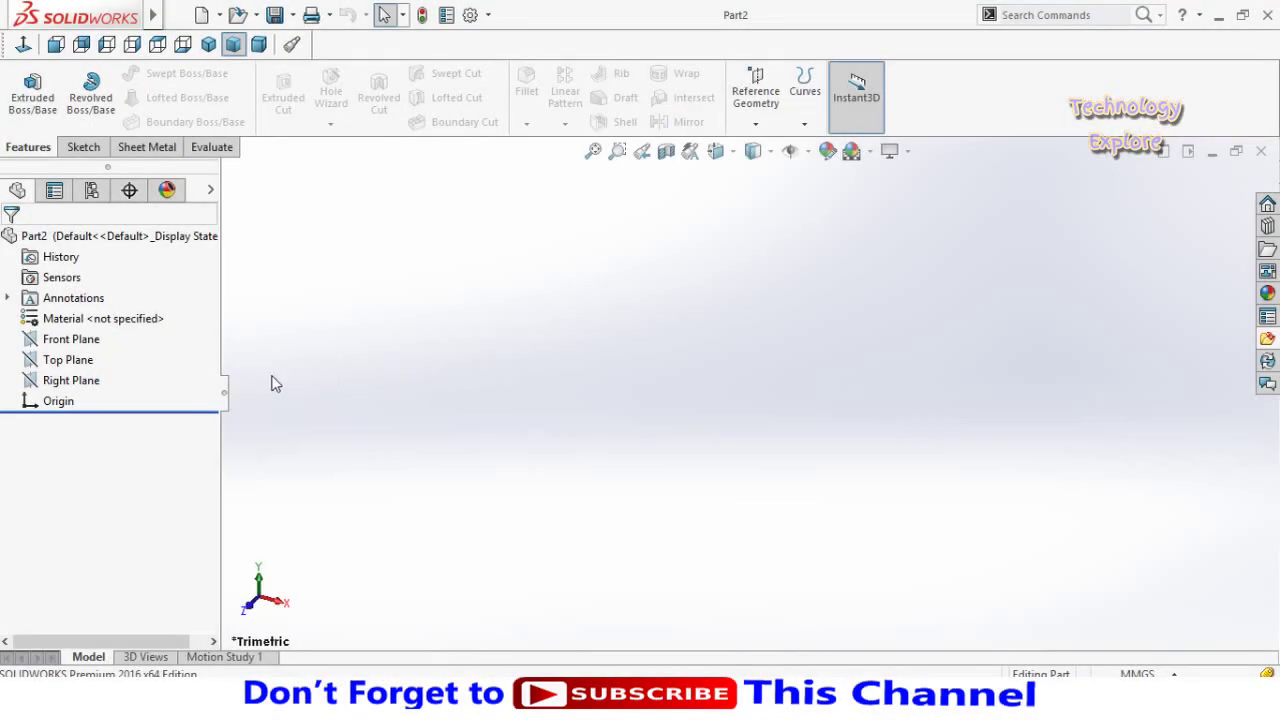
# Start a new sketch on the Front Plane.
pyautogui.click(62, 345)
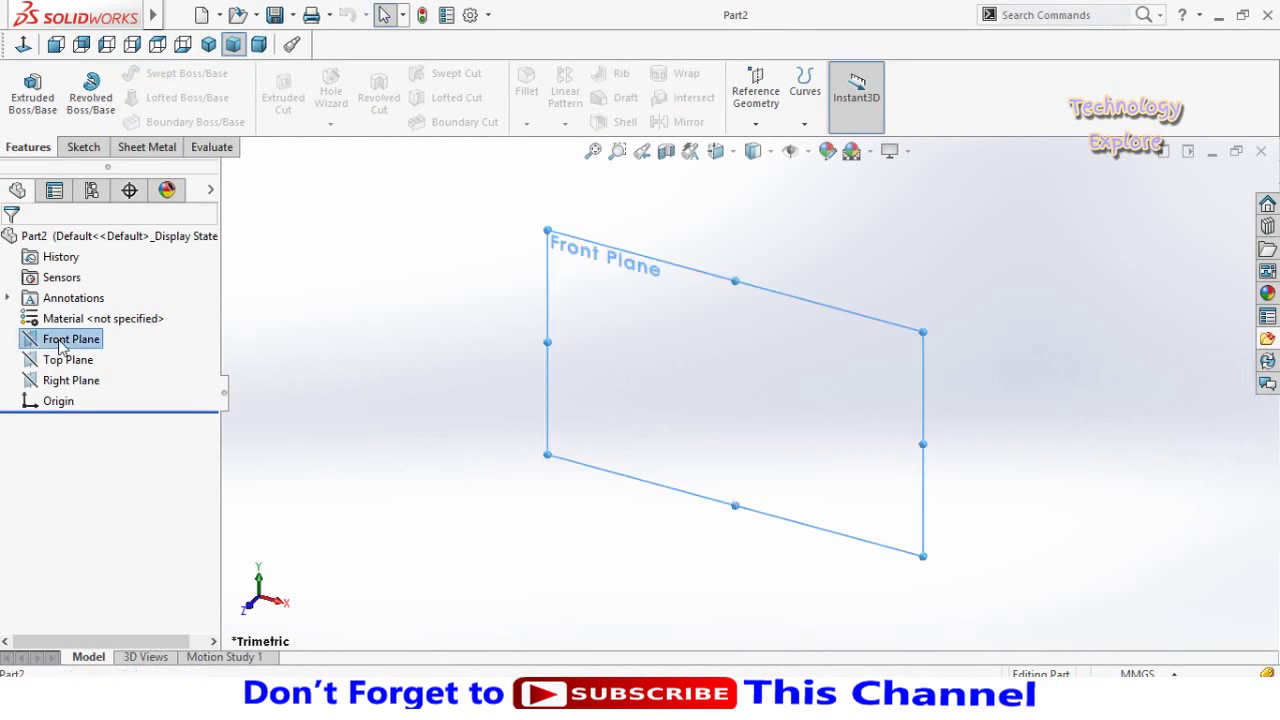
pyautogui.click(72, 316)
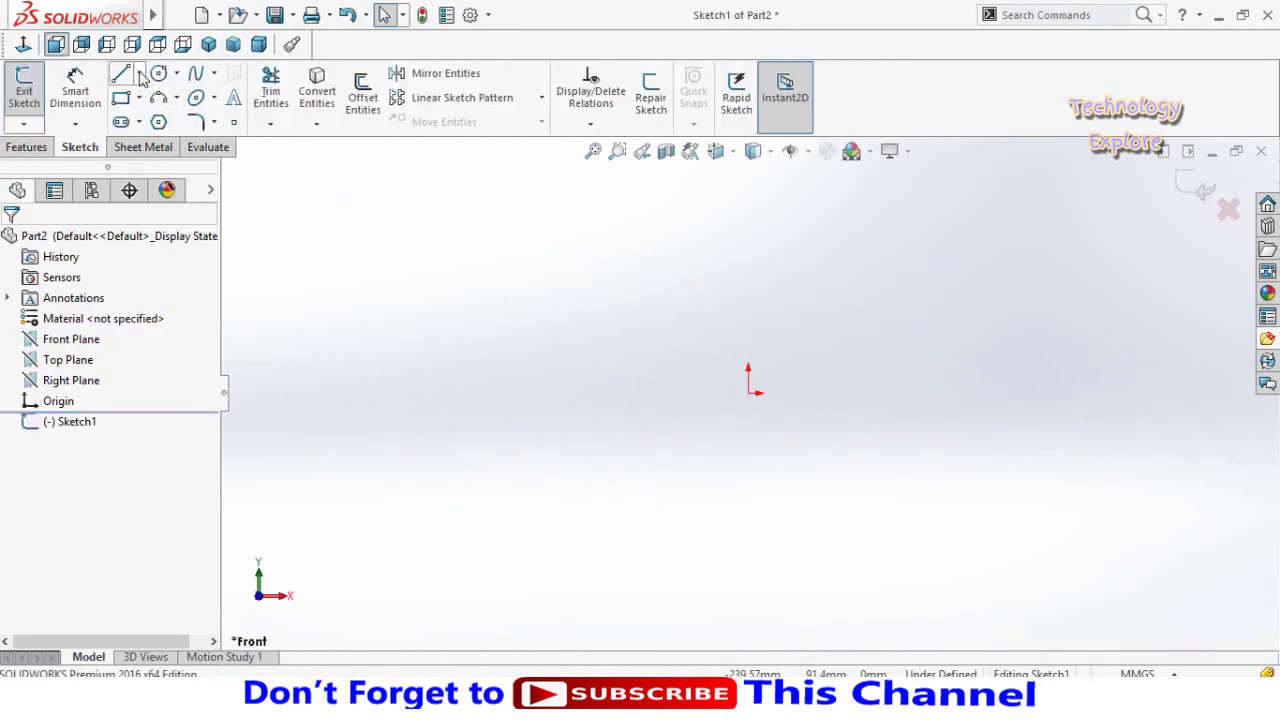
pyautogui.click(158, 73)
# Draw a large outer circle and a small inner circle, both centred on the origin.
pyautogui.click(748, 393)
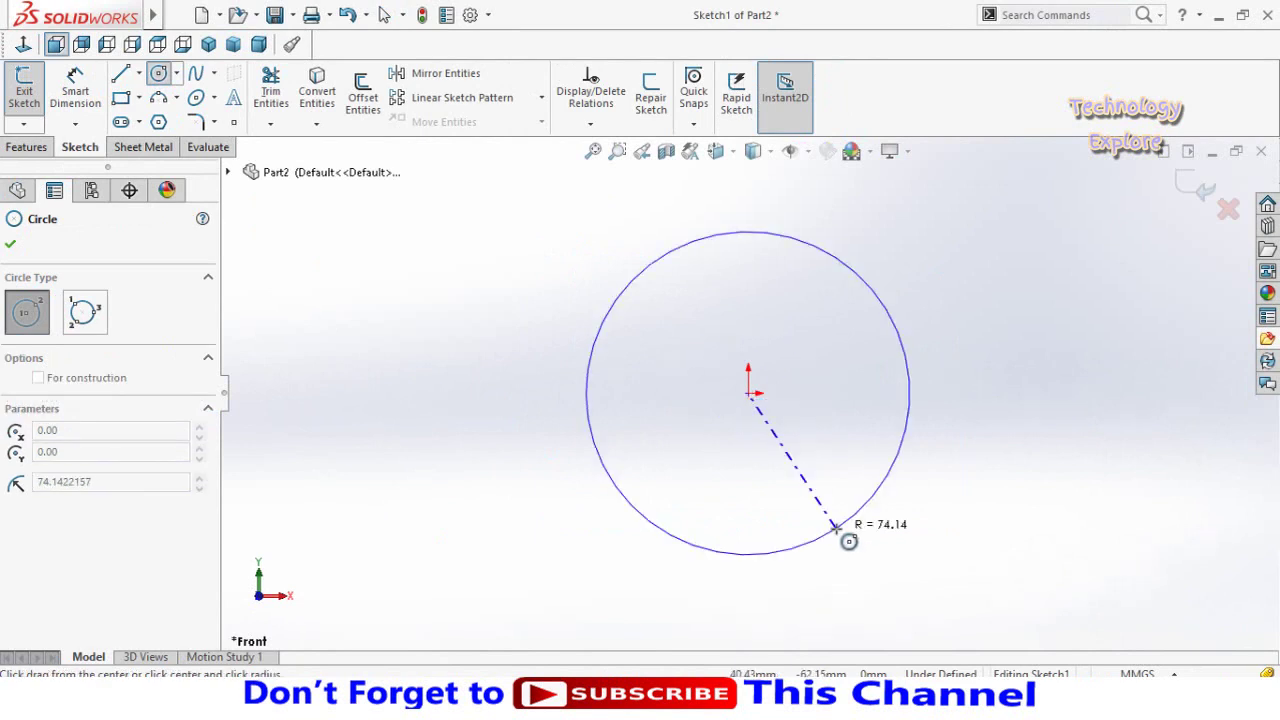
pyautogui.click(840, 525)
pyautogui.click(752, 396)
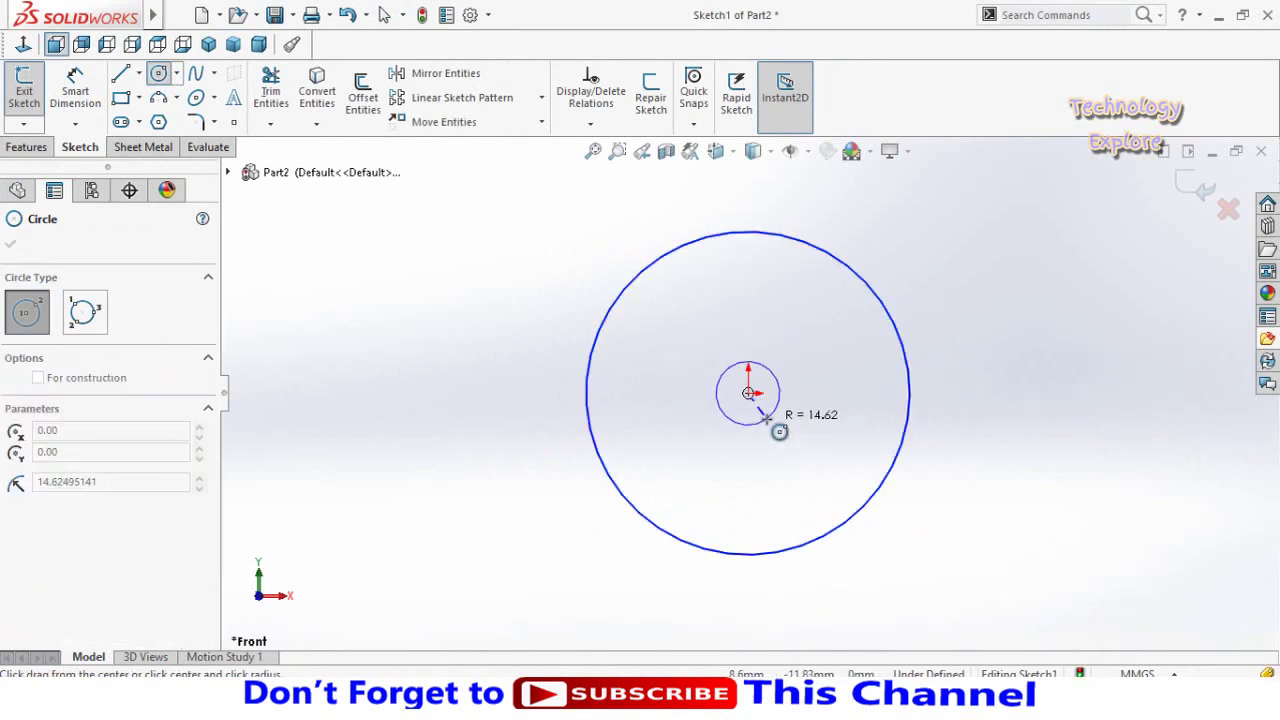
pyautogui.click(777, 434)
pyautogui.moveTo(620, 494); pyautogui.dragTo(620, 527, button='right')
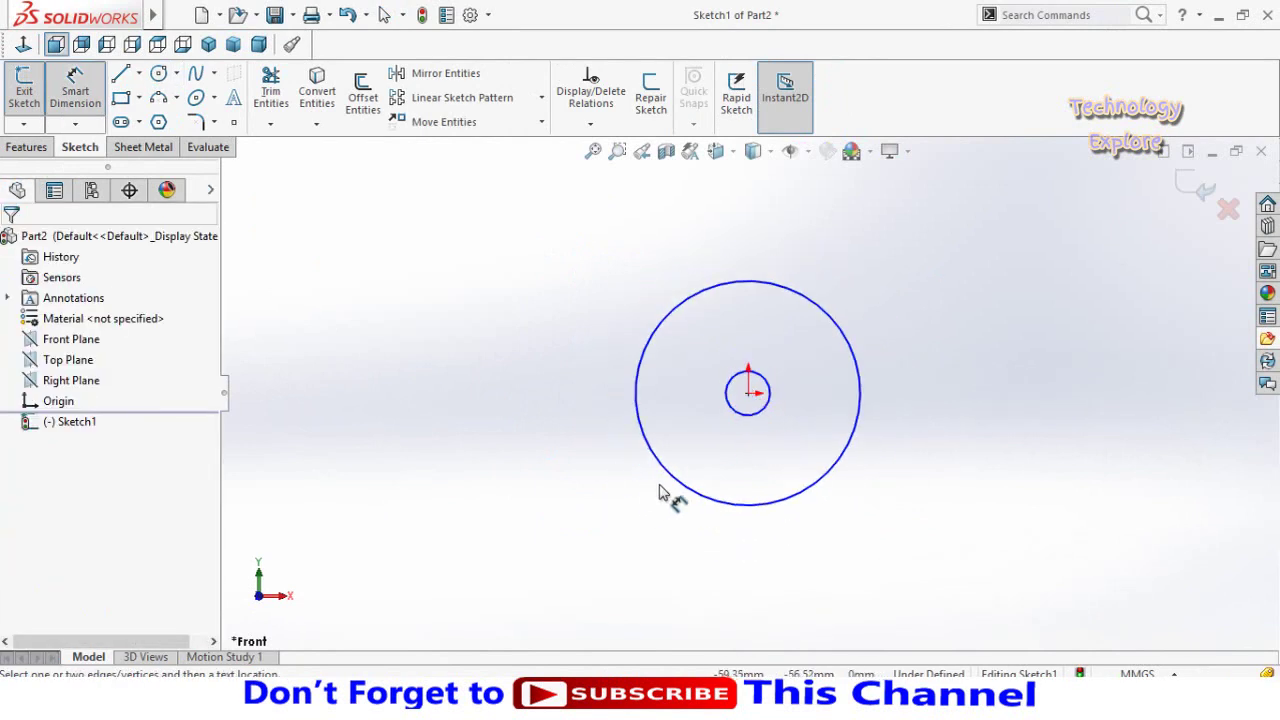
# Dimension the outer circle to Ø500 and the inner circle to Ø100.
pyautogui.click(686, 491)
pyautogui.click(585, 527)
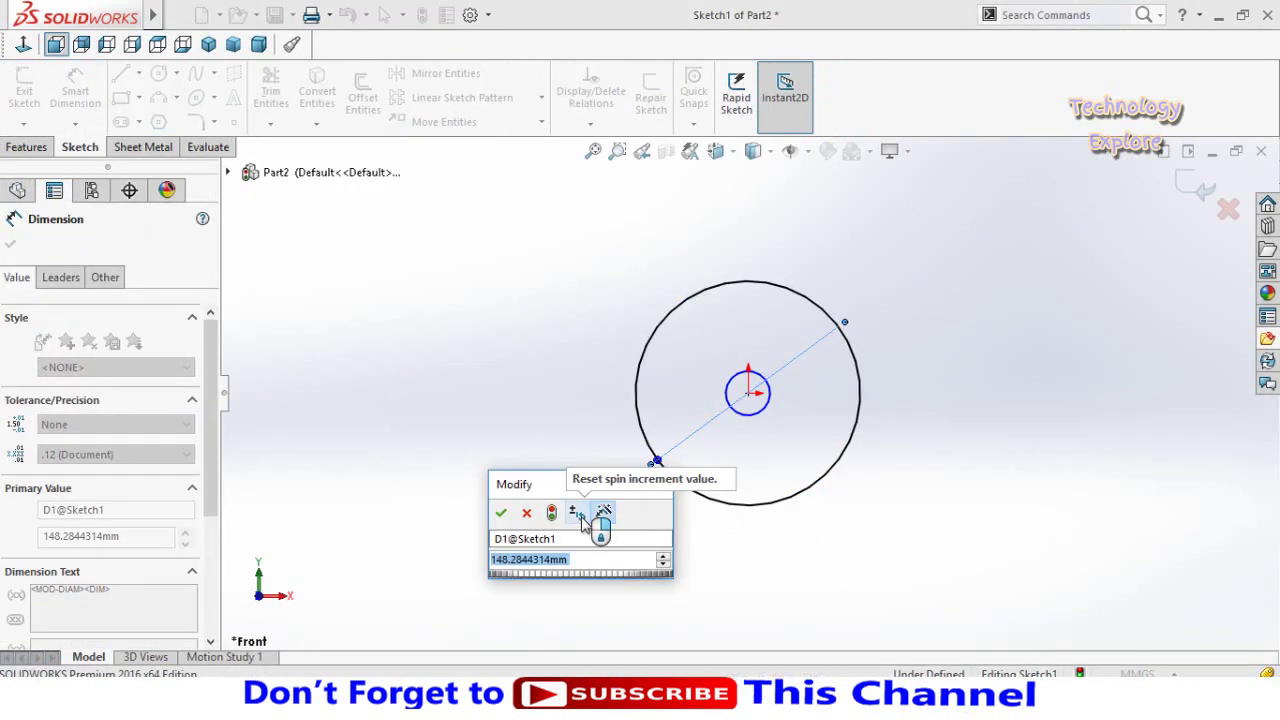
pyautogui.write('500')
pyautogui.press('Return')
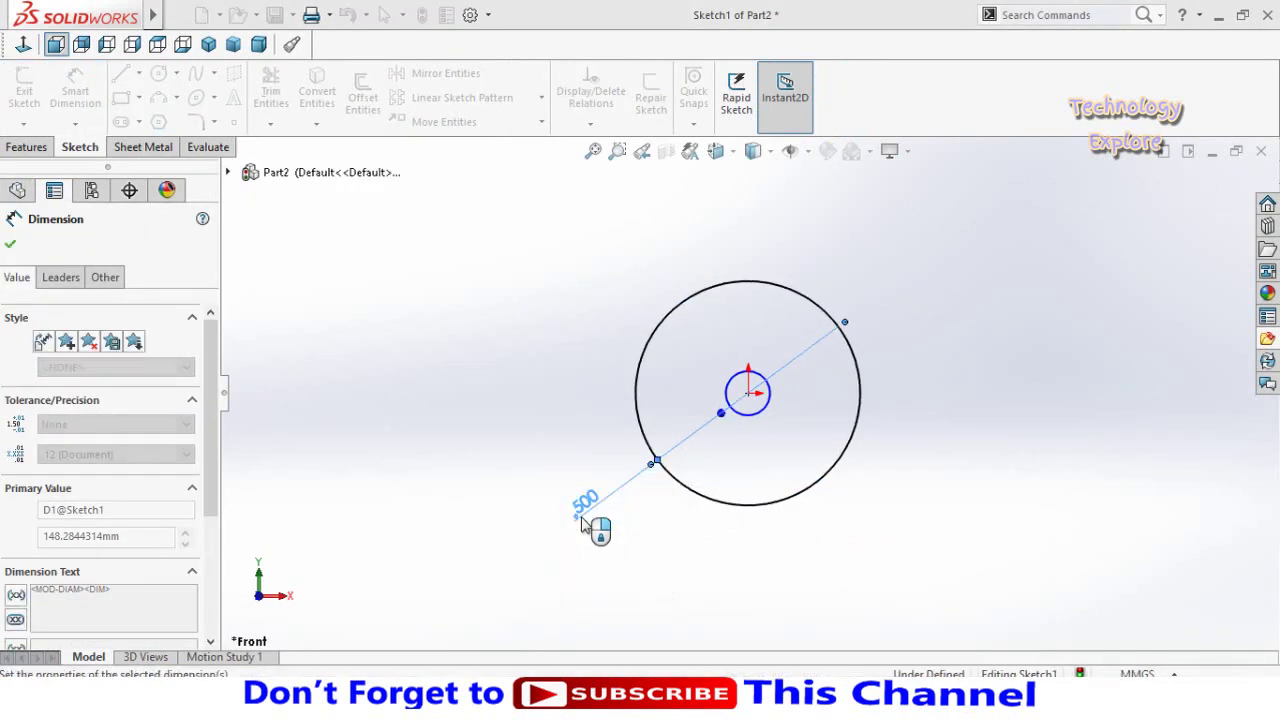
pyautogui.click(752, 416)
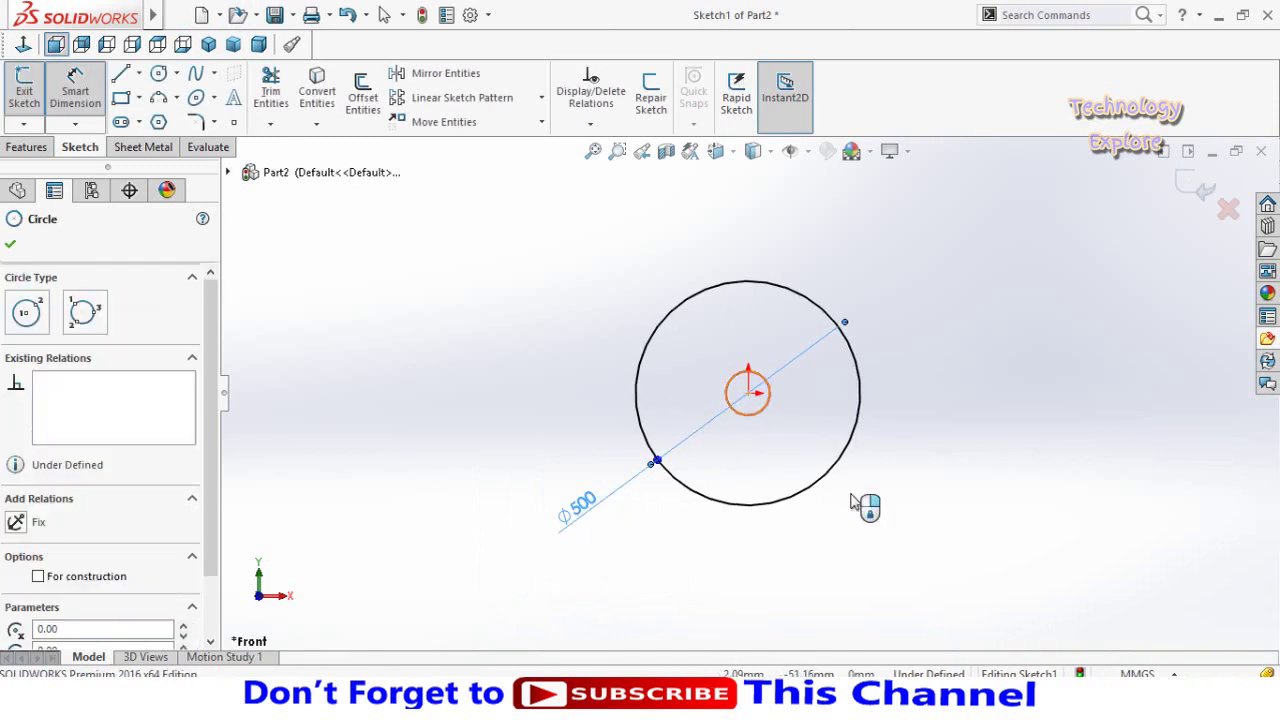
pyautogui.click(925, 507)
pyautogui.write('1')
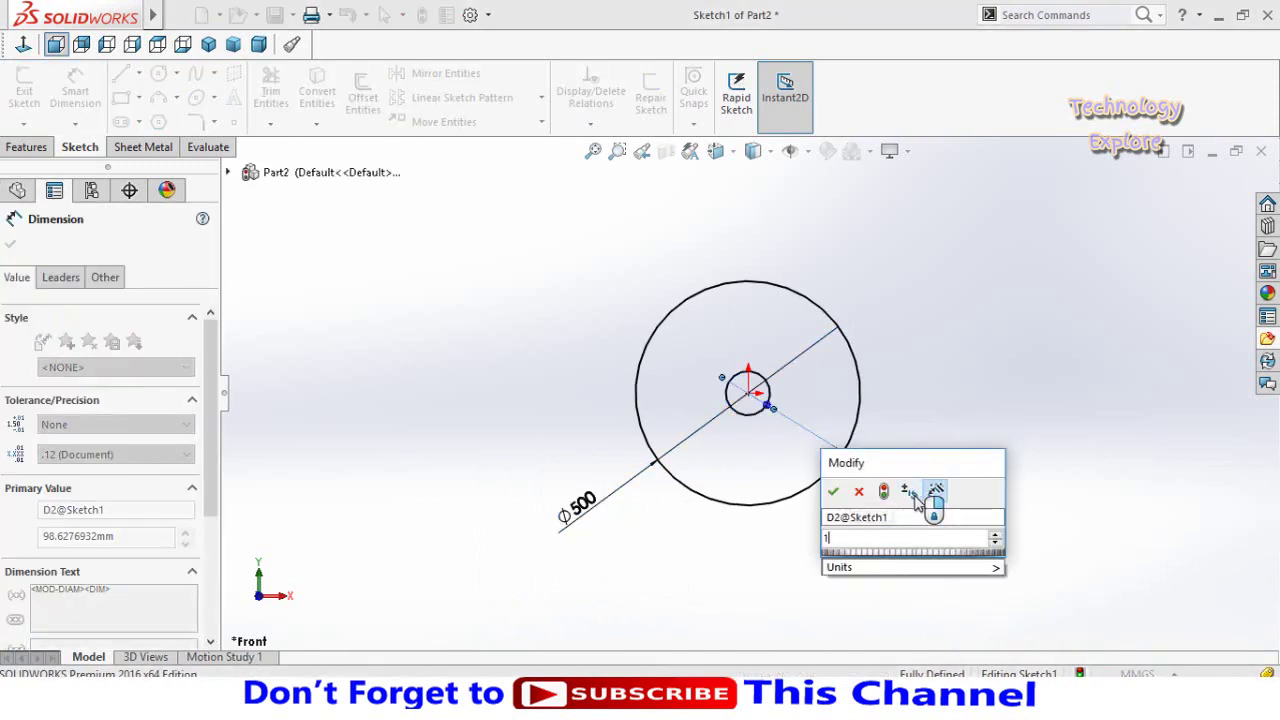
pyautogui.write('00')
pyautogui.press('Return')
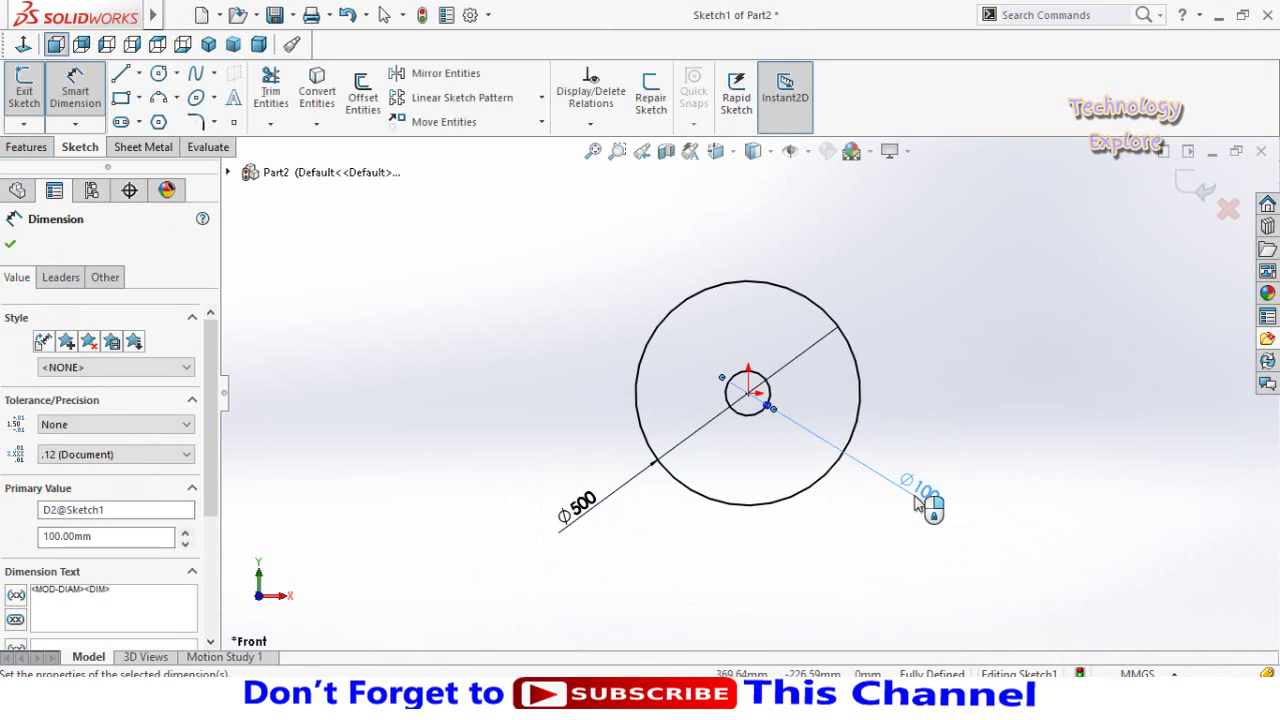
pyautogui.click(943, 429)
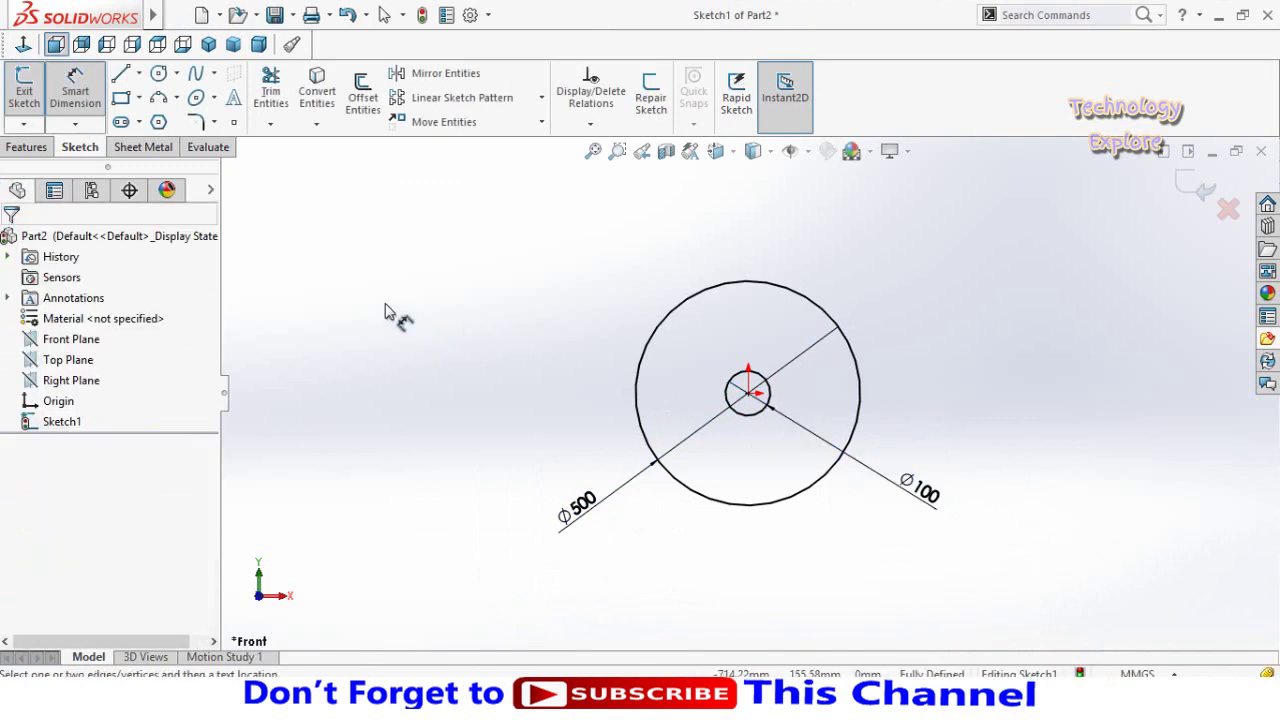
pyautogui.click(30, 148)
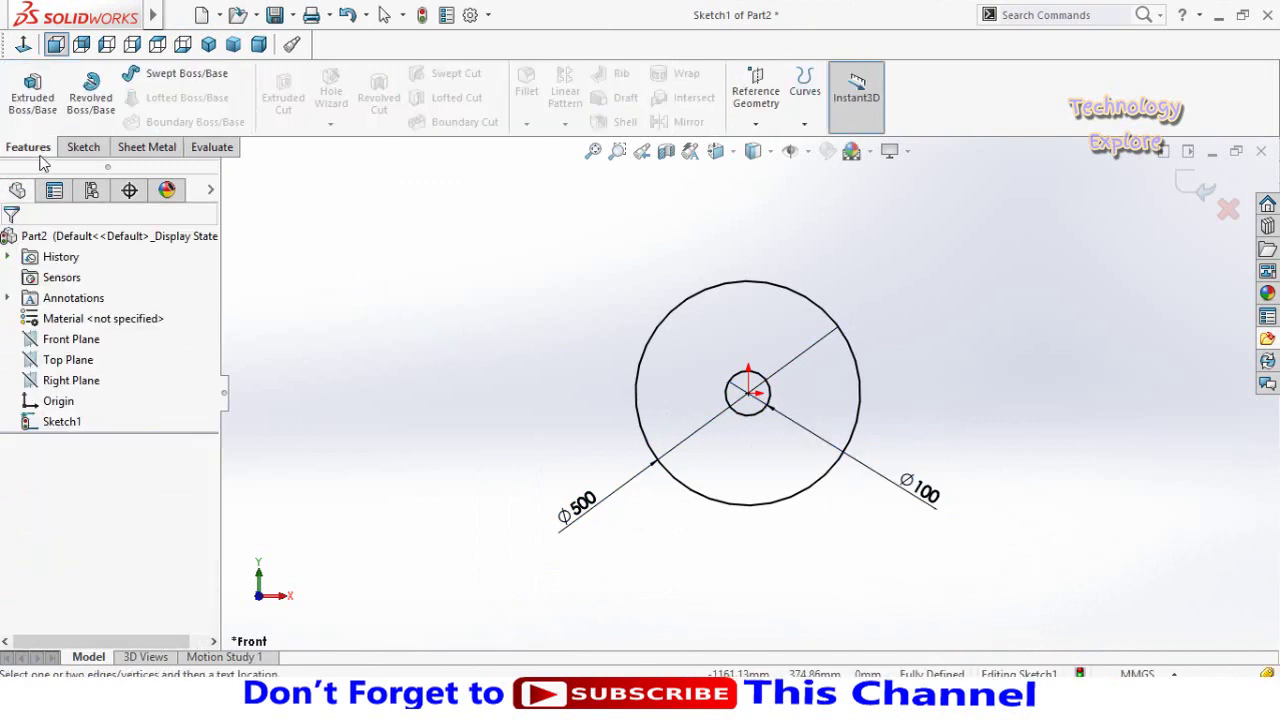
# Extrude the two-circle sketch 20 mm blind into a washer-shaped disc.
pyautogui.click(32, 95)
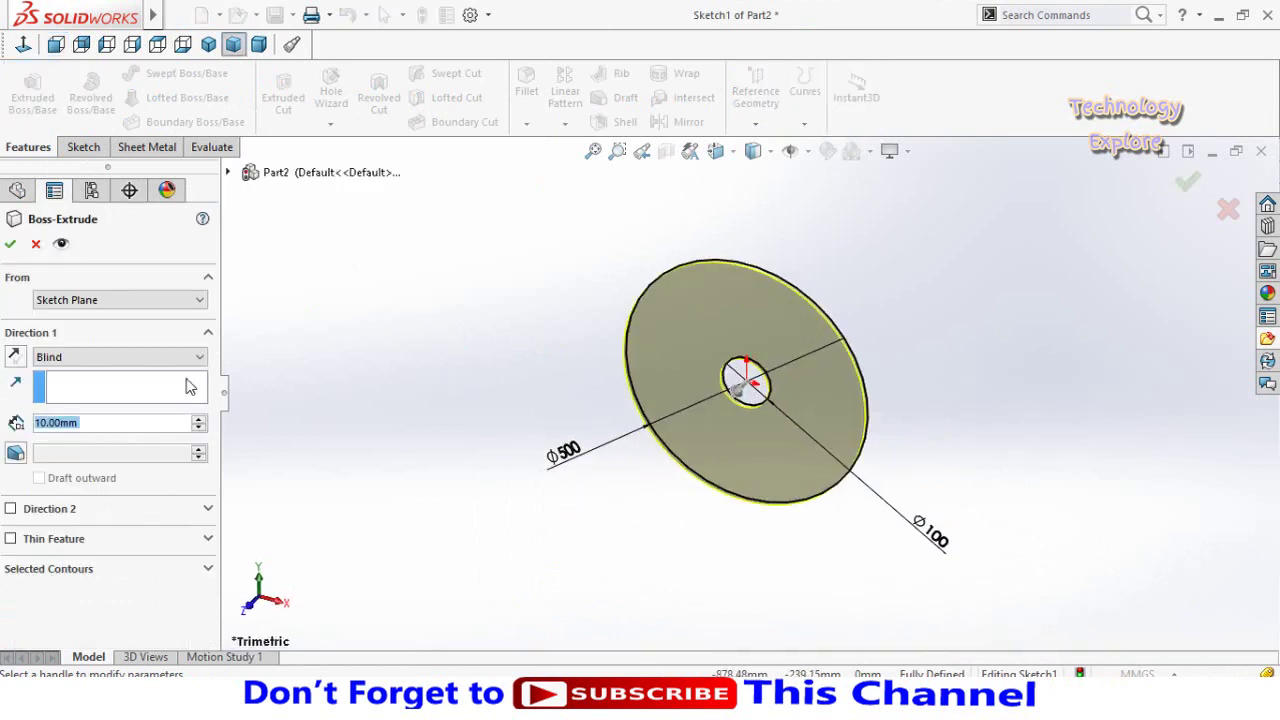
pyautogui.click(199, 419)
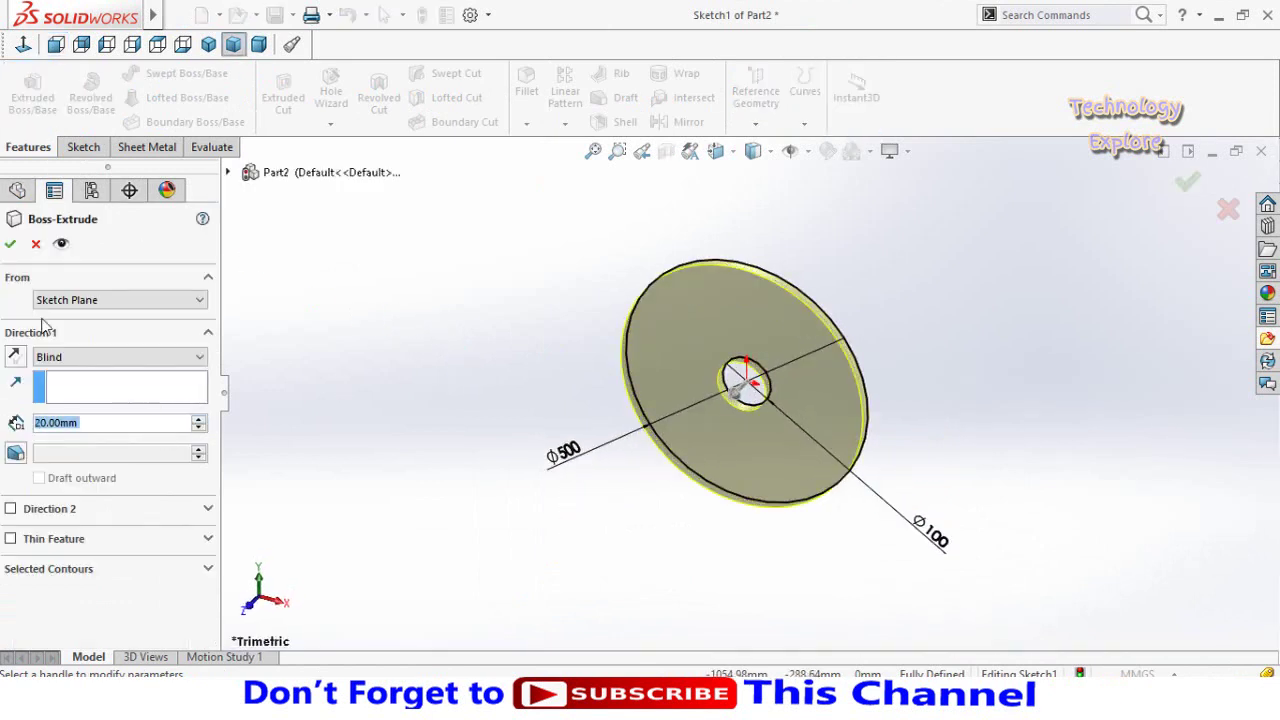
pyautogui.click(11, 247)
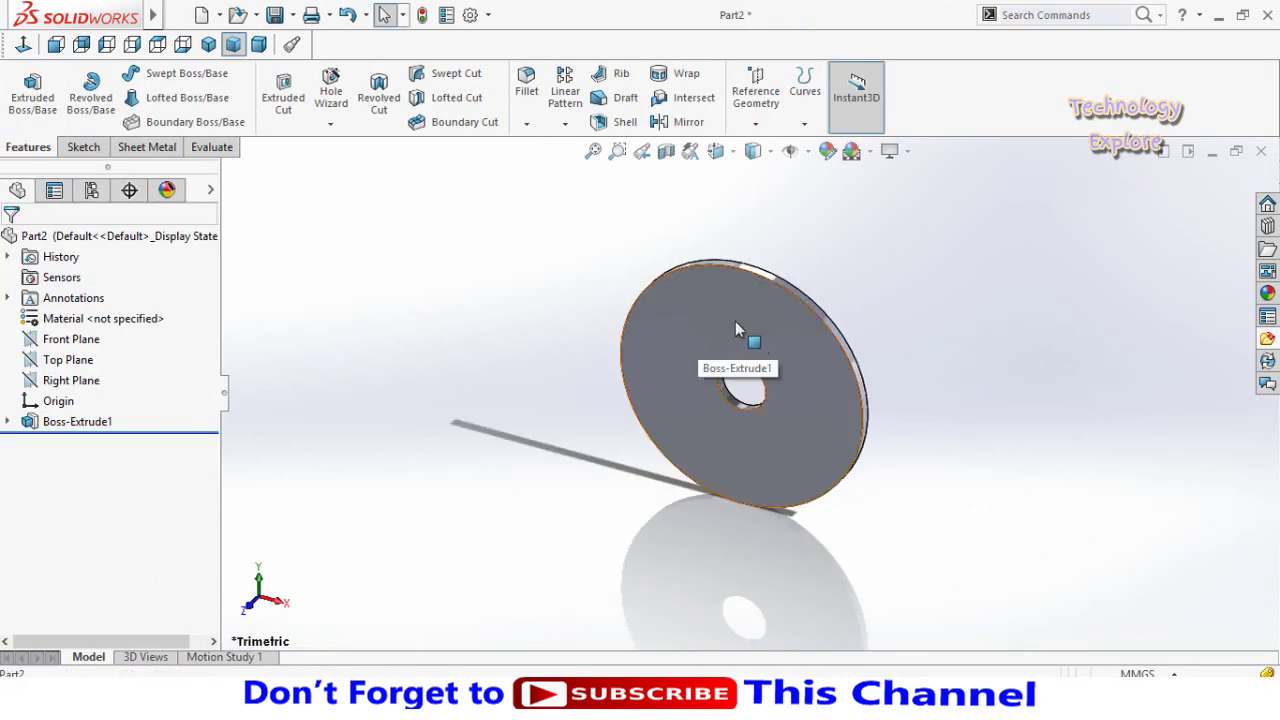
pyautogui.click(735, 321)
# Sketch on the disc face, viewed normal, a three-point arc crossing the top edge.
pyautogui.click(810, 264)
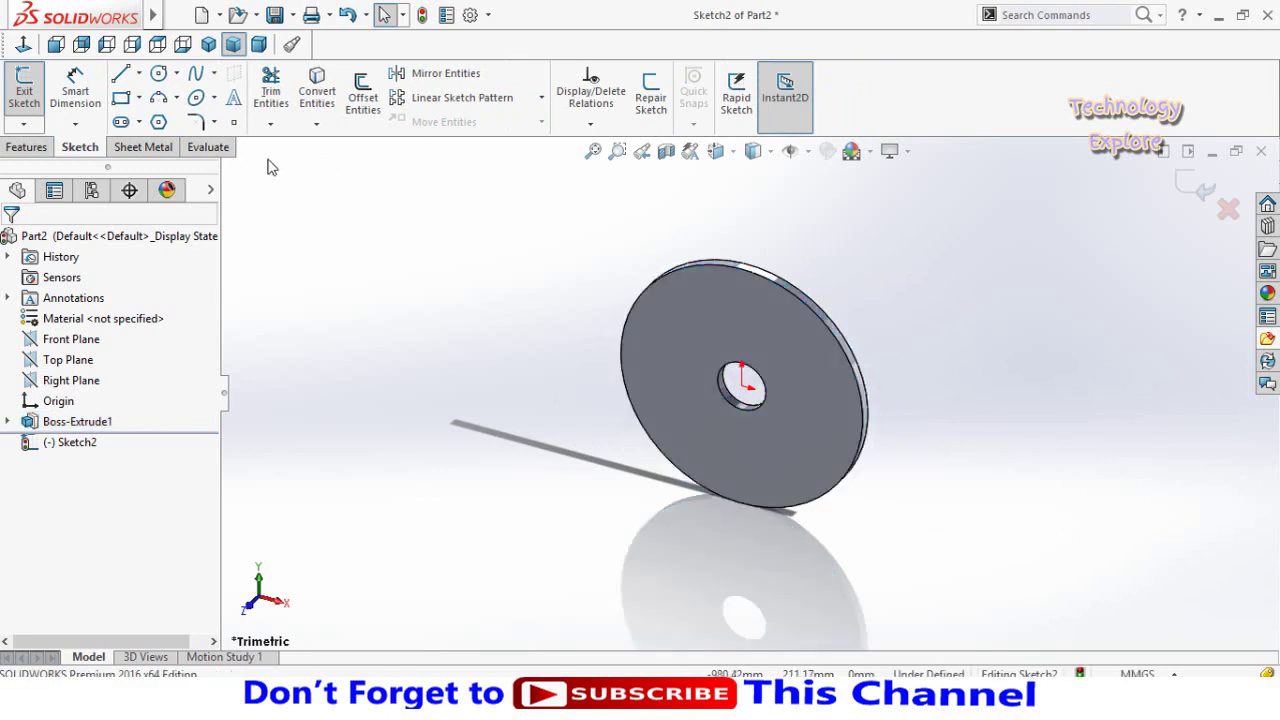
pyautogui.click(24, 45)
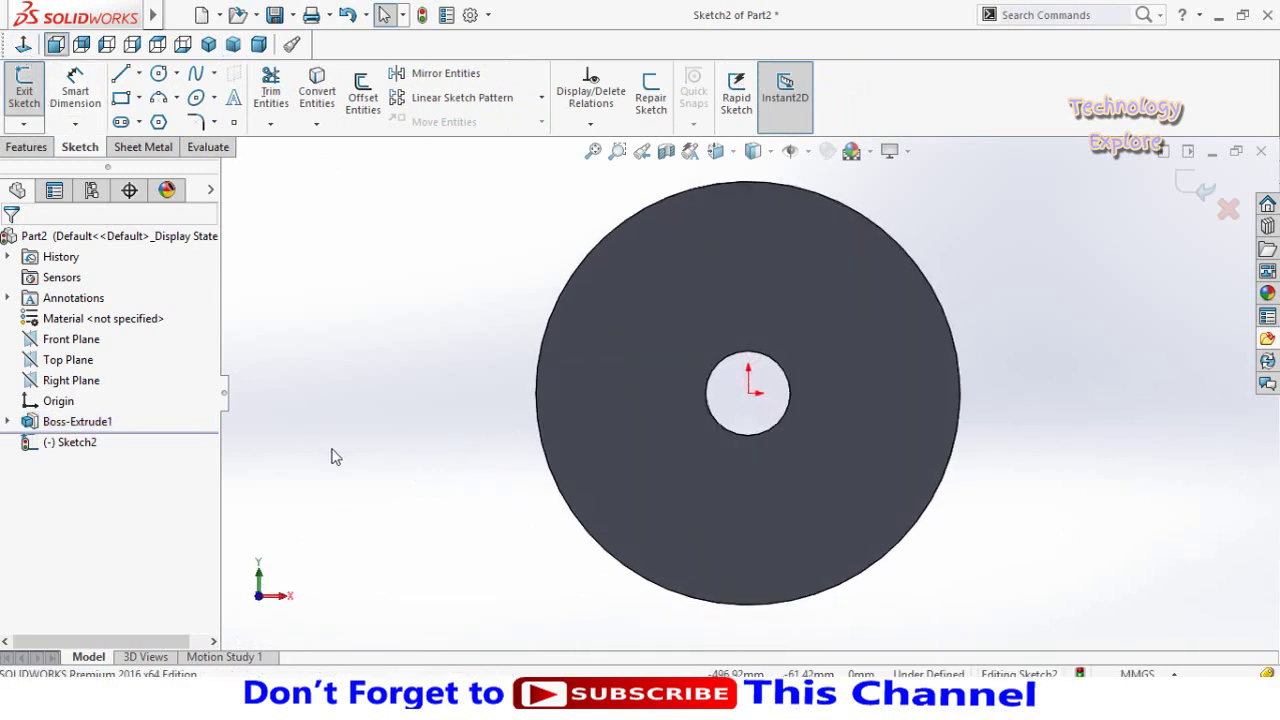
pyautogui.click(158, 97)
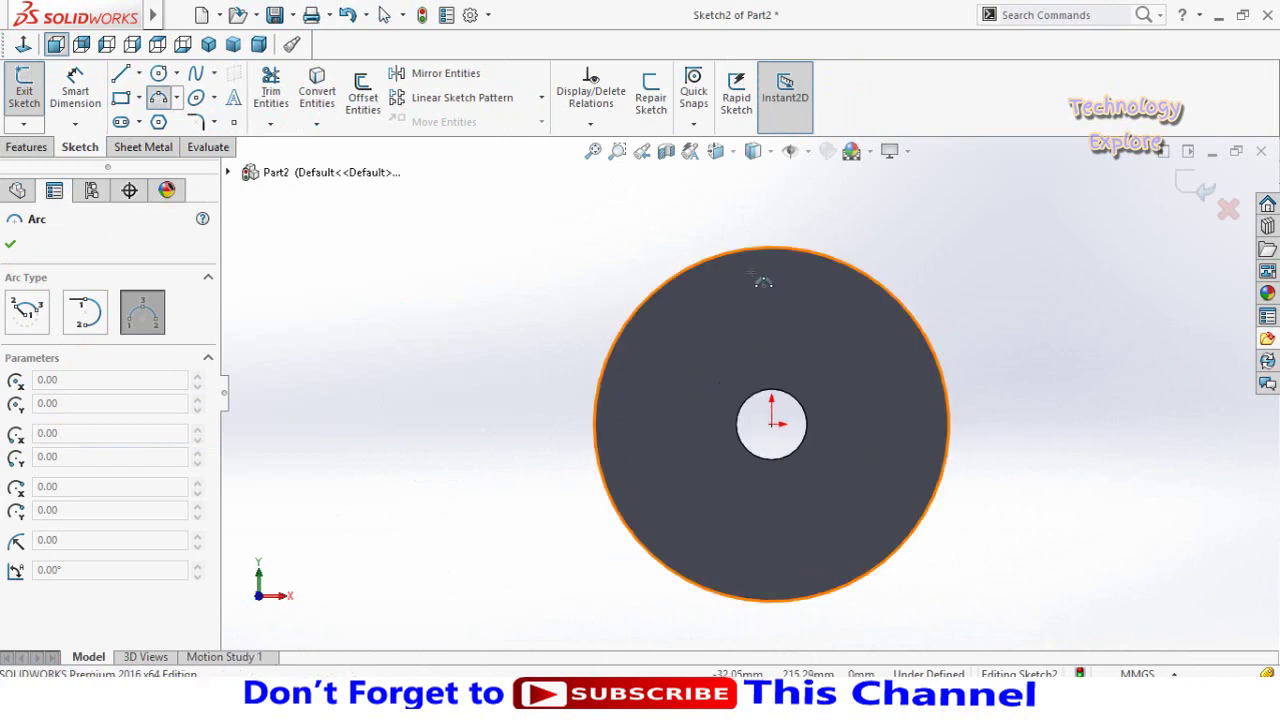
pyautogui.scroll(-1, 836, 363)
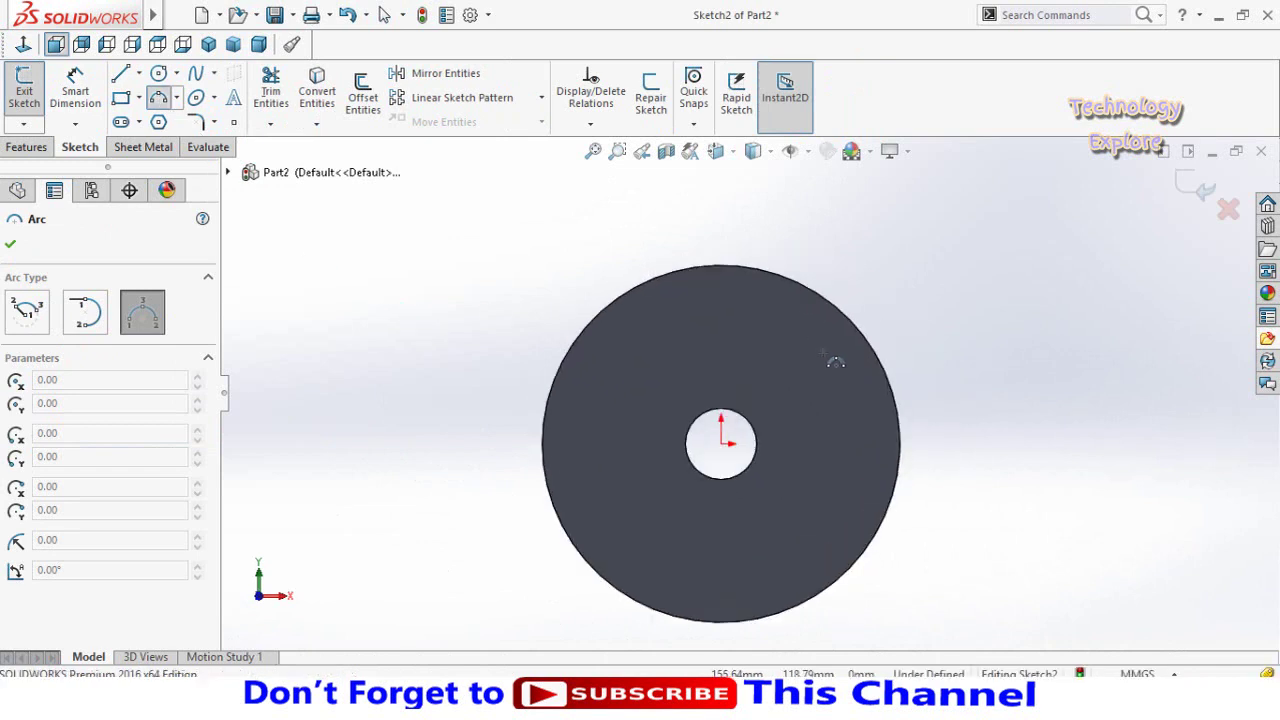
pyautogui.click(710, 264)
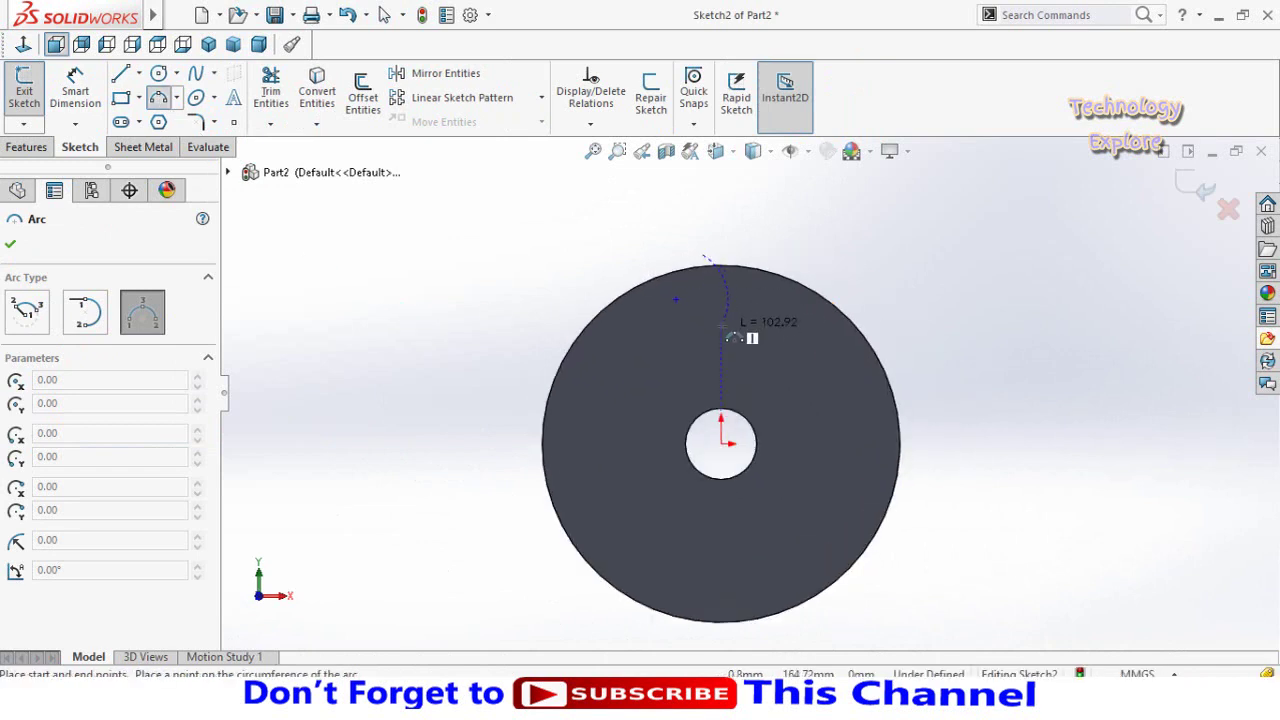
pyautogui.click(721, 322)
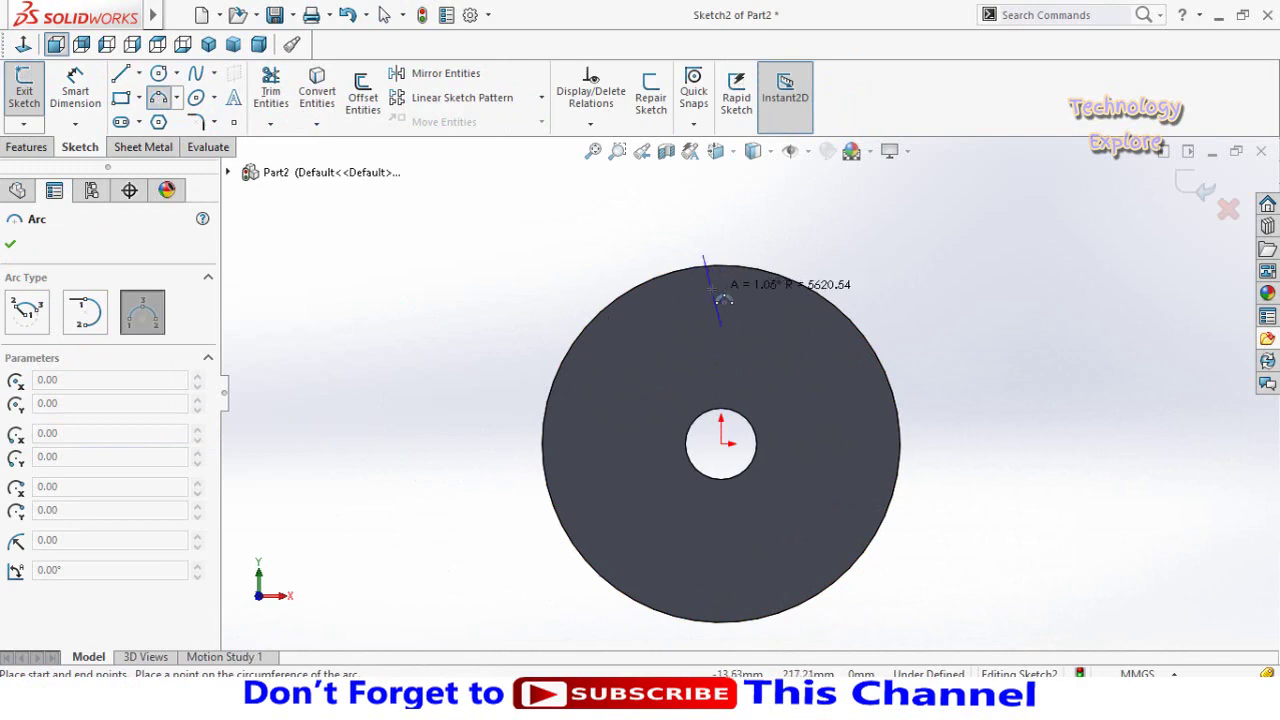
pyautogui.click(742, 335)
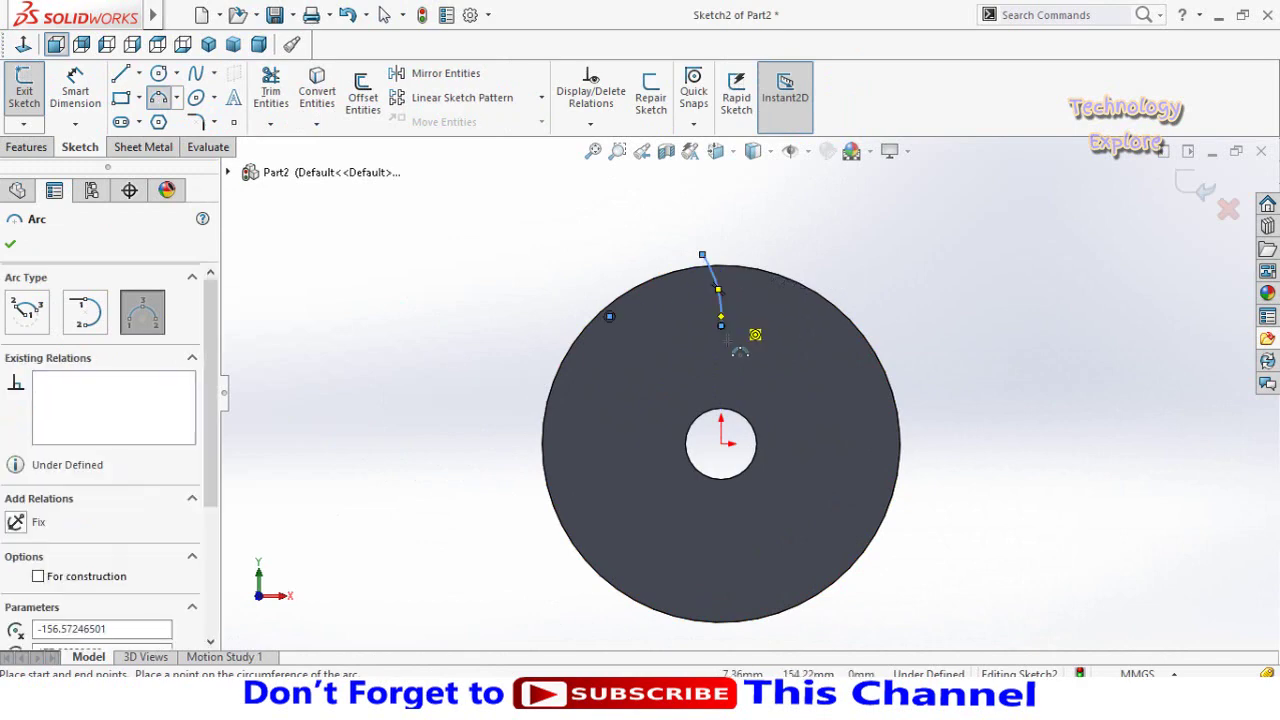
pyautogui.press('Escape')
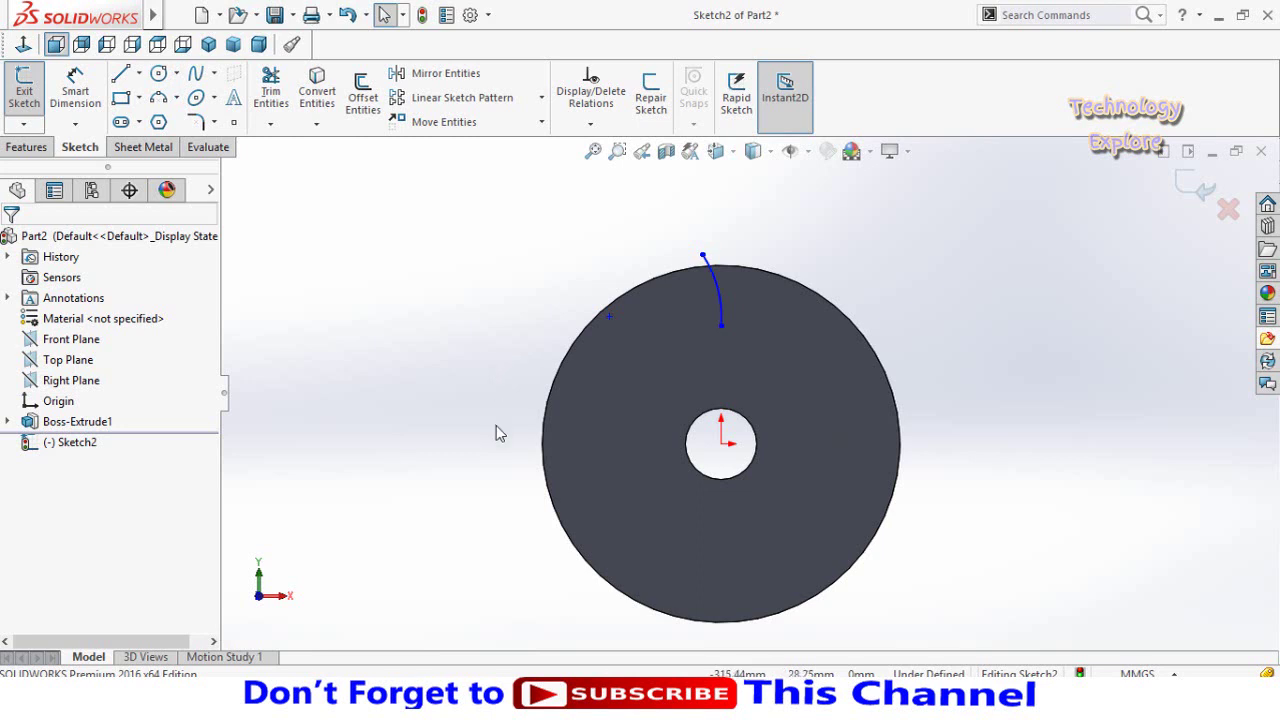
# Dimension the vertical distance between the arc's two endpoints as 100 mm.
pyautogui.moveTo(496, 432); pyautogui.dragTo(501, 300, button='right')
pyautogui.scroll(-2, 668, 291)
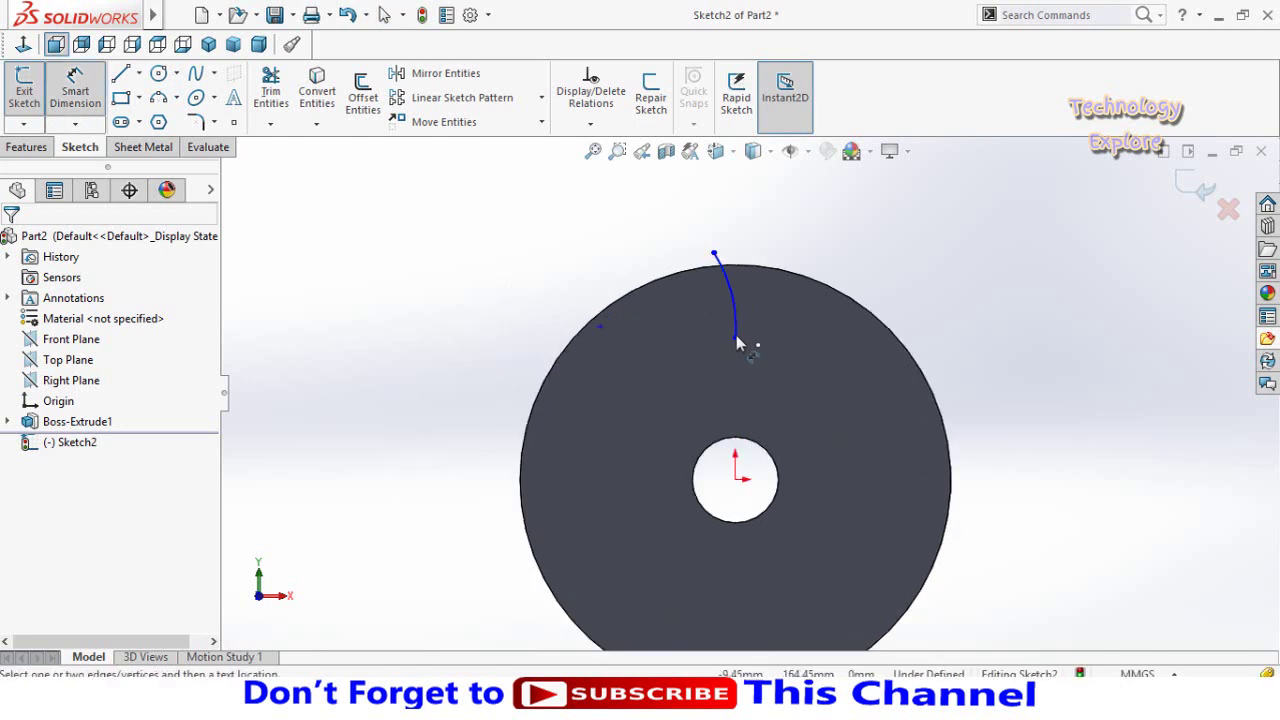
pyautogui.click(735, 337)
pyautogui.click(713, 252)
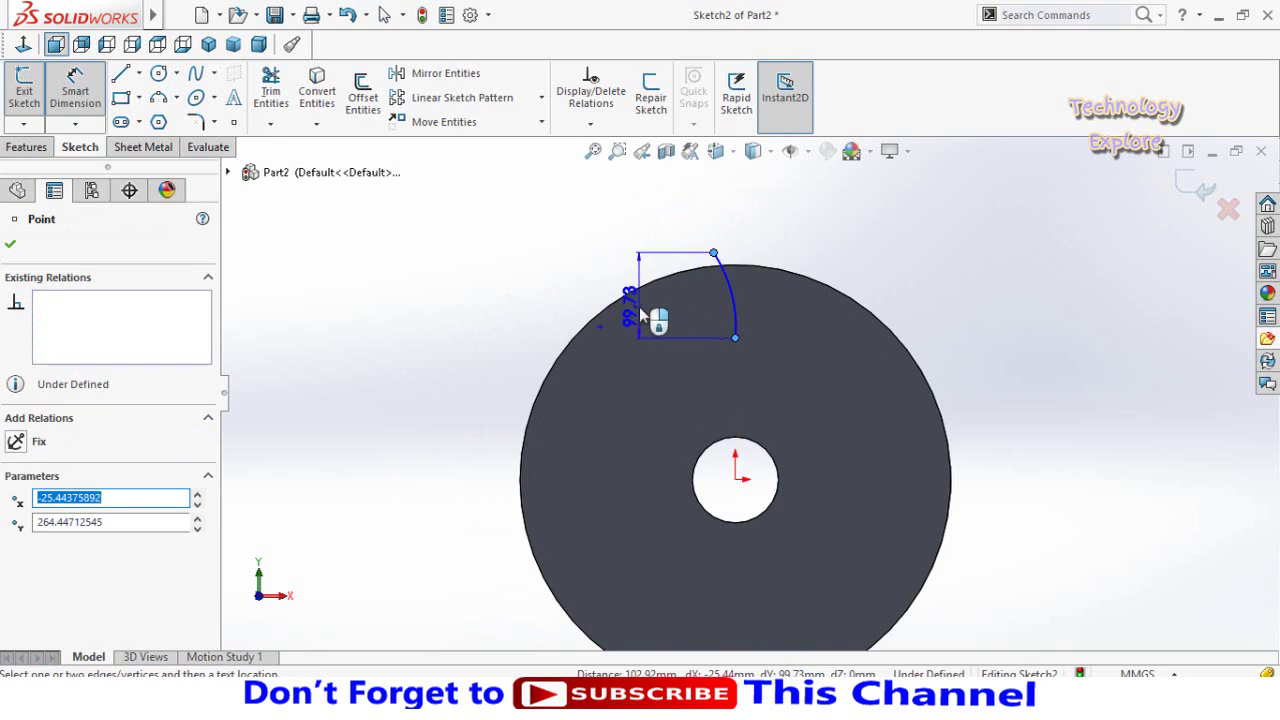
pyautogui.click(639, 307)
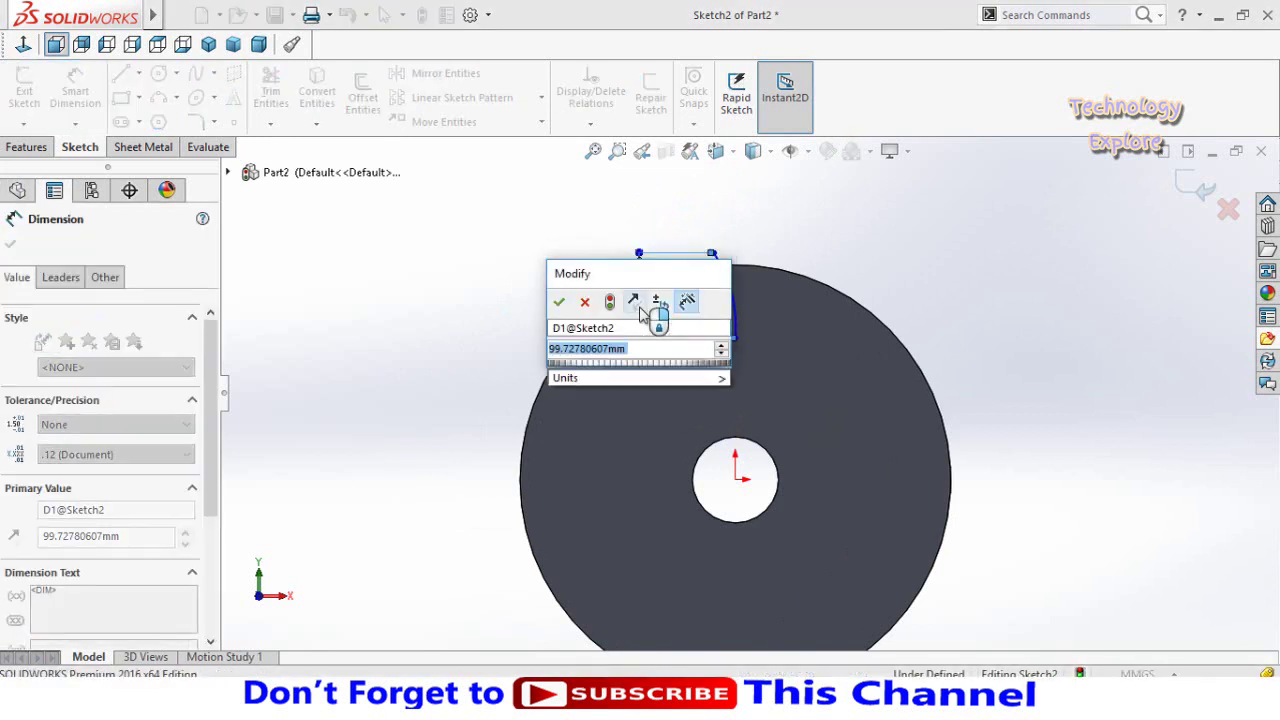
pyautogui.write('100')
pyautogui.press('Return')
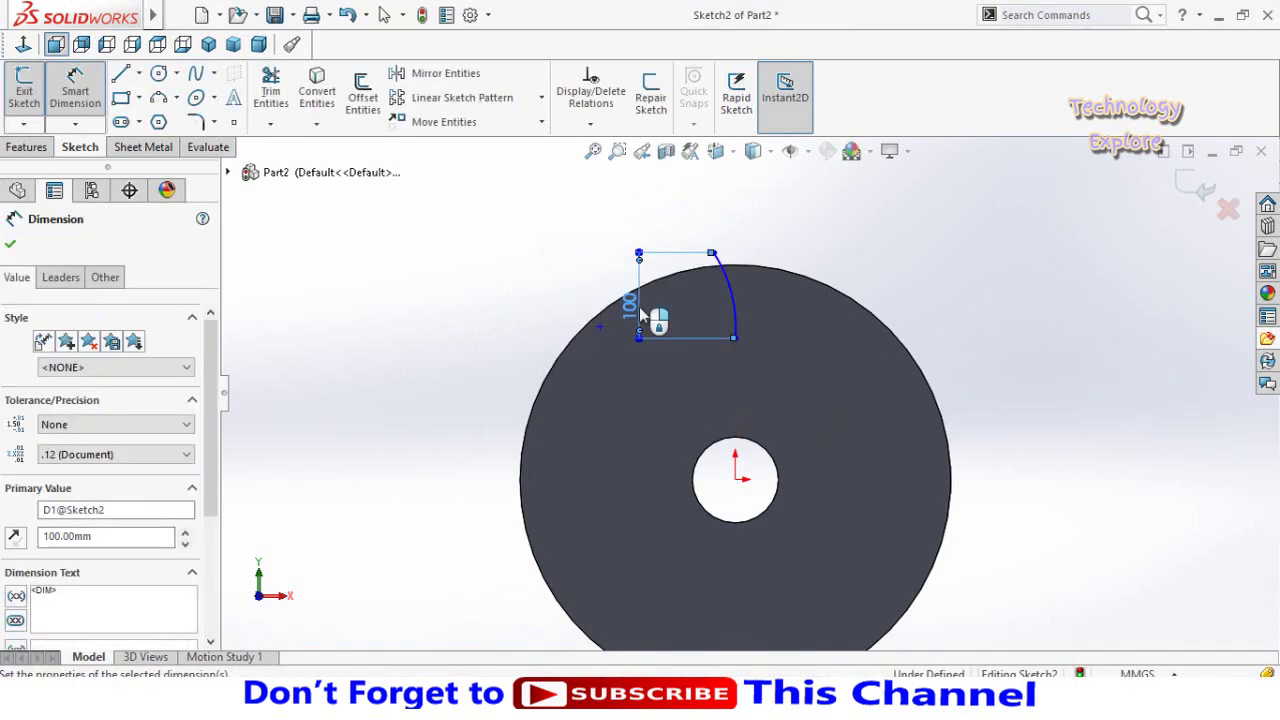
pyautogui.scroll(-2, 731, 259)
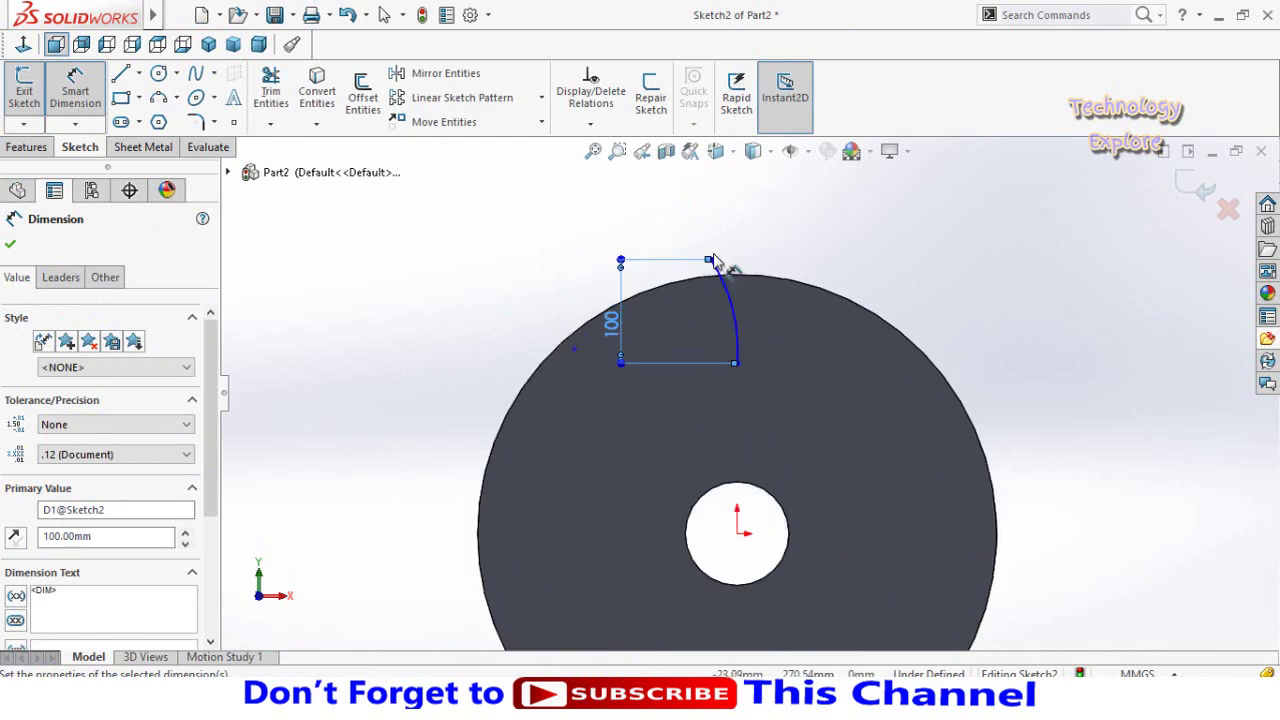
pyautogui.press('Escape')
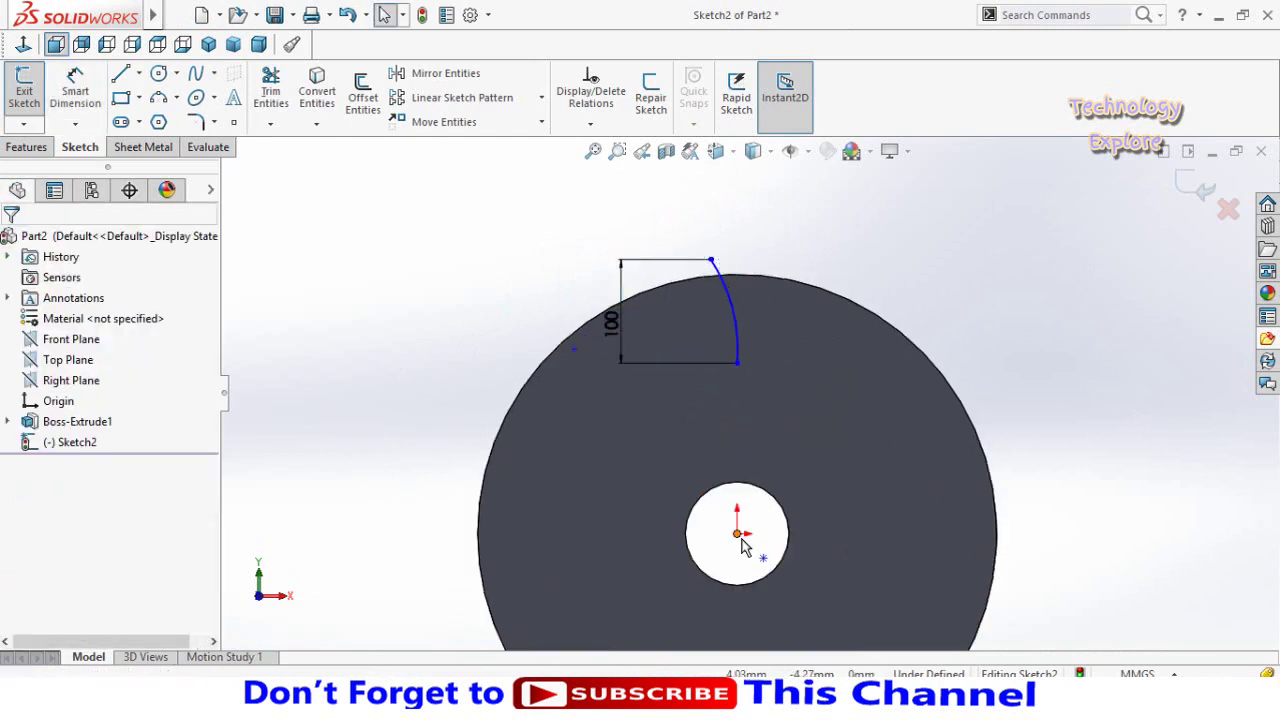
# Align the arc's lower endpoint vertically with the sketch origin.
pyautogui.click(737, 535)
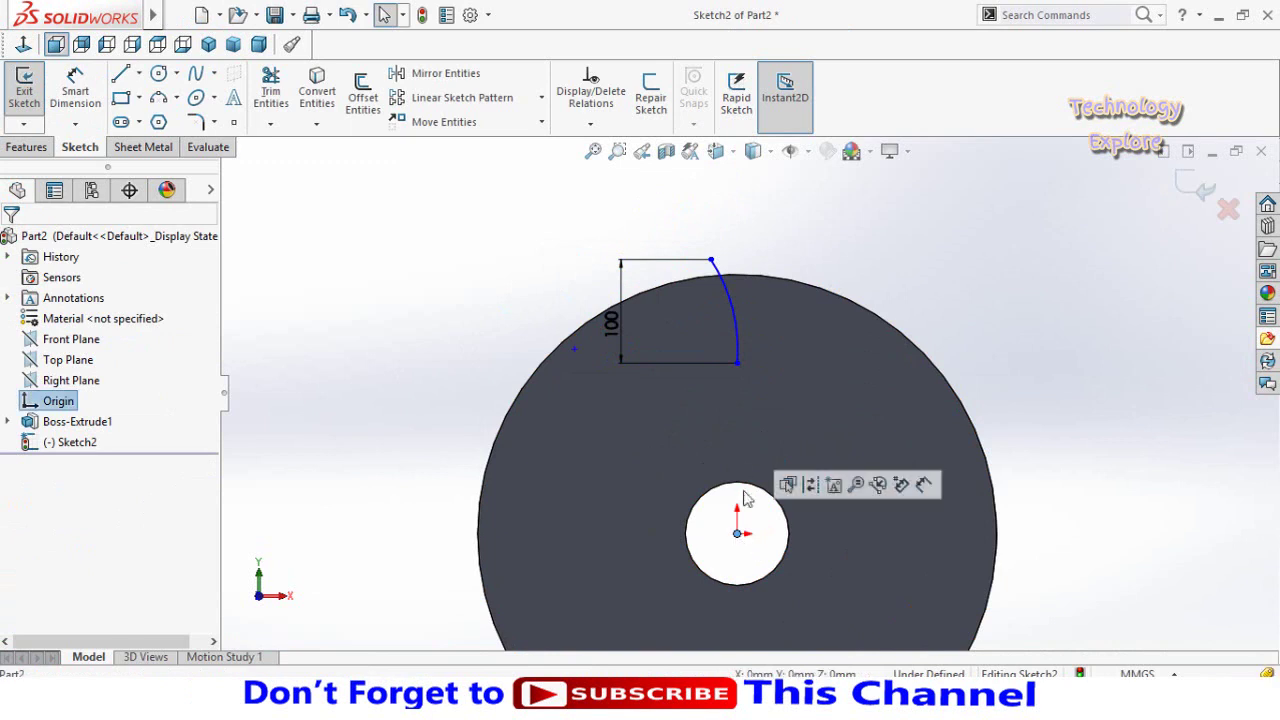
pyautogui.keyDown('ctrl'); pyautogui.click(737, 364); pyautogui.keyUp('ctrl')
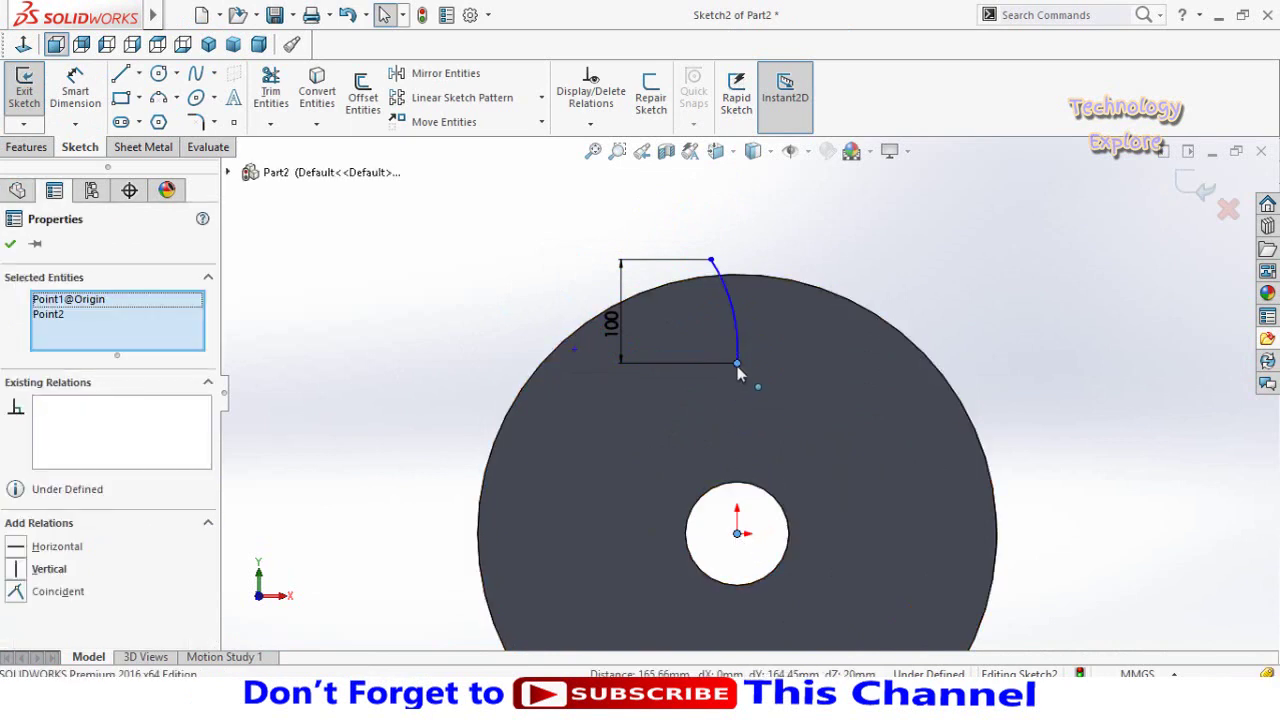
pyautogui.click(474, 274)
# Move the arc's top endpoint to the rim and make it coincident with the disc's outer edge.
pyautogui.moveTo(710, 262); pyautogui.dragTo(755, 263)
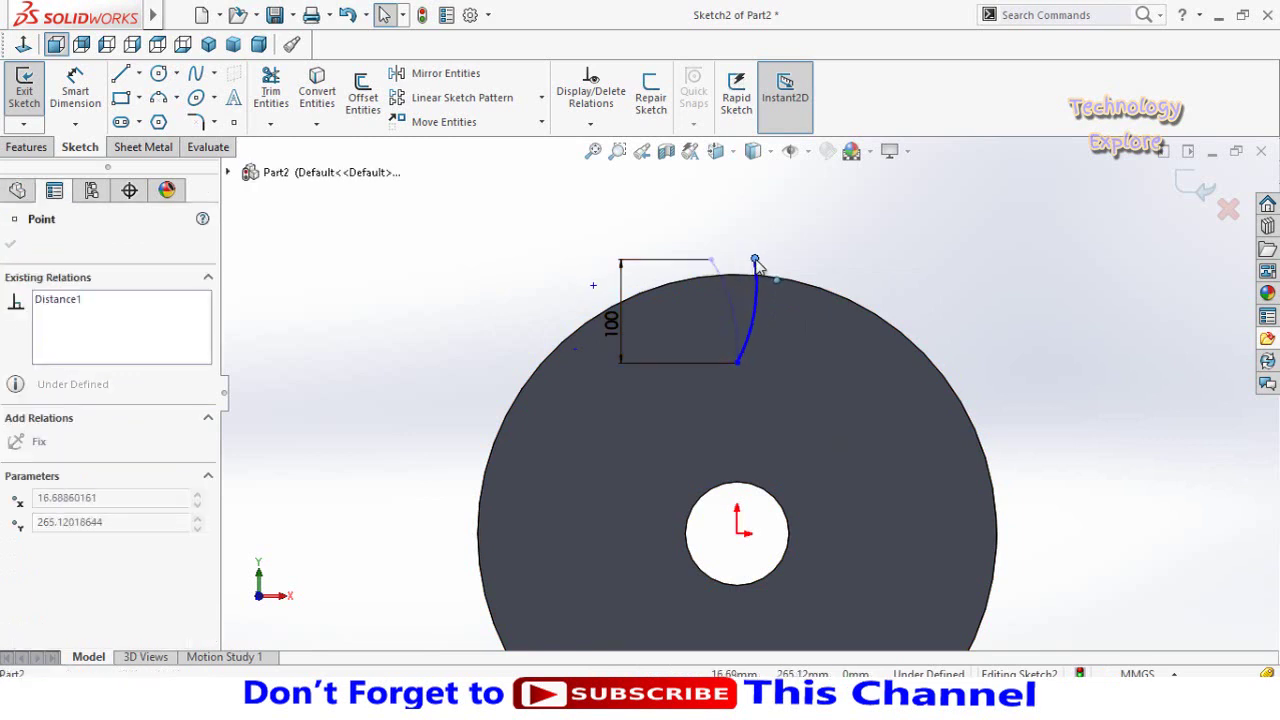
pyautogui.moveTo(757, 263); pyautogui.dragTo(758, 266)
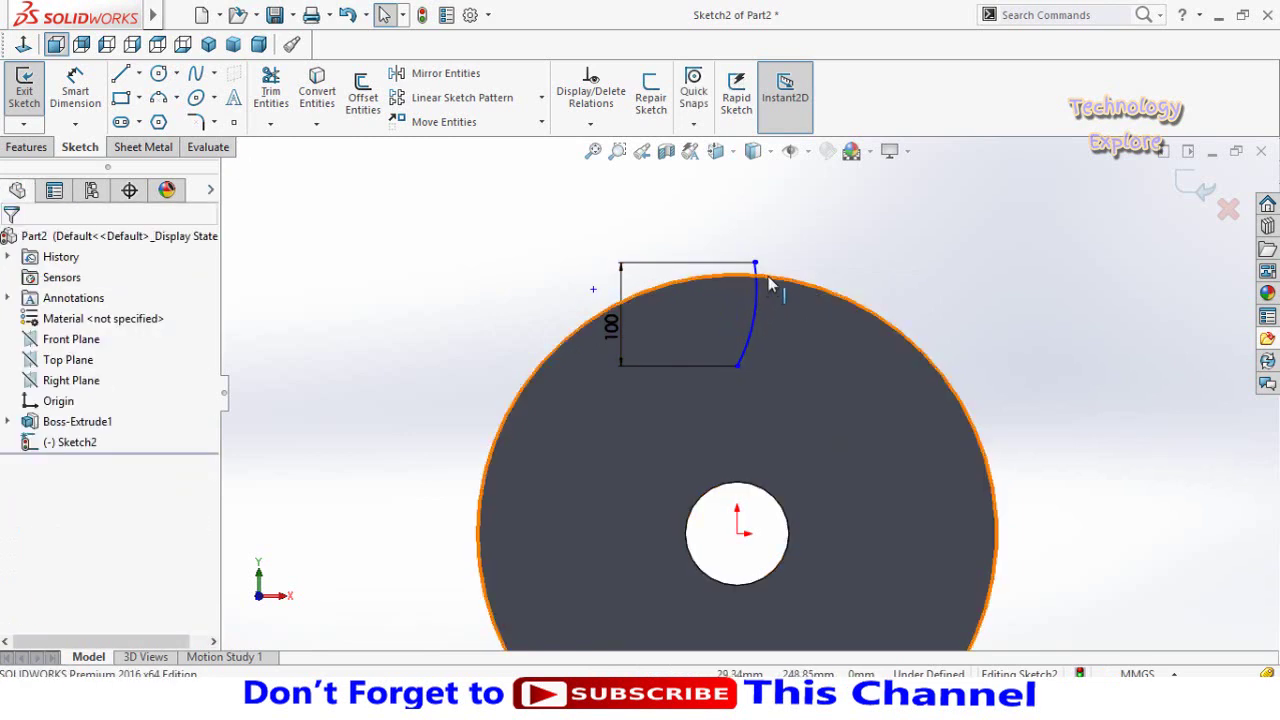
pyautogui.click(770, 285)
pyautogui.keyDown('ctrl'); pyautogui.click(755, 264); pyautogui.keyUp('ctrl')
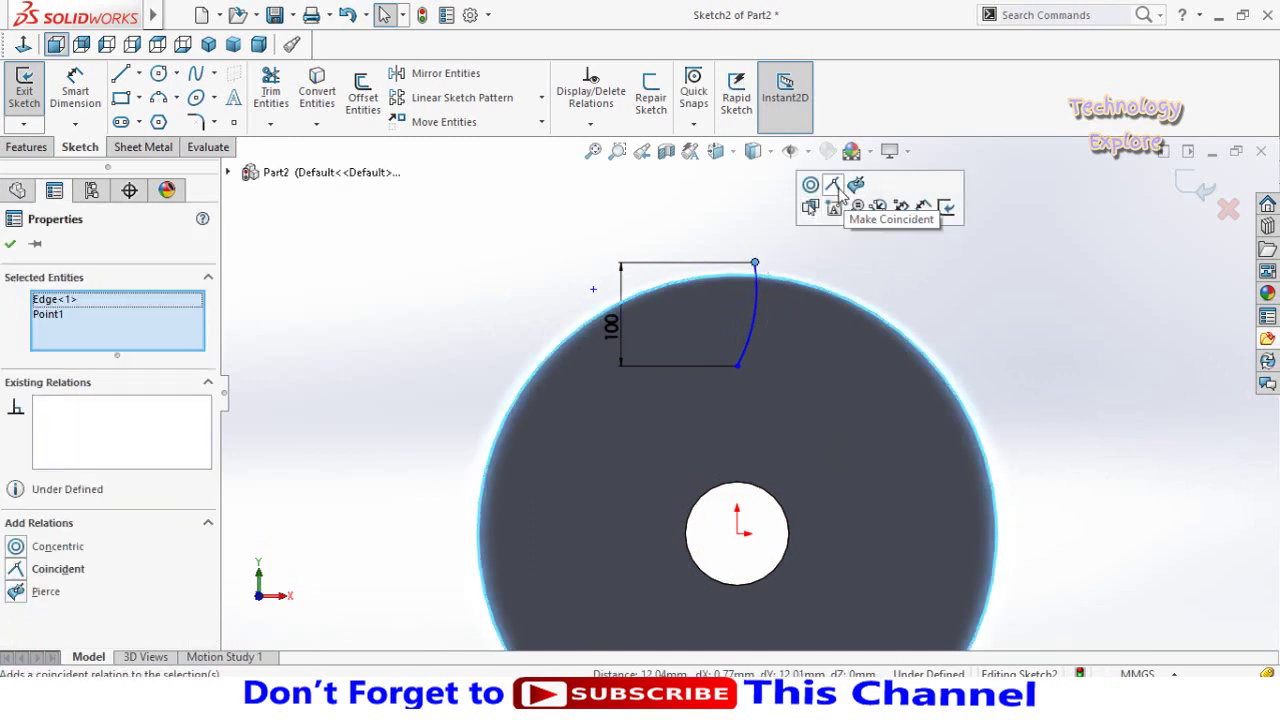
pyautogui.click(832, 185)
pyautogui.click(827, 244)
# Begin a Smart Dimension from the sketch origin.
pyautogui.scroll(3, 801, 366)
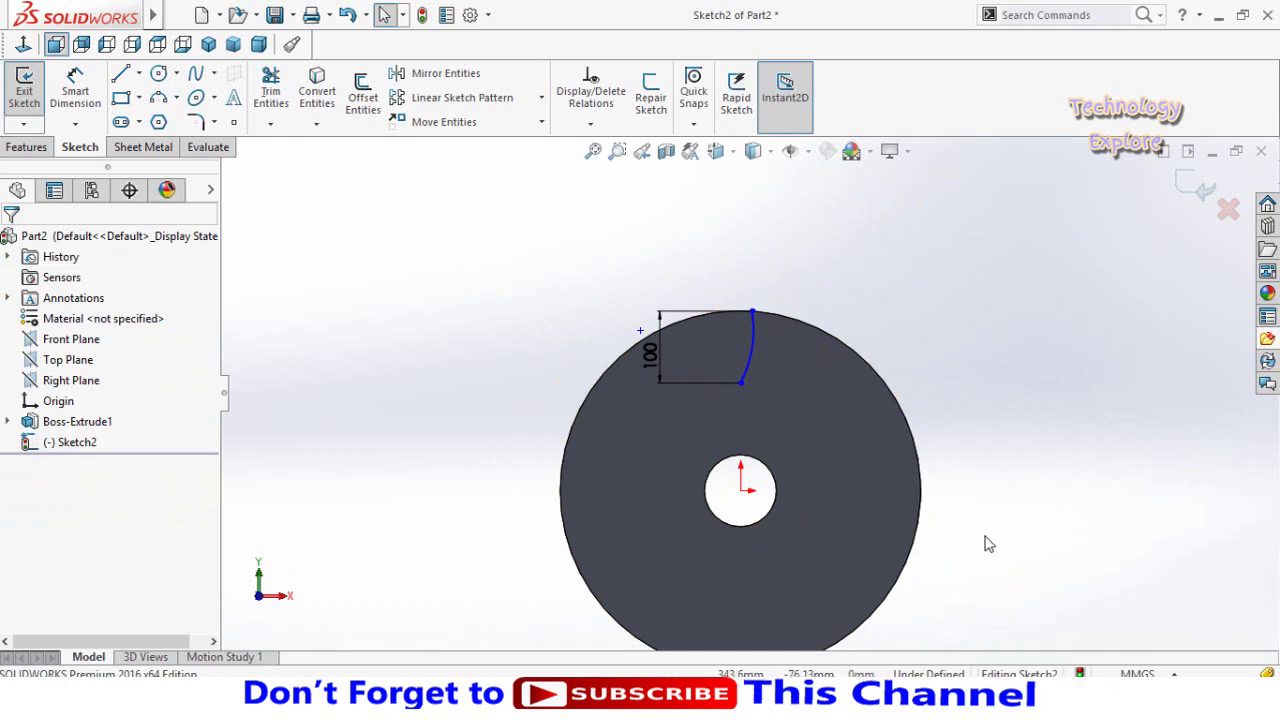
pyautogui.press('d')
pyautogui.scroll(-1, 745, 505)
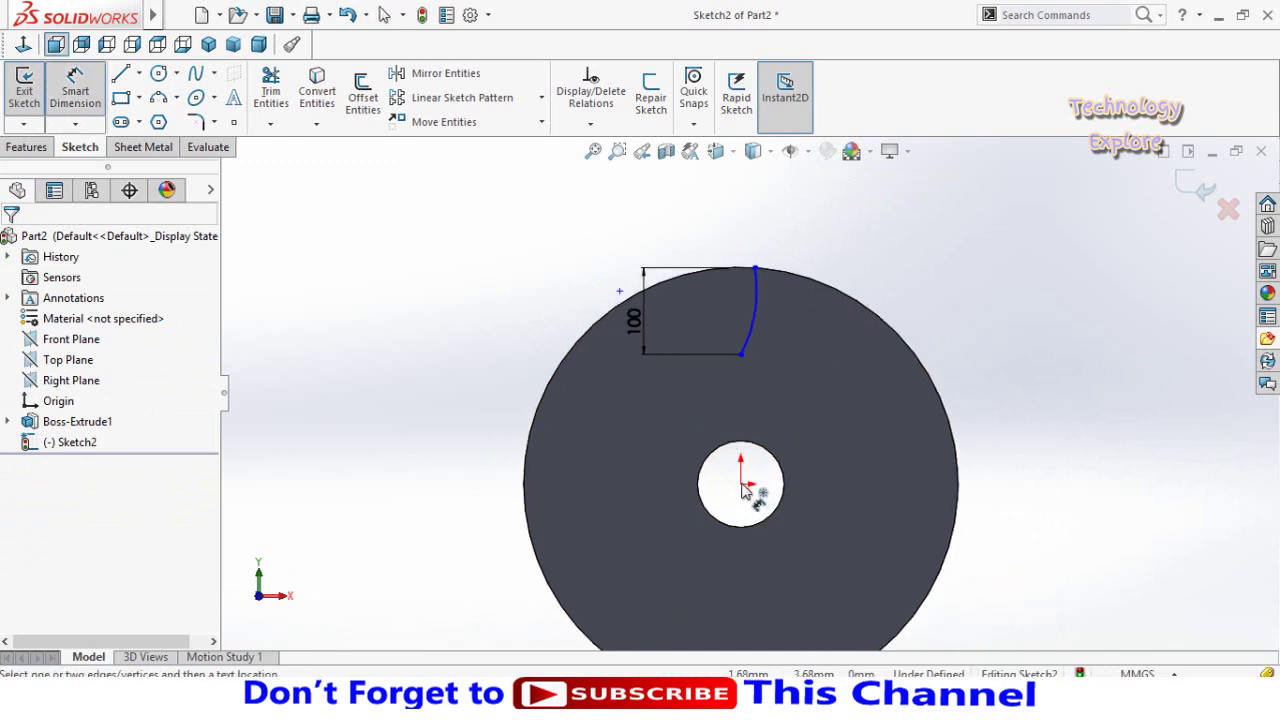
pyautogui.click(741, 485)
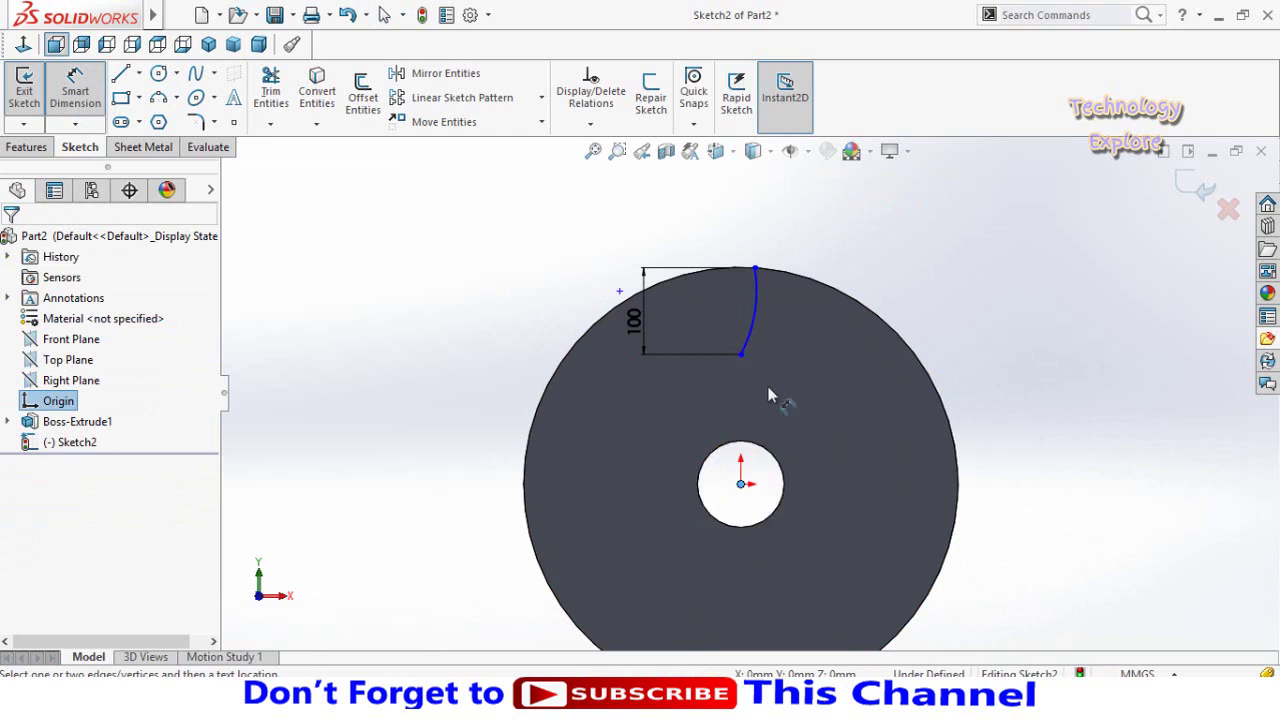
# Add a 15 mm horizontal offset from origin to arc top end and an R155 arc radius.
pyautogui.click(755, 270)
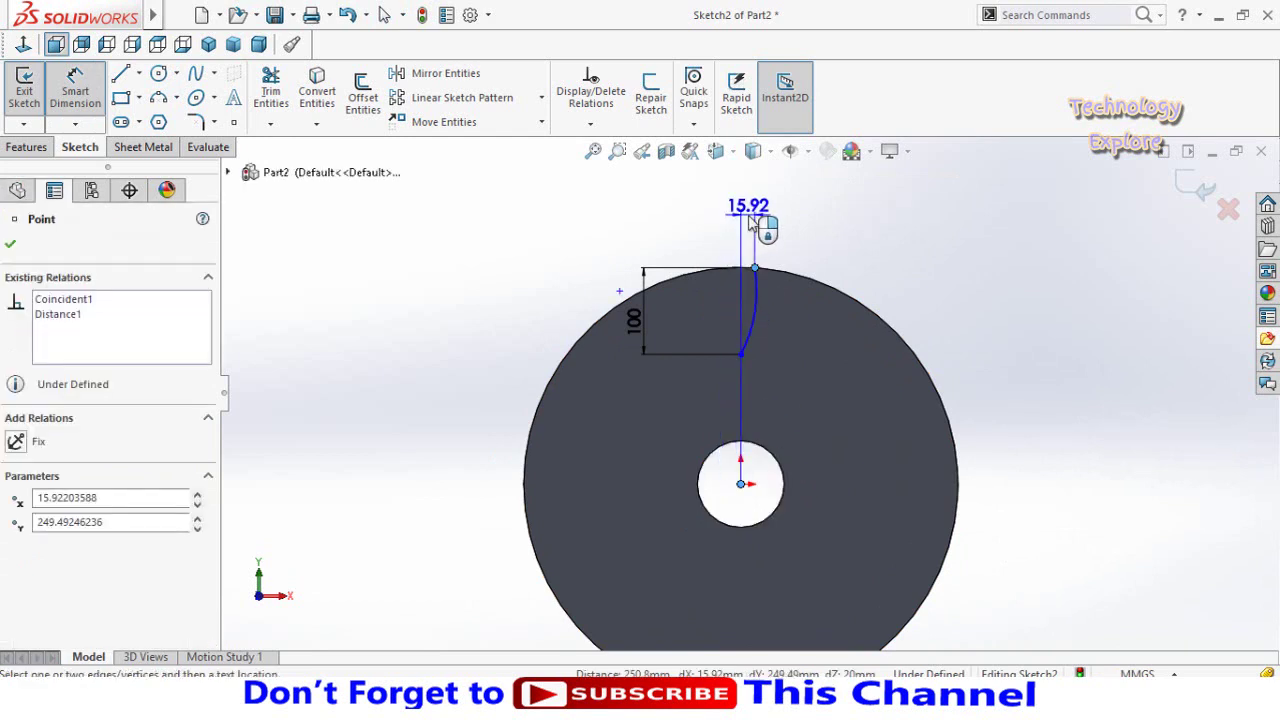
pyautogui.click(752, 222)
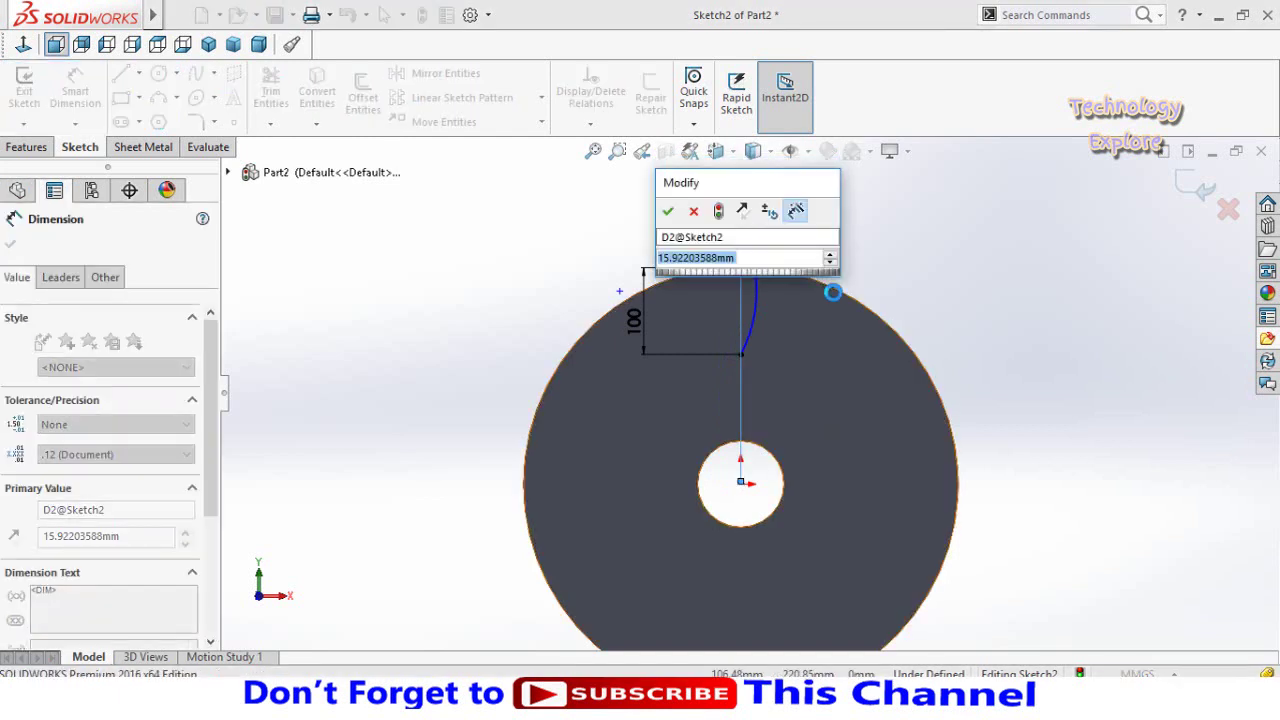
pyautogui.write('15')
pyautogui.press('Return')
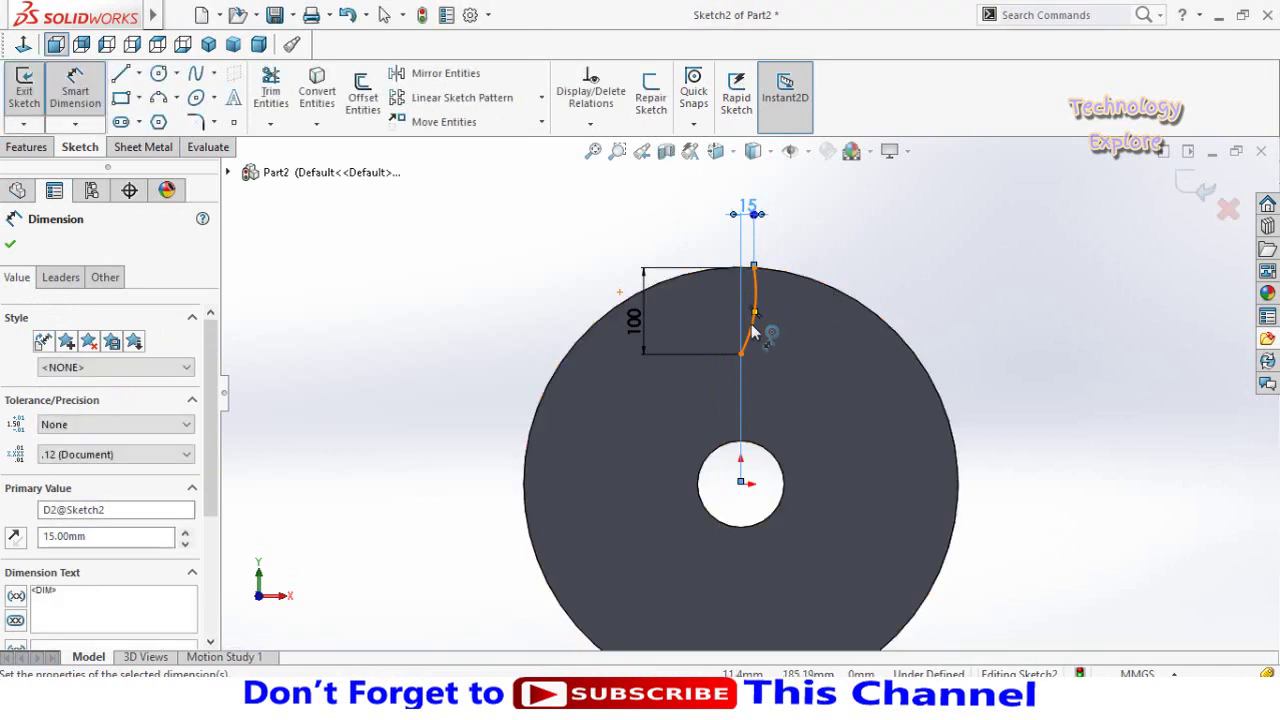
pyautogui.moveTo(755, 332); pyautogui.dragTo(557, 289)
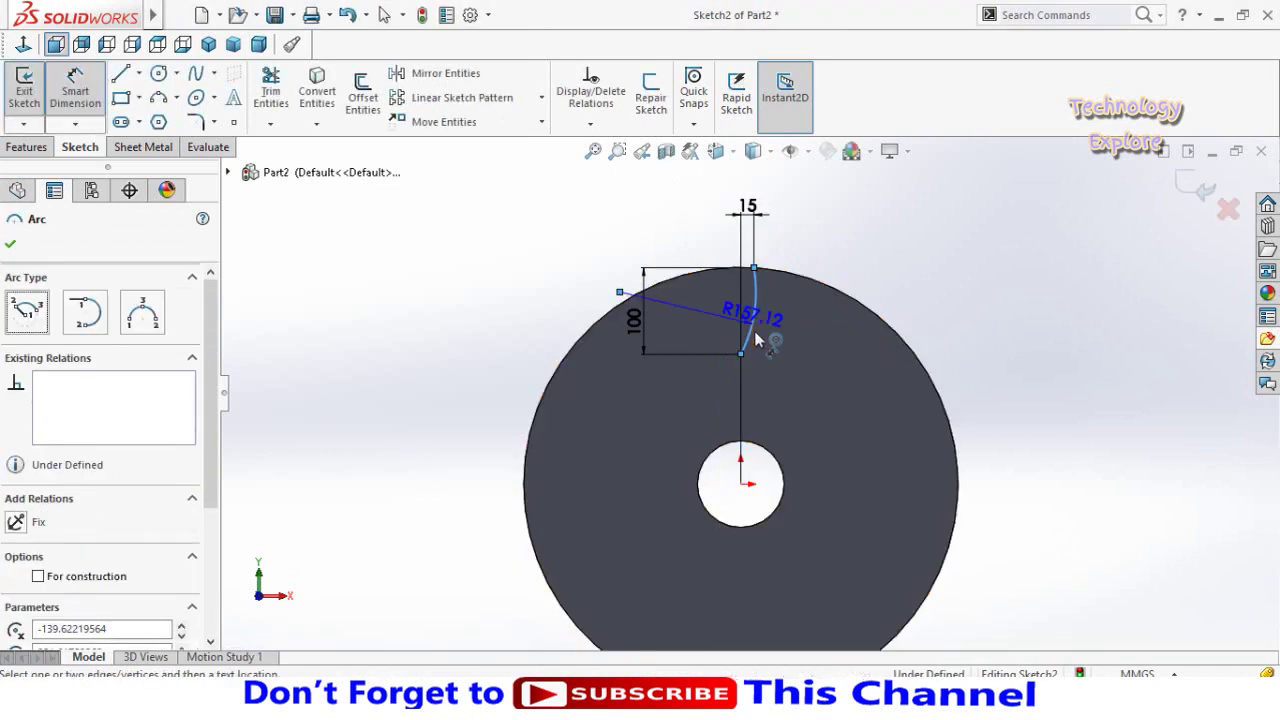
pyautogui.doubleClick(557, 289)
pyautogui.write('1')
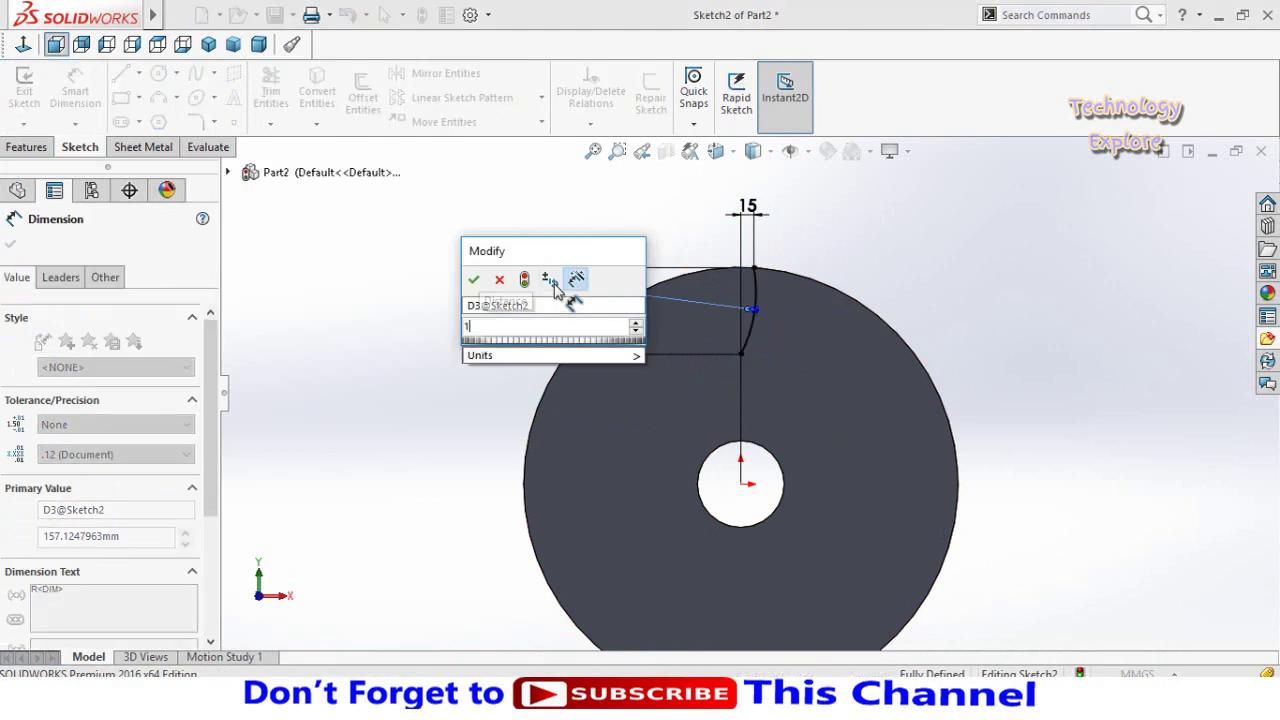
pyautogui.write('55')
pyautogui.press('Return')
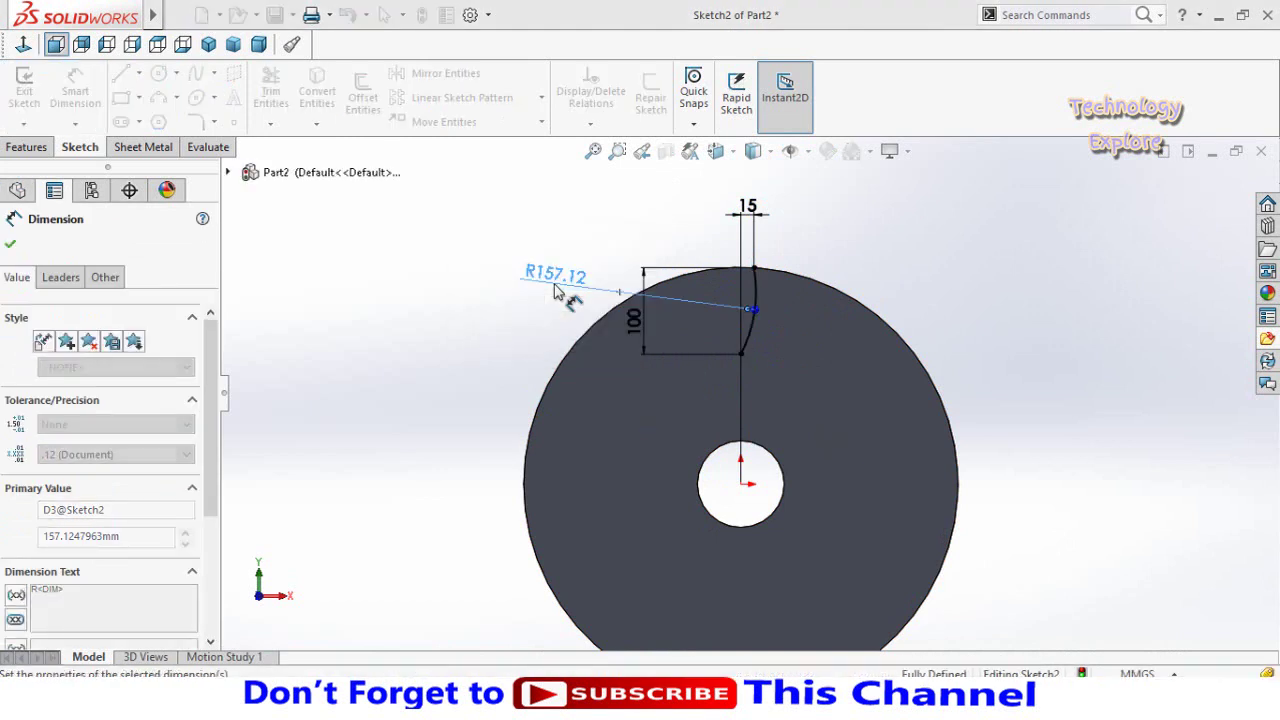
pyautogui.press('Escape')
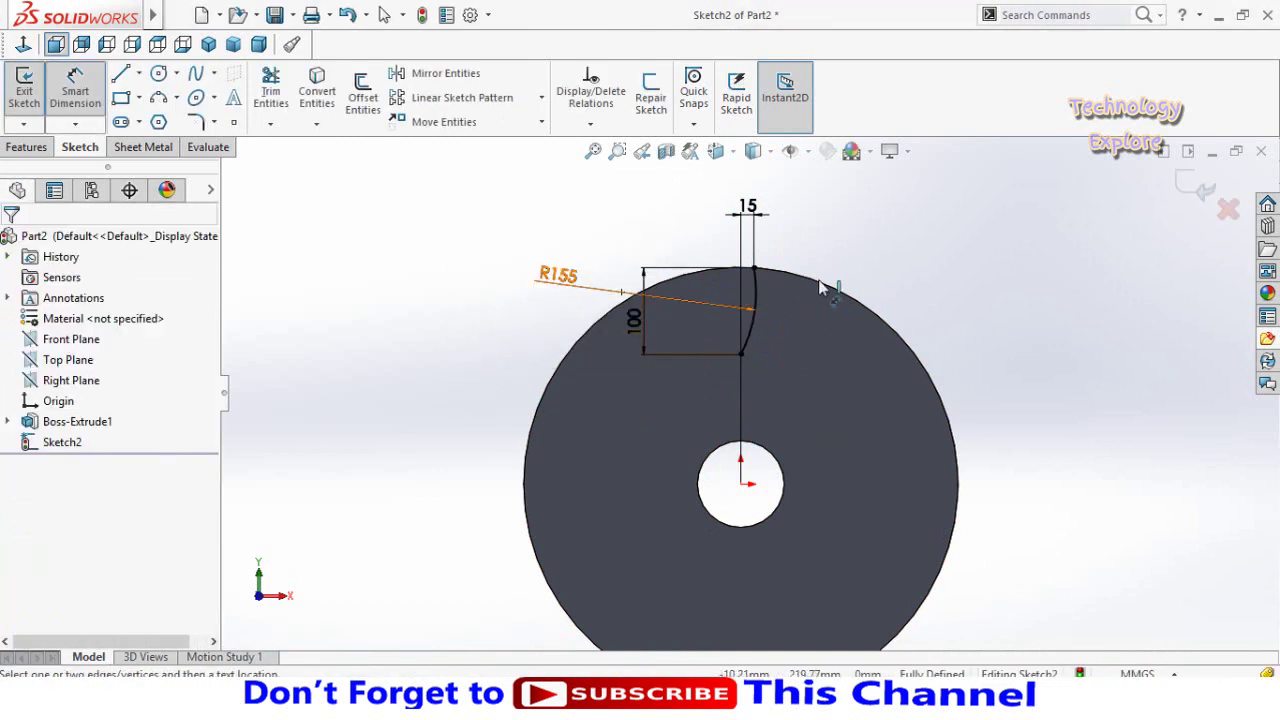
pyautogui.click(26, 147)
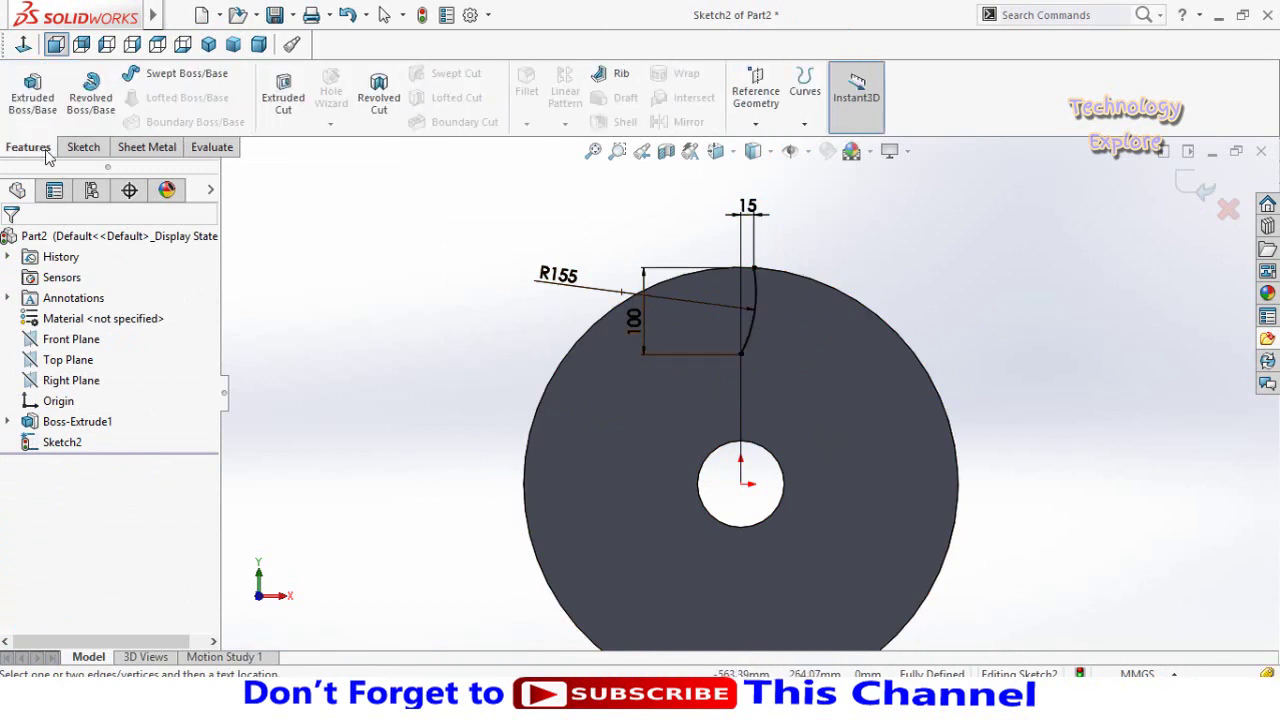
# Extrude the arc sketch as a mid-plane thin feature 5 mm thick.
pyautogui.click(28, 108)
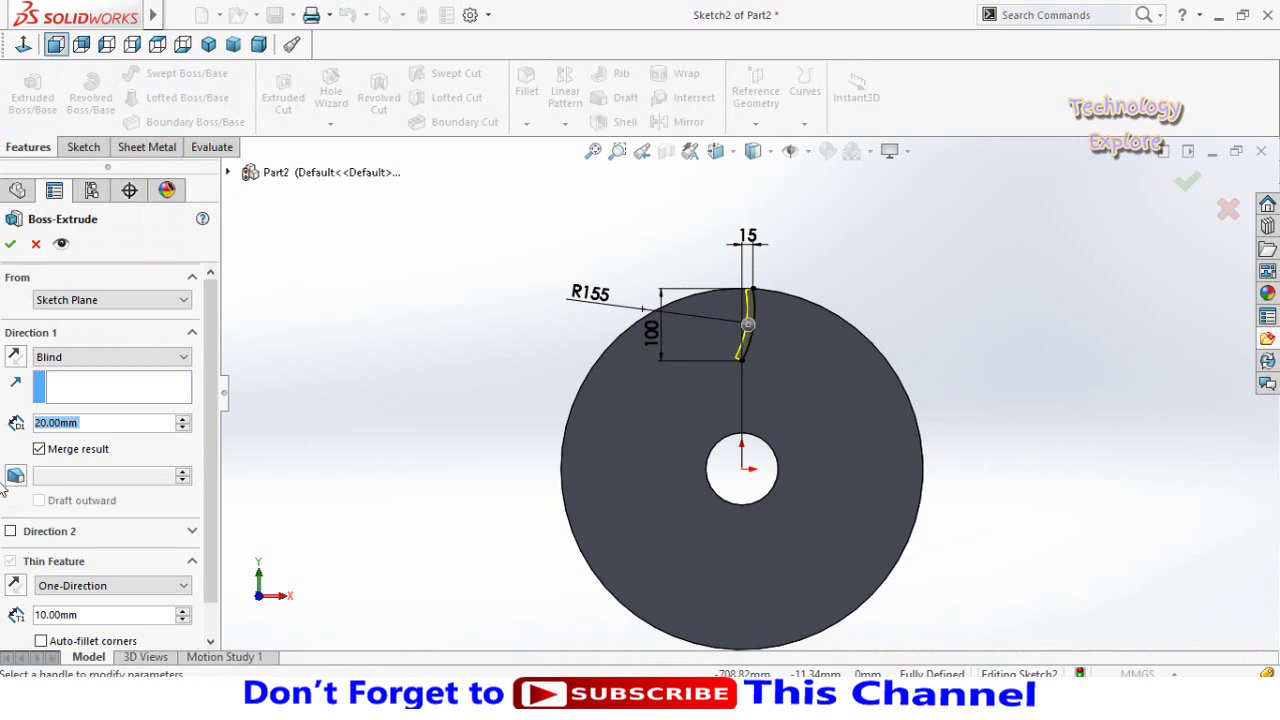
pyautogui.scroll(-1, 4, 489)
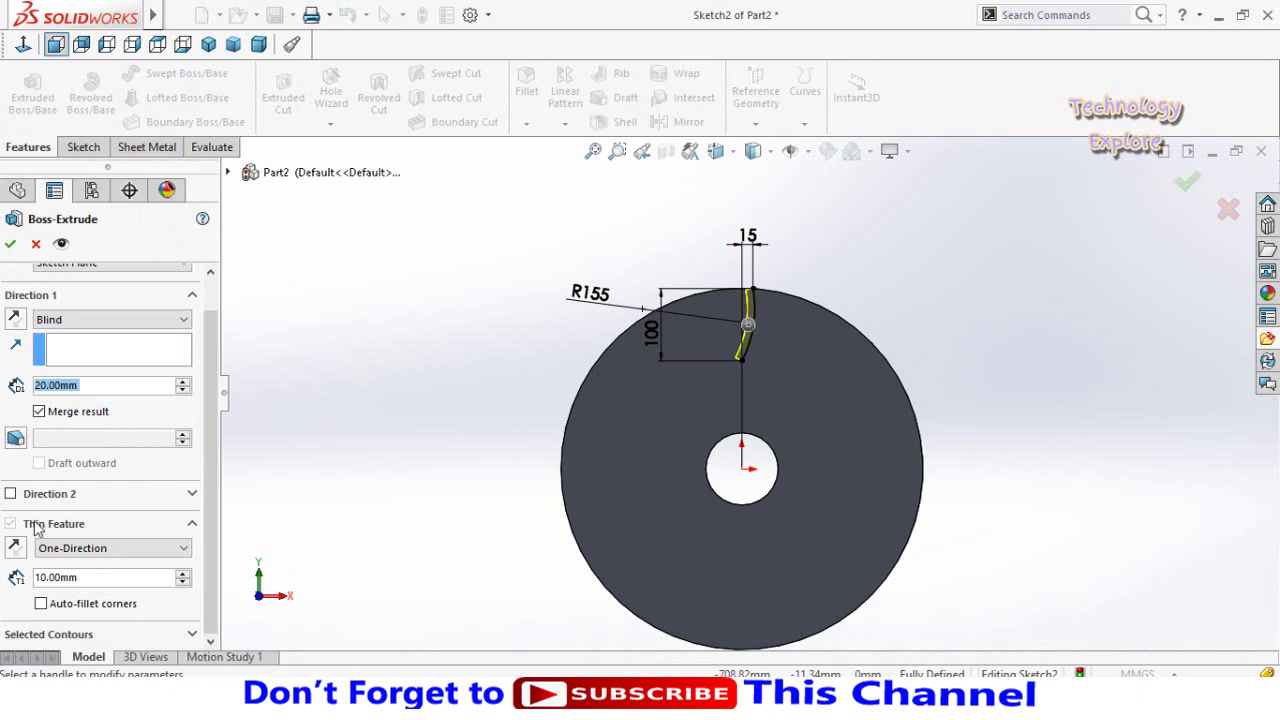
pyautogui.click(77, 552)
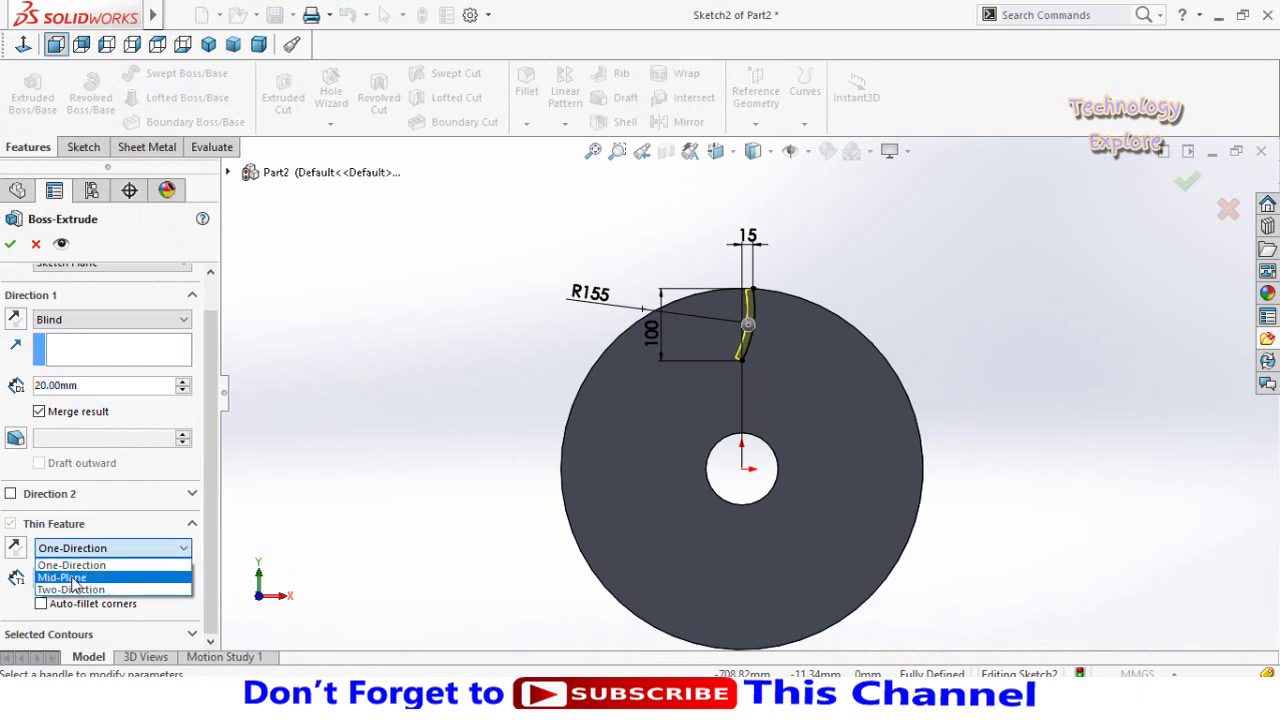
pyautogui.click(78, 577)
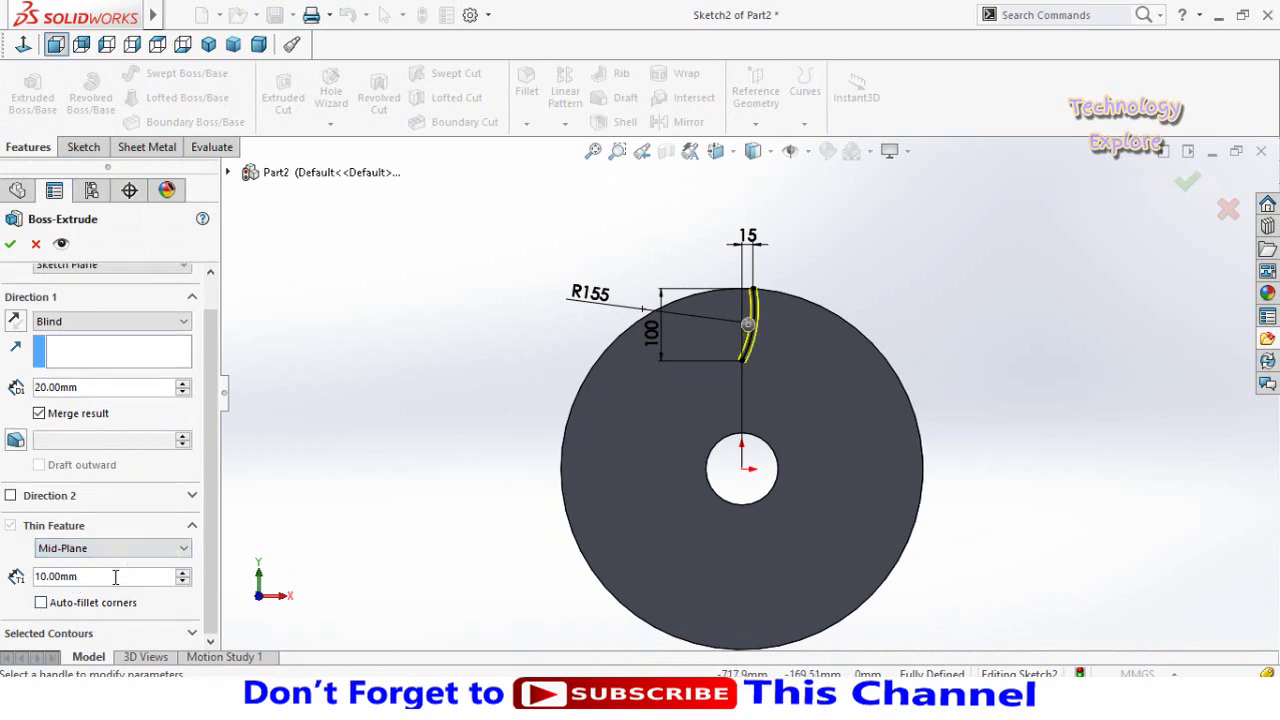
pyautogui.write('5')
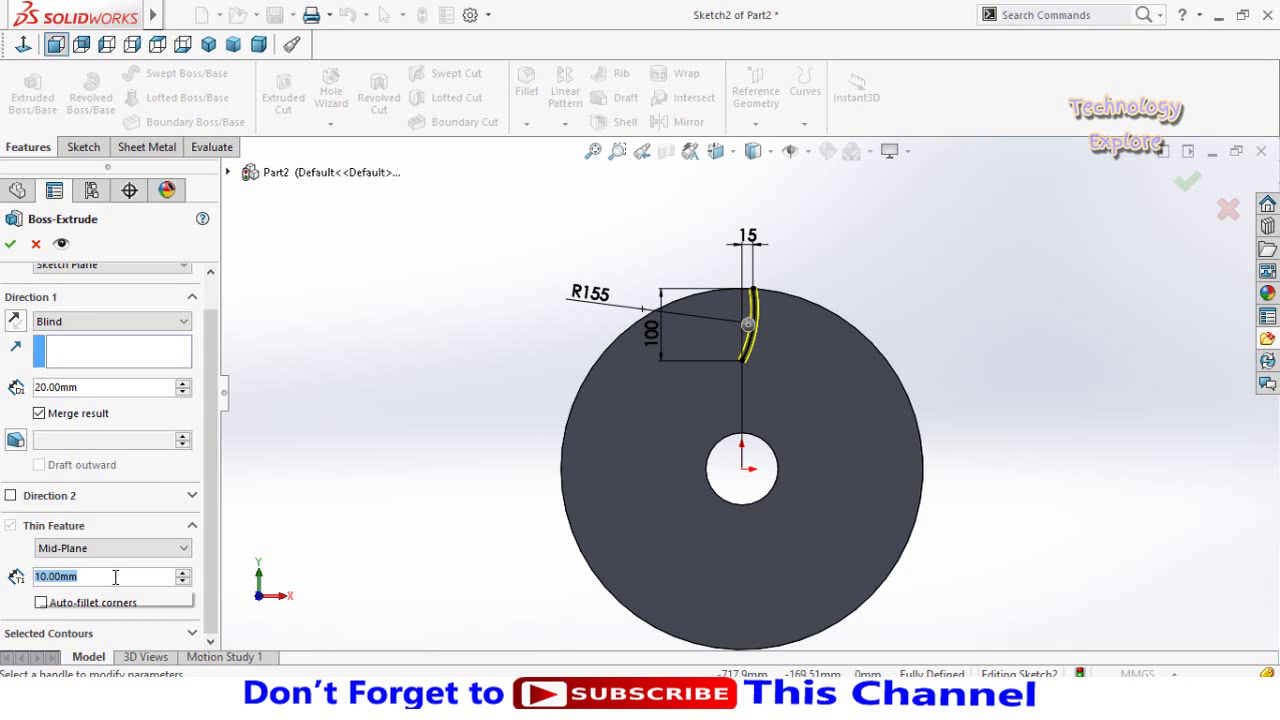
pyautogui.press('Return')
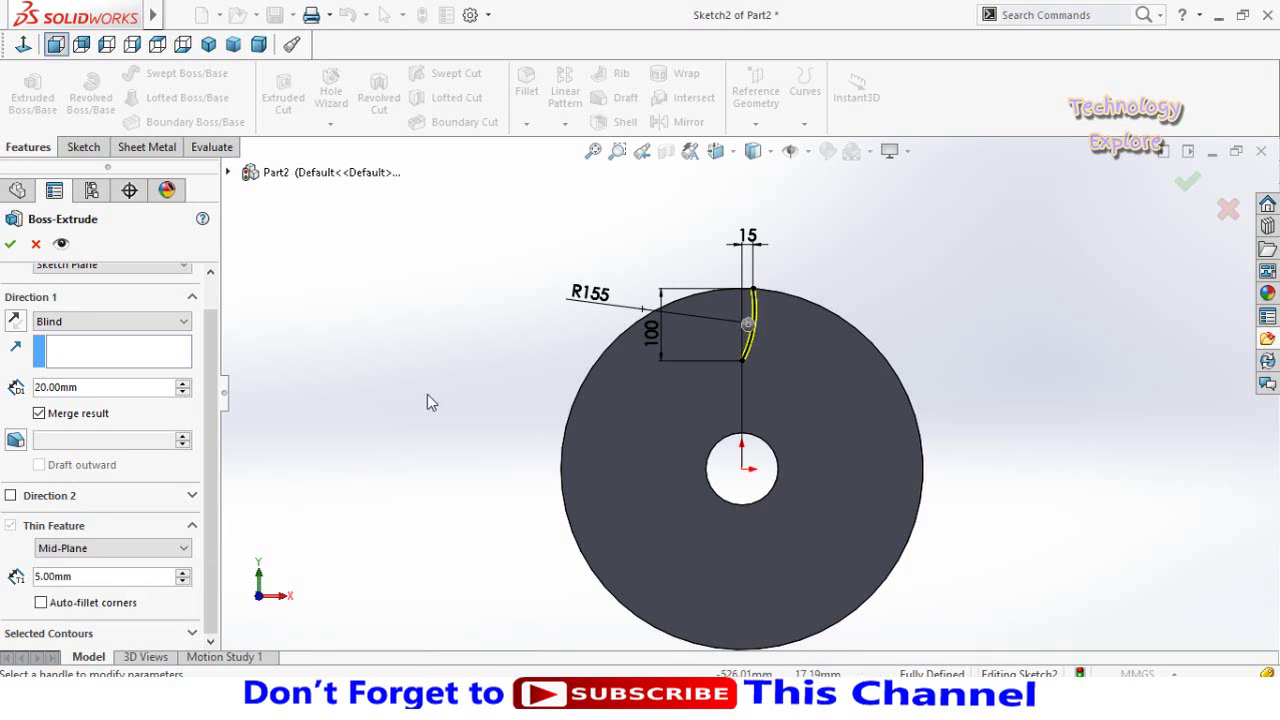
# Set the blind extrusion depth to 500 mm and create the thin blade.
pyautogui.moveTo(427, 394)
pyautogui.mouseDown(button='middle')
pyautogui.moveTo(546, 282)
pyautogui.moveTo(497, 340)
pyautogui.mouseUp(button='middle')
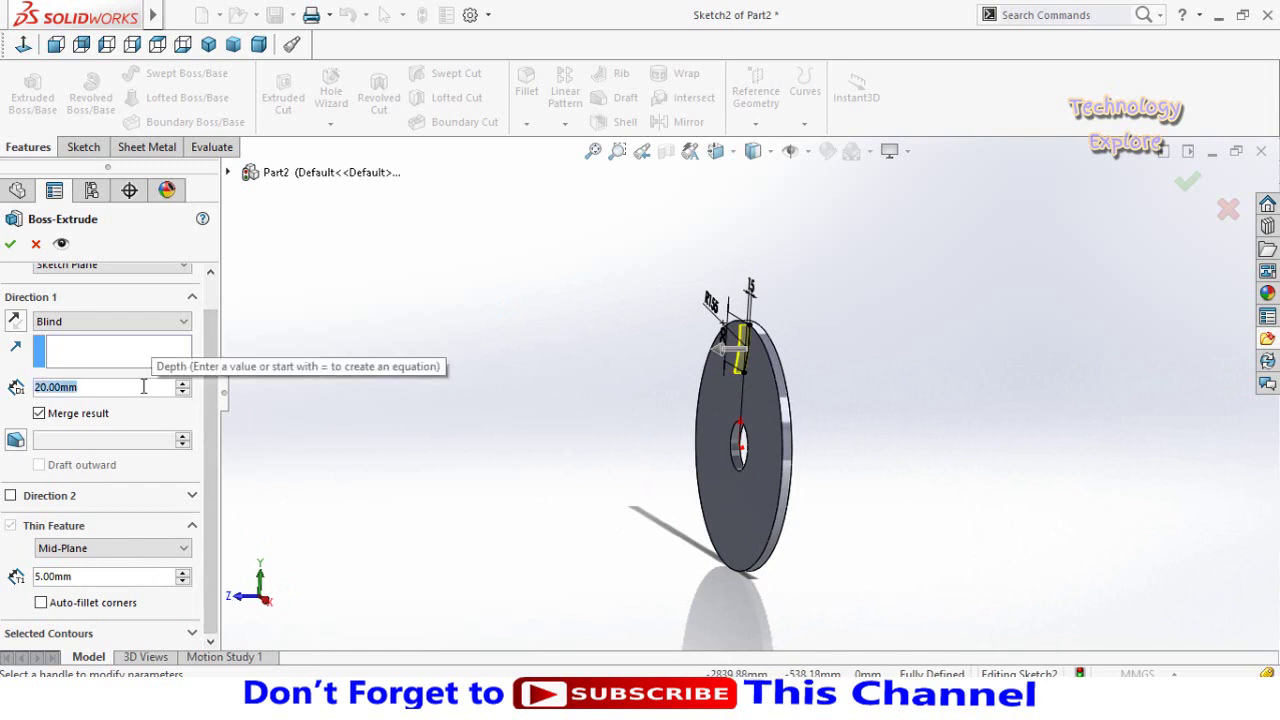
pyautogui.write('55')
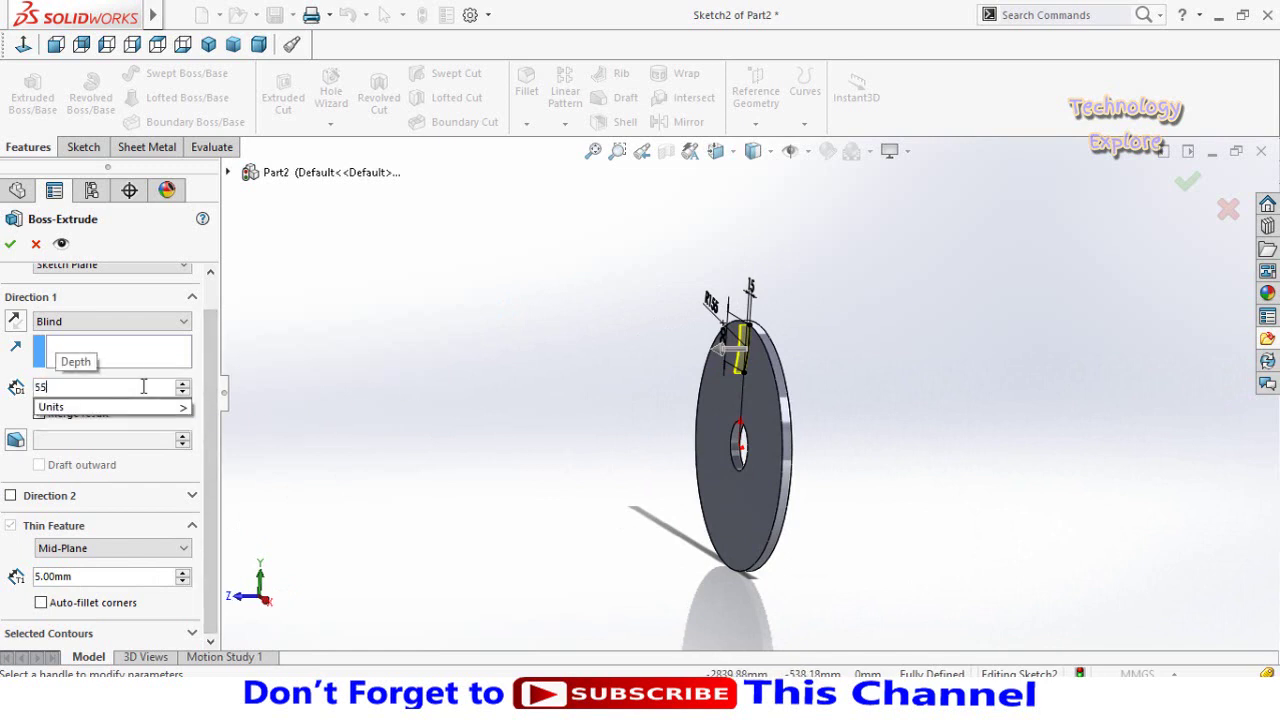
pyautogui.press('BackSpace')
pyautogui.write('00')
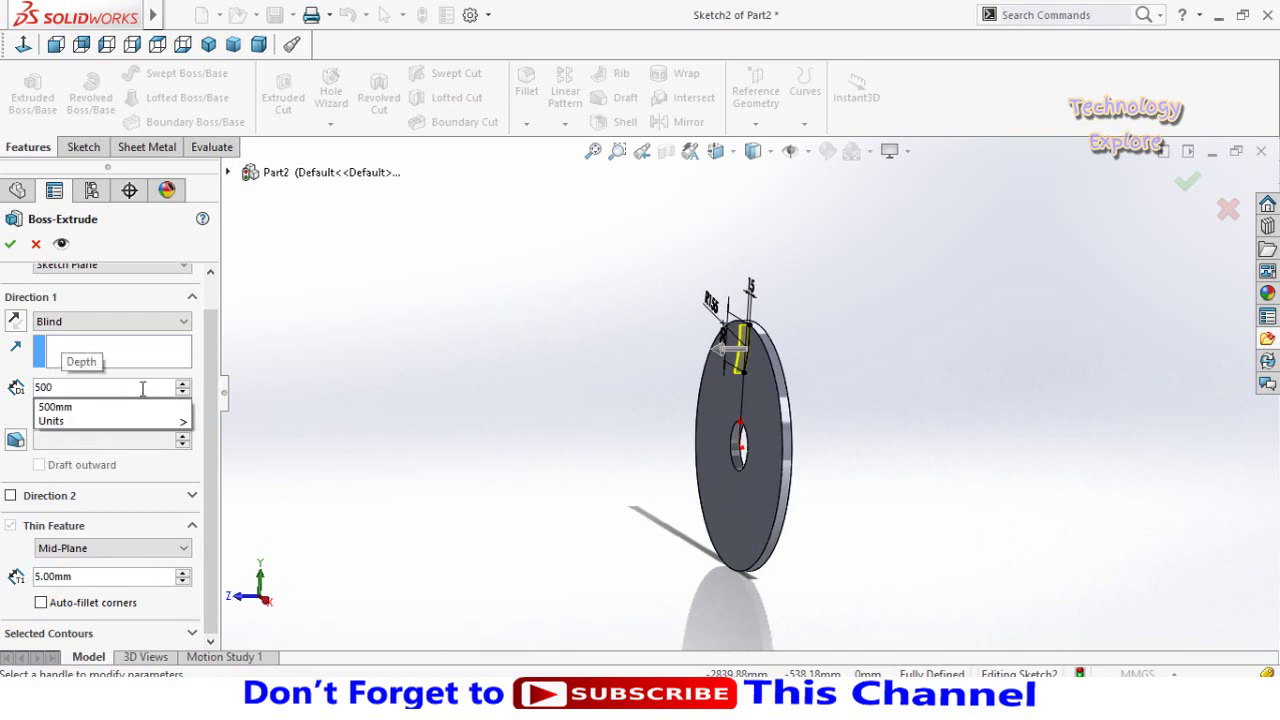
pyautogui.press('Return')
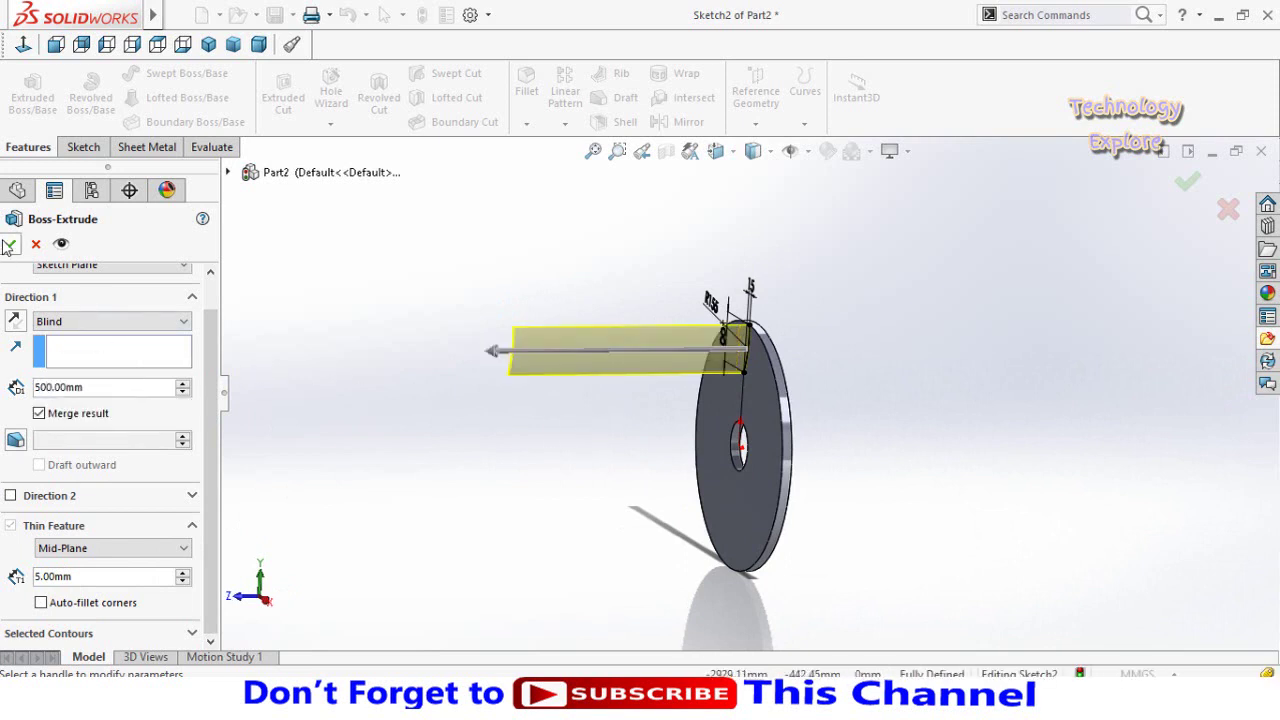
pyautogui.click(8, 245)
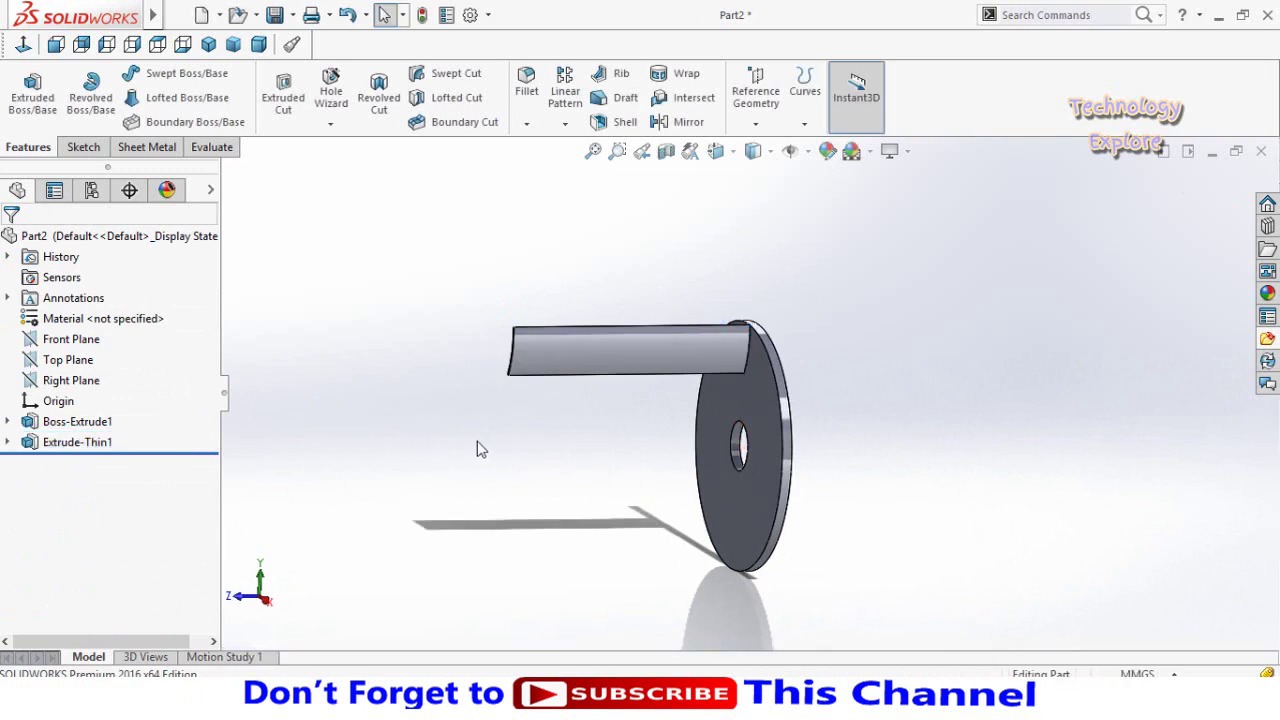
# Start a circular pattern using the disc's outer circular edge as the axis.
pyautogui.moveTo(550, 446)
pyautogui.mouseDown(button='middle')
pyautogui.moveTo(557, 420)
pyautogui.moveTo(567, 442)
pyautogui.mouseUp(button='middle')
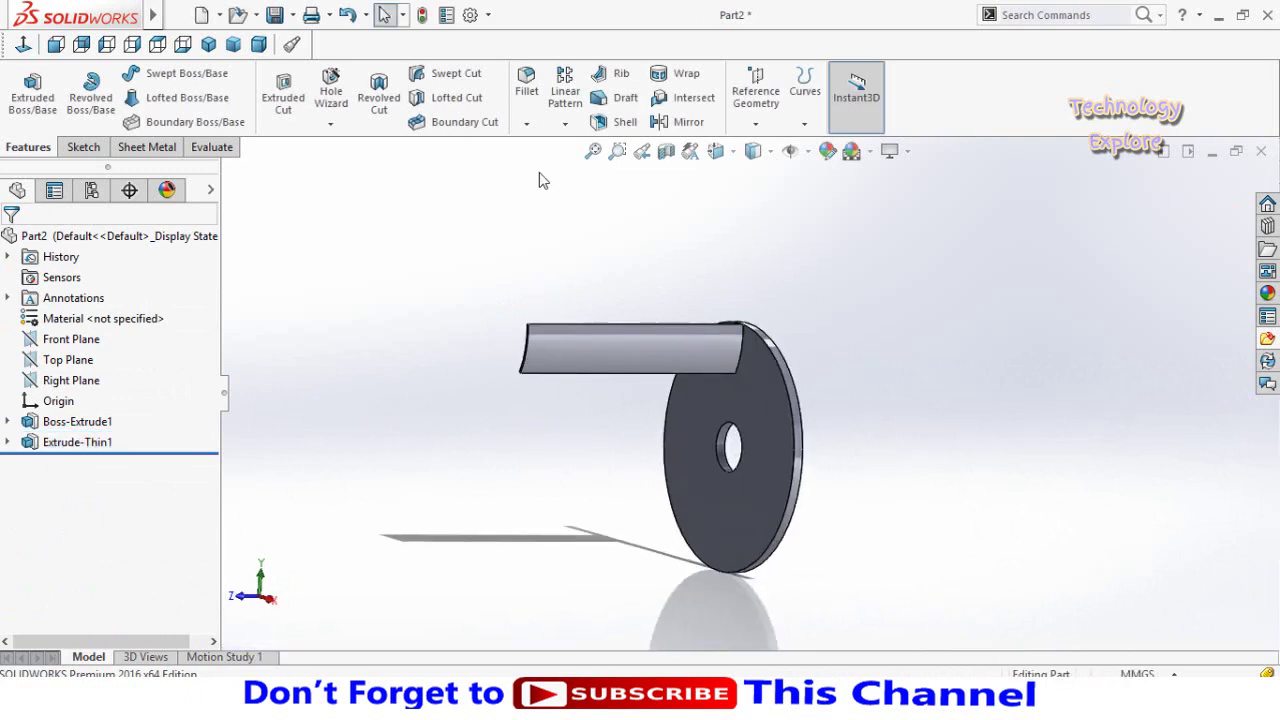
pyautogui.click(565, 126)
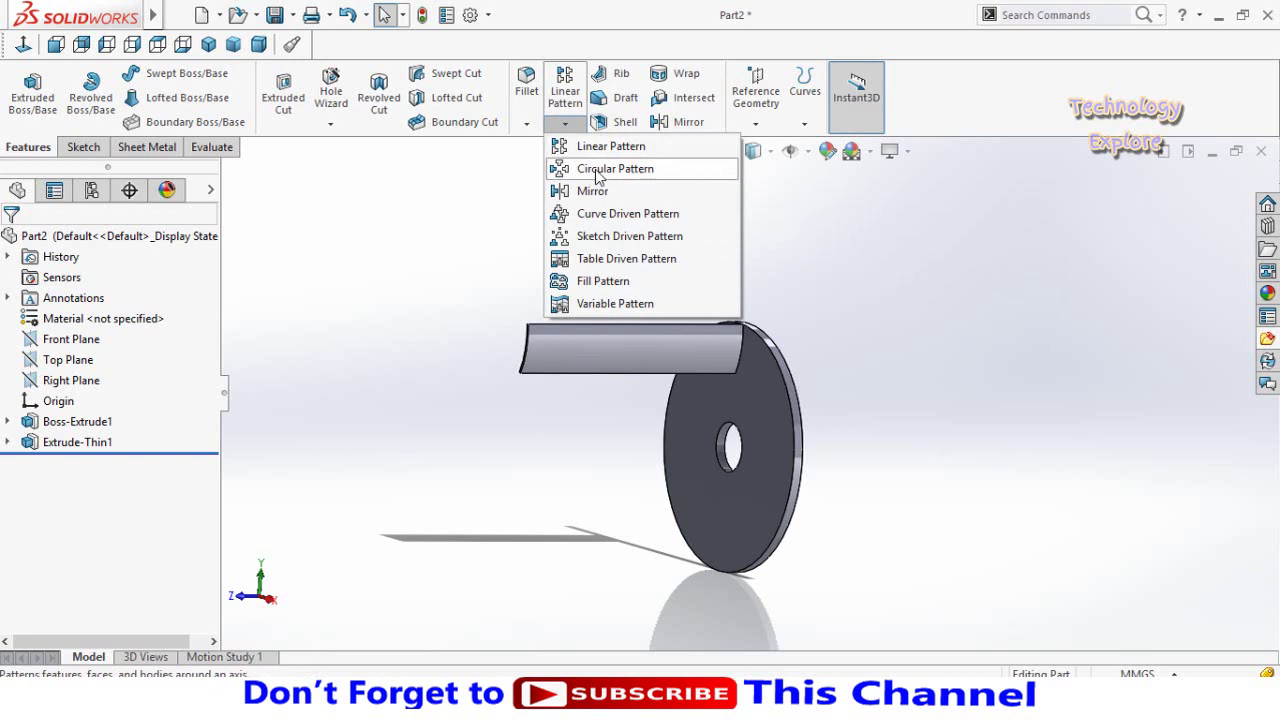
pyautogui.click(598, 170)
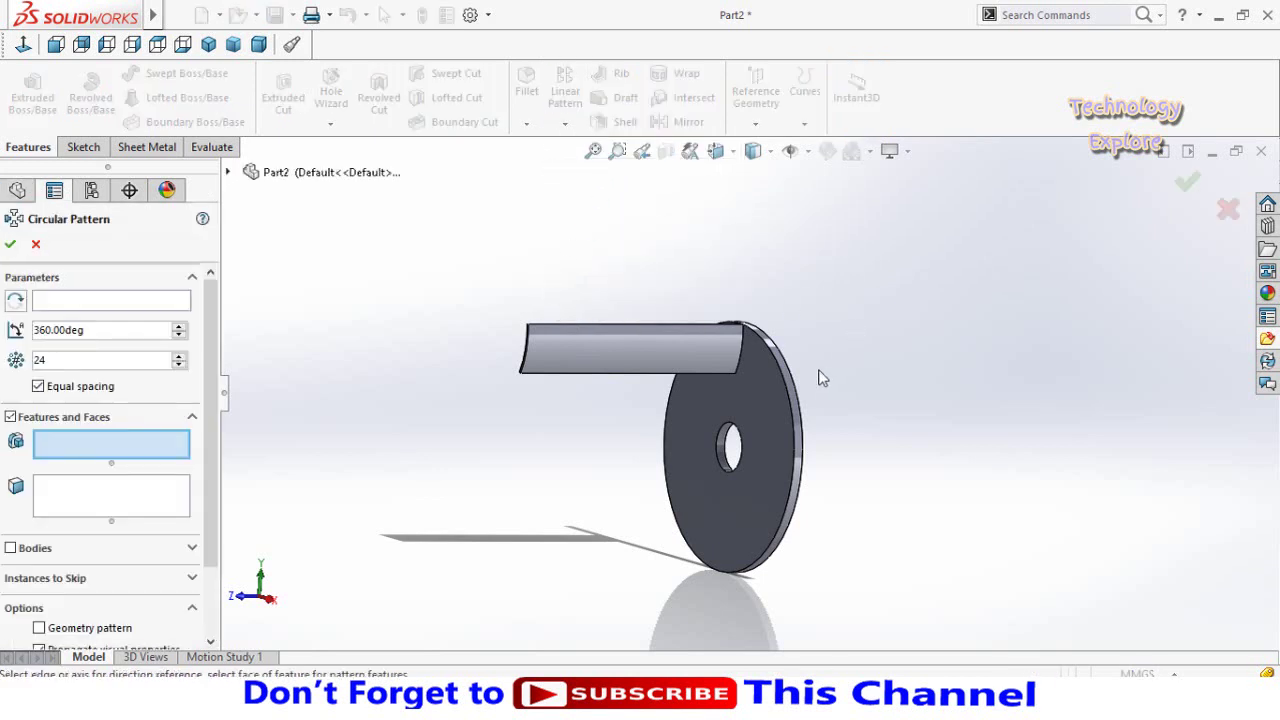
pyautogui.scroll(-2, 820, 378)
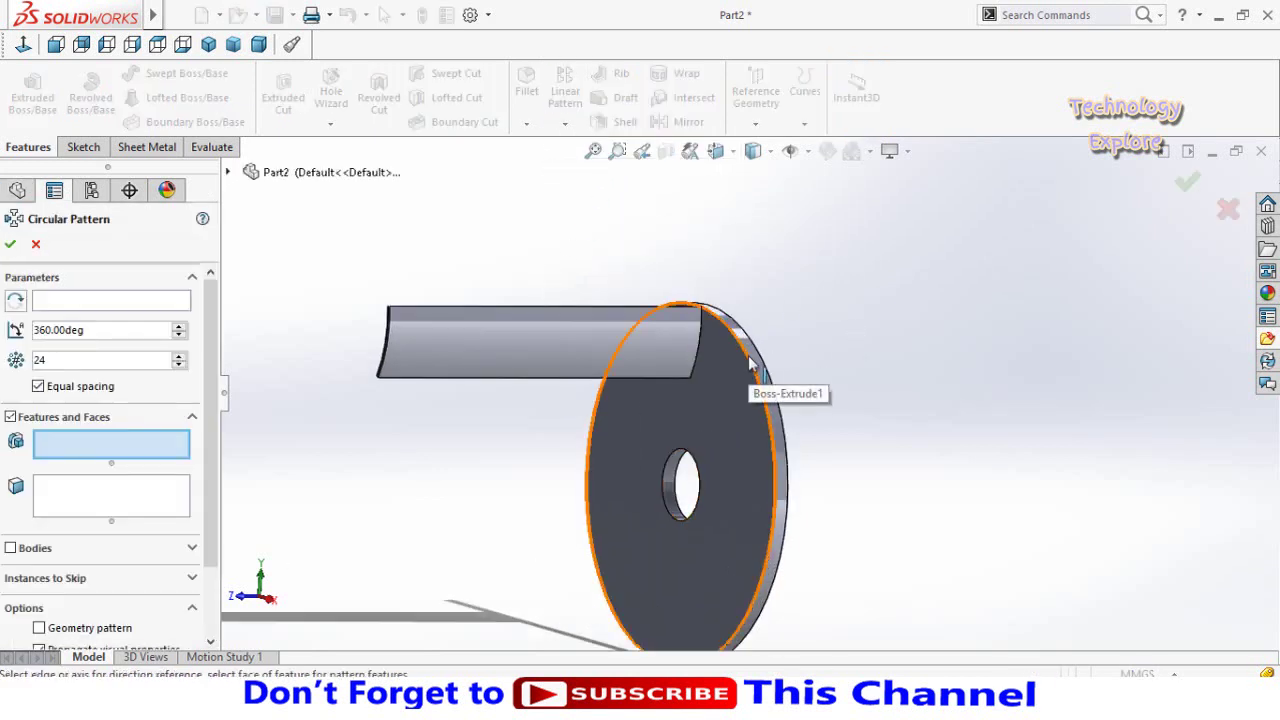
pyautogui.click(146, 306)
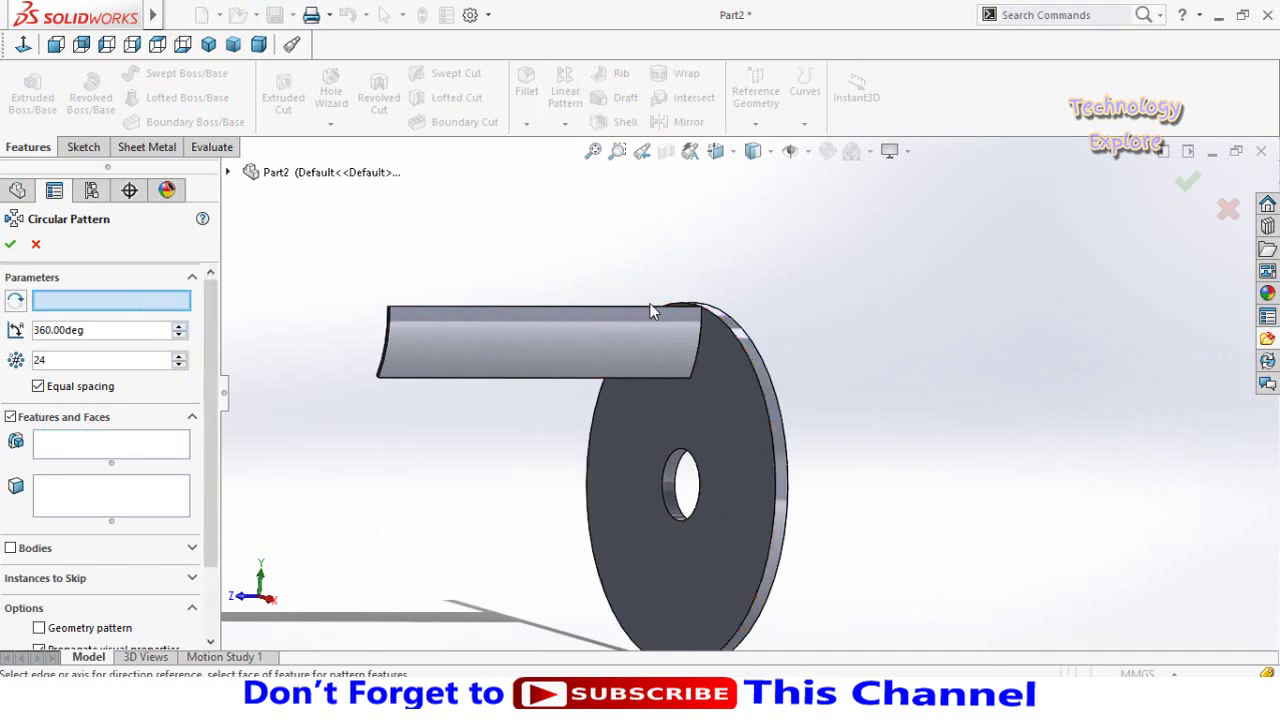
pyautogui.click(722, 325)
# Pattern Extrude-Thin1 with 25 equally spaced instances and confirm.
pyautogui.scroll(2, 575, 402)
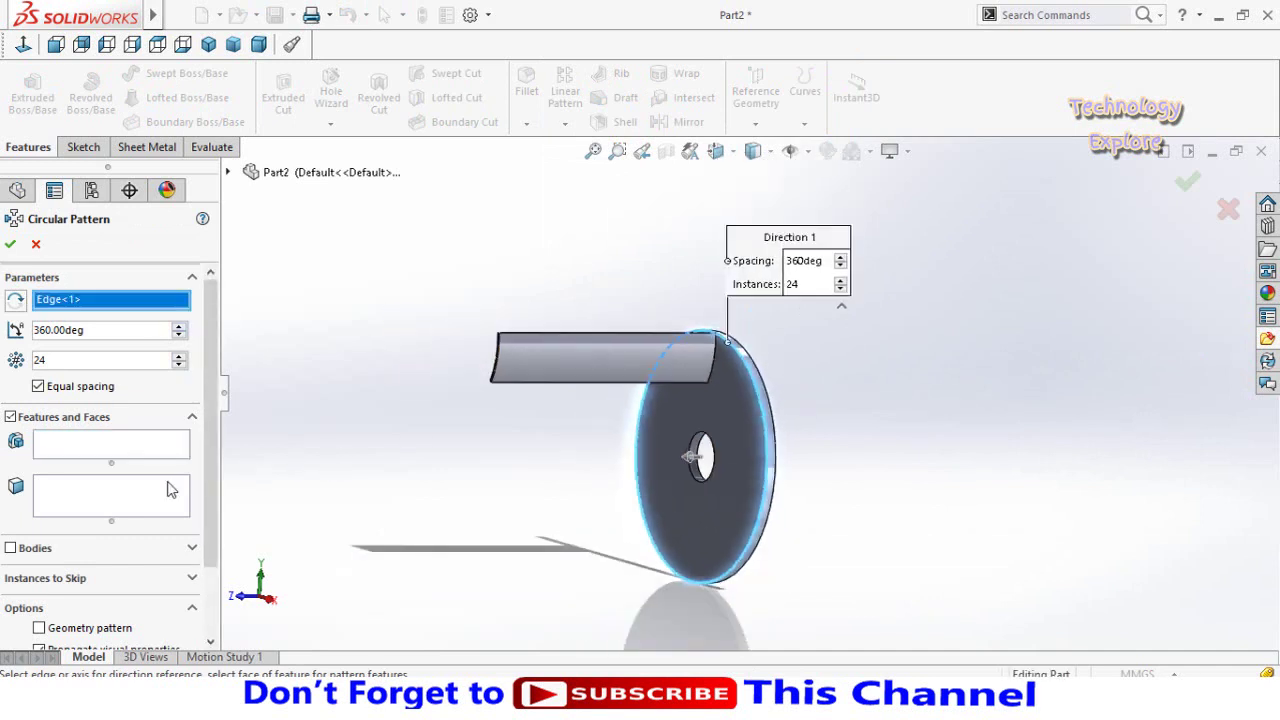
pyautogui.click(84, 446)
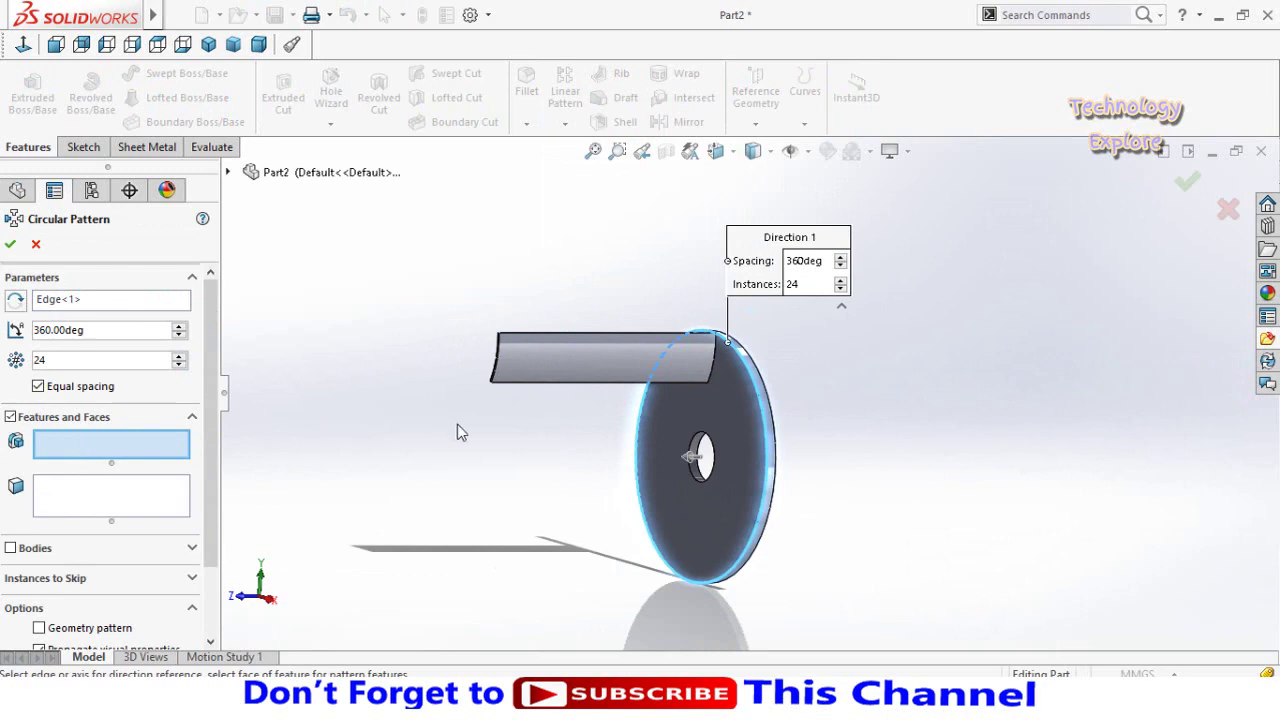
pyautogui.click(580, 372)
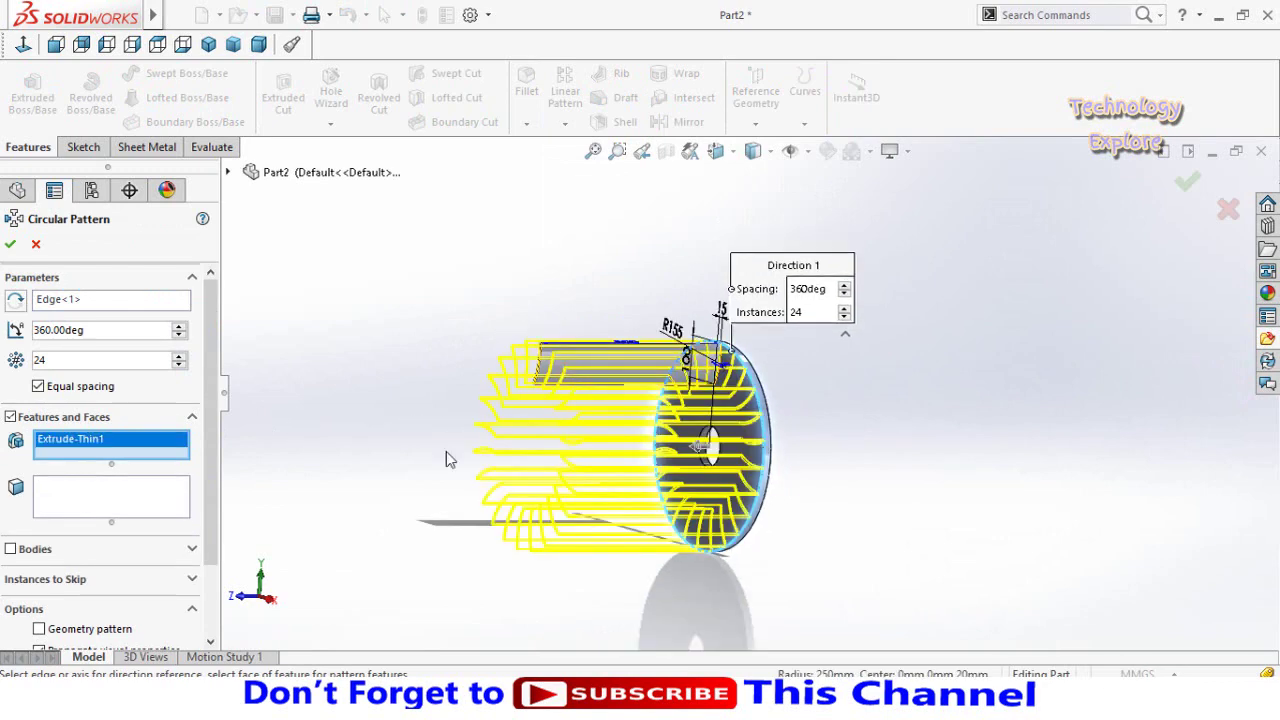
pyautogui.press('z')
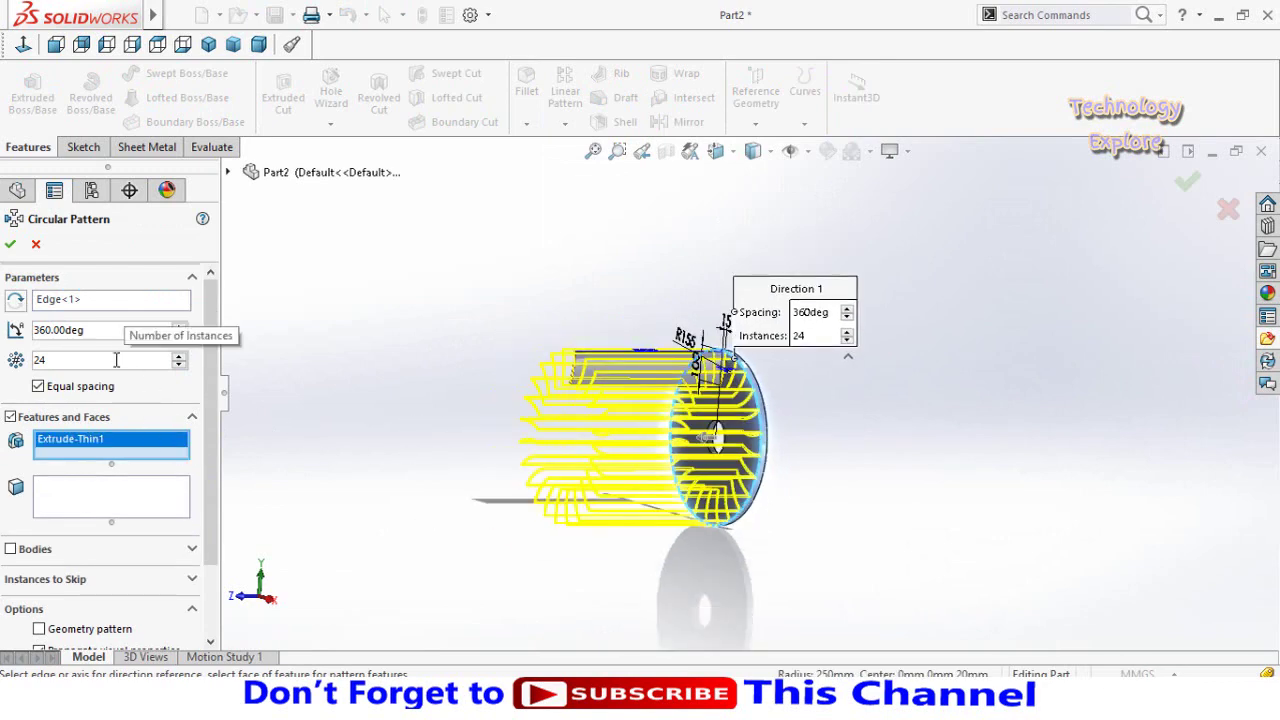
pyautogui.moveTo(366, 423)
pyautogui.mouseDown(button='middle')
pyautogui.moveTo(443, 427)
pyautogui.moveTo(302, 441)
pyautogui.mouseUp(button='middle')
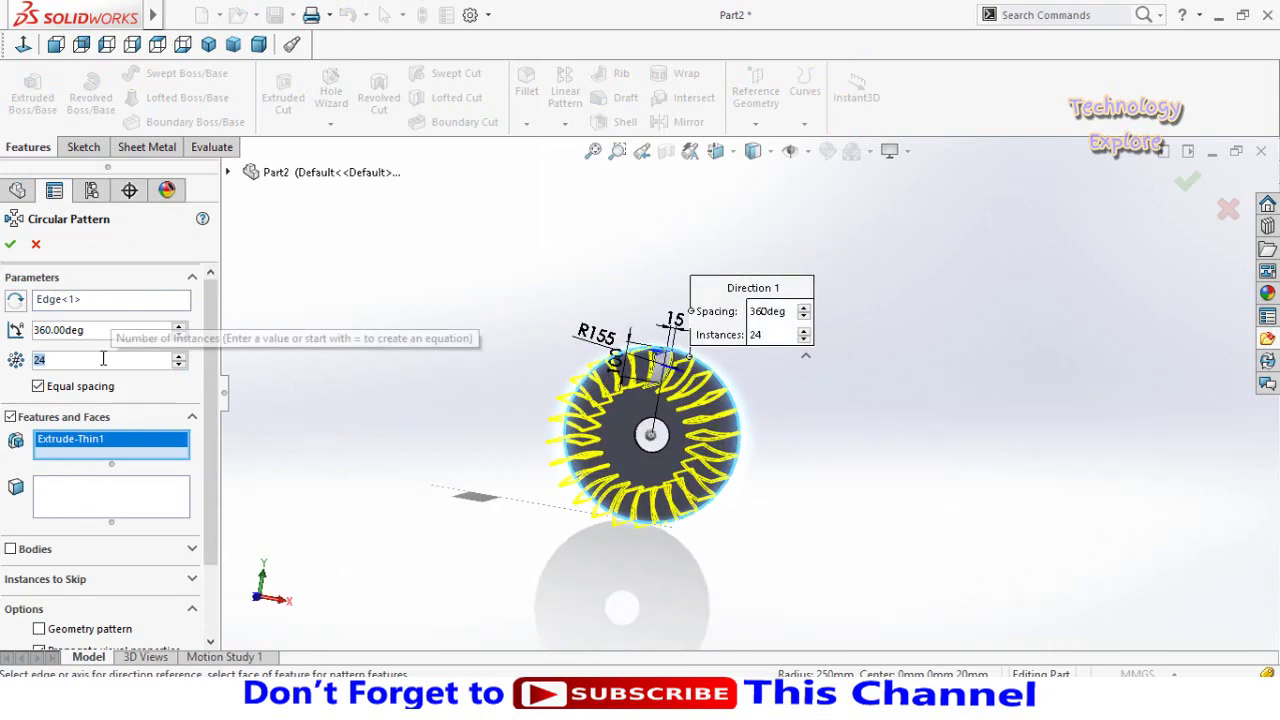
pyautogui.write('25')
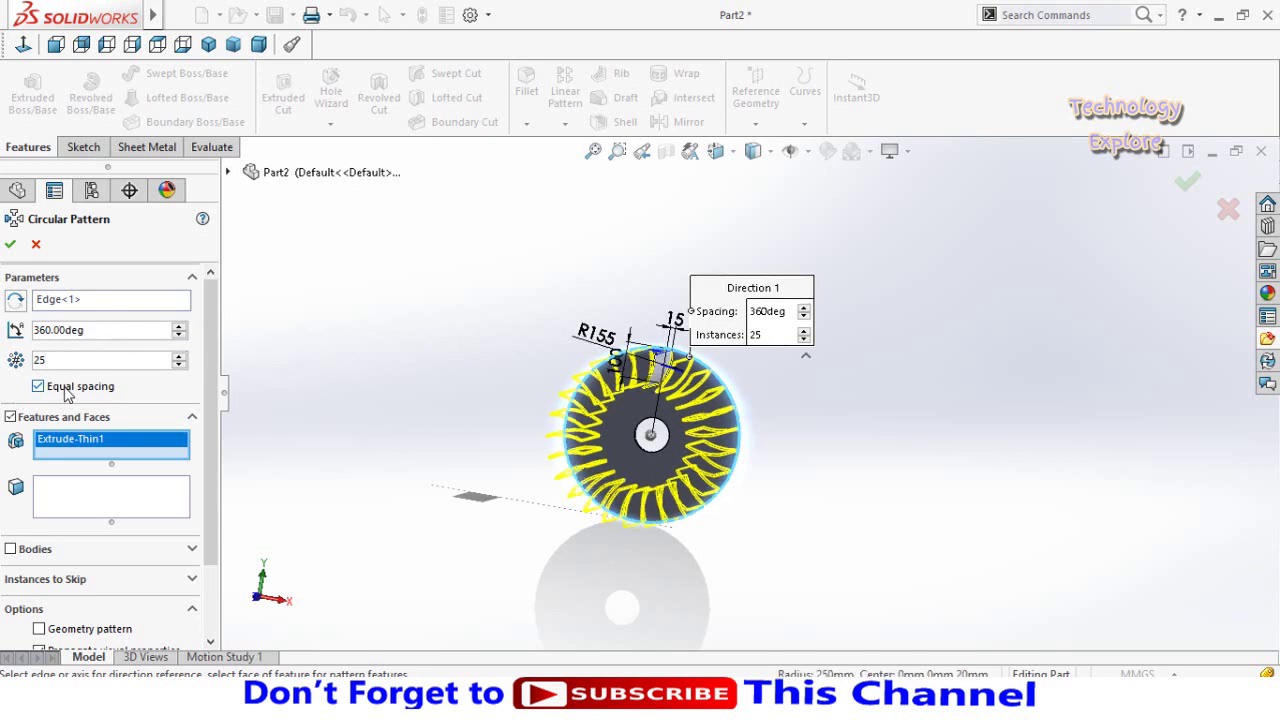
pyautogui.click(12, 246)
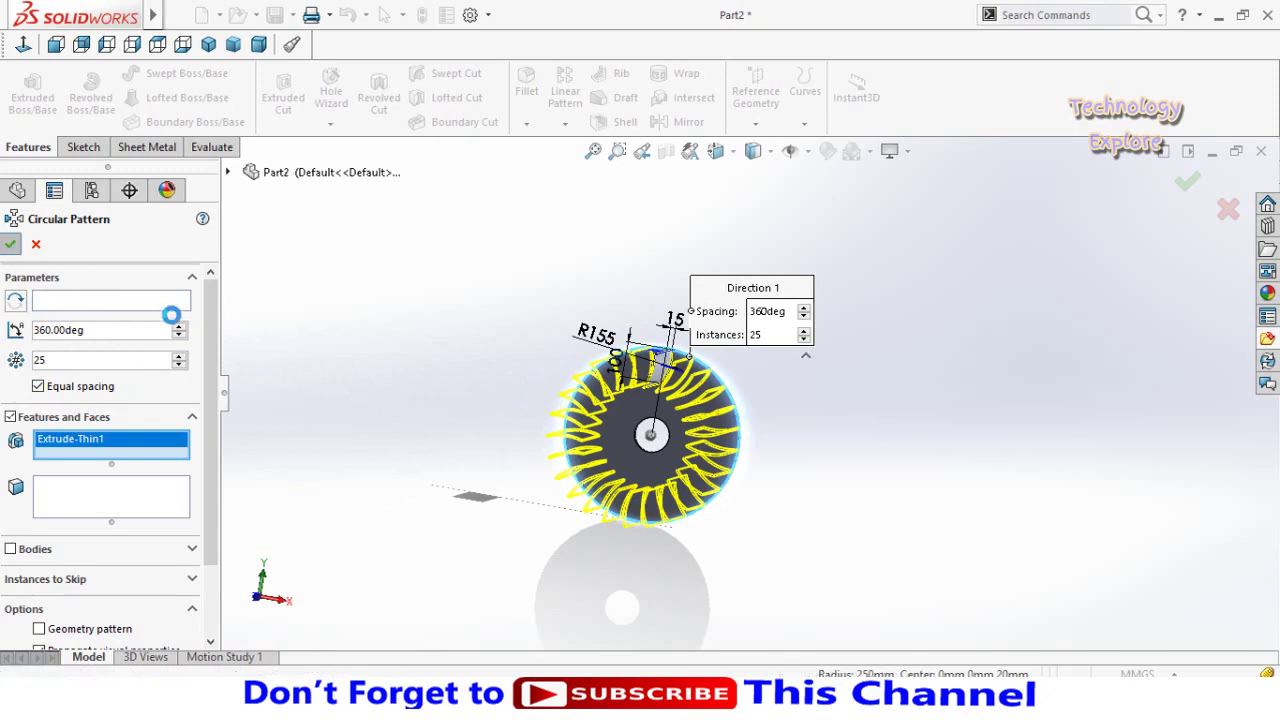
# Zoom in on the blades and open Sketch3 on a blade's end face.
pyautogui.moveTo(546, 356); pyautogui.dragTo(477, 491, button='middle')
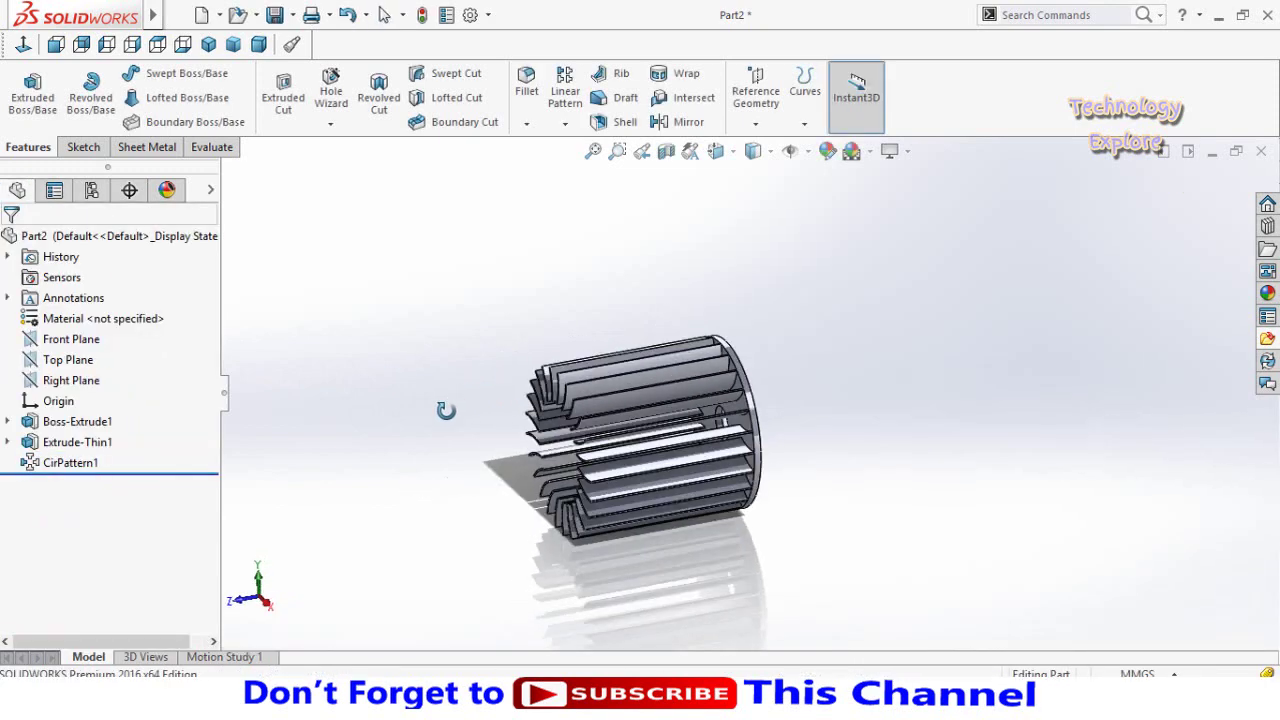
pyautogui.scroll(-5, 555, 387)
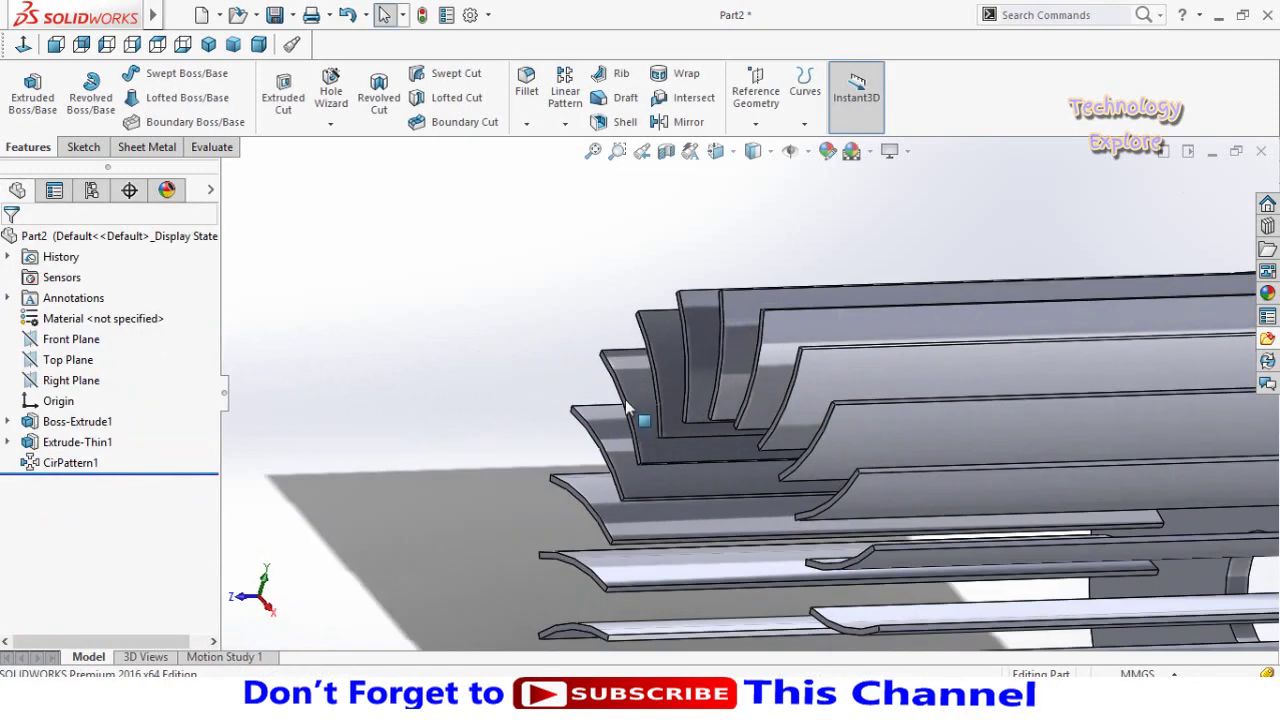
pyautogui.scroll(-2, 634, 423)
pyautogui.scroll(-2, 560, 371)
pyautogui.scroll(-2, 640, 380)
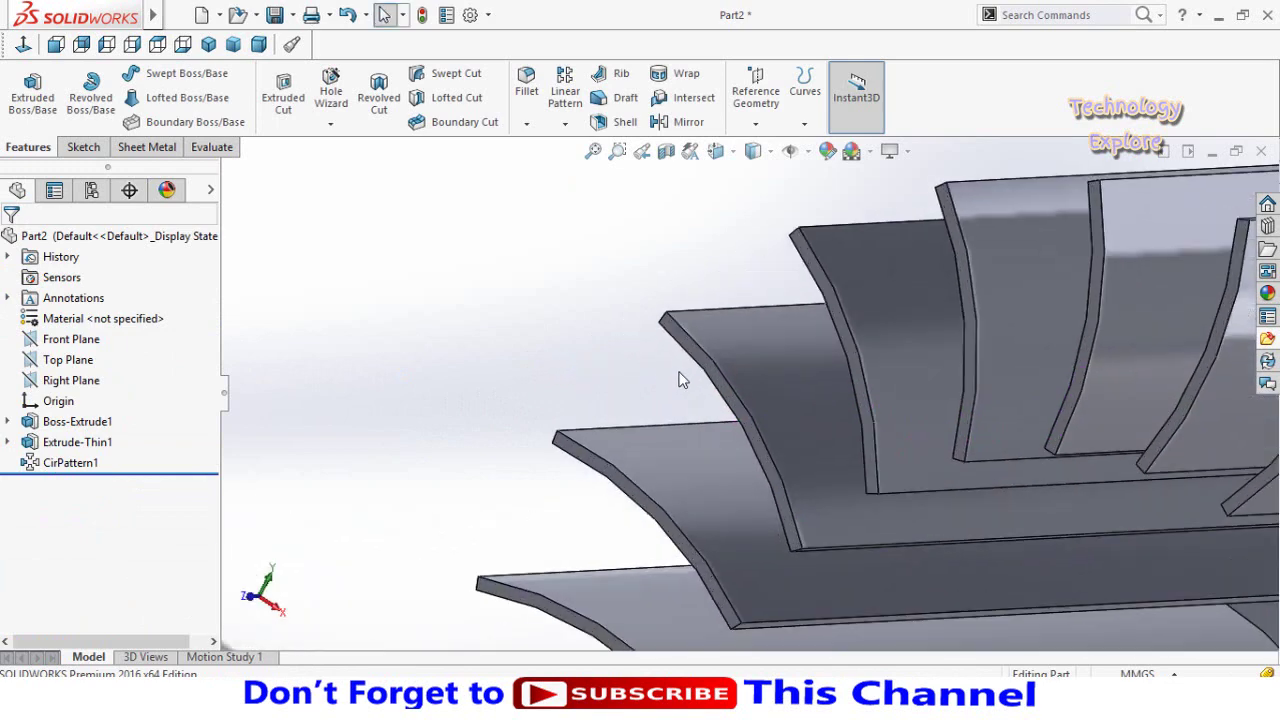
pyautogui.click(700, 362)
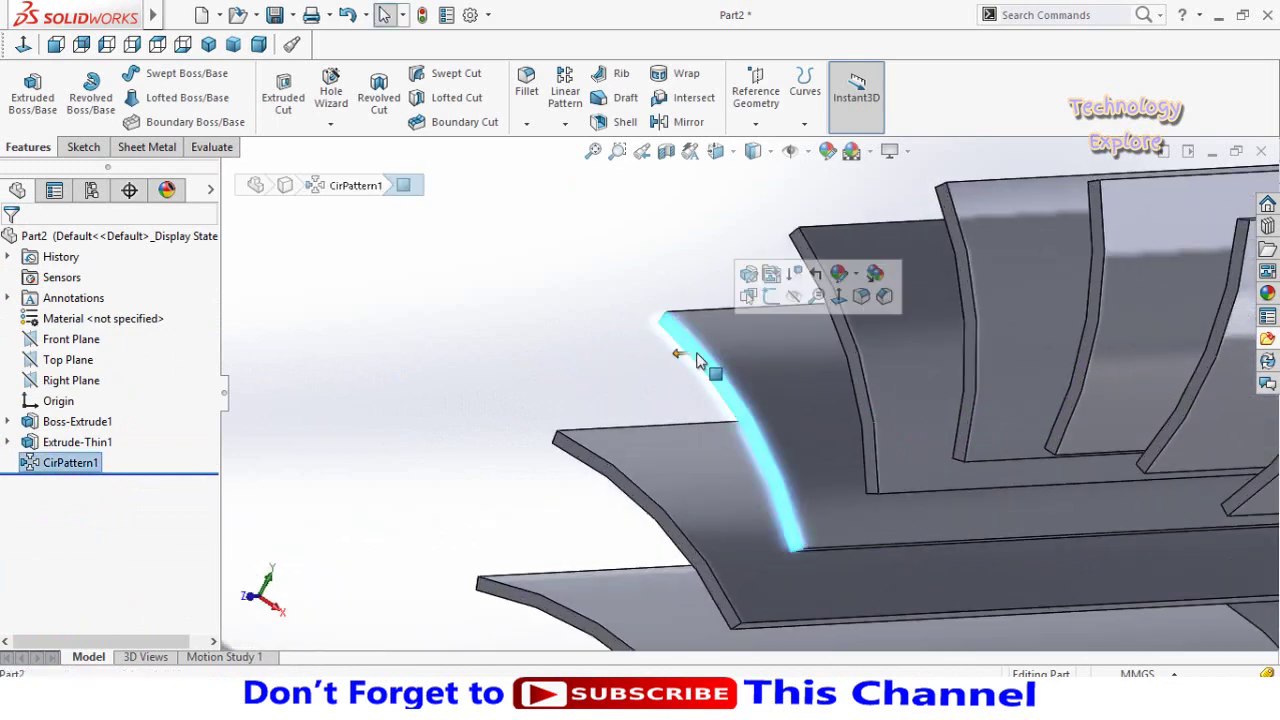
pyautogui.click(766, 278)
pyautogui.click(615, 337)
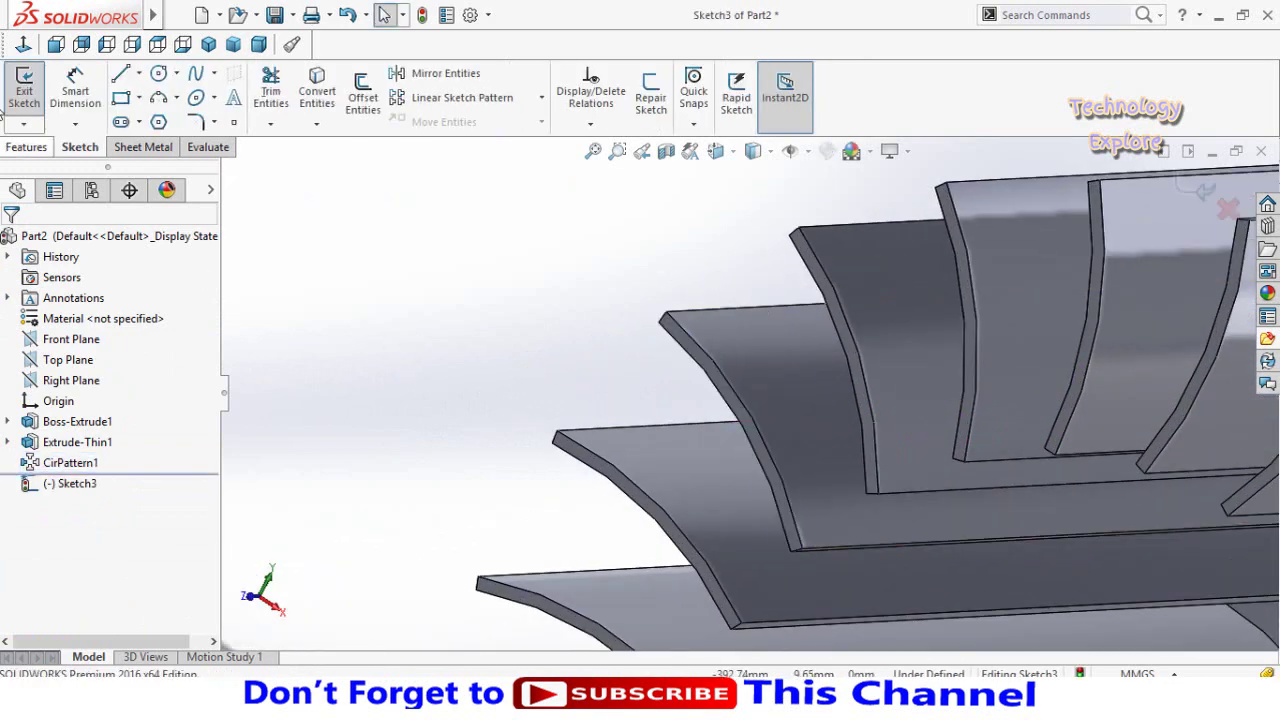
# Convert the Sketch1 disc outline into a new sketch, viewed face-on.
pyautogui.click(28, 45)
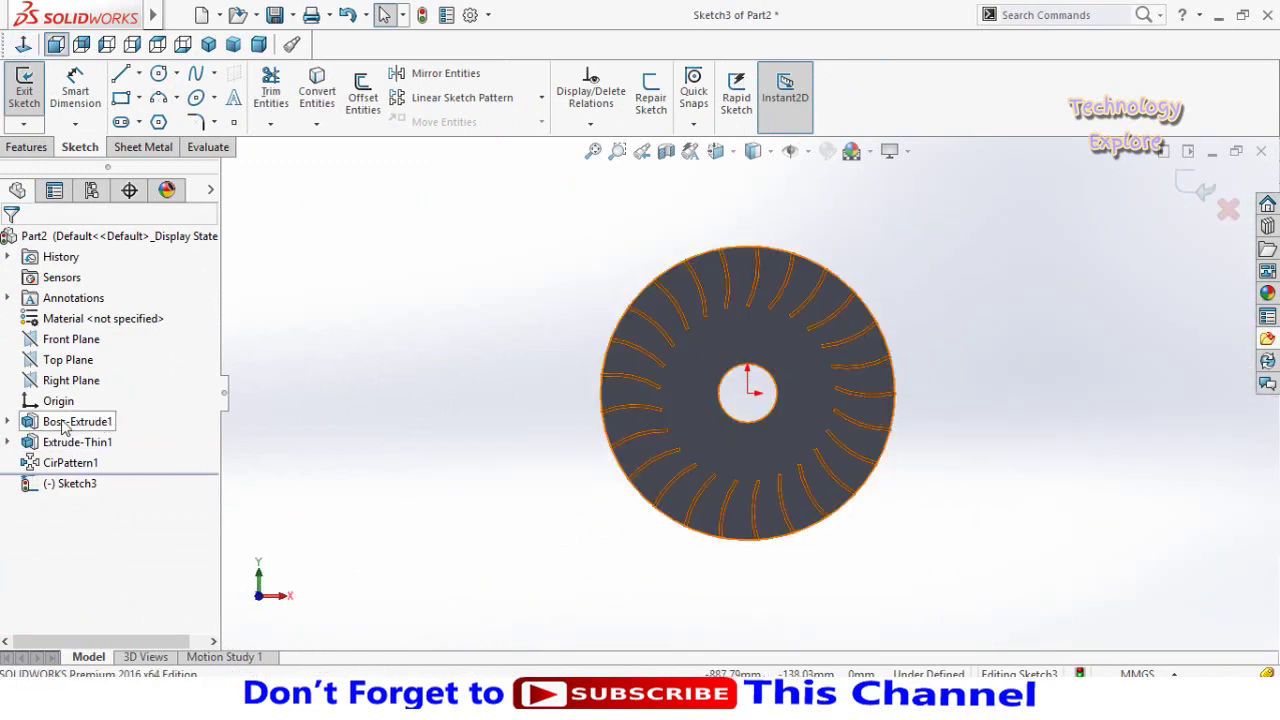
pyautogui.click(7, 421)
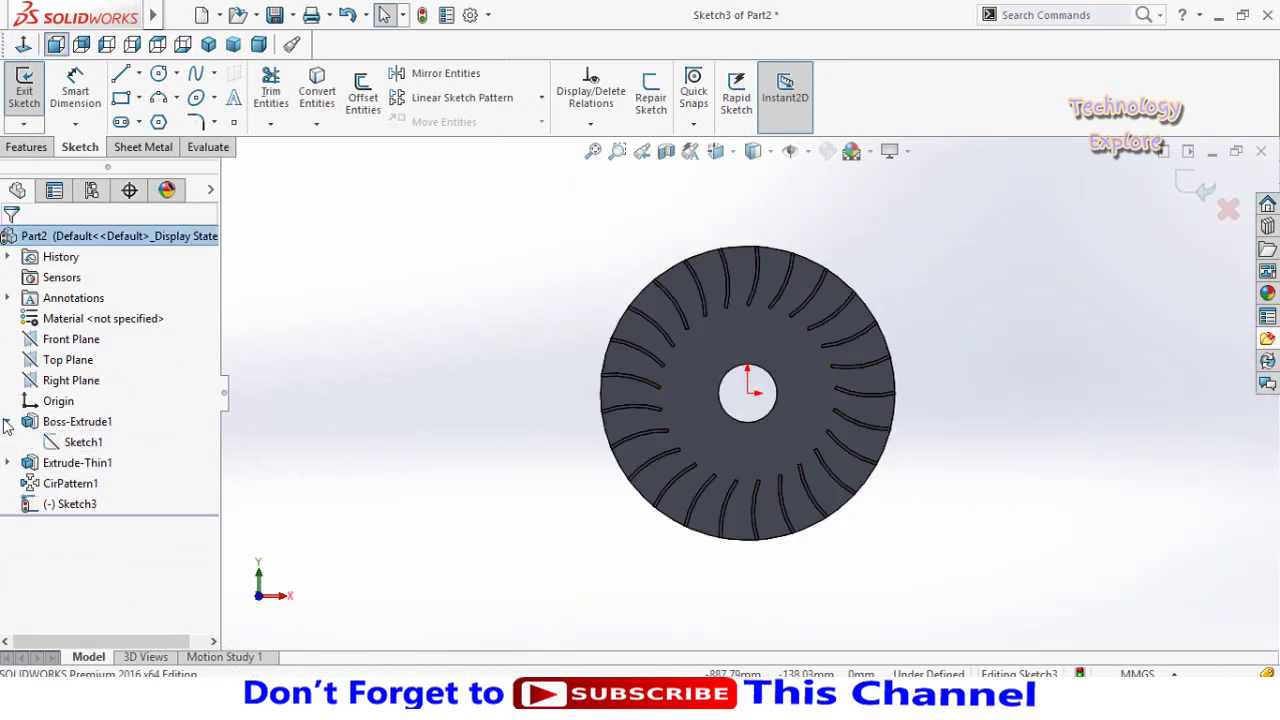
pyautogui.click(60, 443)
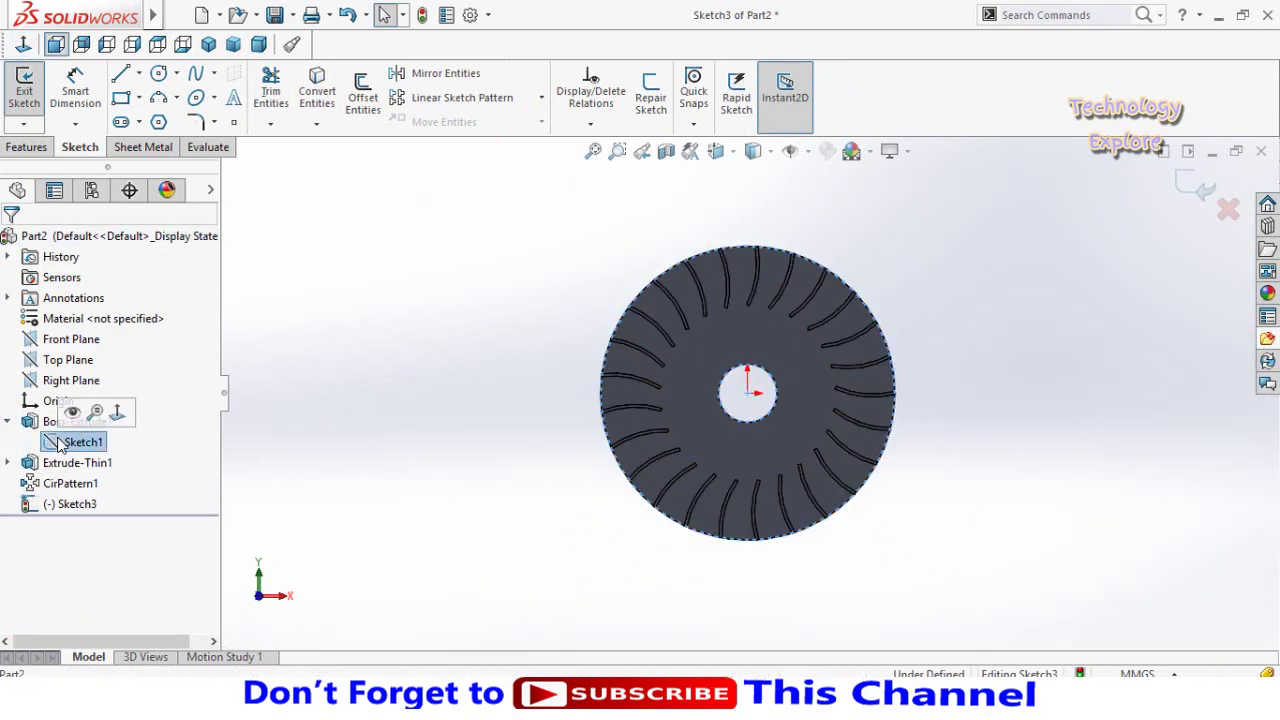
pyautogui.click(318, 95)
# Extrude the copied disc 20 mm, reversed onto the blade side.
pyautogui.press('f')
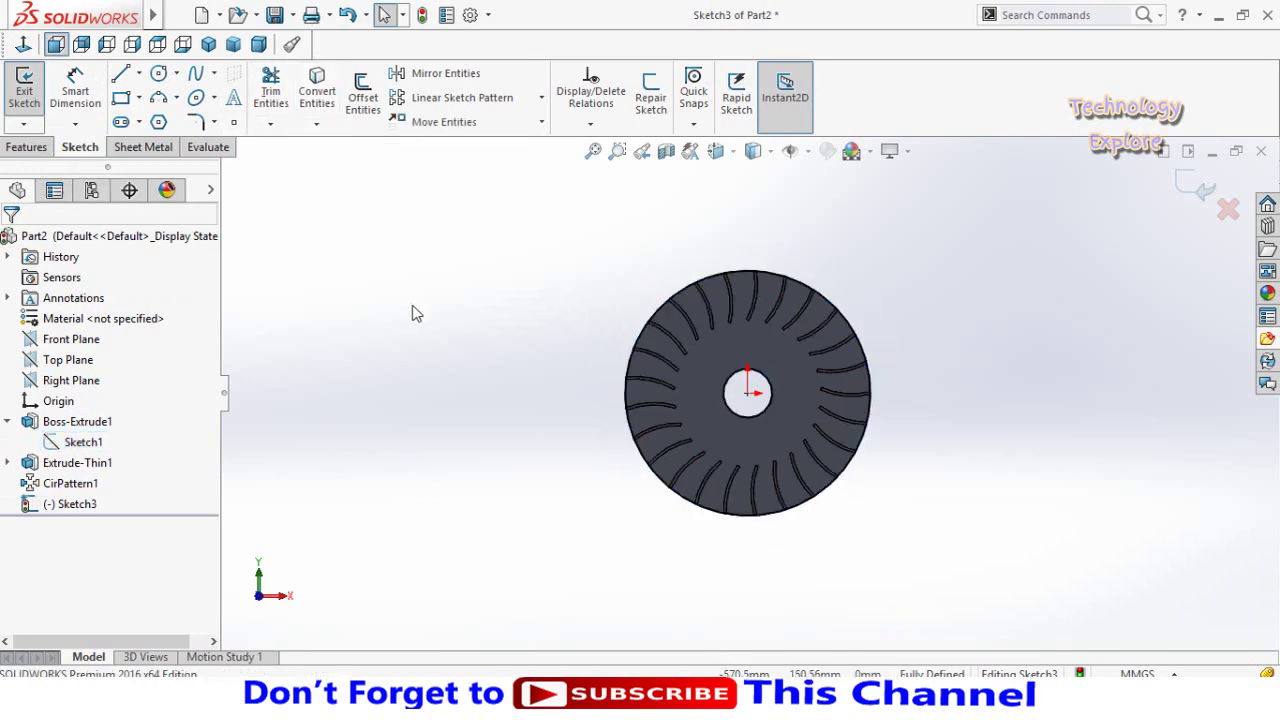
pyautogui.hotkey('ctrl', '7')
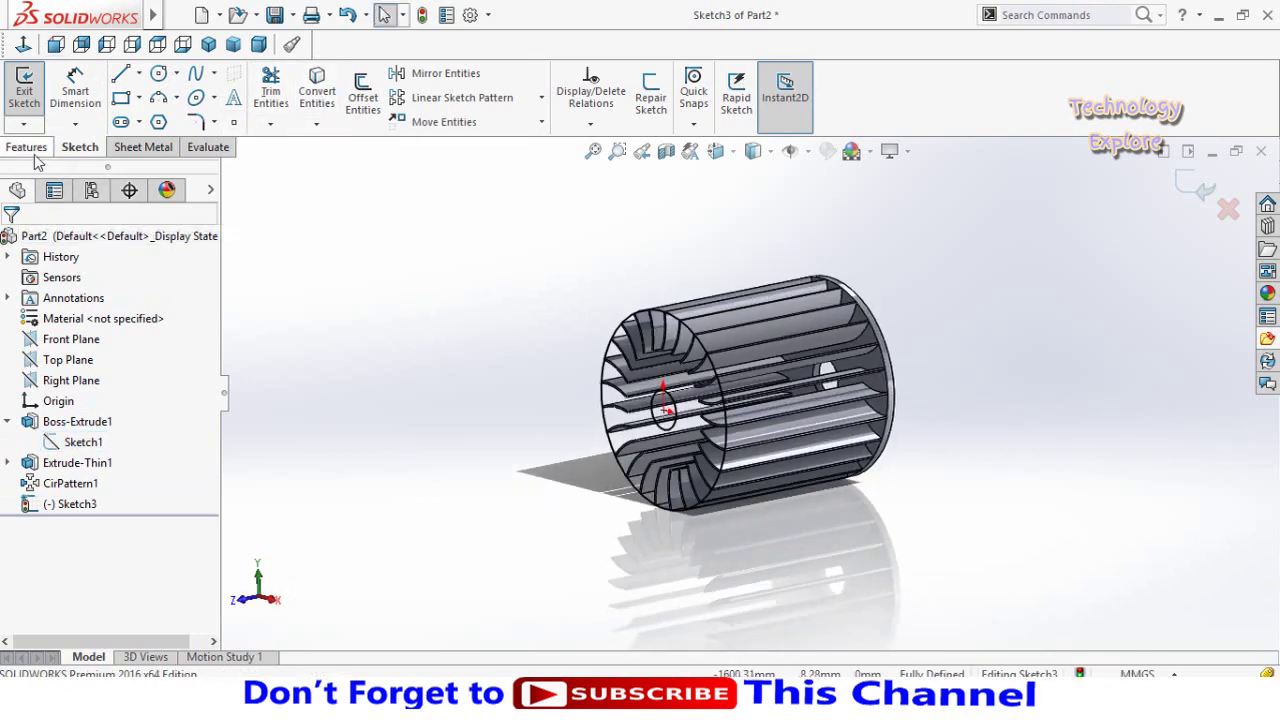
pyautogui.click(27, 147)
pyautogui.click(32, 90)
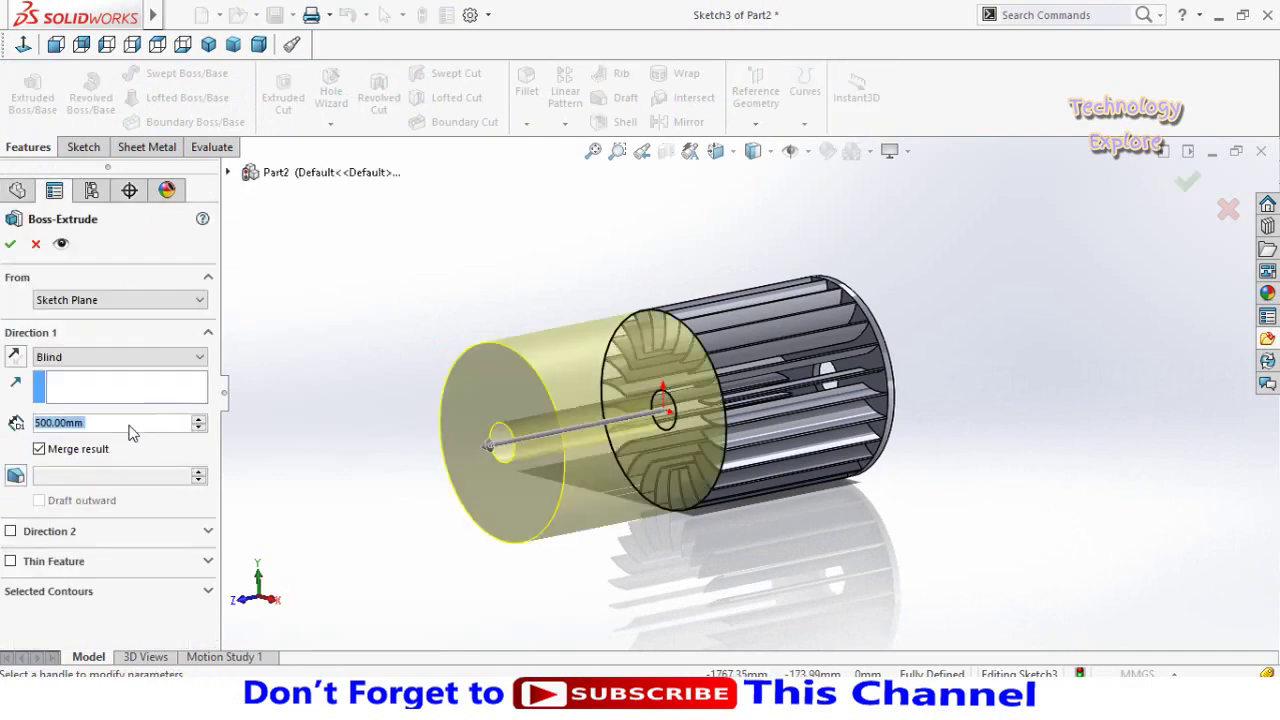
pyautogui.write('2')
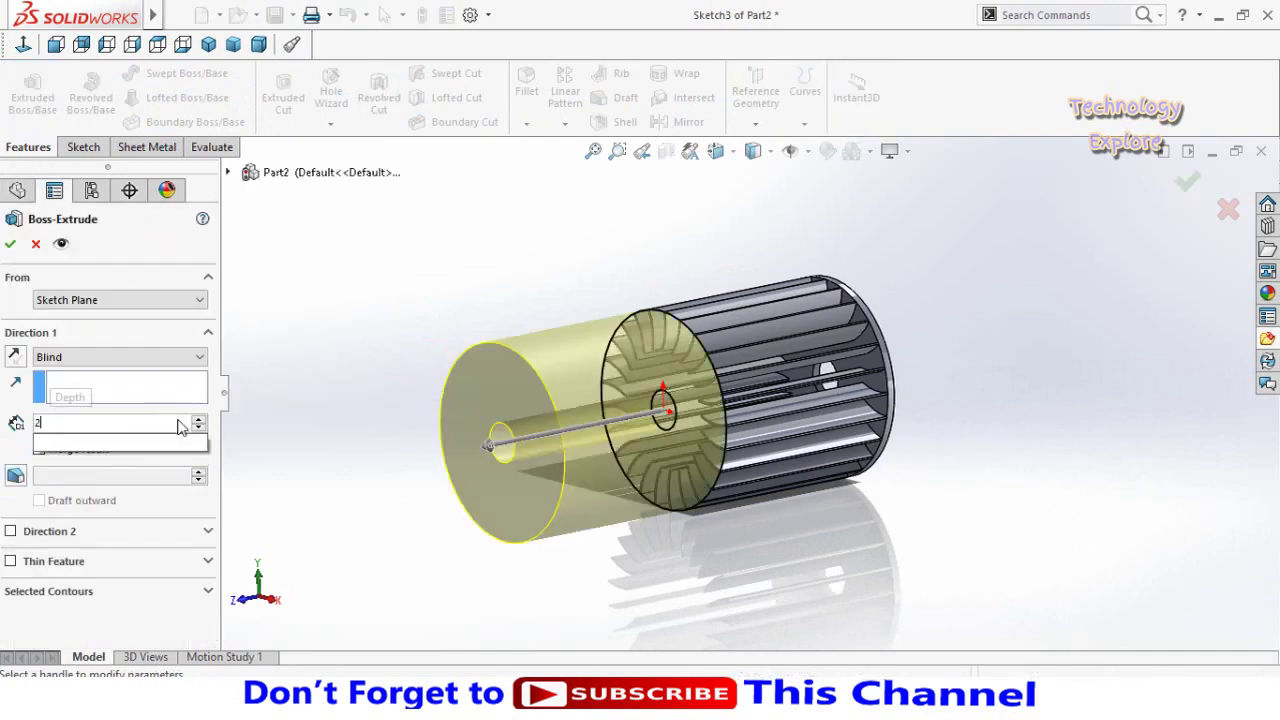
pyautogui.write('0')
pyautogui.press('Return')
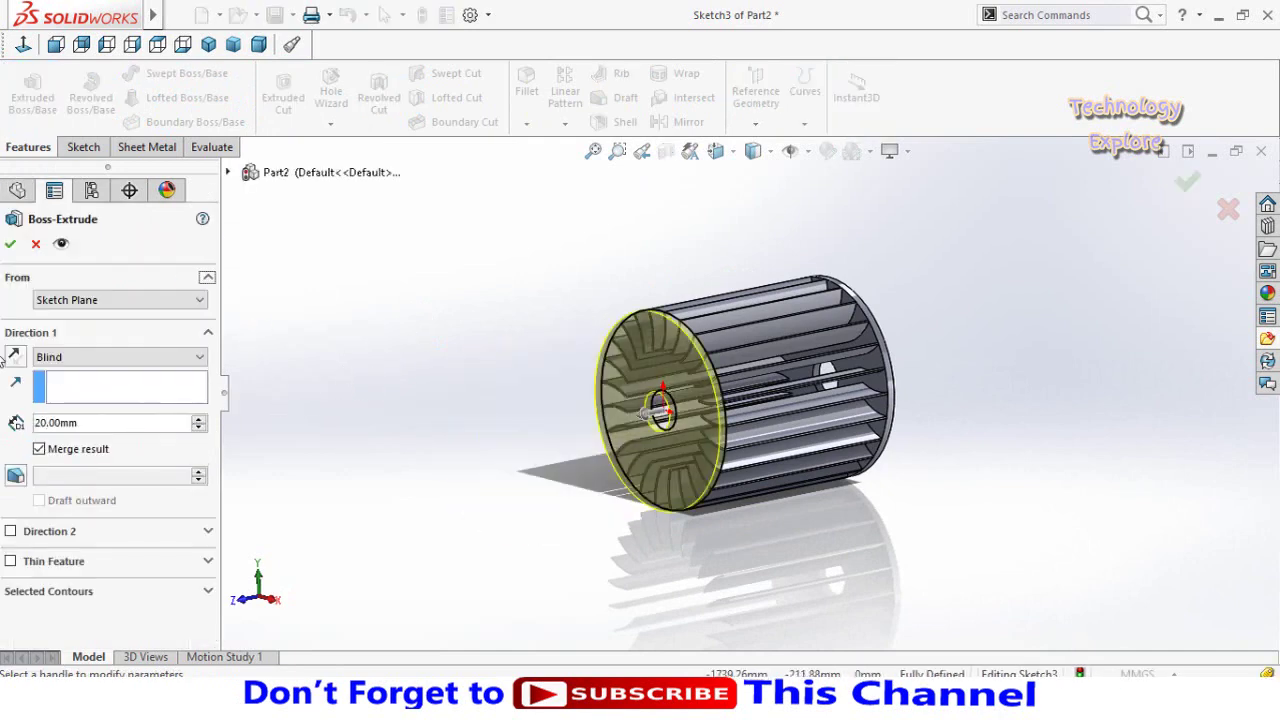
pyautogui.click(15, 358)
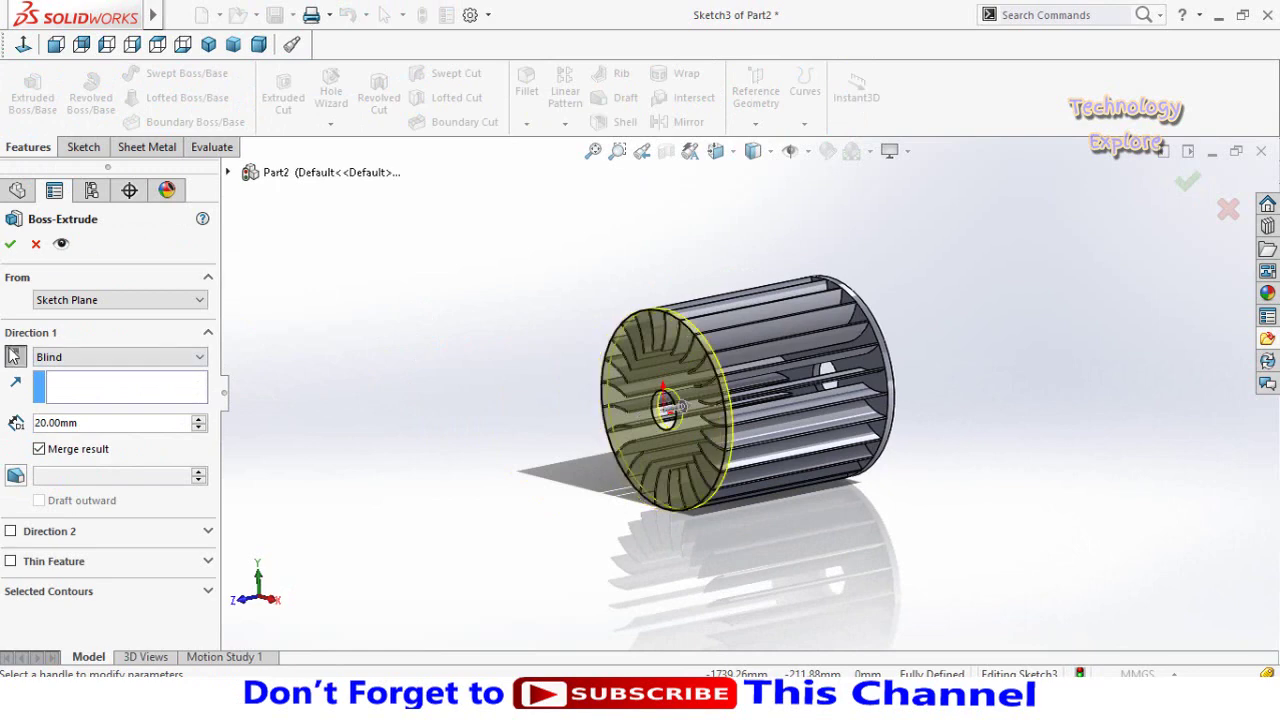
pyautogui.click(13, 246)
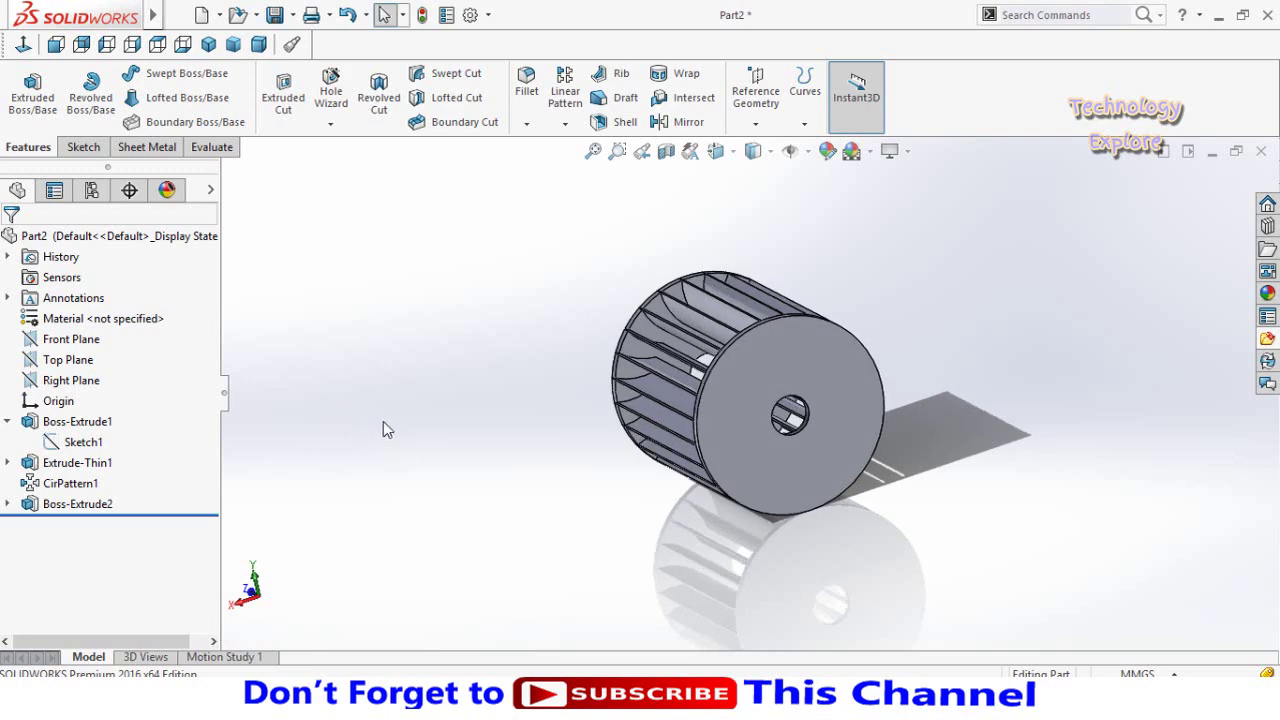
# Save the part as Runner and start a new part.
pyautogui.hotkey('ctrl', 's')
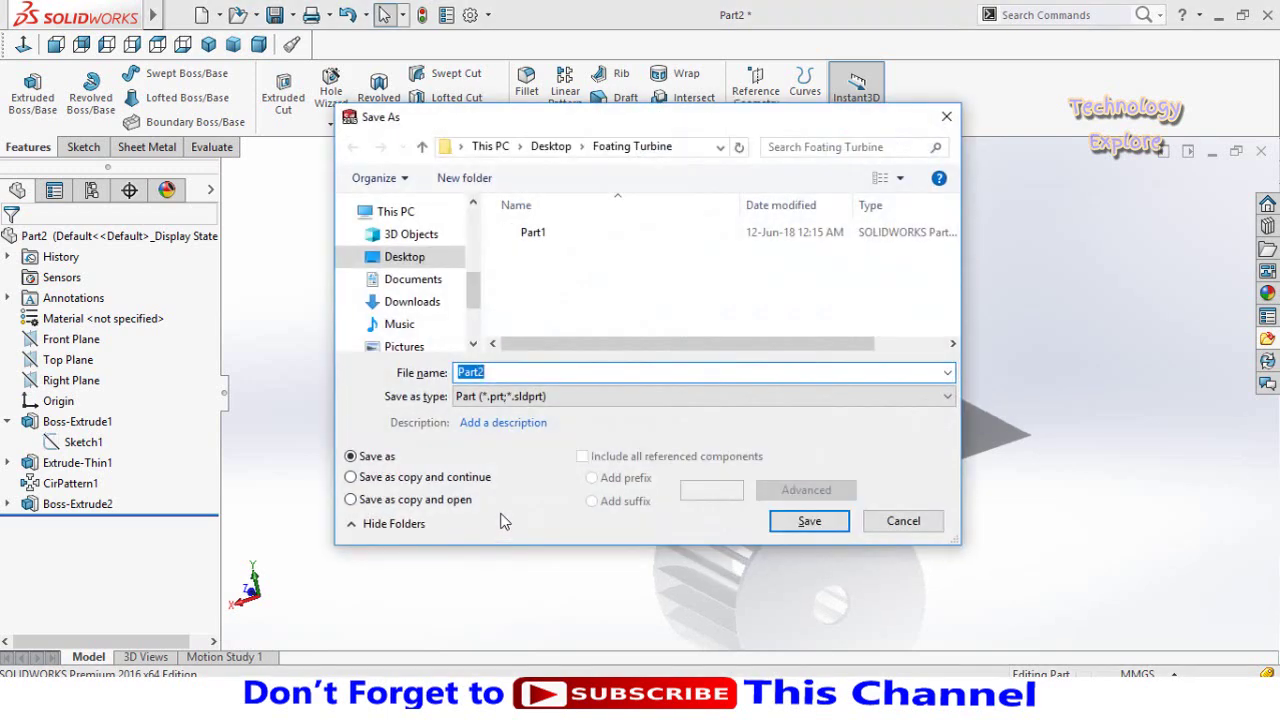
pyautogui.write('Runner')
pyautogui.press('Return')
pyautogui.hotkey('ctrl', 'n')
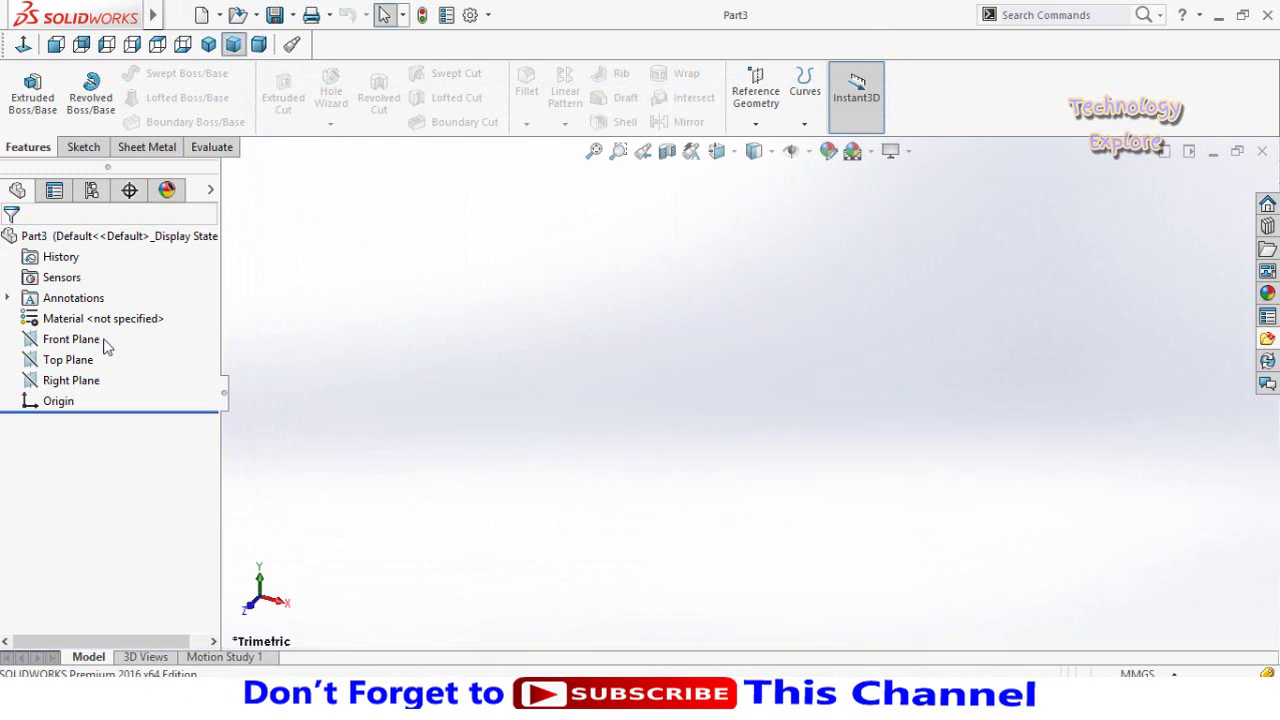
# Start a Front Plane sketch and draw the bottom line and right-side steps from the origin.
pyautogui.click(95, 342)
pyautogui.click(62, 318)
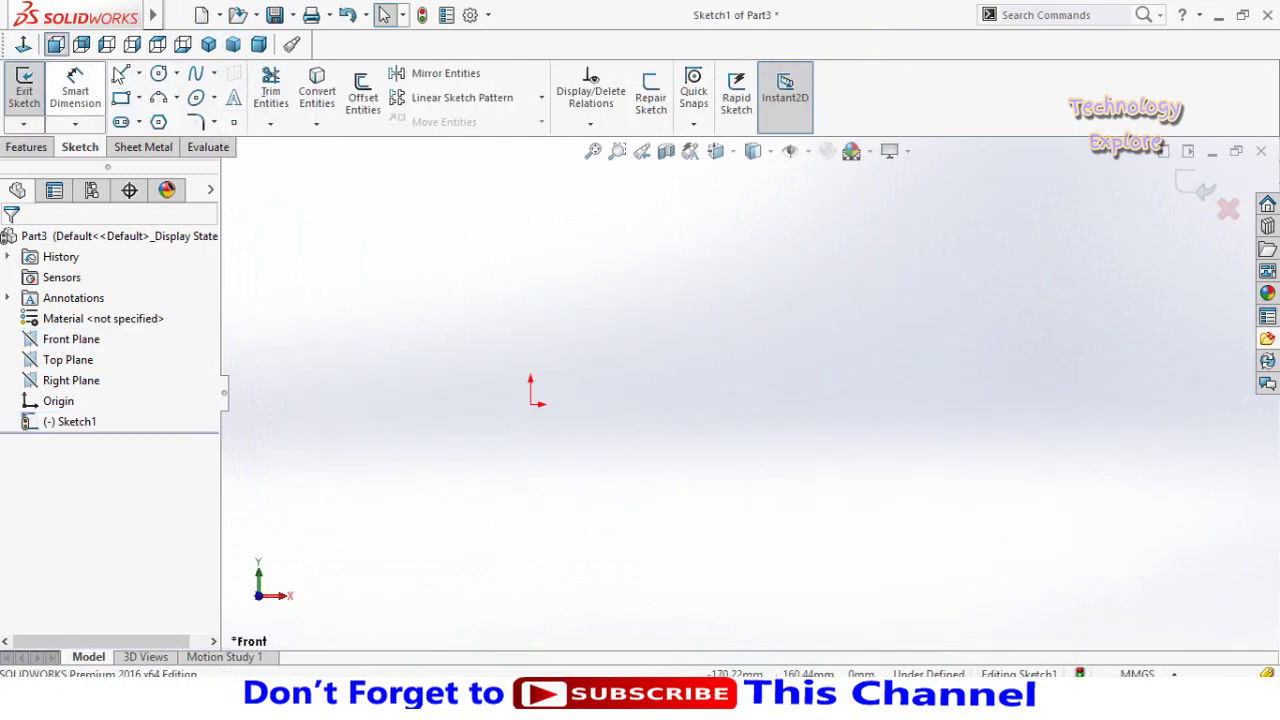
pyautogui.click(120, 75)
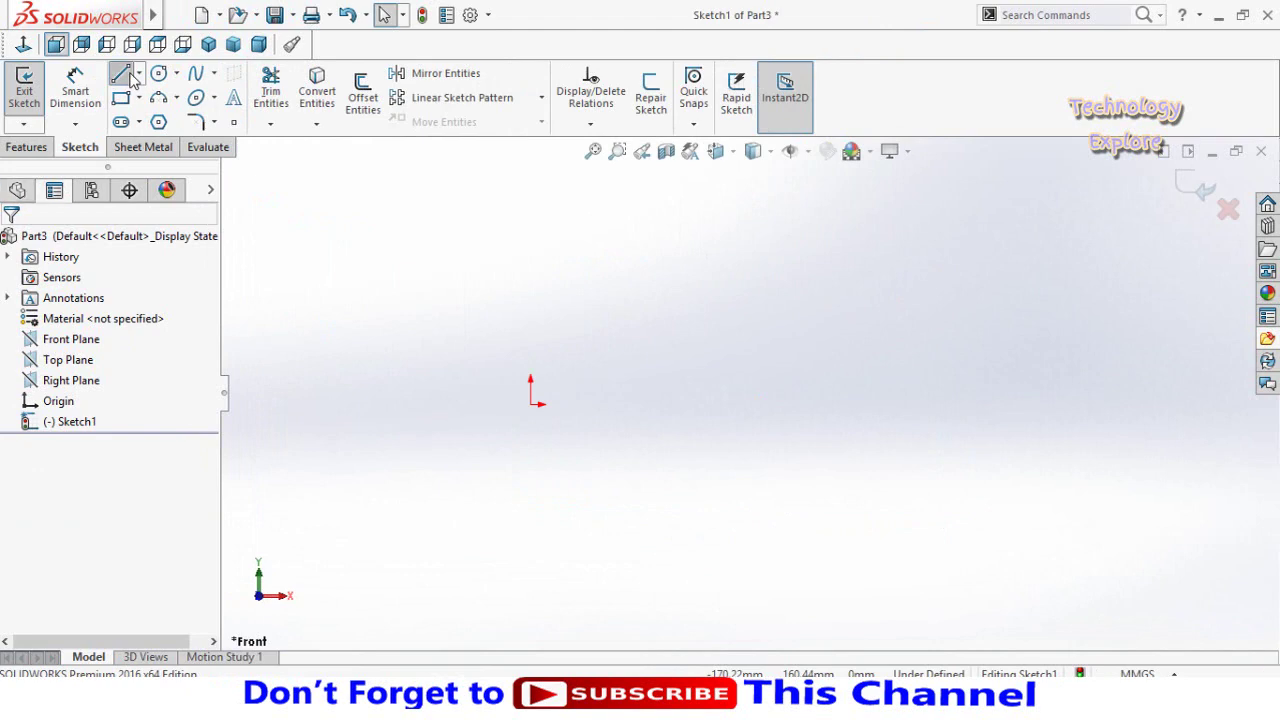
pyautogui.click(531, 404)
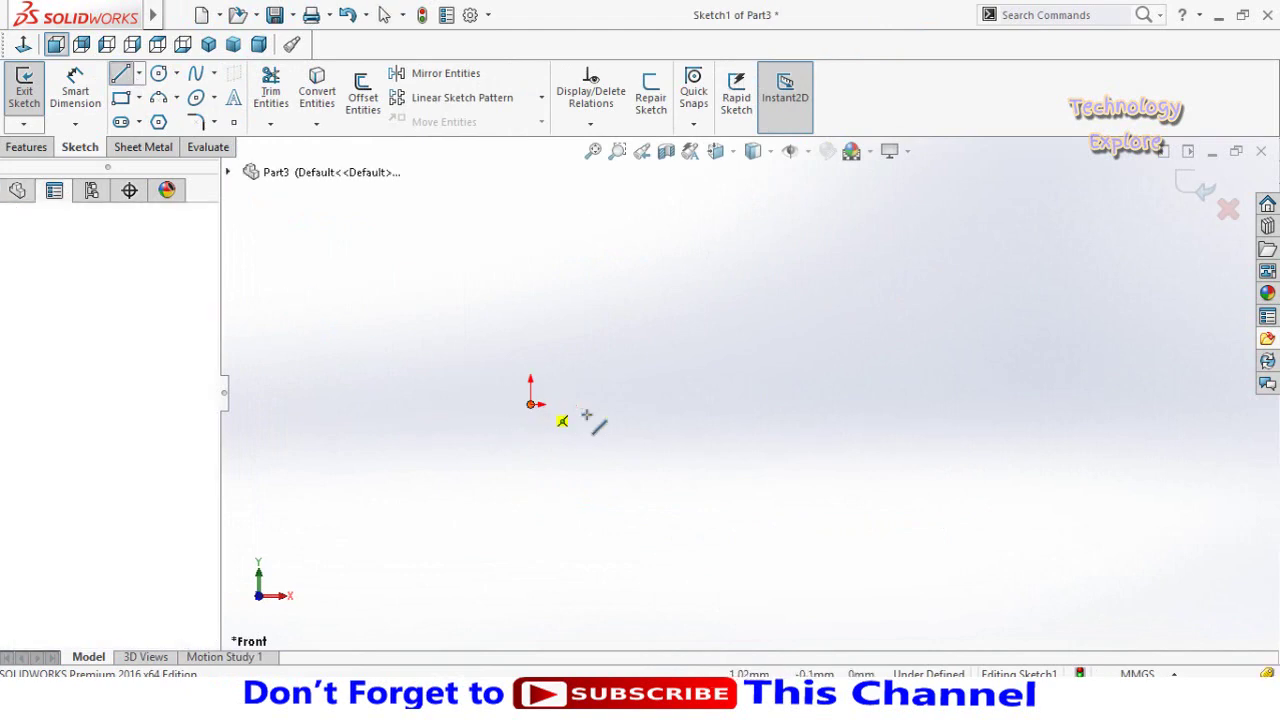
pyautogui.click(969, 404)
pyautogui.click(969, 367)
pyautogui.click(854, 367)
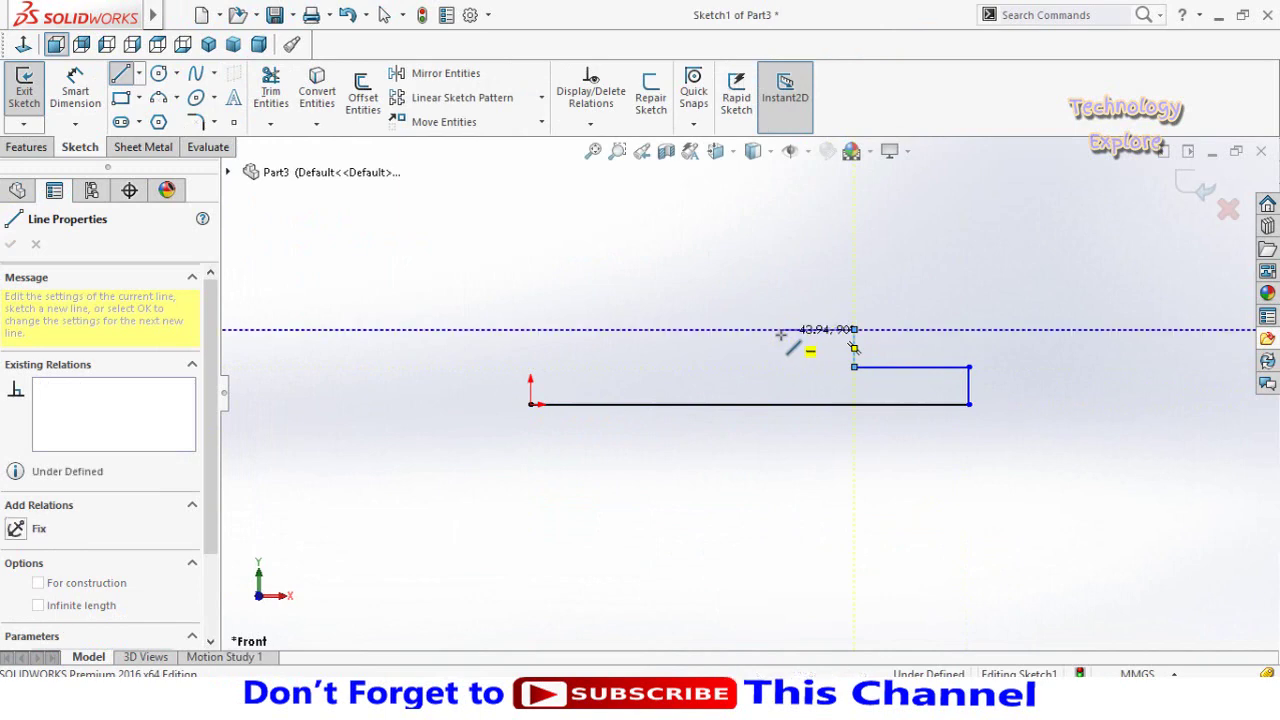
pyautogui.click(781, 330)
pyautogui.click(781, 305)
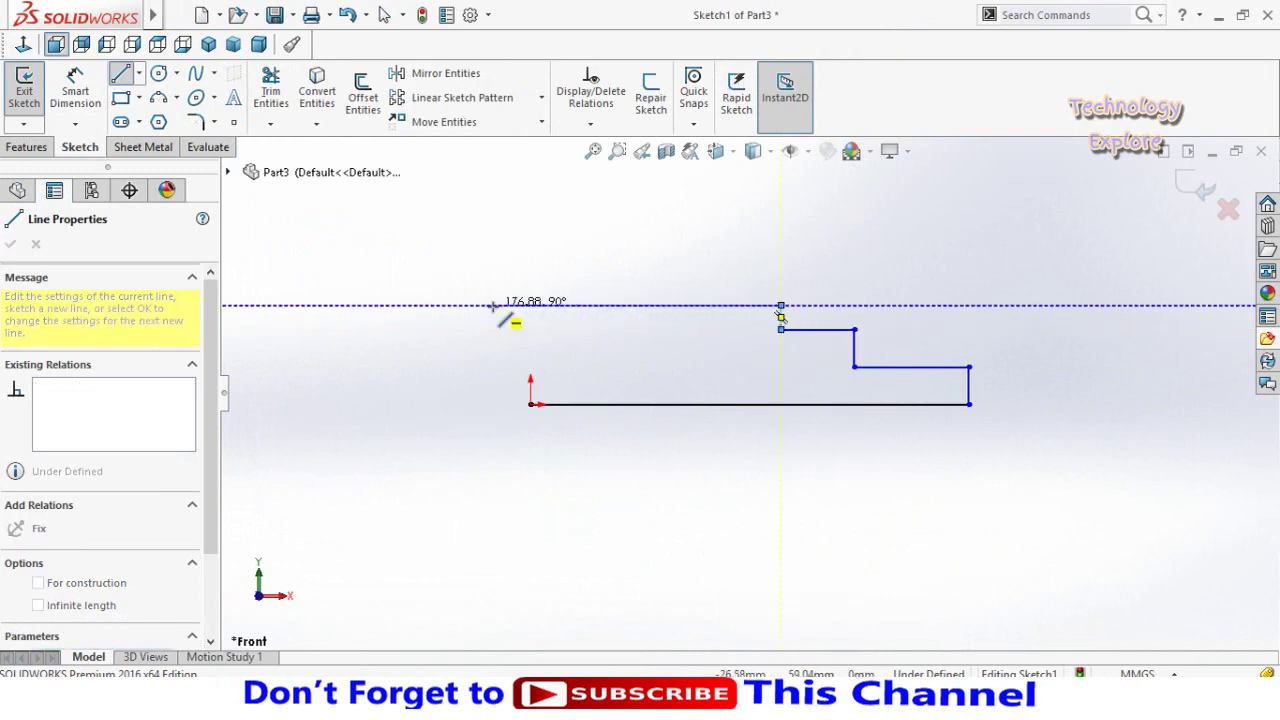
# Draw the top edge and left-side steps, closing the profile back at the origin.
pyautogui.click(663, 305)
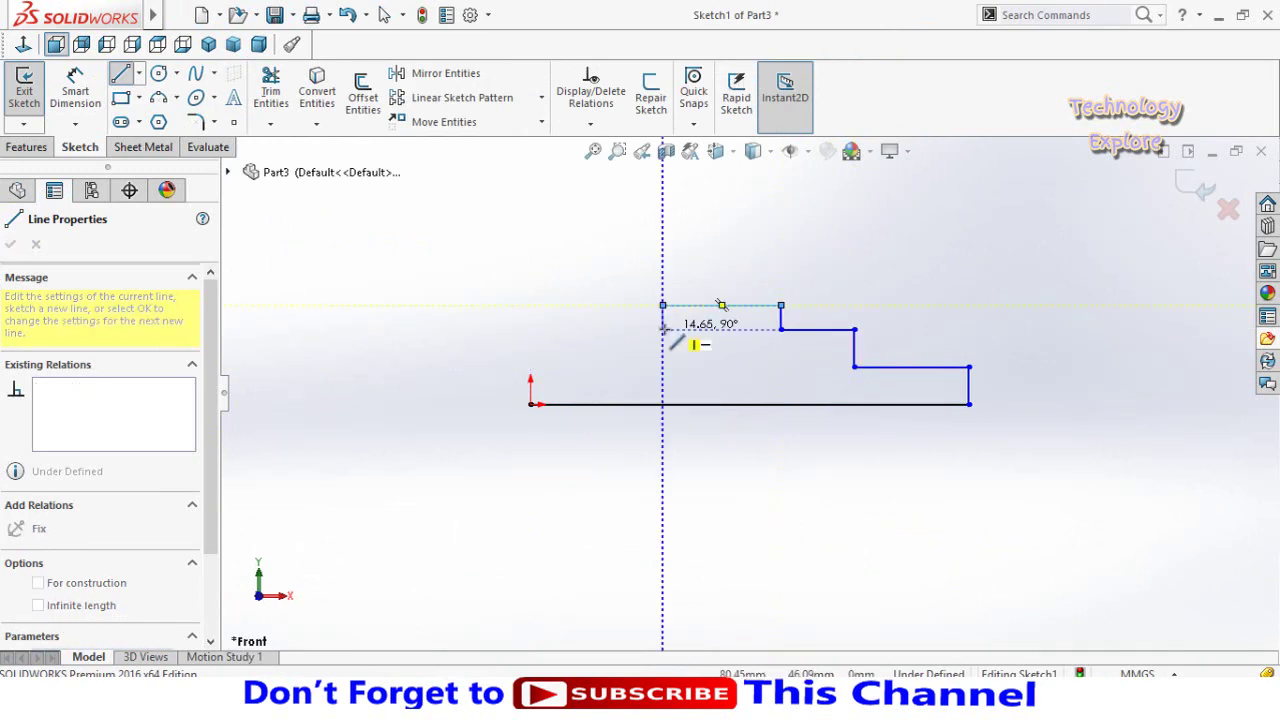
pyautogui.click(663, 329)
pyautogui.click(600, 329)
pyautogui.click(600, 367)
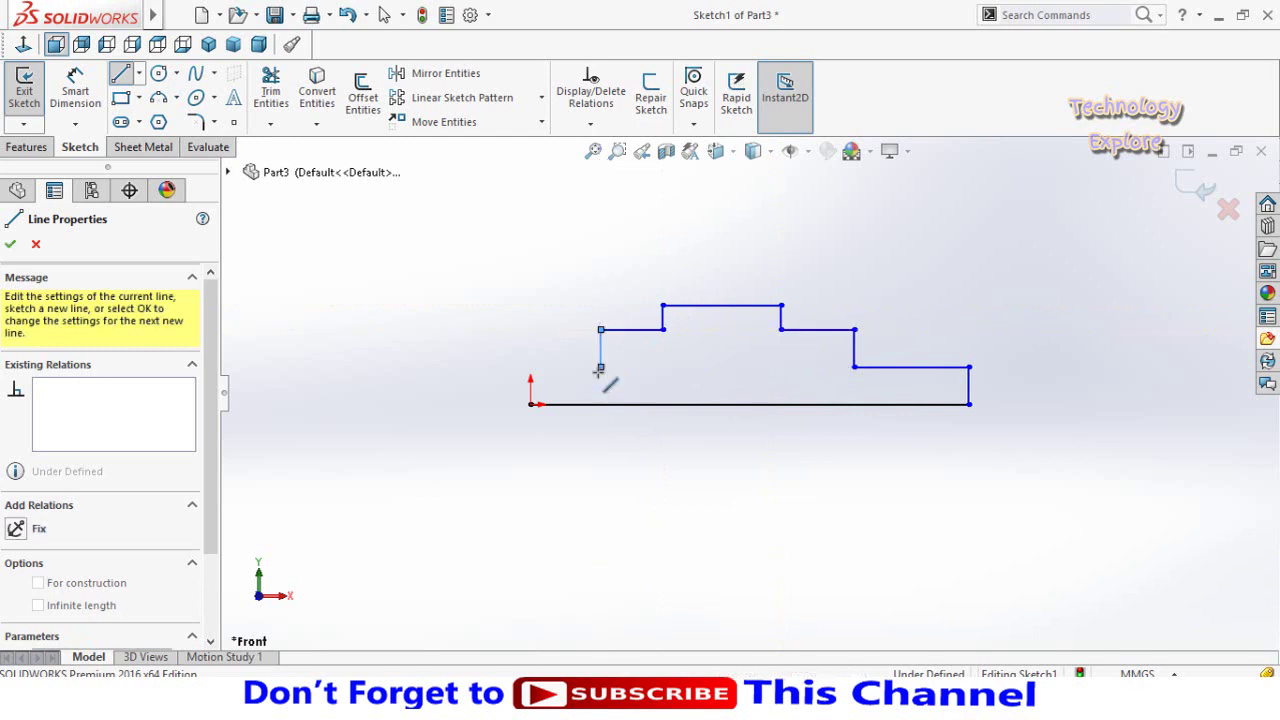
pyautogui.click(530, 367)
pyautogui.click(531, 404)
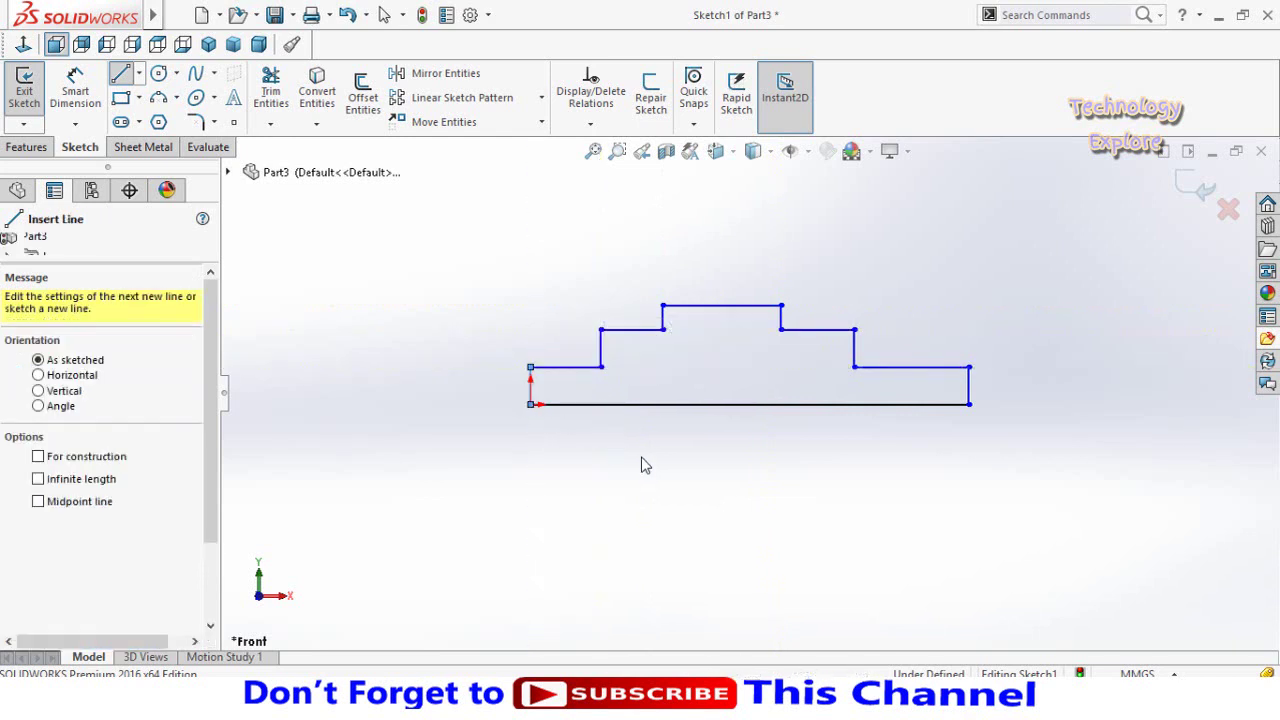
pyautogui.press('Escape')
# Make the lowest left and right steps equal and collinear, and the middle steps equal.
pyautogui.click(582, 368)
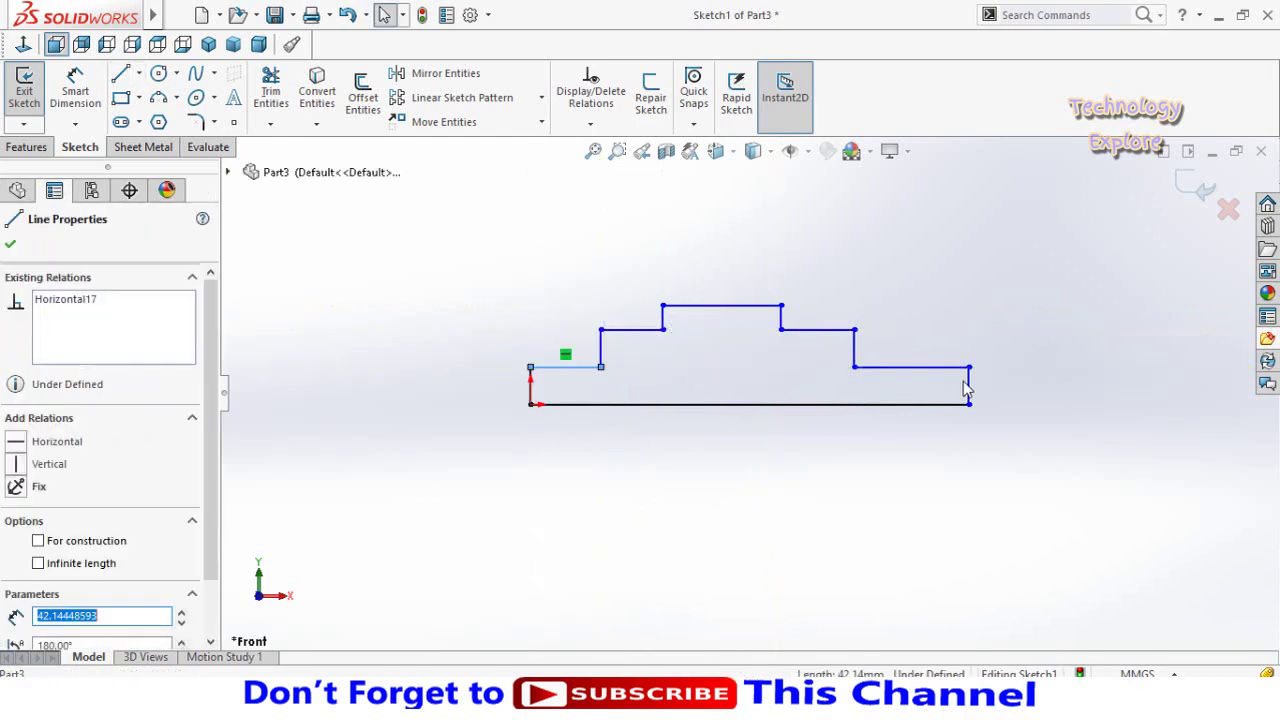
pyautogui.keyDown('ctrl'); pyautogui.click(870, 372); pyautogui.keyUp('ctrl')
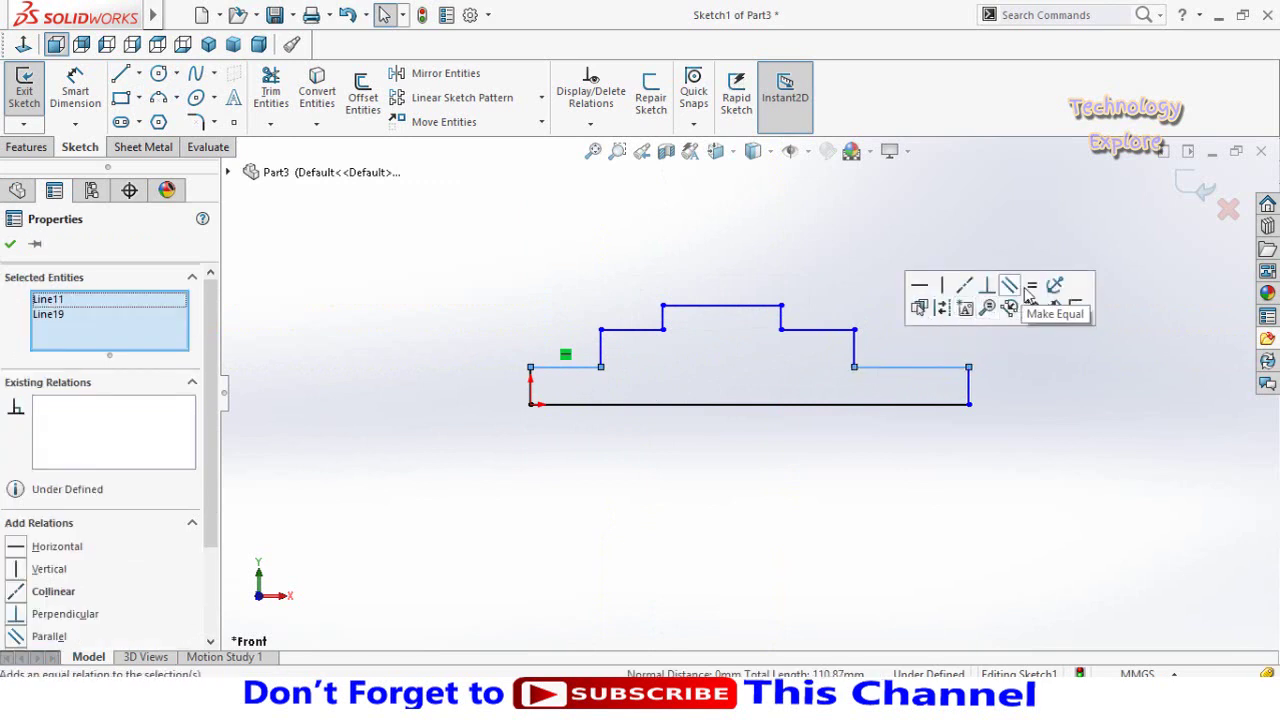
pyautogui.click(964, 286)
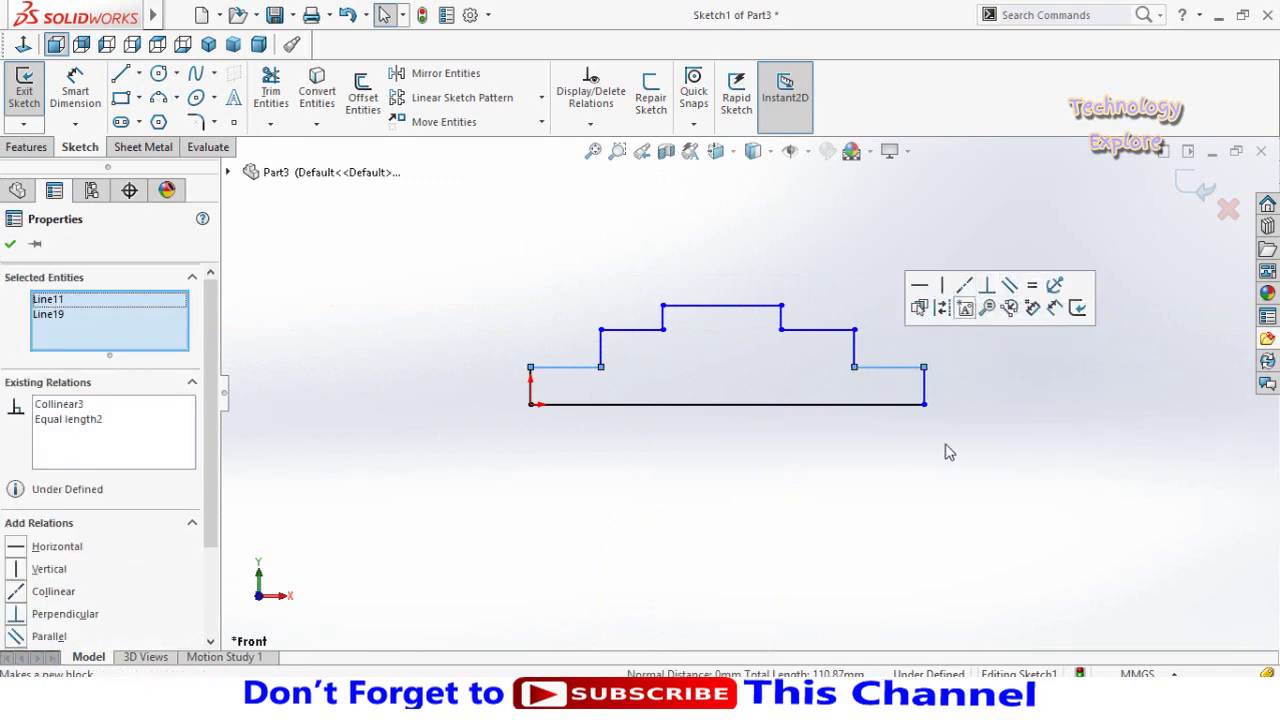
pyautogui.click(903, 424)
pyautogui.scroll(-1, 848, 350)
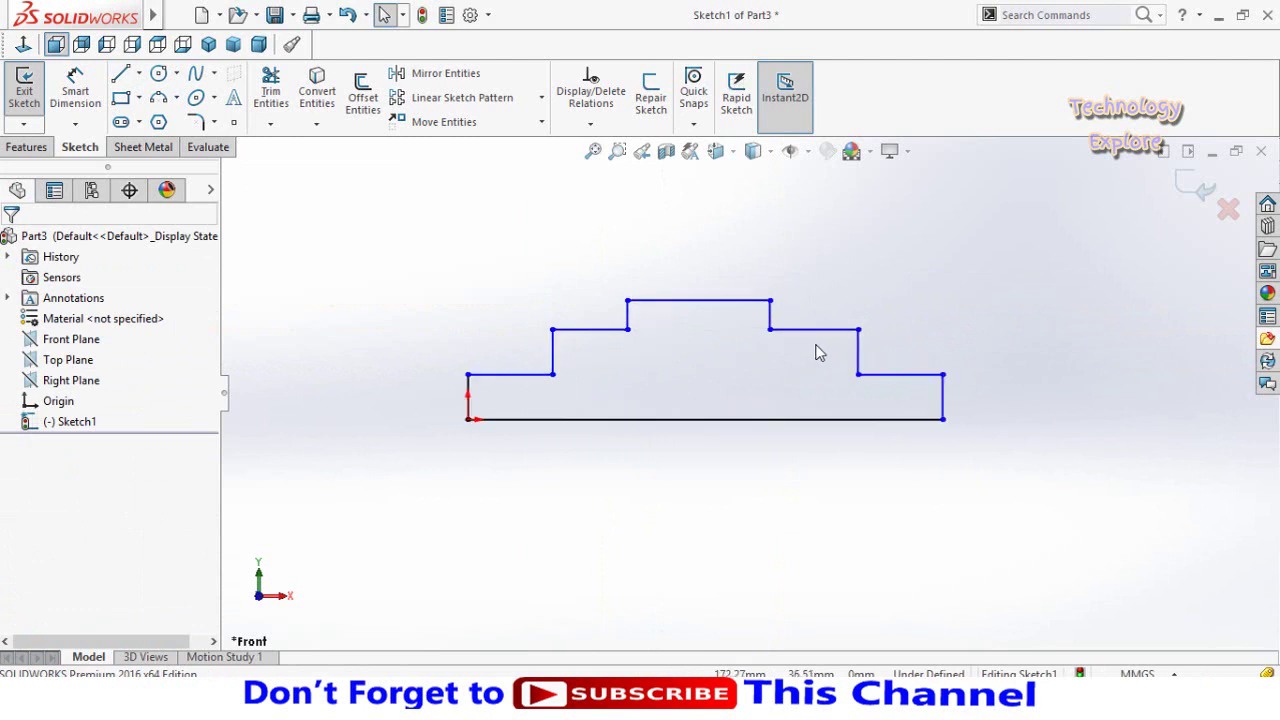
pyautogui.click(812, 330)
pyautogui.keyDown('ctrl'); pyautogui.click(606, 330); pyautogui.keyUp('ctrl')
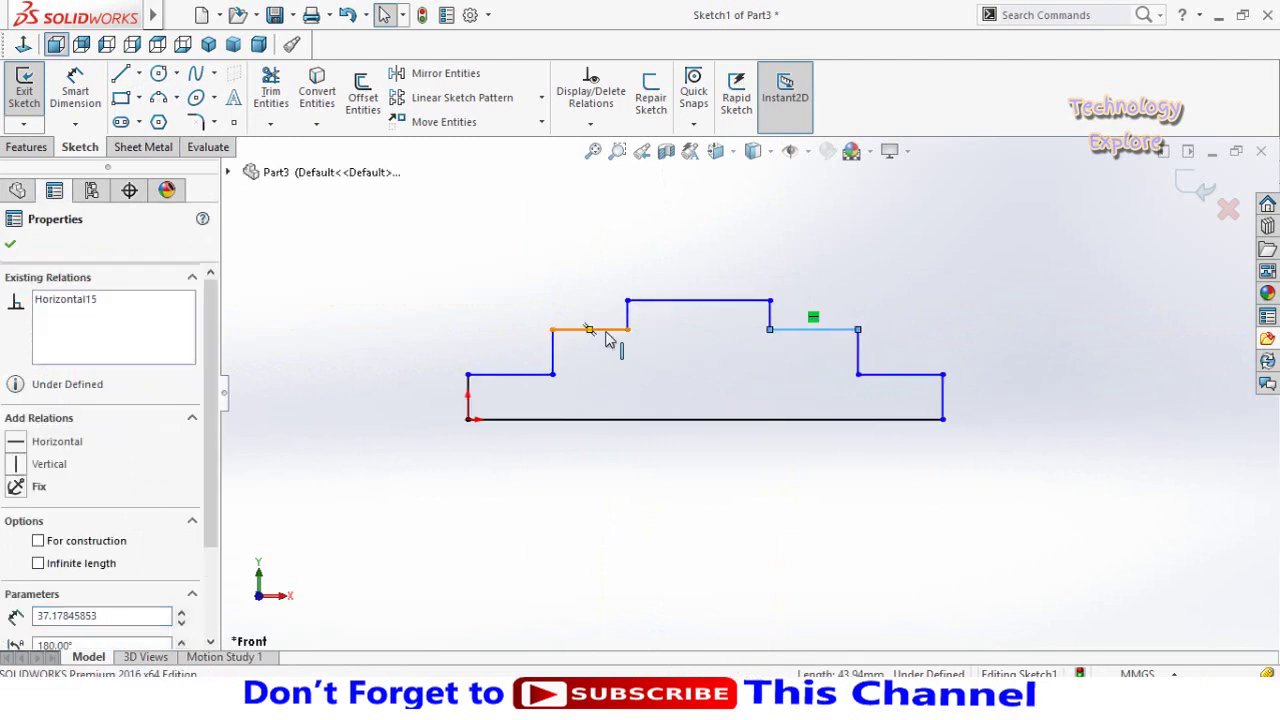
pyautogui.click(770, 252)
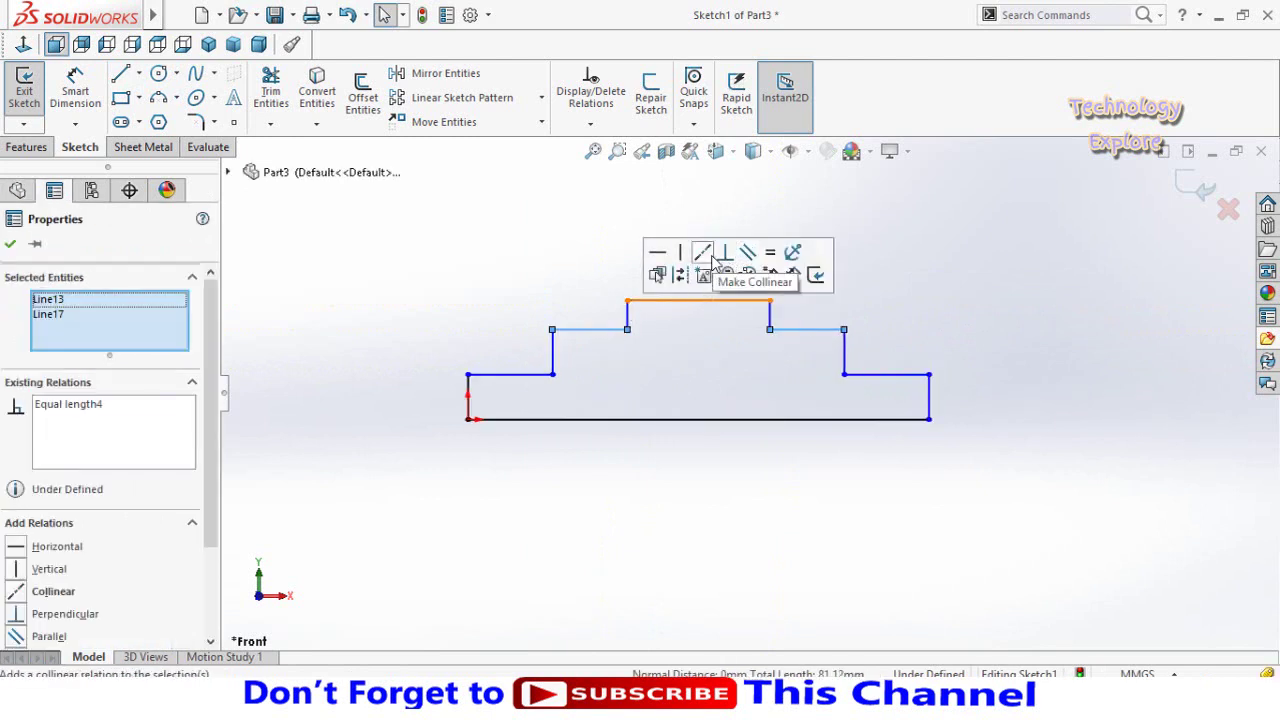
pyautogui.click(687, 361)
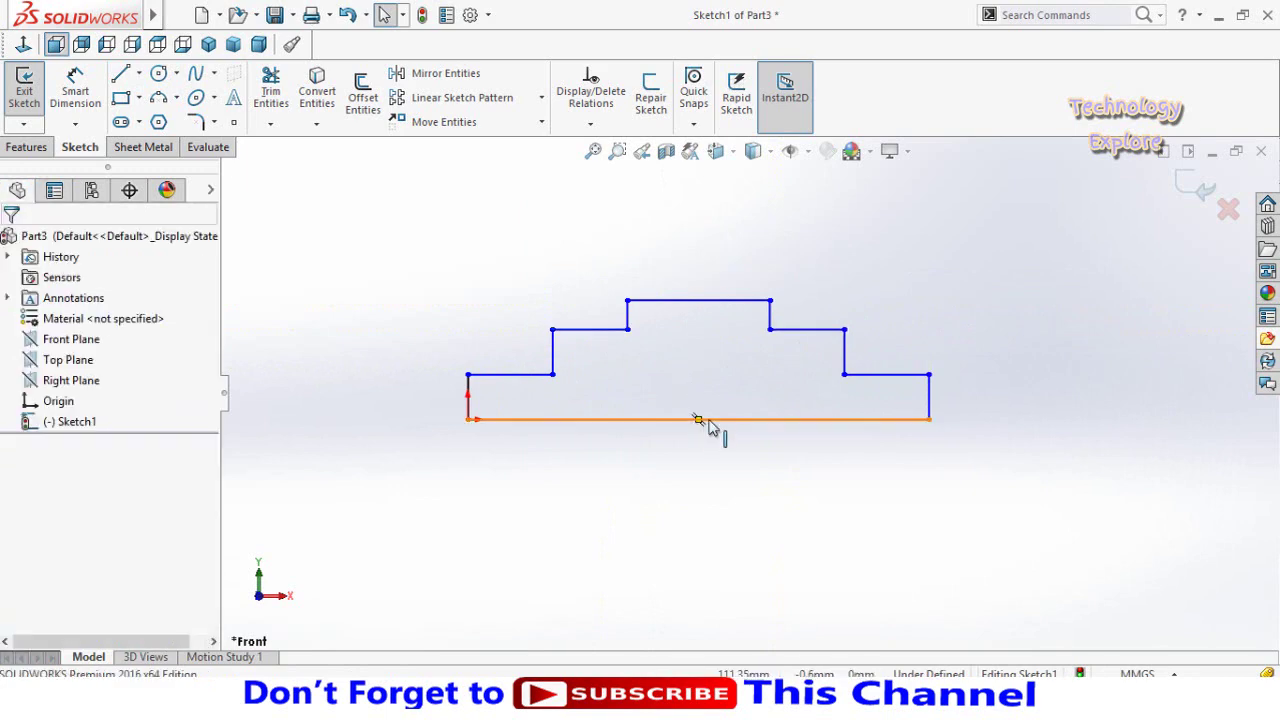
# Align the midpoints of the top and bottom lines vertically.
pyautogui.click(700, 420)
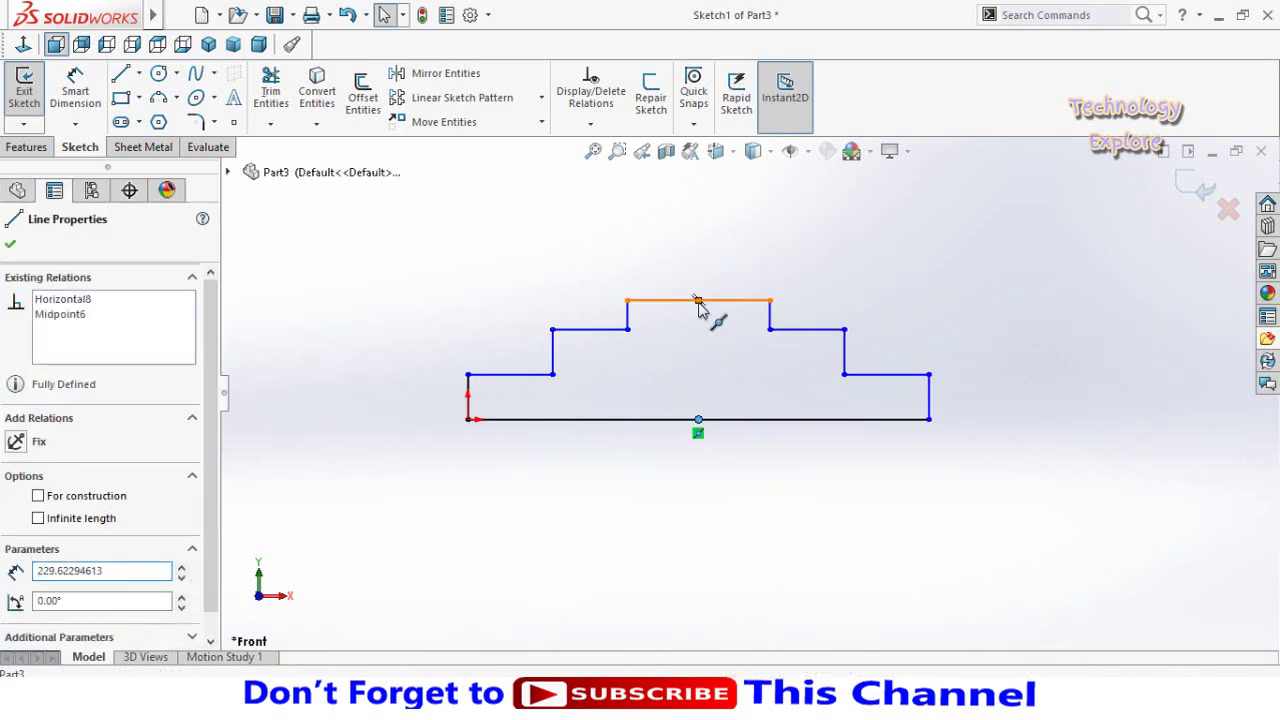
pyautogui.keyDown('ctrl'); pyautogui.click(698, 300); pyautogui.keyUp('ctrl')
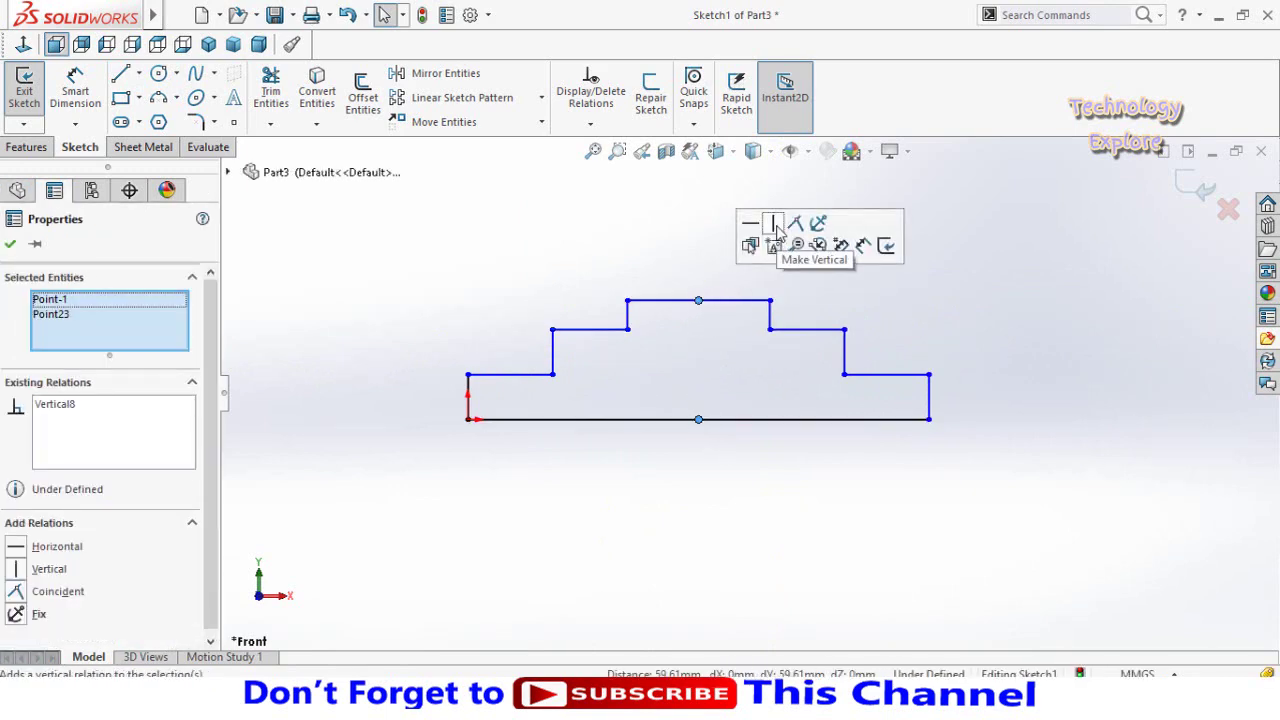
pyautogui.click(777, 224)
pyautogui.scroll(2, 659, 428)
pyautogui.scroll(-1, 797, 419)
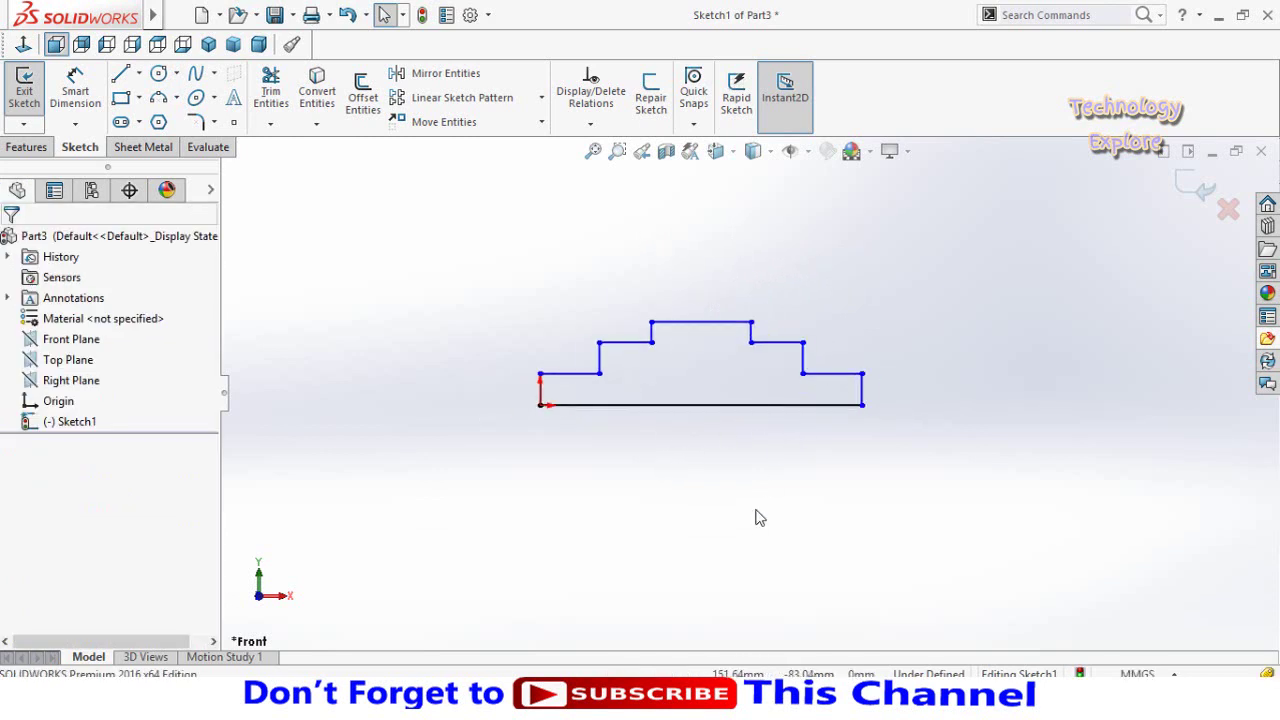
pyautogui.moveTo(757, 517); pyautogui.dragTo(733, 365, button='right')
# Dimension the profile's overall height between top and bottom lines as 55.
pyautogui.scroll(-1, 723, 336)
pyautogui.click(724, 319)
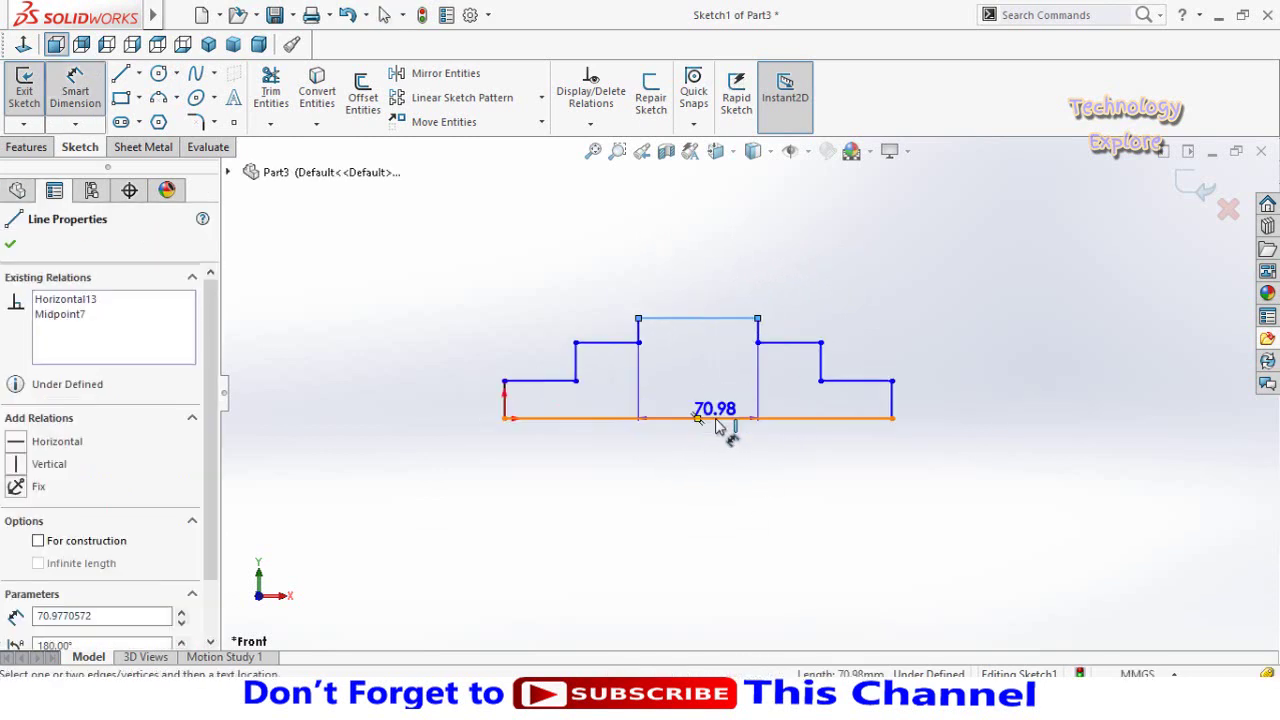
pyautogui.click(716, 419)
pyautogui.click(713, 493)
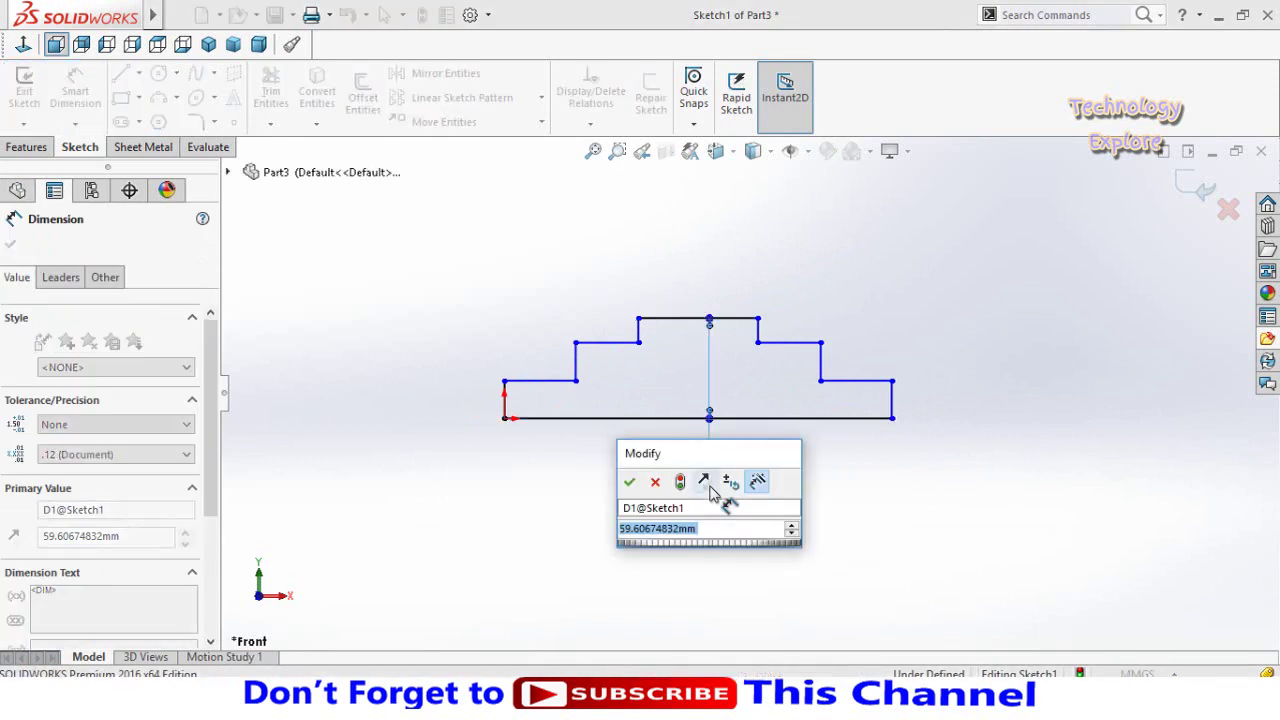
pyautogui.write('55')
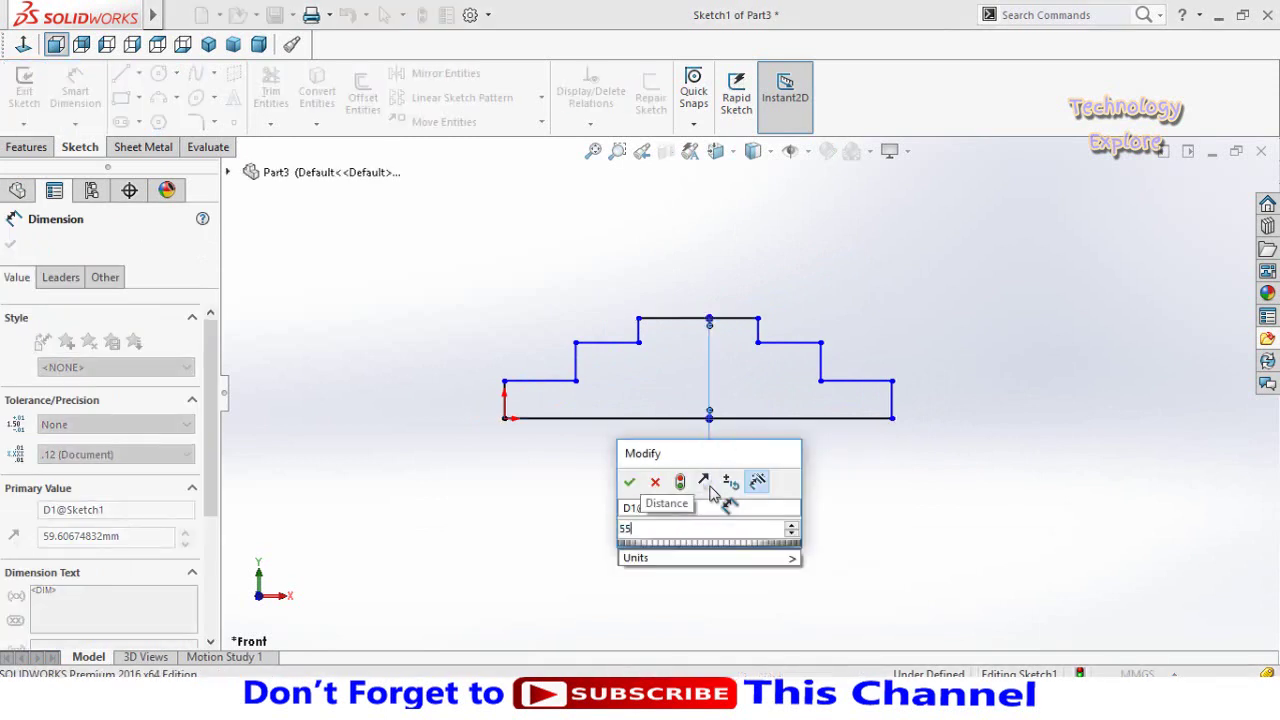
pyautogui.press('Return')
pyautogui.click(794, 470)
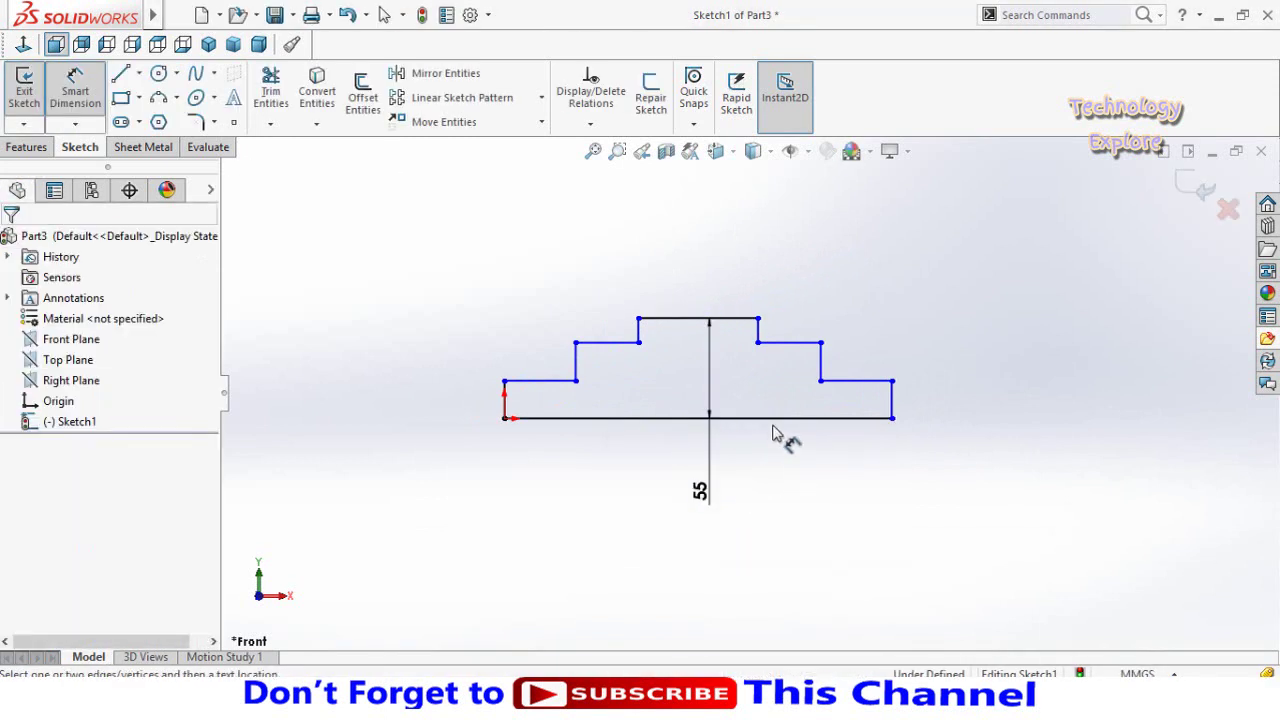
# Dimension the middle and lowest right step heights as 50 and 25.
pyautogui.click(771, 351)
pyautogui.click(772, 413)
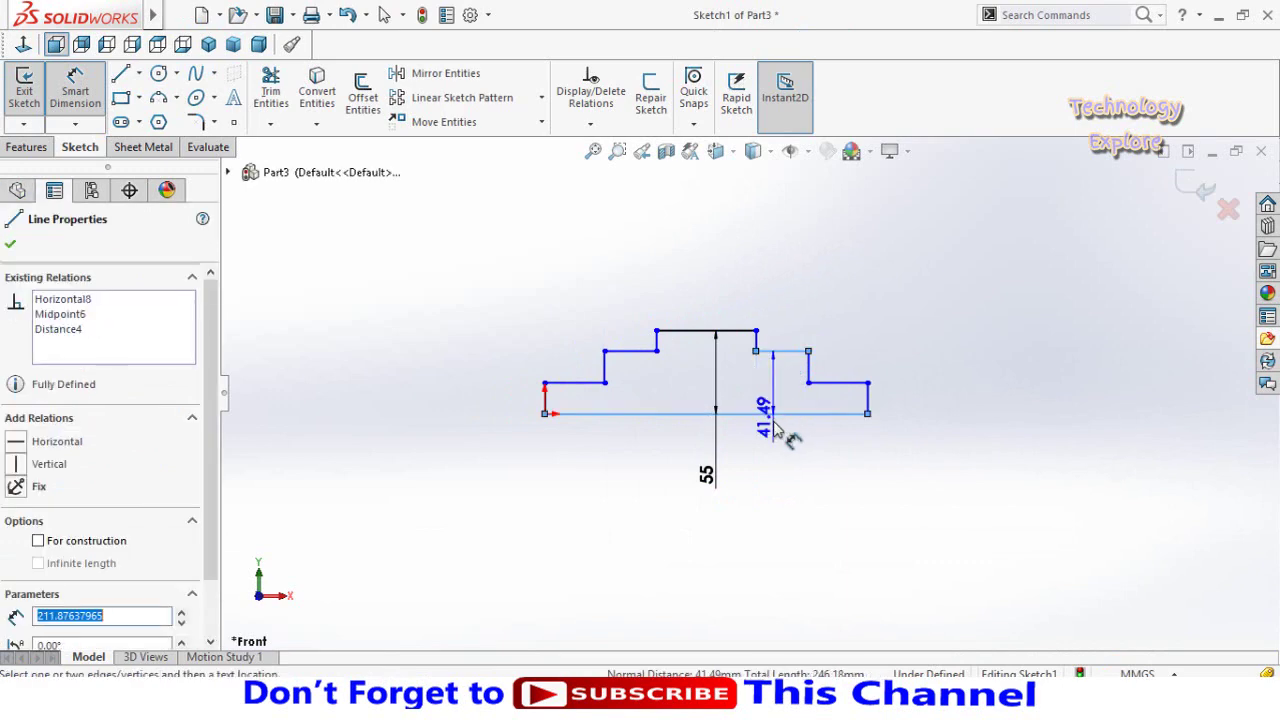
pyautogui.click(788, 503)
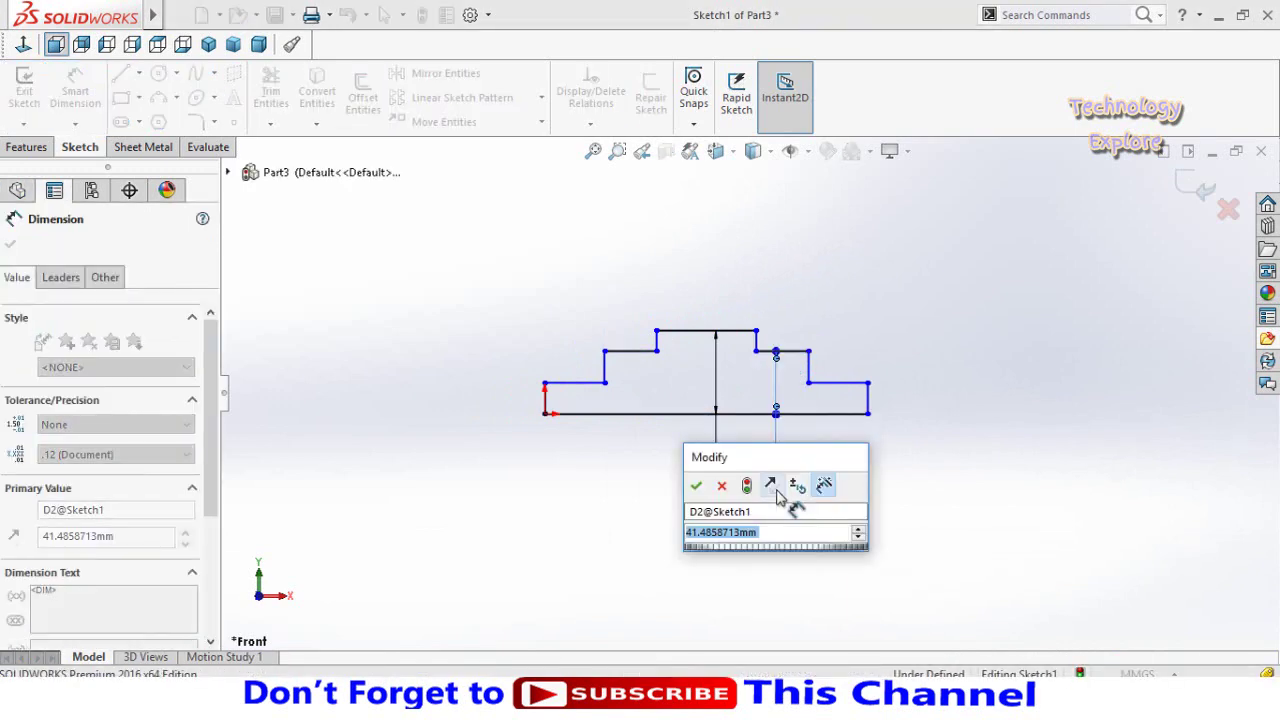
pyautogui.write('50')
pyautogui.press('Return')
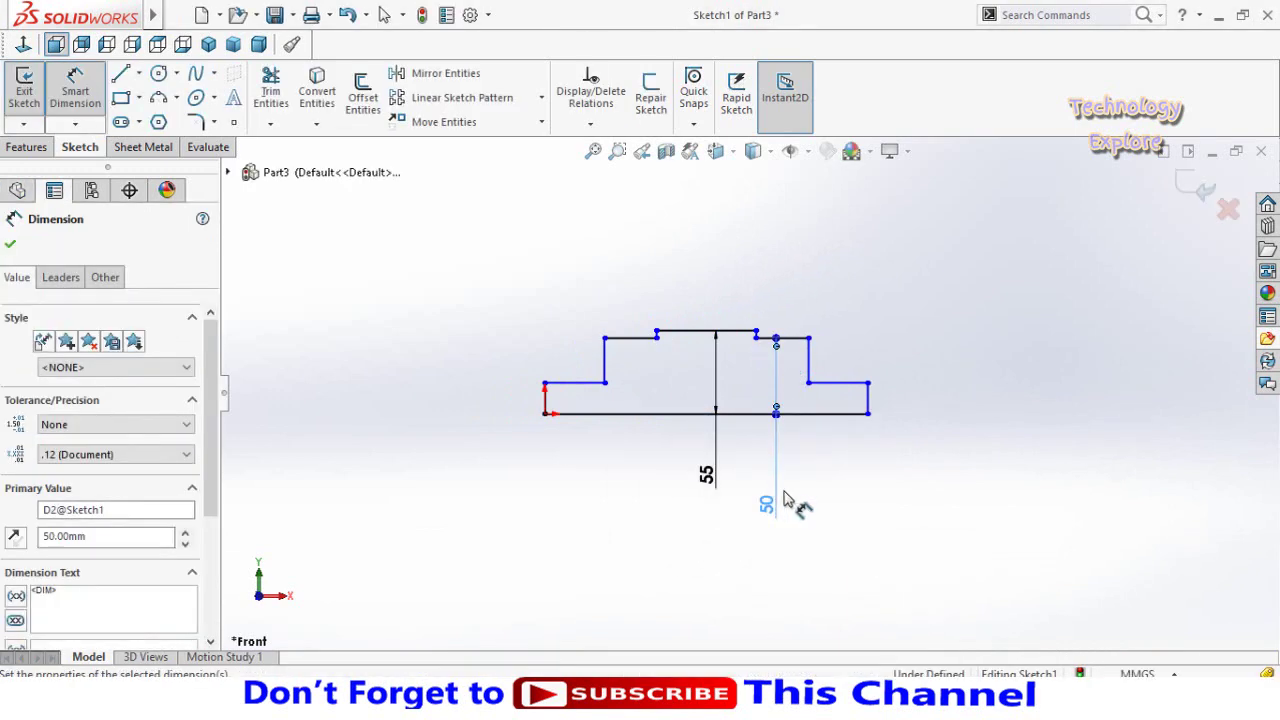
pyautogui.click(837, 491)
pyautogui.click(828, 413)
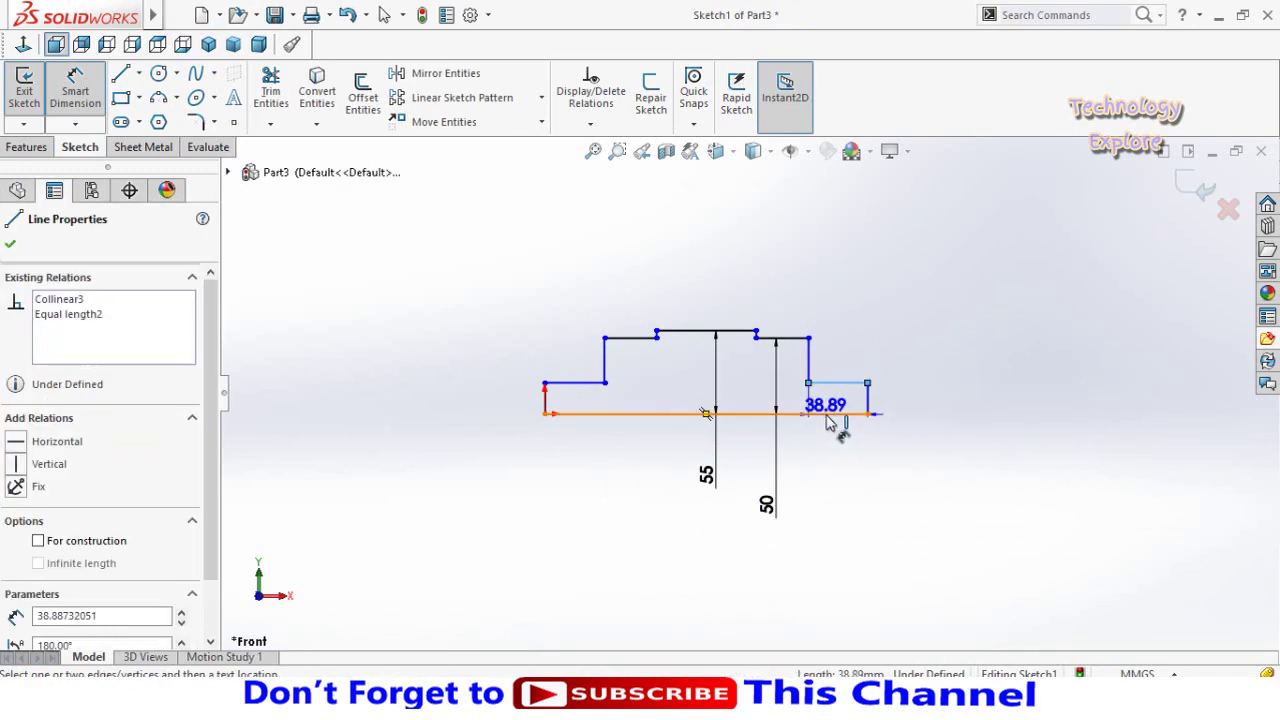
pyautogui.click(838, 382)
pyautogui.click(923, 493)
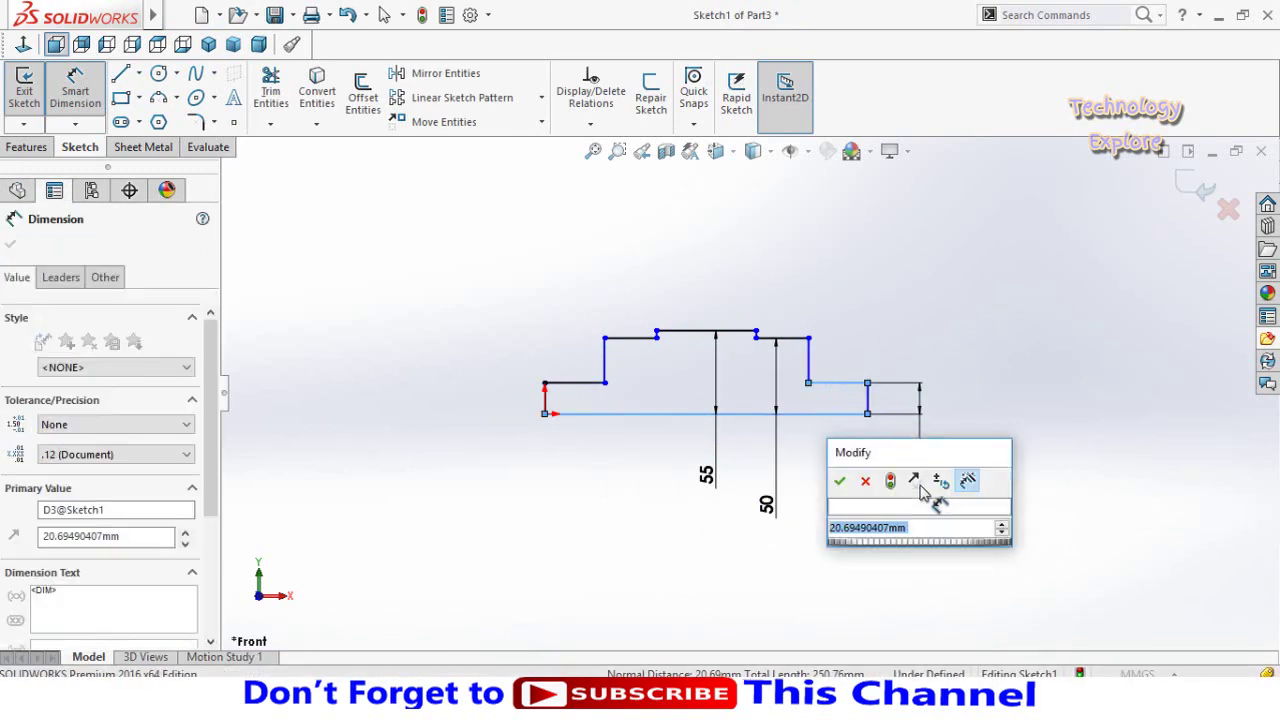
pyautogui.write('25')
pyautogui.press('Return')
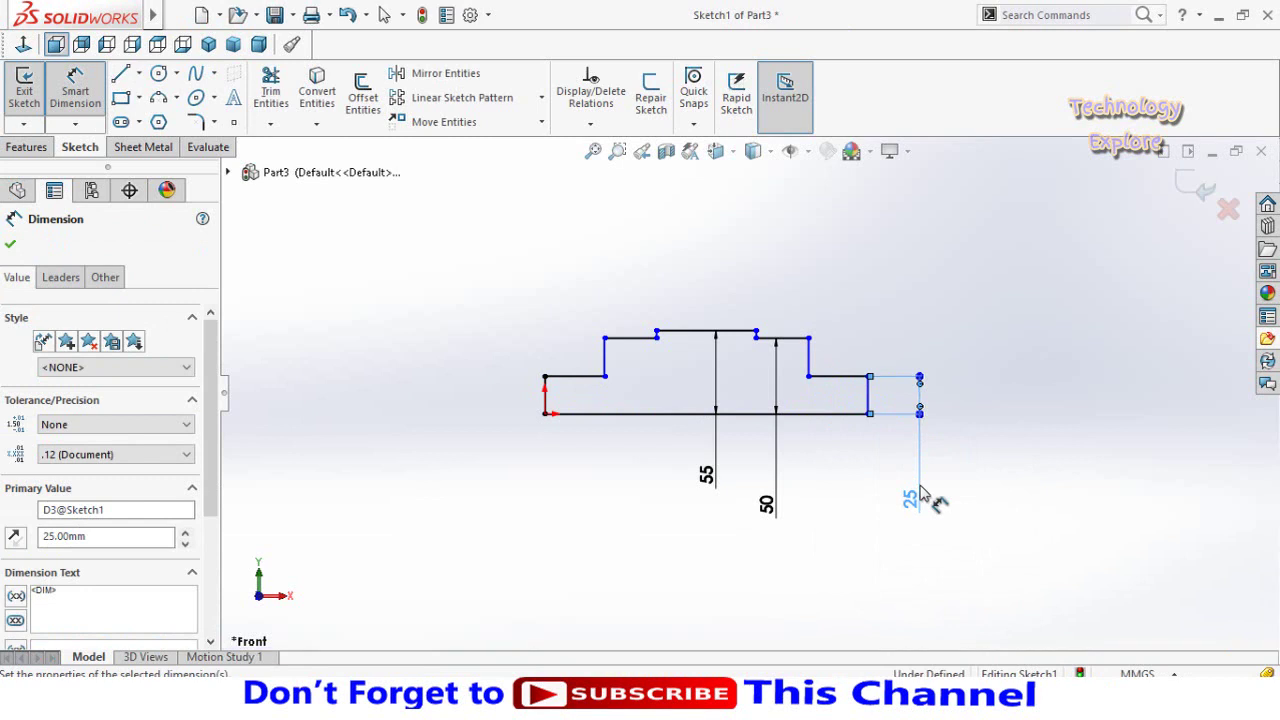
# Dimension the top line's length as 460.
pyautogui.click(690, 331)
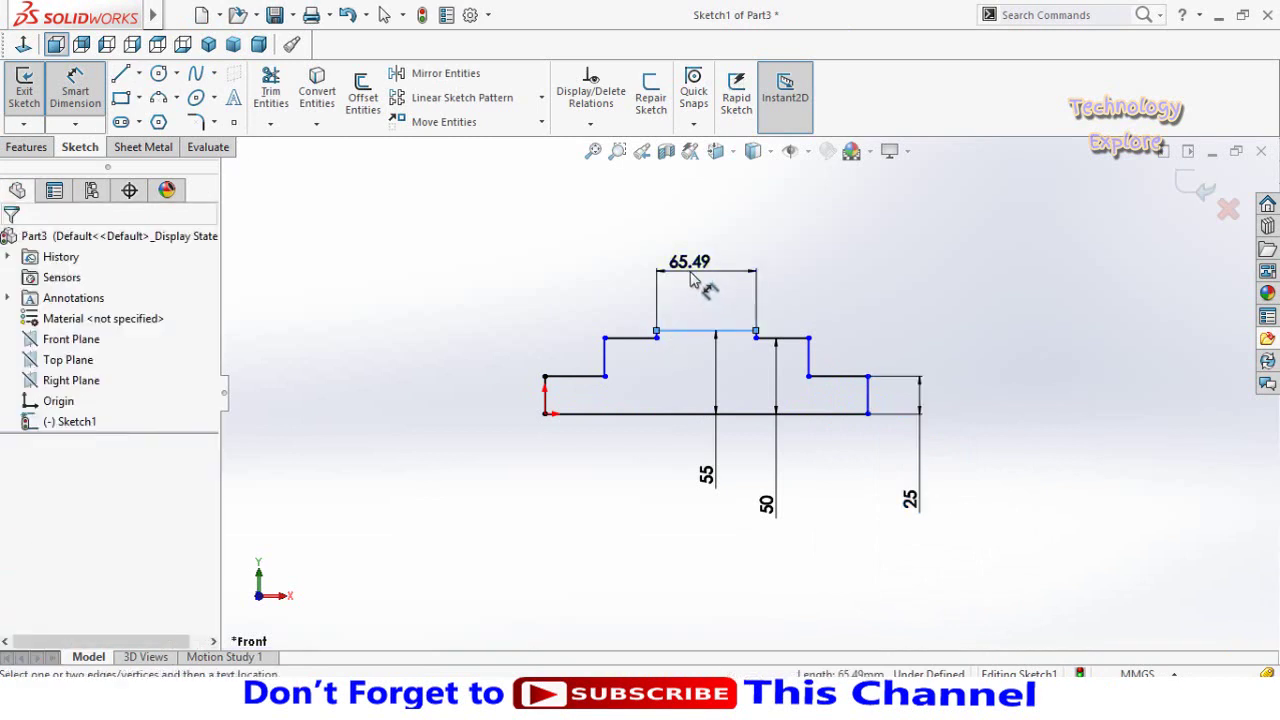
pyautogui.click(692, 268)
pyautogui.write('460')
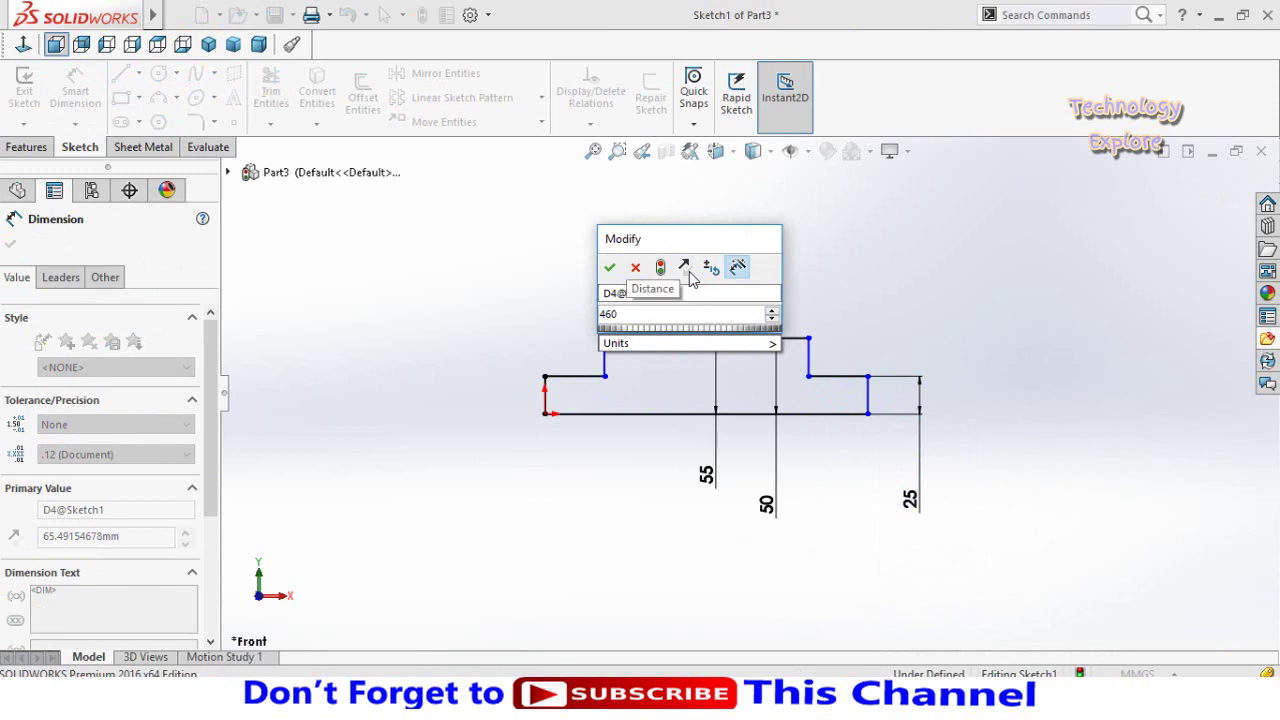
pyautogui.press('Return')
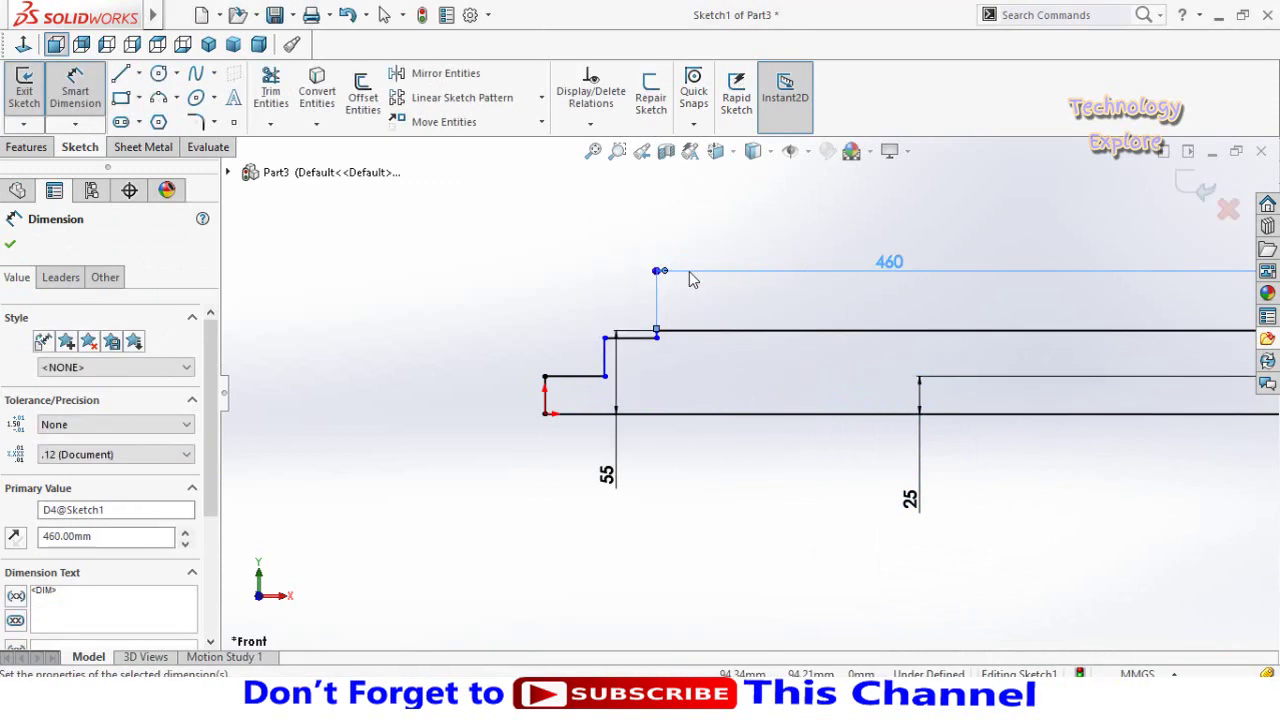
pyautogui.press('f')
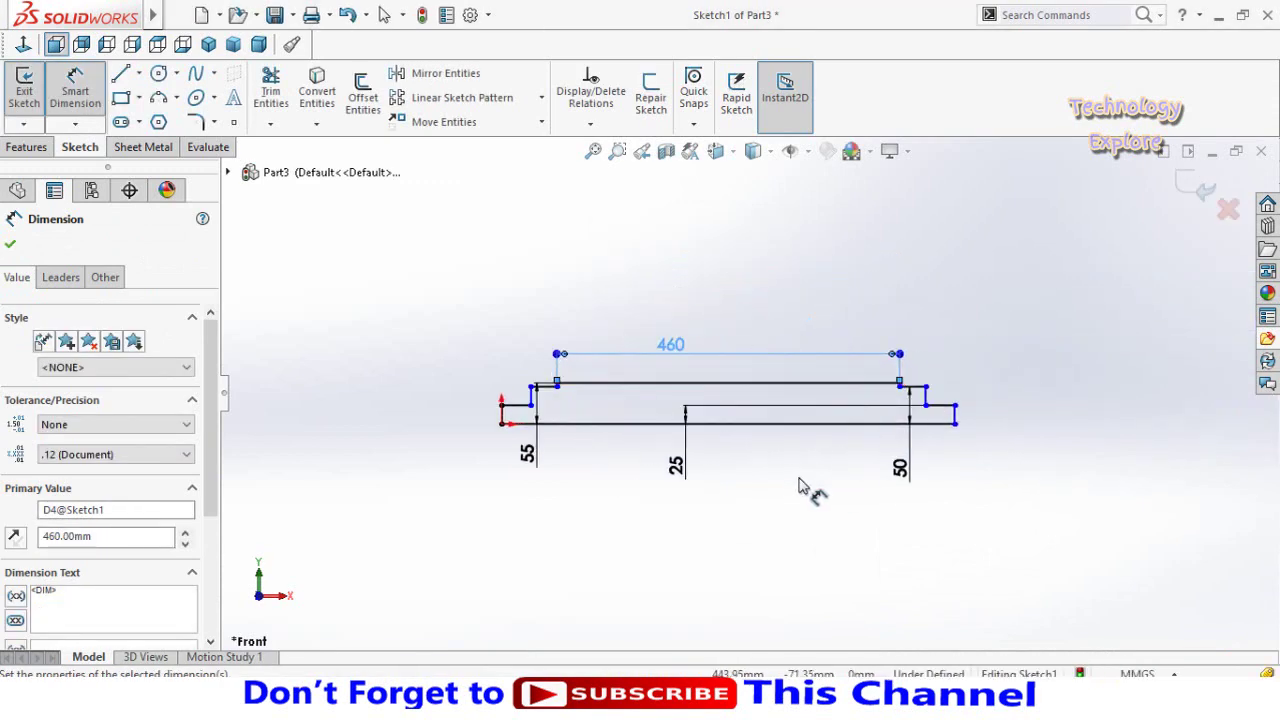
pyautogui.press('Escape')
pyautogui.click(676, 466)
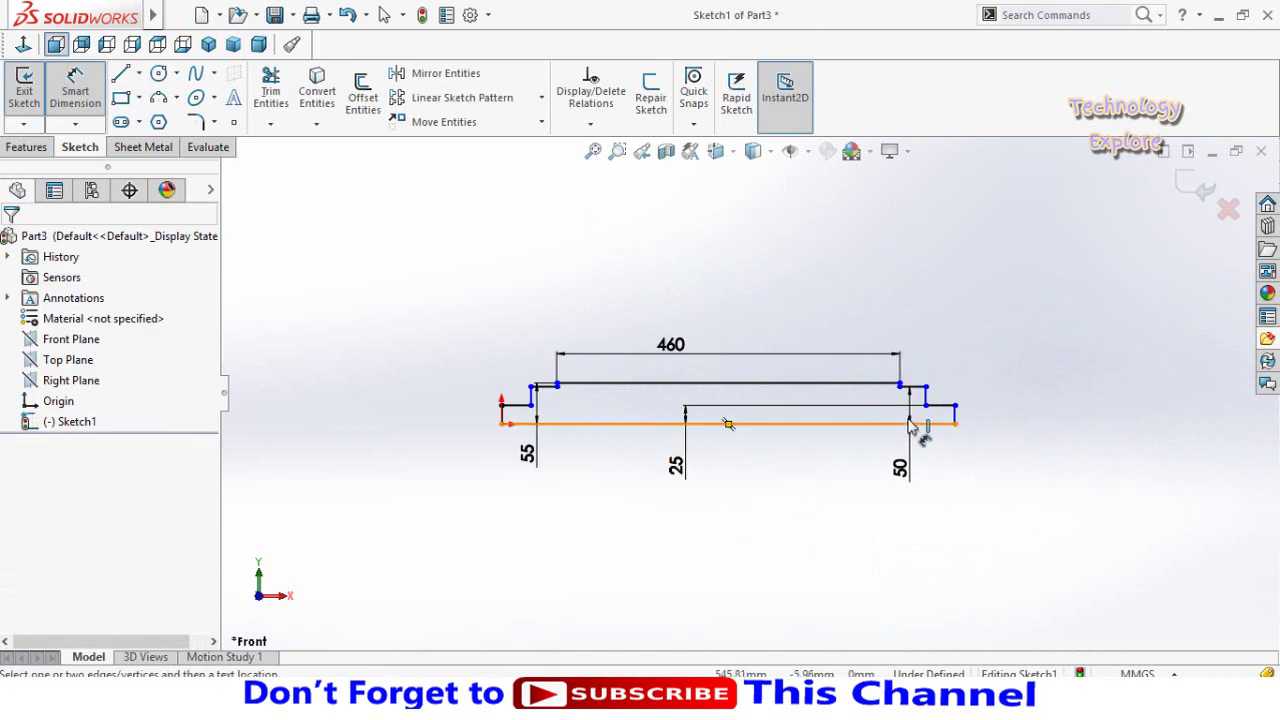
# Dimension the short step length as 20 and the right end length as 200.
pyautogui.scroll(-3, 930, 415)
pyautogui.click(888, 360)
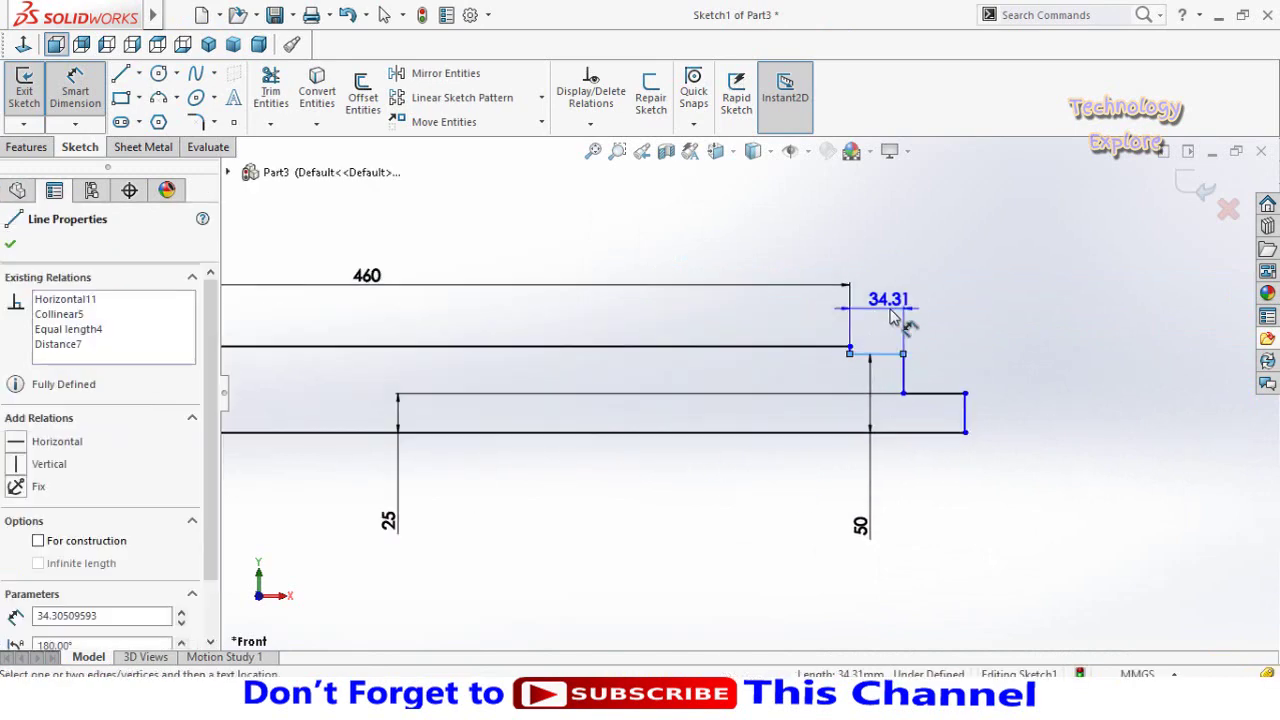
pyautogui.click(892, 318)
pyautogui.write('20')
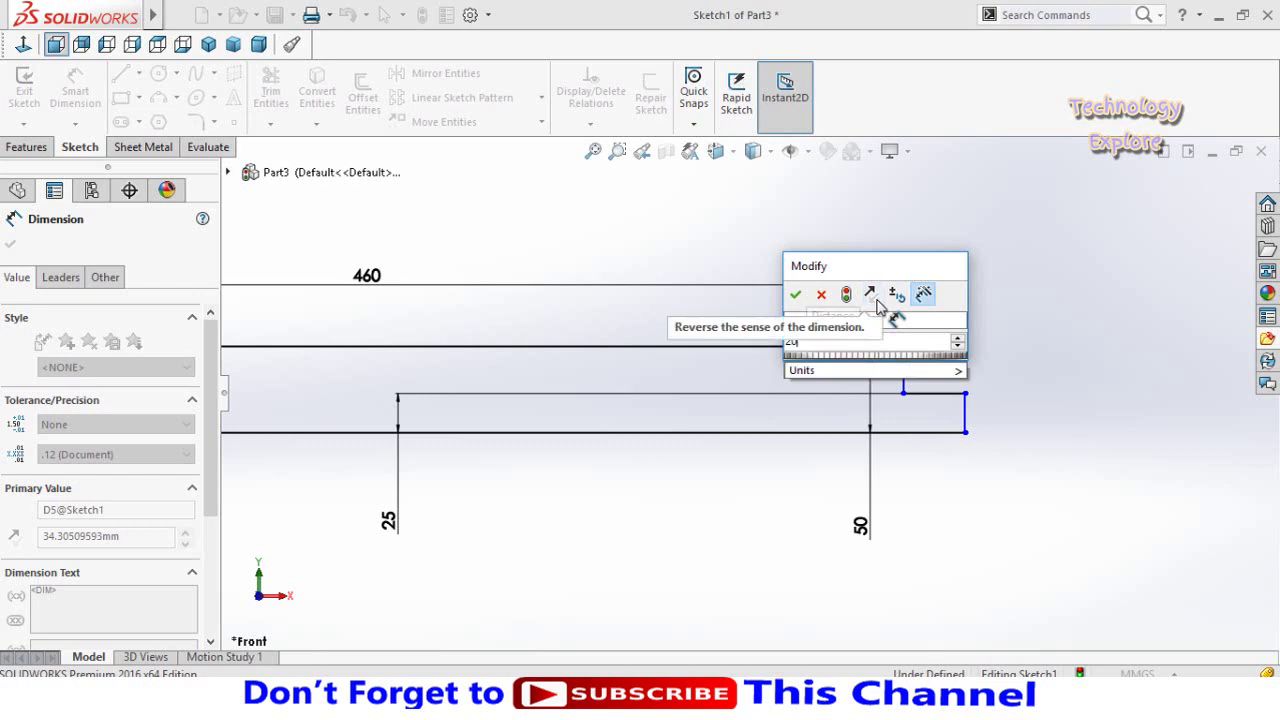
pyautogui.press('Return')
pyautogui.click(900, 396)
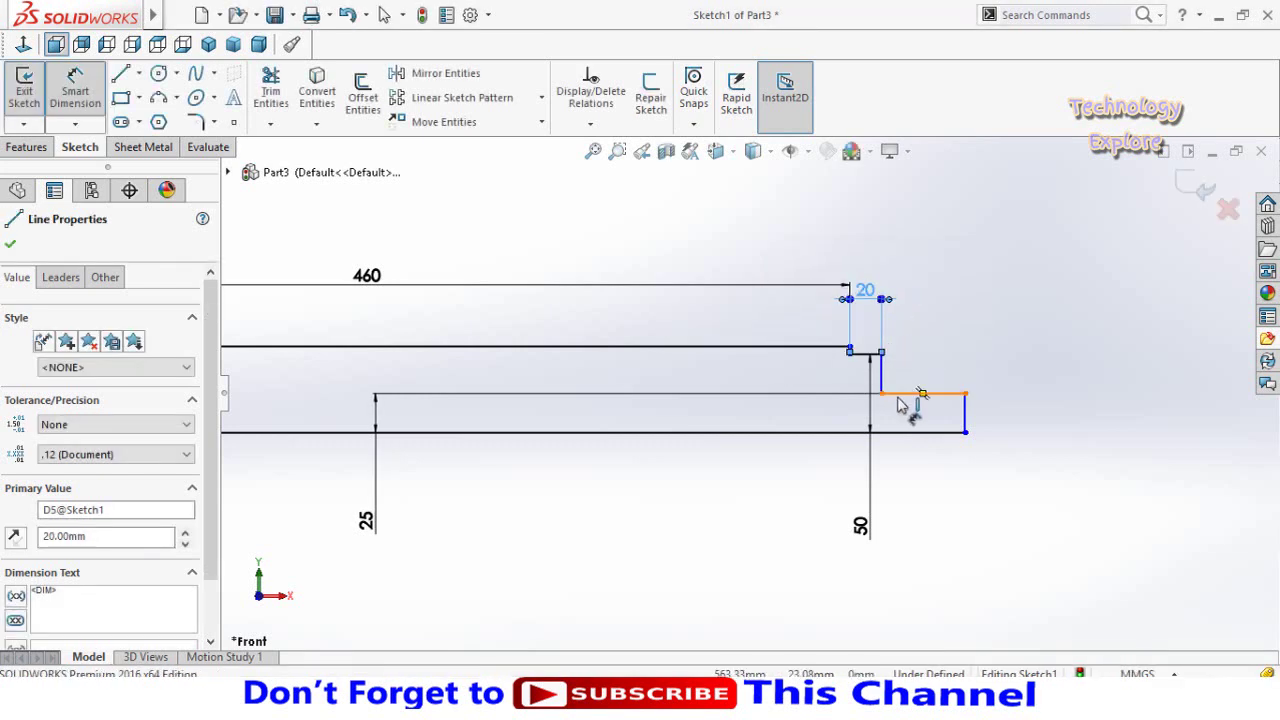
pyautogui.click(995, 333)
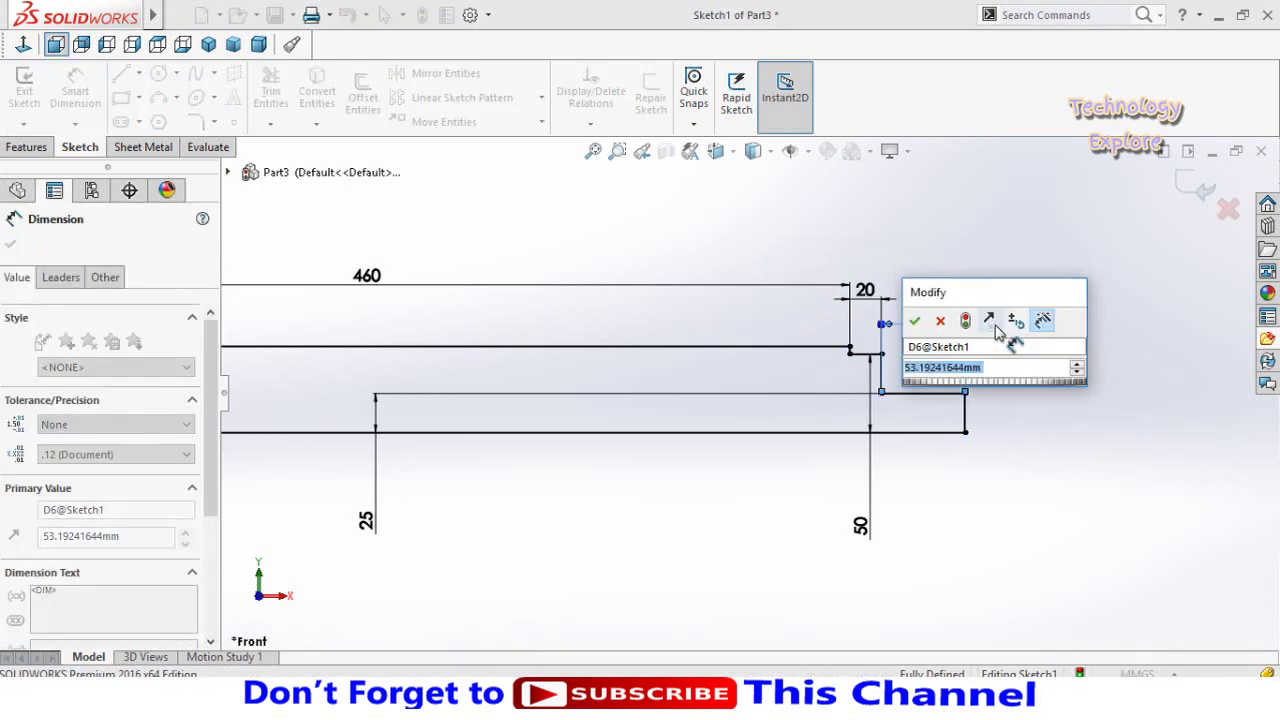
pyautogui.write('20')
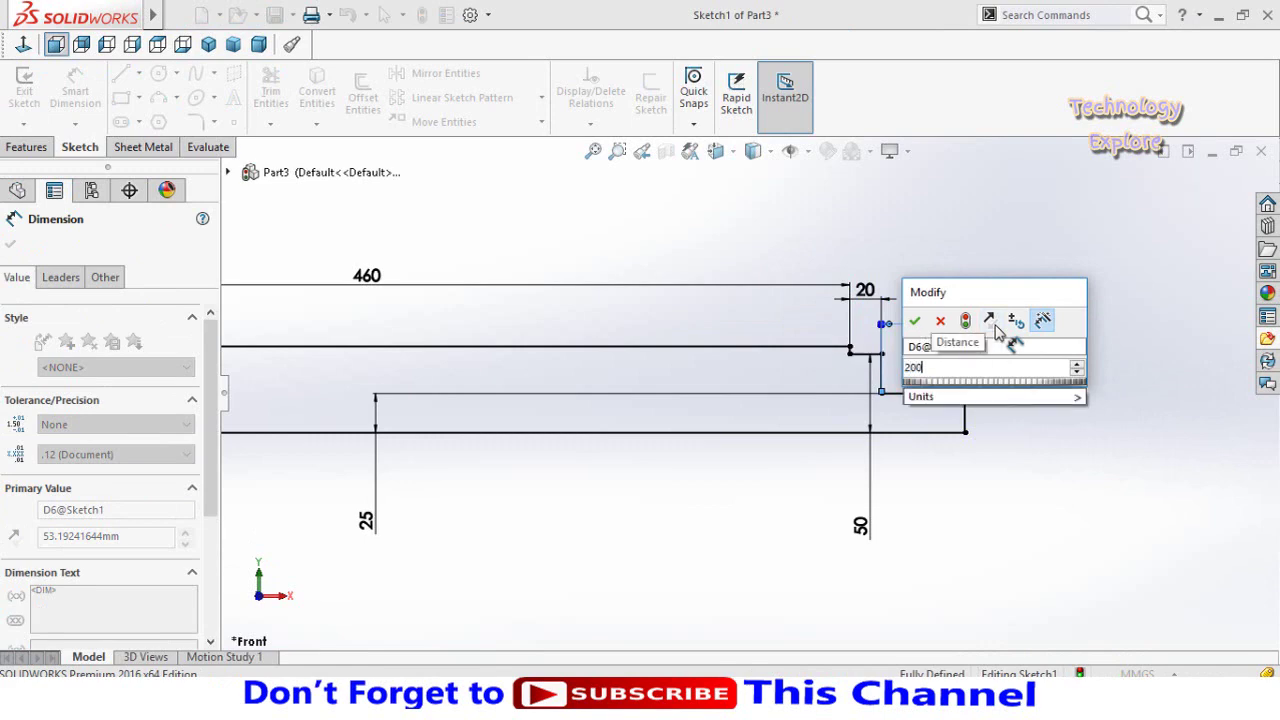
pyautogui.write('0')
pyautogui.press('Return')
pyautogui.press('f')
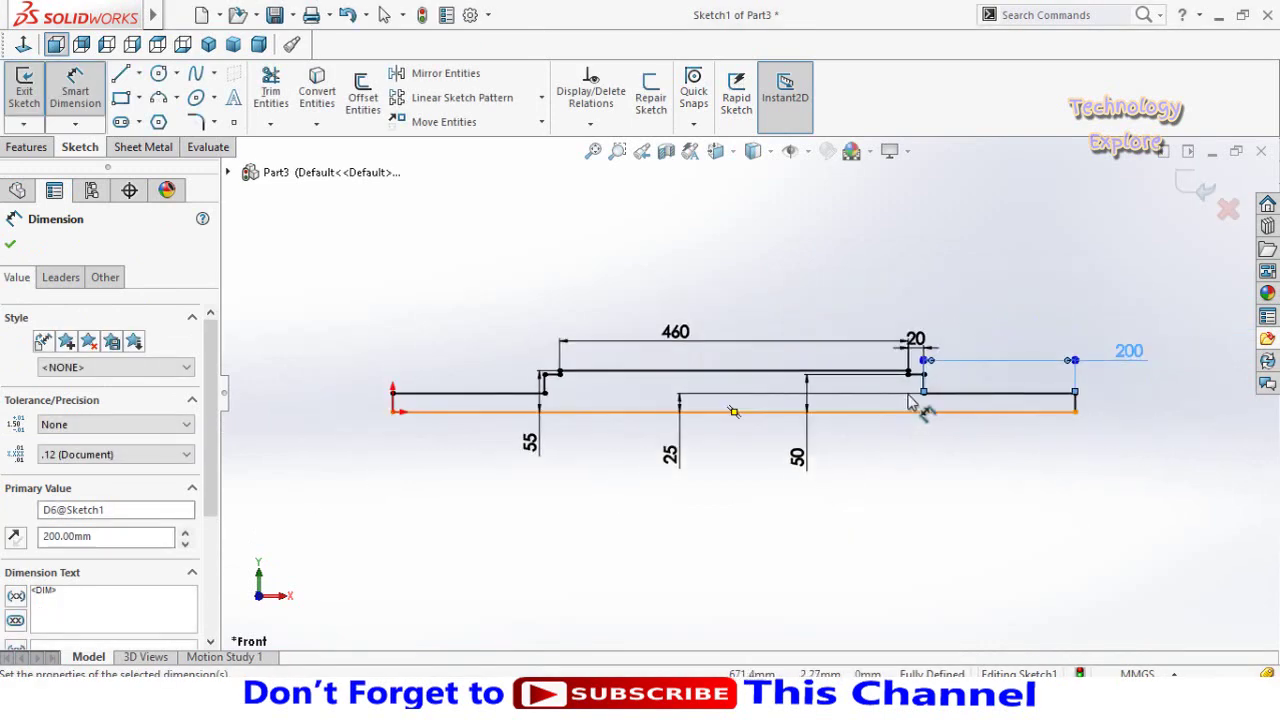
pyautogui.press('Escape')
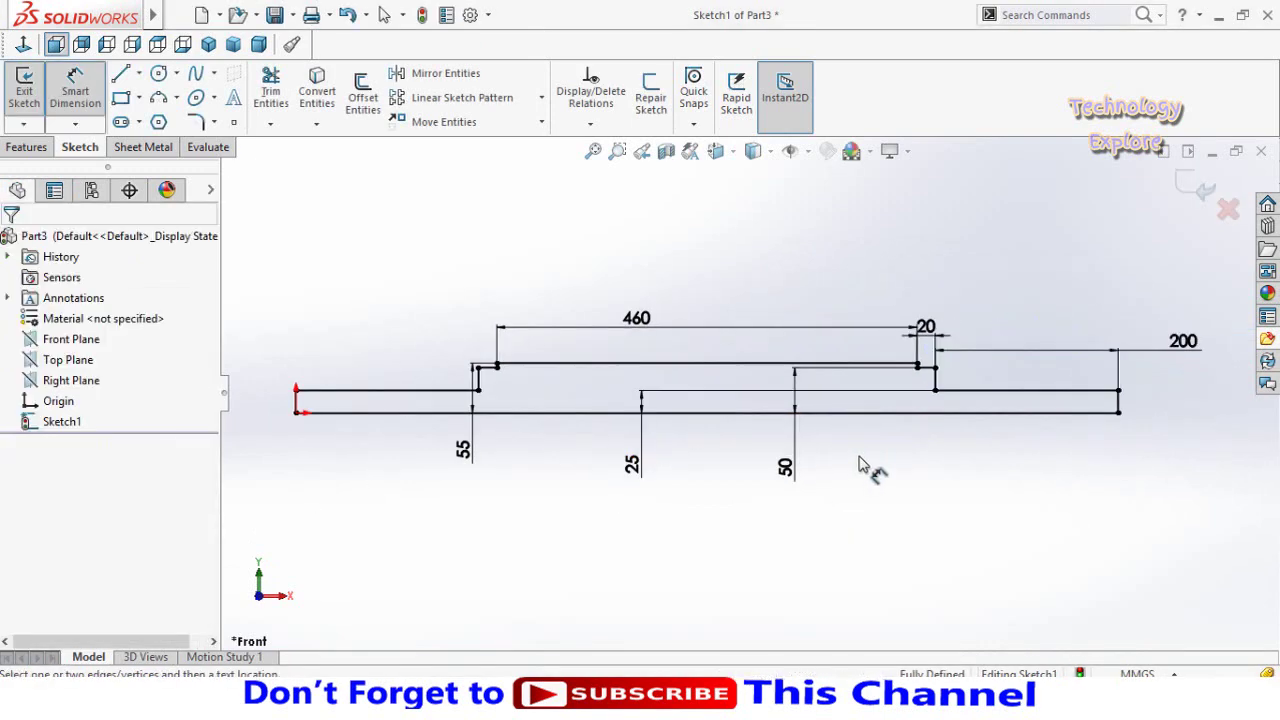
# Revolve the profile about its bottom line into a solid stepped shaft.
pyautogui.press('f')
pyautogui.click(30, 147)
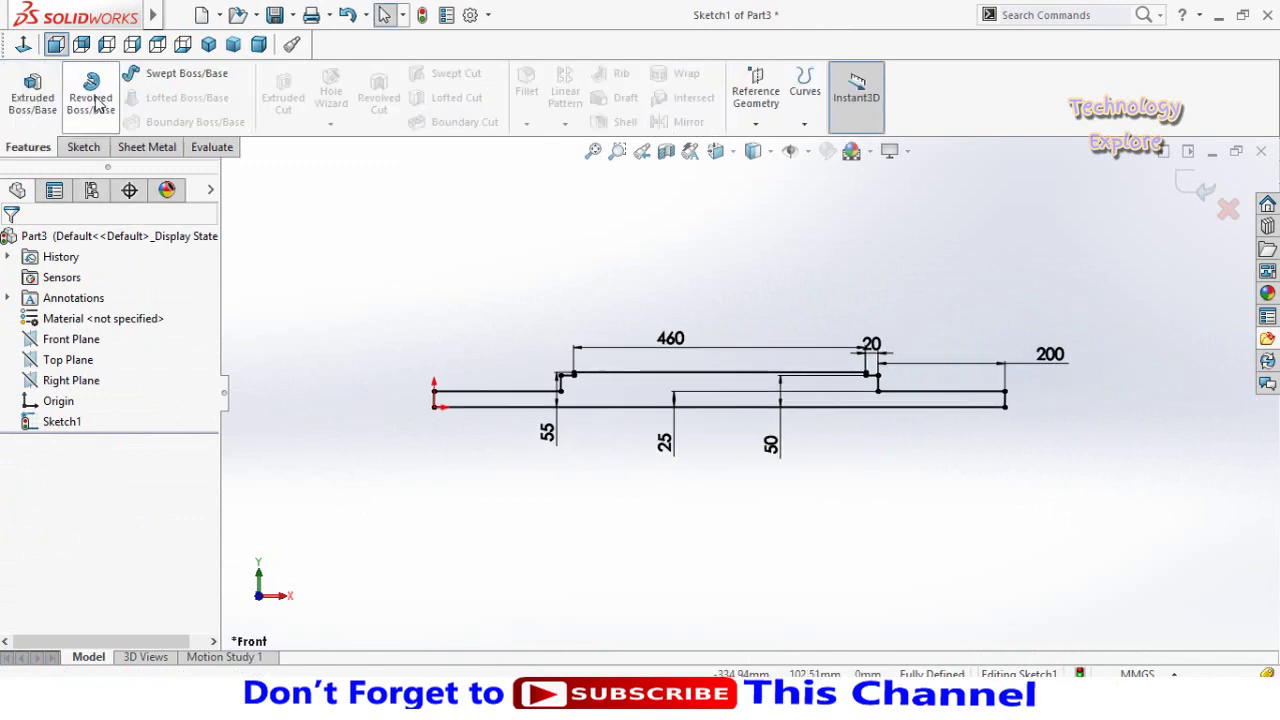
pyautogui.click(90, 95)
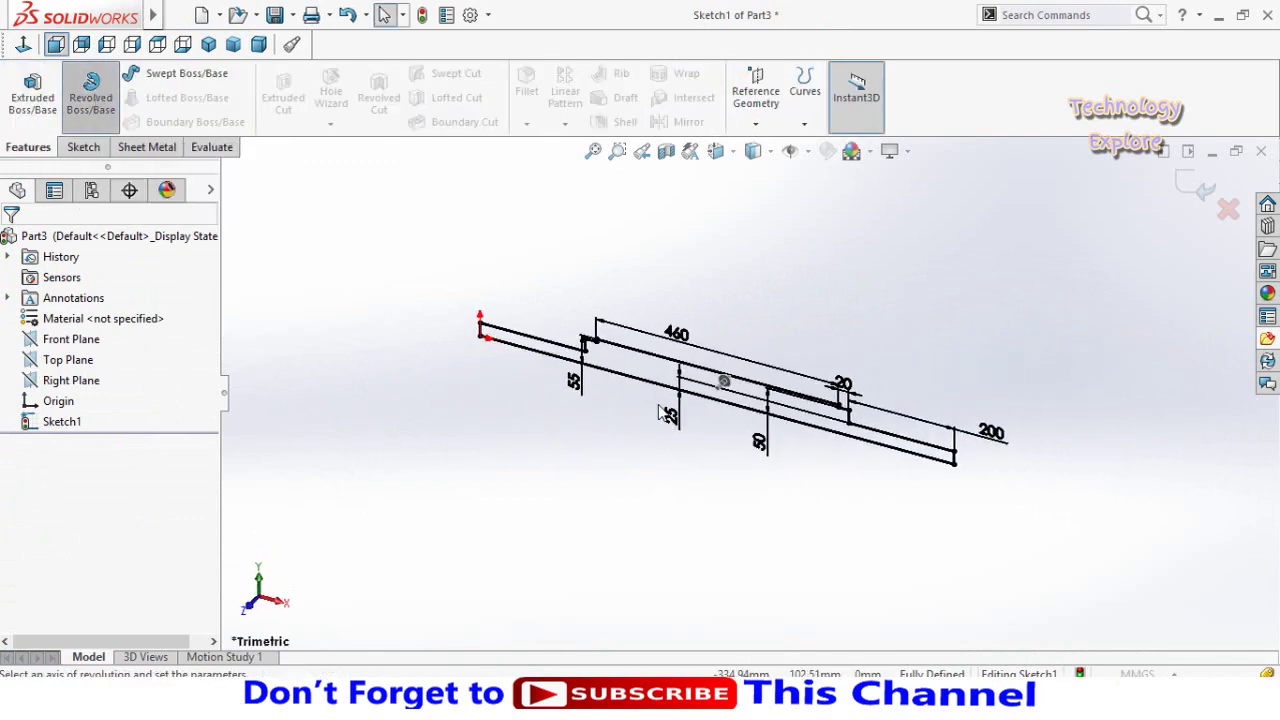
pyautogui.click(616, 374)
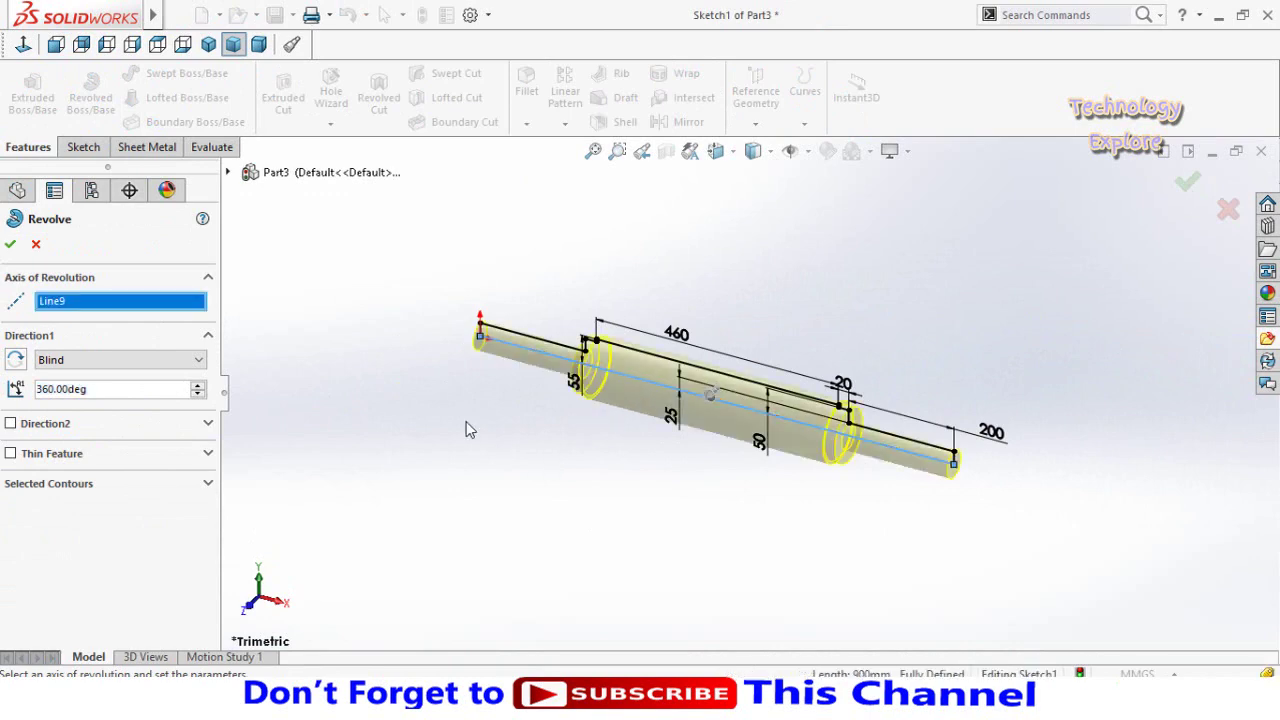
pyautogui.click(10, 246)
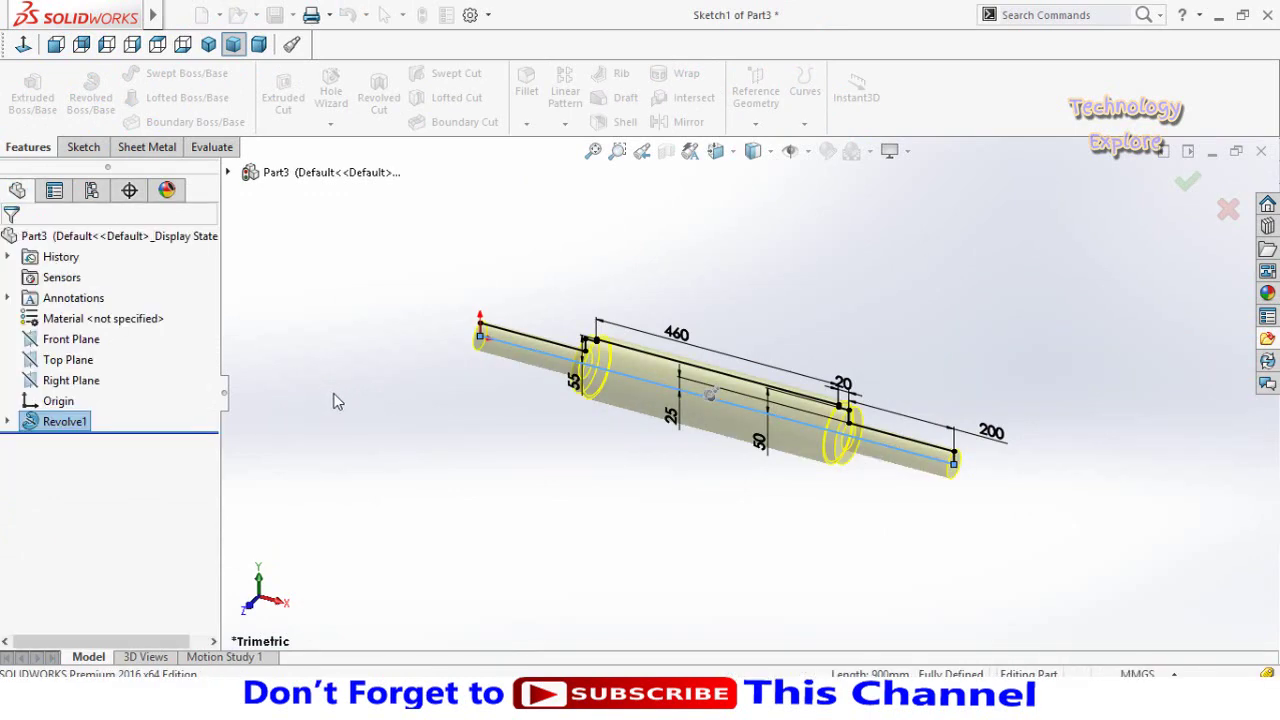
pyautogui.scroll(3, 656, 495)
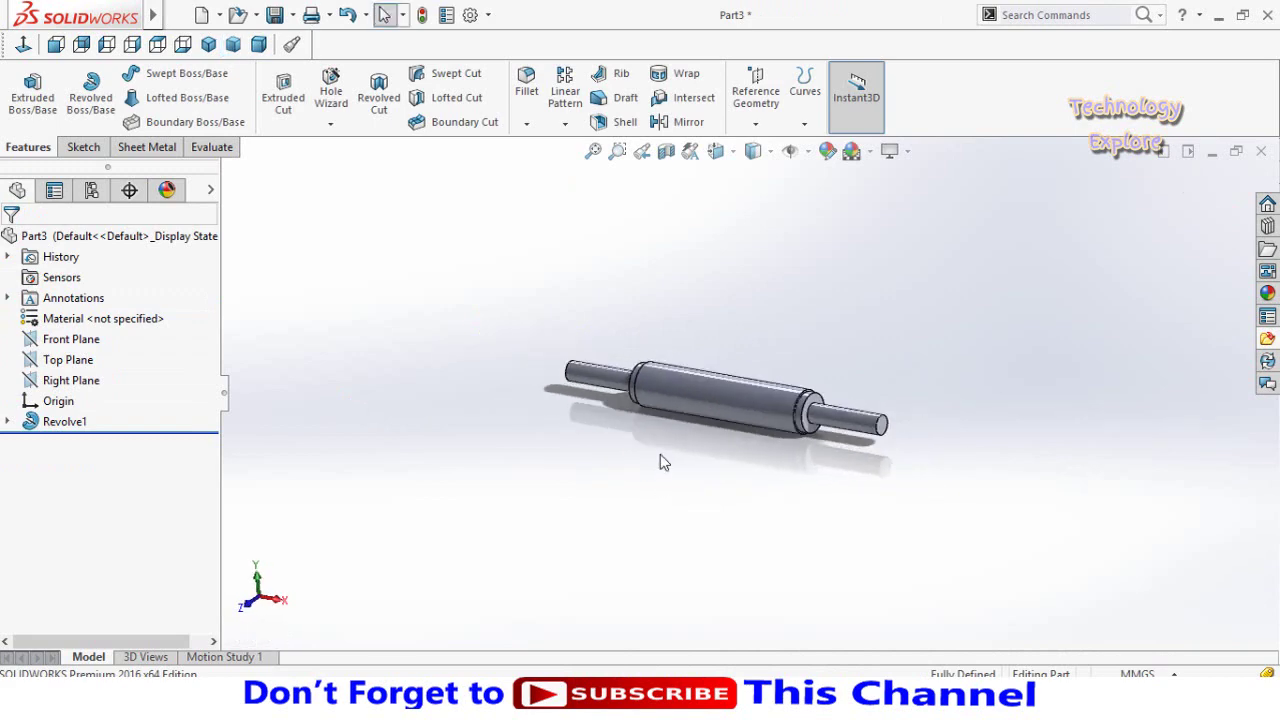
# Save the part as shaft and start a new document.
pyautogui.hotkey('ctrl', 's')
pyautogui.write('s')
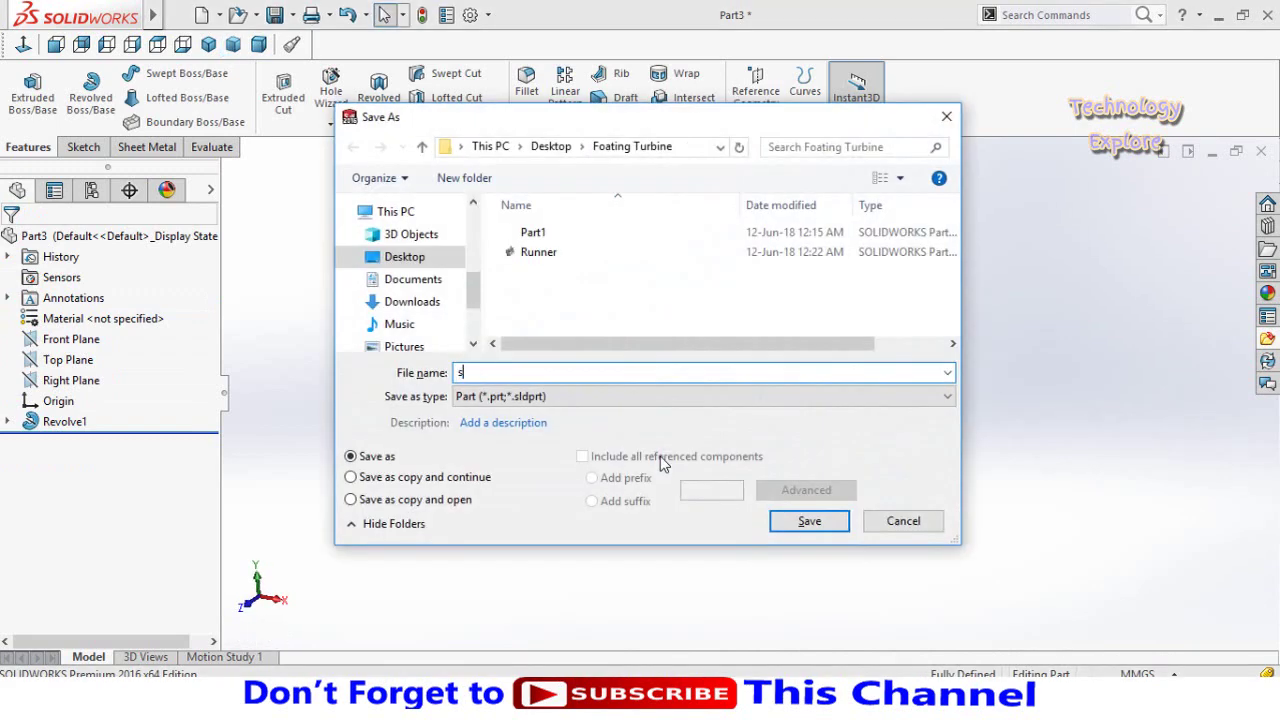
pyautogui.write('haft')
pyautogui.press('Return')
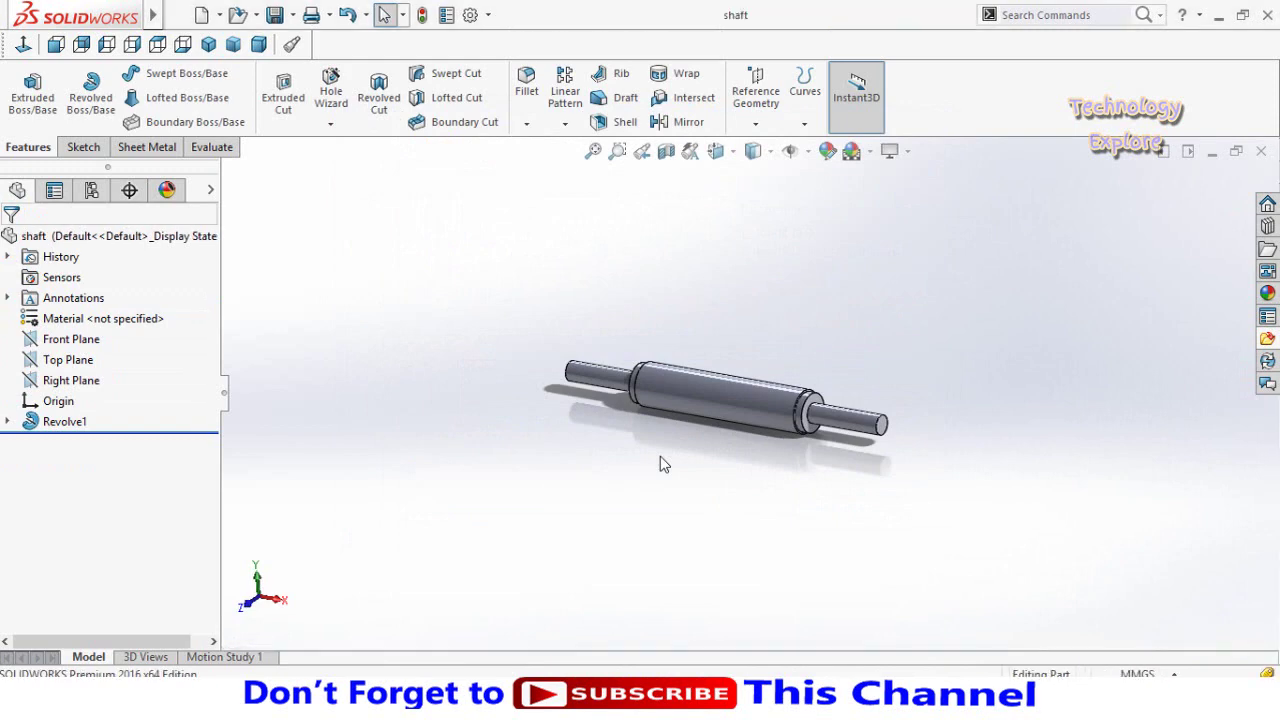
pyautogui.hotkey('ctrl', 'n')
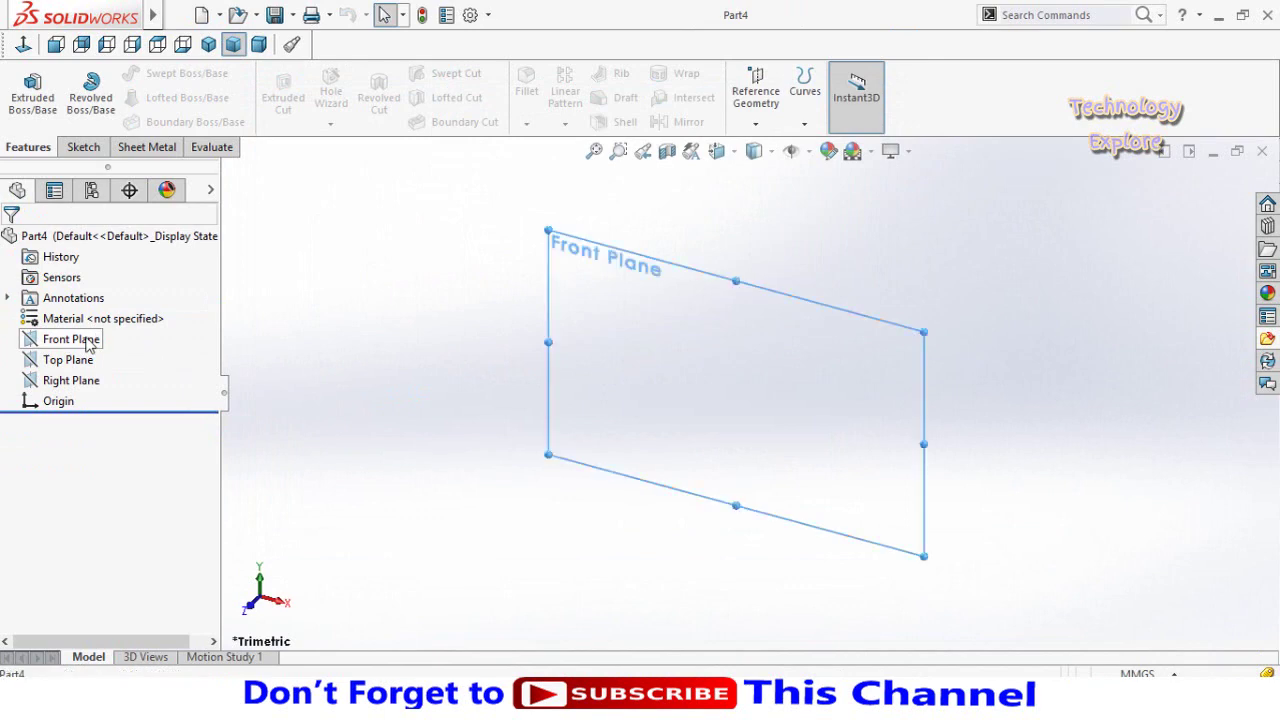
# Sketch a horizontal centerline on Part4's Front Plane, running left from the origin.
pyautogui.click(150, 345)
pyautogui.click(105, 310)
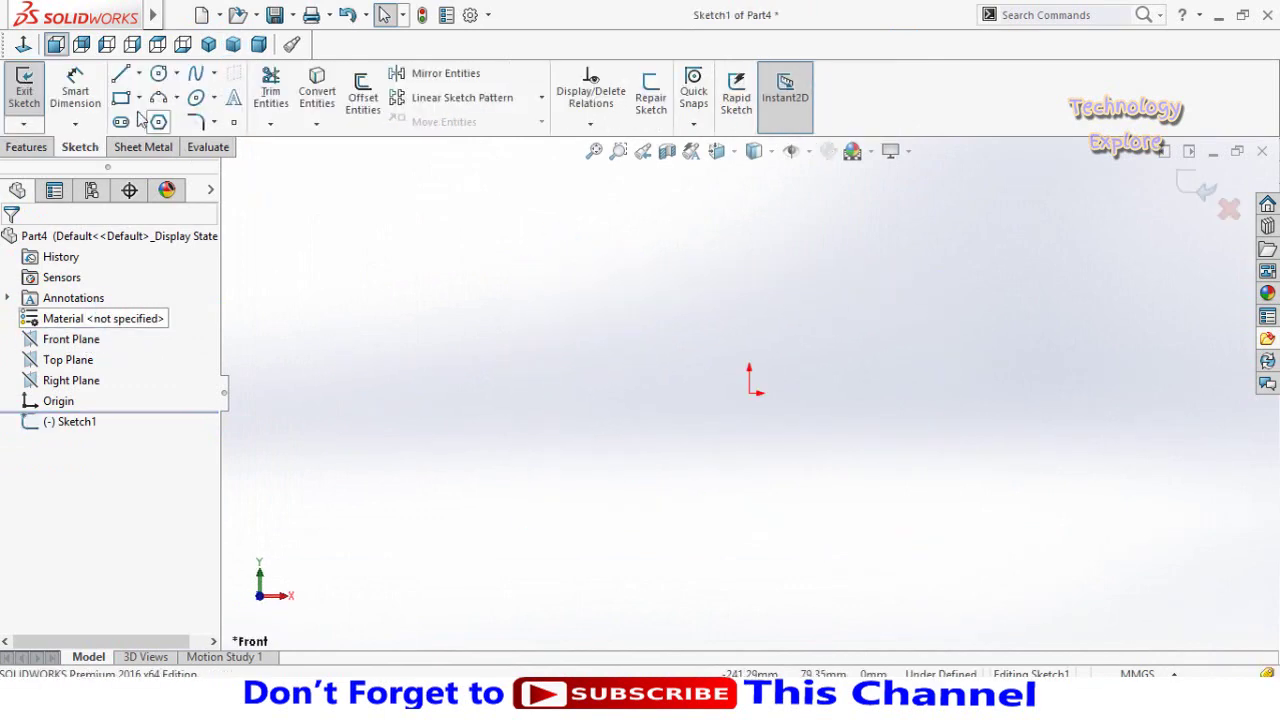
pyautogui.click(138, 73)
pyautogui.click(167, 119)
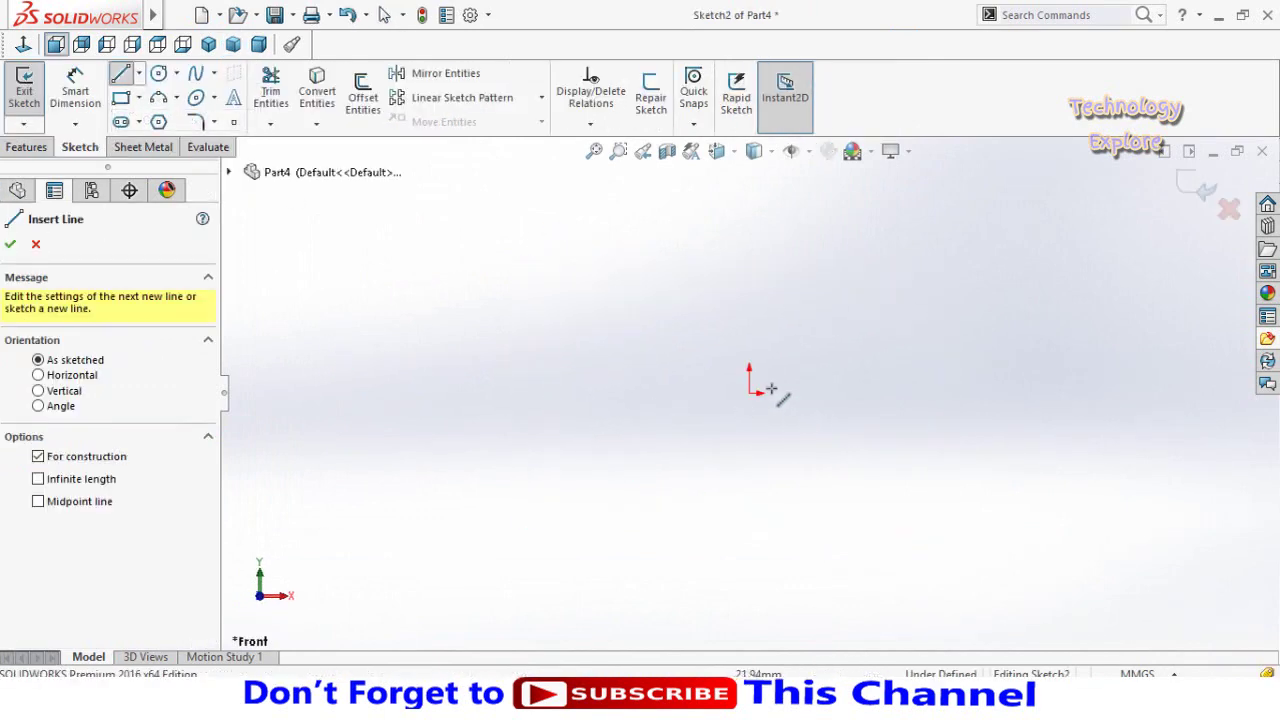
pyautogui.click(750, 393)
pyautogui.click(508, 393)
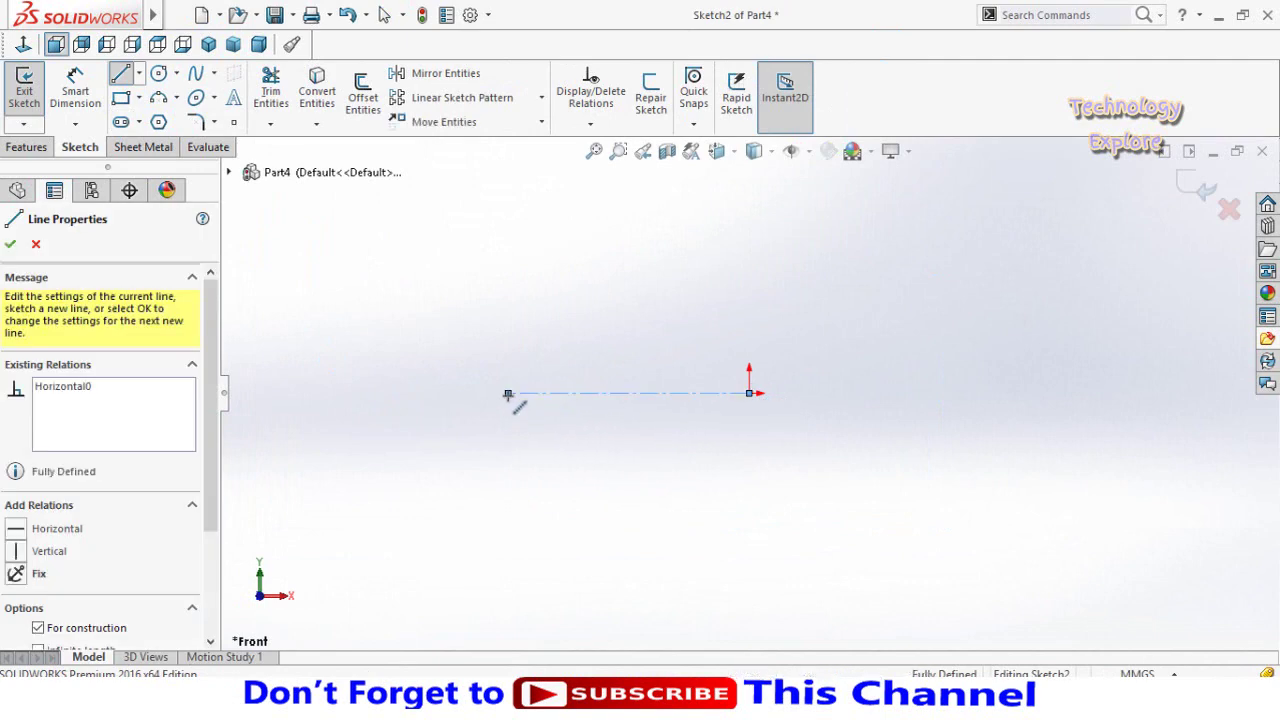
pyautogui.press('Escape')
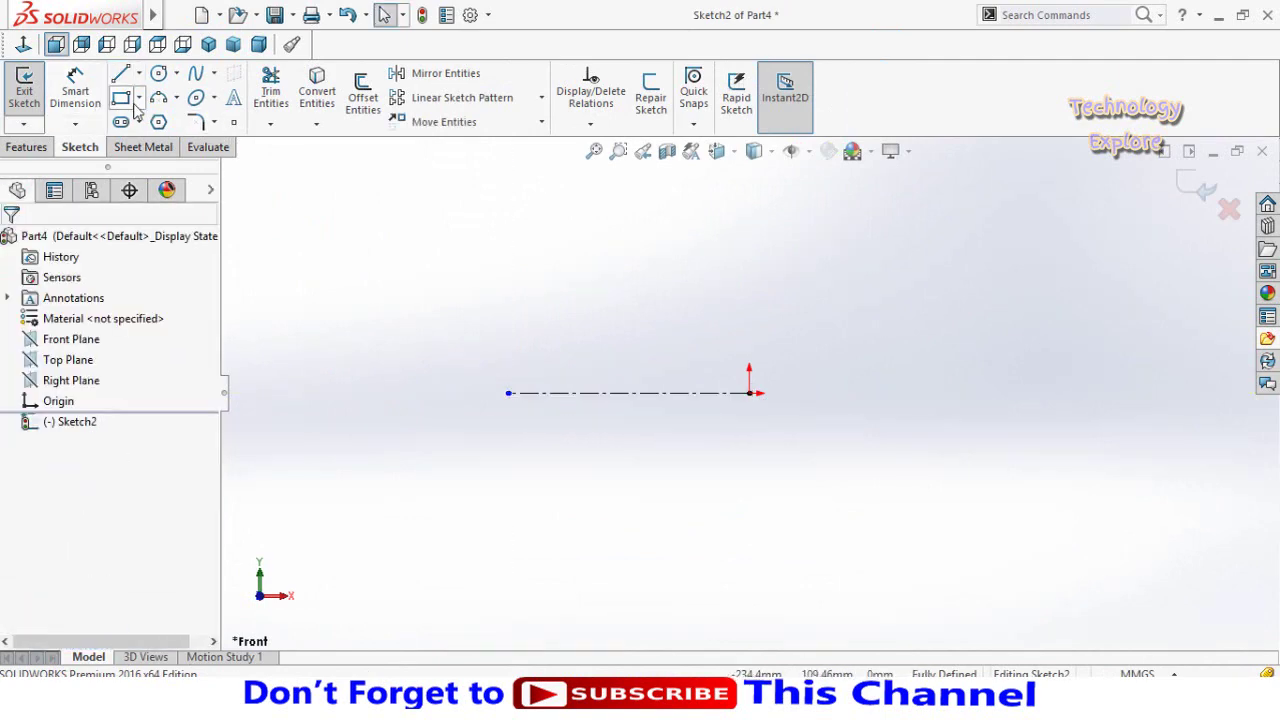
pyautogui.click(121, 100)
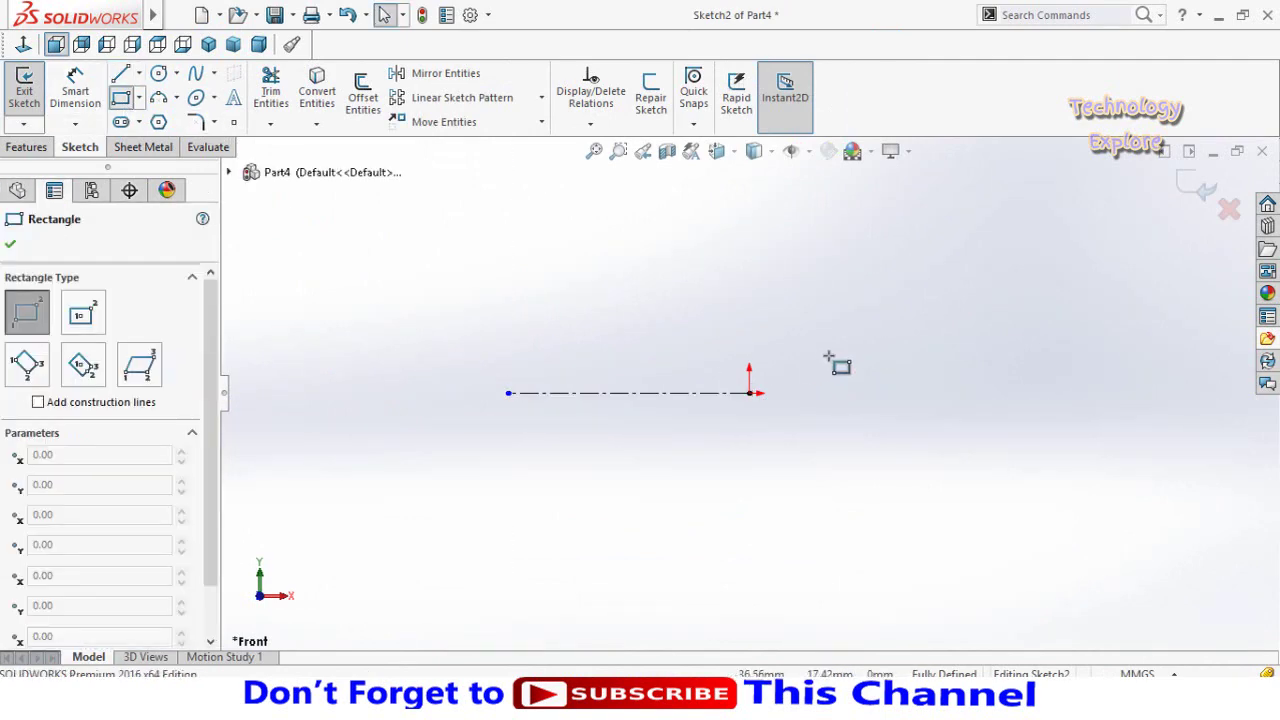
# Draw two stacked rectangles above the centerline.
pyautogui.click(749, 350)
pyautogui.click(683, 308)
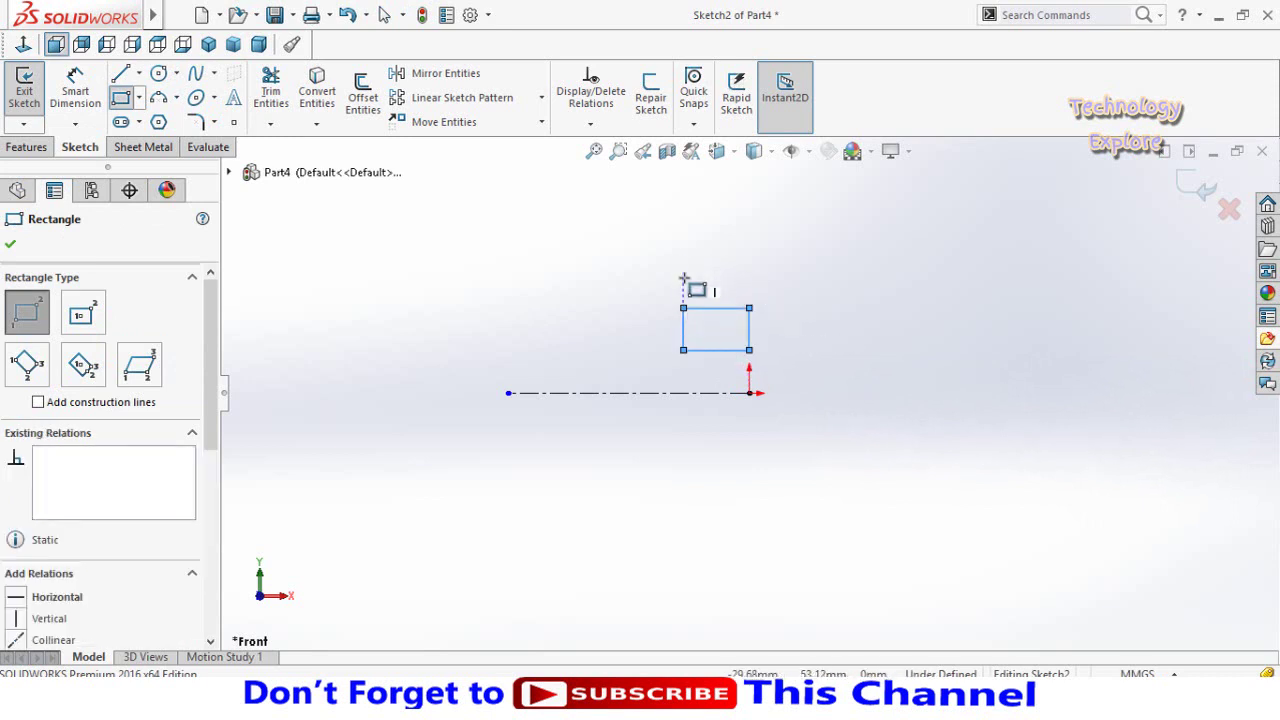
pyautogui.click(684, 278)
pyautogui.click(750, 242)
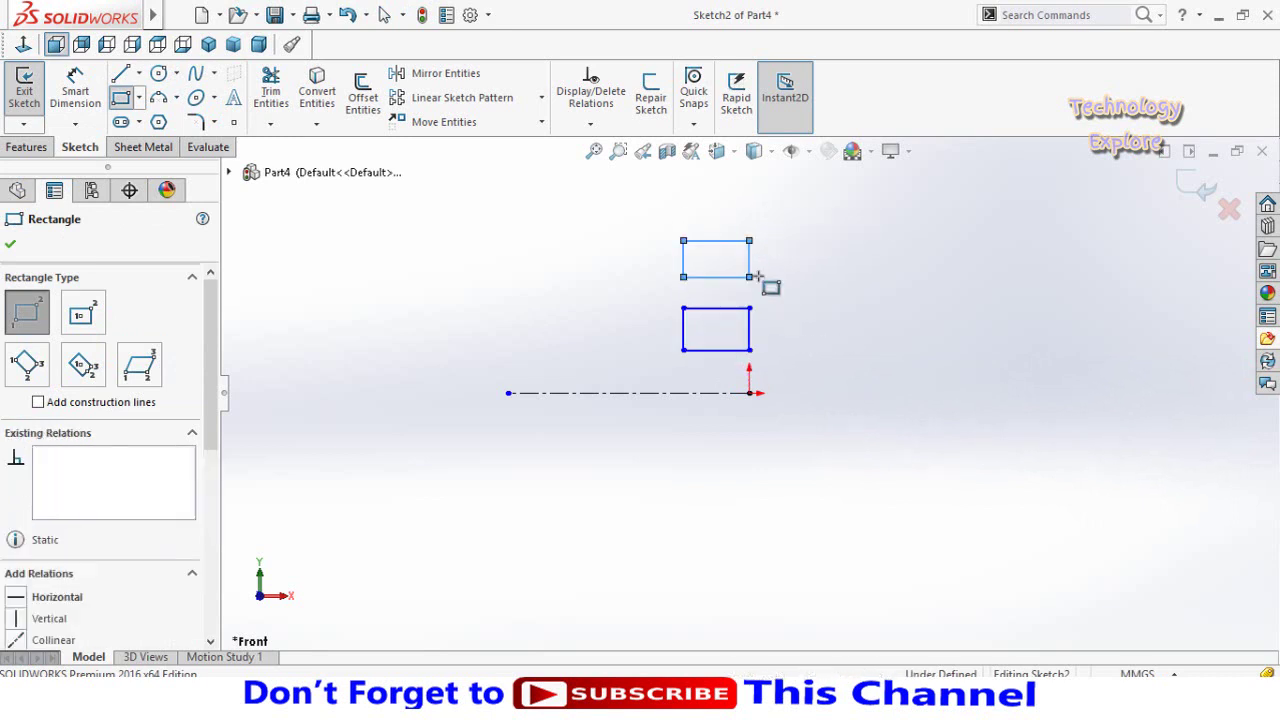
pyautogui.press('Escape')
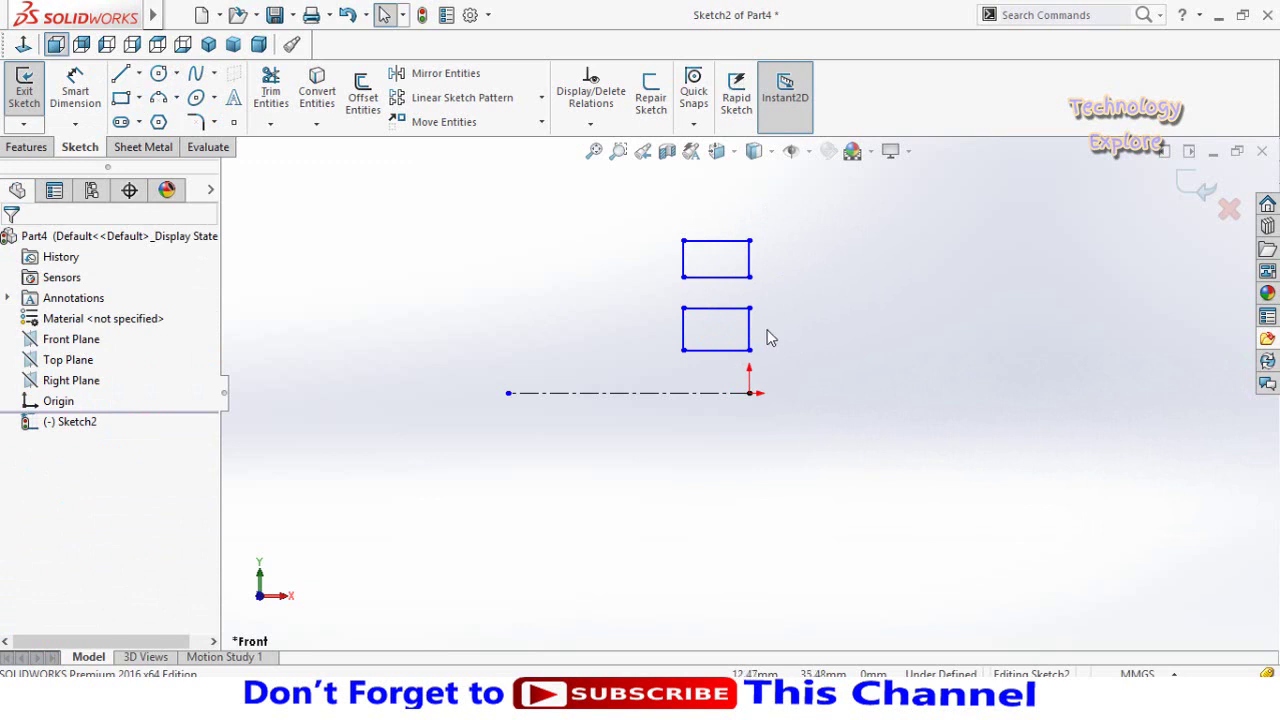
# Add a Collinear relation between the two rectangles' right edges.
pyautogui.moveTo(722, 217); pyautogui.dragTo(700, 366)
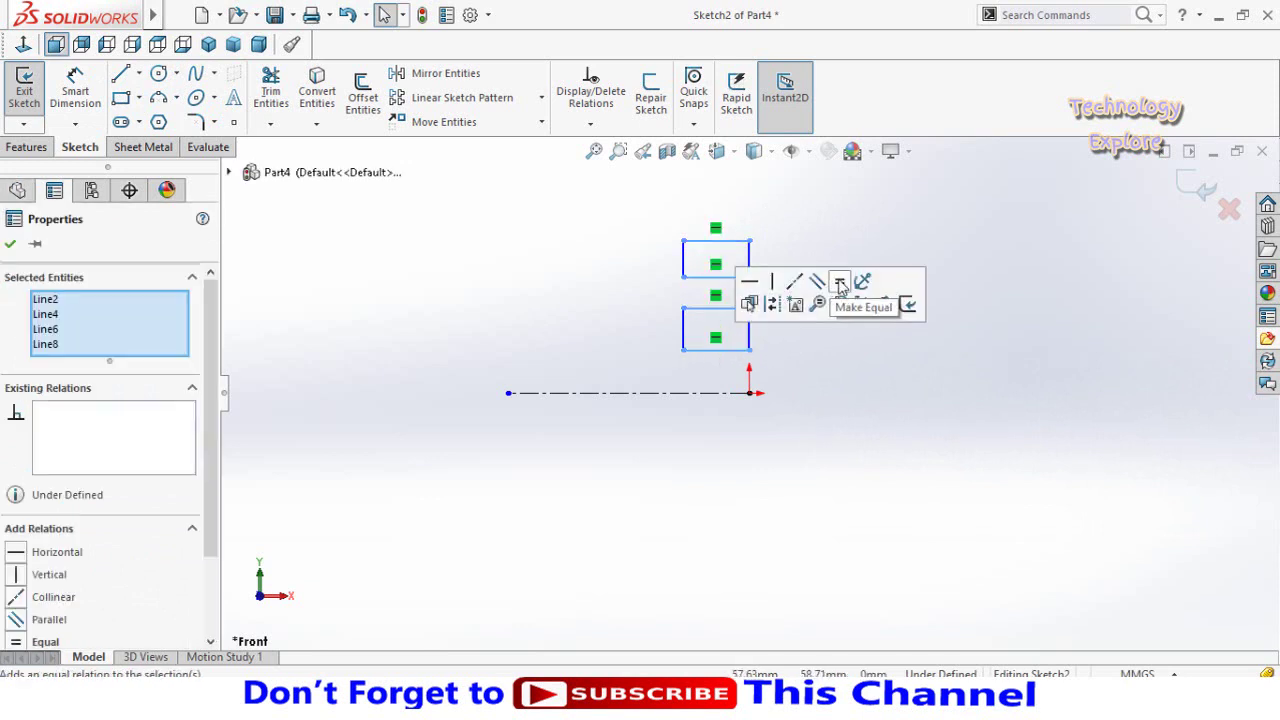
pyautogui.press('Escape')
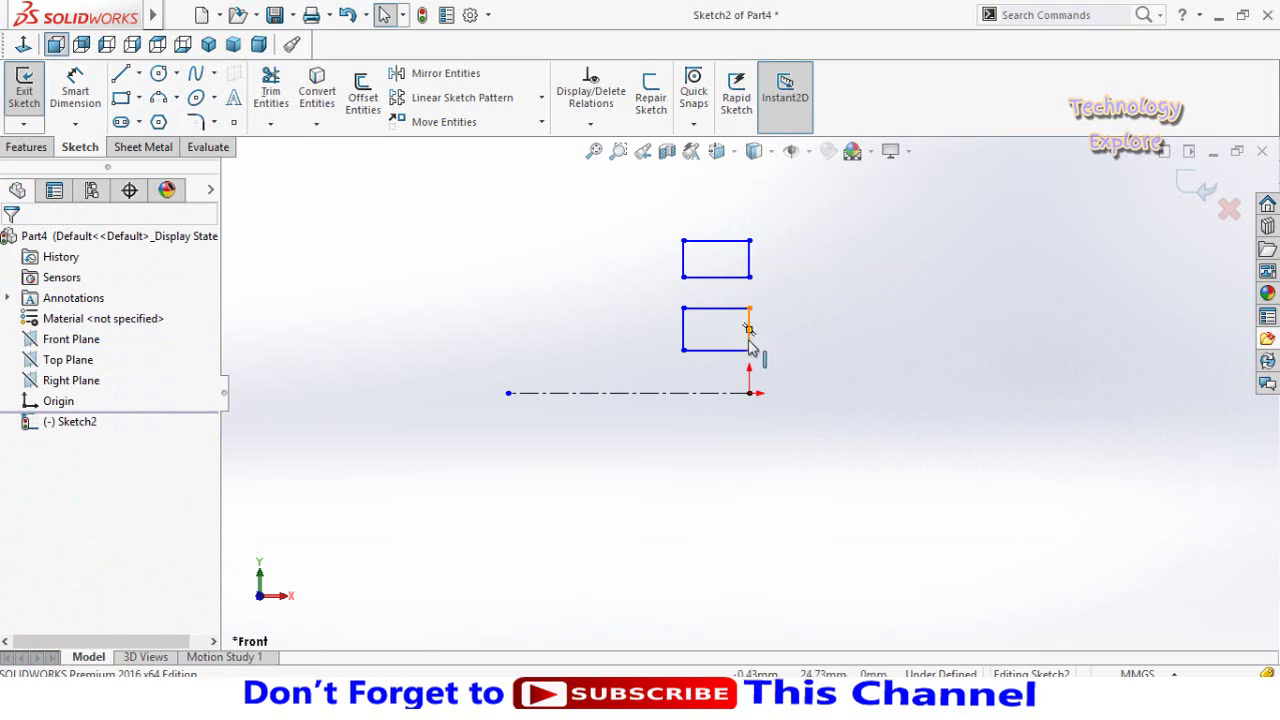
pyautogui.click(750, 330)
pyautogui.keyDown('ctrl'); pyautogui.click(750, 266); pyautogui.keyUp('ctrl')
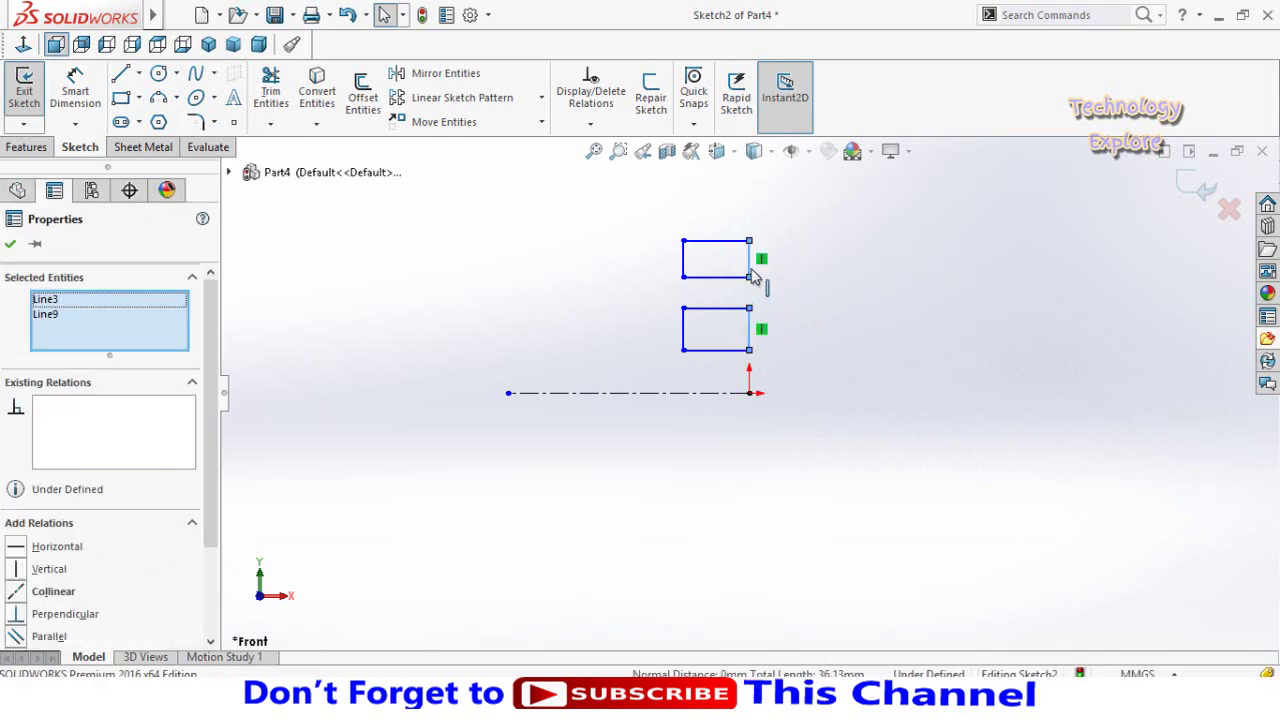
pyautogui.click(846, 190)
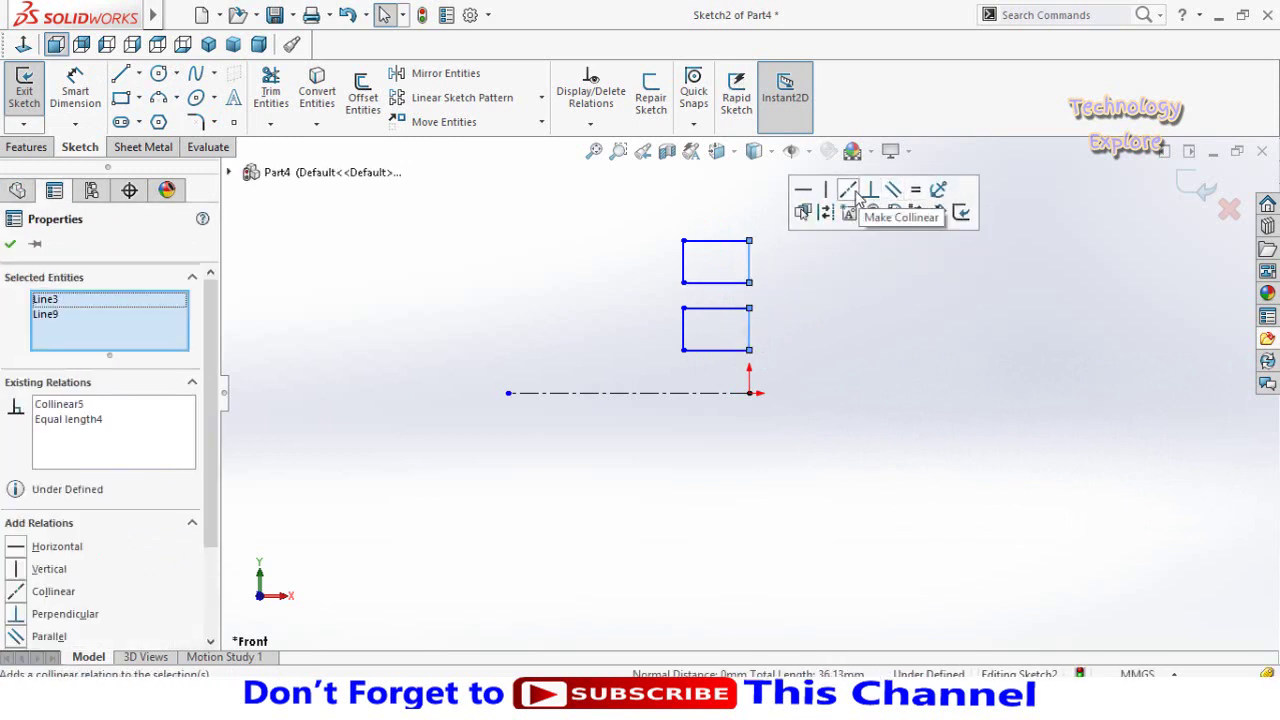
pyautogui.press('Escape')
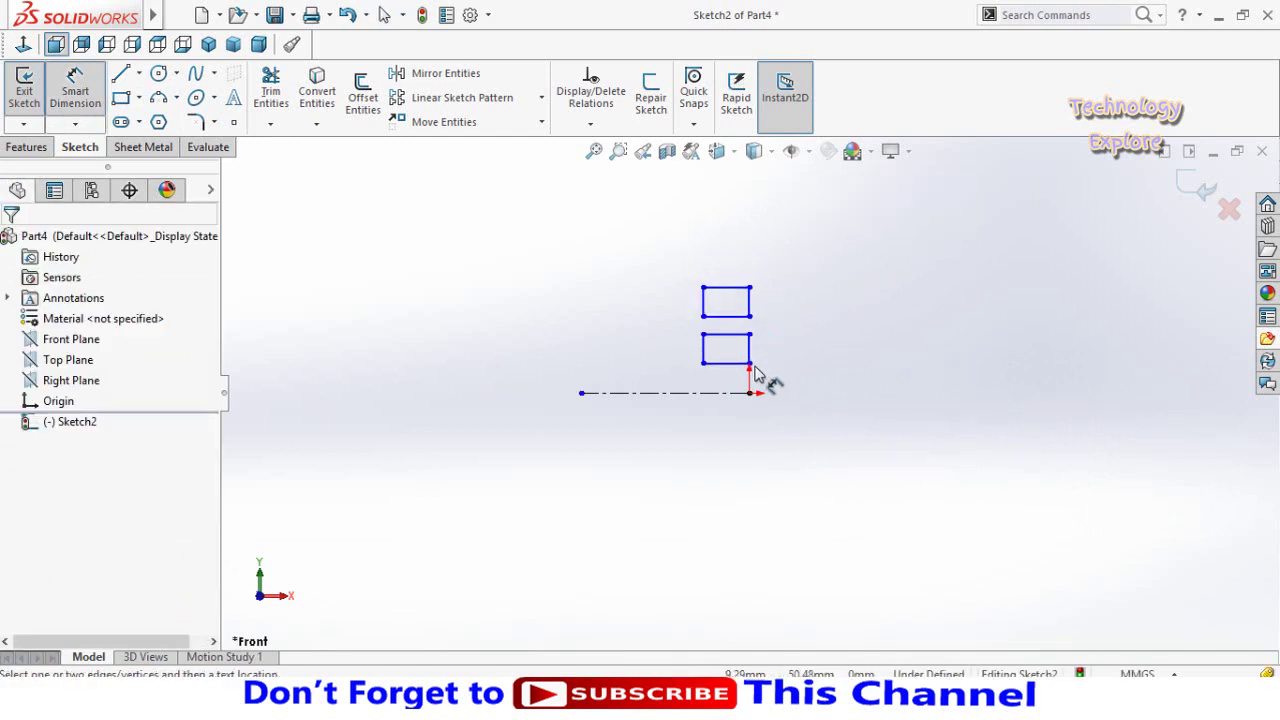
# Dimension the lower rectangle 50 across the centerline and 15 high.
pyautogui.click(729, 364)
pyautogui.click(763, 407)
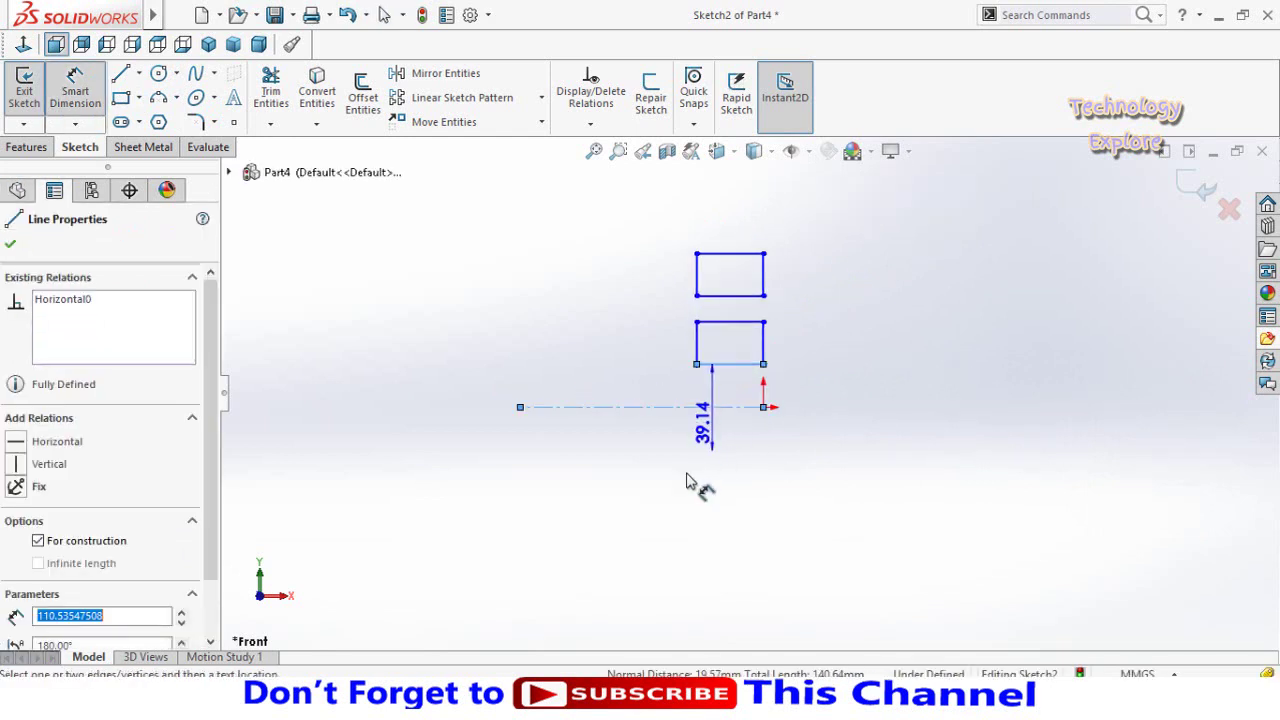
pyautogui.click(622, 493)
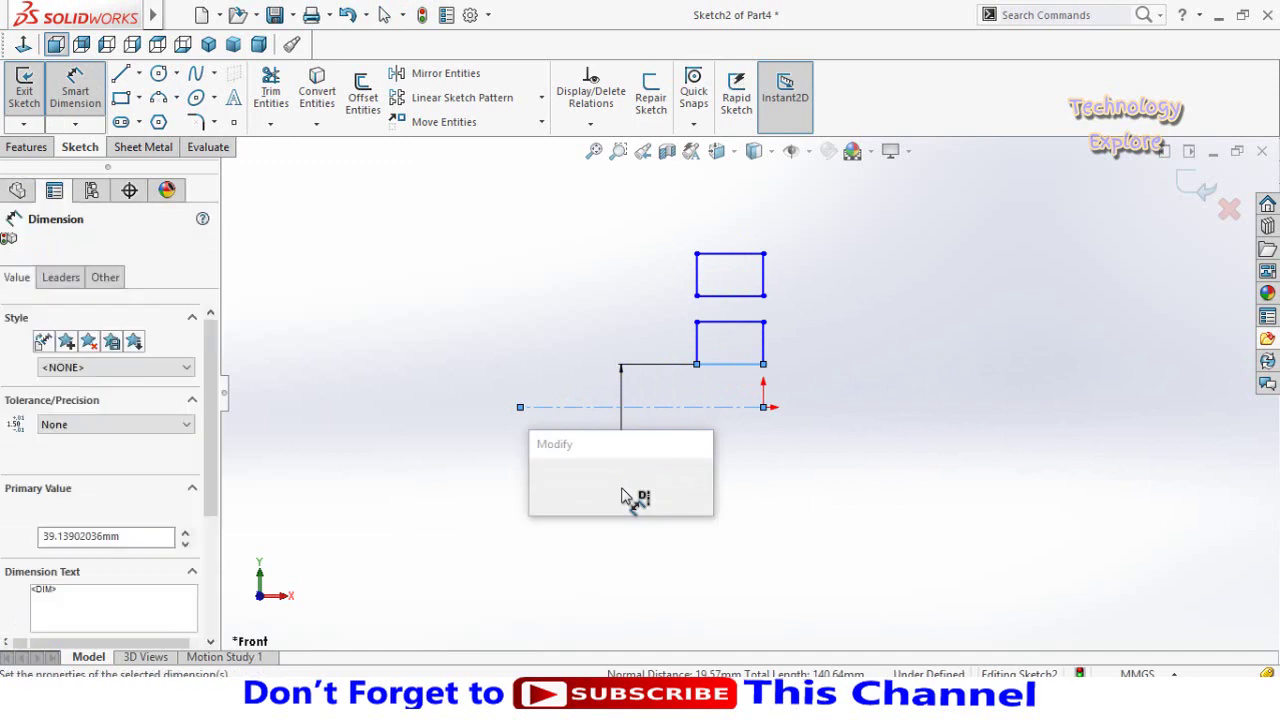
pyautogui.write('50')
pyautogui.press('Return')
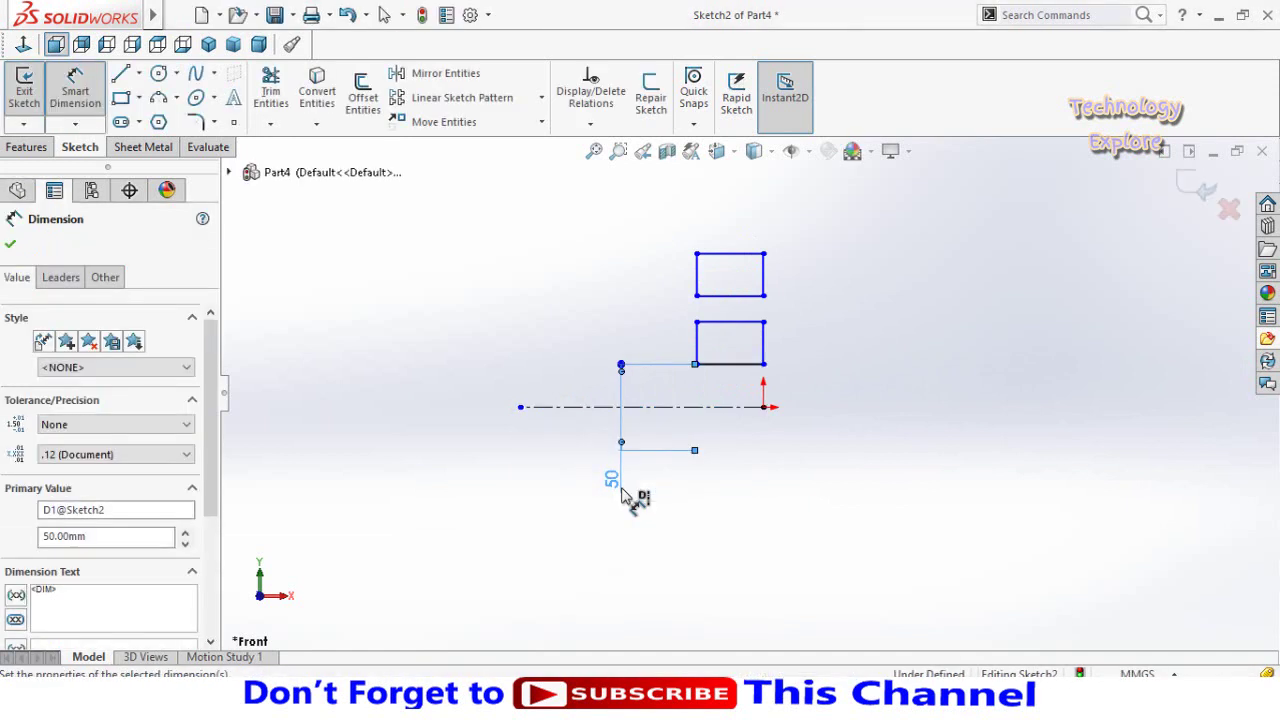
pyautogui.click(848, 270)
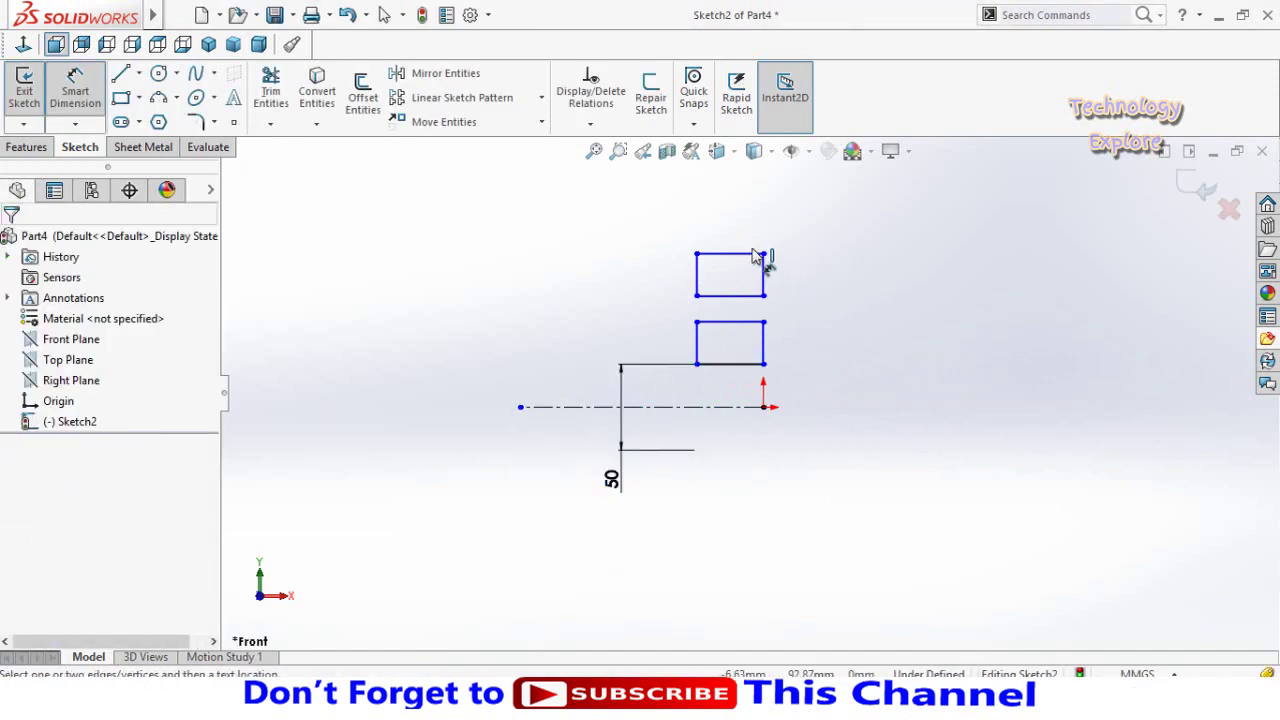
pyautogui.scroll(-2, 780, 368)
pyautogui.scroll(-1, 765, 375)
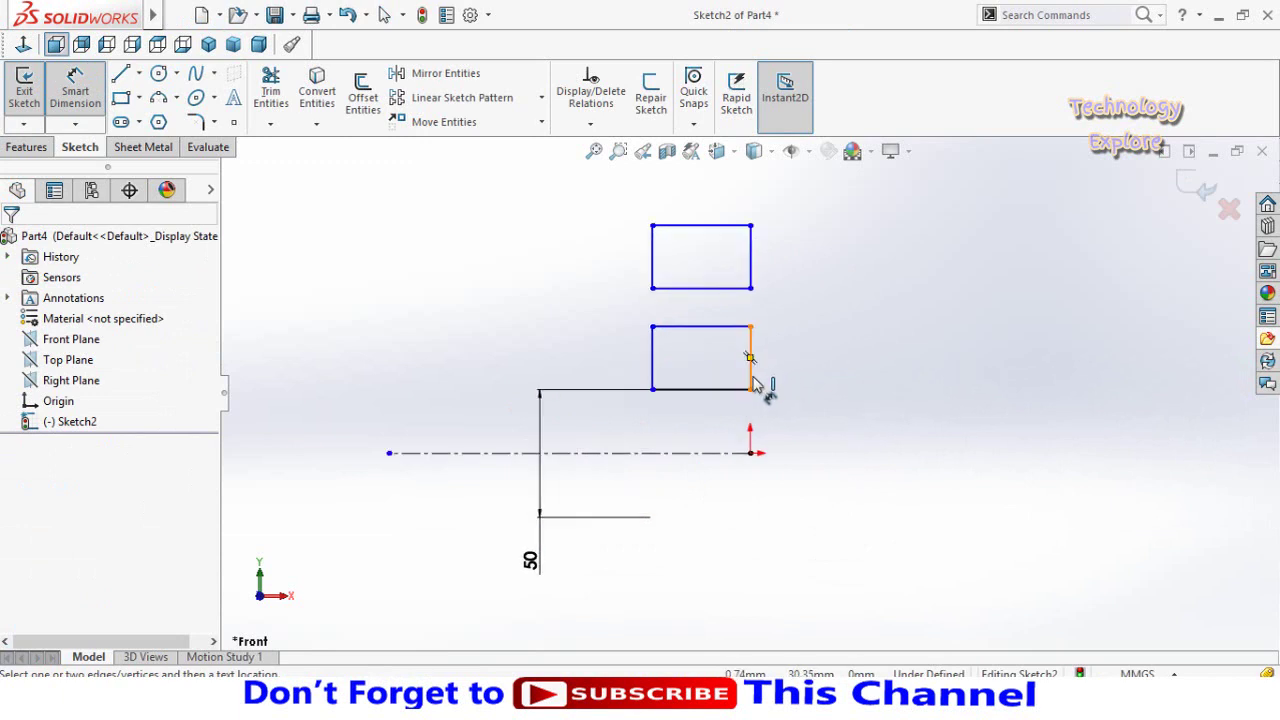
pyautogui.click(752, 380)
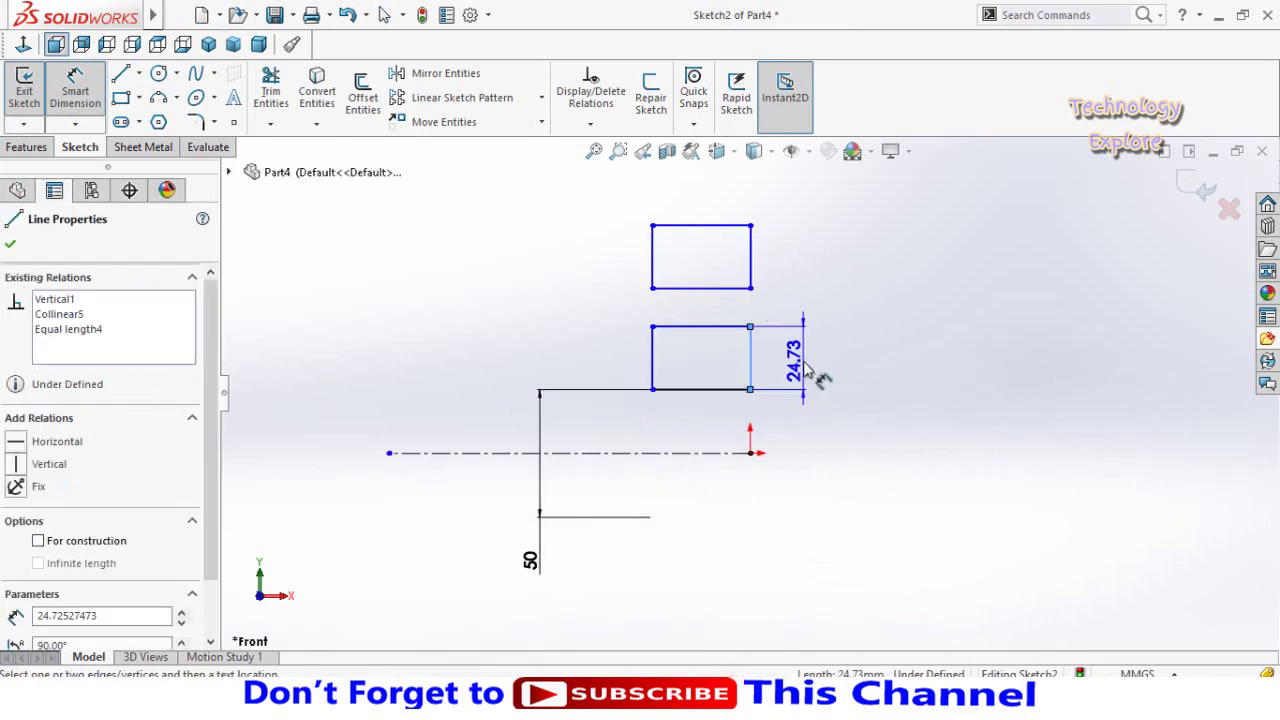
pyautogui.click(808, 370)
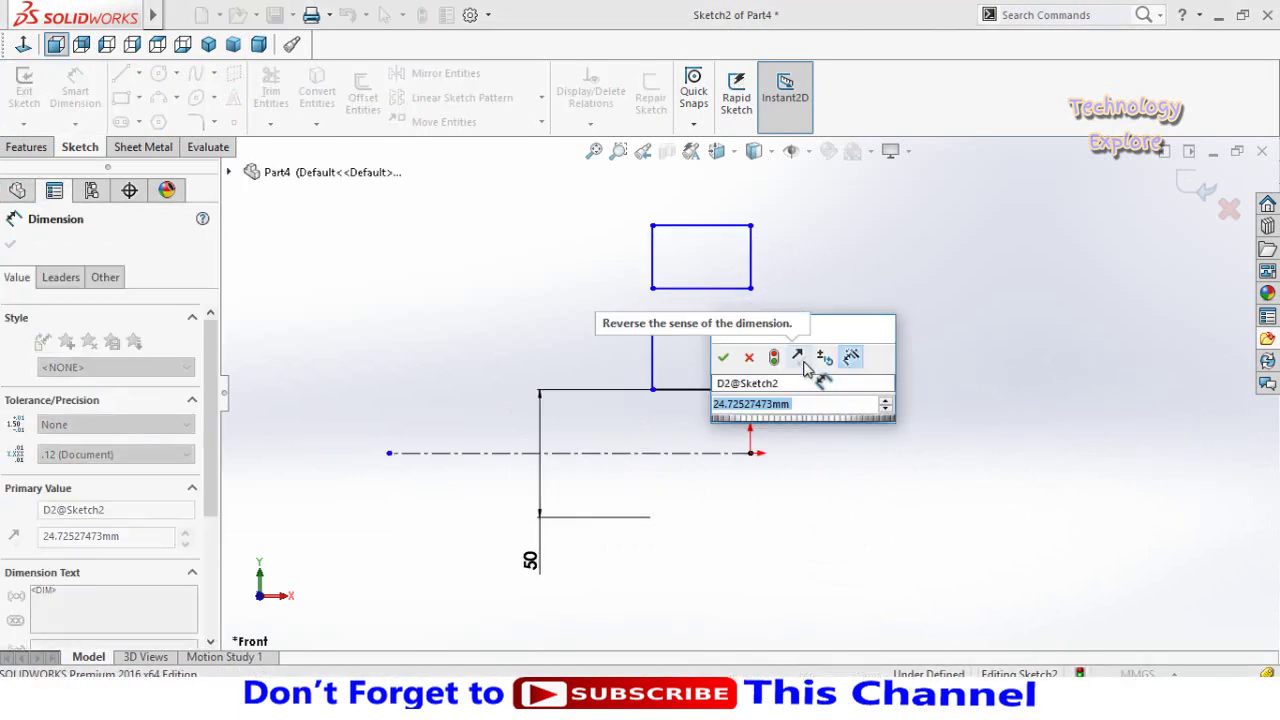
pyautogui.write('1')
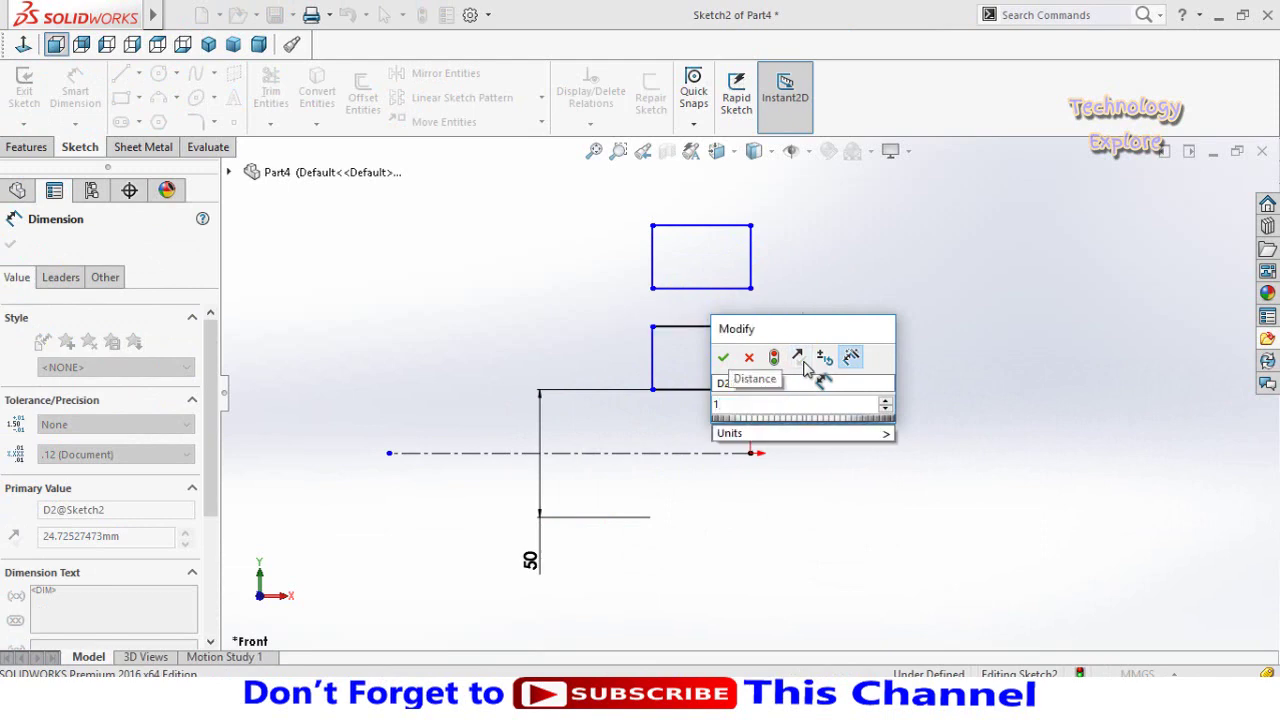
pyautogui.write('5')
pyautogui.press('Return')
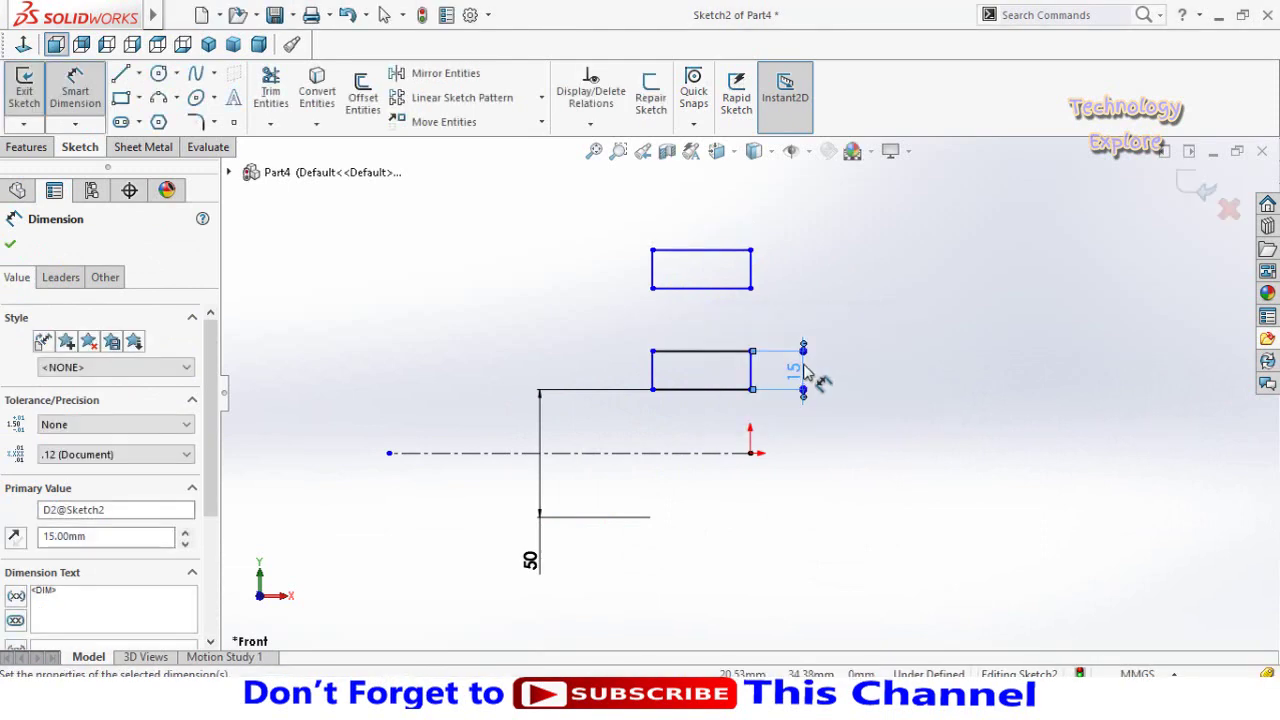
pyautogui.click(986, 423)
# Dimension the upper rectangle's top edge 120 across the centerline and its width 40.
pyautogui.click(700, 250)
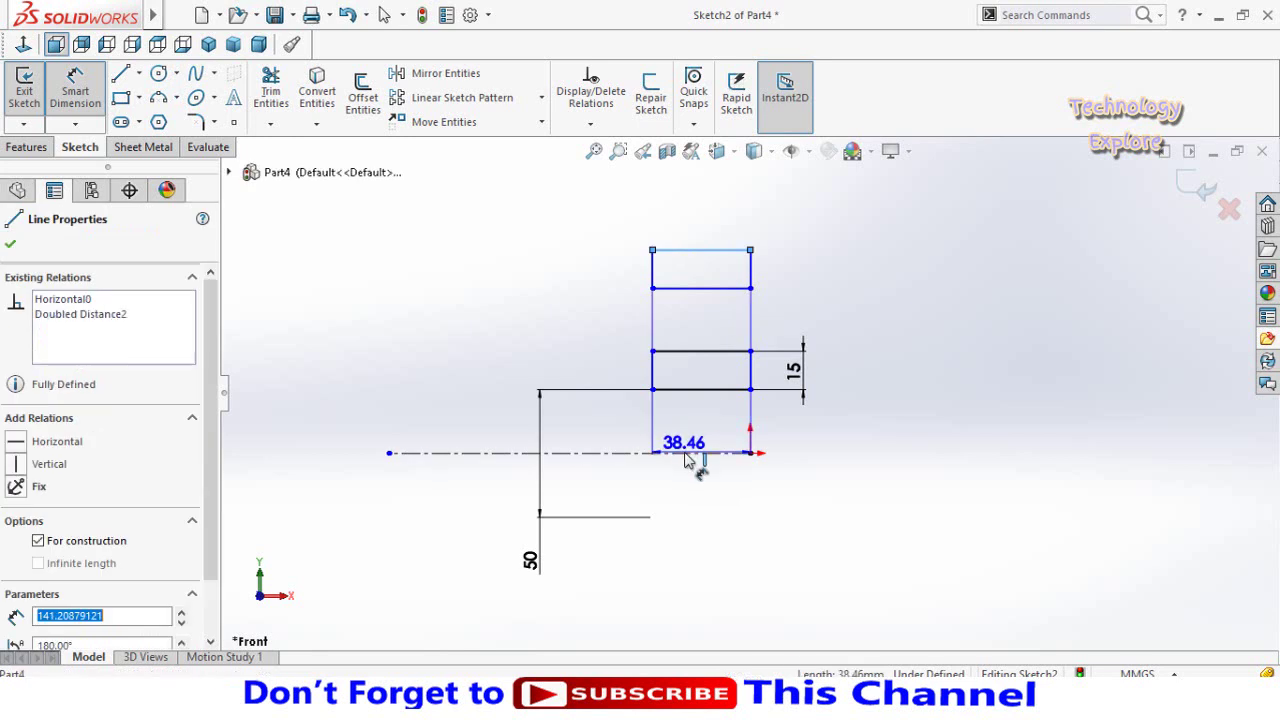
pyautogui.click(700, 453)
pyautogui.click(890, 500)
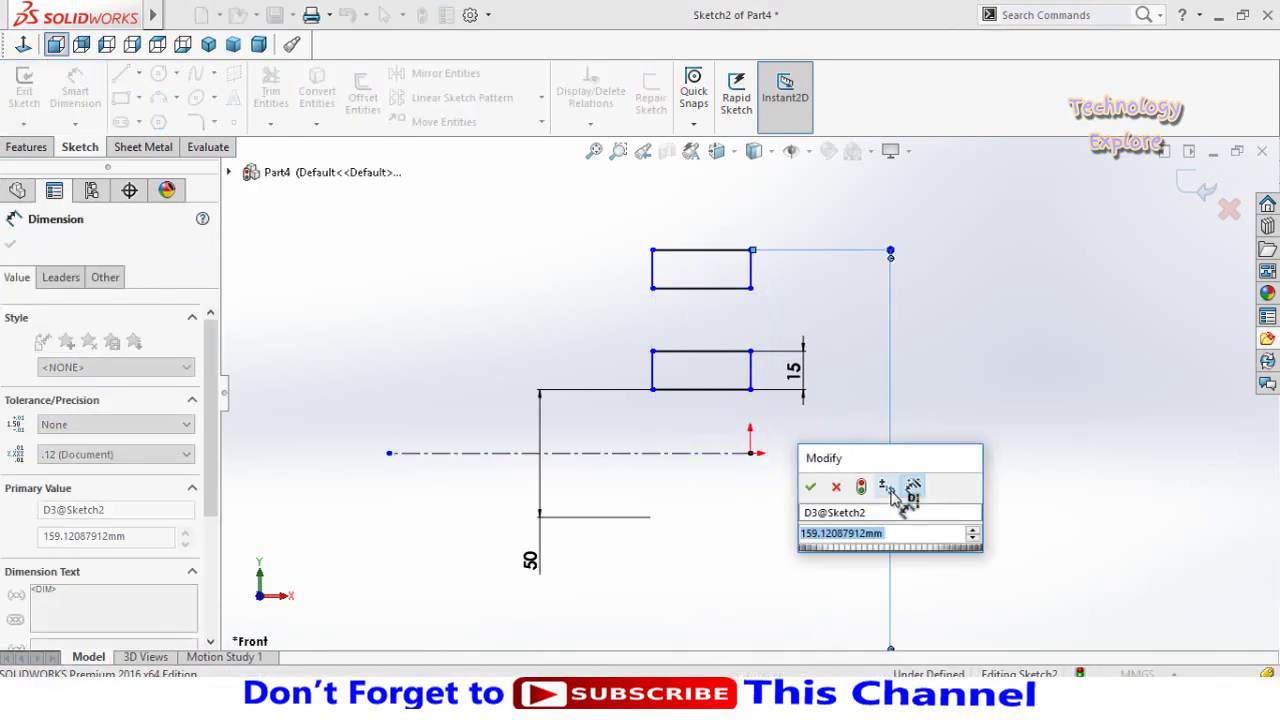
pyautogui.write('120')
pyautogui.press('Return')
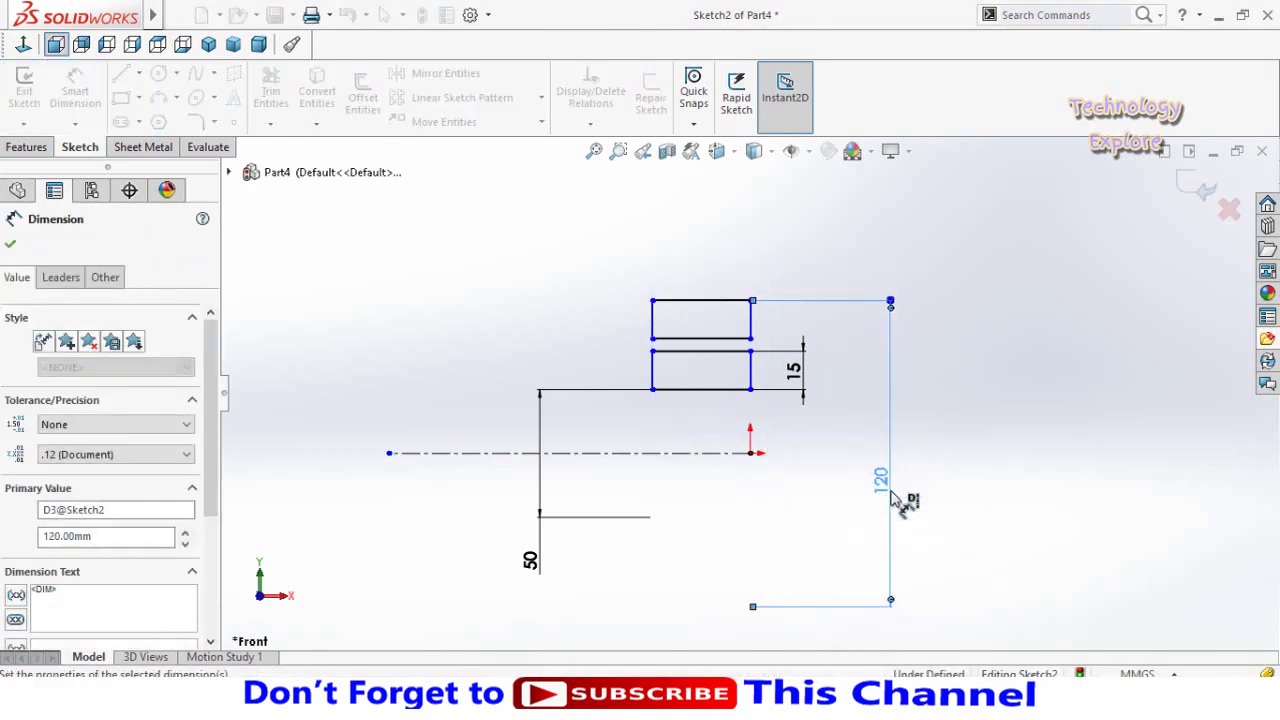
pyautogui.scroll(-1, 722, 375)
pyautogui.scroll(2, 731, 371)
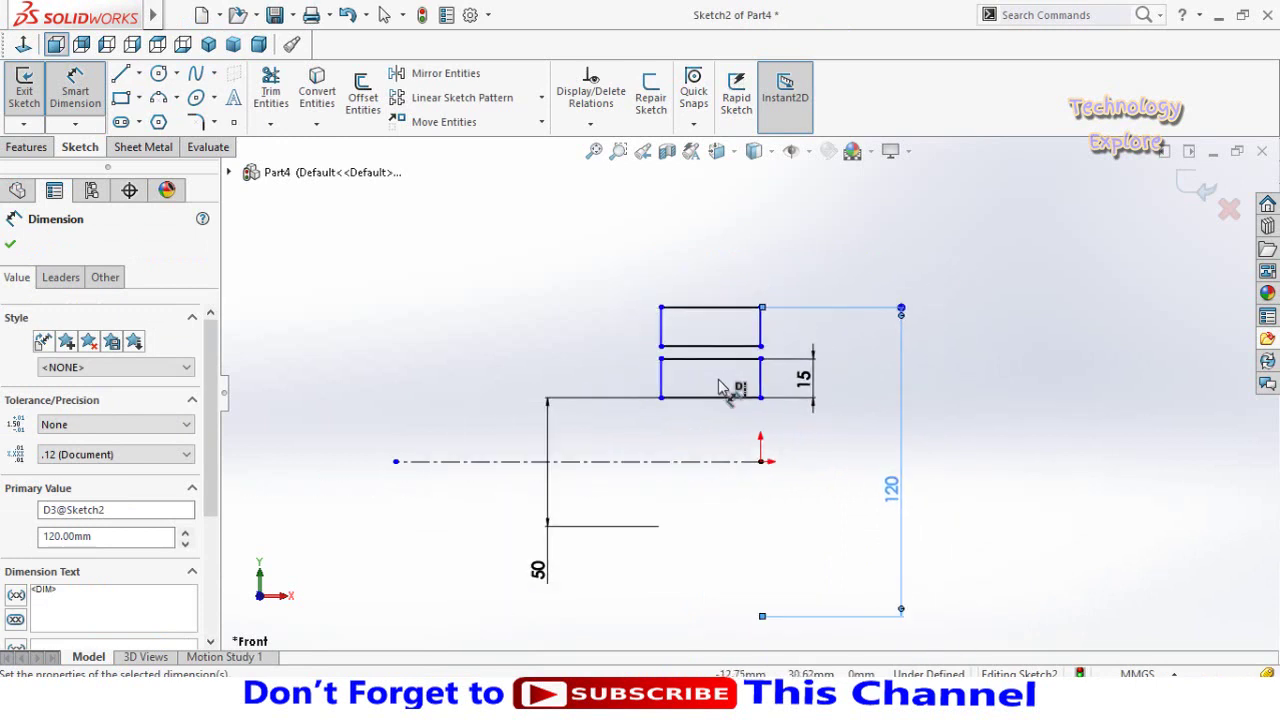
pyautogui.click(614, 301)
pyautogui.click(680, 315)
pyautogui.click(702, 252)
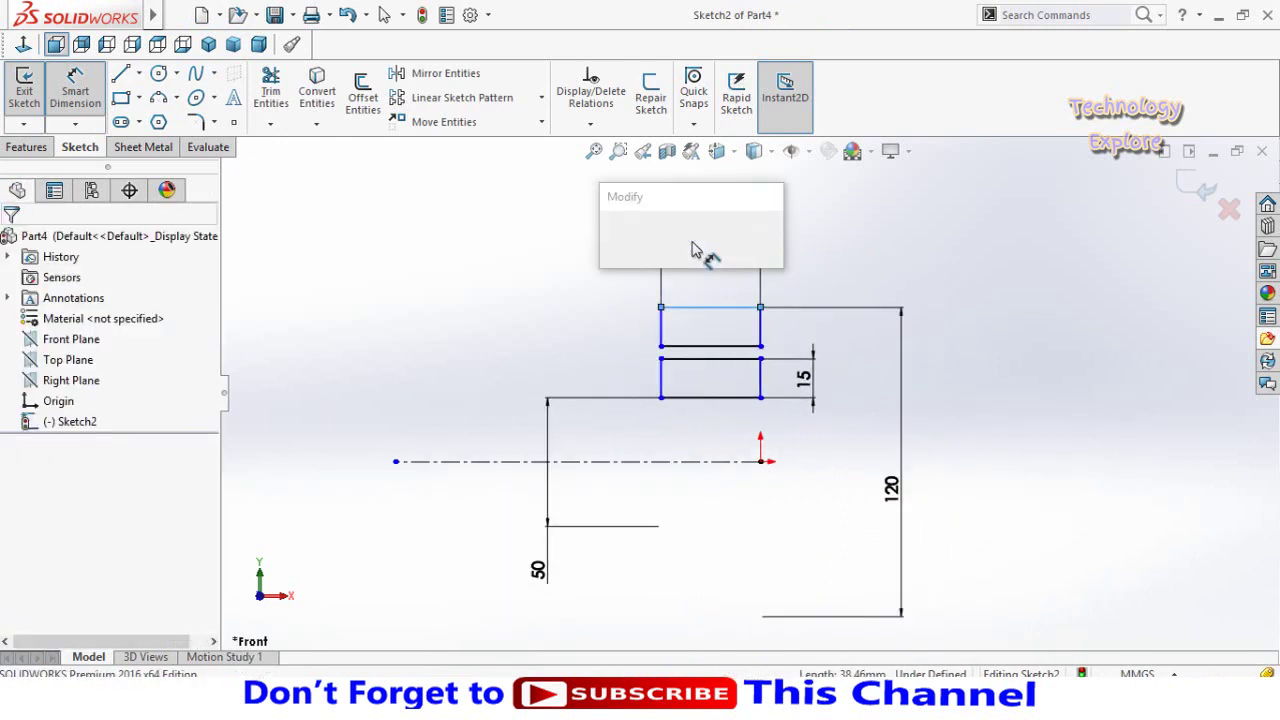
pyautogui.write('40')
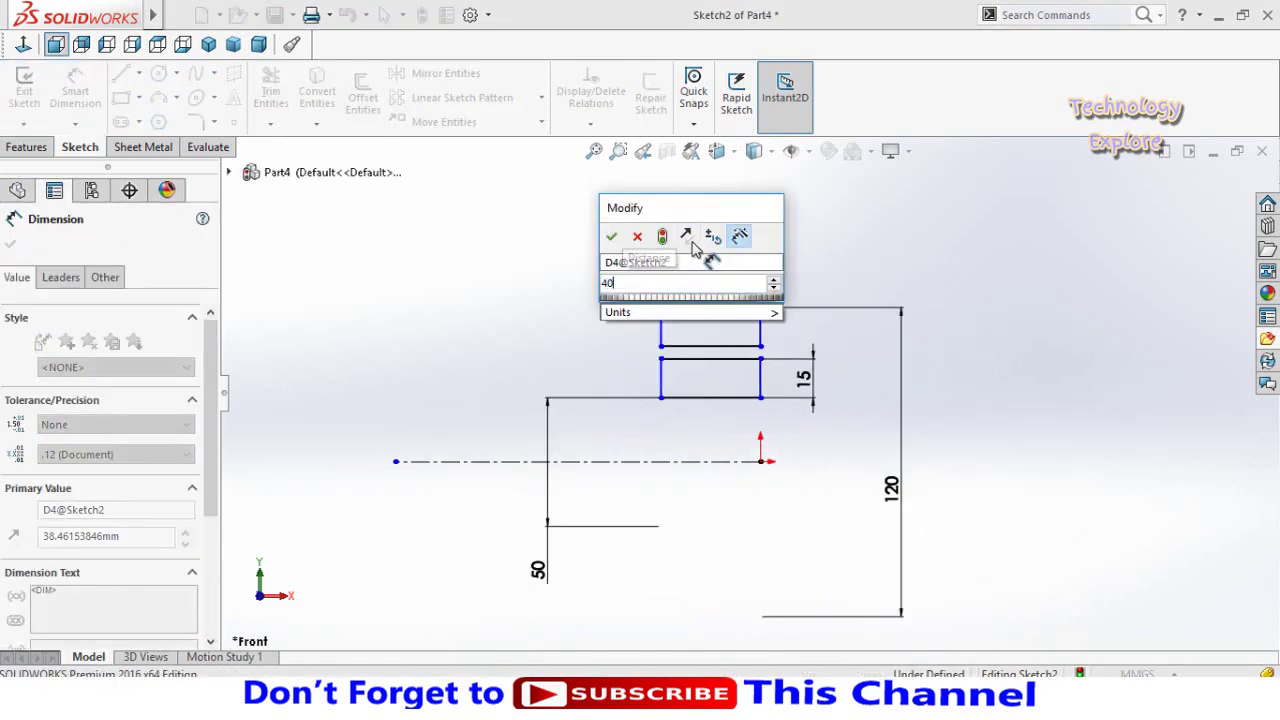
pyautogui.press('Return')
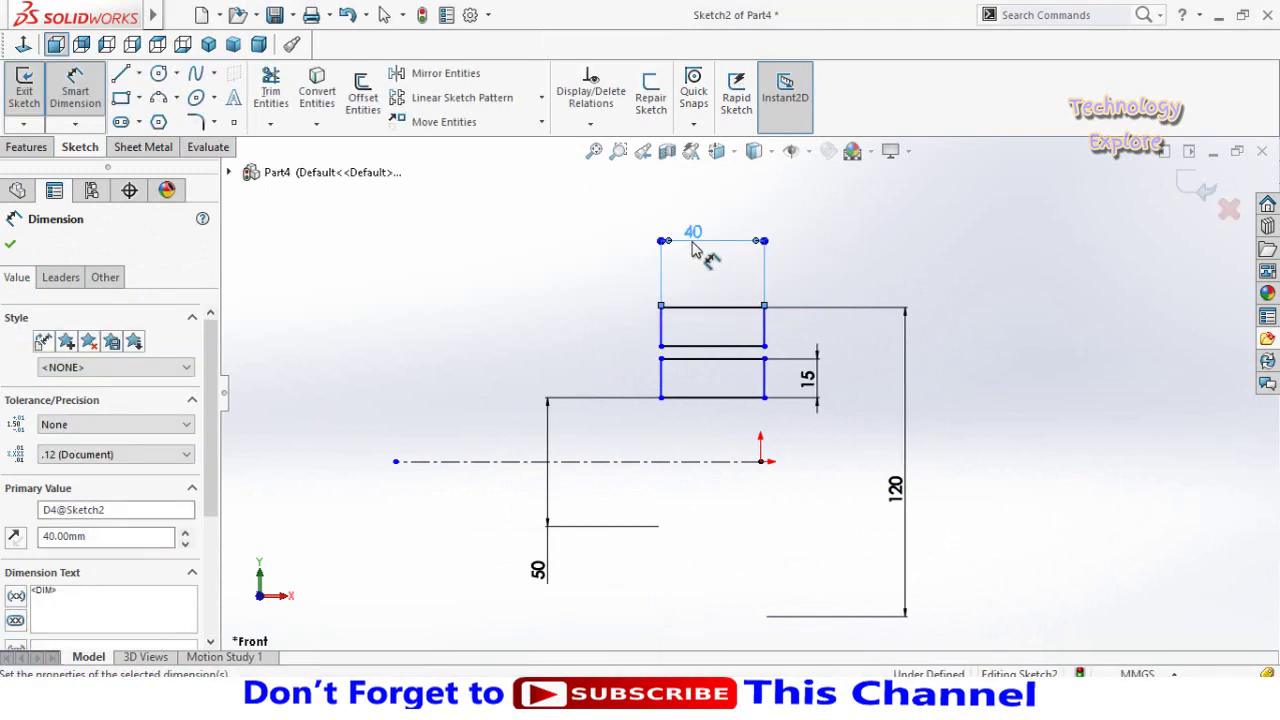
pyautogui.click(447, 271)
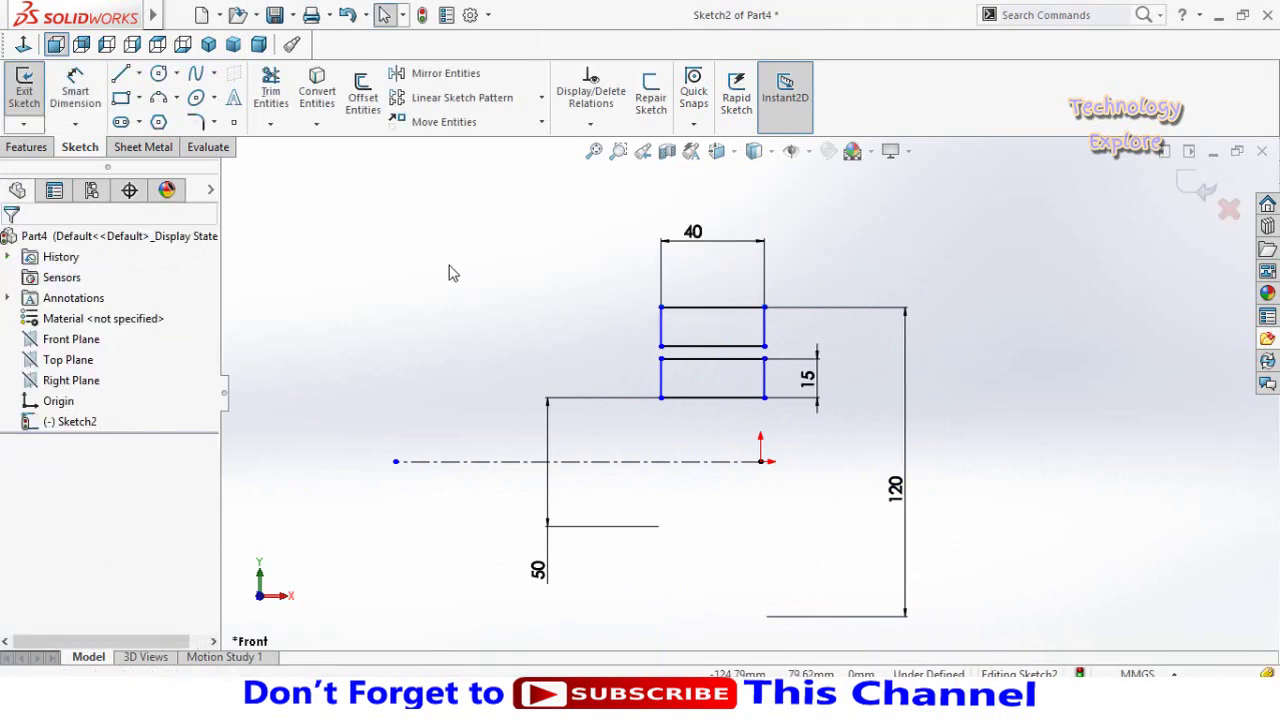
pyautogui.click(139, 73)
# Draw a short centerline across the gap between the two rectangles' facing edges.
pyautogui.click(160, 120)
pyautogui.scroll(-2, 714, 352)
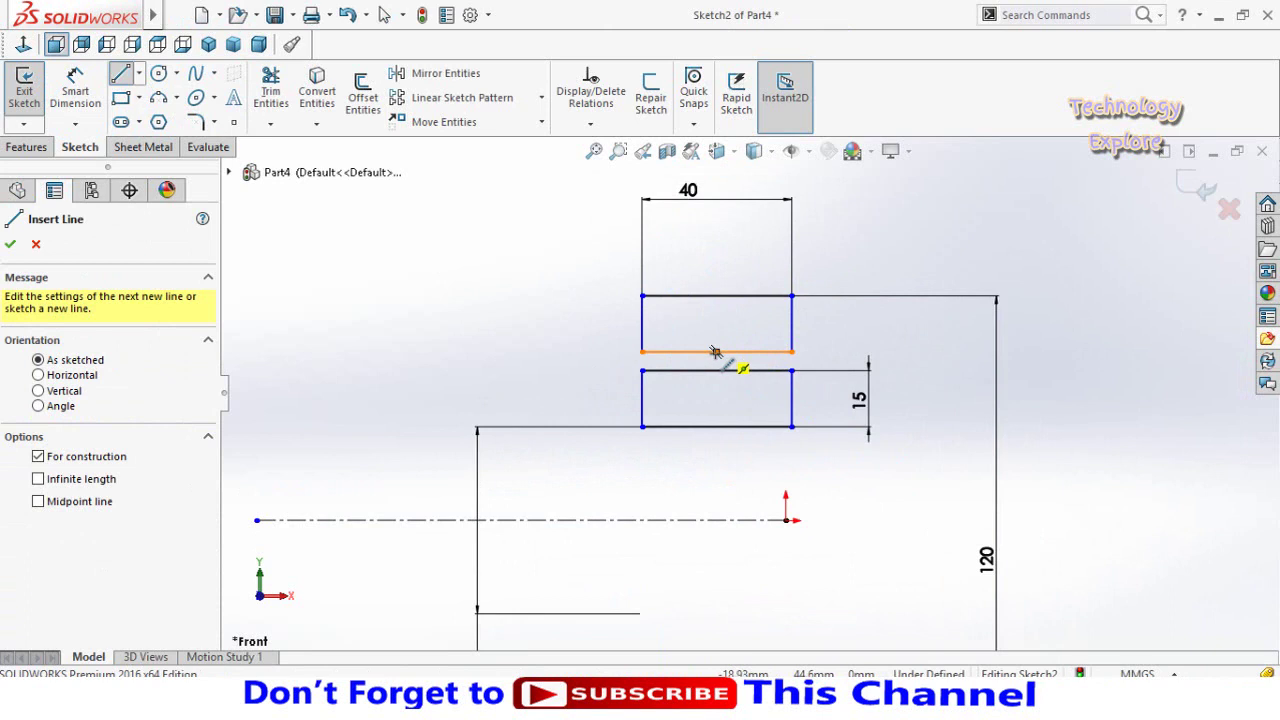
pyautogui.click(714, 352)
pyautogui.click(716, 370)
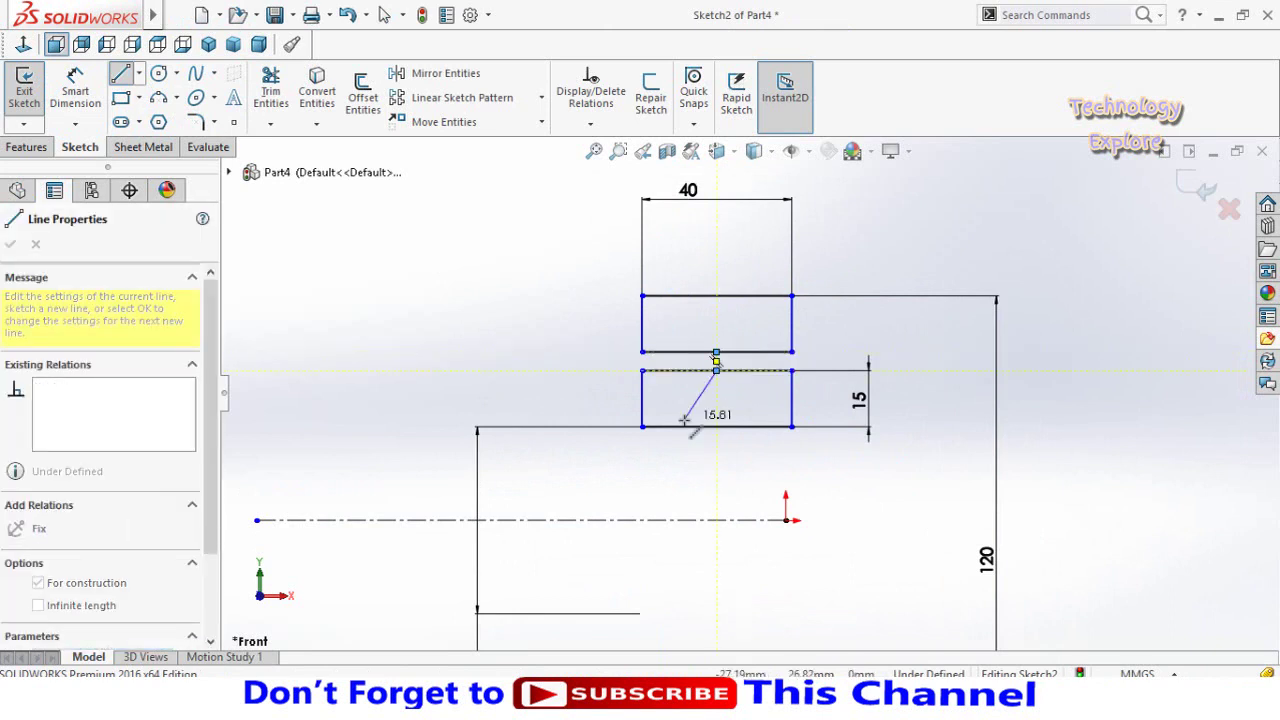
pyautogui.press('Escape')
pyautogui.press('z')
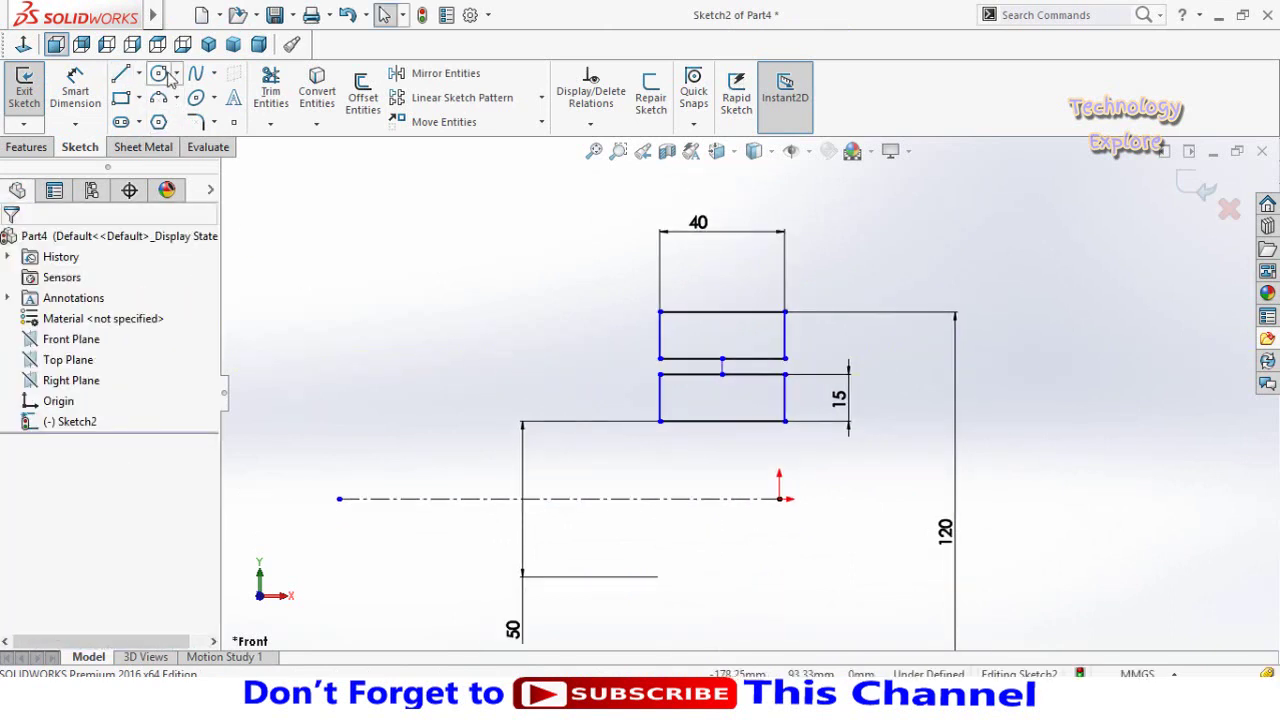
# Draw a circle centred on the centerline's midpoint and dimension its diameter to 30.
pyautogui.click(158, 74)
pyautogui.scroll(-1, 737, 374)
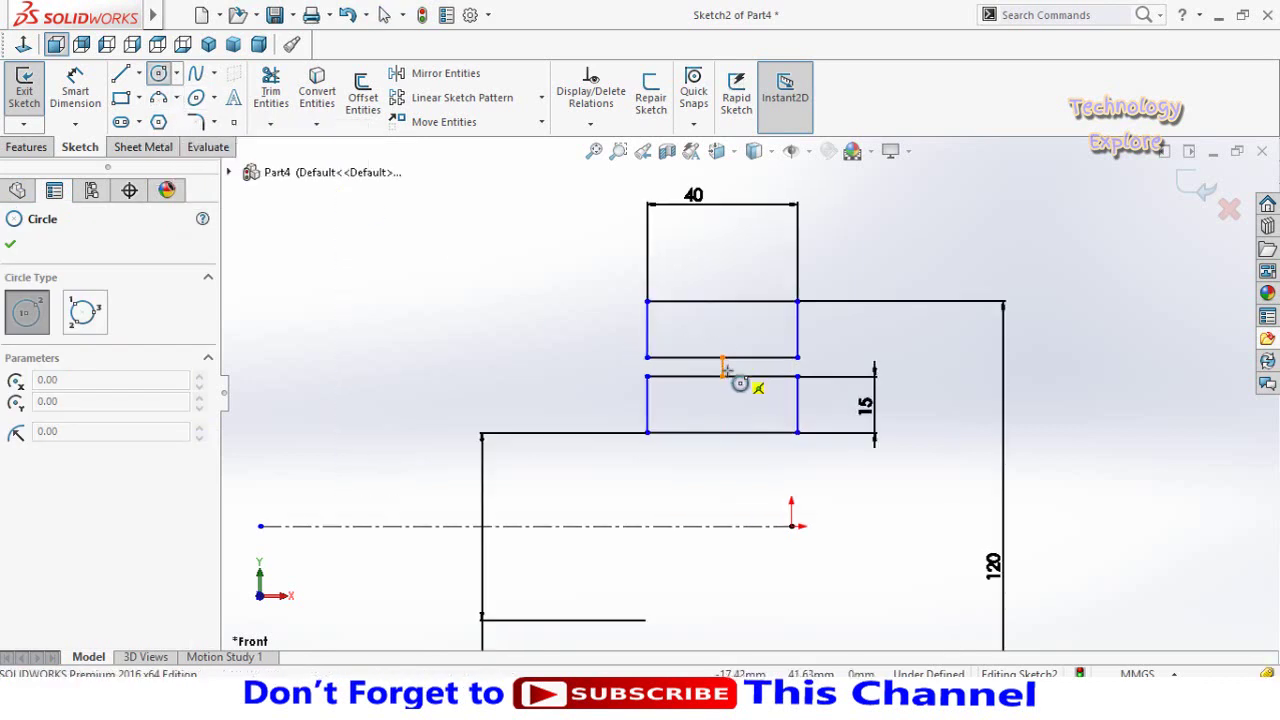
pyautogui.scroll(-3, 724, 372)
pyautogui.click(723, 371)
pyautogui.scroll(1, 767, 458)
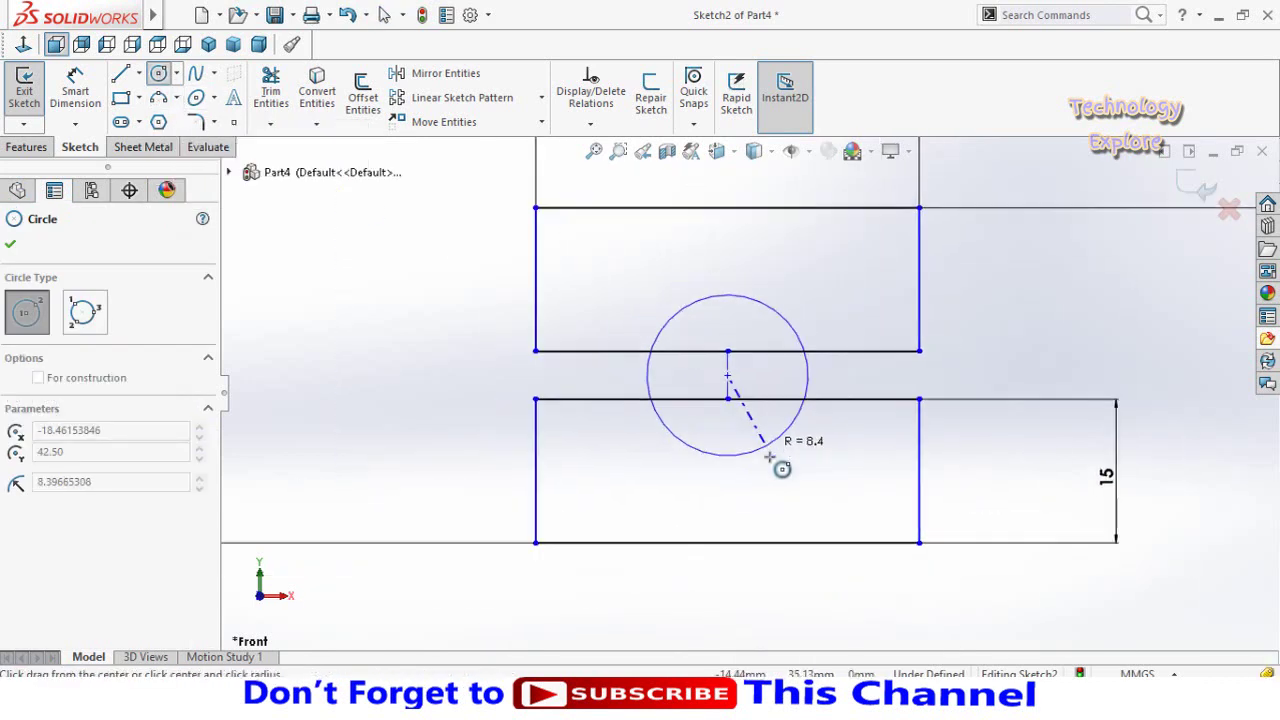
pyautogui.scroll(4, 743, 435)
pyautogui.click(771, 447)
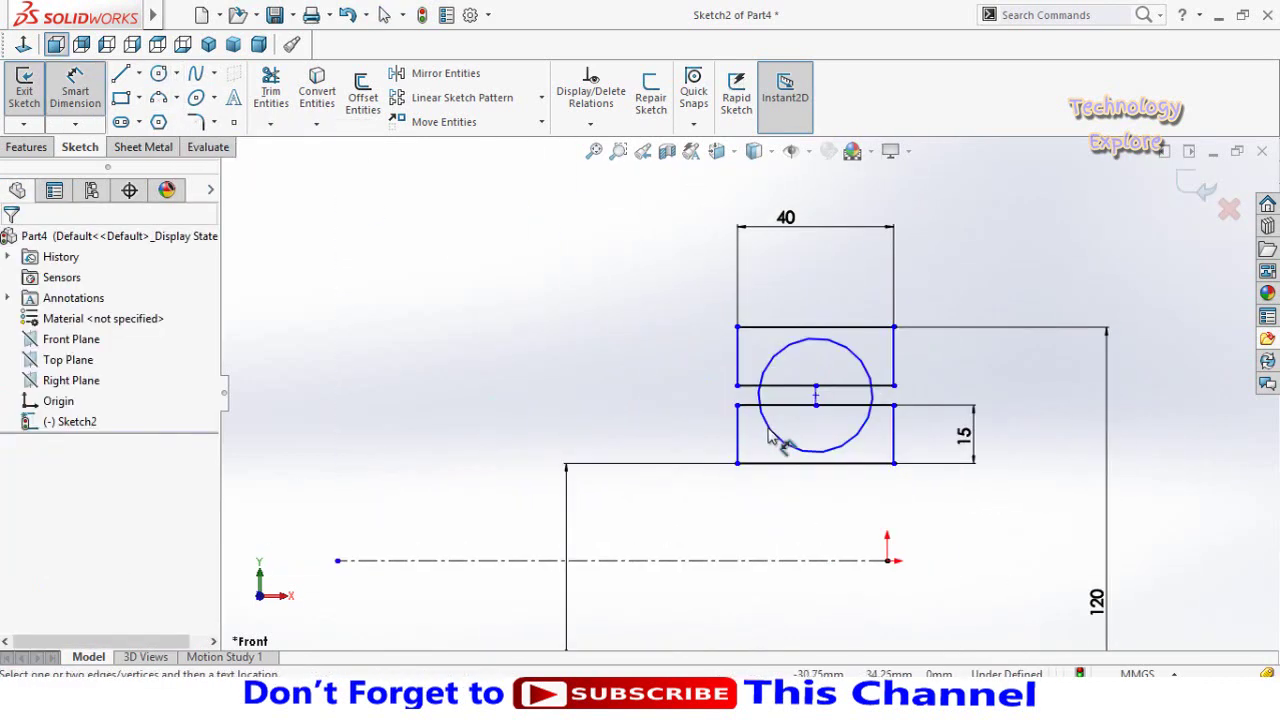
pyautogui.click(760, 395)
pyautogui.click(645, 336)
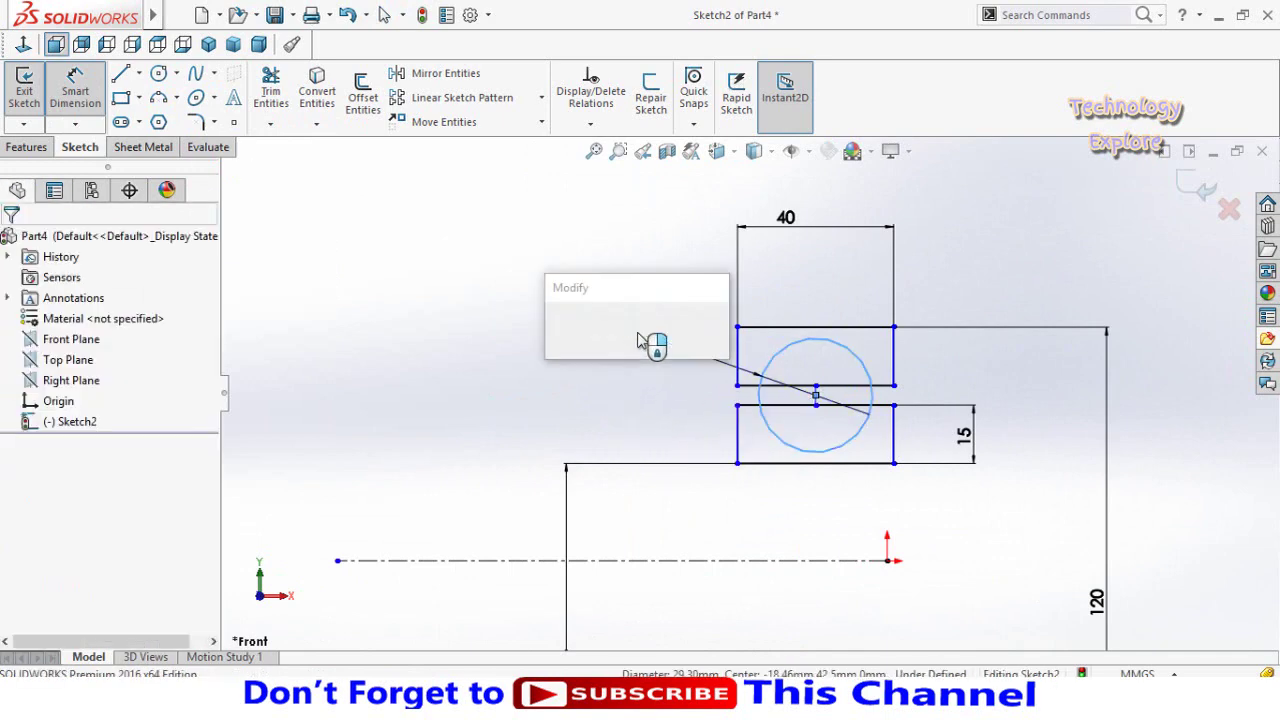
pyautogui.write('3')
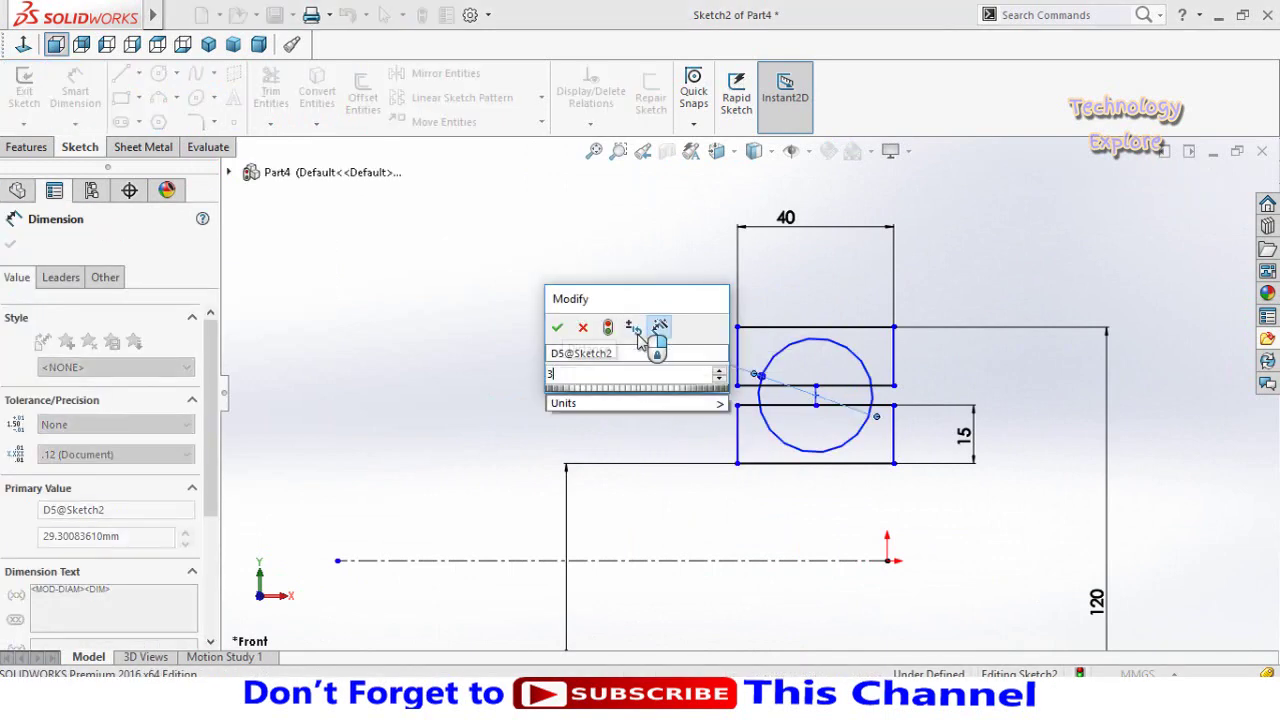
pyautogui.write('0')
pyautogui.press('Return')
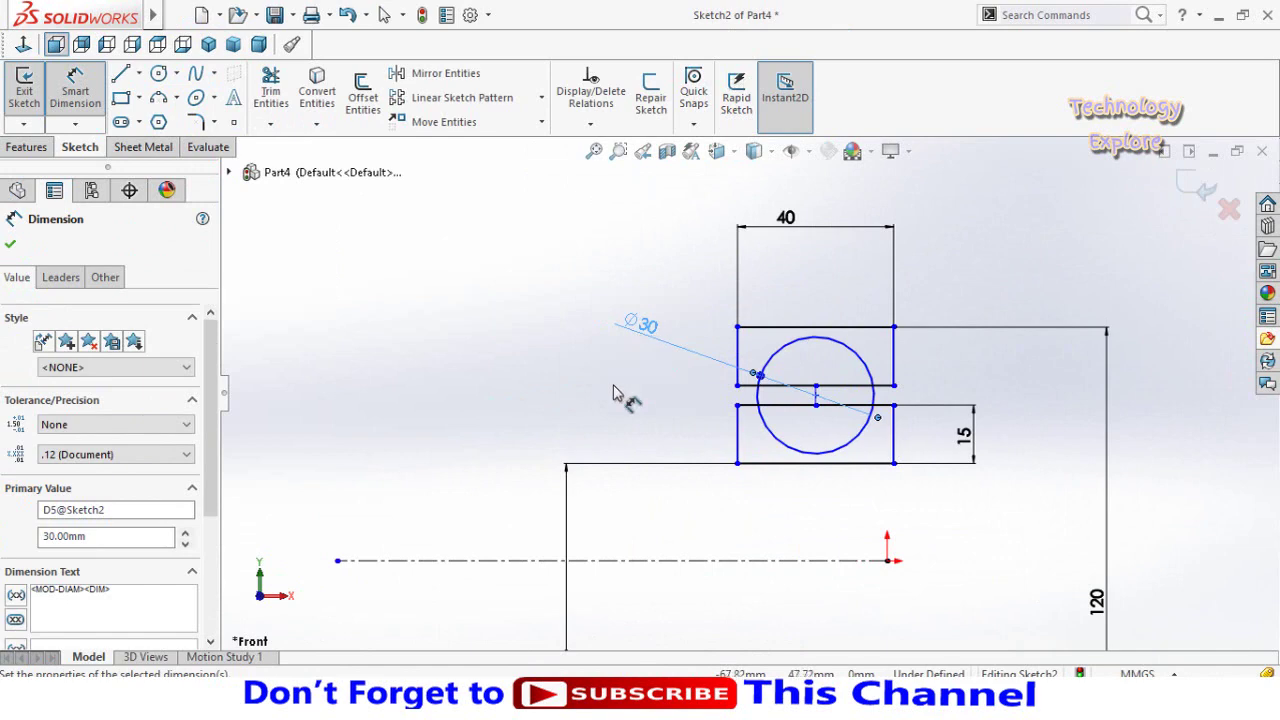
pyautogui.press('Escape')
pyautogui.press('Escape')
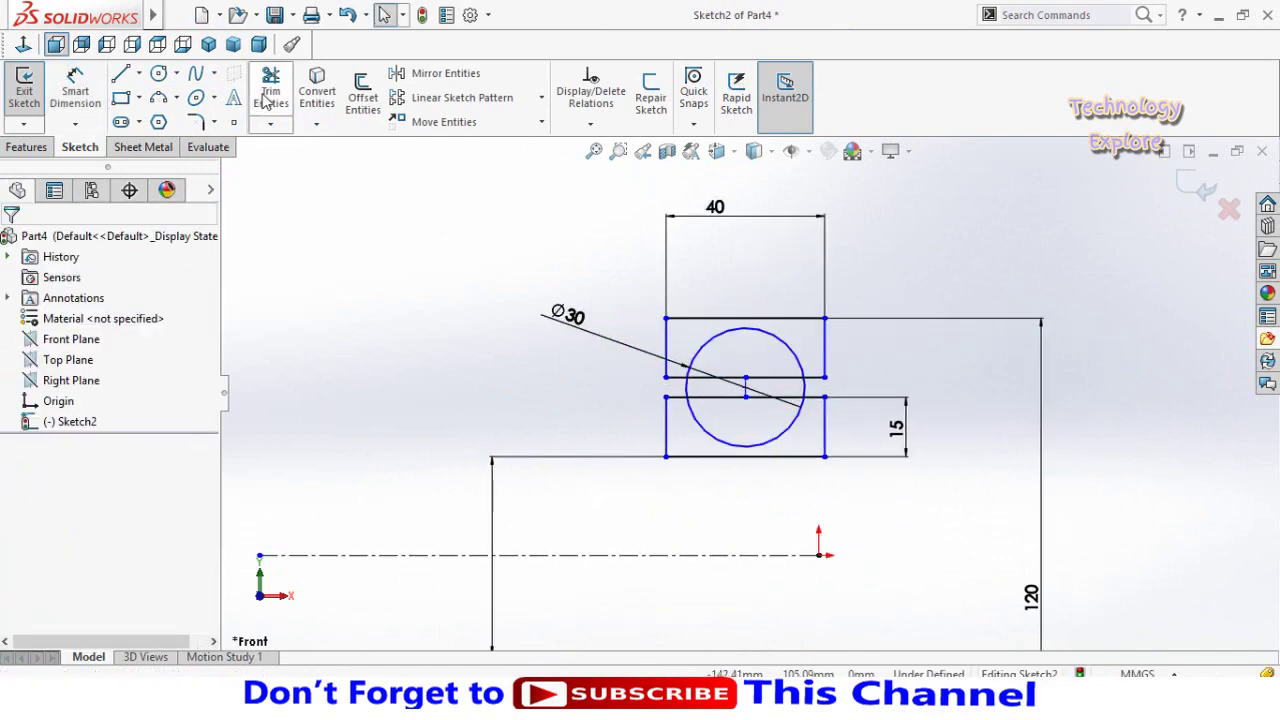
# Power-trim the Ø30 circle's arcs crossing the ring gap so both ring profiles wrap the ball.
pyautogui.click(270, 95)
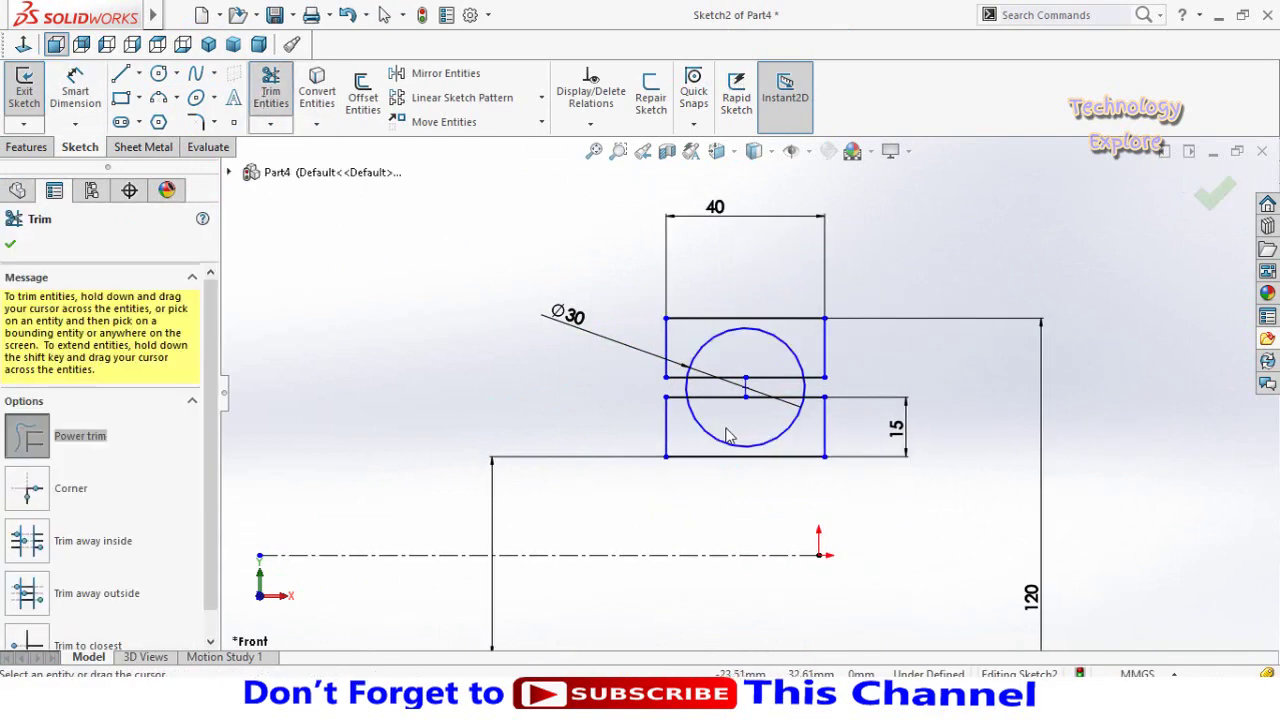
pyautogui.scroll(-2, 728, 436)
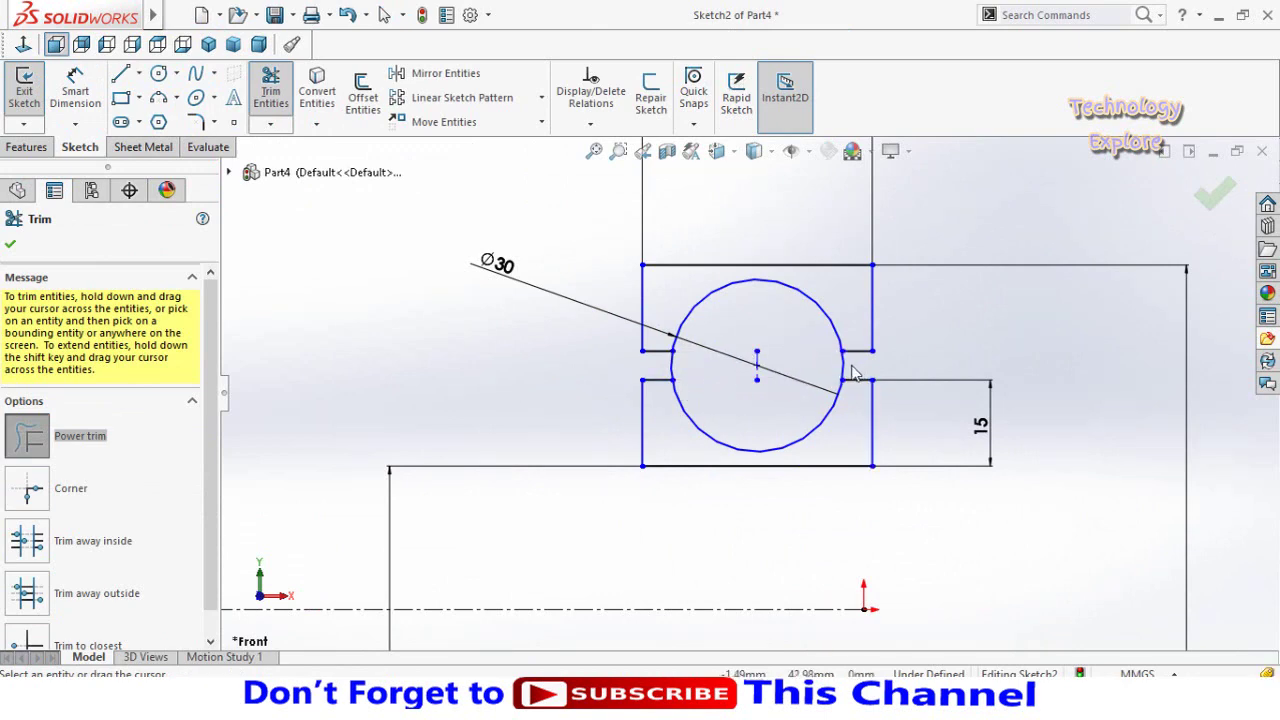
pyautogui.moveTo(852, 366); pyautogui.dragTo(838, 378)
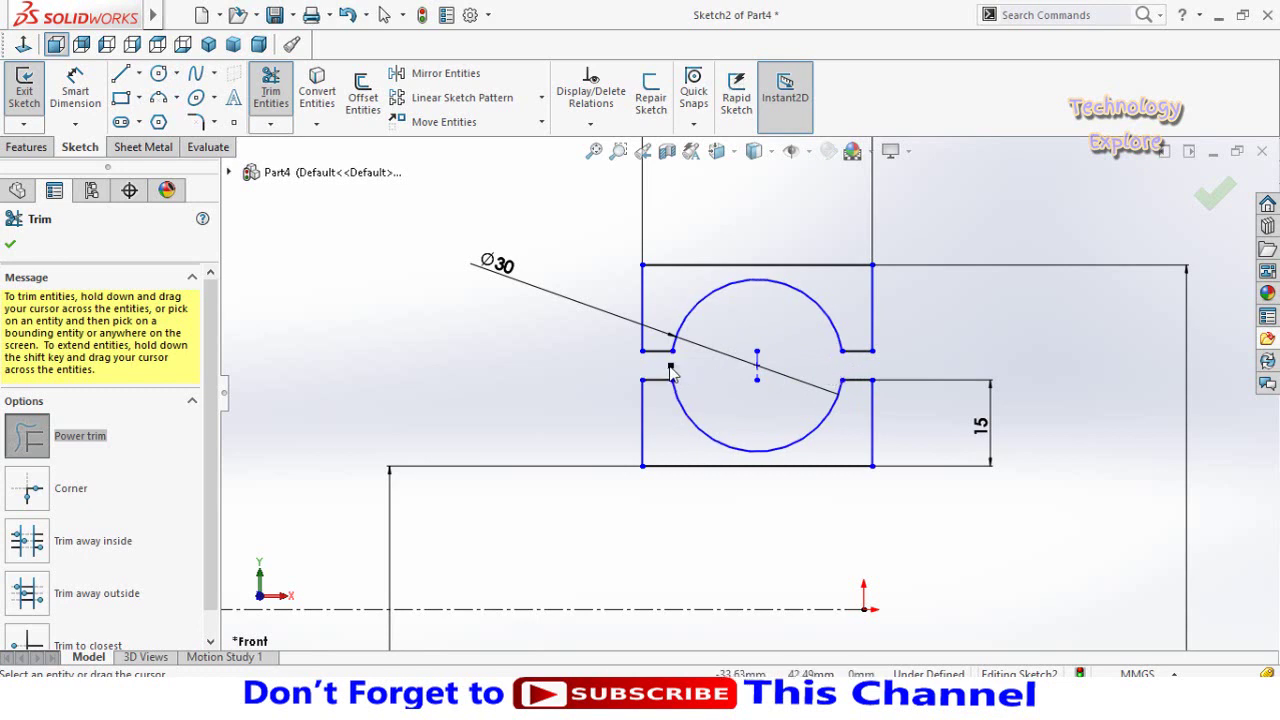
pyautogui.scroll(1, 630, 392)
pyautogui.scroll(1, 630, 392)
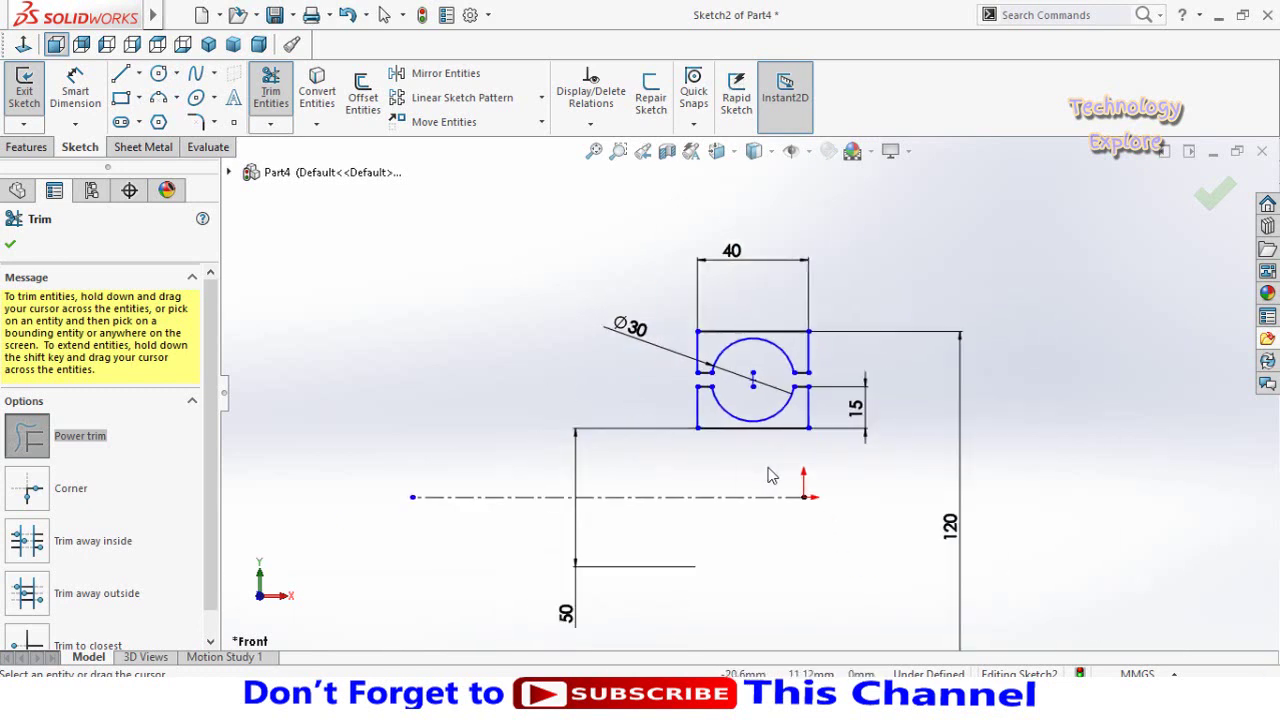
pyautogui.scroll(1, 772, 460)
pyautogui.scroll(1, 780, 455)
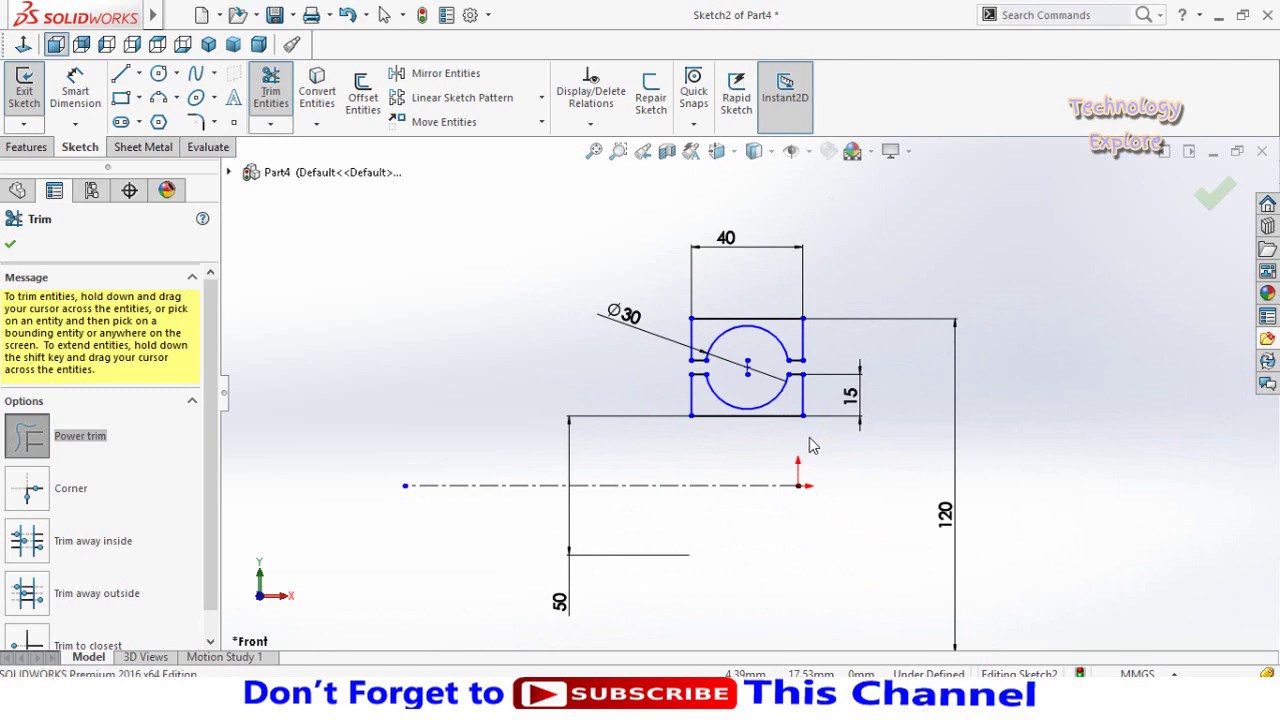
pyautogui.press('Escape')
pyautogui.scroll(-1, 766, 408)
pyautogui.scroll(2, 766, 410)
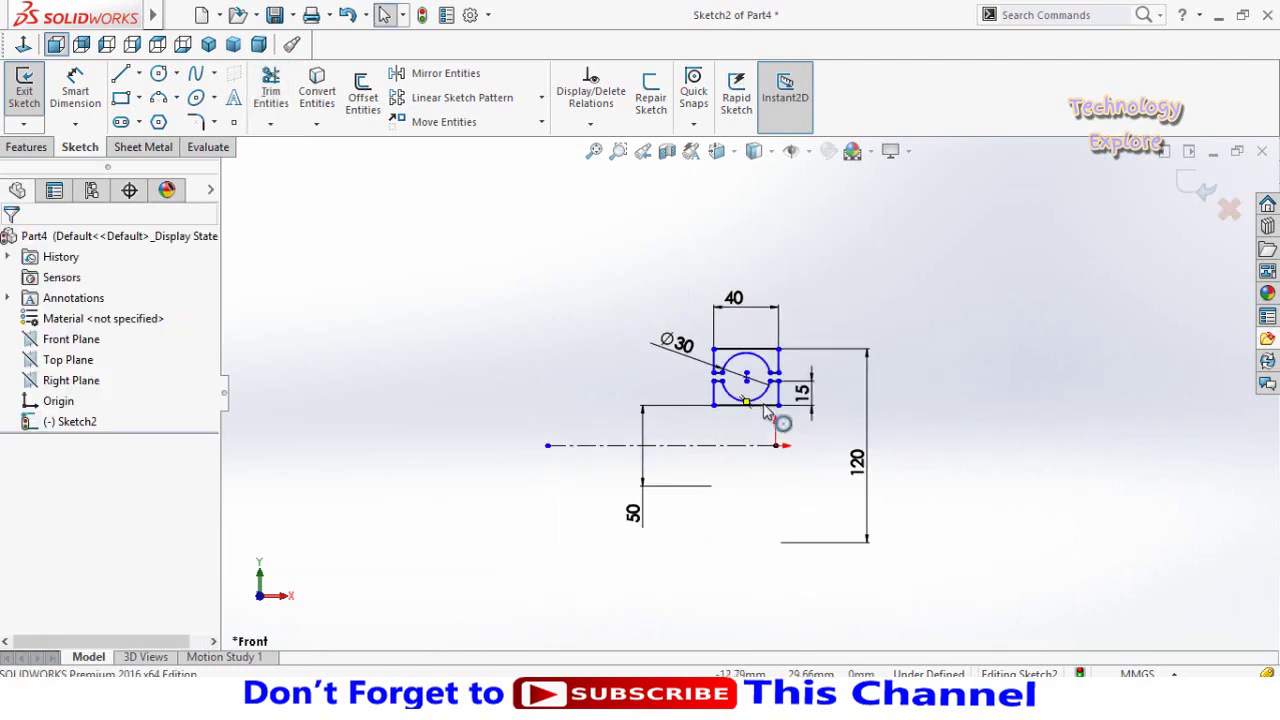
pyautogui.scroll(-1, 822, 442)
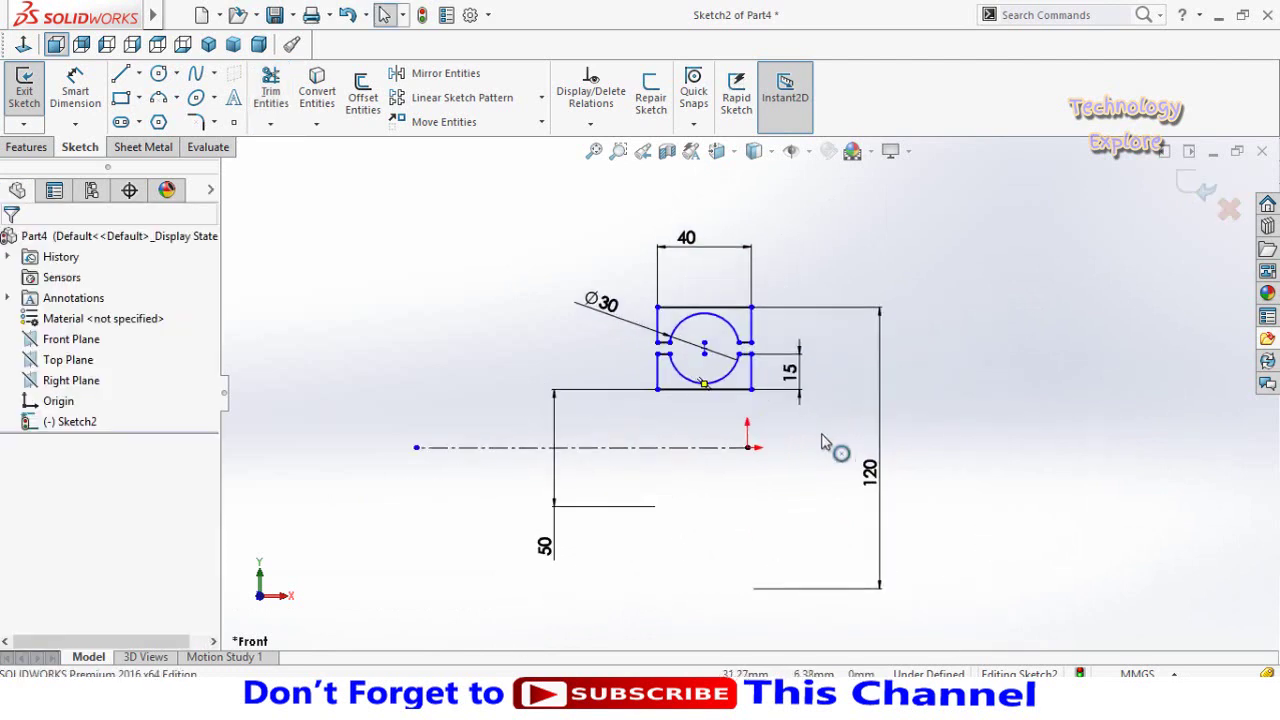
# Revolve Sketch2 360° about the centerline to create the two solid rings.
pyautogui.click(28, 148)
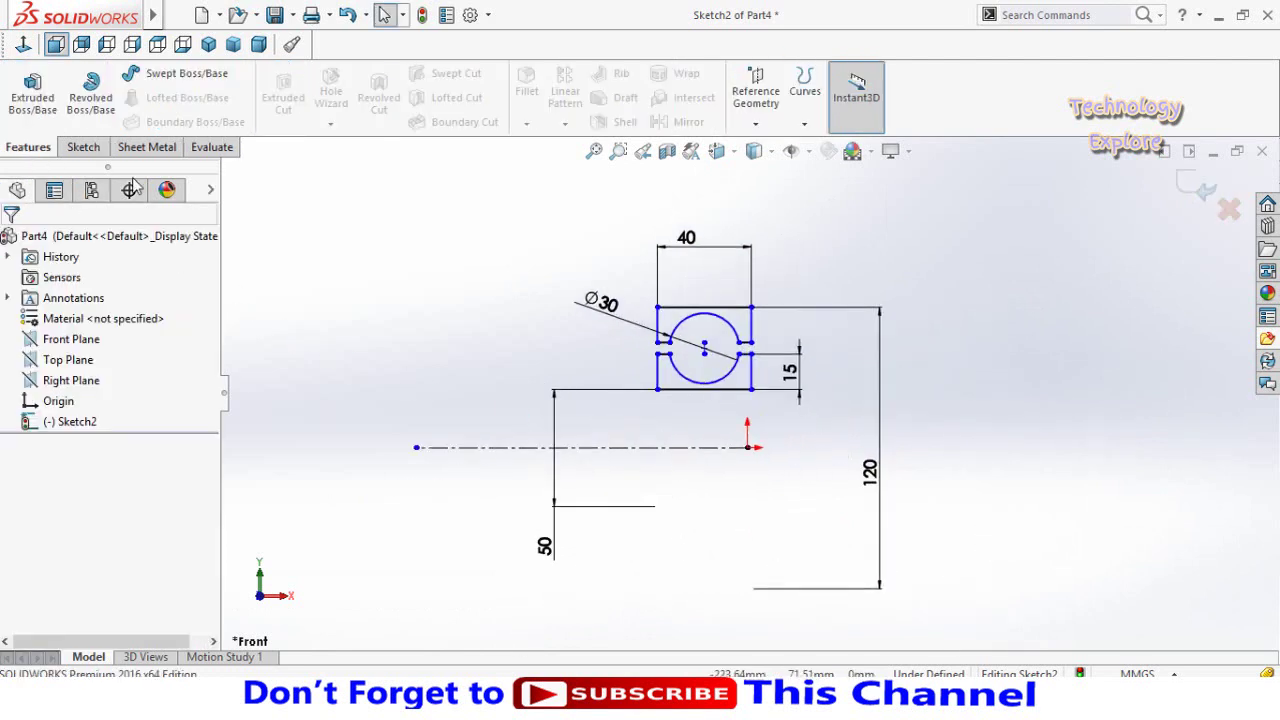
pyautogui.click(91, 95)
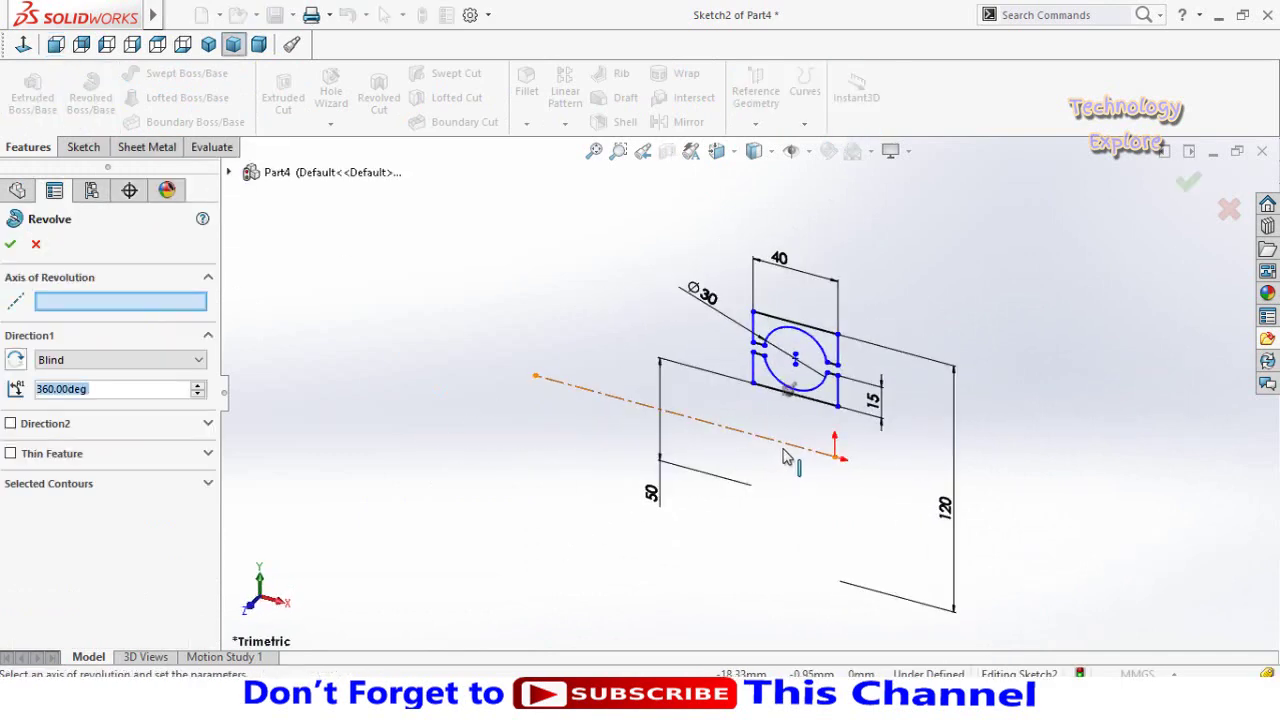
pyautogui.click(797, 446)
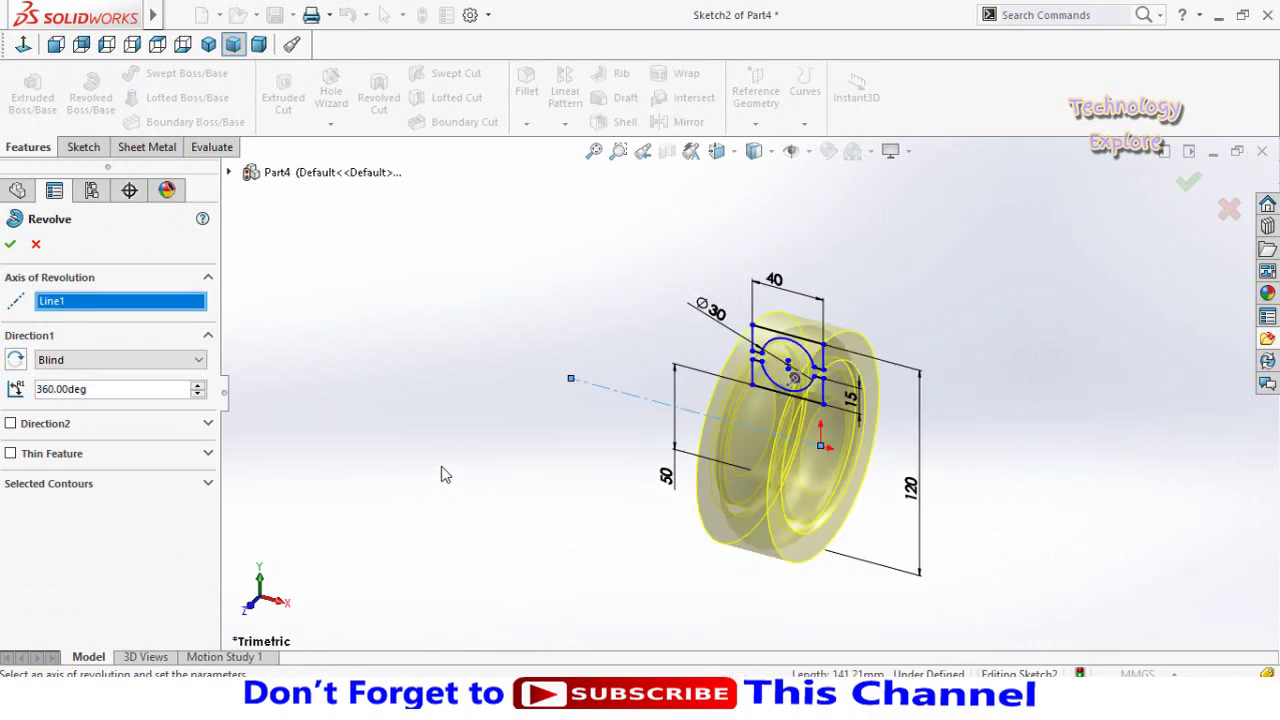
pyautogui.click(10, 245)
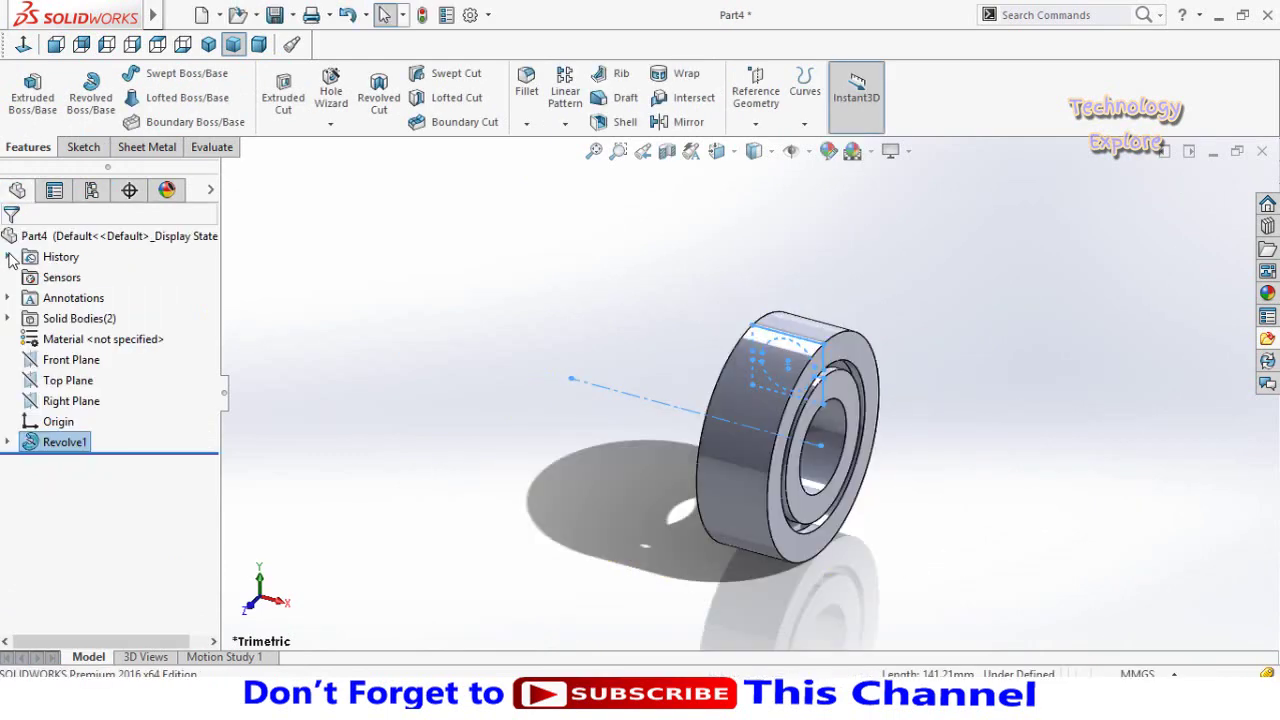
# Start a sketch on the Front Plane and switch the display to Hidden Lines Visible.
pyautogui.click(62, 364)
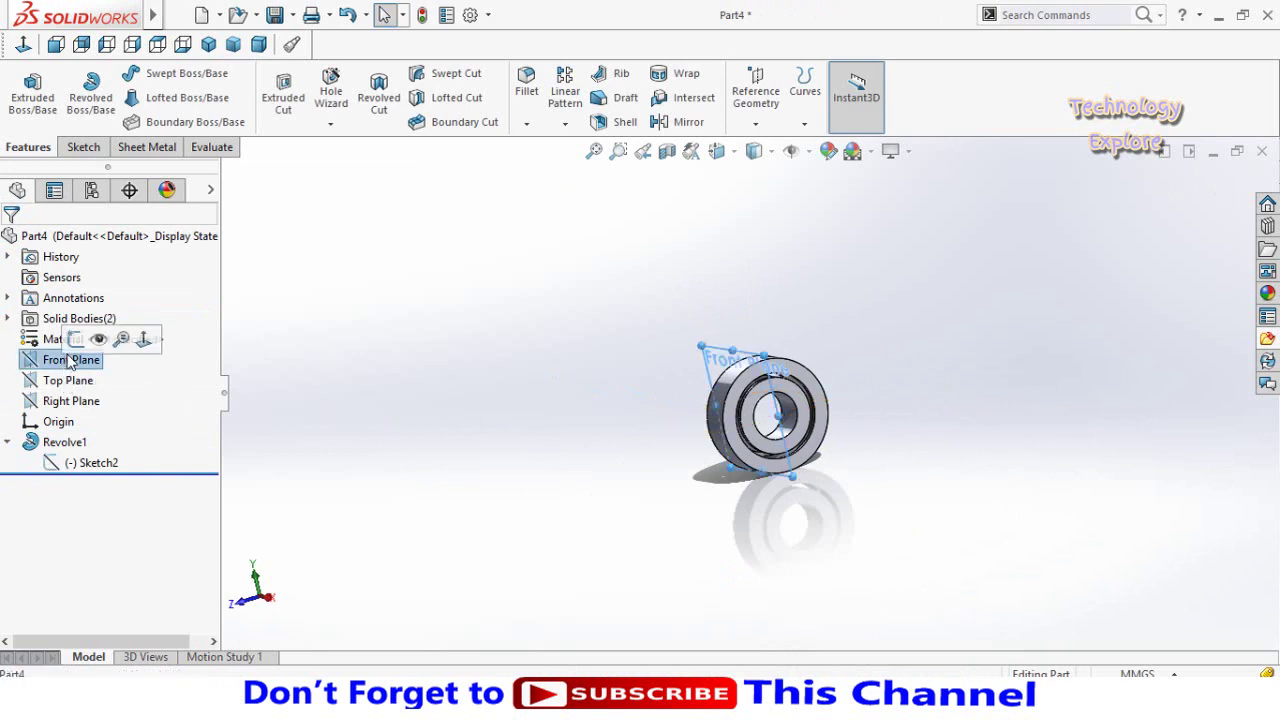
pyautogui.click(150, 340)
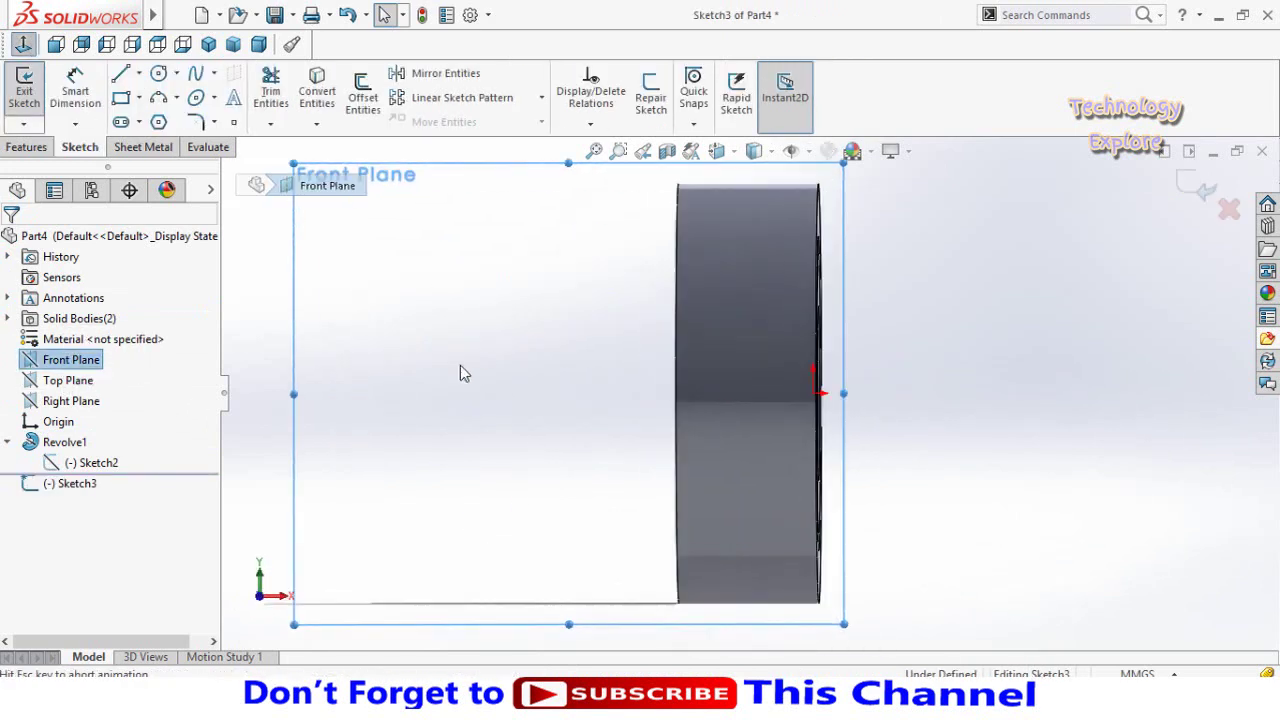
pyautogui.click(750, 155)
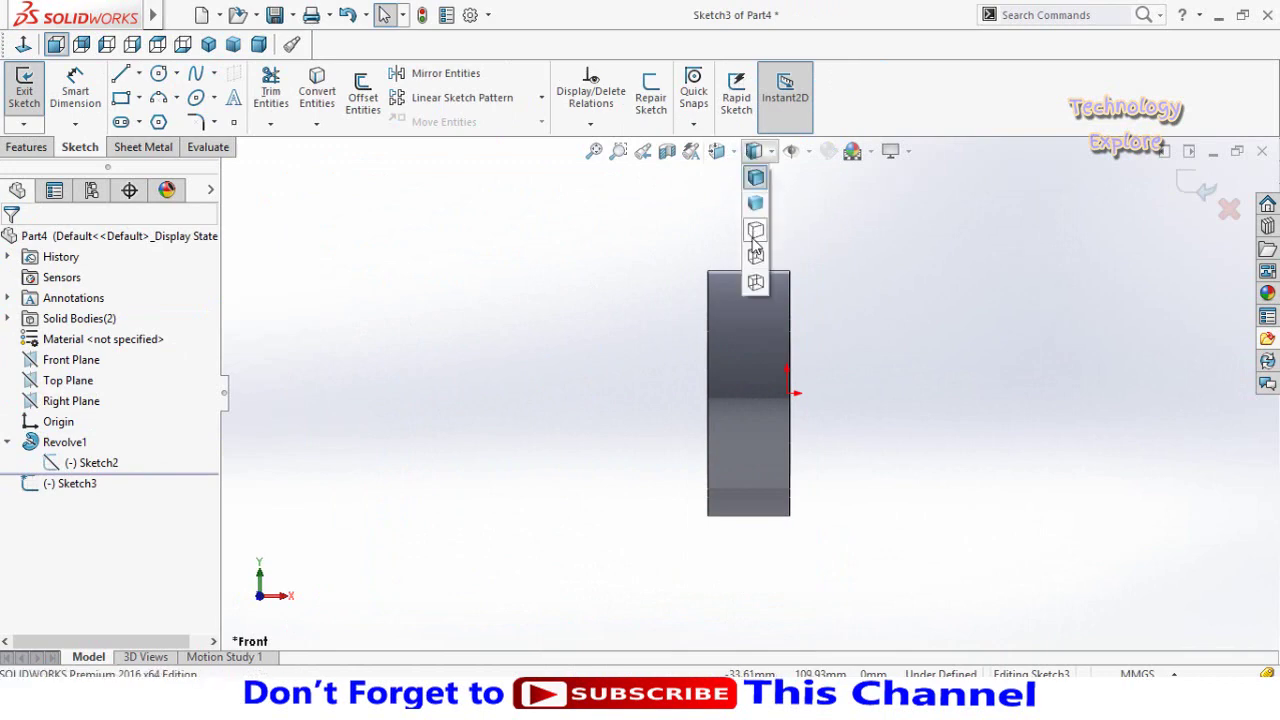
pyautogui.click(751, 262)
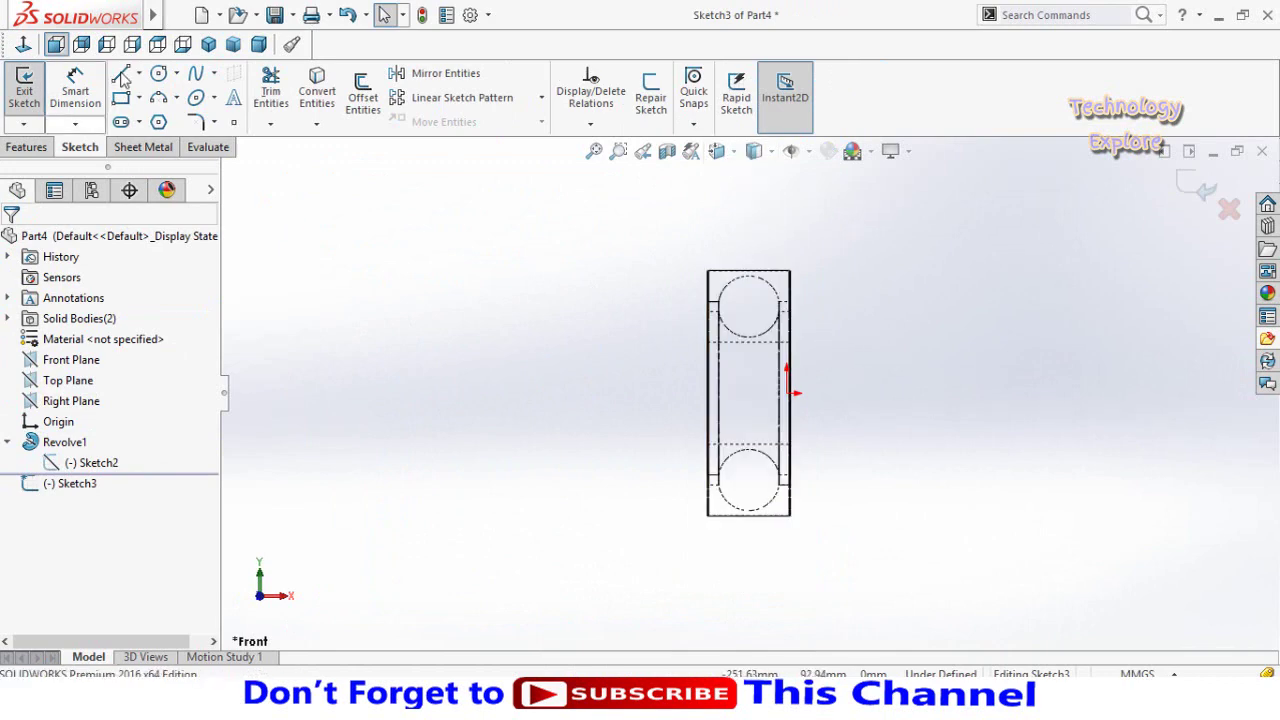
# Draw a circle in the rings' upper groove and dimension it to Ø30.
pyautogui.click(158, 73)
pyautogui.scroll(-3, 818, 330)
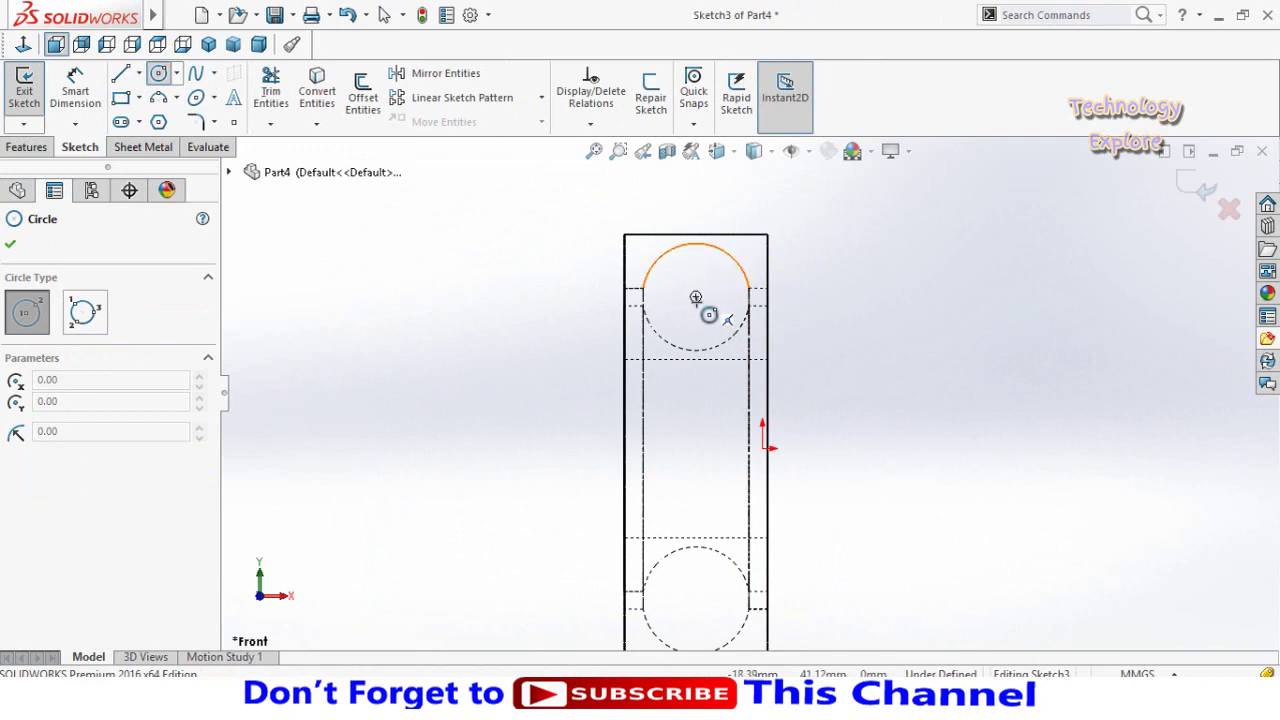
pyautogui.click(696, 298)
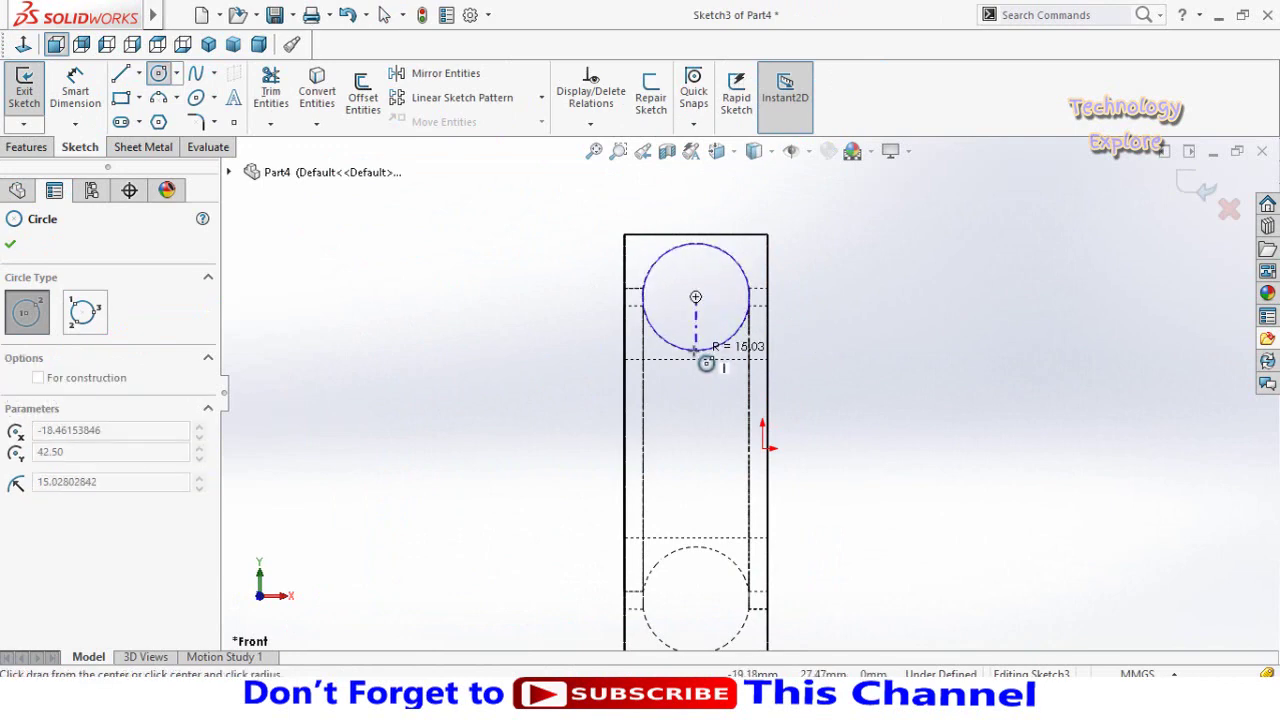
pyautogui.click(706, 363)
pyautogui.moveTo(414, 443); pyautogui.dragTo(608, 334, button='right')
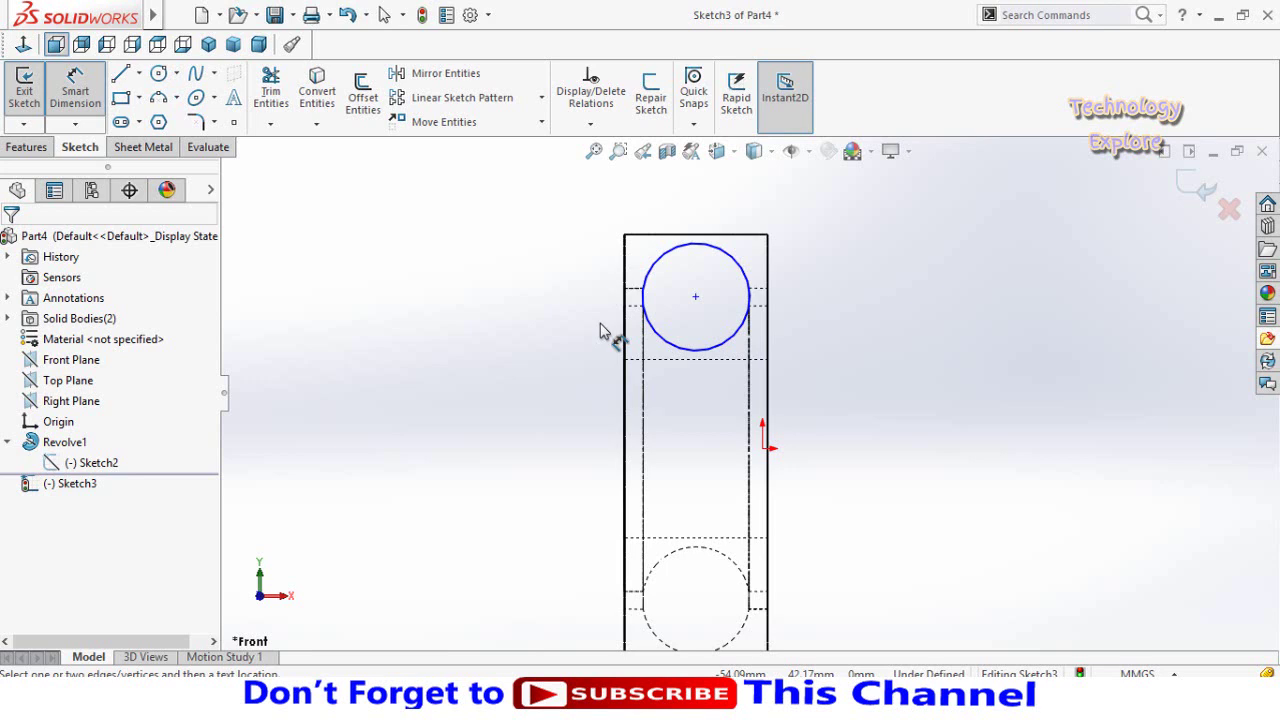
pyautogui.click(677, 346)
pyautogui.click(553, 397)
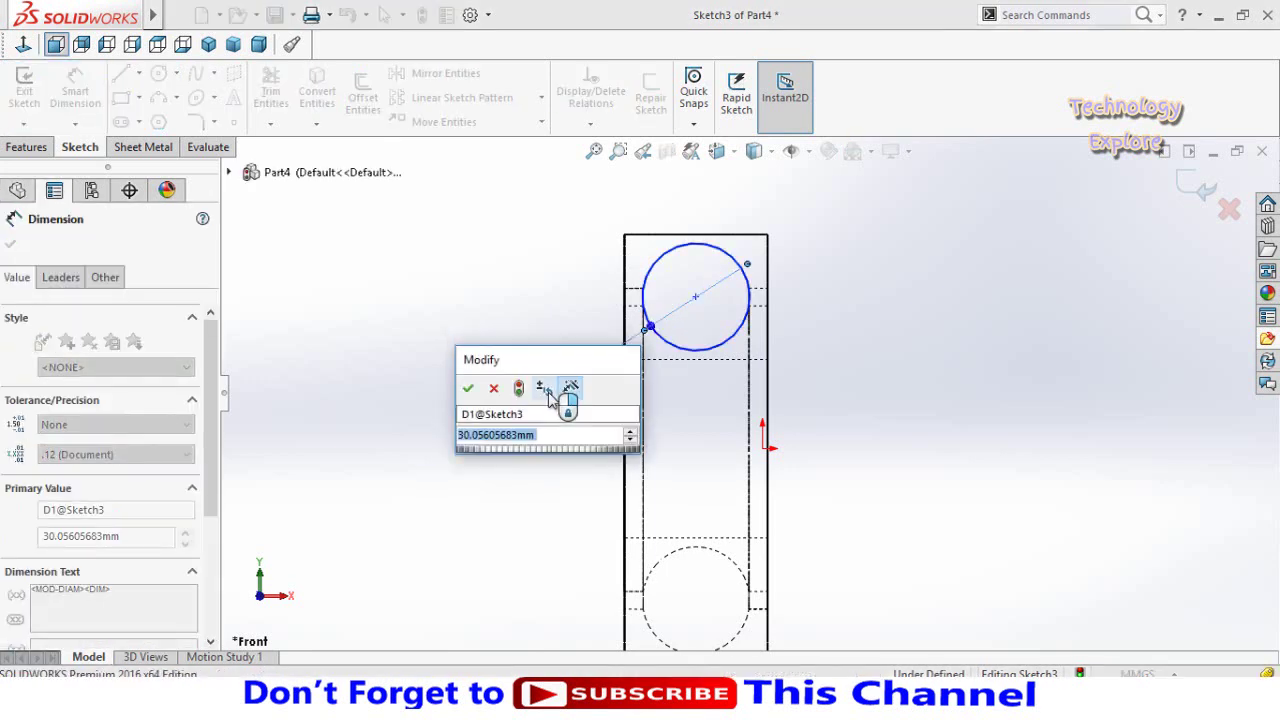
pyautogui.write('30')
pyautogui.press('Return')
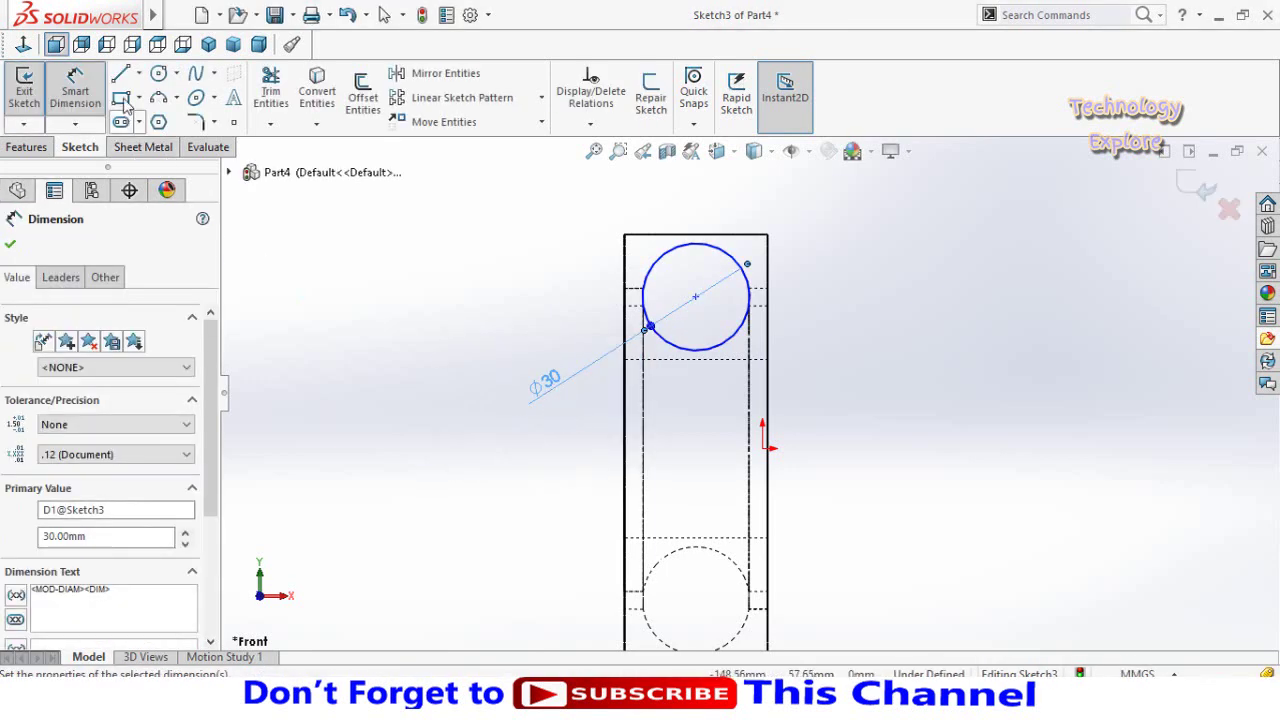
# Close the circle with a horizontal diameter line and trim away its lower half.
pyautogui.click(120, 74)
pyautogui.scroll(-3, 757, 334)
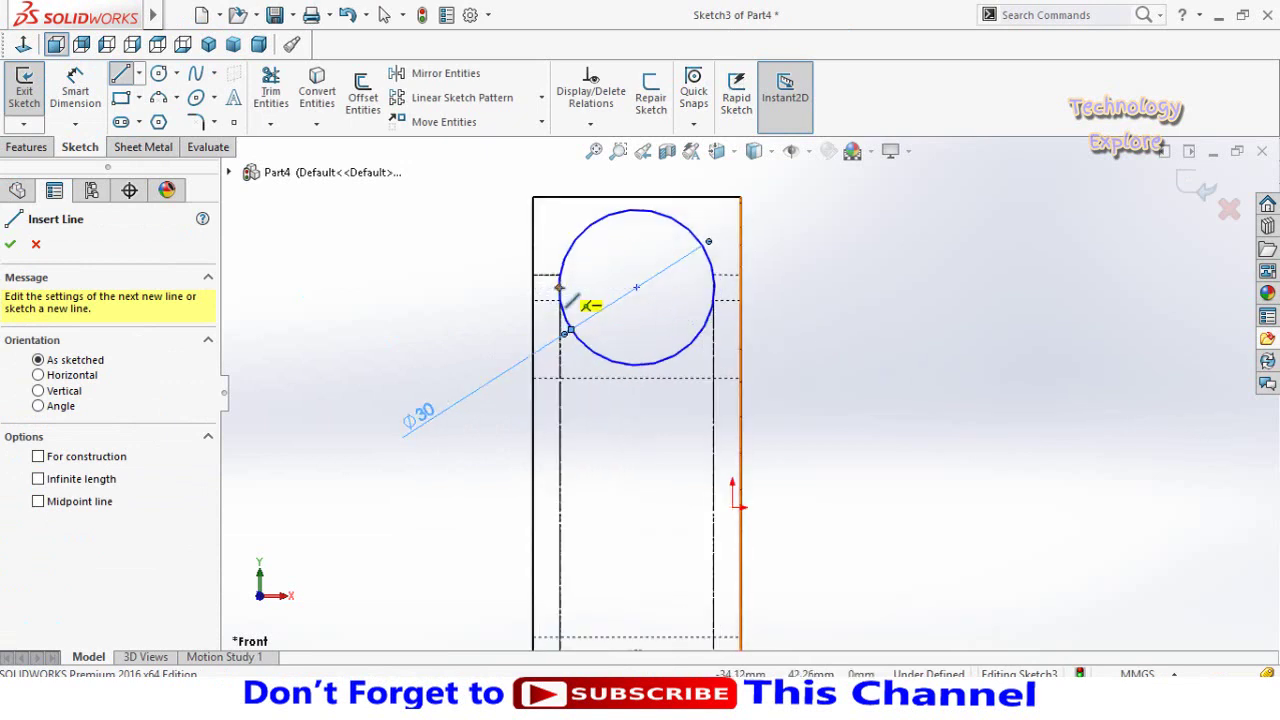
pyautogui.click(559, 288)
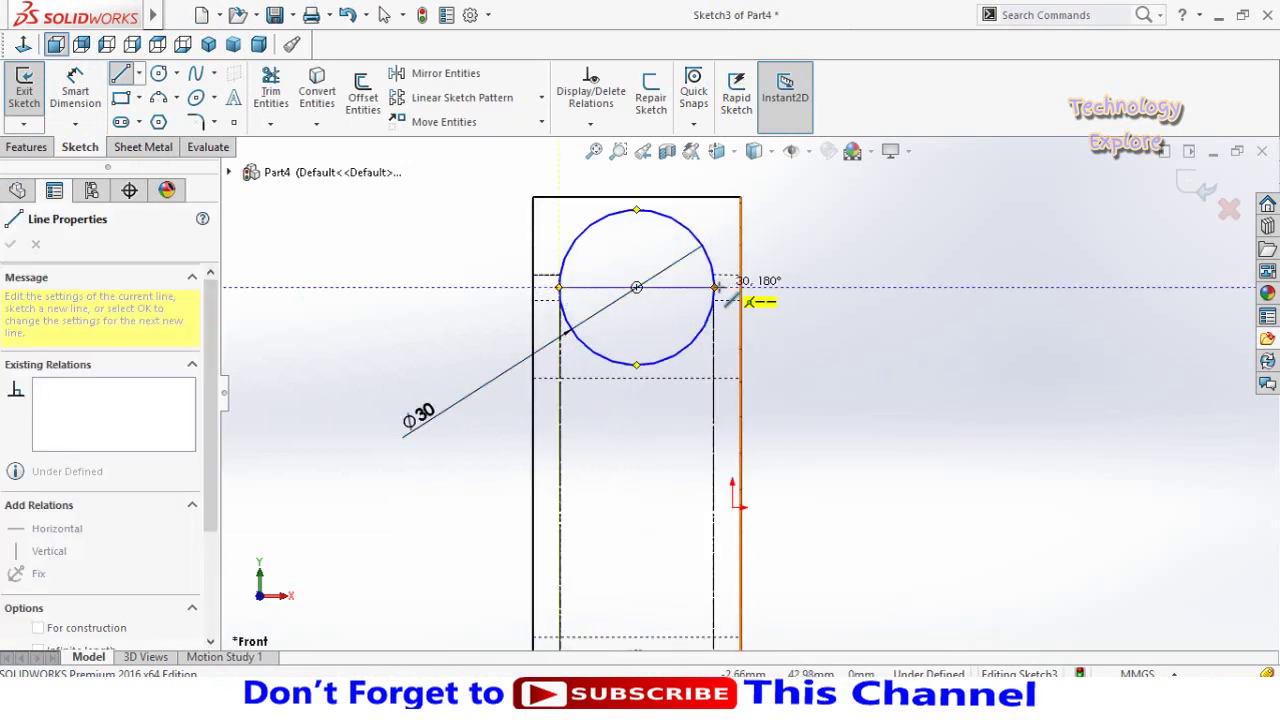
pyautogui.click(716, 288)
pyautogui.press('Escape')
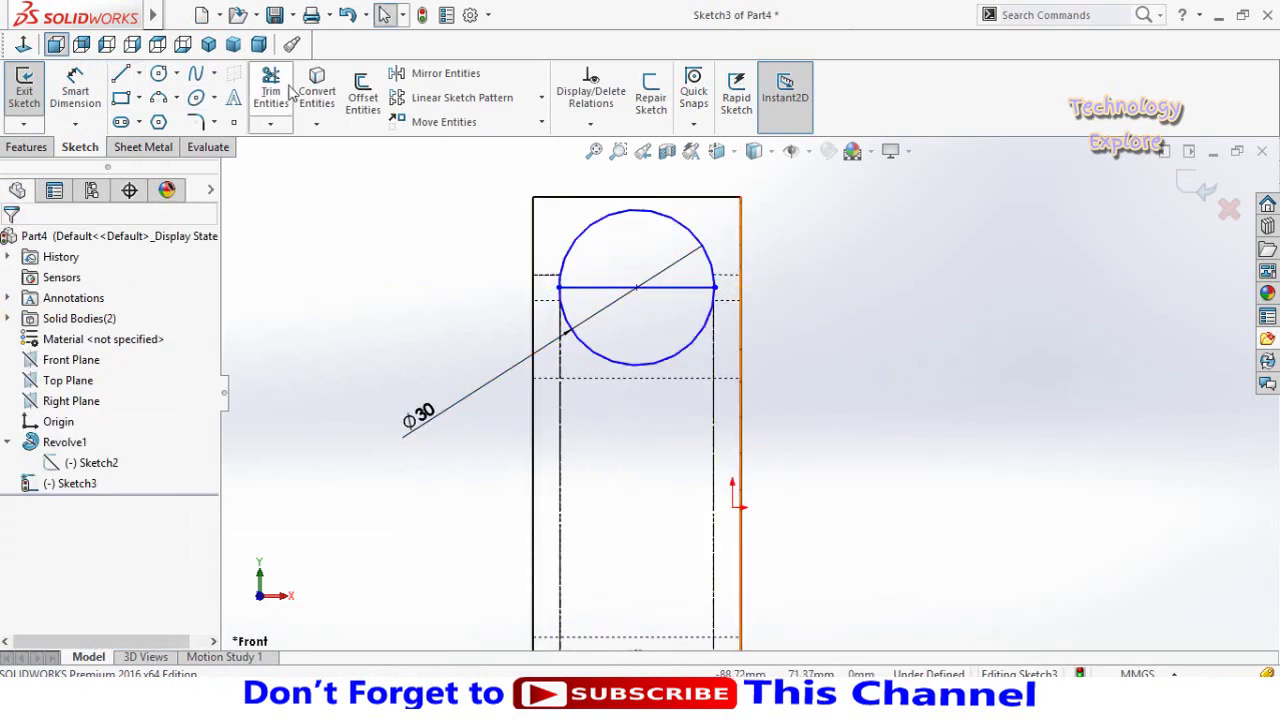
pyautogui.click(272, 90)
pyautogui.moveTo(620, 340); pyautogui.dragTo(580, 398)
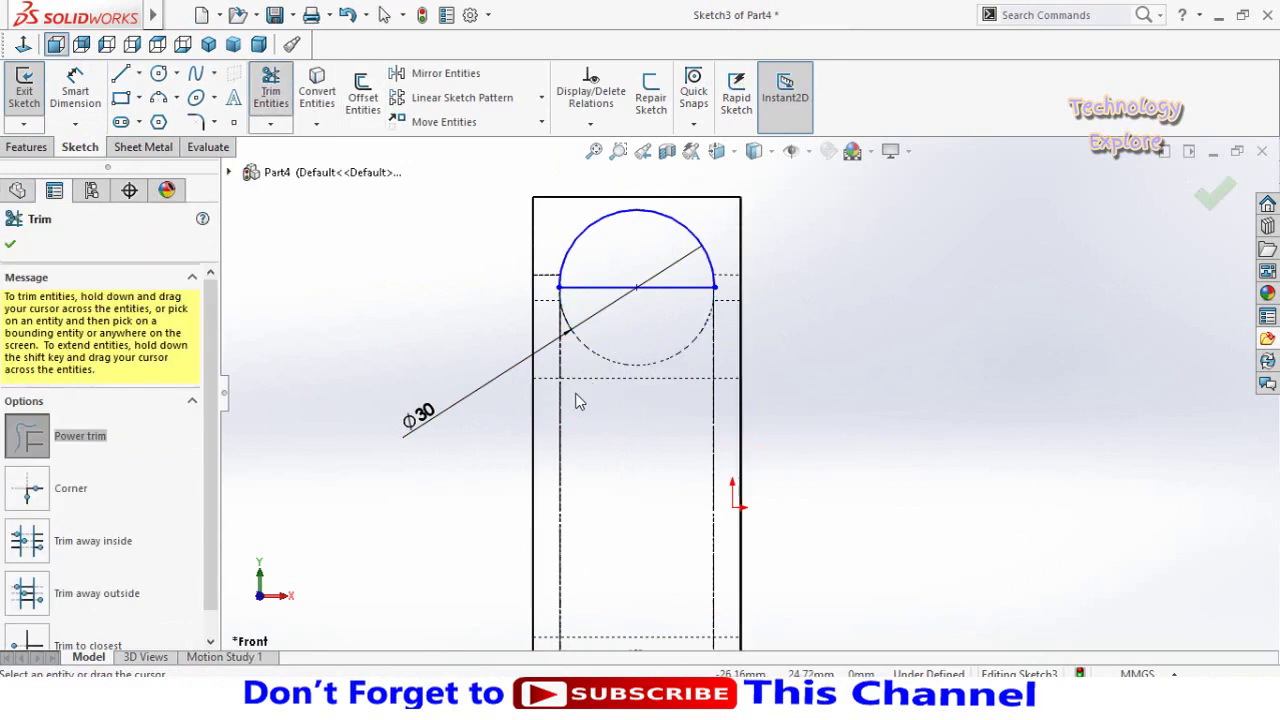
pyautogui.press('Escape')
pyautogui.click(45, 146)
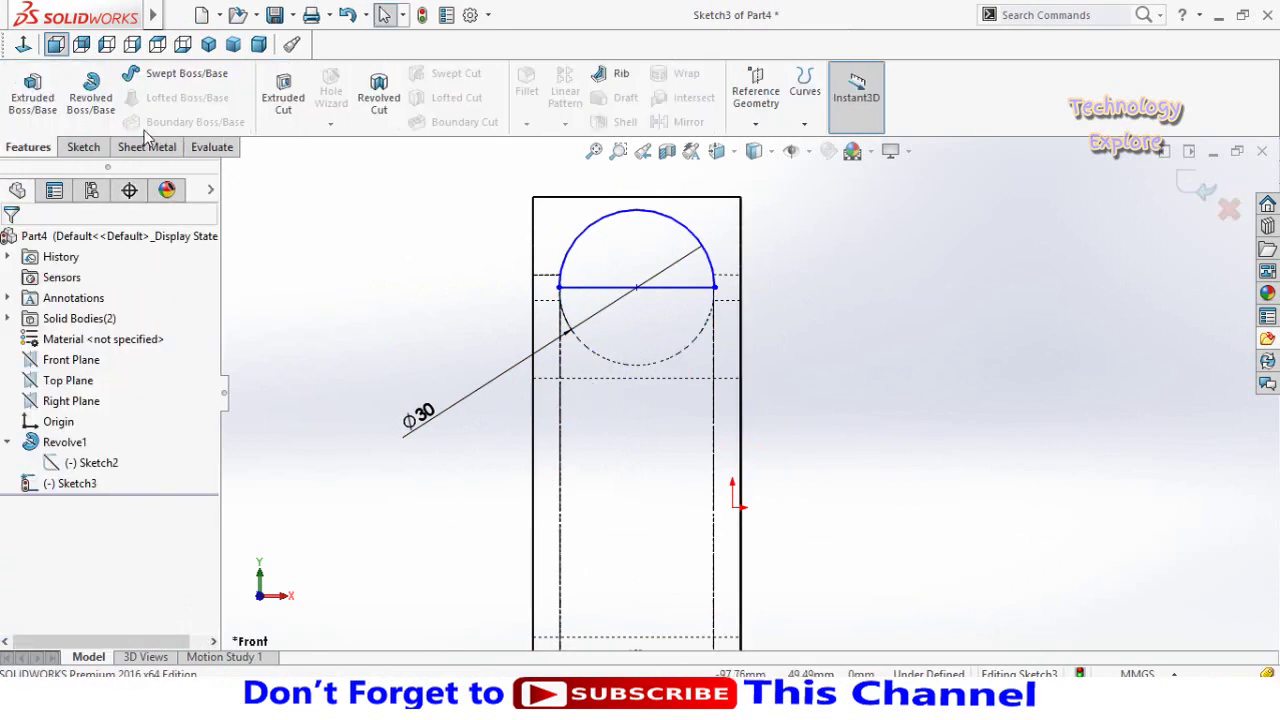
# Revolve the semicircle 360° about its diameter line to create the ball body.
pyautogui.click(92, 95)
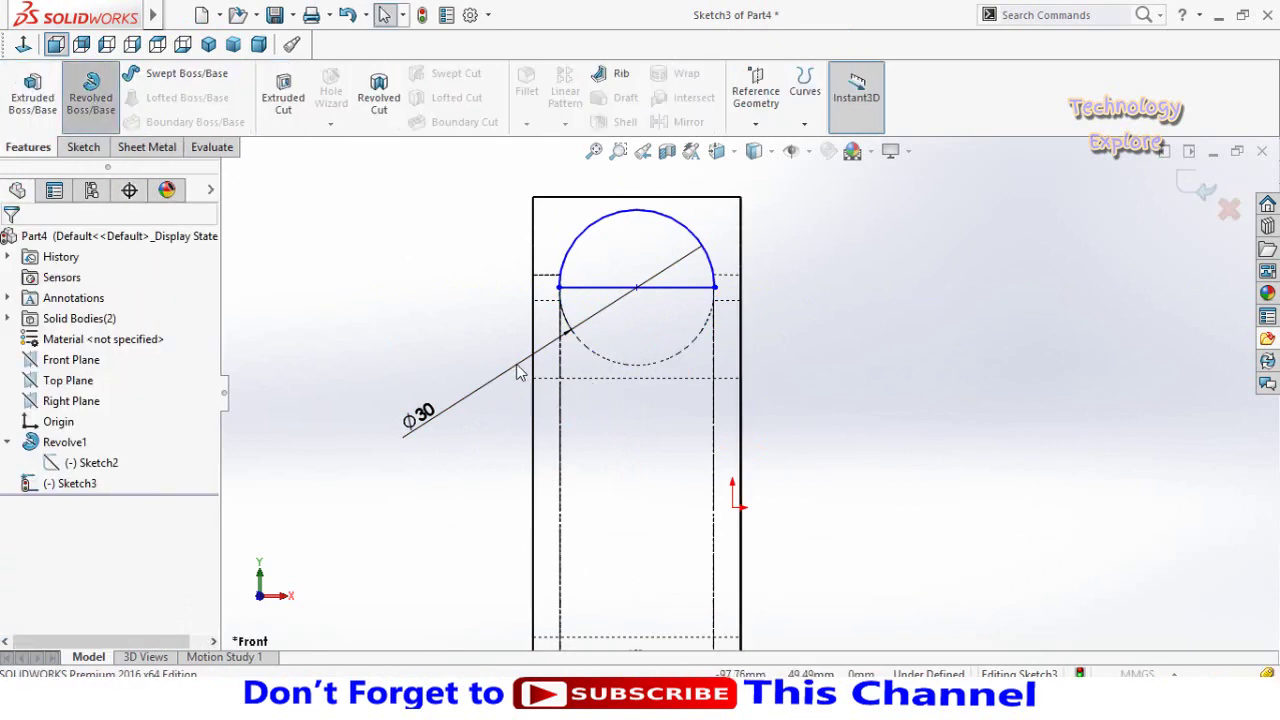
pyautogui.click(590, 290)
pyautogui.scroll(3, 415, 342)
pyautogui.scroll(2, 551, 337)
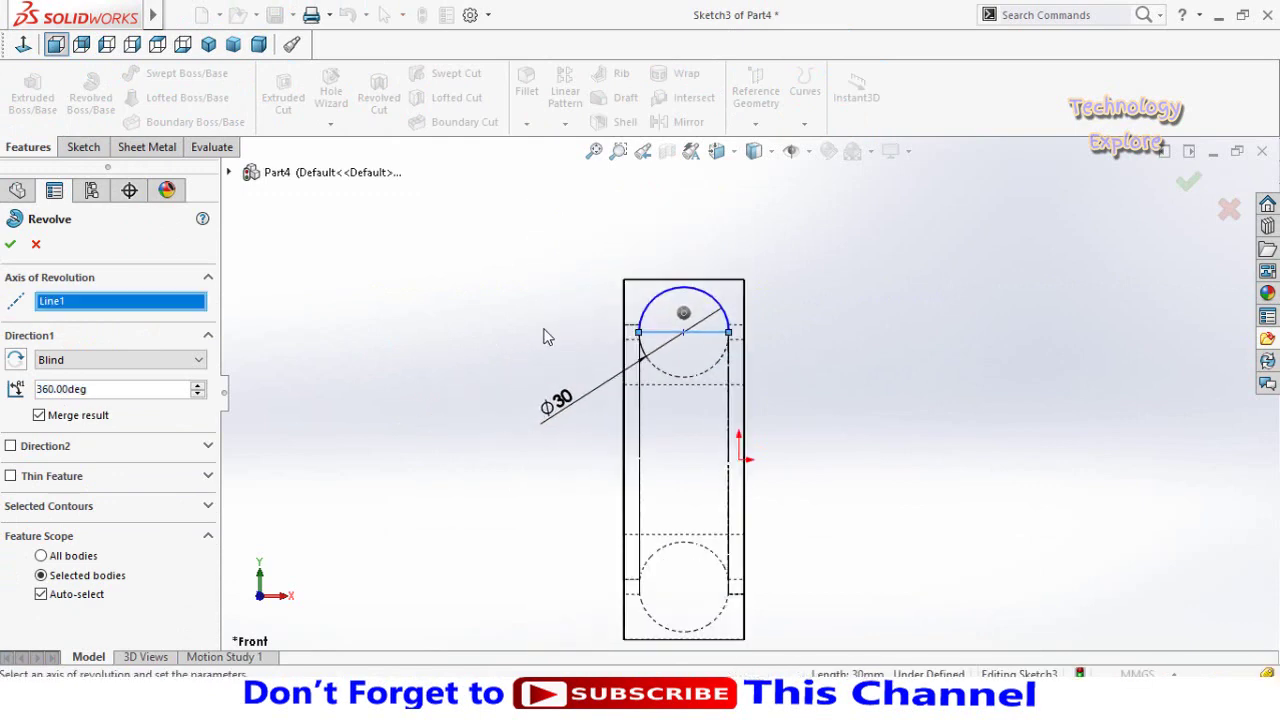
pyautogui.moveTo(551, 337); pyautogui.dragTo(453, 372, button='middle')
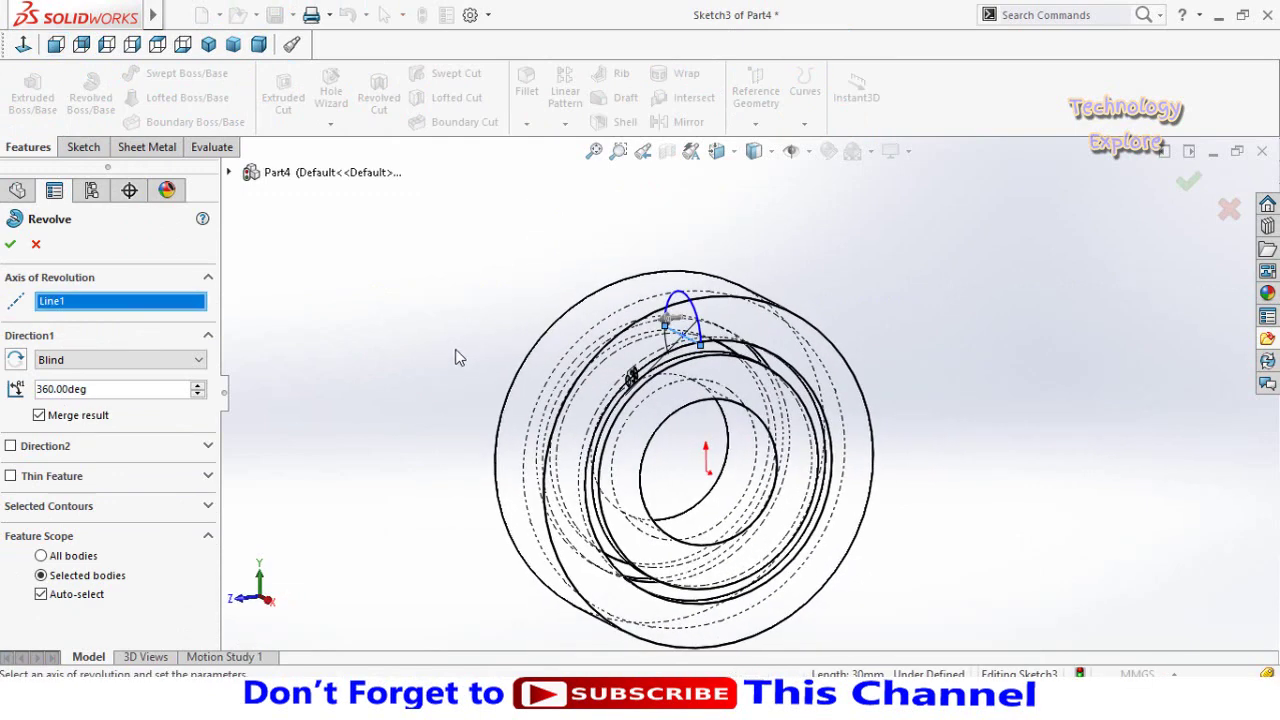
pyautogui.click(10, 250)
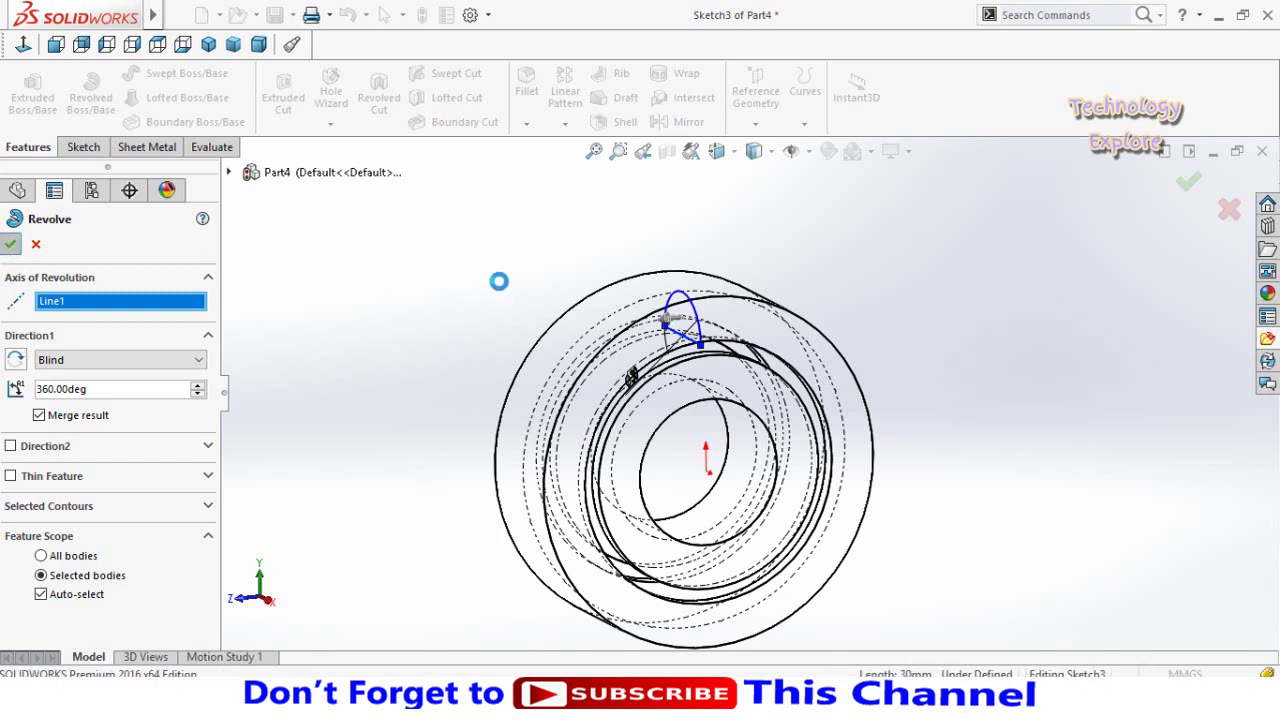
# Switch the display to Shaded With Edges and rotate the bearing toward the front.
pyautogui.click(756, 150)
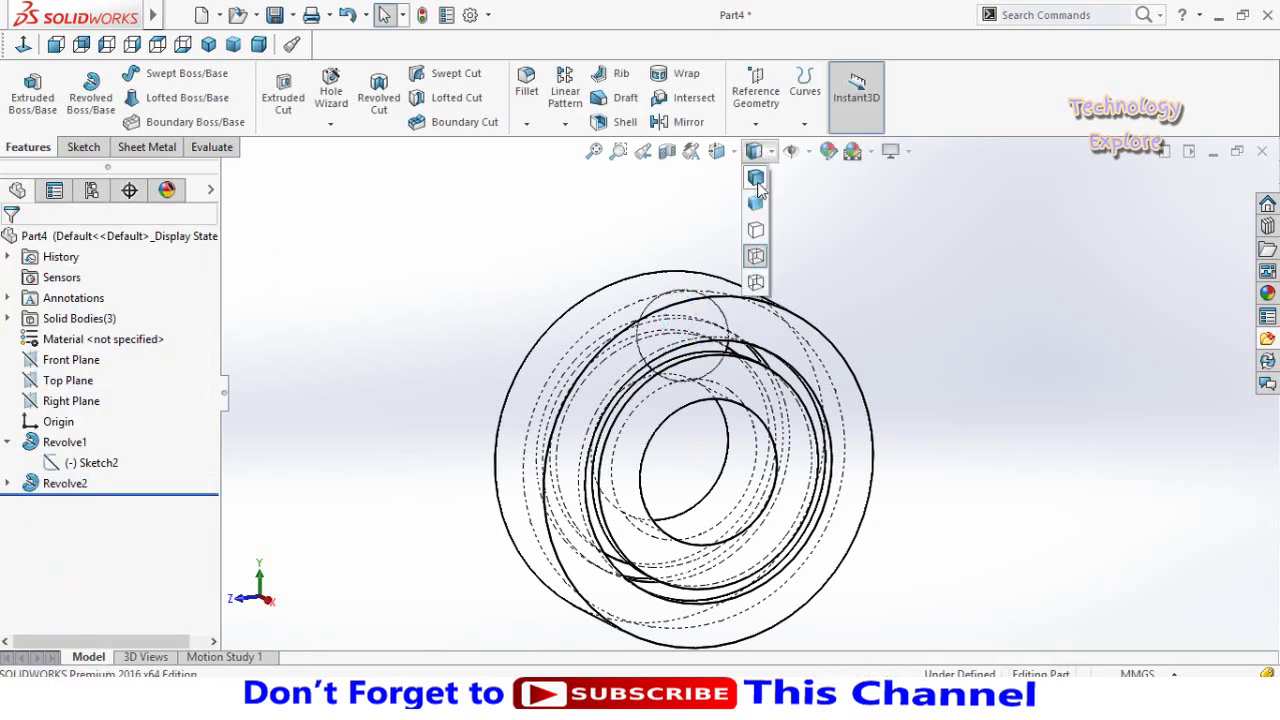
pyautogui.click(758, 178)
pyautogui.moveTo(512, 295); pyautogui.dragTo(523, 272, button='middle')
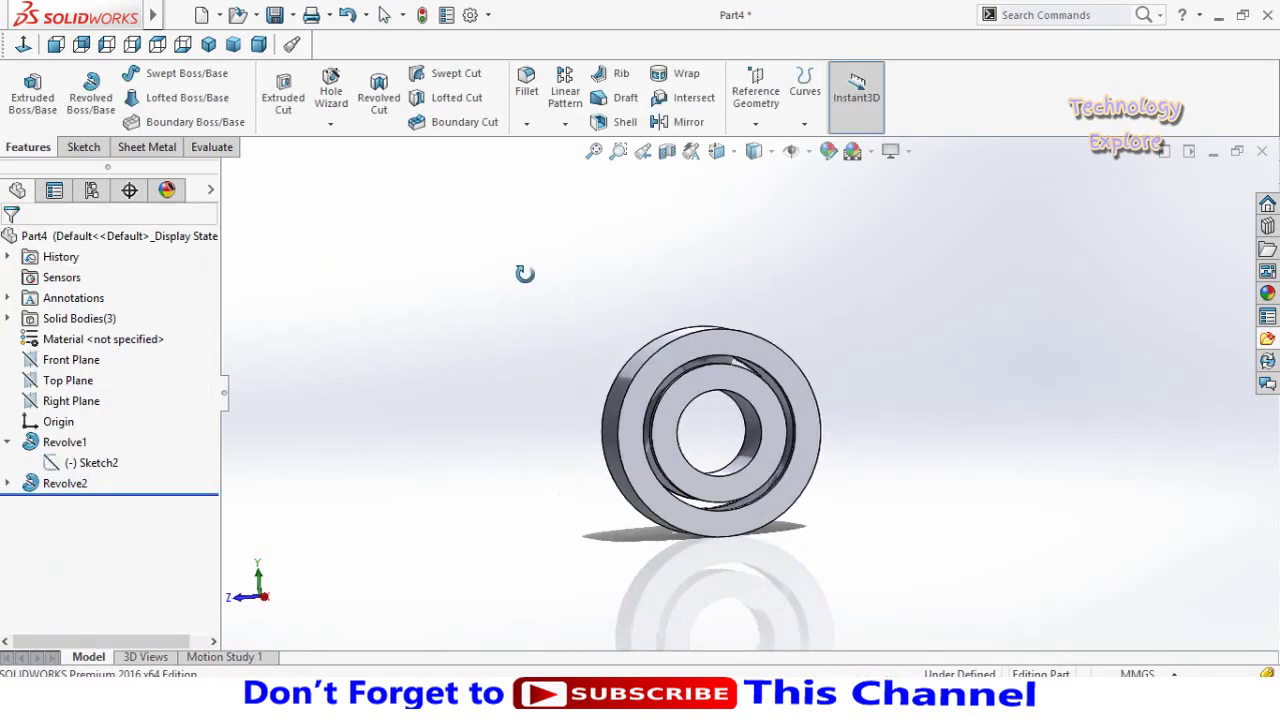
# Circular-pattern the Revolve2 ball body 8 times around the bearing's outer circular edge.
pyautogui.click(565, 125)
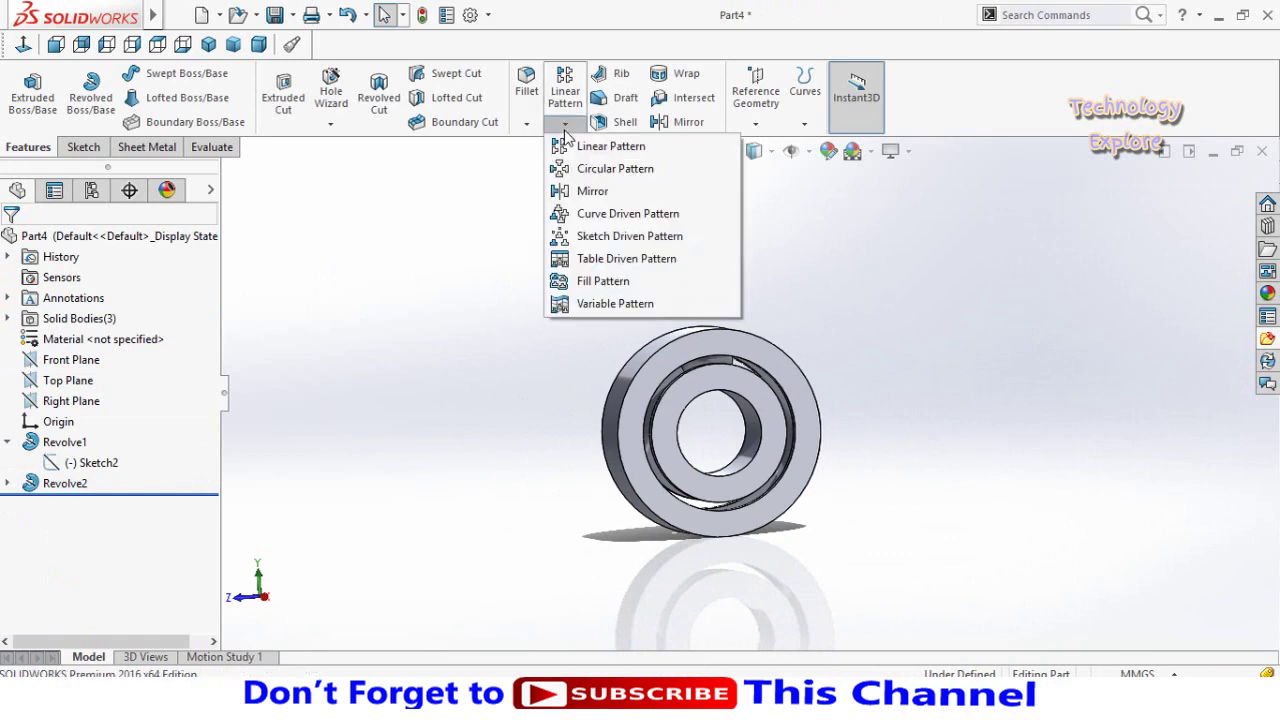
pyautogui.click(610, 169)
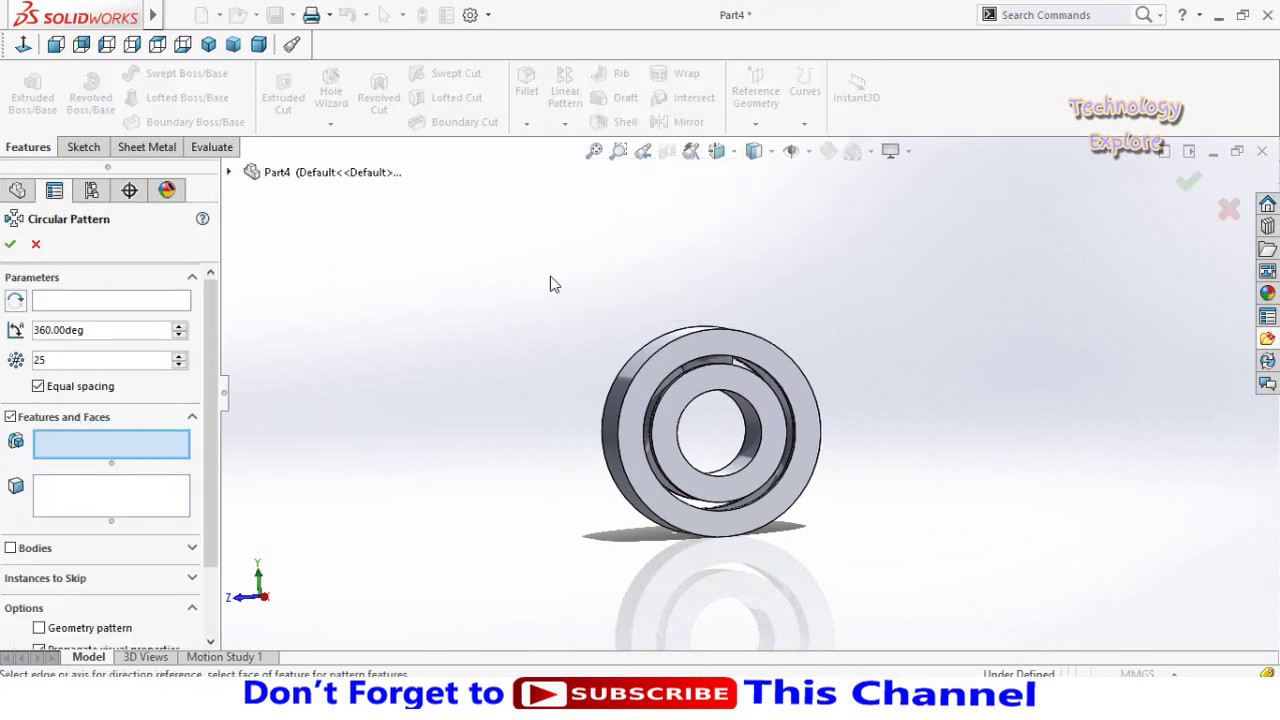
pyautogui.click(98, 305)
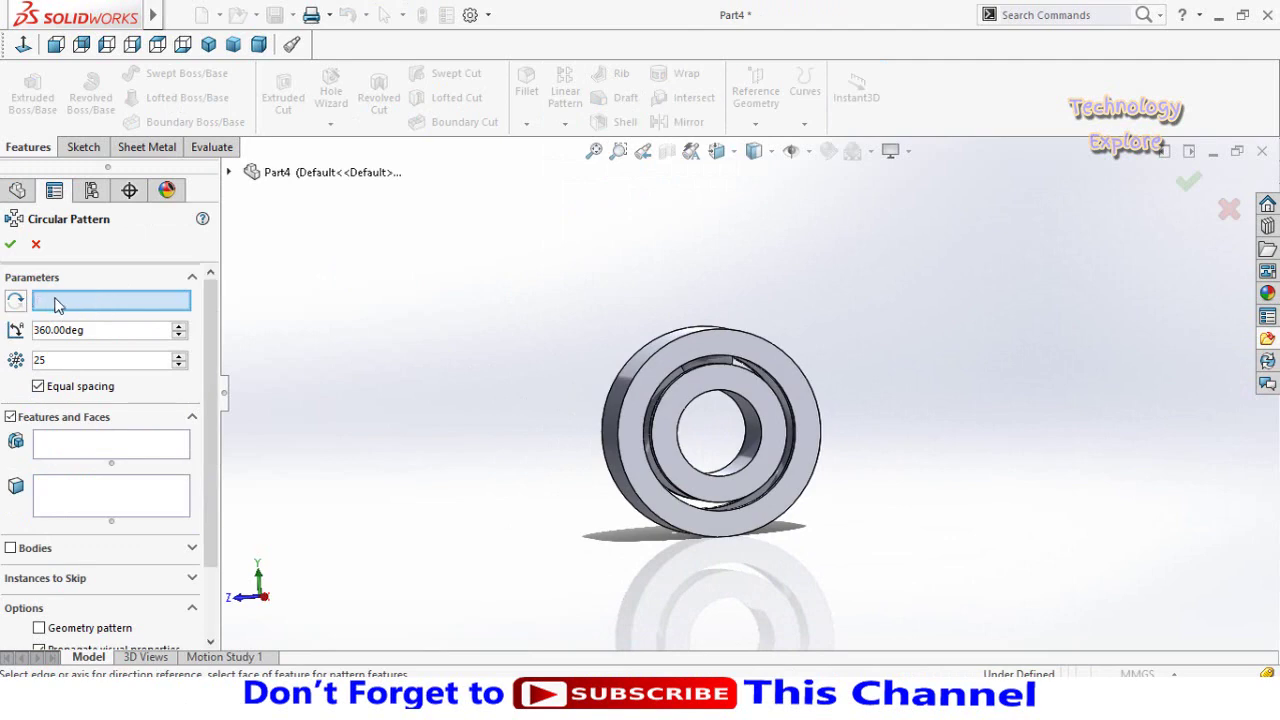
pyautogui.moveTo(591, 387); pyautogui.dragTo(621, 417, button='middle')
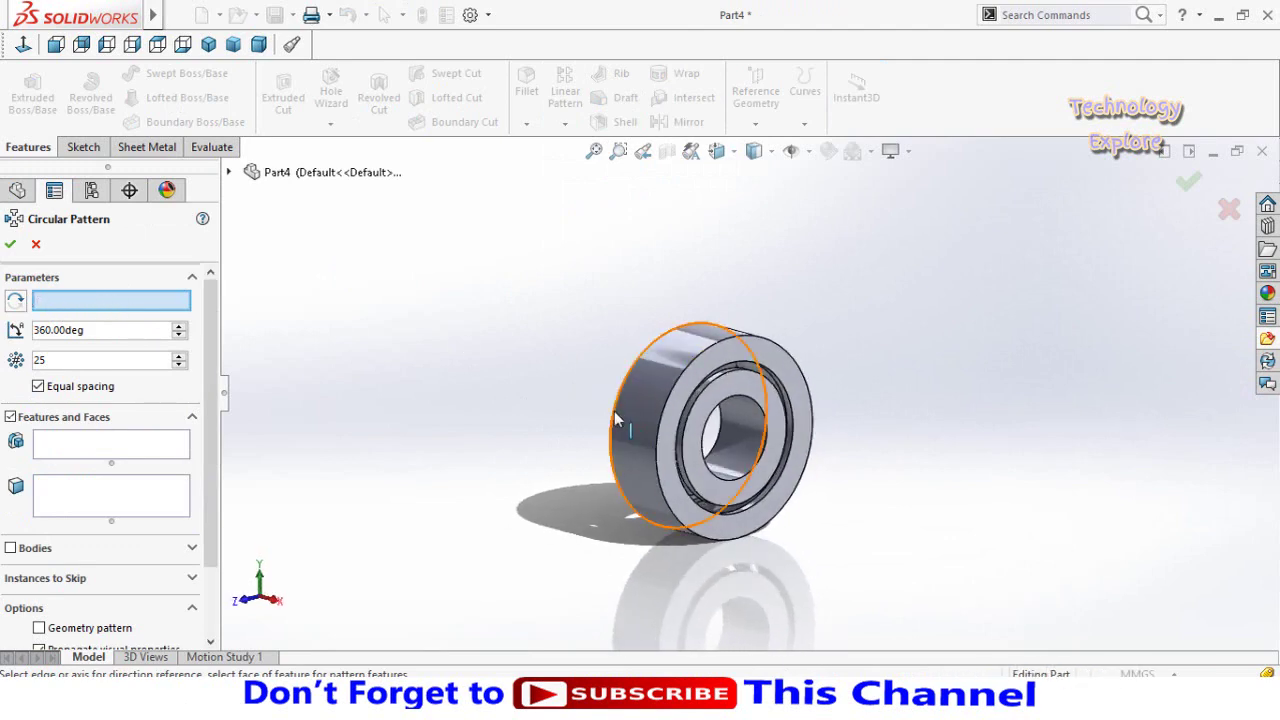
pyautogui.click(616, 420)
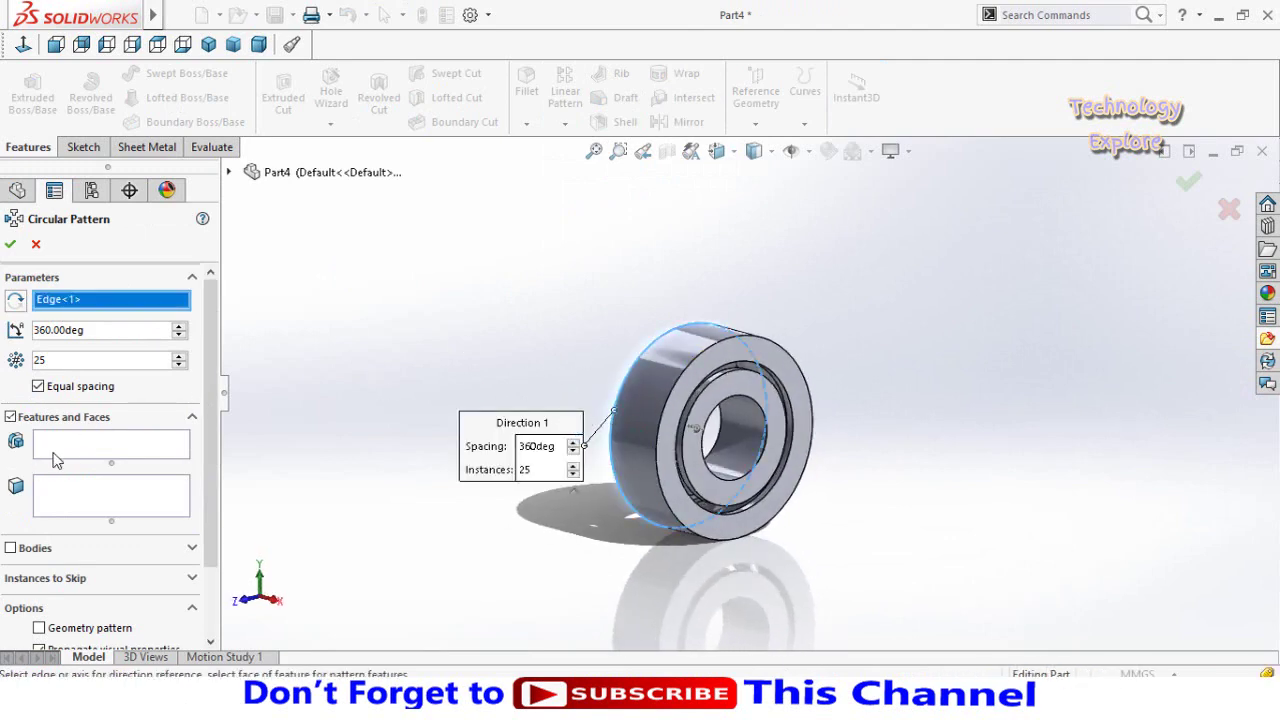
pyautogui.scroll(-3, 8, 538)
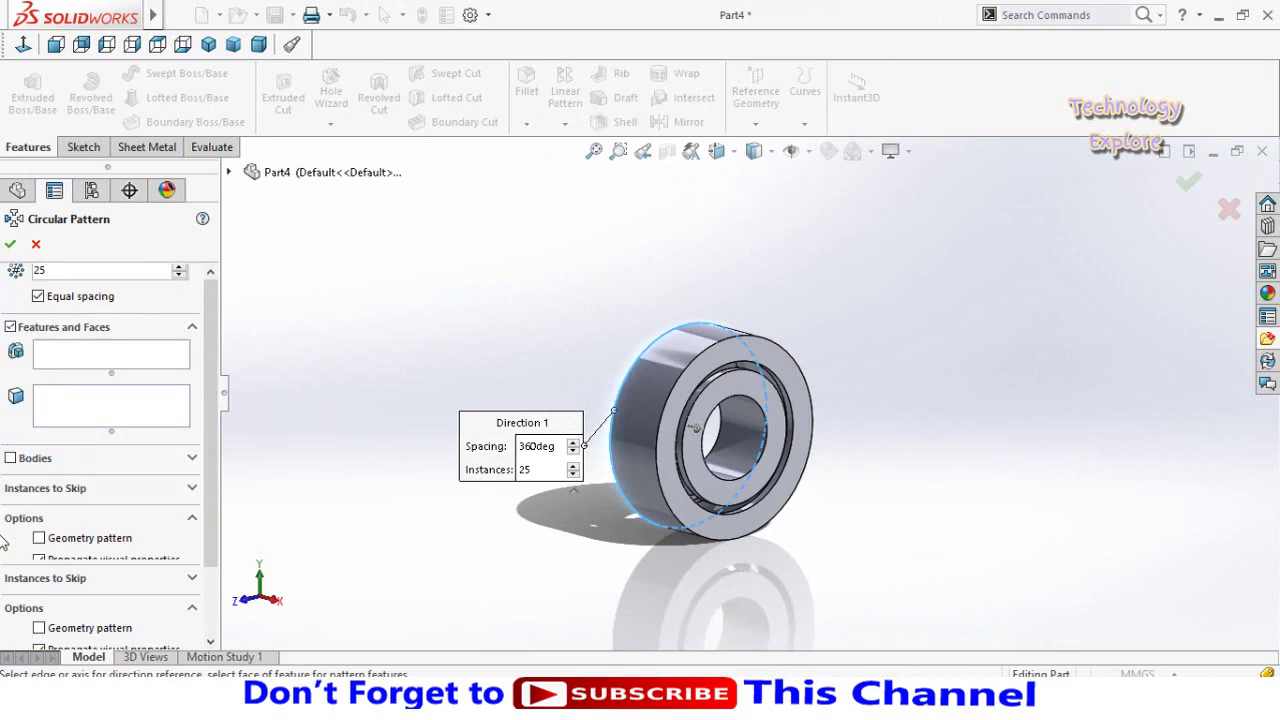
pyautogui.click(10, 458)
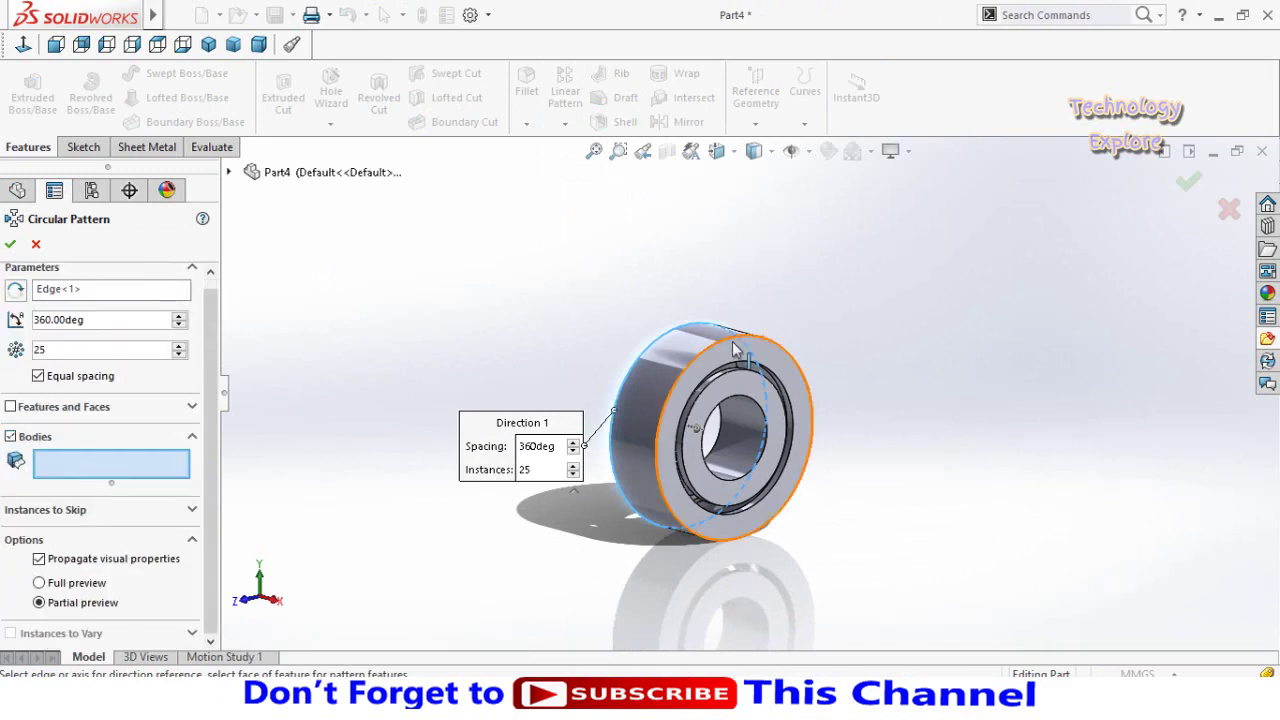
pyautogui.scroll(-3, 665, 476)
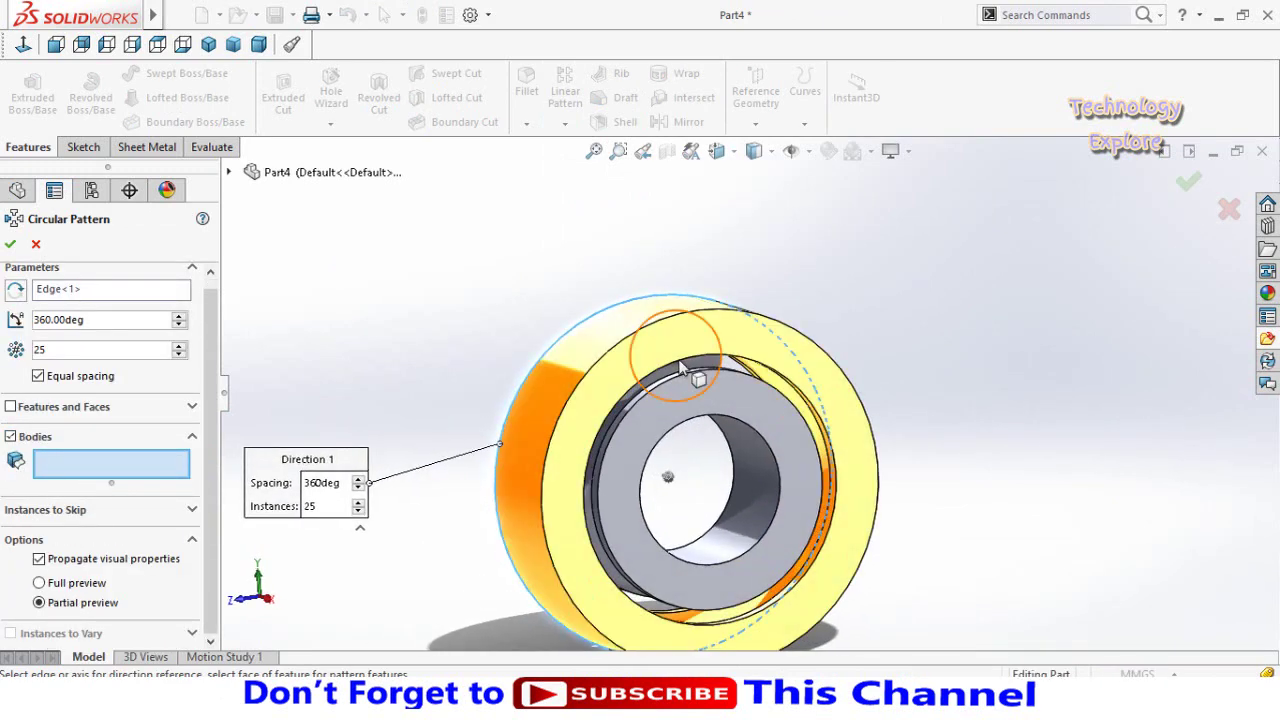
pyautogui.click(693, 375)
pyautogui.scroll(3, 440, 418)
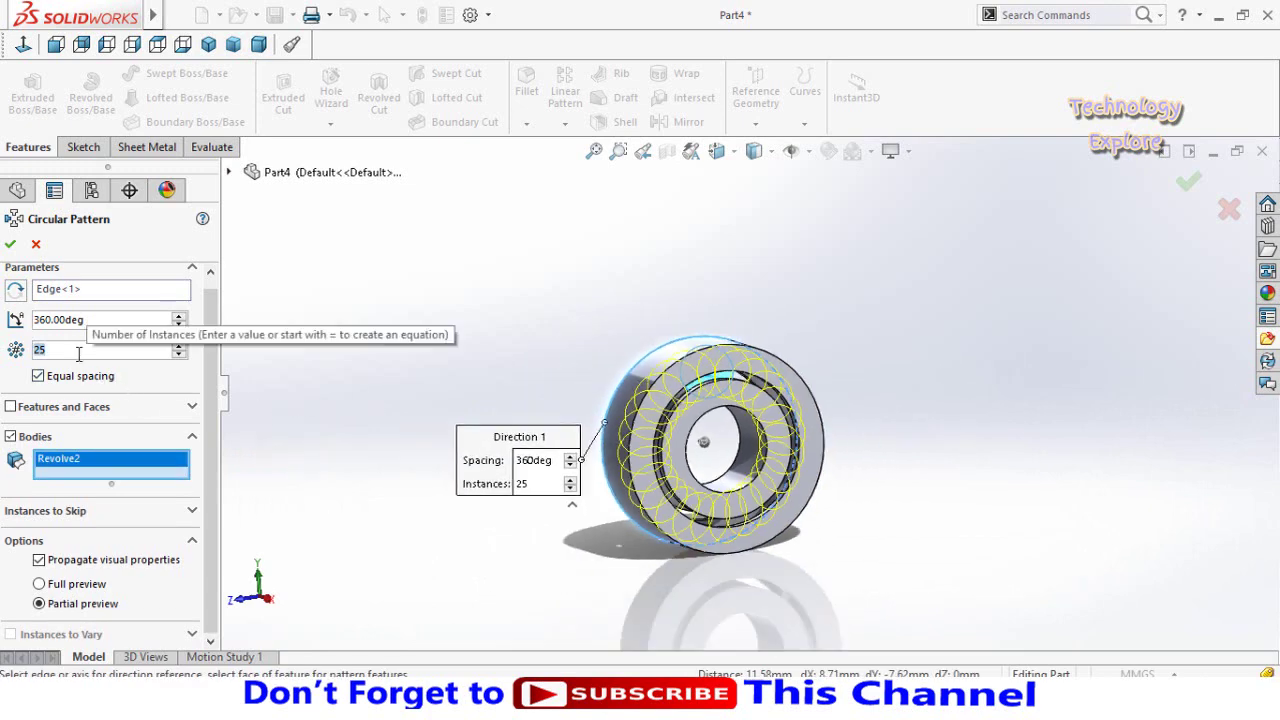
pyautogui.write('8')
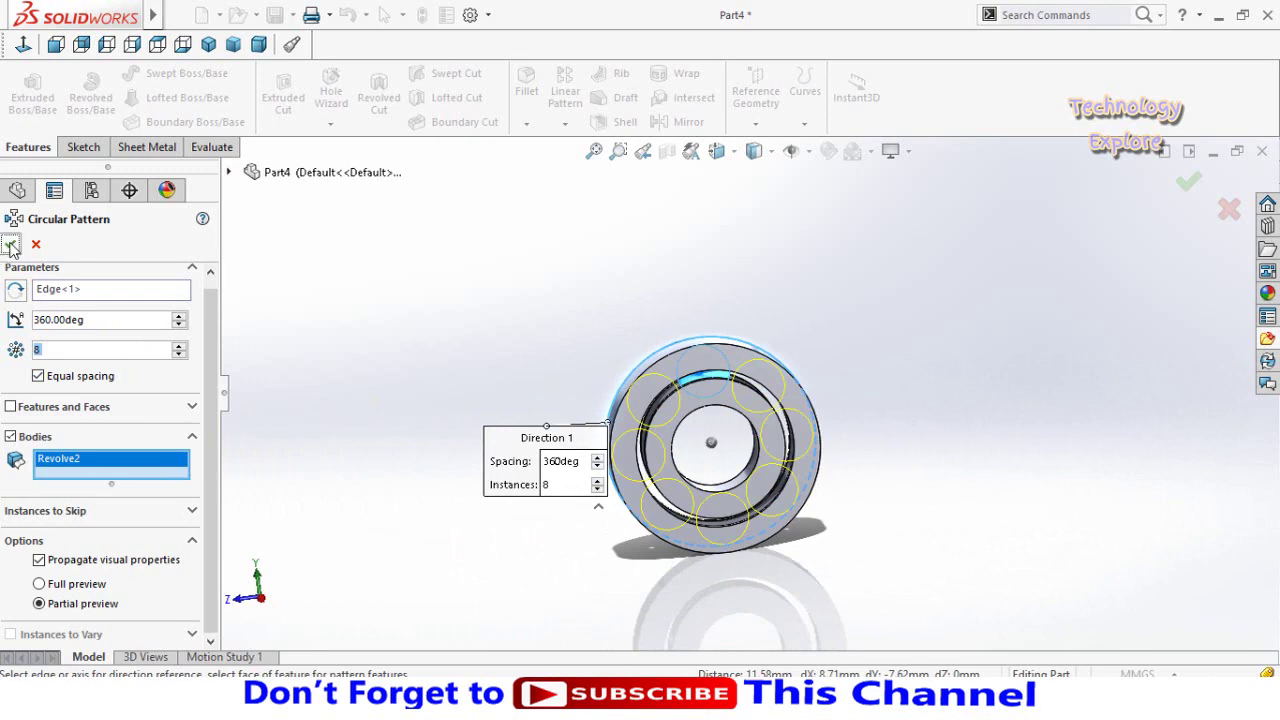
pyautogui.click(10, 245)
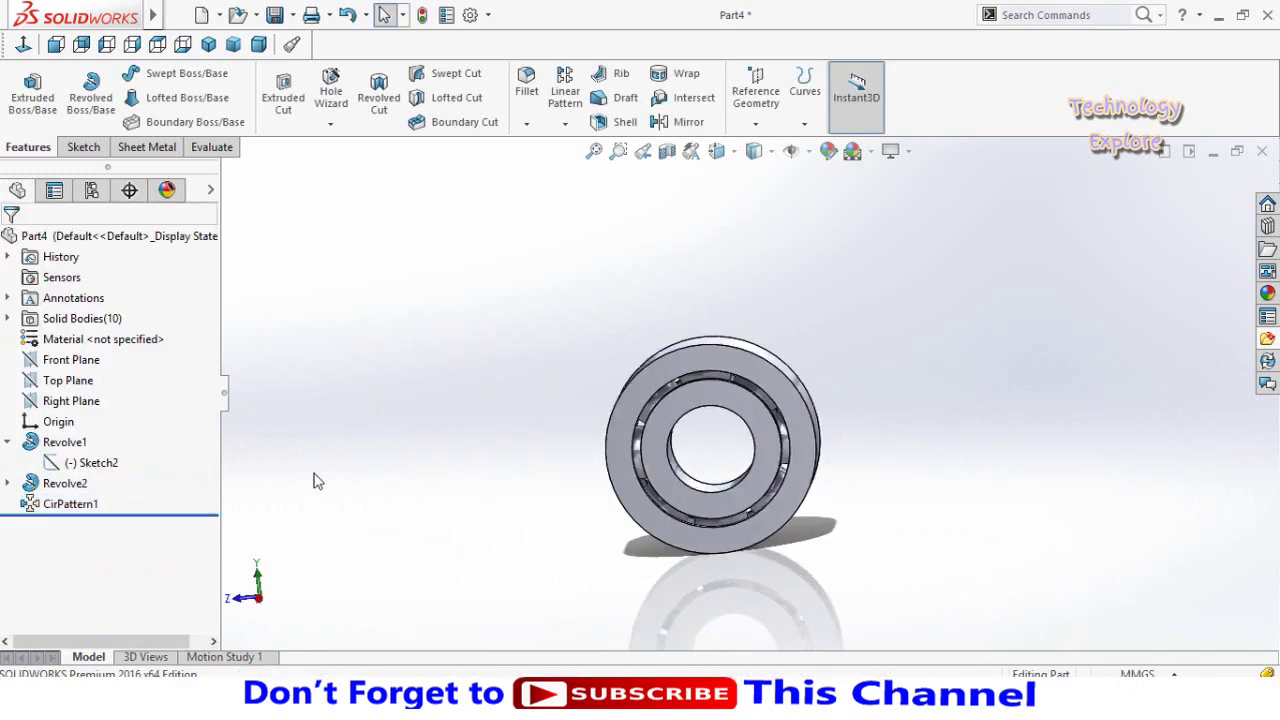
# Give Revolve2 and CirPattern1 a green appearance, save as Bearing, and create a new part.
pyautogui.click(52, 484)
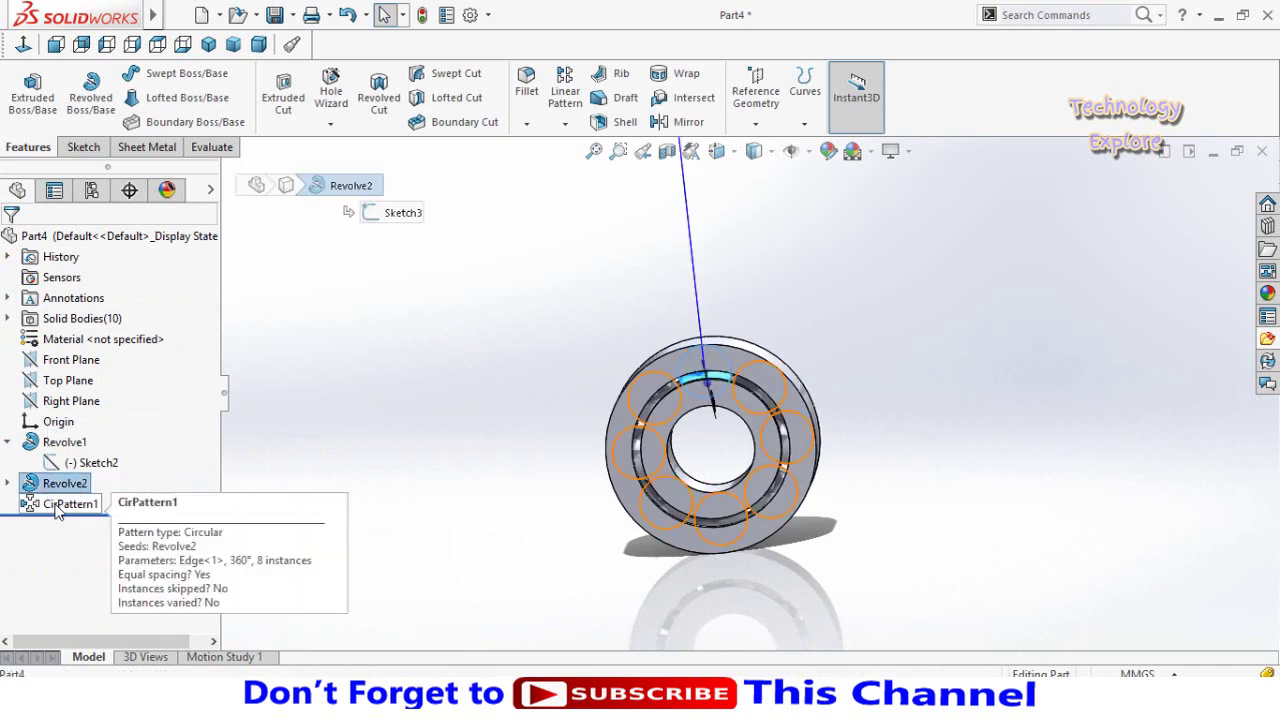
pyautogui.keyDown('ctrl'); pyautogui.click(60, 505); pyautogui.keyUp('ctrl')
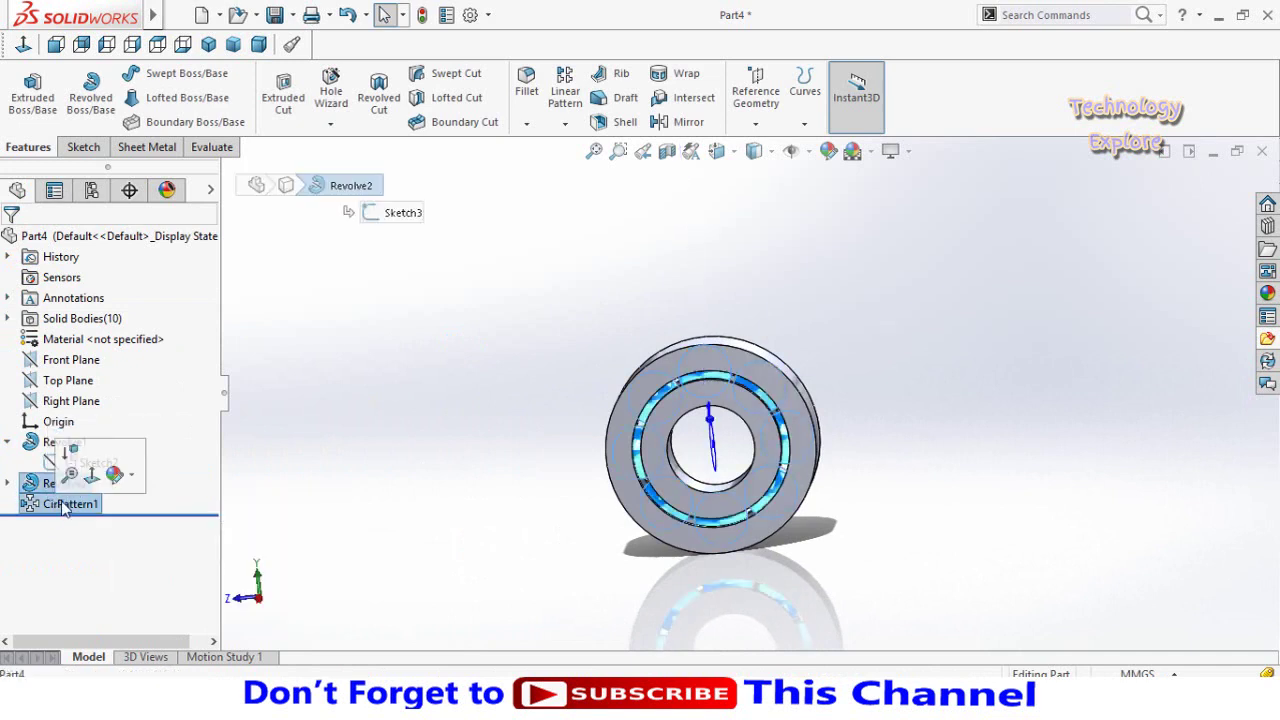
pyautogui.click(113, 476)
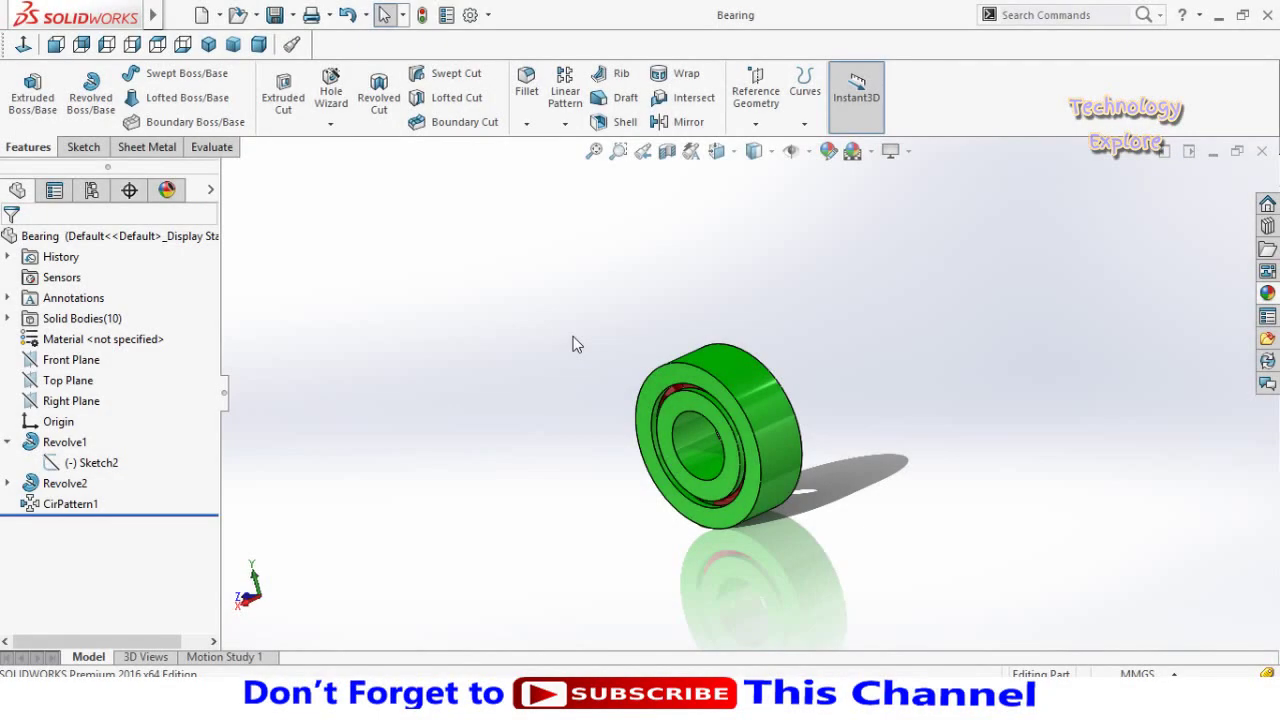
pyautogui.hotkey('ctrl', 'n')
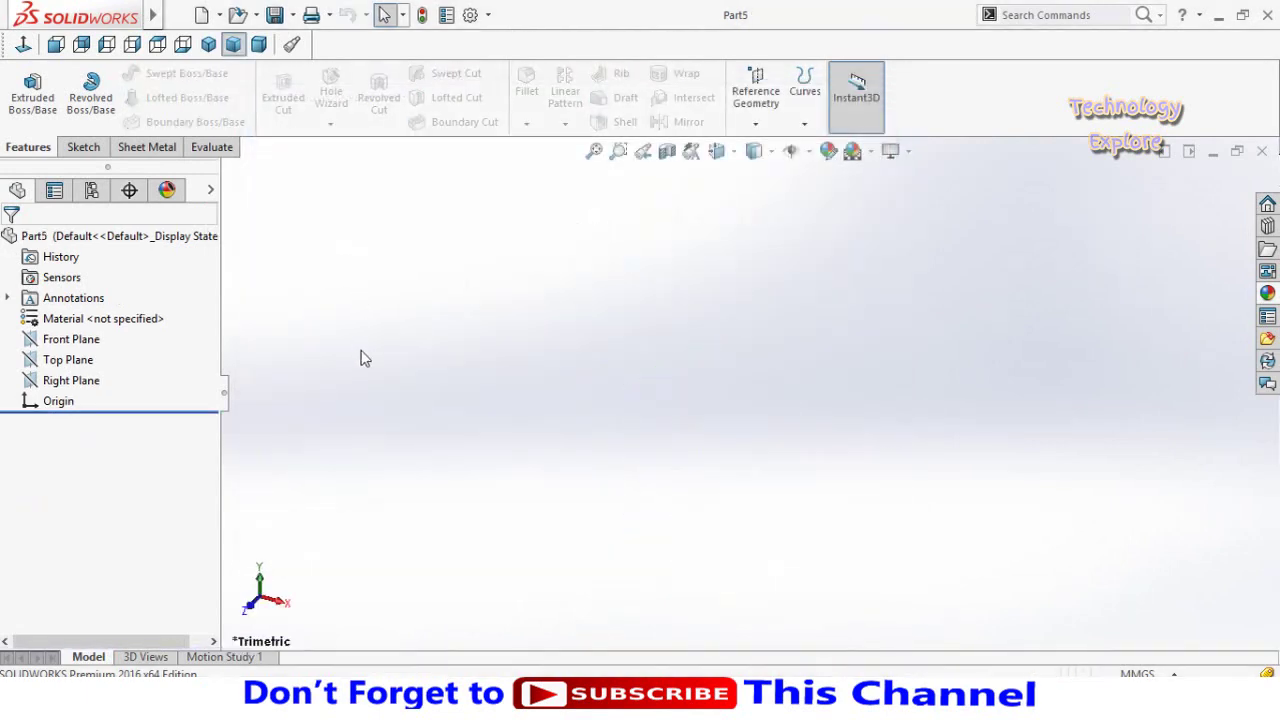
# On the Front Plane, sketch three connected lines: right from the origin, up, then a longer line left.
pyautogui.click(71, 346)
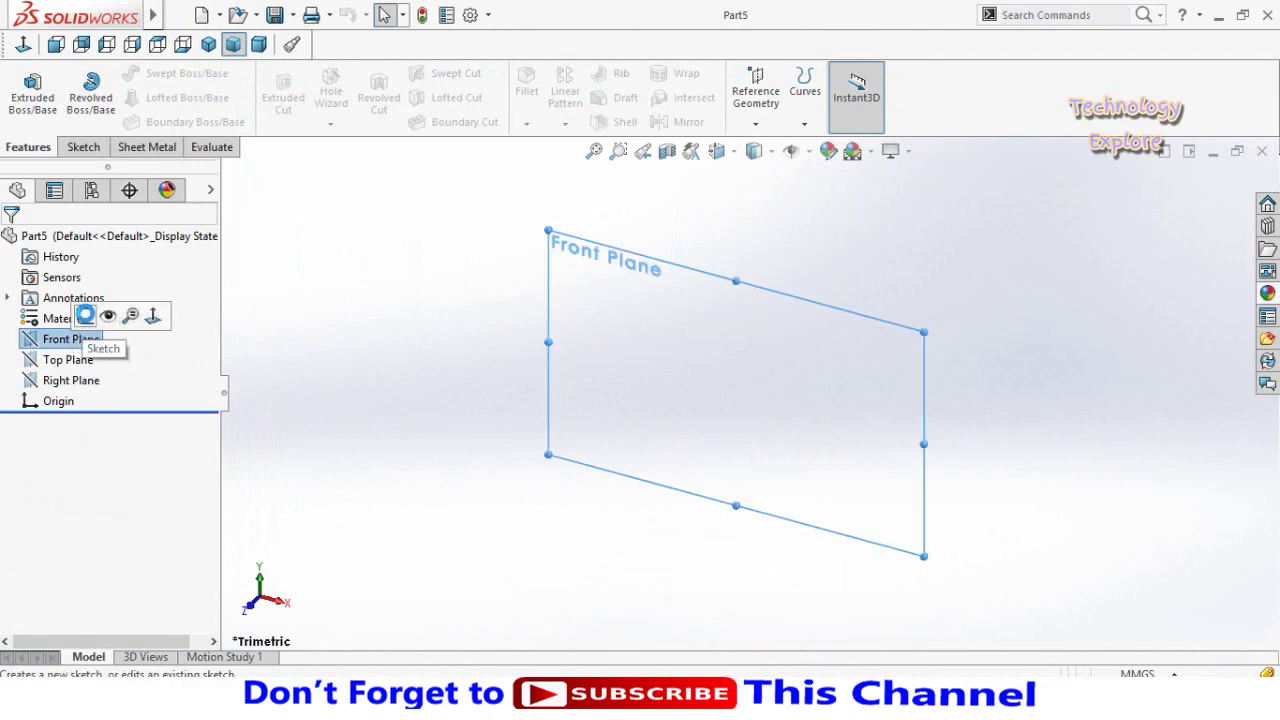
pyautogui.click(88, 316)
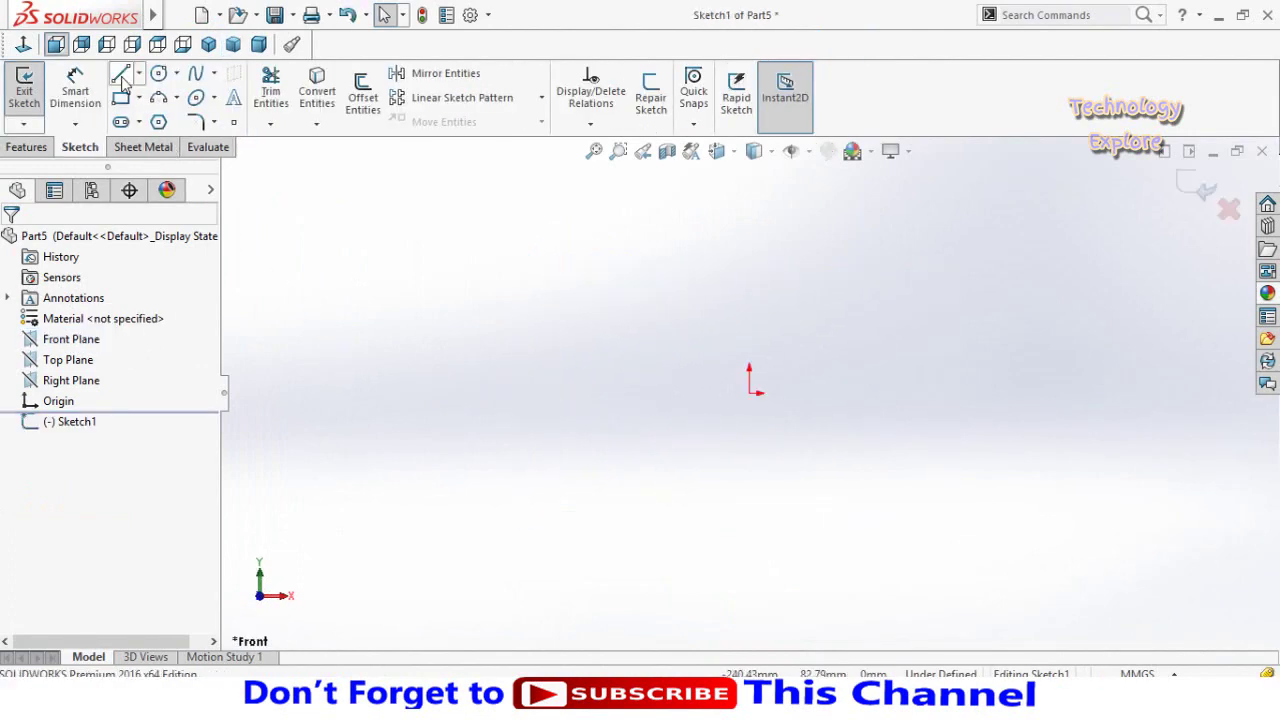
pyautogui.click(121, 77)
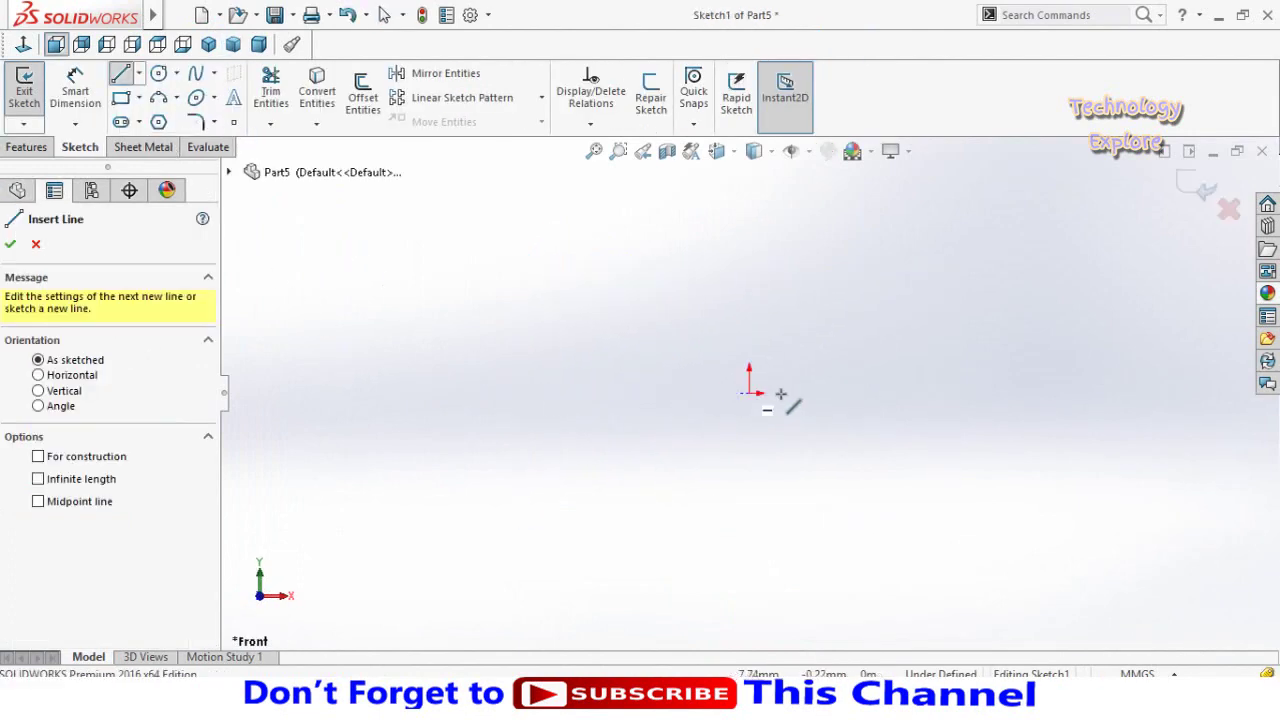
pyautogui.click(749, 393)
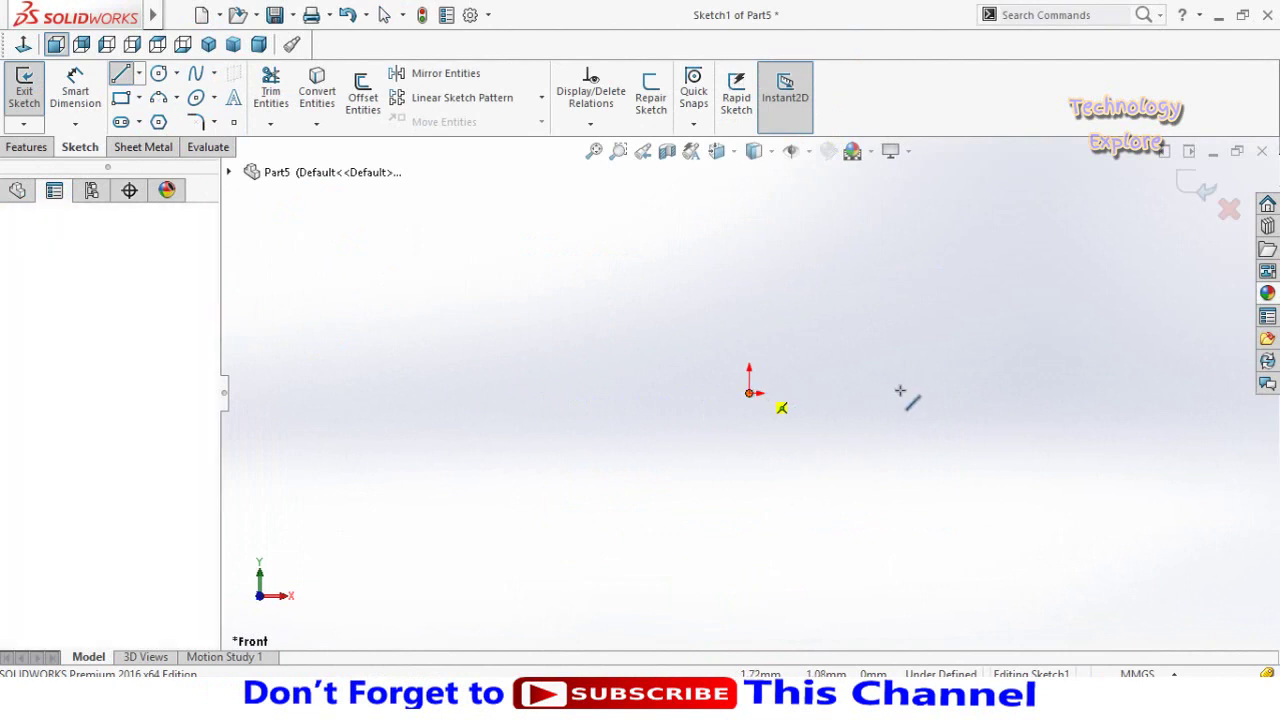
pyautogui.click(1020, 393)
pyautogui.click(1020, 327)
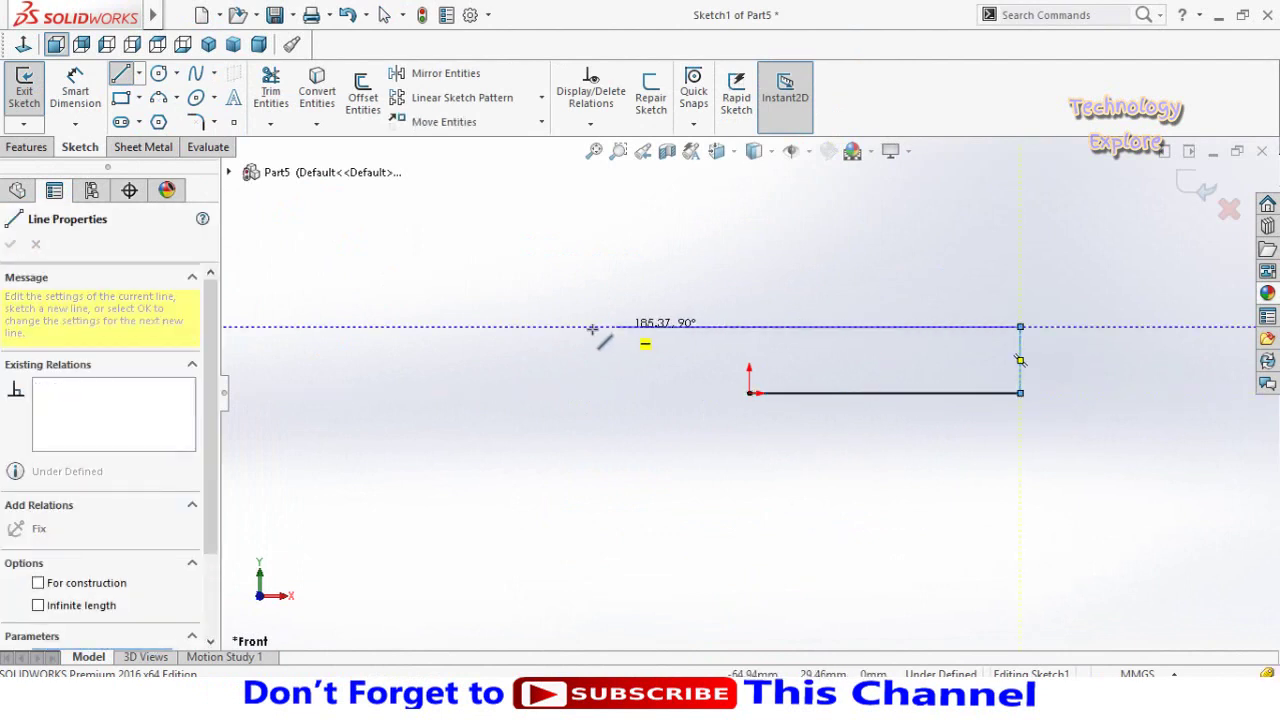
pyautogui.click(524, 327)
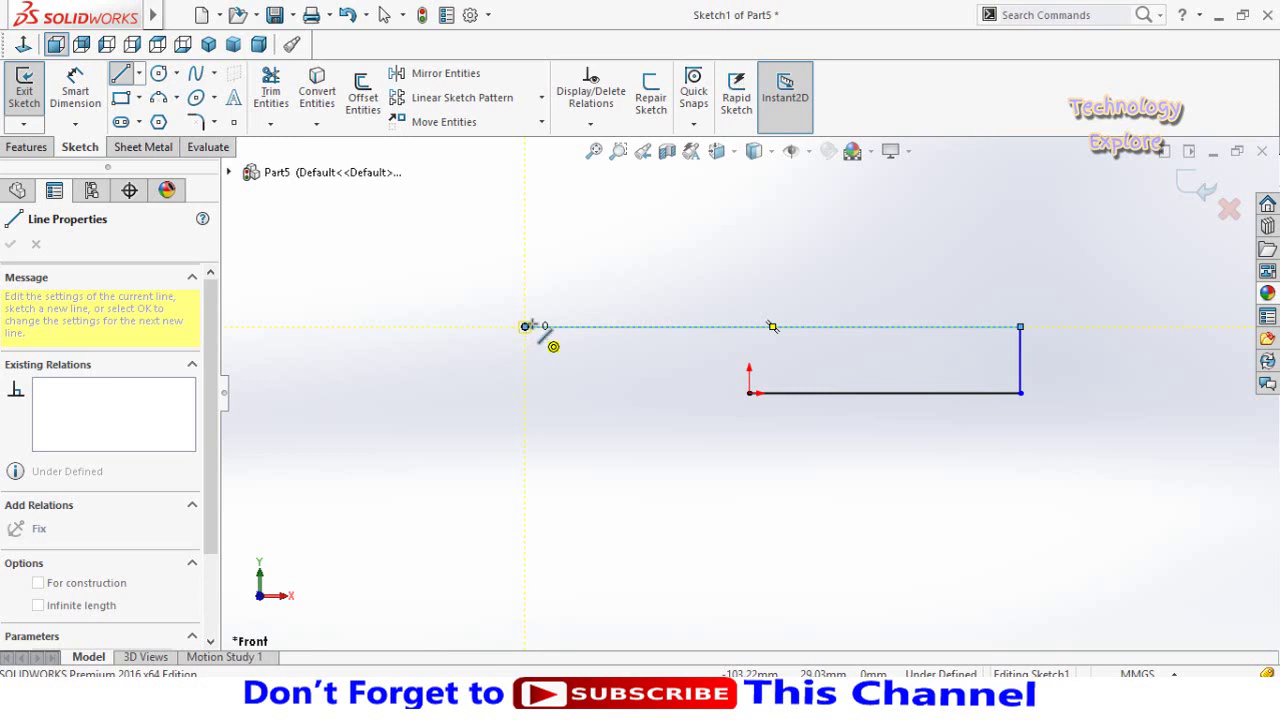
pyautogui.press('Escape')
pyautogui.click(158, 100)
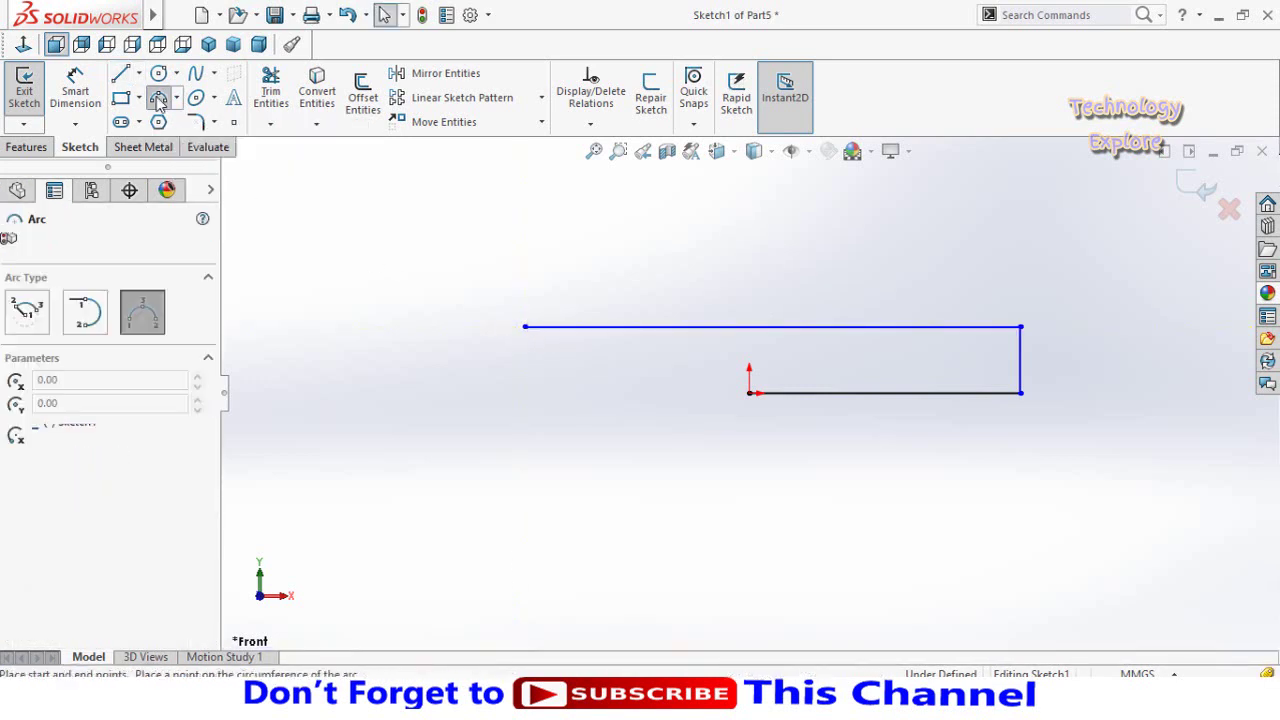
# Close the sketch's left end with a 3-point arc between the top and bottom line endpoints.
pyautogui.click(524, 327)
pyautogui.click(749, 392)
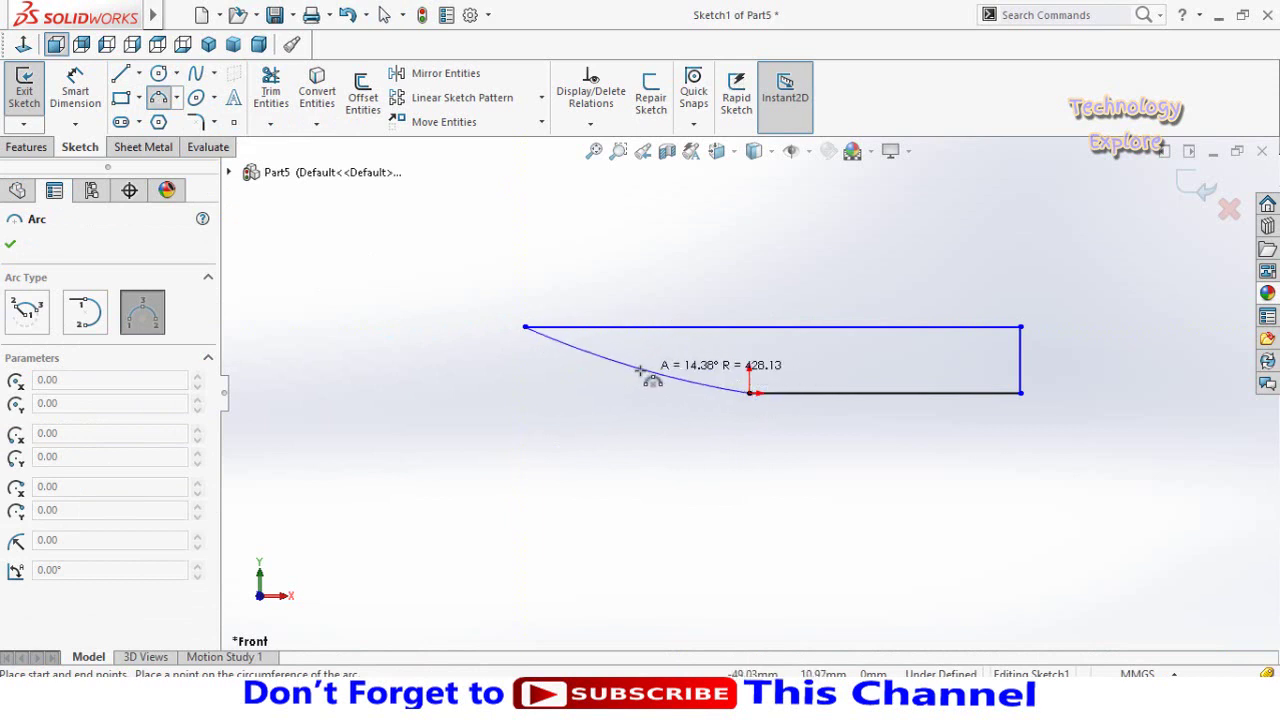
pyautogui.click(640, 379)
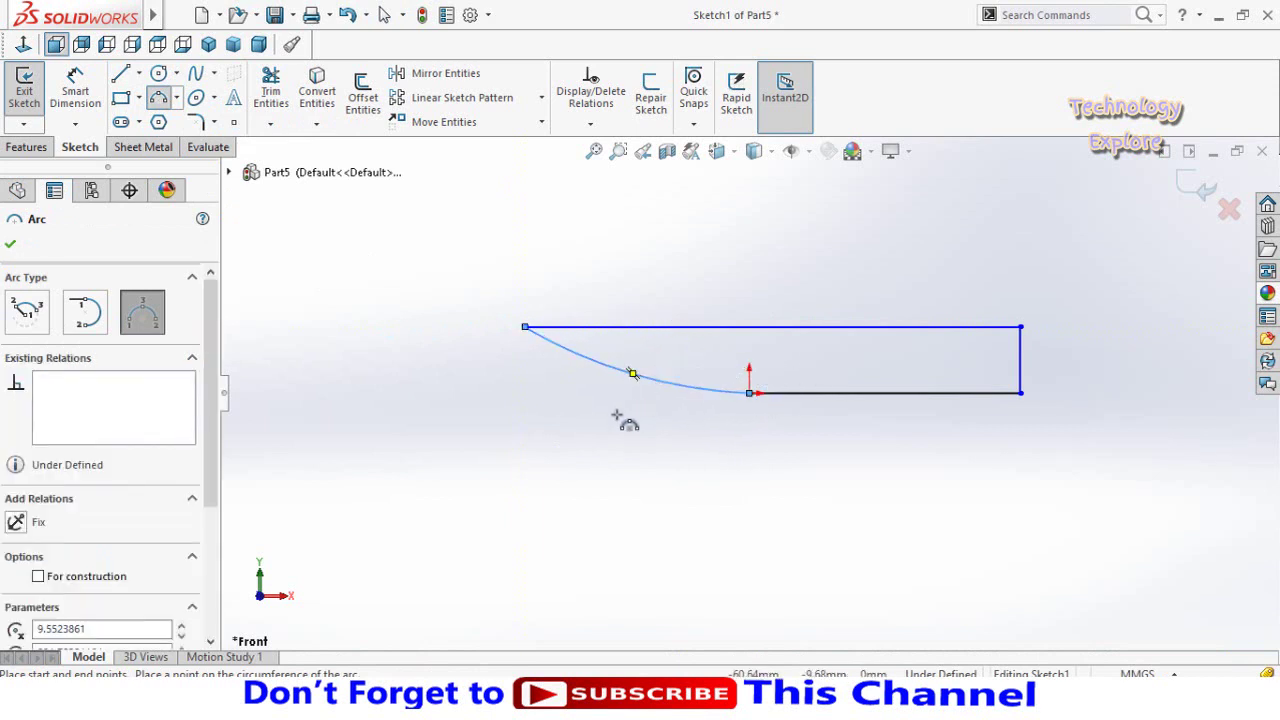
pyautogui.press('Escape')
# Dimension the right vertical line to 100 mm.
pyautogui.scroll(3, 726, 431)
pyautogui.scroll(-3, 880, 435)
pyautogui.scroll(2, 806, 480)
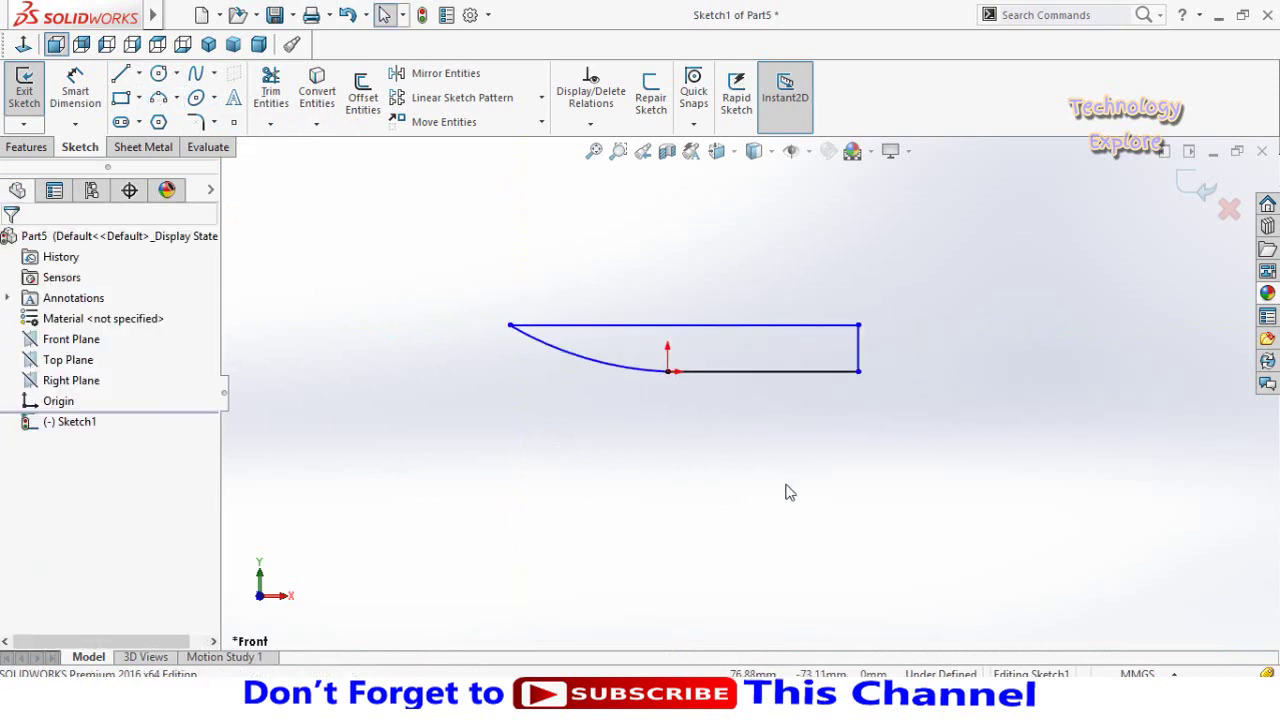
pyautogui.moveTo(789, 491); pyautogui.dragTo(829, 386, button='right')
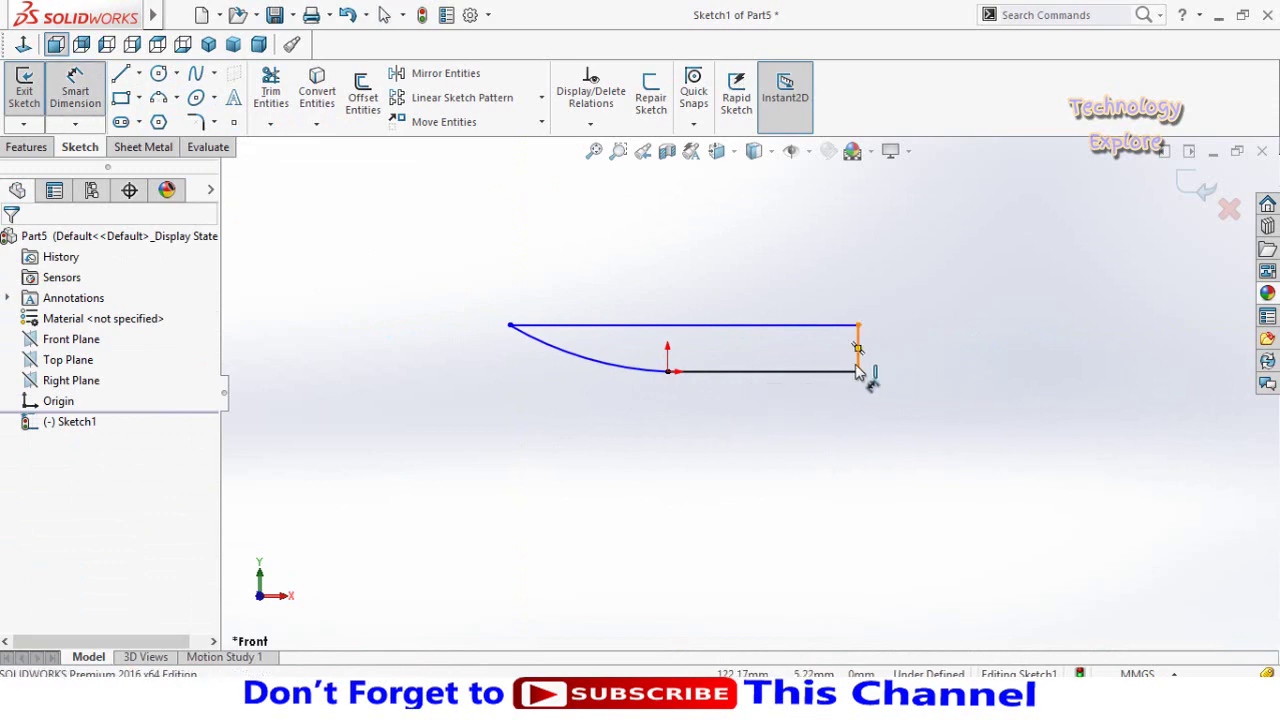
pyautogui.click(857, 368)
pyautogui.click(895, 432)
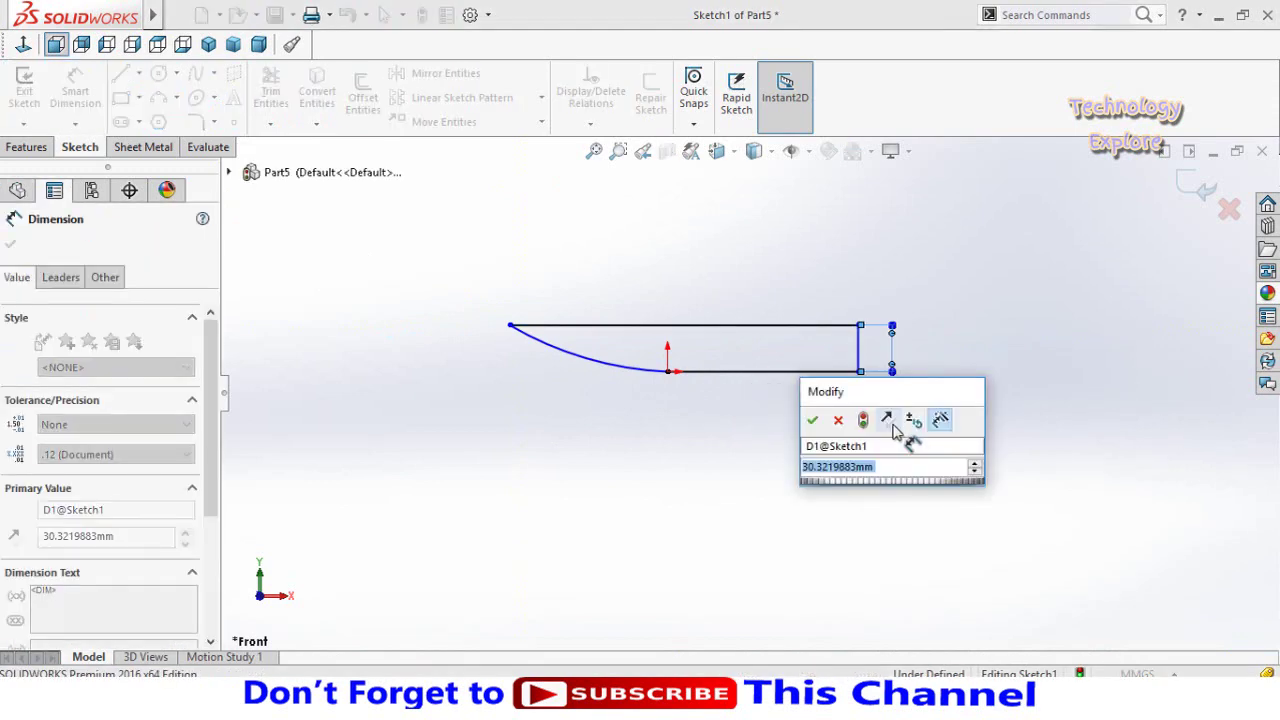
pyautogui.write('100')
pyautogui.press('Return')
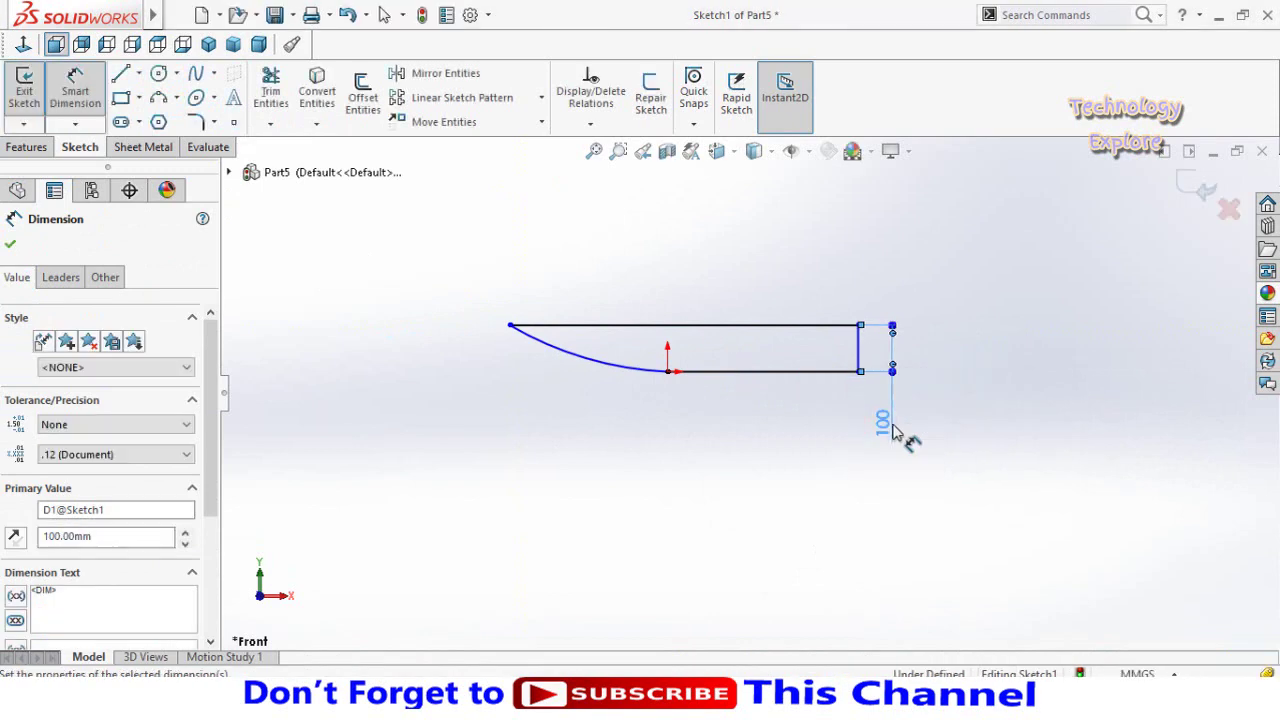
pyautogui.click(811, 432)
# Dimension the top line to 2000 mm by entering 2m.
pyautogui.click(743, 325)
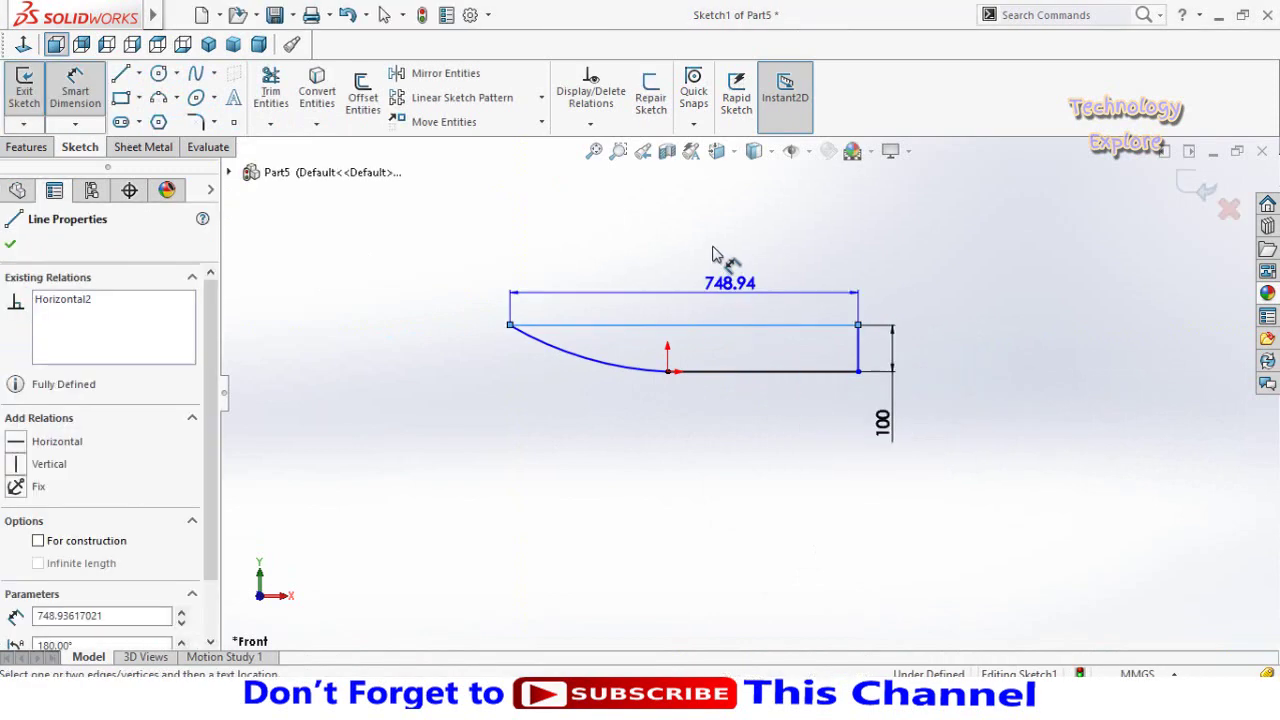
pyautogui.click(716, 250)
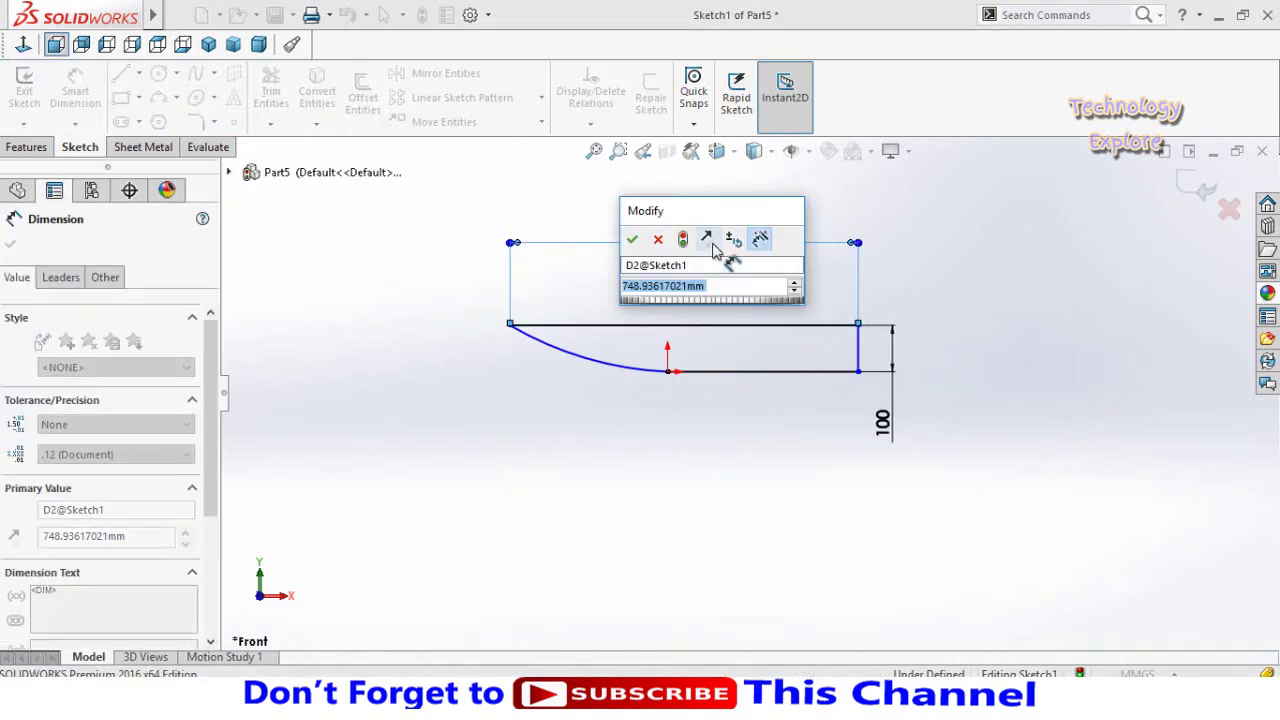
pyautogui.write('2m')
pyautogui.press('Return')
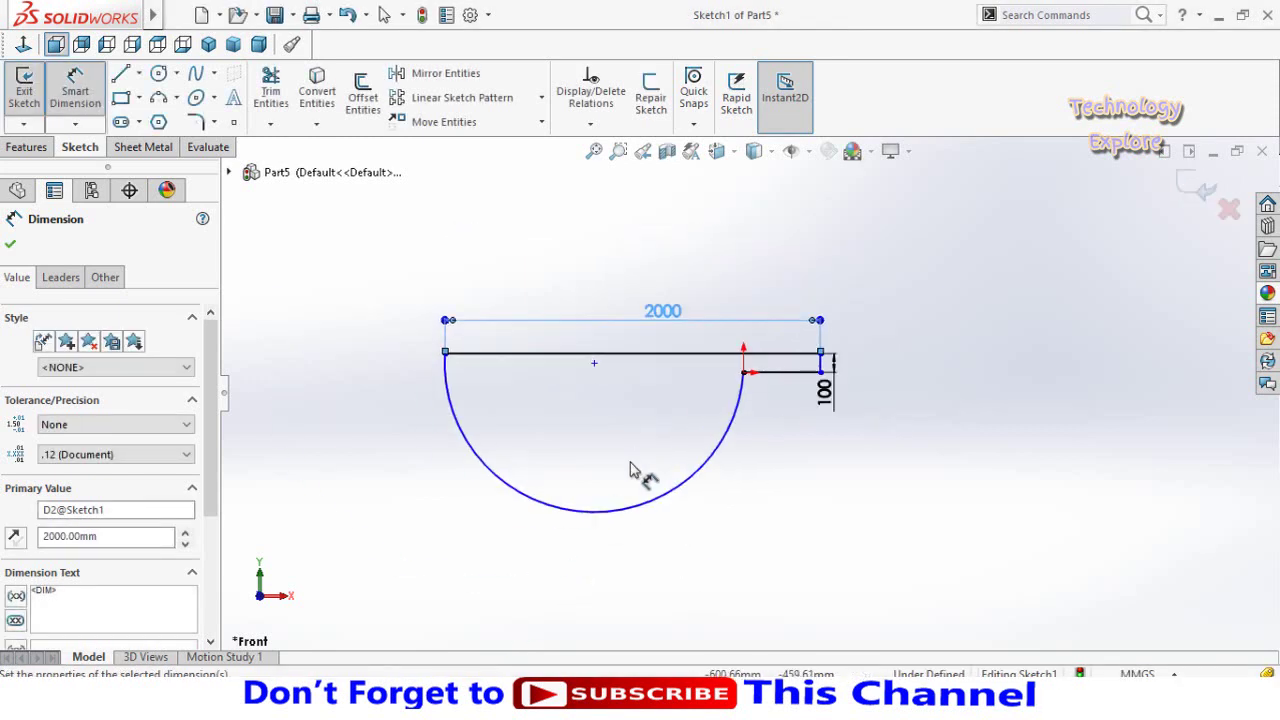
pyautogui.press('Escape')
# Drag the arc flatter and stretch the sketch's right corner further right.
pyautogui.moveTo(603, 515); pyautogui.dragTo(602, 374)
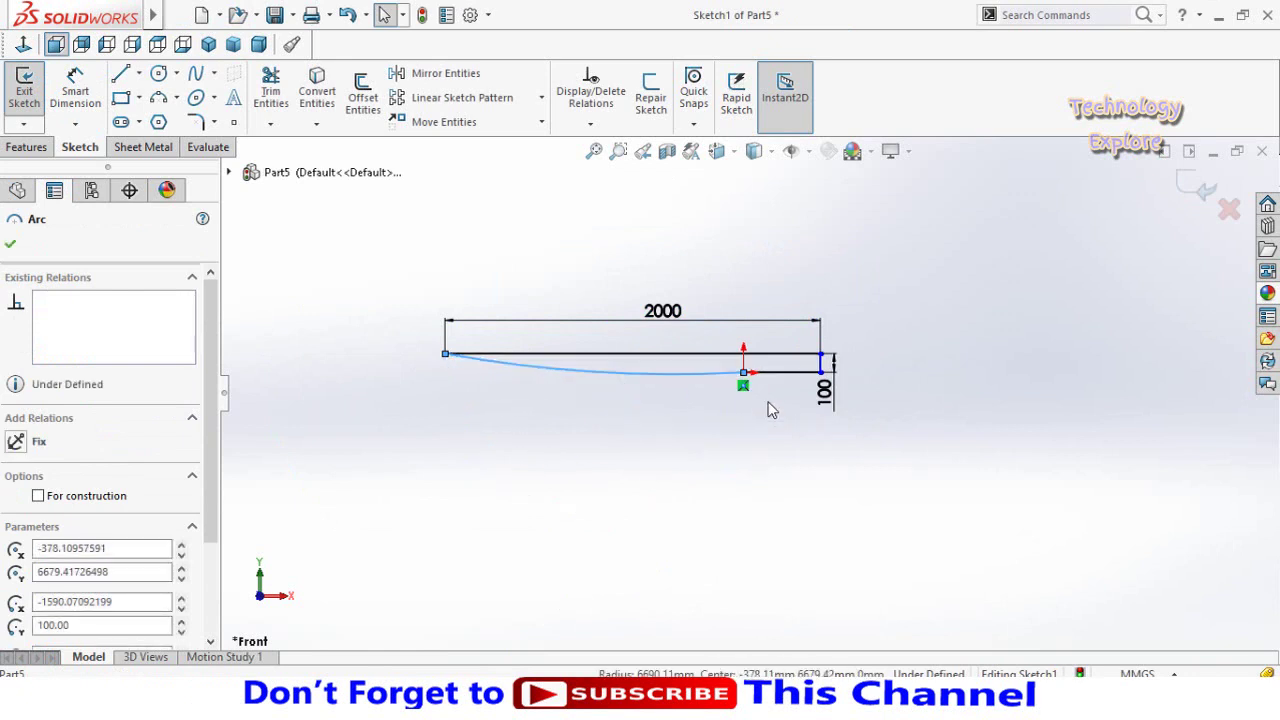
pyautogui.click(860, 376)
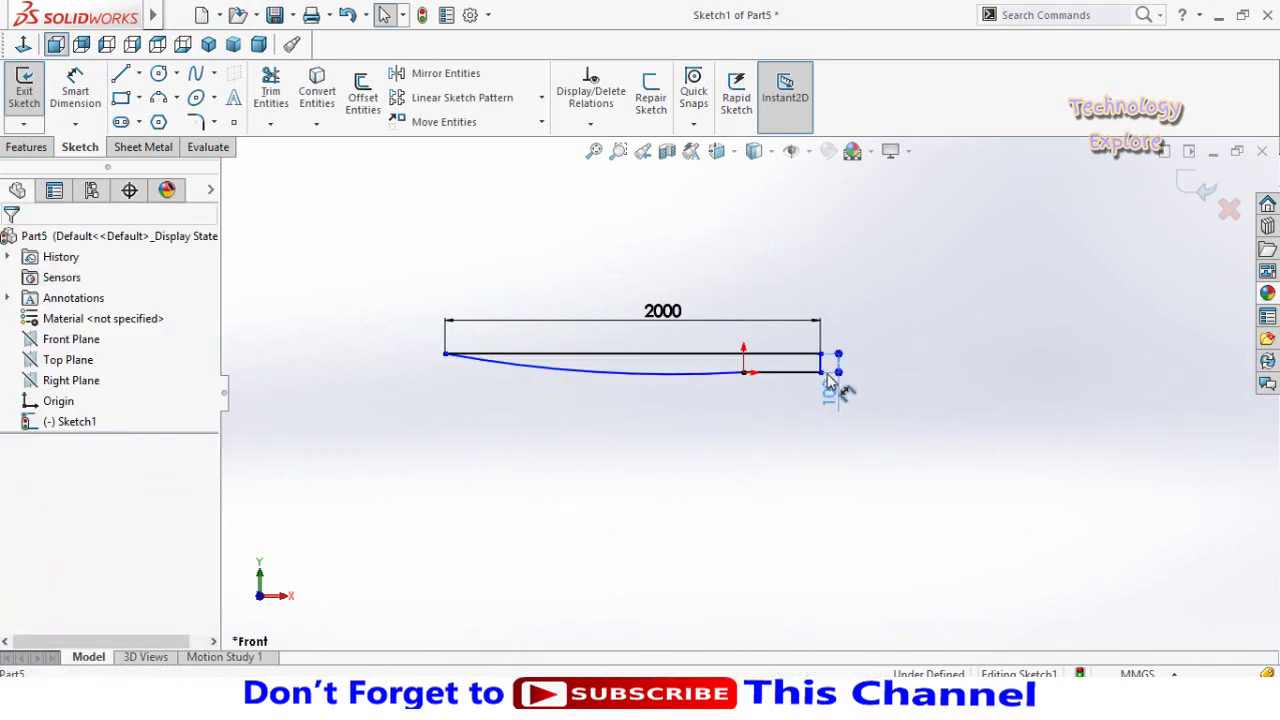
pyautogui.click(828, 380)
pyautogui.press('Escape')
pyautogui.scroll(-2, 830, 376)
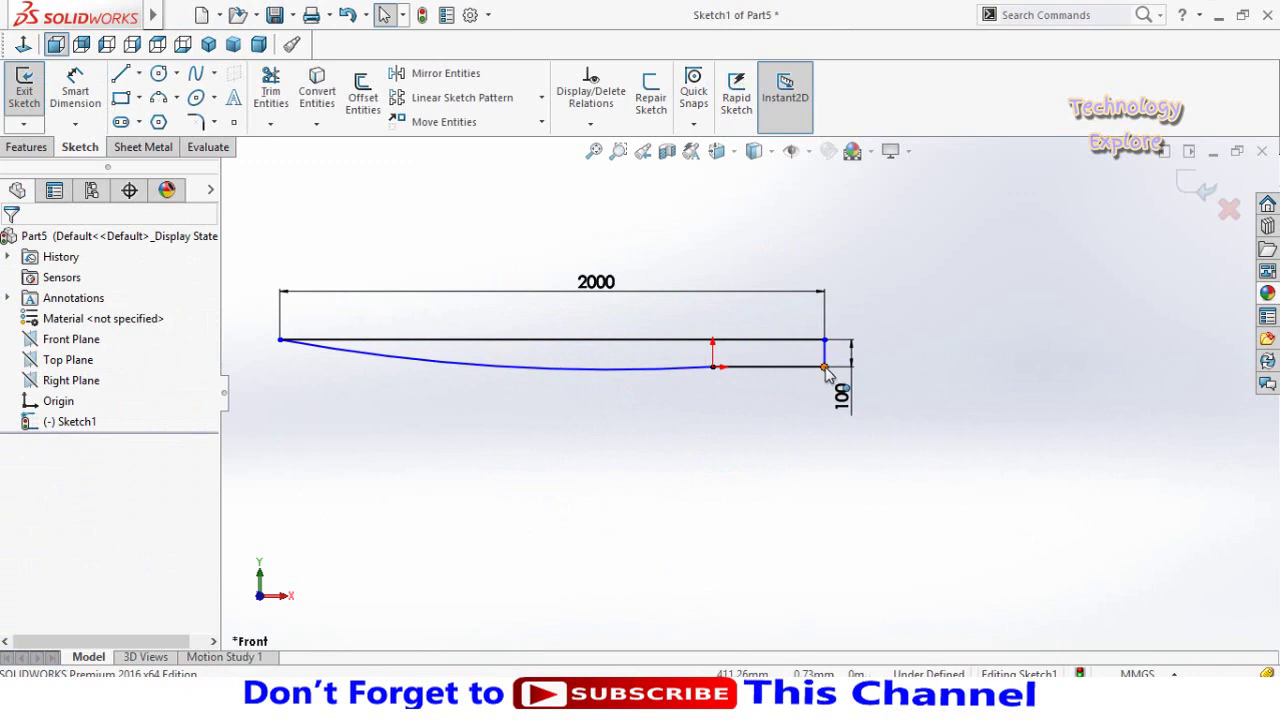
pyautogui.moveTo(826, 370); pyautogui.dragTo(968, 378)
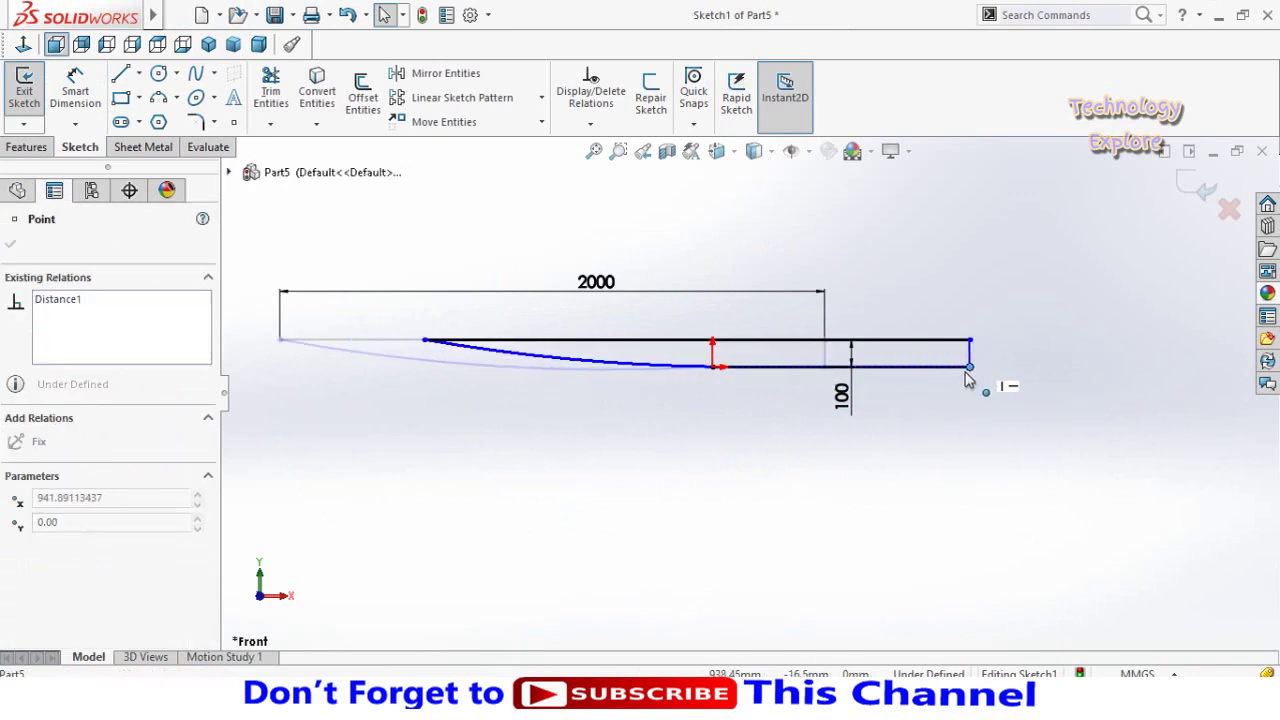
pyautogui.click(666, 480)
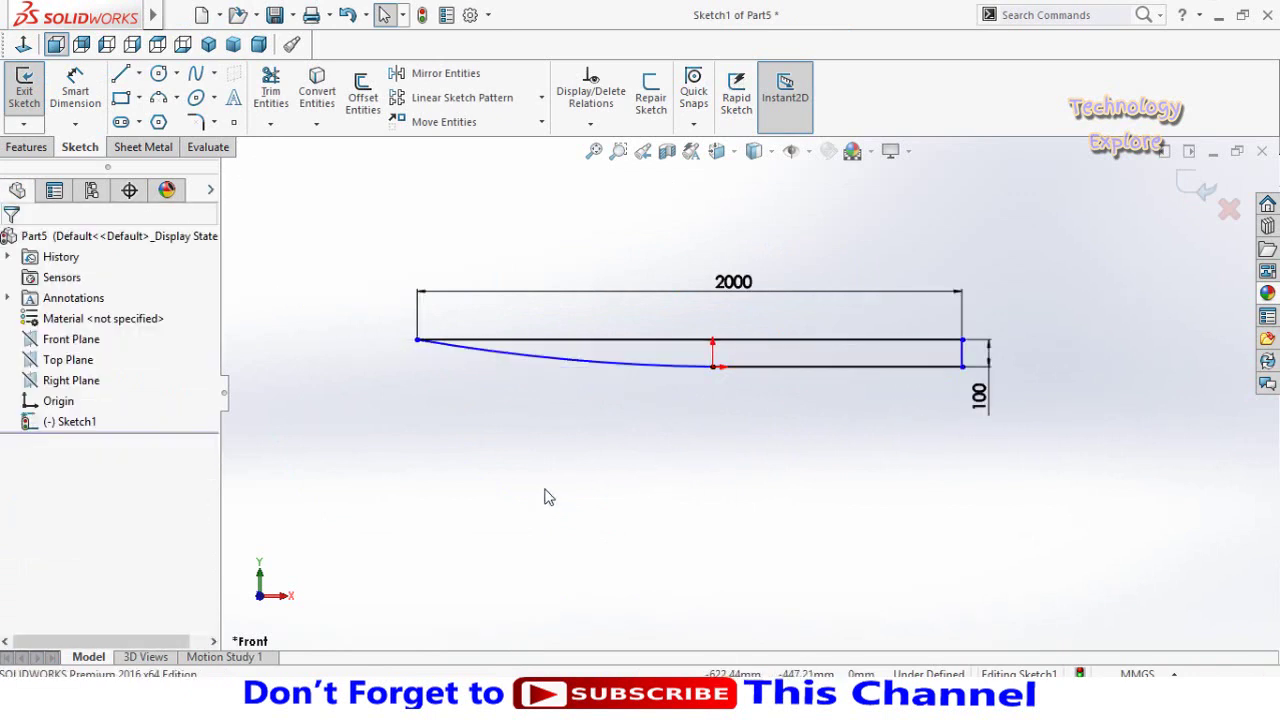
# Dimension the arc to R6660 and the bottom line to 1000 mm, fully defining the sketch.
pyautogui.moveTo(548, 497); pyautogui.dragTo(600, 414, button='right')
pyautogui.scroll(-2, 603, 380)
pyautogui.click(600, 347)
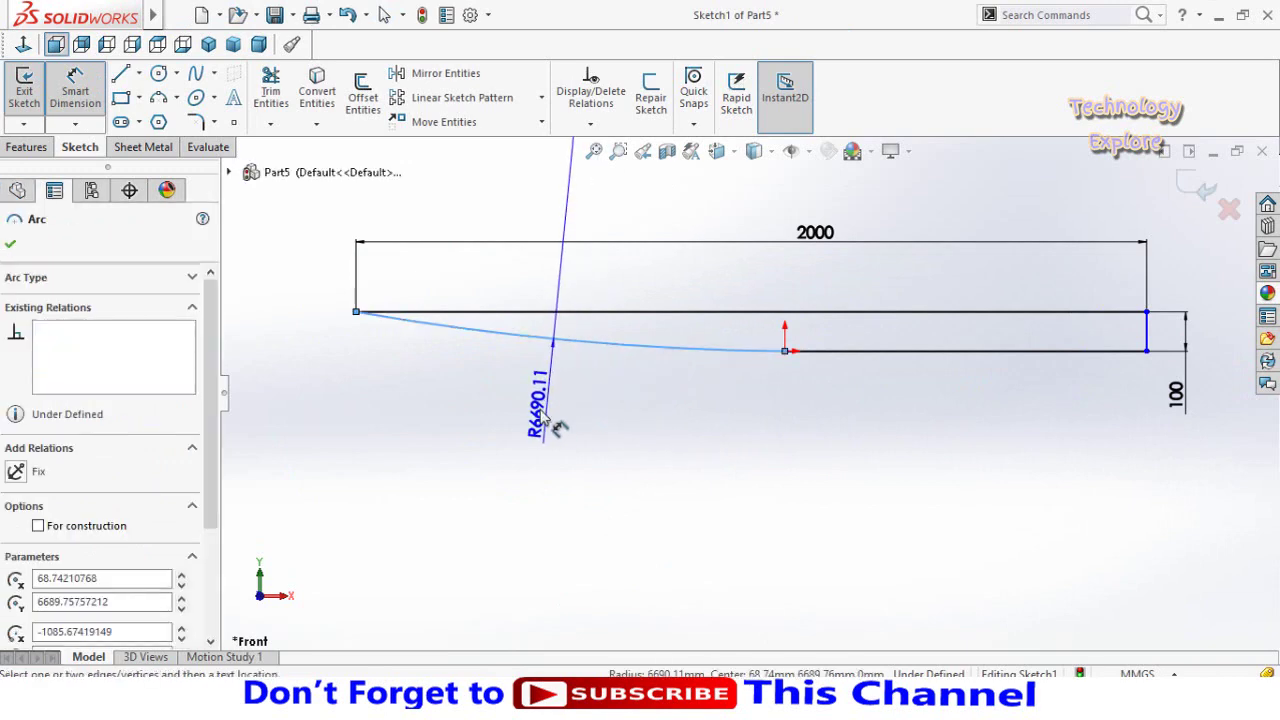
pyautogui.click(538, 415)
pyautogui.write('6660')
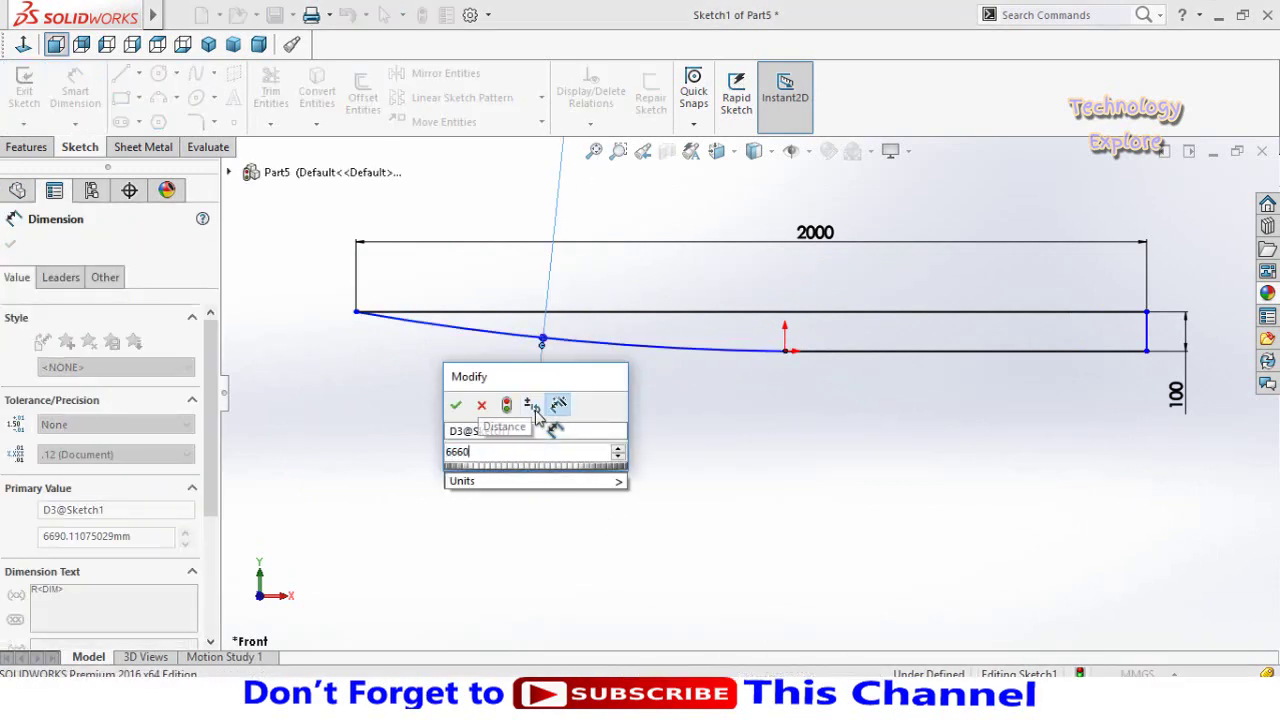
pyautogui.press('Return')
pyautogui.click(935, 358)
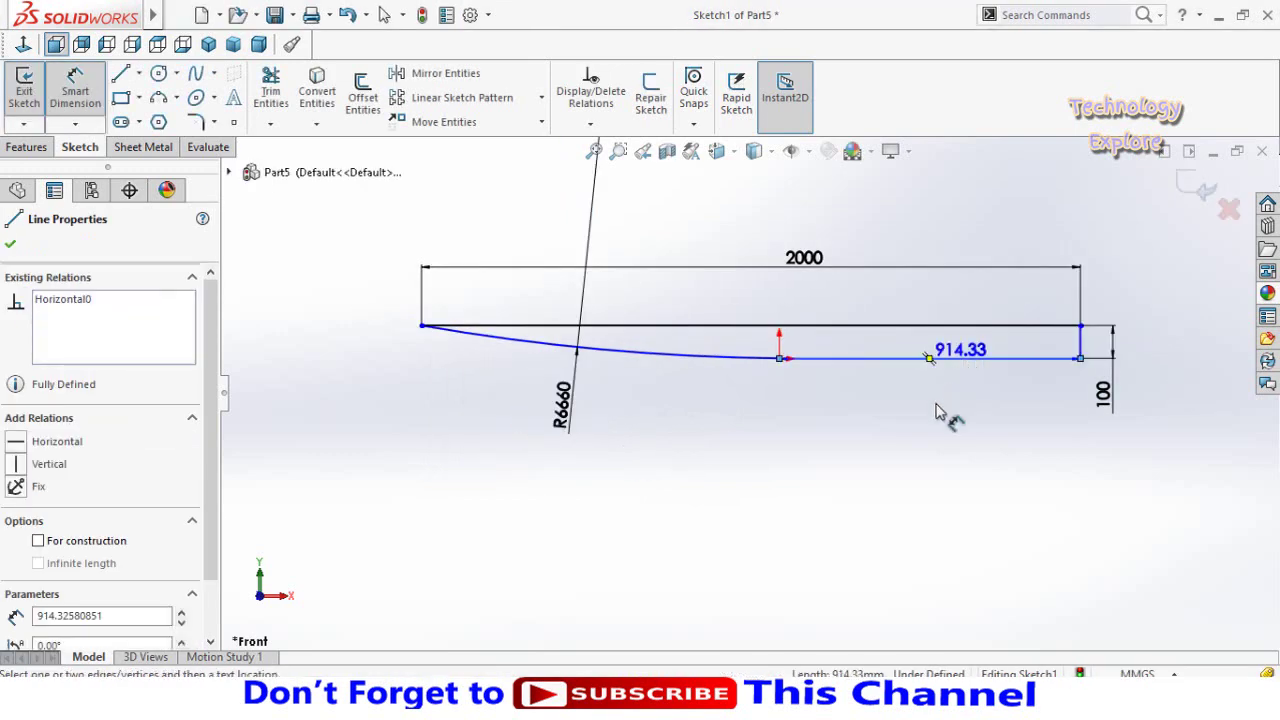
pyautogui.click(920, 436)
pyautogui.write('1')
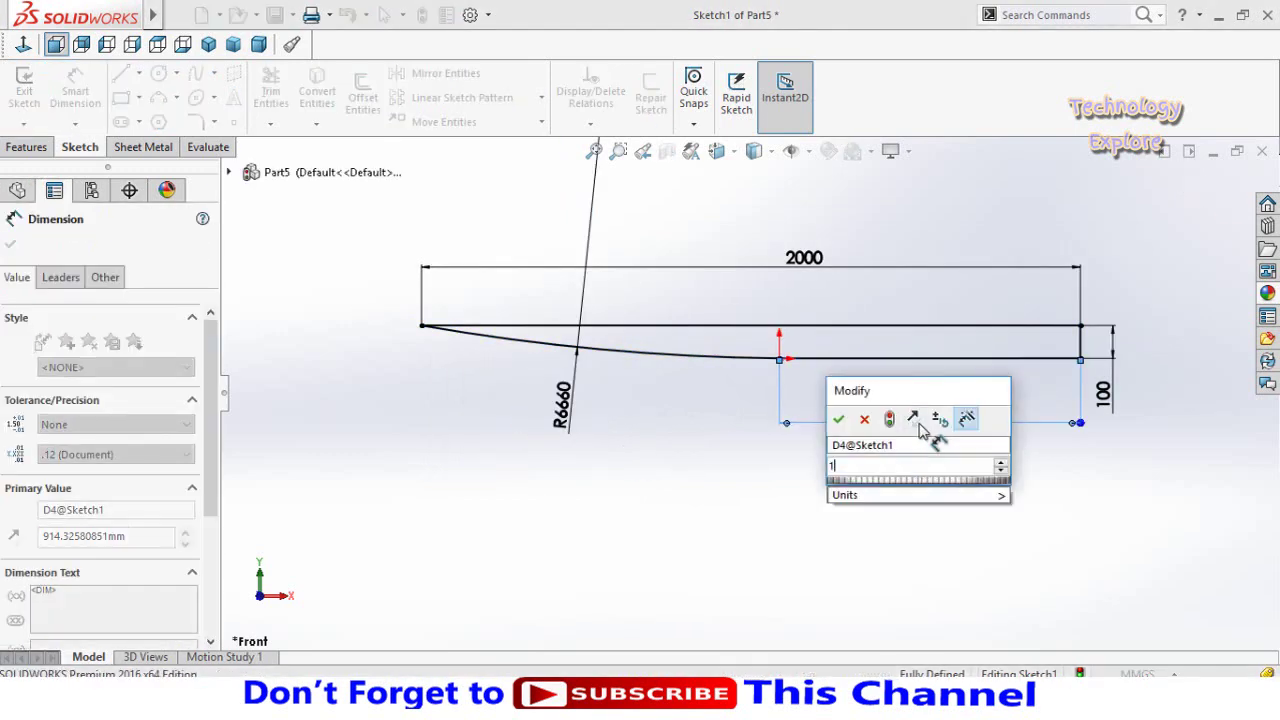
pyautogui.write('000')
pyautogui.press('Return')
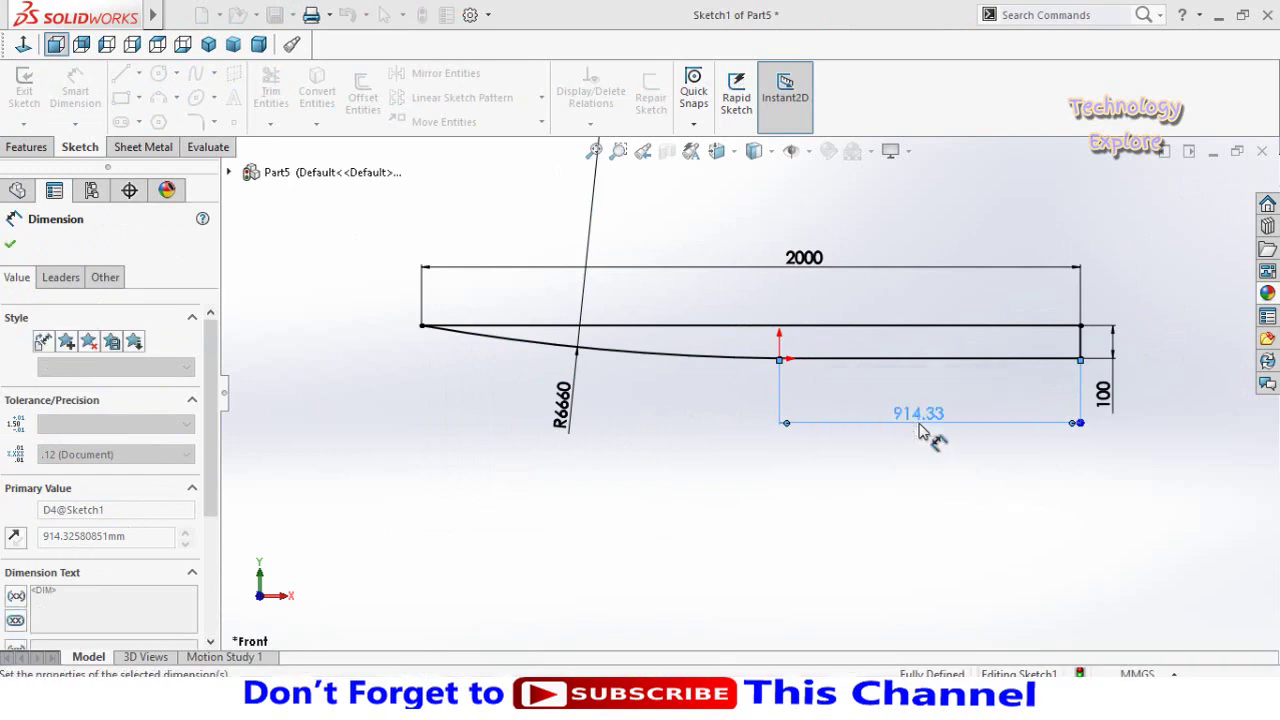
pyautogui.click(945, 462)
pyautogui.scroll(2, 806, 470)
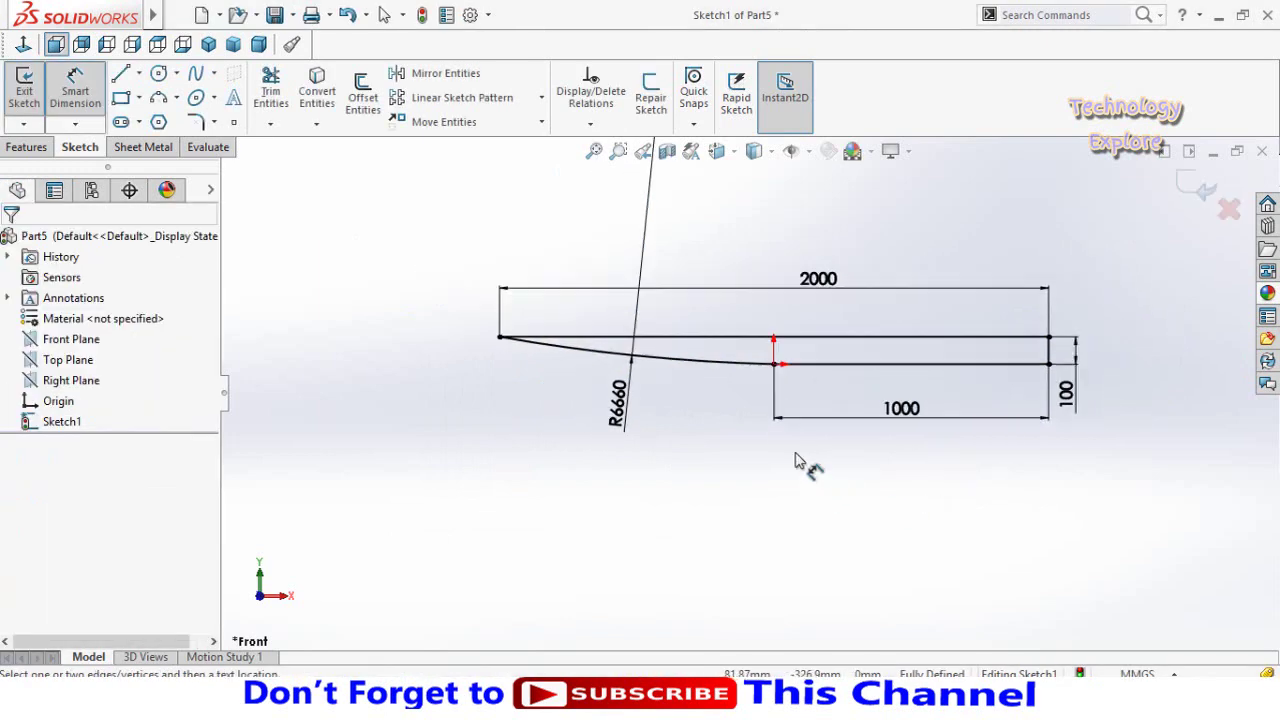
pyautogui.click(27, 148)
# Extrude the tapered sketch 100 mm blind into Boss-Extrude1 and pick a face of the body.
pyautogui.click(33, 100)
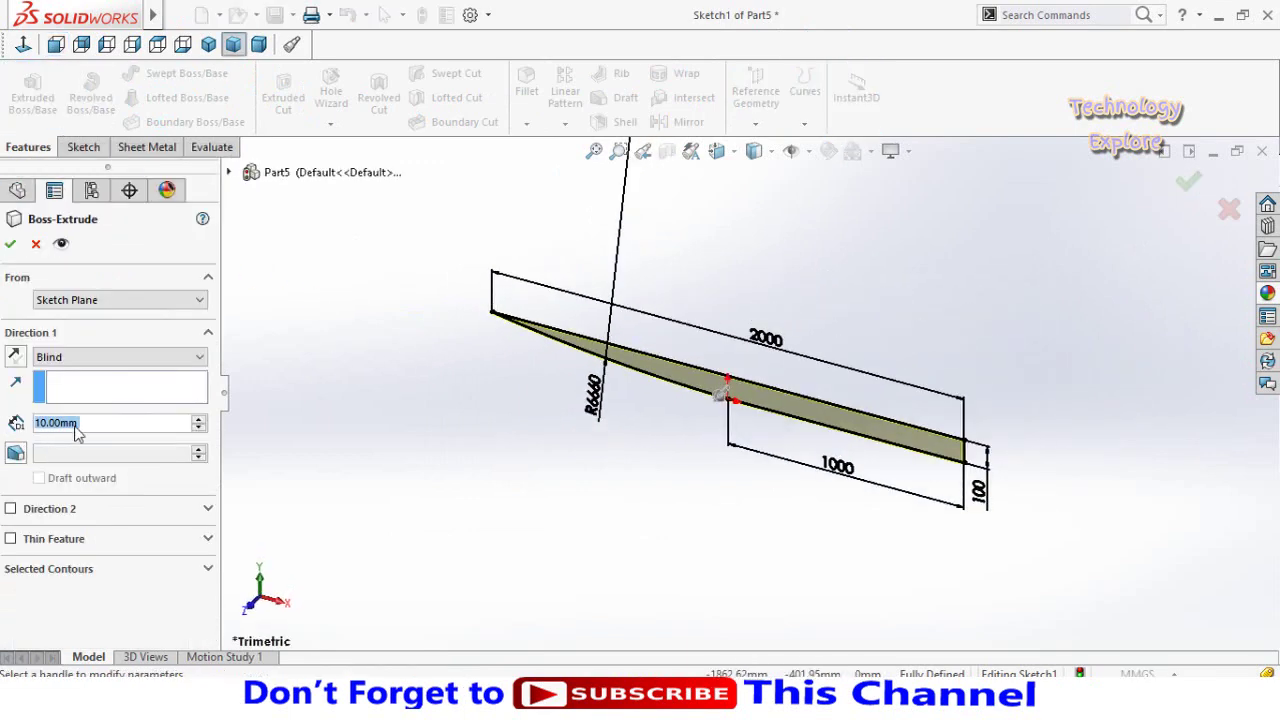
pyautogui.write('100')
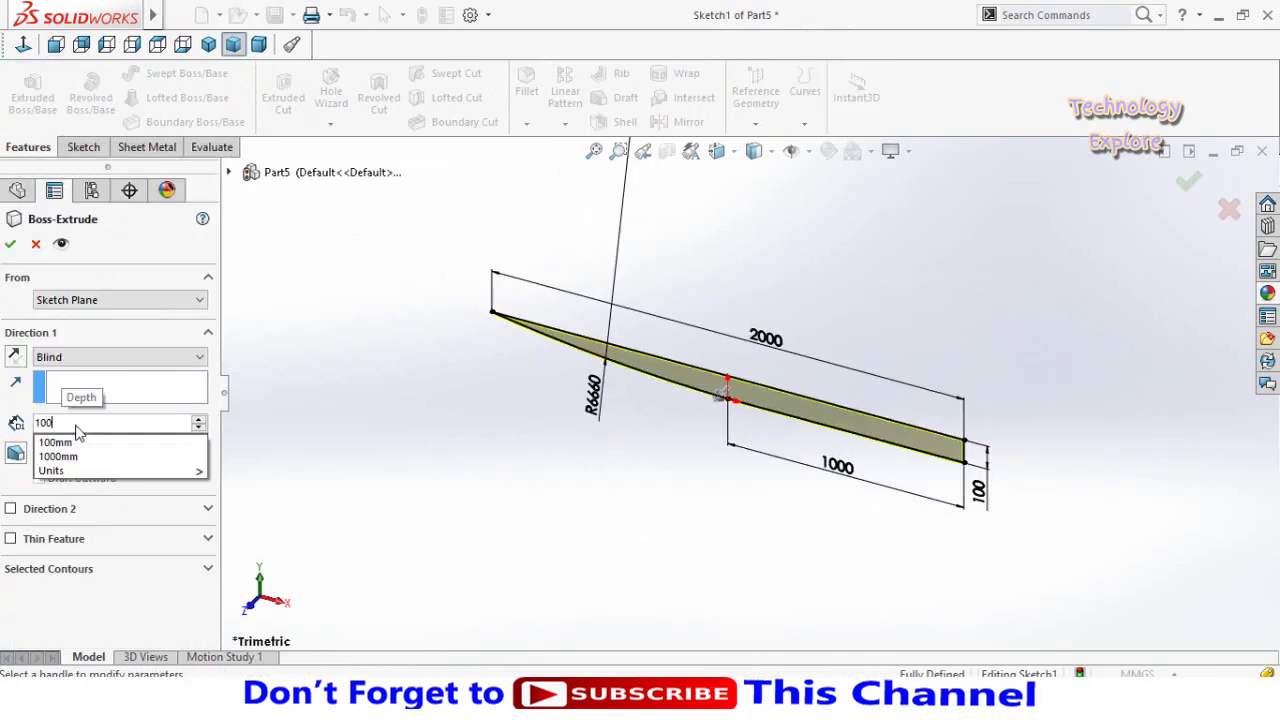
pyautogui.press('Return')
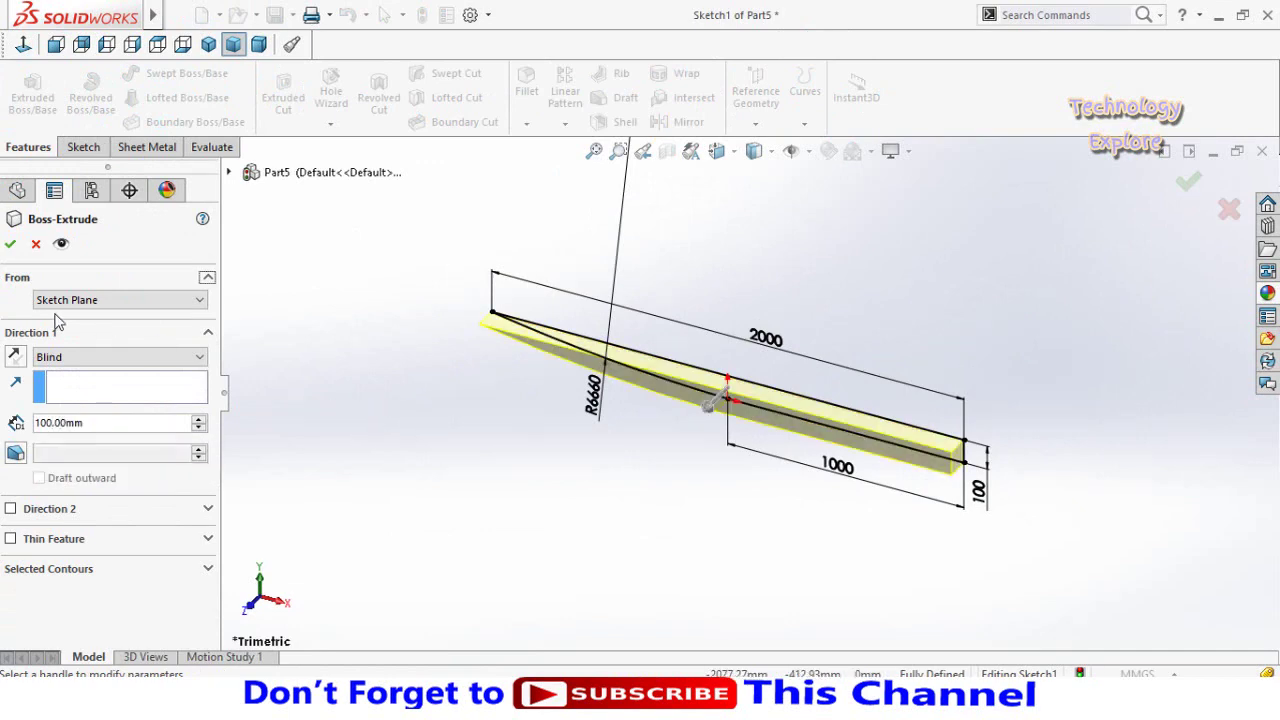
pyautogui.click(11, 245)
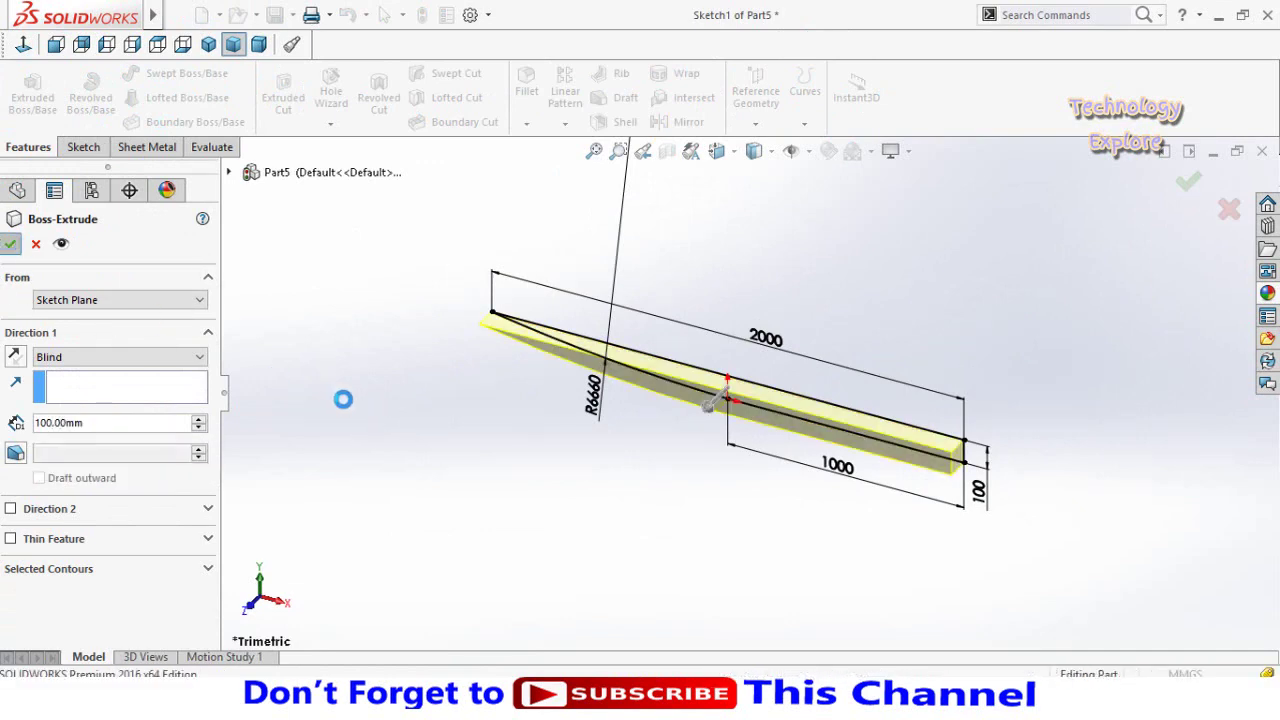
pyautogui.moveTo(628, 287)
pyautogui.mouseDown(button='middle')
pyautogui.moveTo(466, 289)
pyautogui.moveTo(506, 332)
pyautogui.mouseUp(button='middle')
pyautogui.click(771, 421)
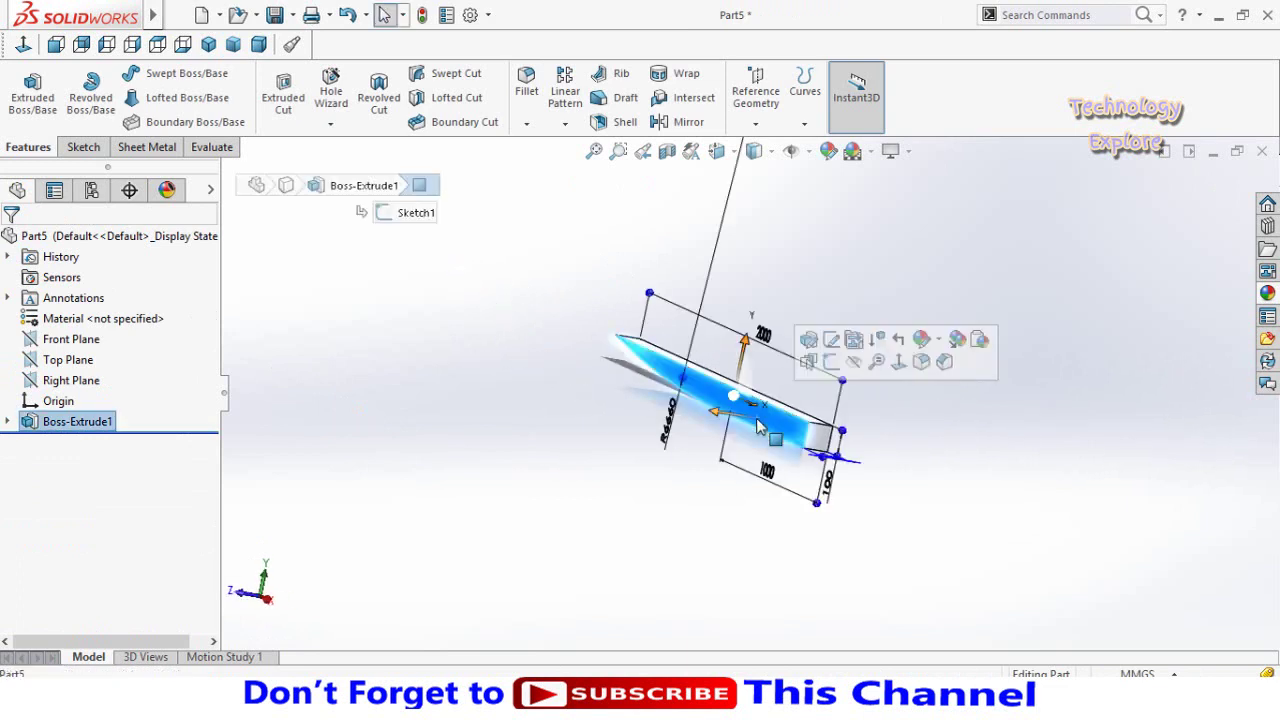
# Start a sketch on the selected face and draw two larger circles near the bar's right end.
pyautogui.click(832, 364)
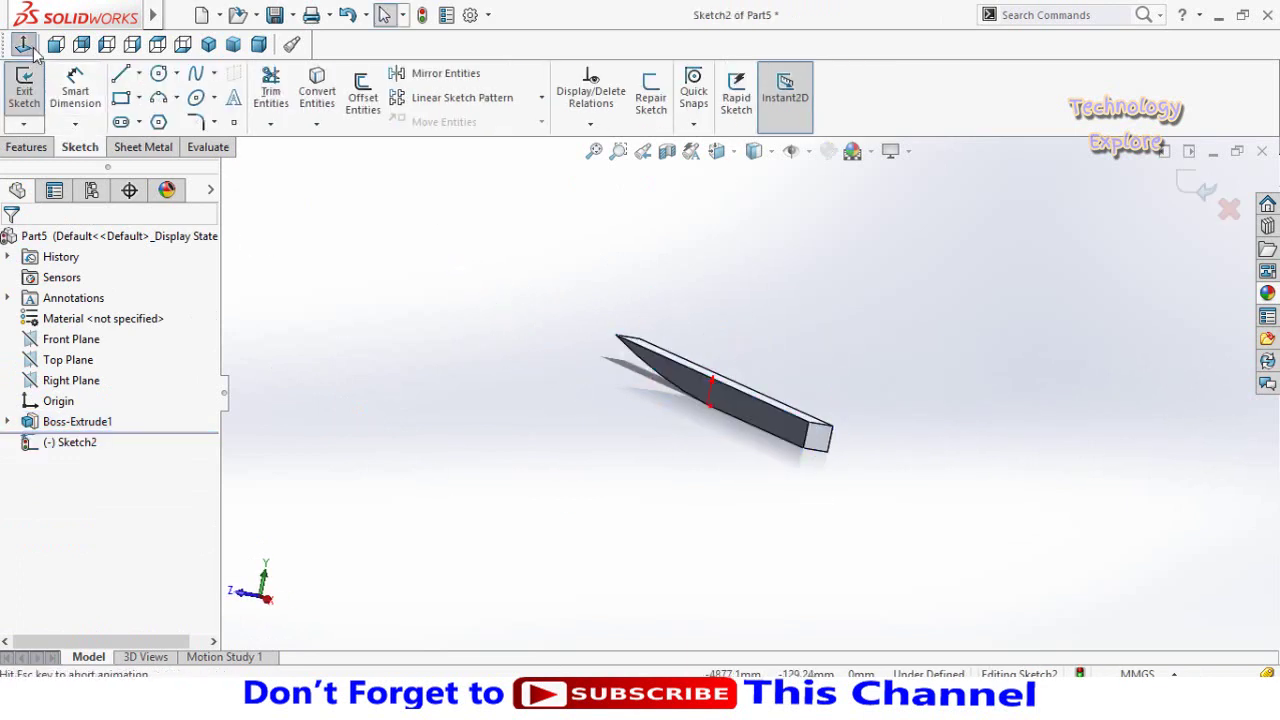
pyautogui.scroll(-3, 990, 414)
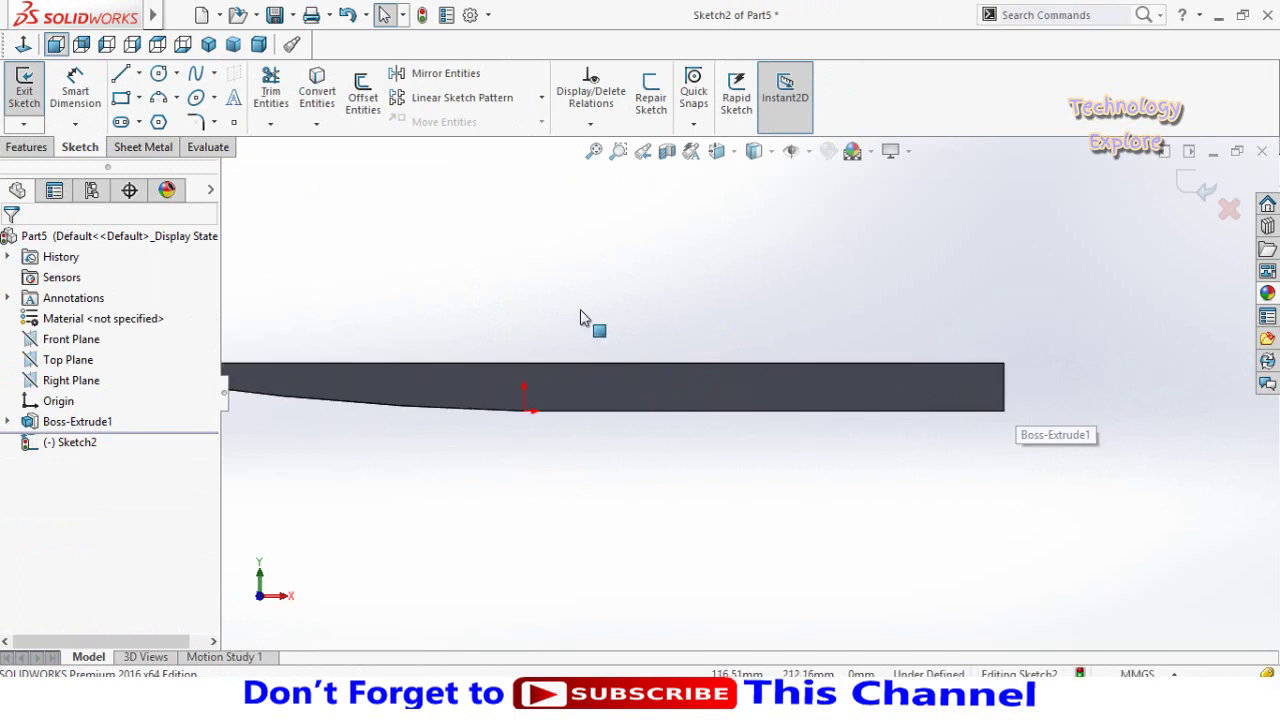
pyautogui.click(158, 75)
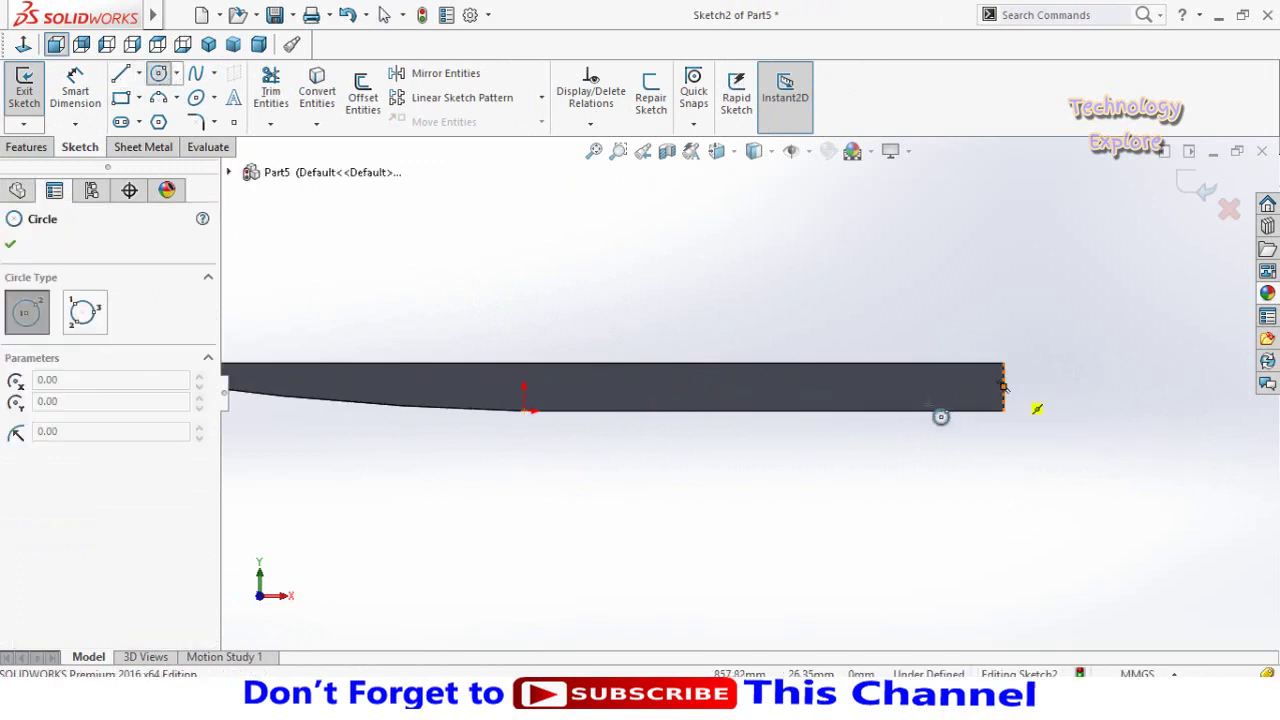
pyautogui.scroll(-2, 976, 400)
pyautogui.click(969, 378)
pyautogui.click(990, 388)
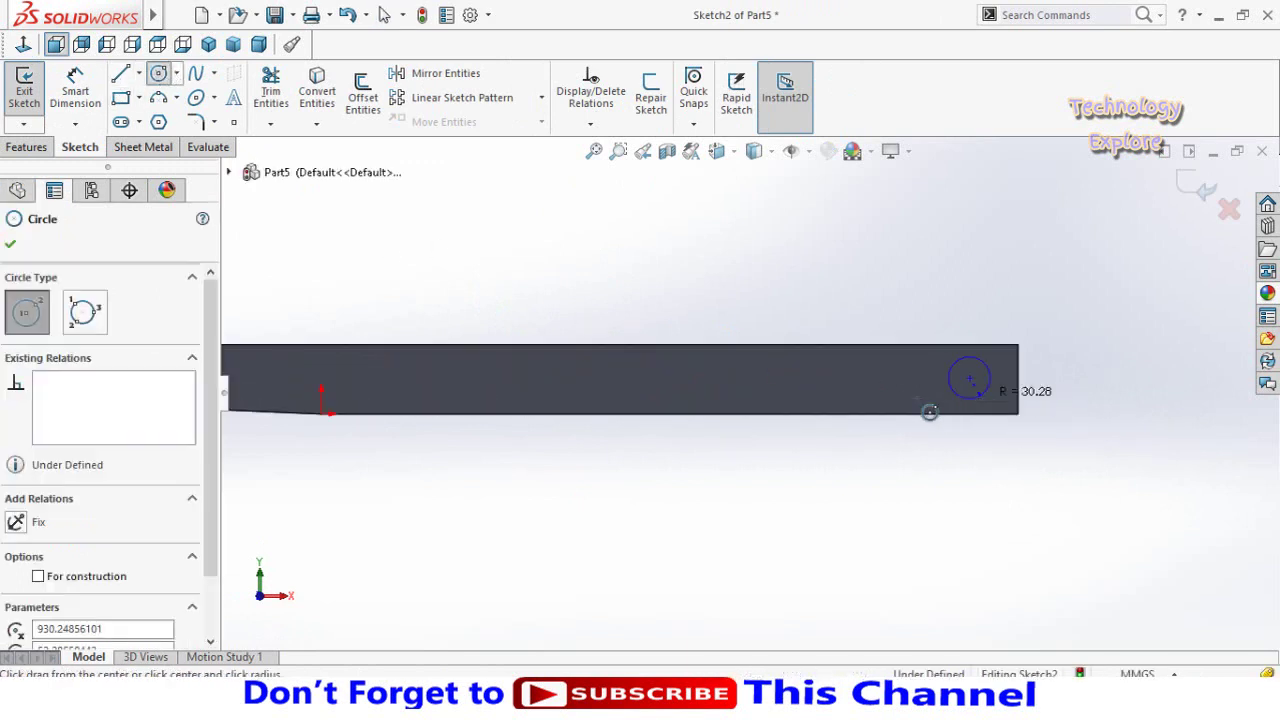
pyautogui.click(798, 378)
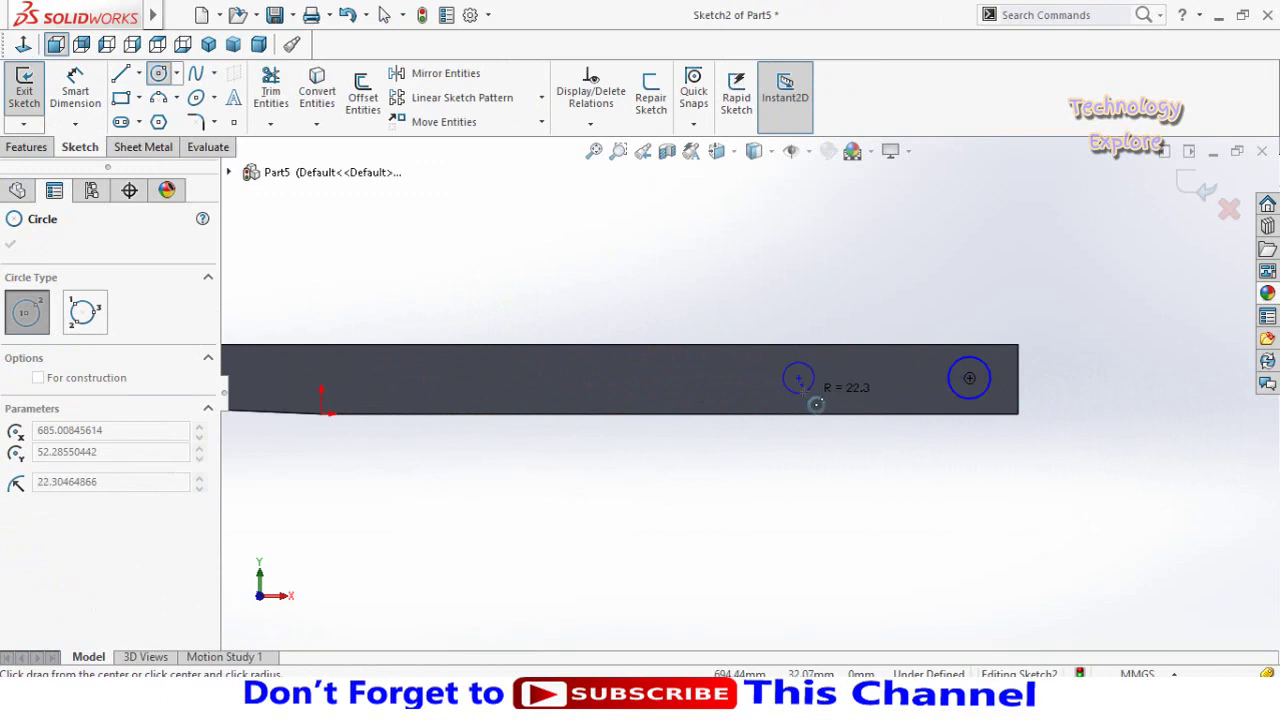
pyautogui.click(816, 404)
# Add a small circle below the left one and a middle circle between the large ones.
pyautogui.scroll(-2, 834, 414)
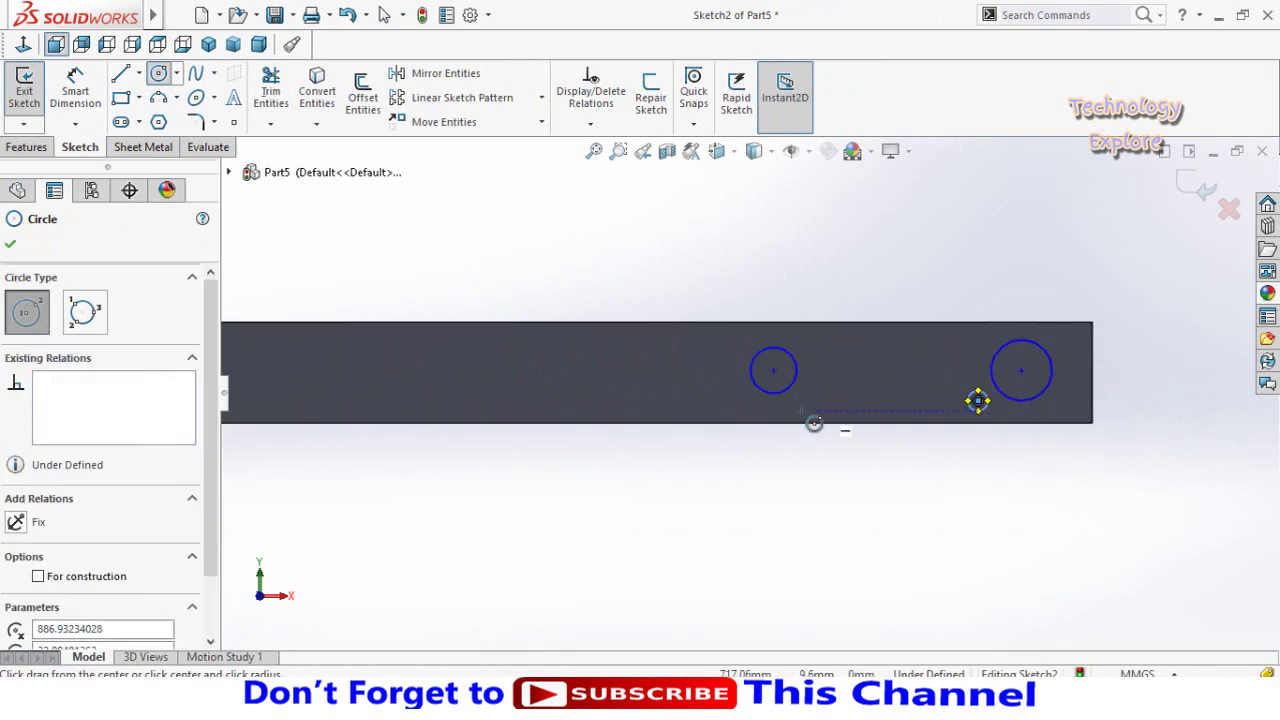
pyautogui.click(800, 408)
pyautogui.click(820, 412)
pyautogui.scroll(1, 790, 398)
pyautogui.click(869, 374)
pyautogui.click(878, 396)
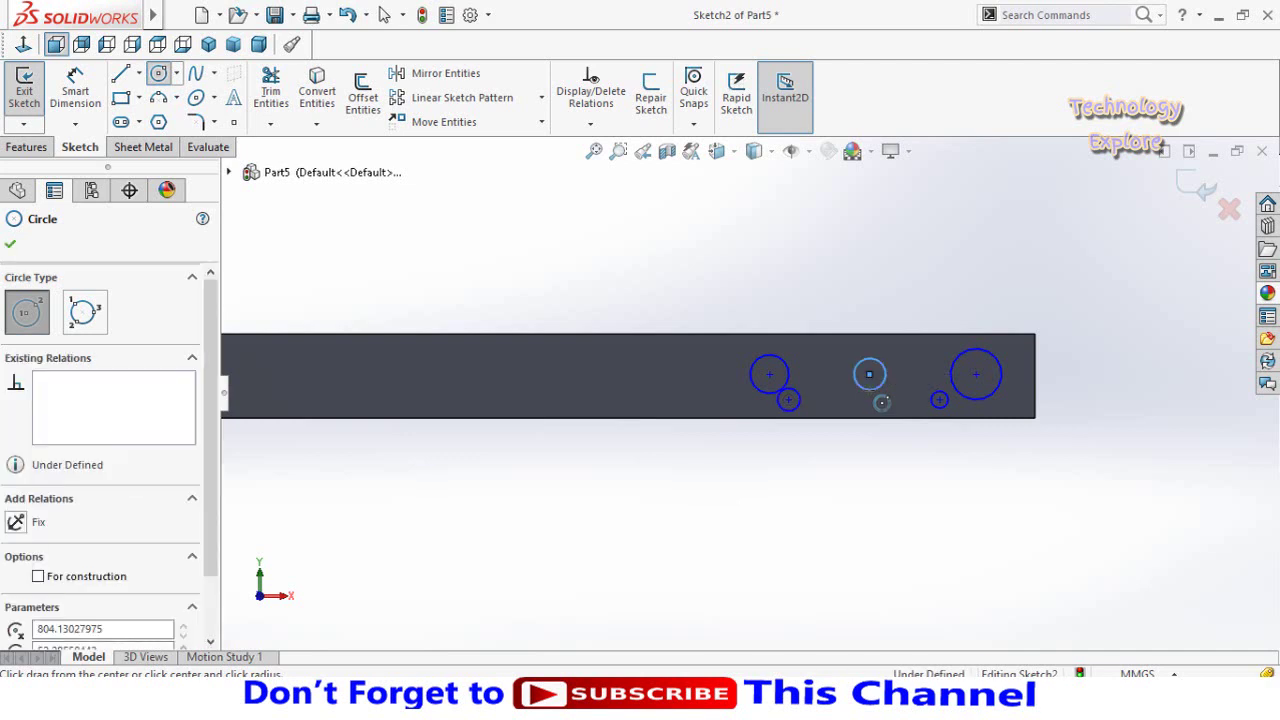
pyautogui.press('Escape')
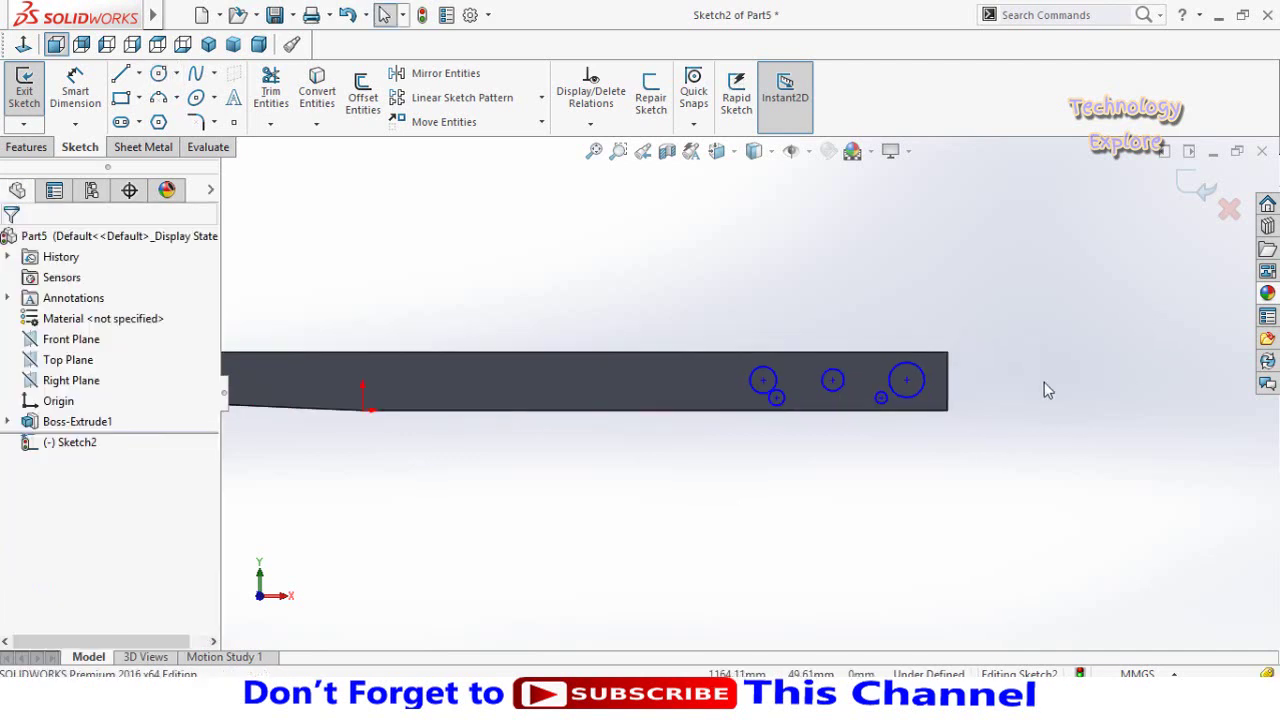
# Make all five circles equal in size with an Equal relation.
pyautogui.moveTo(998, 285); pyautogui.dragTo(687, 477)
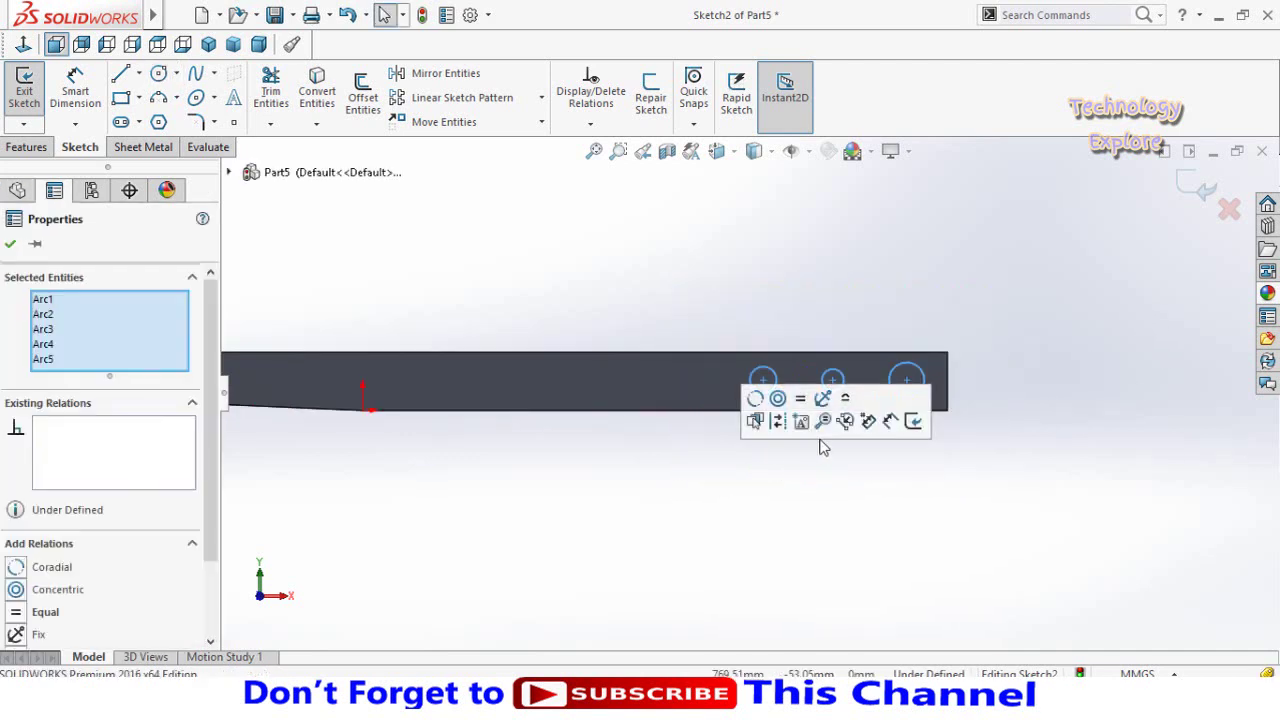
pyautogui.click(801, 402)
pyautogui.click(957, 471)
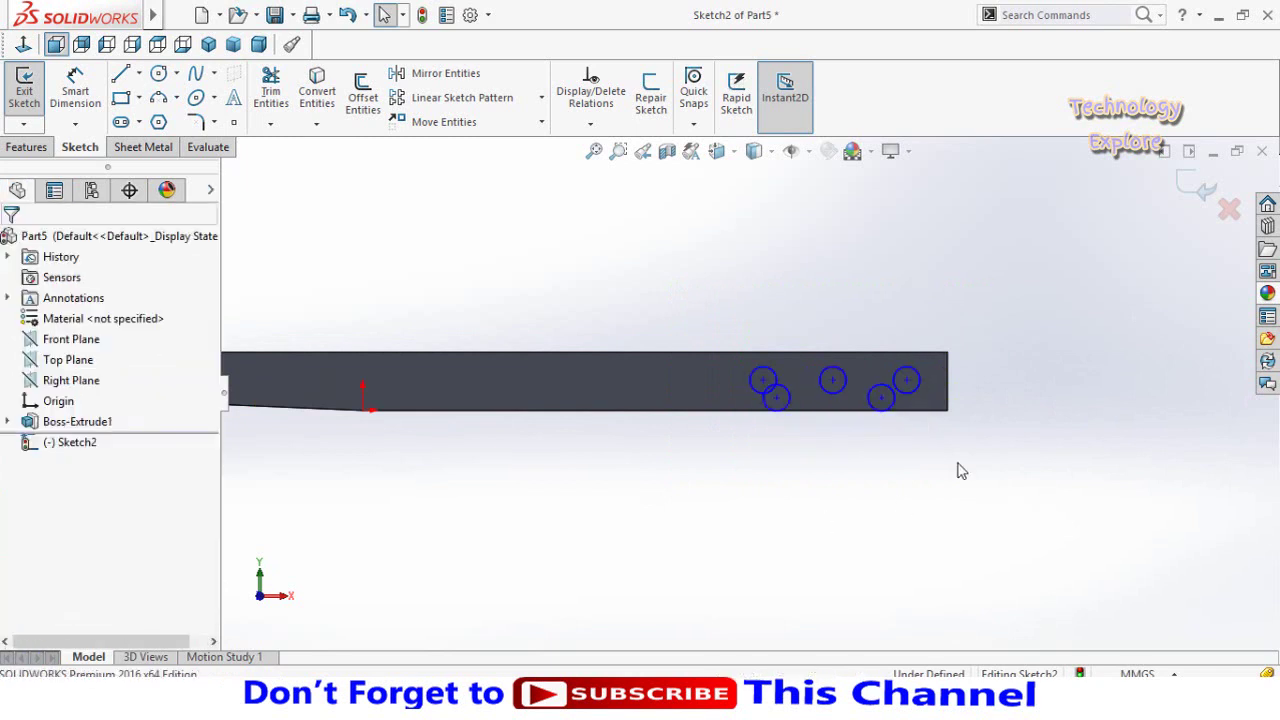
pyautogui.scroll(-3, 930, 395)
pyautogui.click(957, 390)
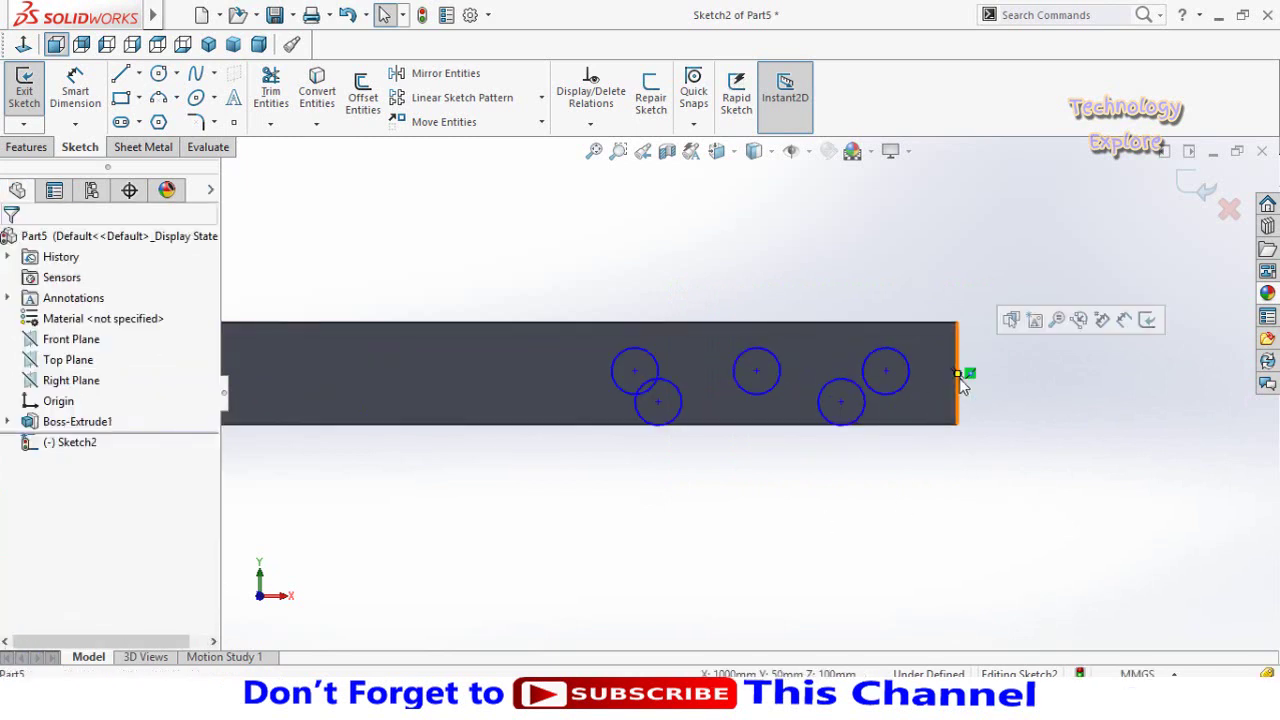
# Level one pair of circle centres and stack the two right circles vertically.
pyautogui.click(757, 372)
pyautogui.keyDown('ctrl'); pyautogui.click(759, 374); pyautogui.keyUp('ctrl')
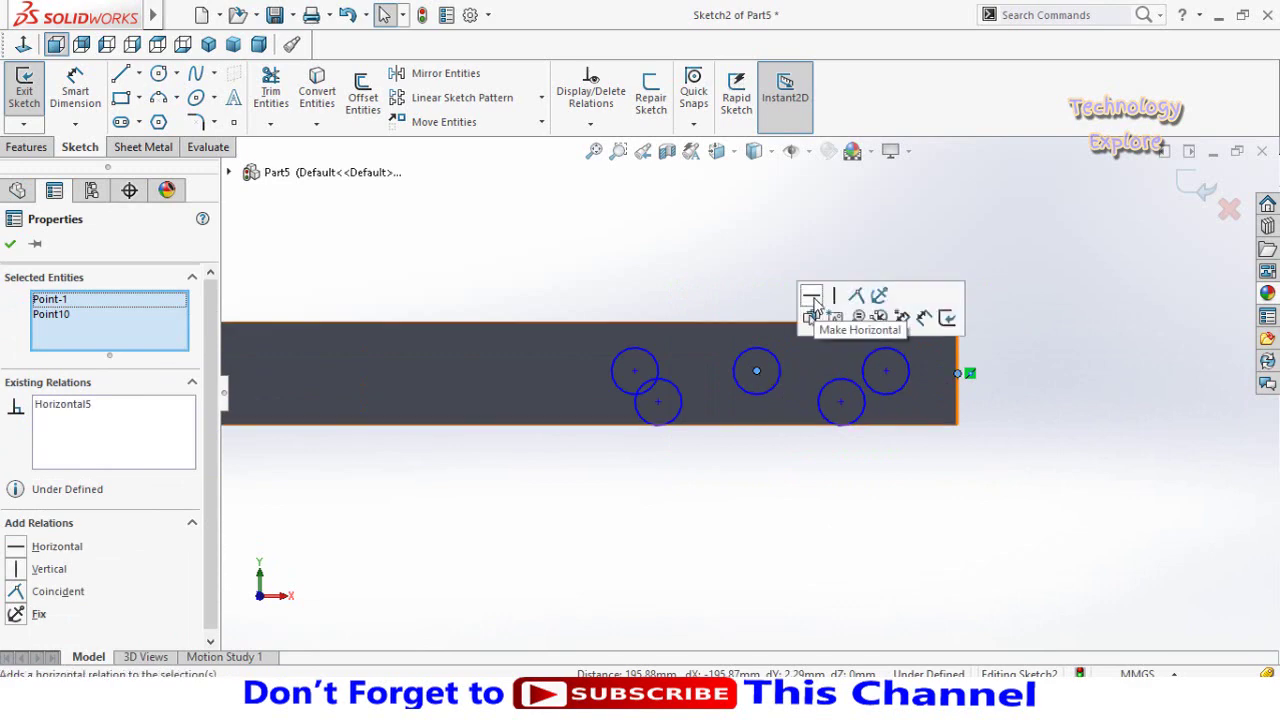
pyautogui.click(702, 277)
pyautogui.moveTo(920, 428)
pyautogui.mouseDown(button='middle')
pyautogui.moveTo(738, 431)
pyautogui.moveTo(782, 398)
pyautogui.mouseUp(button='middle')
pyautogui.hotkey('ctrl', '8')
pyautogui.click(872, 370)
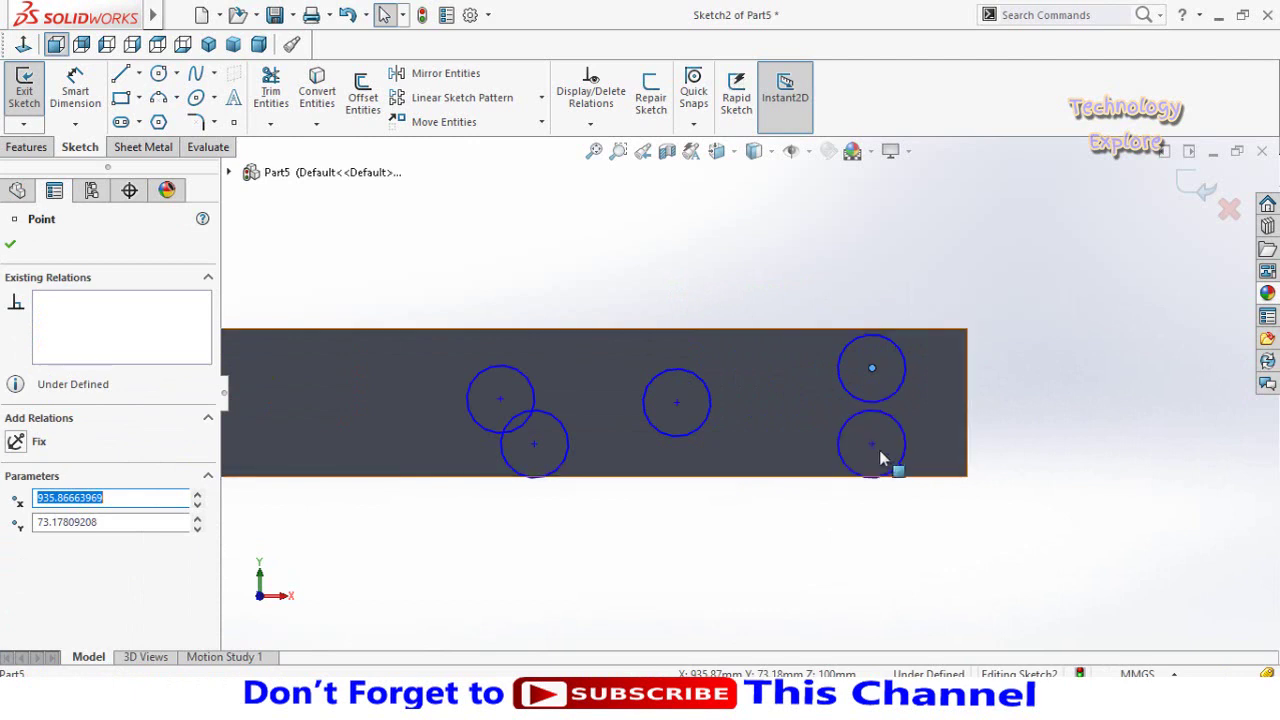
pyautogui.click(872, 446)
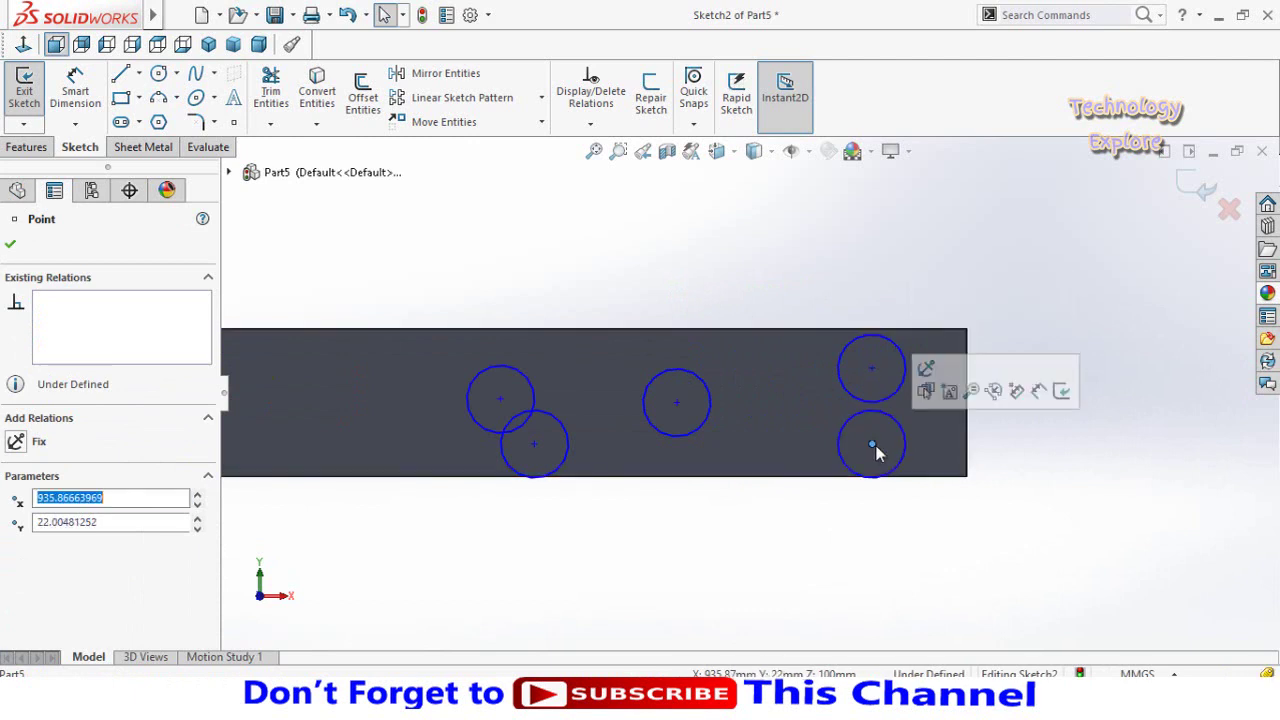
pyautogui.keyDown('ctrl'); pyautogui.click(872, 369); pyautogui.keyUp('ctrl')
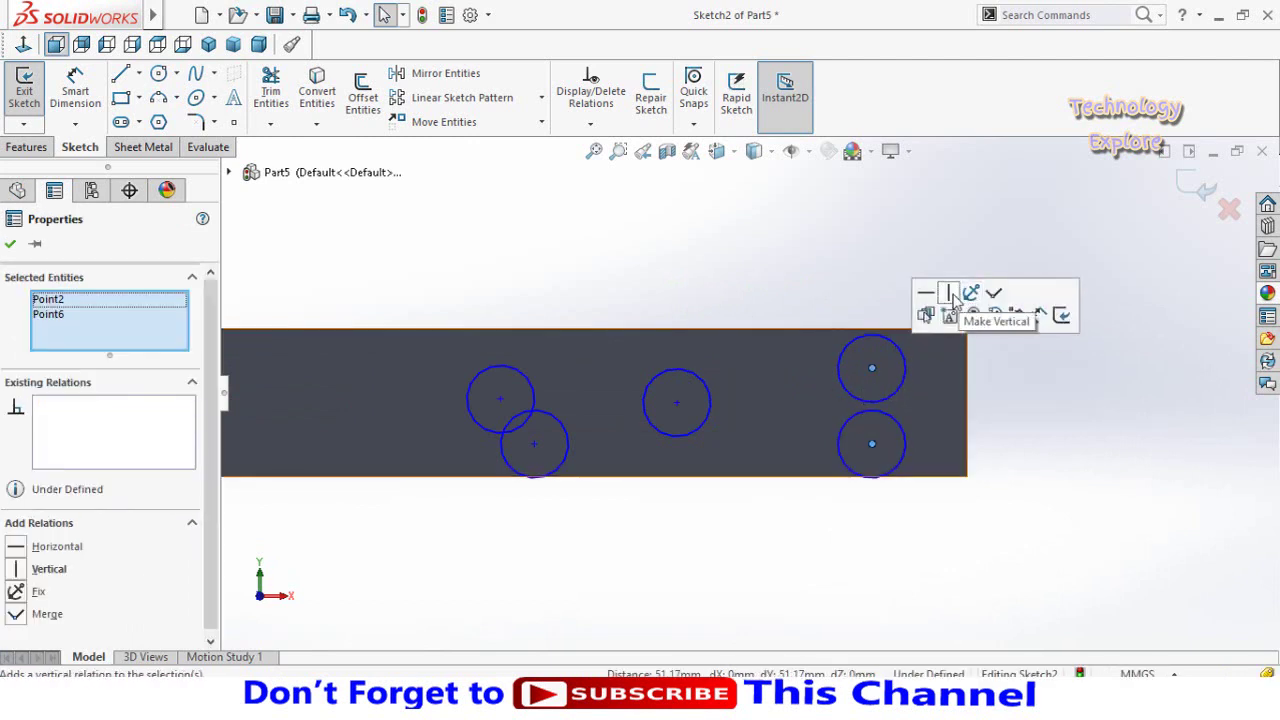
pyautogui.click(951, 293)
pyautogui.press('Escape')
# Stack the two left circles vertically with a Vertical relation.
pyautogui.moveTo(503, 497); pyautogui.dragTo(545, 409, button='middle')
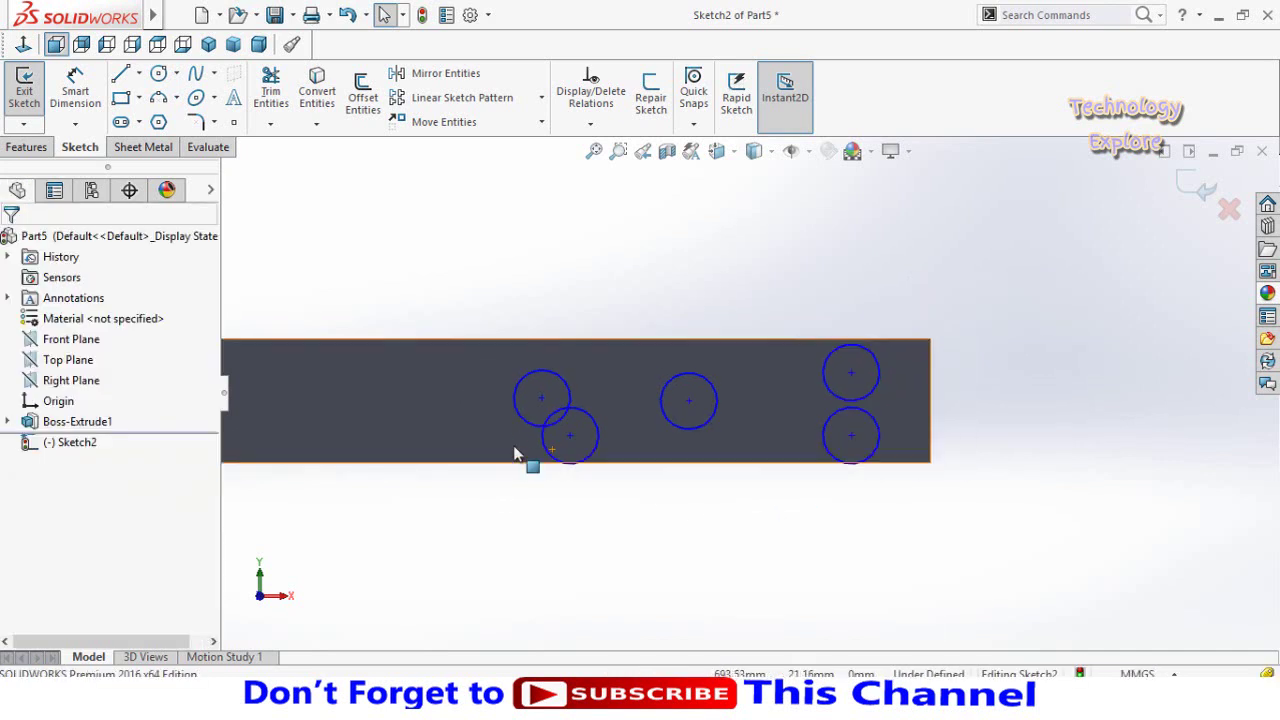
pyautogui.scroll(-1, 545, 409)
pyautogui.click(623, 379)
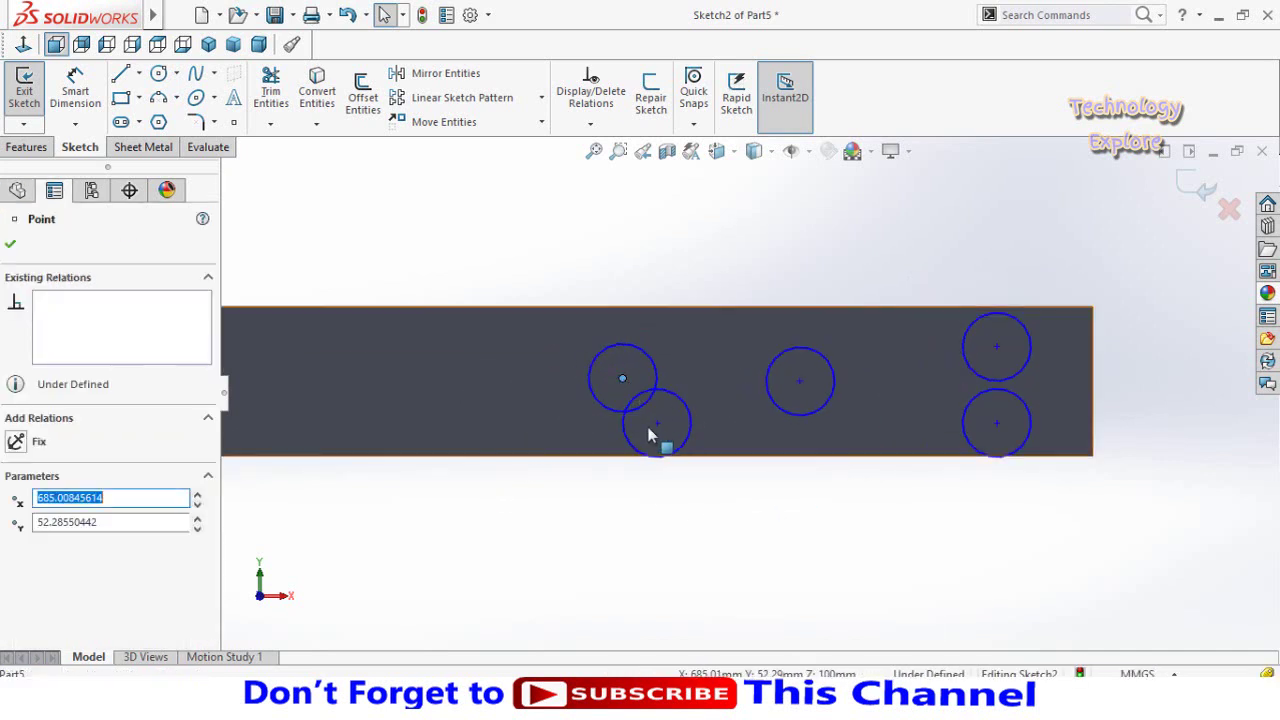
pyautogui.keyDown('ctrl'); pyautogui.click(657, 428); pyautogui.keyUp('ctrl')
pyautogui.click(737, 349)
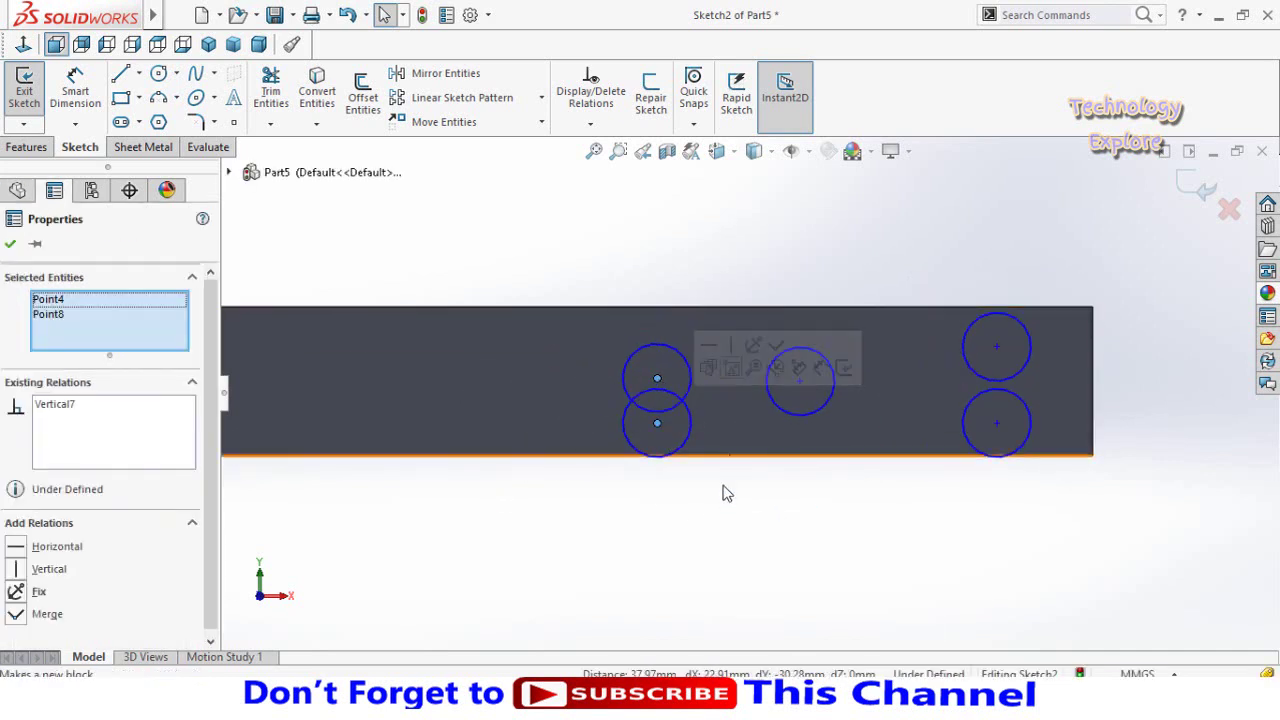
pyautogui.click(724, 499)
# Level the upper and lower circle pairs horizontally, then drag the upper-left circle up to spread the grid.
pyautogui.scroll(2, 741, 393)
pyautogui.click(892, 366)
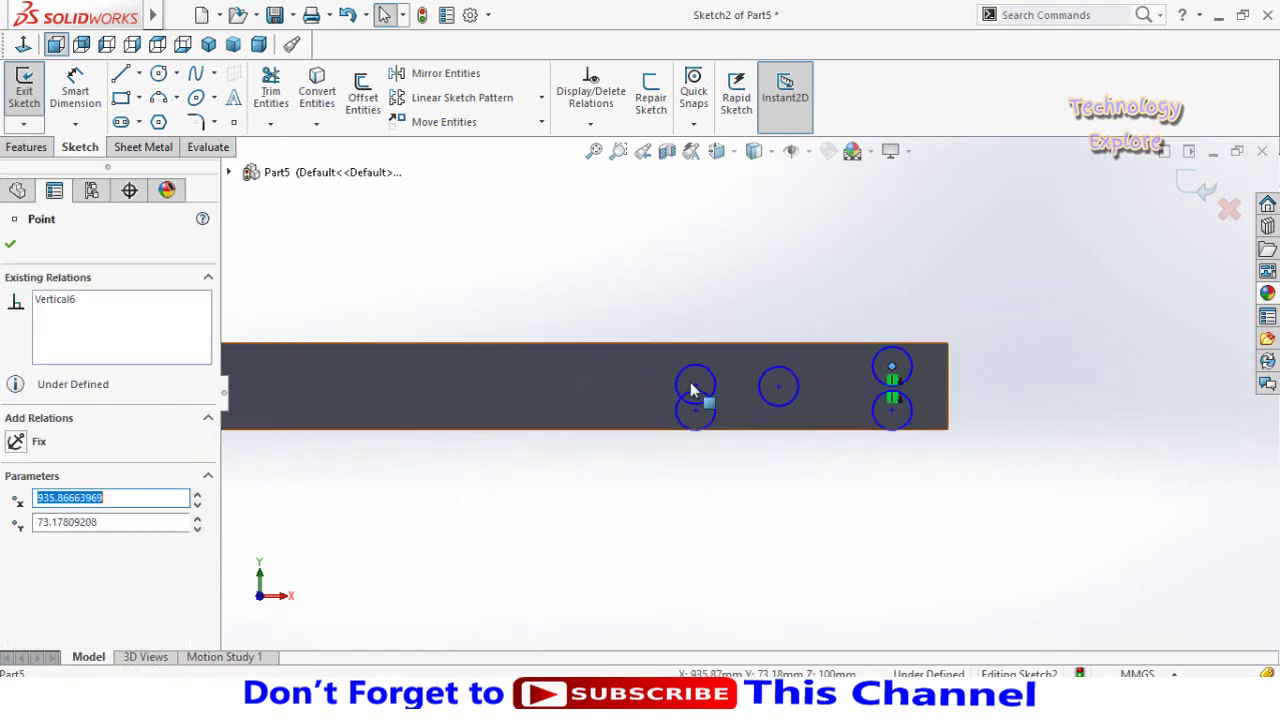
pyautogui.keyDown('ctrl'); pyautogui.click(697, 388); pyautogui.keyUp('ctrl')
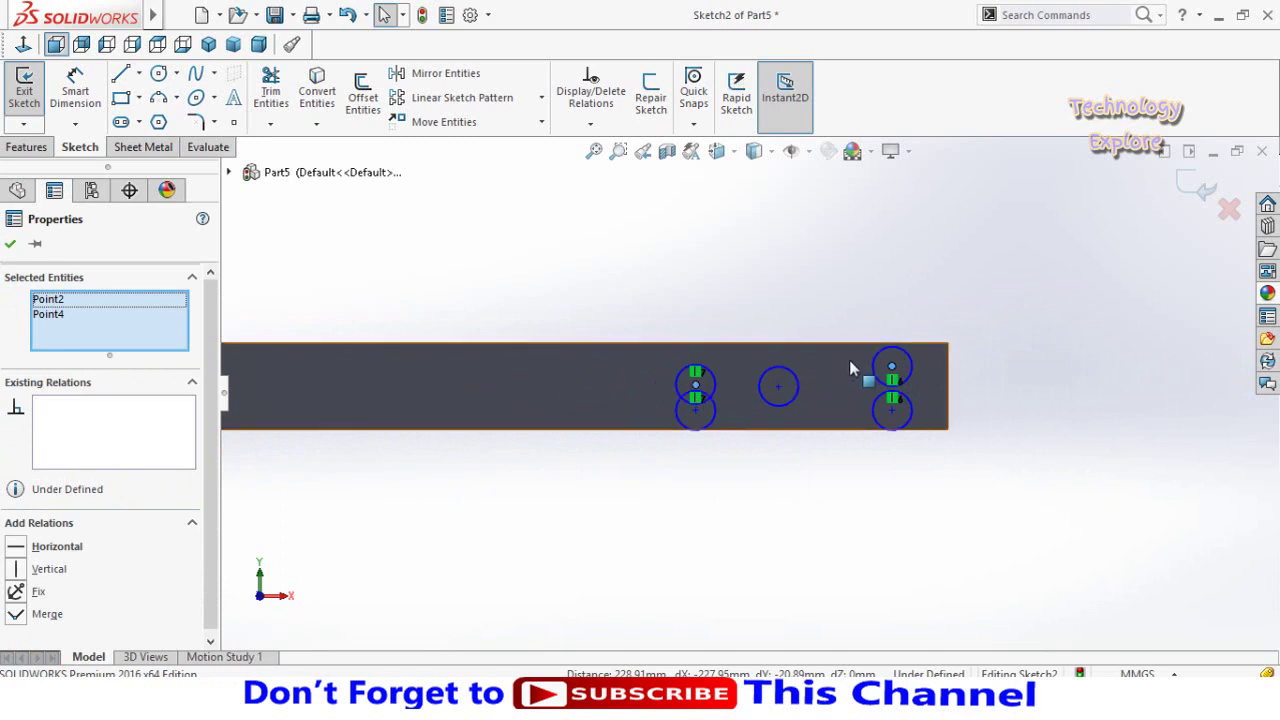
pyautogui.click(750, 302)
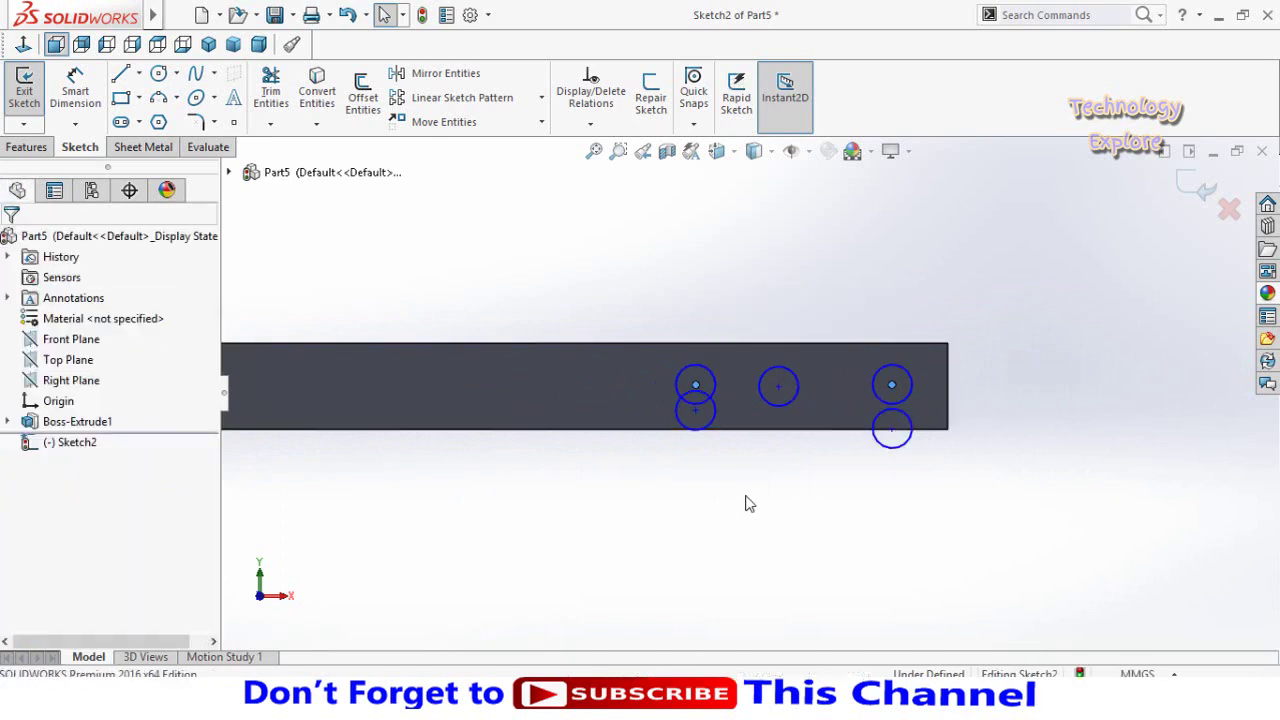
pyautogui.scroll(-2, 807, 453)
pyautogui.click(649, 398)
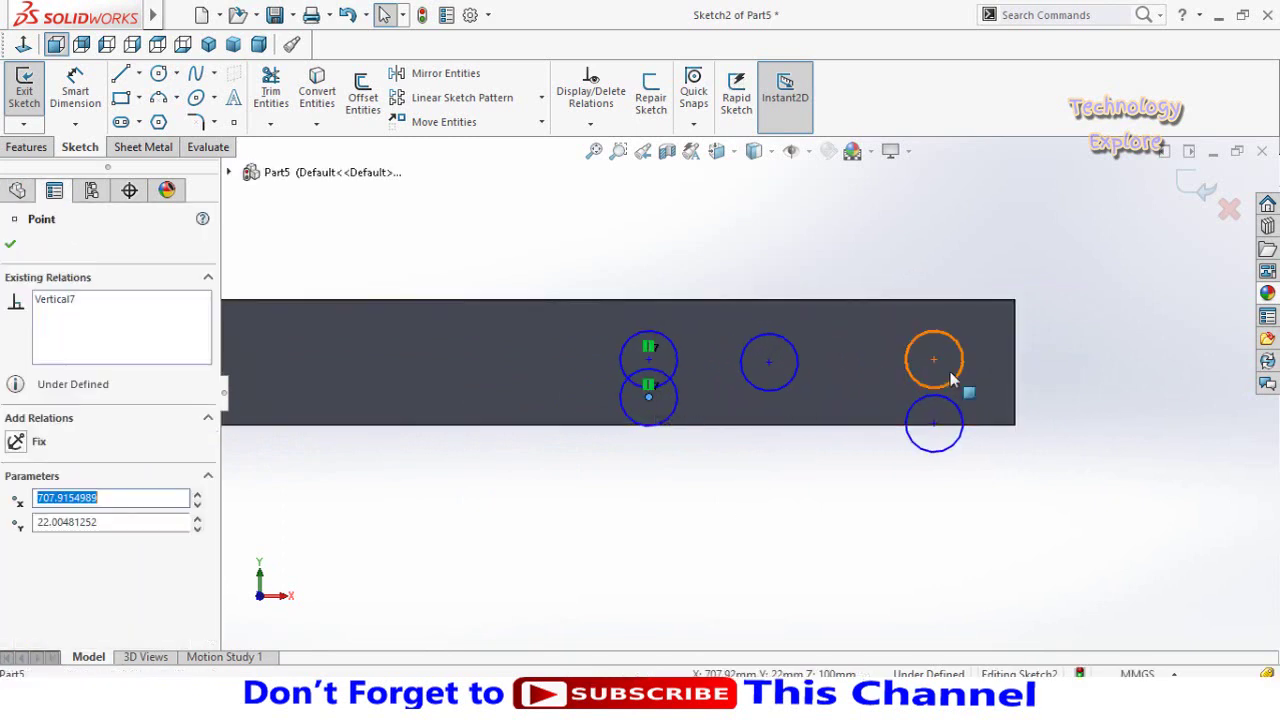
pyautogui.keyDown('ctrl'); pyautogui.click(934, 422); pyautogui.keyUp('ctrl')
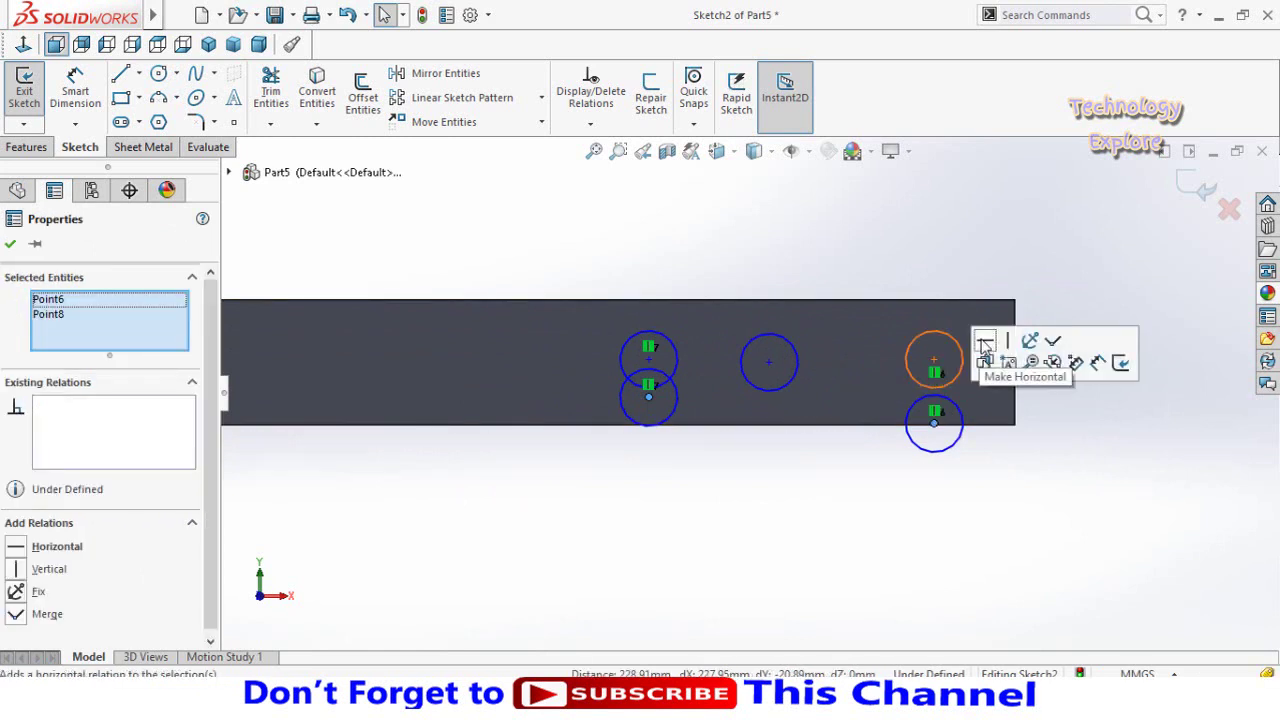
pyautogui.click(985, 343)
pyautogui.click(860, 475)
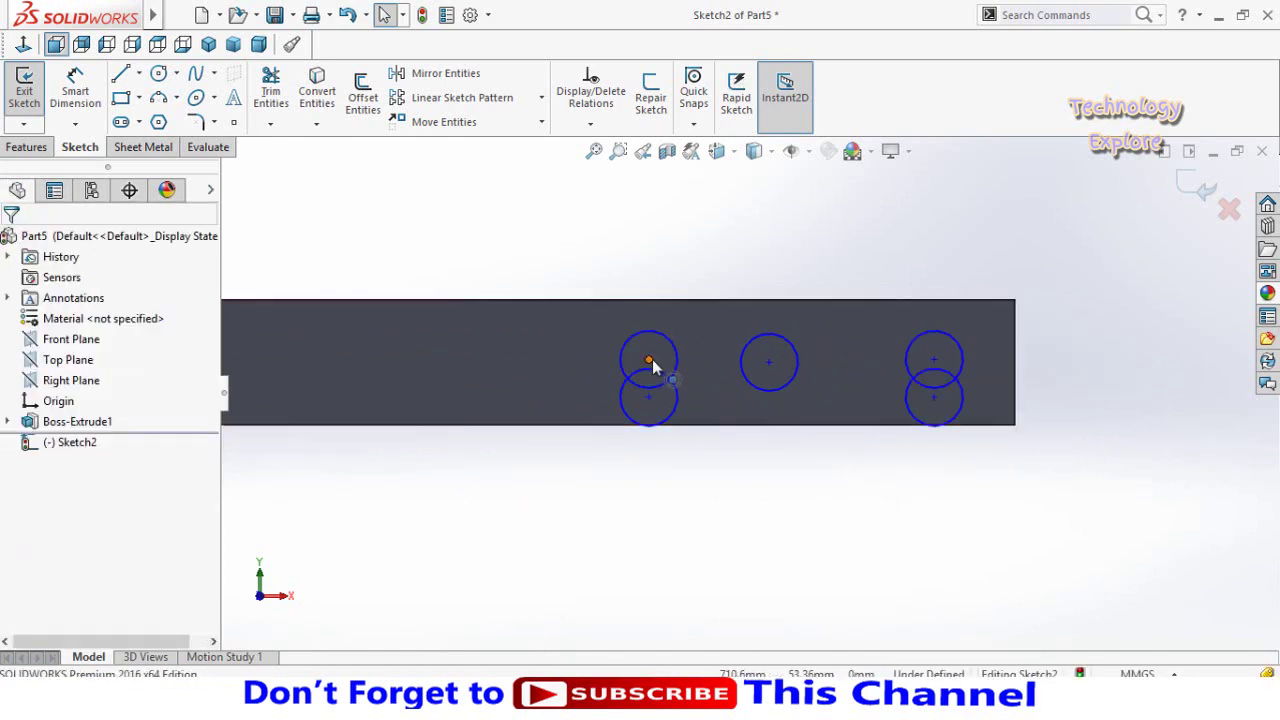
pyautogui.moveTo(650, 361); pyautogui.dragTo(657, 329)
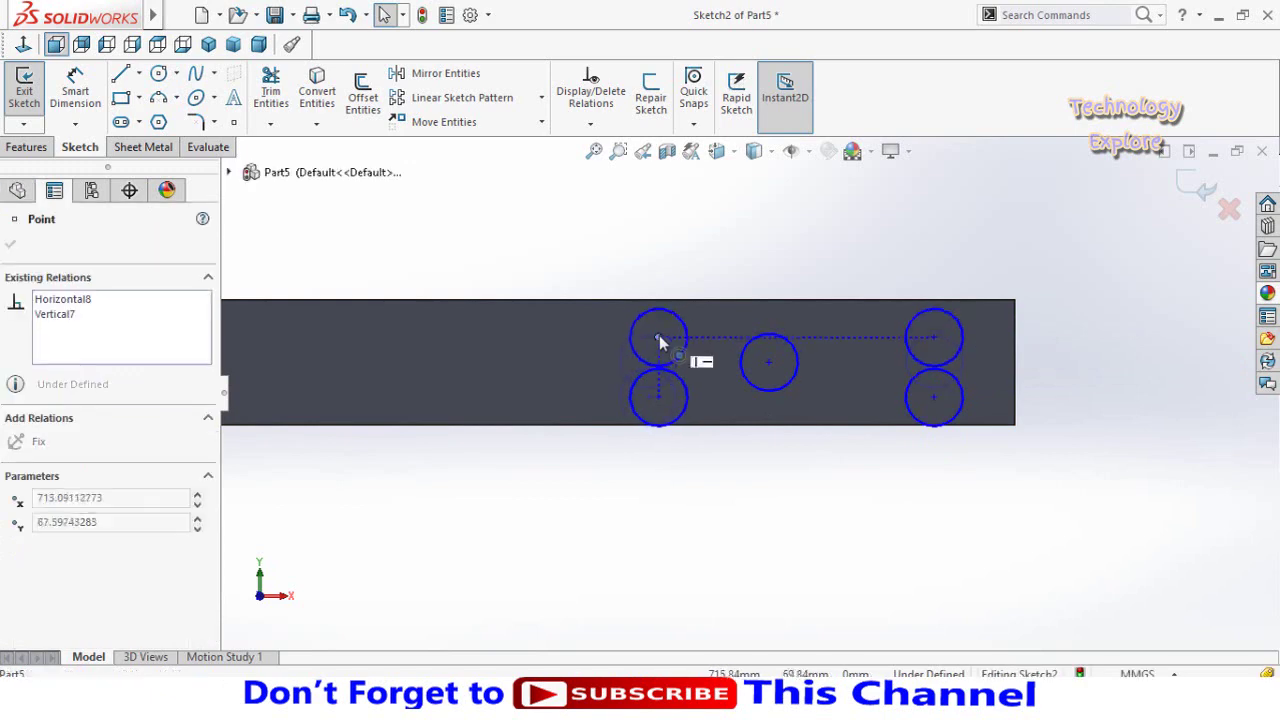
pyautogui.click(697, 476)
pyautogui.moveTo(735, 402); pyautogui.dragTo(728, 423, button='right')
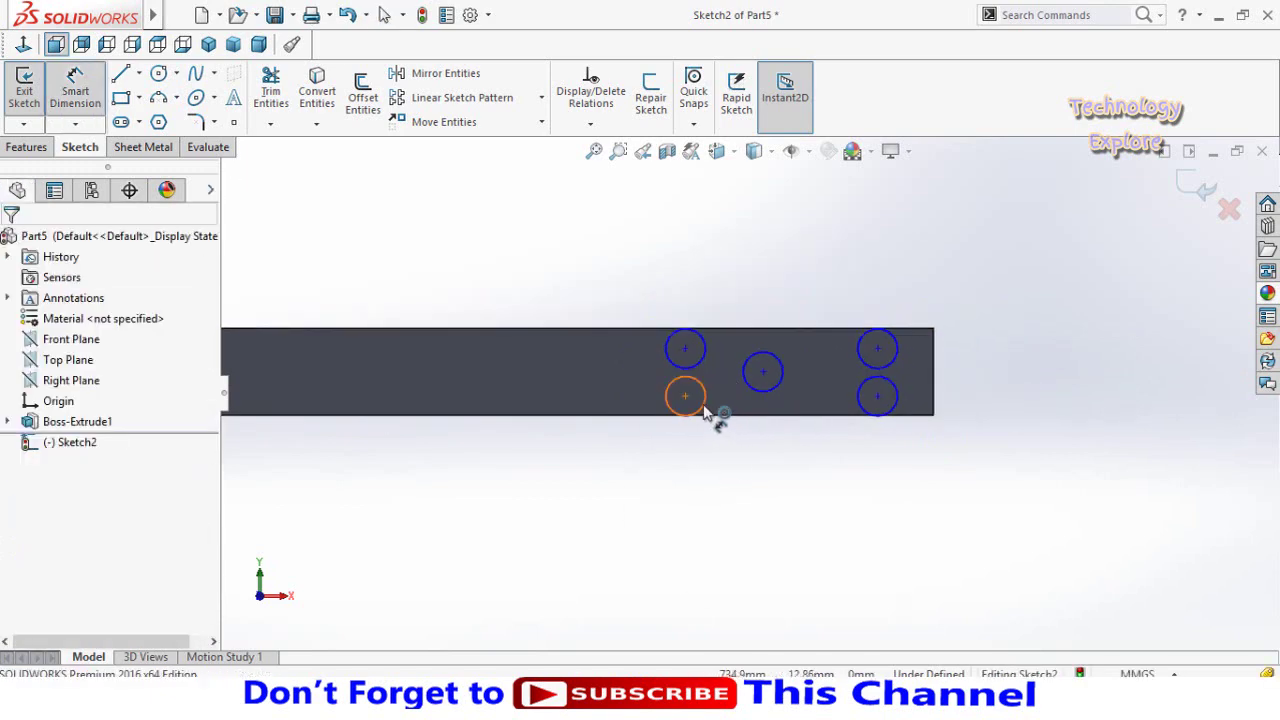
# Dimension the lower-left circle's diameter to 30 mm.
pyautogui.click(705, 415)
pyautogui.click(650, 503)
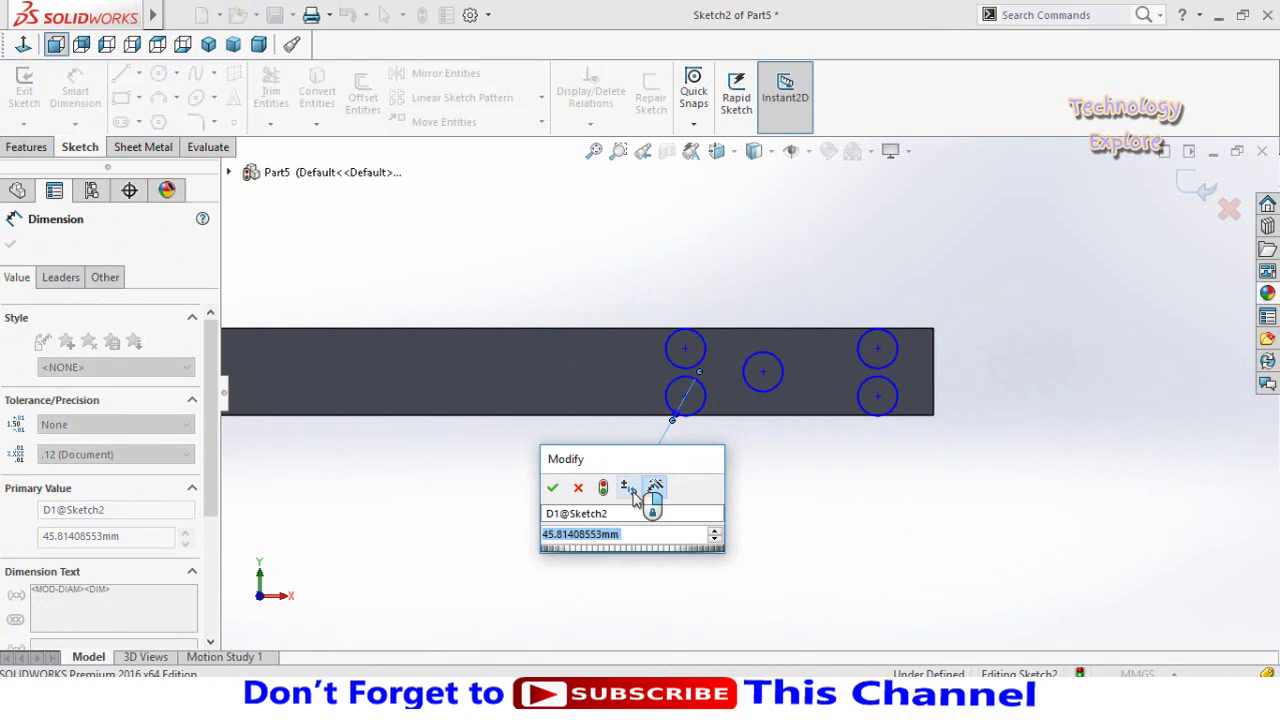
pyautogui.write('30')
pyautogui.press('Return')
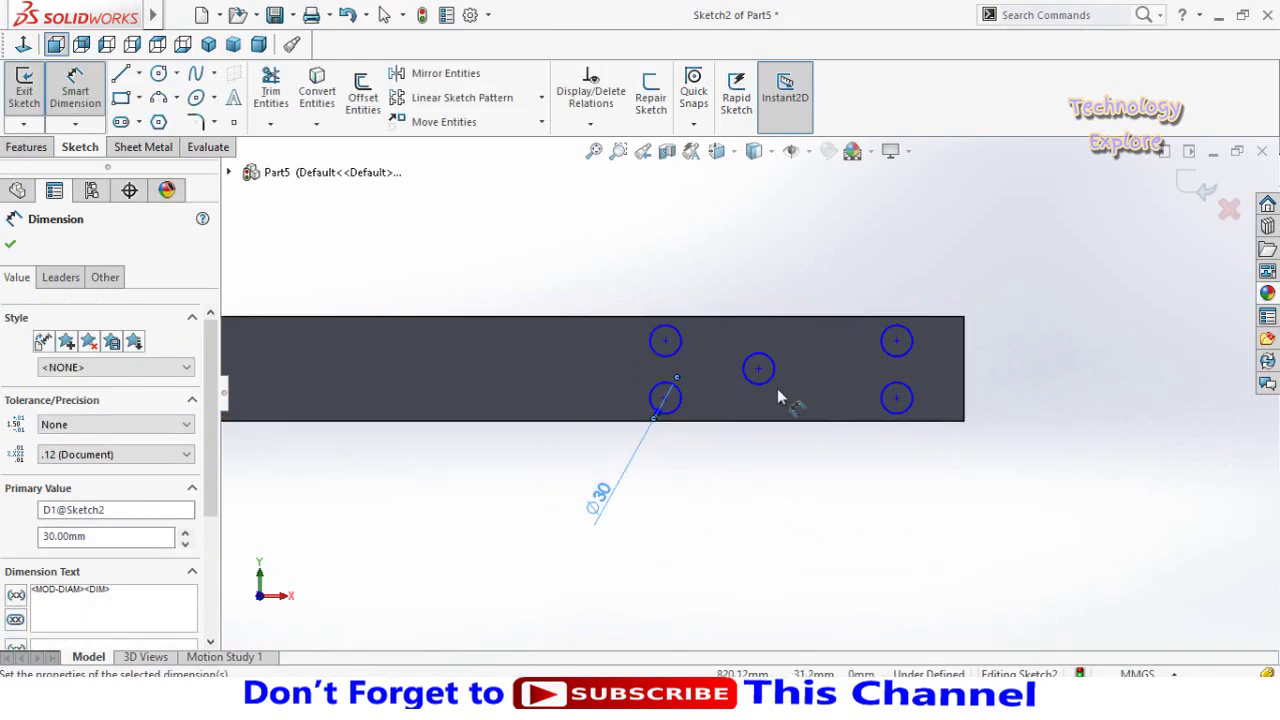
pyautogui.press('Escape')
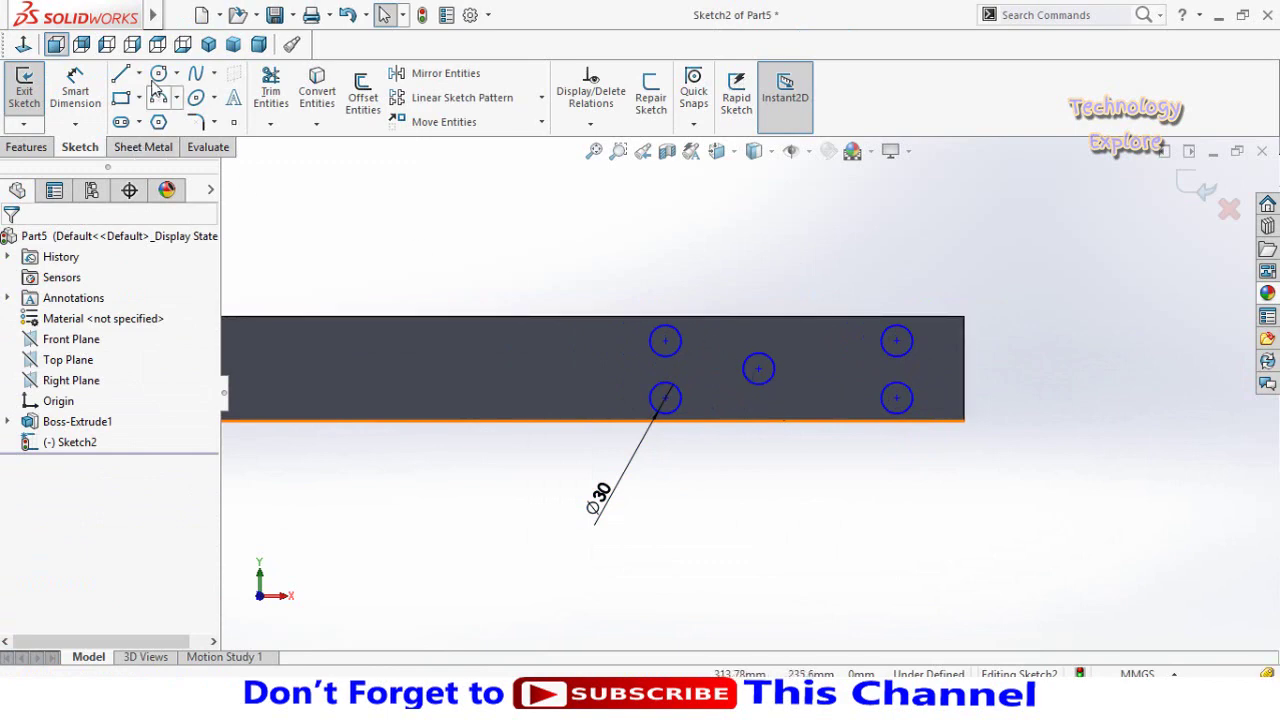
# Draw a centerline between the upper circle centres and align the middle circle vertically under its midpoint.
pyautogui.click(138, 73)
pyautogui.click(165, 118)
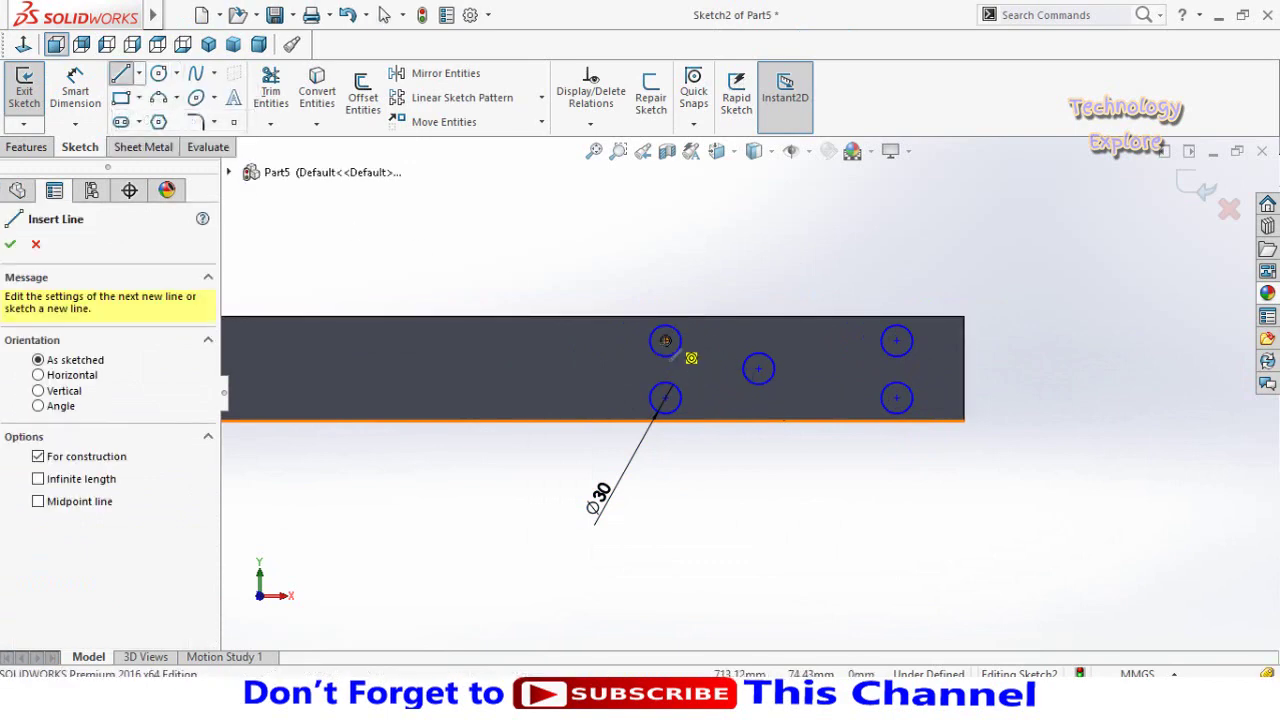
pyautogui.click(665, 341)
pyautogui.click(897, 341)
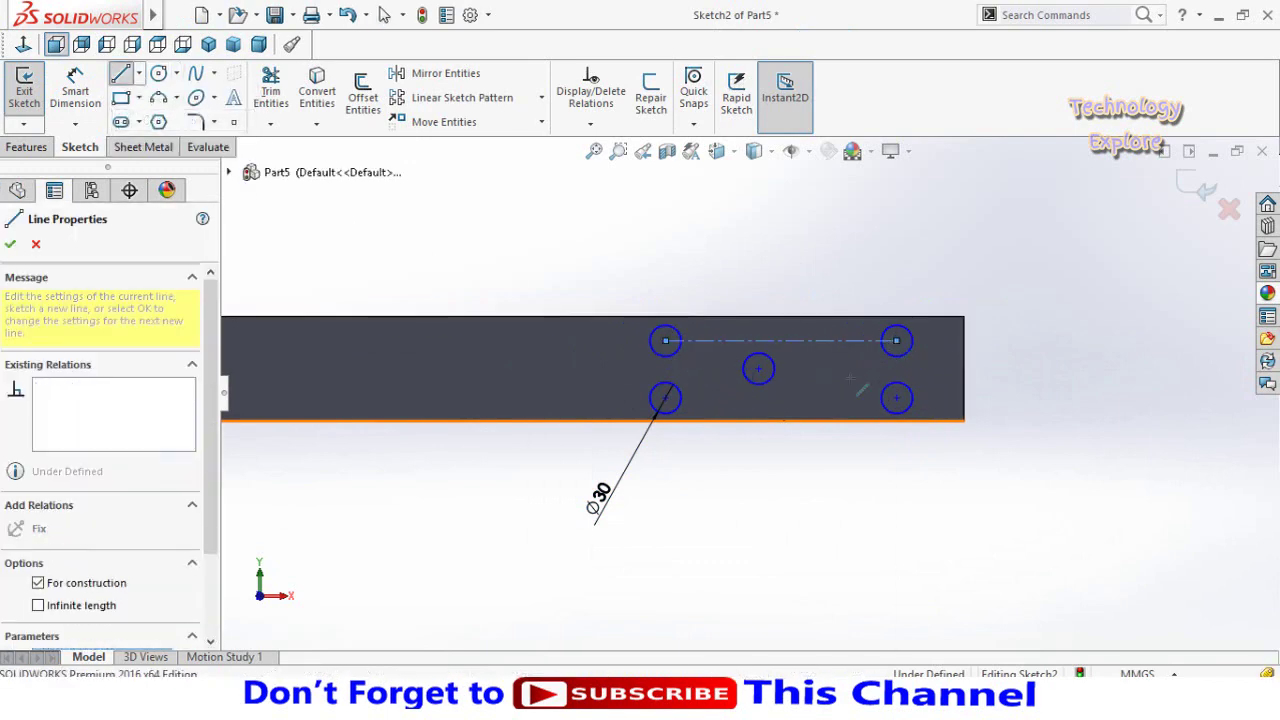
pyautogui.press('Escape')
pyautogui.press('Escape')
pyautogui.scroll(-3, 790, 345)
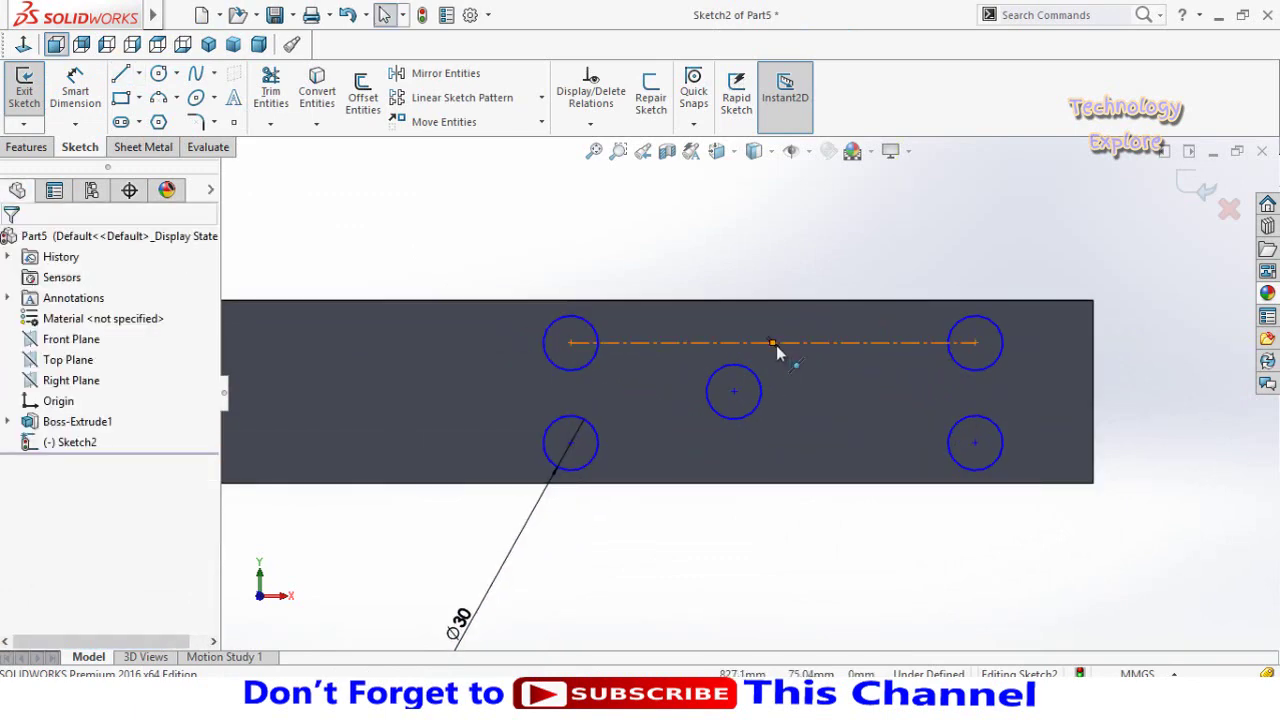
pyautogui.click(775, 345)
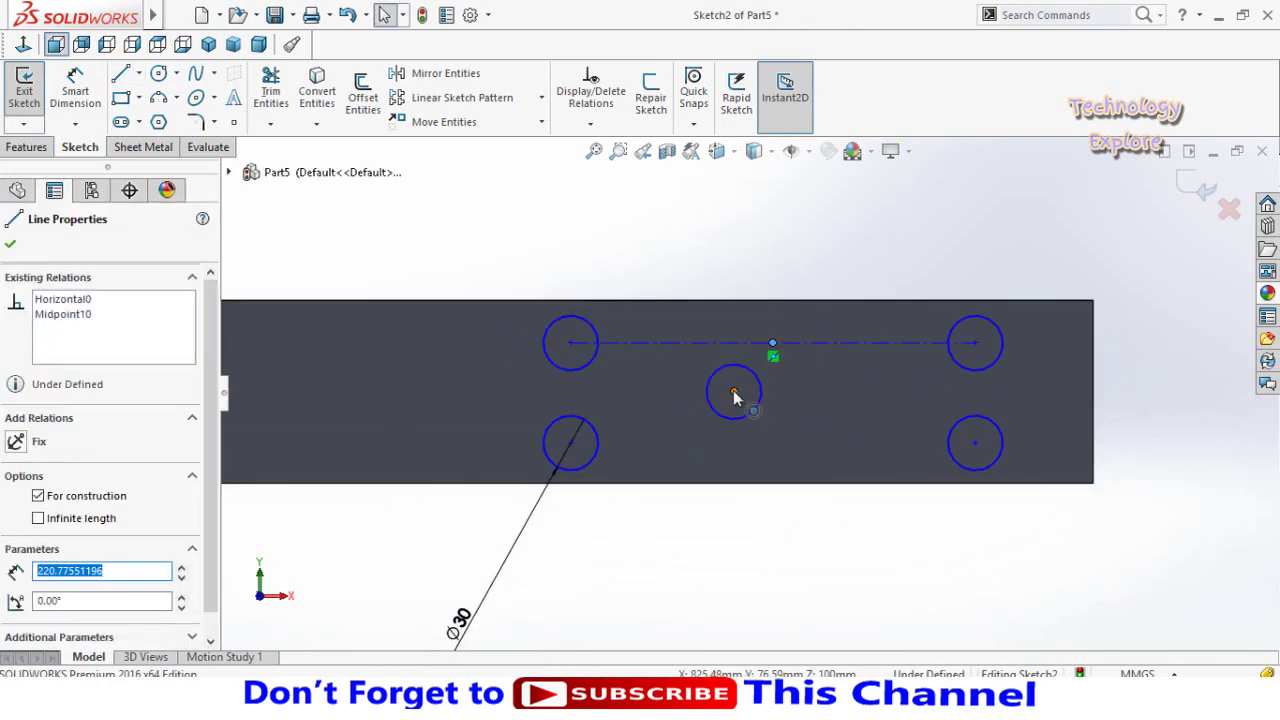
pyautogui.click(734, 392)
pyautogui.keyDown('ctrl'); pyautogui.click(772, 343); pyautogui.keyUp('ctrl')
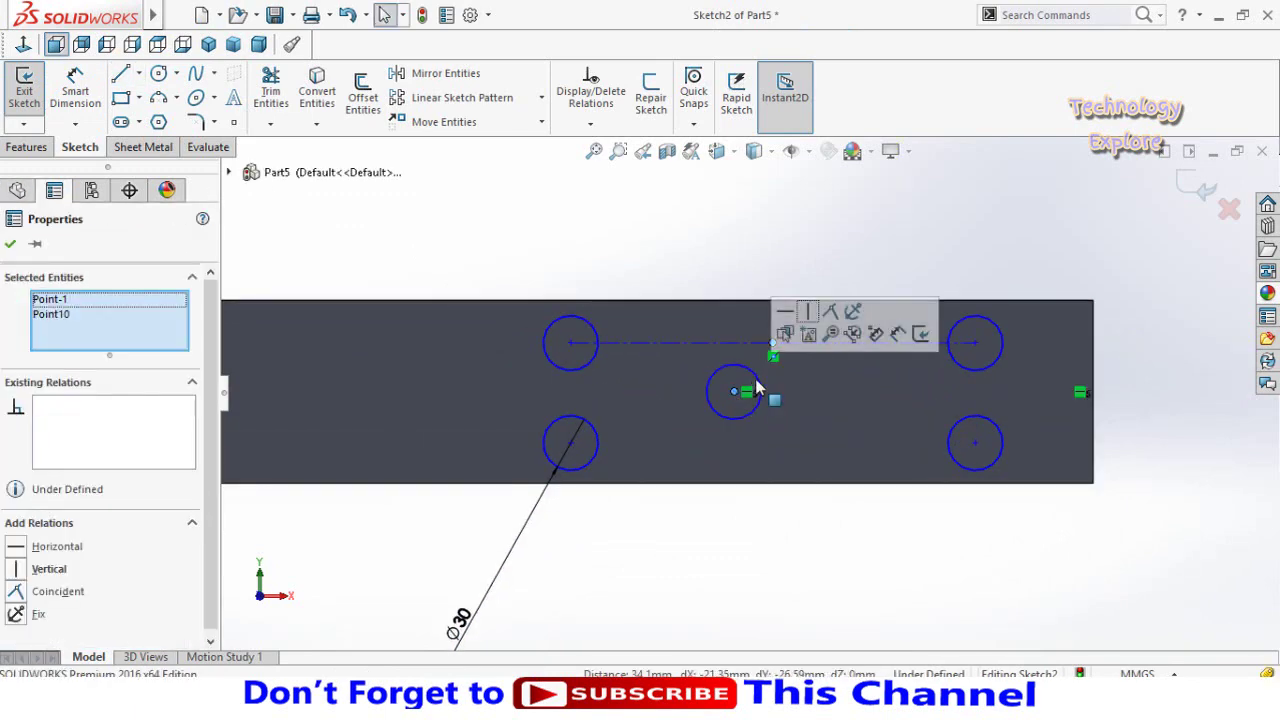
pyautogui.click(808, 313)
pyautogui.scroll(4, 780, 514)
pyautogui.click(757, 463)
# Draw a vertical centerline between the left hole centres and level the middle circle with its midpoint.
pyautogui.scroll(-2, 757, 463)
pyautogui.click(139, 73)
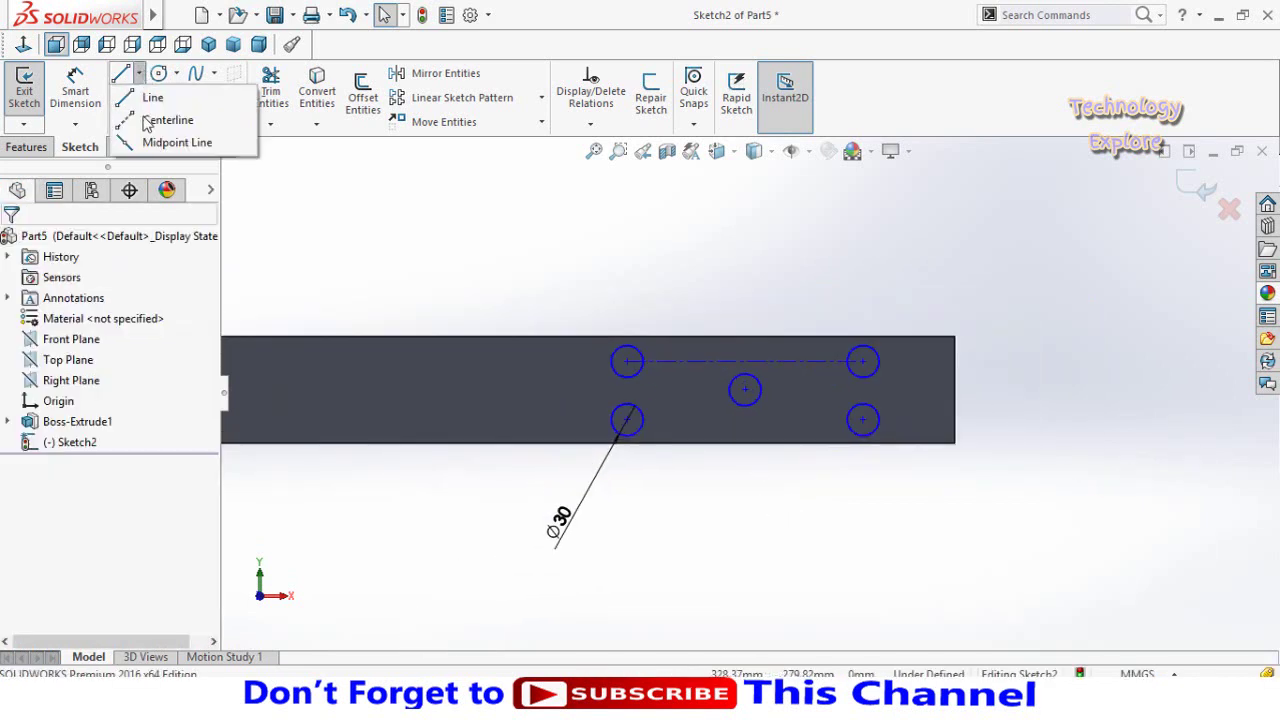
pyautogui.click(147, 121)
pyautogui.scroll(-2, 592, 402)
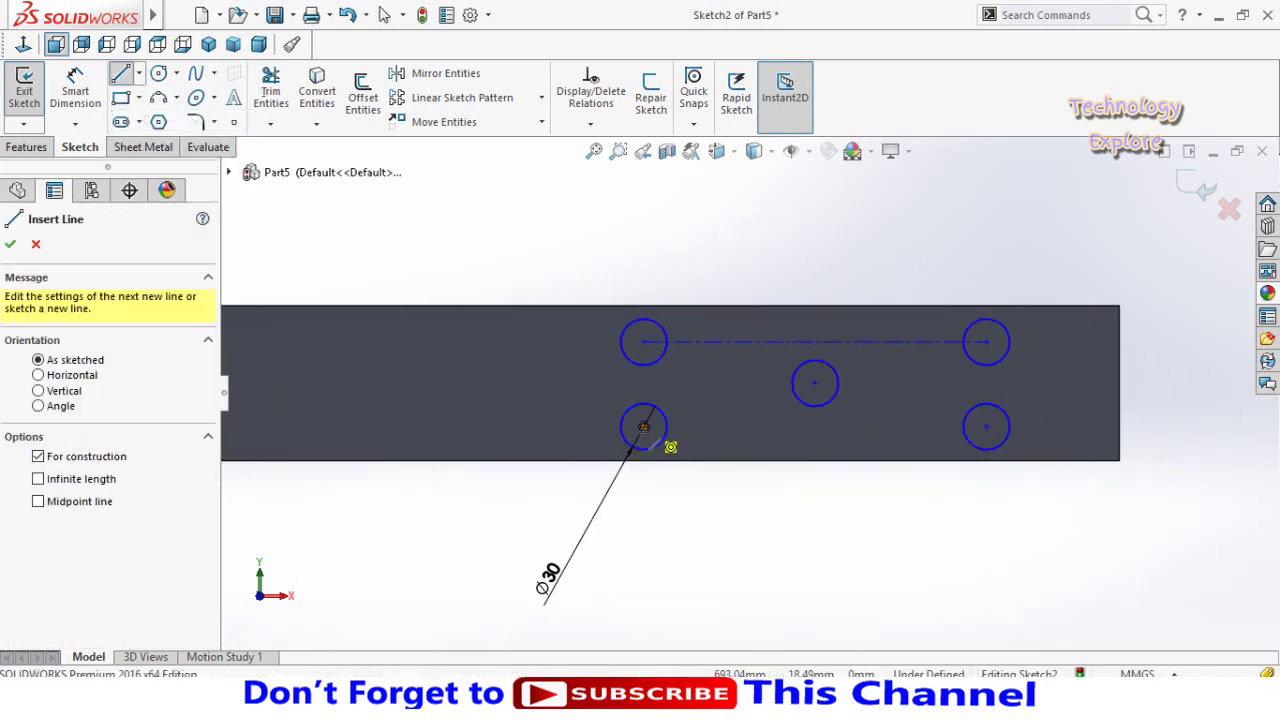
pyautogui.click(644, 427)
pyautogui.click(644, 341)
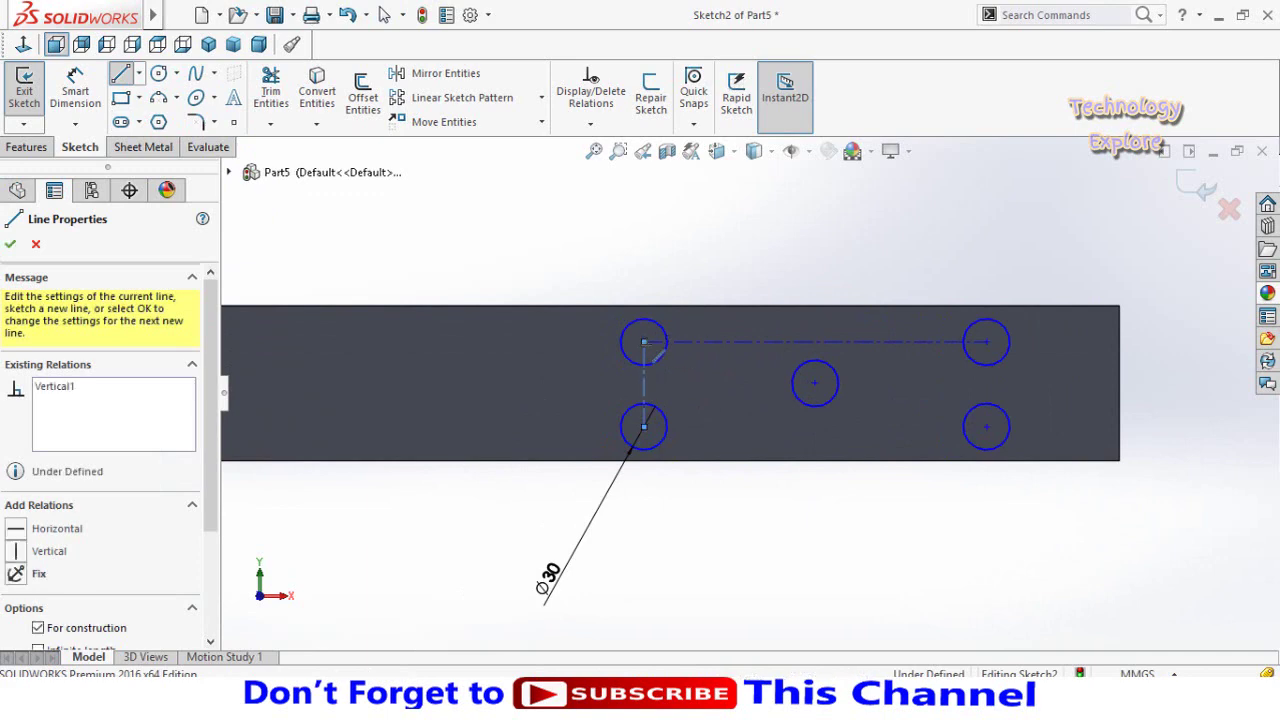
pyautogui.press('Escape')
pyautogui.click(644, 386)
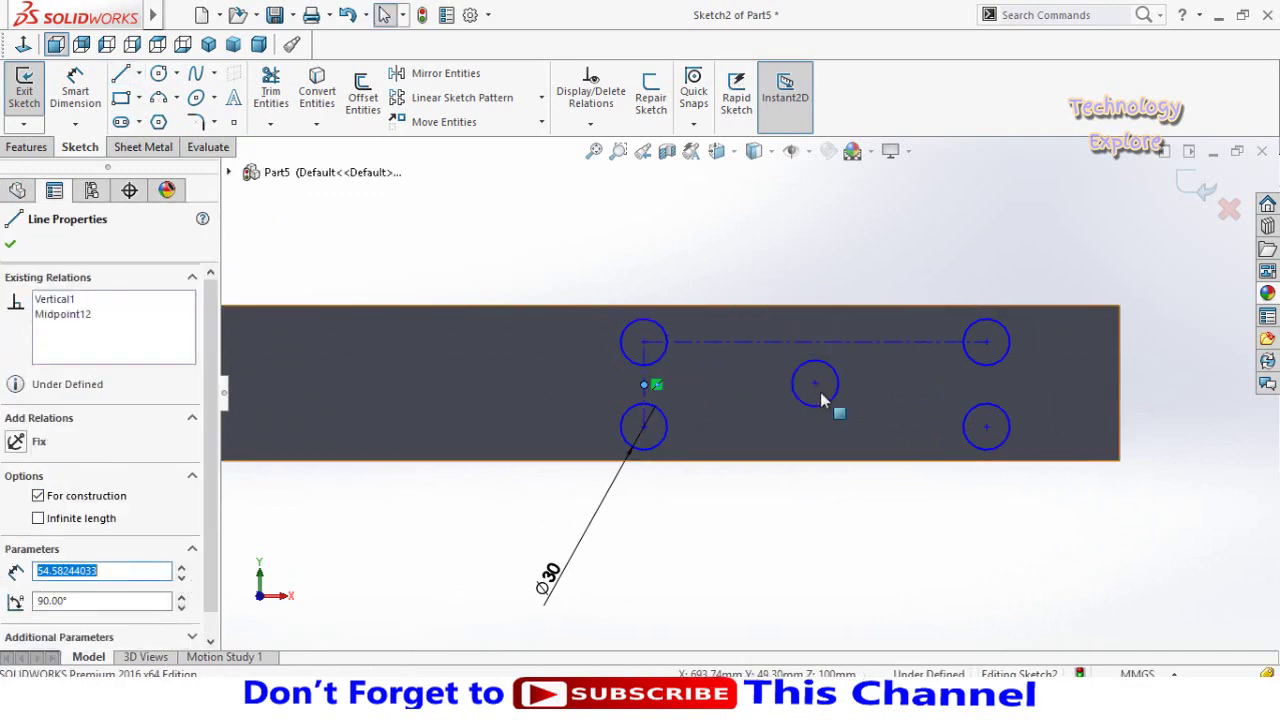
pyautogui.keyDown('ctrl'); pyautogui.click(816, 384); pyautogui.keyUp('ctrl')
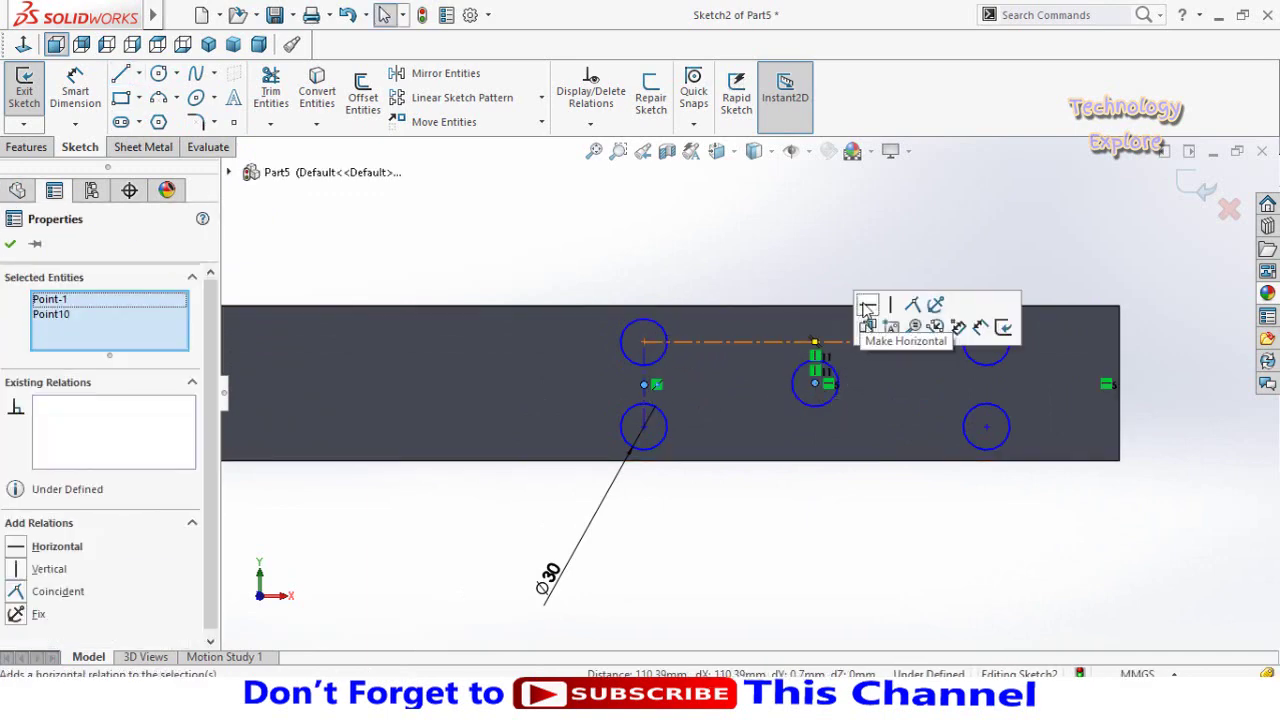
pyautogui.click(867, 308)
pyautogui.click(717, 270)
pyautogui.scroll(3, 722, 280)
pyautogui.scroll(-1, 739, 401)
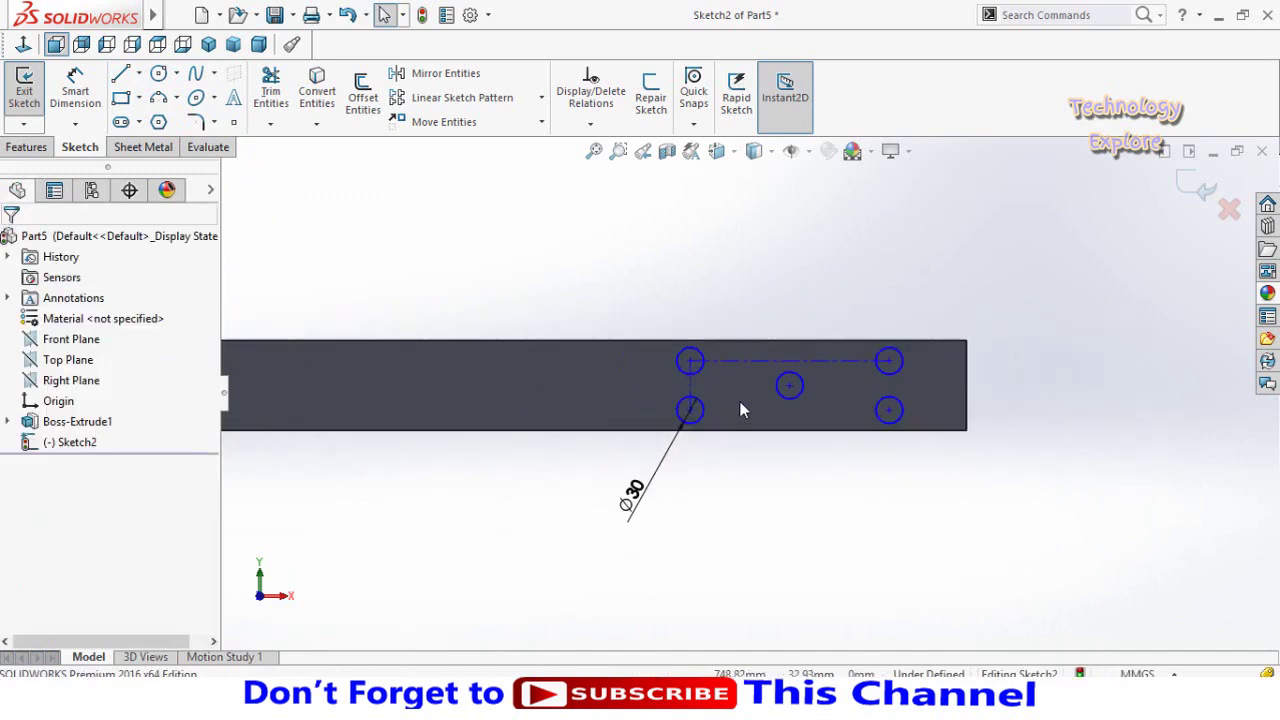
pyautogui.moveTo(773, 455); pyautogui.dragTo(747, 397, button='right')
pyautogui.scroll(-2, 690, 388)
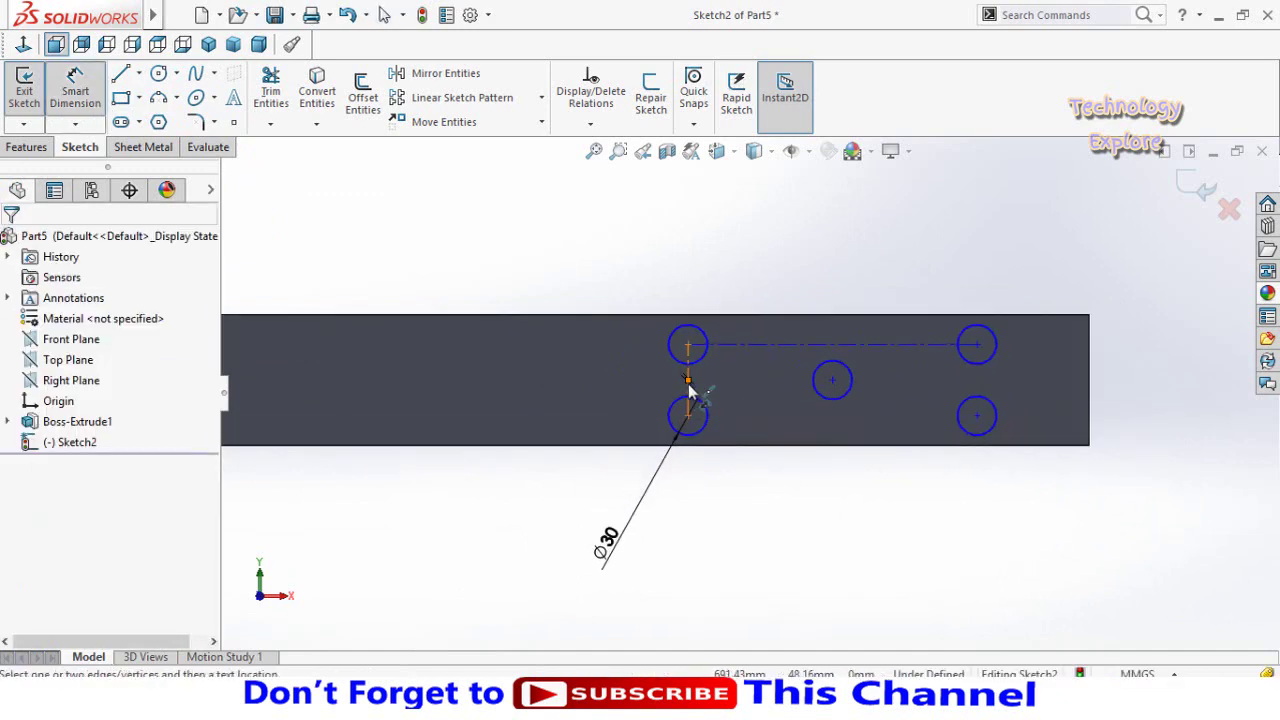
# Dimension the hole centerlines to 60 mm row spacing and 250 mm column spacing.
pyautogui.click(688, 397)
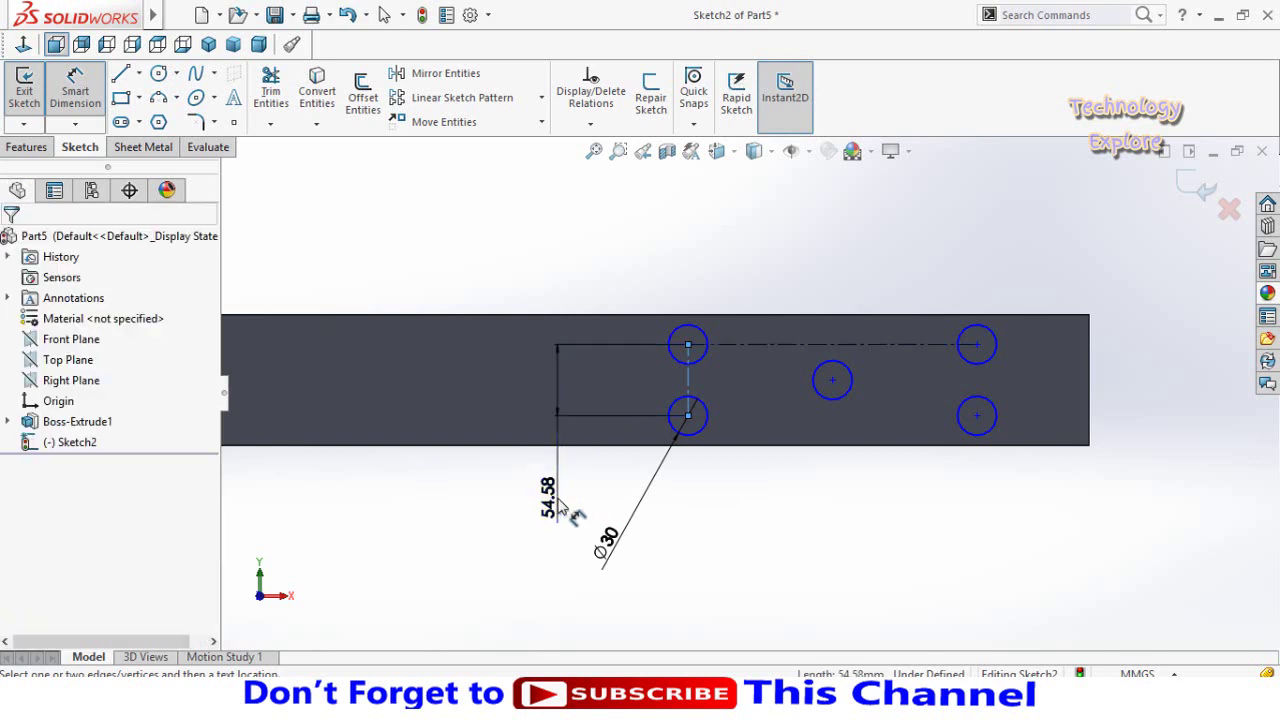
pyautogui.click(560, 507)
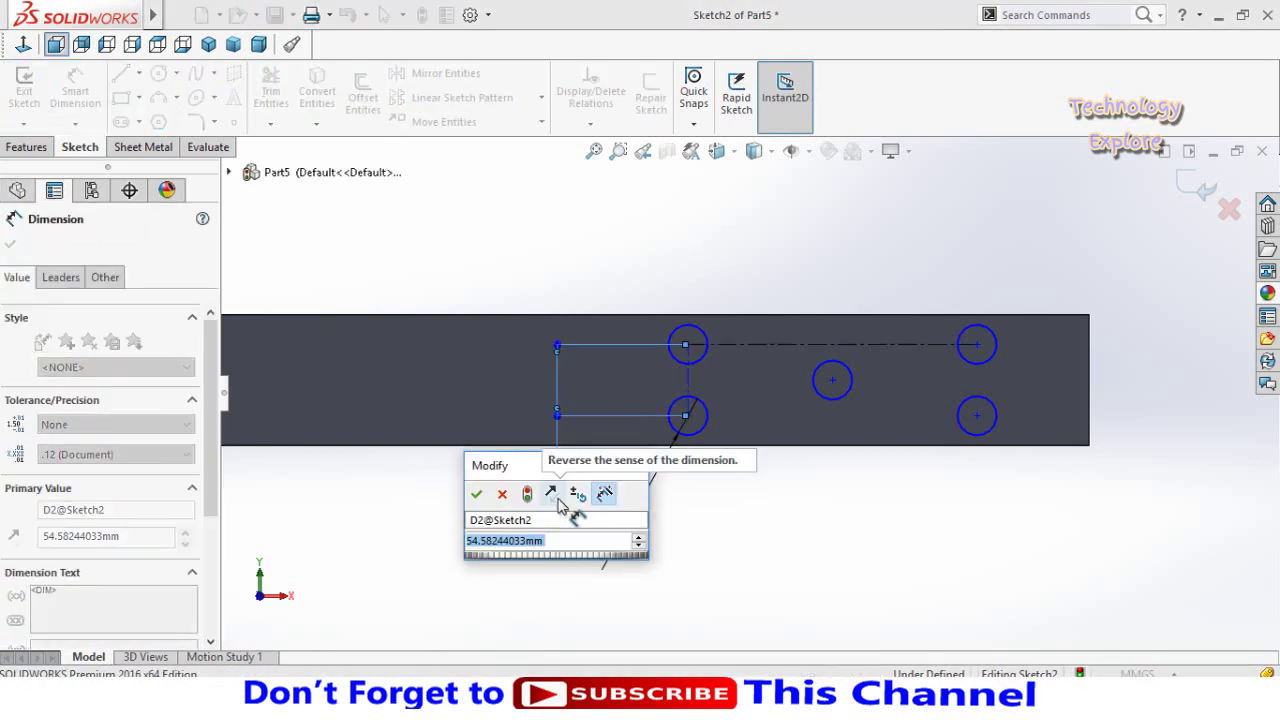
pyautogui.write('60')
pyautogui.press('Return')
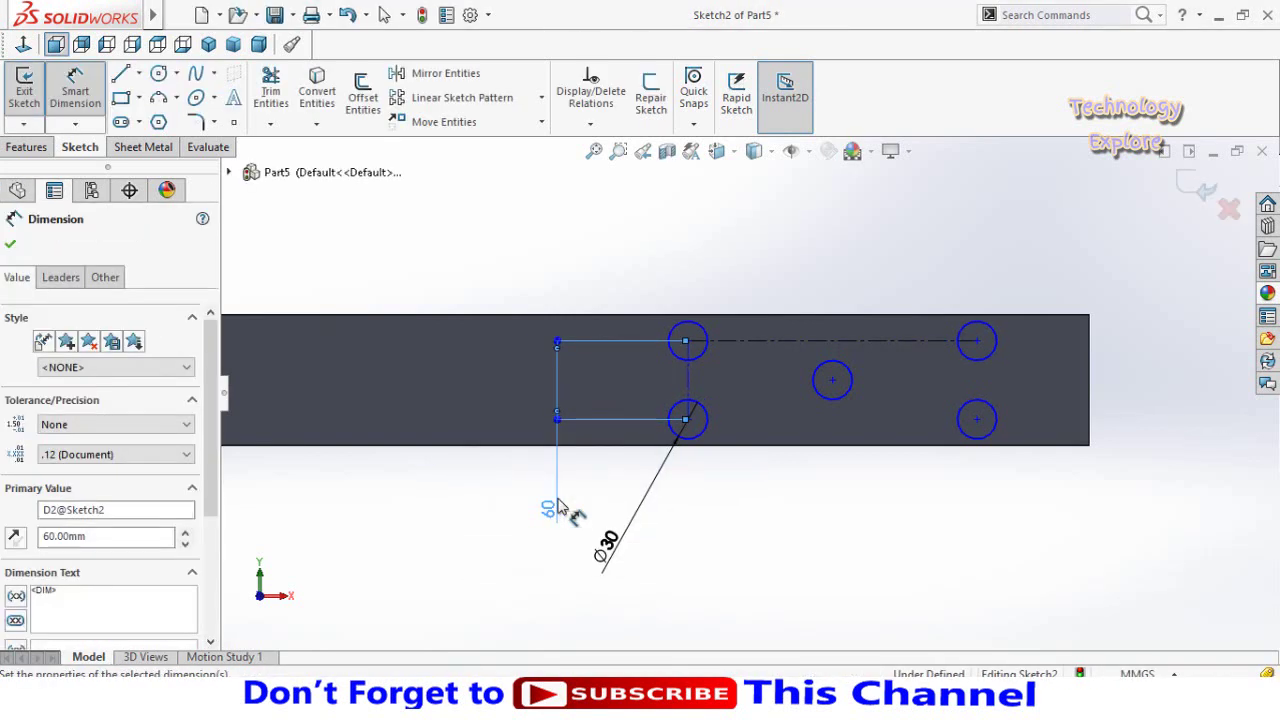
pyautogui.click(775, 340)
pyautogui.click(808, 258)
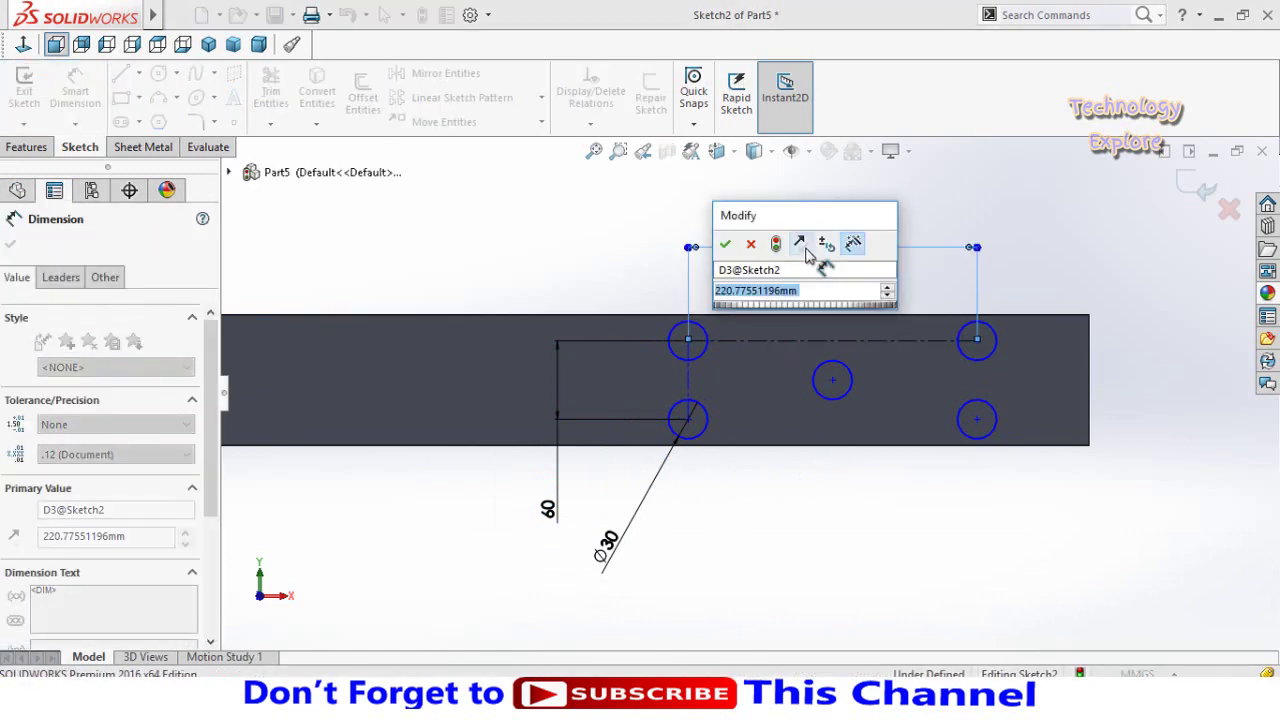
pyautogui.write('250')
pyautogui.press('Return')
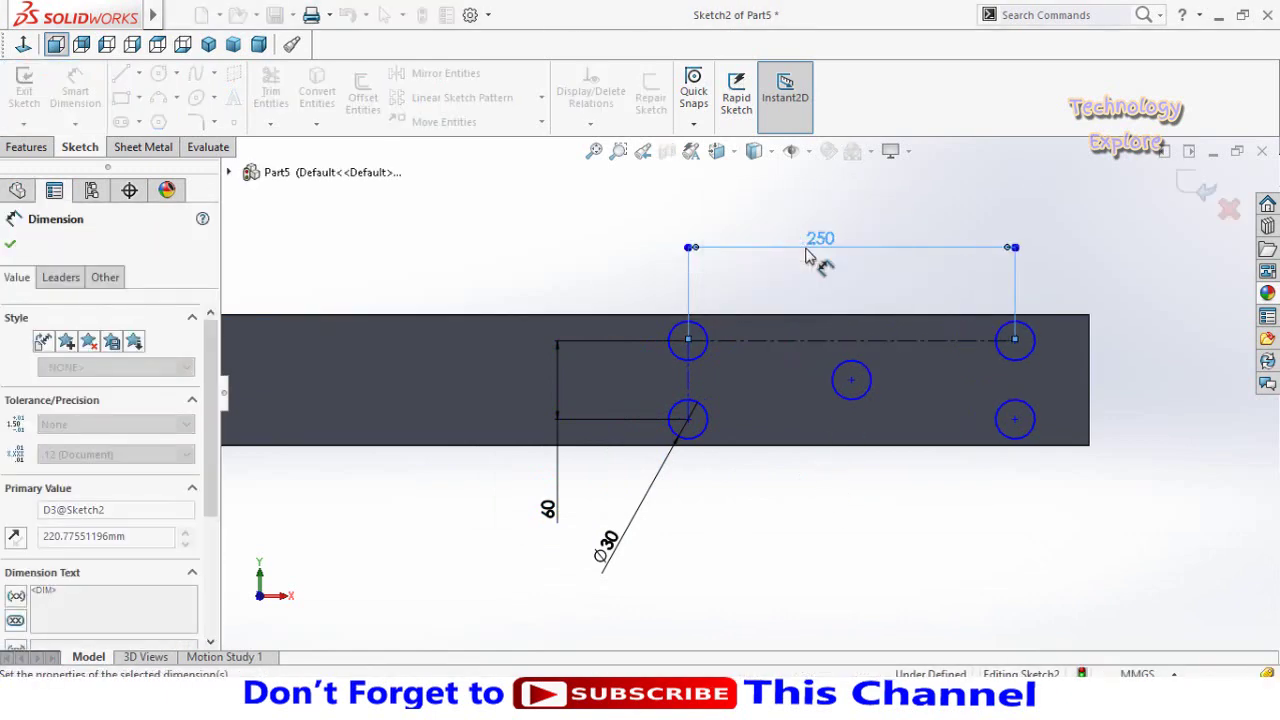
# Set 50 mm from the bar's right end edge to the upper-right hole centre.
pyautogui.click(1150, 406)
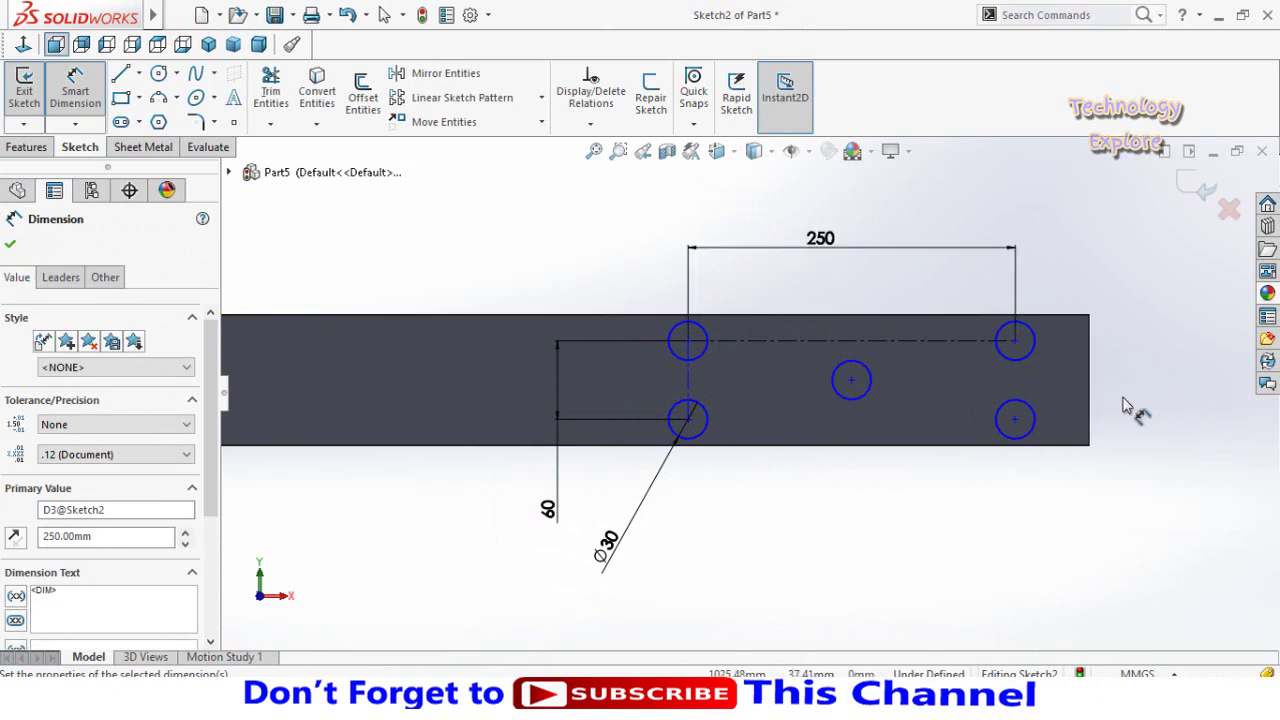
pyautogui.click(1090, 346)
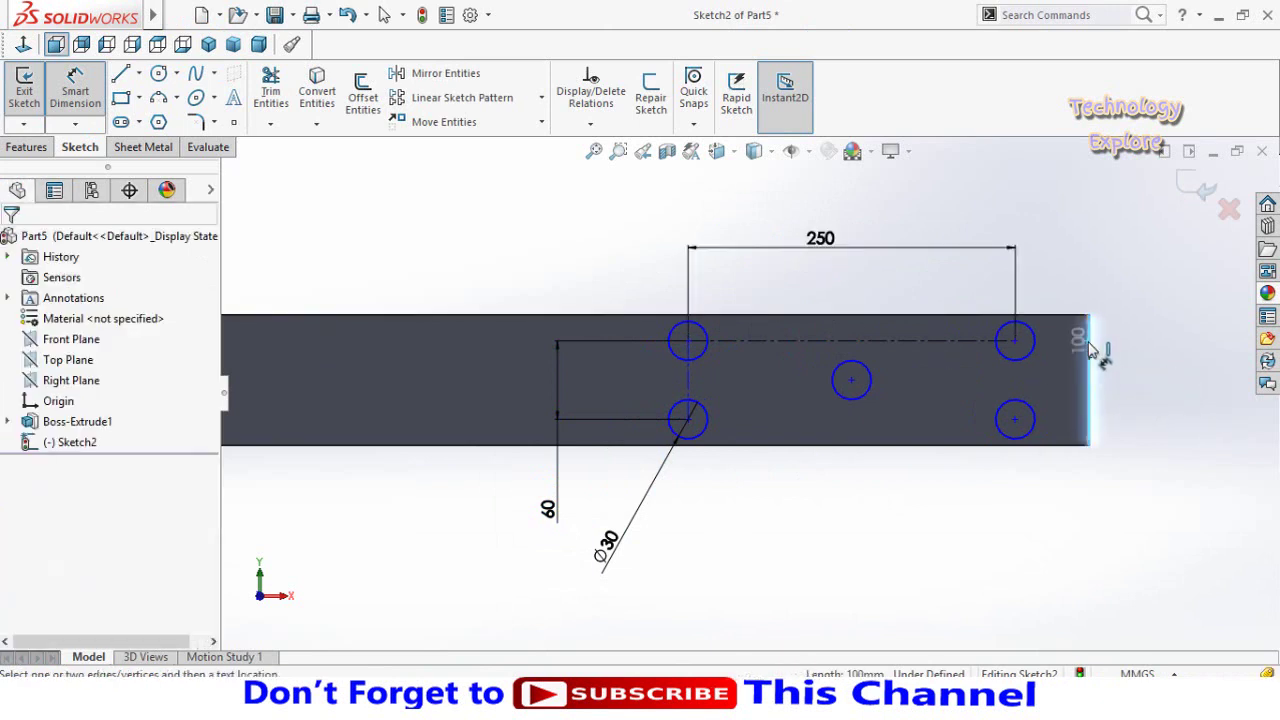
pyautogui.click(1015, 341)
pyautogui.click(1150, 264)
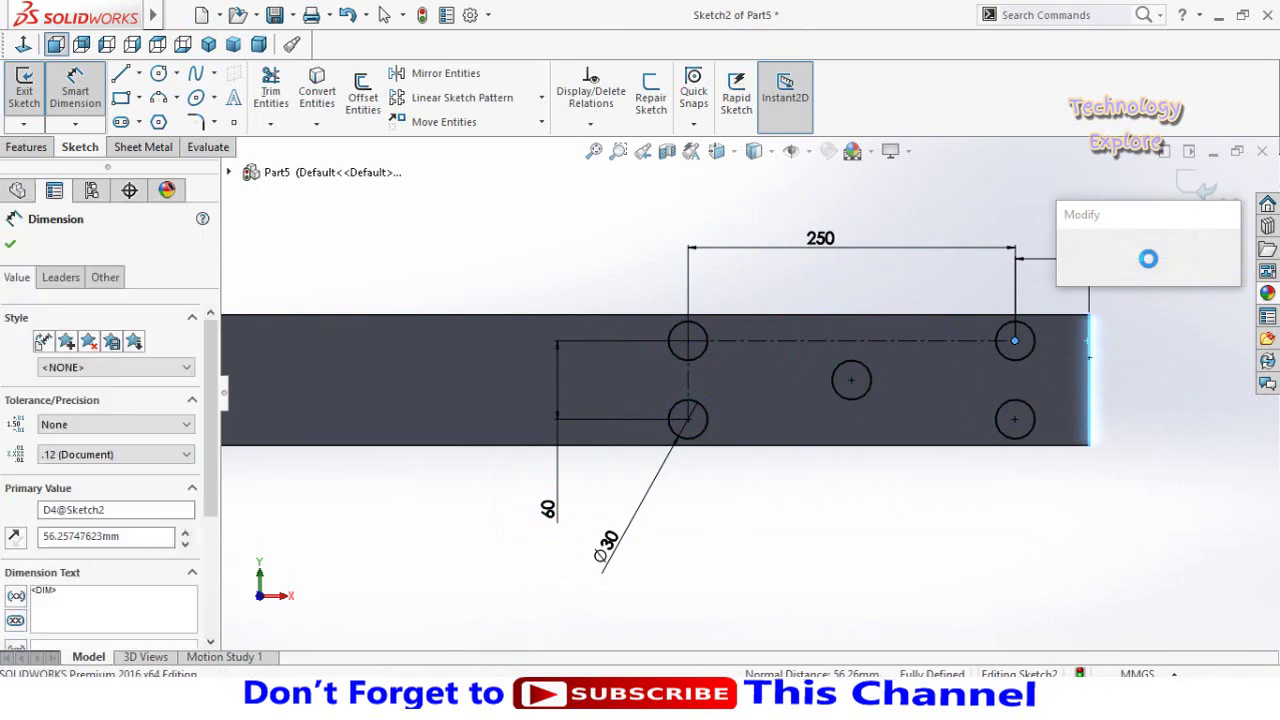
pyautogui.write('50')
pyautogui.press('Return')
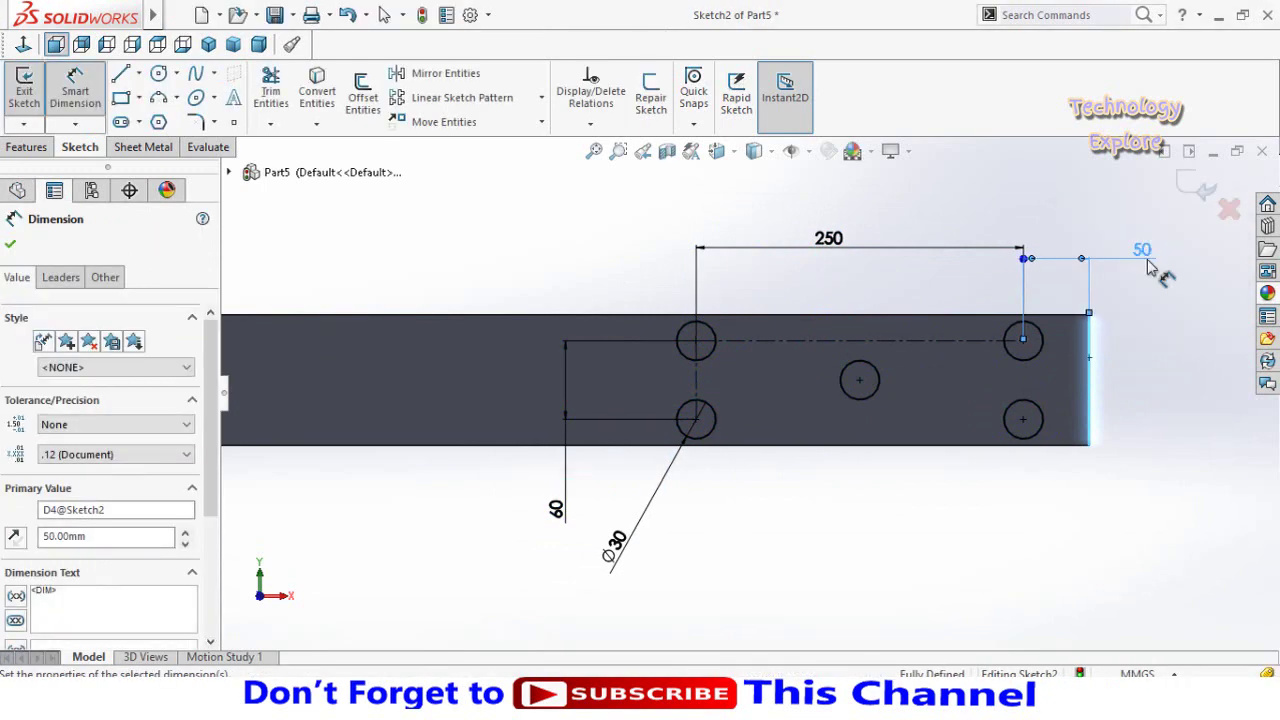
pyautogui.scroll(3, 829, 340)
pyautogui.scroll(2, 729, 382)
pyautogui.scroll(-2, 778, 466)
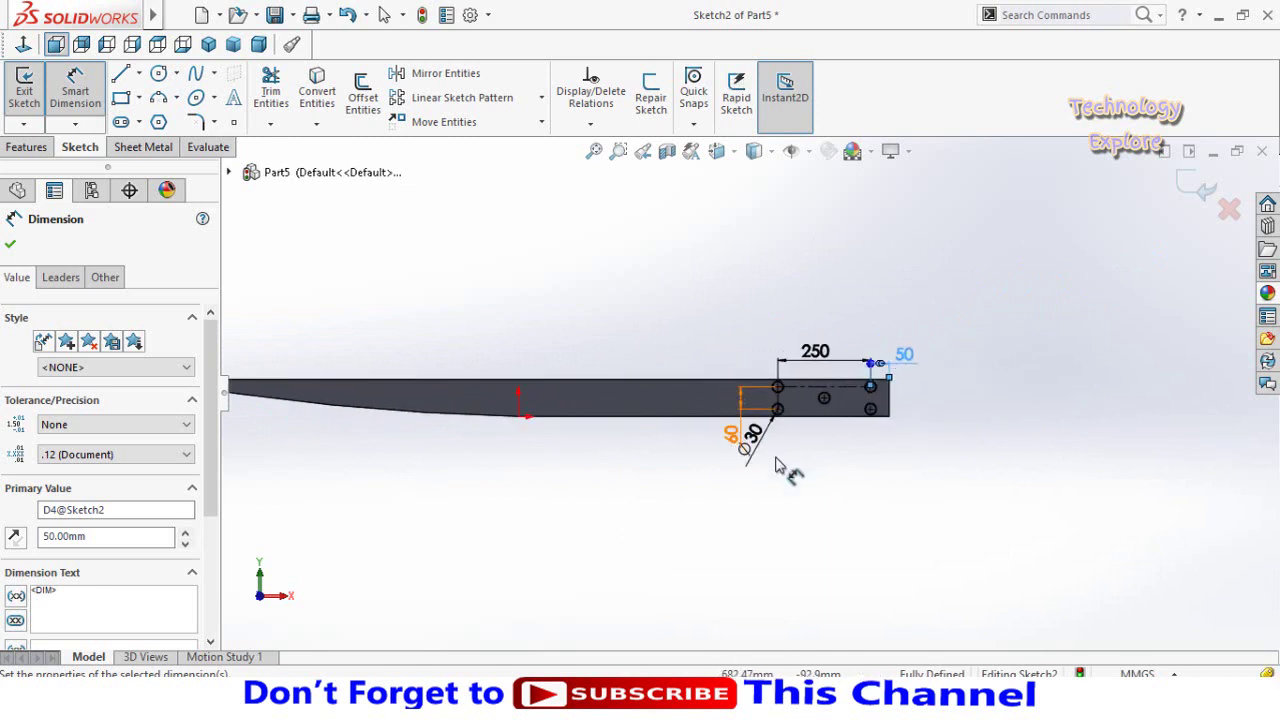
pyautogui.click(12, 247)
pyautogui.click(26, 147)
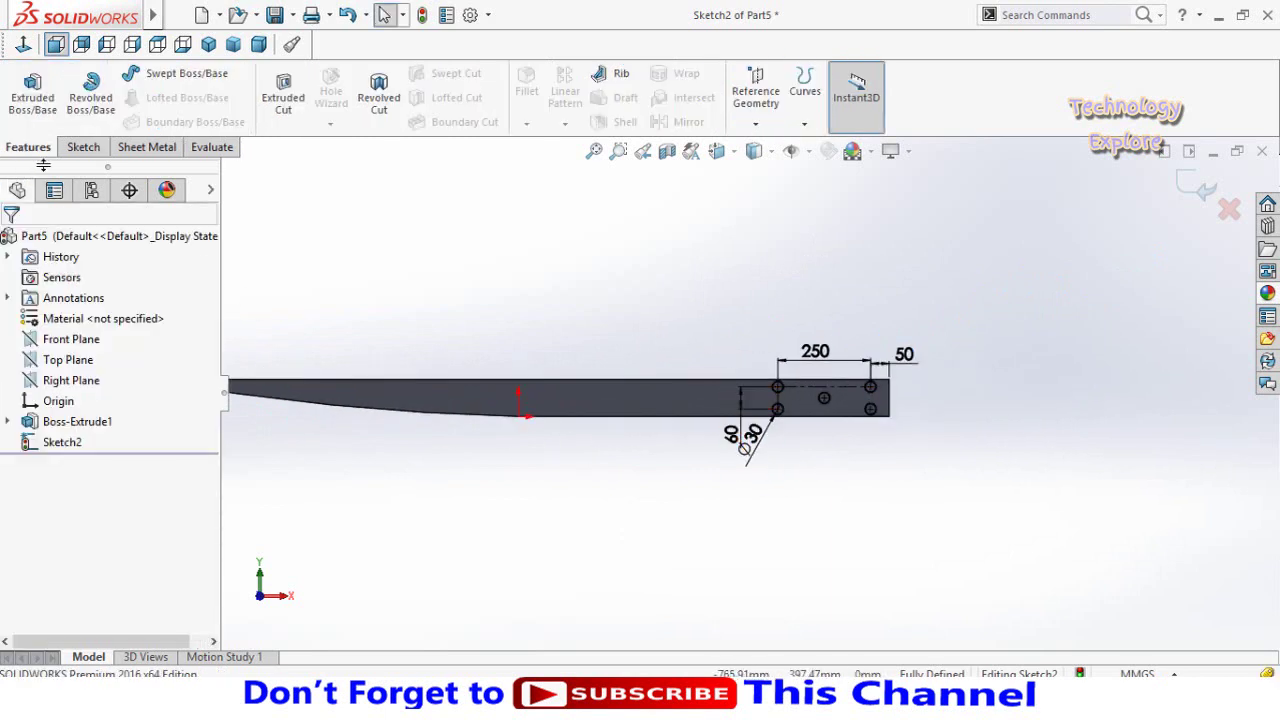
# Extrude the five hole circles 600 mm into rods off the bar's end.
pyautogui.click(35, 105)
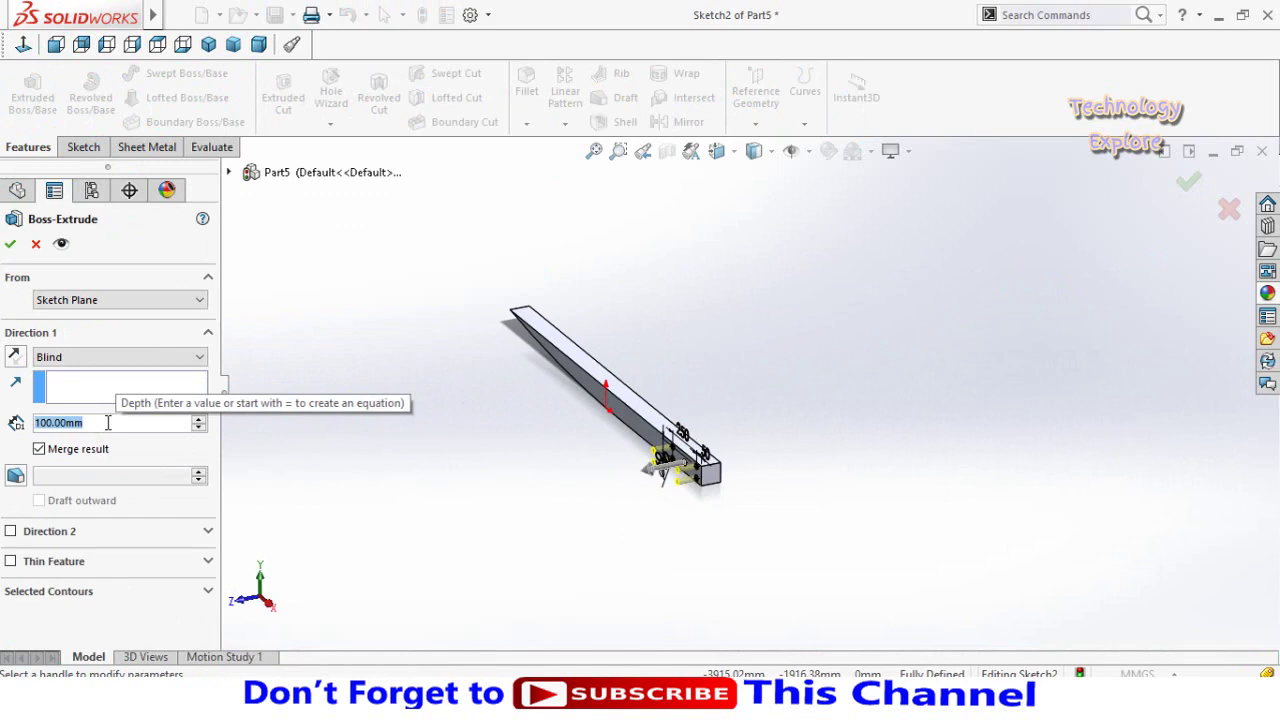
pyautogui.write('60')
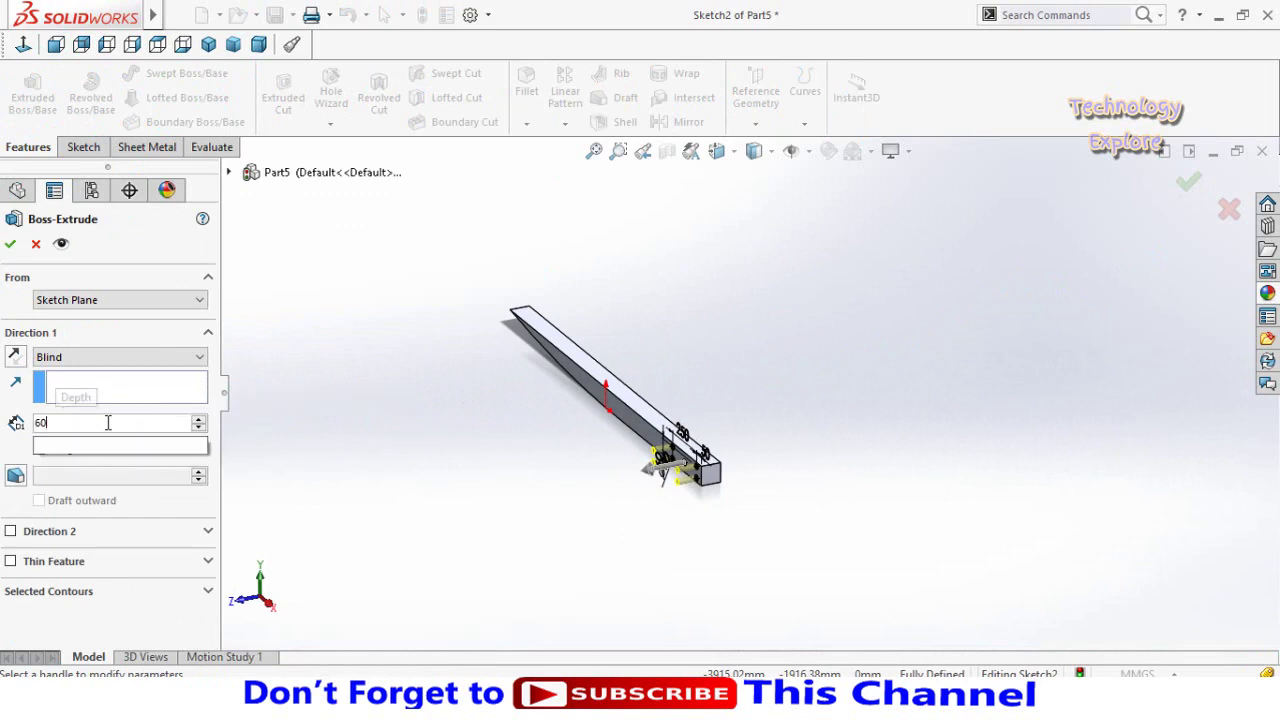
pyautogui.write('0')
pyautogui.press('Return')
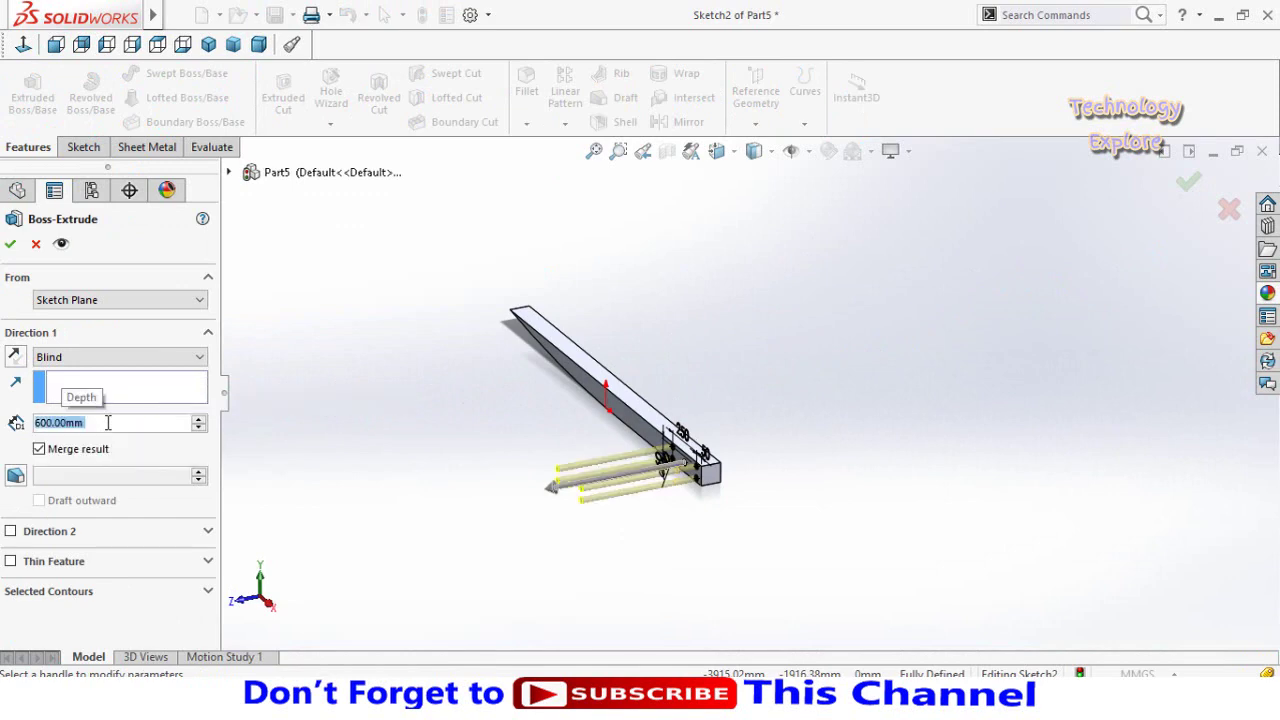
pyautogui.click(8, 245)
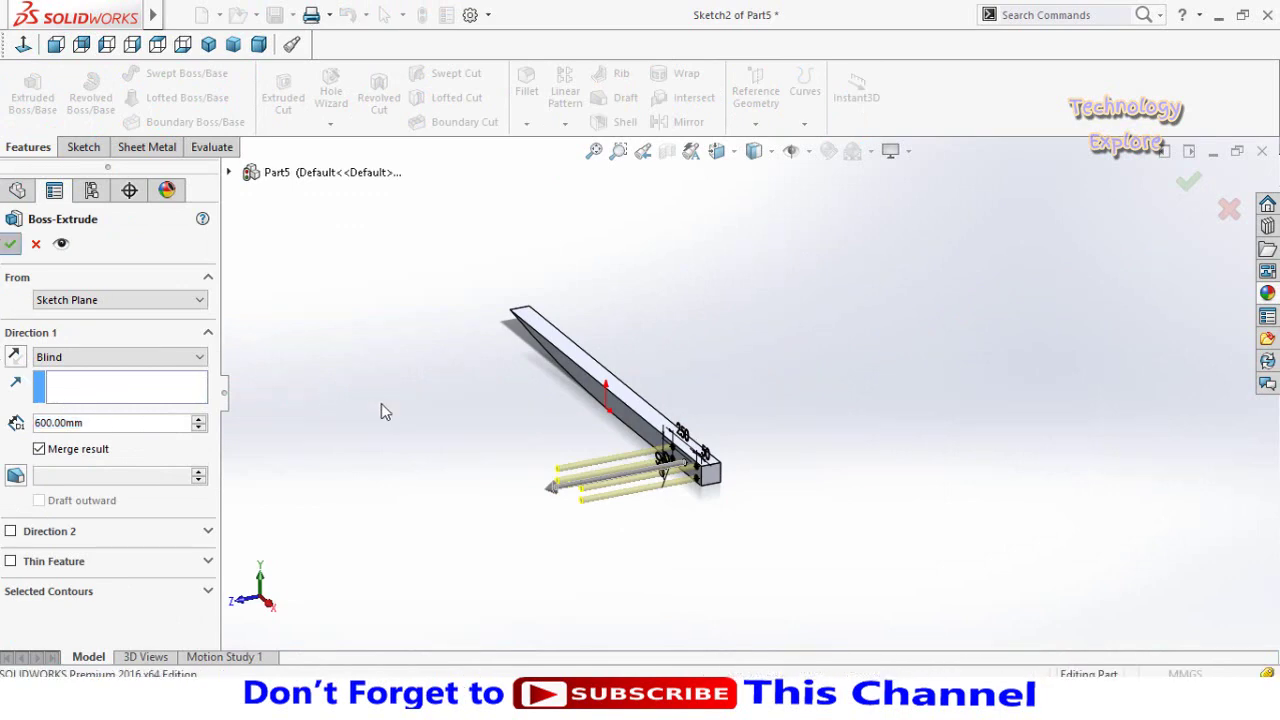
pyautogui.moveTo(517, 514)
pyautogui.mouseDown(button='middle')
pyautogui.moveTo(564, 490)
pyautogui.moveTo(532, 335)
pyautogui.mouseUp(button='middle')
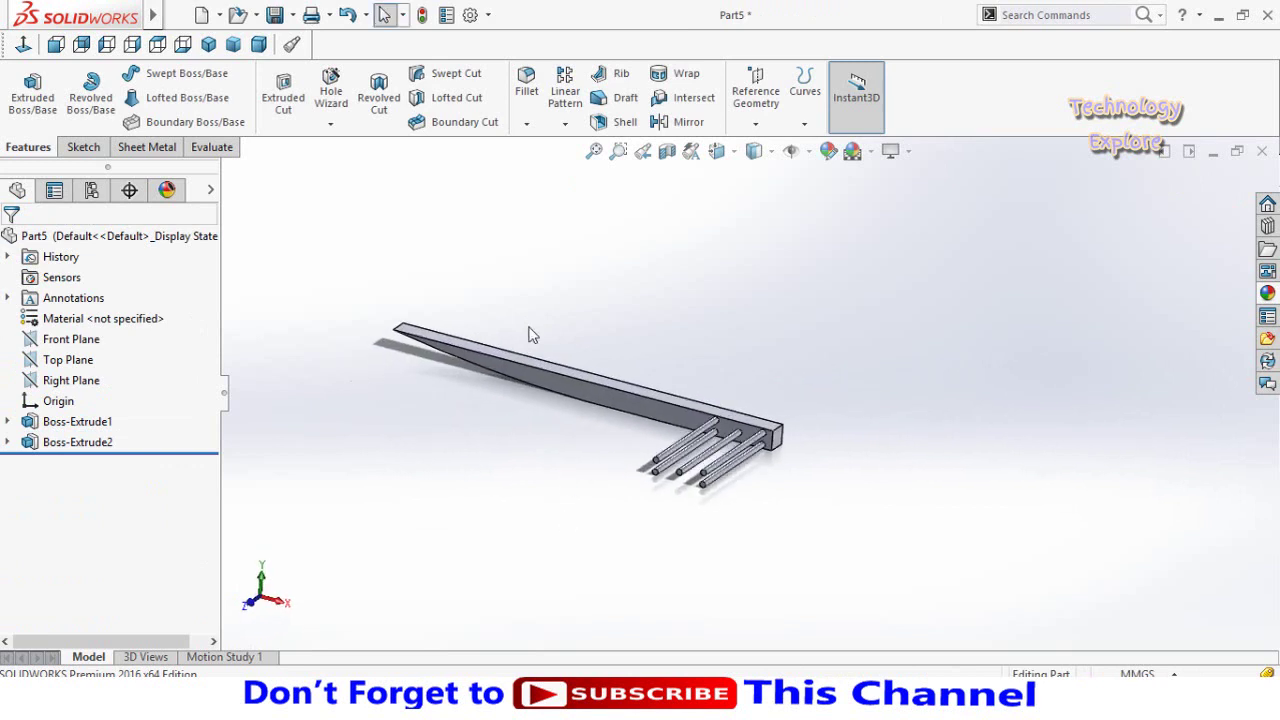
# Start a linear pattern along the bar's top edge, patterning the pin extrusion Boss-Extrude2.
pyautogui.click(568, 90)
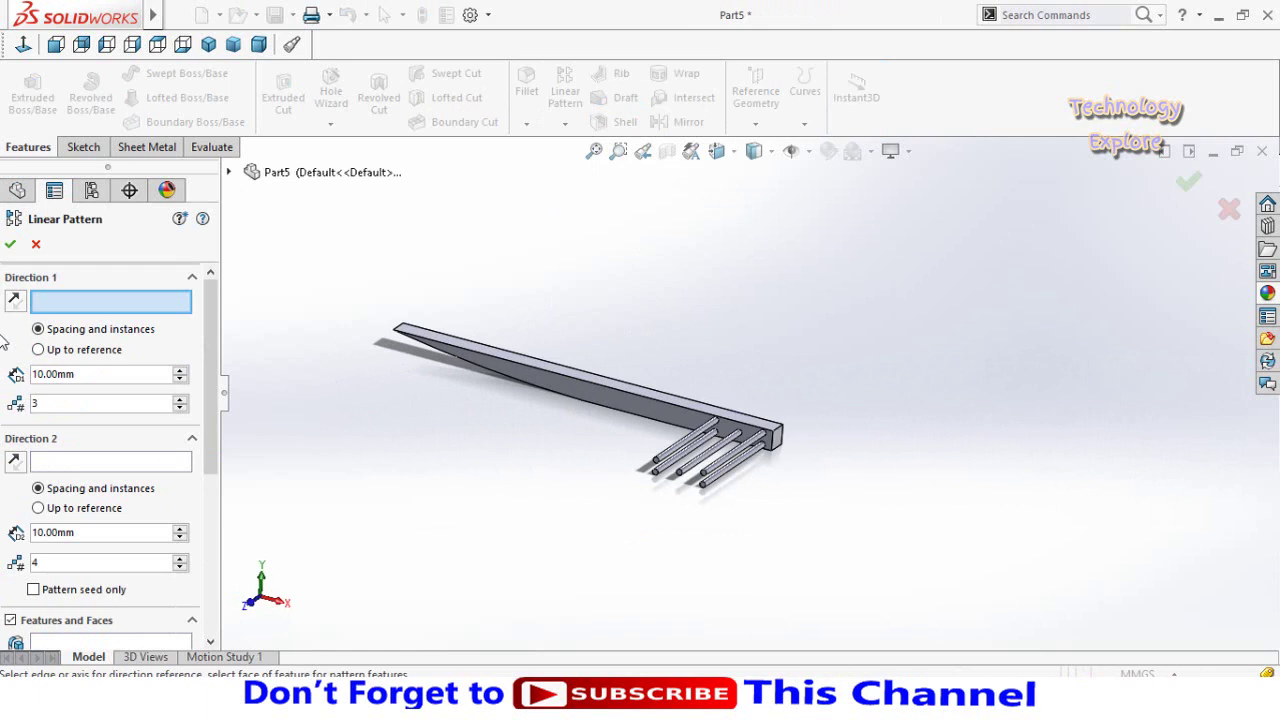
pyautogui.click(564, 374)
pyautogui.scroll(-3, 10, 434)
pyautogui.scroll(-3, 8, 435)
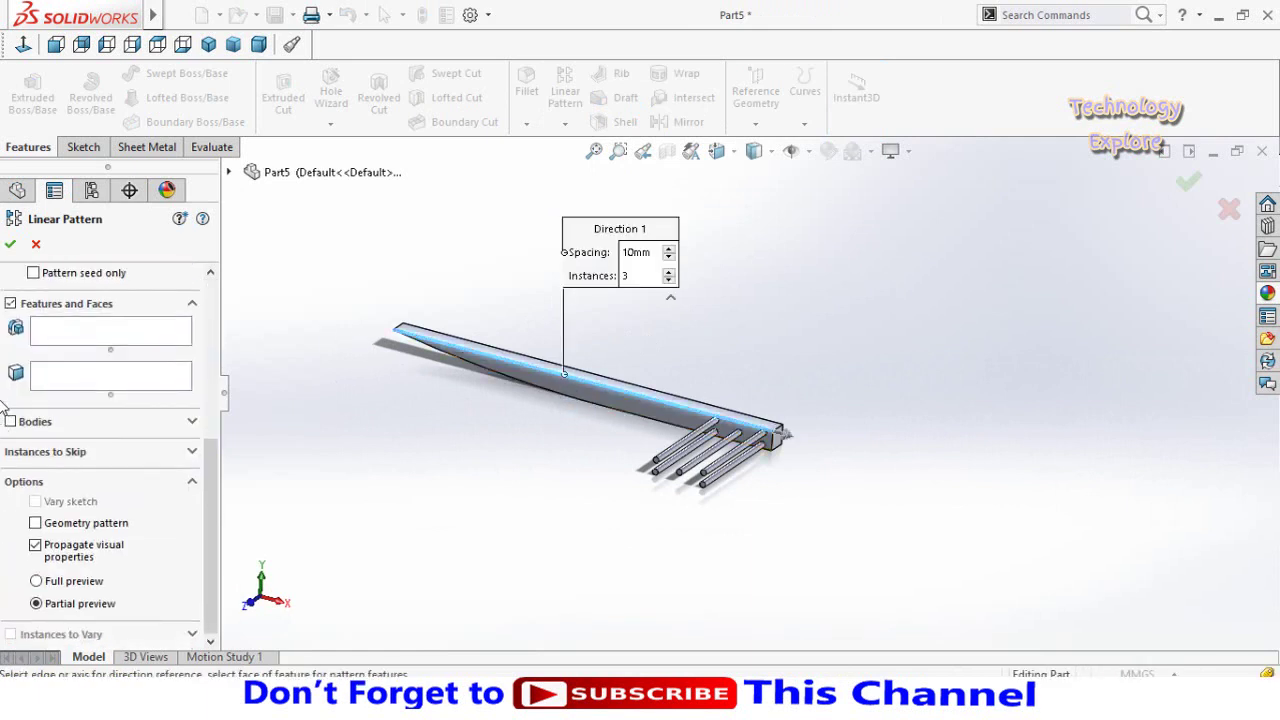
pyautogui.click(83, 338)
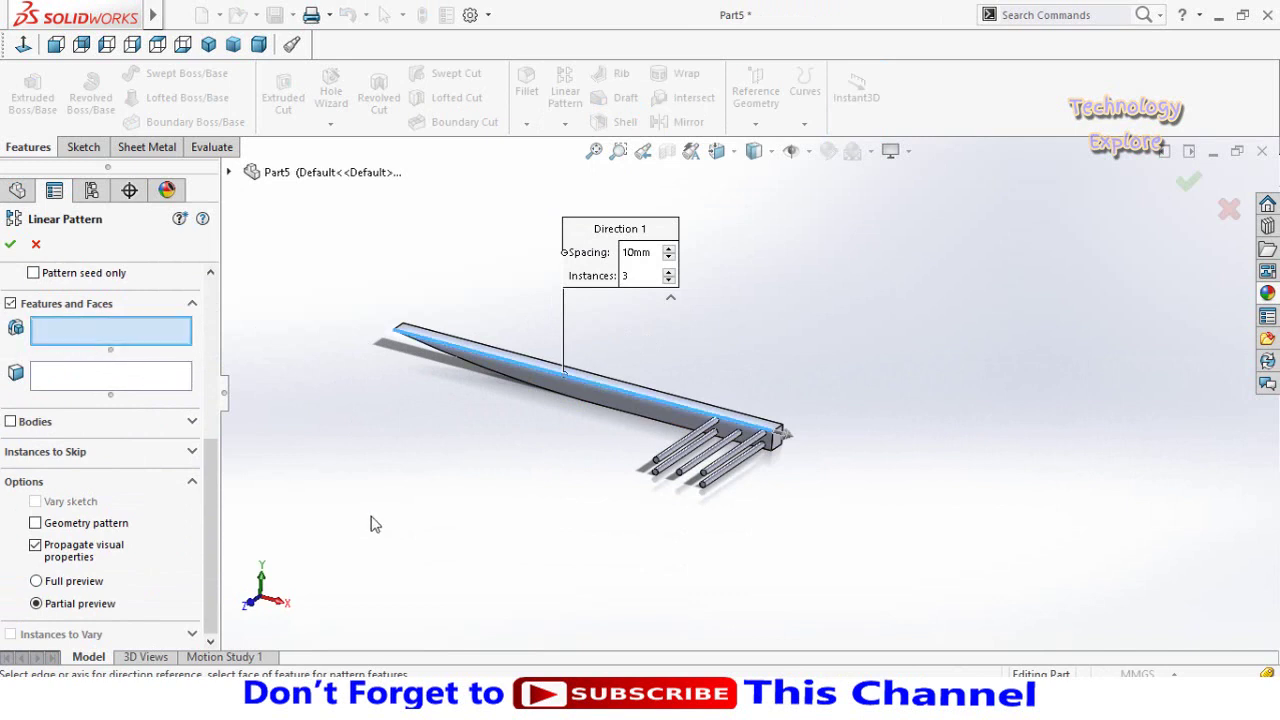
pyautogui.click(229, 175)
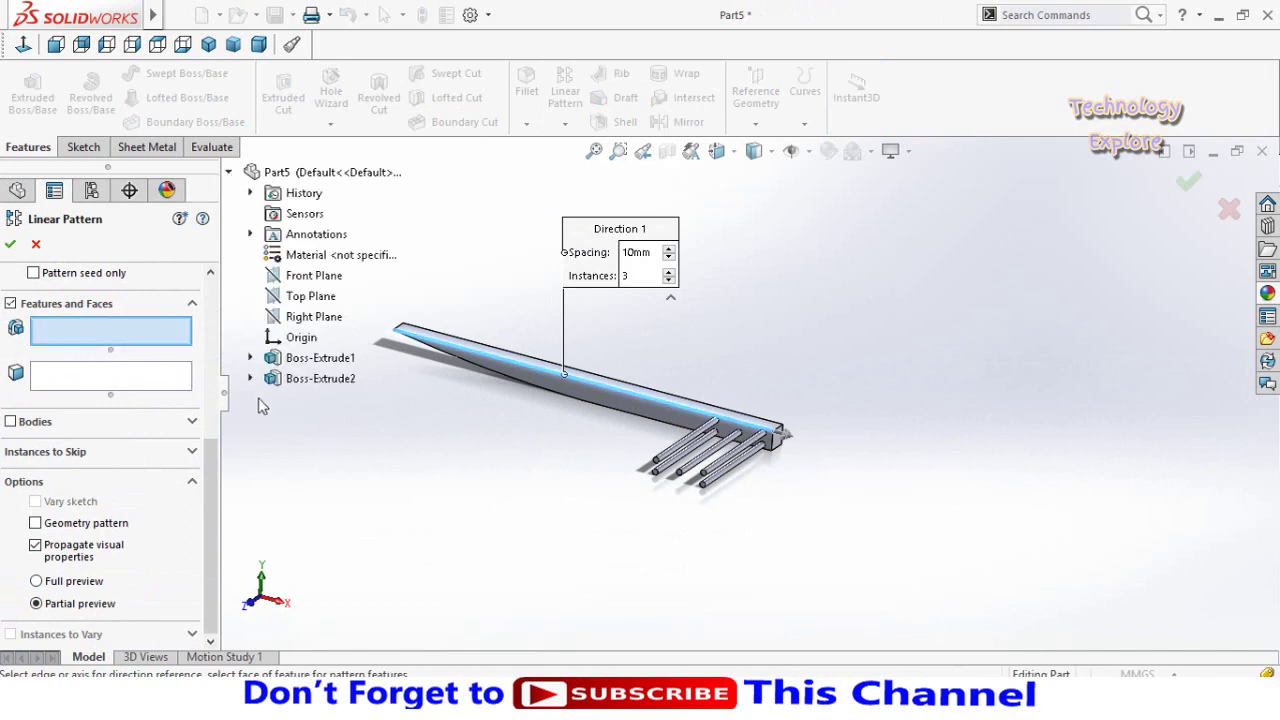
pyautogui.click(289, 382)
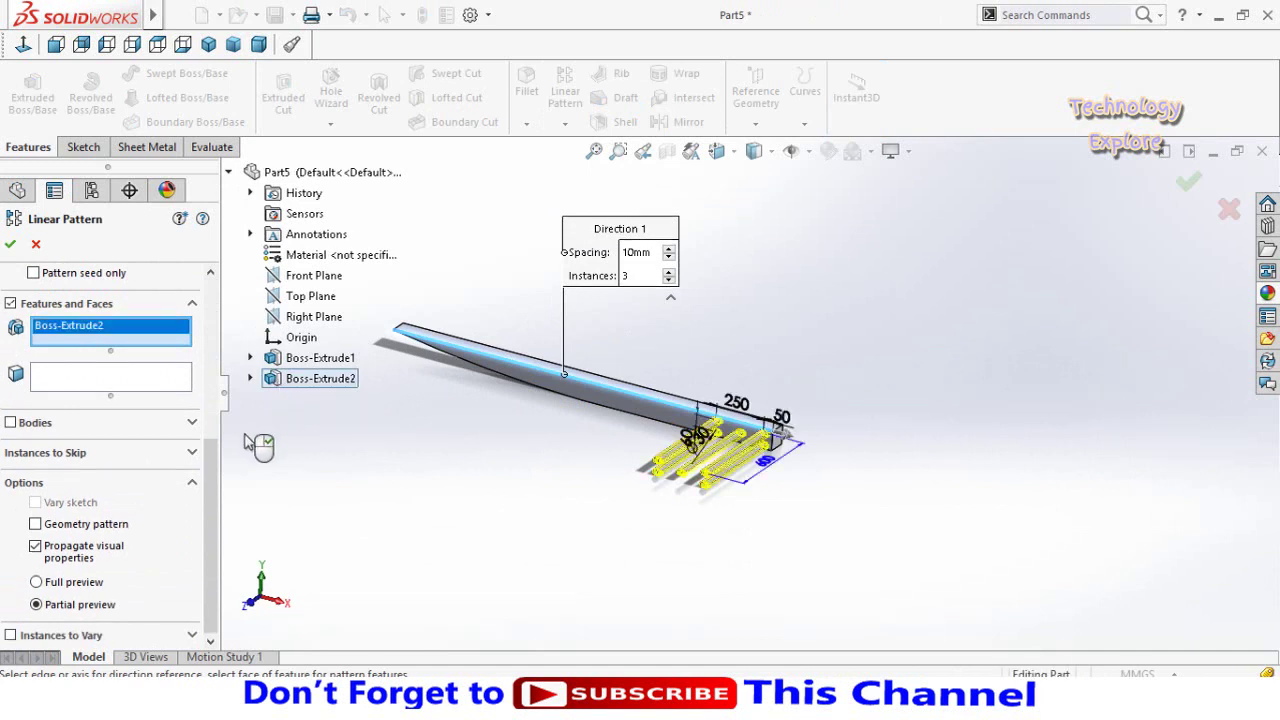
# Set 500 mm spacing with 2 instances, reverse the direction, and accept the pattern.
pyautogui.moveTo(211, 513); pyautogui.dragTo(202, 340)
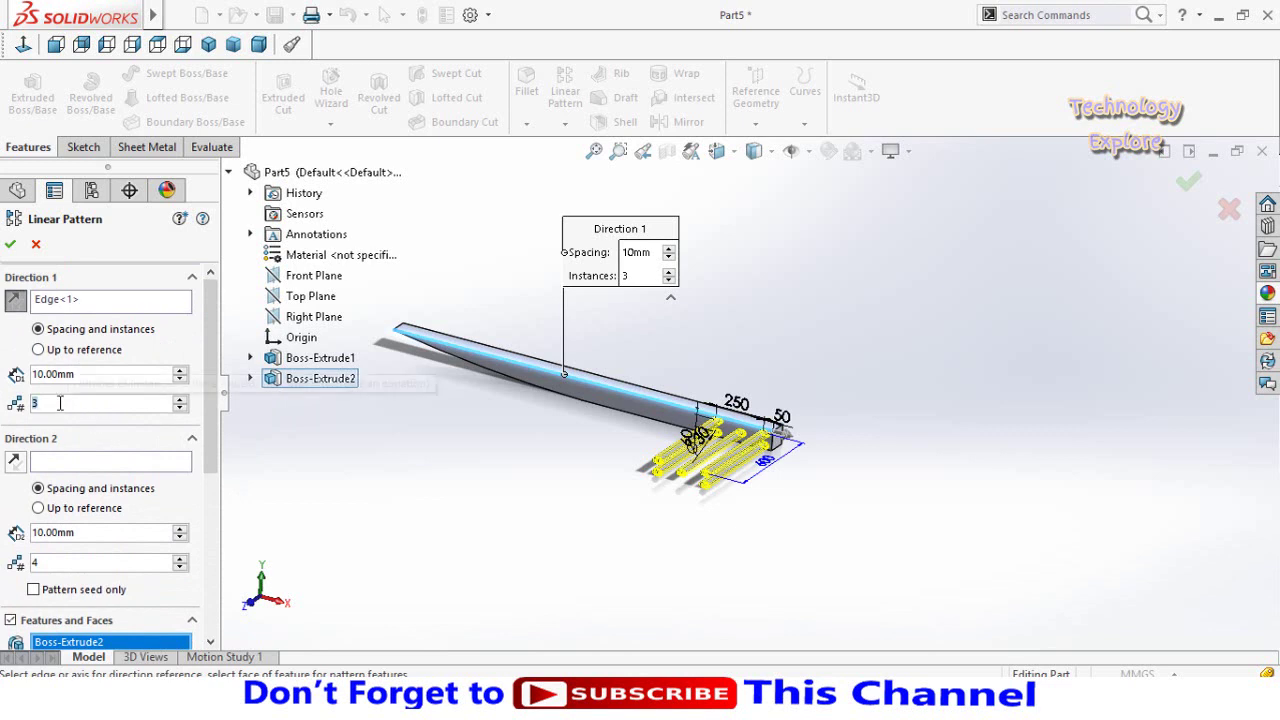
pyautogui.write('2')
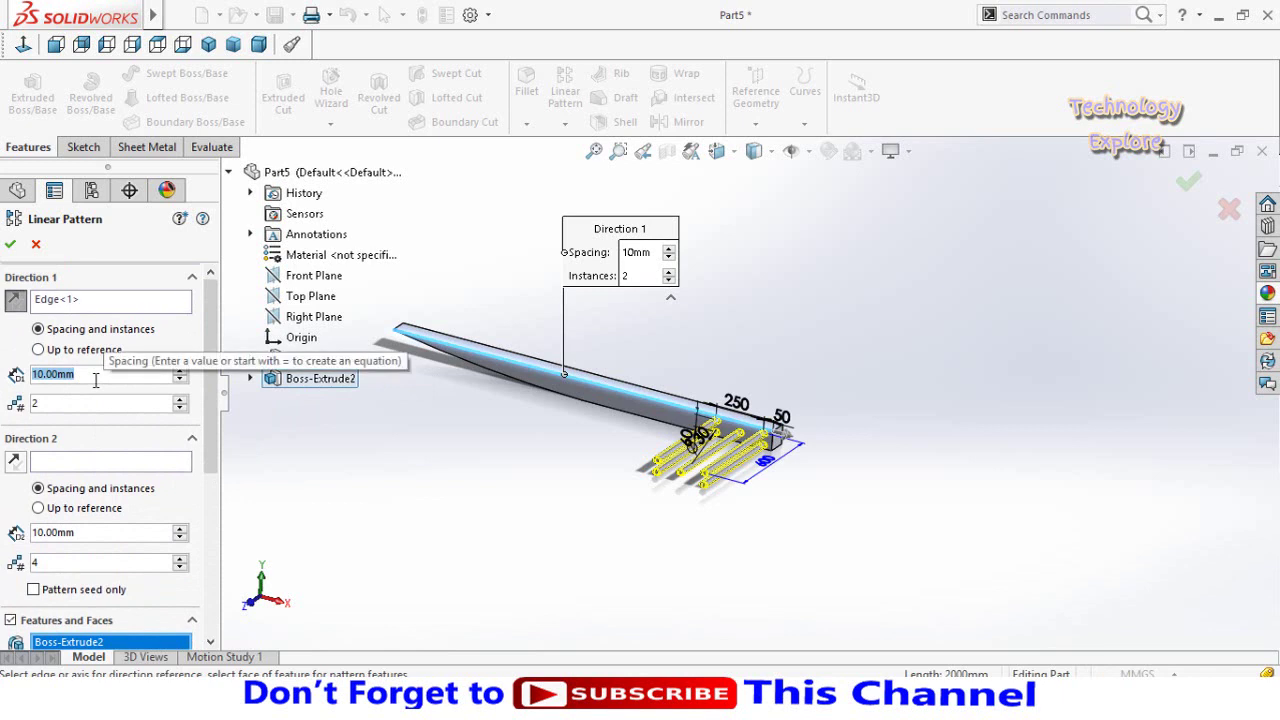
pyautogui.write('50')
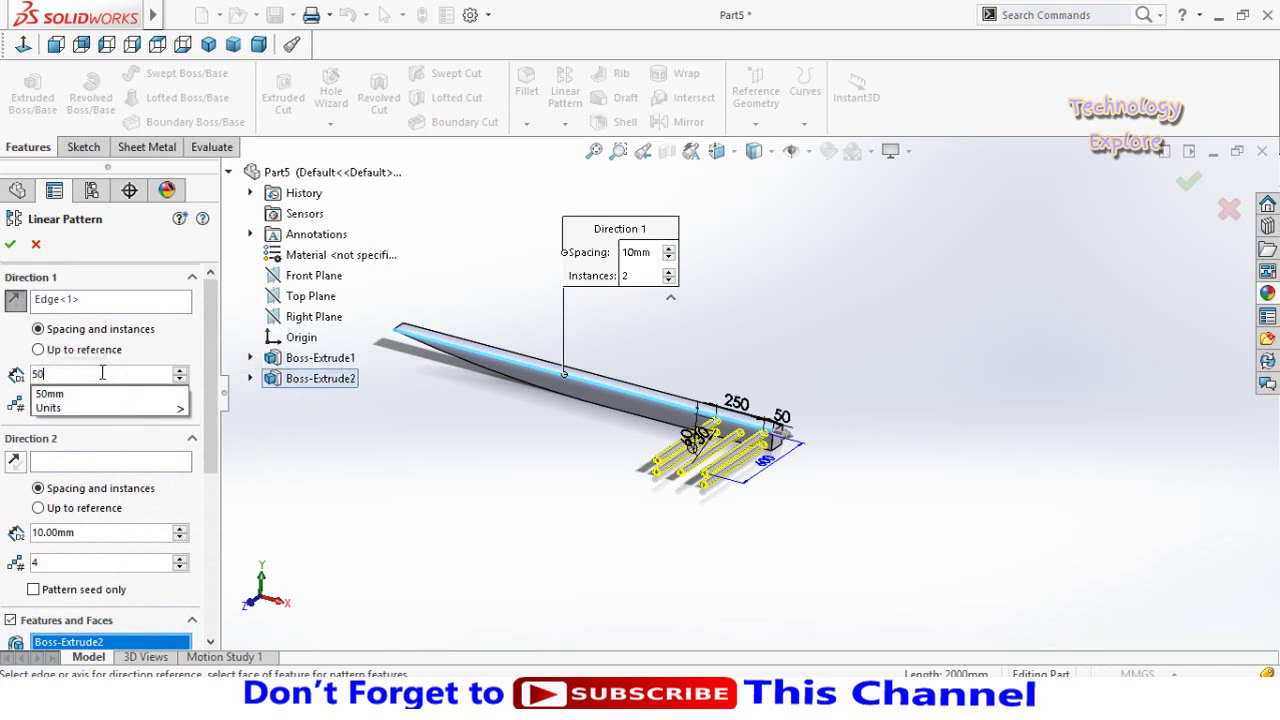
pyautogui.write('0')
pyautogui.press('Return')
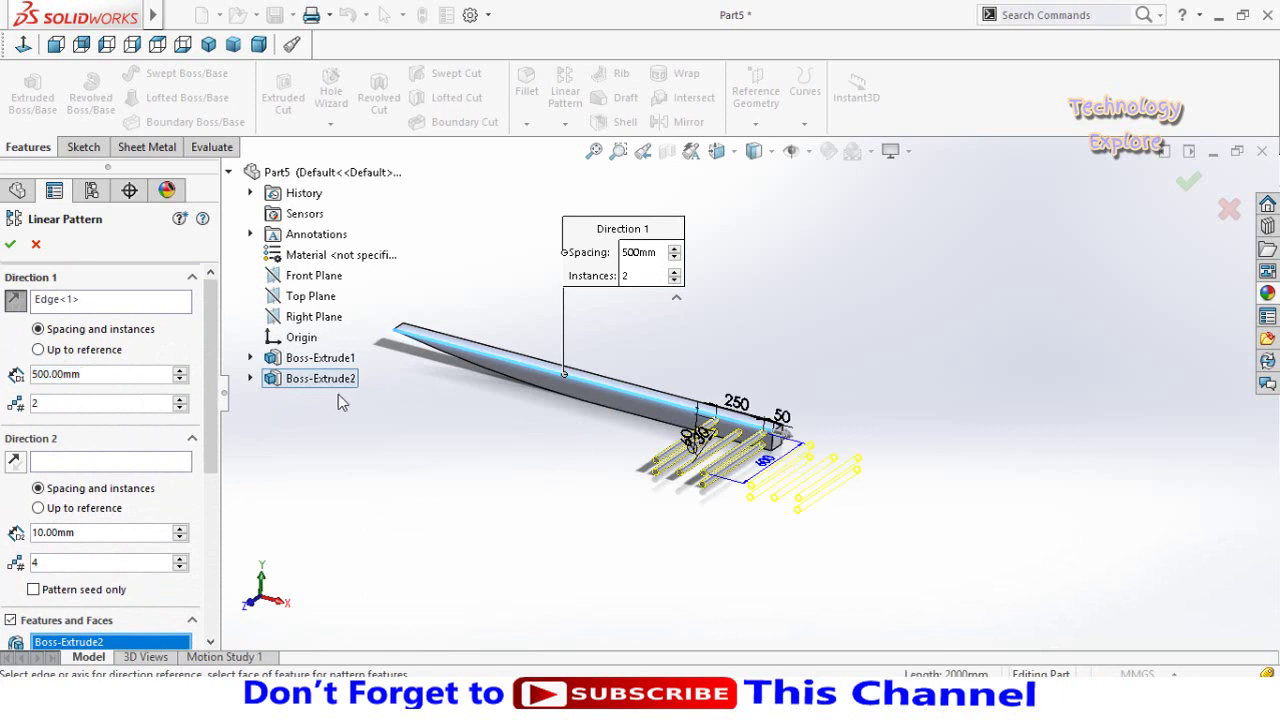
pyautogui.click(15, 303)
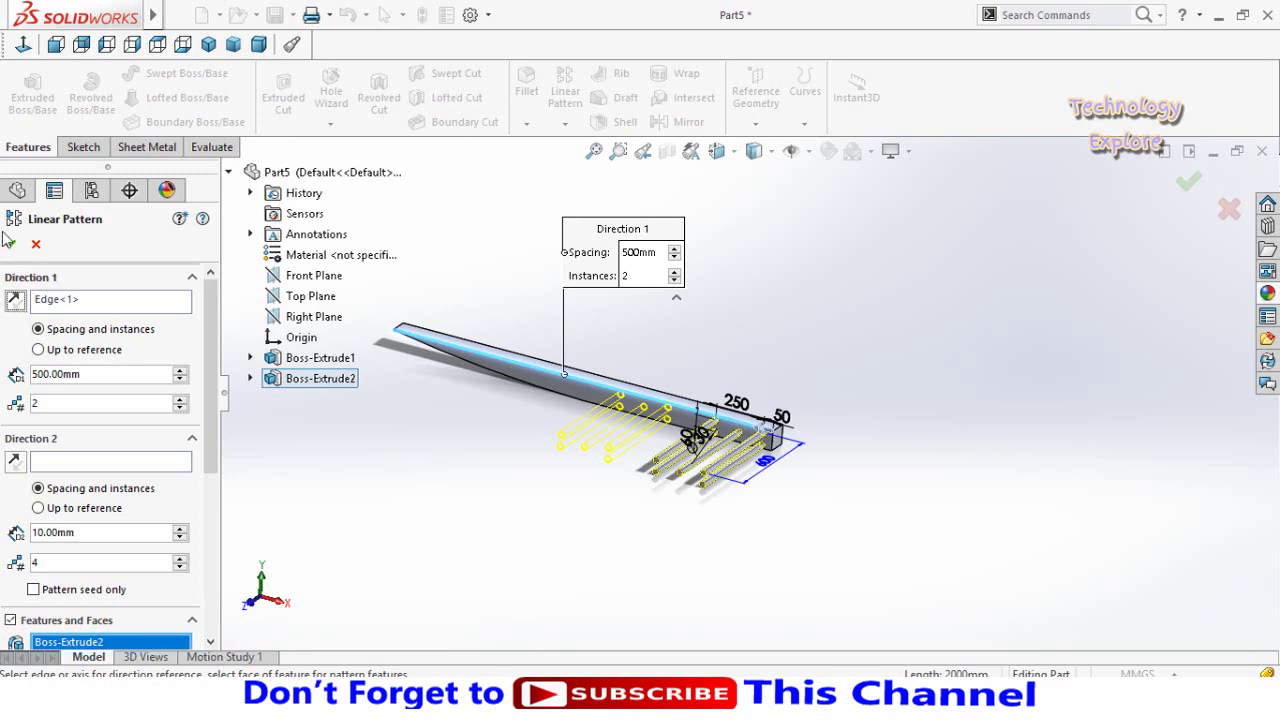
pyautogui.click(10, 246)
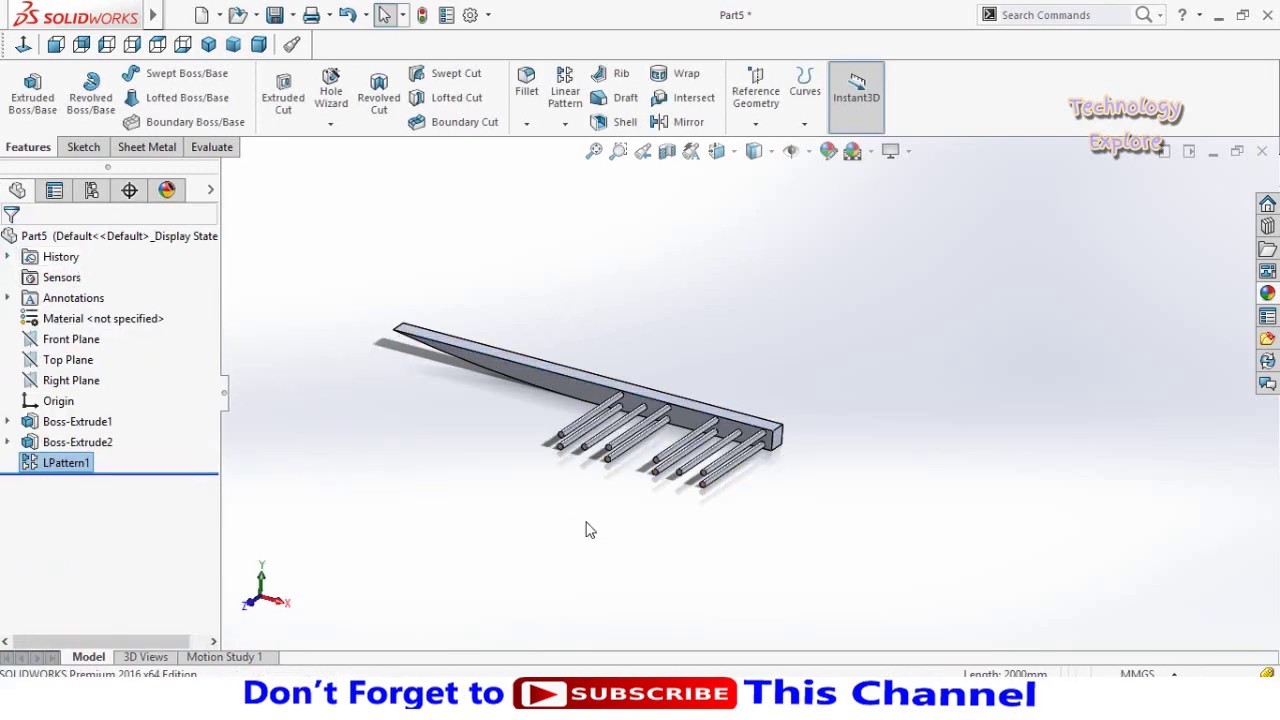
pyautogui.scroll(-2, 623, 471)
pyautogui.scroll(-2, 644, 431)
pyautogui.scroll(-3, 646, 414)
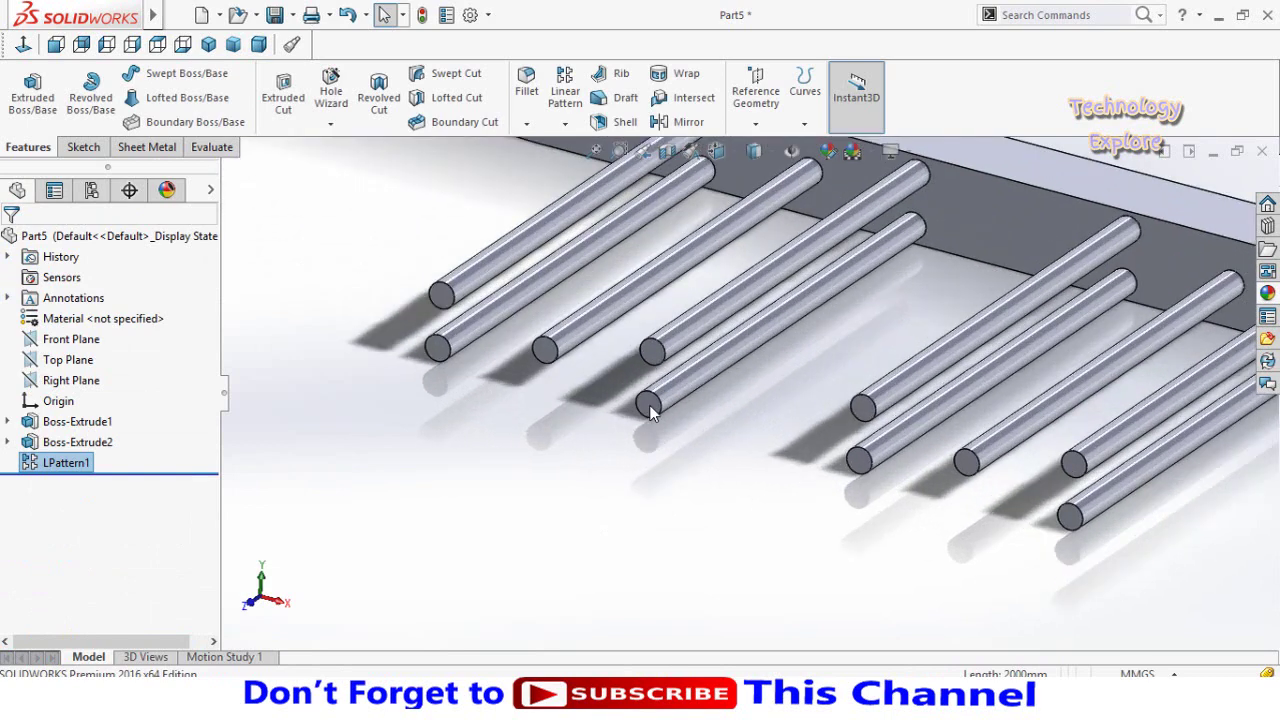
# Sketch on a pin's end face and convert the original rail's Sketch1 outline into it.
pyautogui.click(650, 413)
pyautogui.click(742, 350)
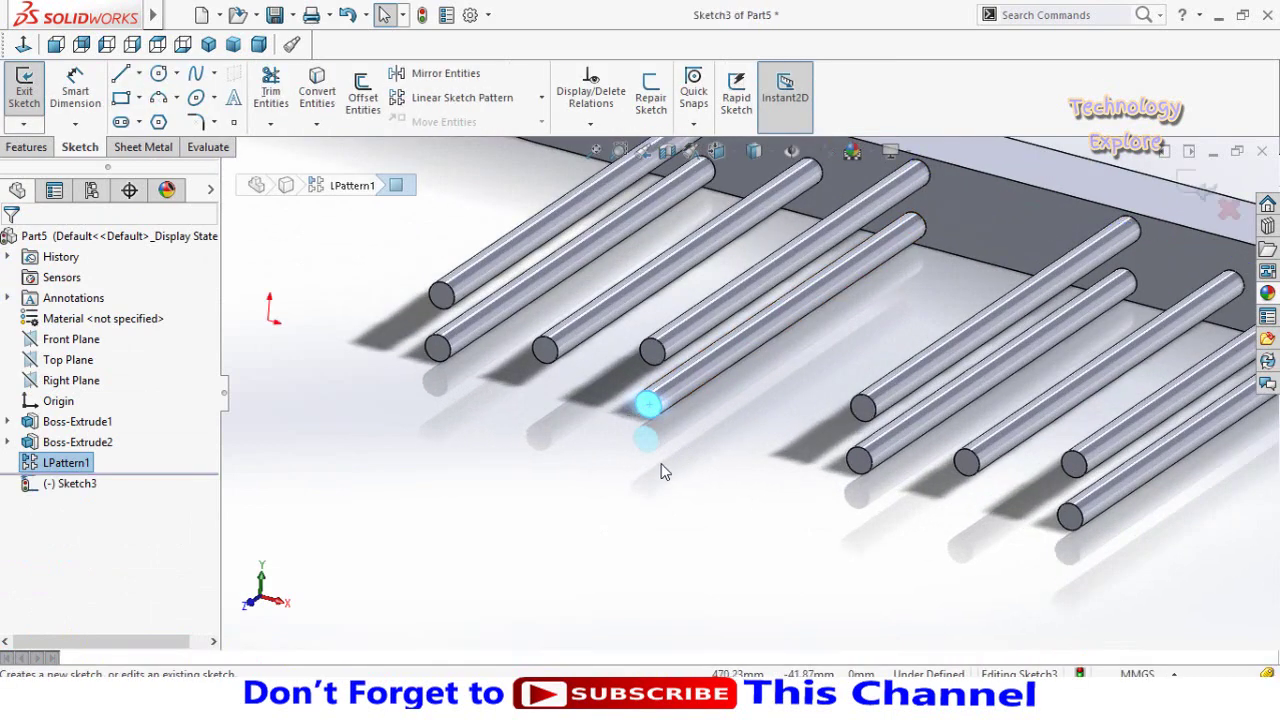
pyautogui.scroll(5, 663, 470)
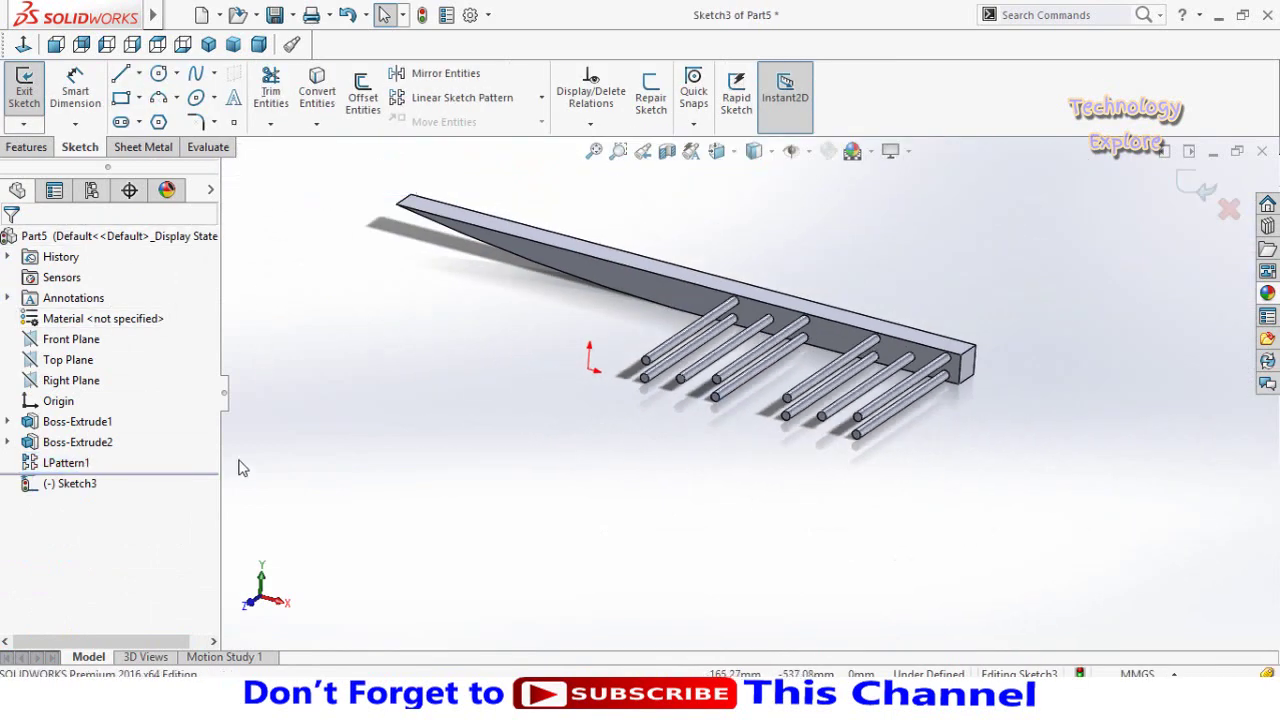
pyautogui.click(9, 422)
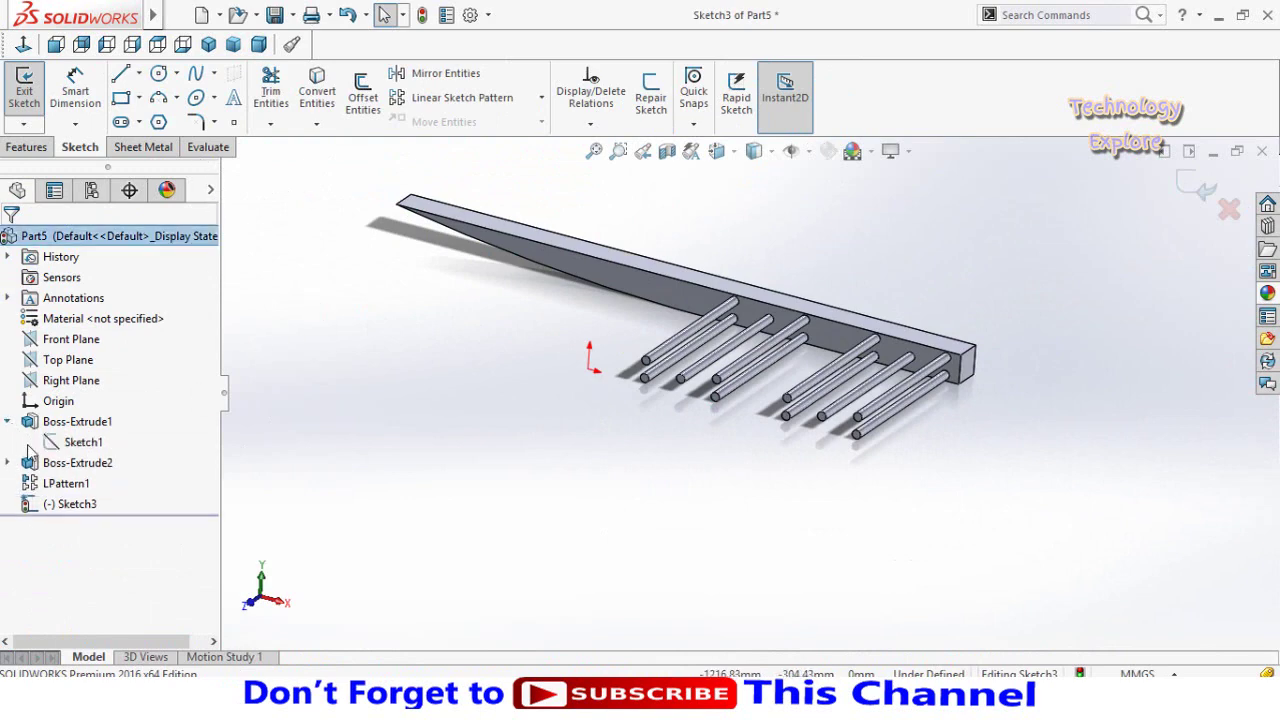
pyautogui.click(60, 443)
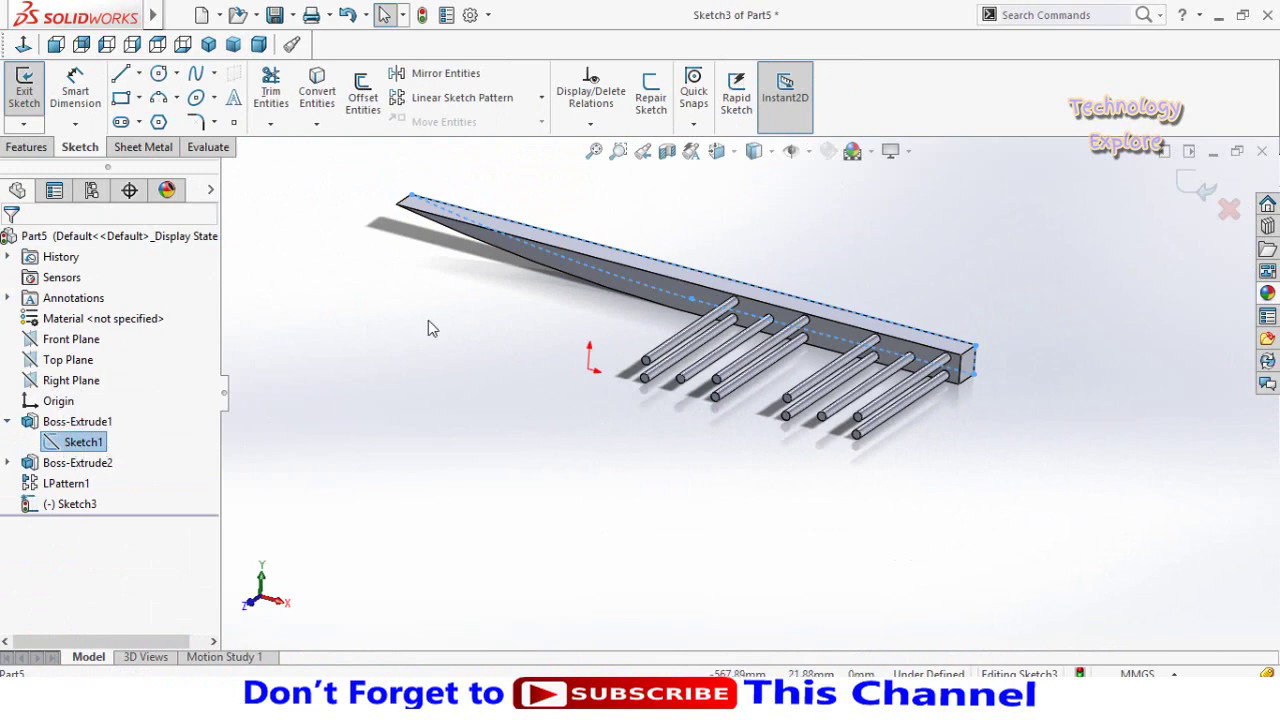
pyautogui.click(325, 100)
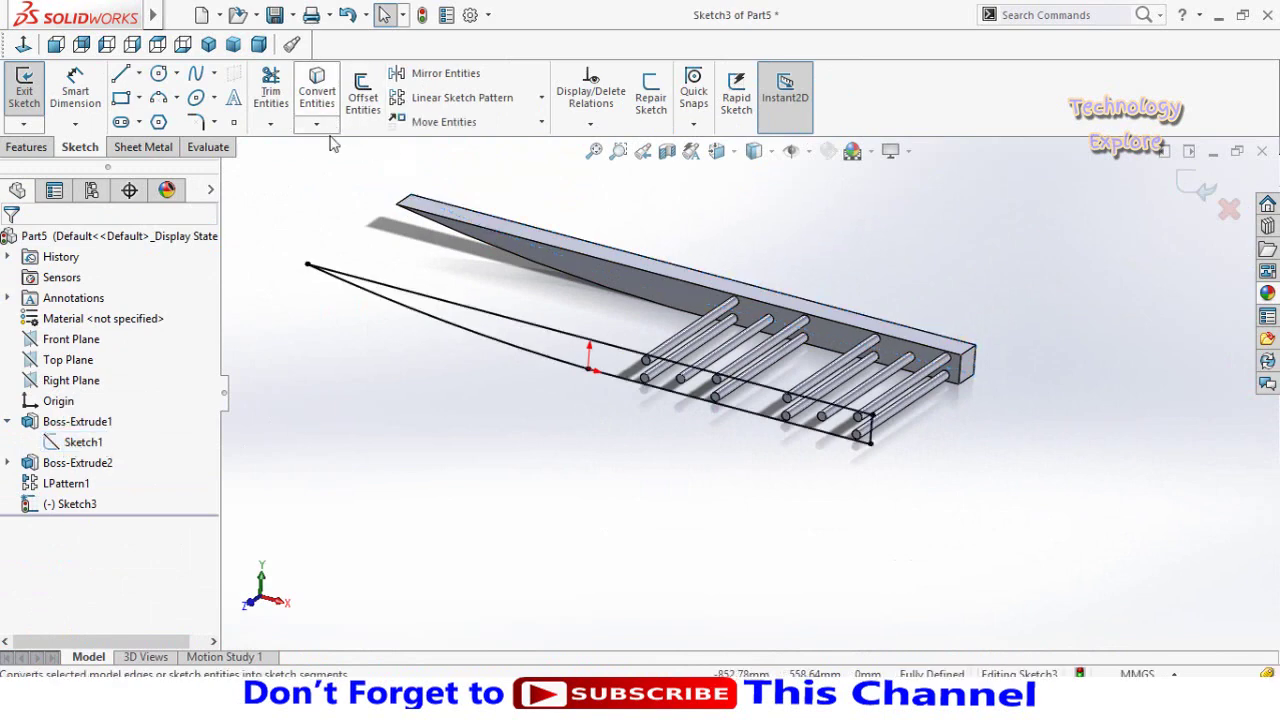
# Extrude the converted rail outline 100 mm blind to form the second rail.
pyautogui.click(26, 147)
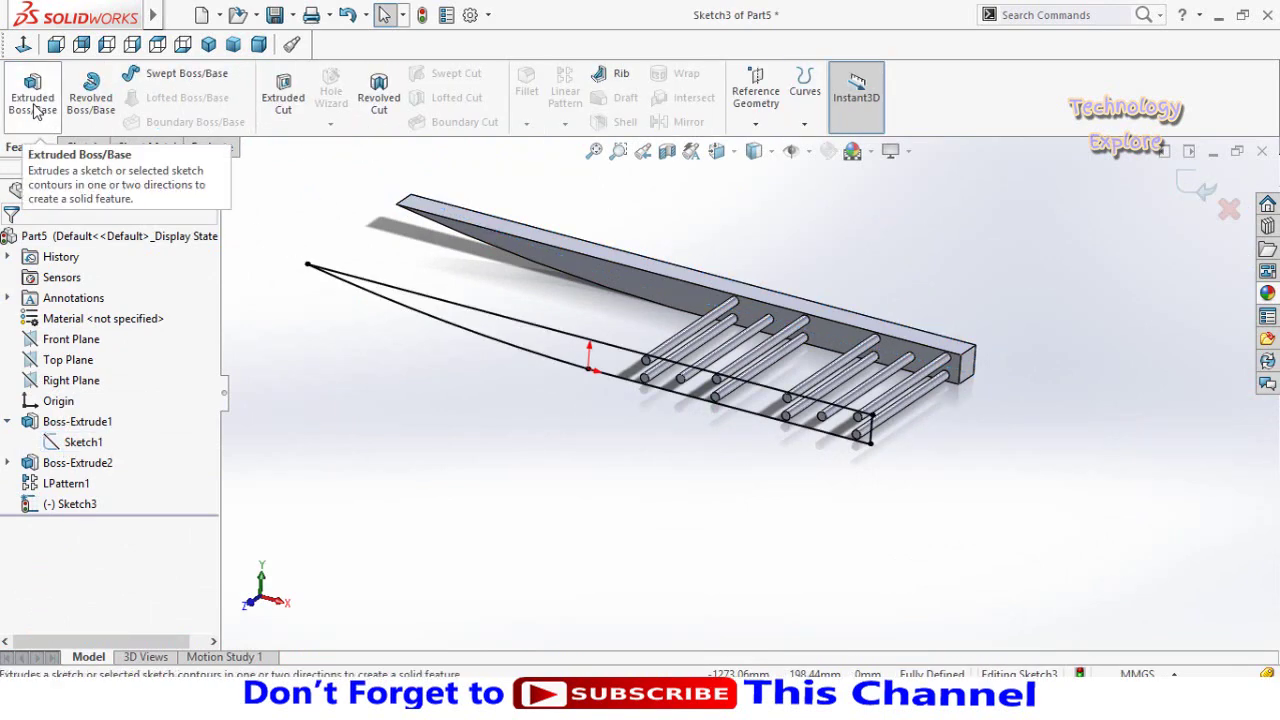
pyautogui.click(33, 111)
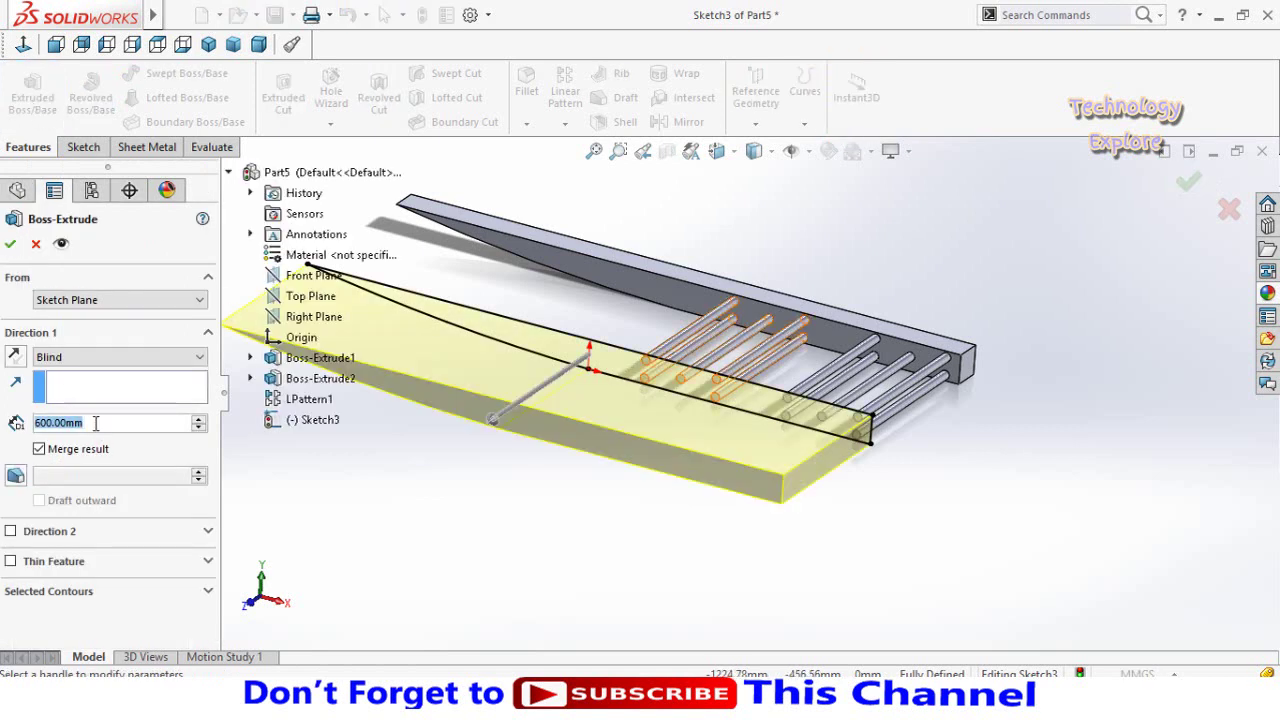
pyautogui.write('100')
pyautogui.press('Return')
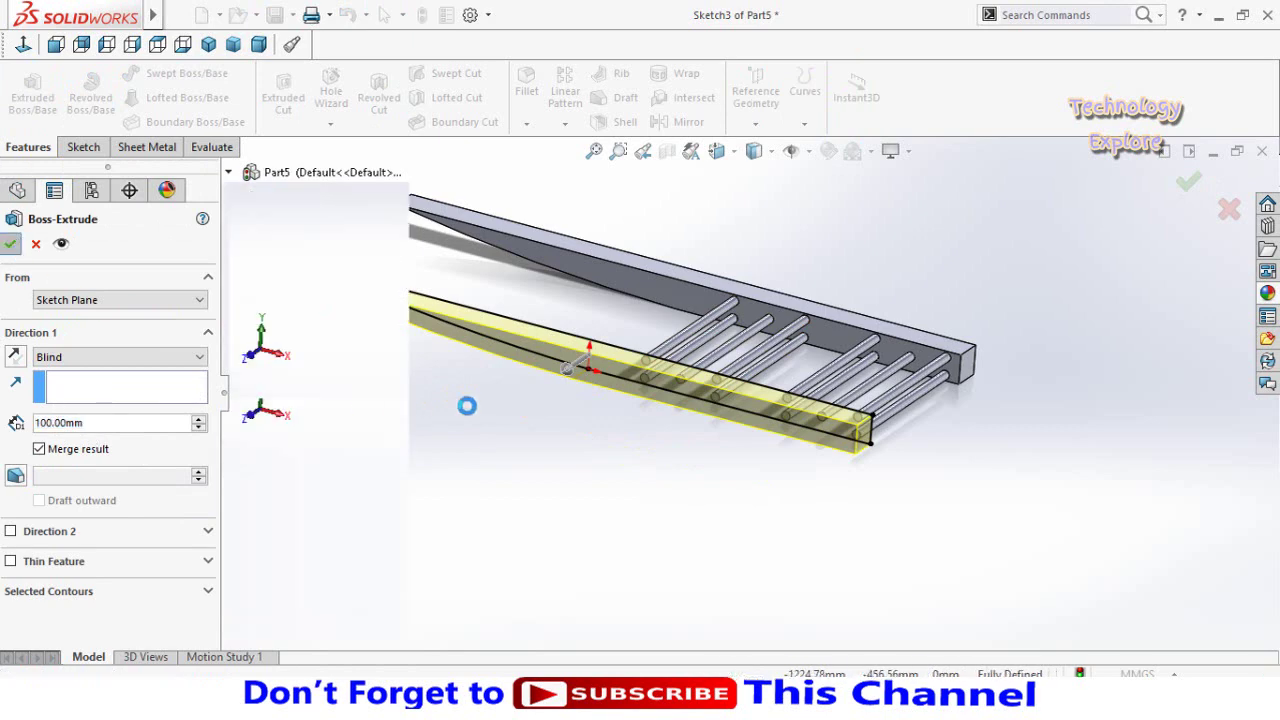
pyautogui.press('Return')
pyautogui.scroll(-5, 600, 480)
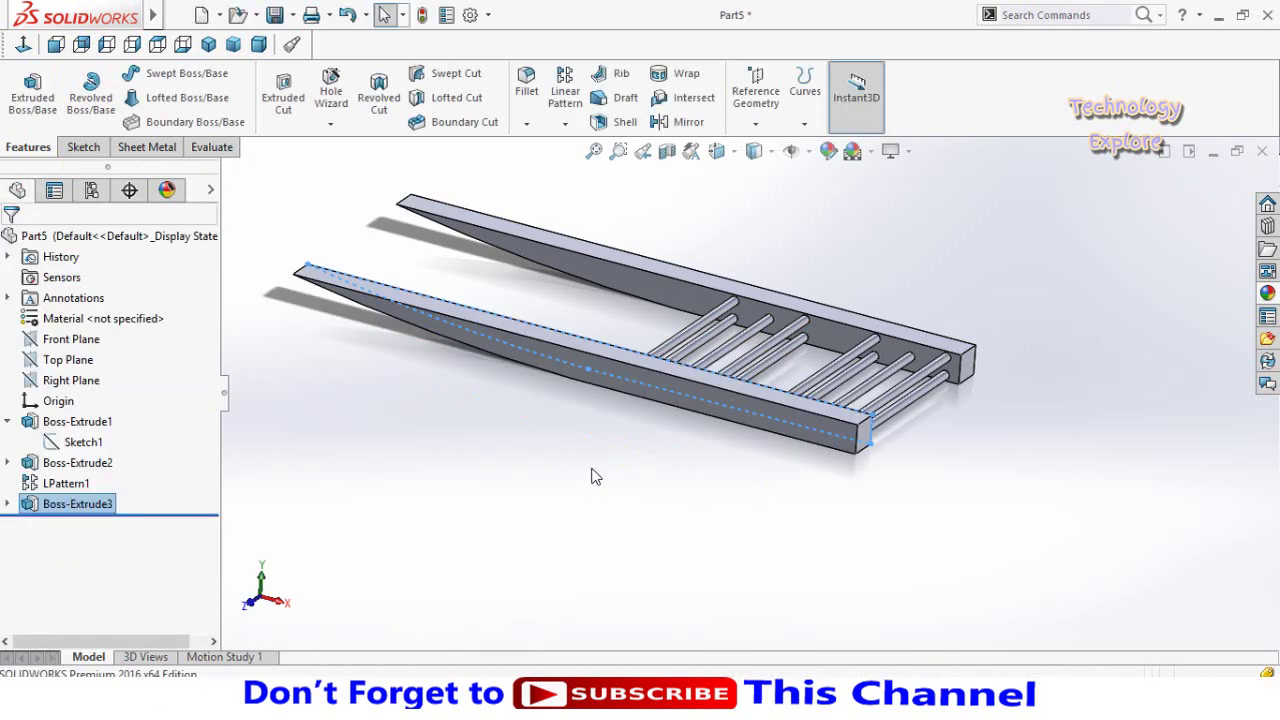
pyautogui.scroll(-2, 617, 486)
pyautogui.moveTo(617, 486)
pyautogui.mouseDown(button='middle')
pyautogui.moveTo(614, 423)
pyautogui.moveTo(635, 427)
pyautogui.moveTo(571, 423)
pyautogui.mouseUp(button='middle')
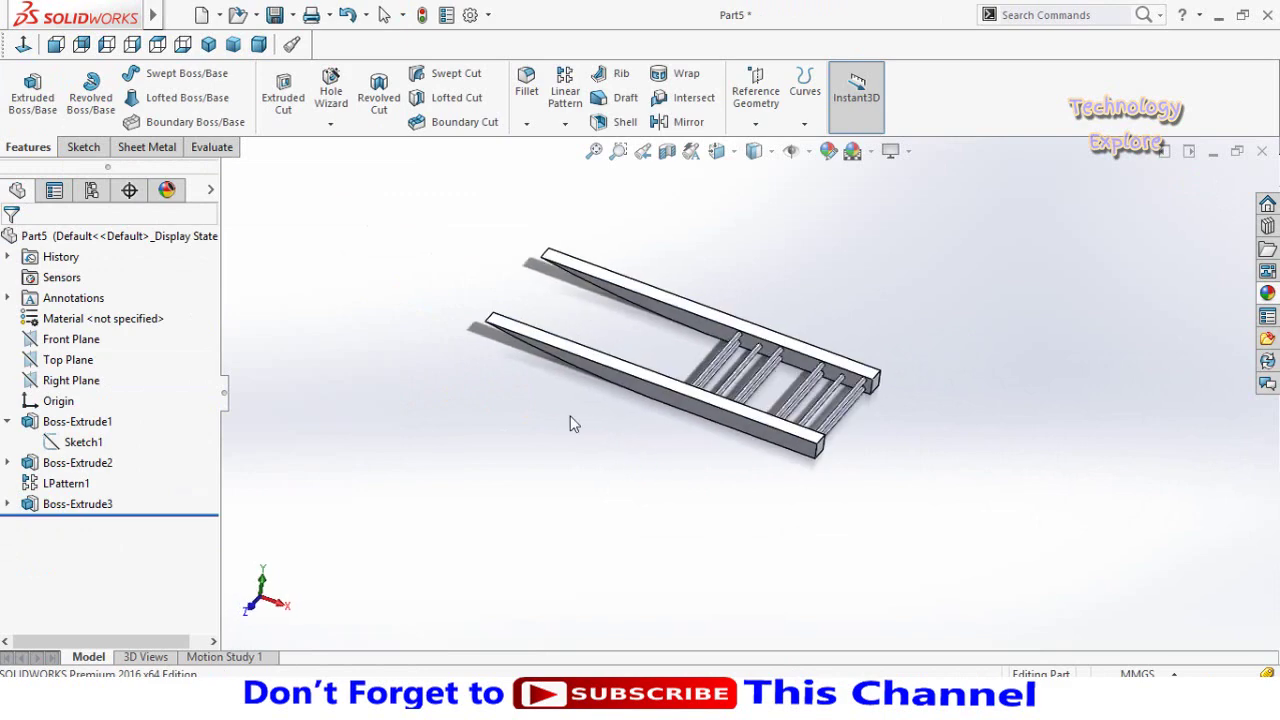
pyautogui.scroll(-3, 571, 423)
pyautogui.scroll(-2, 545, 386)
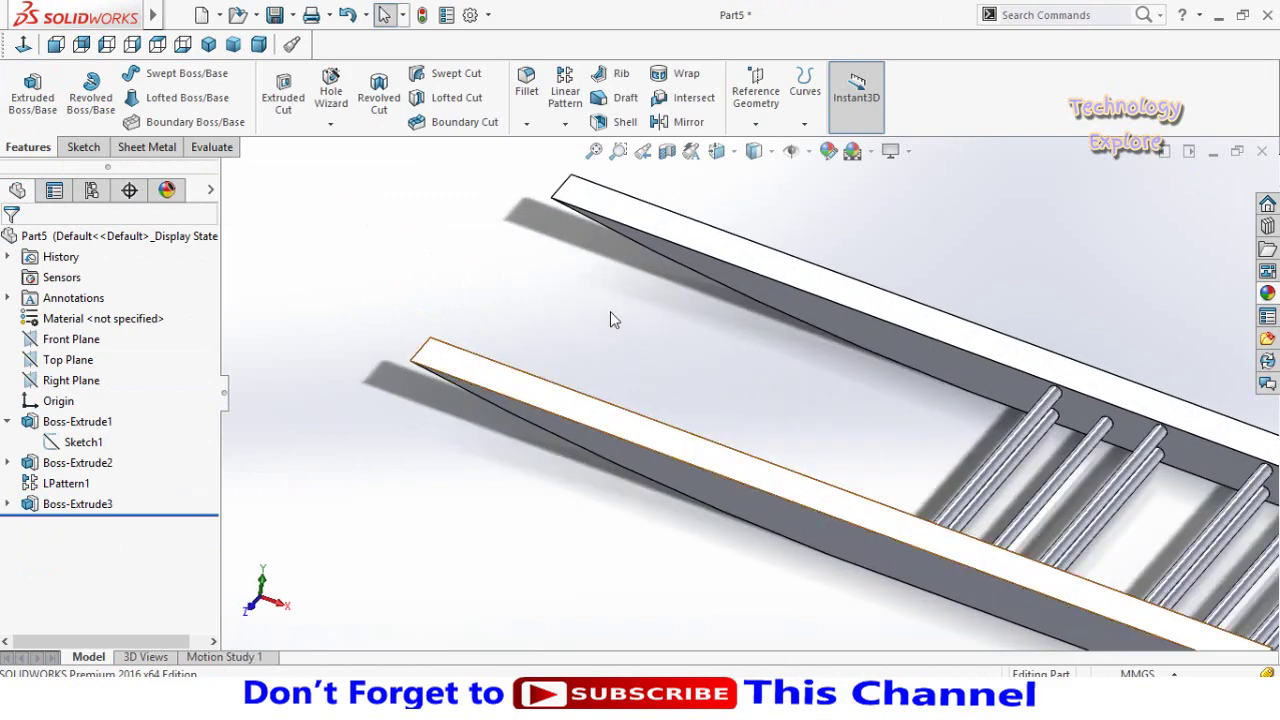
pyautogui.scroll(2, 615, 332)
pyautogui.scroll(2, 620, 348)
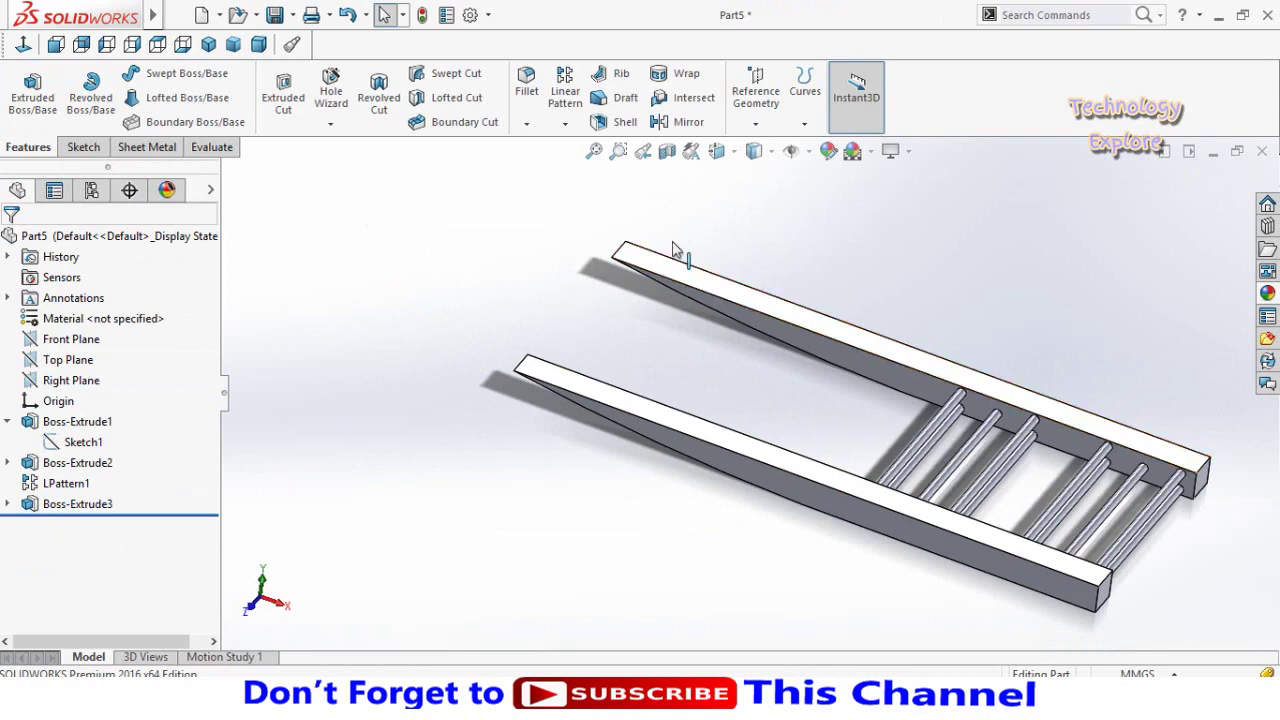
pyautogui.scroll(-2, 586, 374)
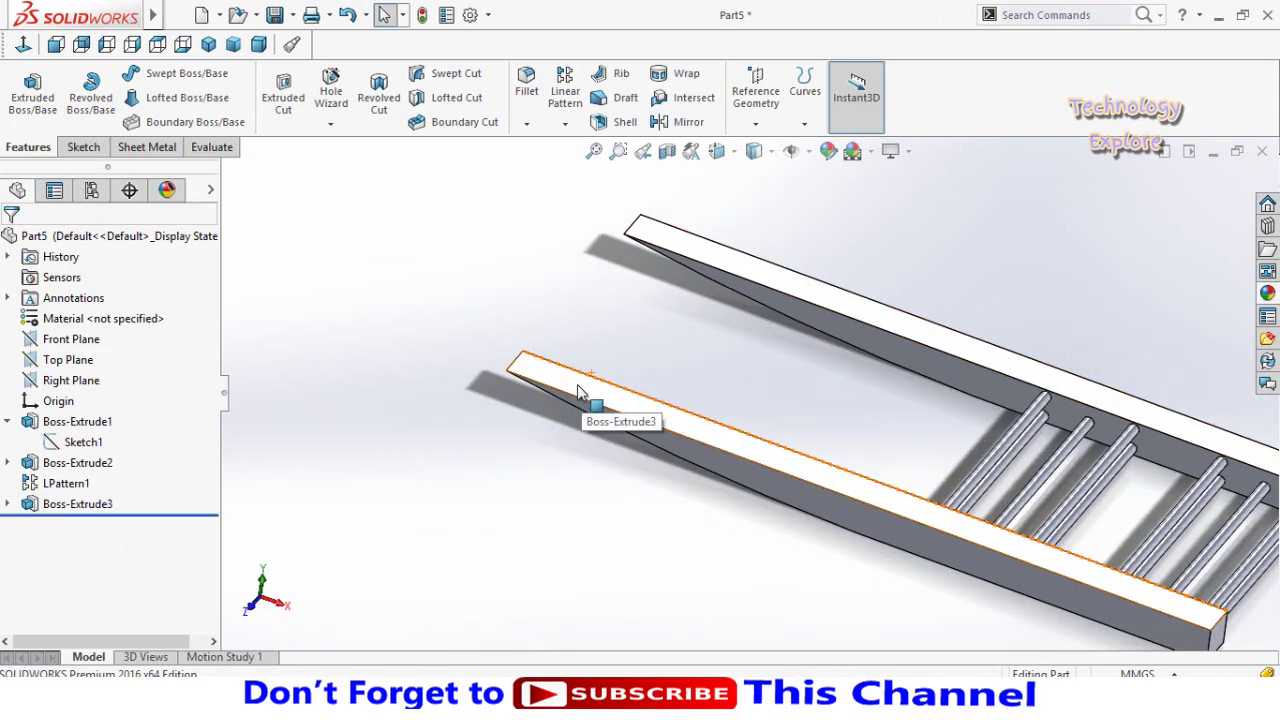
pyautogui.click(597, 377)
# Sketch corner rectangles across the left ends of the upper and lower rails.
pyautogui.click(651, 328)
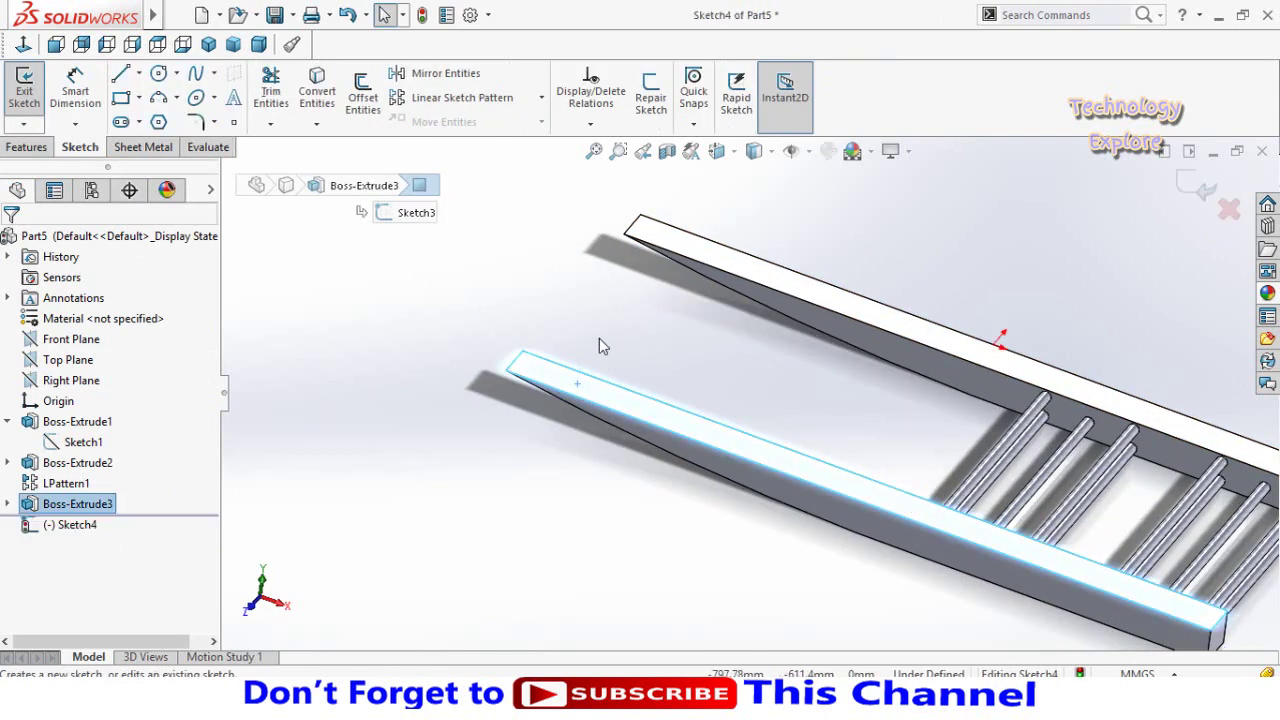
pyautogui.click(22, 48)
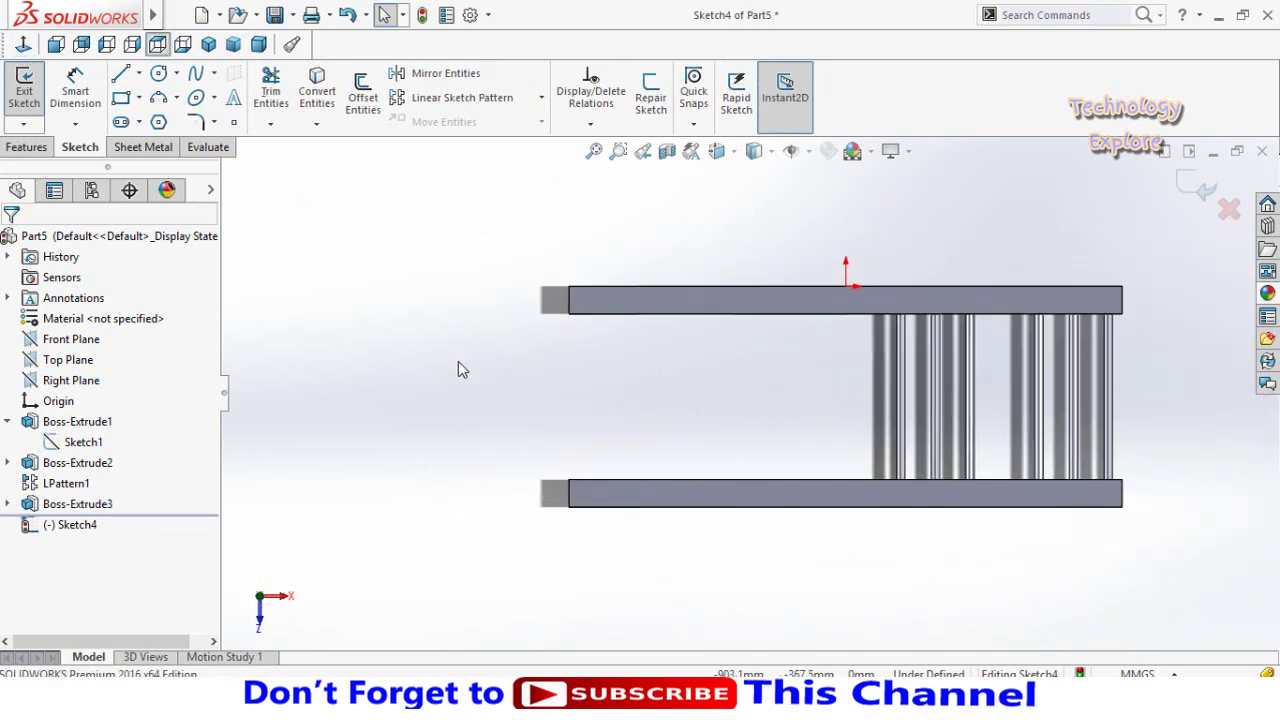
pyautogui.click(121, 100)
pyautogui.scroll(-1, 603, 329)
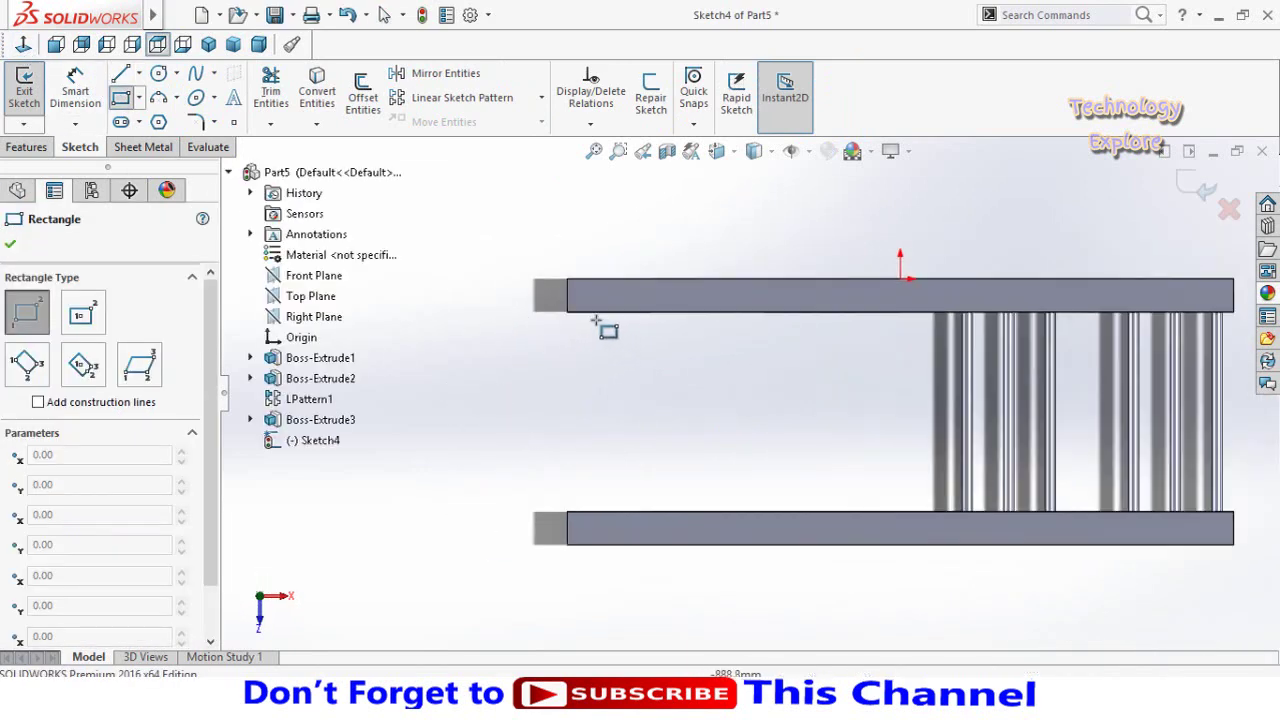
pyautogui.scroll(-2, 595, 326)
pyautogui.click(580, 273)
pyautogui.click(676, 313)
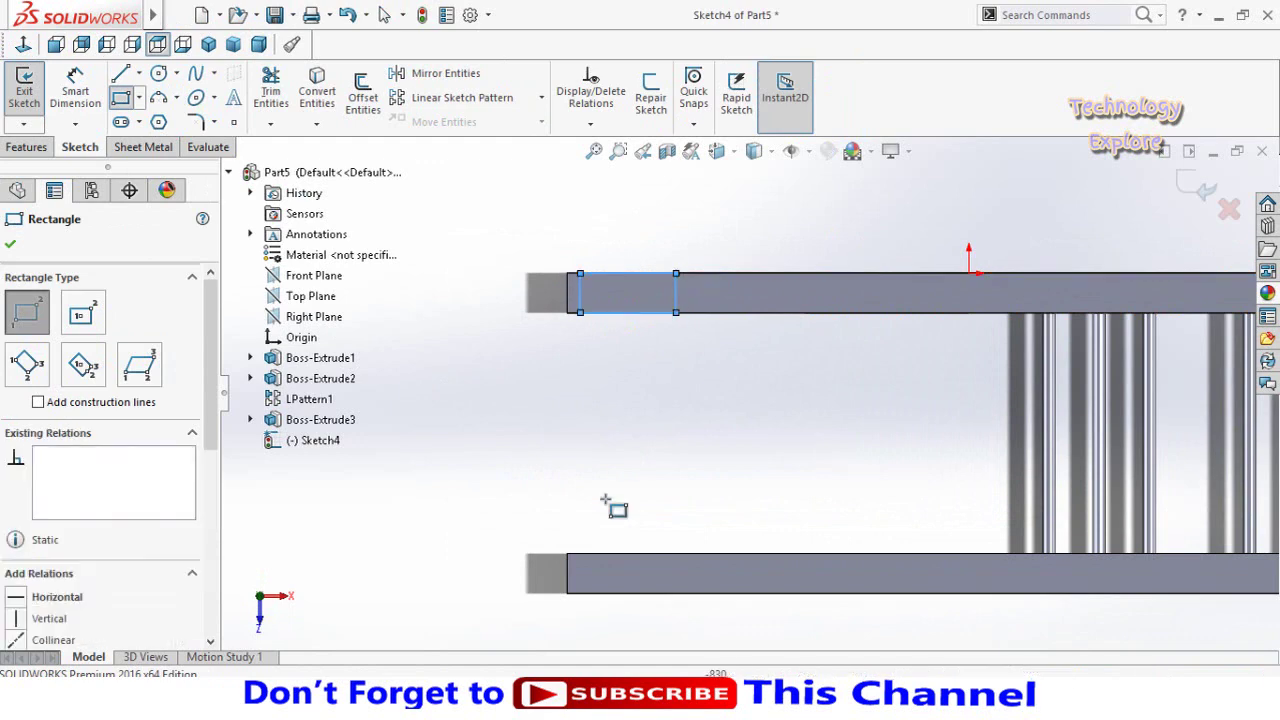
pyautogui.click(581, 593)
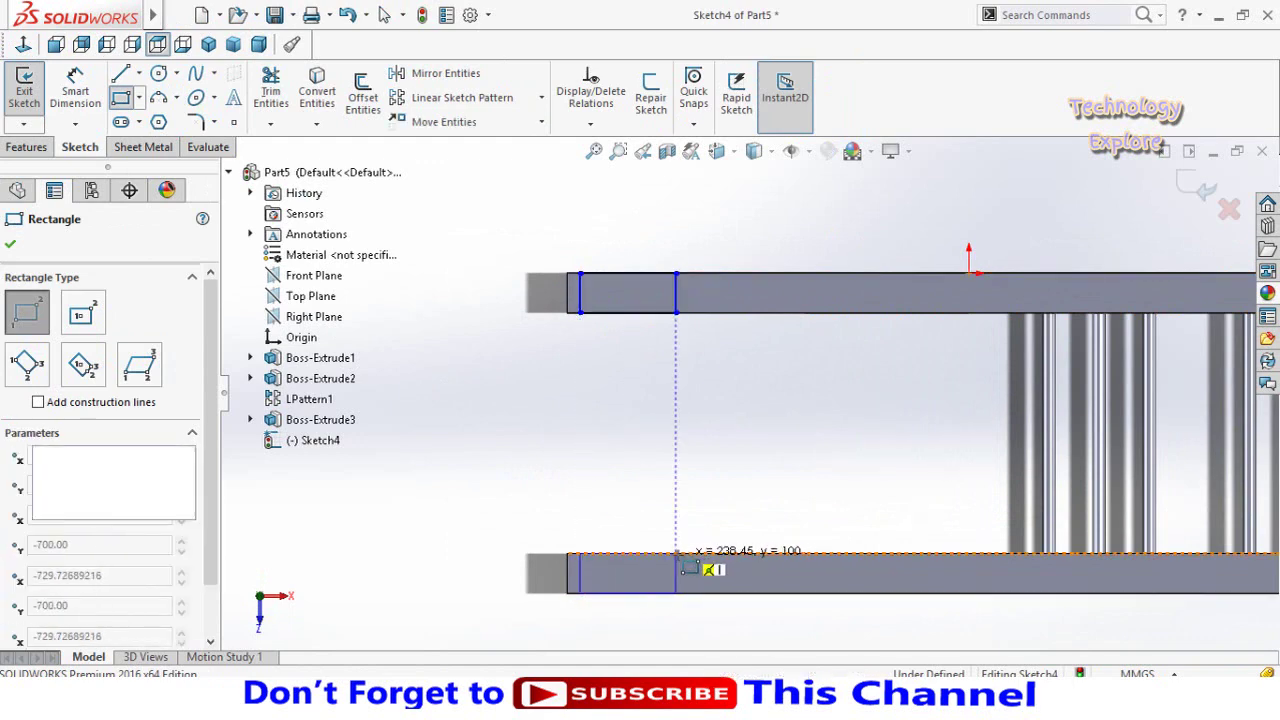
pyautogui.click(677, 553)
pyautogui.scroll(1, 686, 545)
pyautogui.scroll(1, 690, 530)
pyautogui.press('Escape')
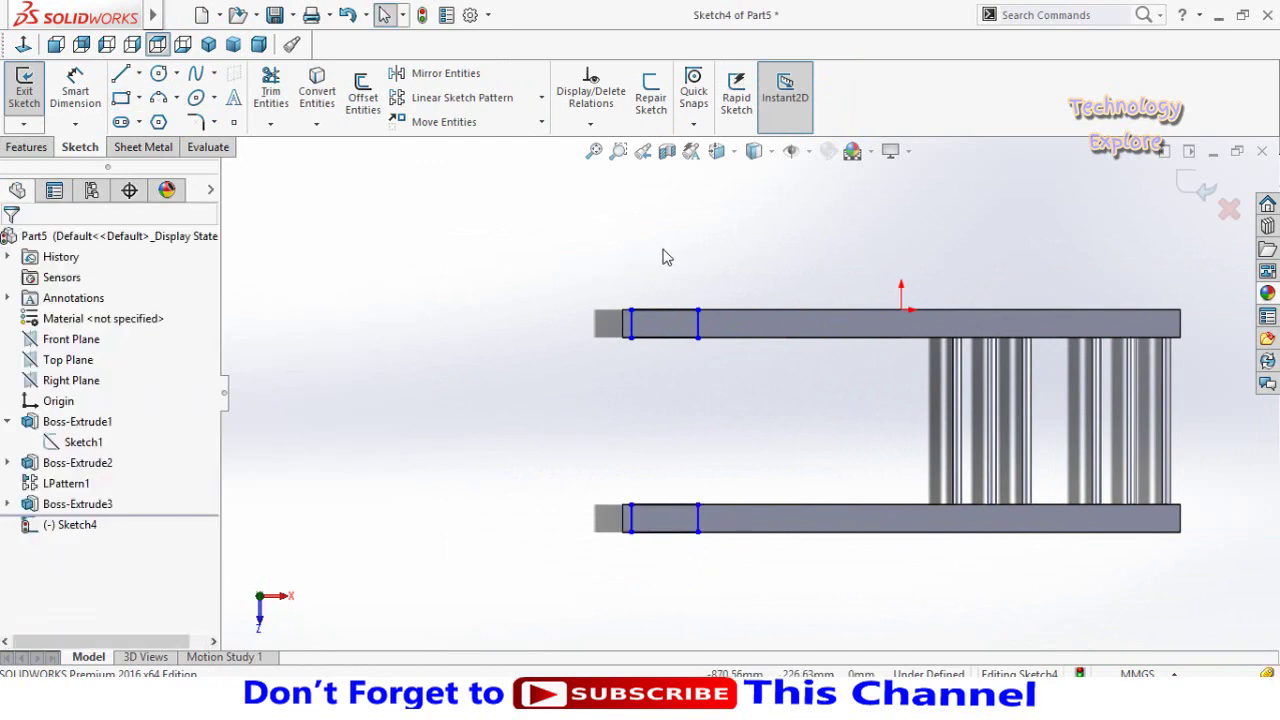
# Make the rectangles' inner edges equal and collinear, and the four short end lines equal.
pyautogui.moveTo(697, 337)
pyautogui.mouseDown()
pyautogui.moveTo(557, 287)
pyautogui.moveTo(737, 343)
pyautogui.moveTo(748, 458)
pyautogui.moveTo(704, 303)
pyautogui.moveTo(751, 552)
pyautogui.mouseUp()
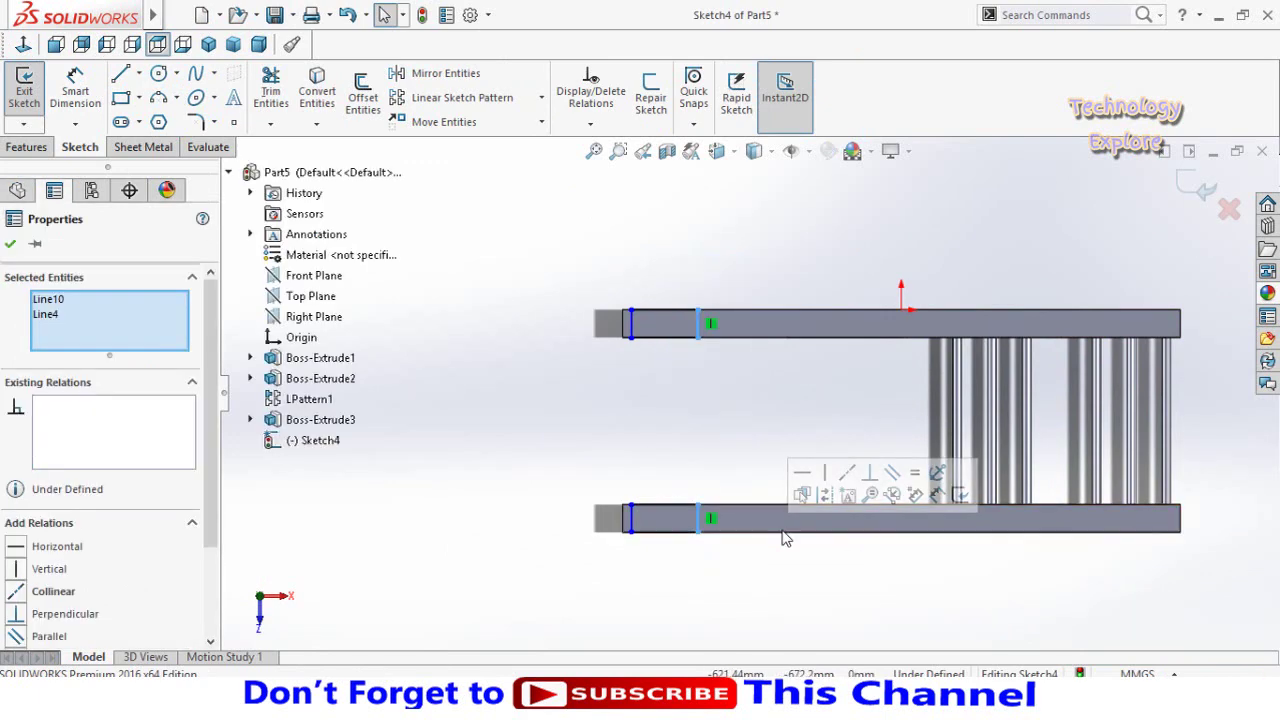
pyautogui.click(914, 476)
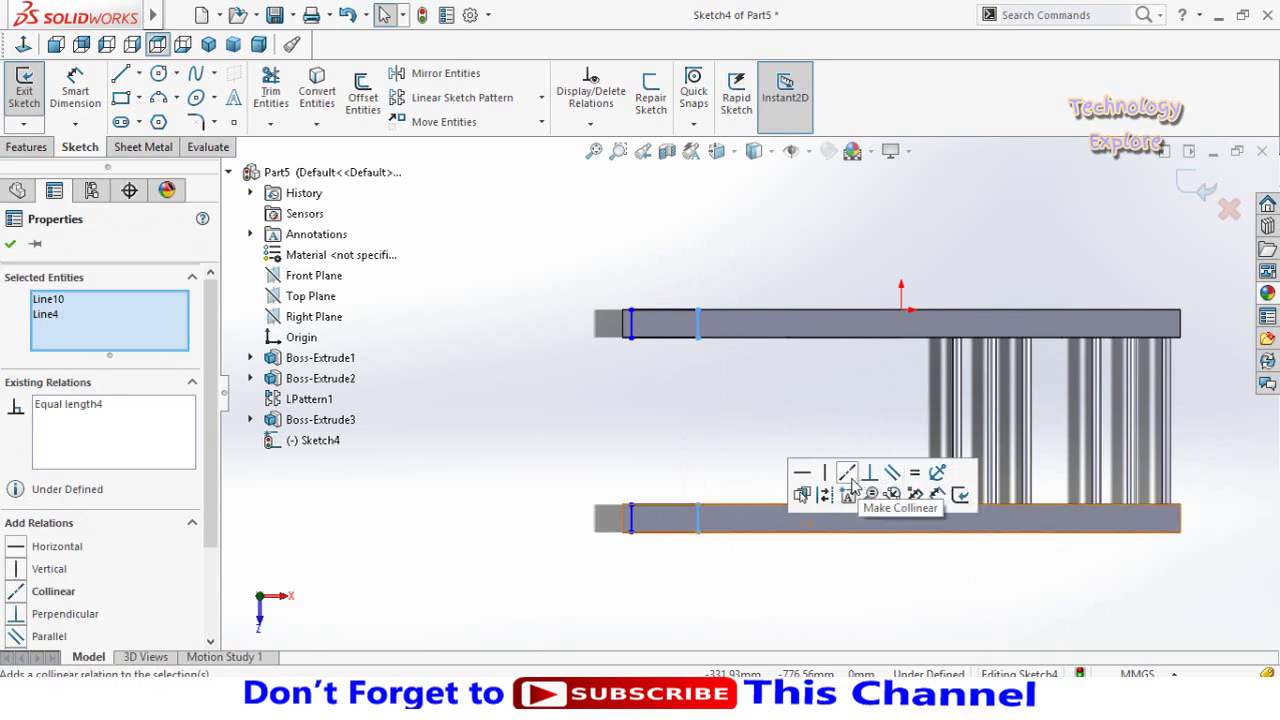
pyautogui.click(741, 574)
pyautogui.moveTo(686, 272); pyautogui.dragTo(705, 383)
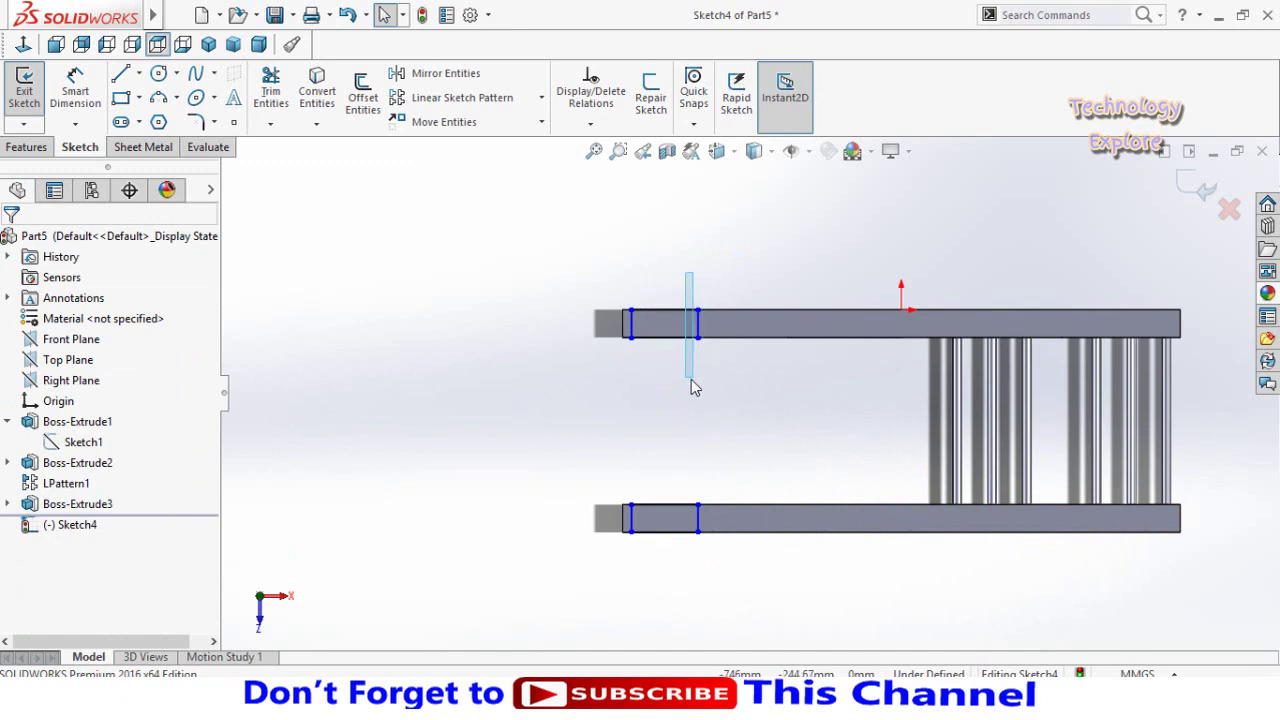
pyautogui.moveTo(675, 388)
pyautogui.mouseDown()
pyautogui.moveTo(646, 570)
pyautogui.moveTo(655, 560)
pyautogui.mouseUp()
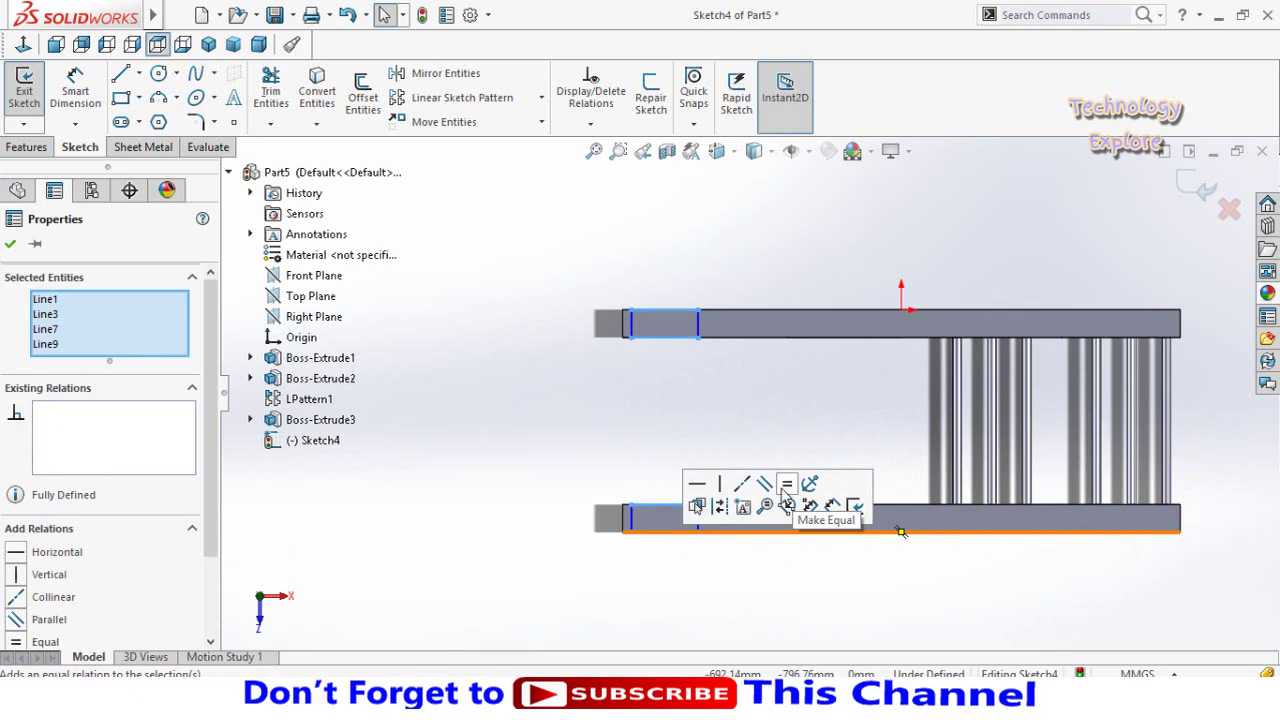
pyautogui.click(565, 556)
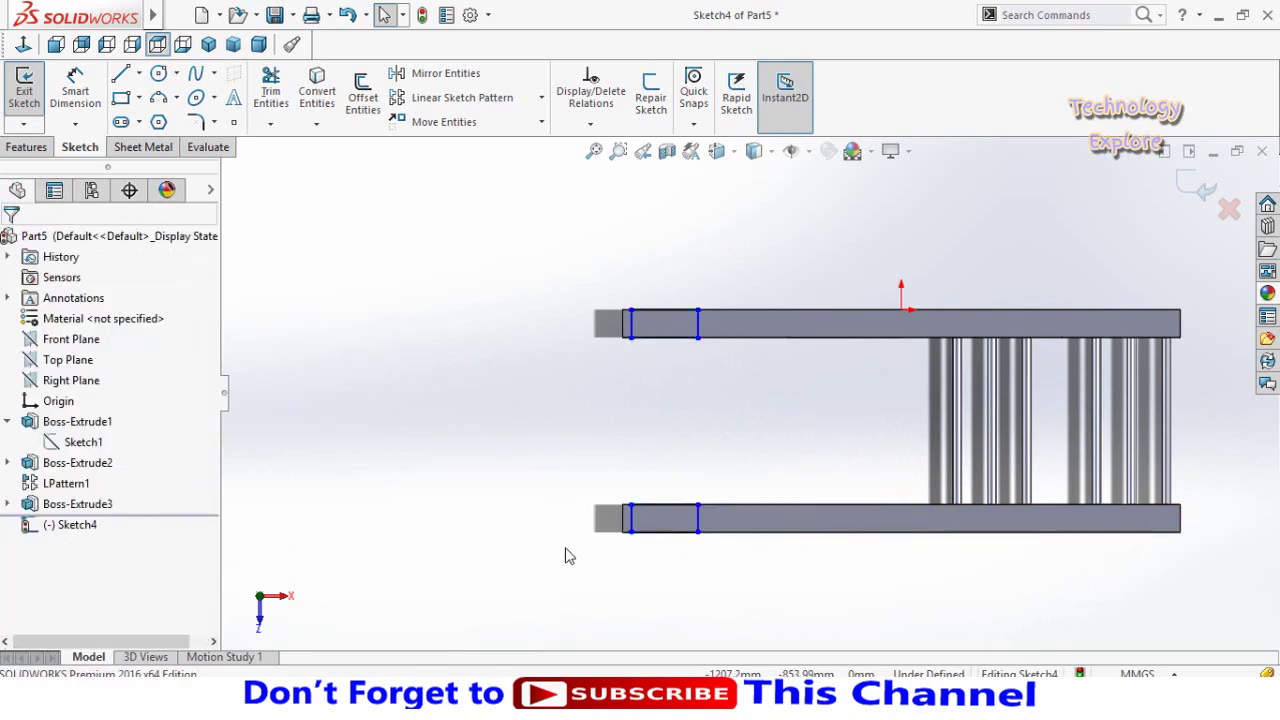
# Dimension the bottom end line to 200 and its offset from the rail end to 50.
pyautogui.press('d')
pyautogui.click(651, 532)
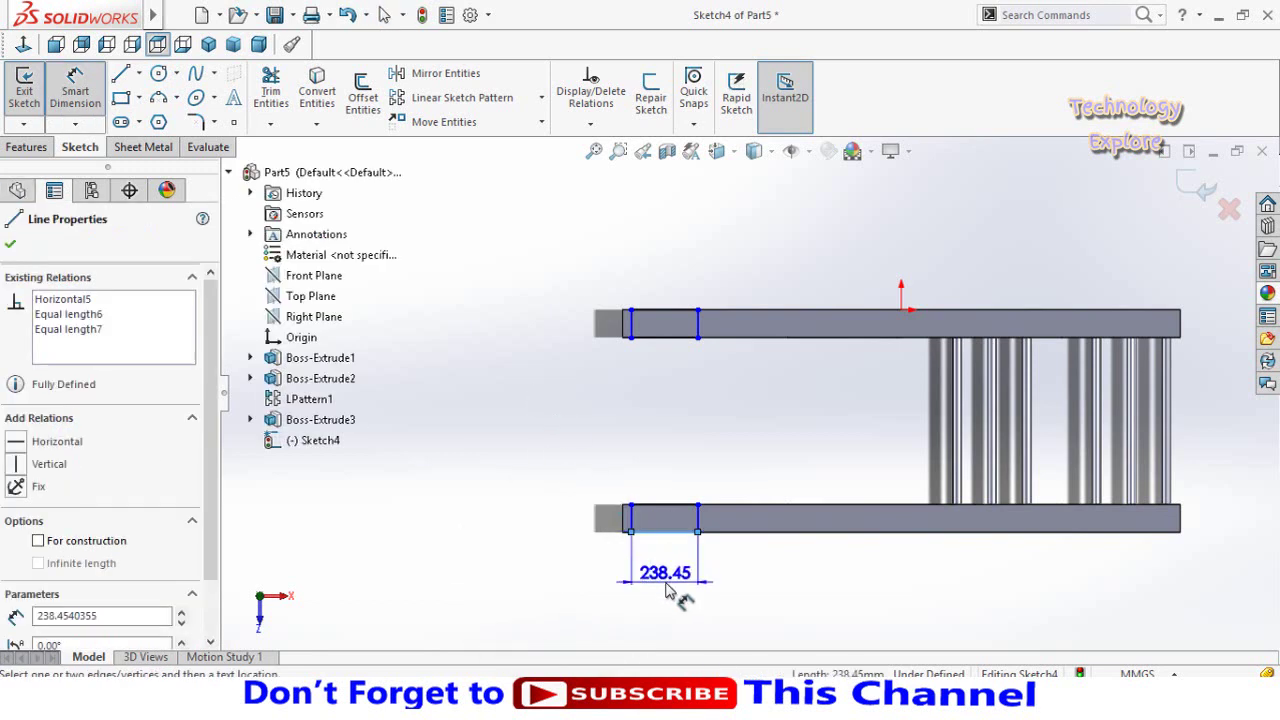
pyautogui.click(668, 590)
pyautogui.write('200')
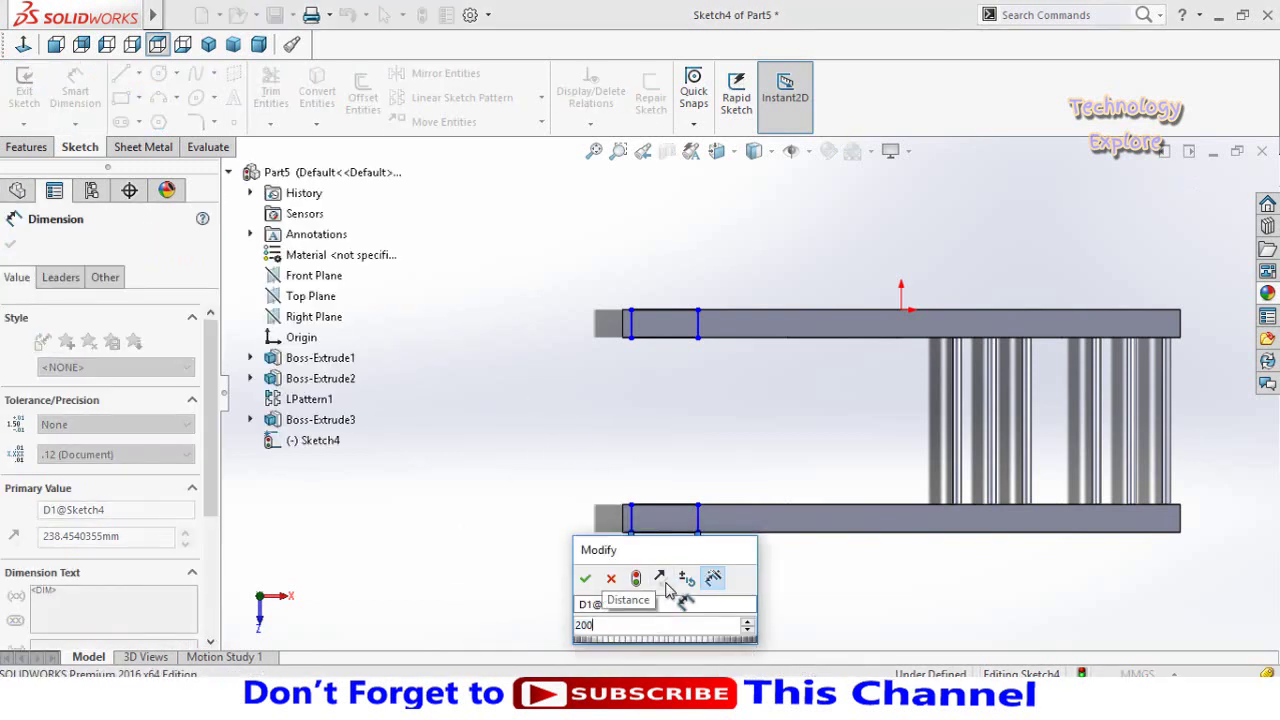
pyautogui.press('Return')
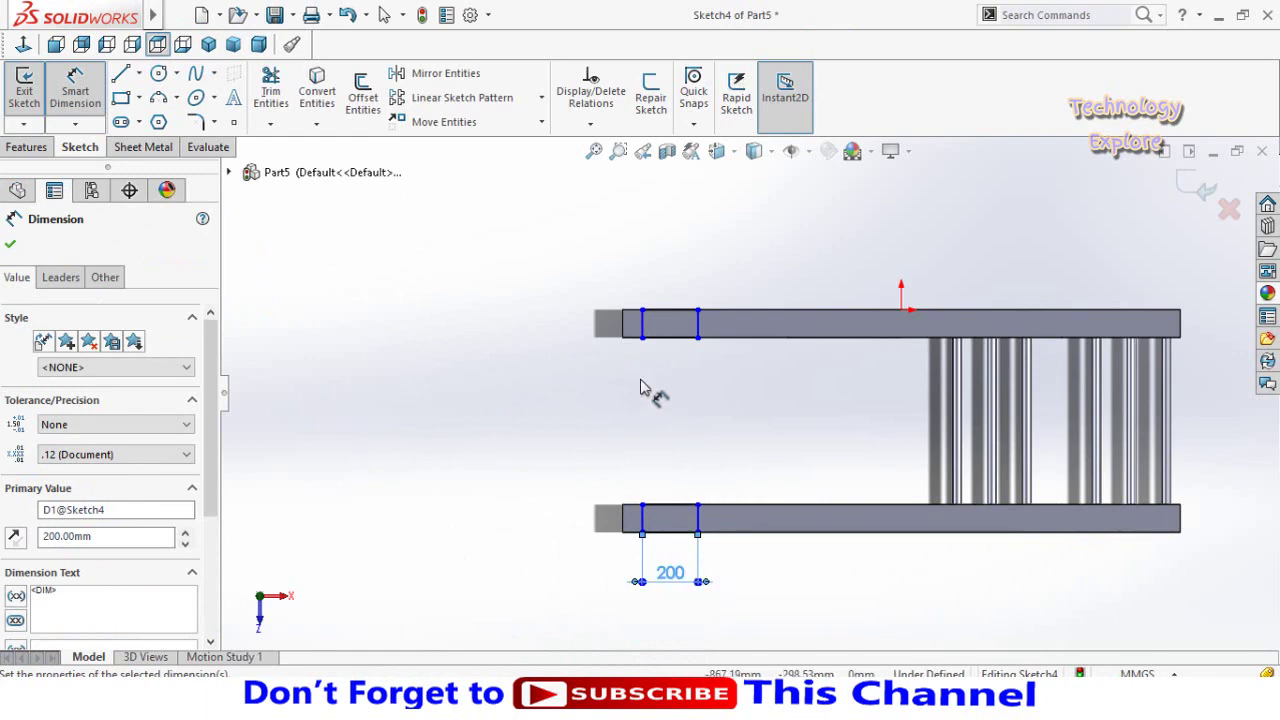
pyautogui.scroll(-2, 641, 388)
pyautogui.click(628, 310)
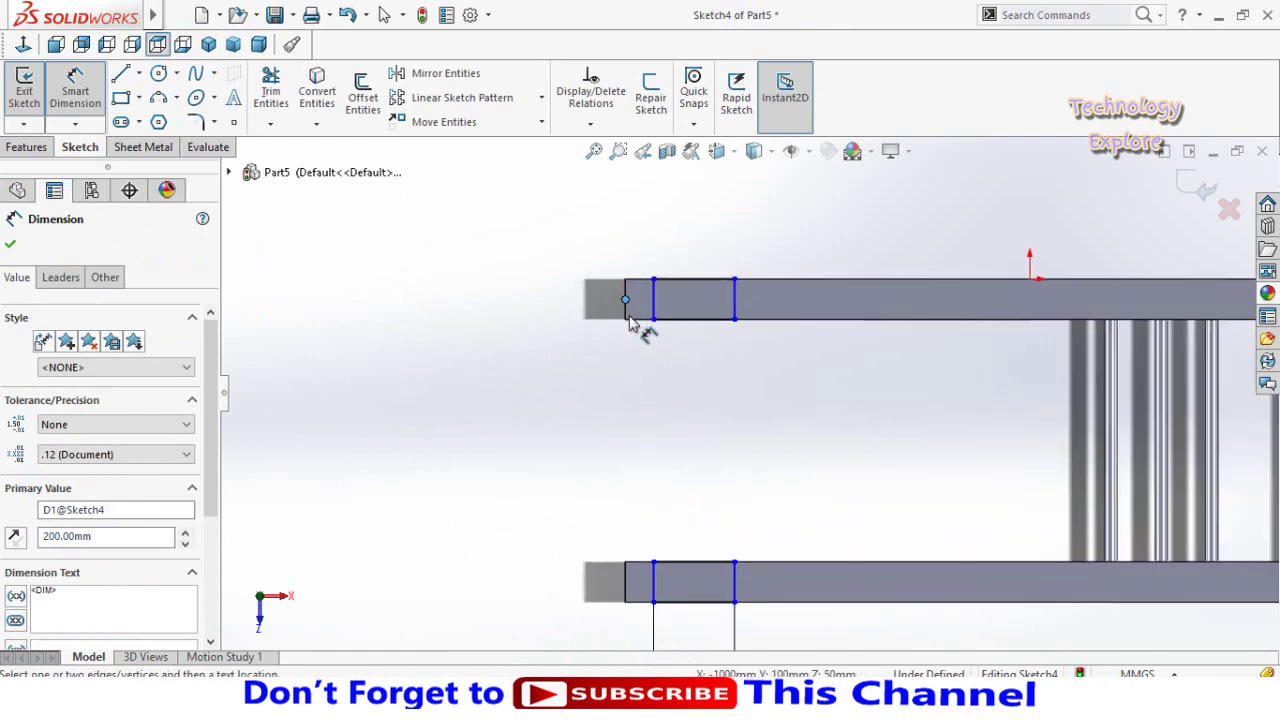
pyautogui.click(652, 314)
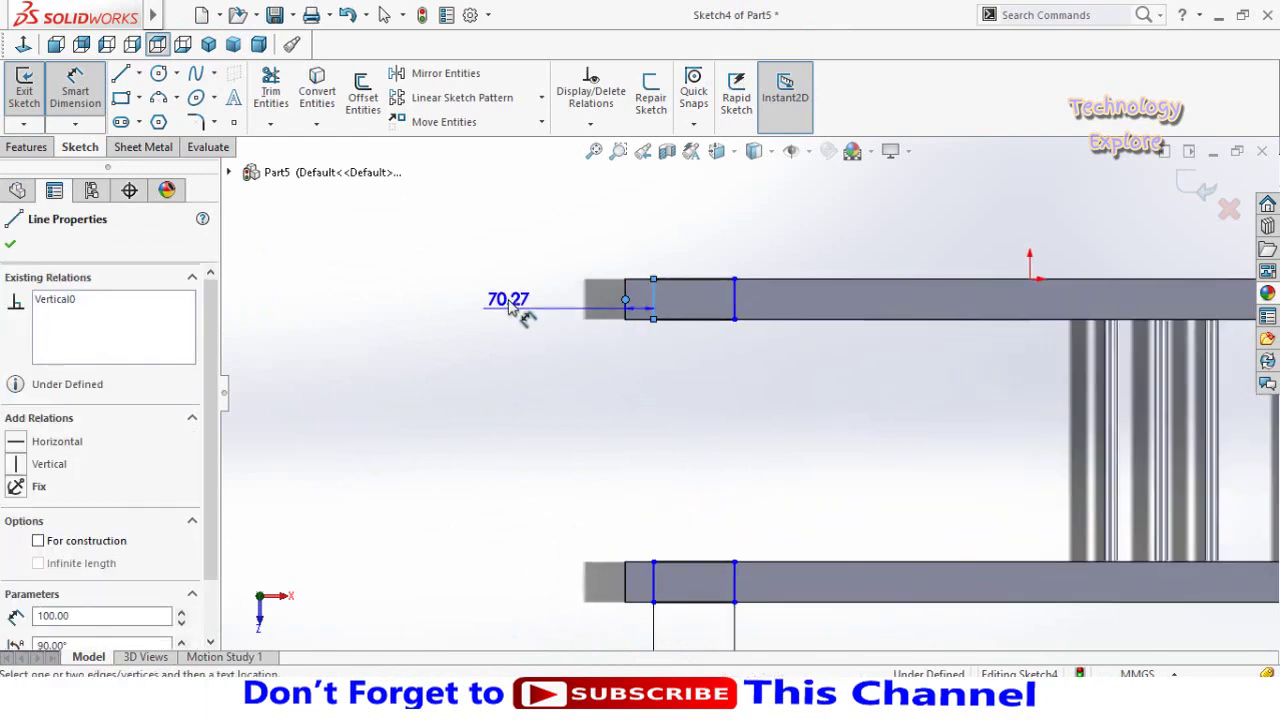
pyautogui.click(531, 252)
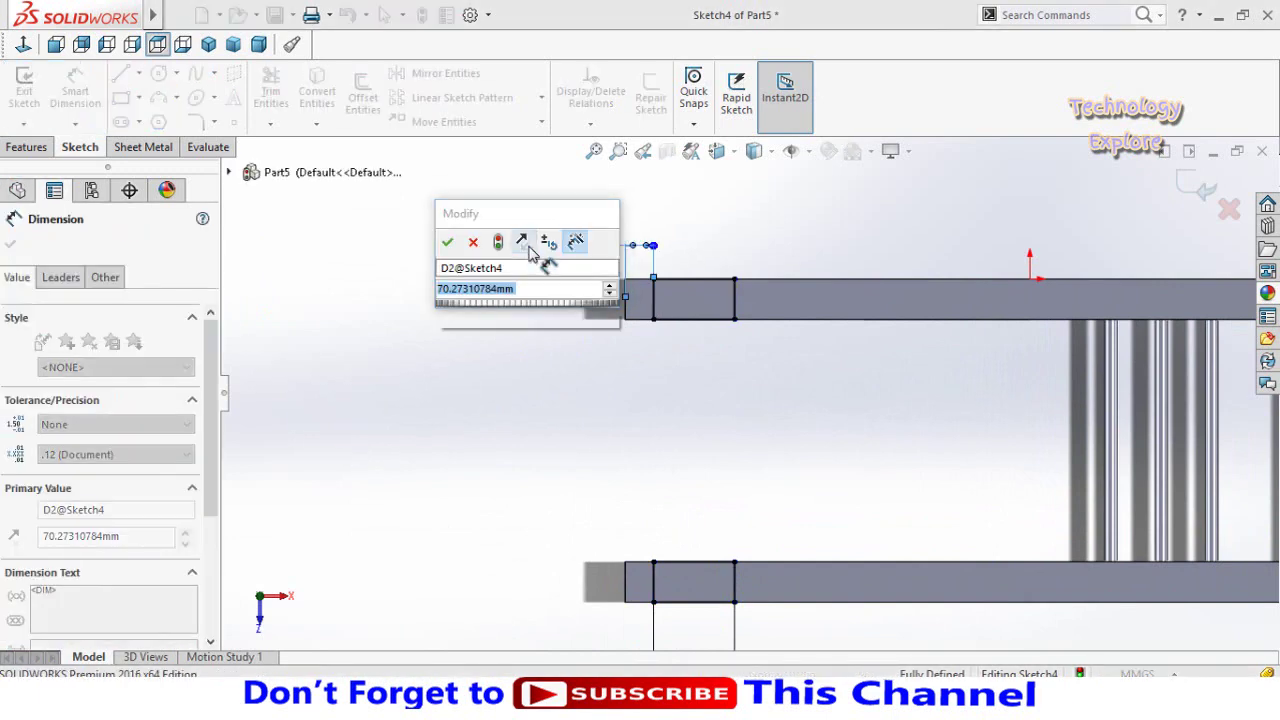
pyautogui.write('50')
pyautogui.press('Return')
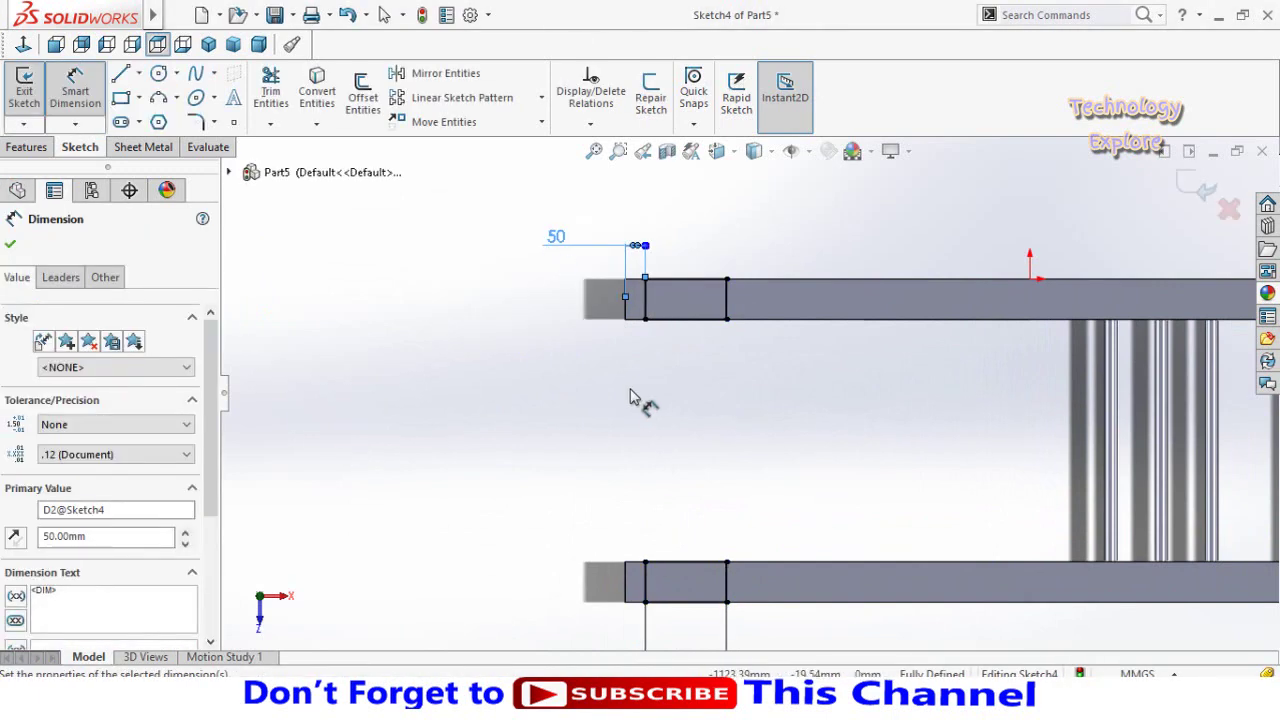
pyautogui.press('z')
pyautogui.press('Escape')
# Extrude both Sketch4 rectangles 200 mm into upright blocks at the rails' left ends.
pyautogui.click(25, 150)
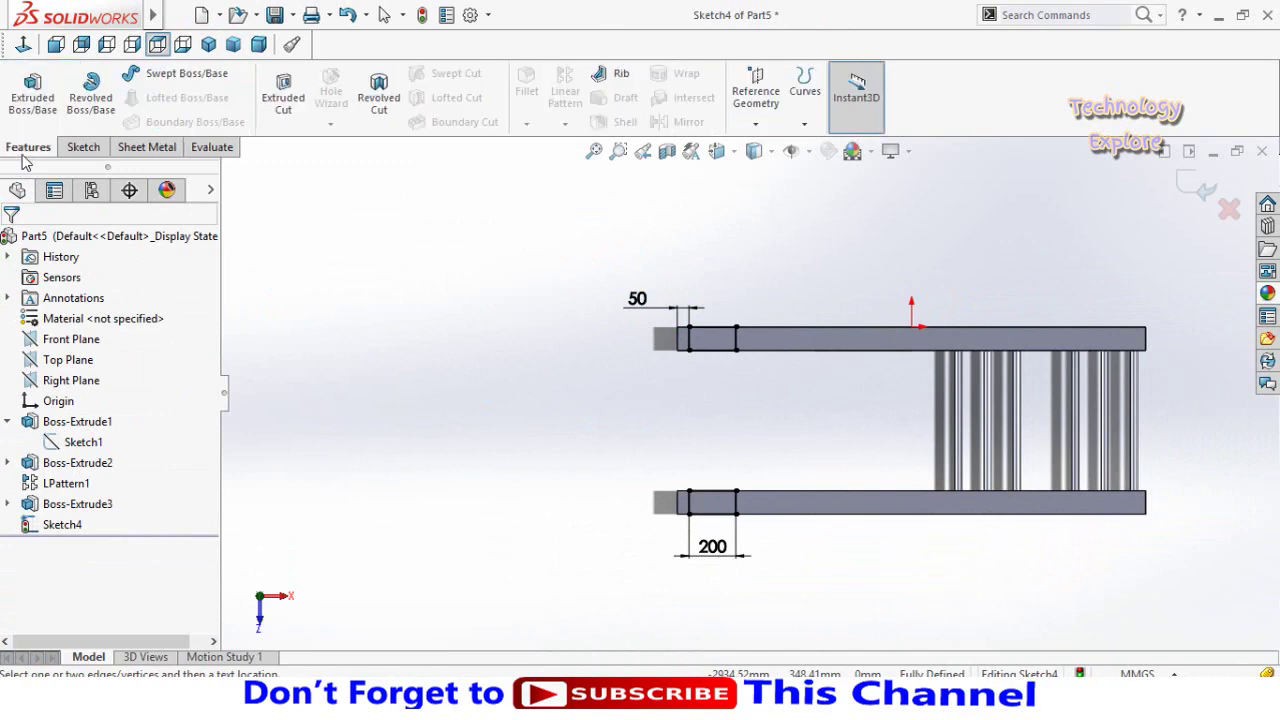
pyautogui.click(27, 110)
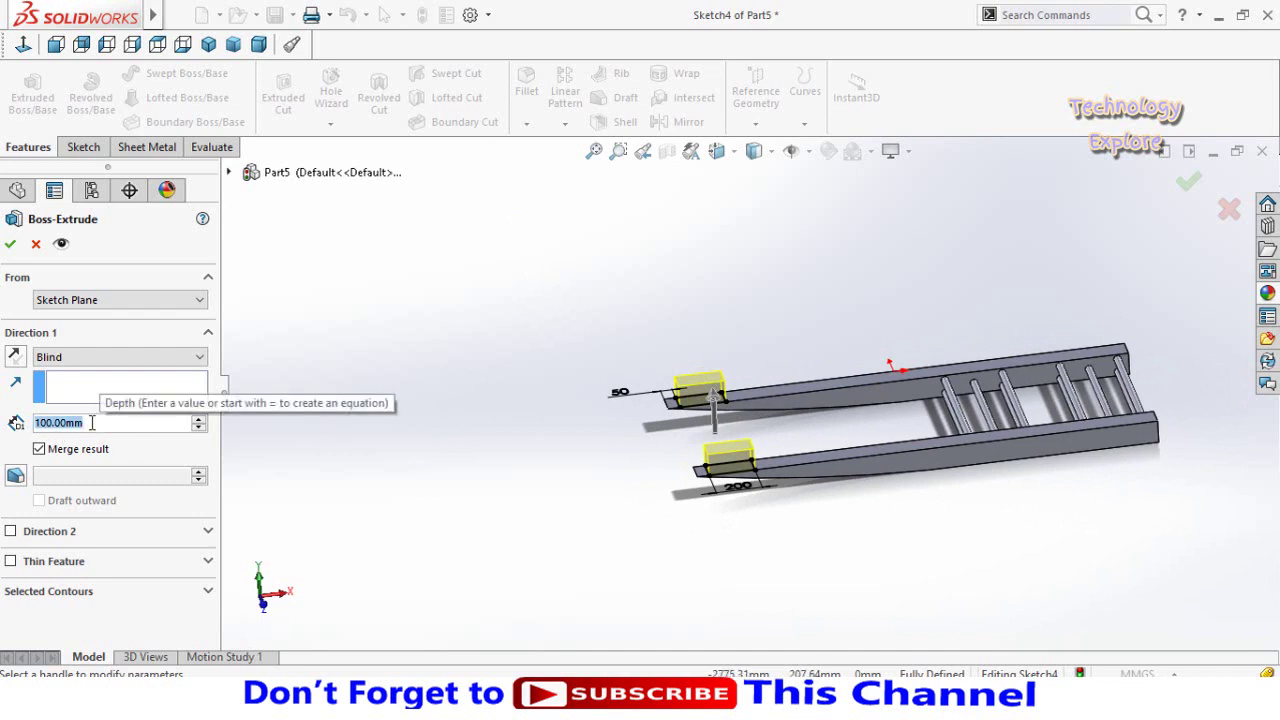
pyautogui.write('200')
pyautogui.press('Return')
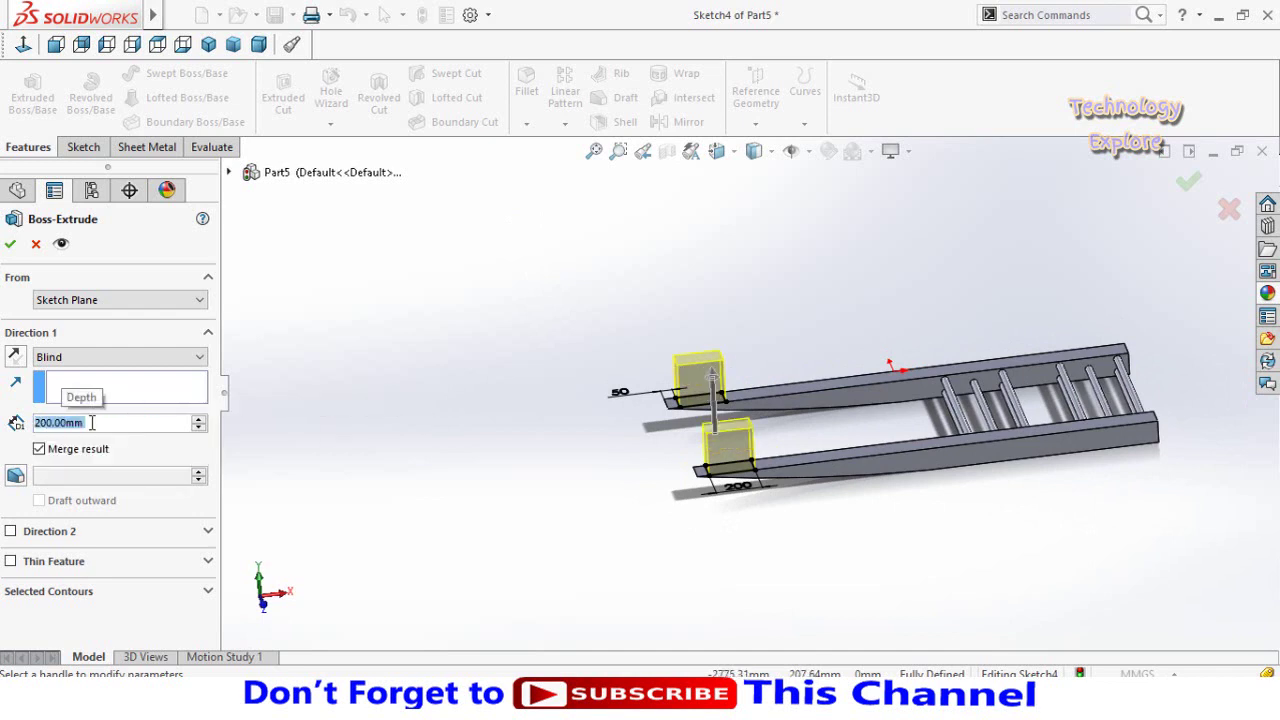
pyautogui.click(13, 242)
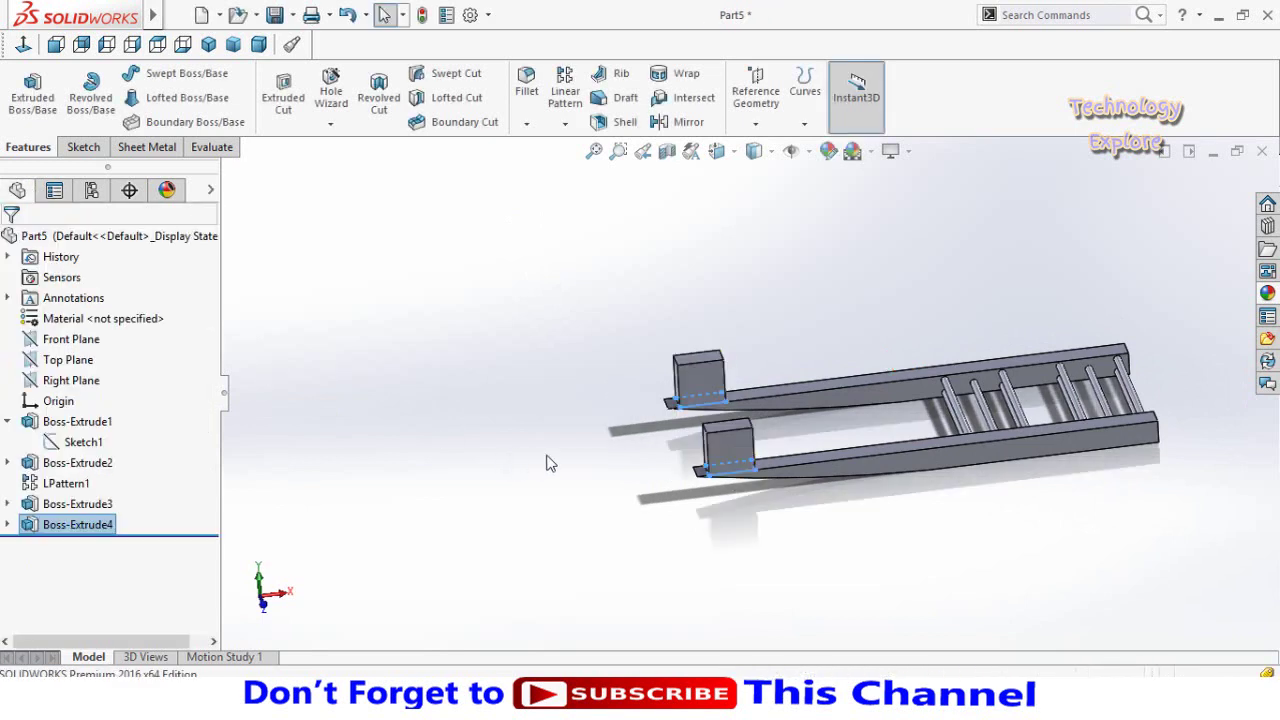
pyautogui.moveTo(694, 468)
pyautogui.mouseDown(button='middle')
pyautogui.moveTo(750, 376)
pyautogui.moveTo(706, 523)
pyautogui.mouseUp(button='middle')
# Start a sketch on the end block's side face with a horizontal centerline across the block.
pyautogui.click(697, 410)
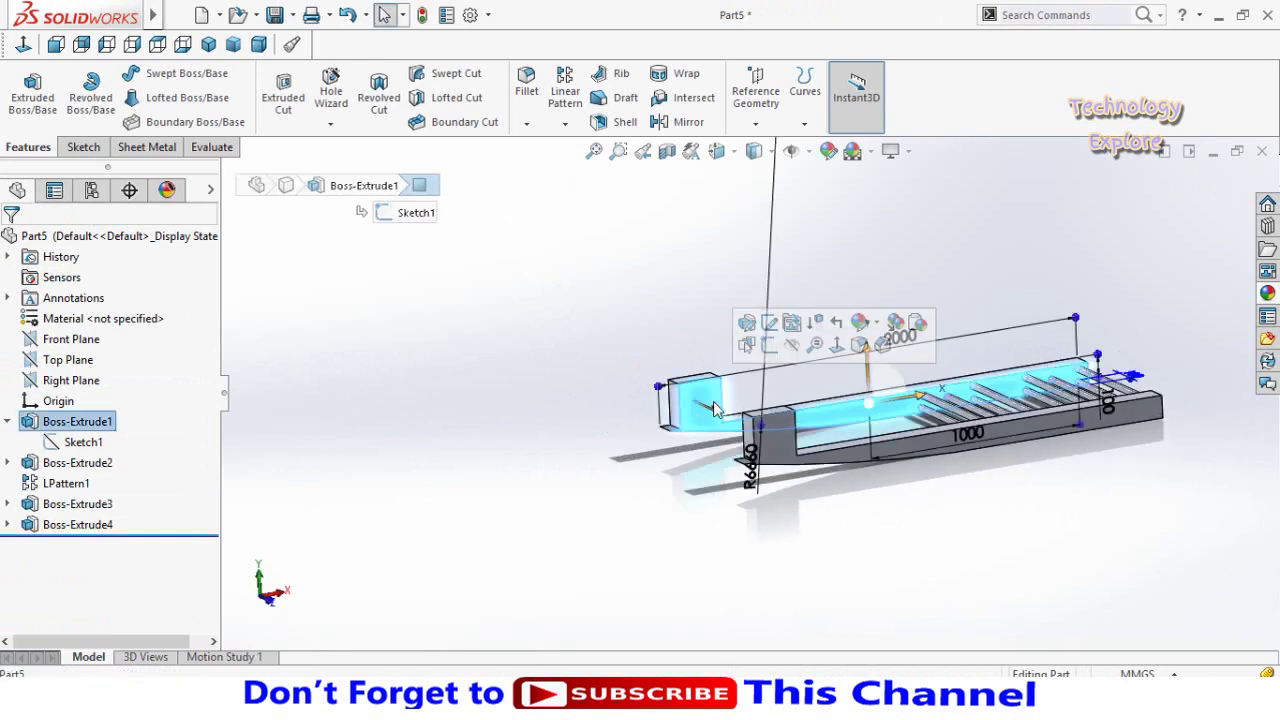
pyautogui.click(771, 346)
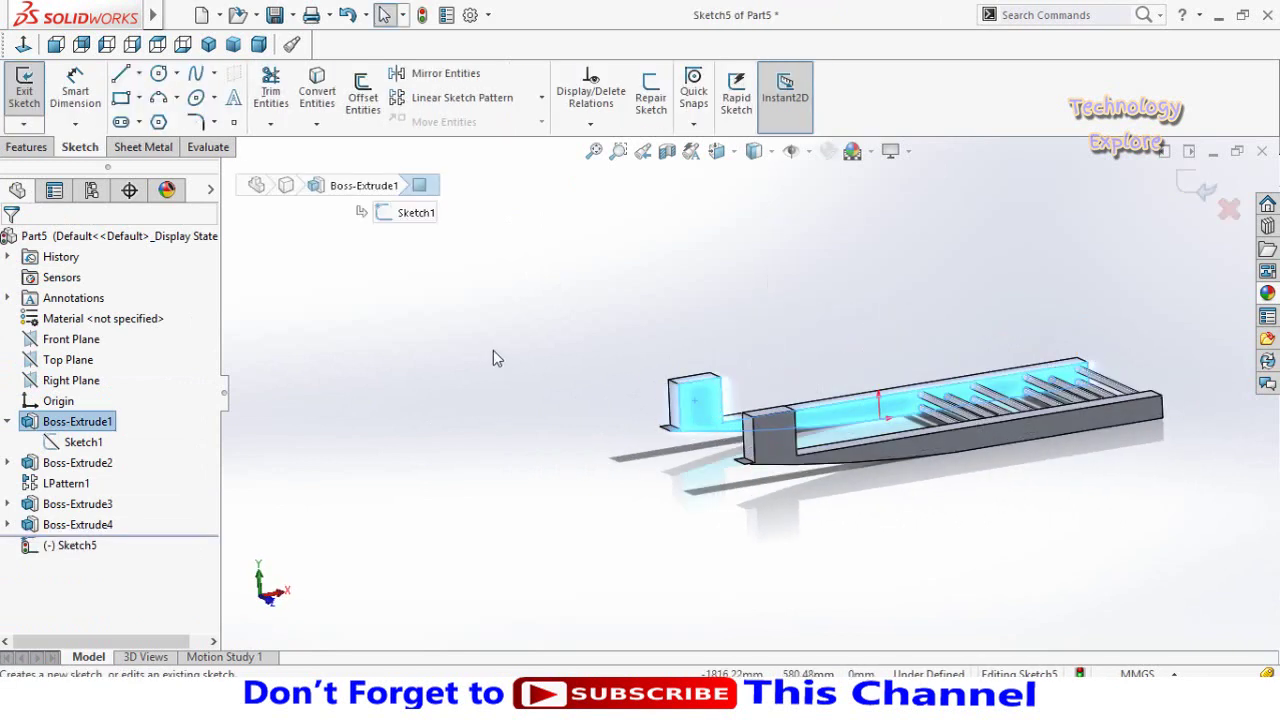
pyautogui.click(24, 45)
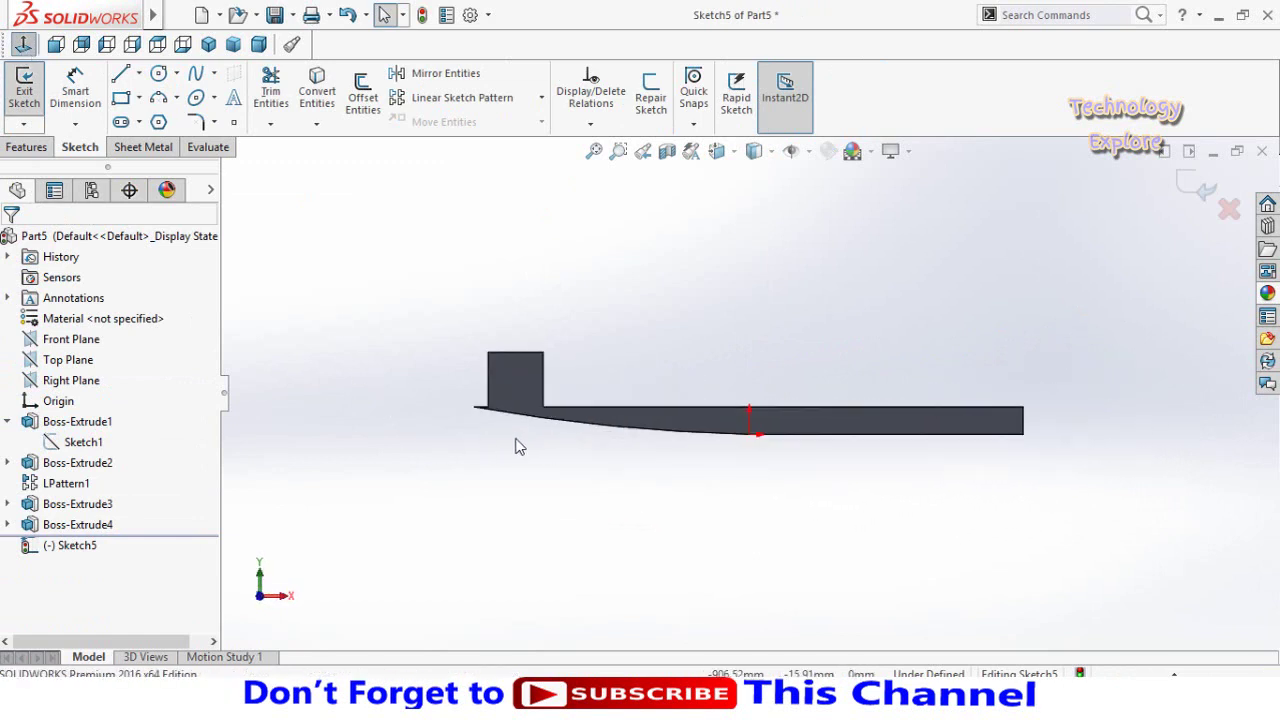
pyautogui.click(139, 75)
pyautogui.click(150, 117)
pyautogui.scroll(-3, 545, 390)
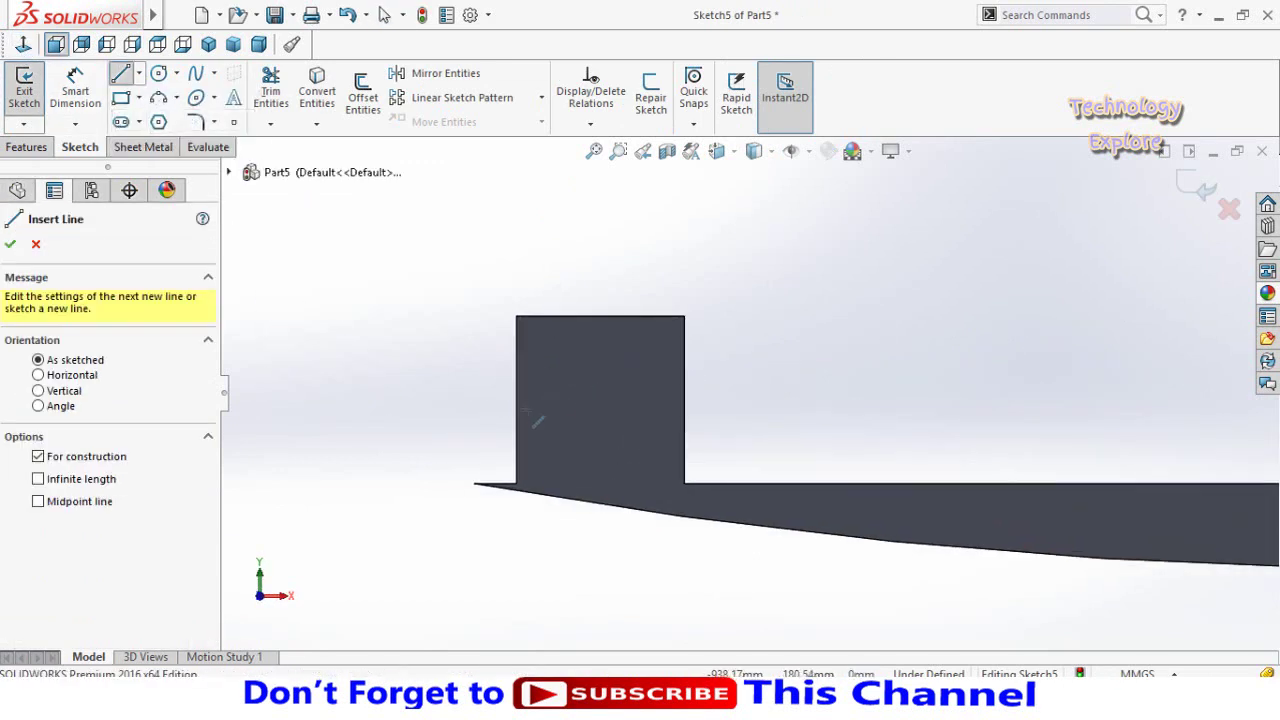
pyautogui.click(513, 399)
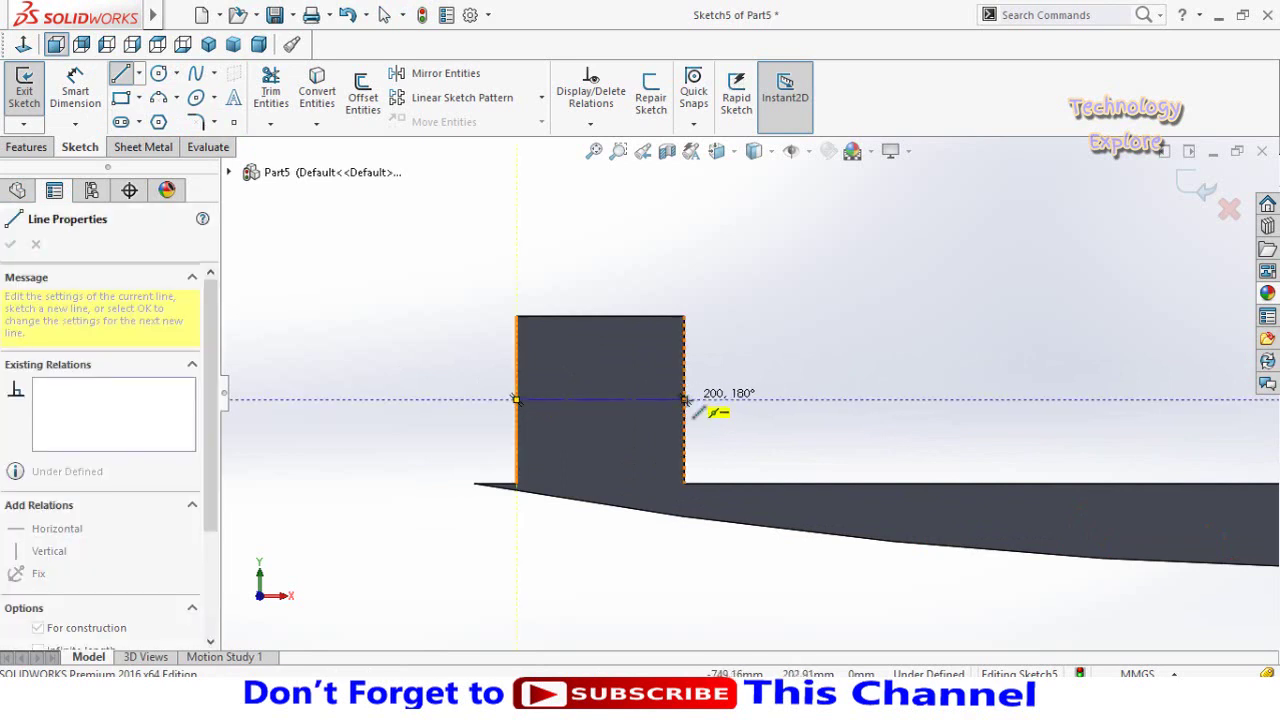
pyautogui.click(684, 399)
pyautogui.press('Escape')
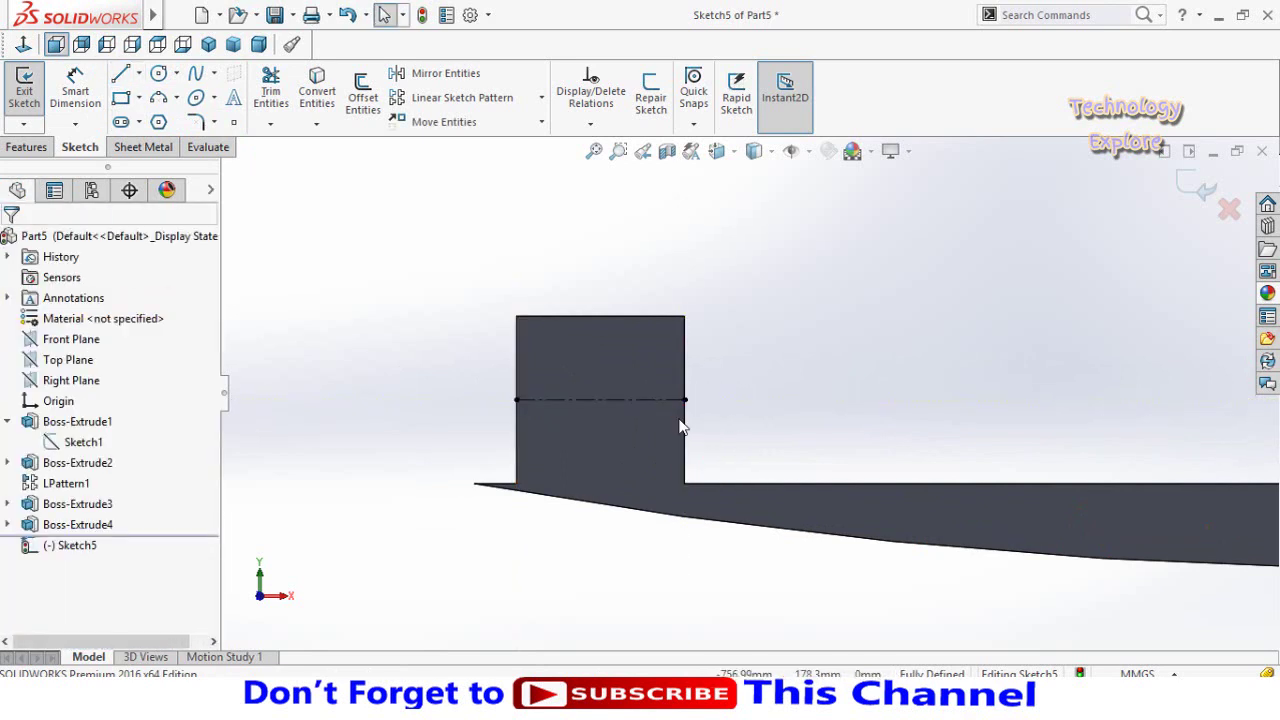
# Draw a circle centred on the centerline midpoint and dimension its diameter to 100.
pyautogui.click(159, 75)
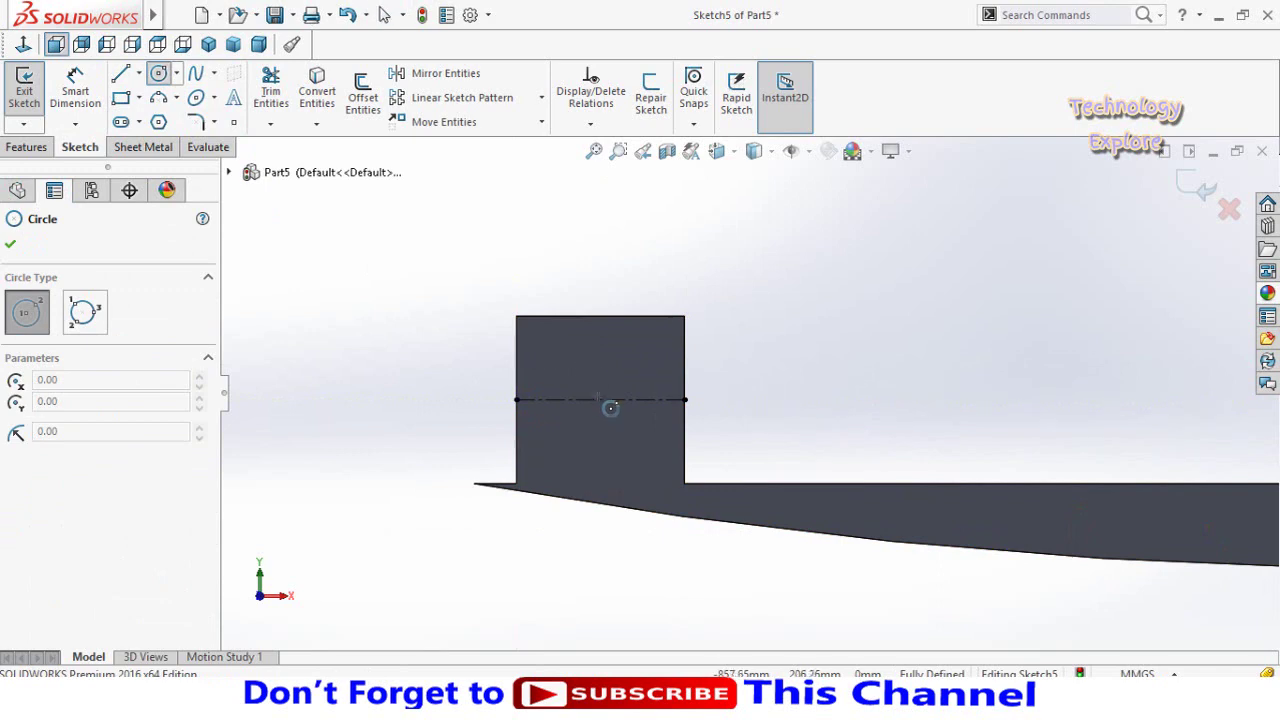
pyautogui.click(600, 399)
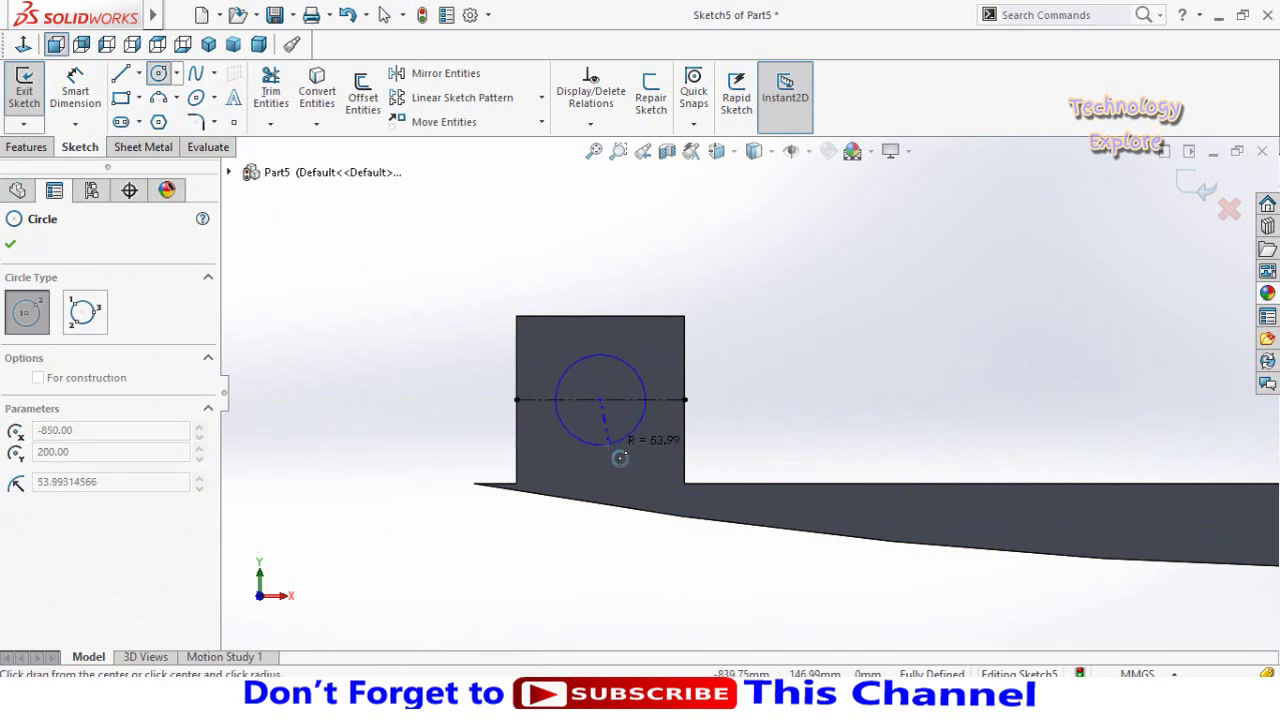
pyautogui.click(605, 450)
pyautogui.press('Escape')
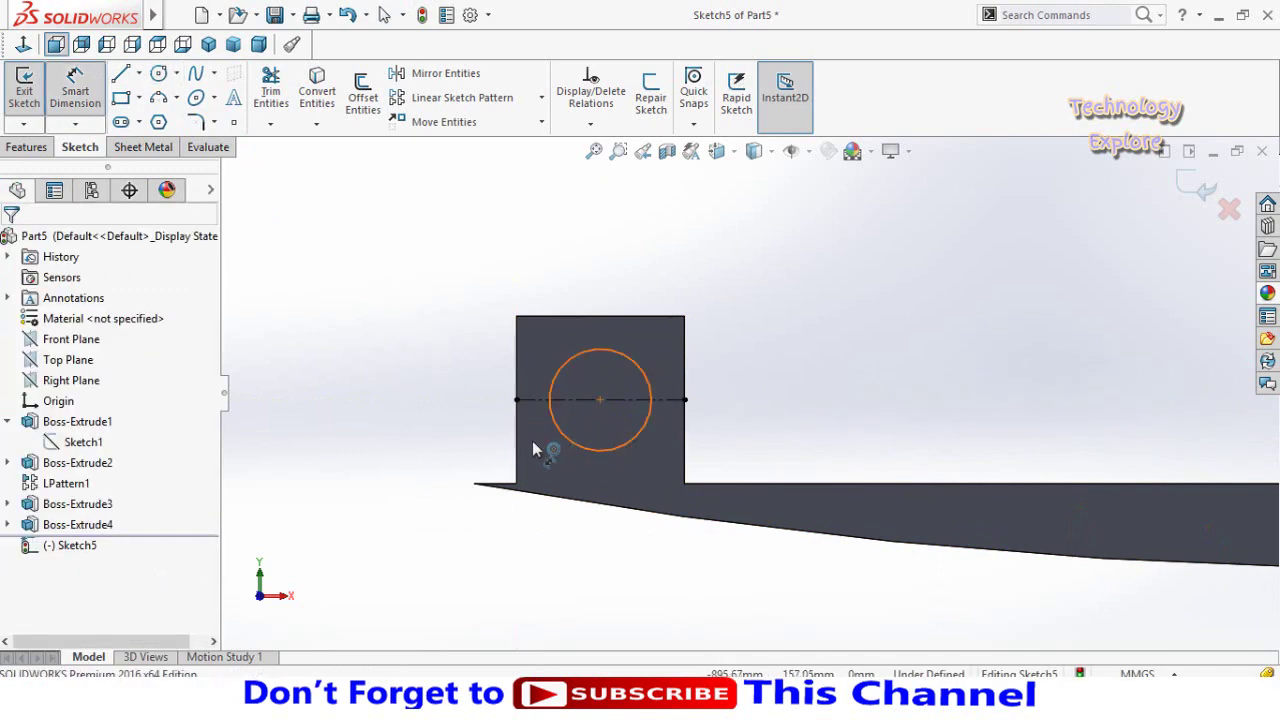
pyautogui.click(558, 440)
pyautogui.click(365, 472)
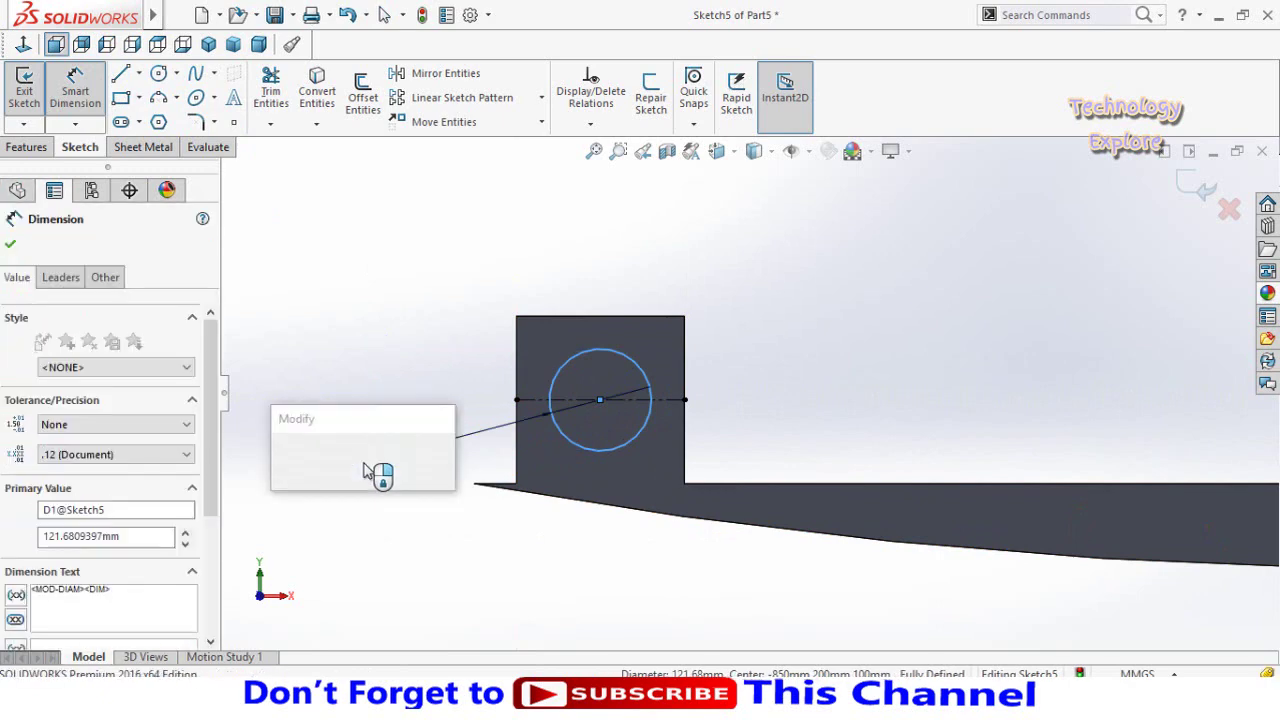
pyautogui.write('100')
pyautogui.press('Return')
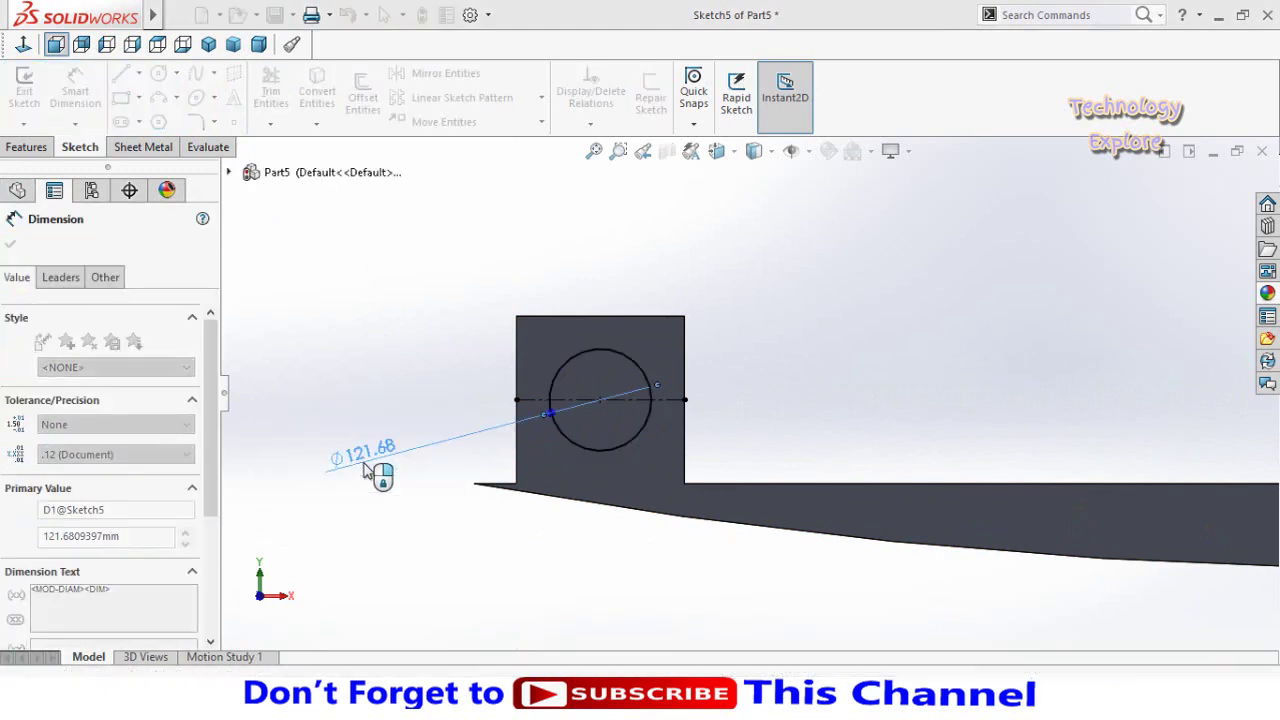
pyautogui.click(407, 354)
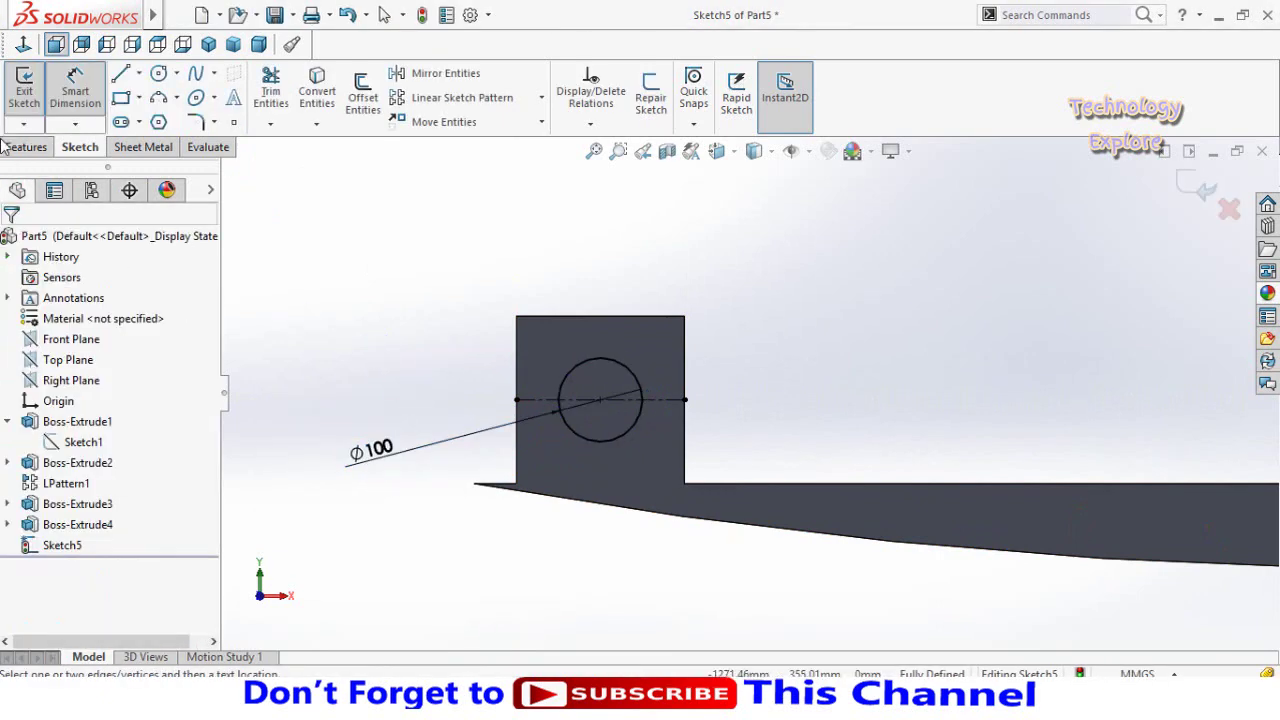
pyautogui.click(8, 147)
pyautogui.click(283, 97)
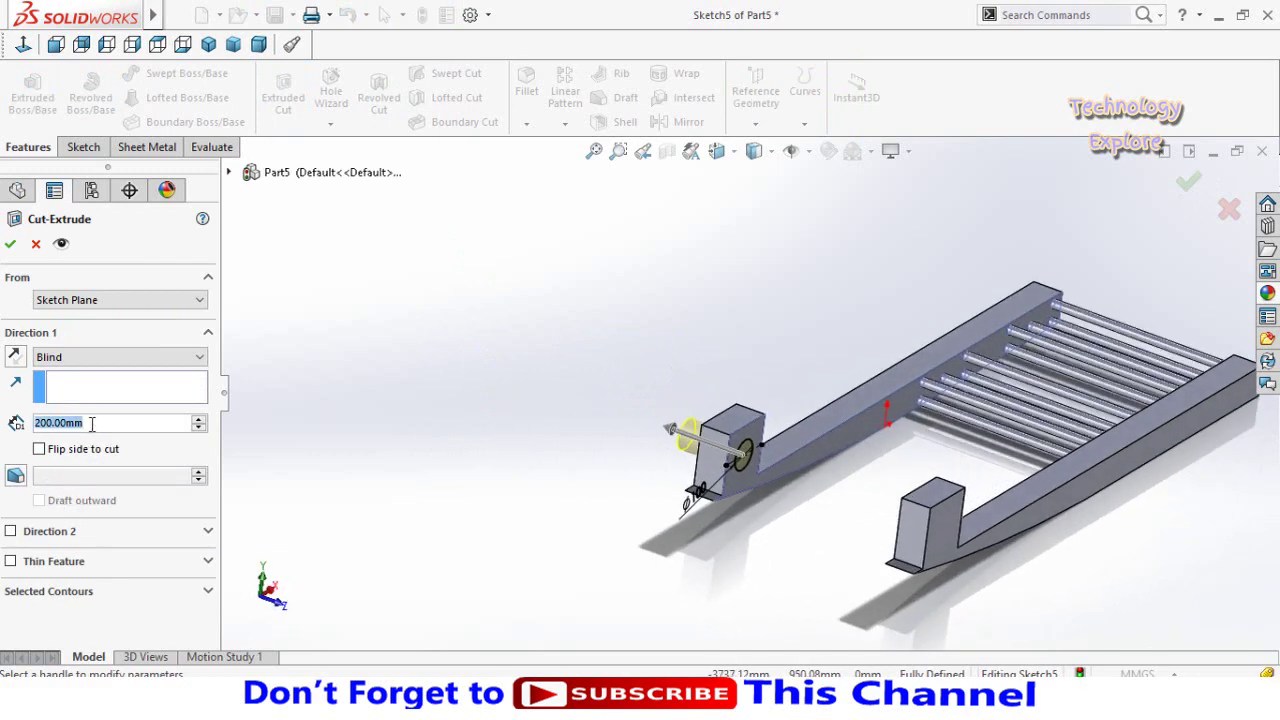
# Cut the Ø100 hole 40 mm in Direction 1 and 640 mm in Direction 2.
pyautogui.write('40')
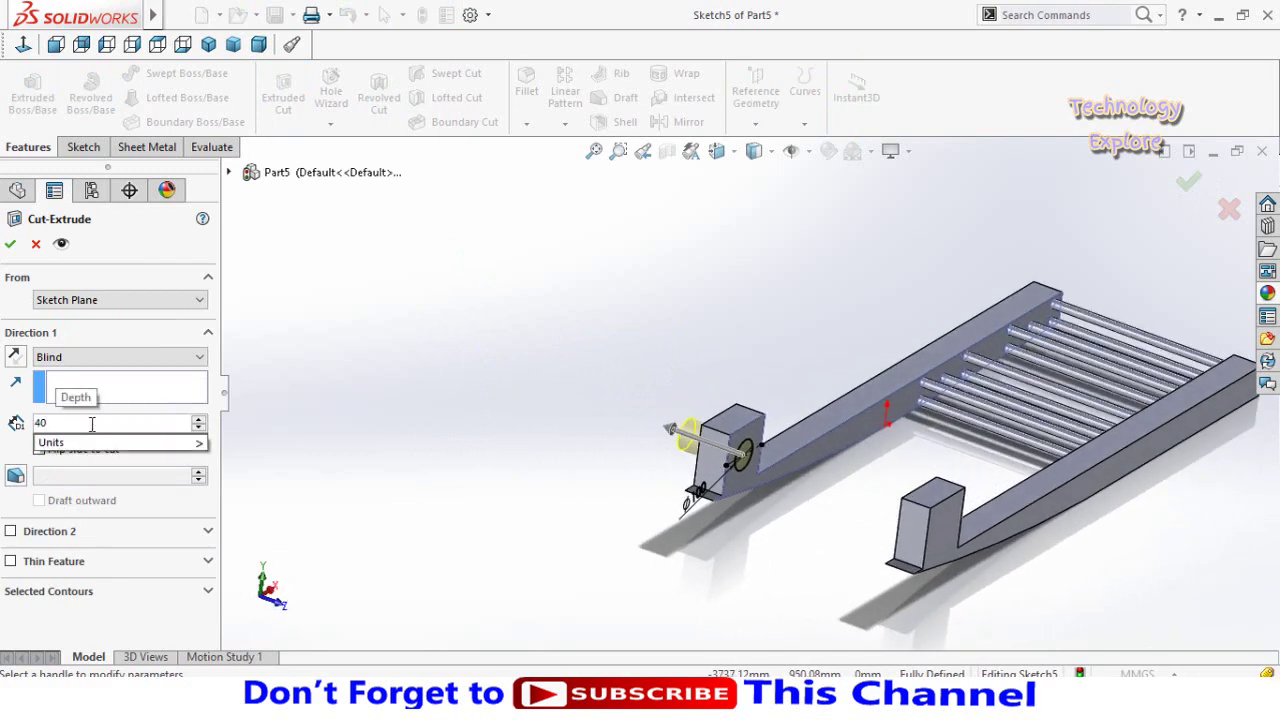
pyautogui.press('Return')
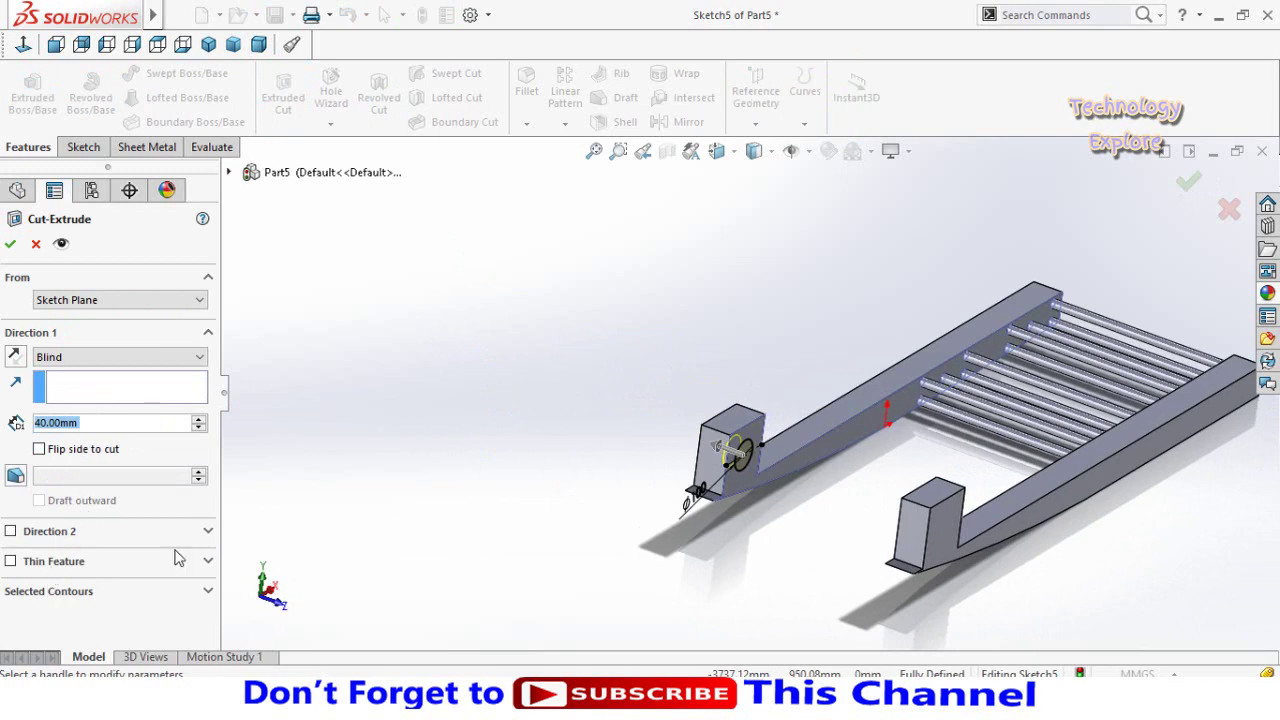
pyautogui.click(10, 533)
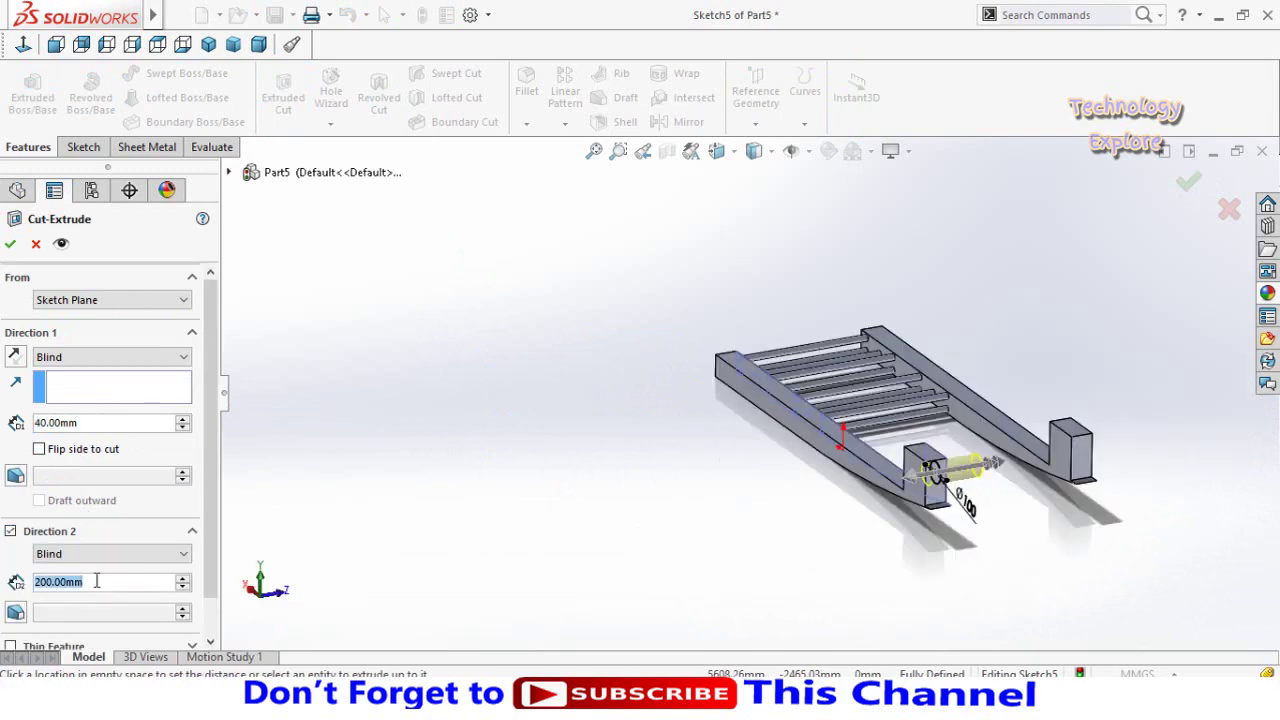
pyautogui.write('6')
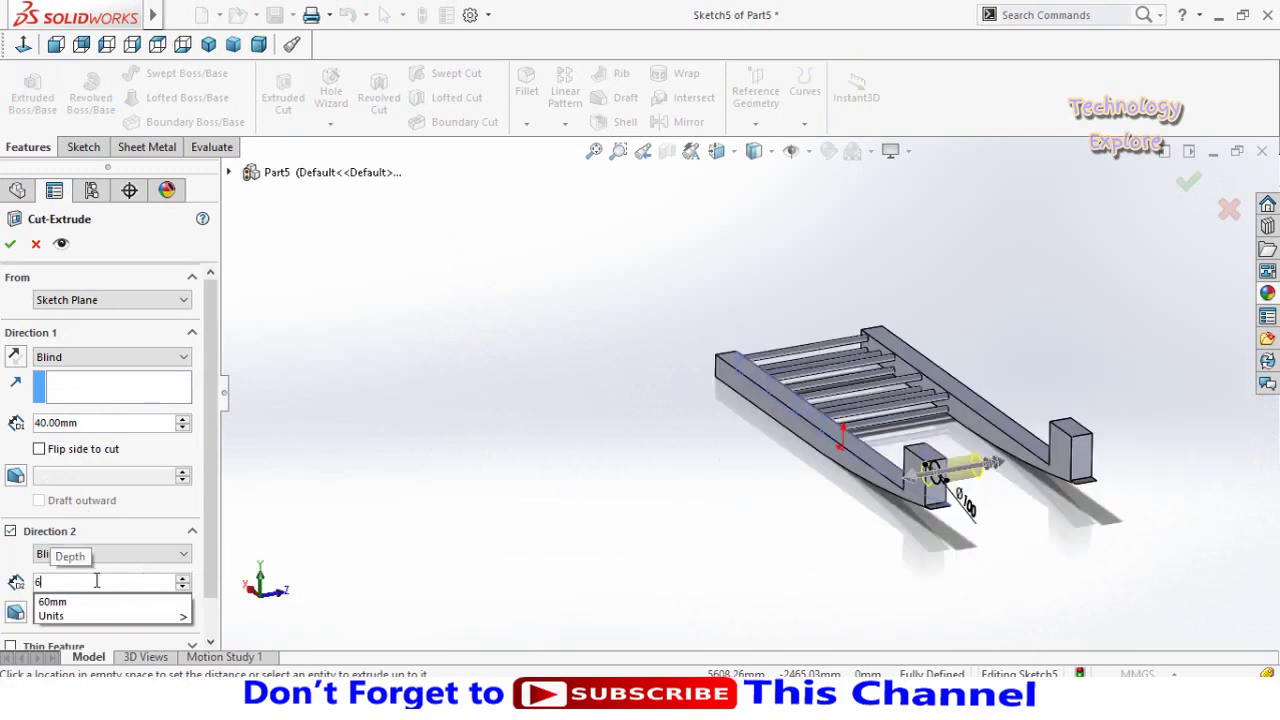
pyautogui.write('40')
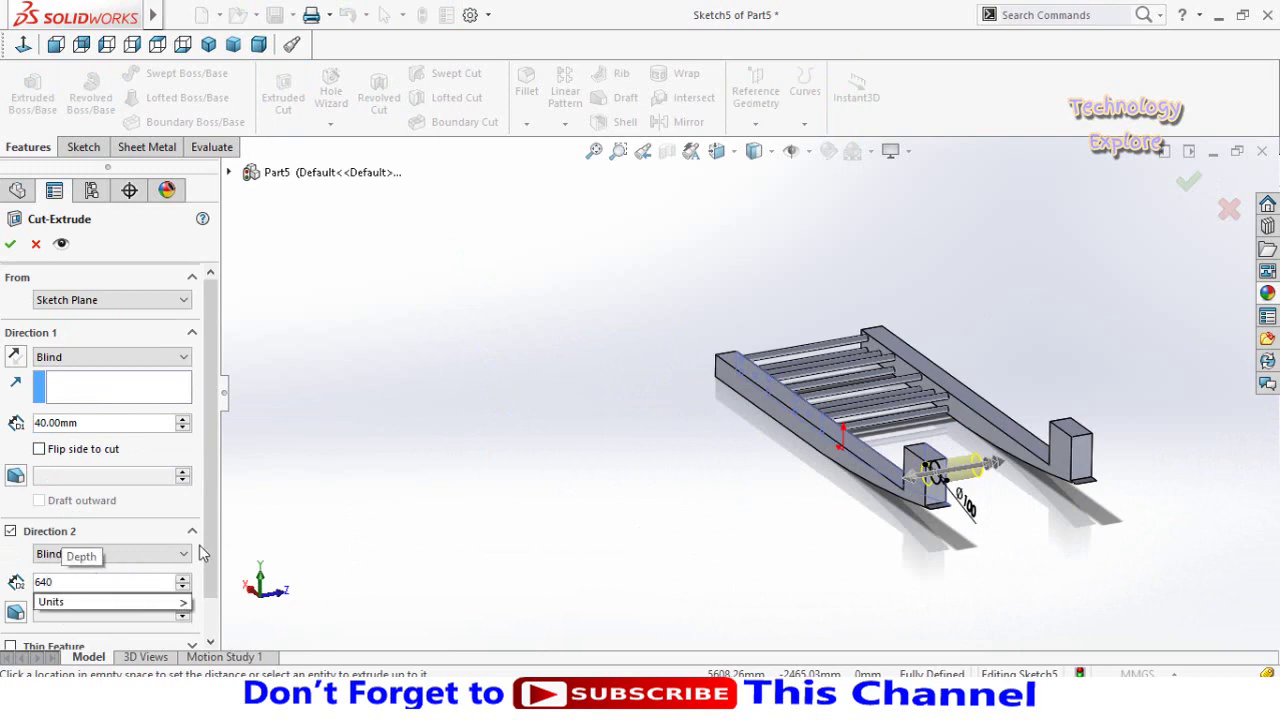
pyautogui.press('Return')
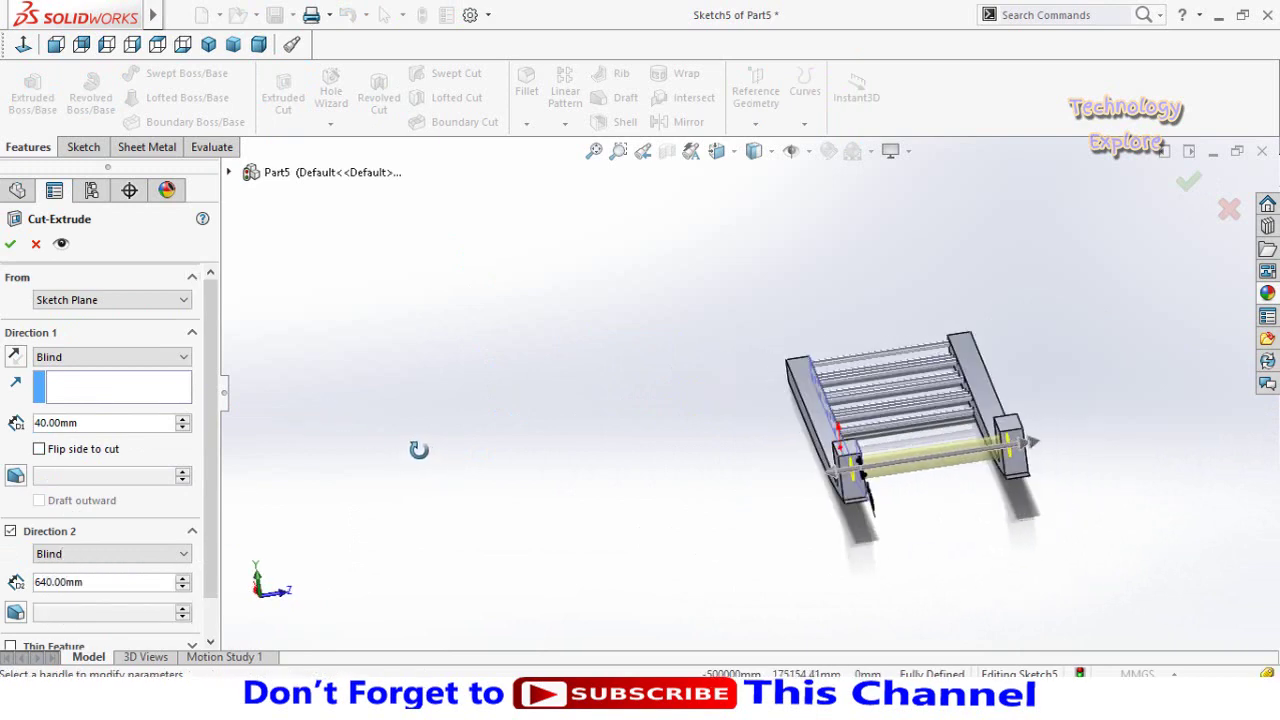
pyautogui.moveTo(457, 466); pyautogui.dragTo(420, 455, button='middle')
pyautogui.click(10, 243)
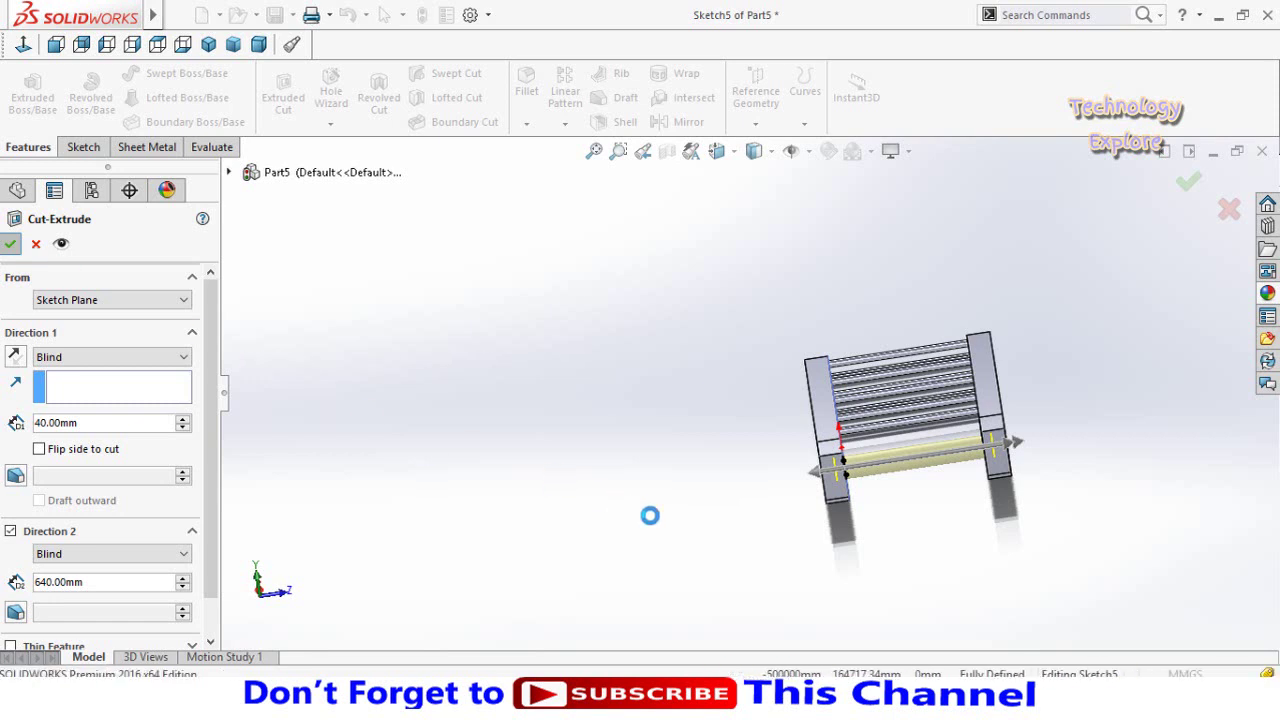
# Start a sketch on the rail's side face, viewed normal to it in hidden-line display.
pyautogui.moveTo(789, 537); pyautogui.dragTo(758, 483, button='middle')
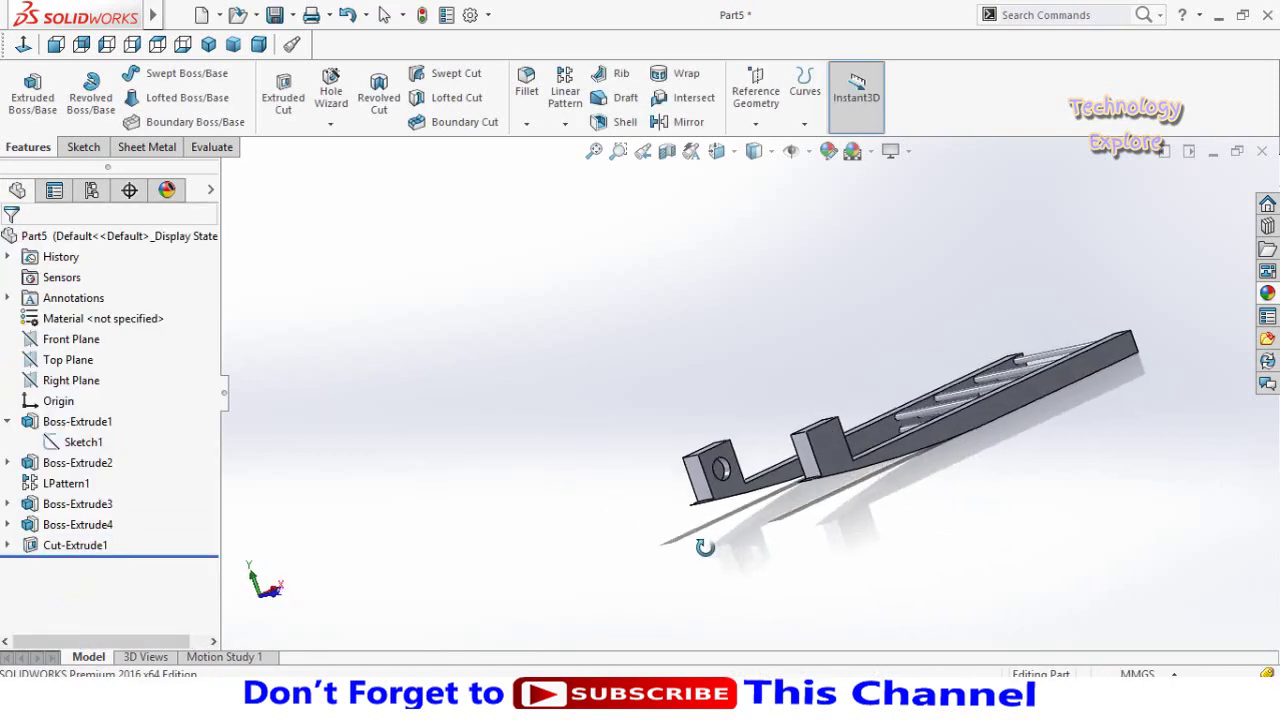
pyautogui.click(905, 402)
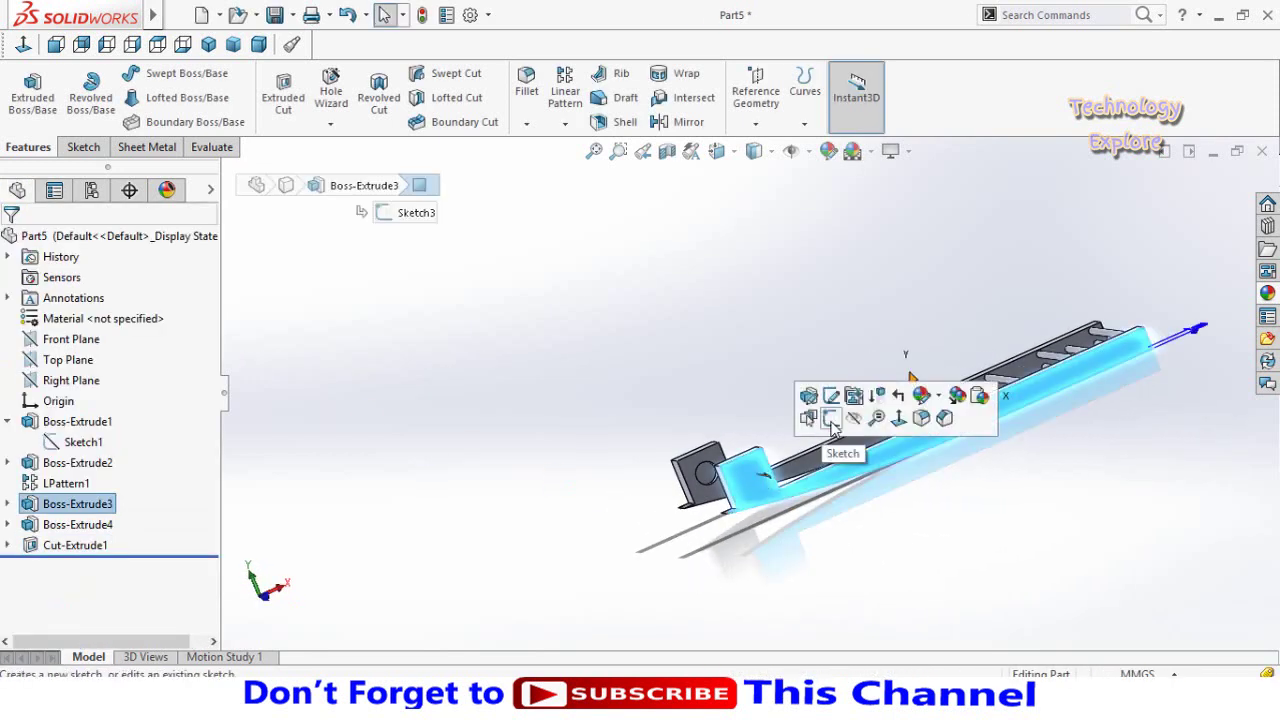
pyautogui.click(833, 422)
pyautogui.click(23, 44)
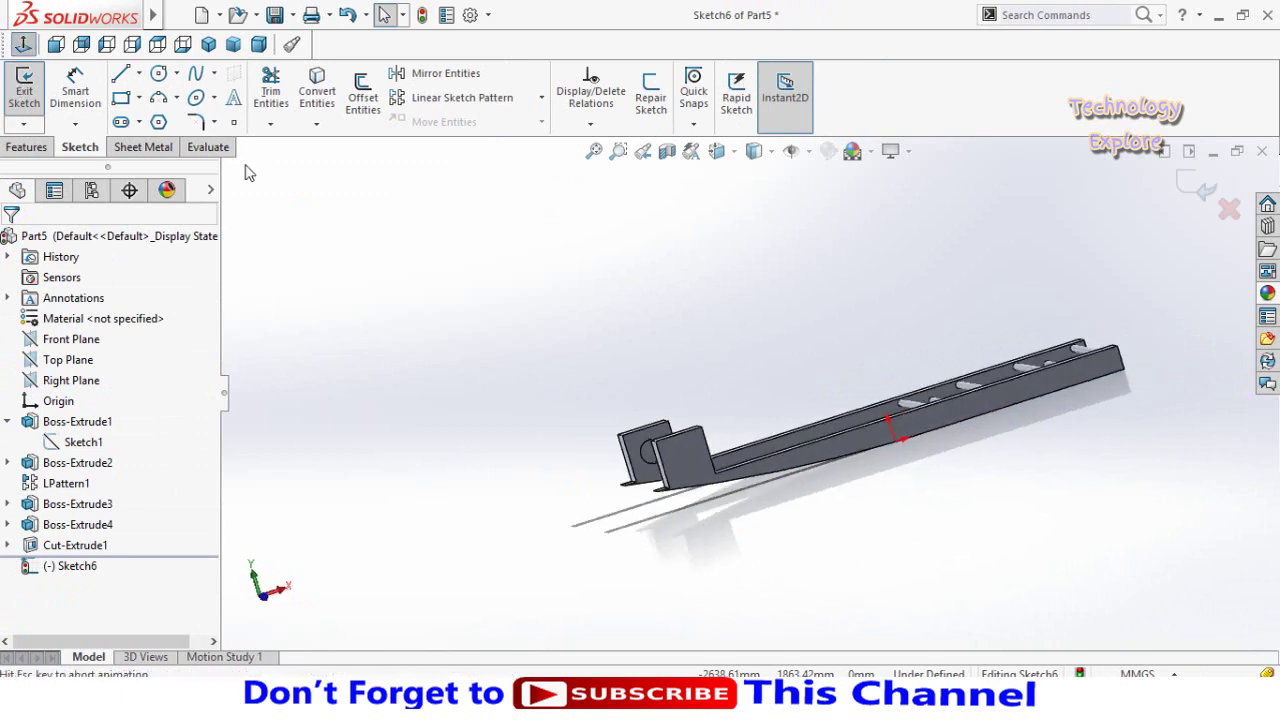
pyautogui.click(752, 150)
pyautogui.click(762, 260)
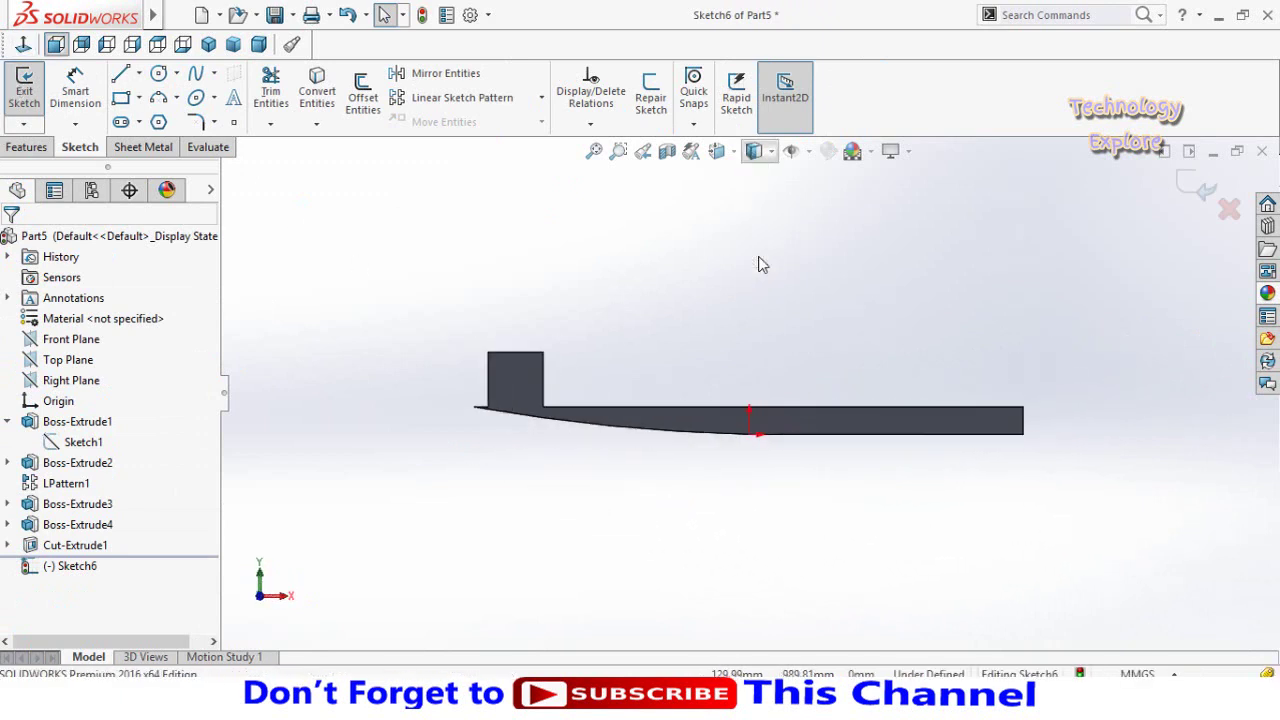
pyautogui.scroll(-5, 480, 390)
# Draw a circle centred on the bored hole and dimension it to Ø50 mm.
pyautogui.click(157, 74)
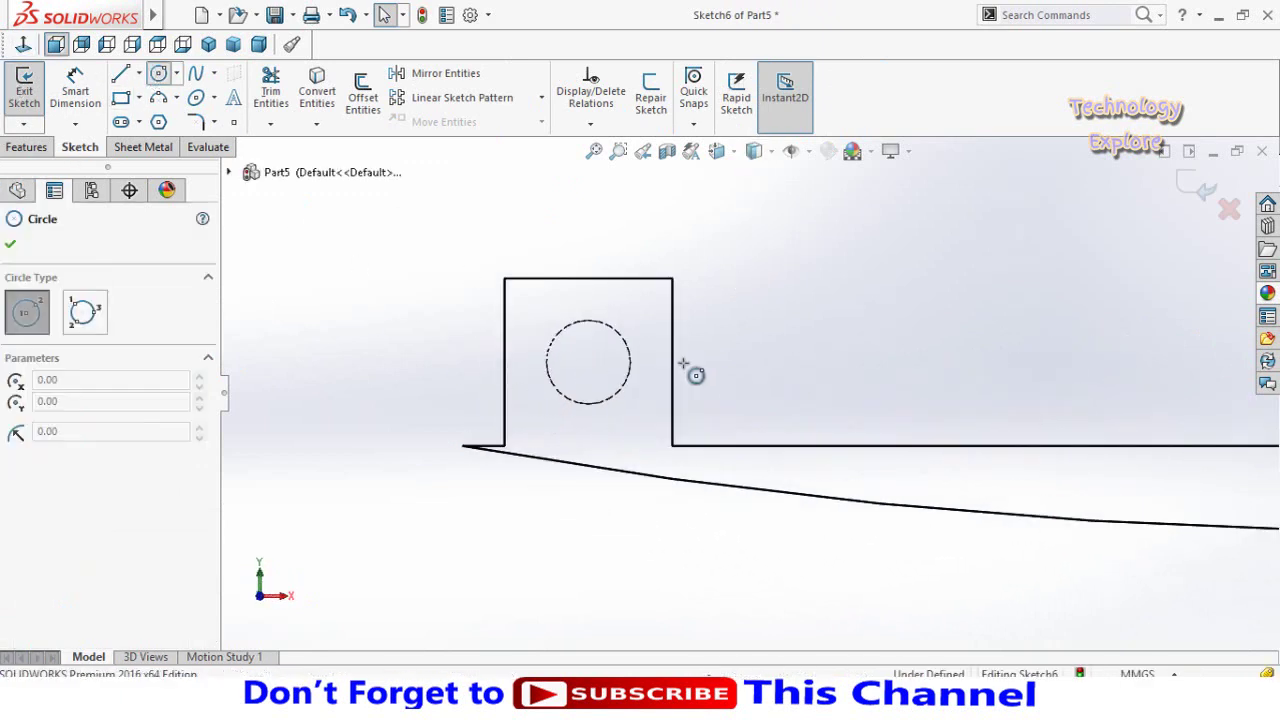
pyautogui.scroll(-3, 680, 370)
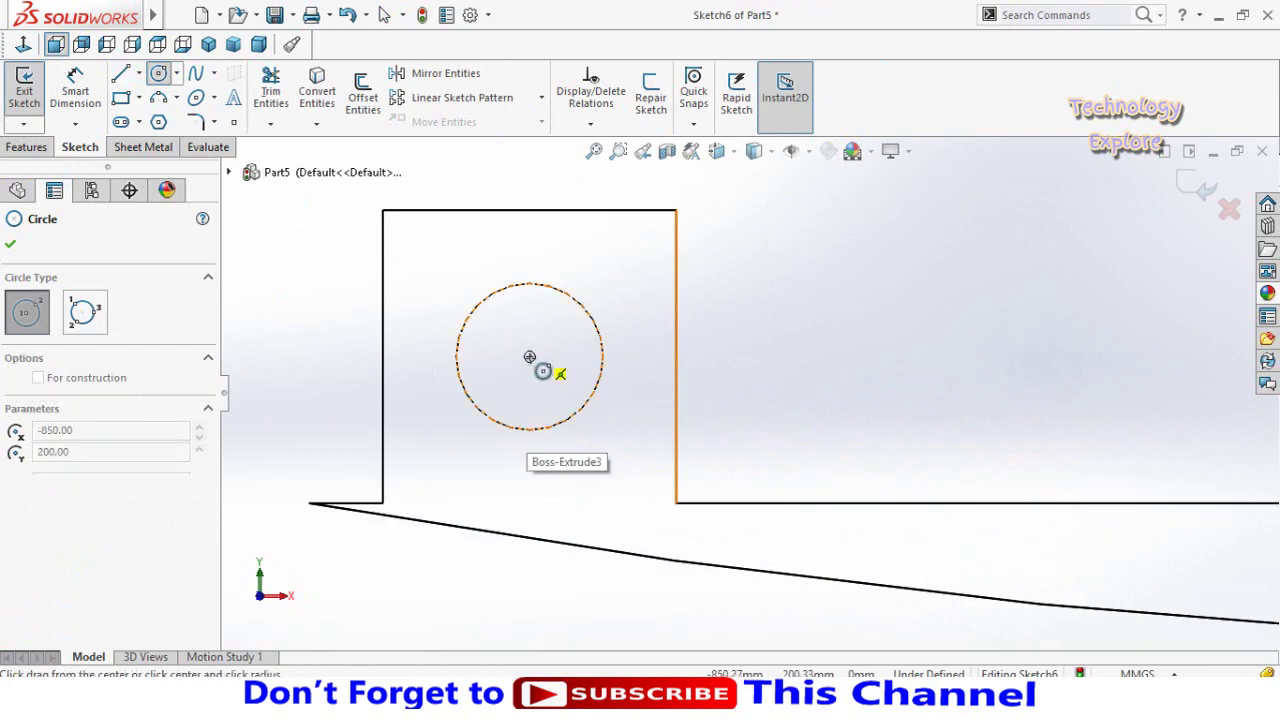
pyautogui.moveTo(531, 357); pyautogui.dragTo(546, 390)
pyautogui.scroll(3, 451, 434)
pyautogui.press('d')
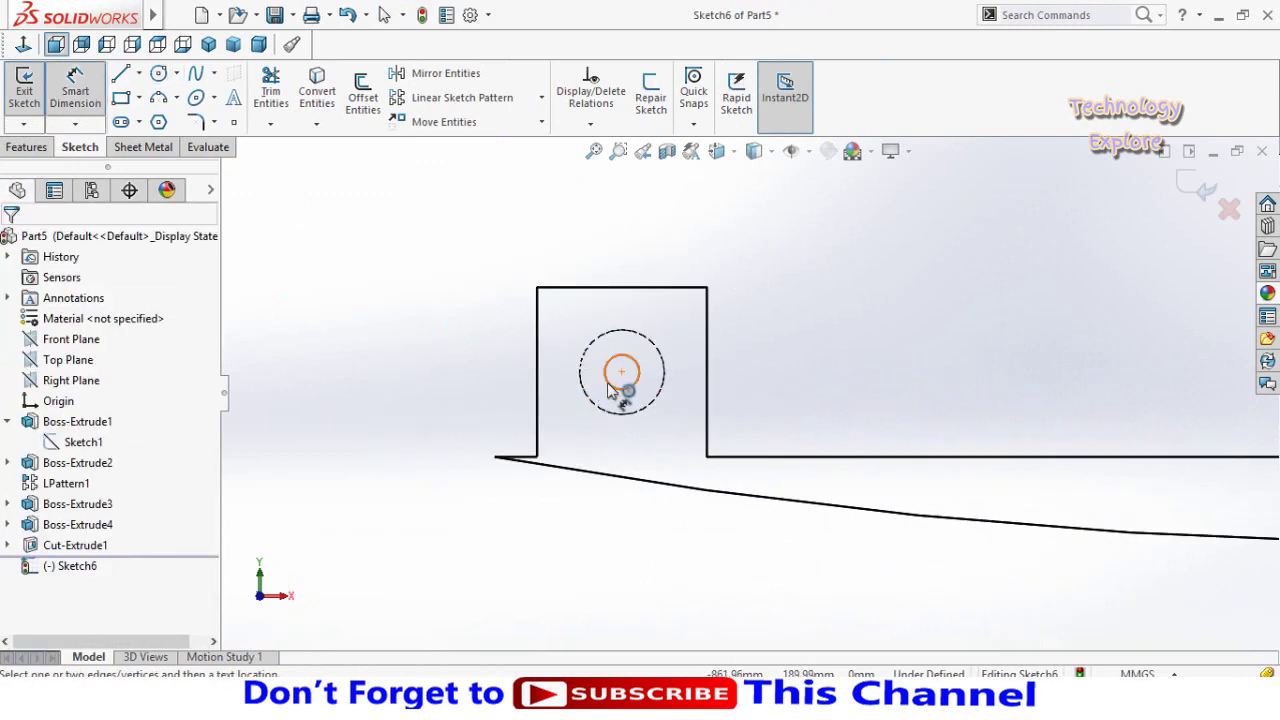
pyautogui.click(608, 386)
pyautogui.click(410, 415)
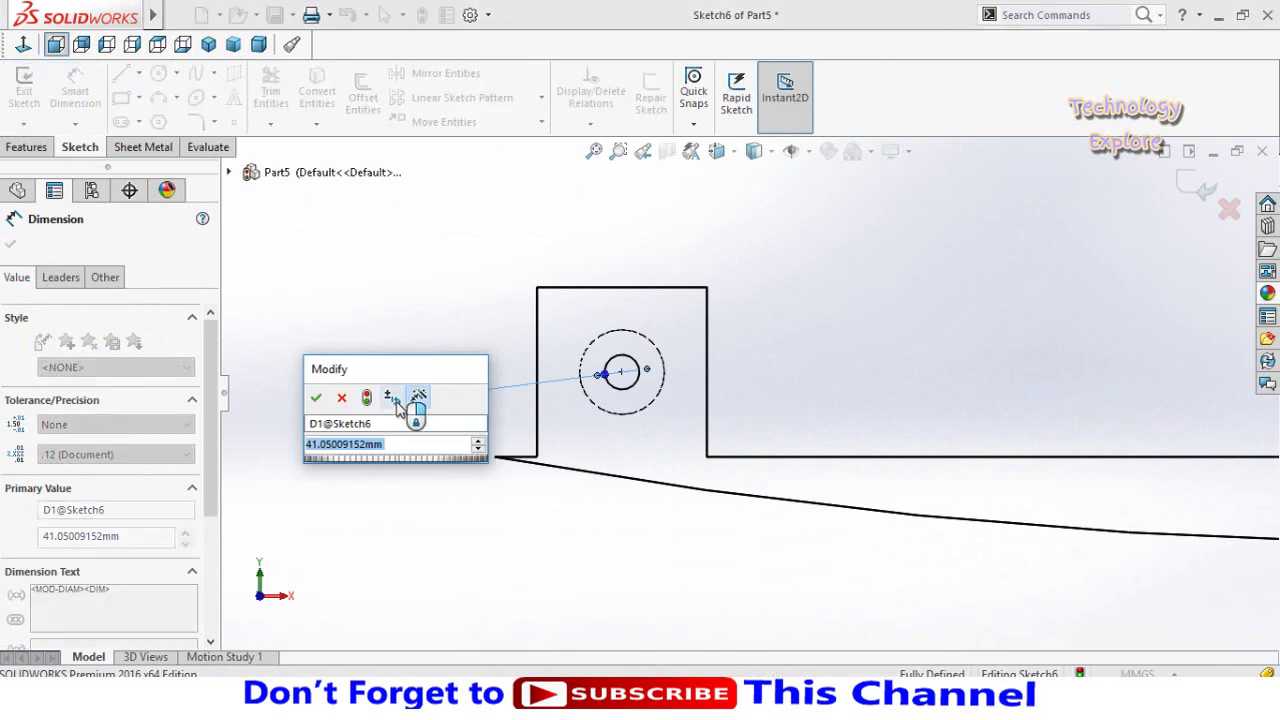
pyautogui.write('50')
pyautogui.press('Return')
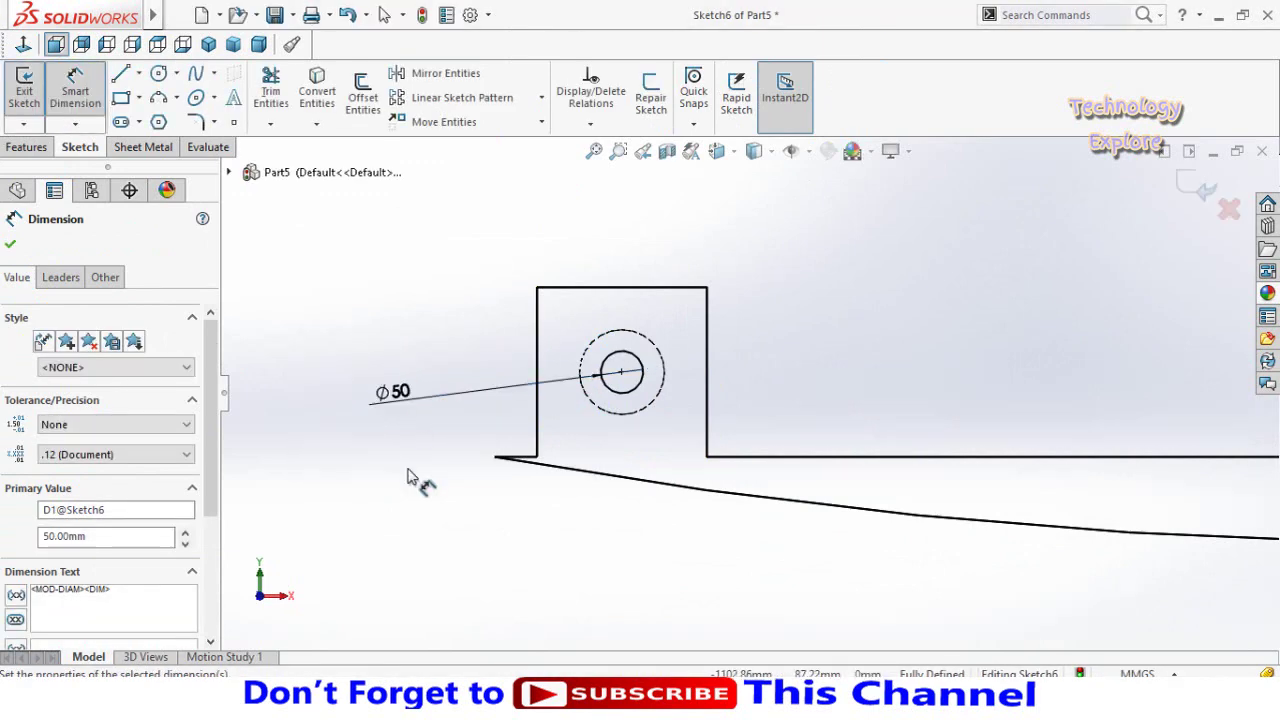
pyautogui.press('Escape')
# Orbit back to a 3D view and return the model to shaded display.
pyautogui.scroll(3, 400, 351)
pyautogui.moveTo(400, 351); pyautogui.dragTo(460, 424, button='middle')
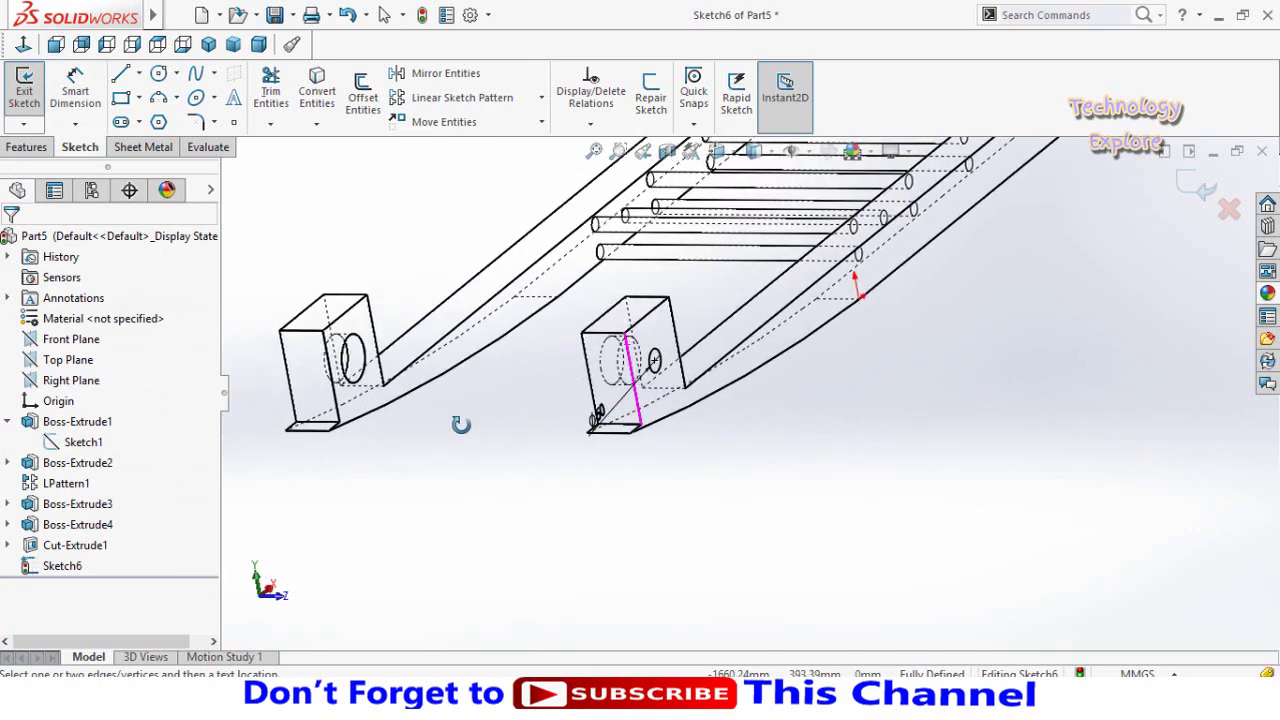
pyautogui.scroll(3, 460, 424)
pyautogui.click(755, 151)
pyautogui.click(757, 190)
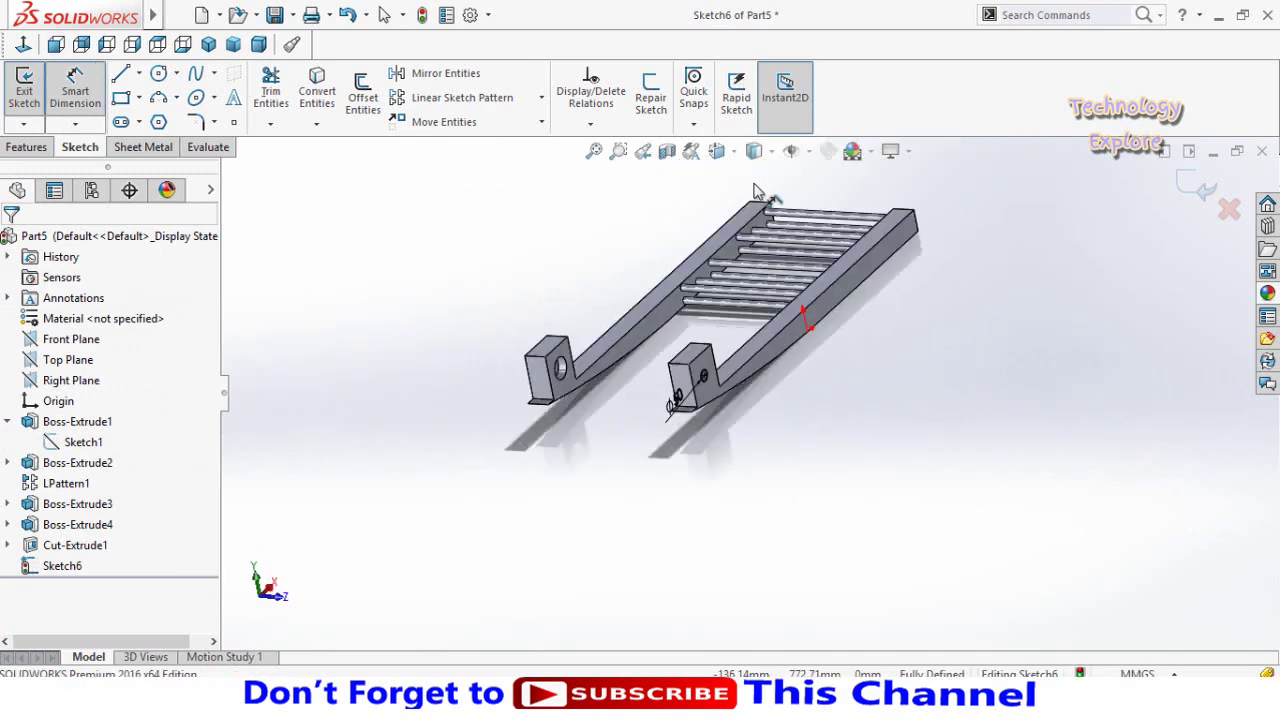
pyautogui.click(32, 148)
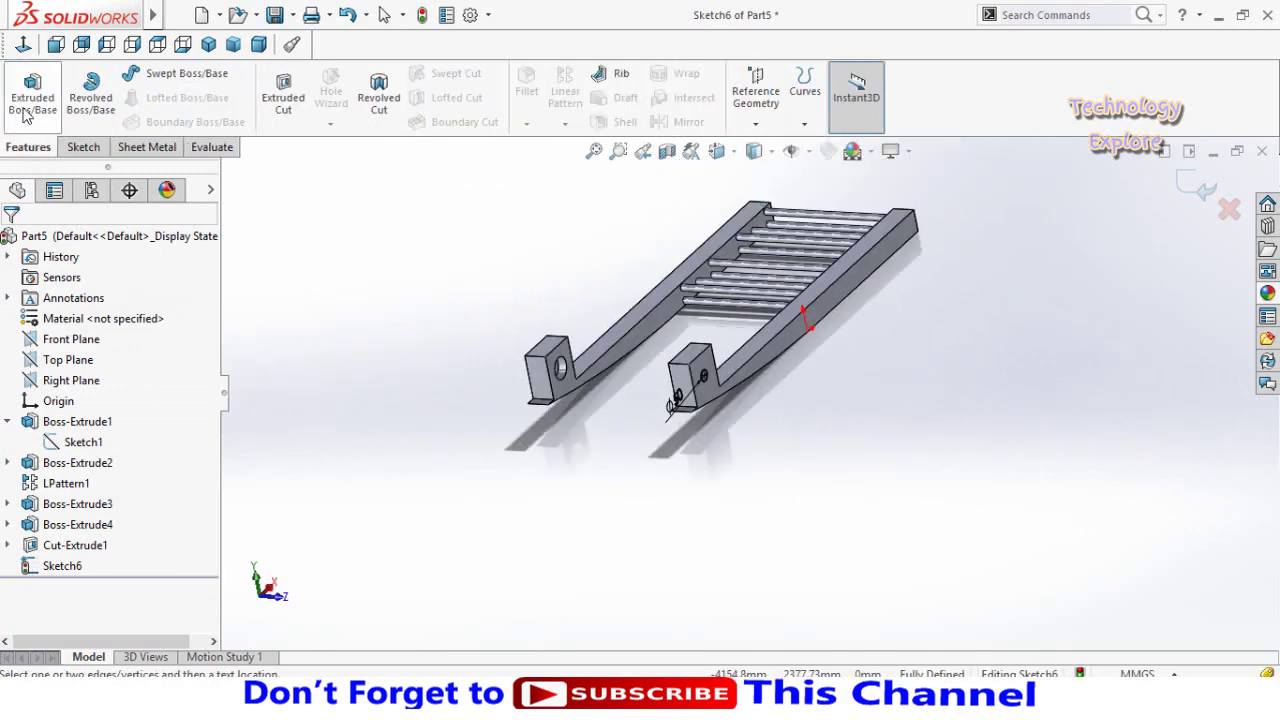
# Extrude-cut the Ø50 circle Up To Surface, ending at the far upright's outer face.
pyautogui.click(283, 95)
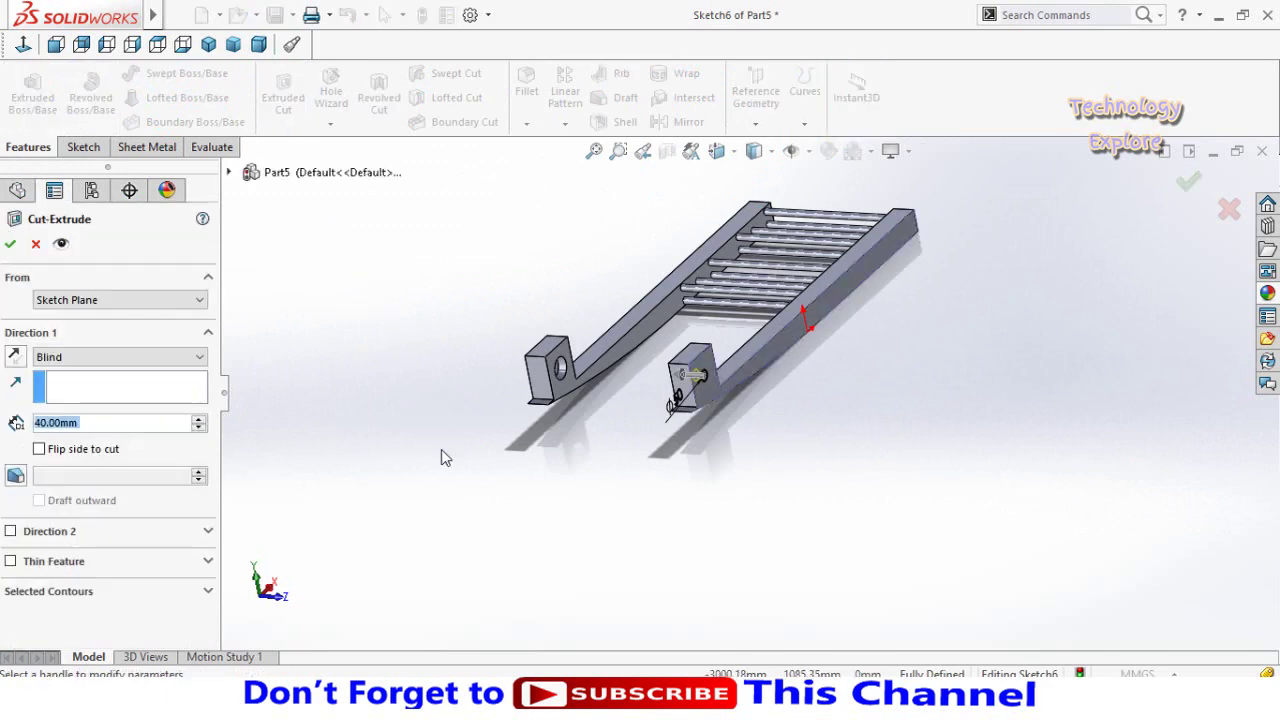
pyautogui.moveTo(512, 458); pyautogui.dragTo(717, 398, button='middle')
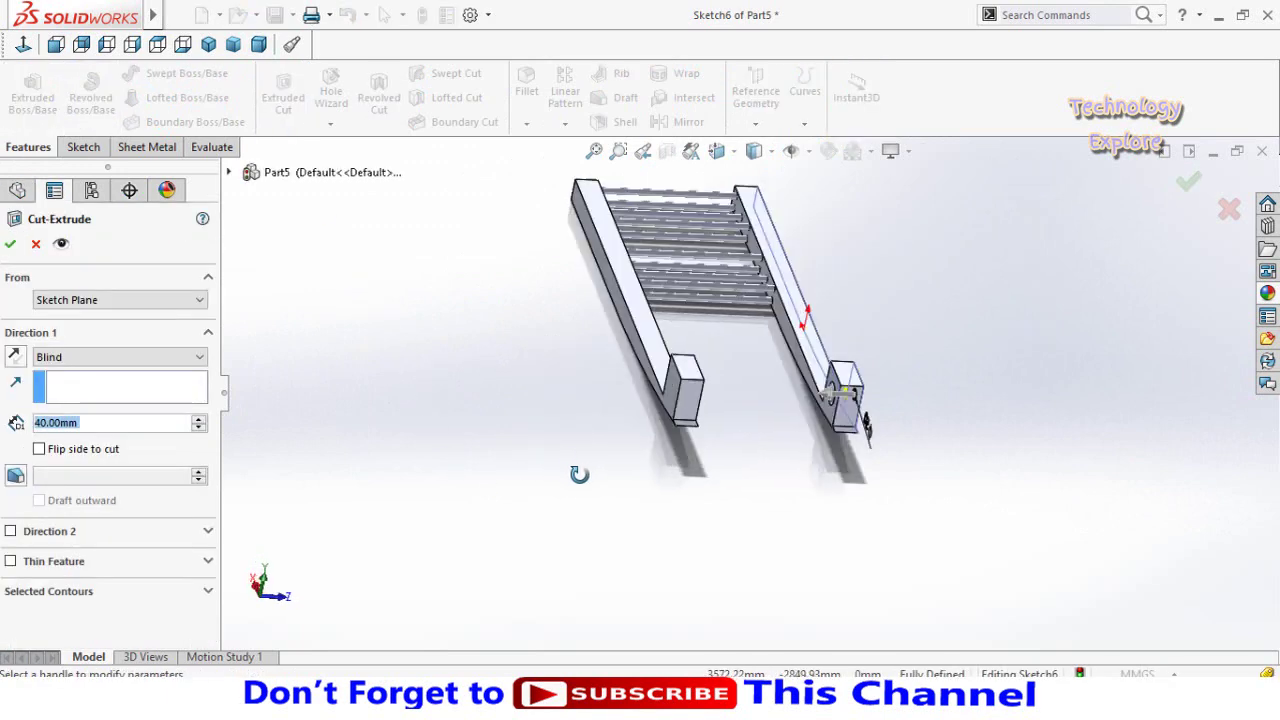
pyautogui.click(717, 398)
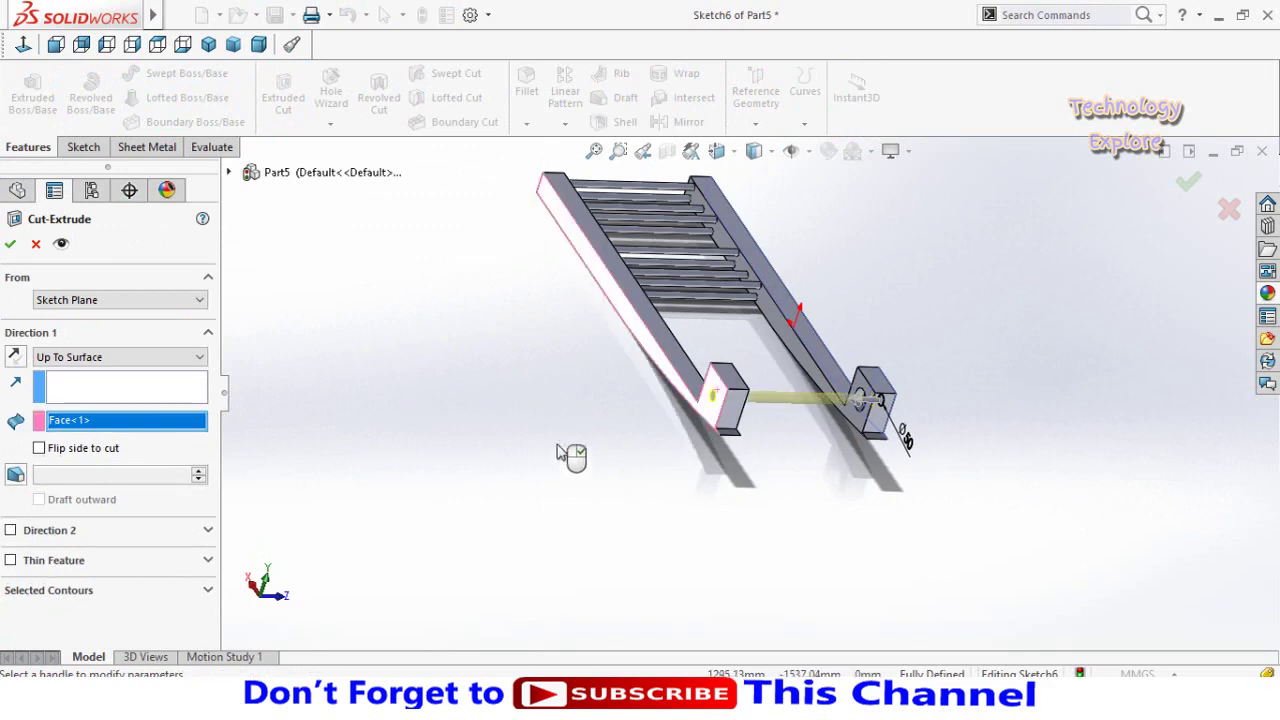
pyautogui.press('Return')
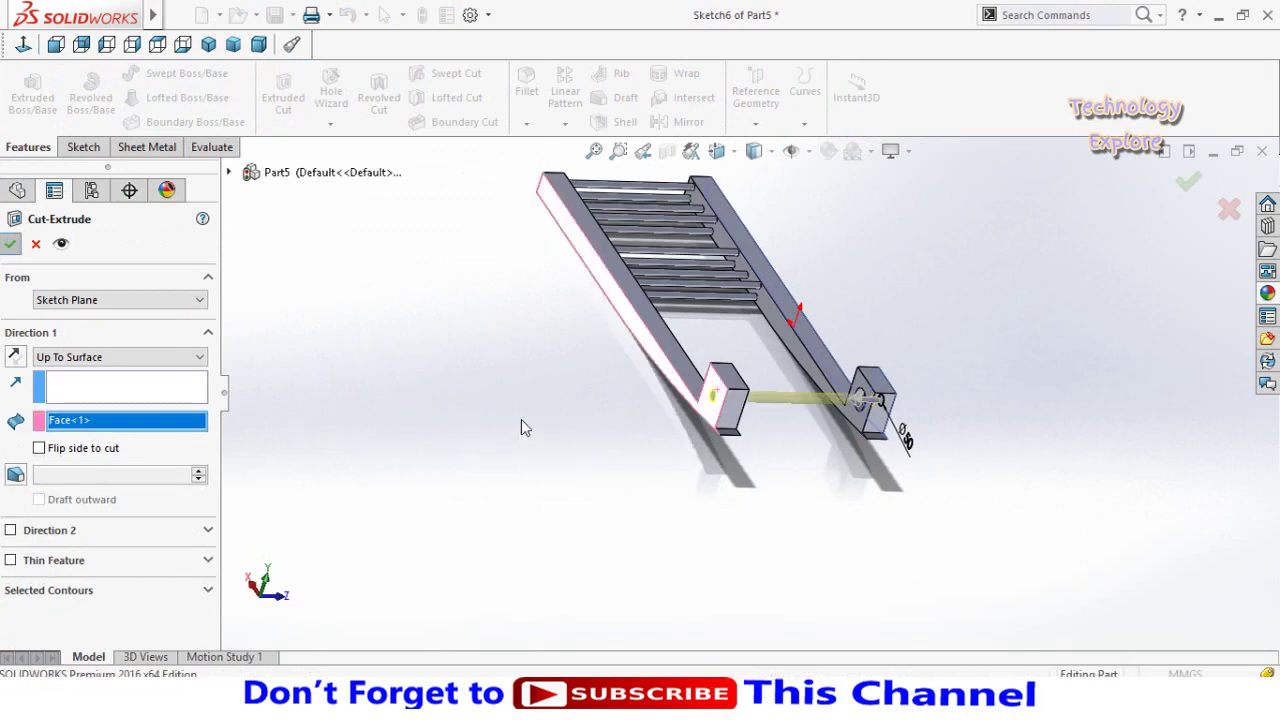
pyautogui.moveTo(555, 466)
pyautogui.mouseDown(button='middle')
pyautogui.moveTo(938, 322)
pyautogui.moveTo(927, 328)
pyautogui.mouseUp(button='middle')
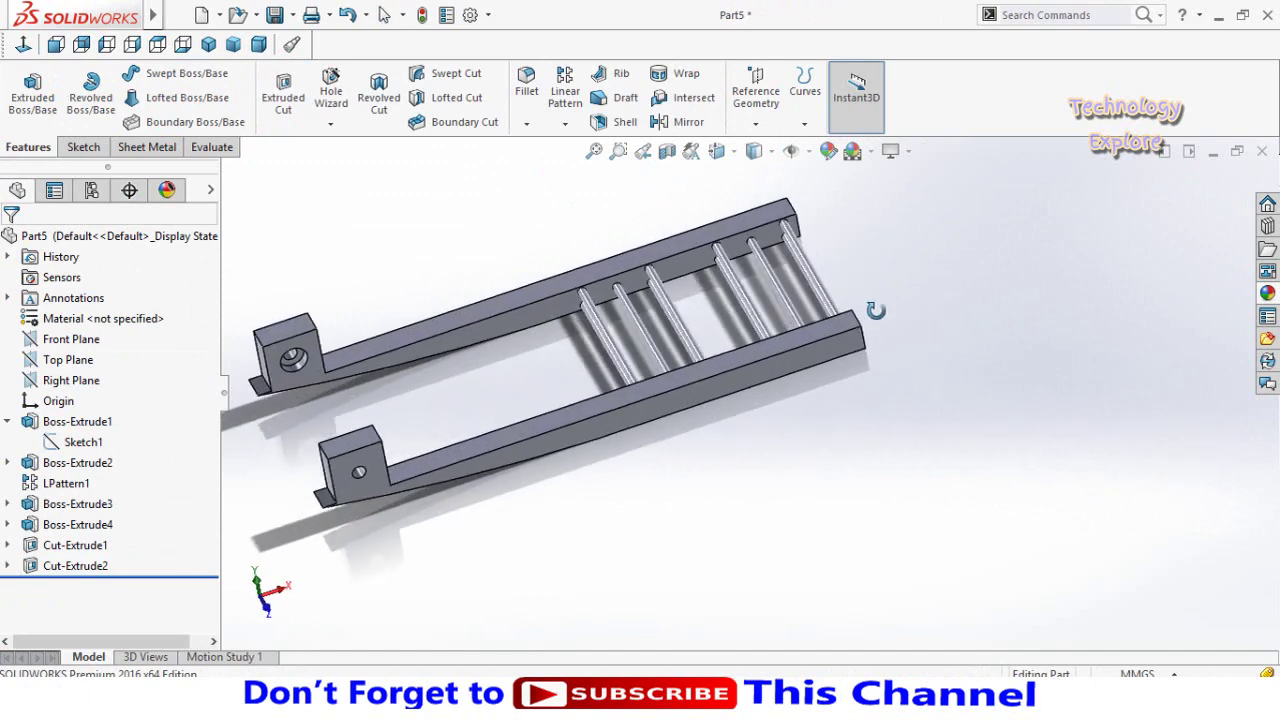
pyautogui.moveTo(776, 323)
pyautogui.mouseDown(button='middle')
pyautogui.moveTo(834, 351)
pyautogui.moveTo(814, 363)
pyautogui.moveTo(829, 314)
pyautogui.moveTo(810, 424)
pyautogui.mouseUp(button='middle')
pyautogui.scroll(-3, 733, 413)
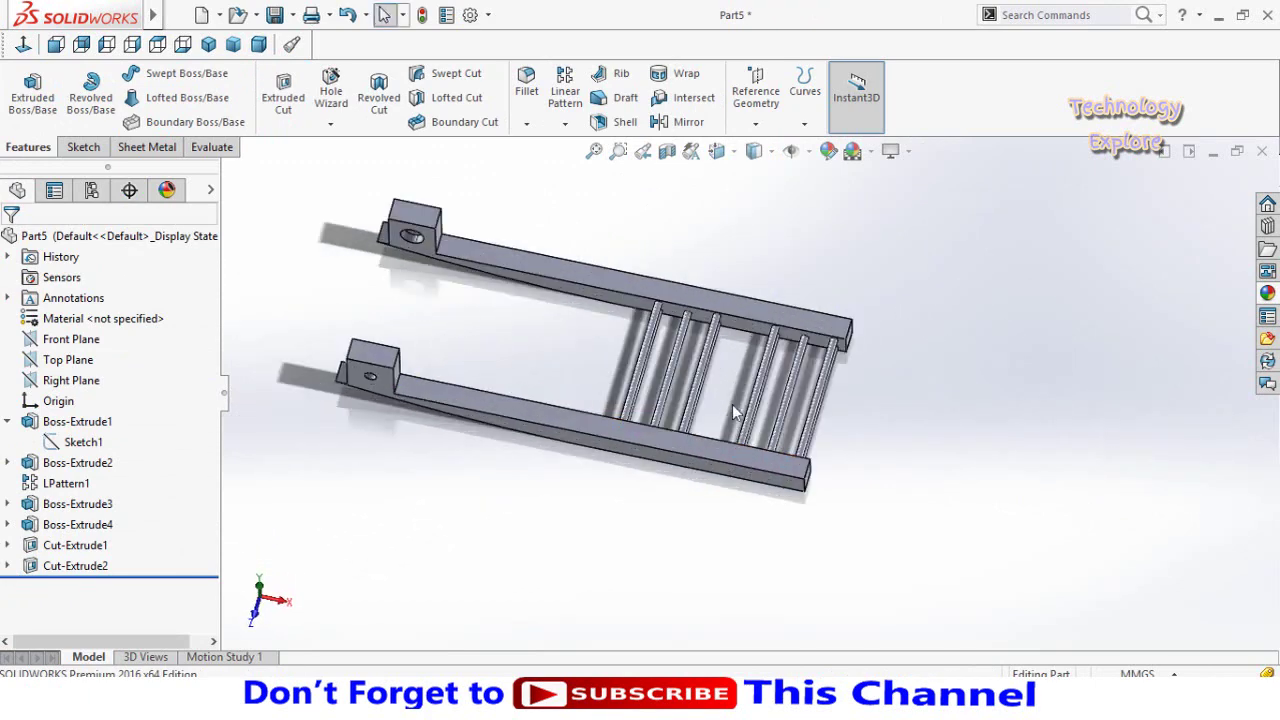
# Sketch a rectangle on the lower rail's top face spanning both rails.
pyautogui.click(766, 465)
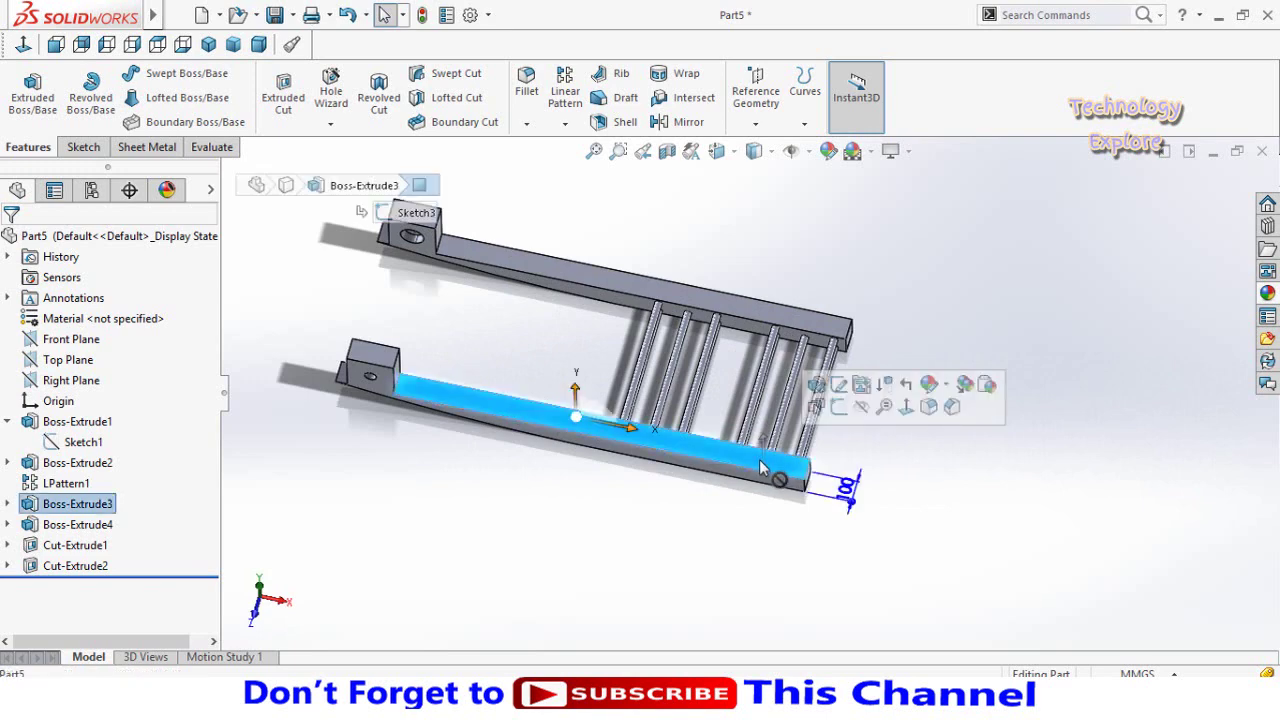
pyautogui.click(838, 406)
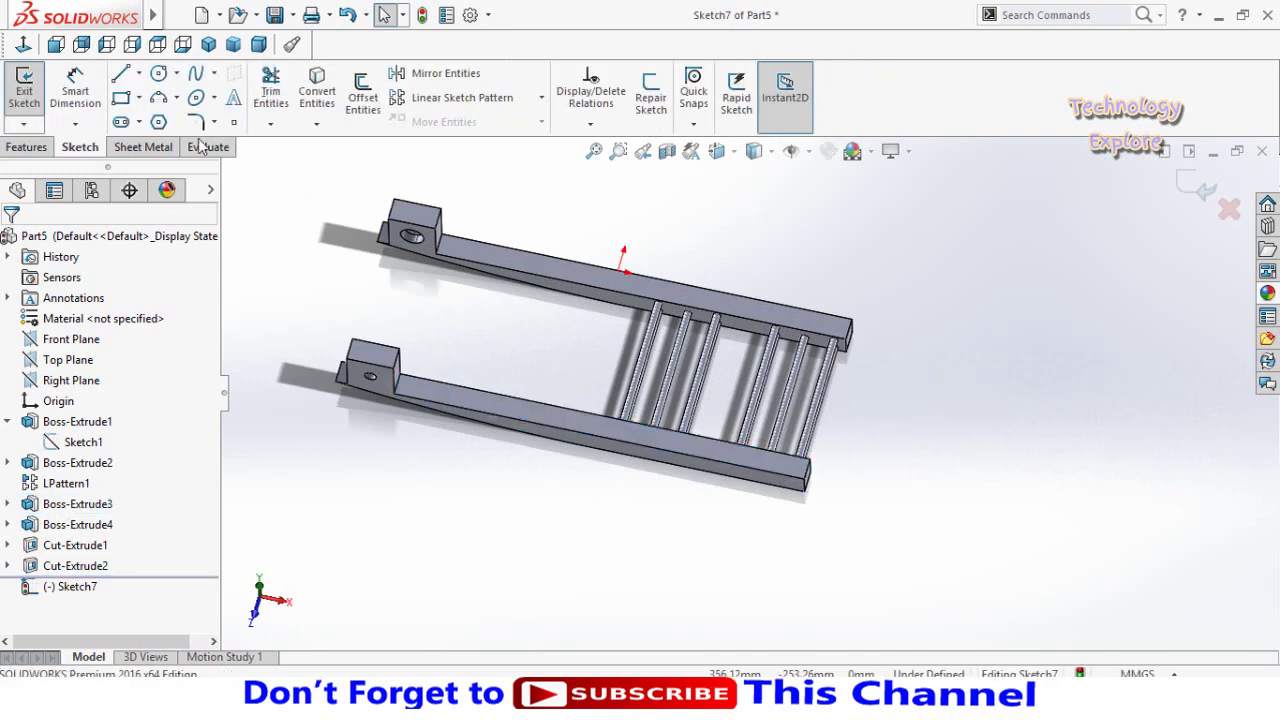
pyautogui.click(22, 44)
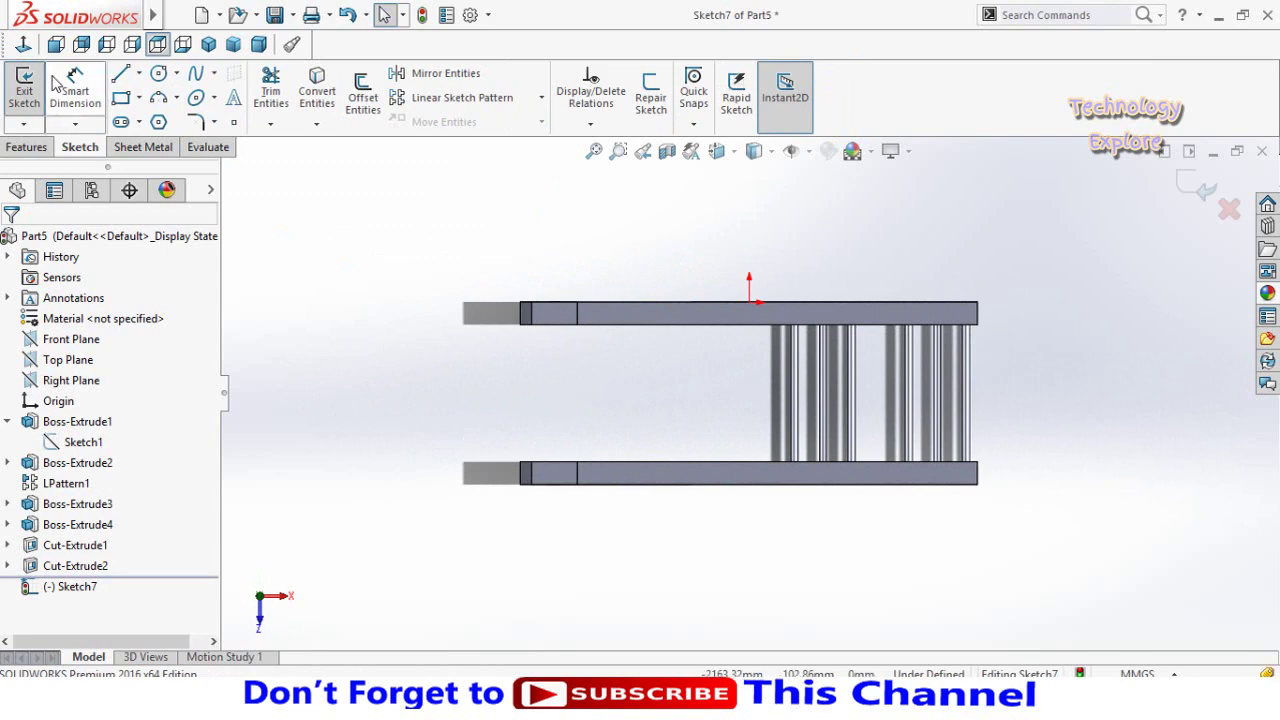
pyautogui.click(975, 485)
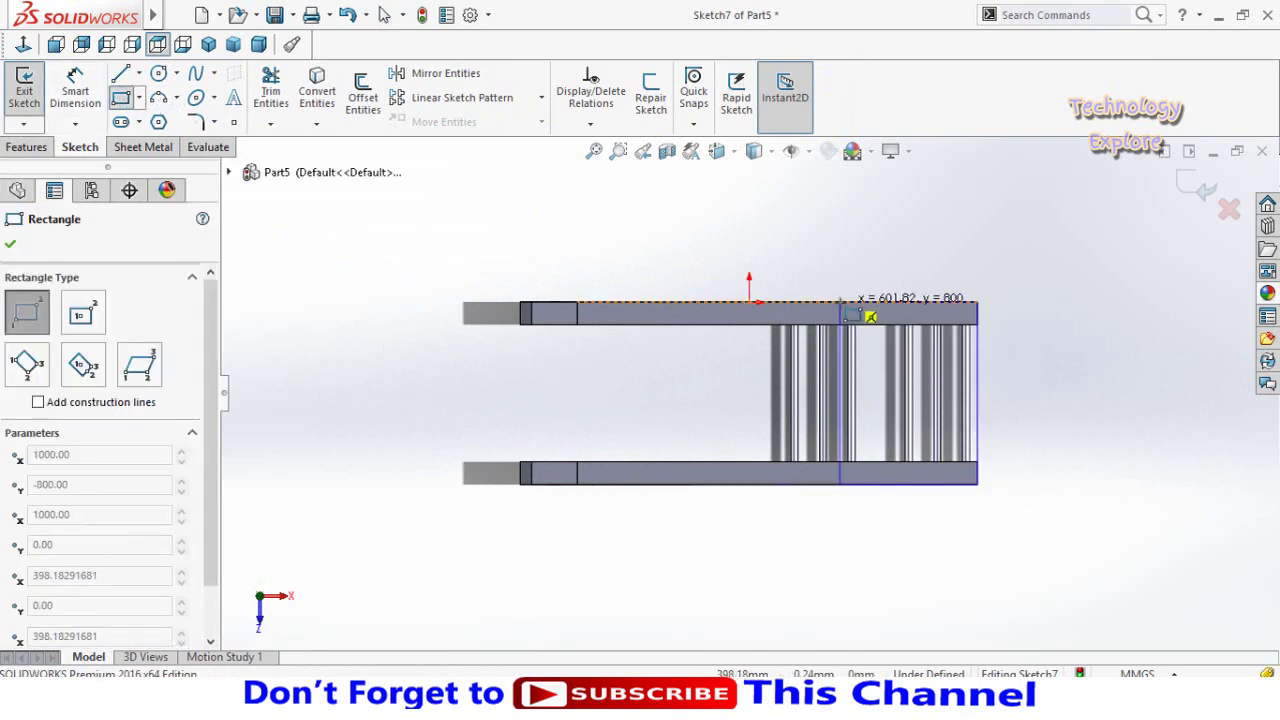
pyautogui.click(870, 318)
pyautogui.scroll(2, 1014, 463)
pyautogui.moveTo(954, 517); pyautogui.dragTo(943, 486, button='right')
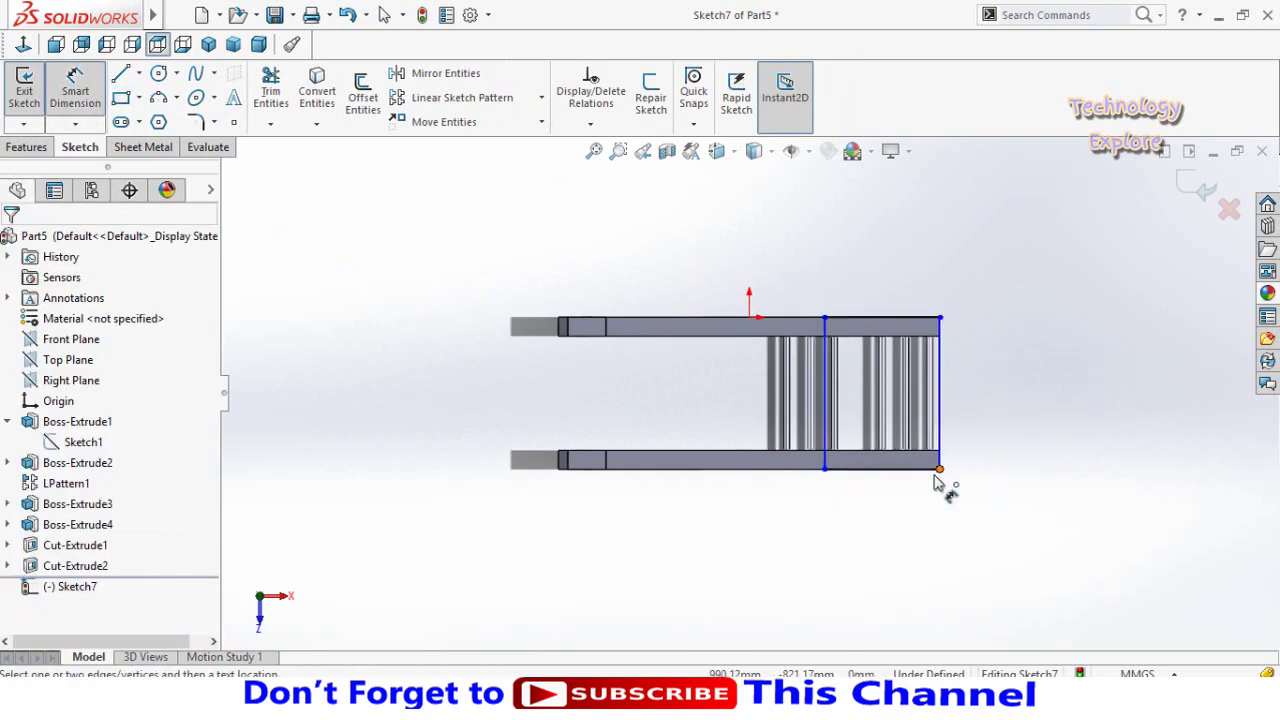
pyautogui.scroll(-3, 943, 486)
# Dimension the rectangle 500 mm wide and its right line 100 mm from the rail end.
pyautogui.click(905, 457)
pyautogui.click(891, 528)
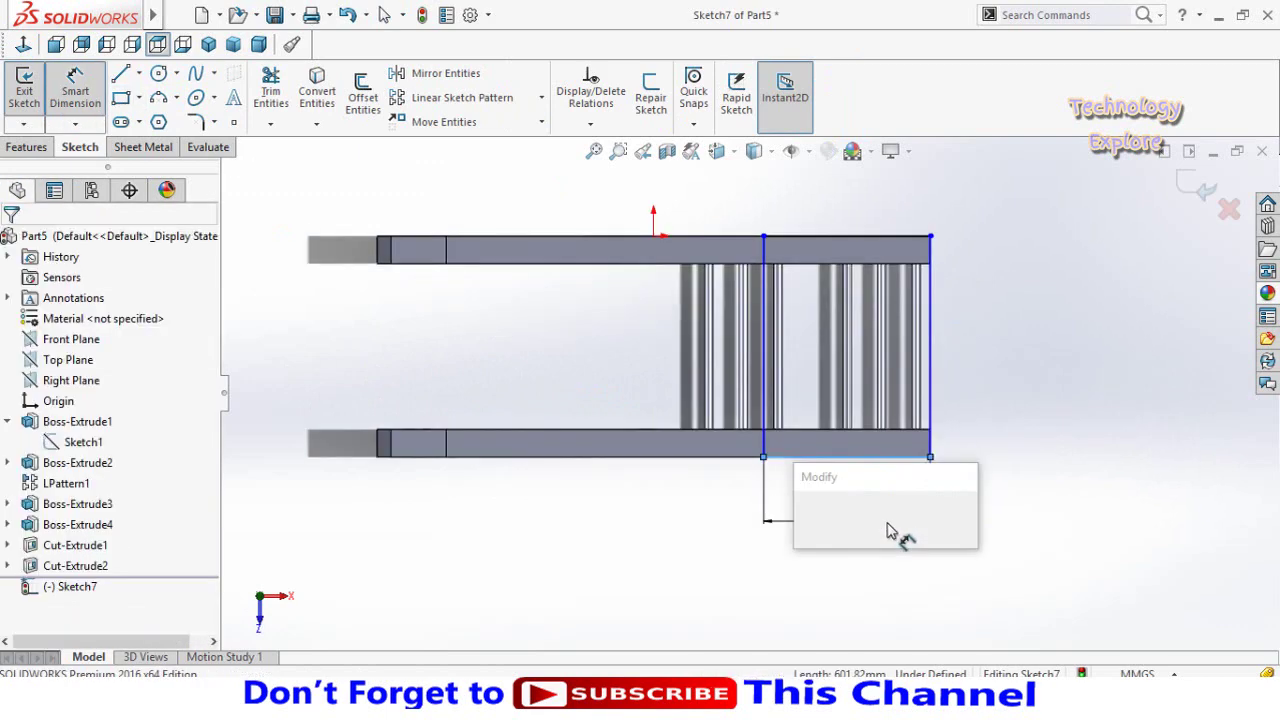
pyautogui.write('600')
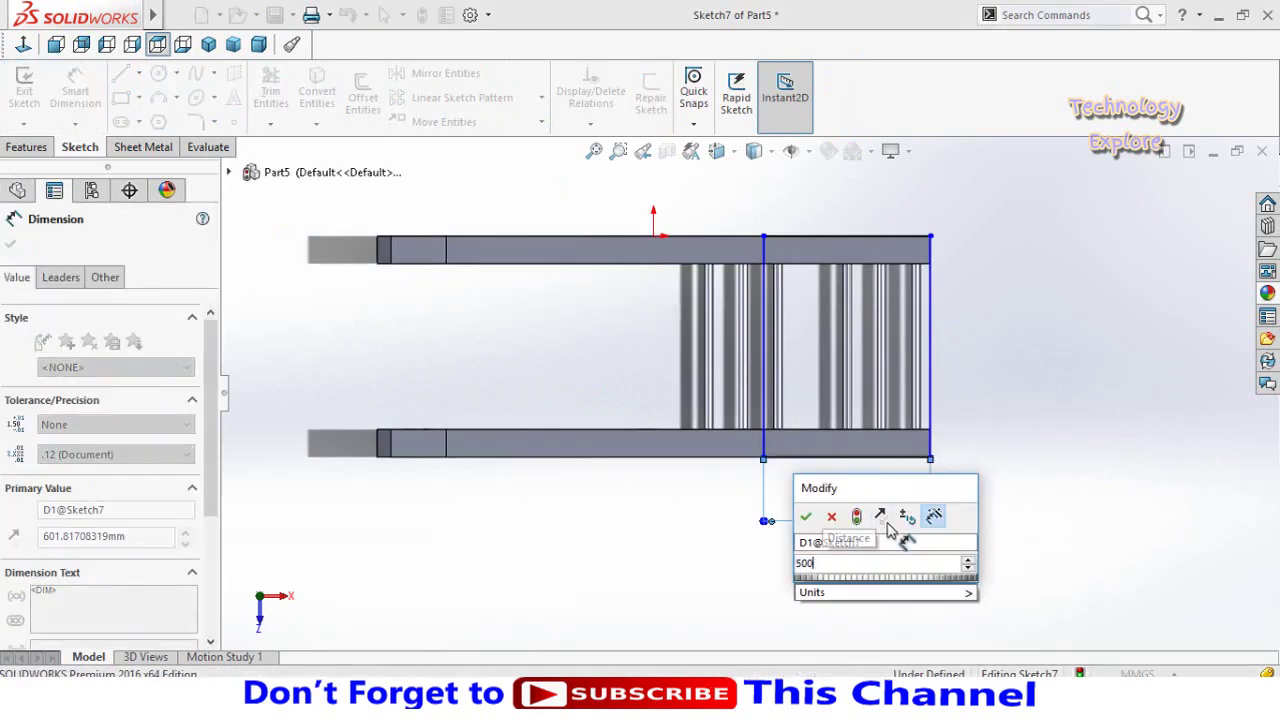
pyautogui.press('Return')
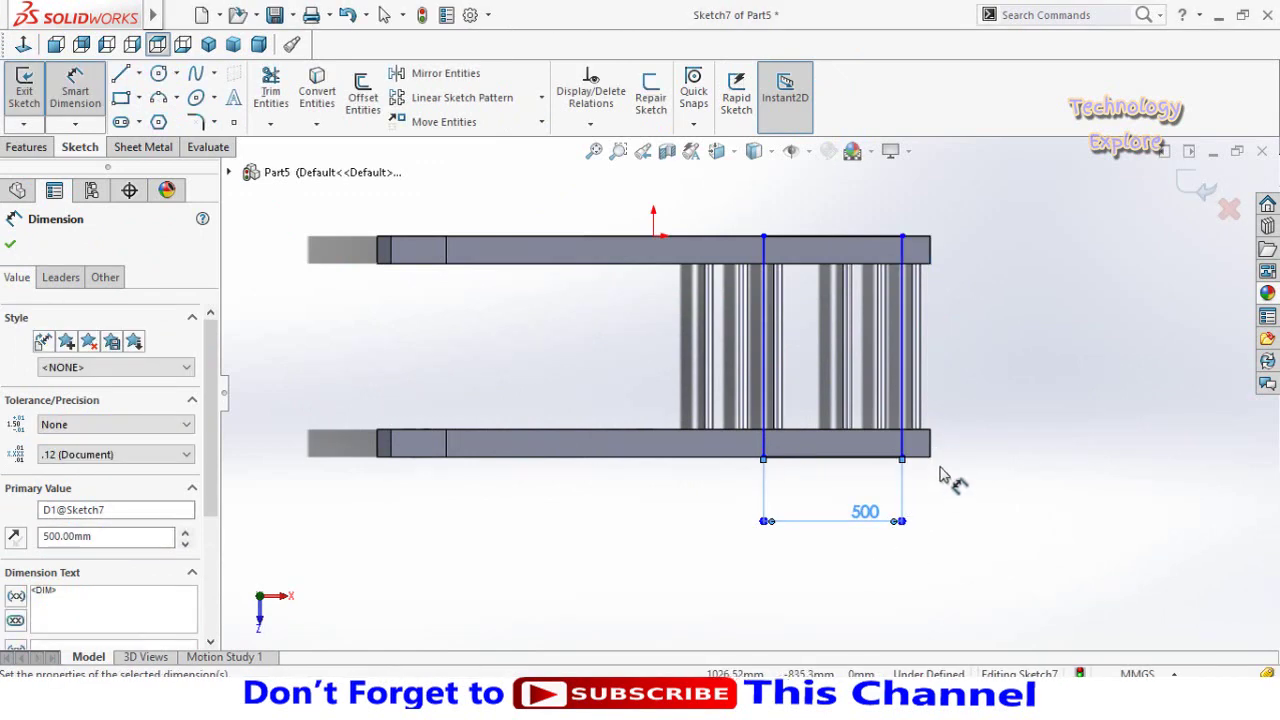
pyautogui.click(908, 442)
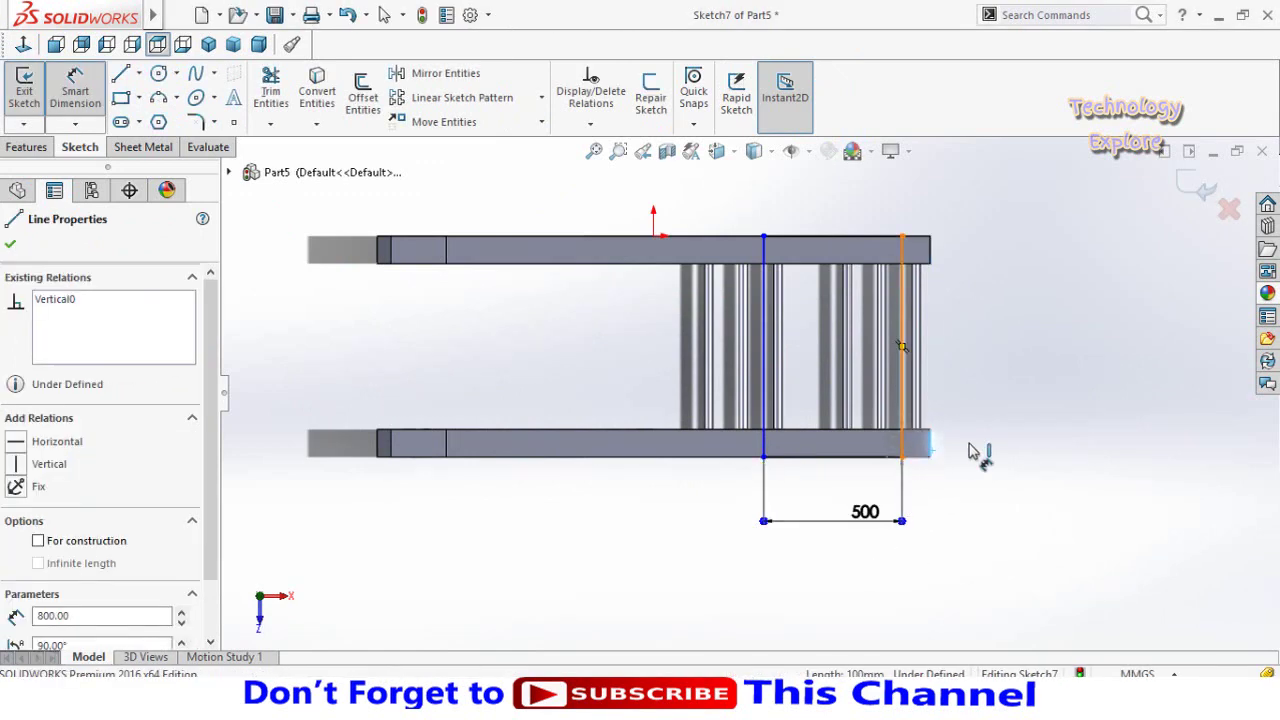
pyautogui.click(980, 428)
pyautogui.write('100')
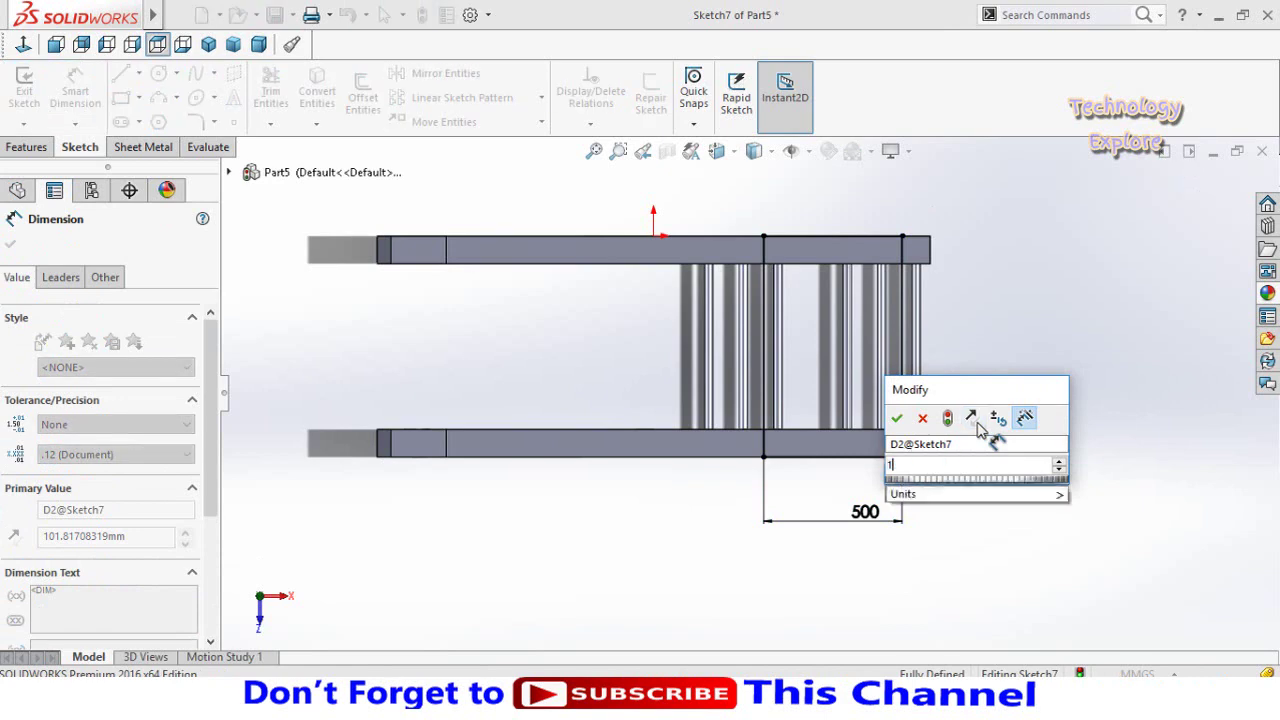
pyautogui.press('Return')
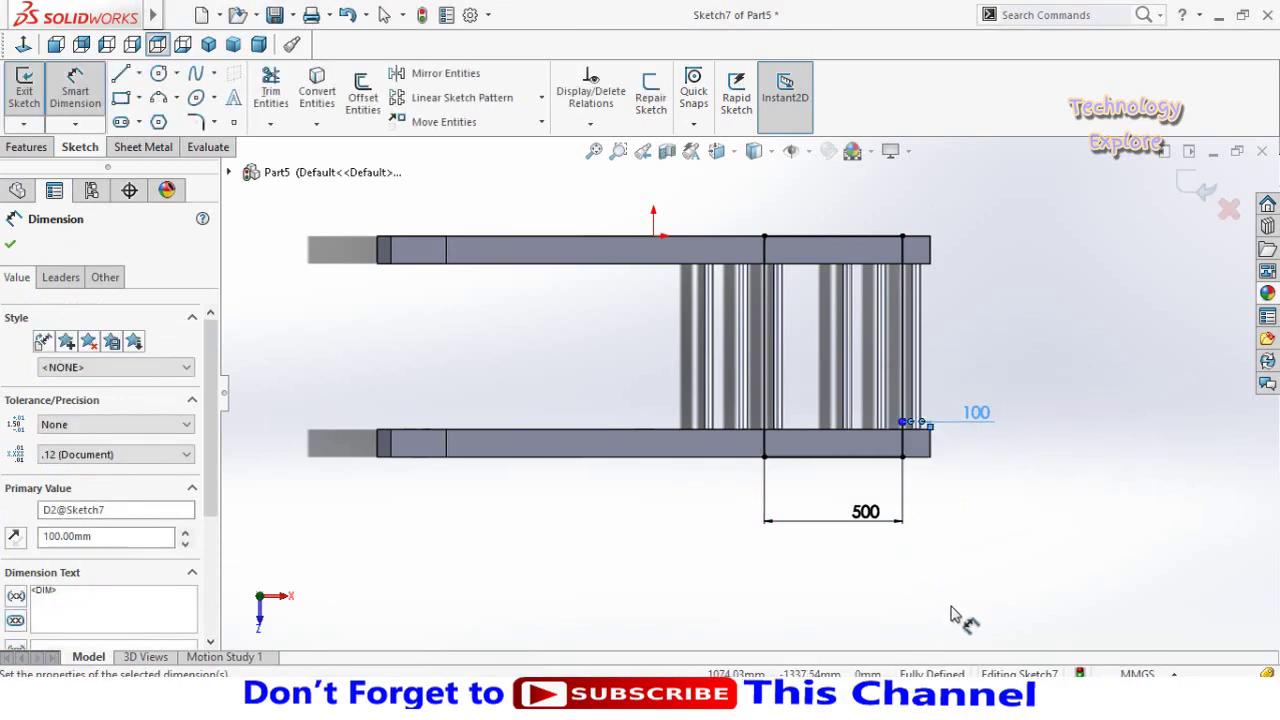
pyautogui.moveTo(688, 582); pyautogui.dragTo(685, 512, button='middle')
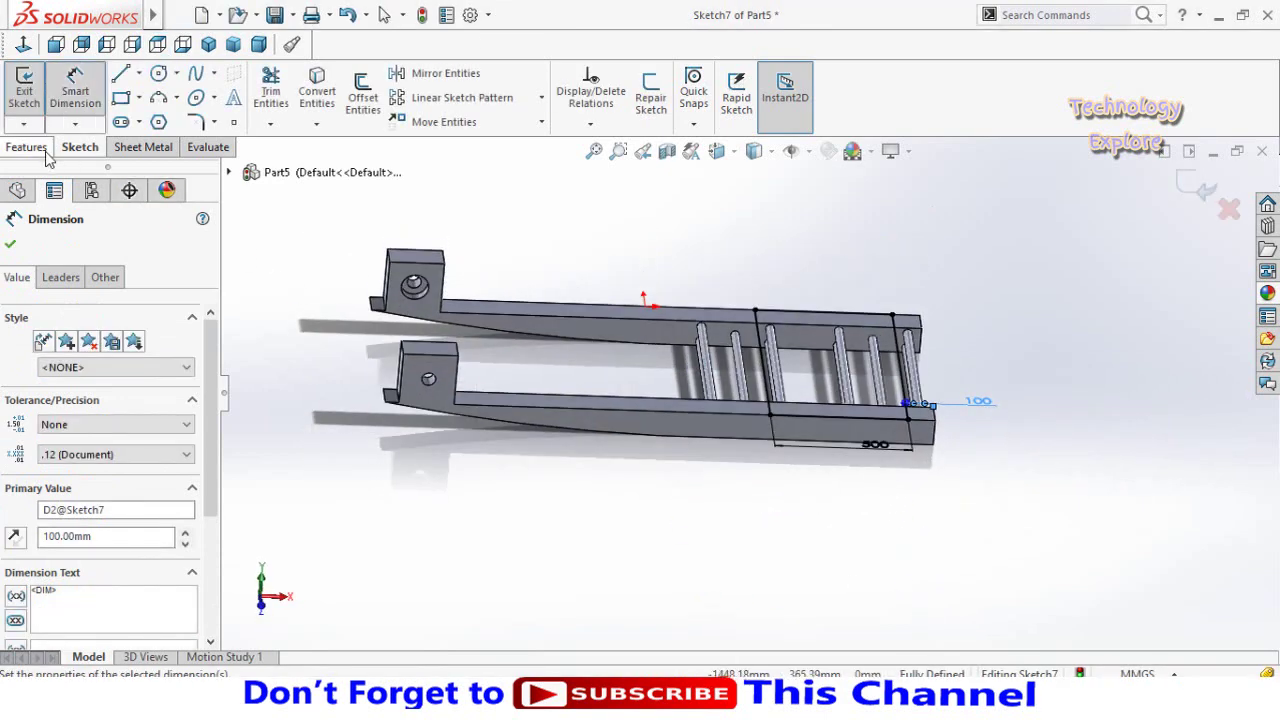
pyautogui.click(40, 150)
# Extrude the sketch 20 mm in the reversed direction to form the plate between the rails.
pyautogui.click(33, 110)
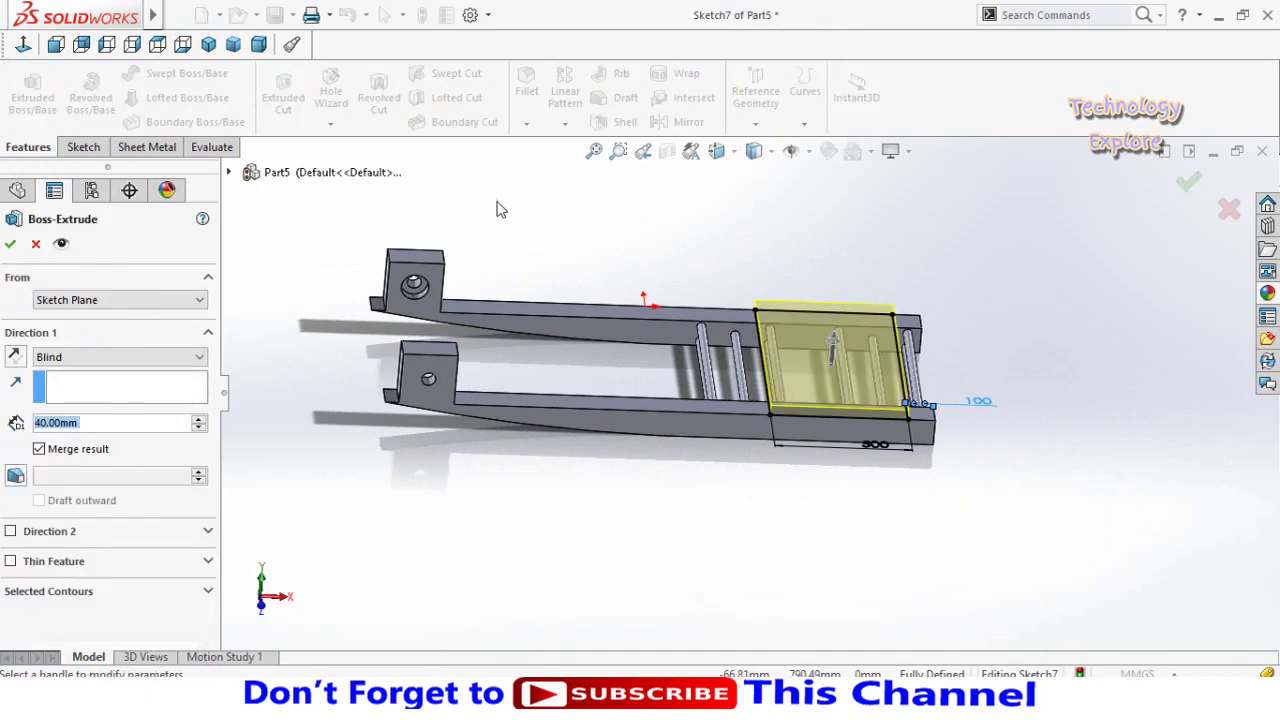
pyautogui.click(15, 358)
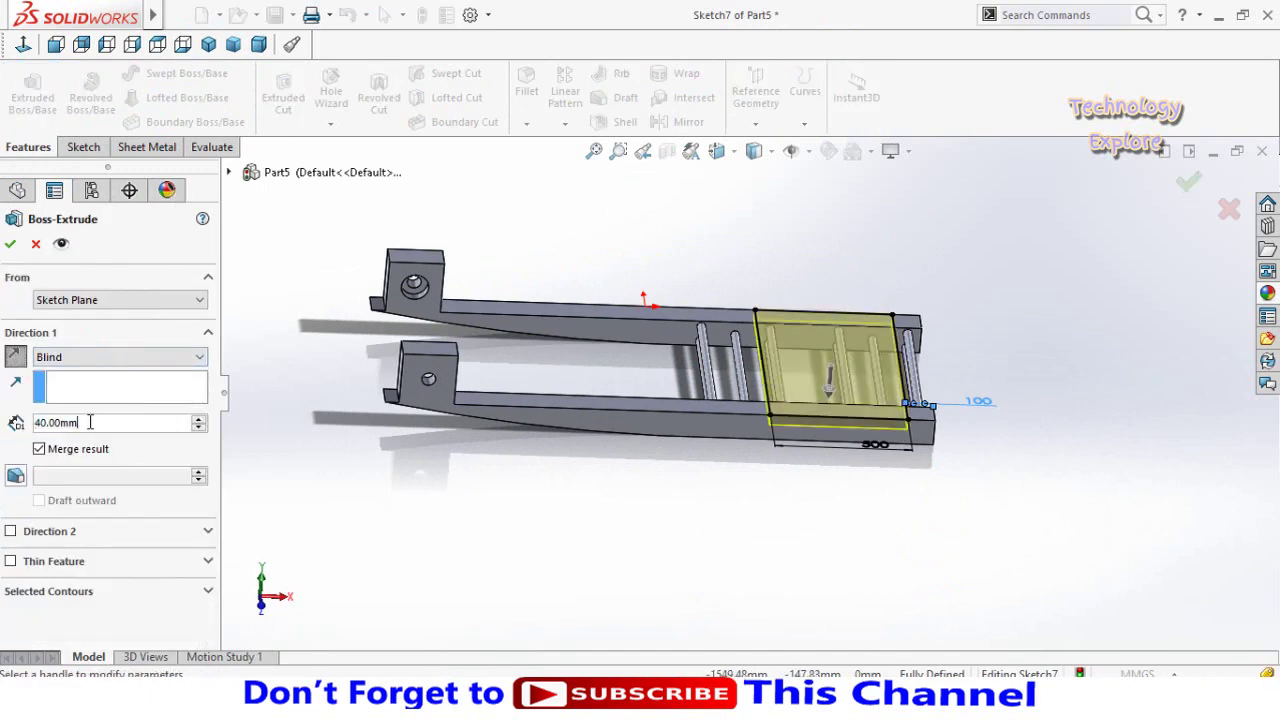
pyautogui.write('20')
pyautogui.press('Return')
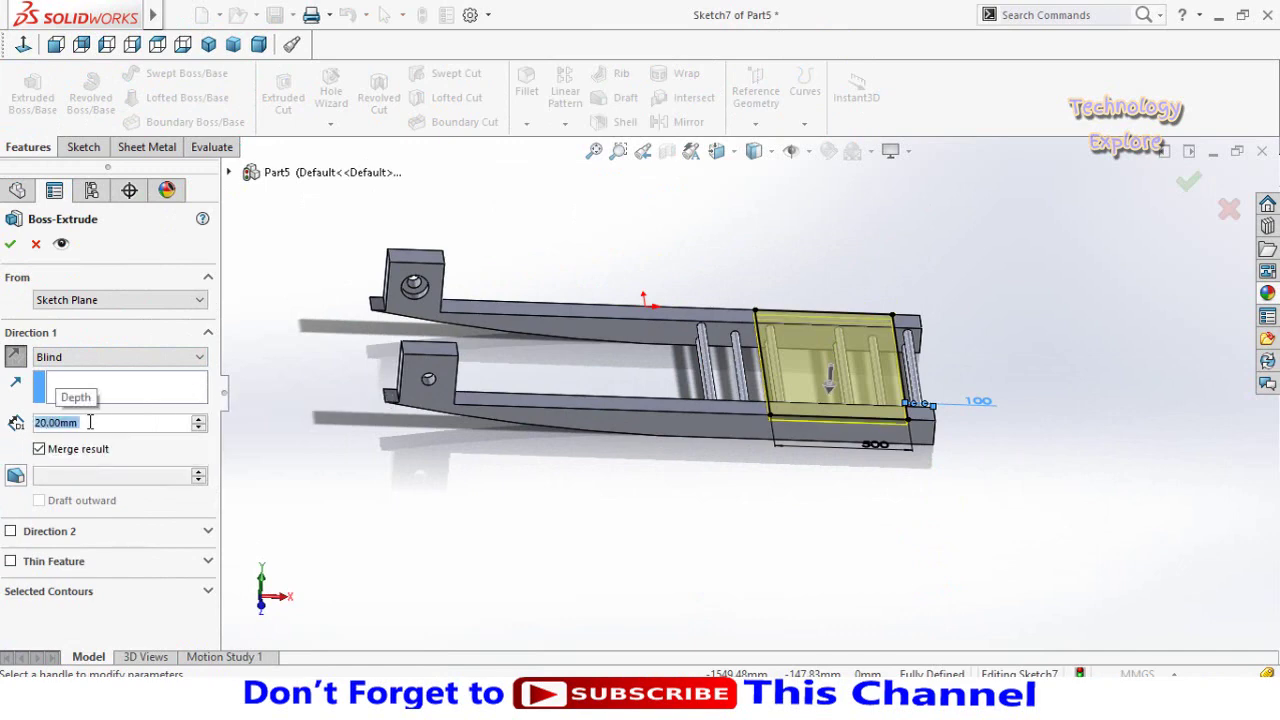
pyautogui.click(9, 247)
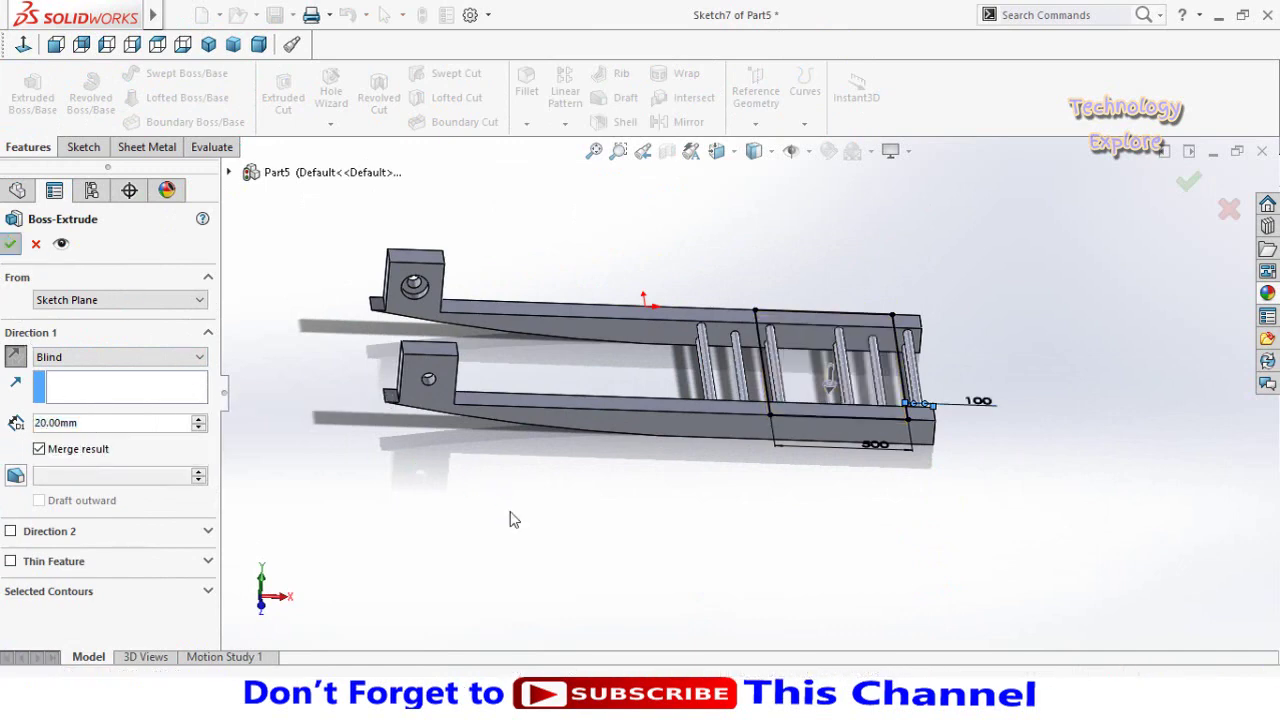
pyautogui.moveTo(490, 511)
pyautogui.mouseDown(button='middle')
pyautogui.moveTo(675, 378)
pyautogui.moveTo(666, 209)
pyautogui.moveTo(686, 397)
pyautogui.moveTo(659, 333)
pyautogui.moveTo(717, 350)
pyautogui.mouseUp(button='middle')
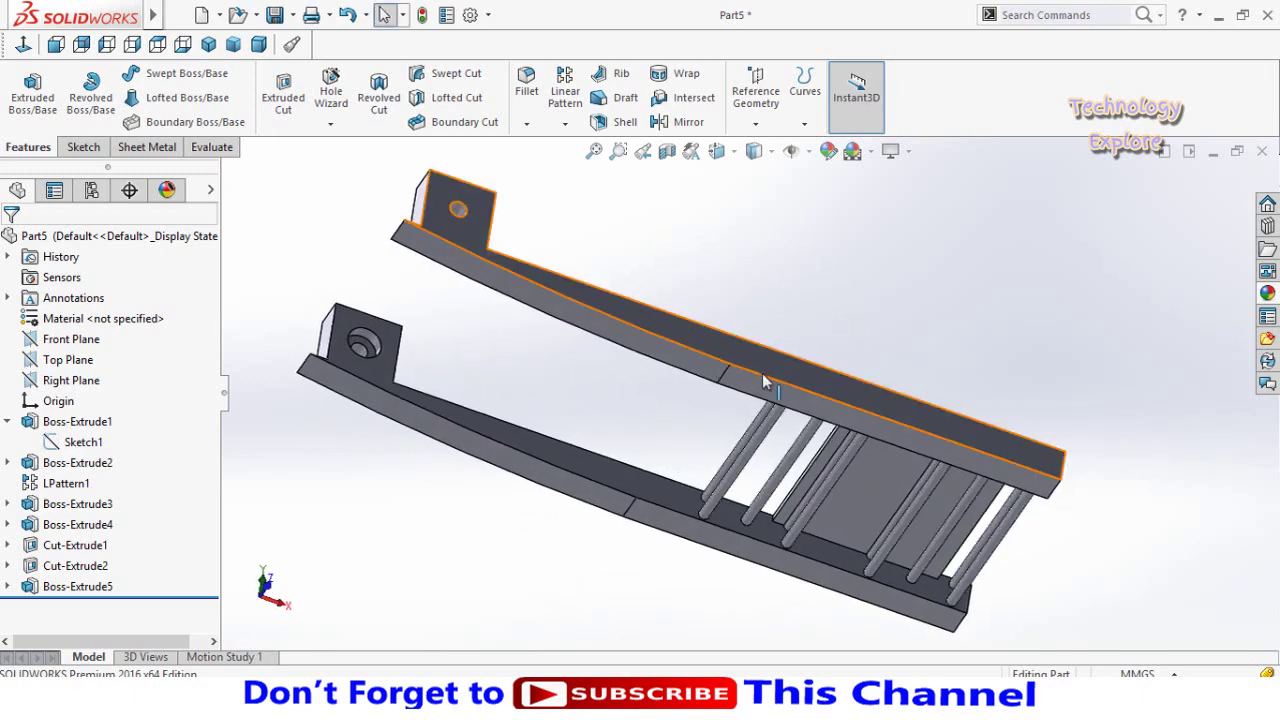
# Fillet the four long edges of the upper and lower side rails at 30 mm radius.
pyautogui.moveTo(658, 240); pyautogui.dragTo(659, 291, button='middle')
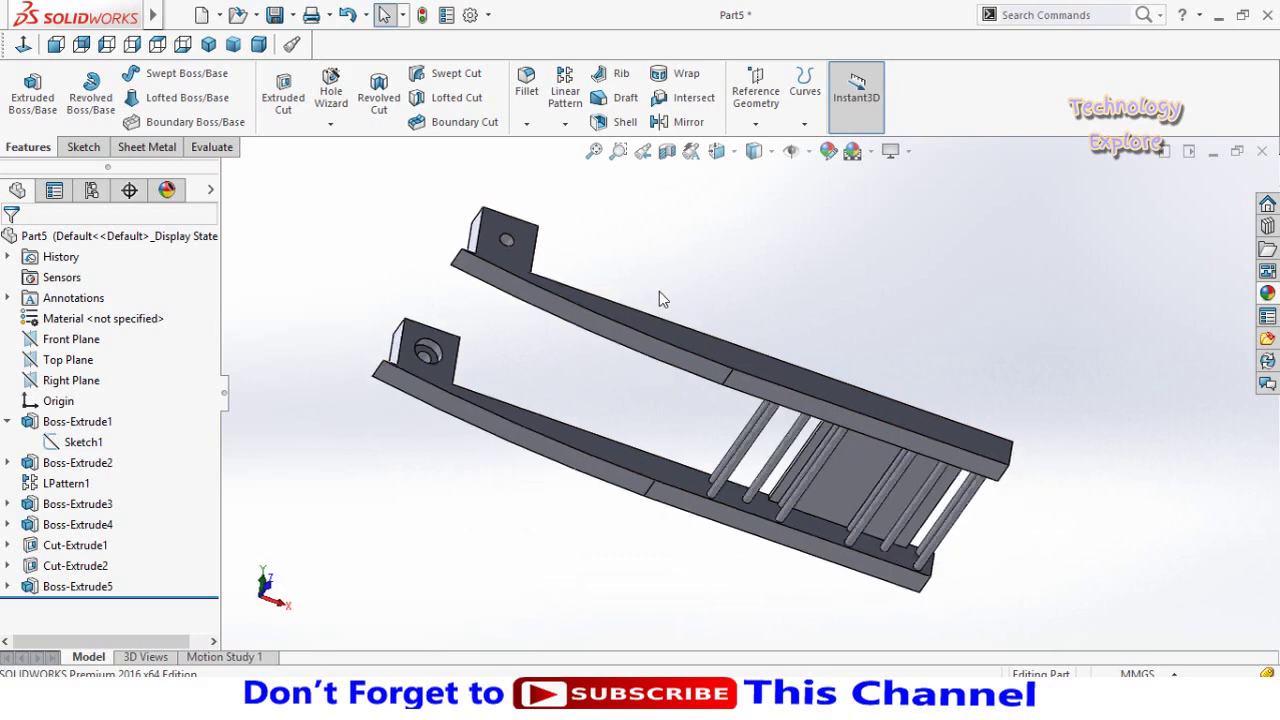
pyautogui.click(527, 90)
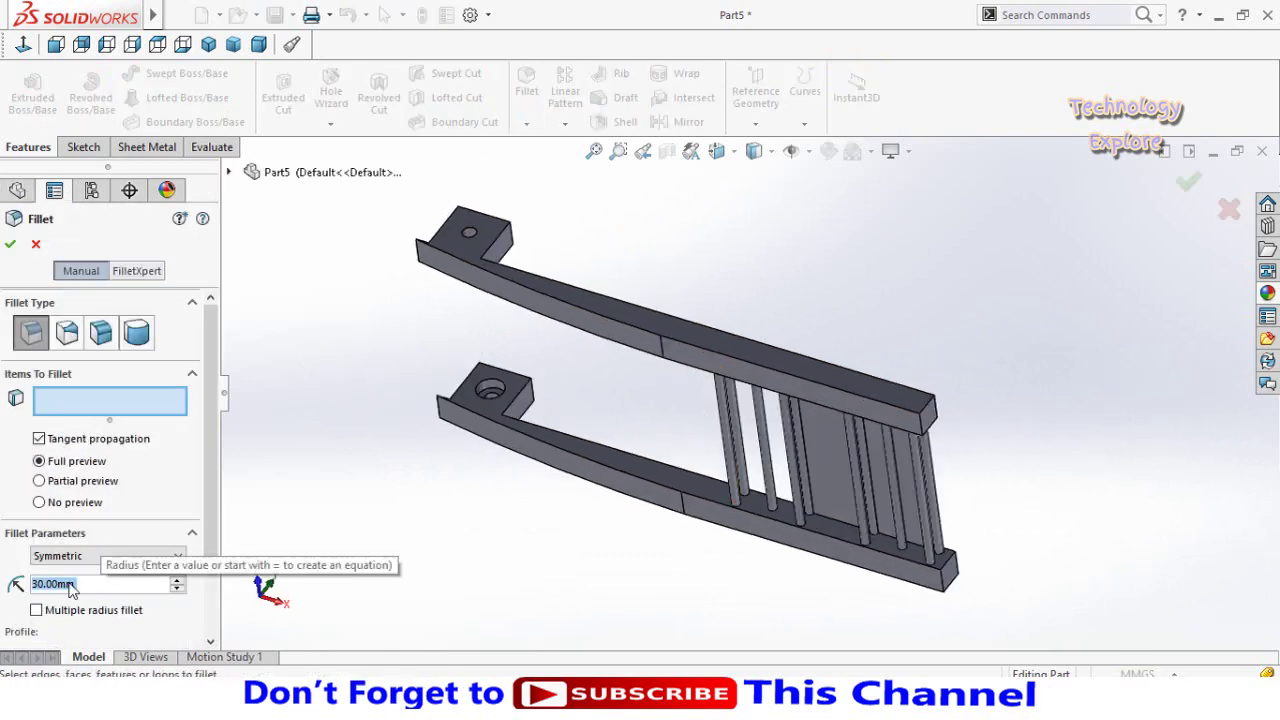
pyautogui.moveTo(323, 486); pyautogui.dragTo(771, 320, button='middle')
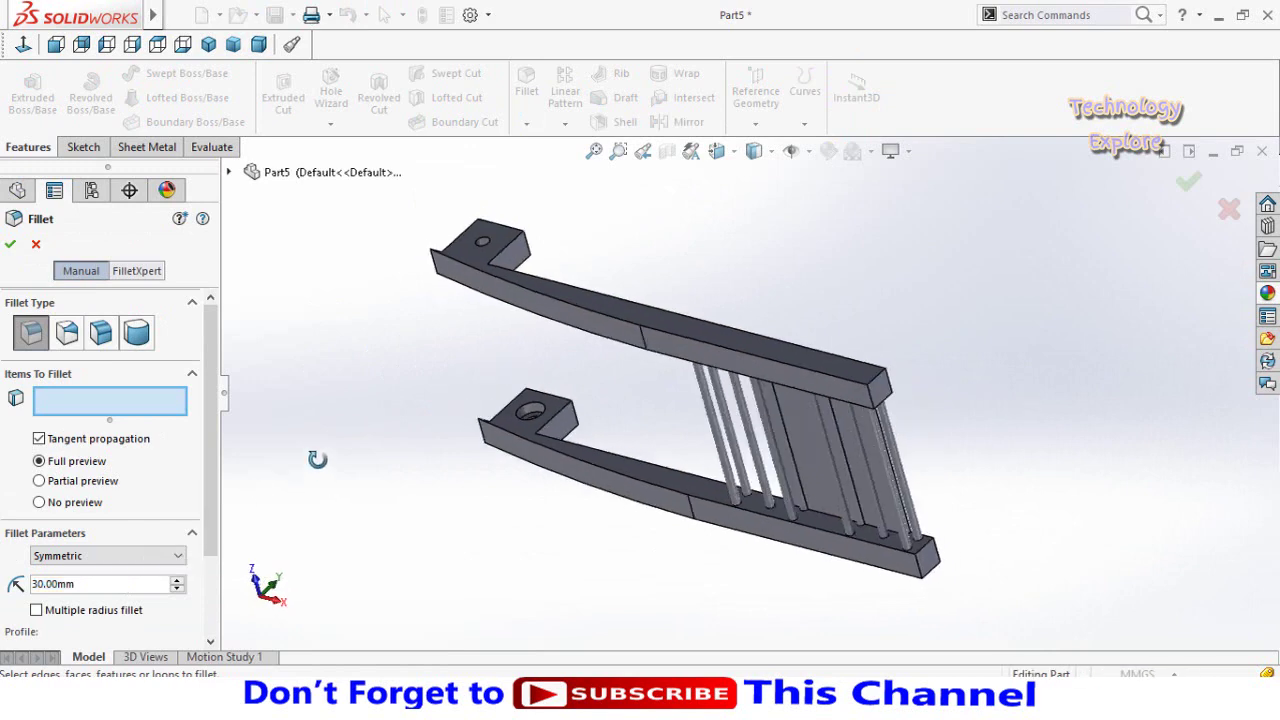
pyautogui.click(773, 366)
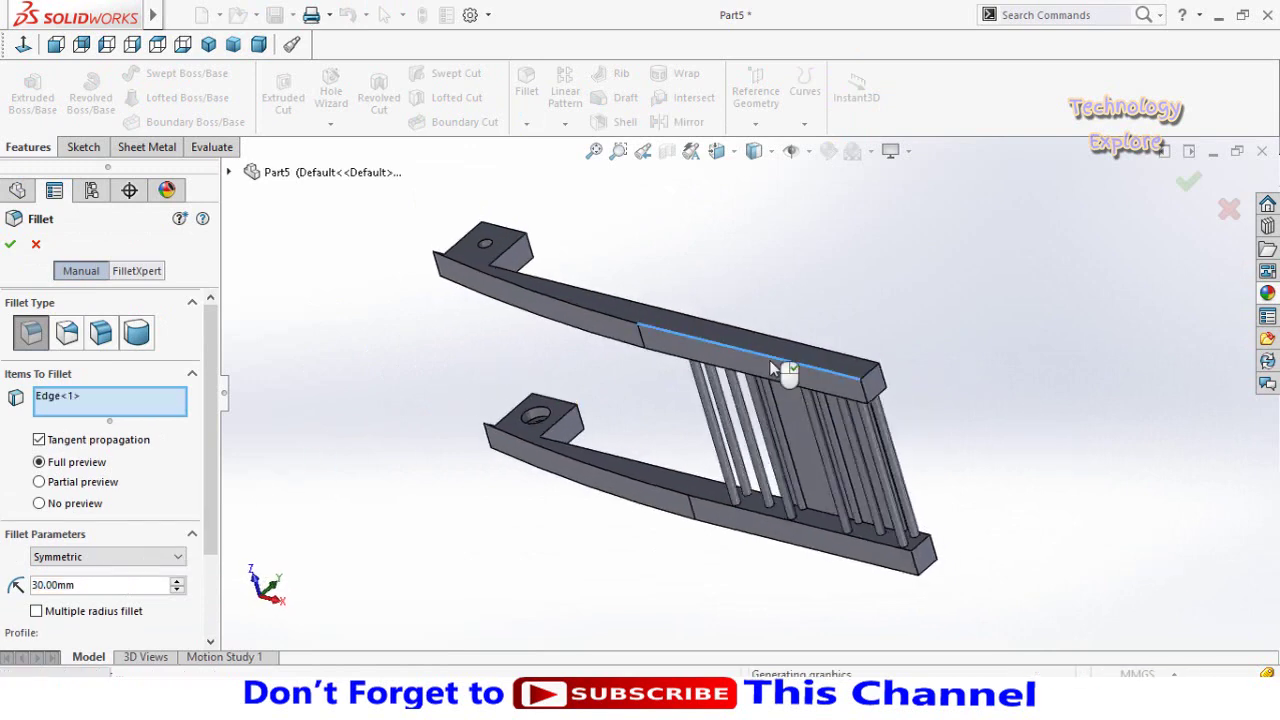
pyautogui.moveTo(651, 351); pyautogui.dragTo(645, 318, button='middle')
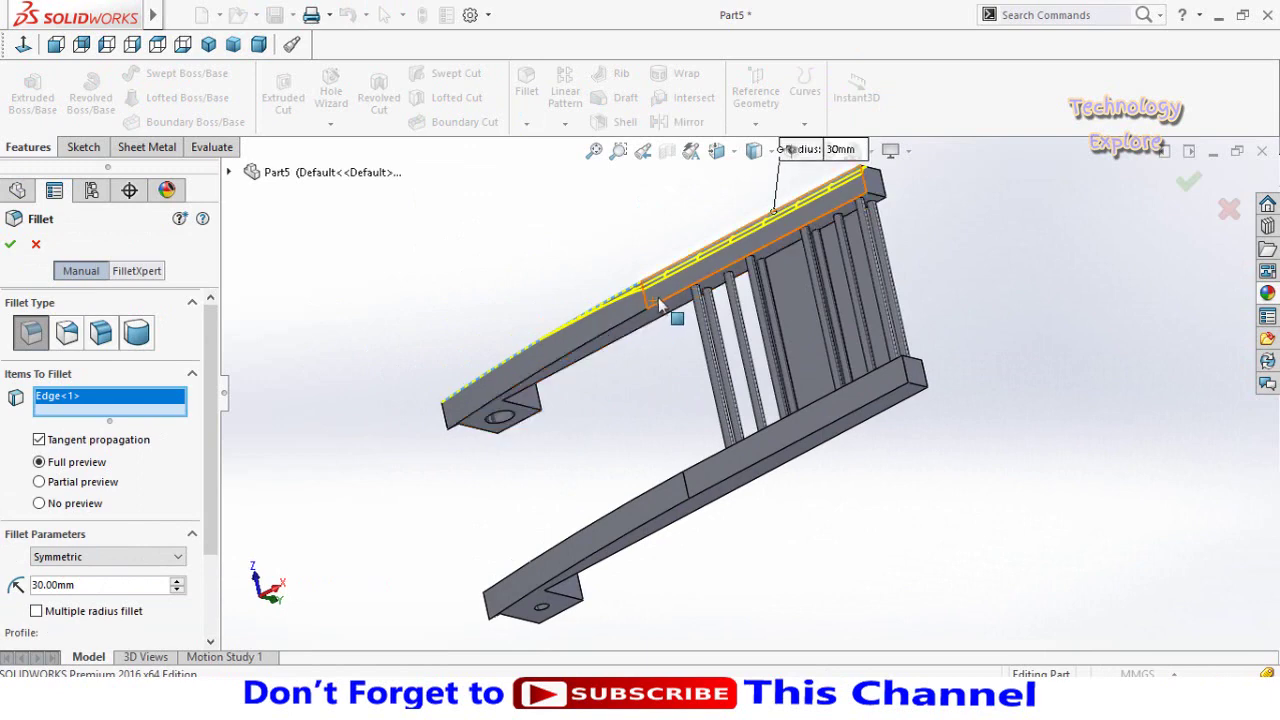
pyautogui.click(665, 305)
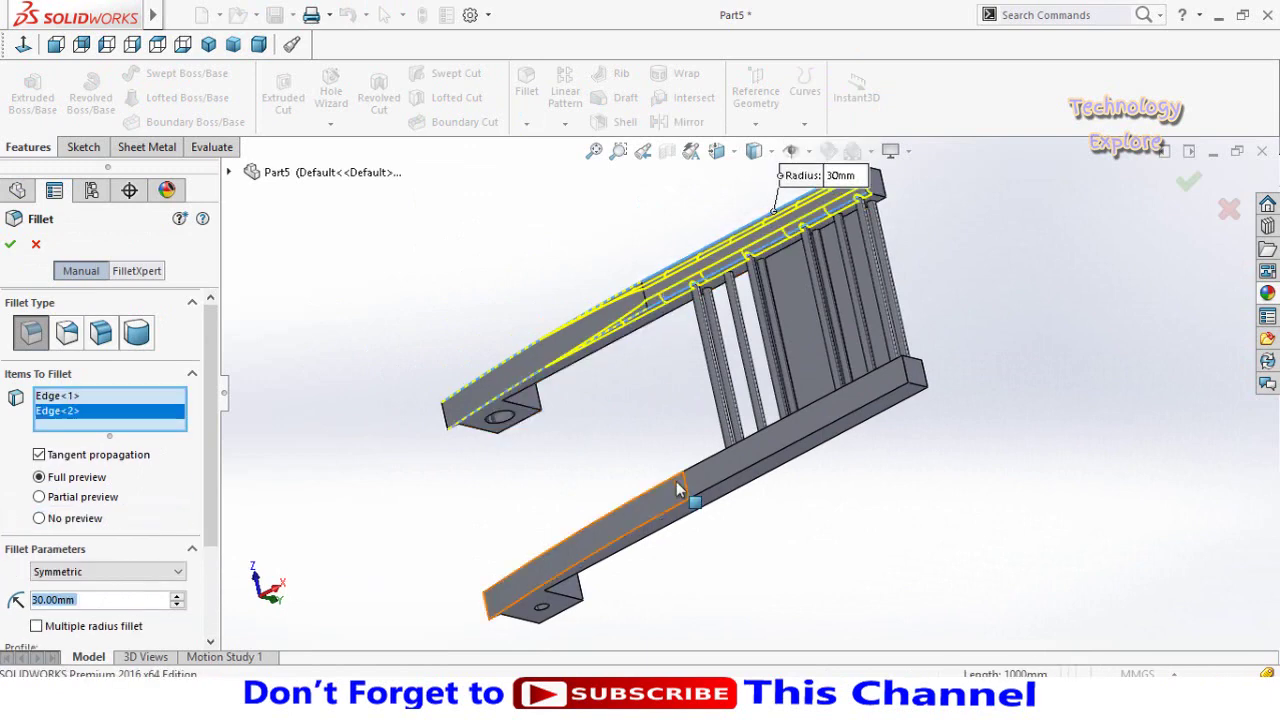
pyautogui.click(735, 485)
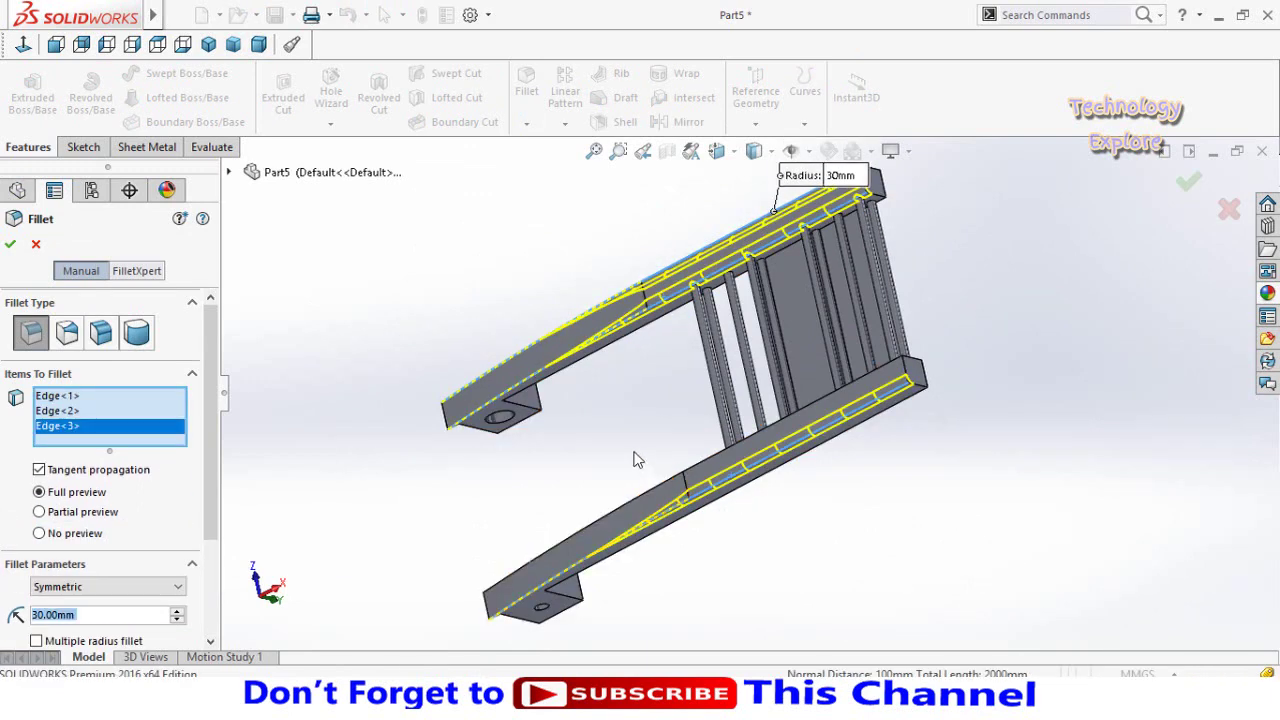
pyautogui.moveTo(634, 457)
pyautogui.mouseDown(button='middle')
pyautogui.moveTo(686, 463)
pyautogui.moveTo(727, 505)
pyautogui.moveTo(521, 437)
pyautogui.mouseUp(button='middle')
pyautogui.click(731, 491)
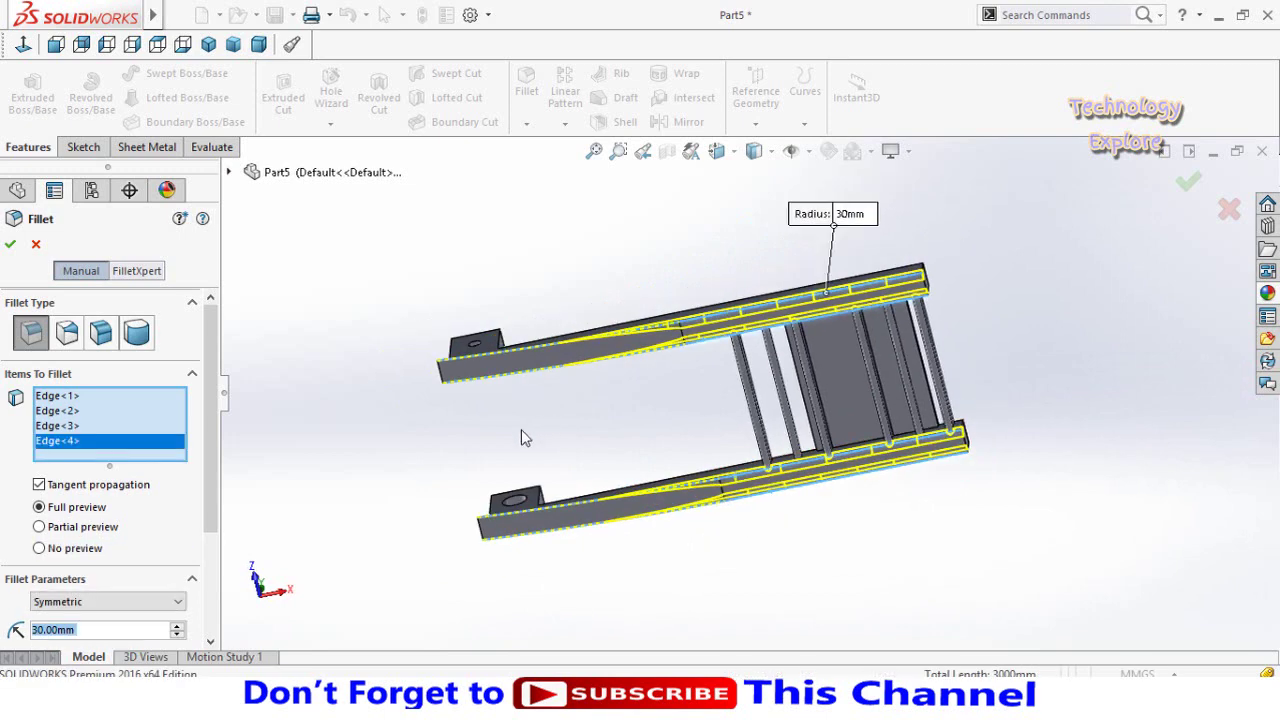
pyautogui.click(10, 244)
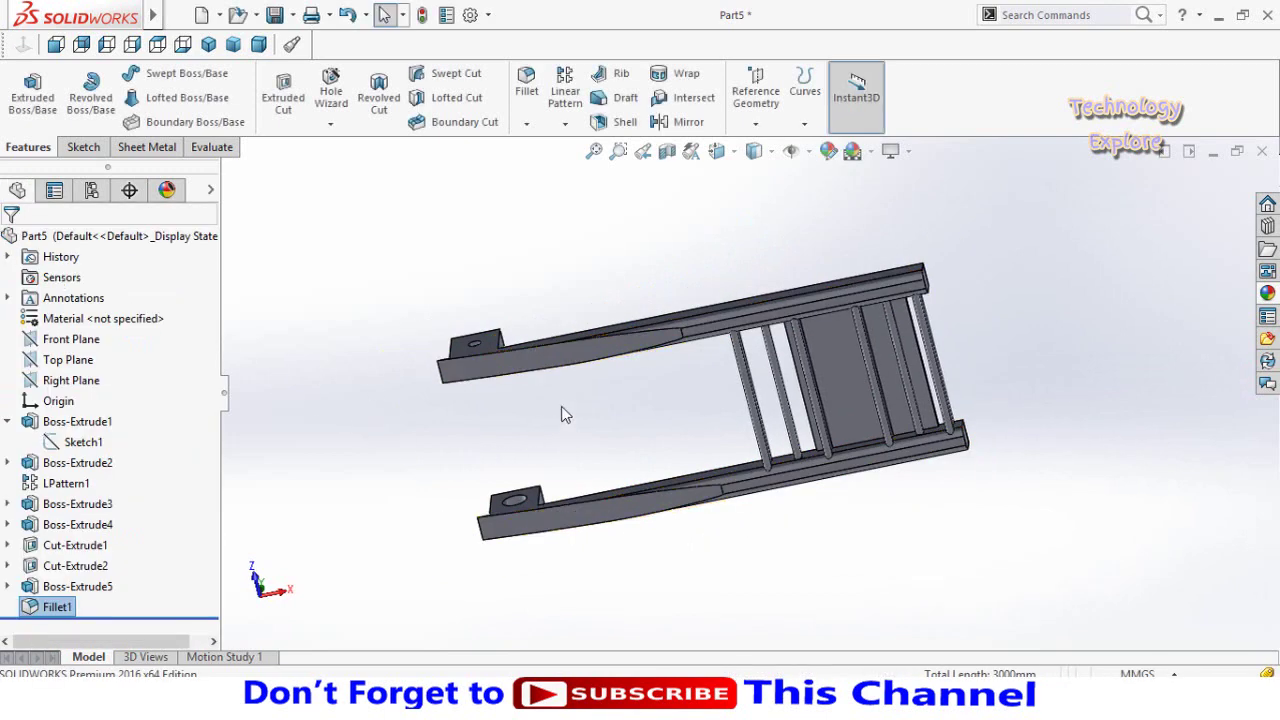
# Fillet the four vertical edges of both uprights with a 100 mm radius.
pyautogui.moveTo(556, 291)
pyautogui.mouseDown(button='middle')
pyautogui.moveTo(477, 549)
pyautogui.moveTo(451, 566)
pyautogui.moveTo(485, 424)
pyautogui.moveTo(551, 508)
pyautogui.moveTo(537, 543)
pyautogui.moveTo(484, 480)
pyautogui.mouseUp(button='middle')
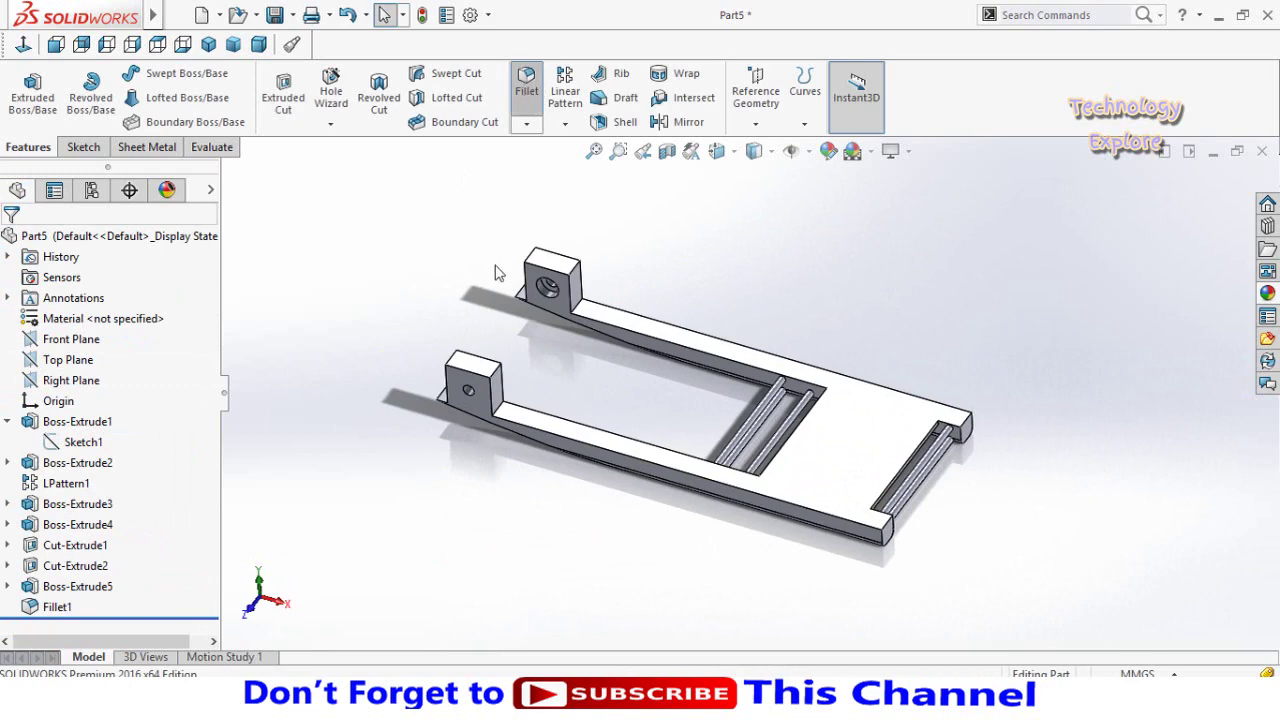
pyautogui.scroll(-5, 480, 405)
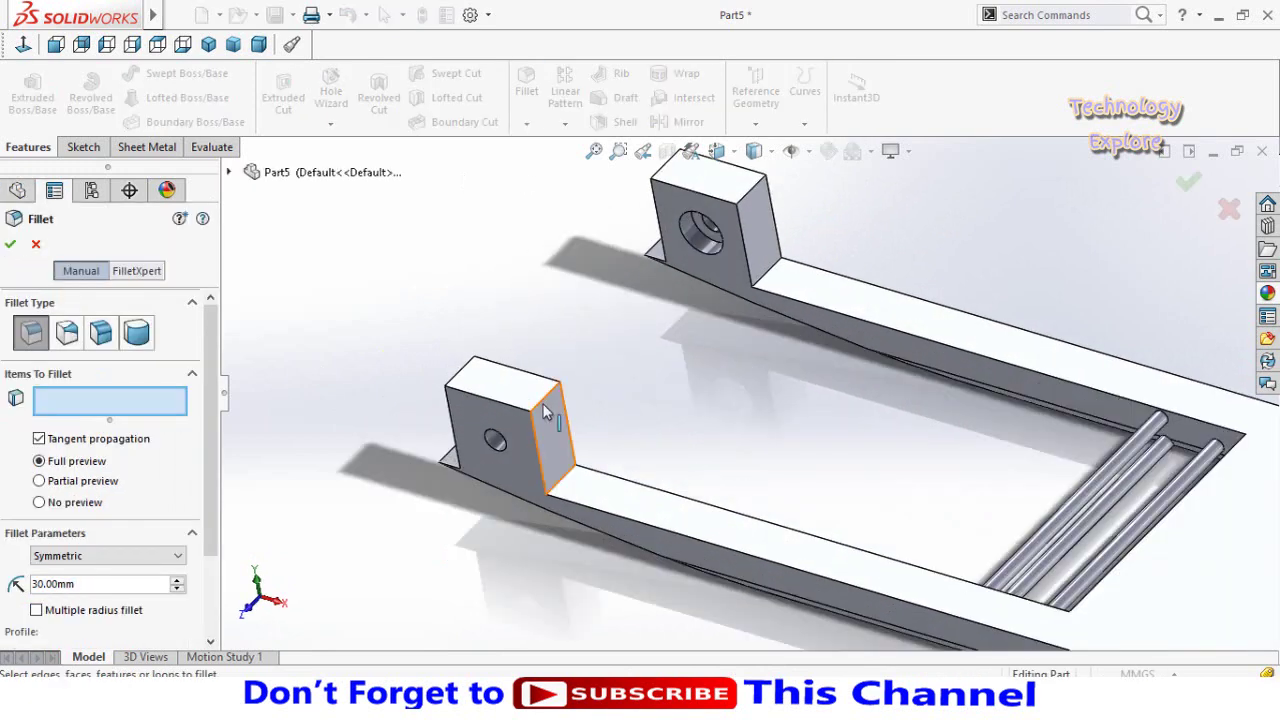
pyautogui.click(542, 403)
pyautogui.moveTo(542, 403); pyautogui.dragTo(470, 393, button='middle')
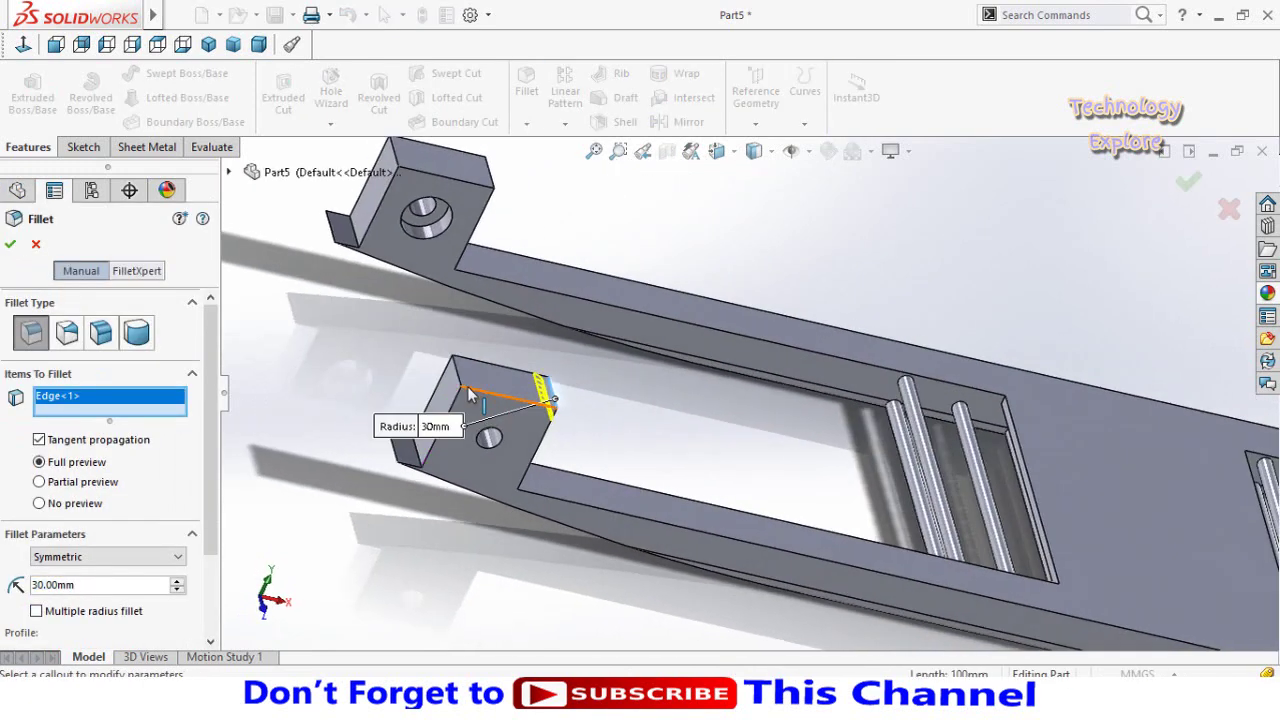
pyautogui.click(459, 379)
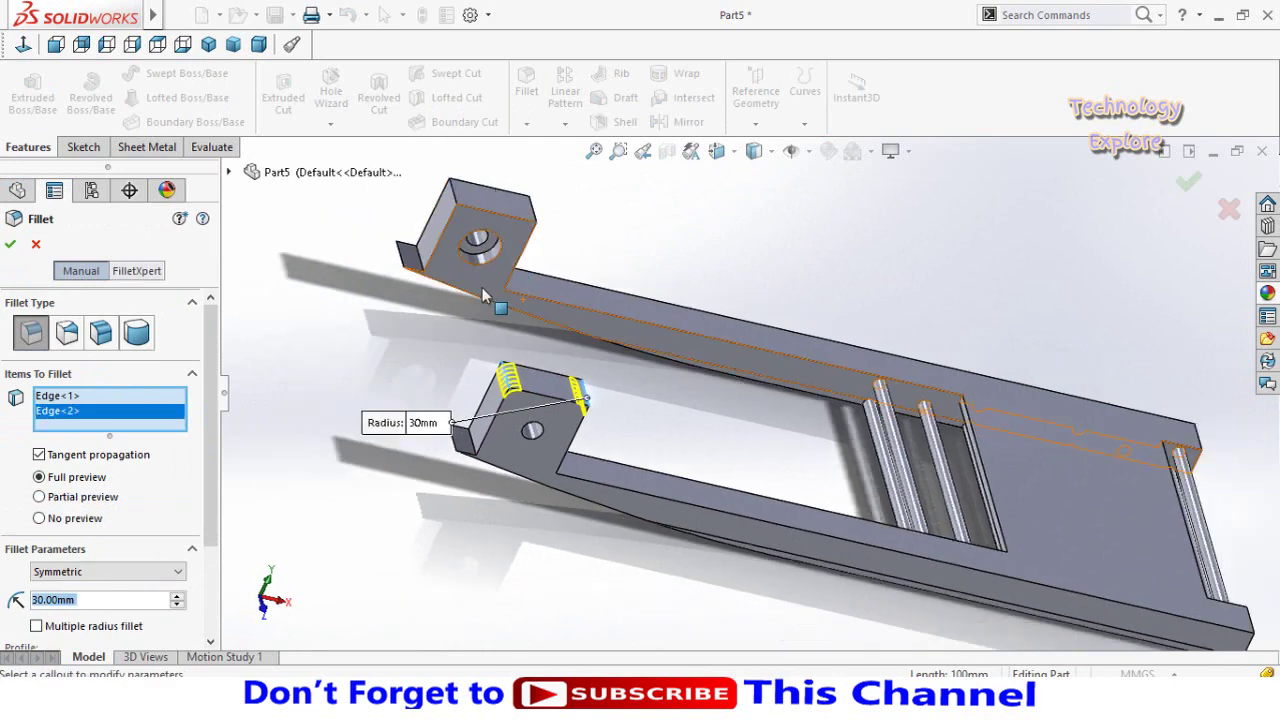
pyautogui.scroll(-3, 578, 258)
pyautogui.click(552, 320)
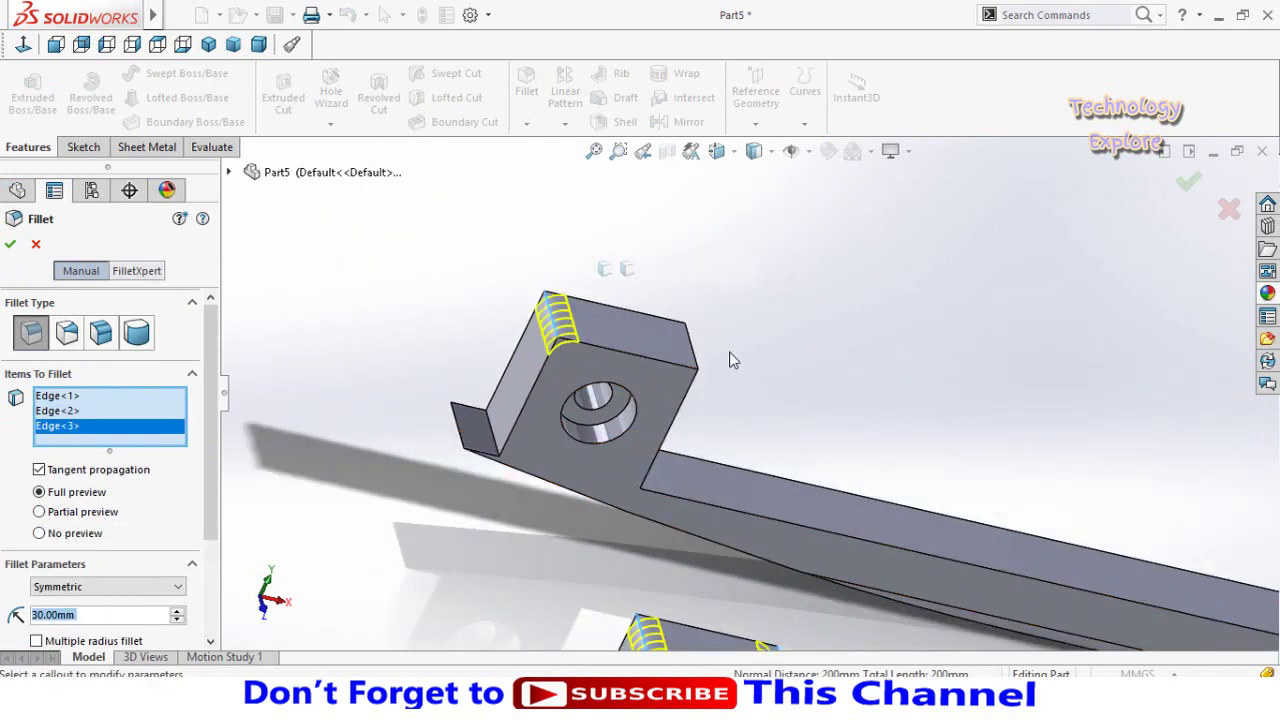
pyautogui.click(698, 360)
pyautogui.scroll(3, 751, 389)
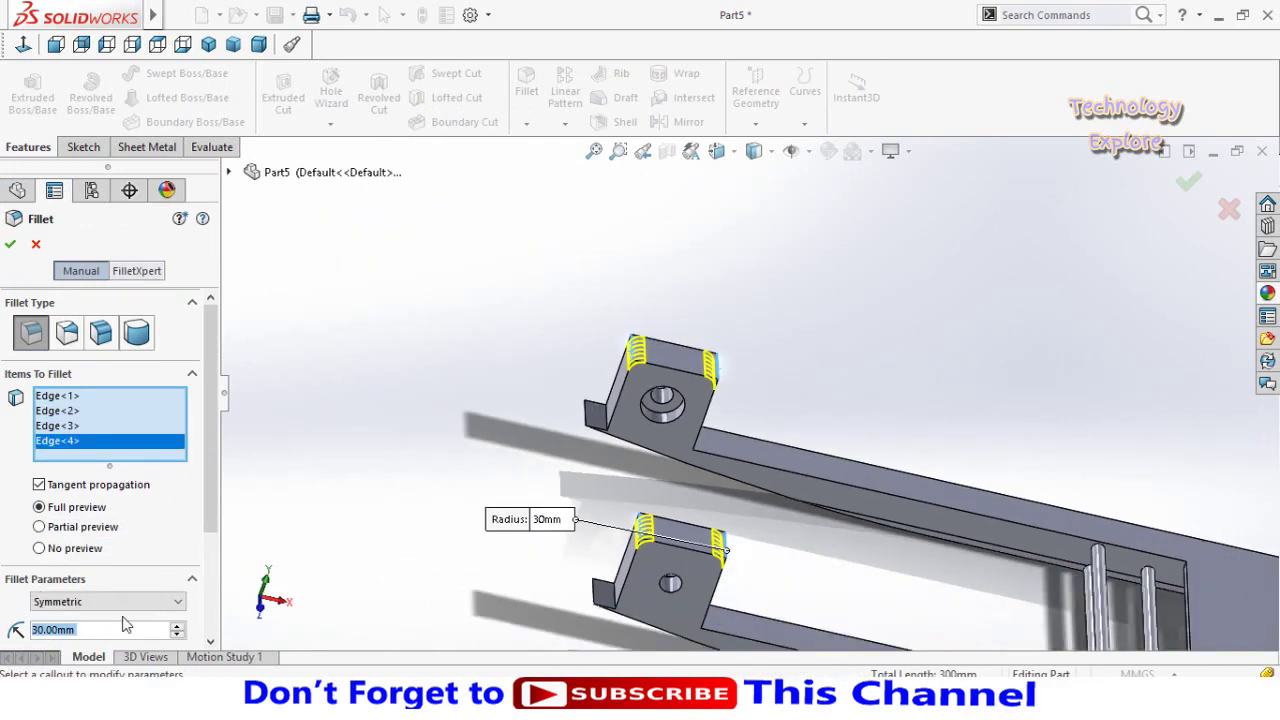
pyautogui.click(176, 627)
pyautogui.write('100')
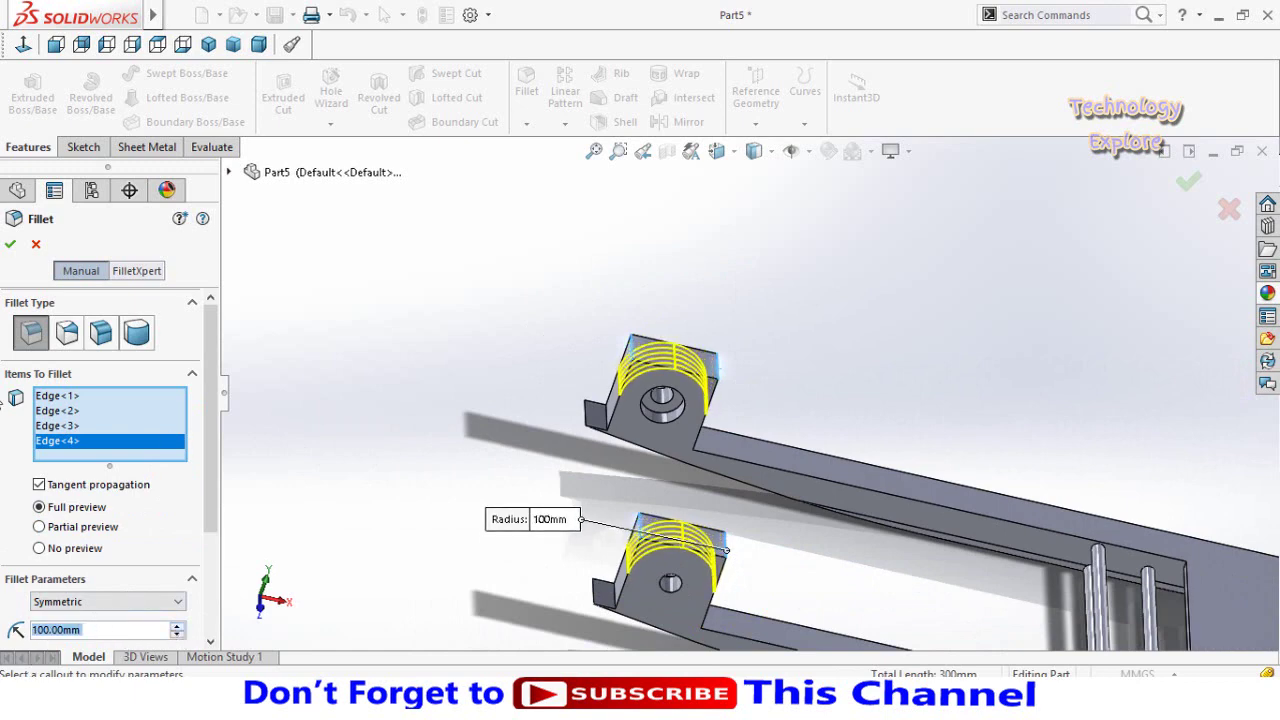
pyautogui.click(6, 247)
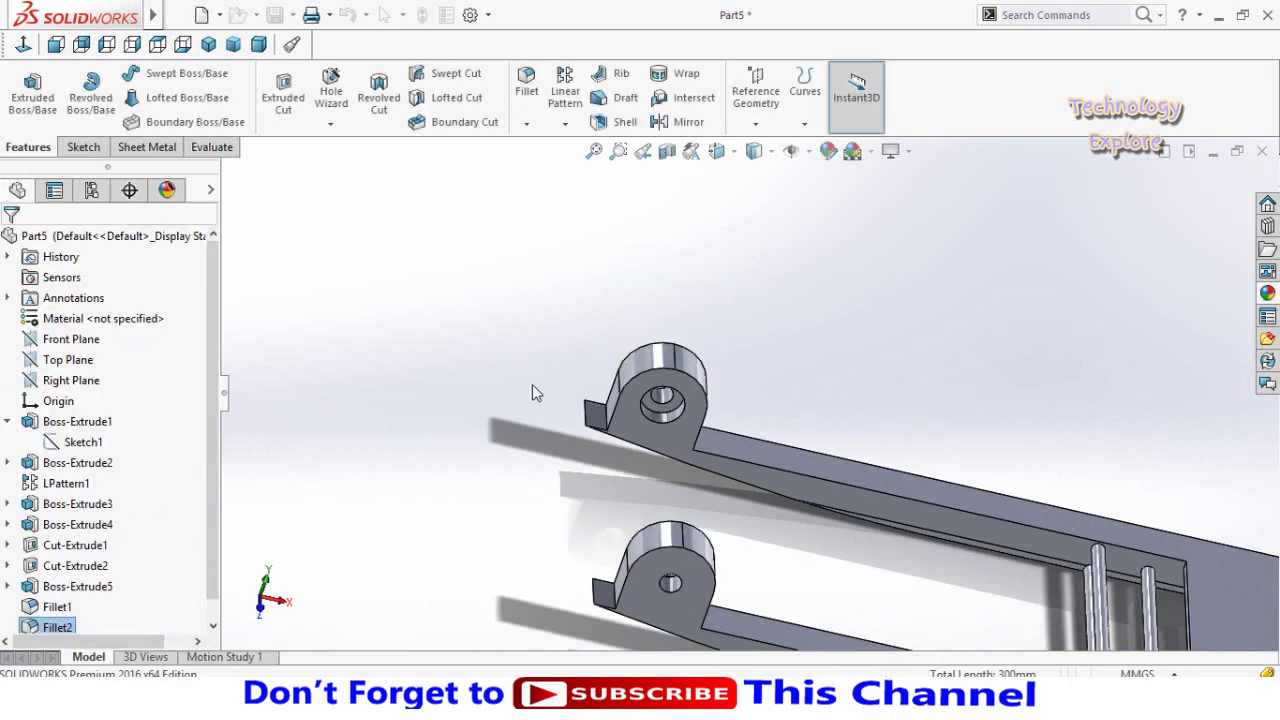
# Blend the four edges where both uprights meet the rails with a 100 mm fillet.
pyautogui.moveTo(546, 434); pyautogui.dragTo(492, 386, button='middle')
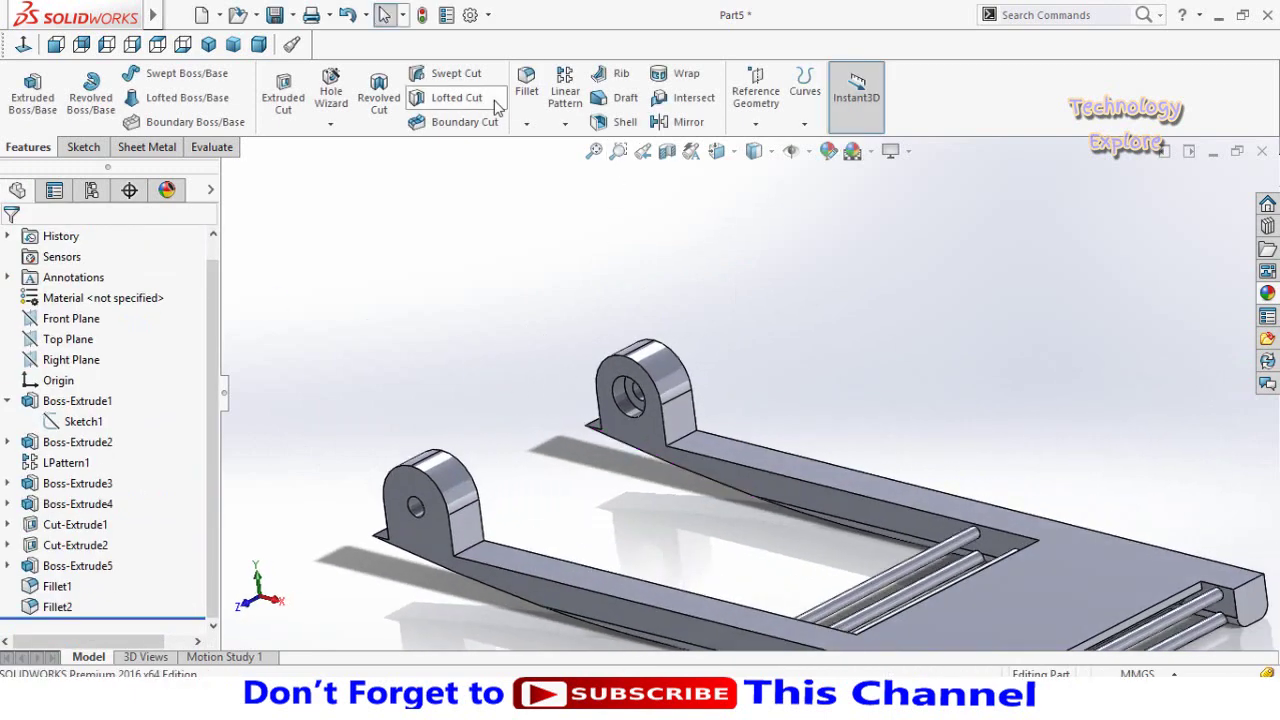
pyautogui.click(524, 92)
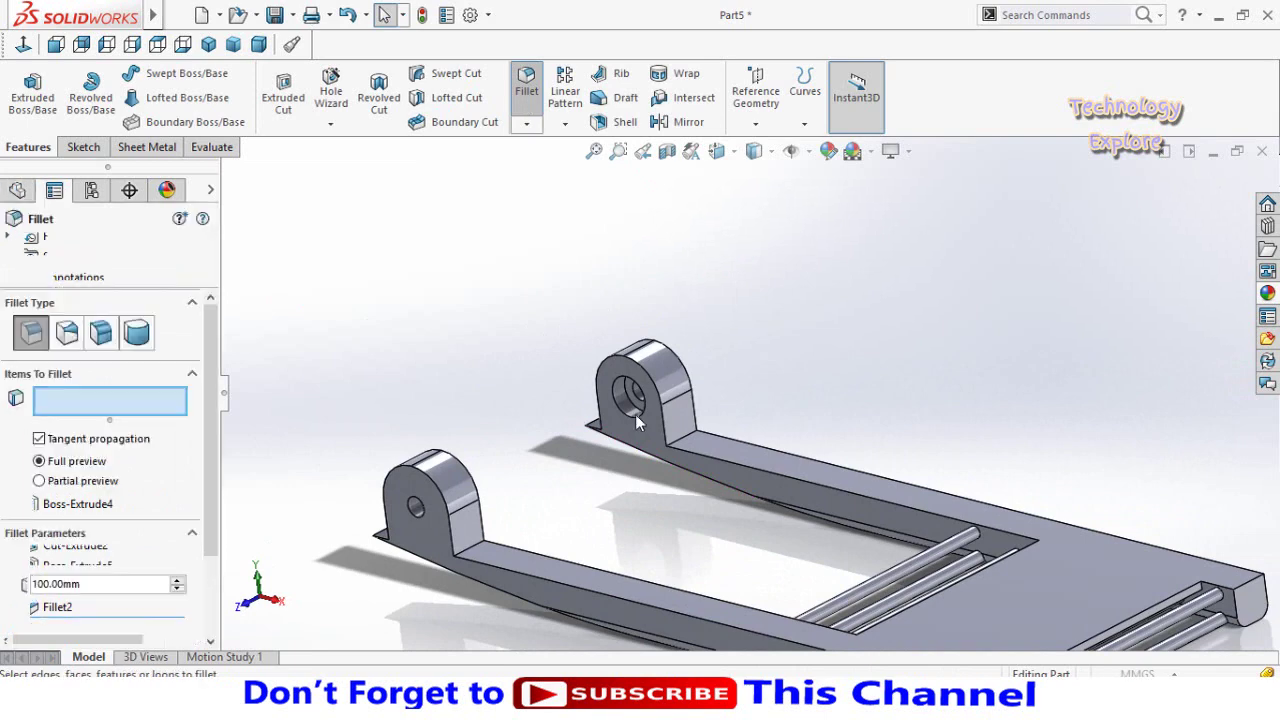
pyautogui.click(678, 446)
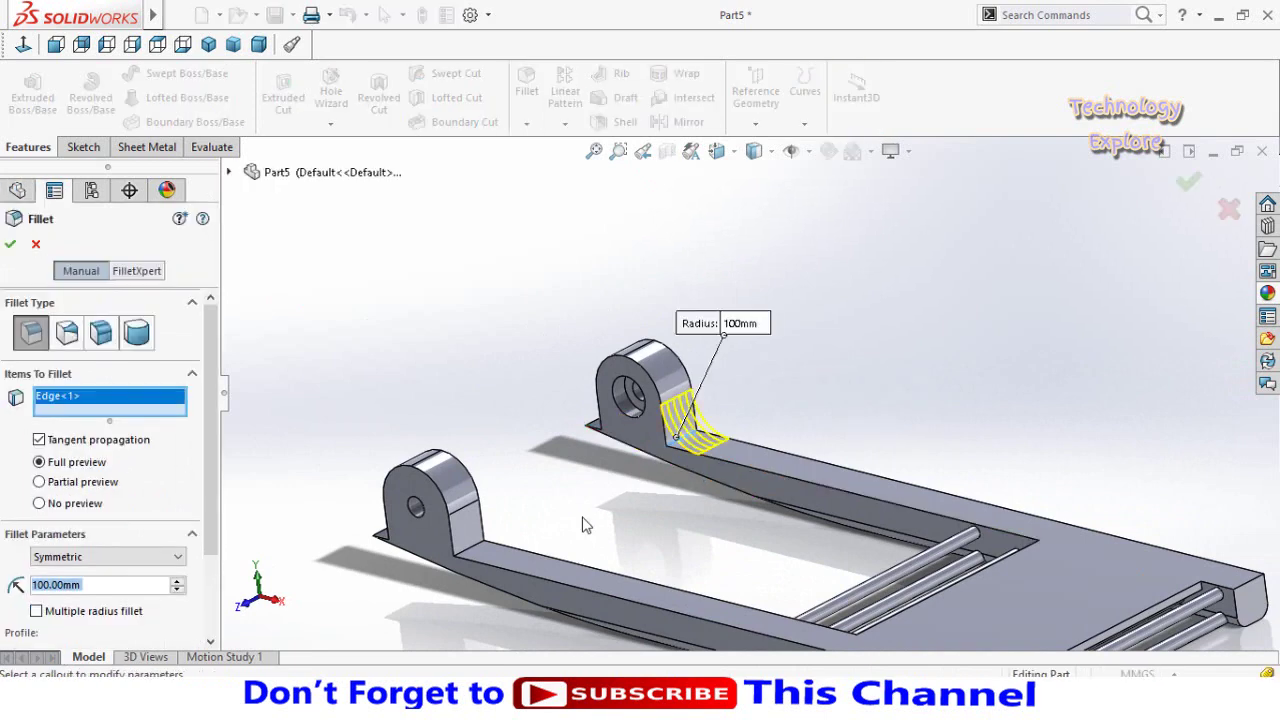
pyautogui.click(470, 556)
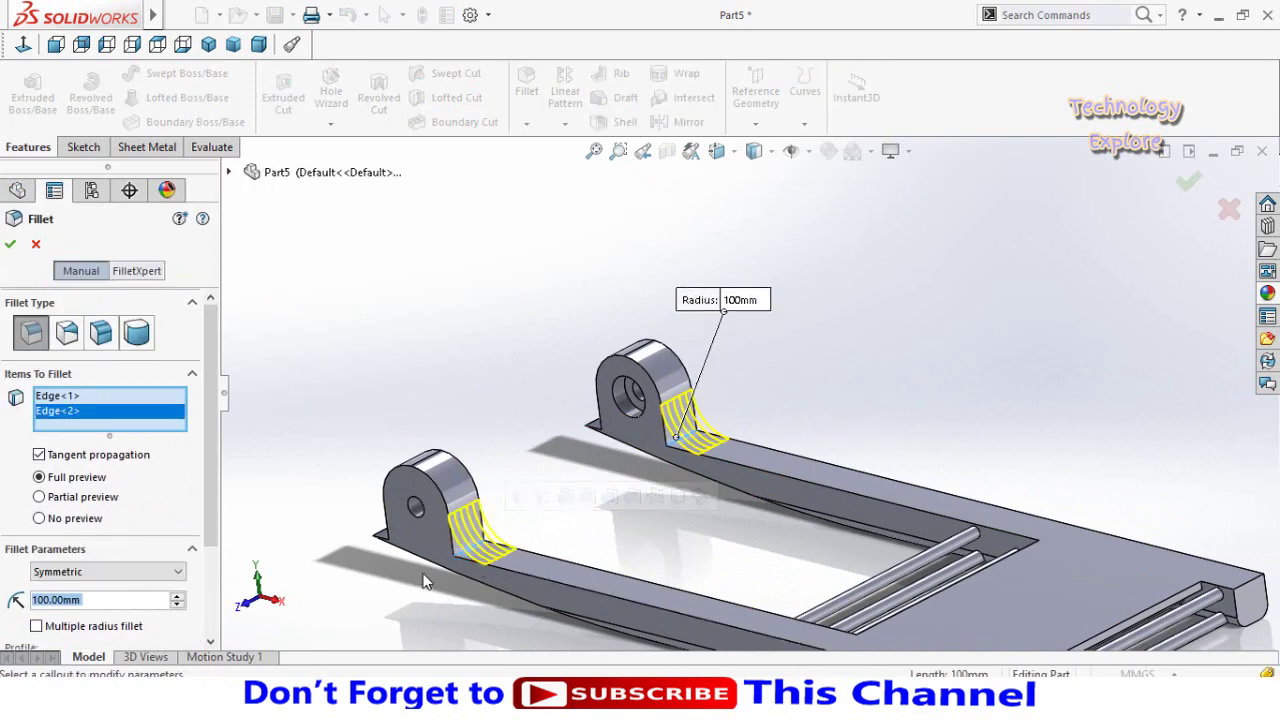
pyautogui.moveTo(470, 556); pyautogui.dragTo(340, 518, button='middle')
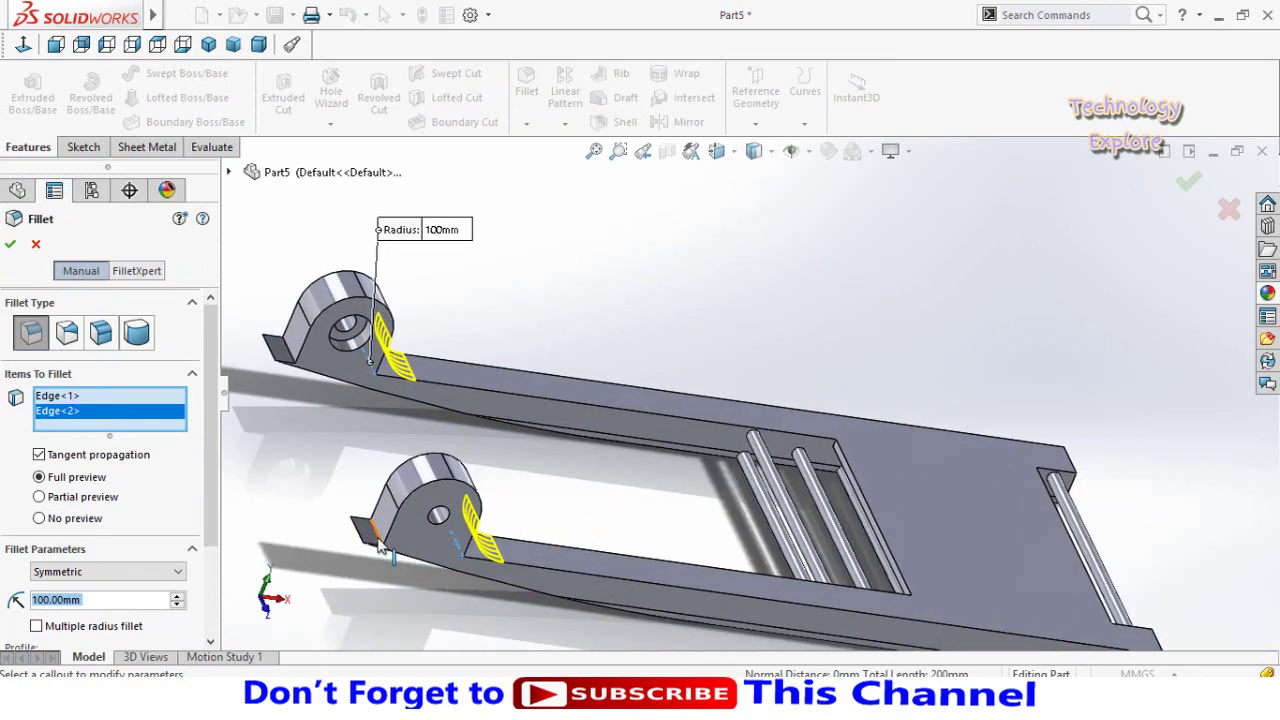
pyautogui.click(378, 540)
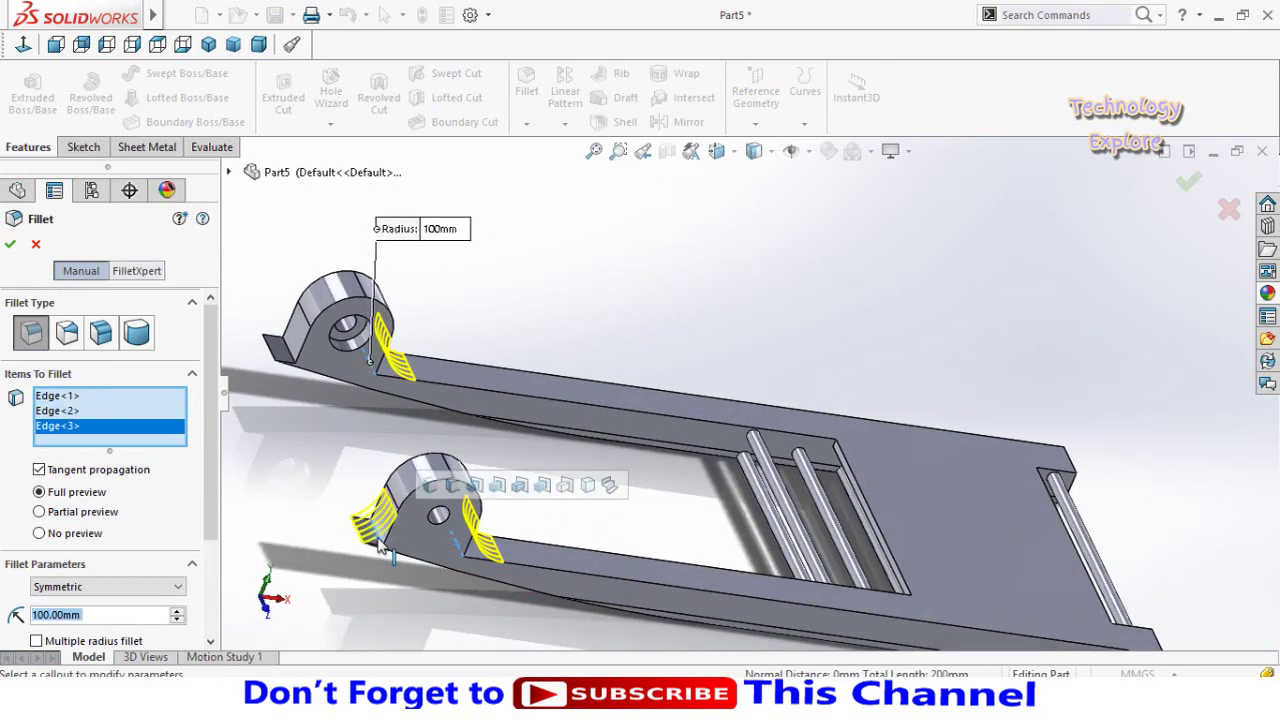
pyautogui.click(287, 350)
pyautogui.scroll(3, 750, 390)
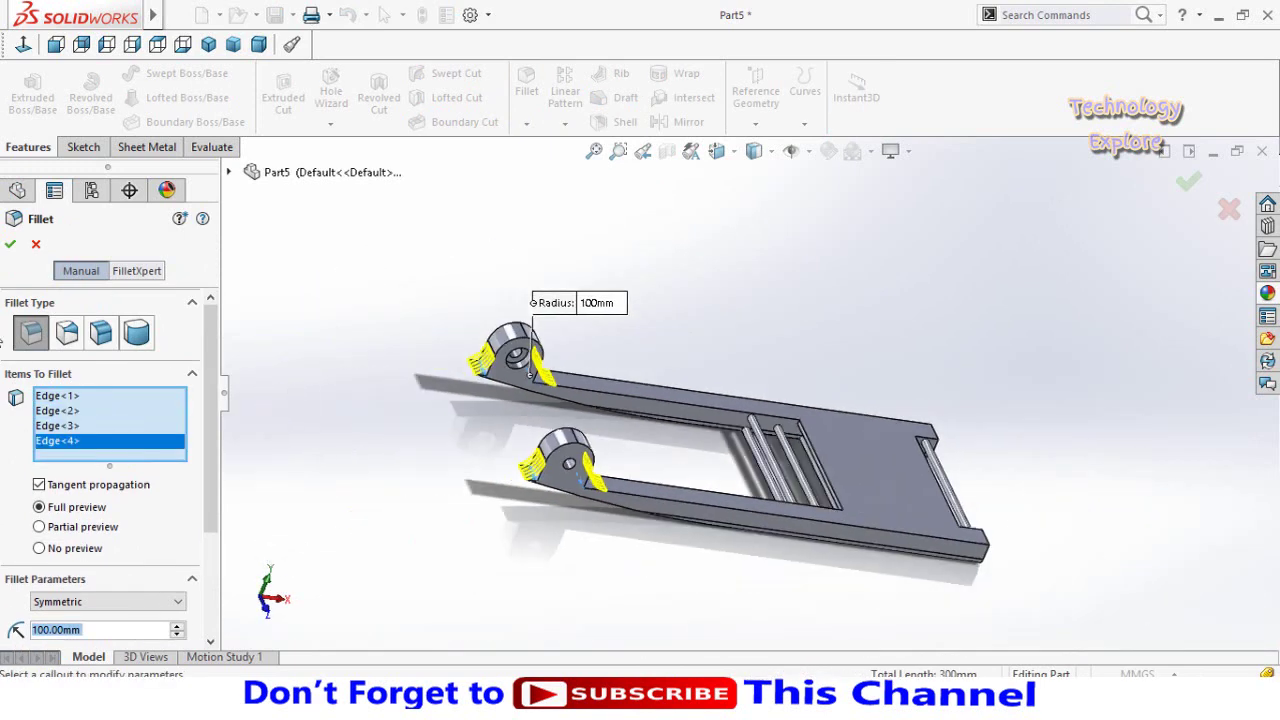
pyautogui.click(9, 245)
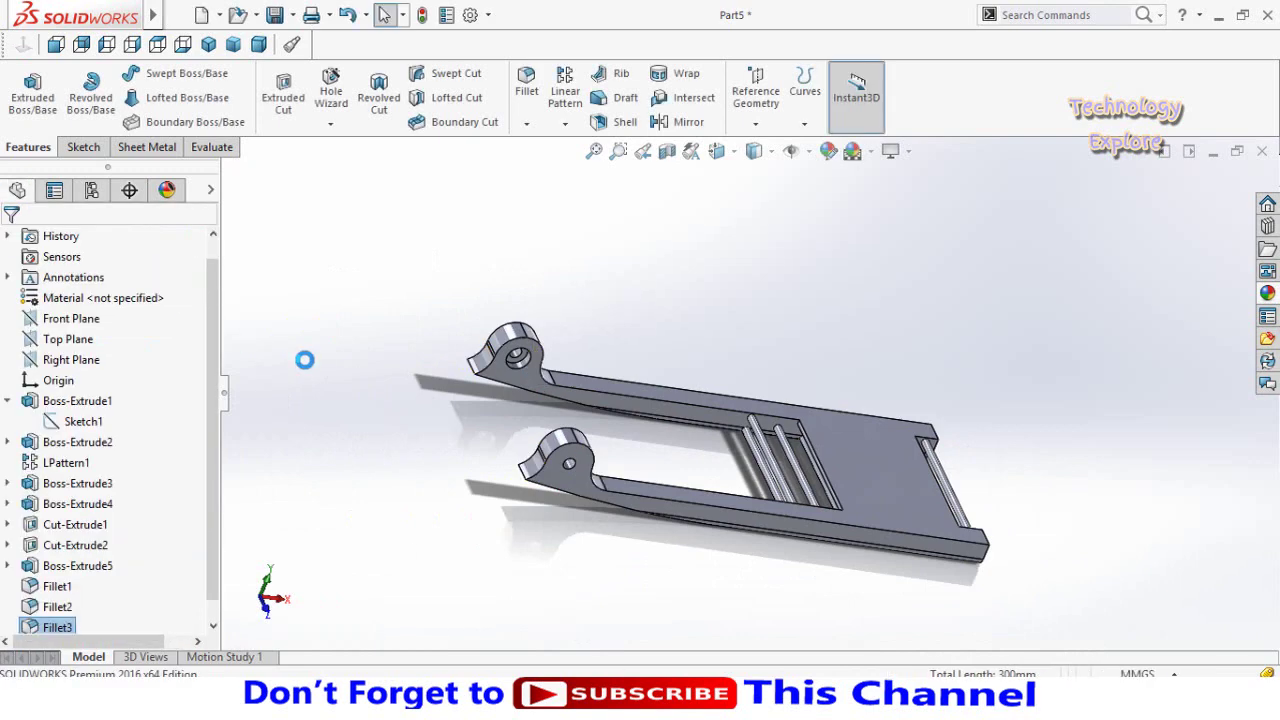
# Round the front tip edges of both uprights with a 100 mm fillet.
pyautogui.scroll(-5, 692, 445)
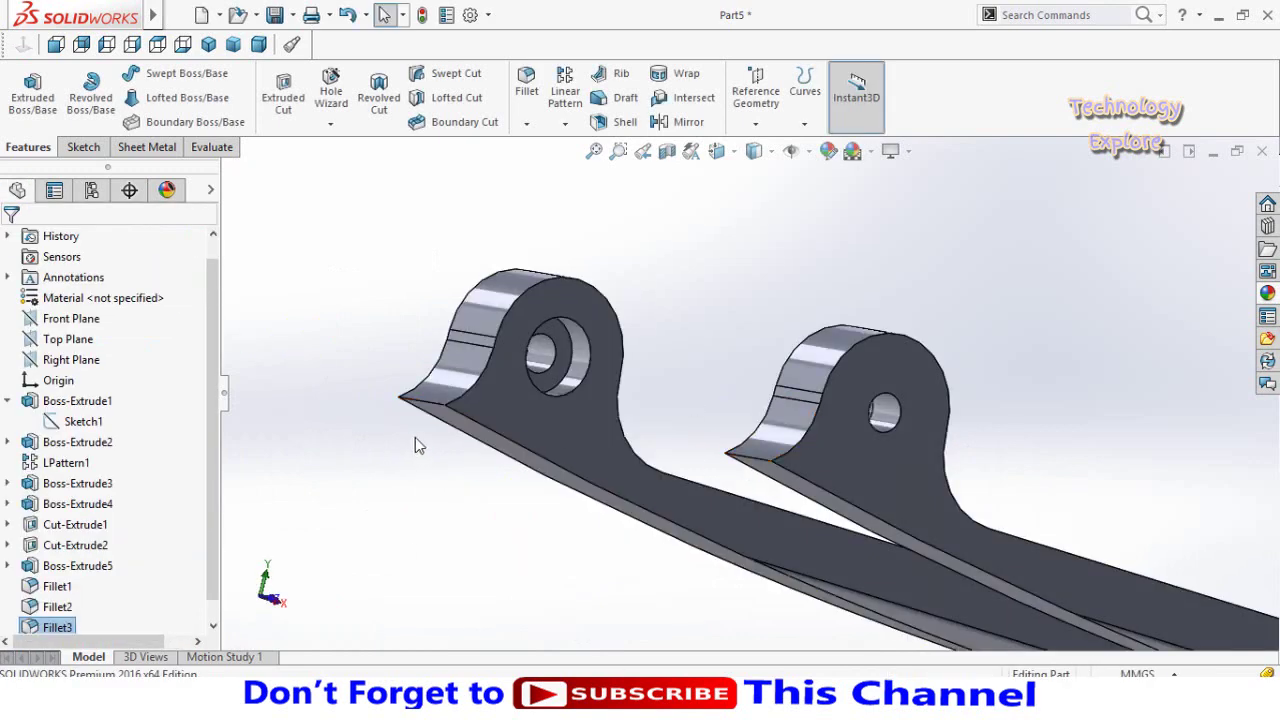
pyautogui.click(533, 97)
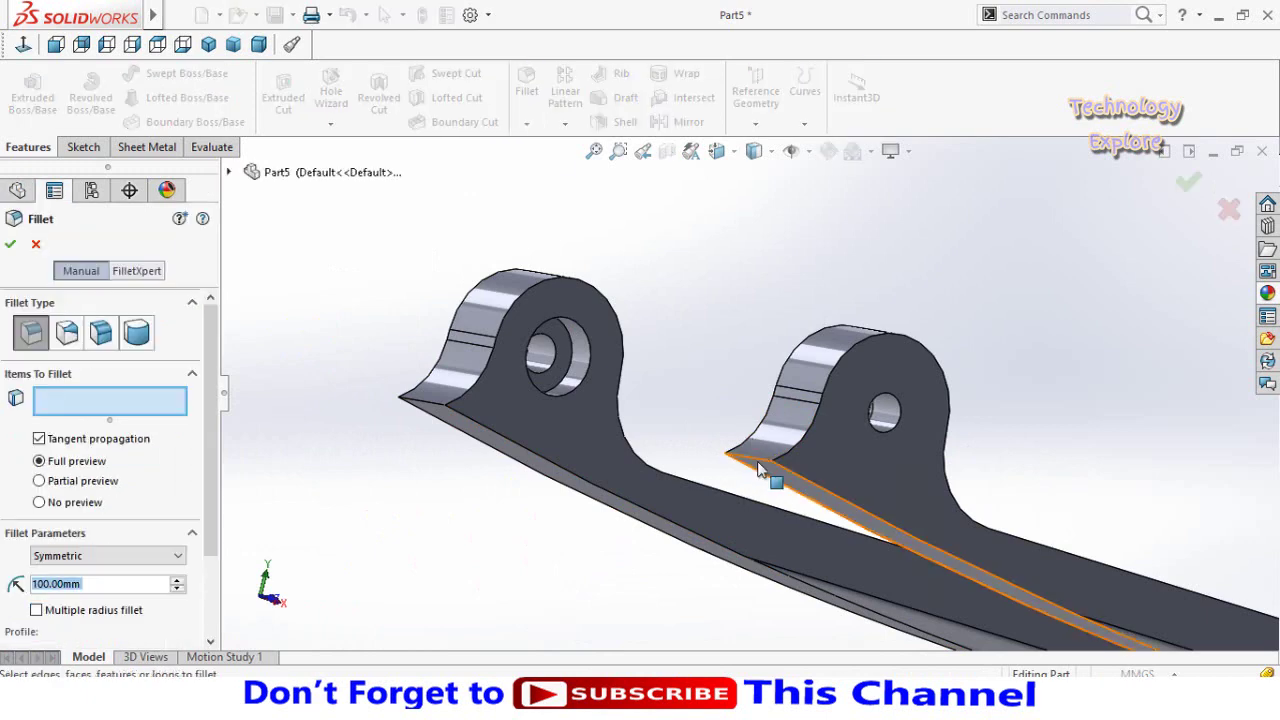
pyautogui.click(763, 456)
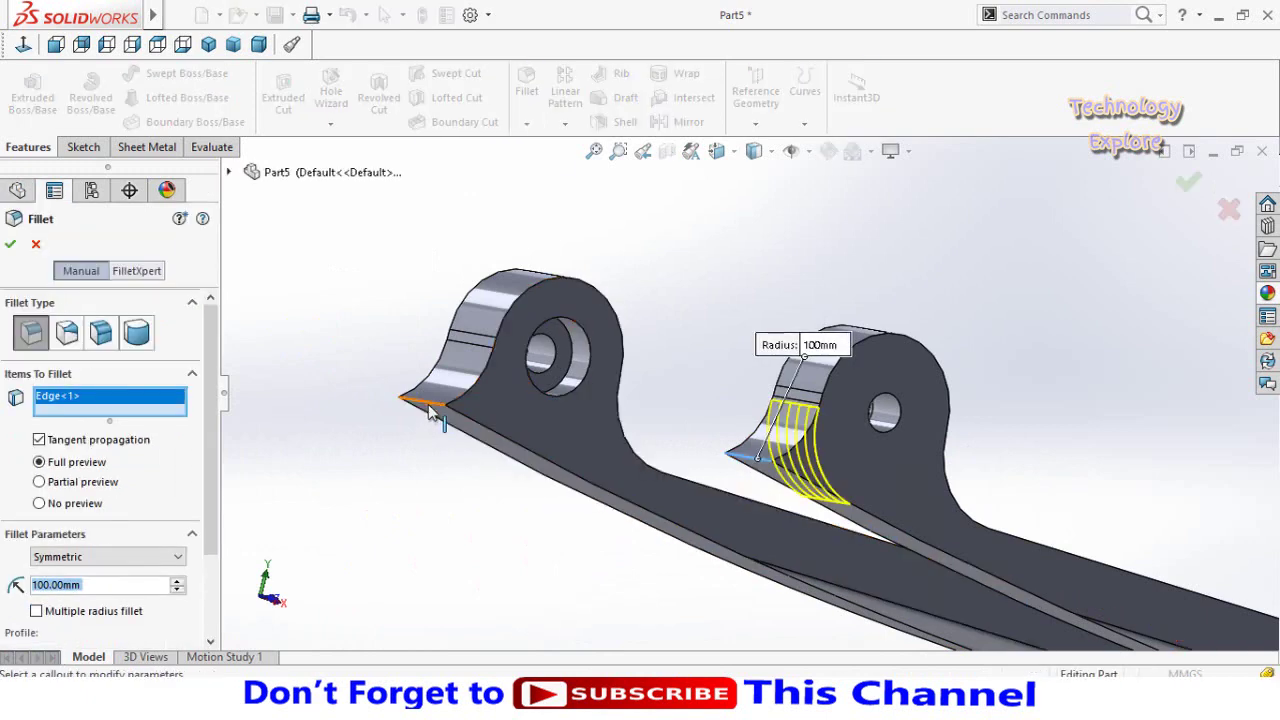
pyautogui.click(430, 413)
pyautogui.scroll(3, 423, 485)
pyautogui.moveTo(423, 485); pyautogui.dragTo(428, 434, button='middle')
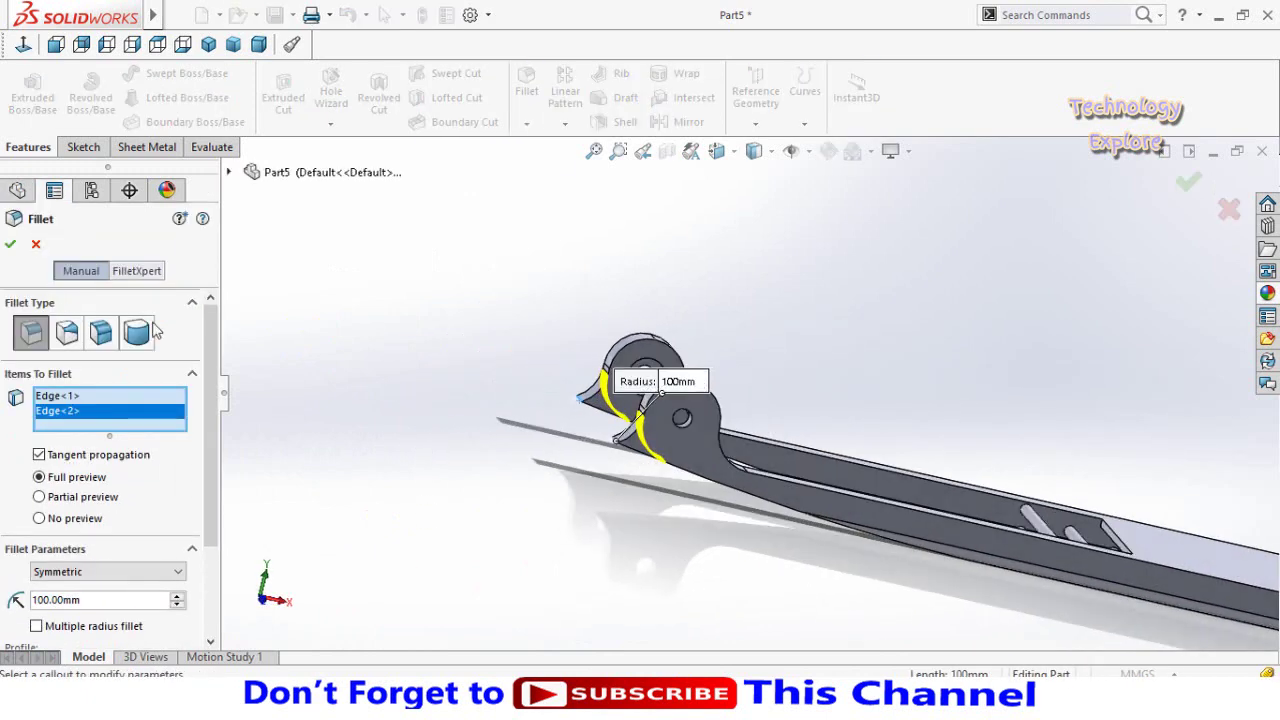
pyautogui.click(14, 246)
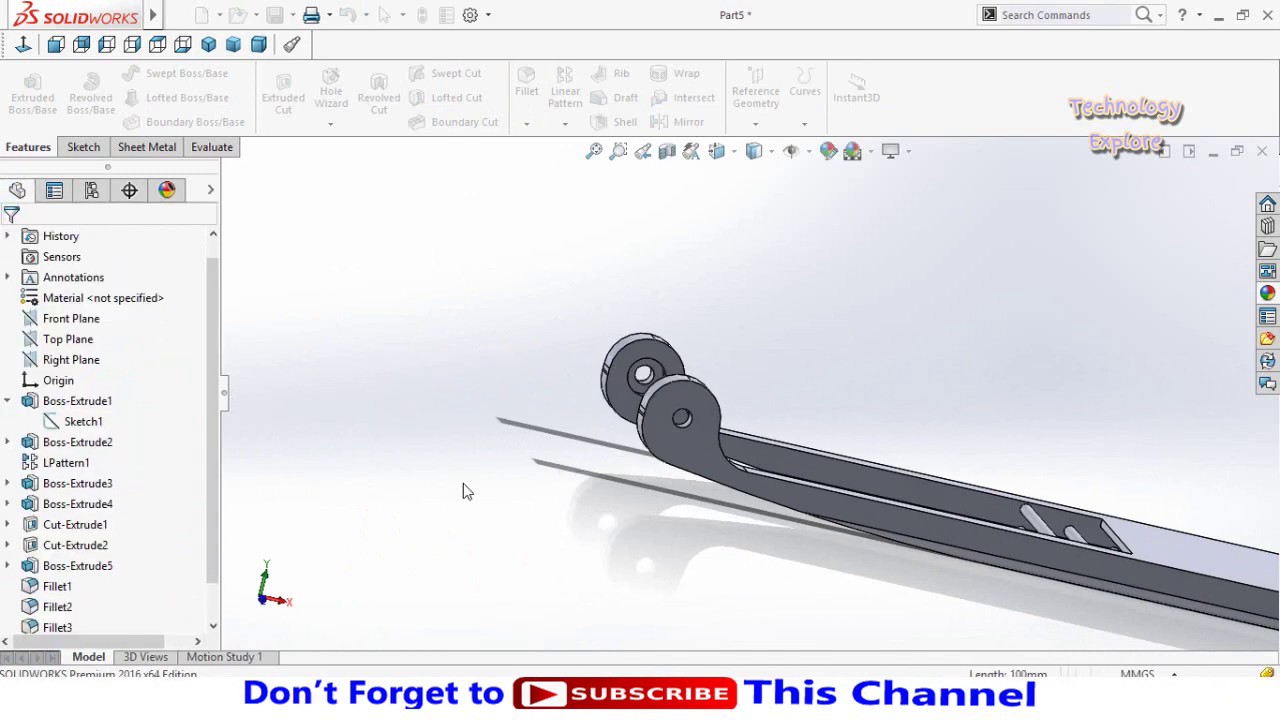
pyautogui.moveTo(575, 559); pyautogui.dragTo(771, 540, button='middle')
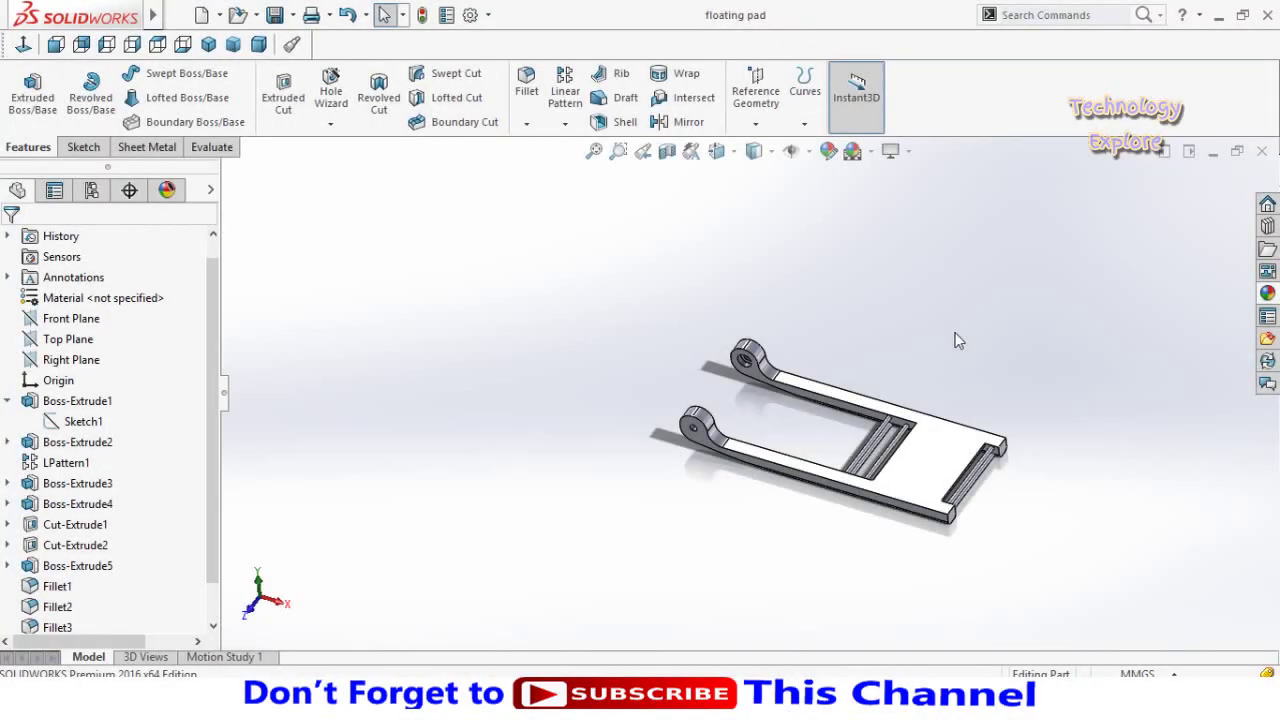
# Create a new Part document with Ctrl+N and start Sketch1 on its Front Plane.
pyautogui.hotkey('ctrl', 'n')
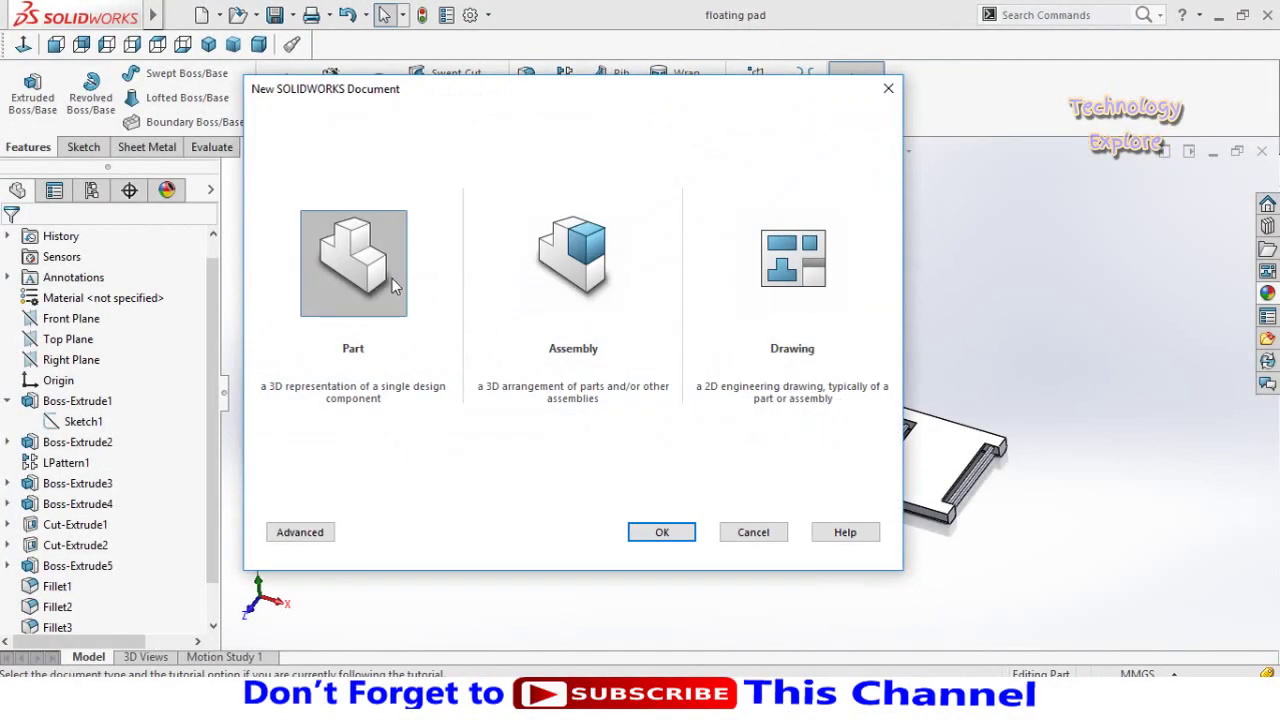
pyautogui.doubleClick(392, 279)
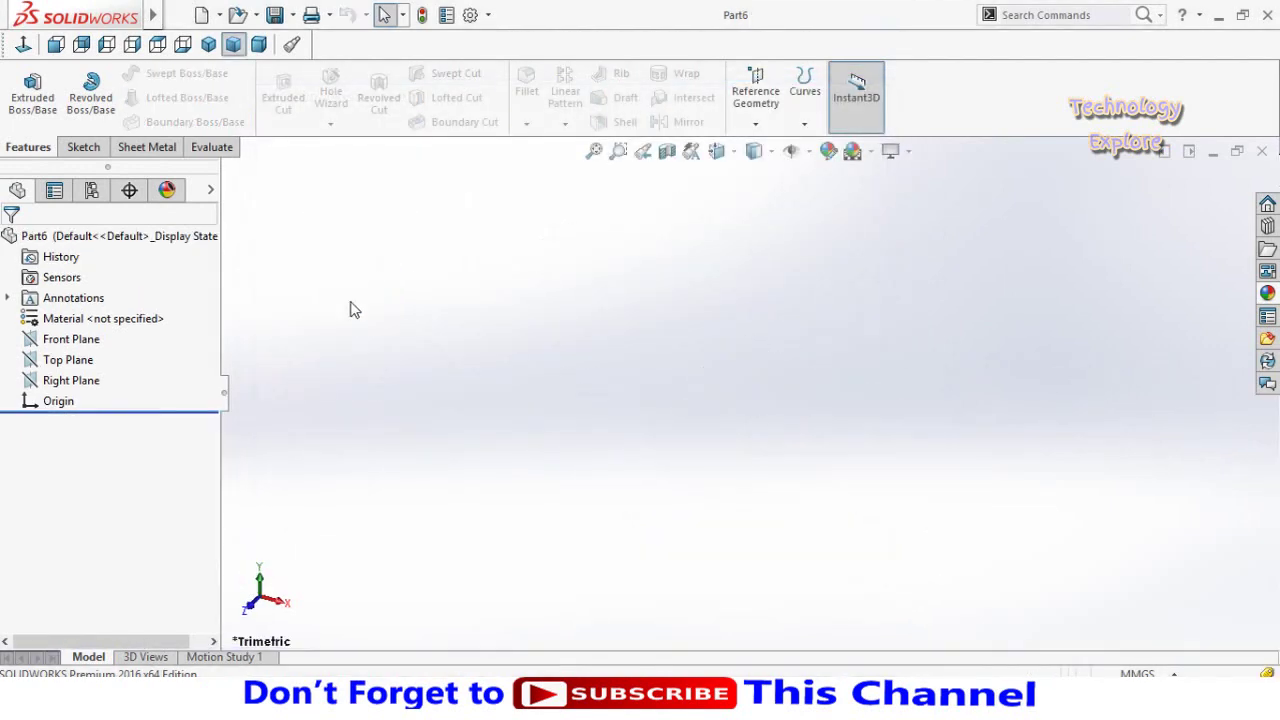
pyautogui.click(70, 339)
pyautogui.click(93, 308)
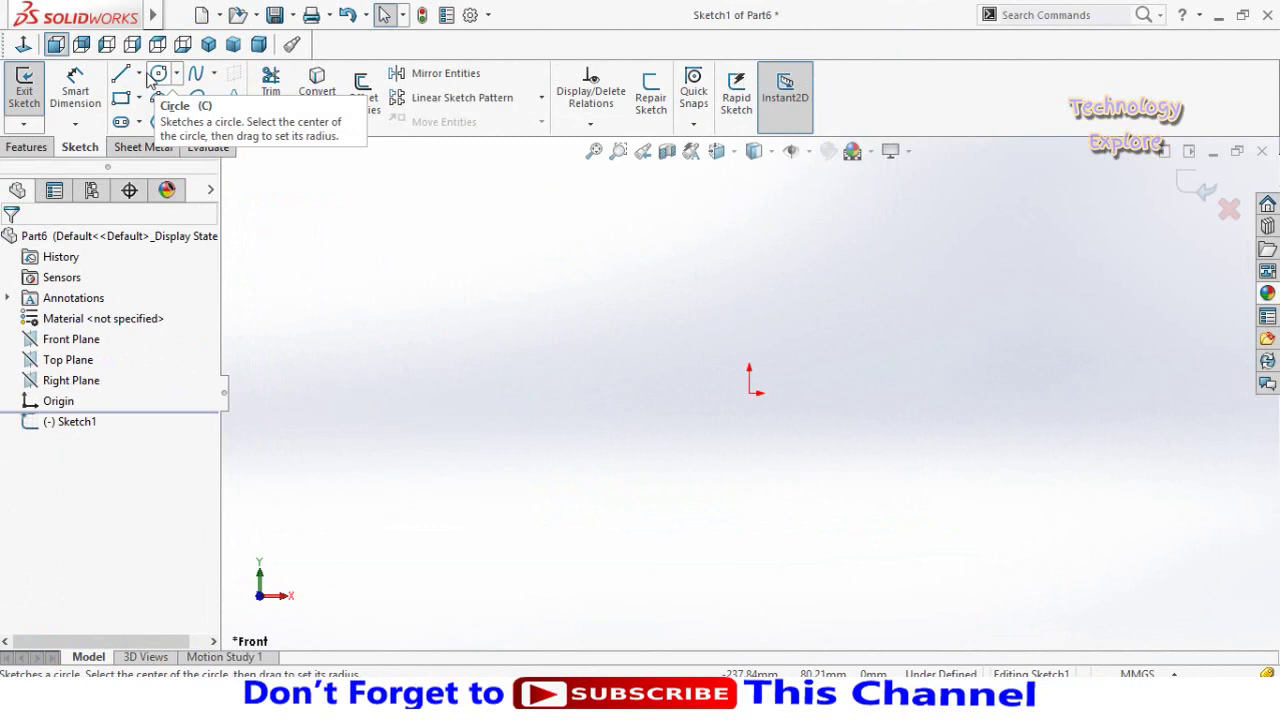
# Draw a circle at the origin and dimension it to Ø300 mm.
pyautogui.click(157, 74)
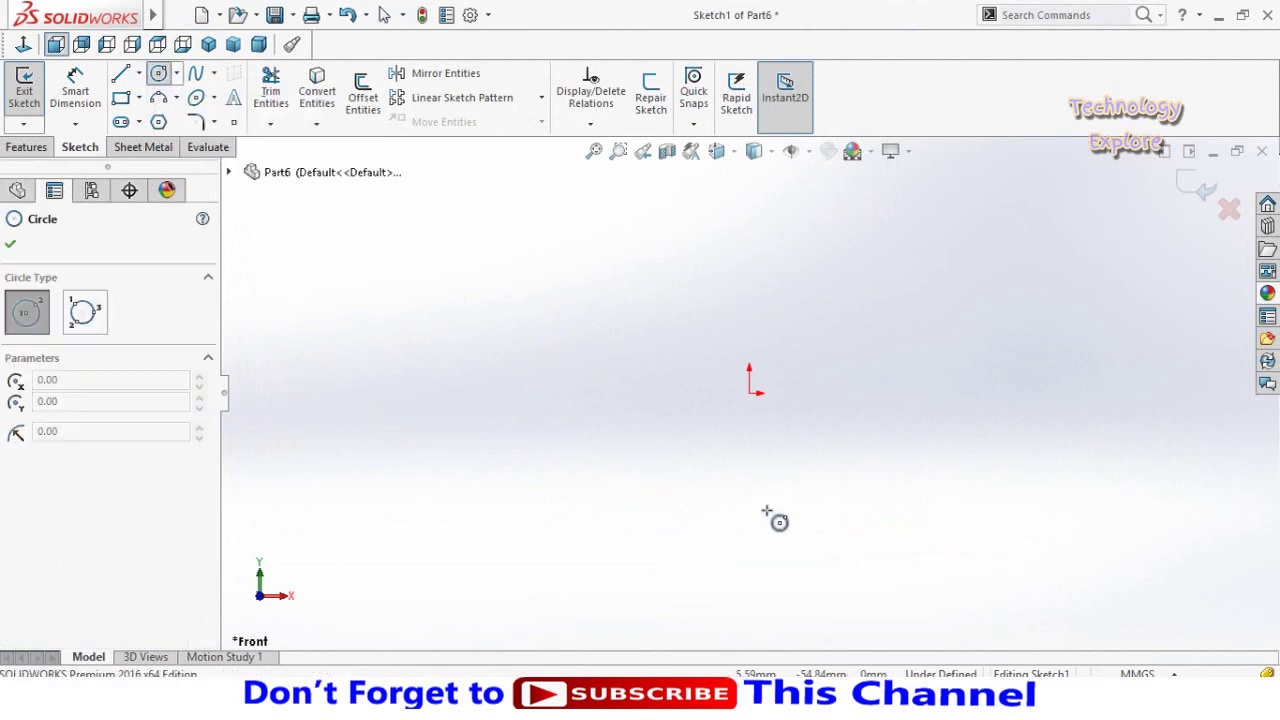
pyautogui.click(749, 392)
pyautogui.click(696, 460)
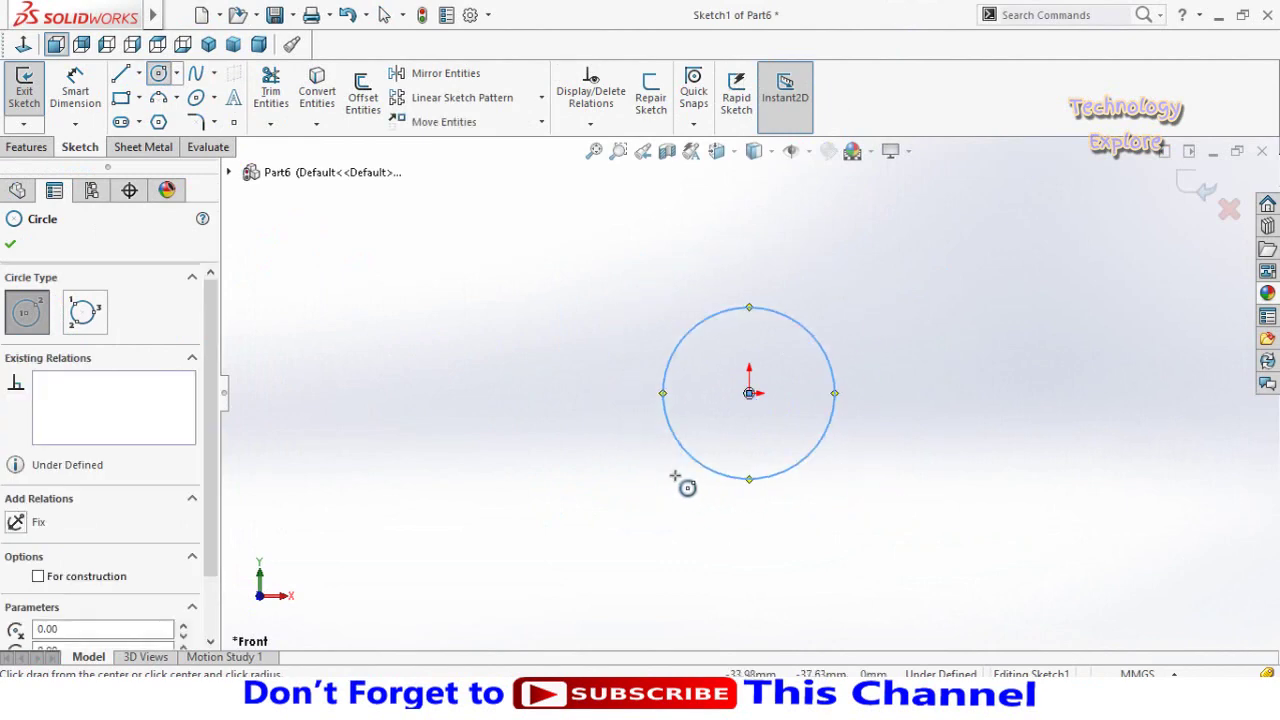
pyautogui.moveTo(680, 480); pyautogui.dragTo(630, 350, button='right')
pyautogui.click(700, 457)
pyautogui.click(623, 494)
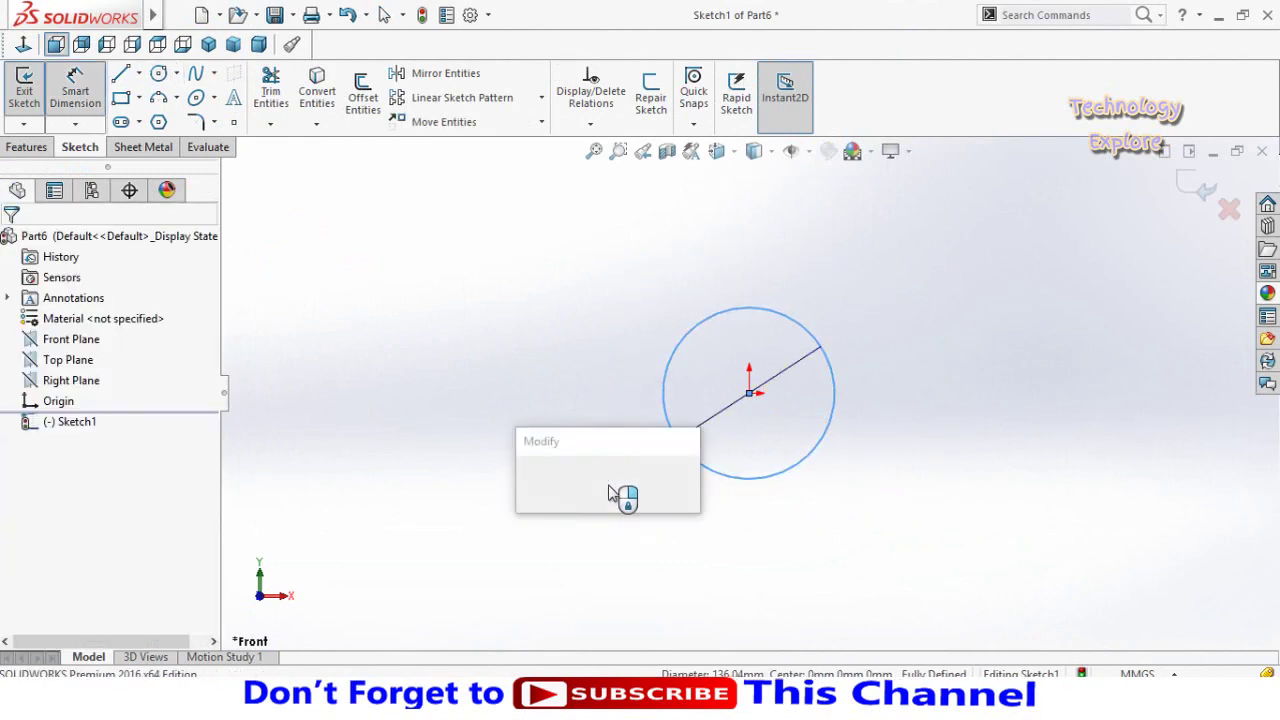
pyautogui.write('300')
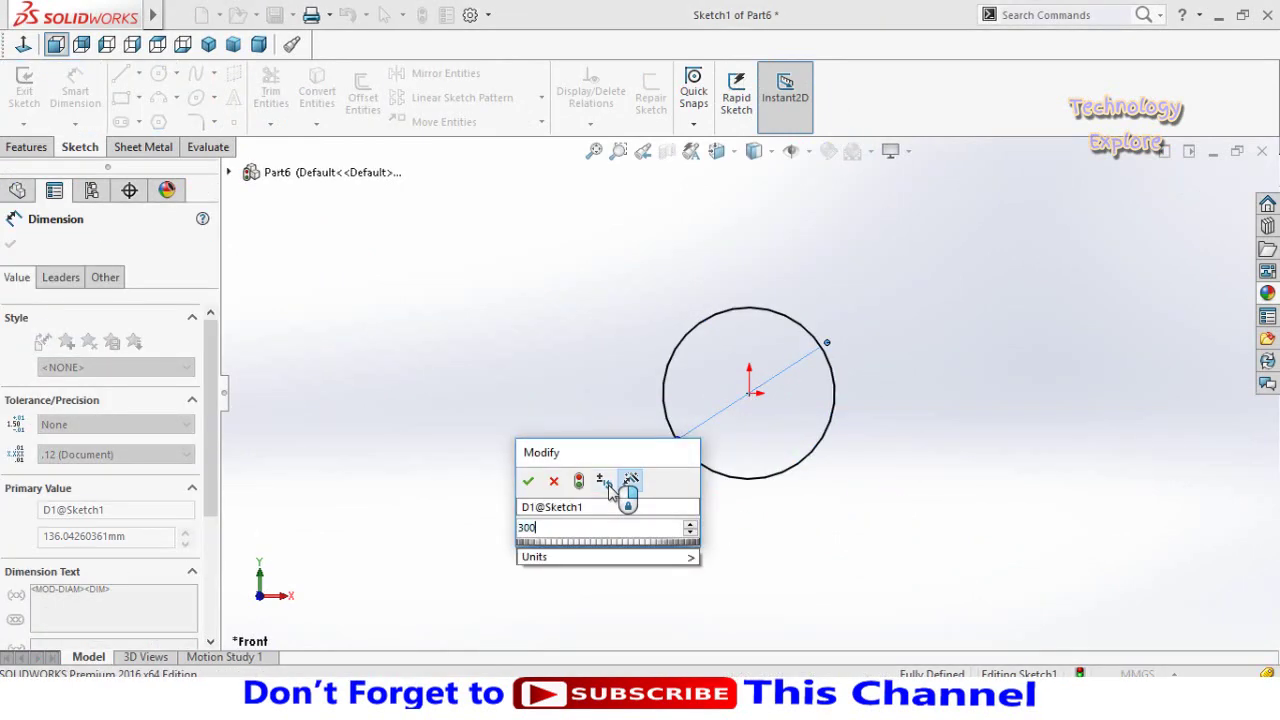
pyautogui.press('Return')
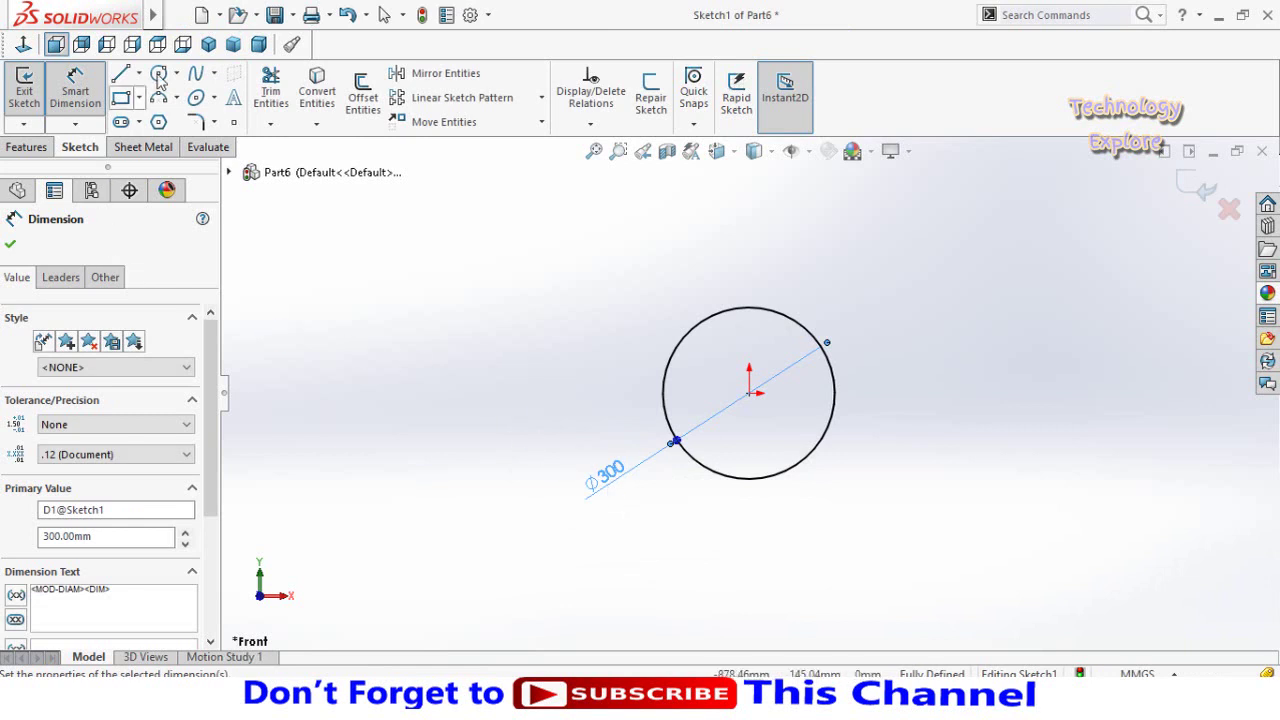
# Add a concentric Ø50 mm circle at the origin, then begin an Extruded Boss/Base.
pyautogui.click(158, 74)
pyautogui.scroll(-1, 755, 395)
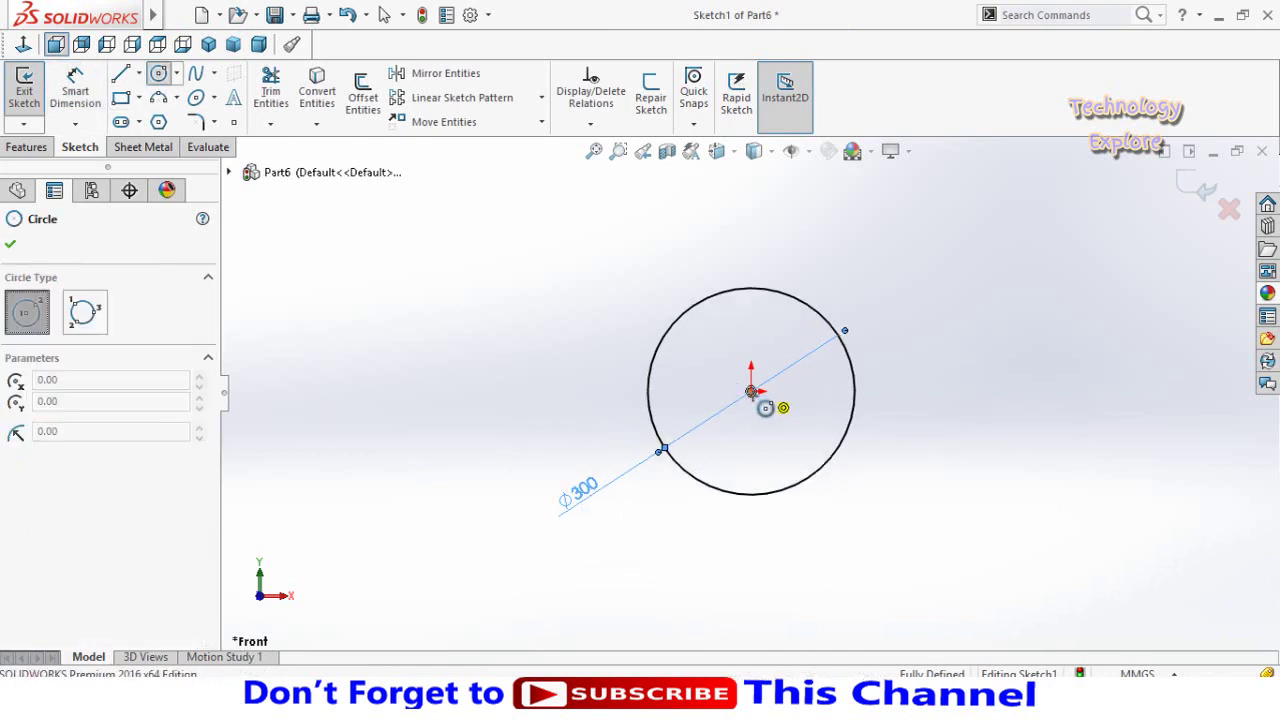
pyautogui.click(751, 391)
pyautogui.click(766, 420)
pyautogui.click(75, 90)
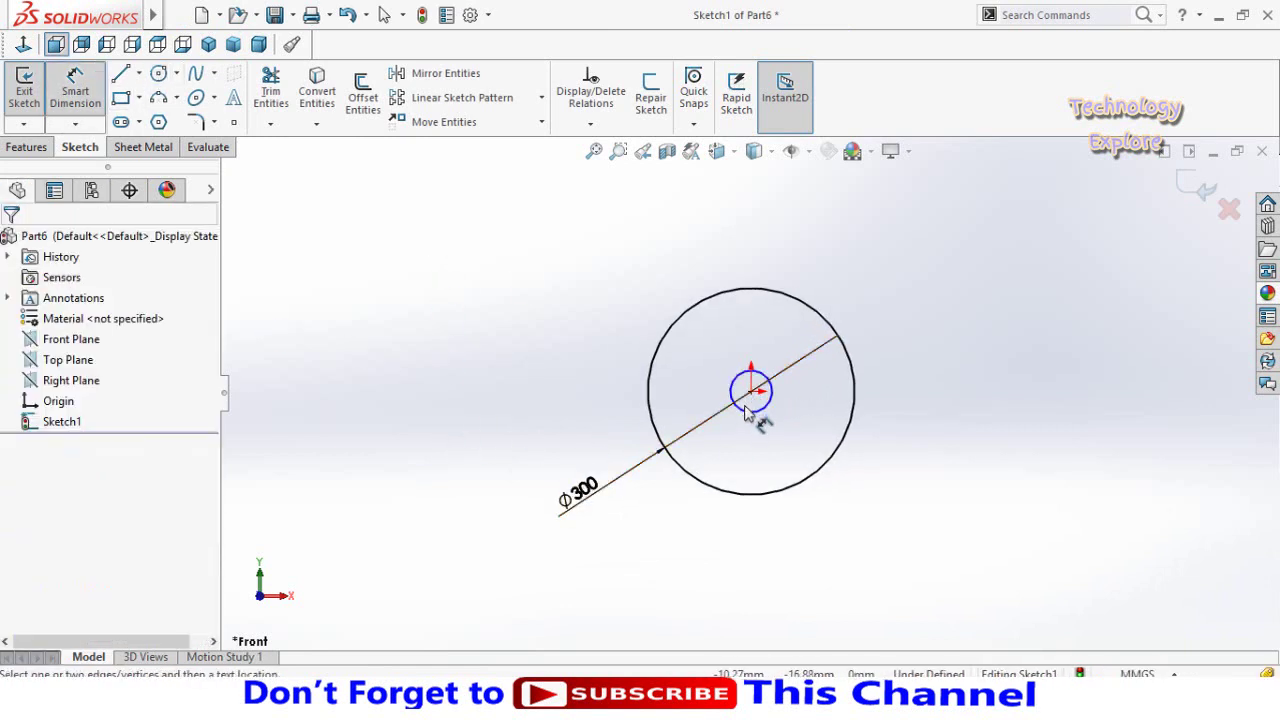
pyautogui.click(746, 413)
pyautogui.click(531, 400)
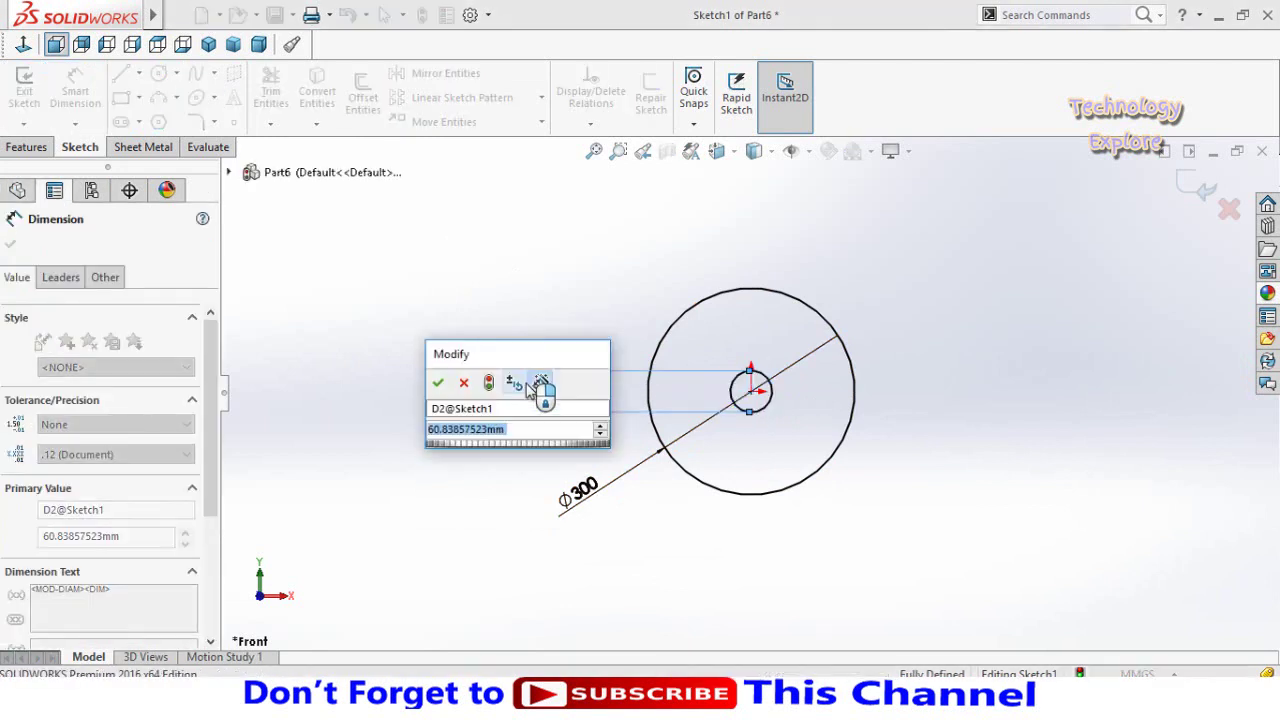
pyautogui.write('50')
pyautogui.press('Return')
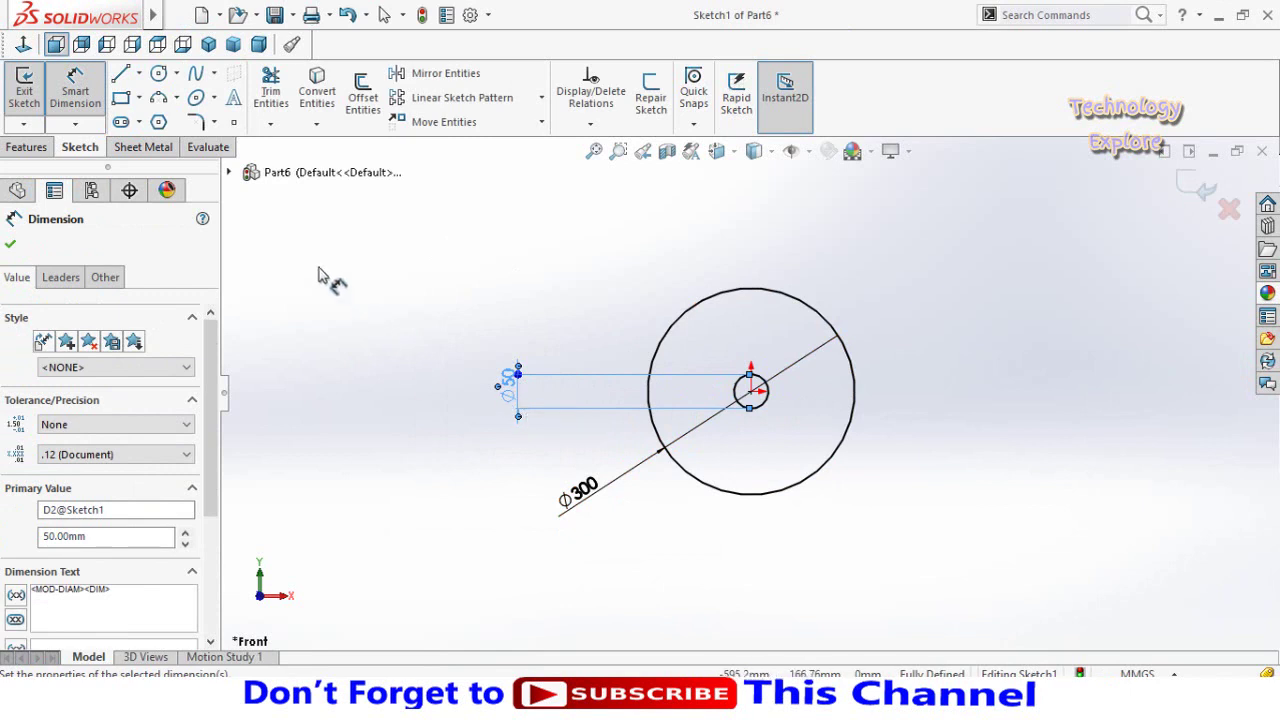
pyautogui.click(30, 147)
pyautogui.click(32, 90)
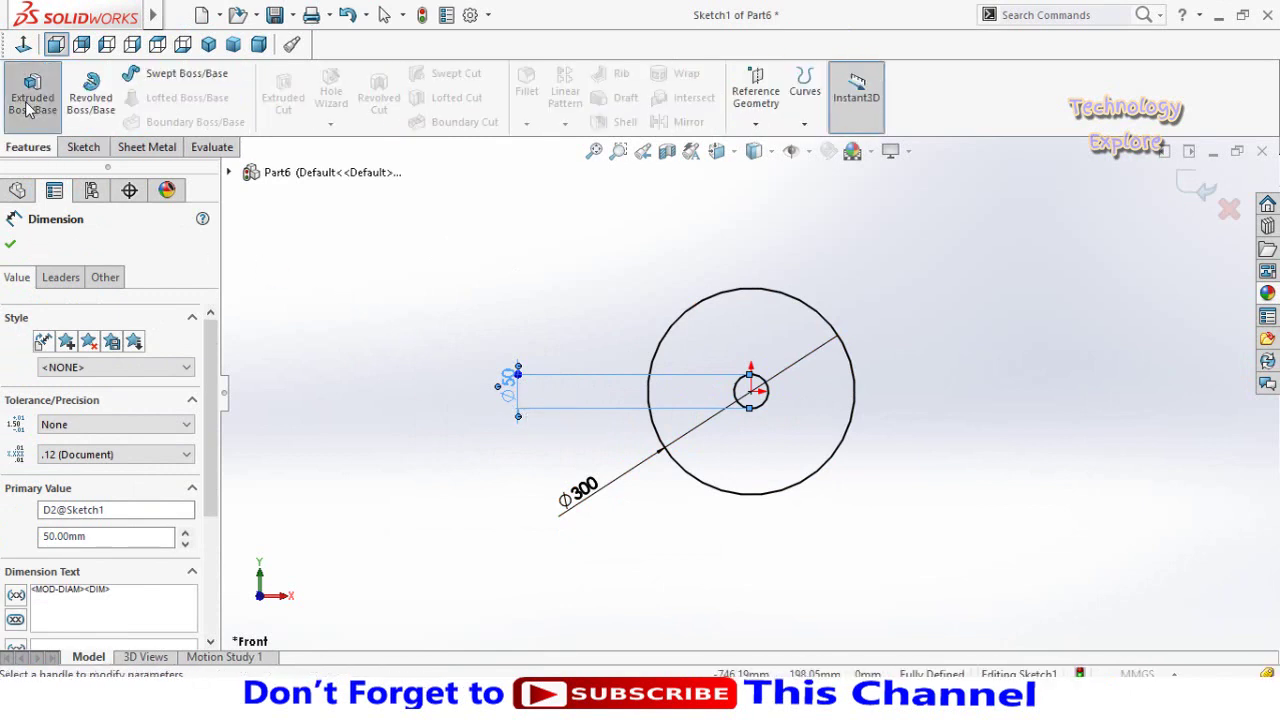
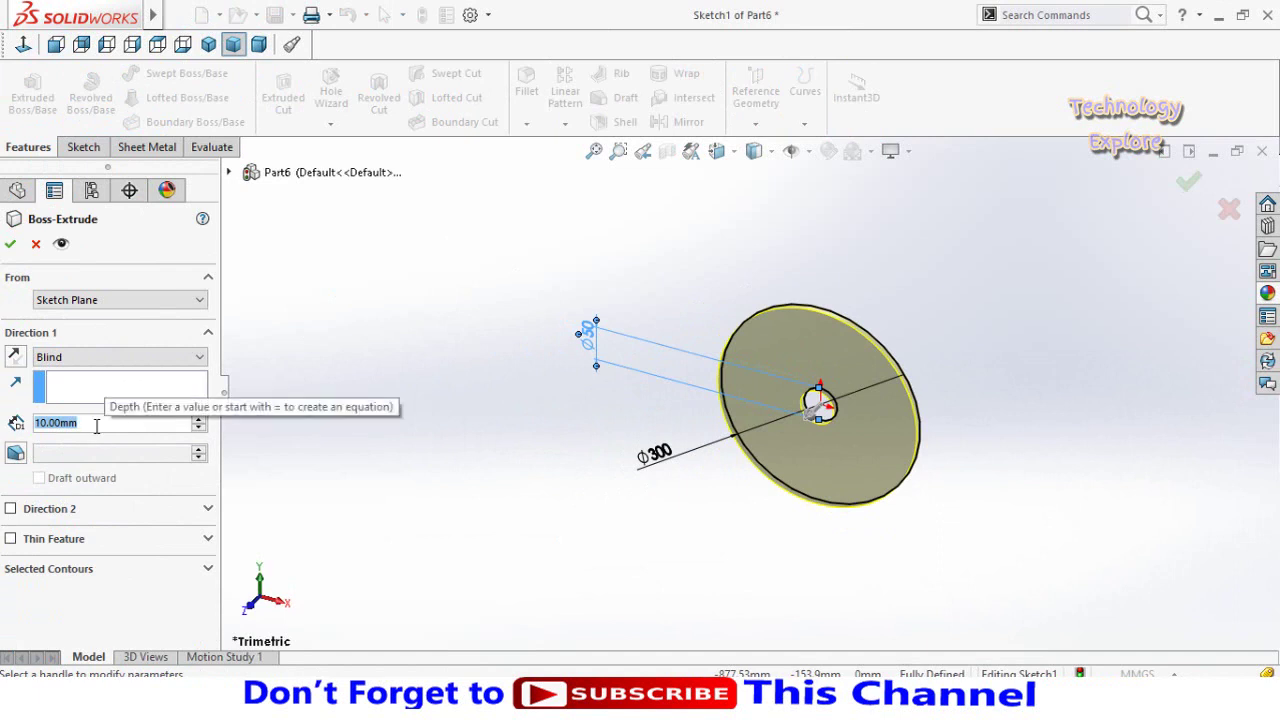
# Extrude the Ø300 ring sketch with its Ø50 bore 400 mm blind into a hollow cylinder.
pyautogui.write('500')
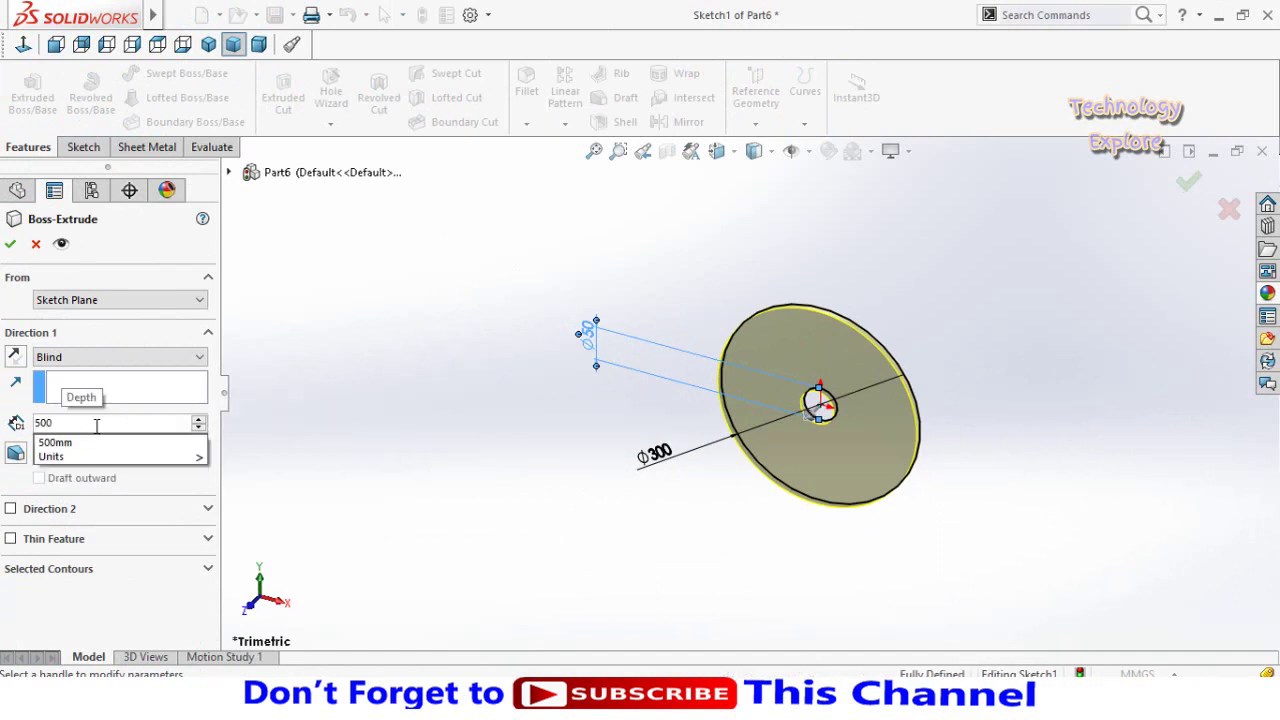
pyautogui.press('Return')
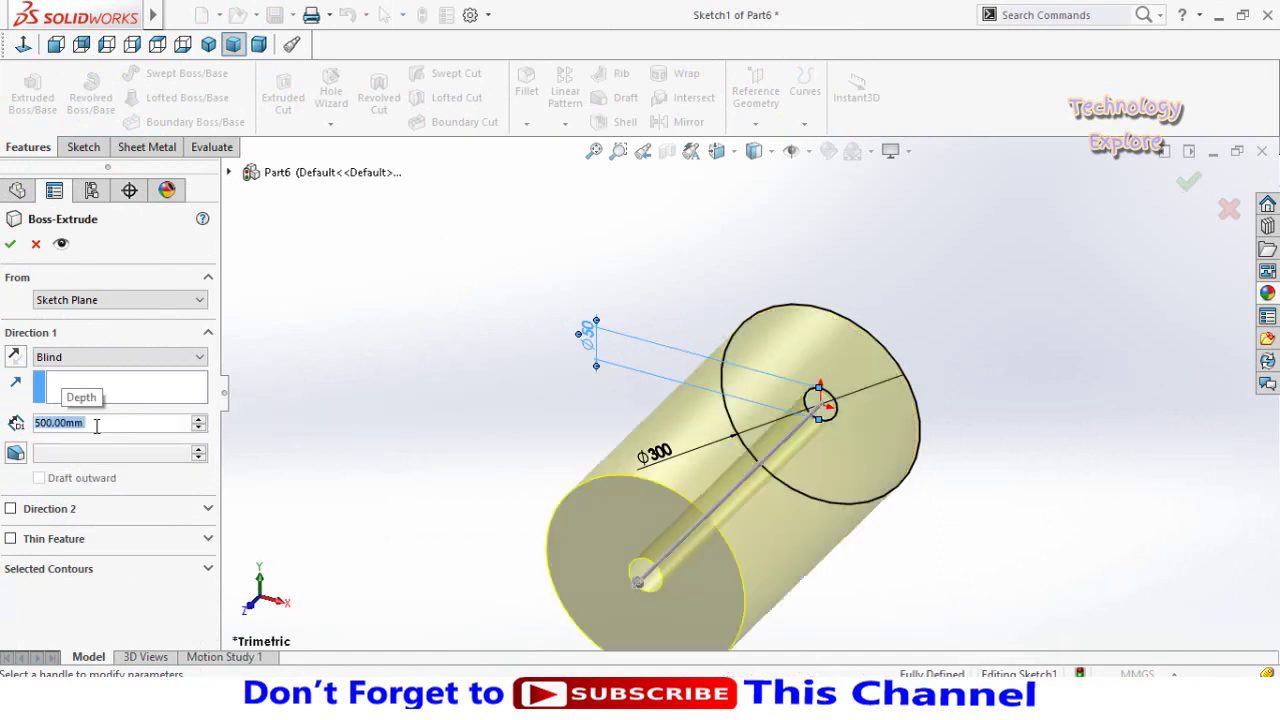
pyautogui.write('400')
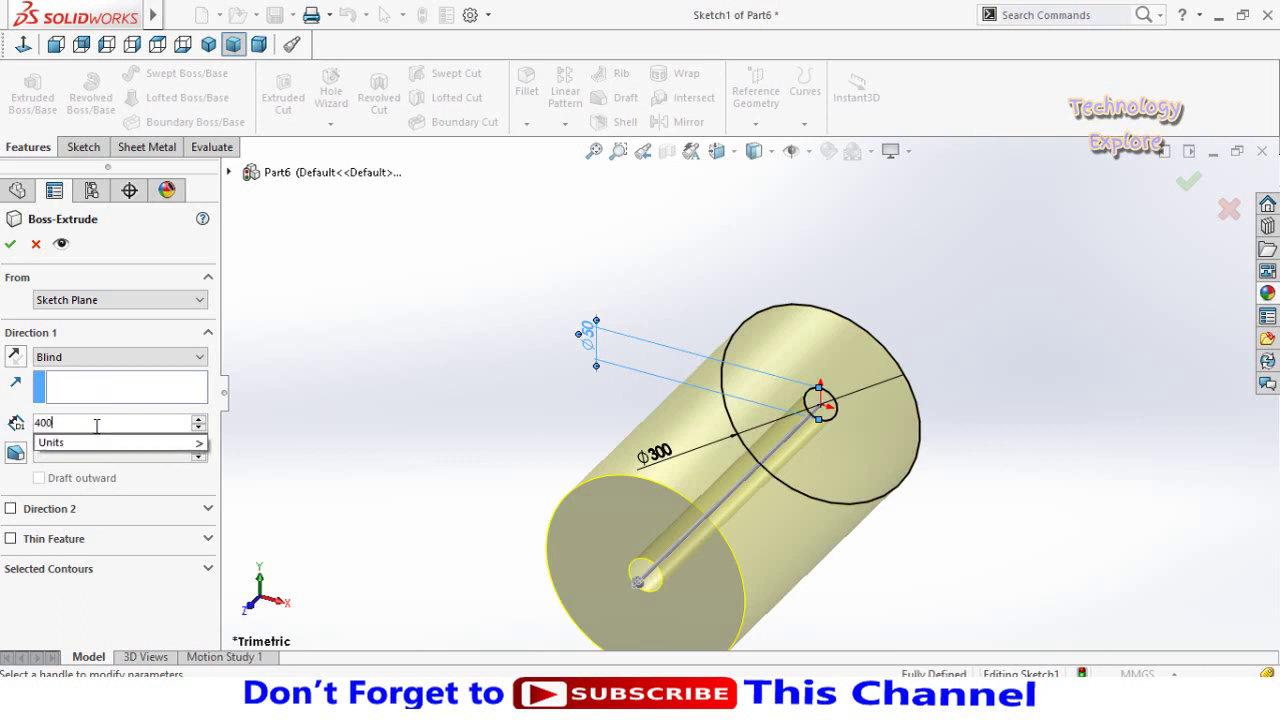
pyautogui.press('Return')
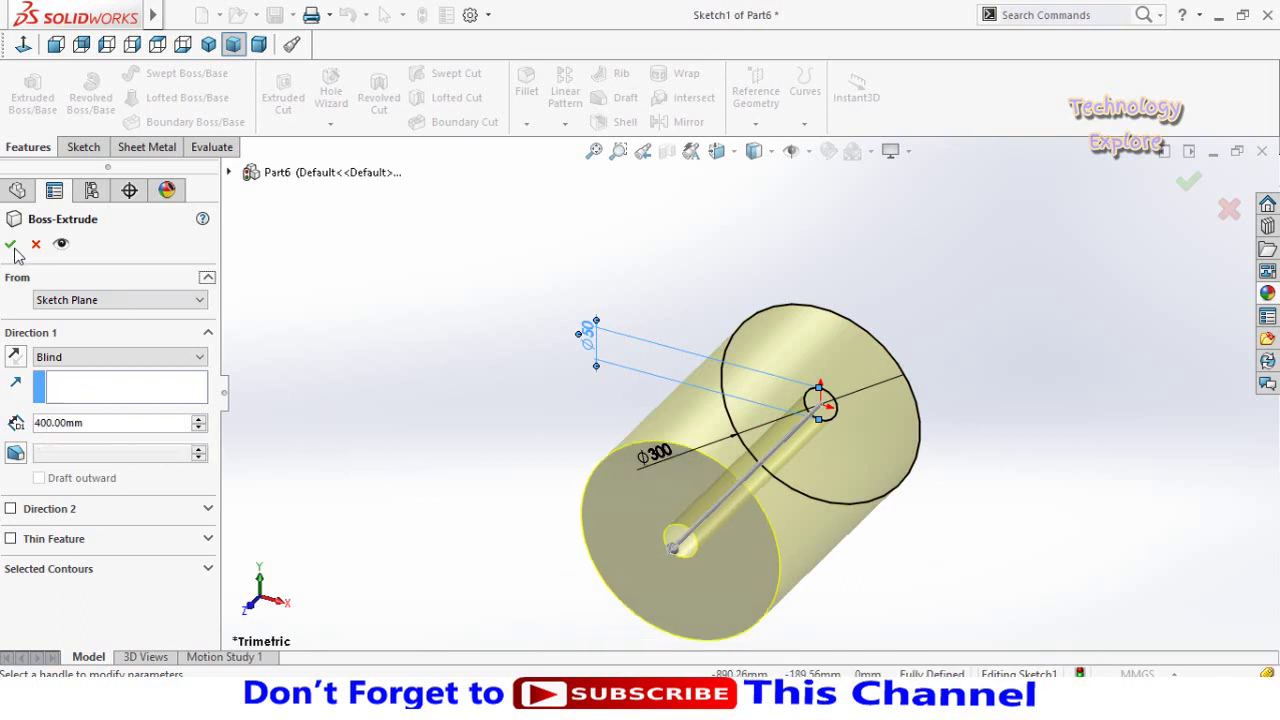
pyautogui.click(11, 246)
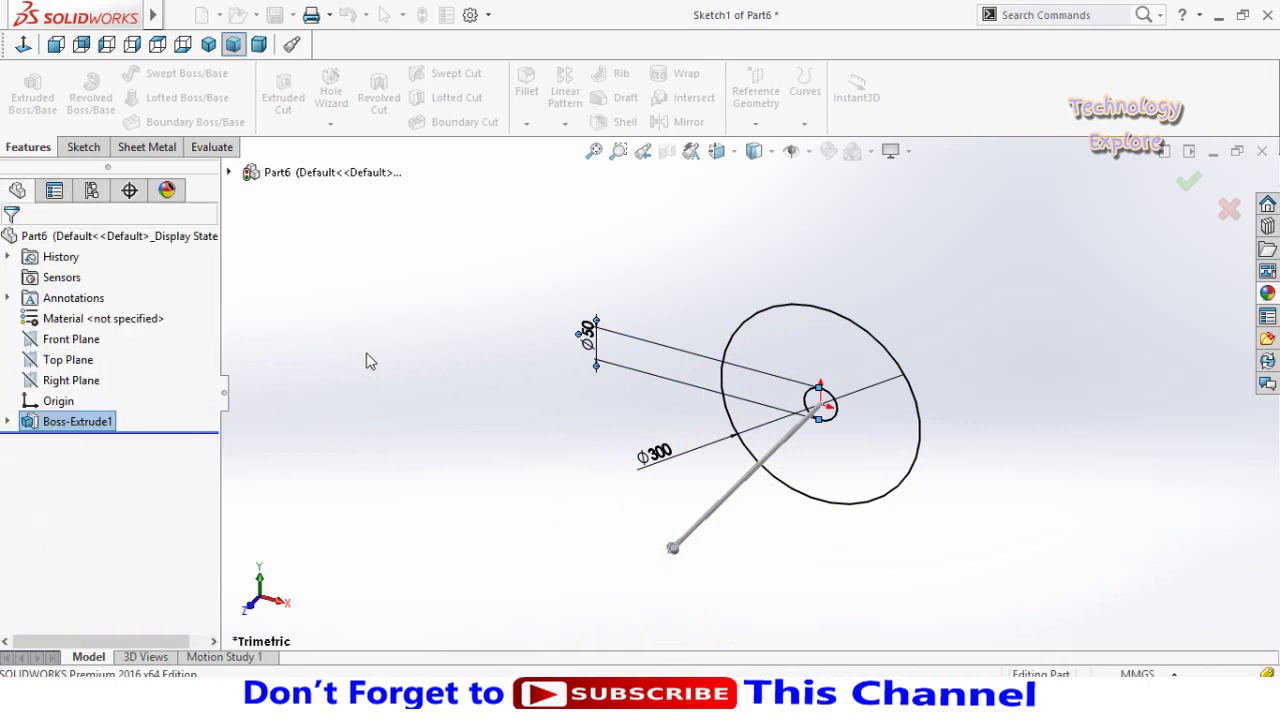
pyautogui.moveTo(410, 388)
pyautogui.mouseDown(button='middle')
pyautogui.moveTo(466, 443)
pyautogui.moveTo(540, 409)
pyautogui.moveTo(703, 442)
pyautogui.mouseUp(button='middle')
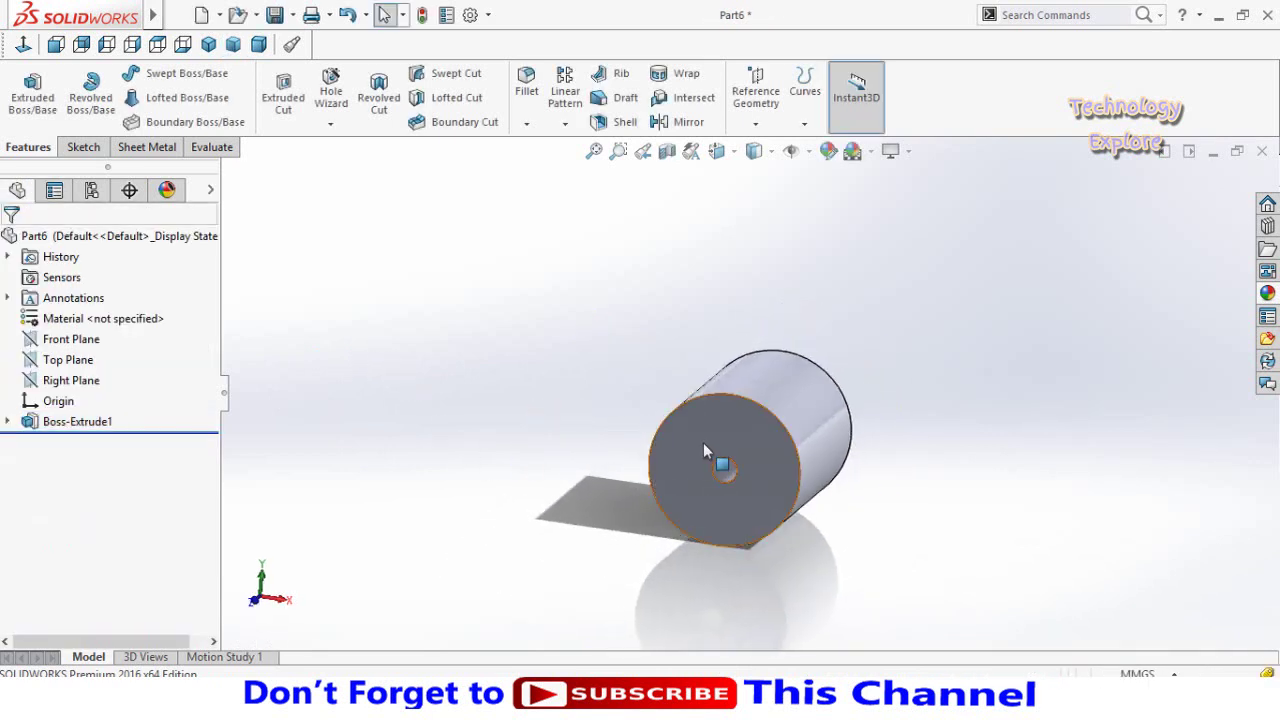
# Start a new sketch on the cylinder's front end face, viewed normal to it.
pyautogui.click(703, 442)
pyautogui.click(777, 386)
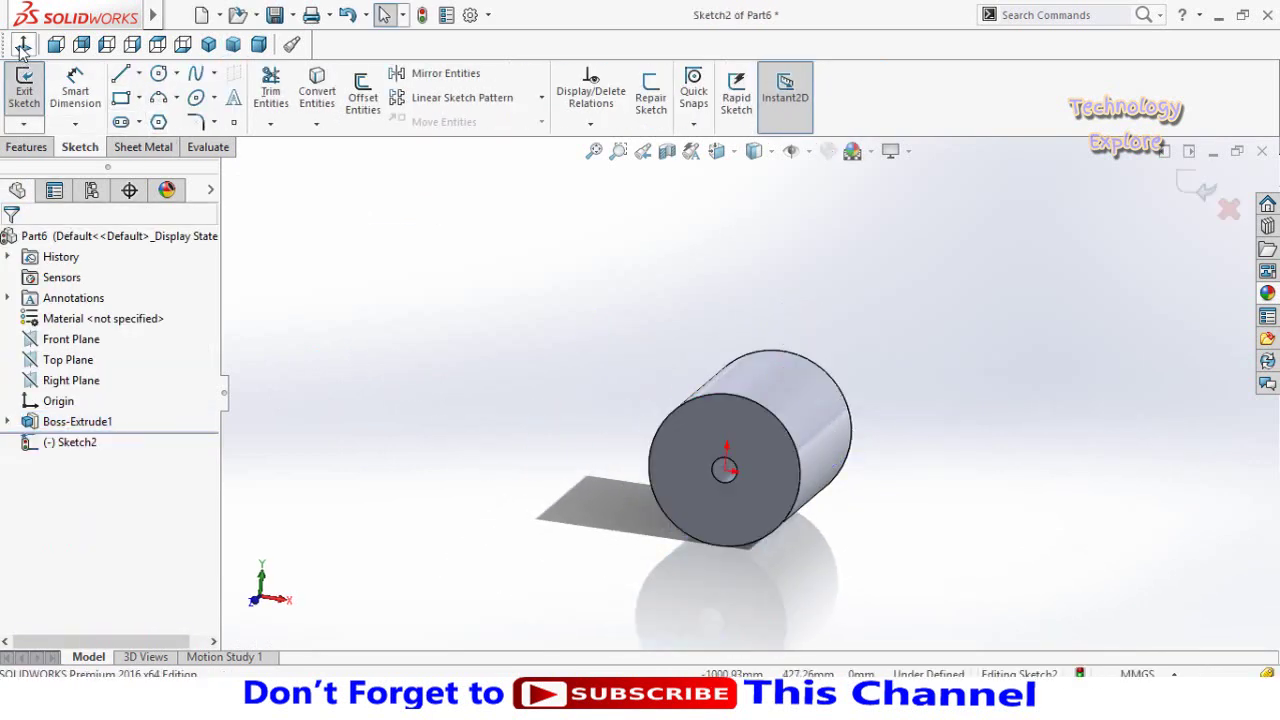
pyautogui.click(583, 505)
pyautogui.click(508, 457)
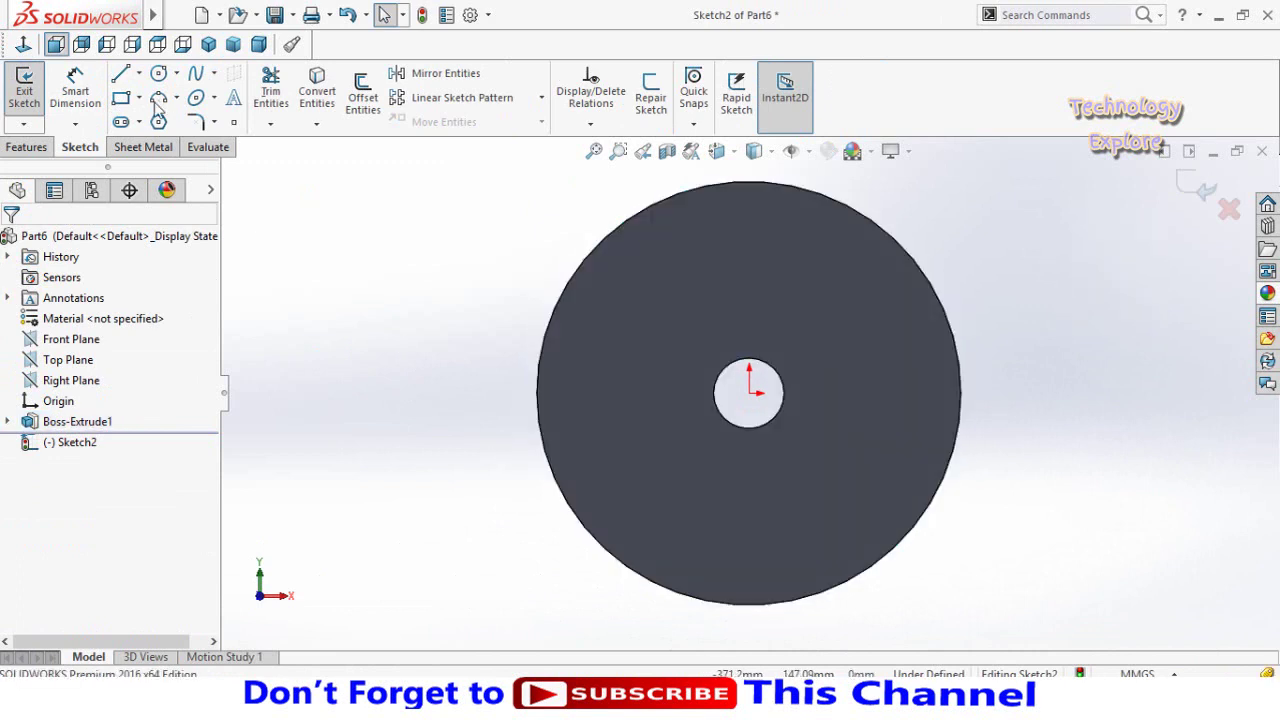
# Draw a vertical line upward from the disc's top edge.
pyautogui.click(120, 76)
pyautogui.scroll(2, 537, 346)
pyautogui.scroll(-2, 791, 289)
pyautogui.scroll(-2, 748, 303)
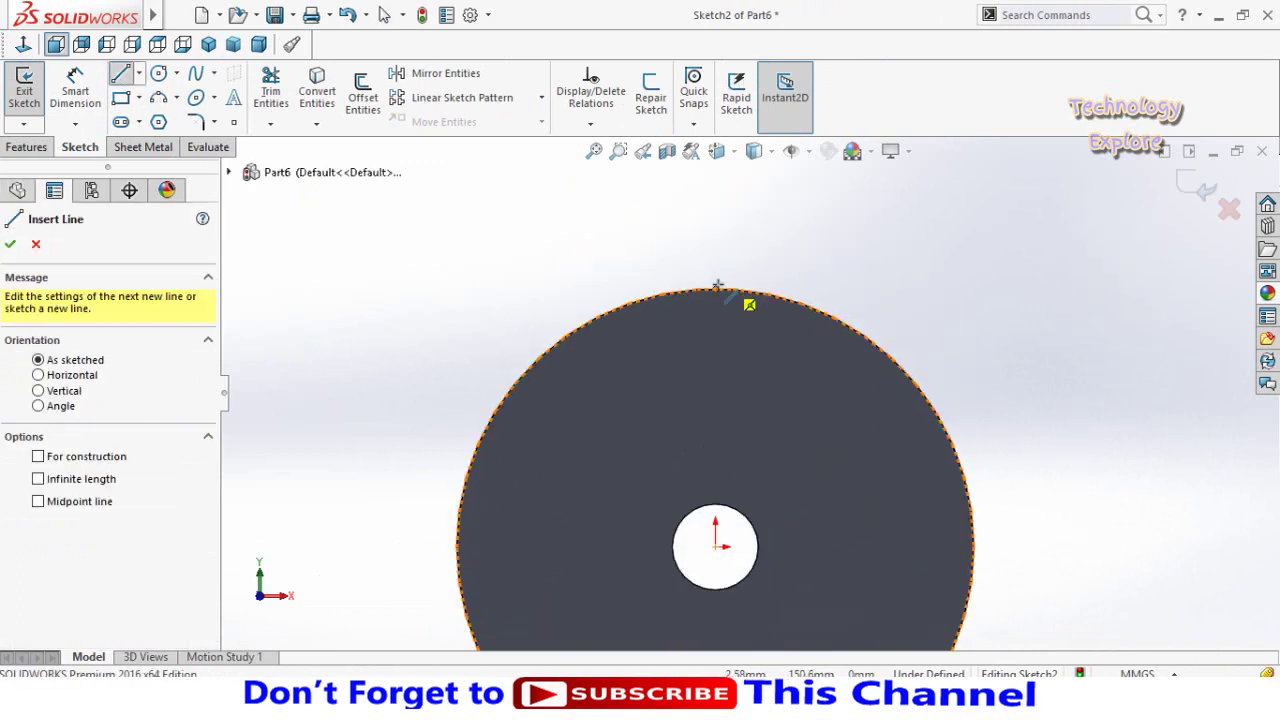
pyautogui.scroll(2, 728, 400)
pyautogui.click(727, 401)
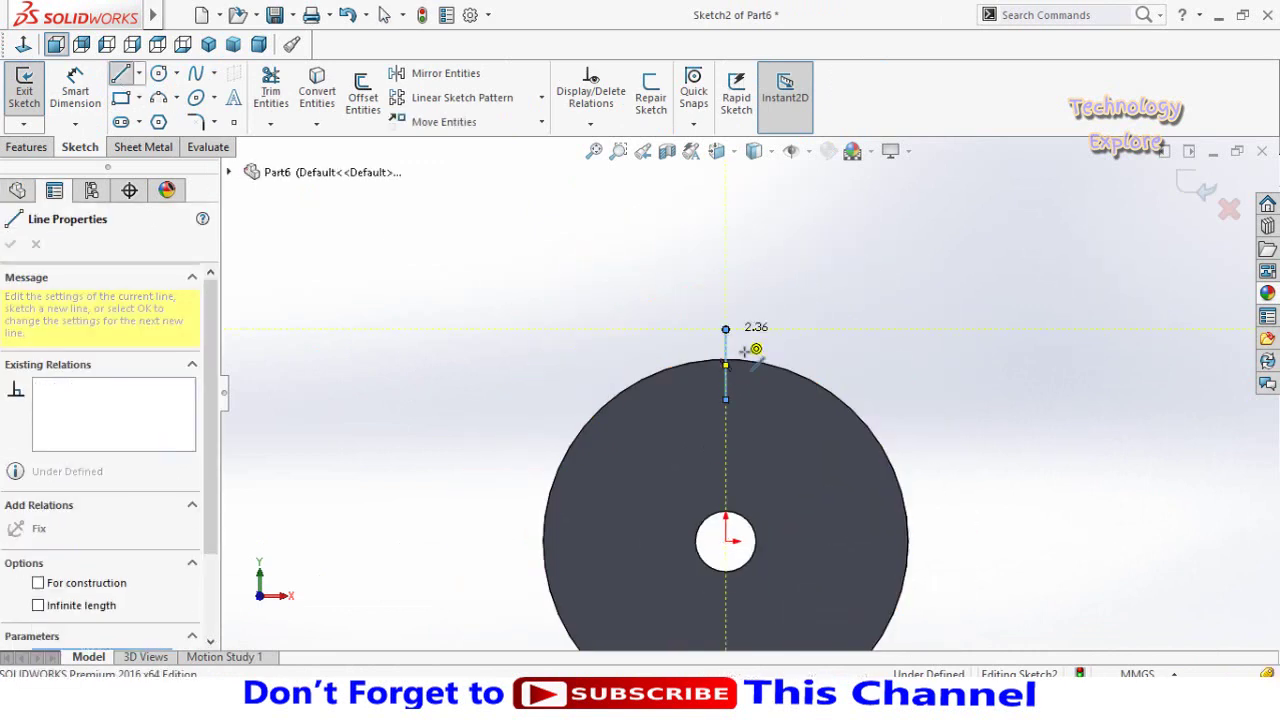
pyautogui.click(761, 327)
pyautogui.press('Escape')
# Dimension the vertical line's length to 20 mm.
pyautogui.scroll(-2, 742, 349)
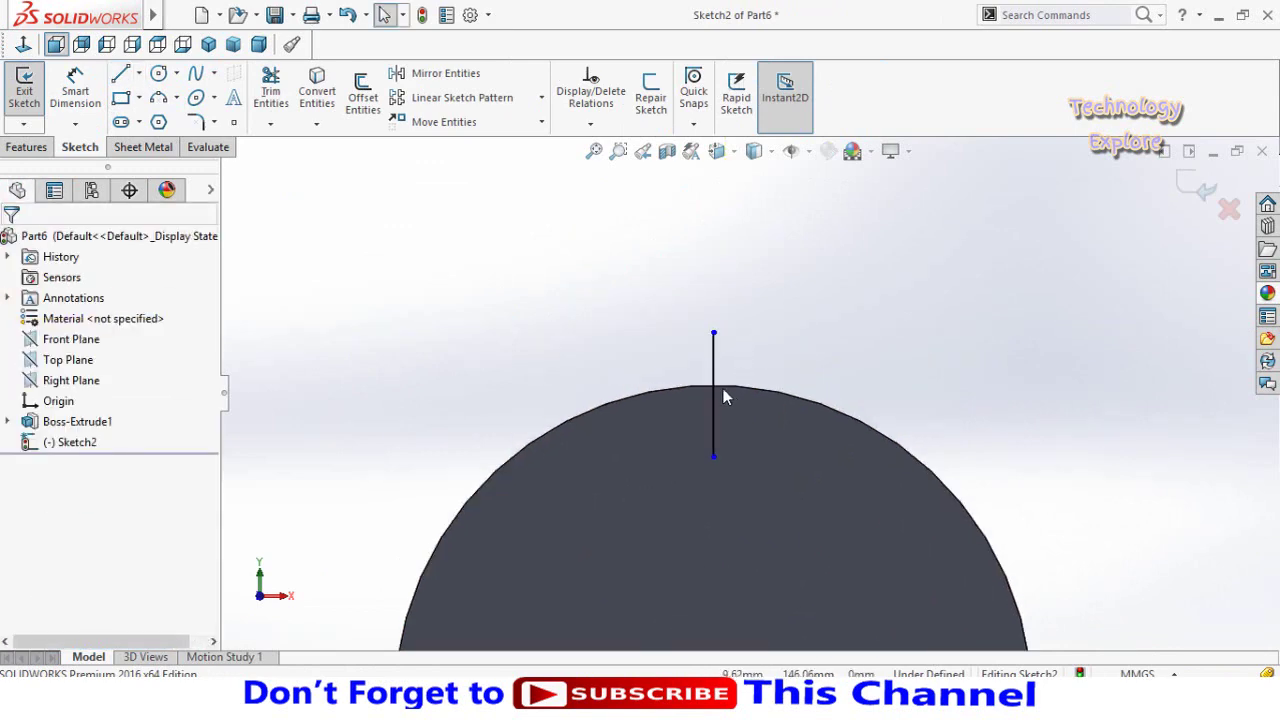
pyautogui.scroll(1, 725, 372)
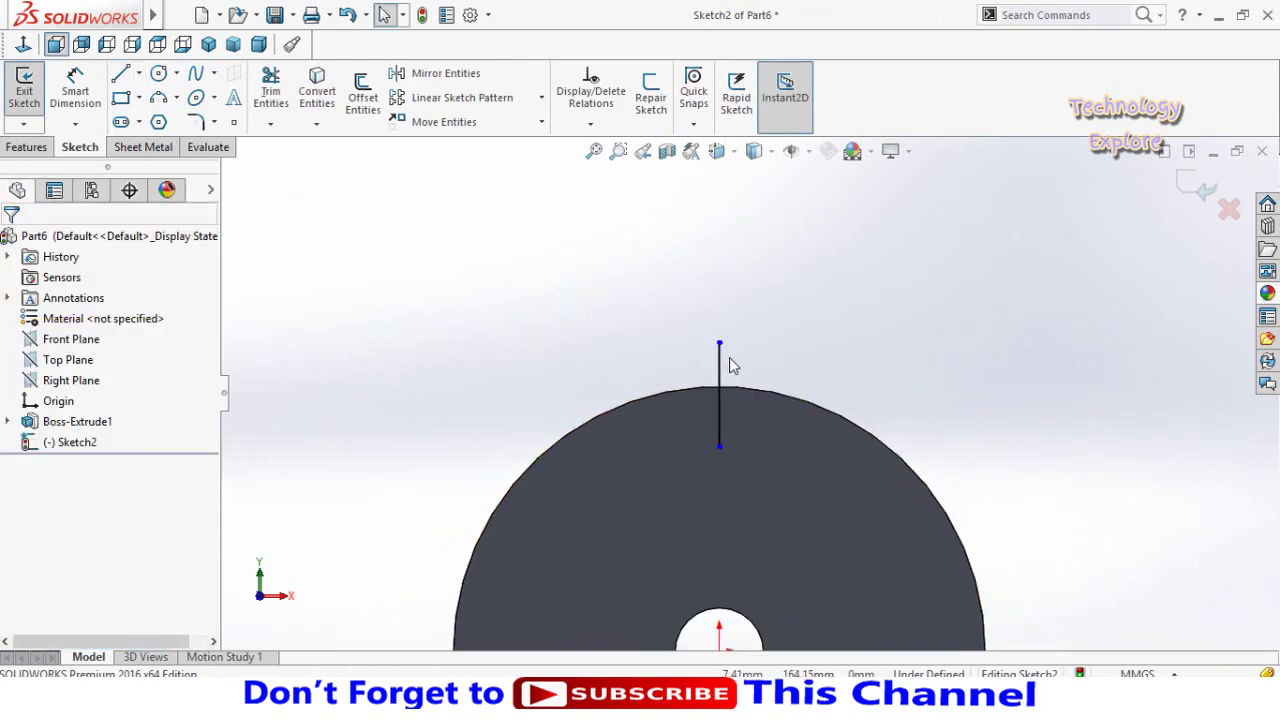
pyautogui.scroll(1, 729, 364)
pyautogui.click(75, 90)
pyautogui.click(721, 365)
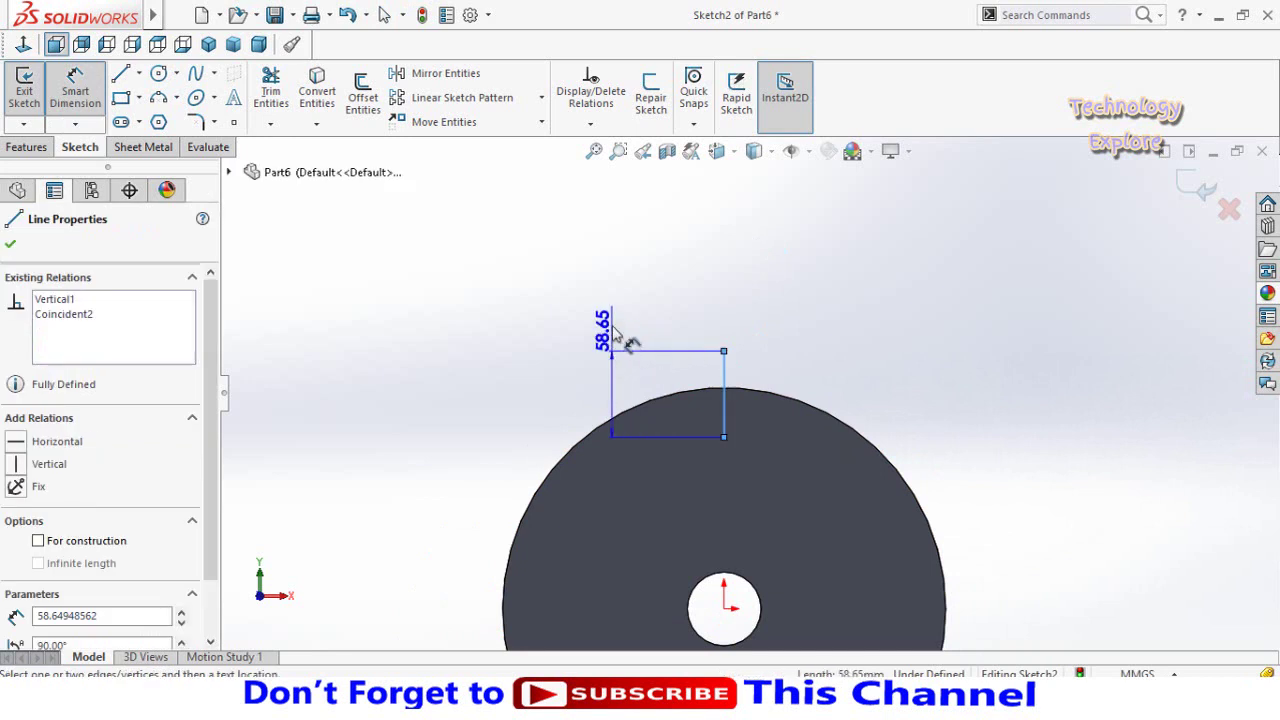
pyautogui.click(615, 318)
pyautogui.write('2')
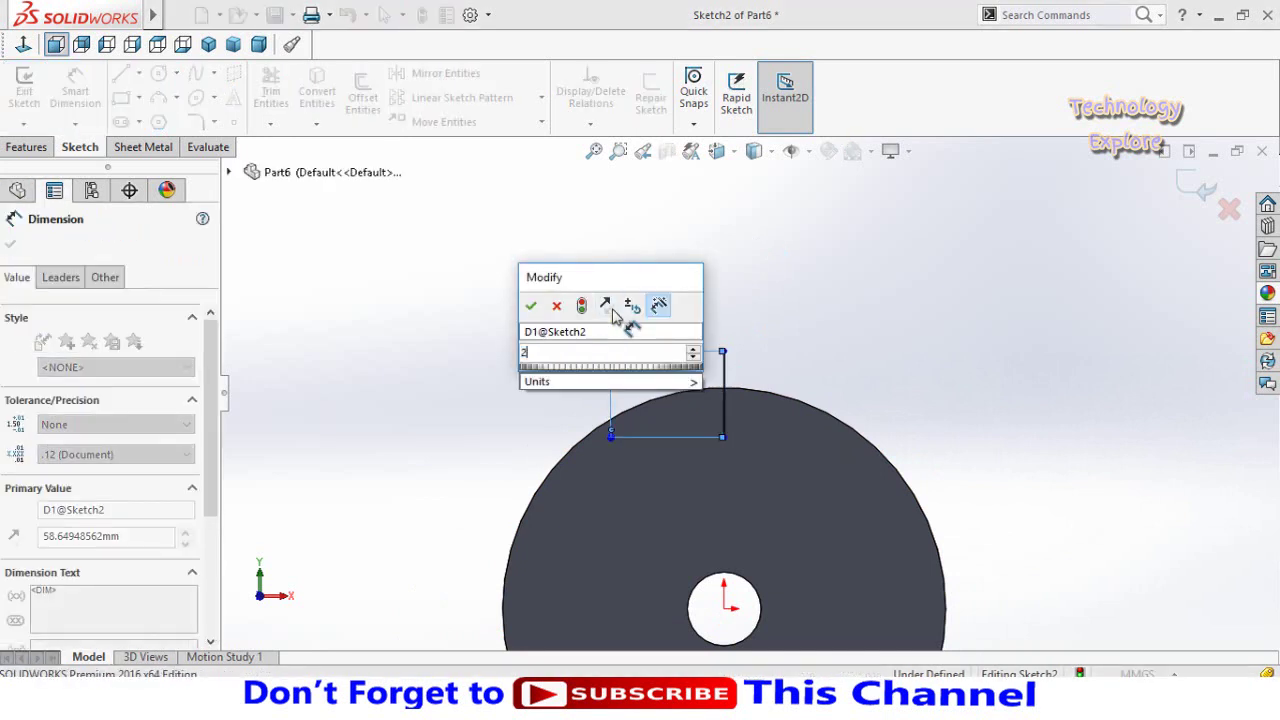
pyautogui.press('Return')
# Dimension the line's lower end 148 mm above the centre origin.
pyautogui.scroll(-2, 755, 440)
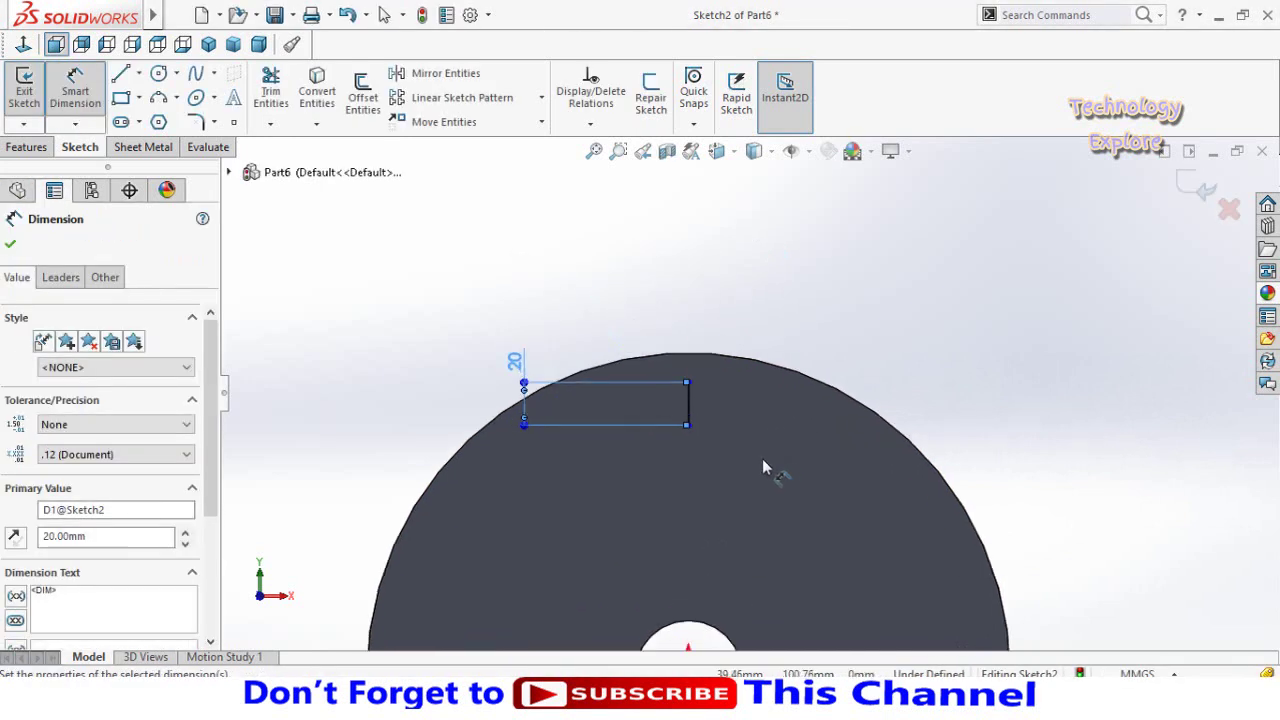
pyautogui.scroll(1, 740, 462)
pyautogui.scroll(2, 690, 590)
pyautogui.click(707, 590)
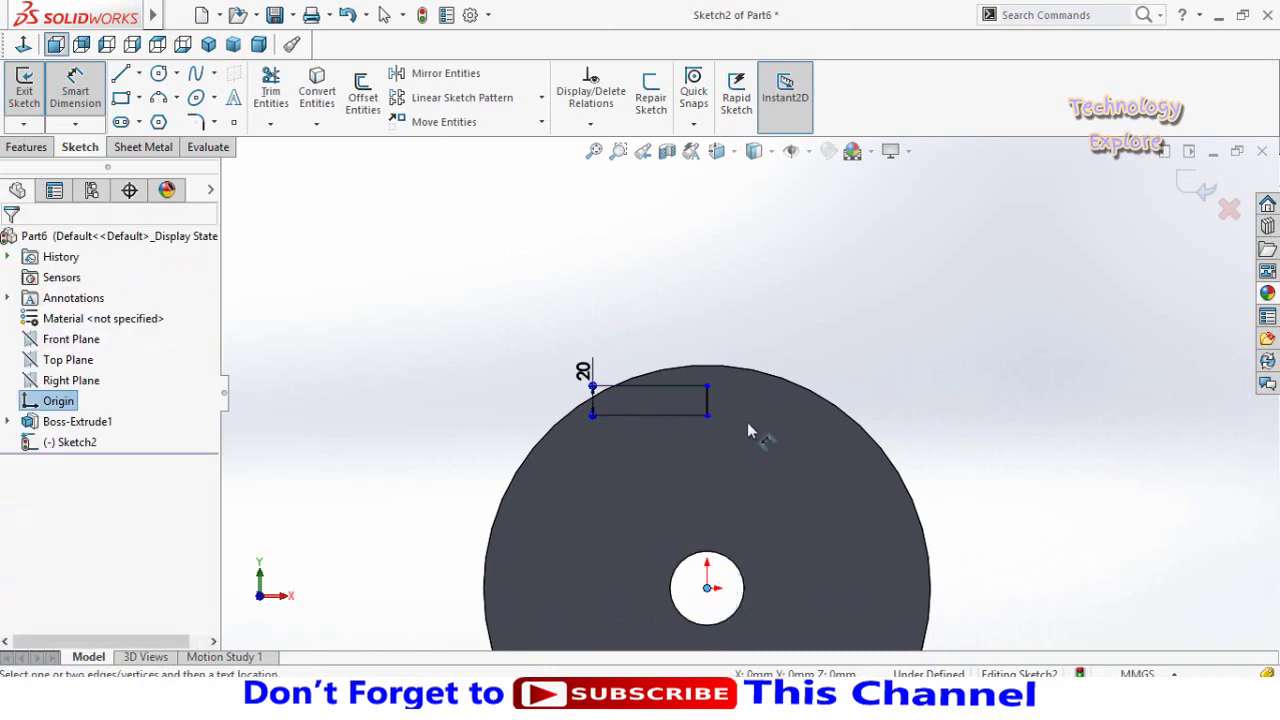
pyautogui.click(708, 418)
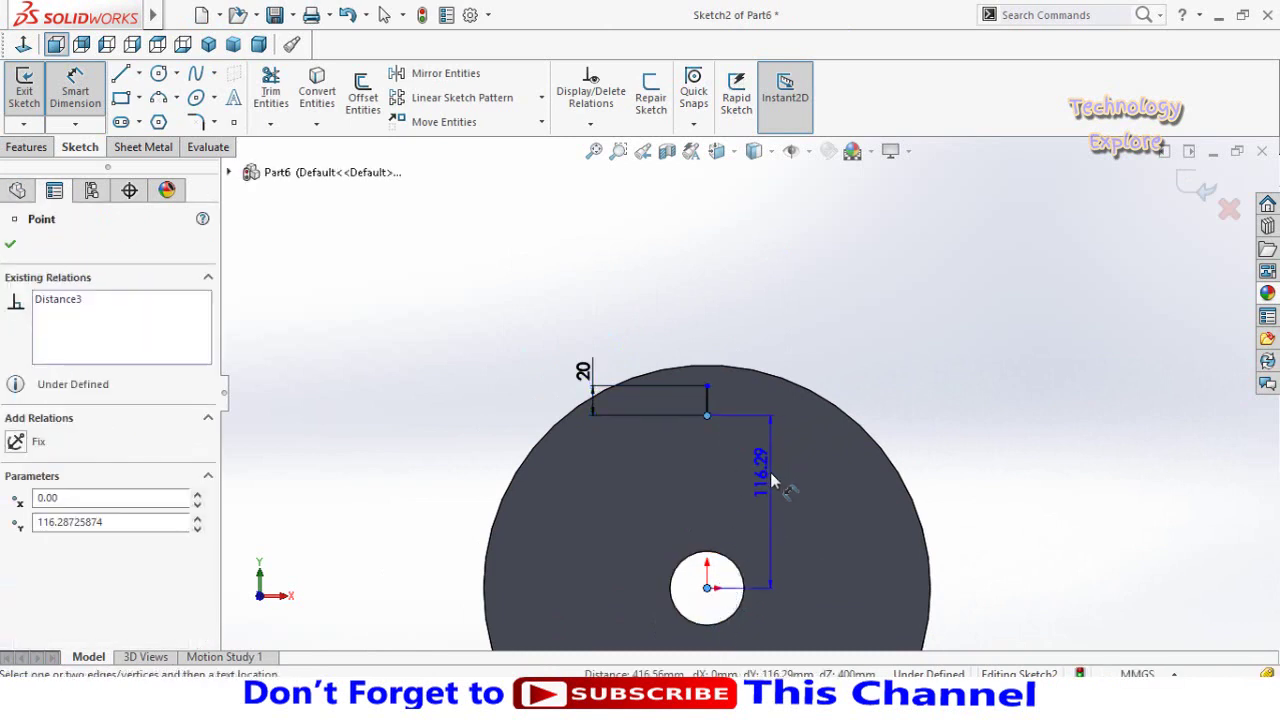
pyautogui.click(770, 483)
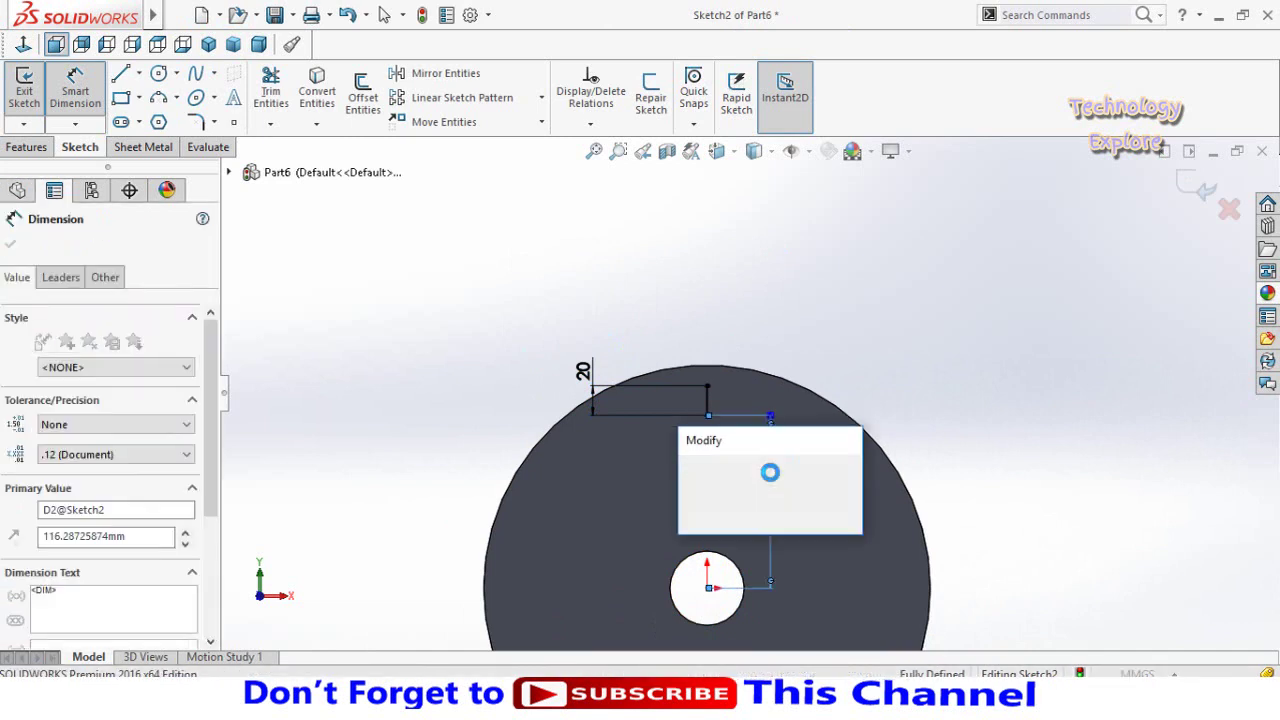
pyautogui.write('148')
pyautogui.press('Return')
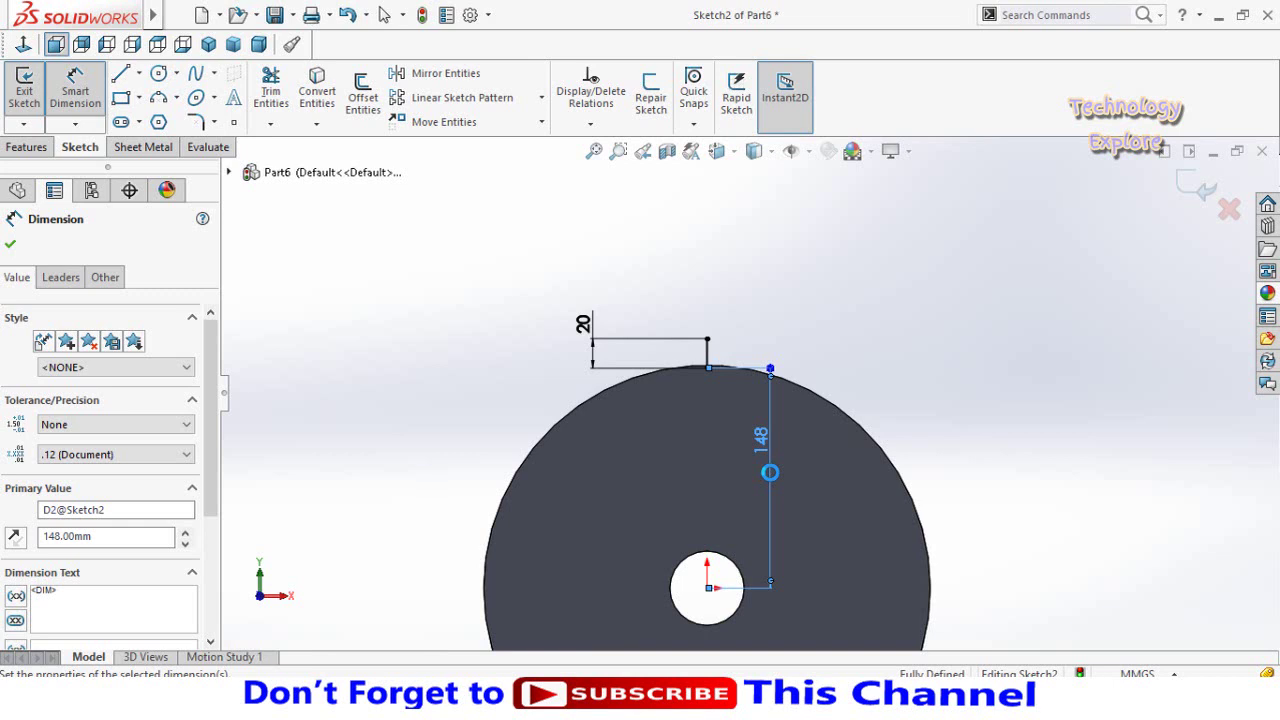
pyautogui.scroll(2, 431, 386)
pyautogui.click(26, 147)
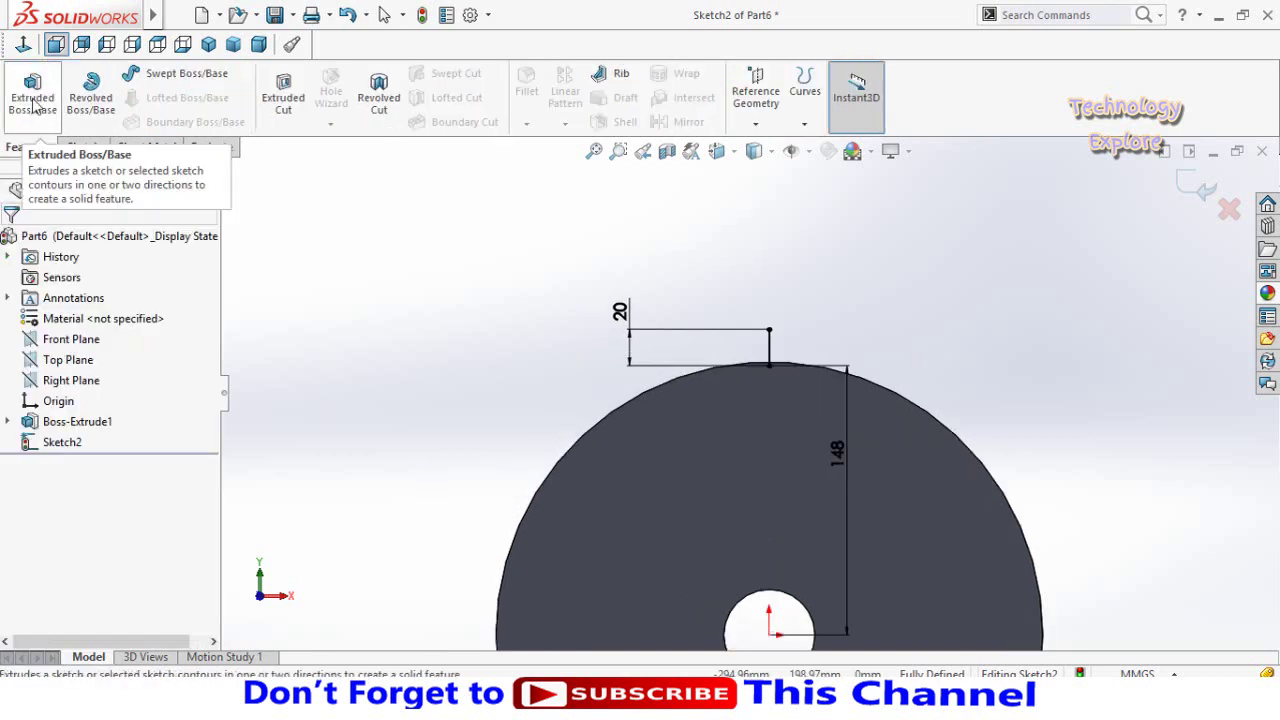
# Extrude the line as a 5 mm mid-plane thin feature up to the cylinder's far end face.
pyautogui.click(33, 95)
pyautogui.scroll(-1, 10, 560)
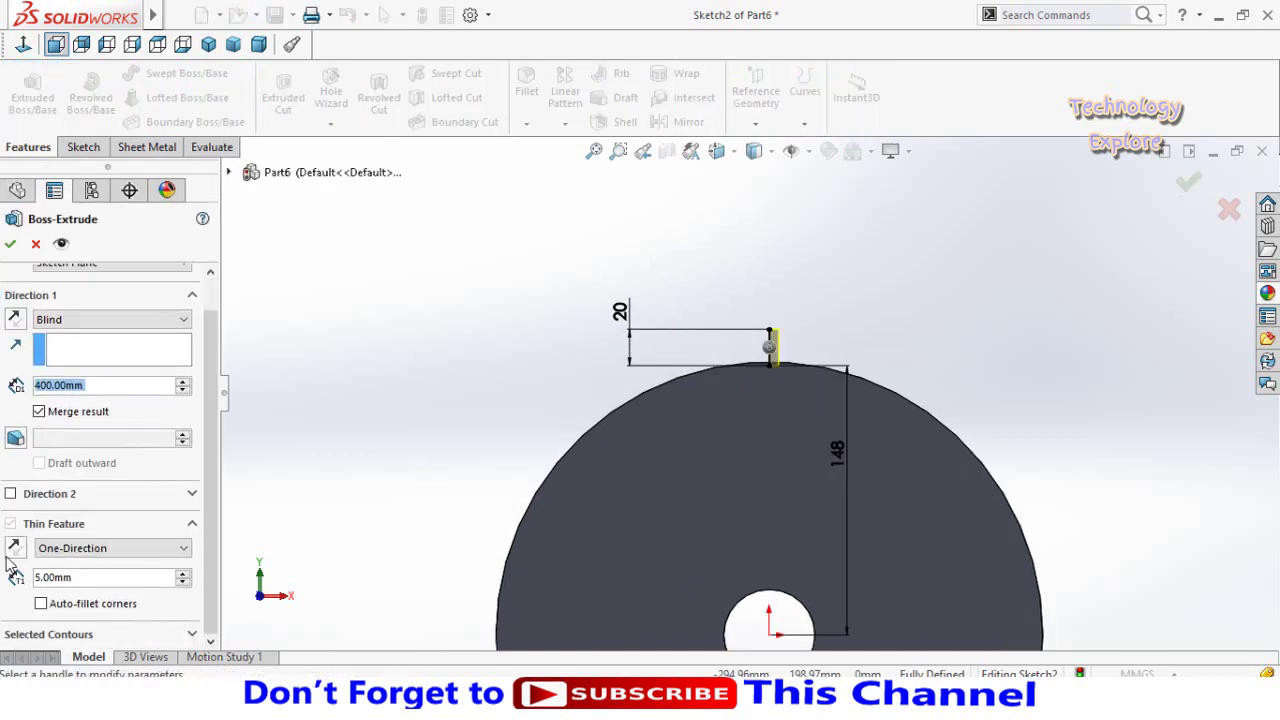
pyautogui.click(90, 578)
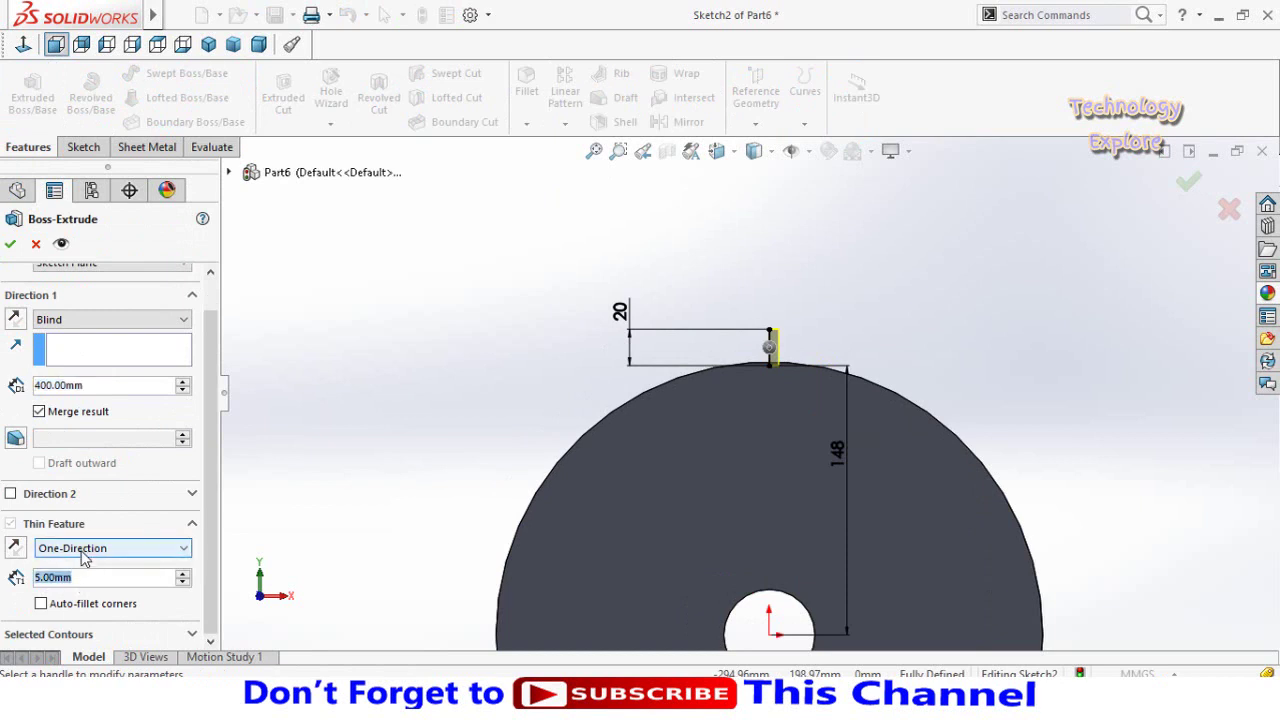
pyautogui.click(86, 556)
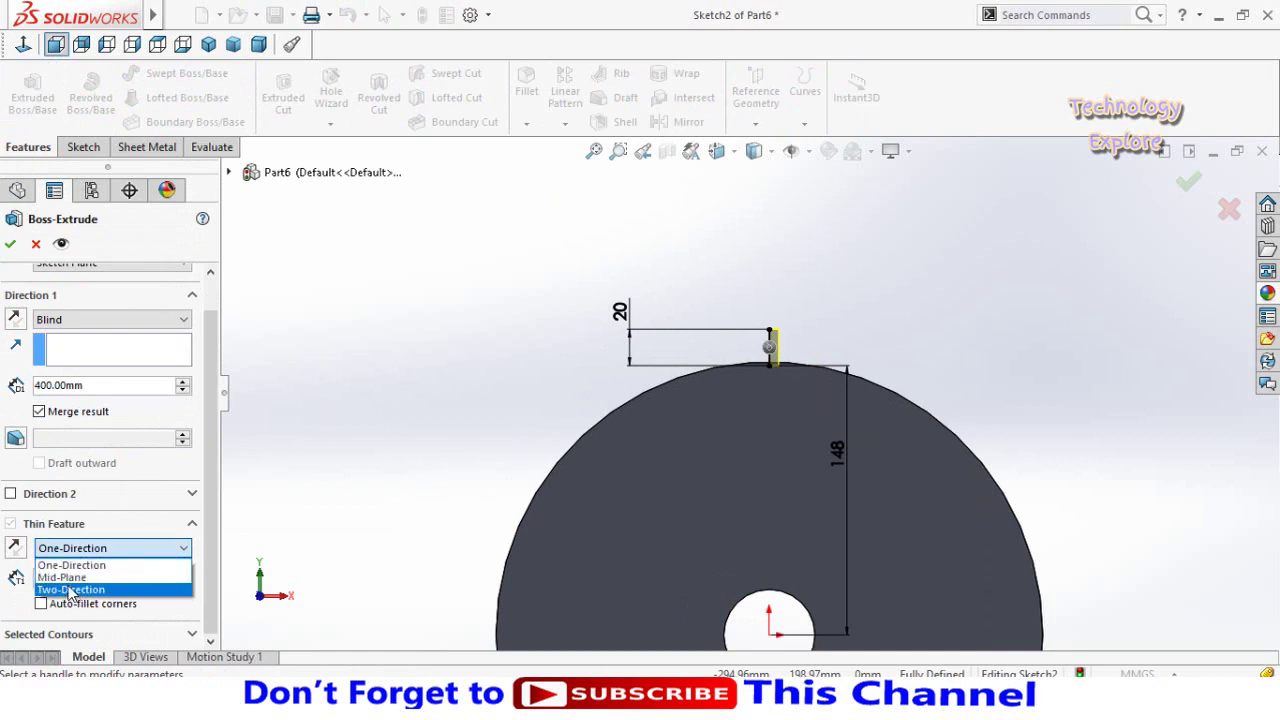
pyautogui.click(62, 577)
pyautogui.scroll(1, 4, 432)
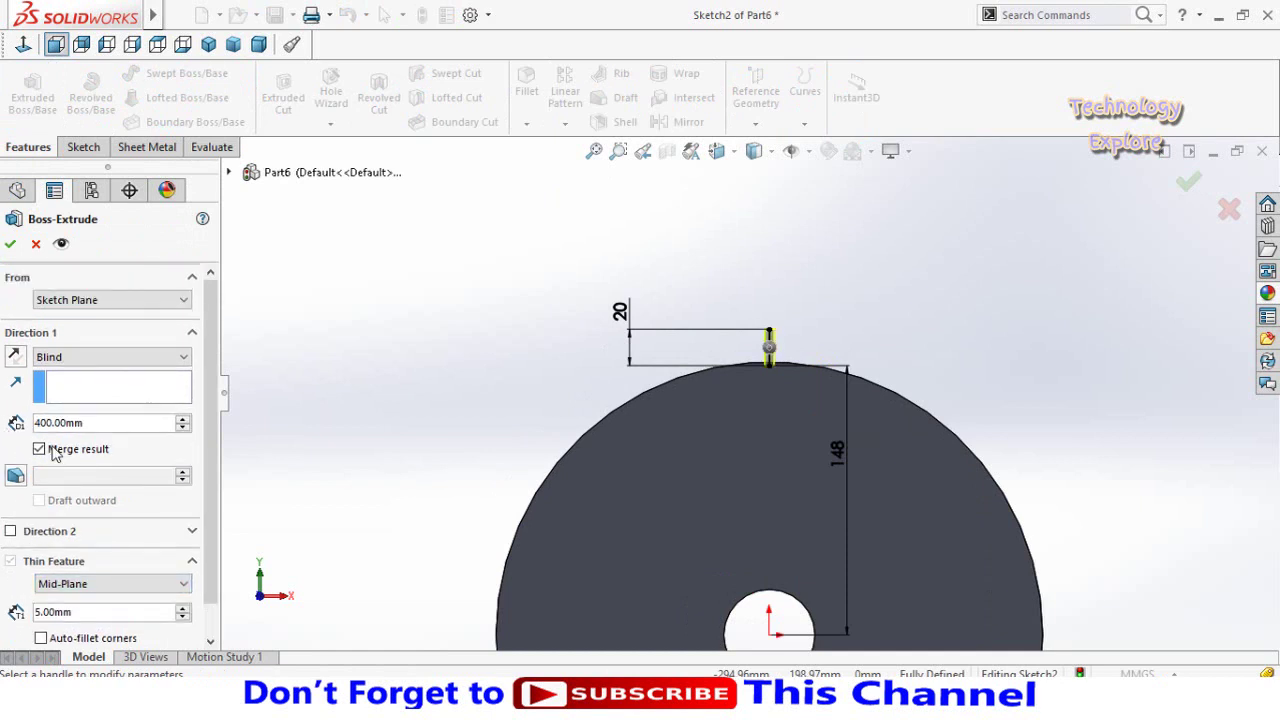
pyautogui.scroll(3, 519, 407)
pyautogui.moveTo(628, 289); pyautogui.dragTo(706, 402, button='middle')
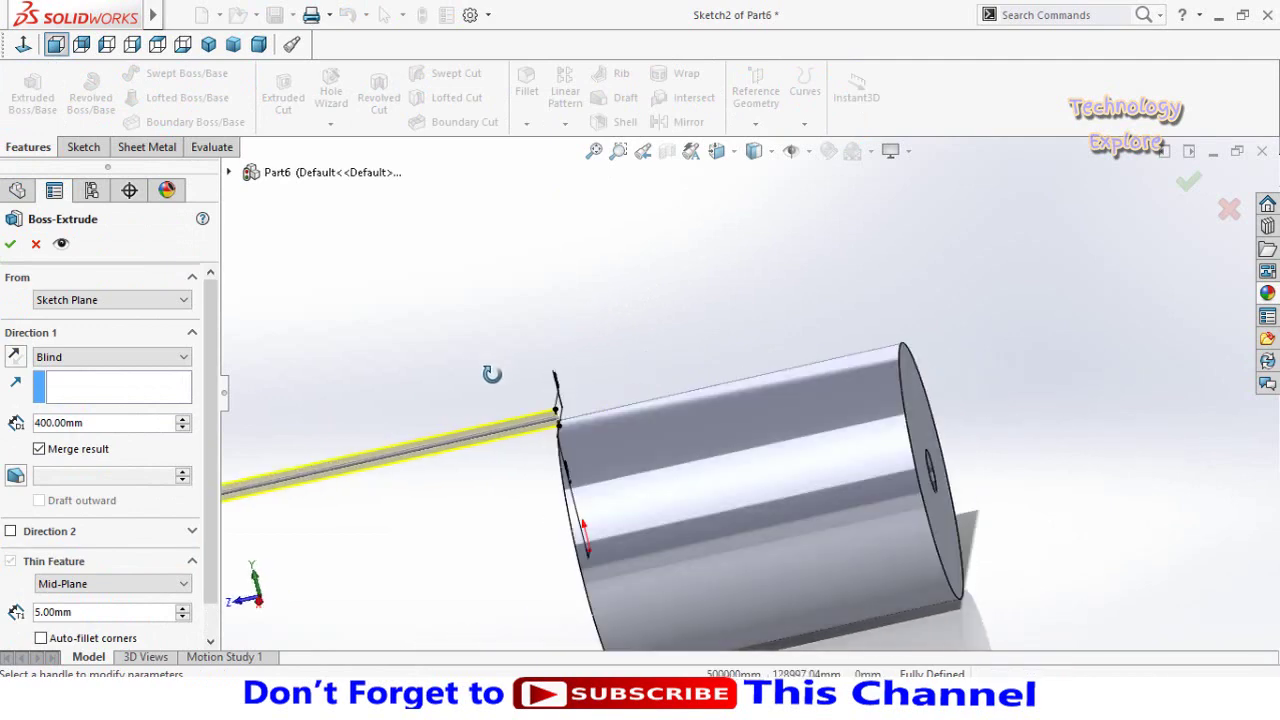
pyautogui.click(838, 430)
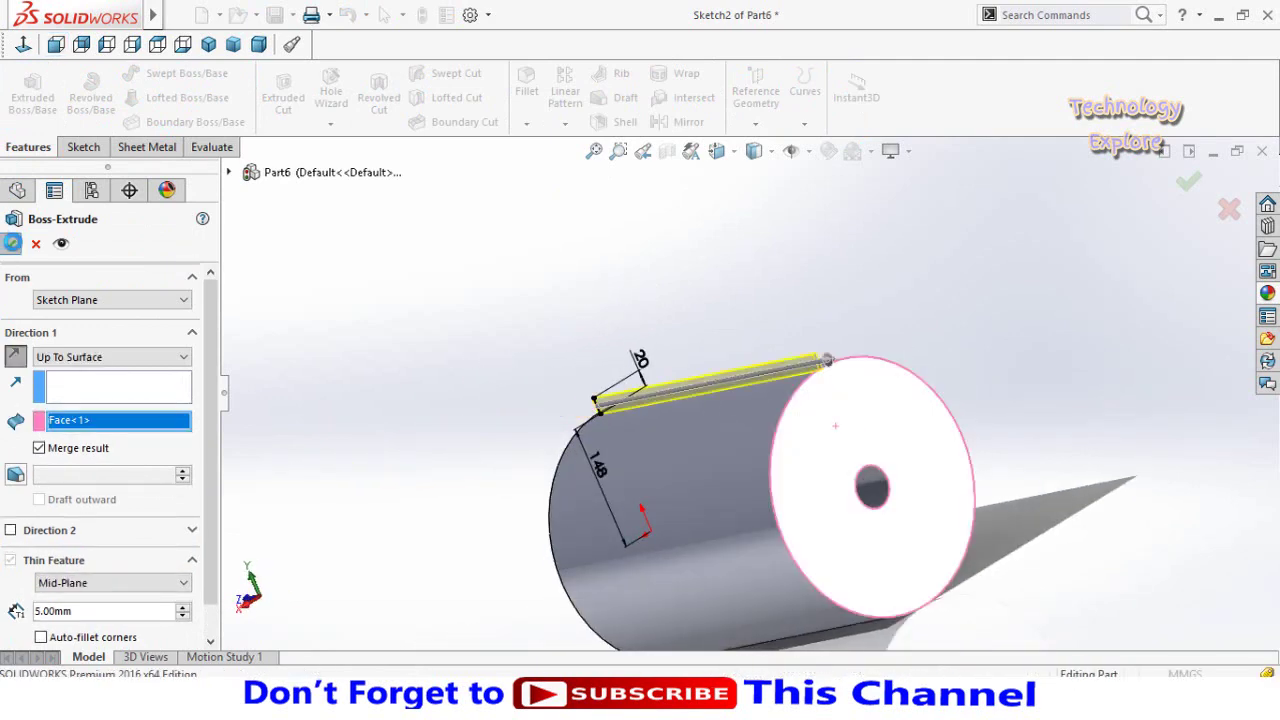
pyautogui.click(11, 245)
pyautogui.click(475, 398)
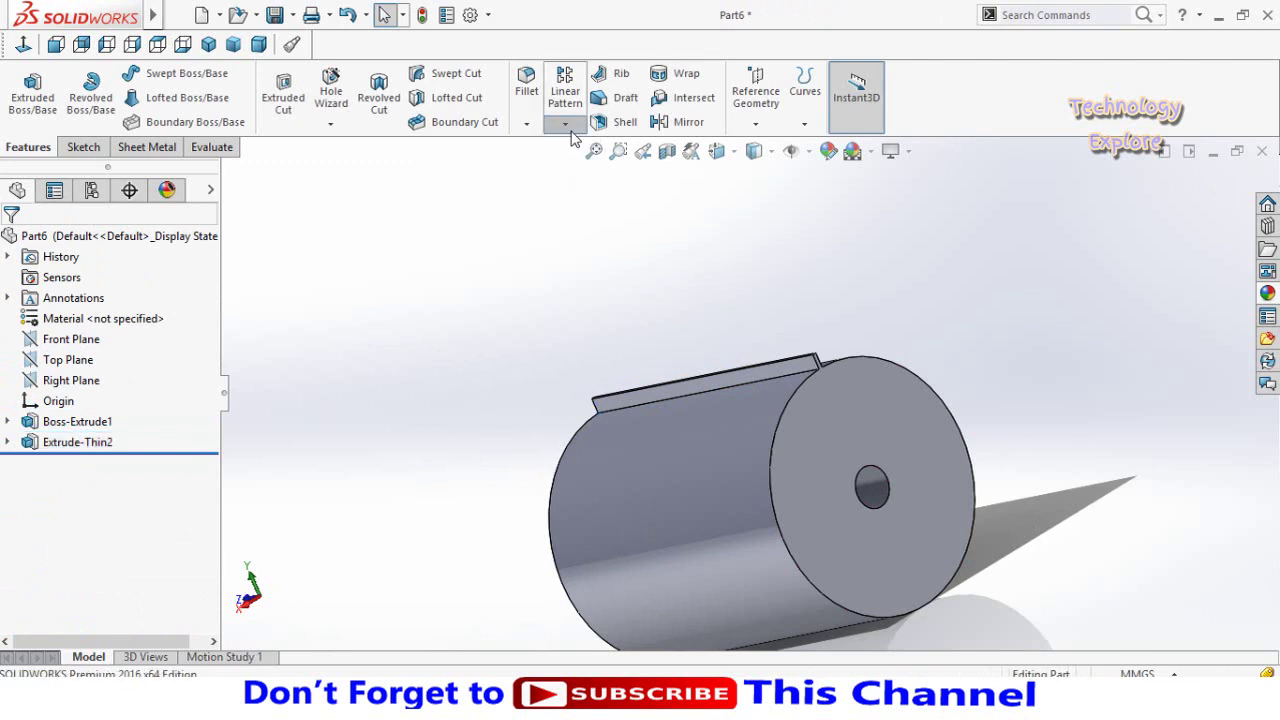
# Start a circular pattern using the cylinder's circular edge as the axis.
pyautogui.click(565, 124)
pyautogui.click(590, 166)
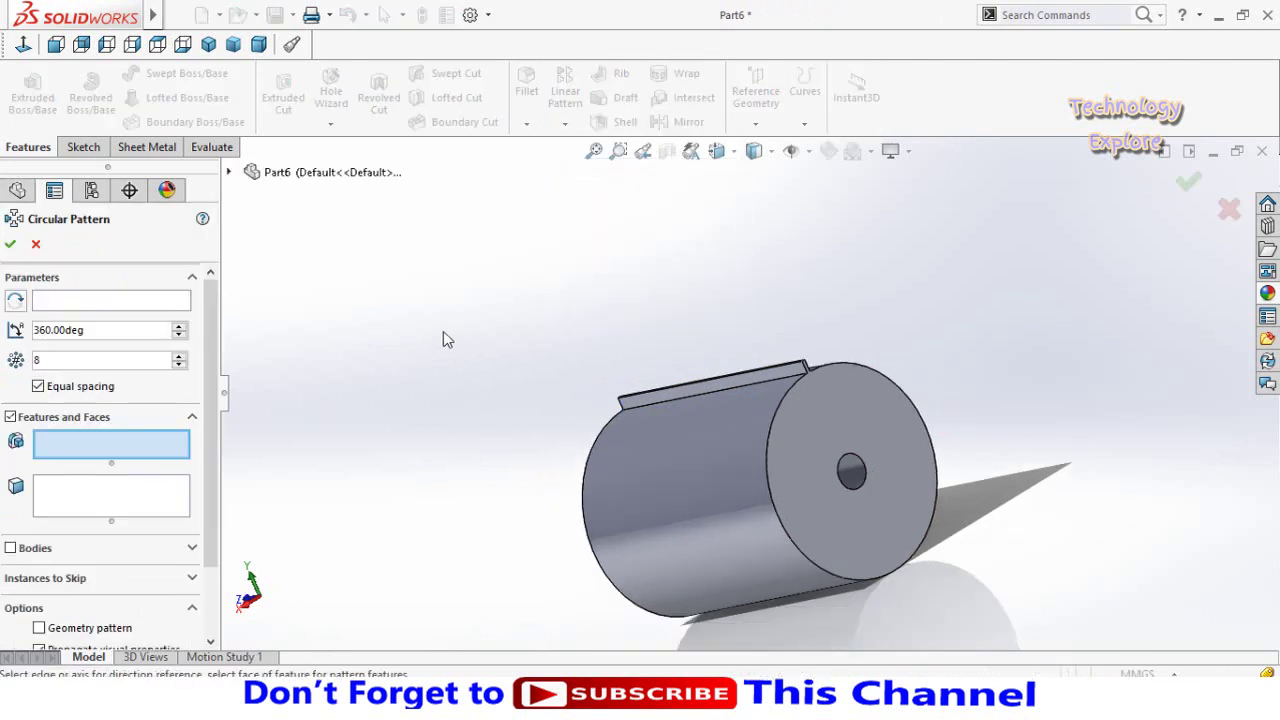
pyautogui.click(108, 304)
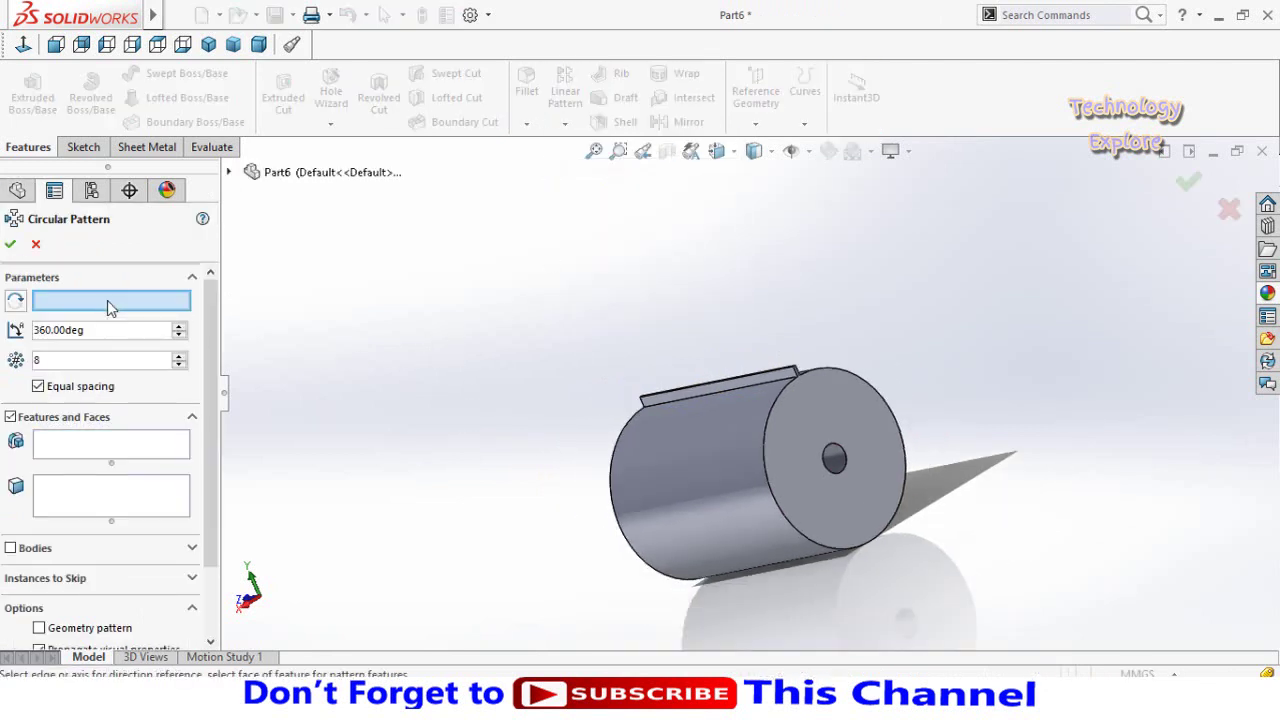
pyautogui.click(607, 472)
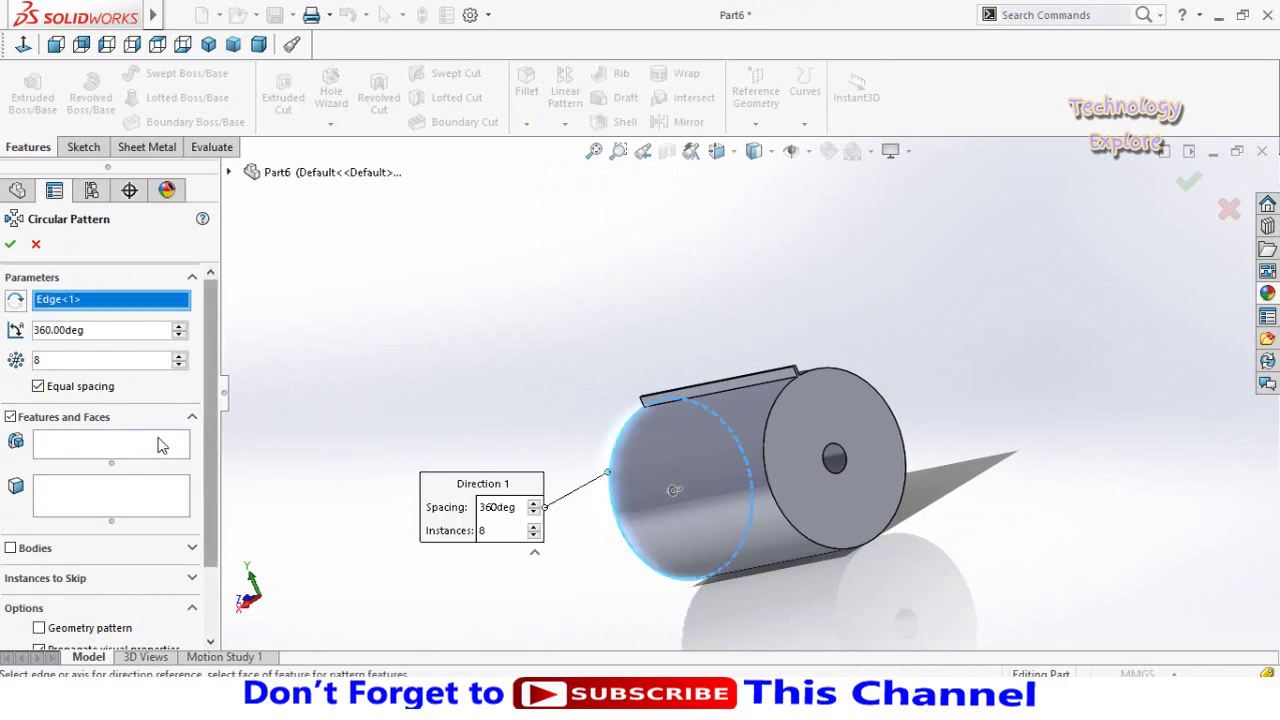
# Pattern Extrude-Thin2 with 50 instances around the axis and accept it.
pyautogui.click(116, 450)
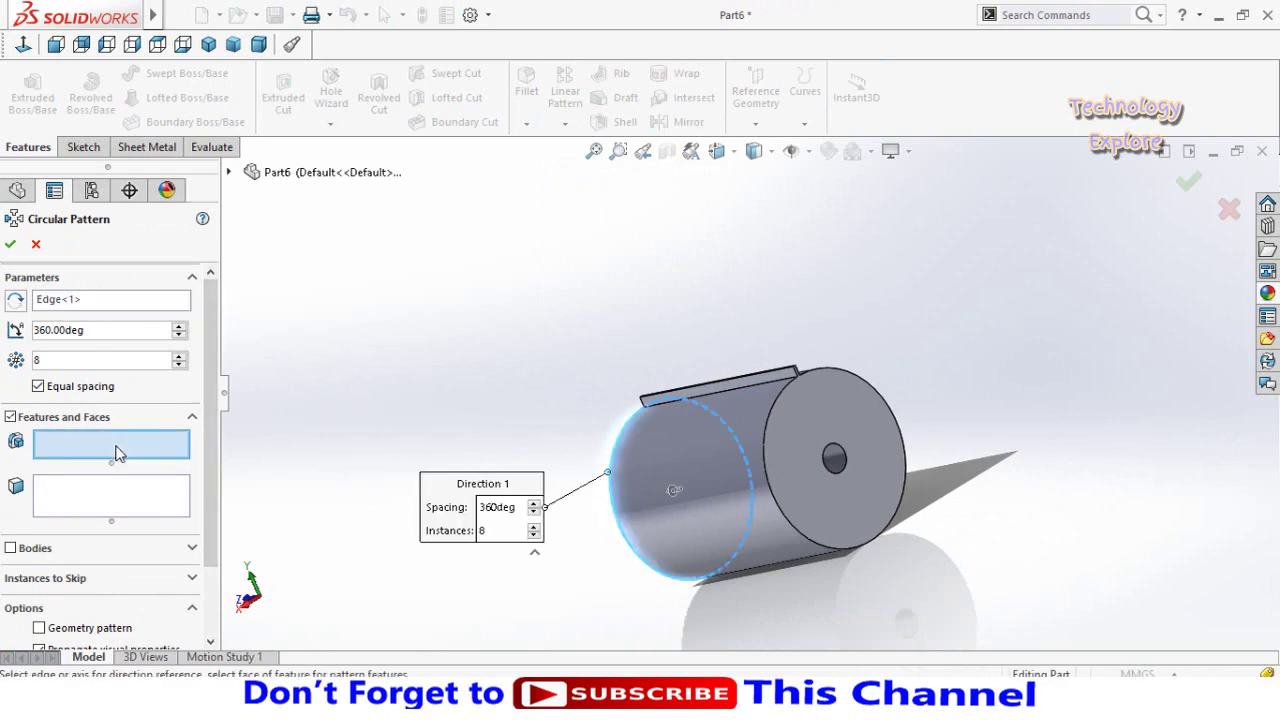
pyautogui.click(229, 174)
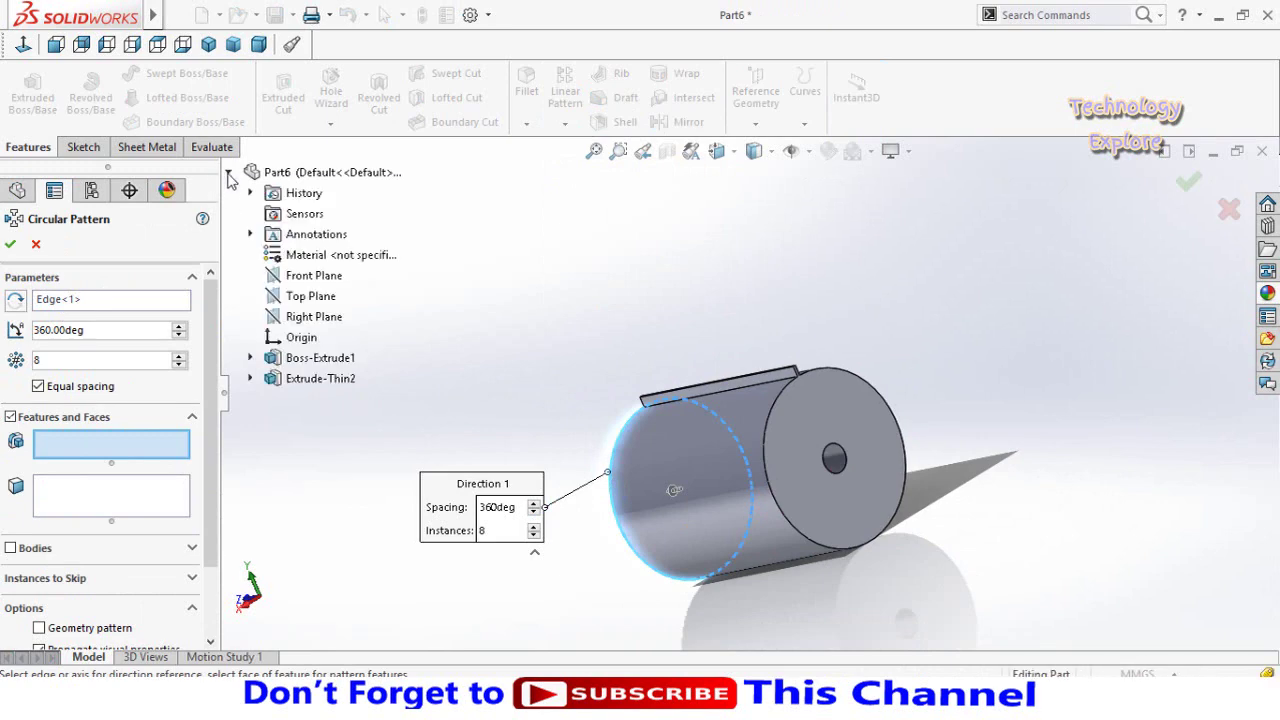
pyautogui.click(307, 382)
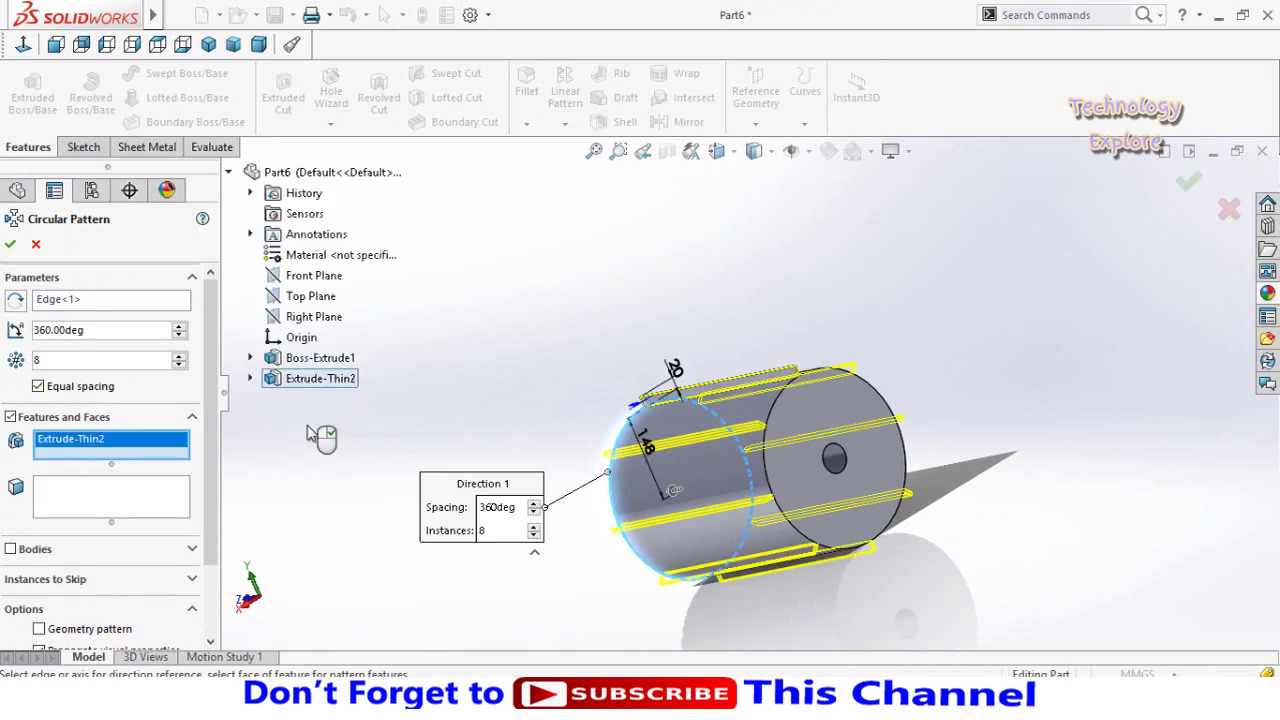
pyautogui.doubleClick(86, 360)
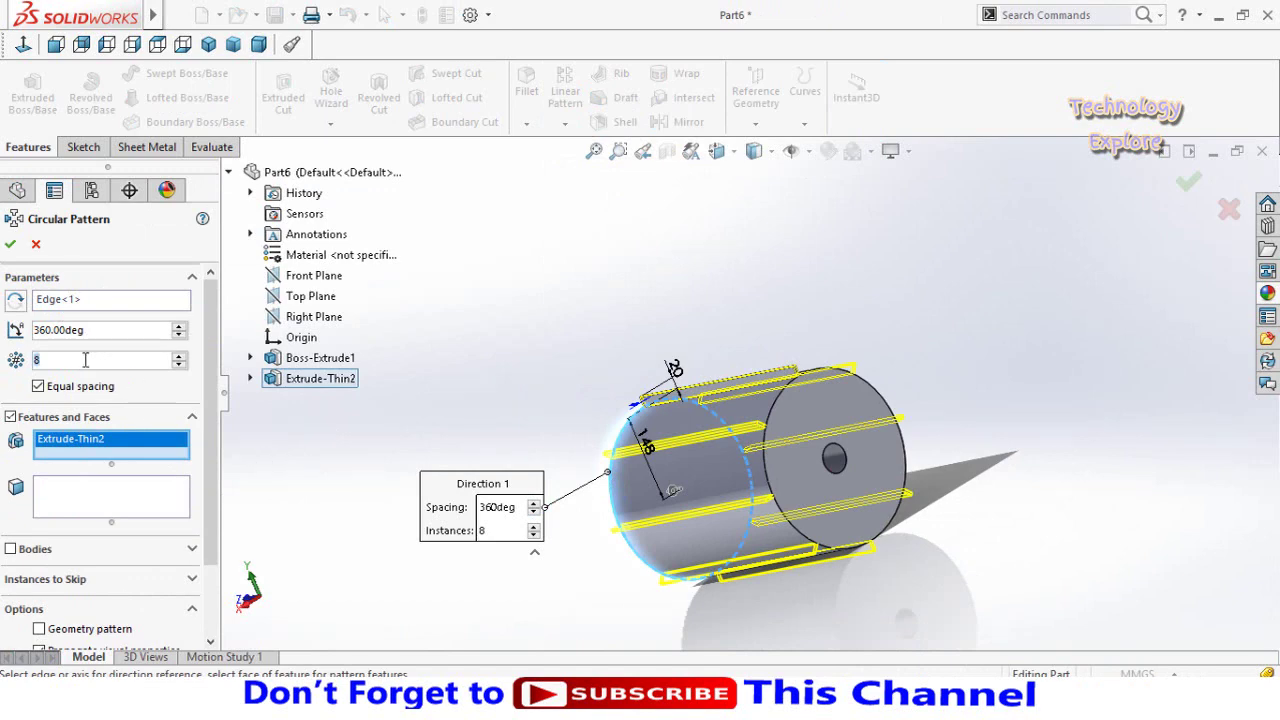
pyautogui.write('0')
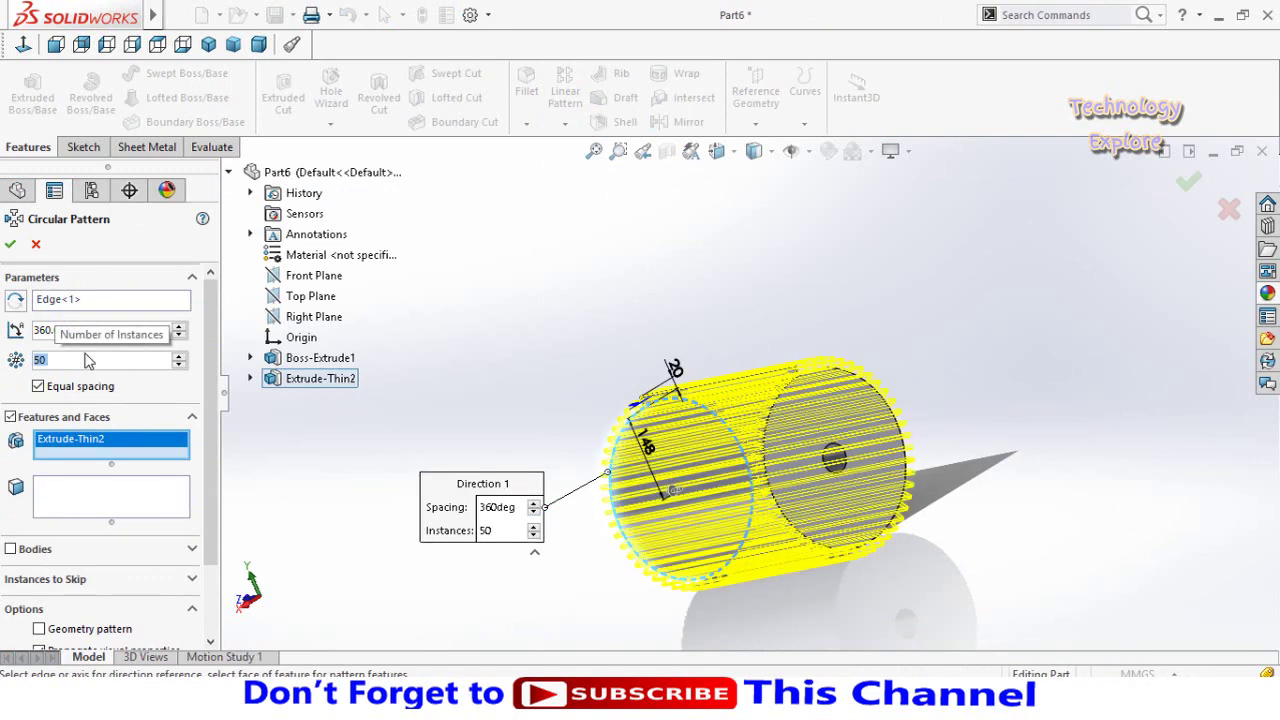
pyautogui.click(10, 245)
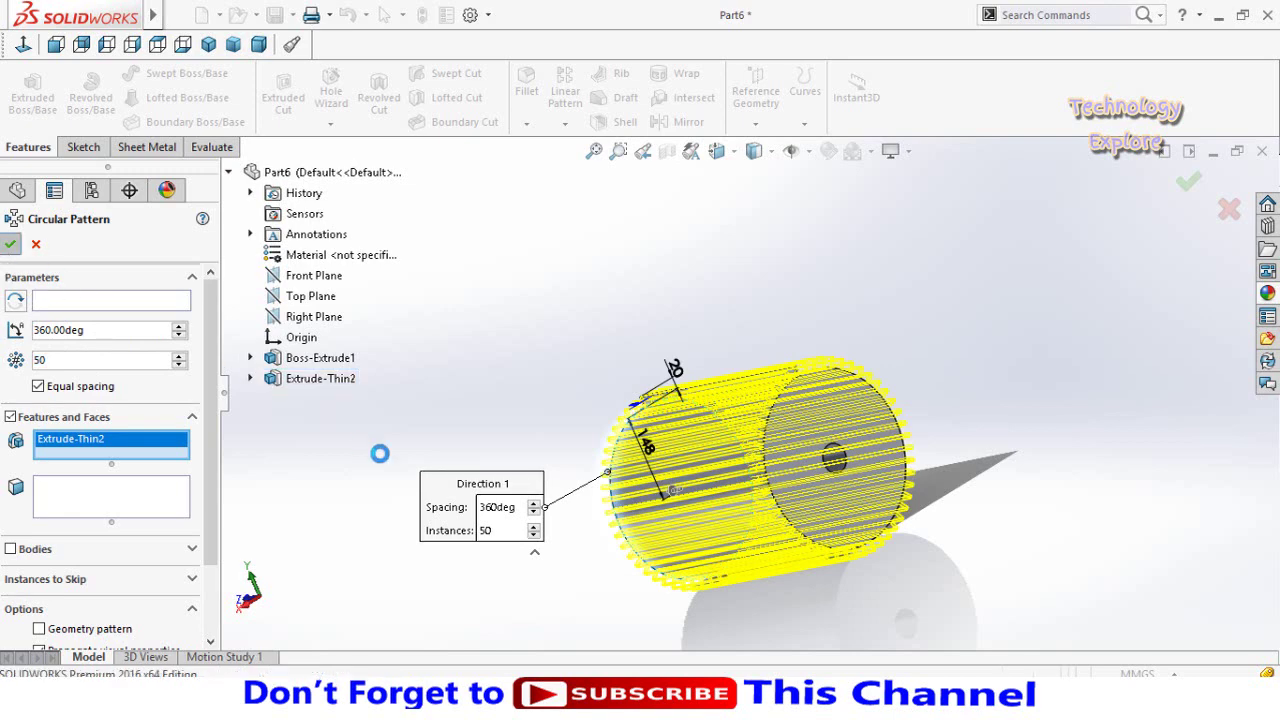
pyautogui.moveTo(523, 440)
pyautogui.mouseDown(button='middle')
pyautogui.moveTo(474, 517)
pyautogui.moveTo(509, 540)
pyautogui.moveTo(937, 538)
pyautogui.mouseUp(button='middle')
pyautogui.scroll(-3, 940, 540)
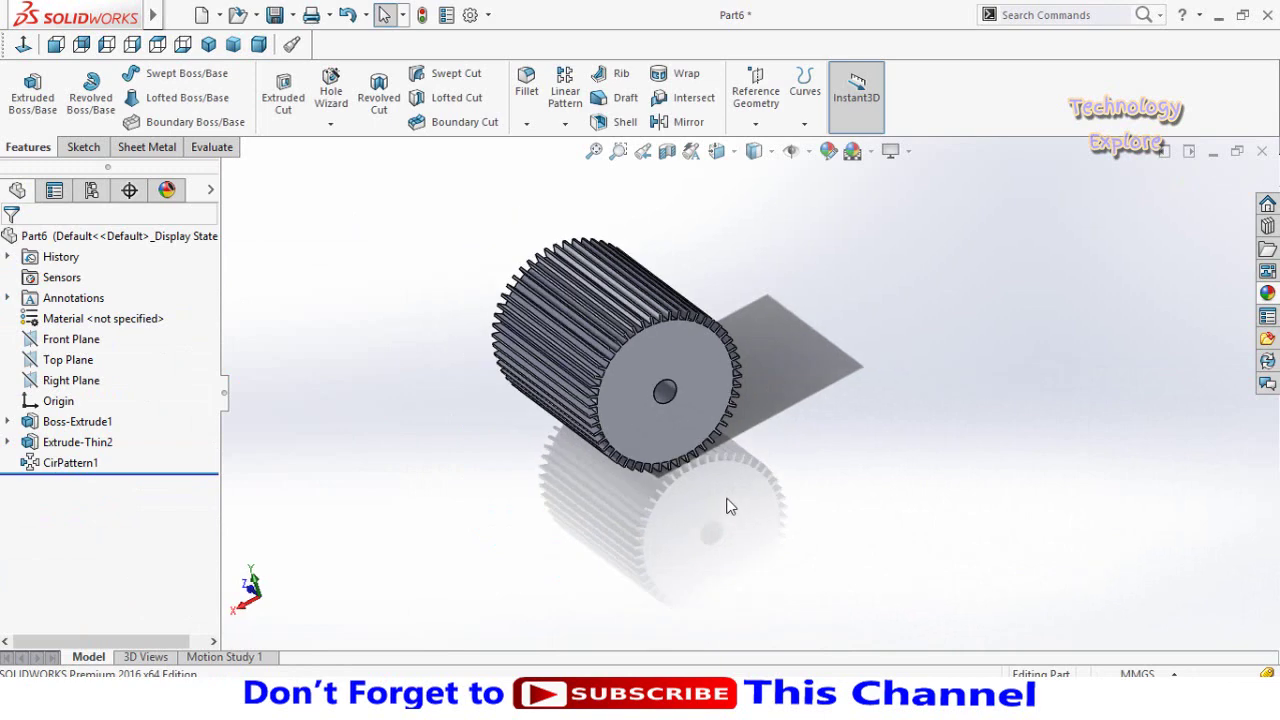
# Start a new sketch on the gear's end face.
pyautogui.click(647, 437)
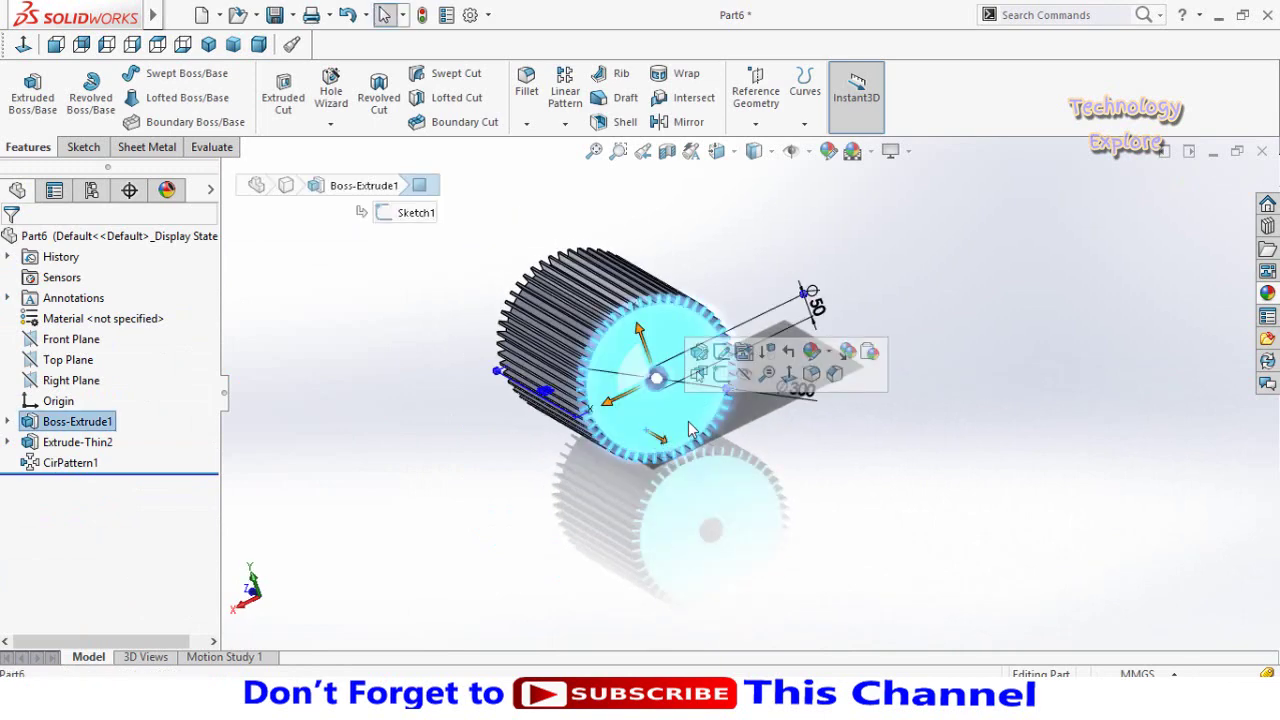
pyautogui.click(755, 372)
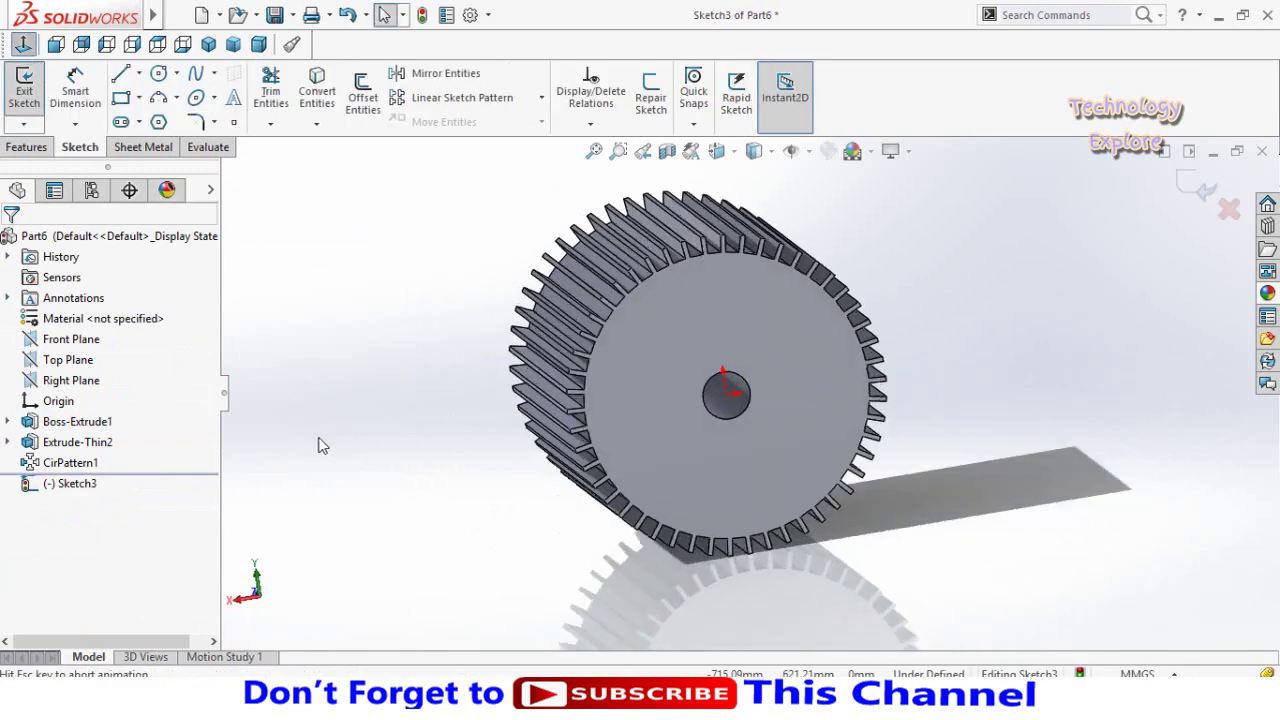
pyautogui.click(121, 76)
pyautogui.scroll(2, 480, 434)
pyautogui.scroll(-3, 700, 427)
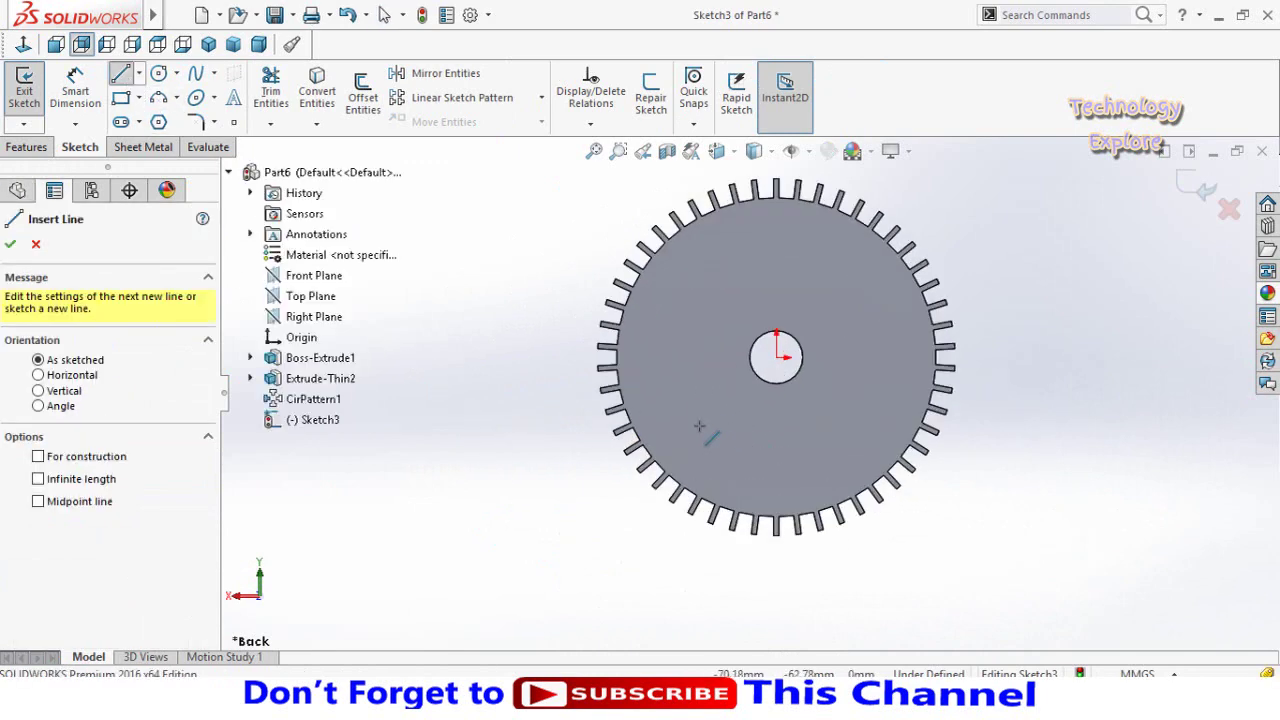
pyautogui.scroll(3, 733, 424)
pyautogui.scroll(-2, 789, 412)
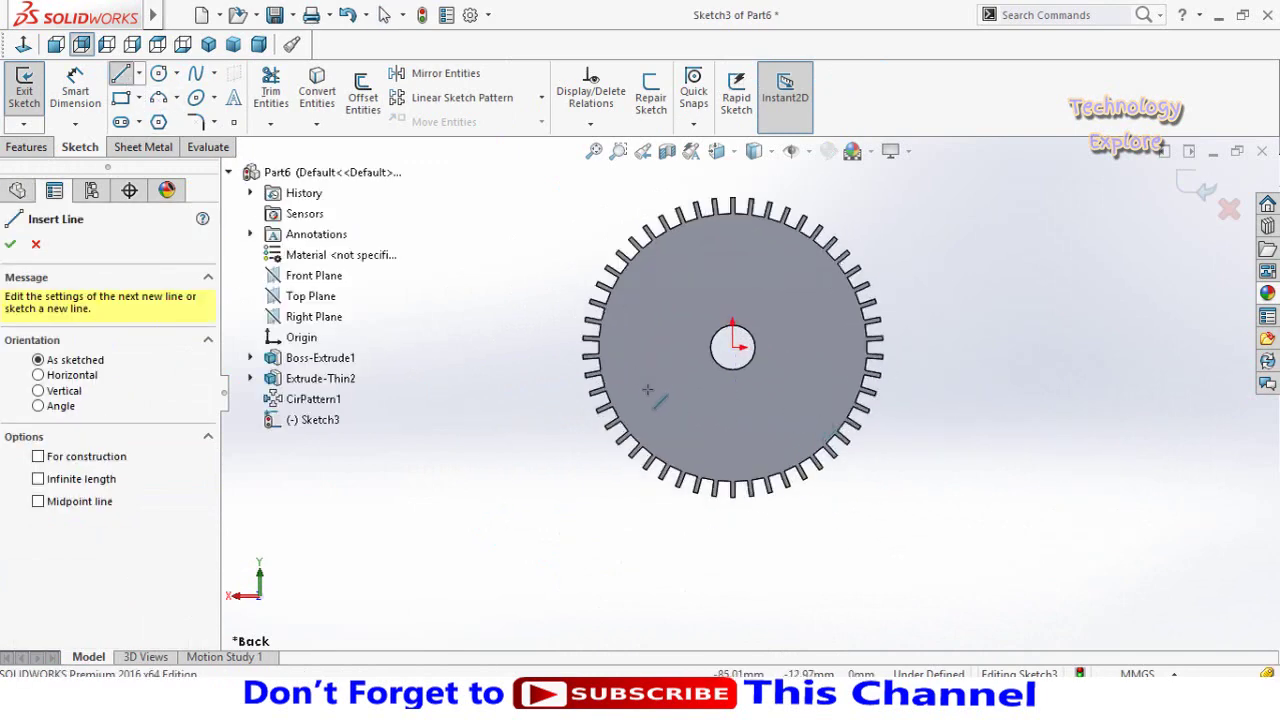
# Draw a closed trapezoidal stand profile with short side flanges below the gear.
pyautogui.click(686, 386)
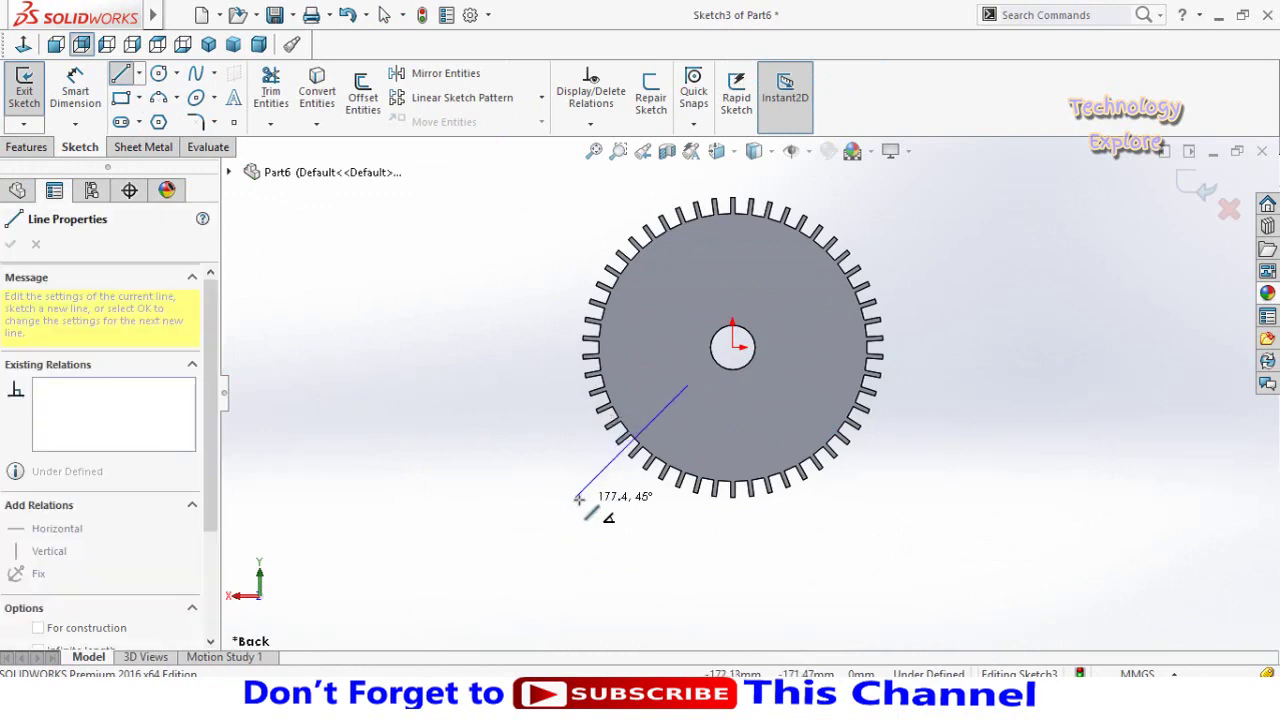
pyautogui.click(542, 510)
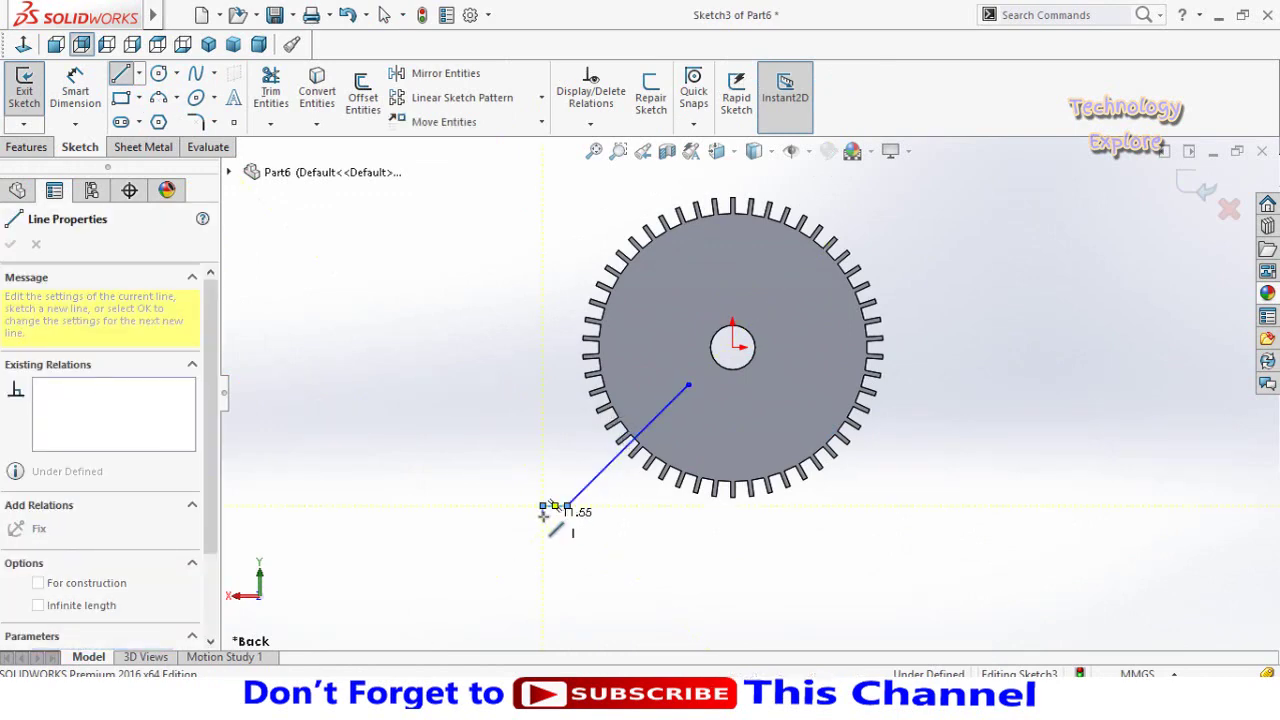
pyautogui.click(943, 509)
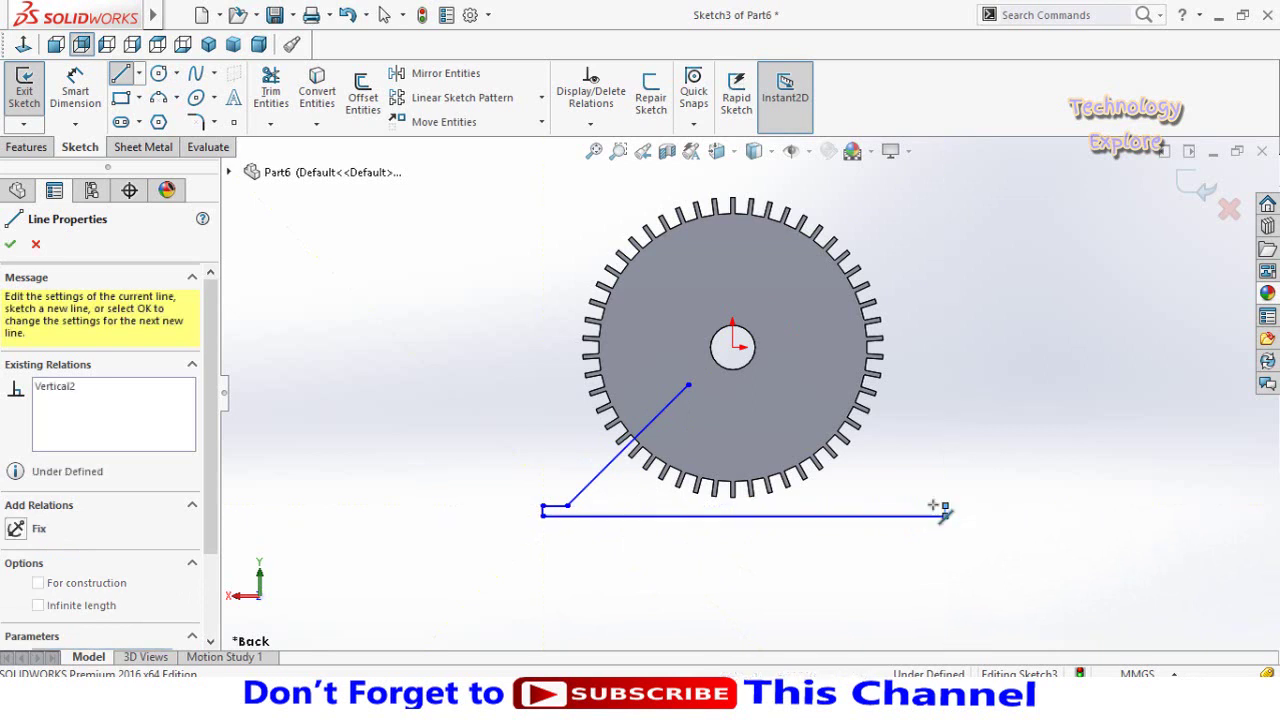
pyautogui.click(883, 505)
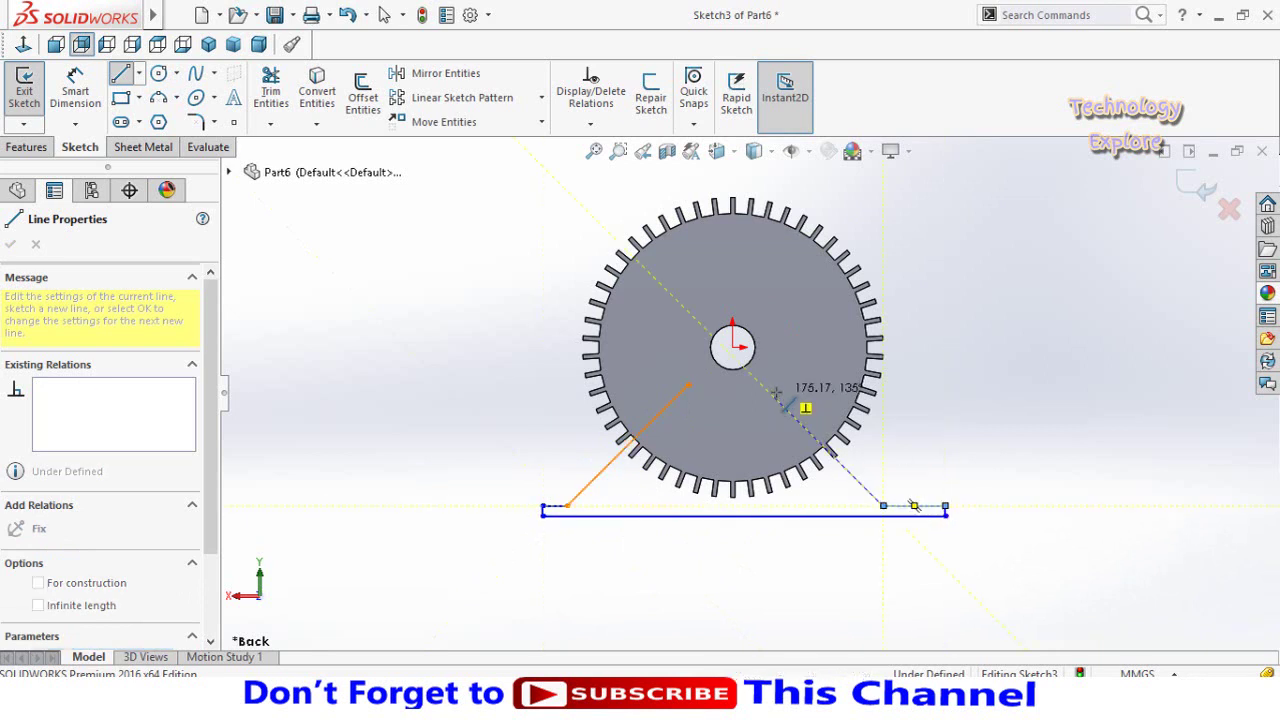
pyautogui.click(777, 394)
pyautogui.click(686, 387)
pyautogui.press('Escape')
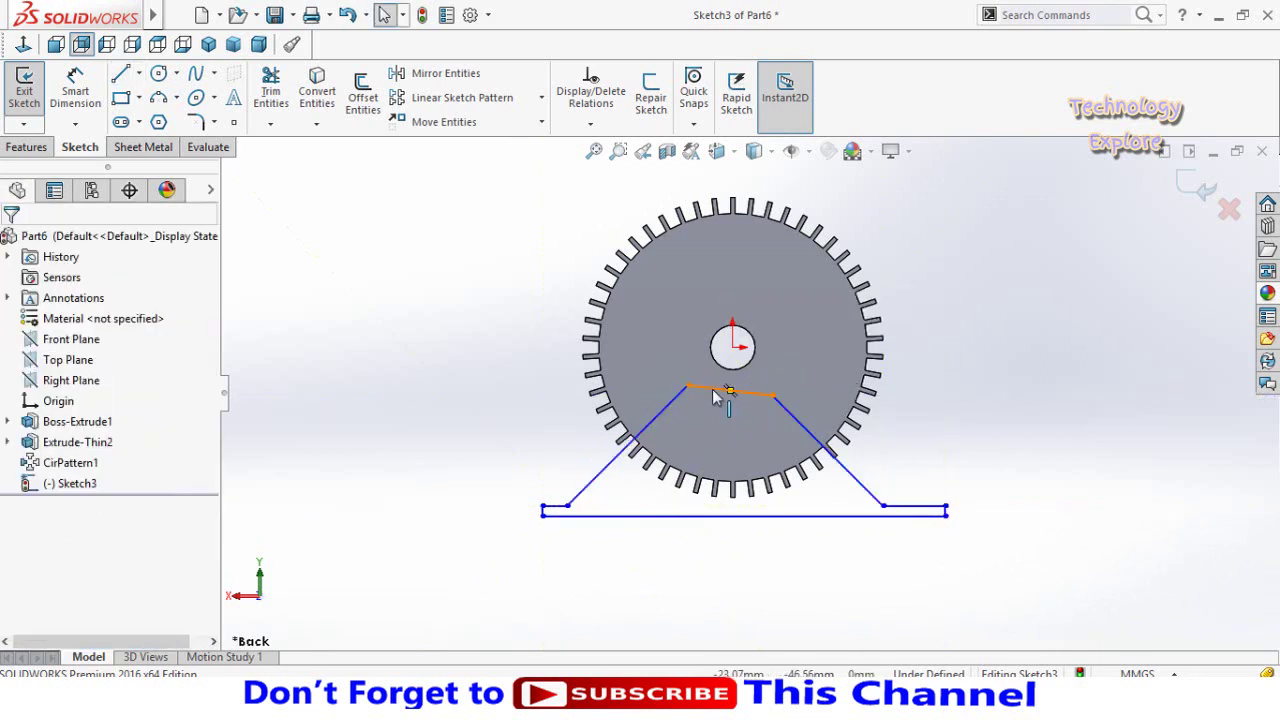
# Make the top line horizontal and align its midpoint vertically with the origin.
pyautogui.click(716, 394)
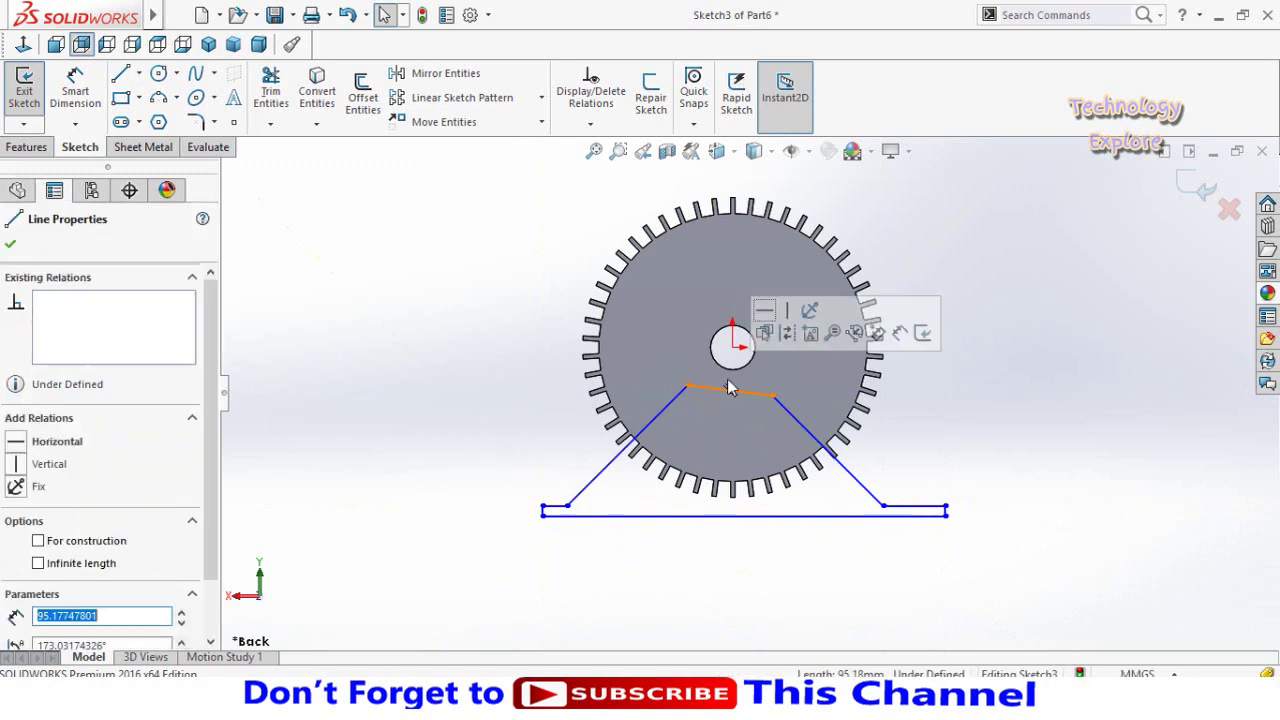
pyautogui.click(768, 310)
pyautogui.click(755, 597)
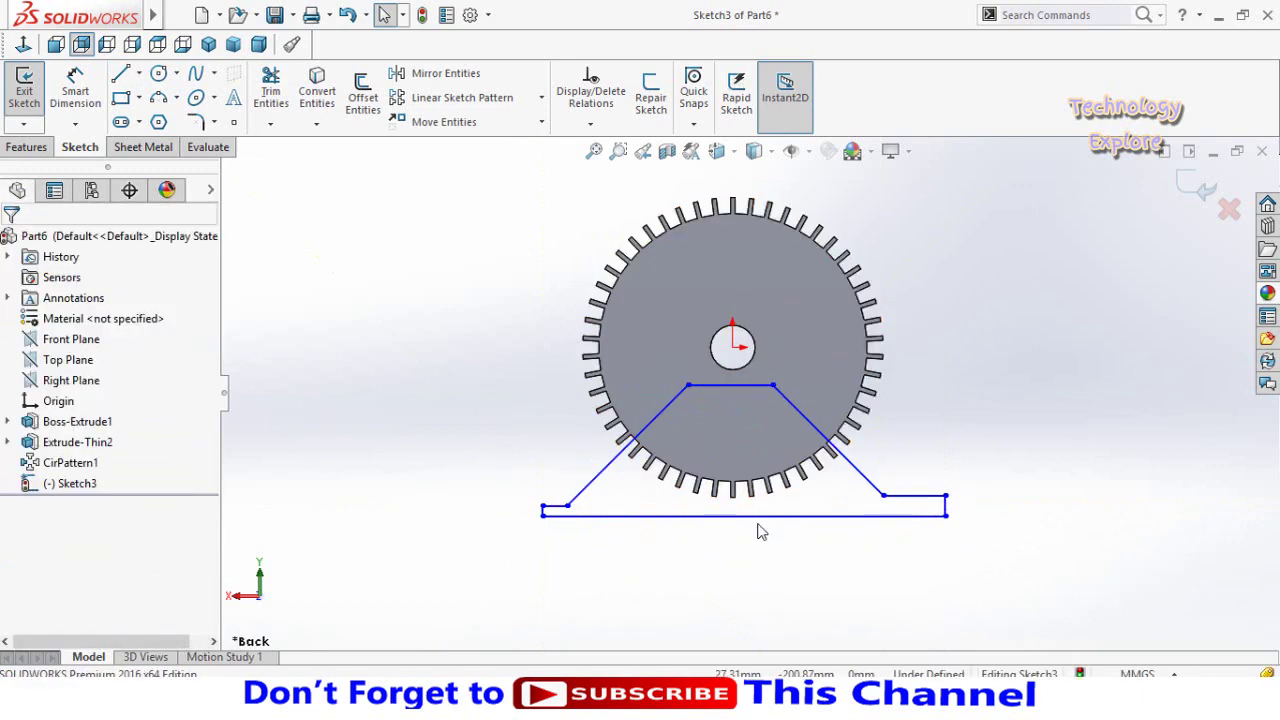
pyautogui.click(748, 527)
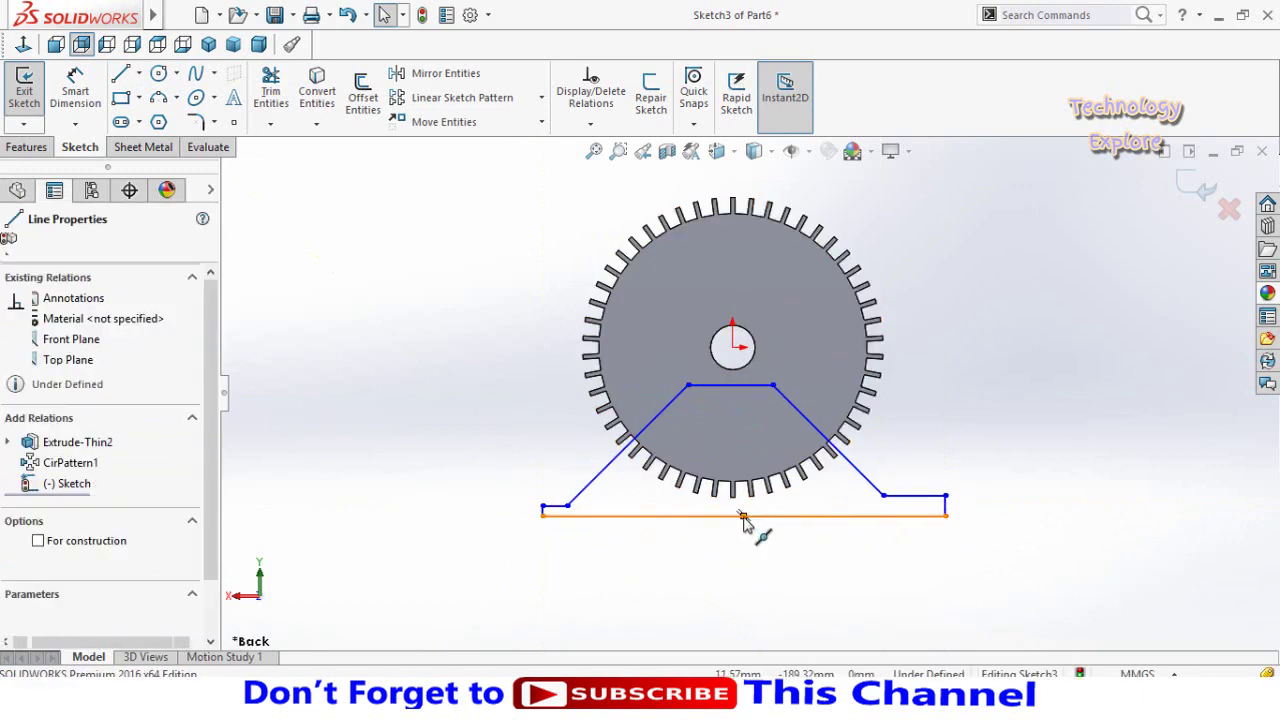
pyautogui.click(732, 347)
pyautogui.keyDown('ctrl'); pyautogui.click(730, 385); pyautogui.keyUp('ctrl')
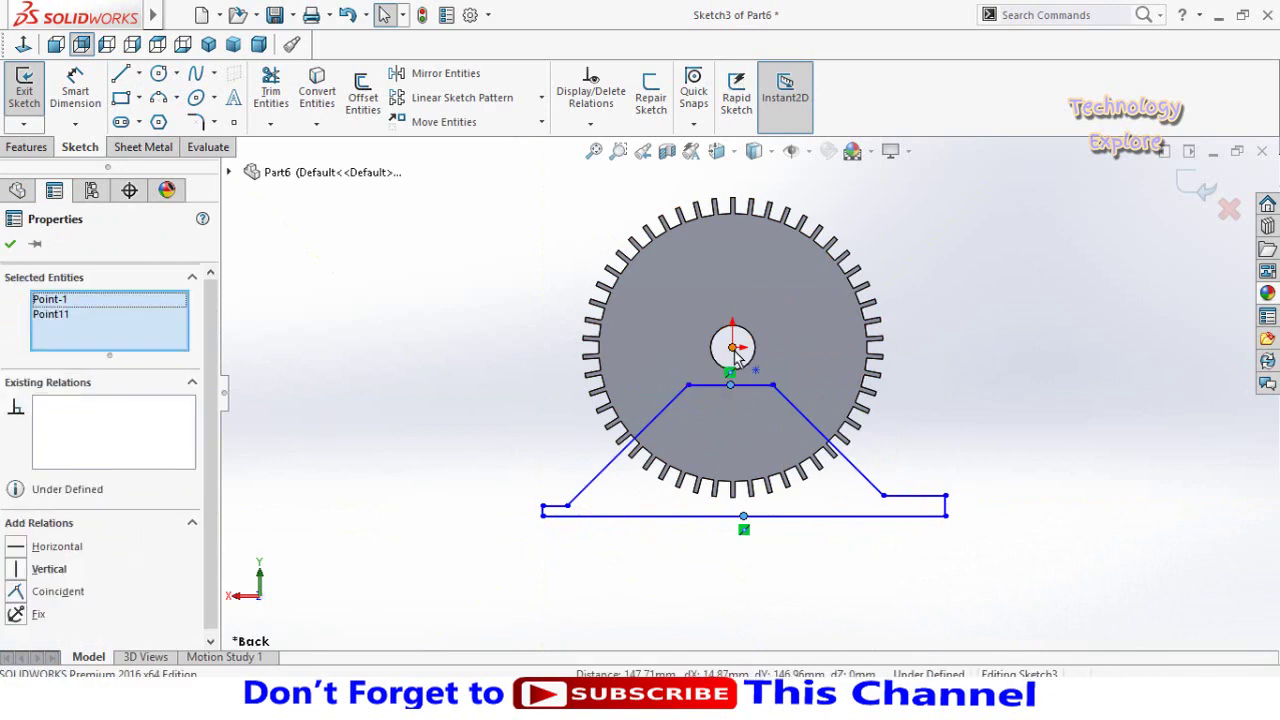
pyautogui.keyDown('ctrl'); pyautogui.click(733, 348); pyautogui.keyUp('ctrl')
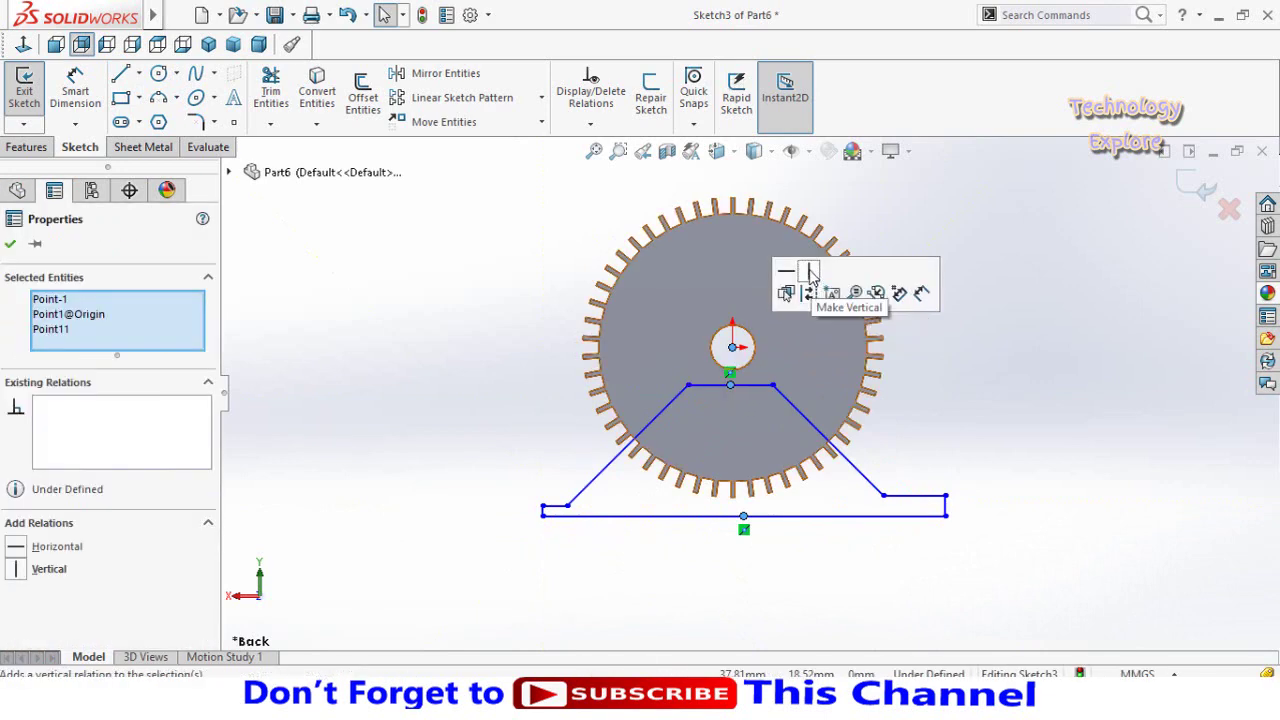
pyautogui.click(810, 275)
pyautogui.click(954, 517)
# Make the two short flange lines equal and collinear.
pyautogui.scroll(-2, 920, 515)
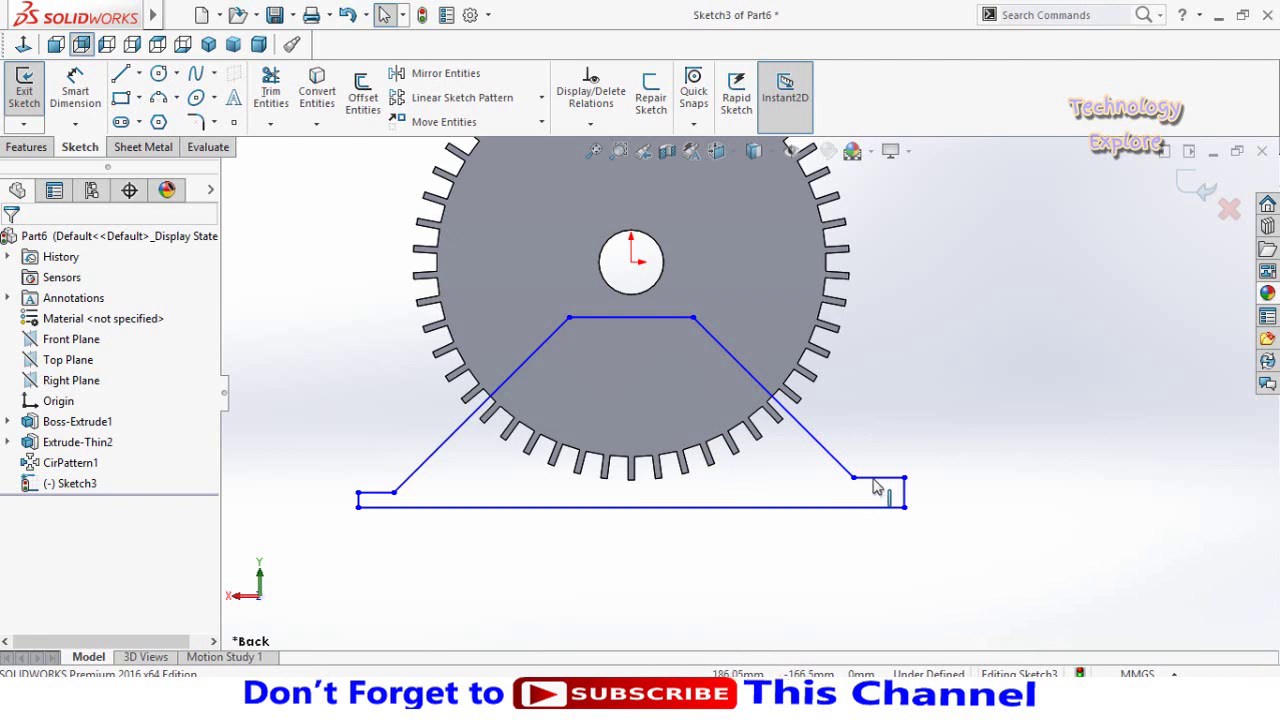
pyautogui.click(872, 479)
pyautogui.keyDown('ctrl'); pyautogui.click(387, 493); pyautogui.keyUp('ctrl')
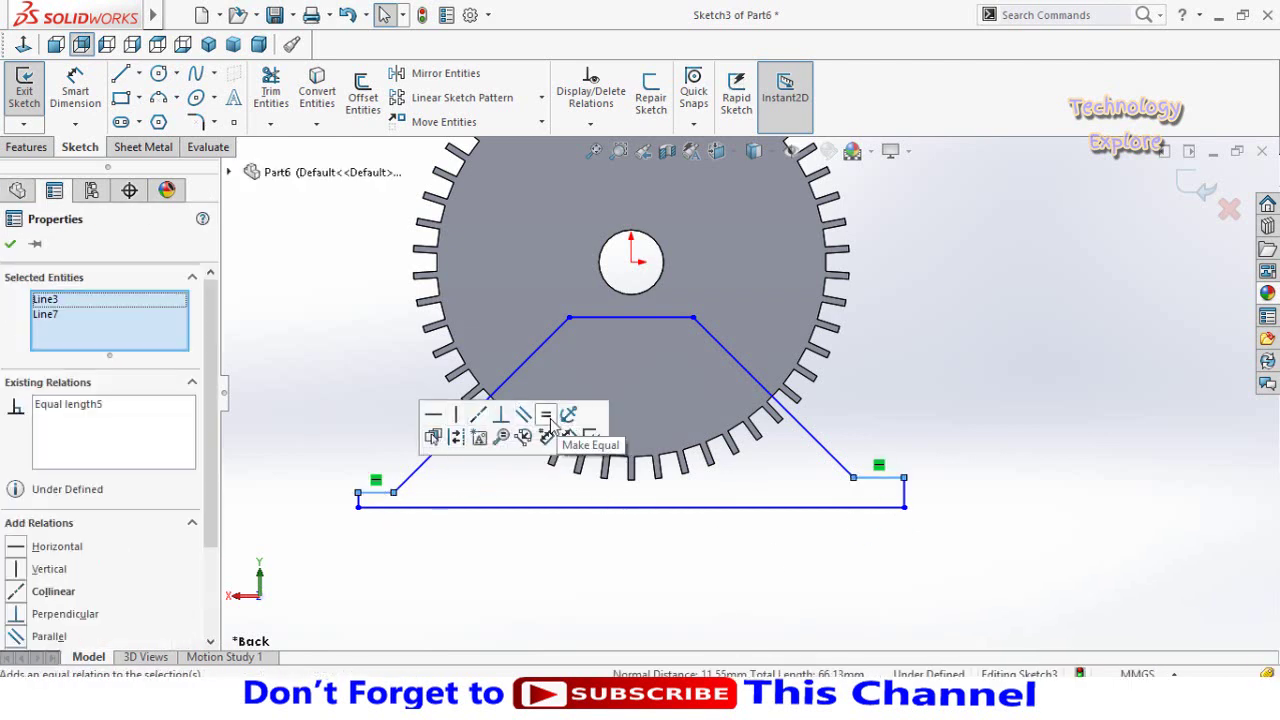
pyautogui.click(545, 414)
pyautogui.click(481, 420)
pyautogui.click(450, 588)
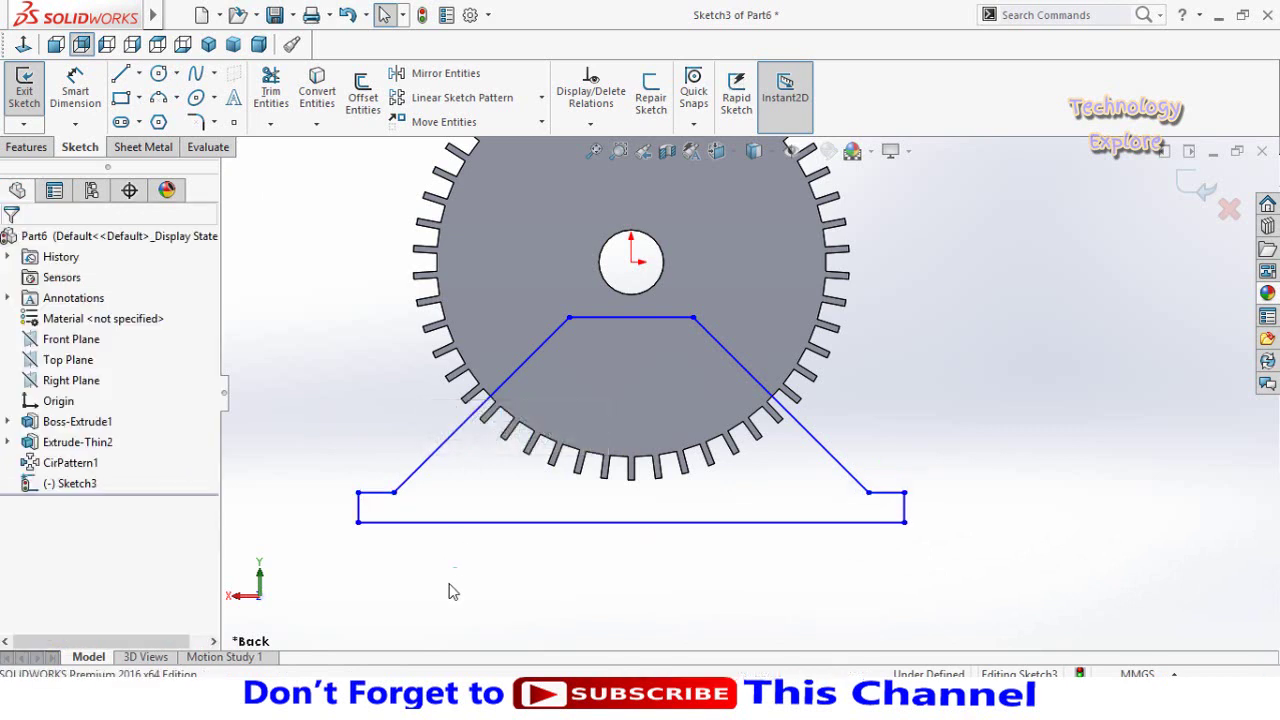
pyautogui.scroll(1, 566, 520)
# Dimension the base line to 400 and the left flange to 20.
pyautogui.moveTo(871, 437); pyautogui.dragTo(829, 480, button='right')
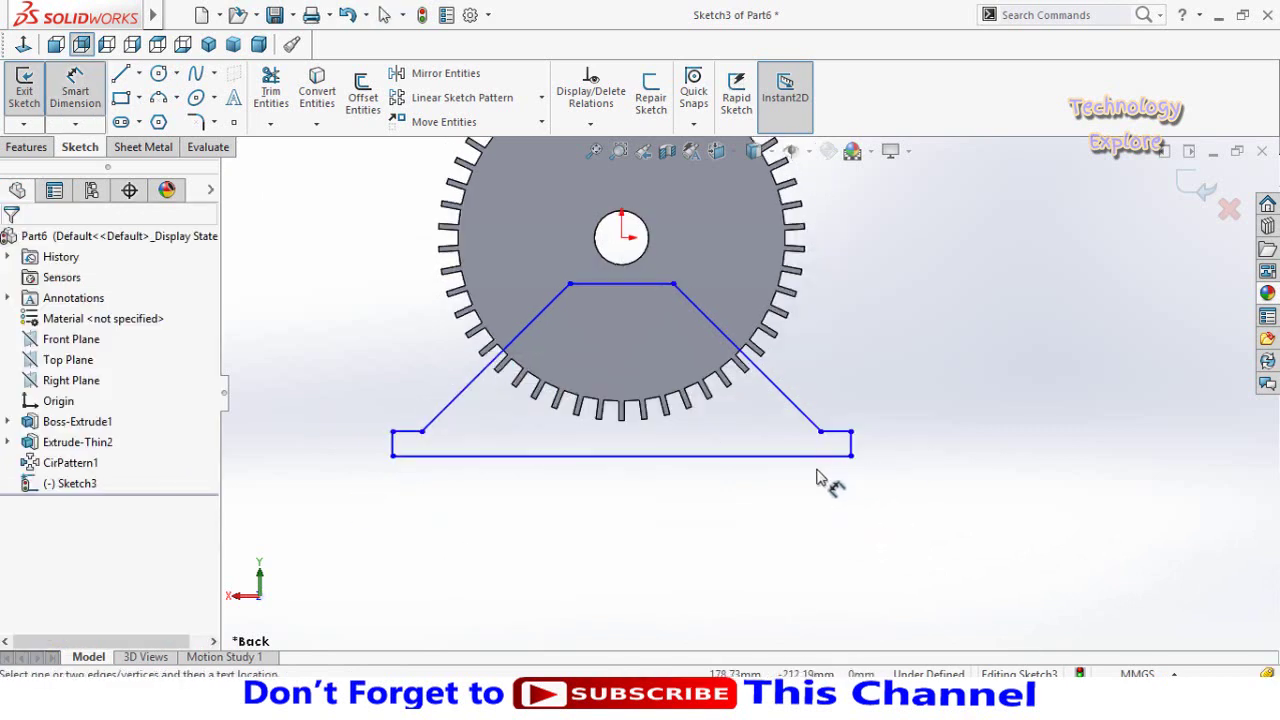
pyautogui.scroll(-2, 830, 478)
pyautogui.scroll(2, 760, 462)
pyautogui.click(716, 432)
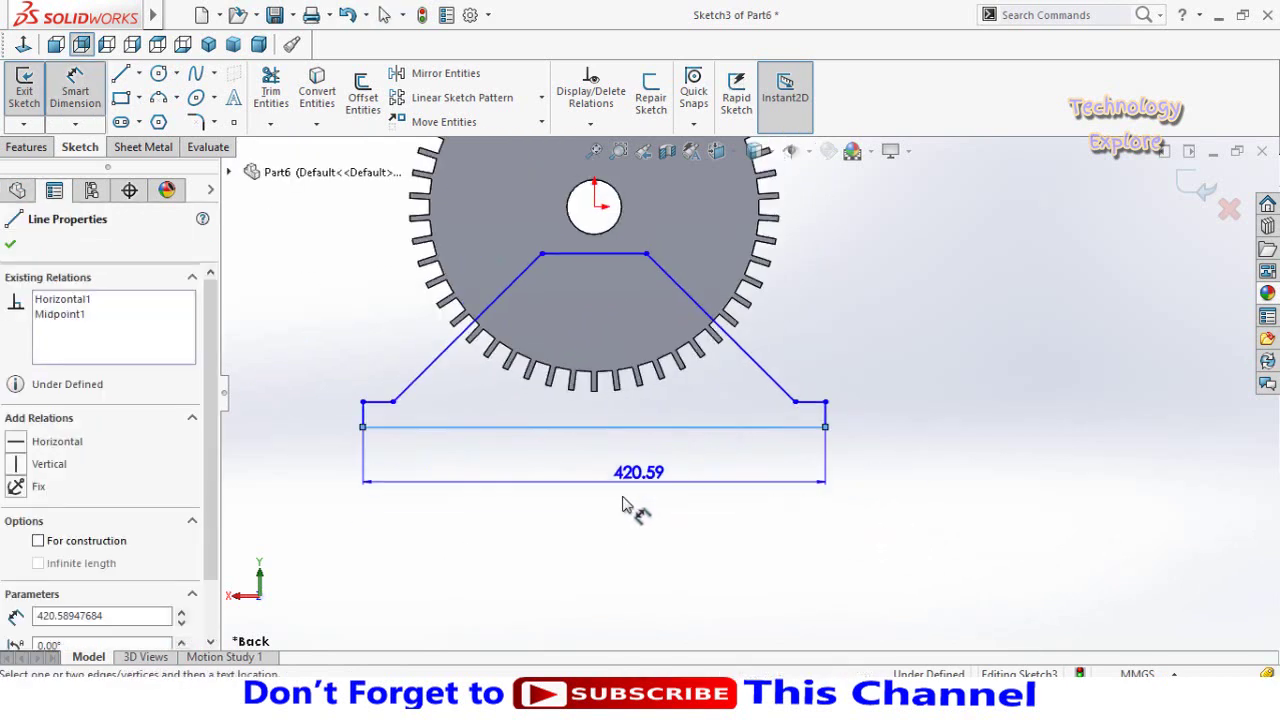
pyautogui.click(603, 532)
pyautogui.write('400')
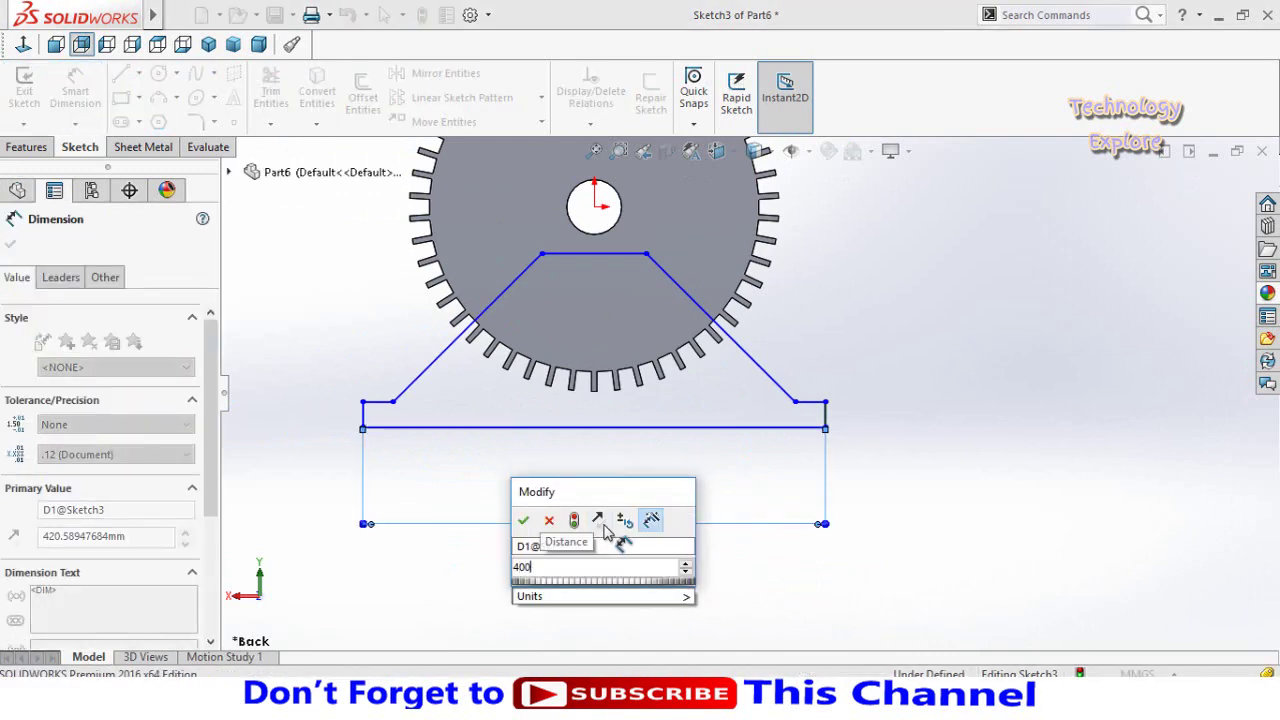
pyautogui.press('Return')
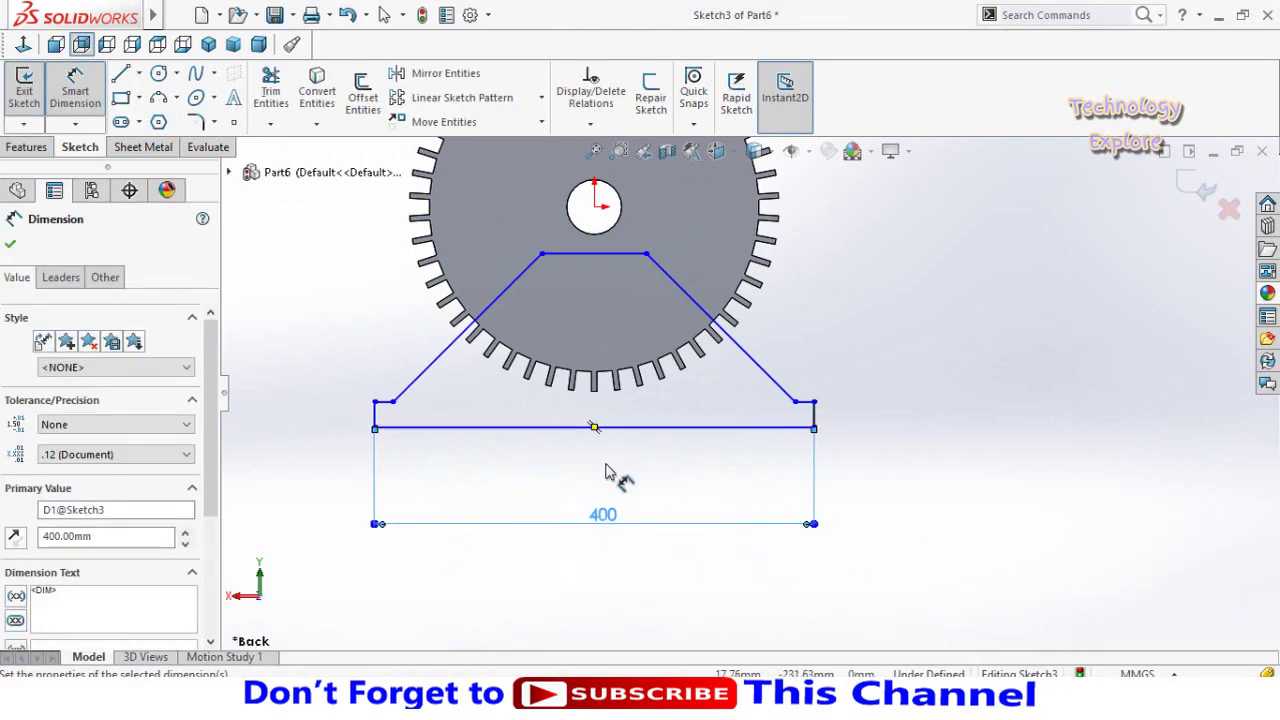
pyautogui.scroll(-3, 390, 424)
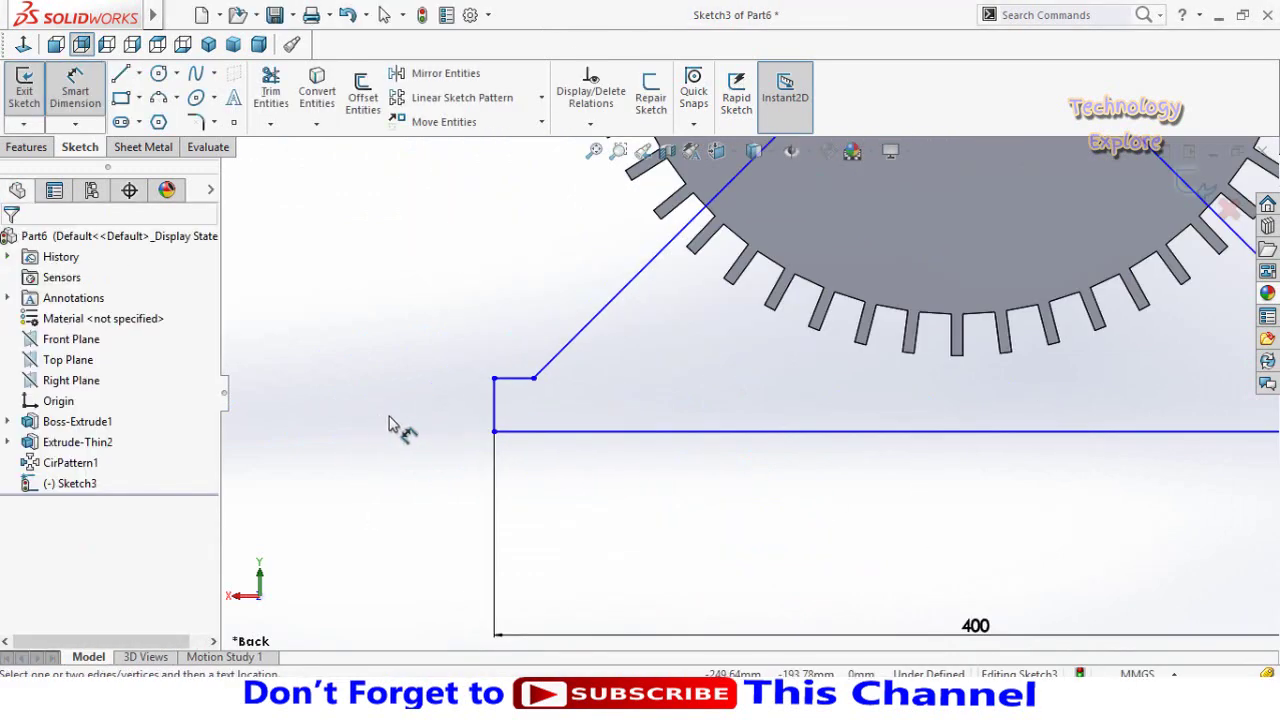
pyautogui.click(462, 373)
pyautogui.click(390, 358)
pyautogui.write('20')
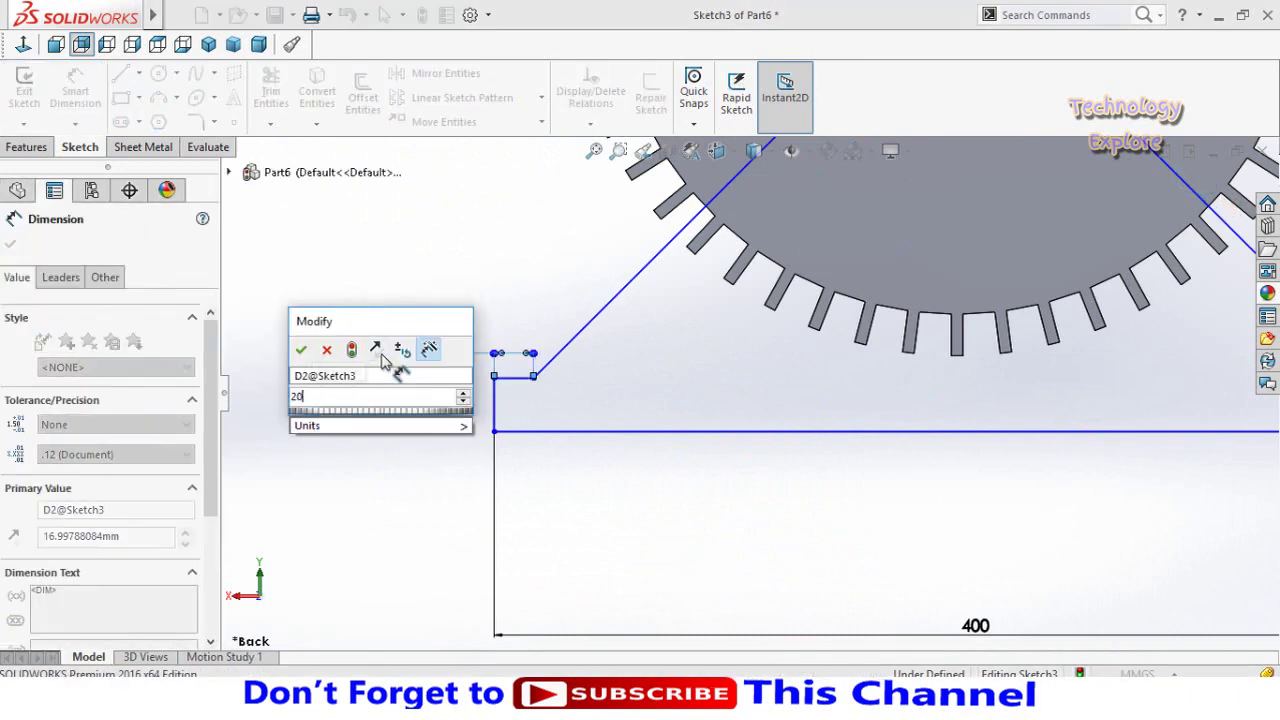
pyautogui.press('Return')
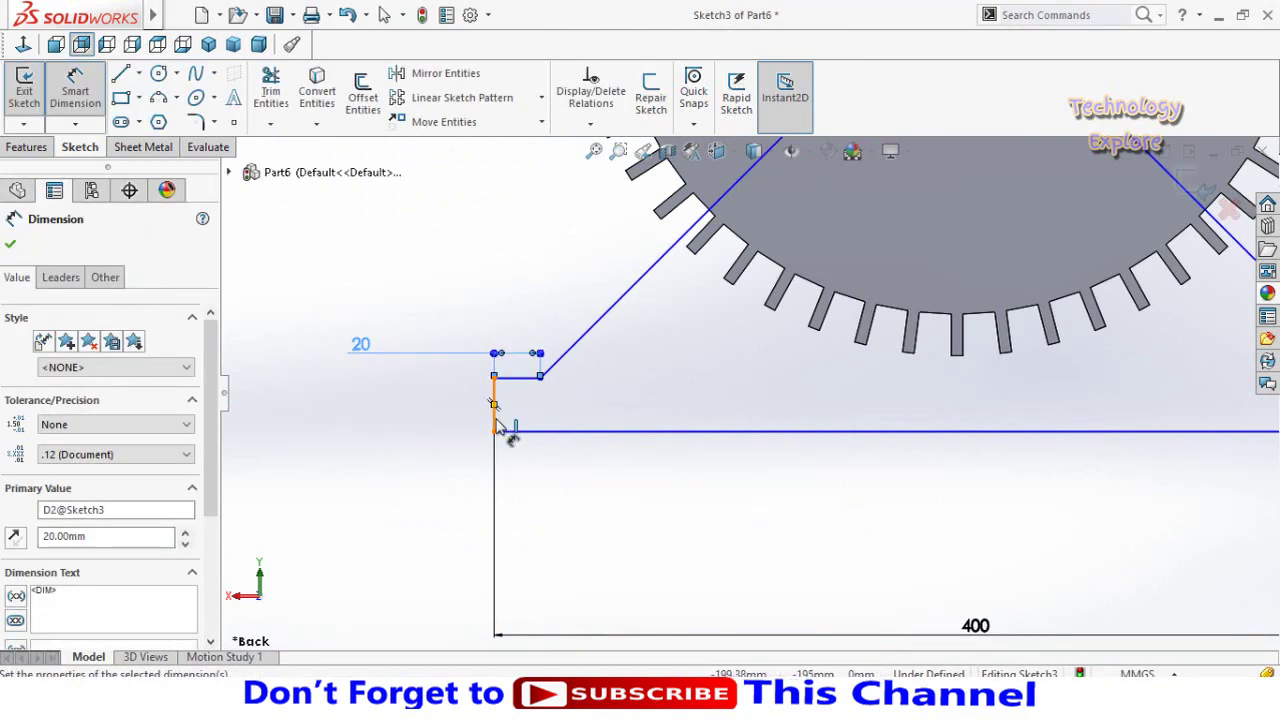
# Dimension the short vertical step to 10 mm height.
pyautogui.click(500, 425)
pyautogui.click(371, 480)
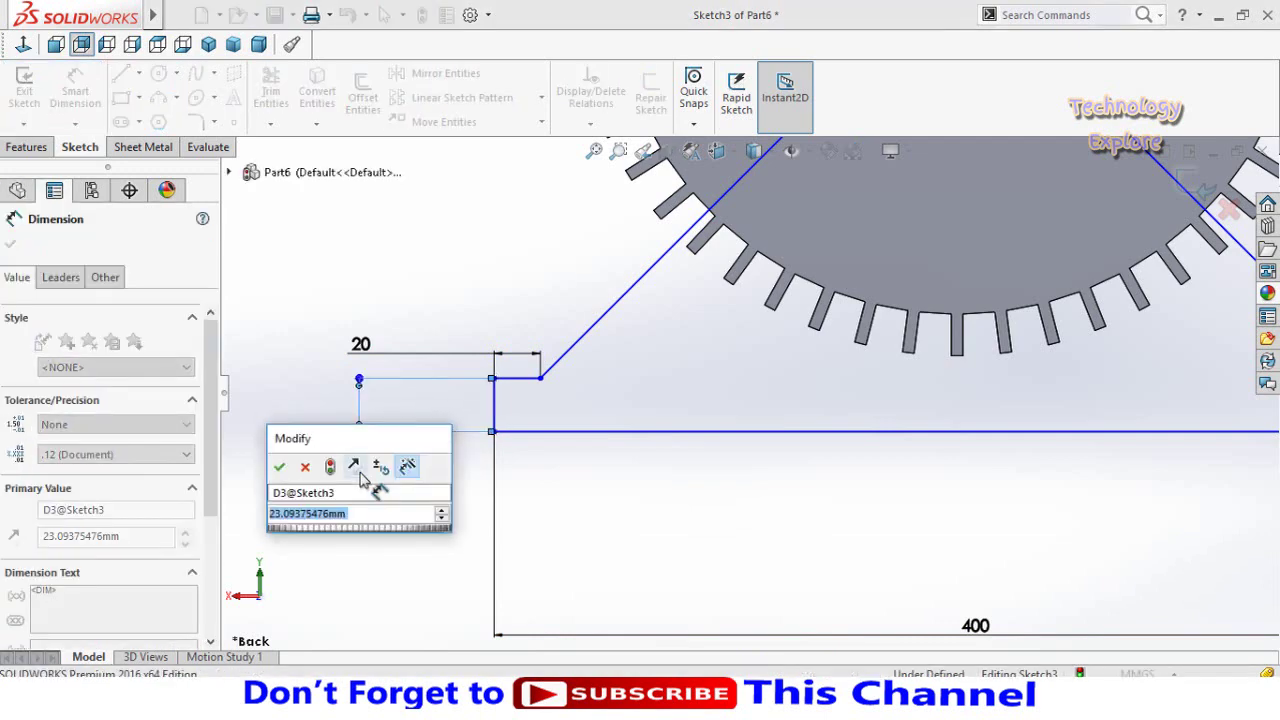
pyautogui.press('Escape')
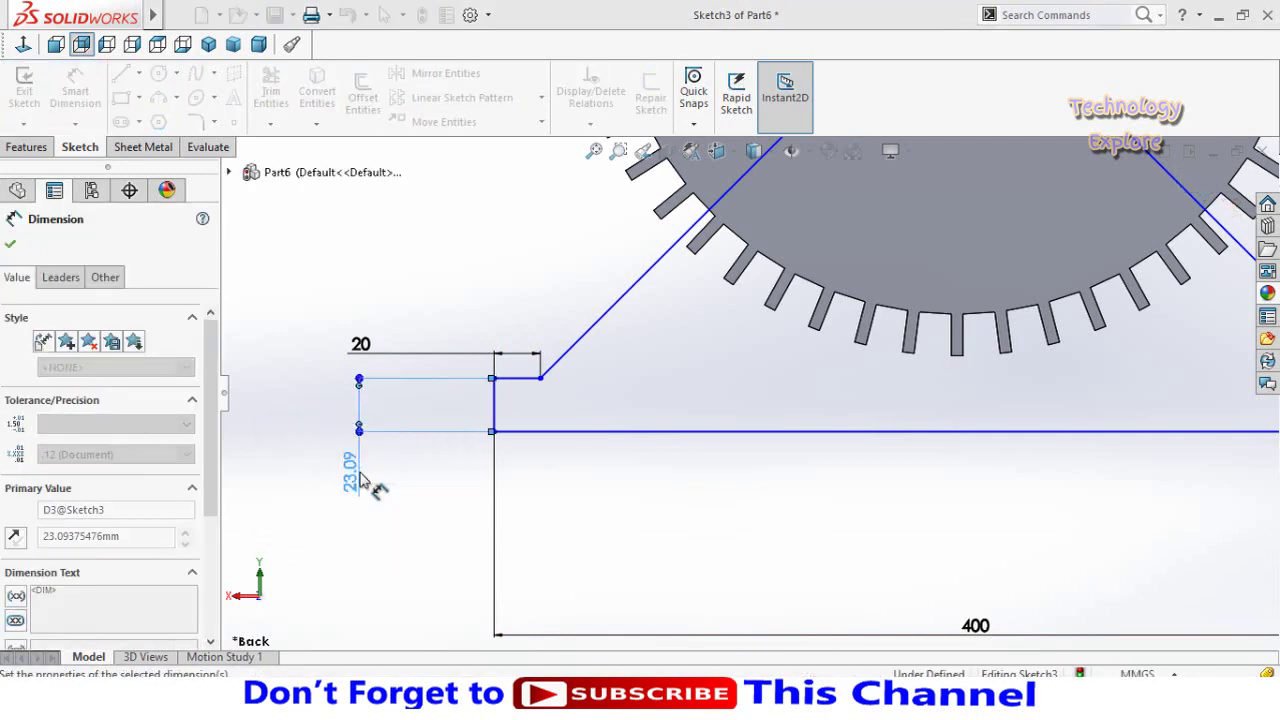
pyautogui.press('Return')
pyautogui.scroll(5, 740, 490)
pyautogui.scroll(-2, 900, 393)
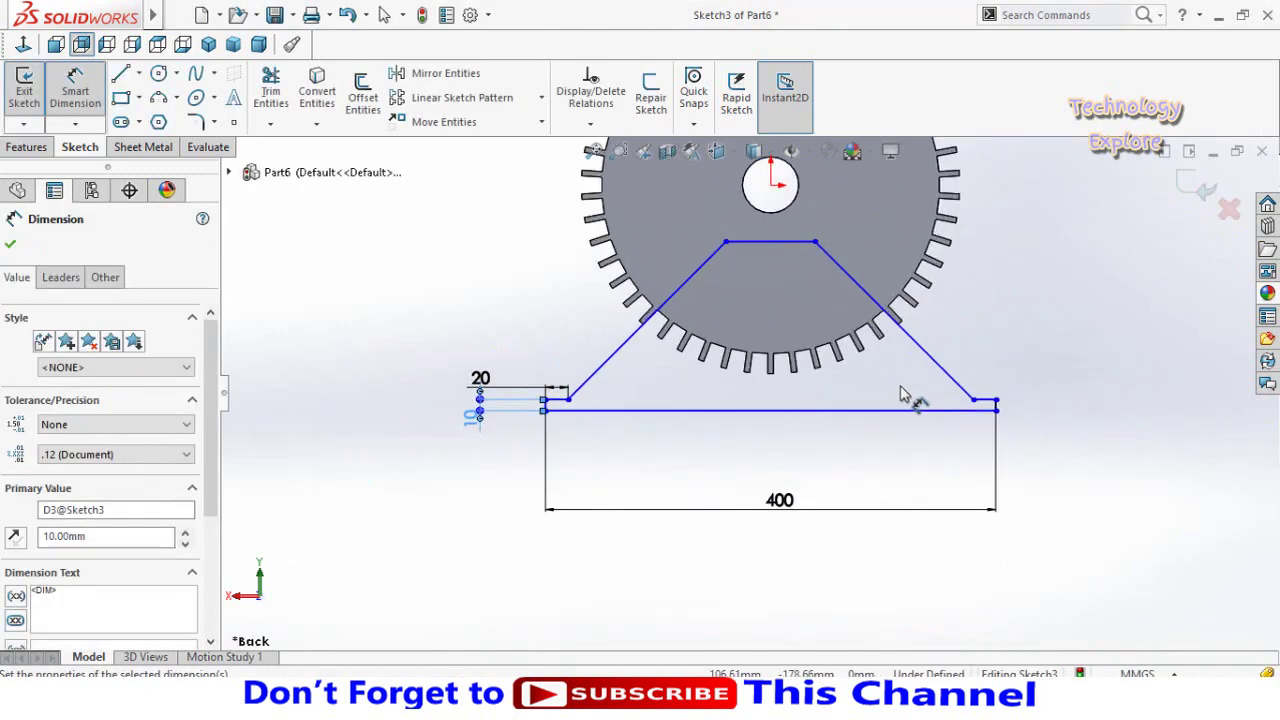
pyautogui.scroll(-1, 960, 422)
pyautogui.press('Escape')
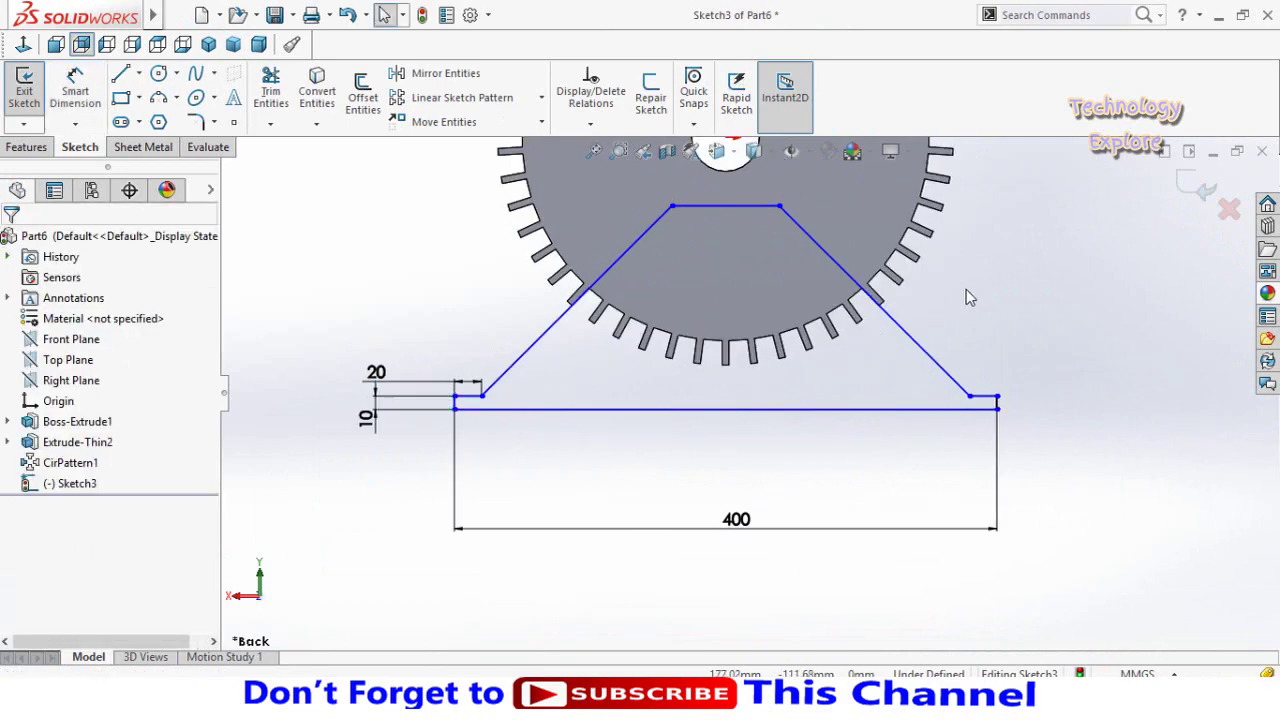
# Make the two slanted sides equal.
pyautogui.moveTo(965, 290)
pyautogui.mouseDown()
pyautogui.moveTo(517, 334)
pyautogui.moveTo(506, 350)
pyautogui.mouseUp()
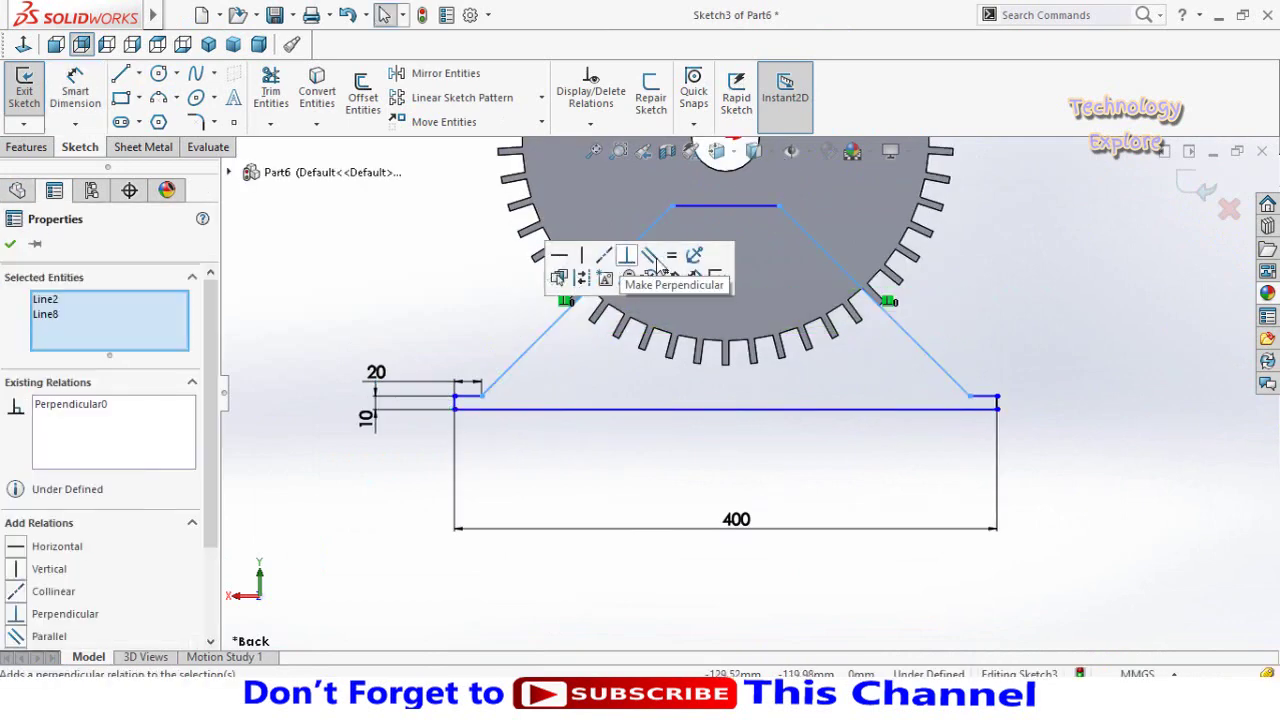
pyautogui.click(673, 259)
pyautogui.click(465, 515)
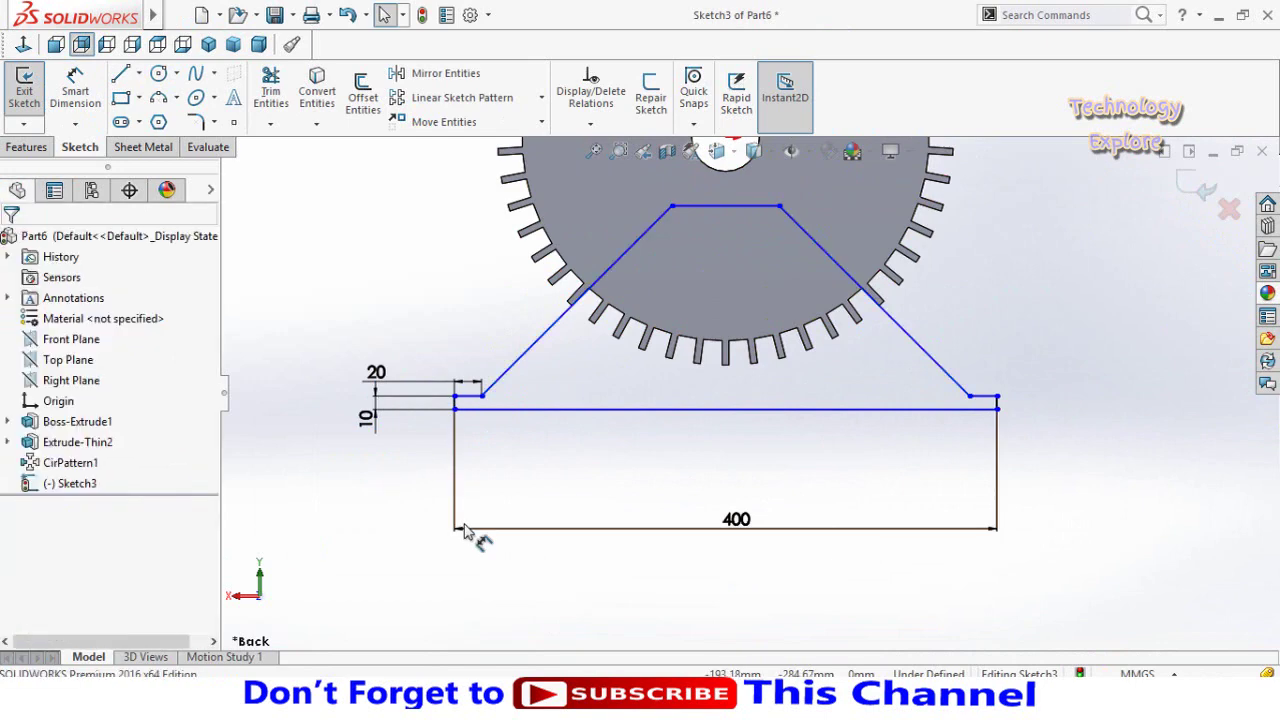
pyautogui.scroll(2, 646, 423)
pyautogui.scroll(-1, 697, 447)
pyautogui.scroll(1, 750, 443)
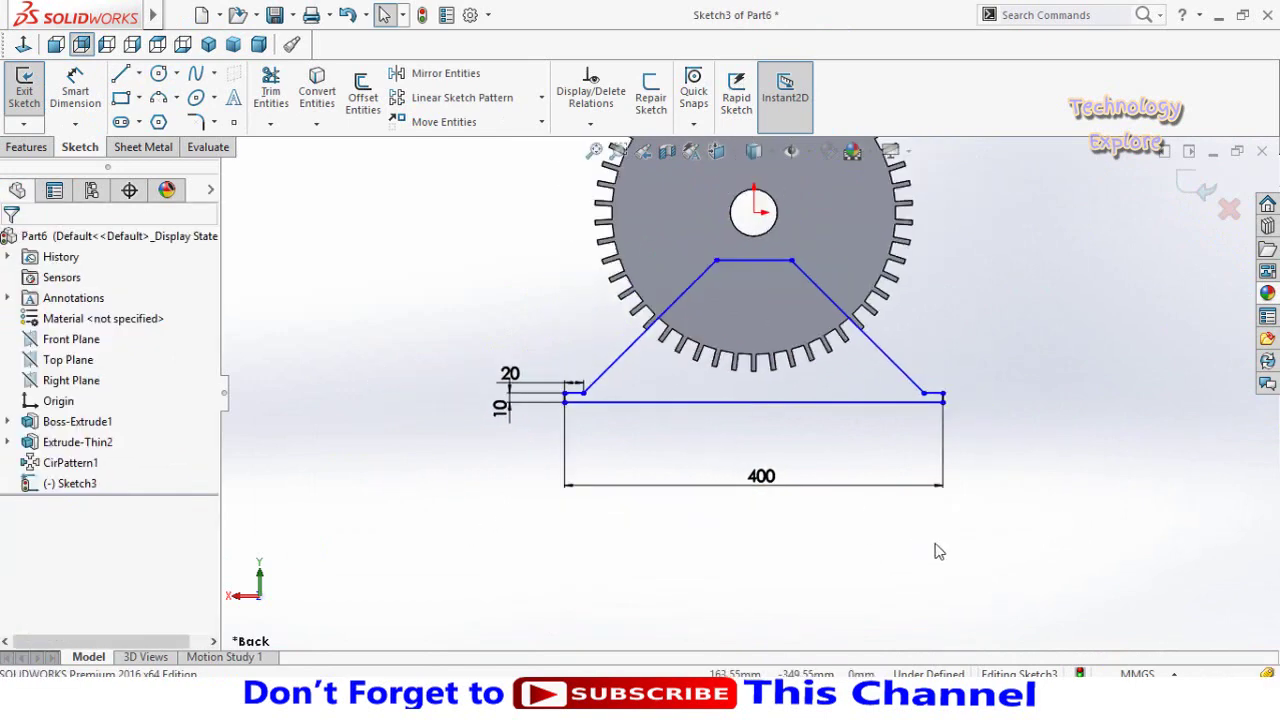
# Dimension the base line 180 mm below the bore centre.
pyautogui.moveTo(938, 551); pyautogui.dragTo(951, 443, button='right')
pyautogui.scroll(-1, 760, 410)
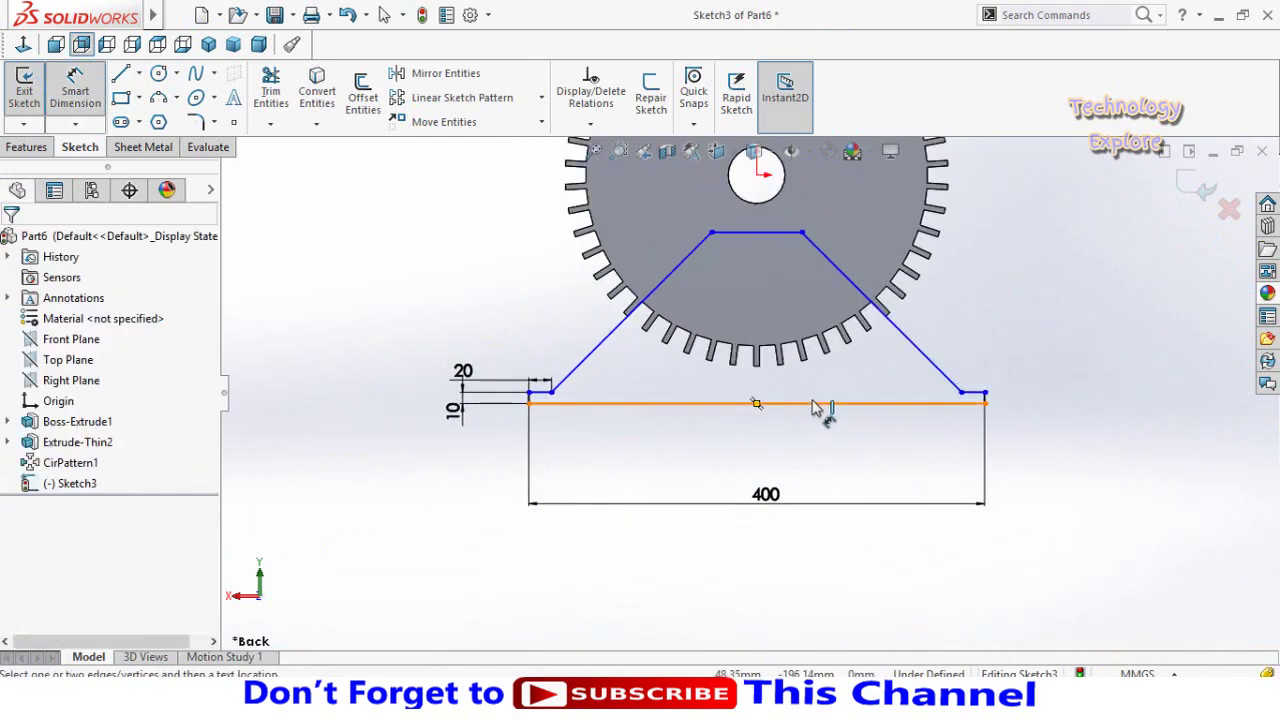
pyautogui.click(812, 405)
pyautogui.scroll(2, 814, 420)
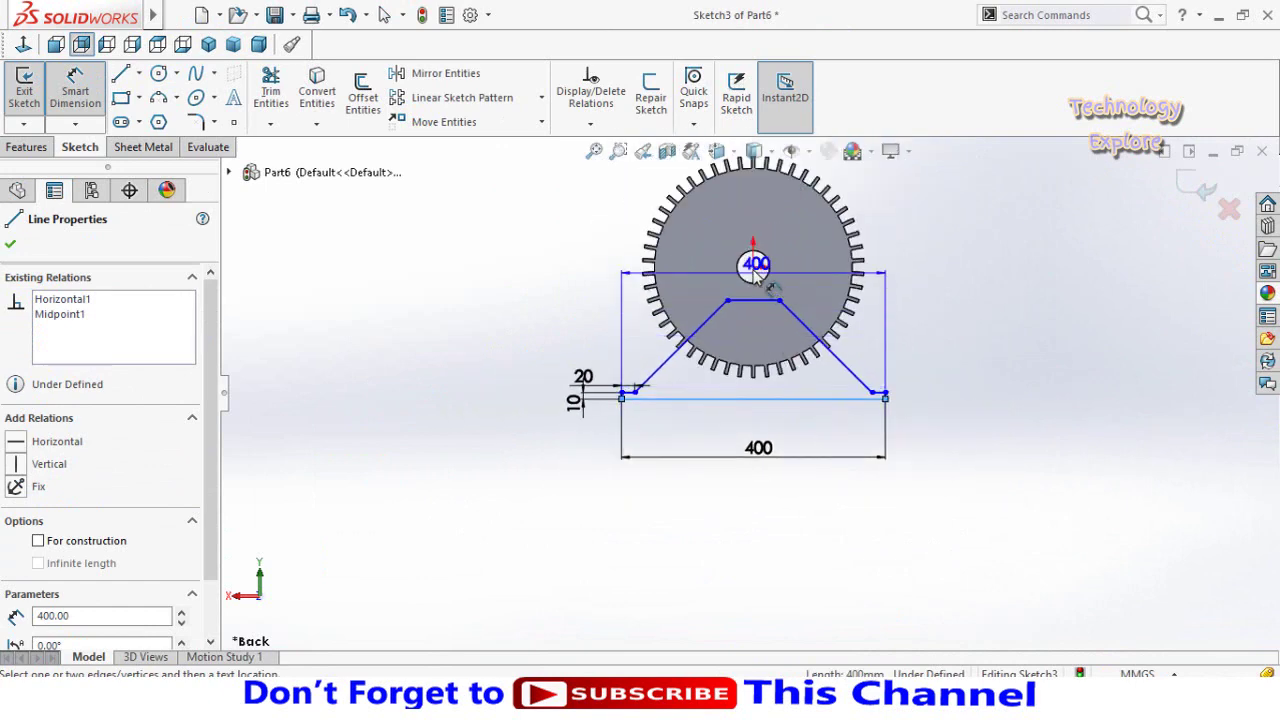
pyautogui.click(758, 270)
pyautogui.click(928, 320)
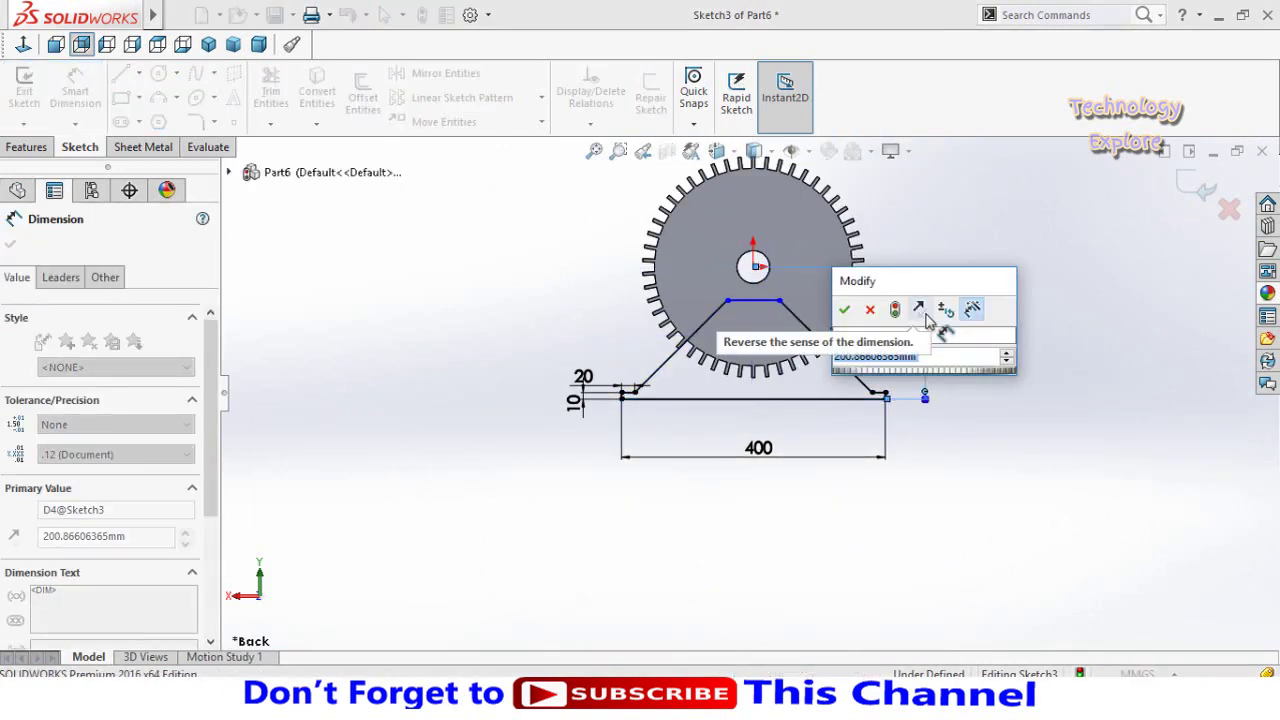
pyautogui.write('180')
pyautogui.press('Return')
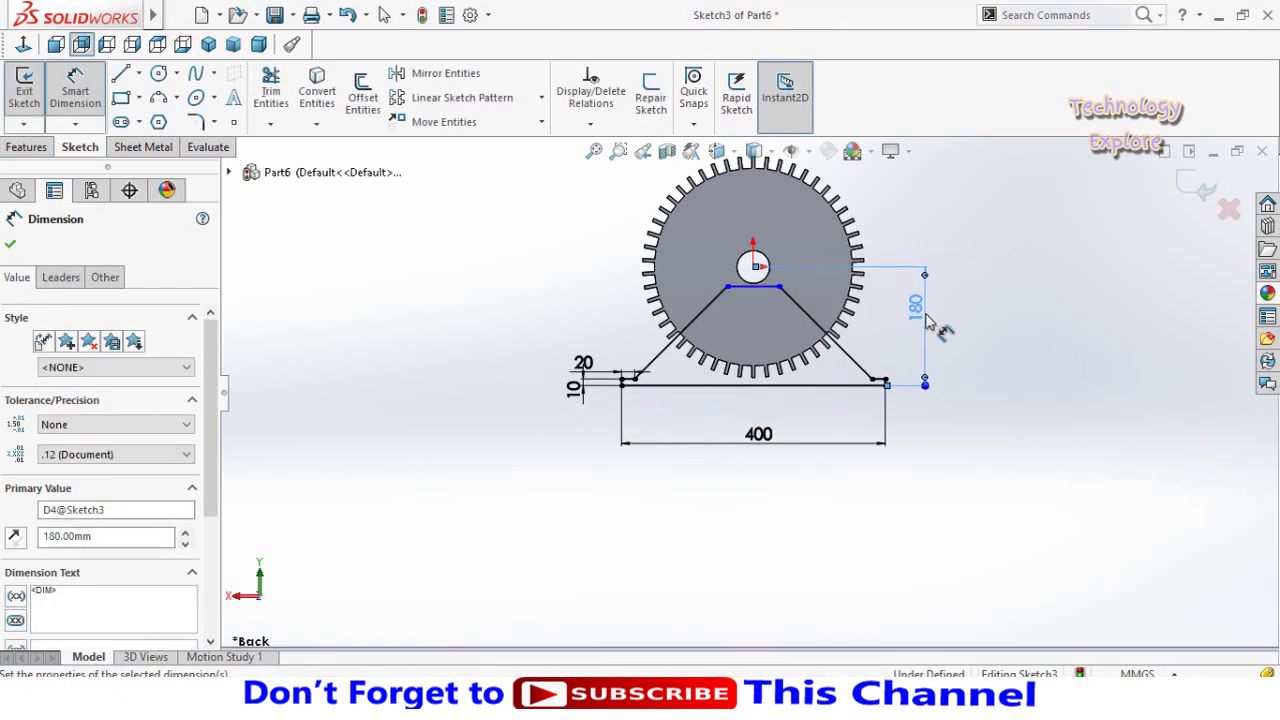
pyautogui.scroll(-2, 922, 330)
pyautogui.click(934, 406)
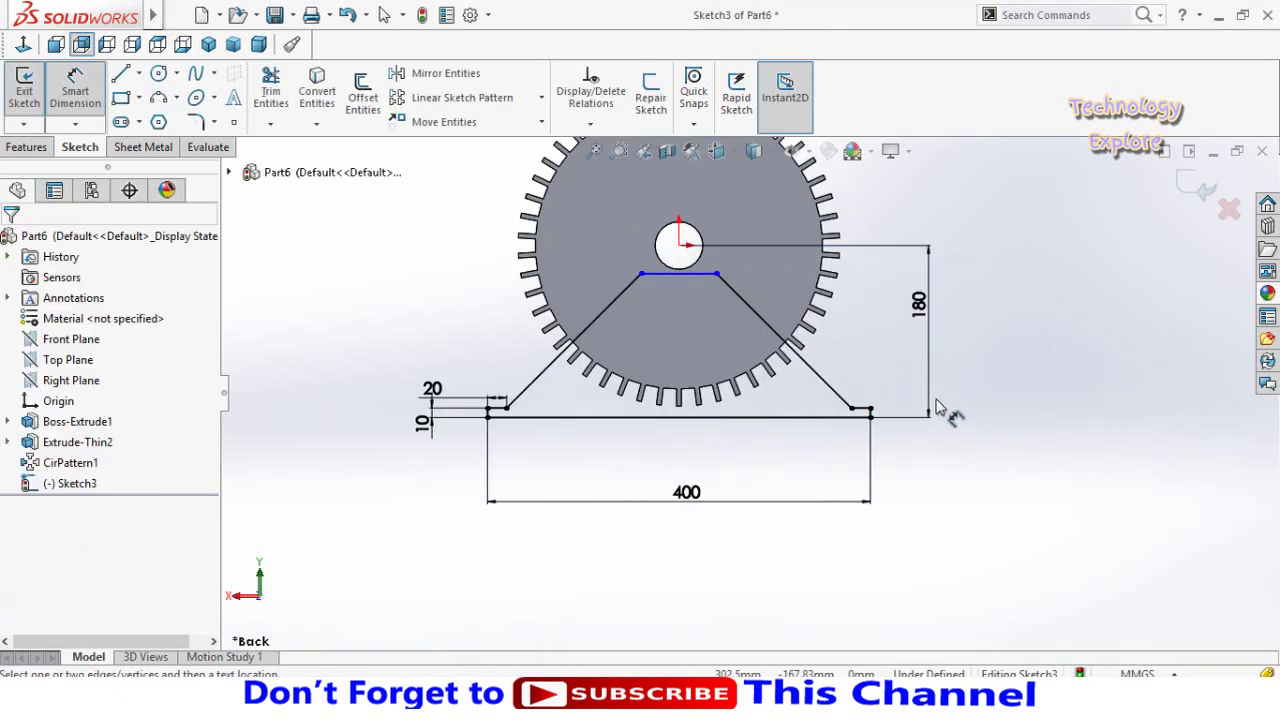
# Dimension the top edge 30 mm from the bore centre origin.
pyautogui.scroll(-1, 675, 255)
pyautogui.click(690, 248)
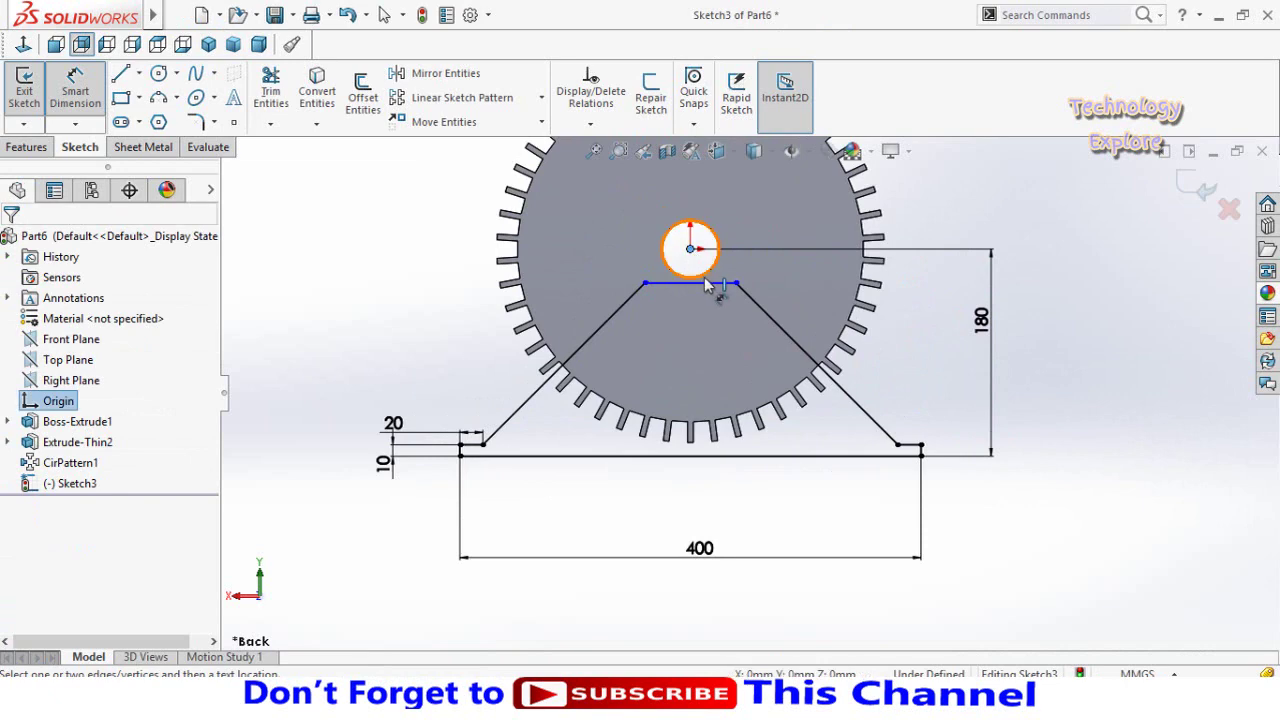
pyautogui.click(705, 288)
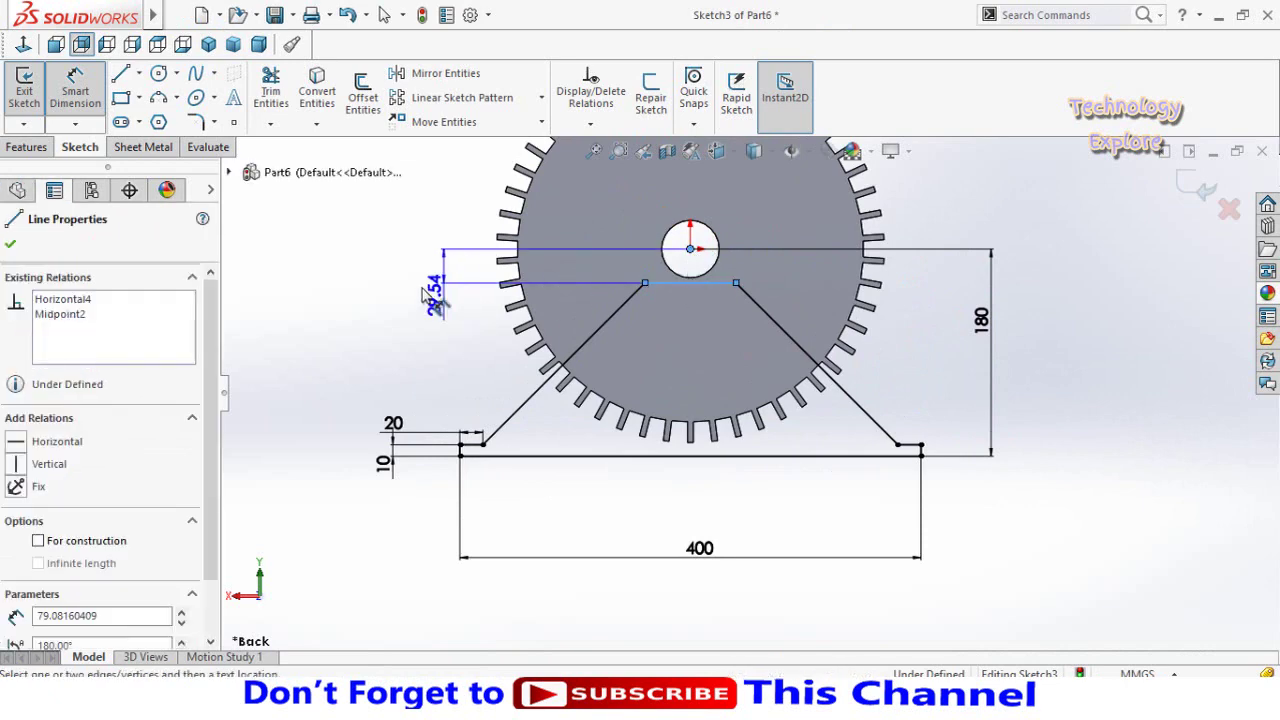
pyautogui.click(393, 333)
pyautogui.write('30')
pyautogui.press('Return')
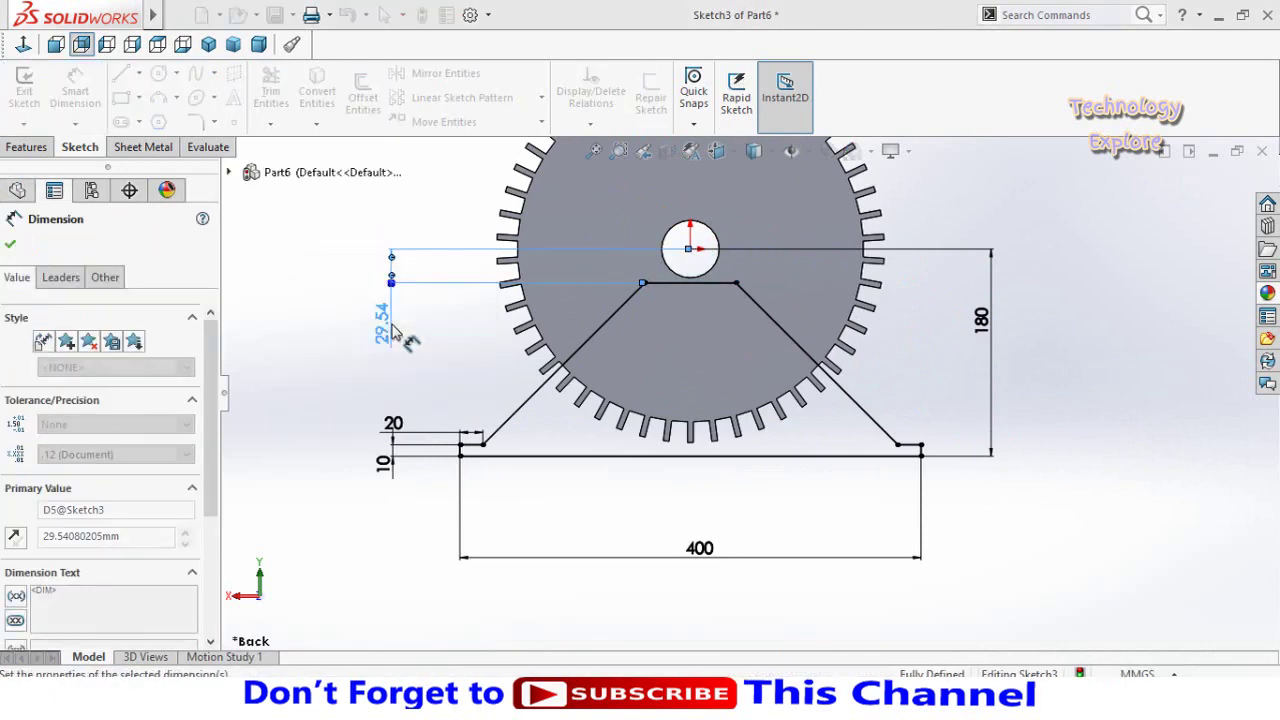
pyautogui.press('f')
pyautogui.press('Escape')
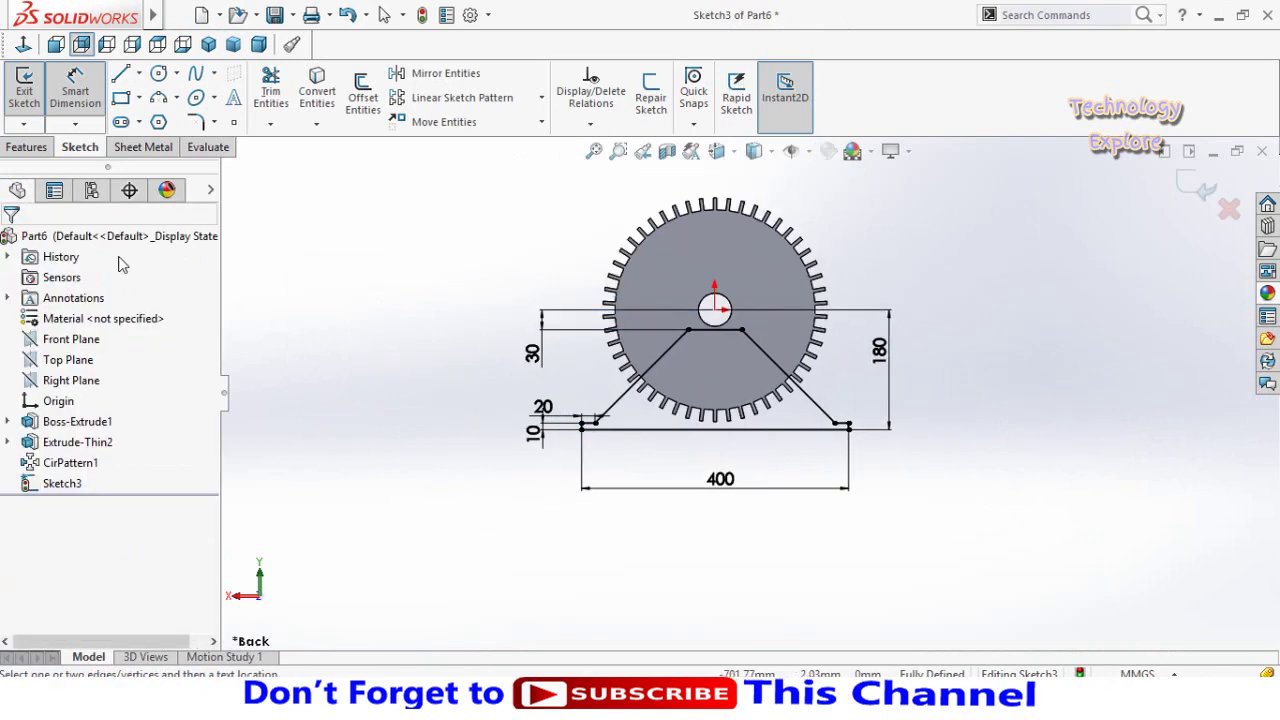
pyautogui.click(28, 147)
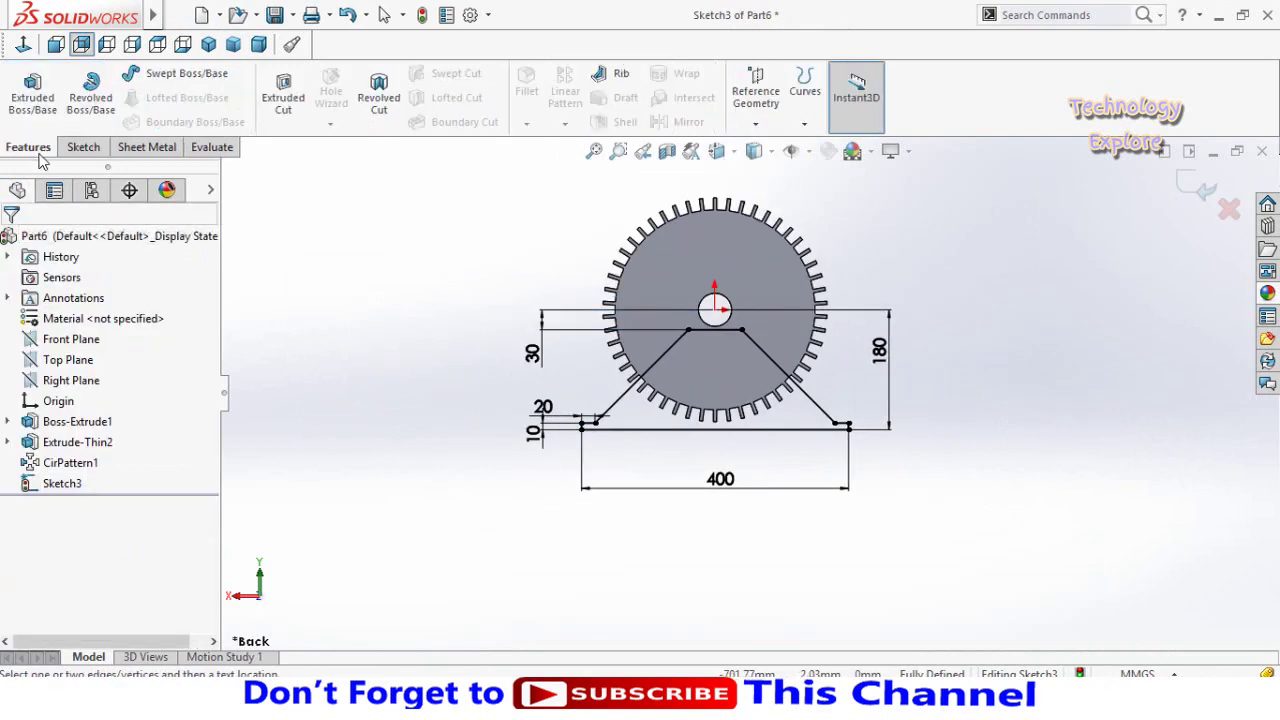
# Extrude the stand profile up to the gear's far face to form the support base.
pyautogui.click(32, 90)
pyautogui.moveTo(365, 335); pyautogui.dragTo(595, 315, button='middle')
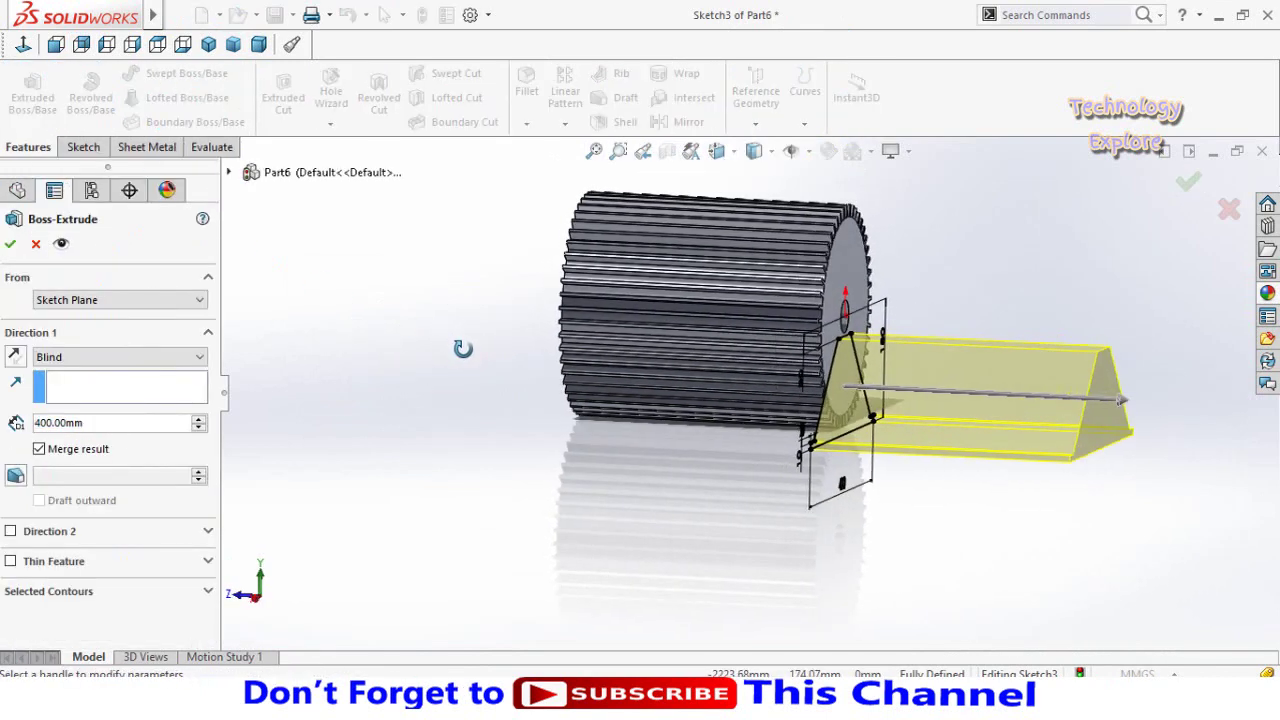
pyautogui.click(595, 315)
pyautogui.moveTo(489, 371)
pyautogui.mouseDown(button='middle')
pyautogui.moveTo(424, 321)
pyautogui.moveTo(40, 338)
pyautogui.mouseUp(button='middle')
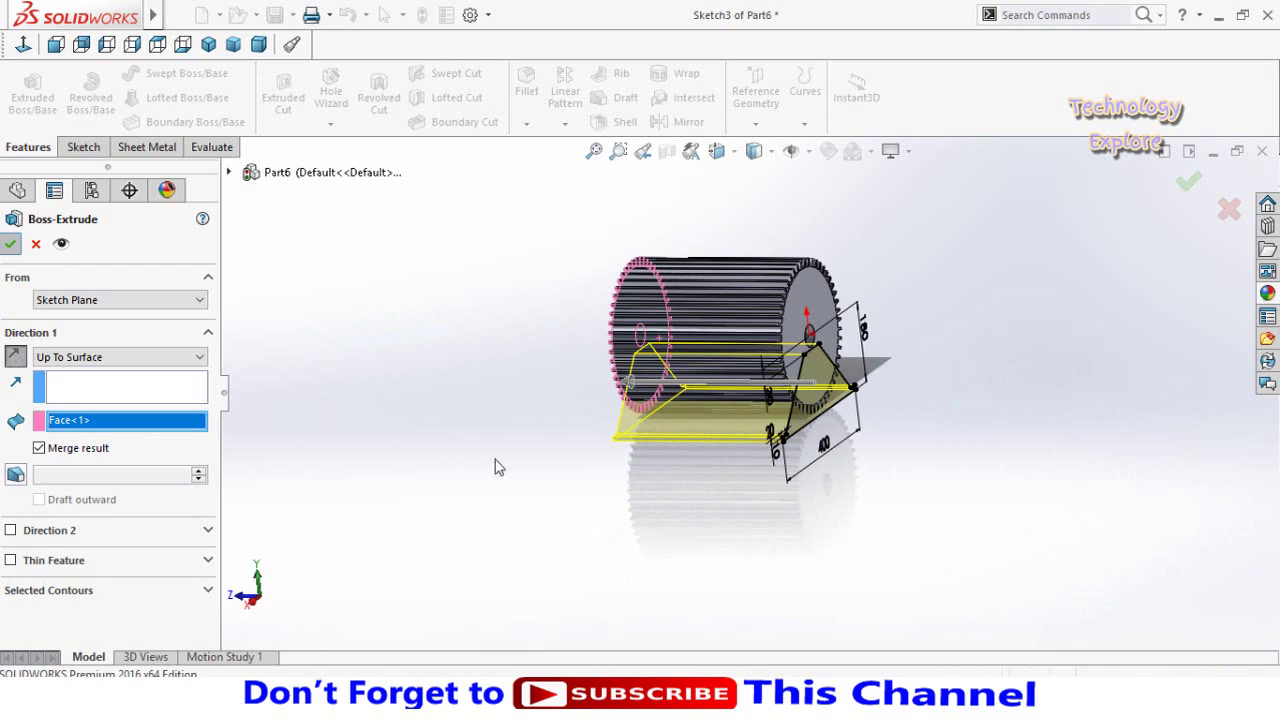
pyautogui.press('Return')
pyautogui.moveTo(697, 500)
pyautogui.mouseDown(button='middle')
pyautogui.moveTo(640, 434)
pyautogui.moveTo(623, 528)
pyautogui.mouseUp(button='middle')
pyautogui.scroll(-5, 758, 403)
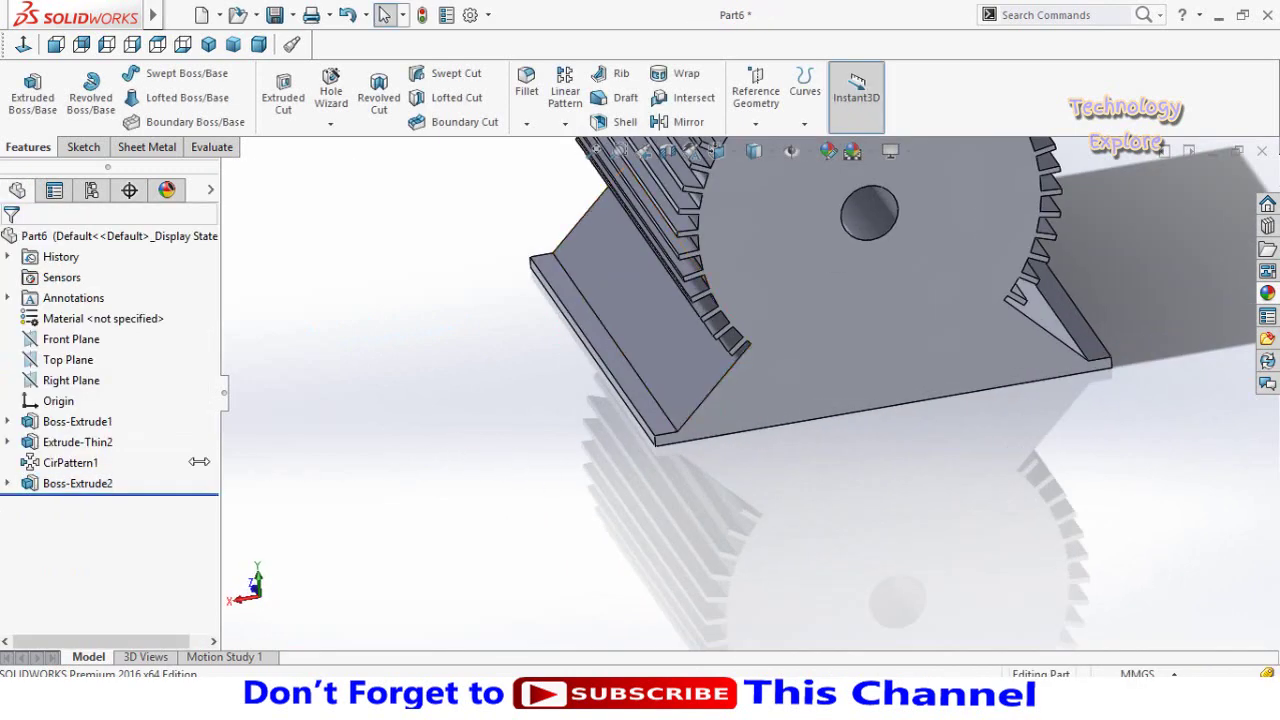
# Edit the base sketch and change its 20 step dimension to 50.
pyautogui.click(7, 483)
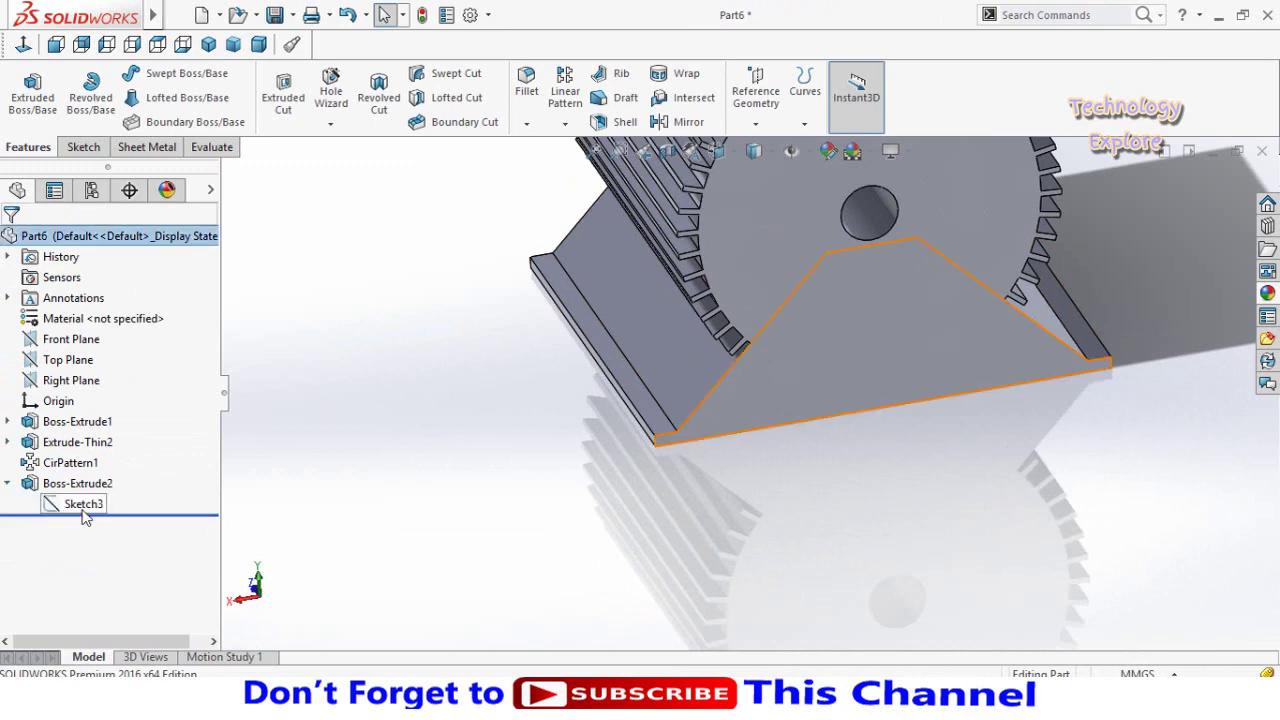
pyautogui.click(84, 506)
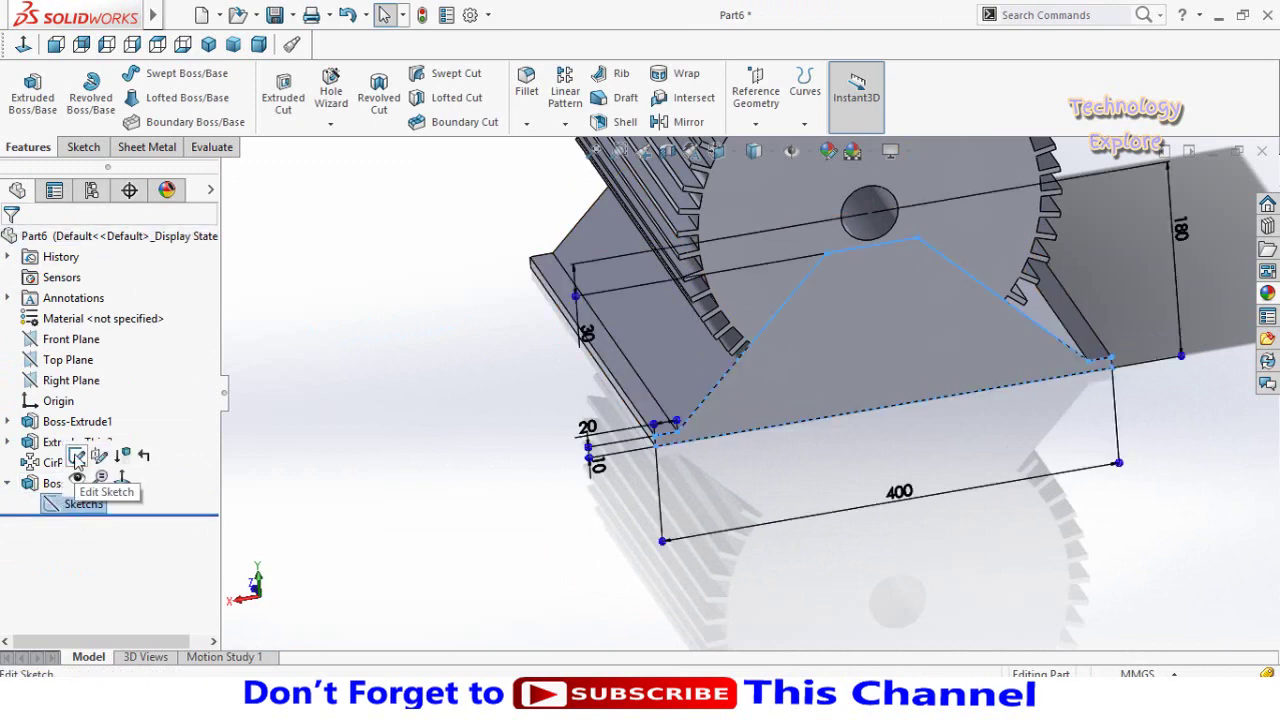
pyautogui.click(77, 457)
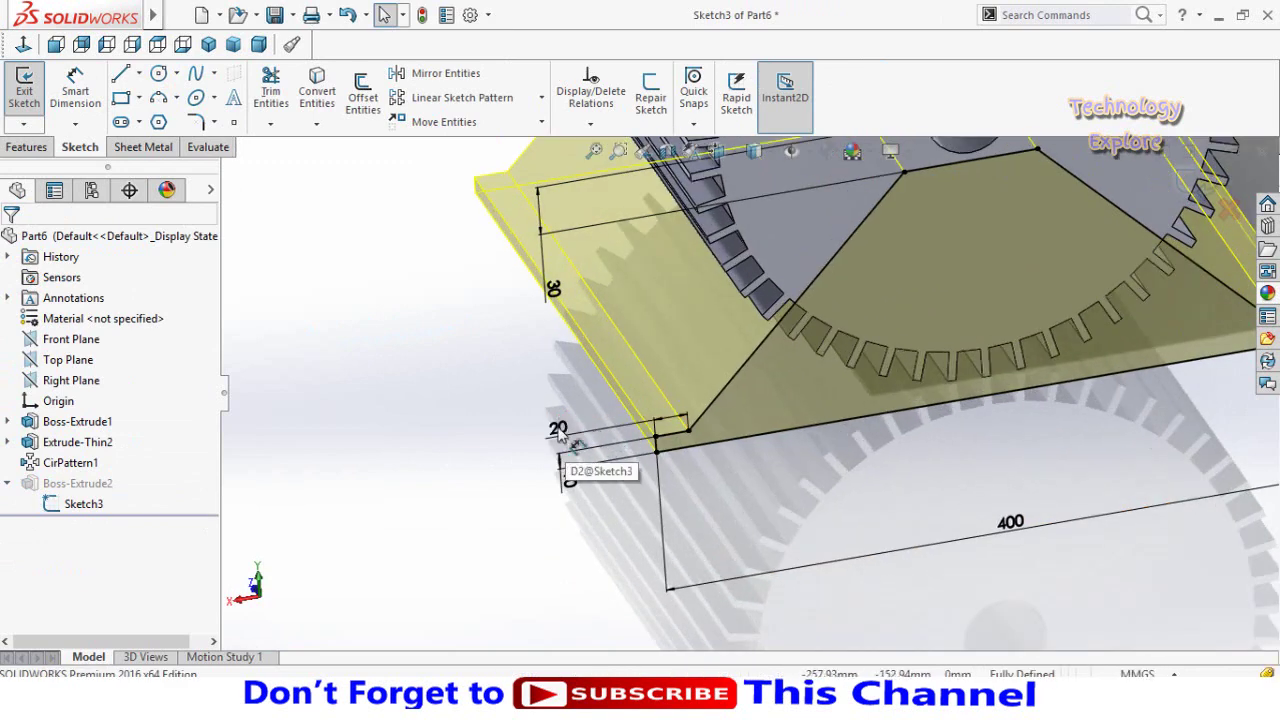
pyautogui.doubleClick(558, 430)
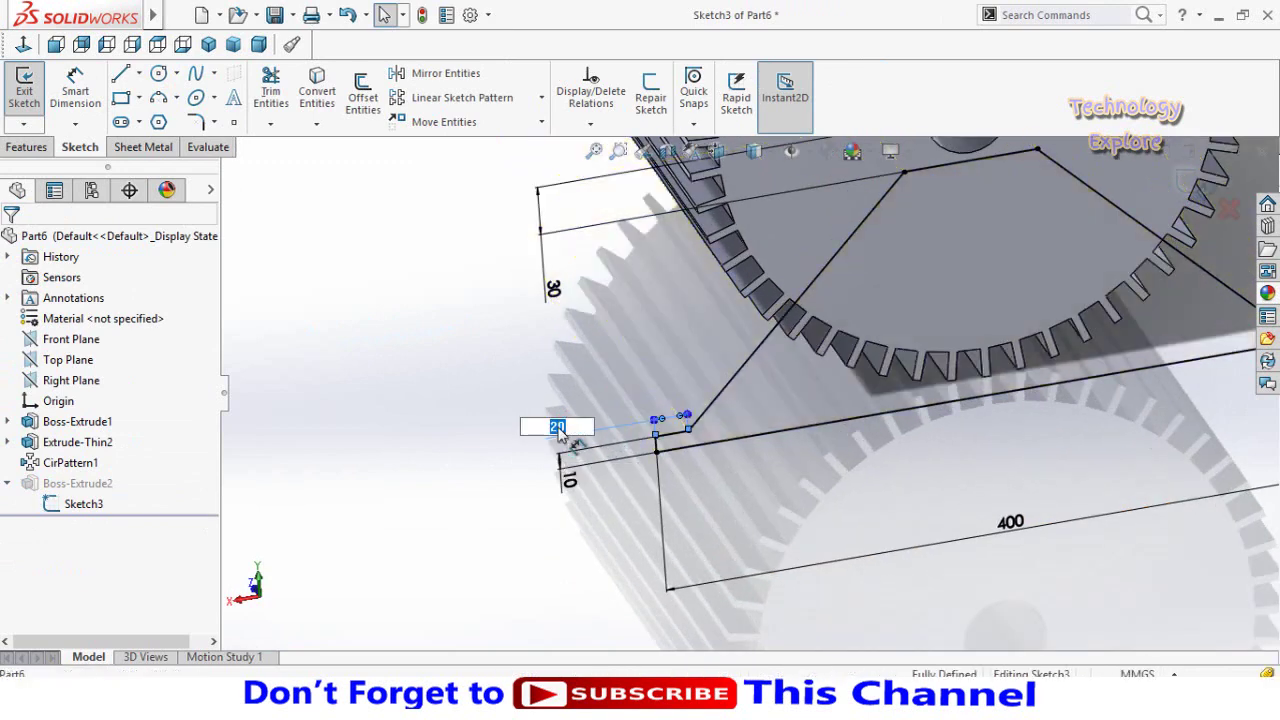
pyautogui.press('Return')
pyautogui.press('f')
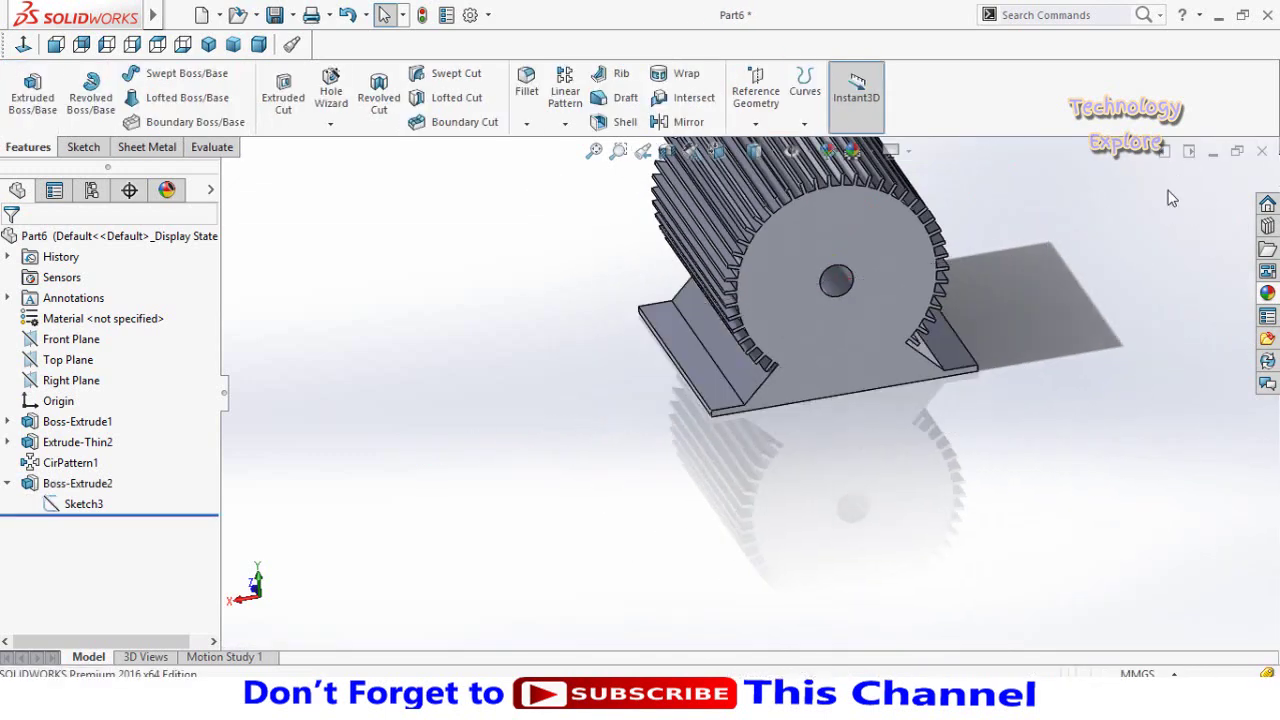
pyautogui.moveTo(1172, 198)
pyautogui.mouseDown(button='middle')
pyautogui.moveTo(727, 422)
pyautogui.moveTo(800, 483)
pyautogui.mouseUp(button='middle')
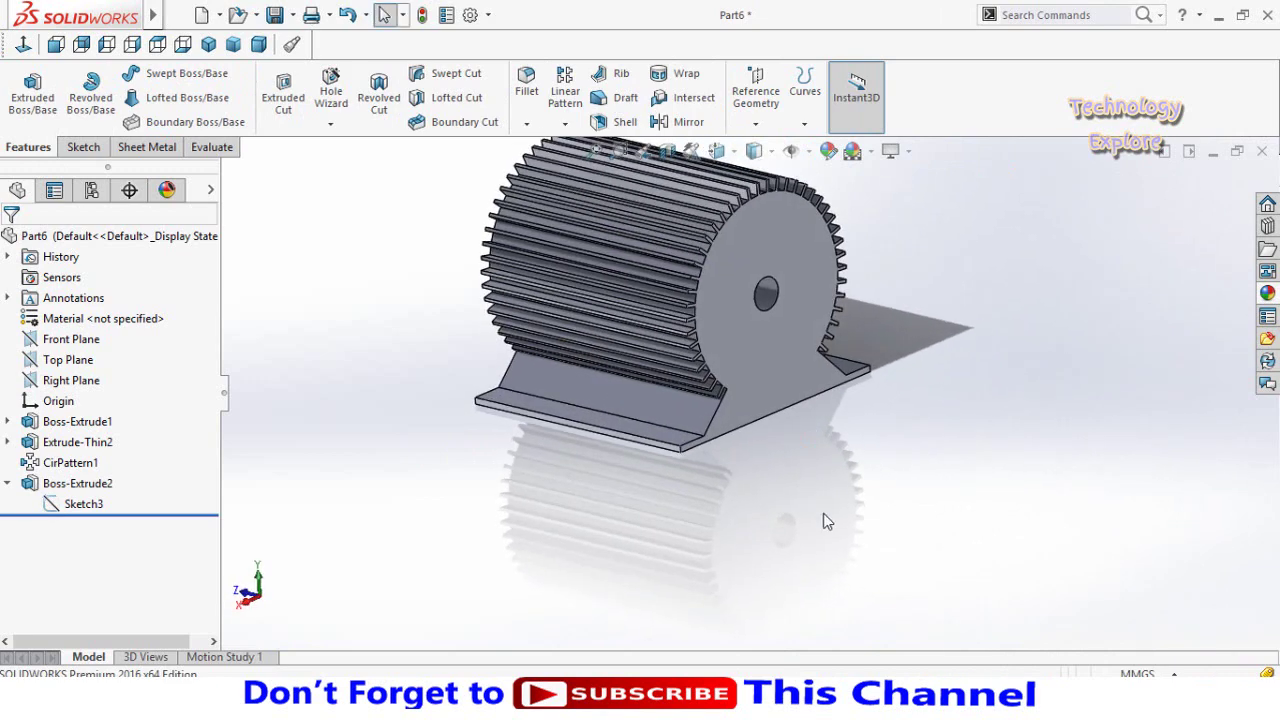
# Save the part under the new name 'generator casing'.
pyautogui.hotkey('ctrl', 's')
pyautogui.write('generator casing')
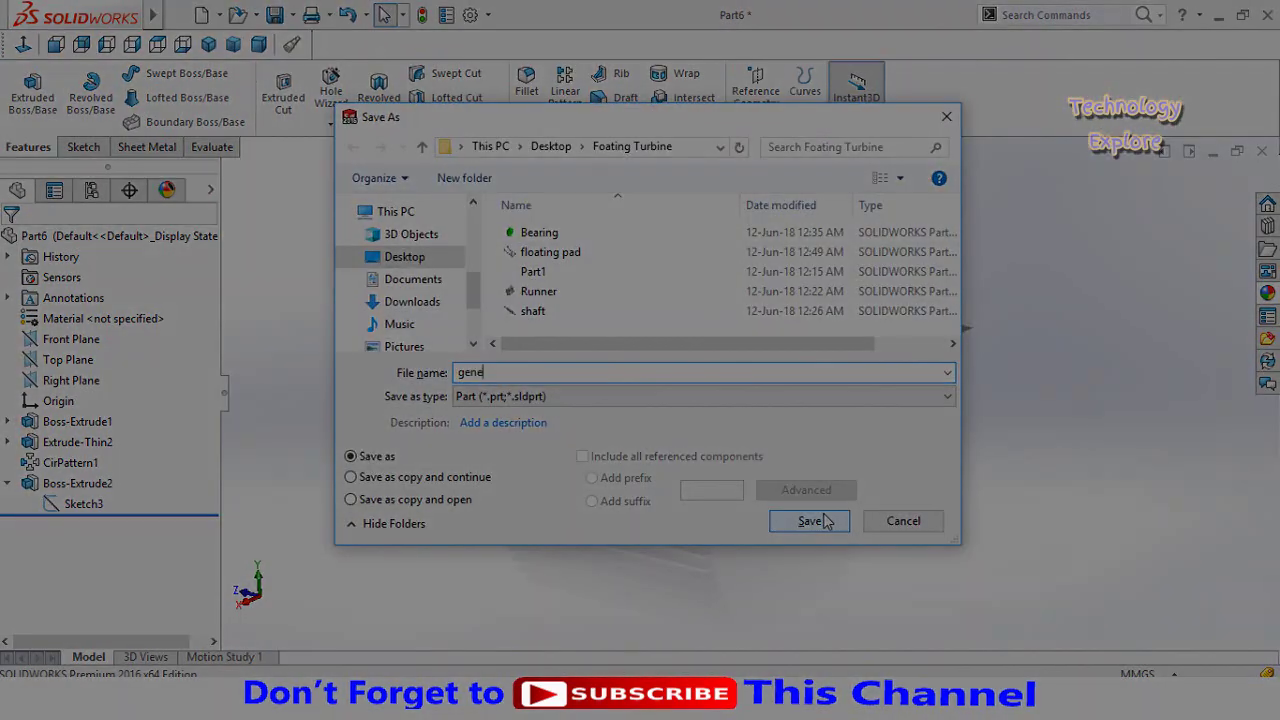
pyautogui.click(811, 521)
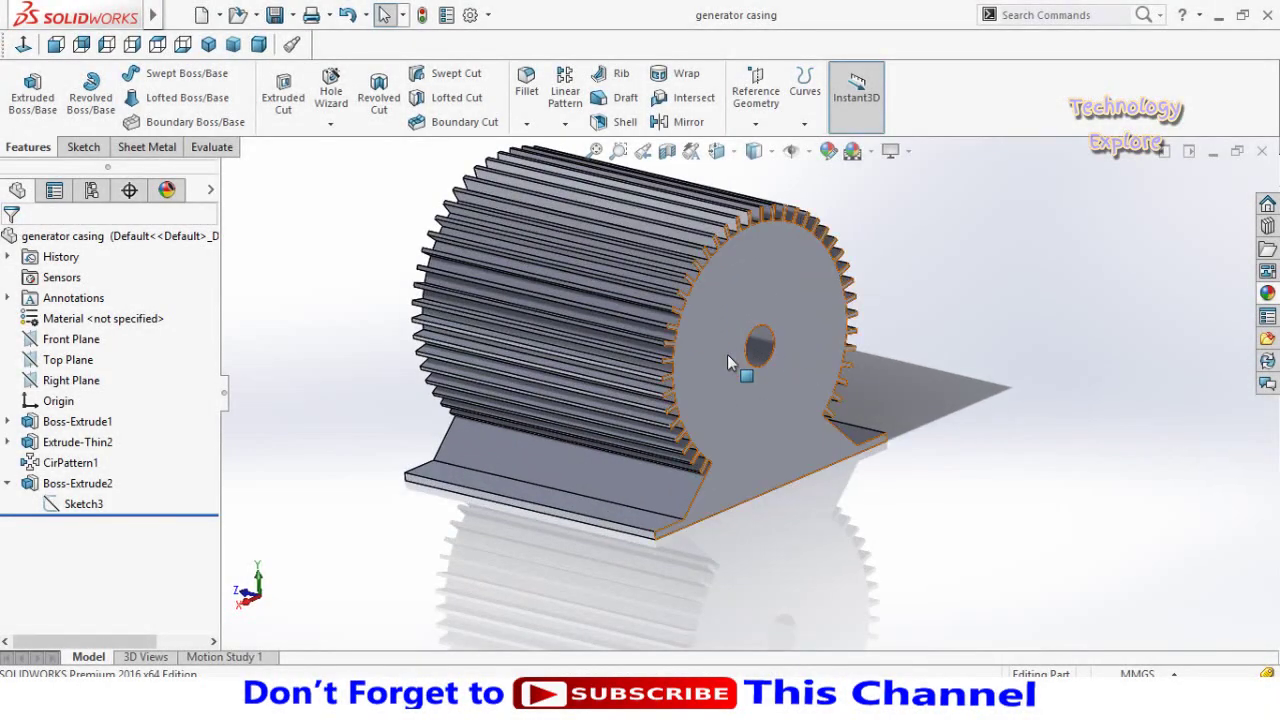
pyautogui.moveTo(728, 354); pyautogui.dragTo(750, 372, button='middle')
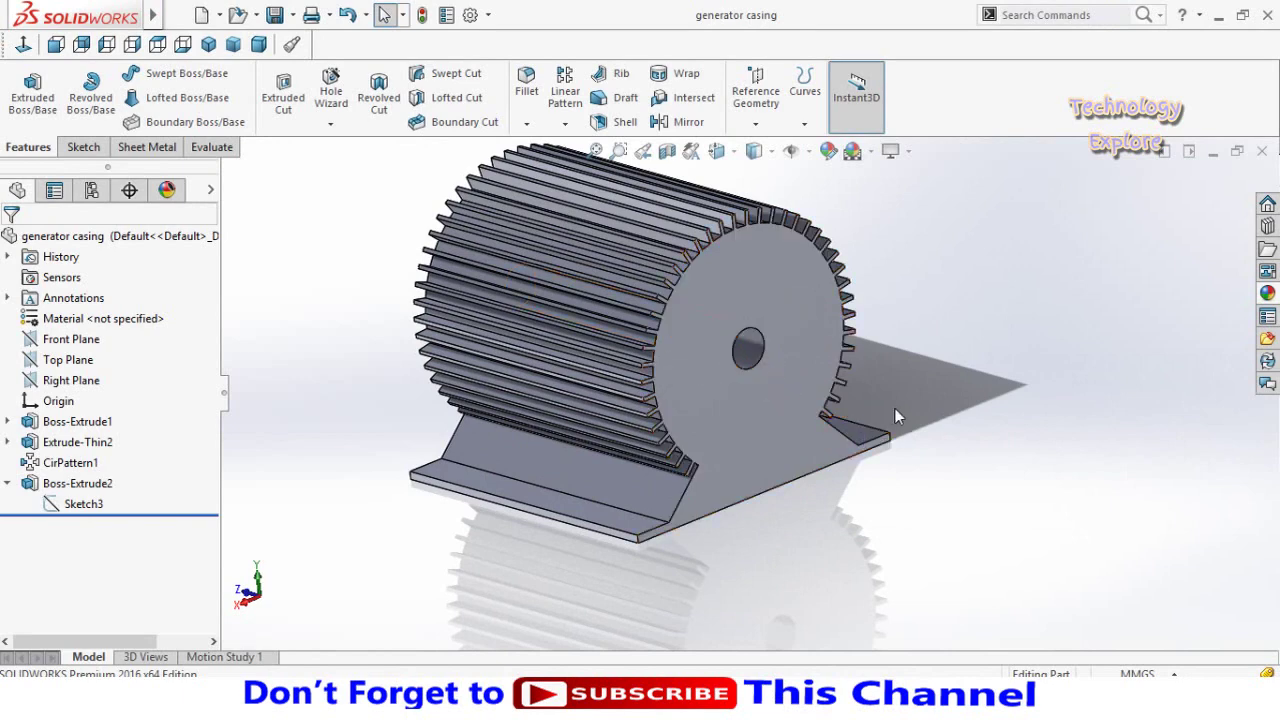
pyautogui.scroll(3, 892, 405)
pyautogui.hotkey('ctrl', 'n')
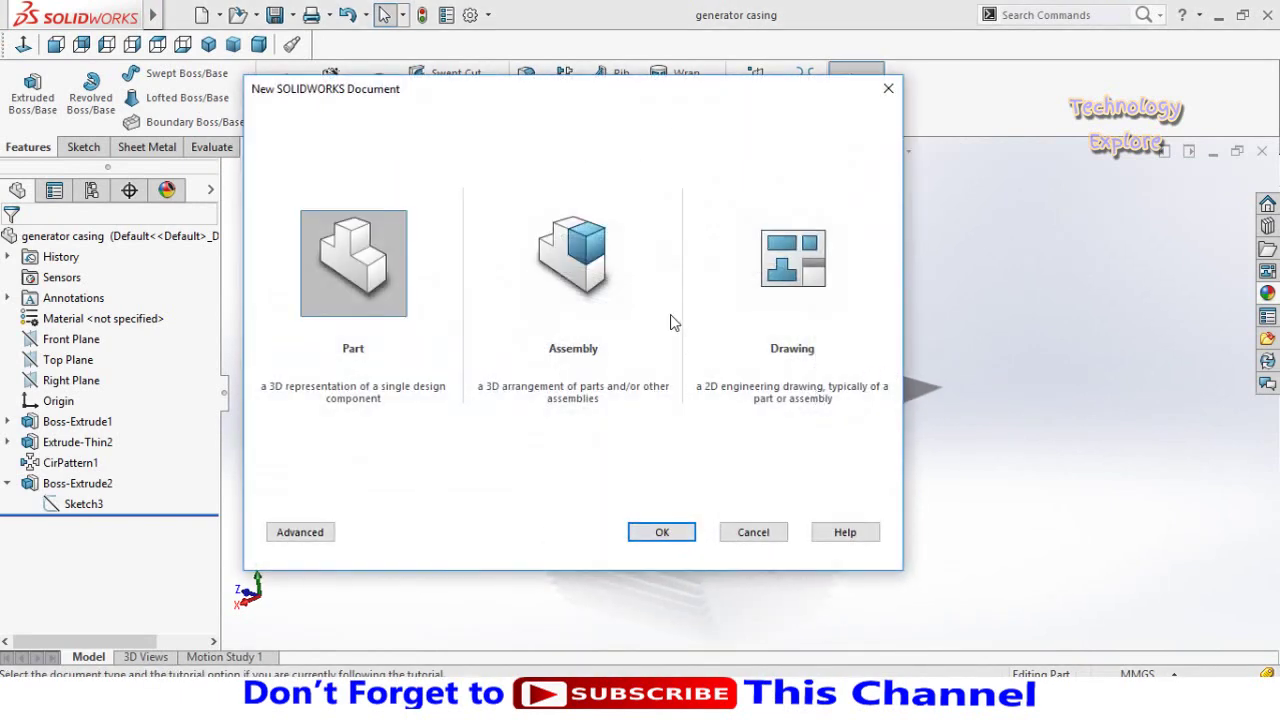
# Create a new part and draw a closed rectangle on the Front Plane from the origin.
pyautogui.doubleClick(340, 282)
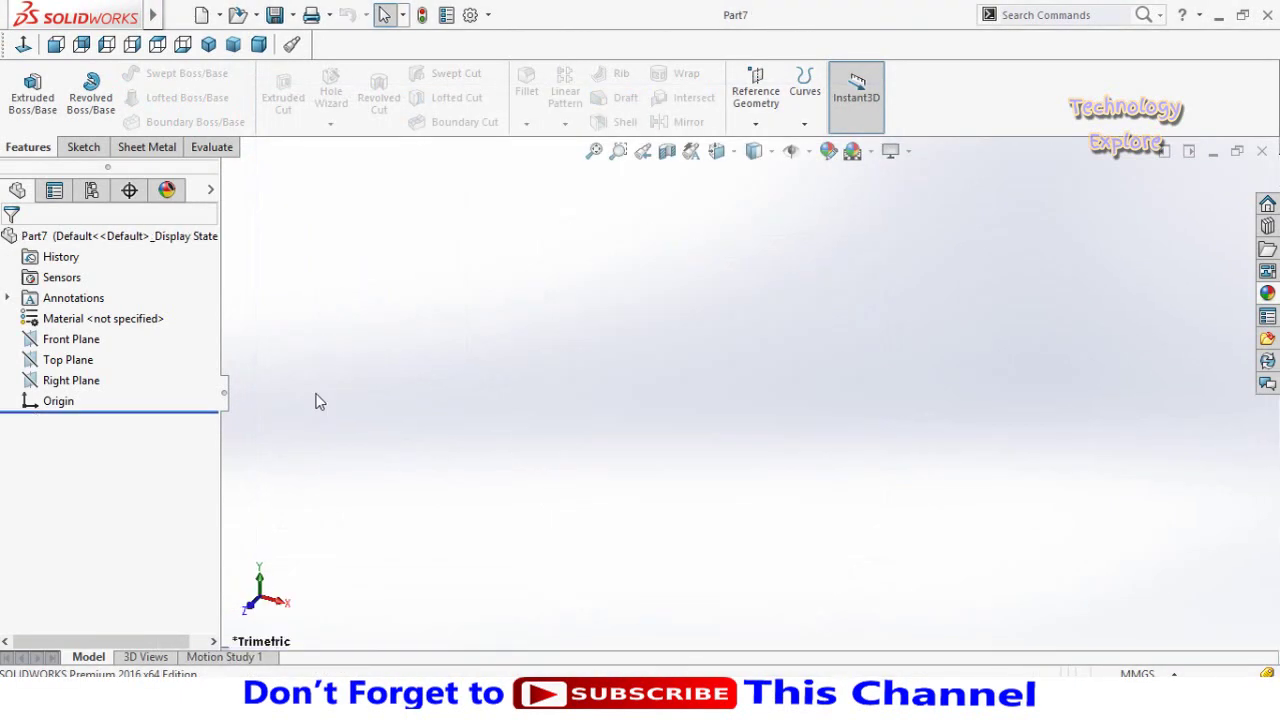
pyautogui.click(71, 339)
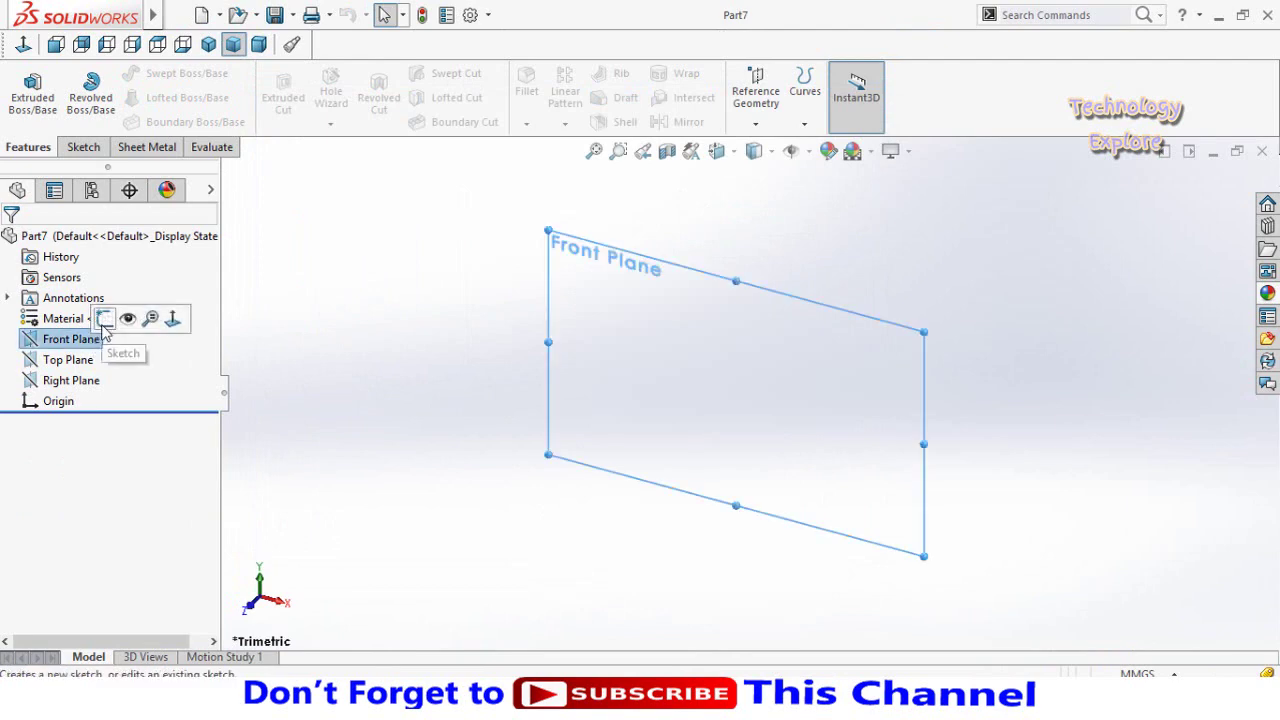
pyautogui.click(172, 311)
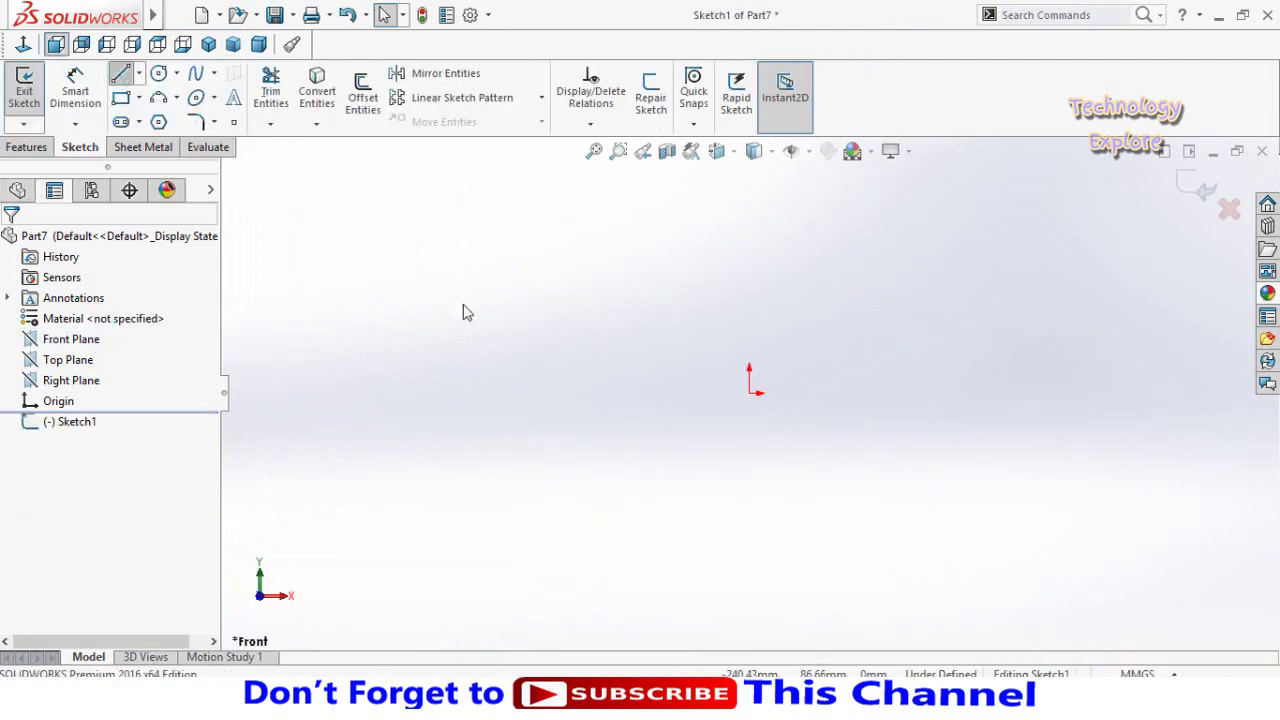
pyautogui.press('l')
pyautogui.click(748, 393)
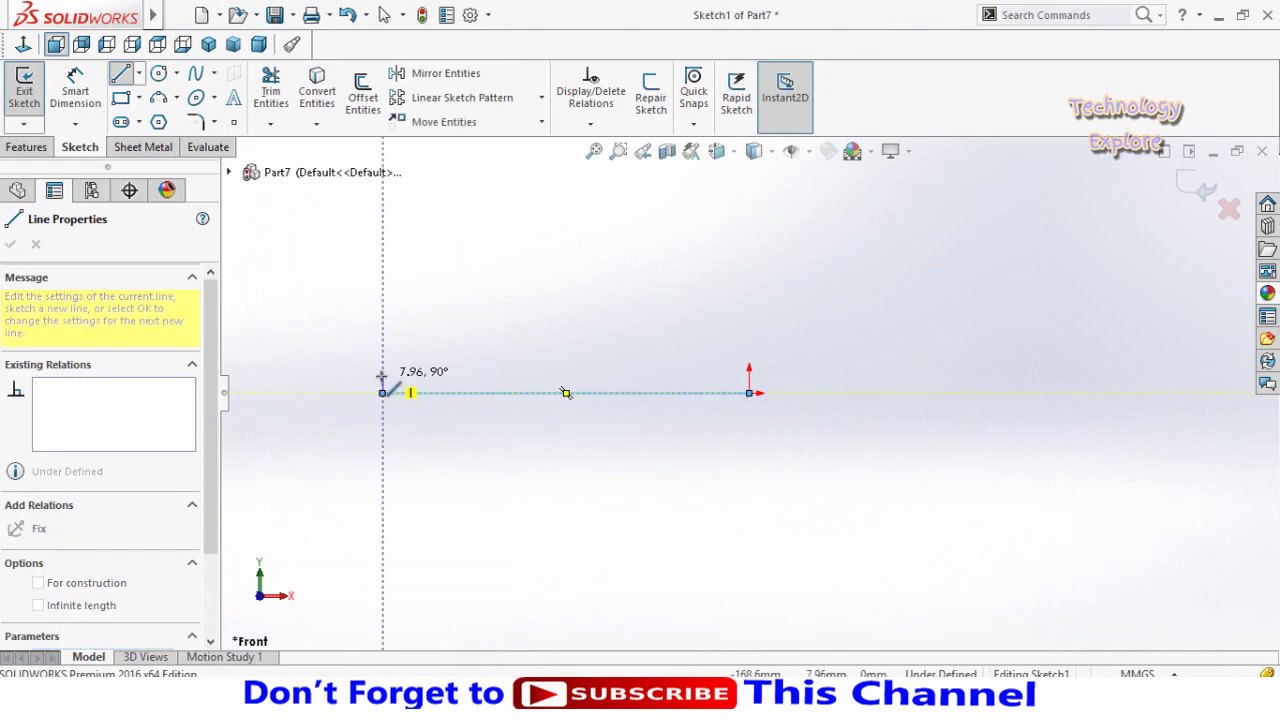
pyautogui.click(383, 392)
pyautogui.click(749, 377)
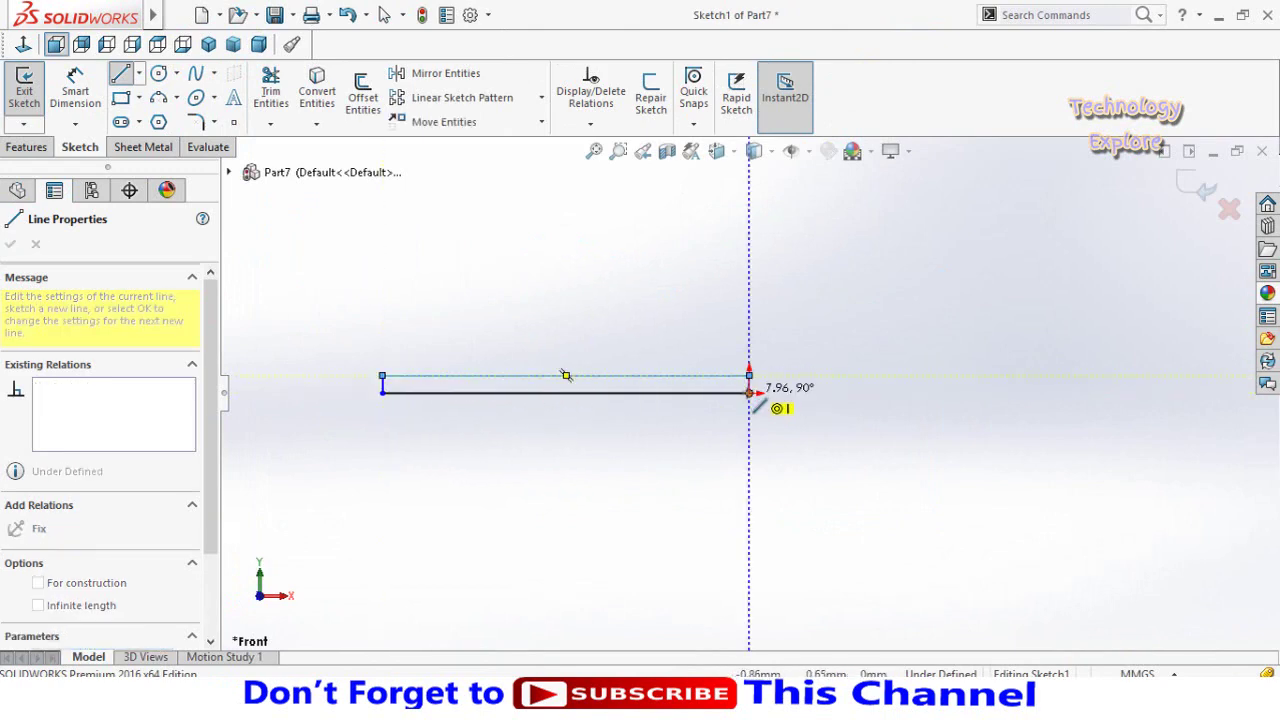
pyautogui.click(749, 392)
pyautogui.press('Escape')
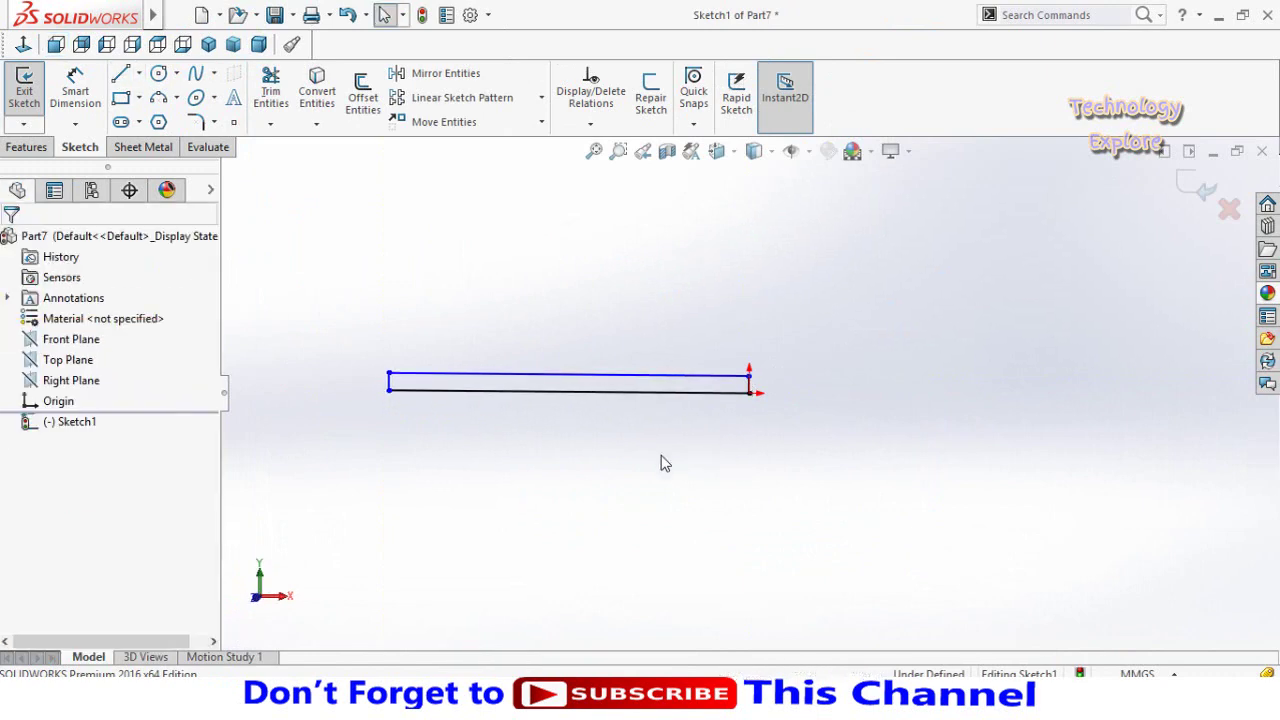
# Dimension the rectangle 550 mm long and 20 mm high.
pyautogui.moveTo(631, 451); pyautogui.dragTo(613, 425, button='right')
pyautogui.click(645, 386)
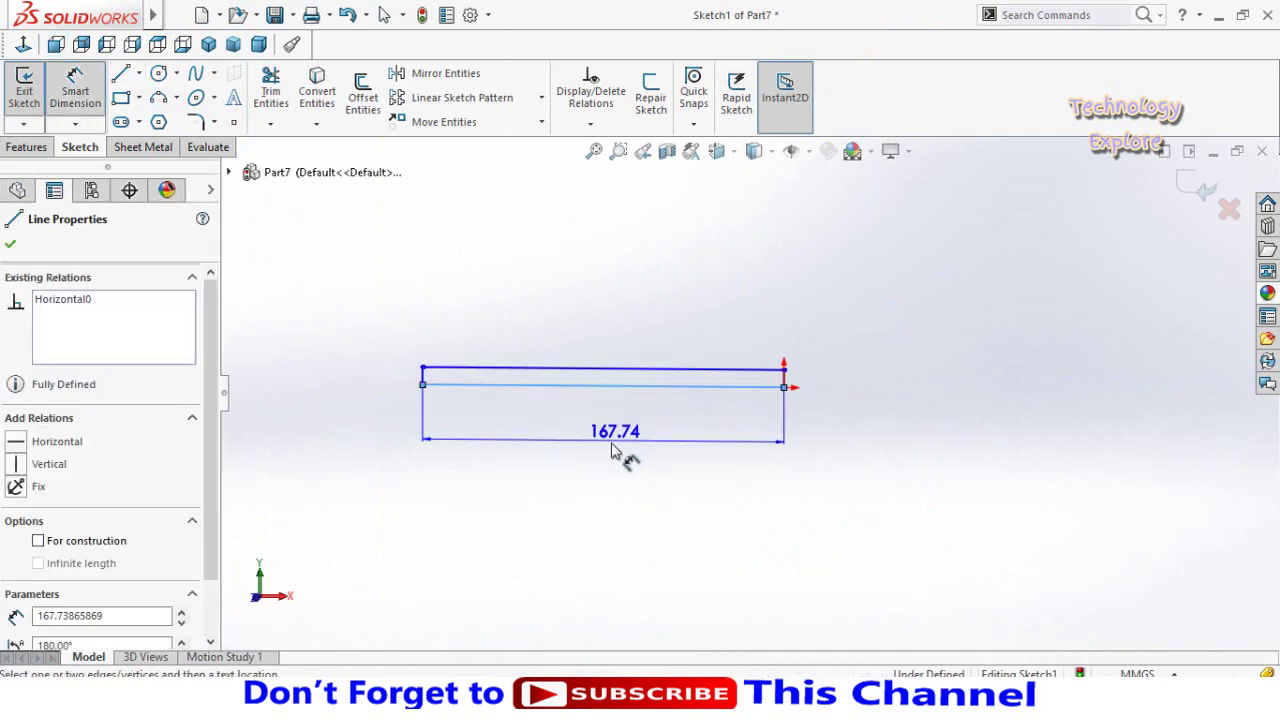
pyautogui.click(600, 462)
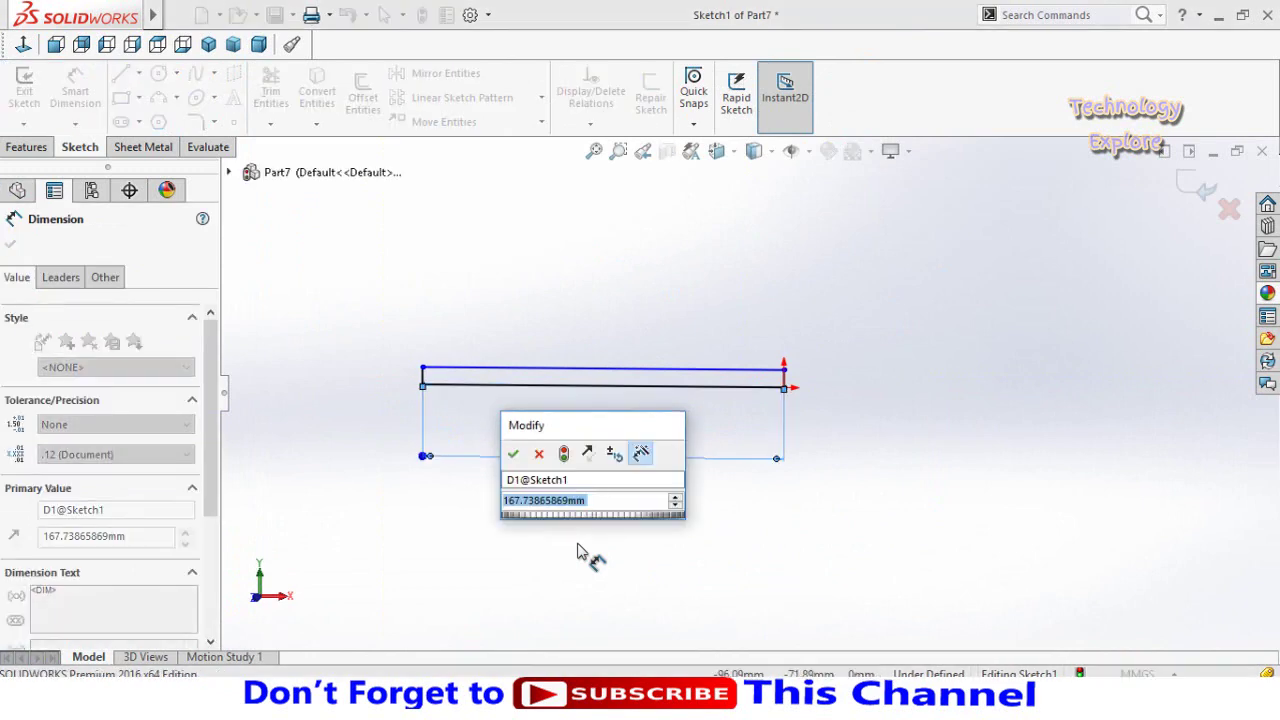
pyautogui.write('550')
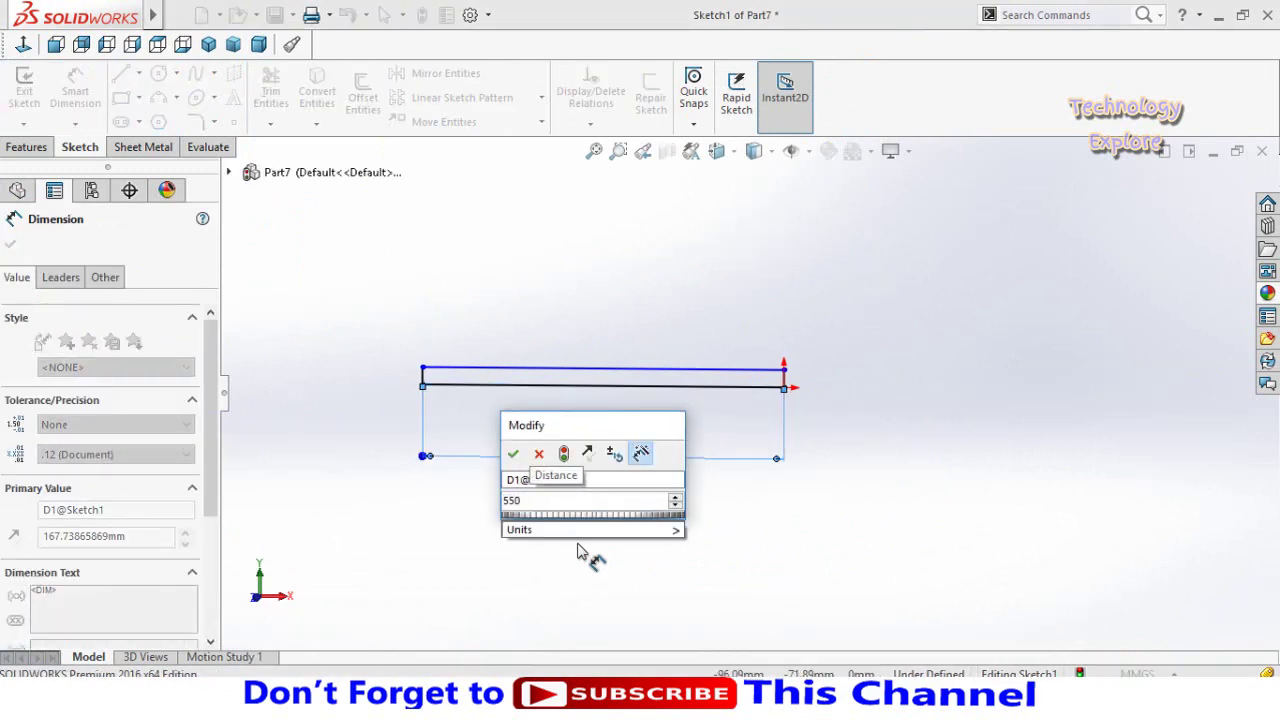
pyautogui.press('Return')
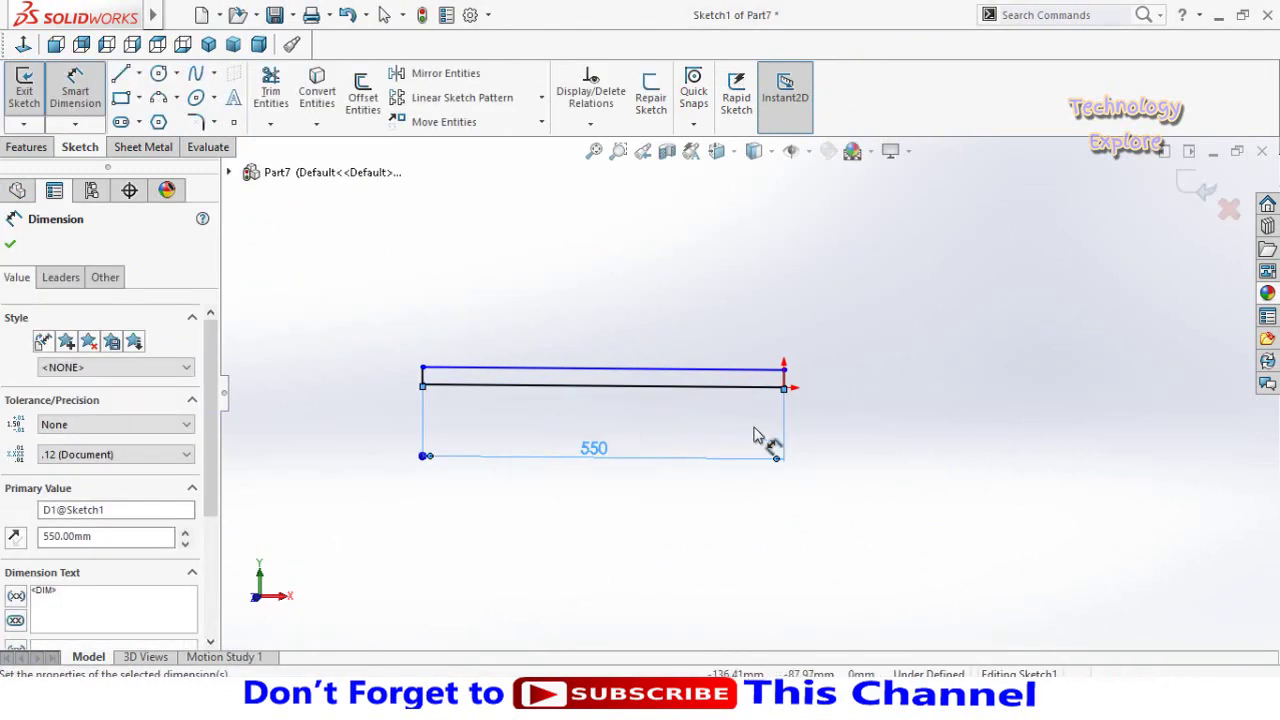
pyautogui.click(766, 449)
pyautogui.scroll(-2, 796, 393)
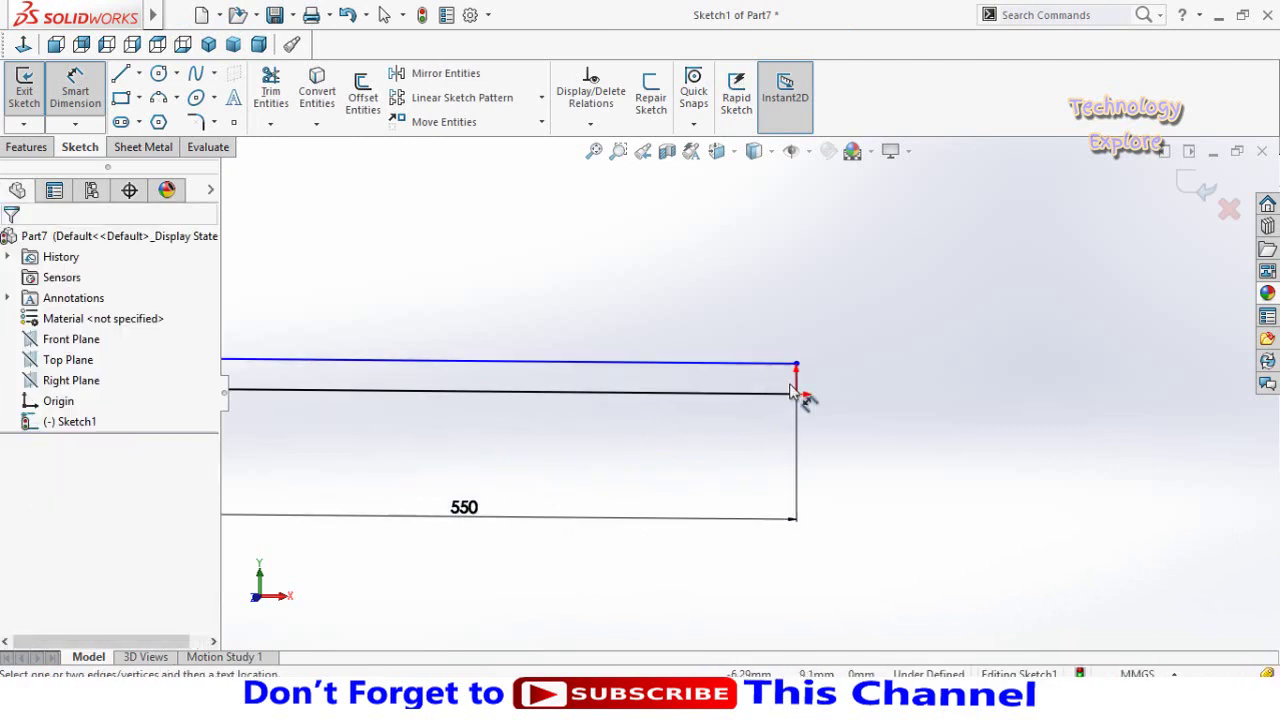
pyautogui.click(797, 390)
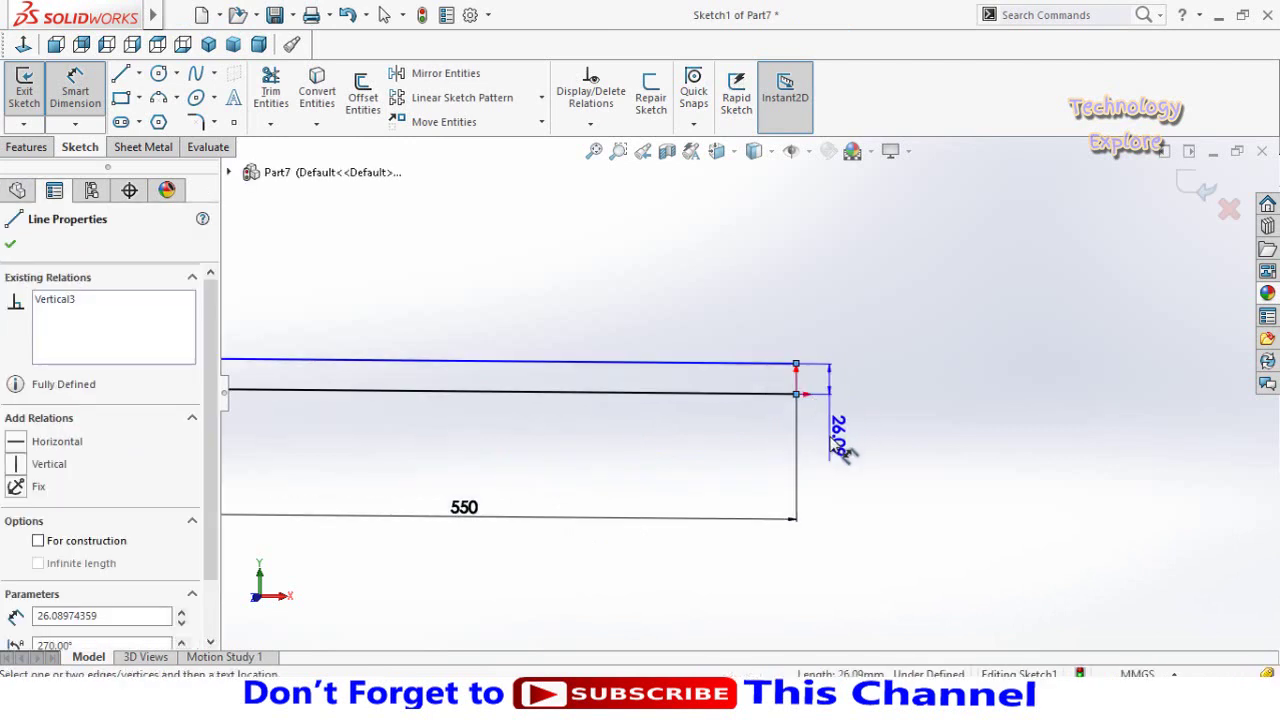
pyautogui.click(835, 435)
pyautogui.write('20')
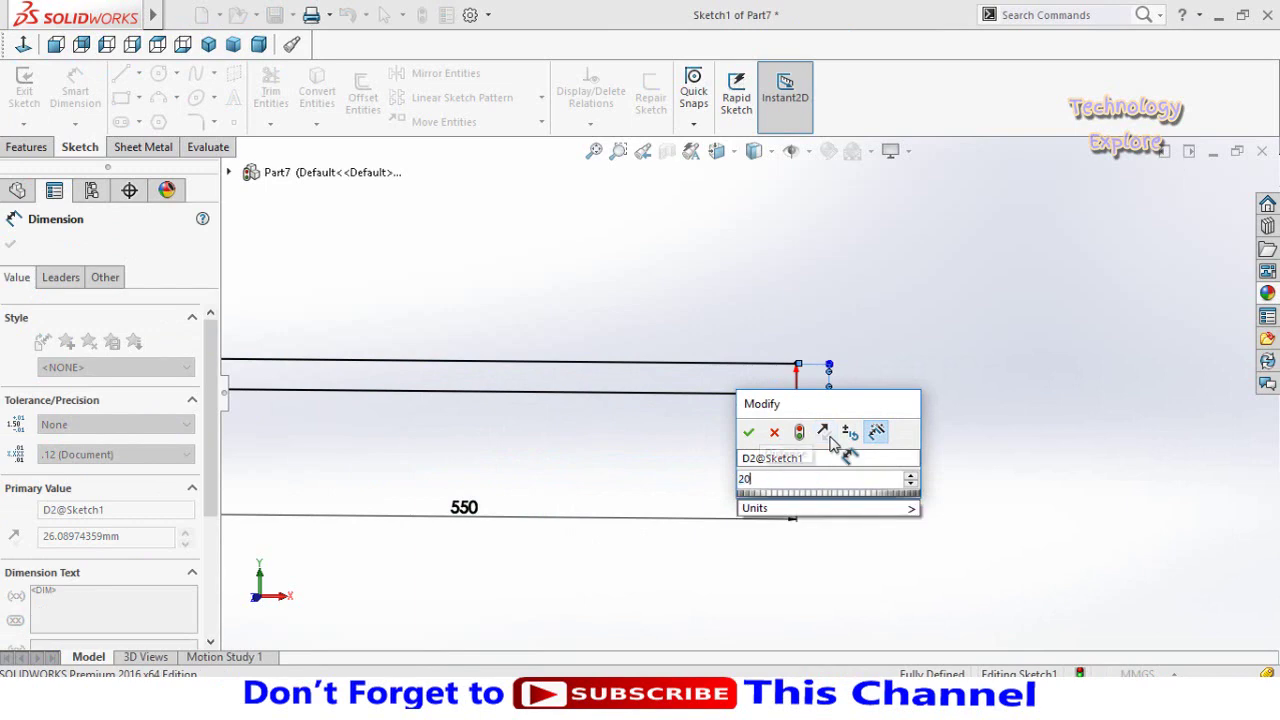
pyautogui.press('Return')
pyautogui.scroll(4, 794, 443)
pyautogui.scroll(-2, 555, 418)
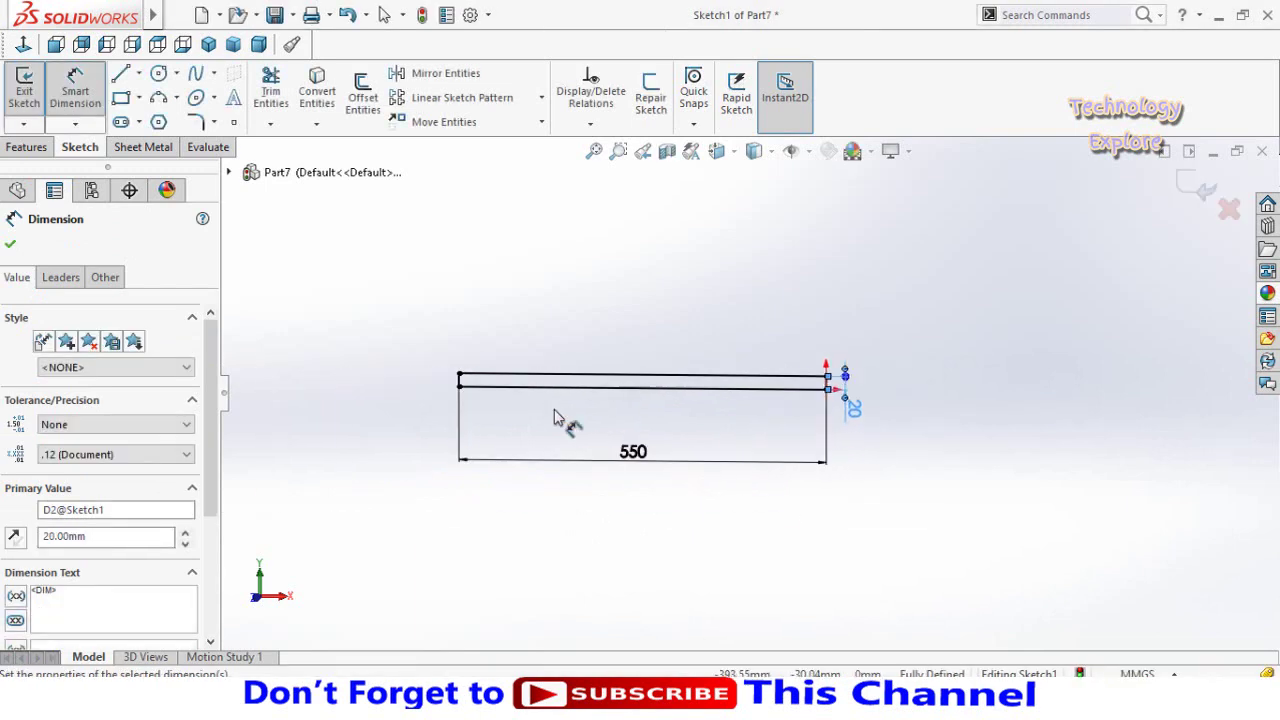
pyautogui.click(10, 244)
# Revolve the rectangle 360° about its top line into a solid cylinder.
pyautogui.click(28, 148)
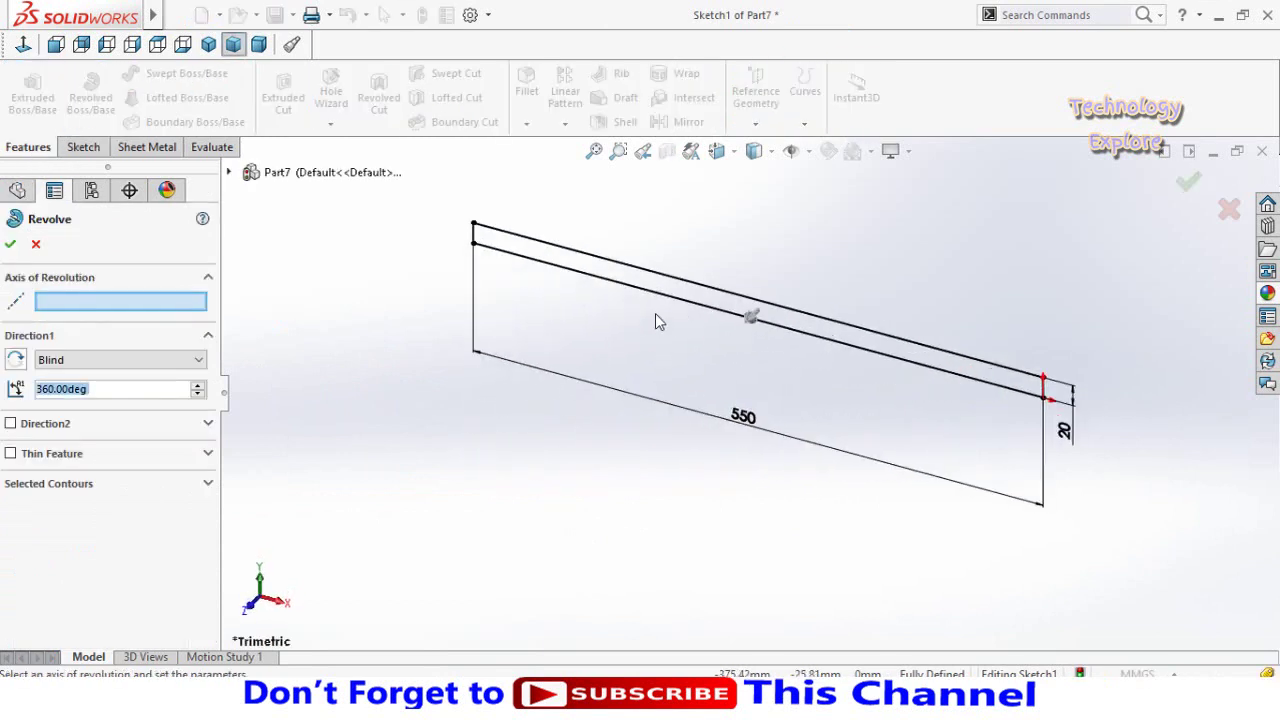
pyautogui.click(665, 305)
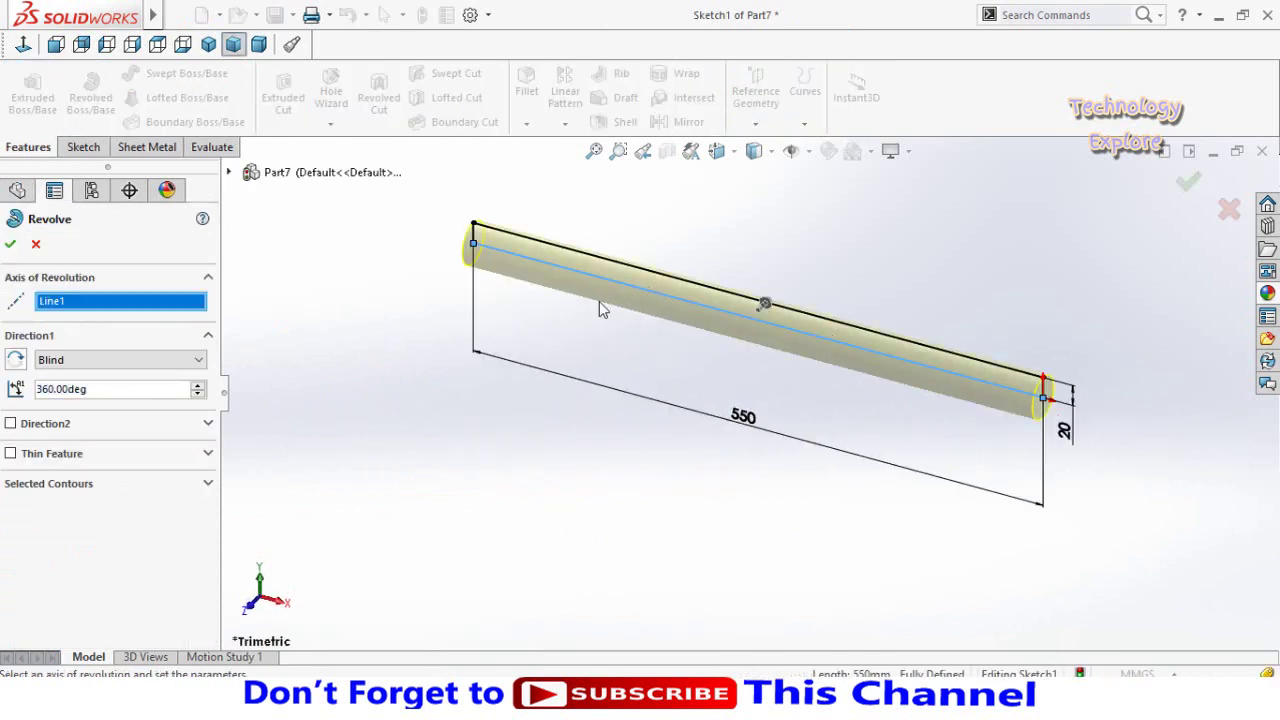
pyautogui.click(10, 244)
pyautogui.moveTo(595, 384); pyautogui.dragTo(556, 425, button='middle')
# Start a Front Plane sketch with a short line along the cylinder and a vertical line upward.
pyautogui.click(71, 339)
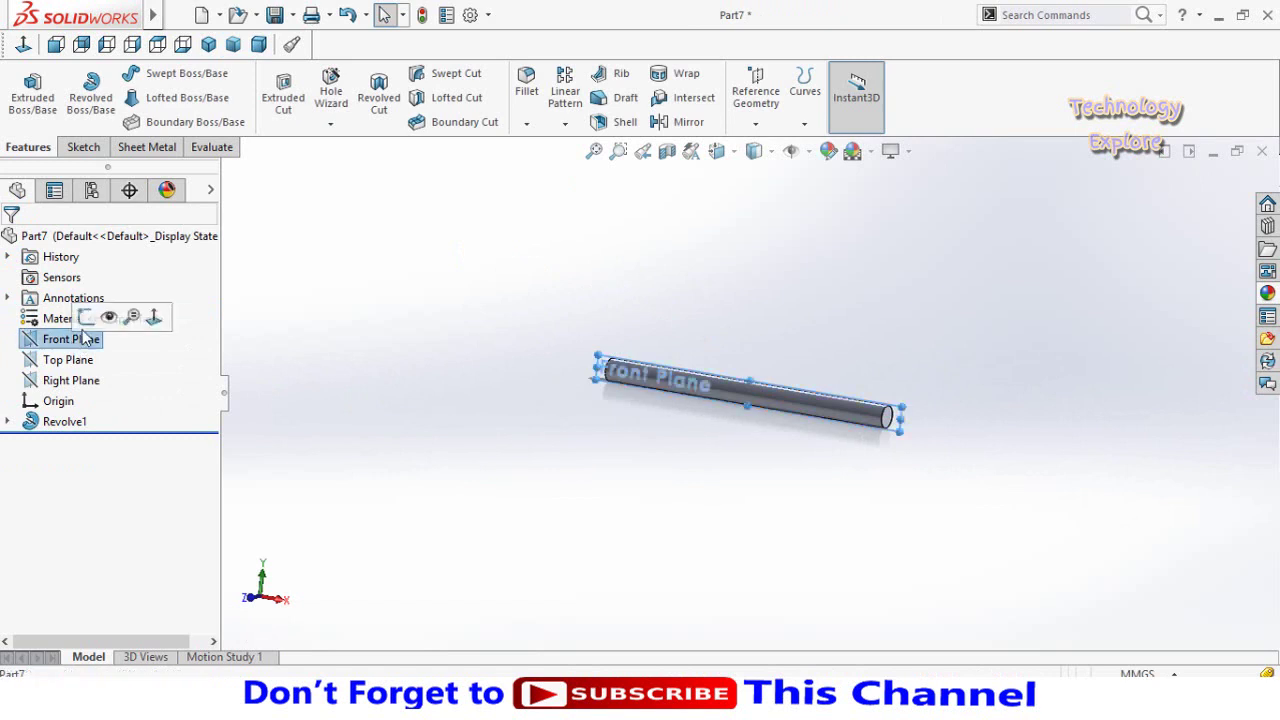
pyautogui.click(116, 316)
pyautogui.click(23, 45)
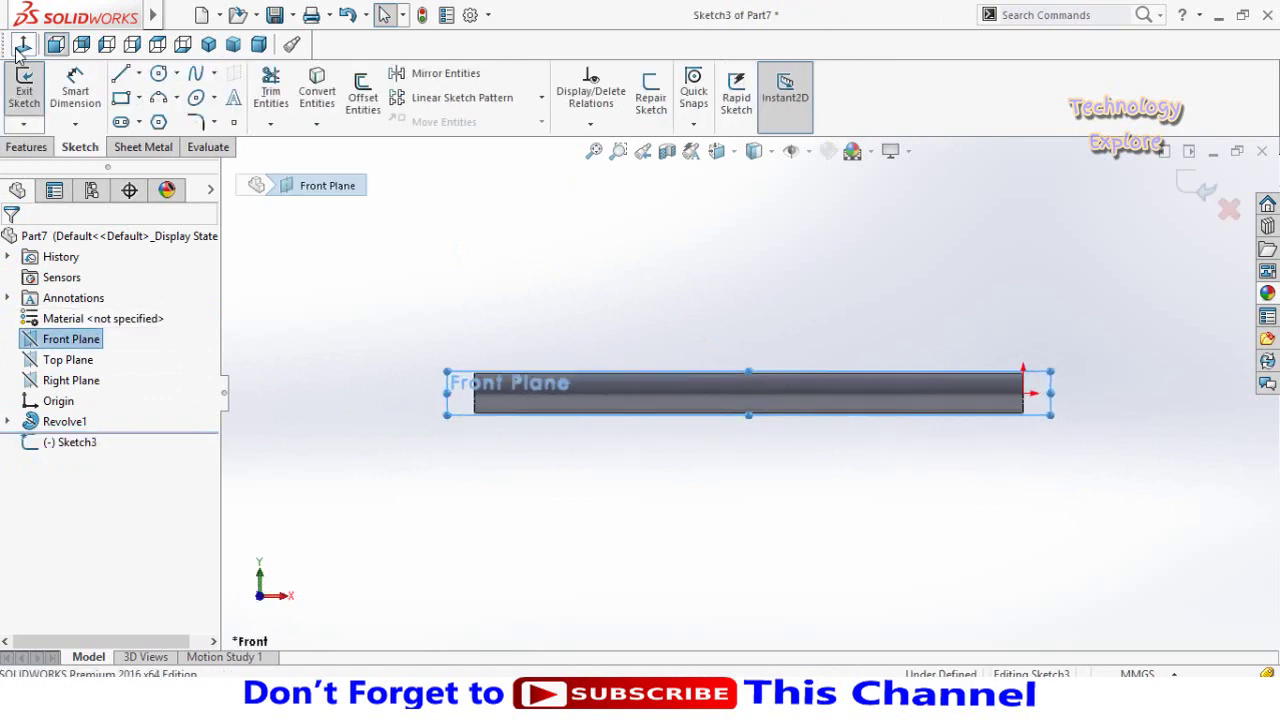
pyautogui.click(279, 267)
pyautogui.click(119, 79)
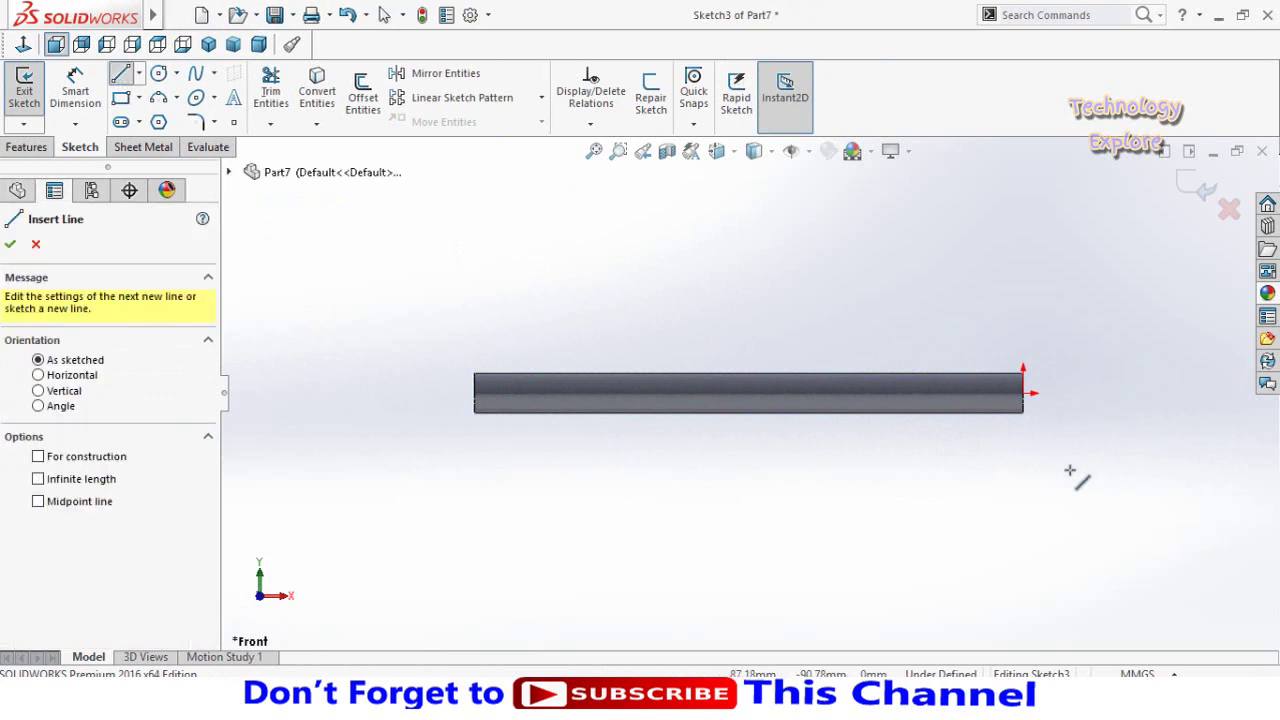
pyautogui.click(1023, 393)
pyautogui.click(965, 393)
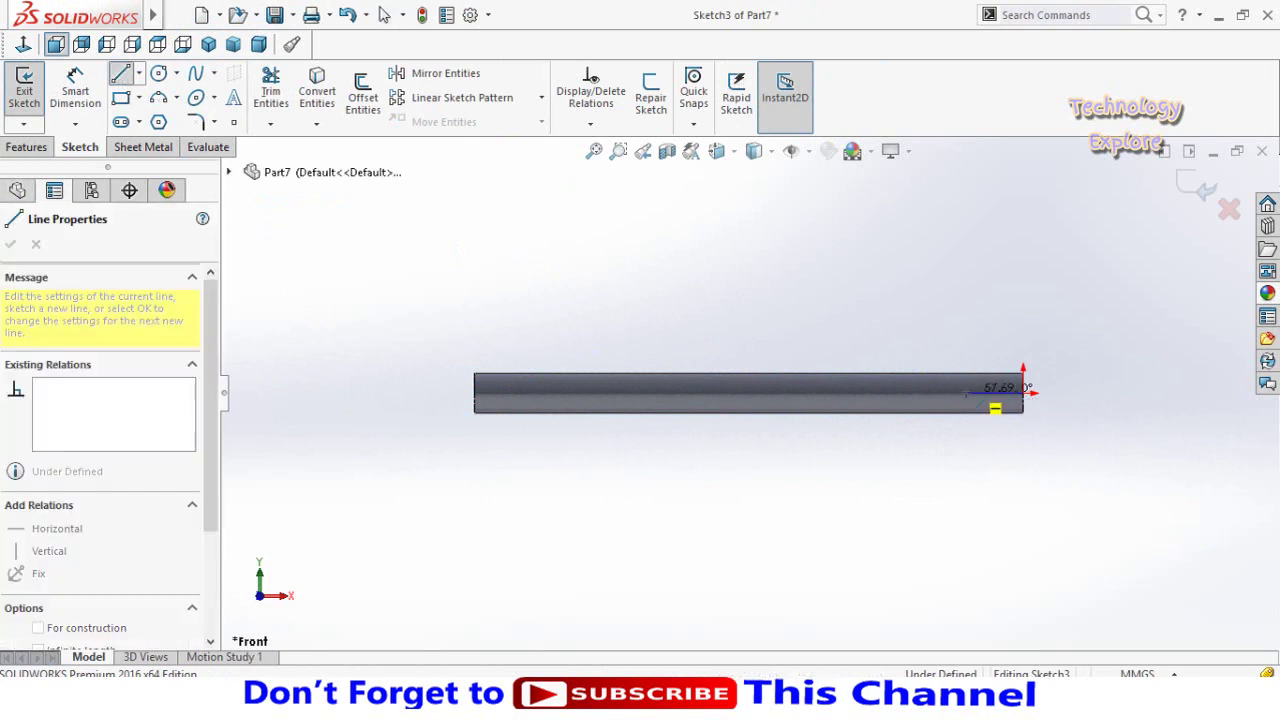
pyautogui.click(966, 261)
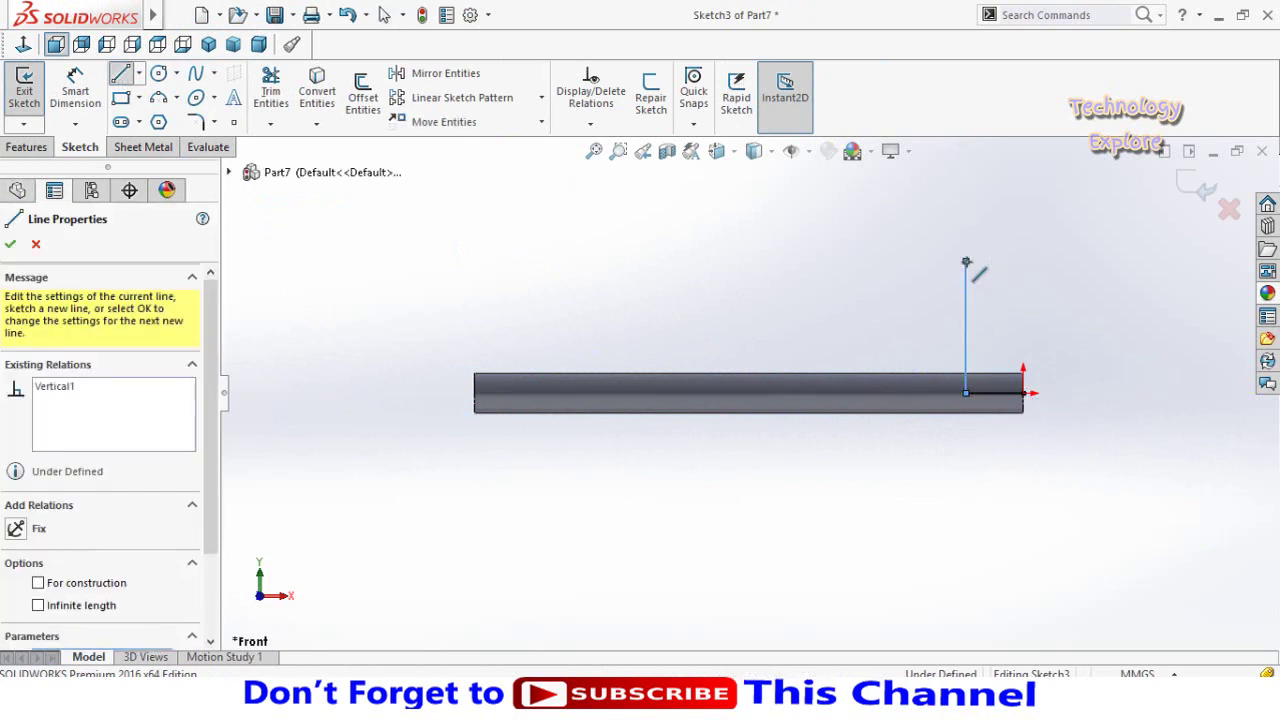
pyautogui.press('Escape')
pyautogui.press('Escape')
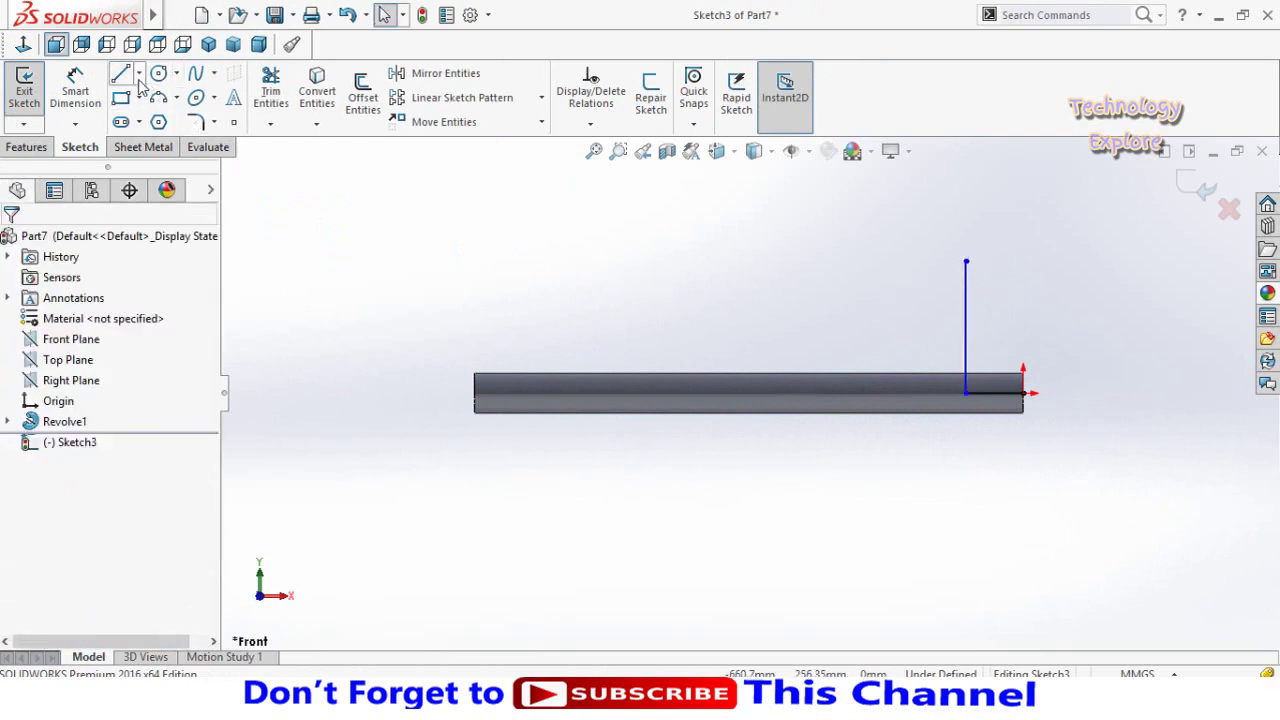
# Draw a three-point arc from the vertical line's top to the cylinder's right end.
pyautogui.click(157, 98)
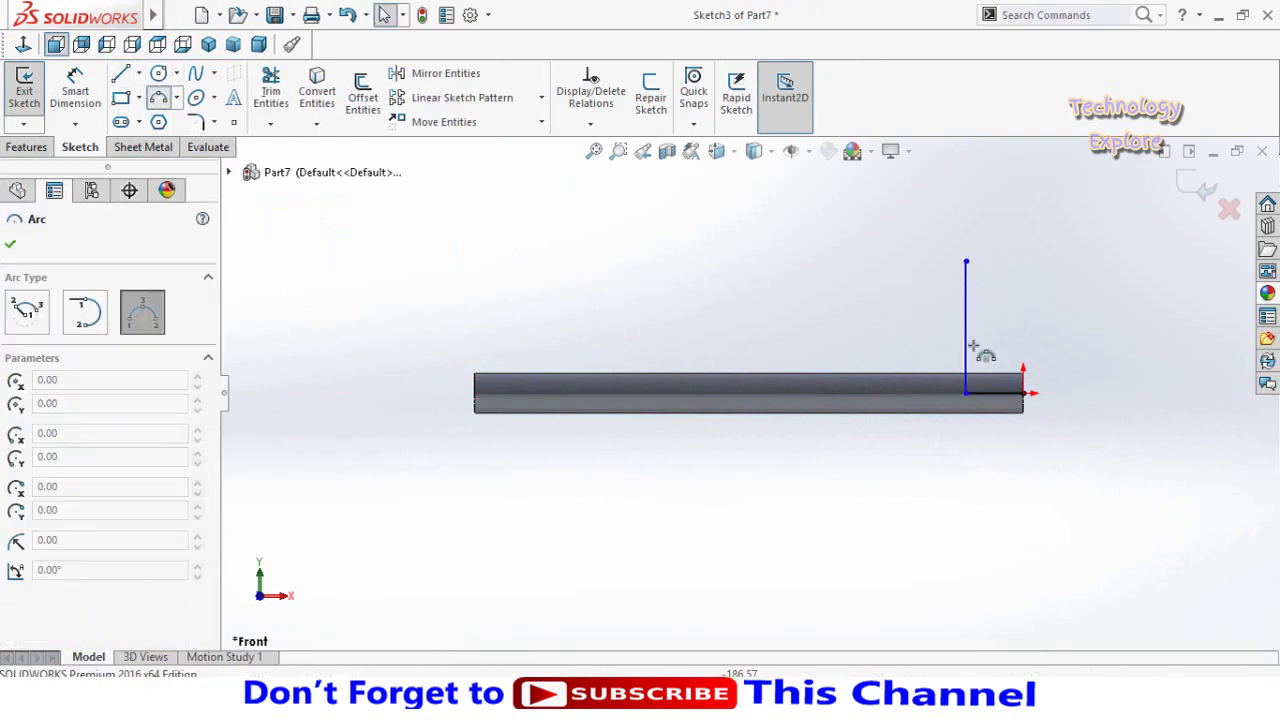
pyautogui.click(966, 262)
pyautogui.click(1024, 393)
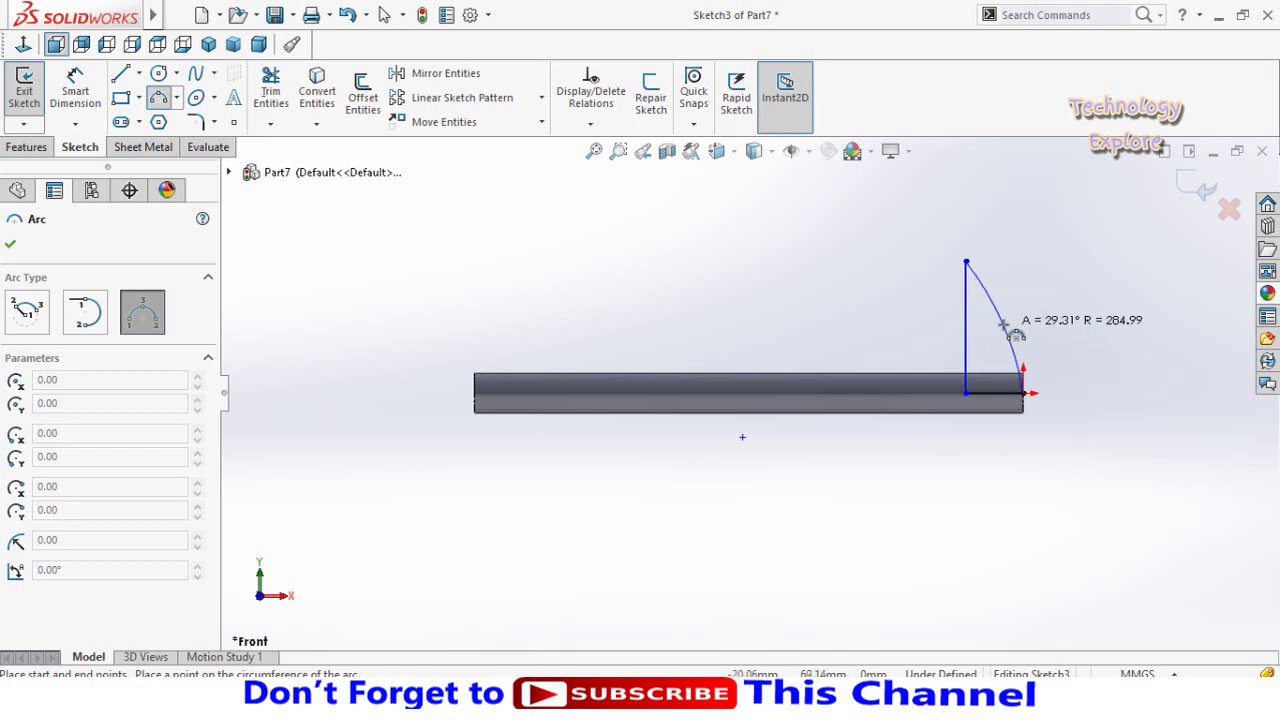
pyautogui.click(1008, 336)
pyautogui.press('Escape')
# Dimension the vertical line to 200 mm.
pyautogui.scroll(-2, 1063, 448)
pyautogui.moveTo(848, 589); pyautogui.dragTo(877, 363, button='right')
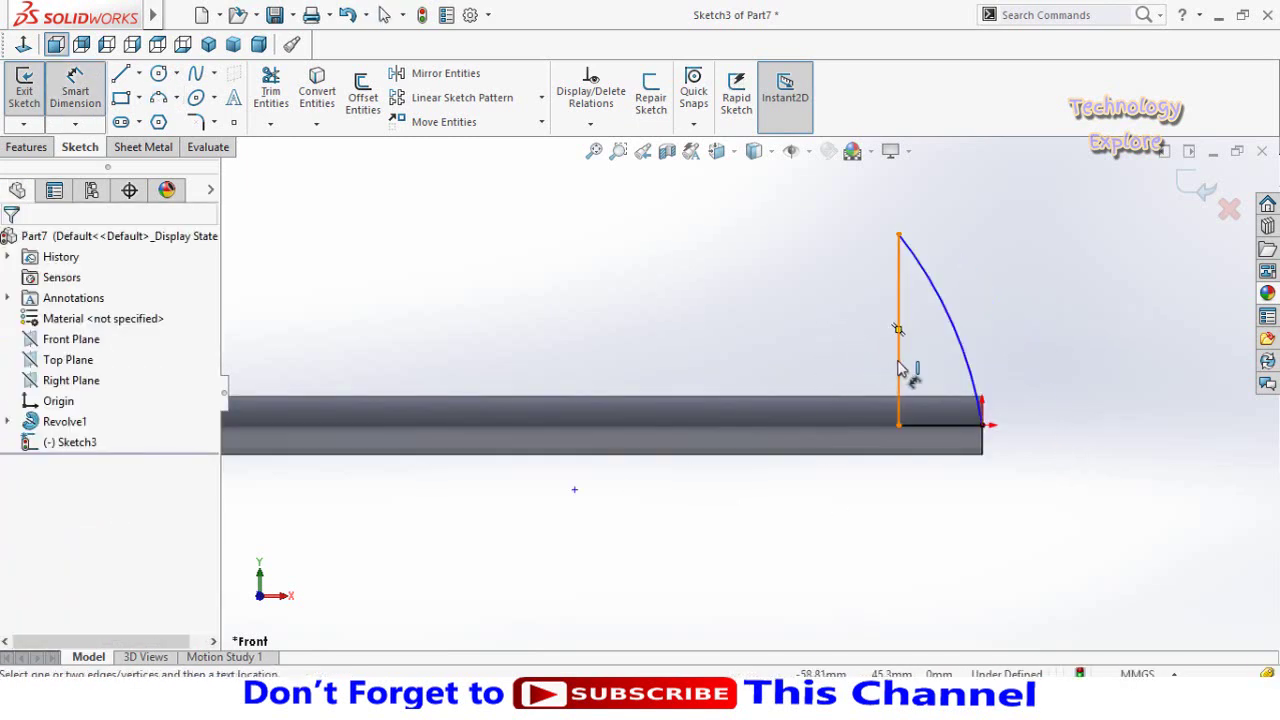
pyautogui.click(900, 366)
pyautogui.click(684, 320)
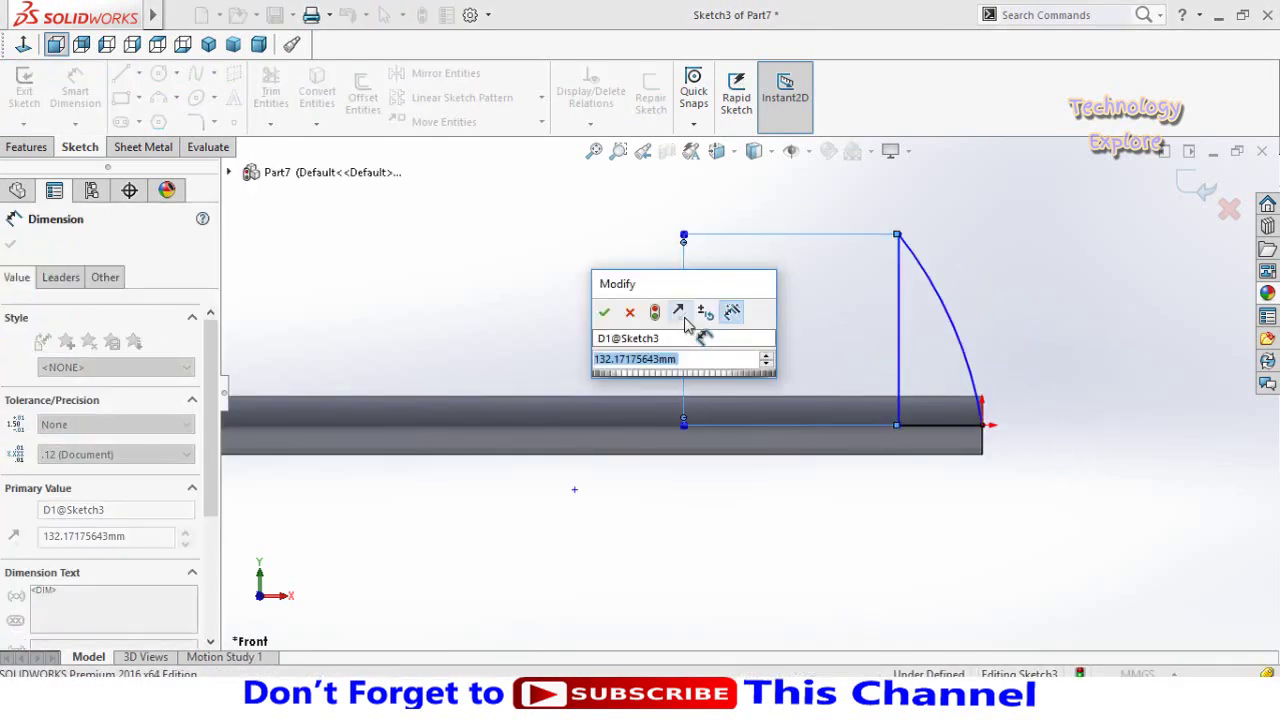
pyautogui.write('200')
pyautogui.press('Return')
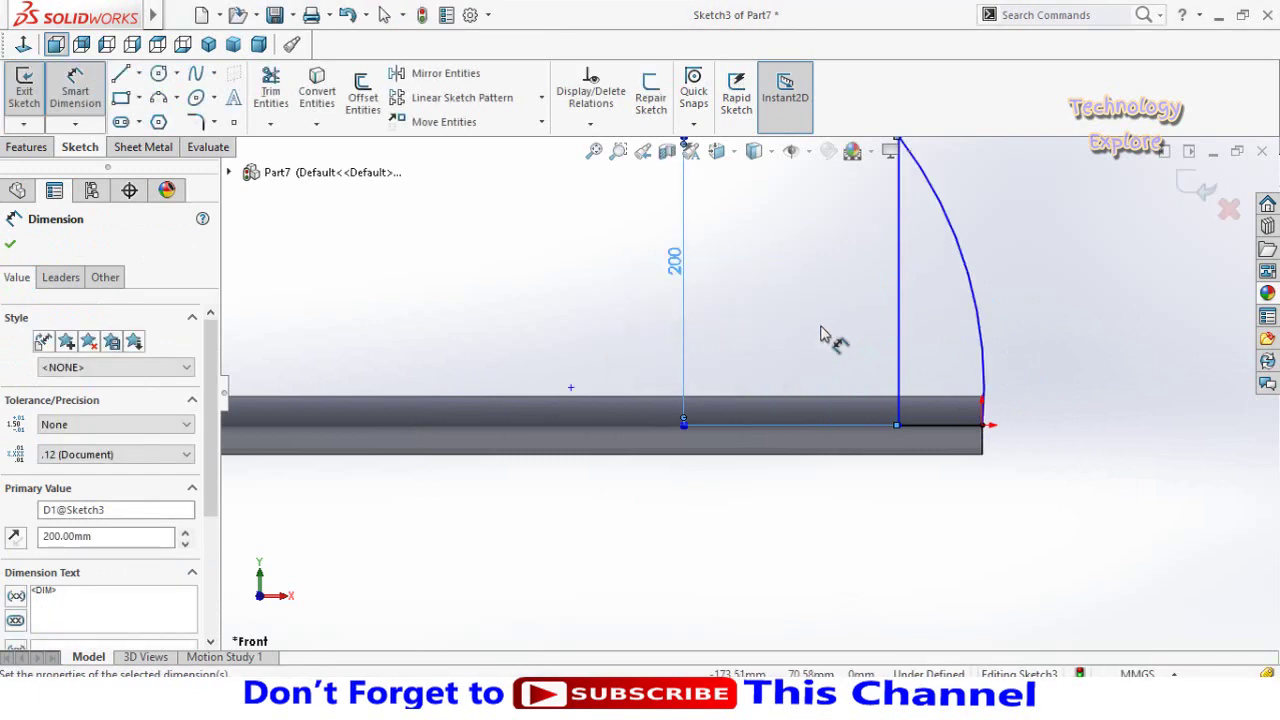
pyautogui.scroll(3, 986, 403)
pyautogui.press('Escape')
pyautogui.scroll(-2, 877, 430)
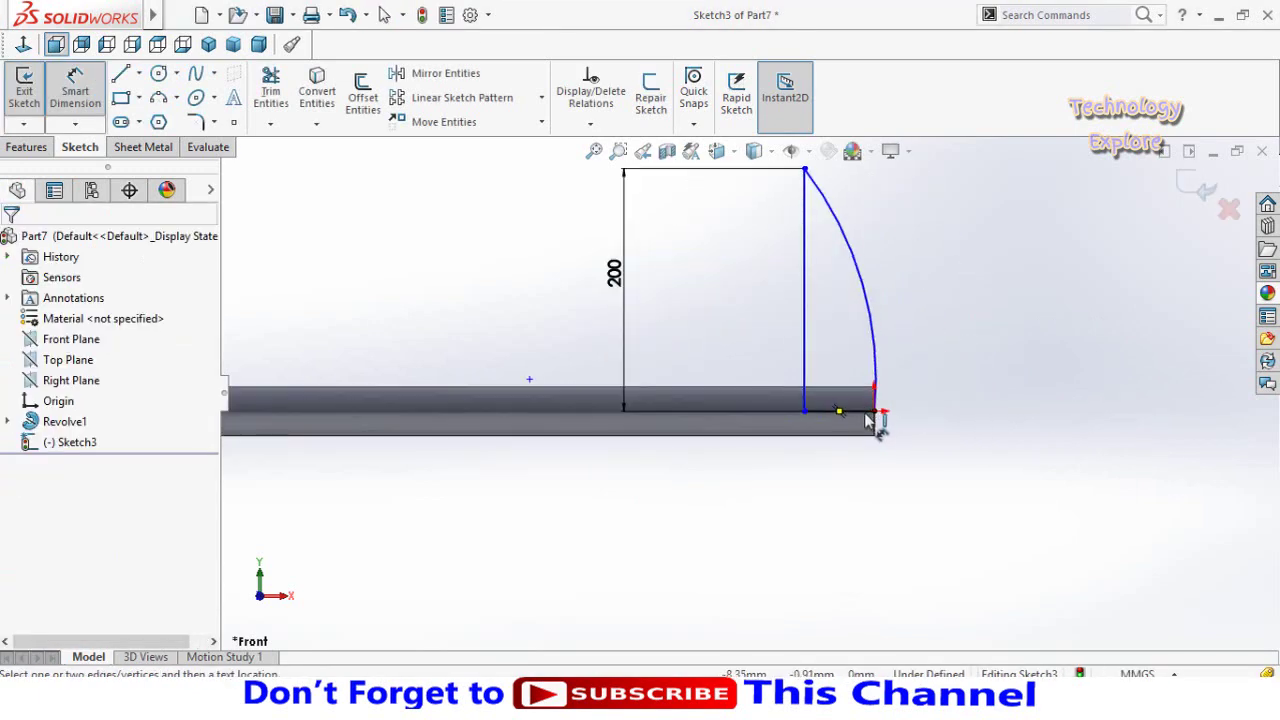
# Set the bottom line to 50 mm and pull the arc inward into a flatter curve.
pyautogui.click(866, 416)
pyautogui.click(862, 518)
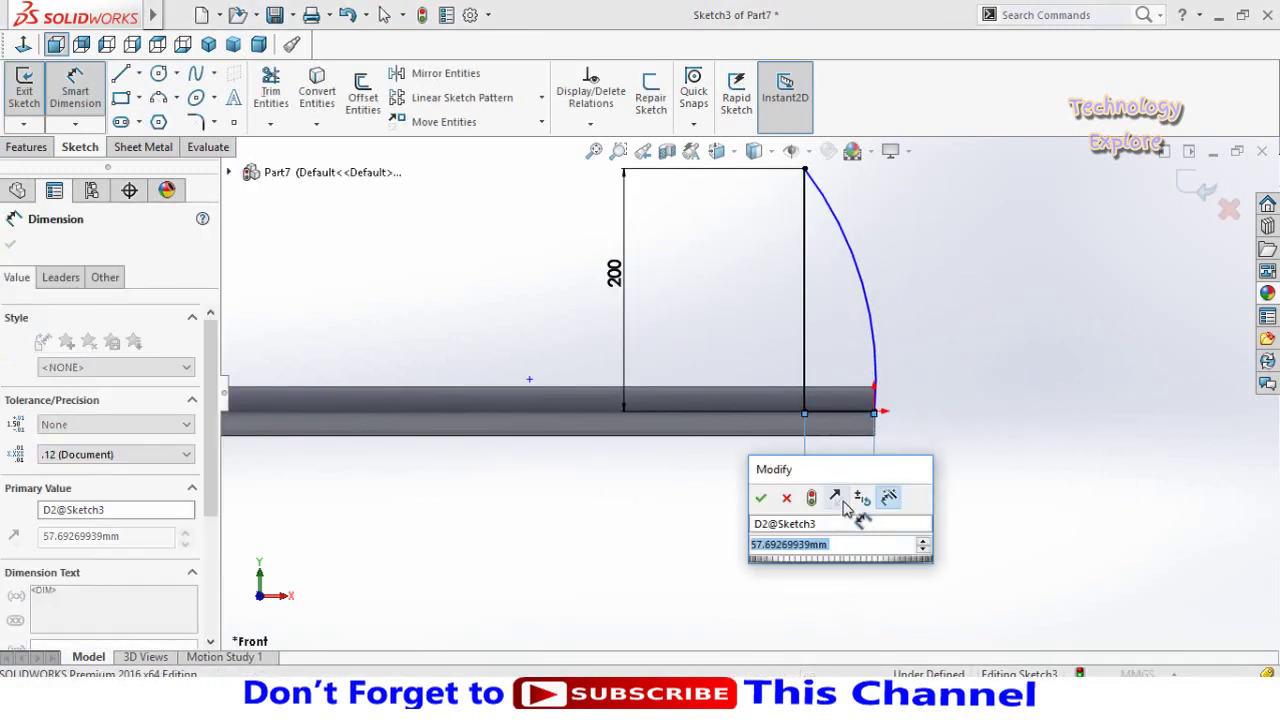
pyautogui.write('50')
pyautogui.press('Return')
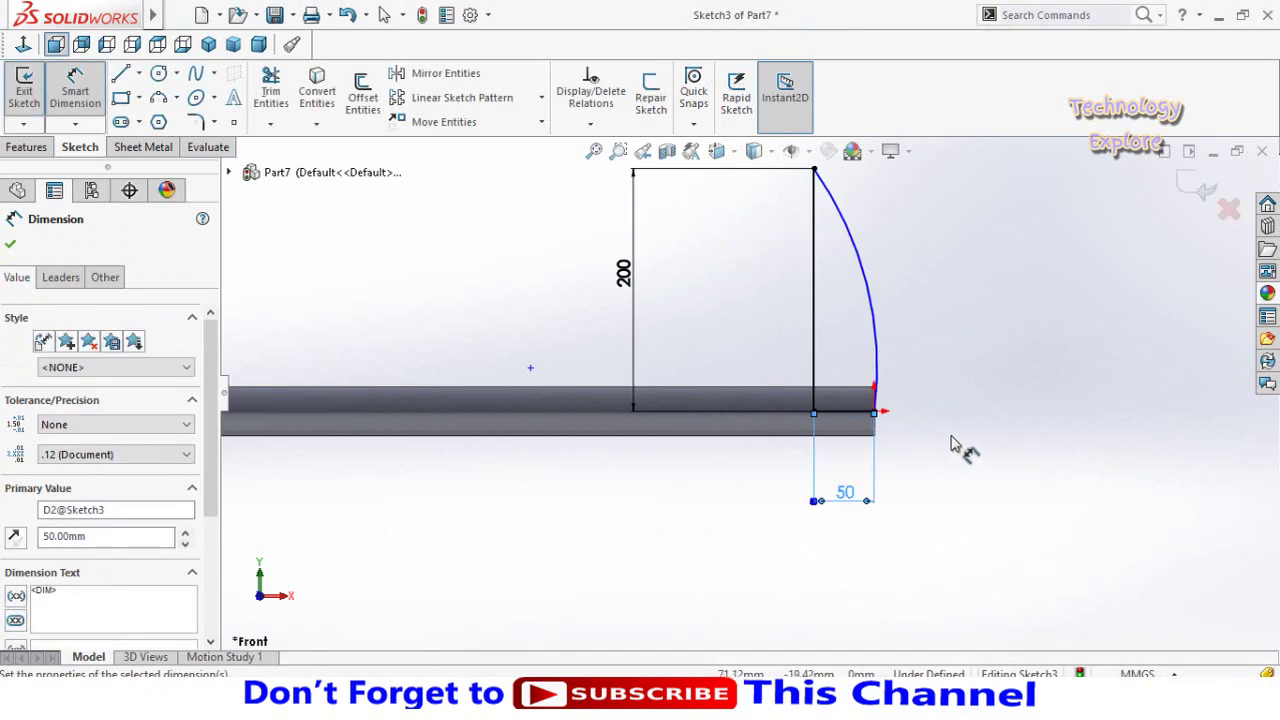
pyautogui.press('Escape')
pyautogui.moveTo(797, 341); pyautogui.dragTo(783, 318)
pyautogui.press('Escape')
# Delete the arc endpoint's Coincident0 relation and slide the endpoint along the bottom line.
pyautogui.scroll(-1, 815, 450)
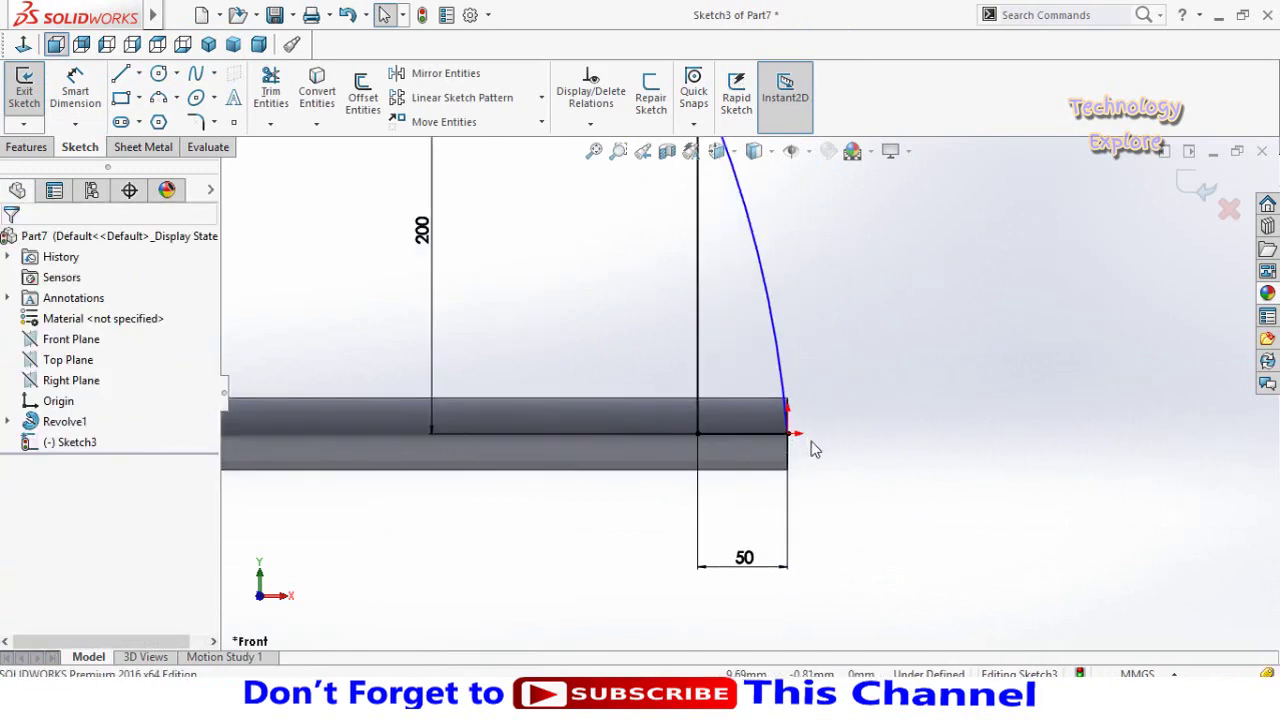
pyautogui.click(789, 437)
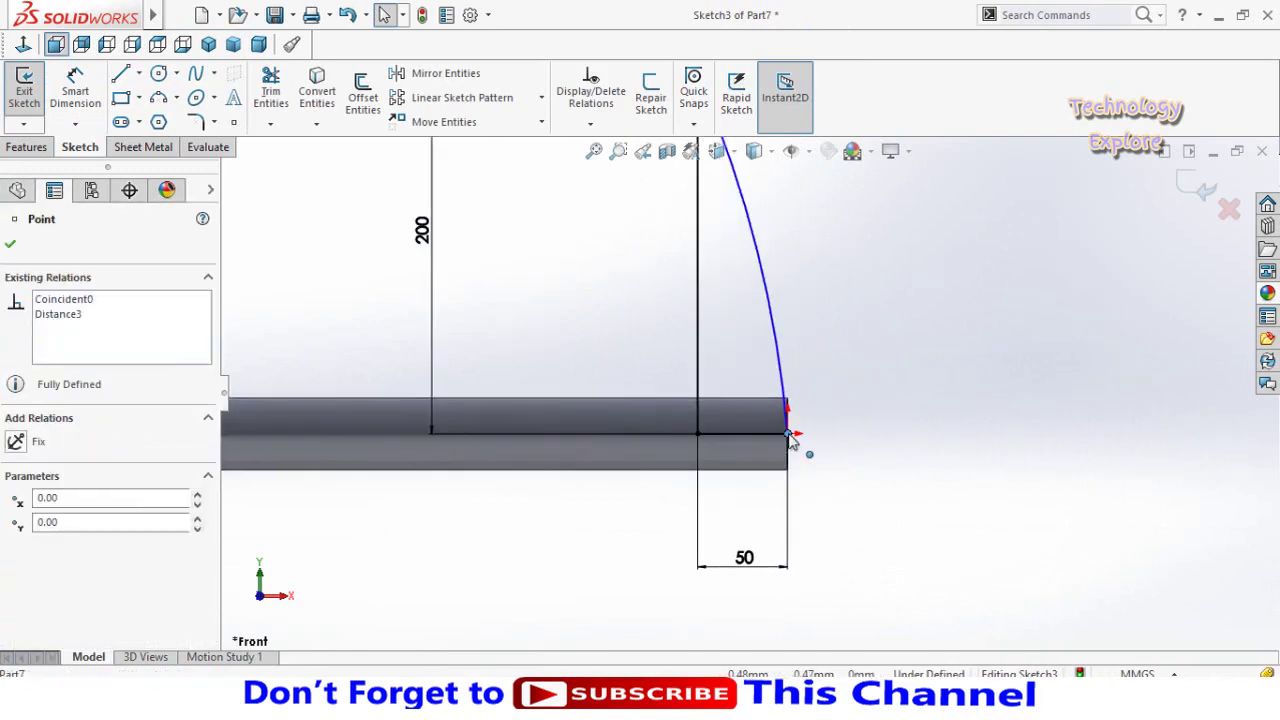
pyautogui.click(84, 306)
pyautogui.rightClick(63, 306)
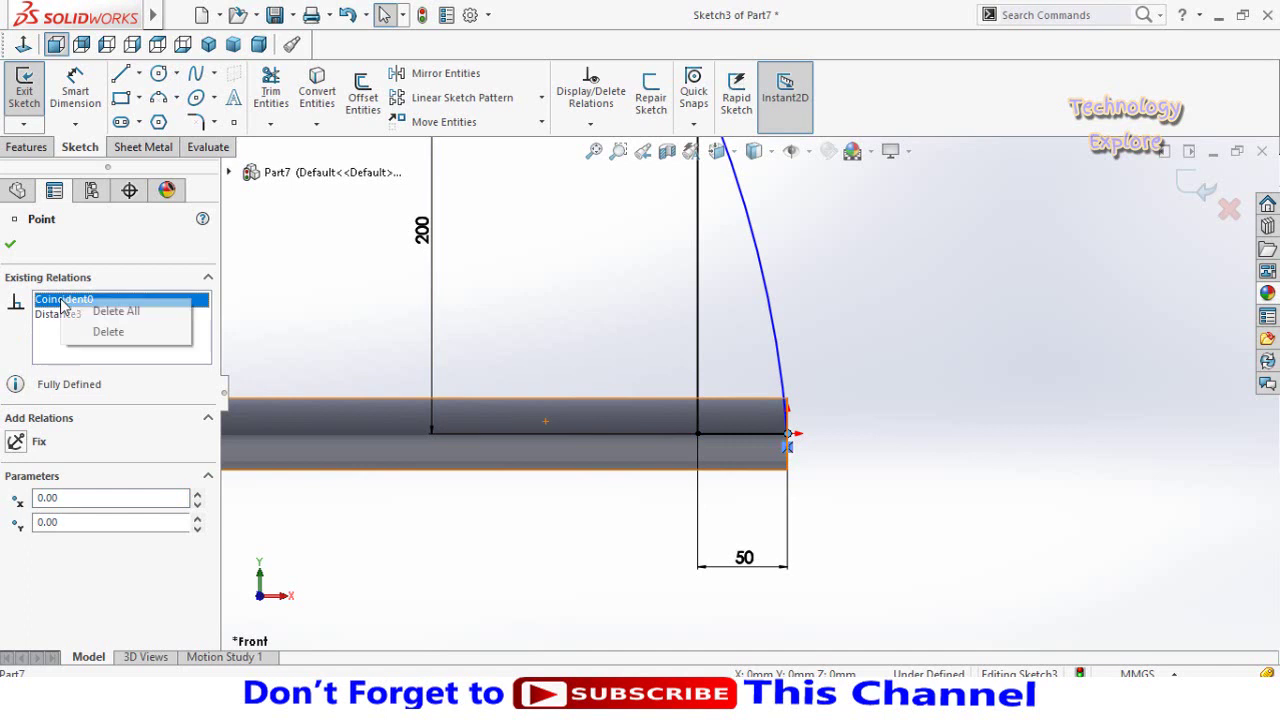
pyautogui.click(108, 331)
pyautogui.click(871, 371)
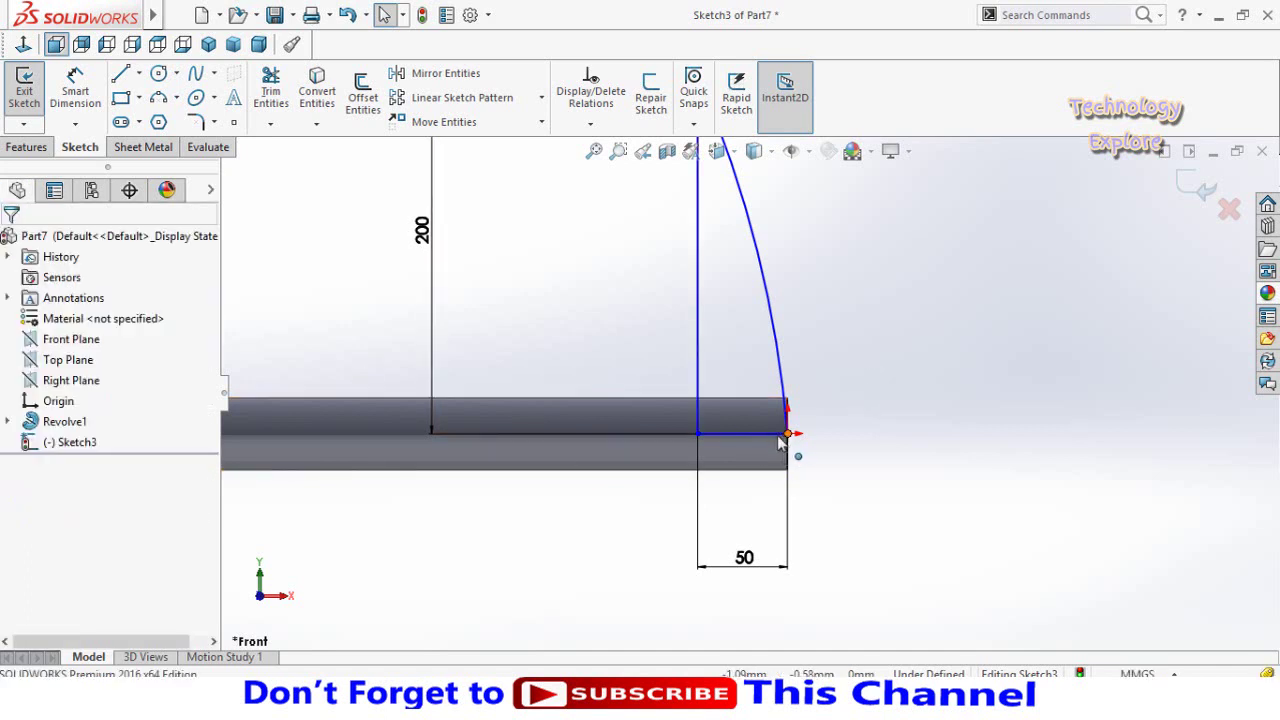
pyautogui.moveTo(785, 434); pyautogui.dragTo(671, 437)
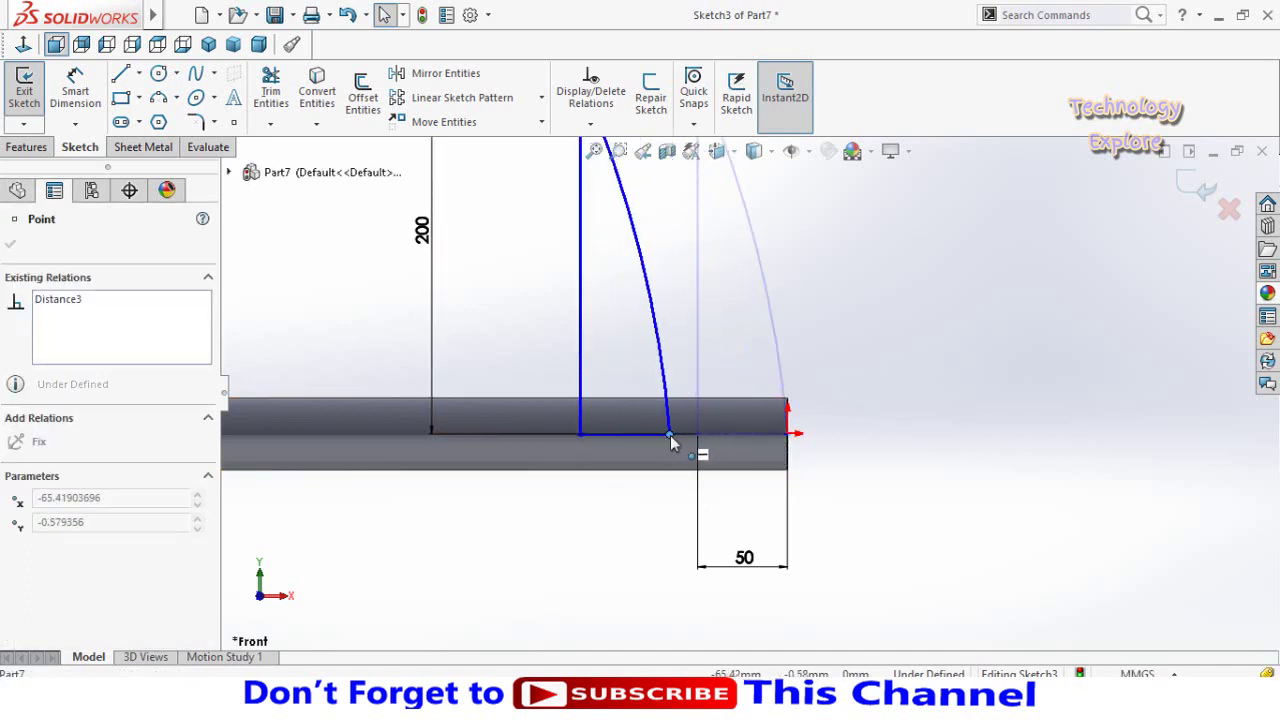
pyautogui.moveTo(674, 437); pyautogui.dragTo(825, 450, button='right')
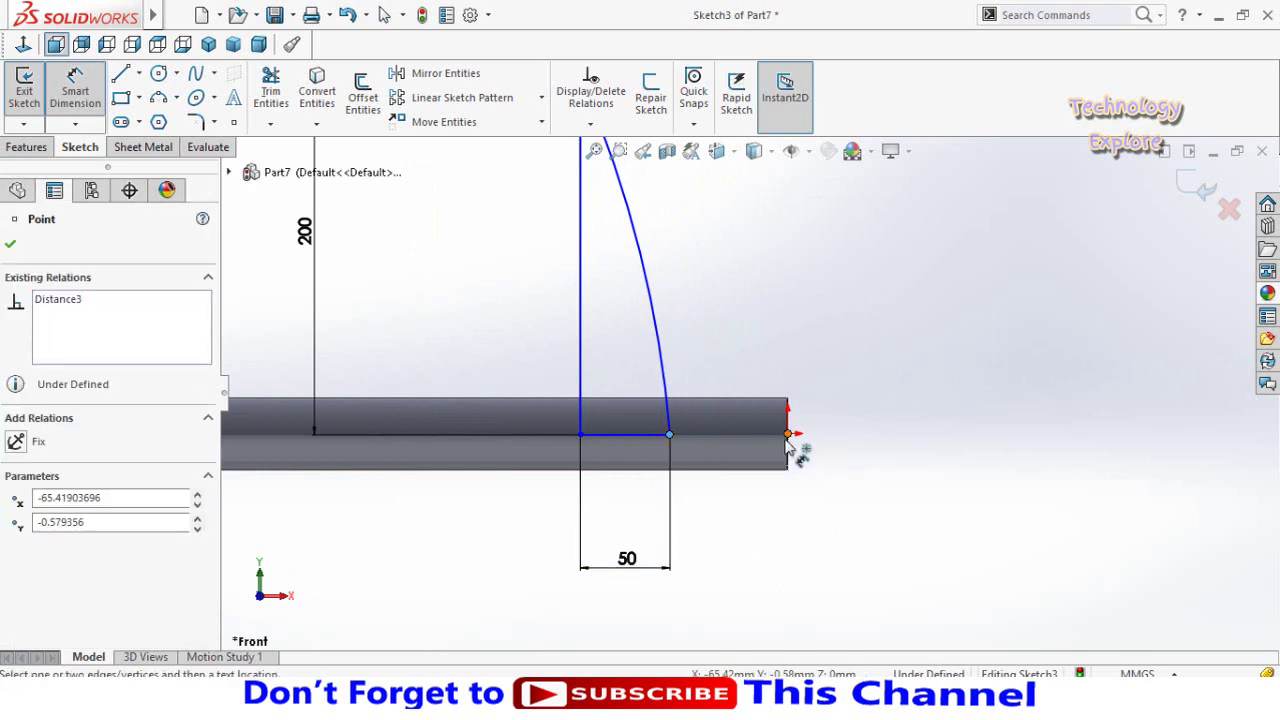
# Dimension the arc endpoint 20 mm from the shaft's end edge.
pyautogui.click(789, 450)
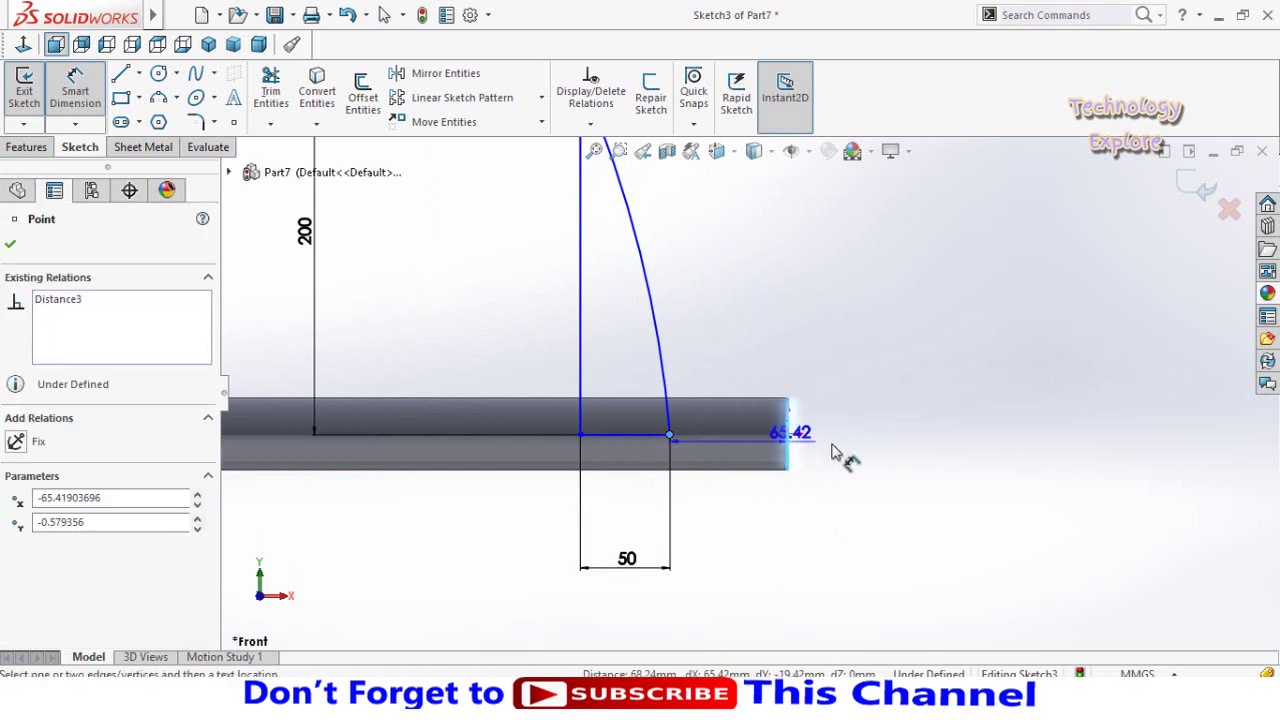
pyautogui.click(875, 358)
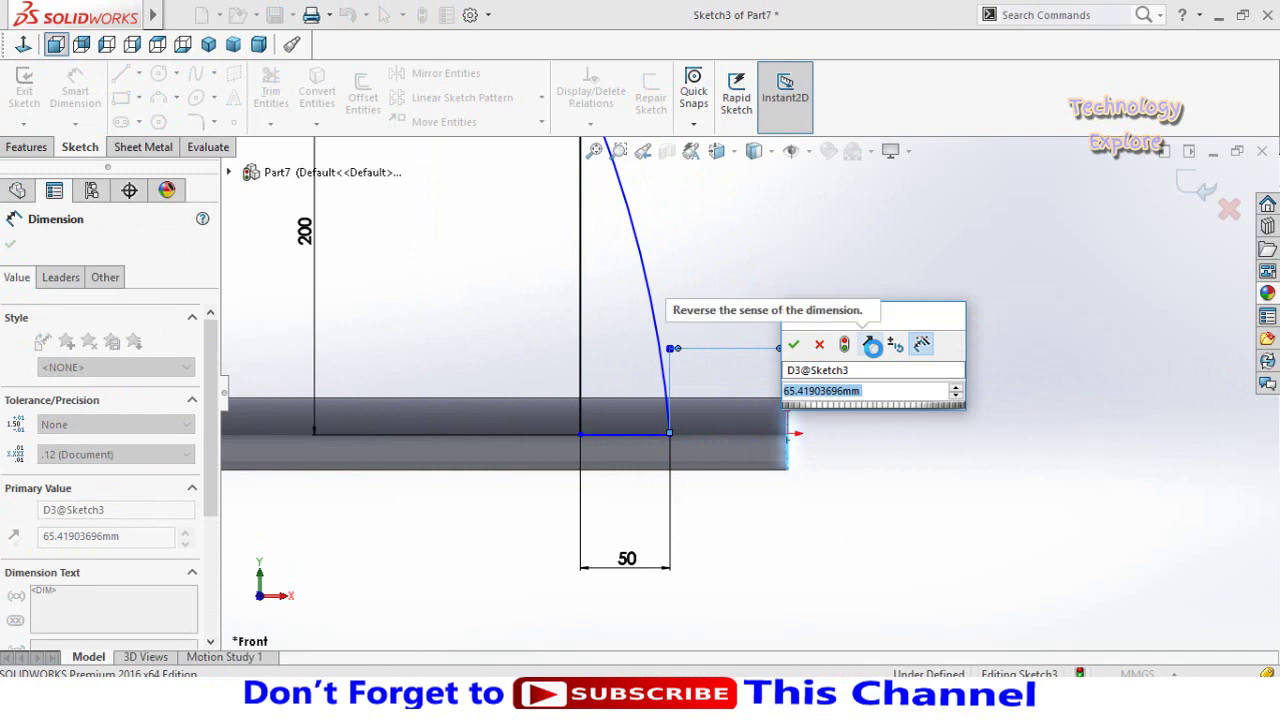
pyautogui.write('20')
pyautogui.press('Return')
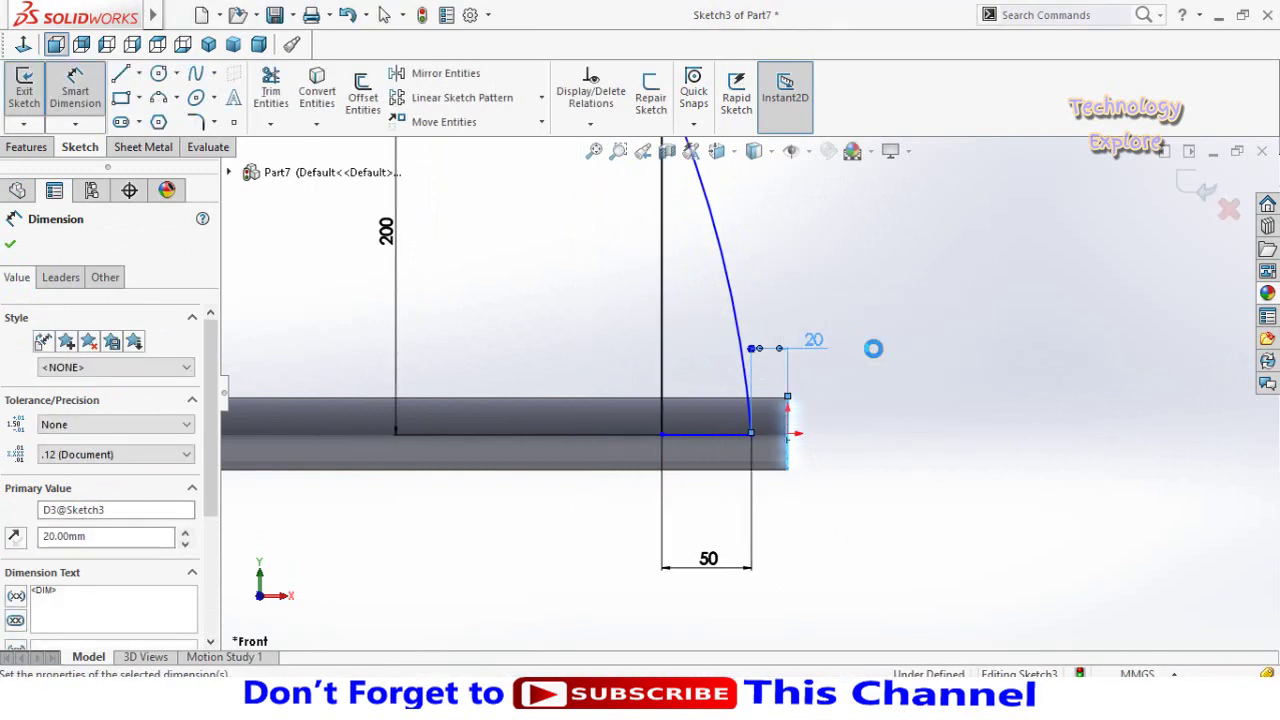
pyautogui.press('Escape')
pyautogui.press('f')
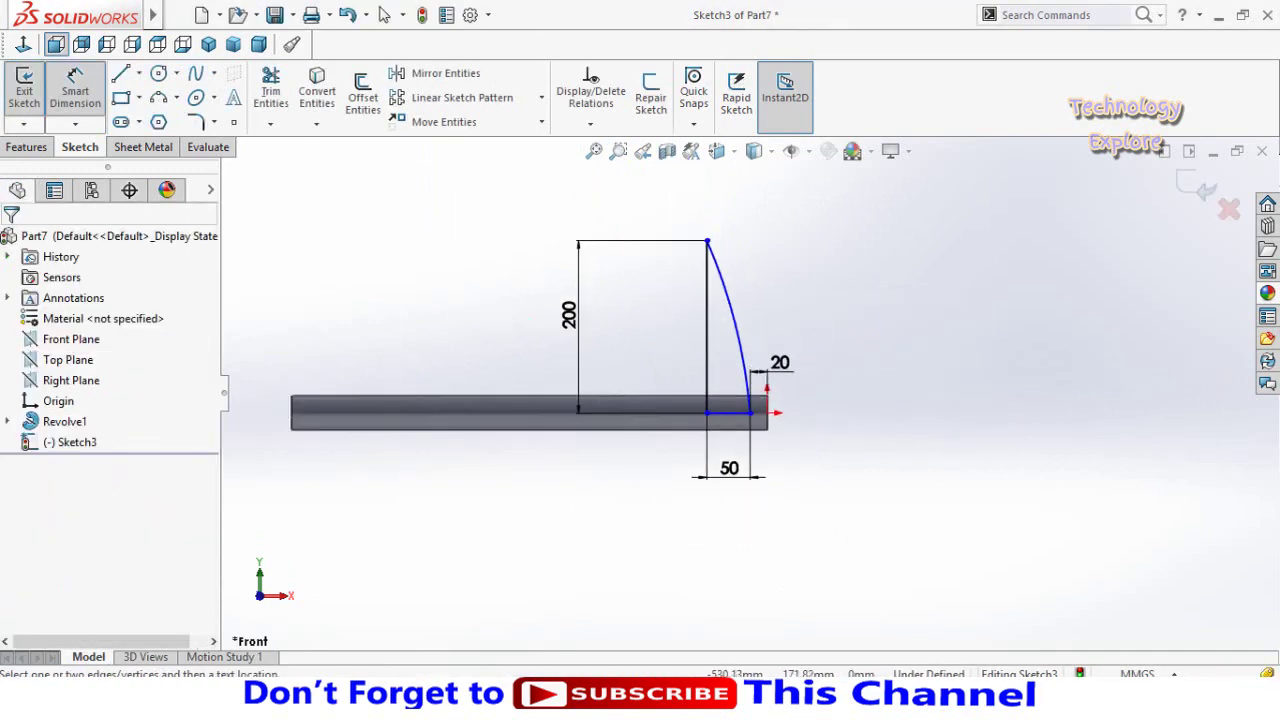
# Revolve the profile 360° about the bottom line into a curved disc.
pyautogui.click(30, 148)
pyautogui.click(90, 92)
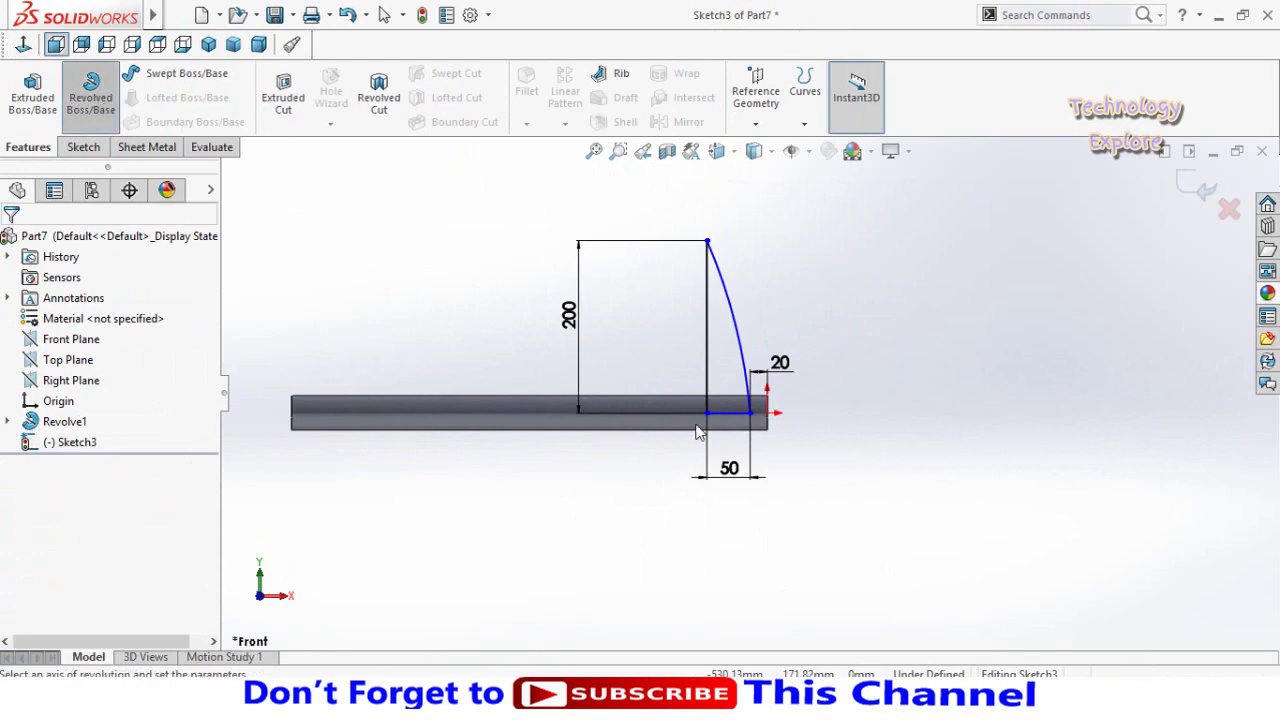
pyautogui.click(727, 421)
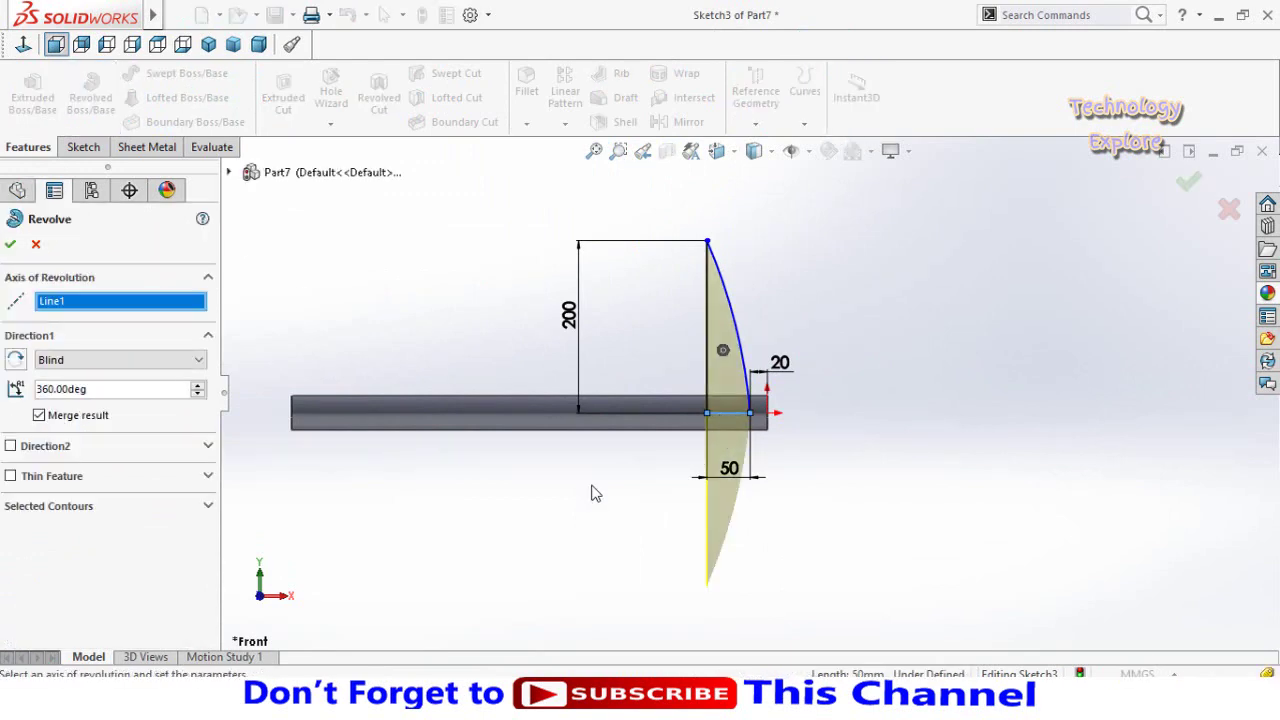
pyautogui.click(10, 246)
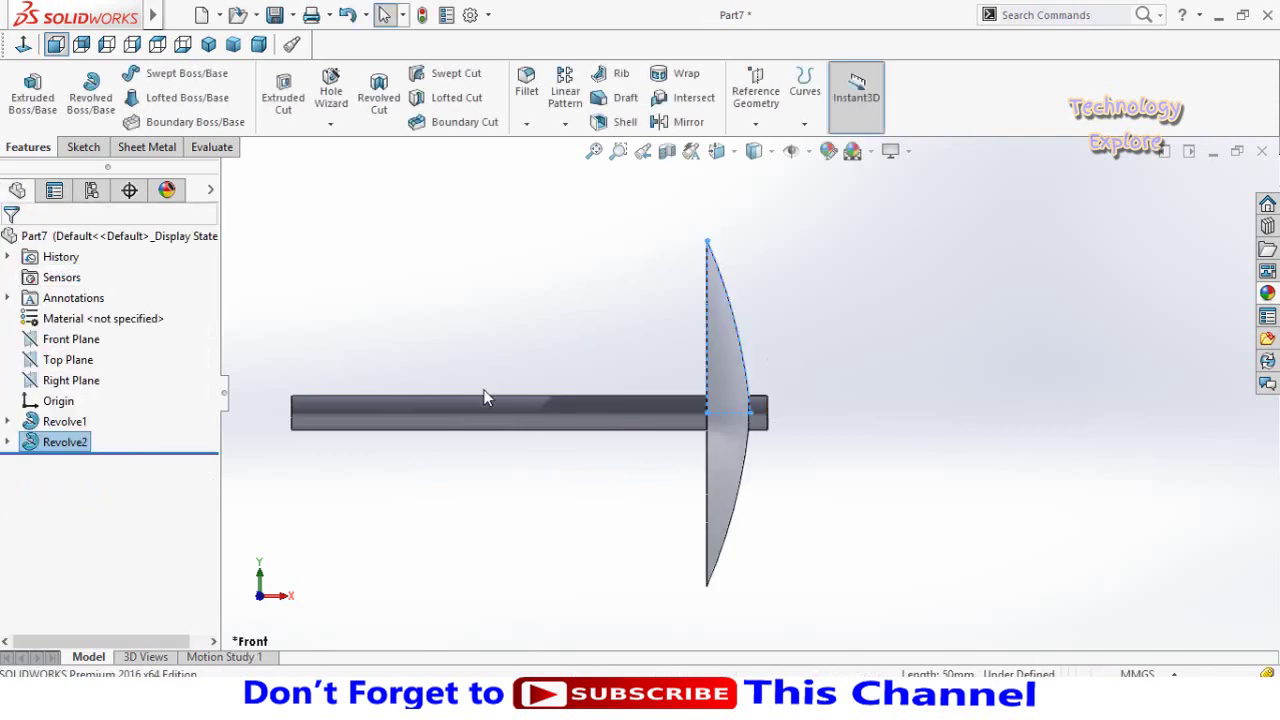
pyautogui.hotkey('ctrl', '7')
pyautogui.scroll(-3, 732, 414)
pyautogui.click(700, 400)
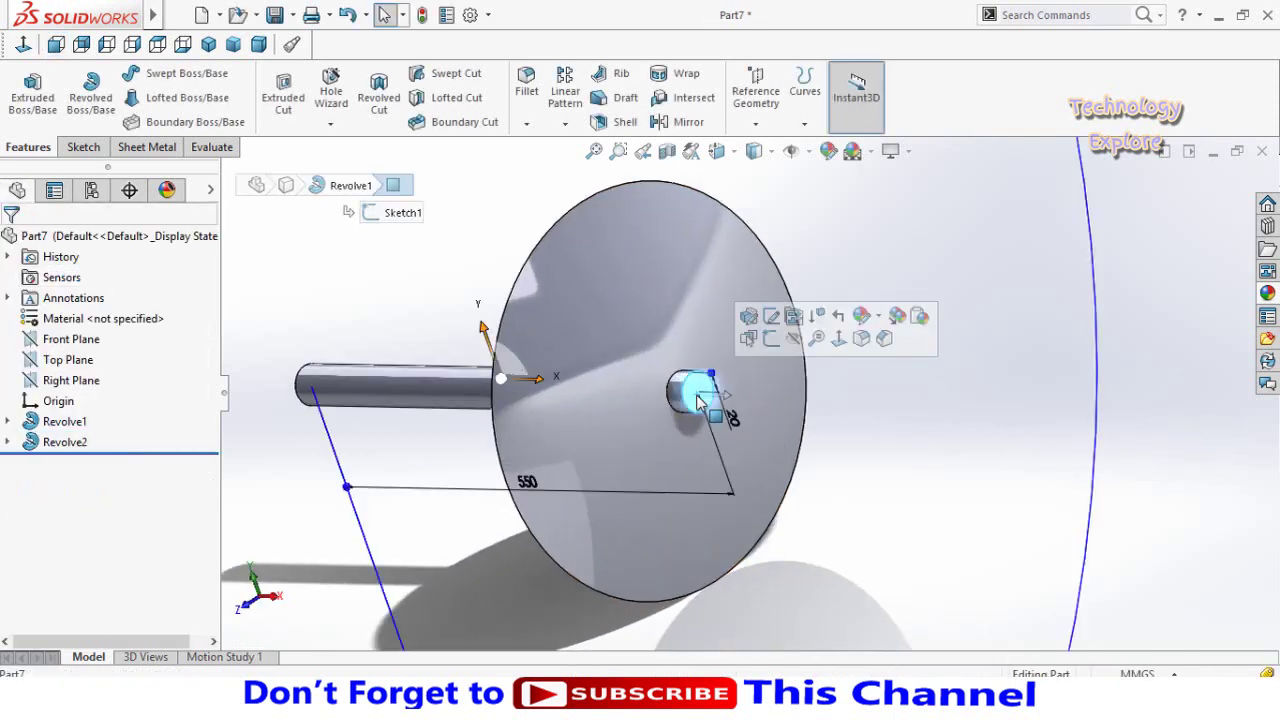
# Sketch on the disc face, viewed head-on, a three-point arc from centre to top edge.
pyautogui.click(760, 340)
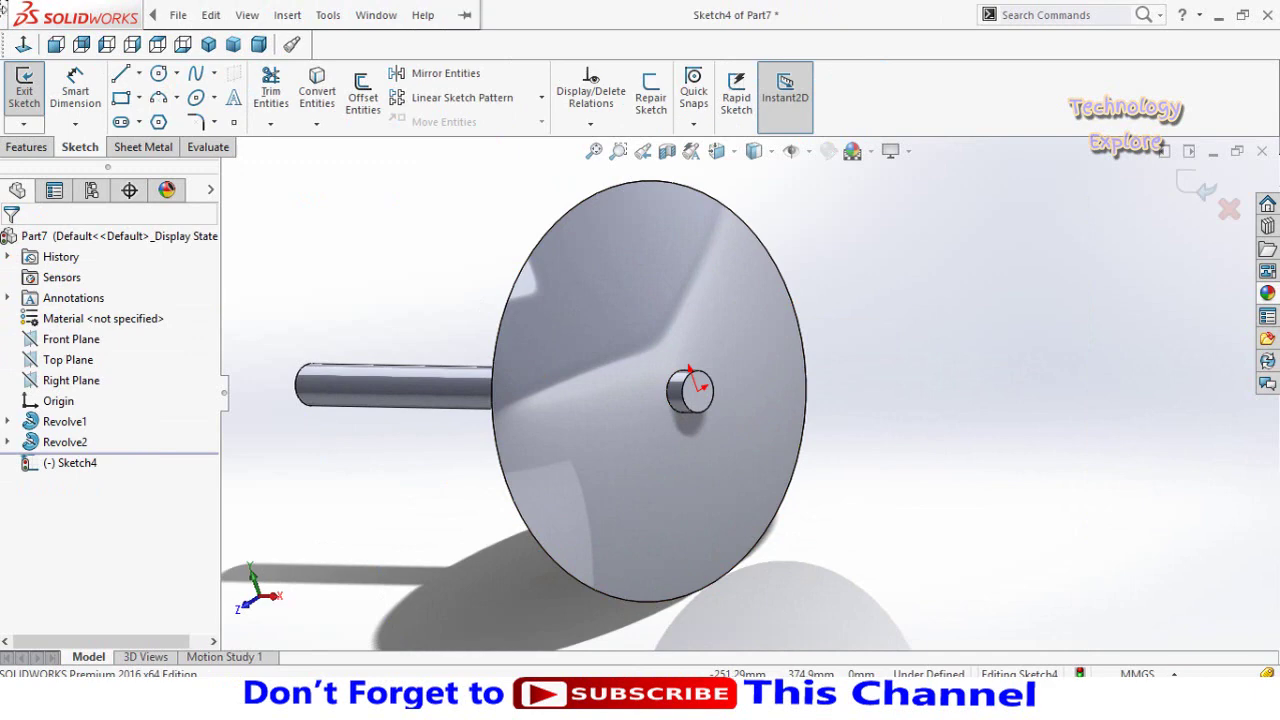
pyautogui.hotkey('ctrl', '4')
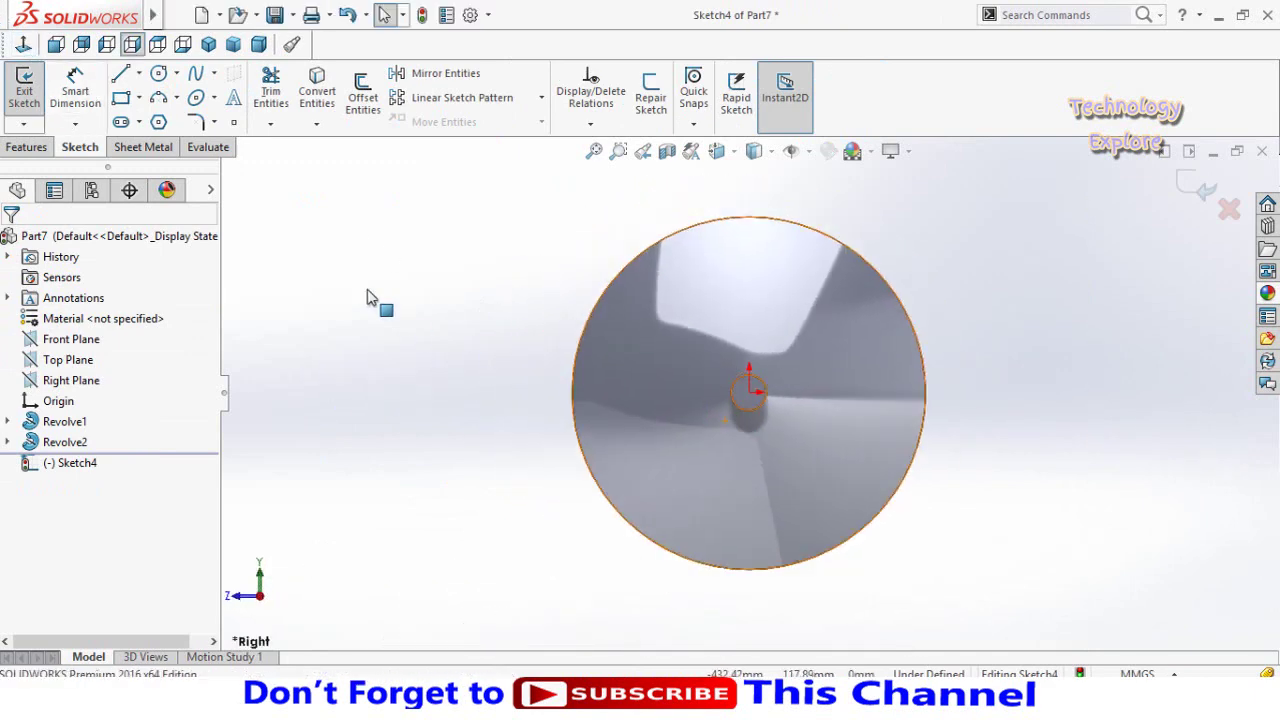
pyautogui.click(160, 105)
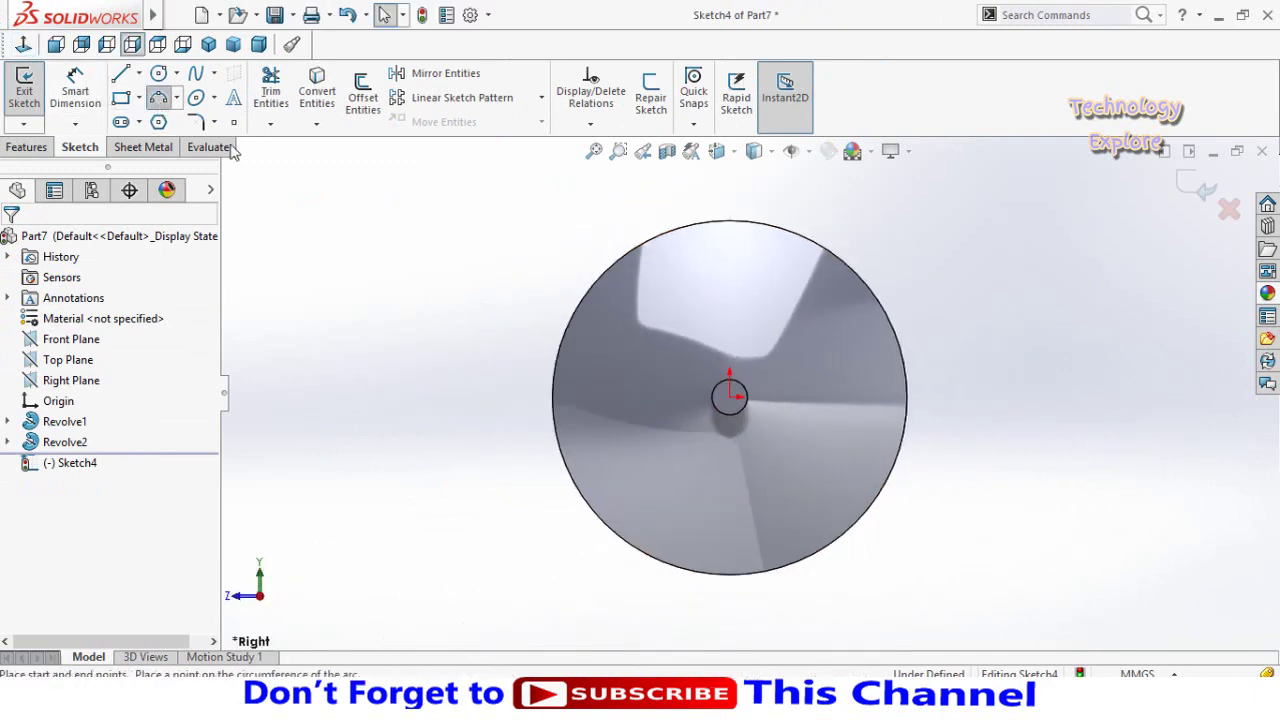
pyautogui.scroll(-2, 750, 430)
pyautogui.click(747, 424)
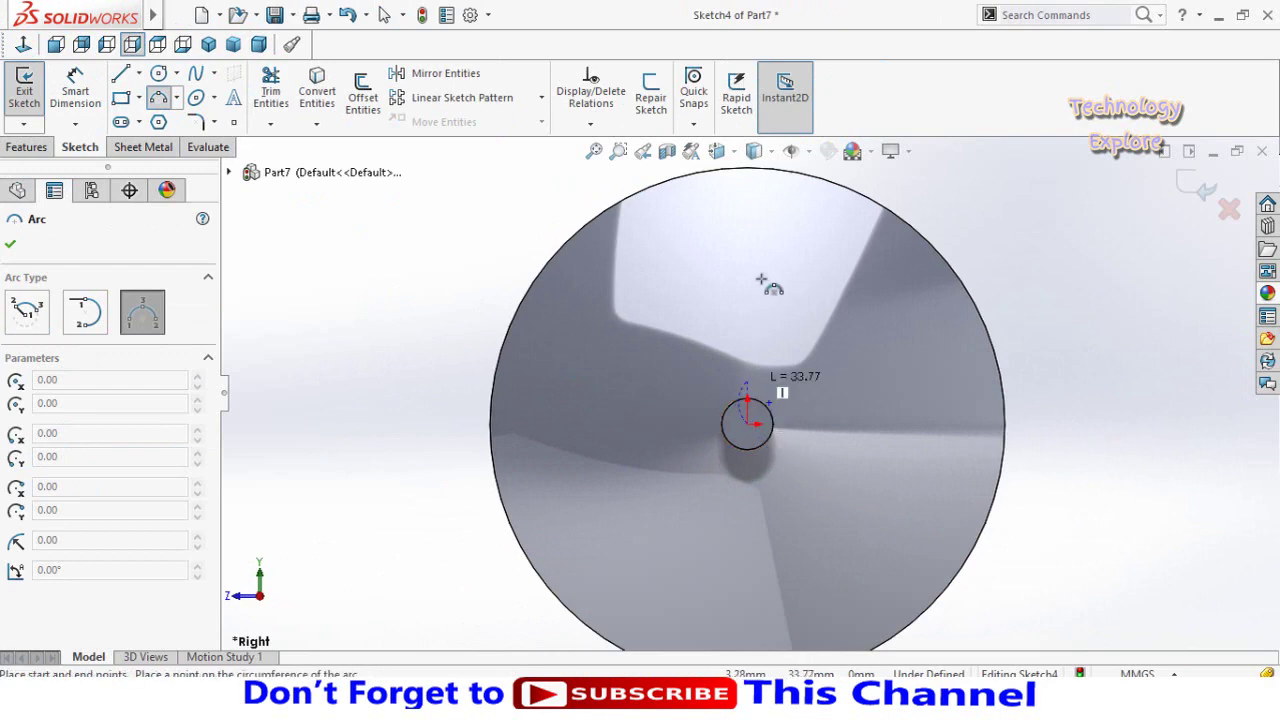
pyautogui.scroll(1, 758, 268)
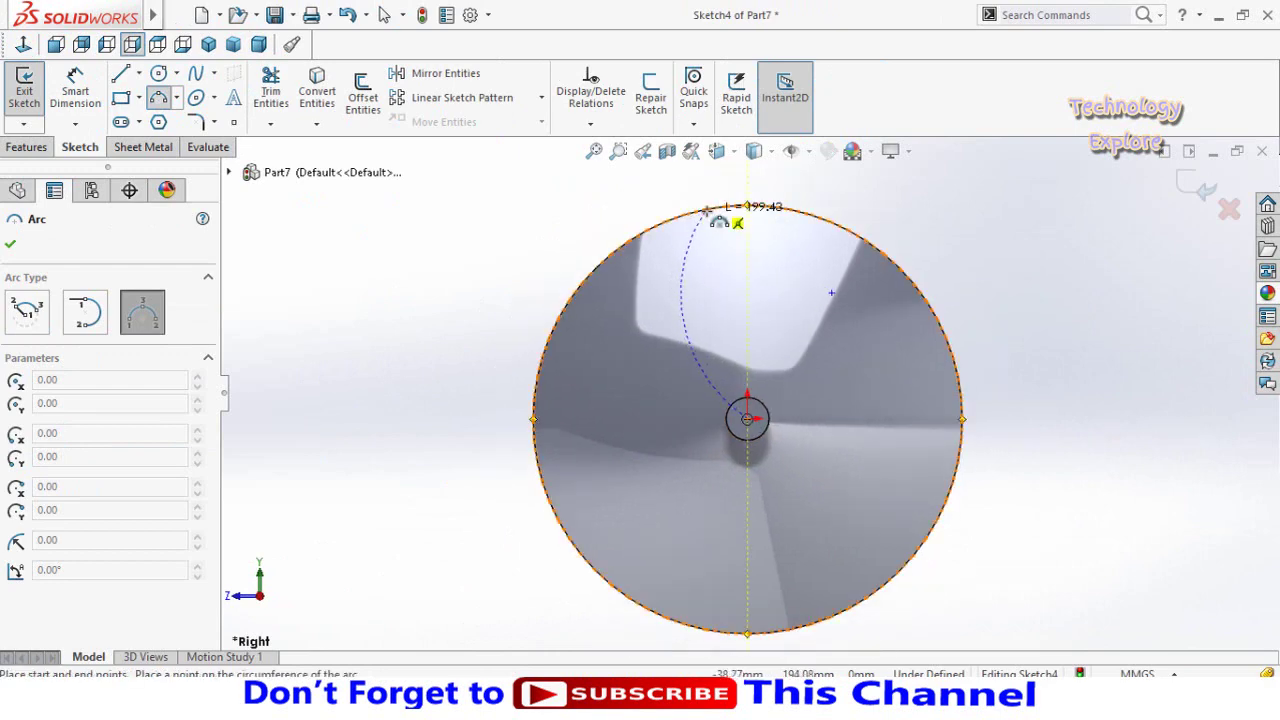
pyautogui.click(707, 209)
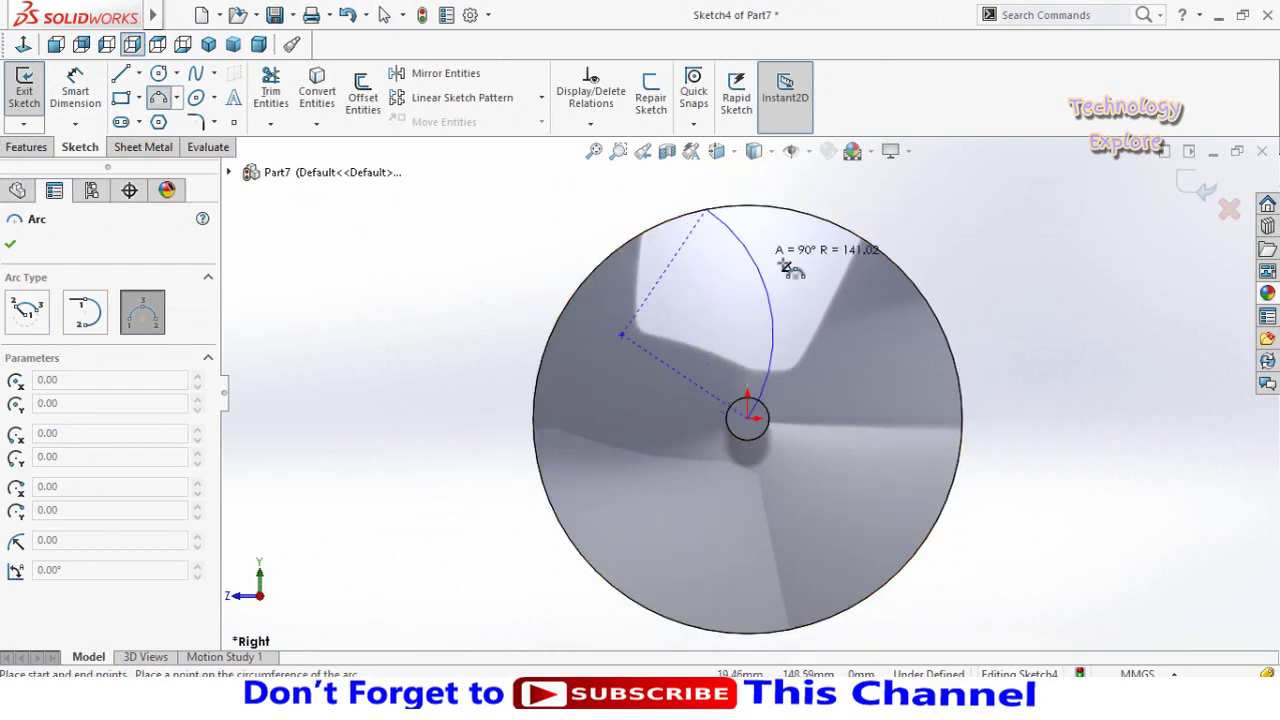
pyautogui.click(706, 290)
pyautogui.press('Escape')
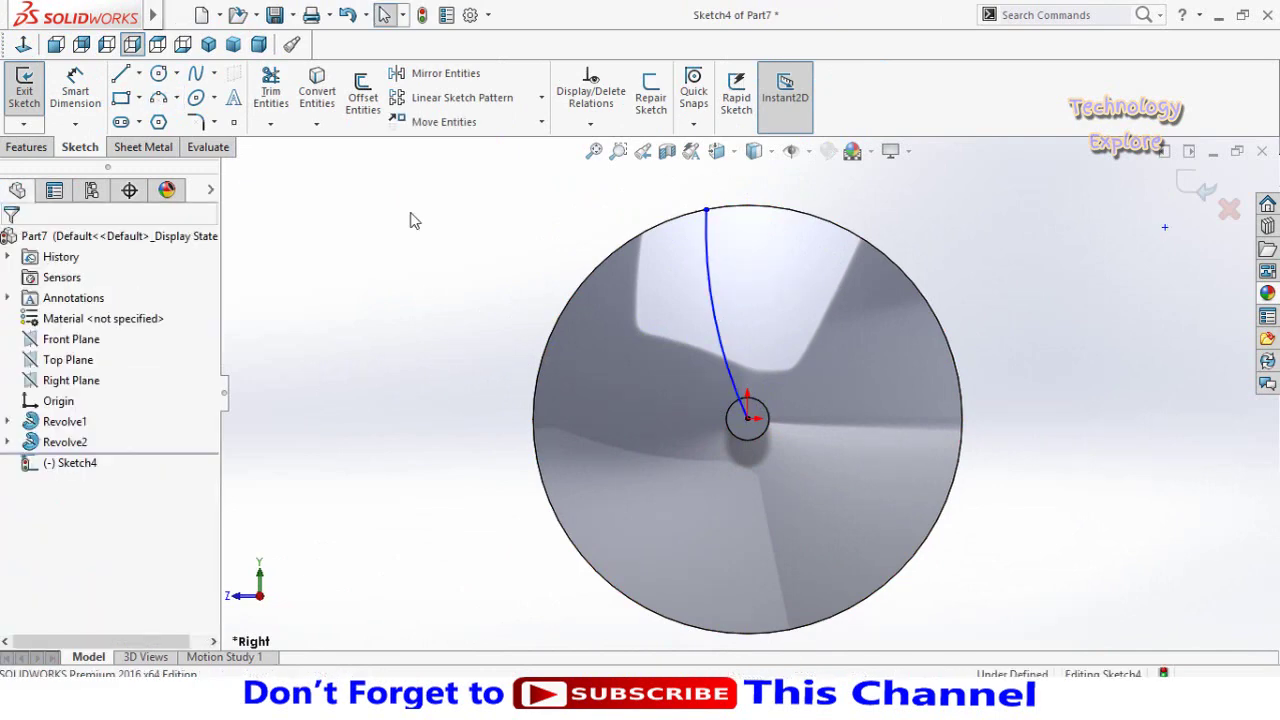
# Dimension the arc's radius to 400 mm.
pyautogui.click(720, 342)
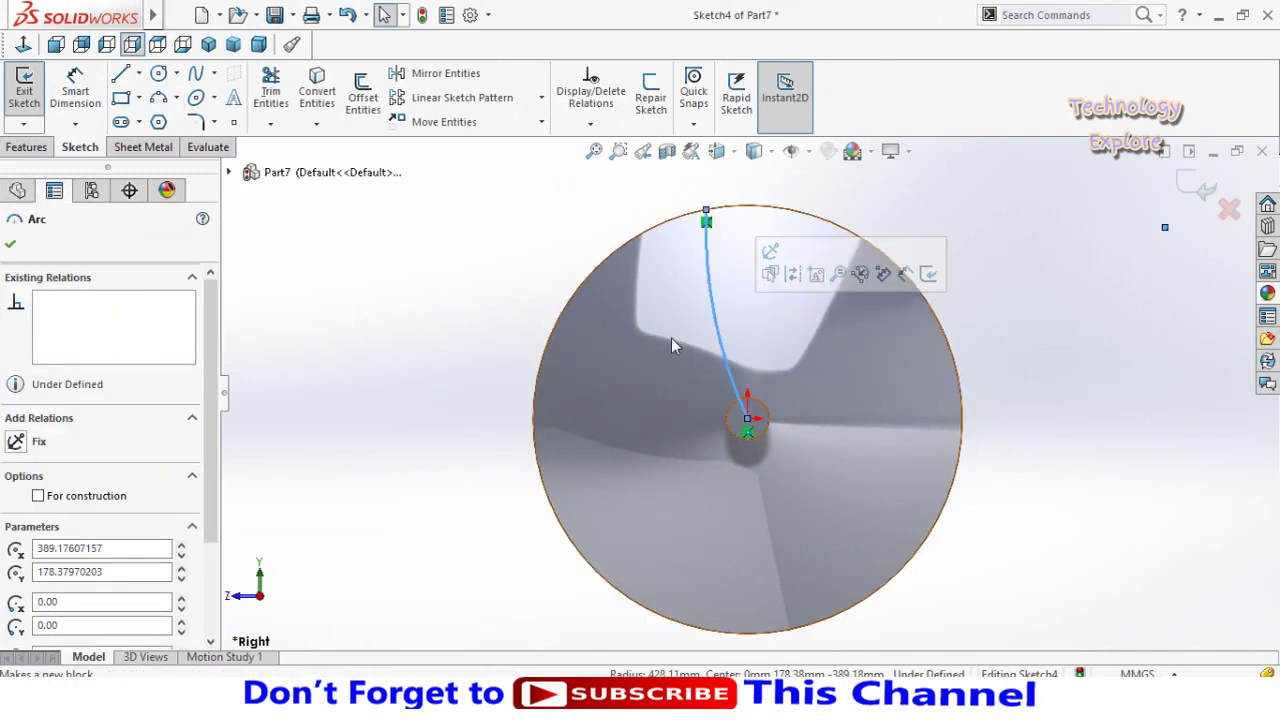
pyautogui.click(75, 88)
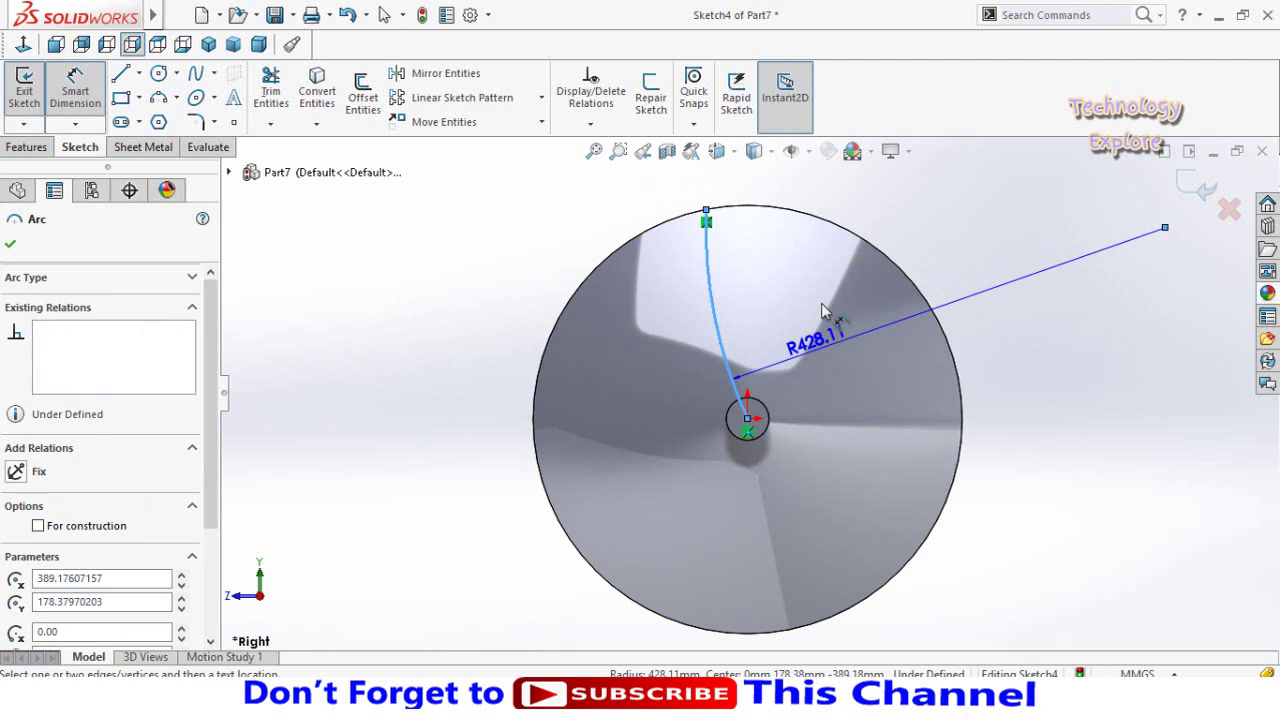
pyautogui.click(980, 285)
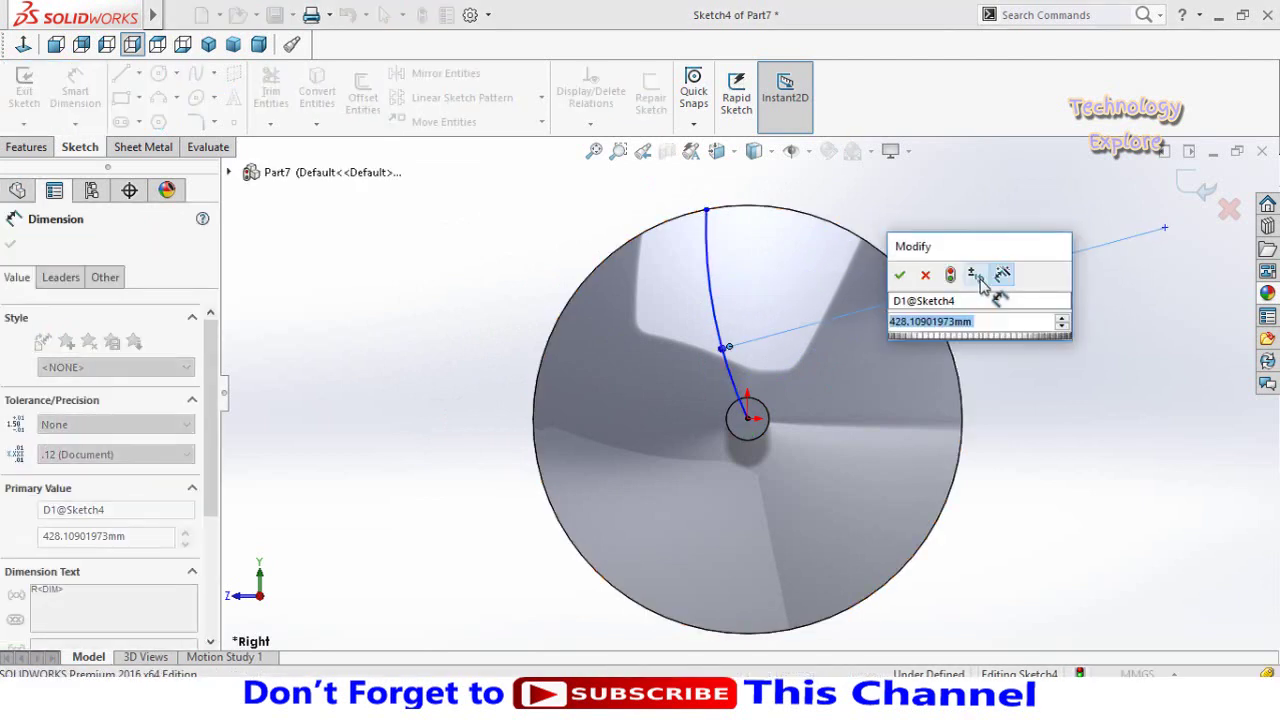
pyautogui.write('400')
pyautogui.press('Return')
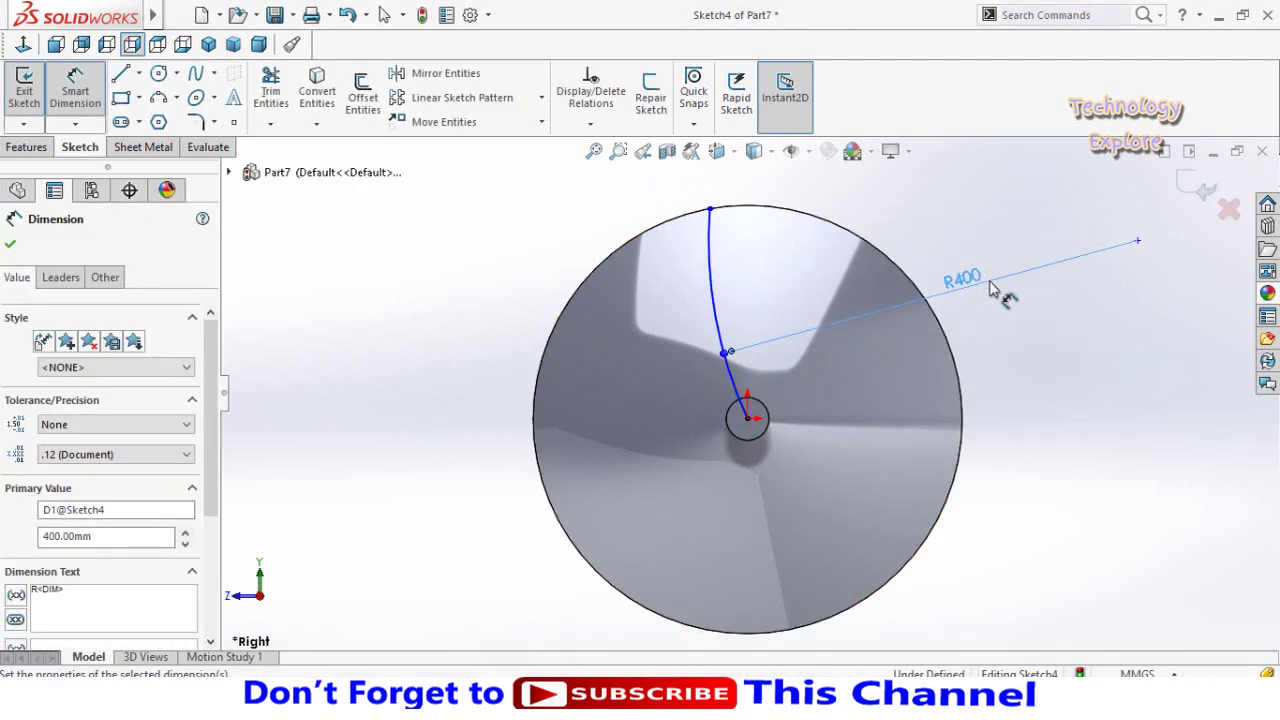
pyautogui.scroll(2, 1000, 295)
pyautogui.press('Escape')
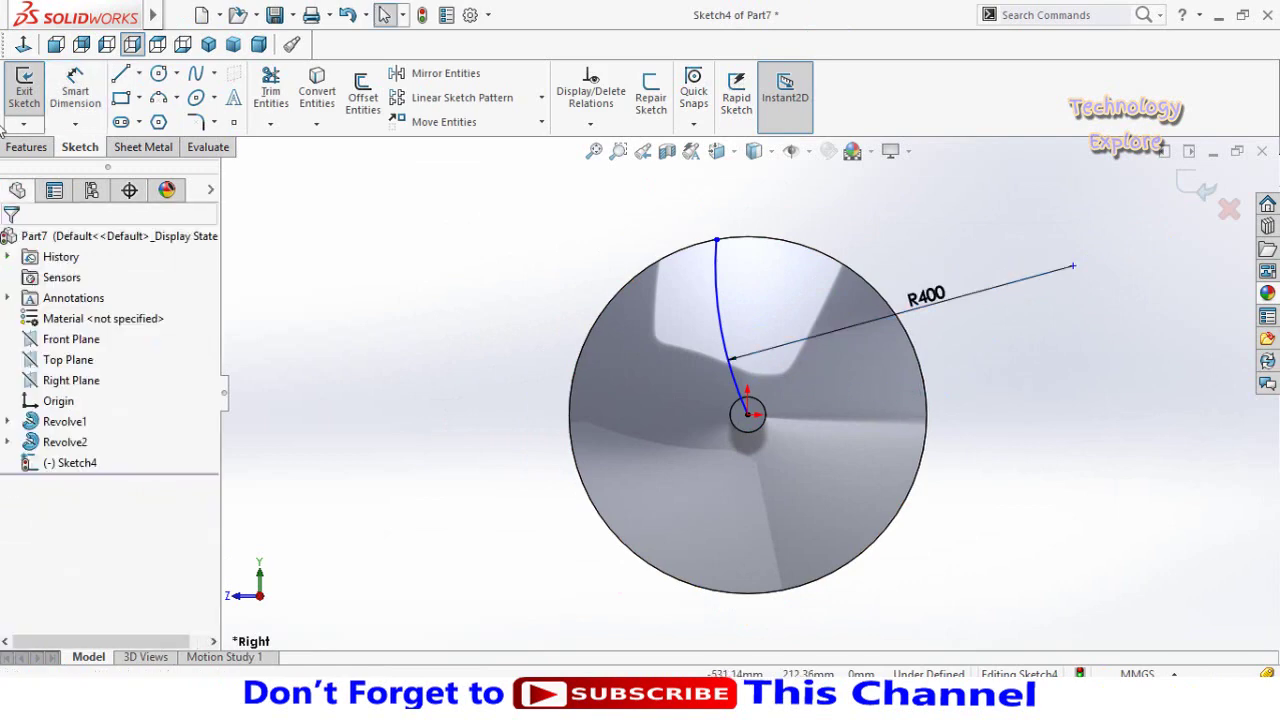
pyautogui.click(19, 148)
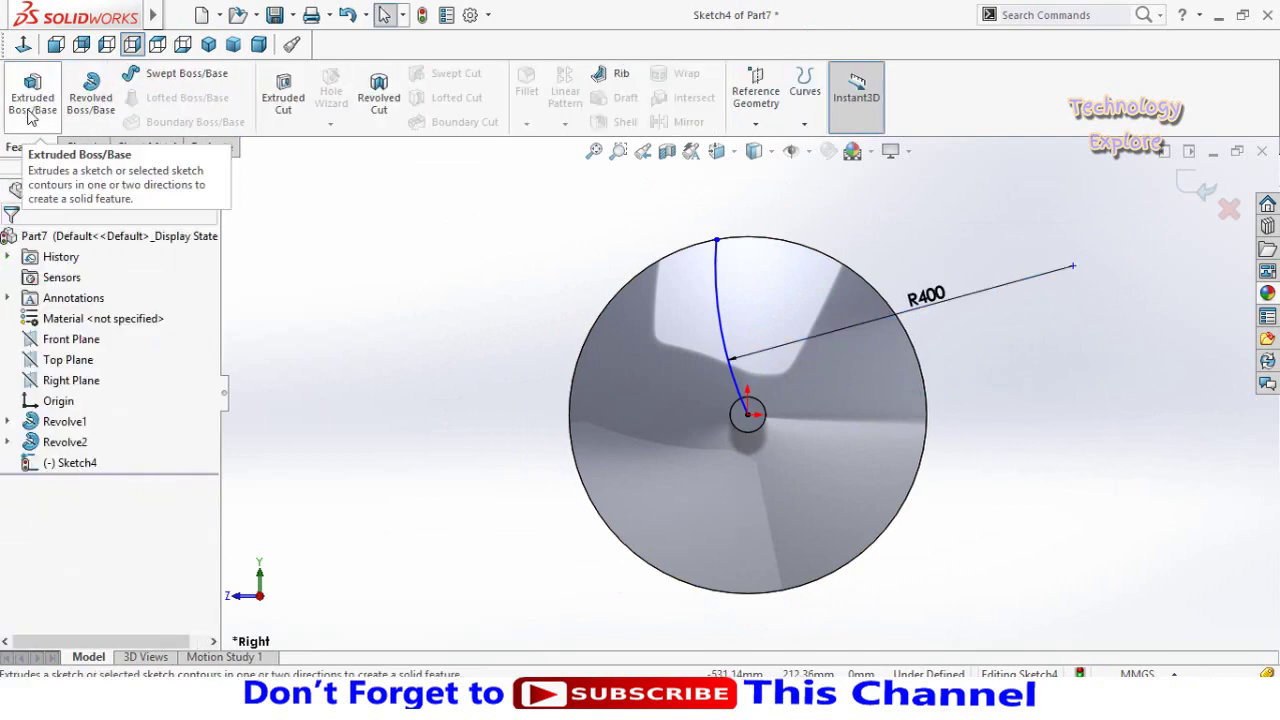
# Extrude the R400 arc up to the disc face as a 2 mm Mid-Plane thin feature.
pyautogui.click(33, 97)
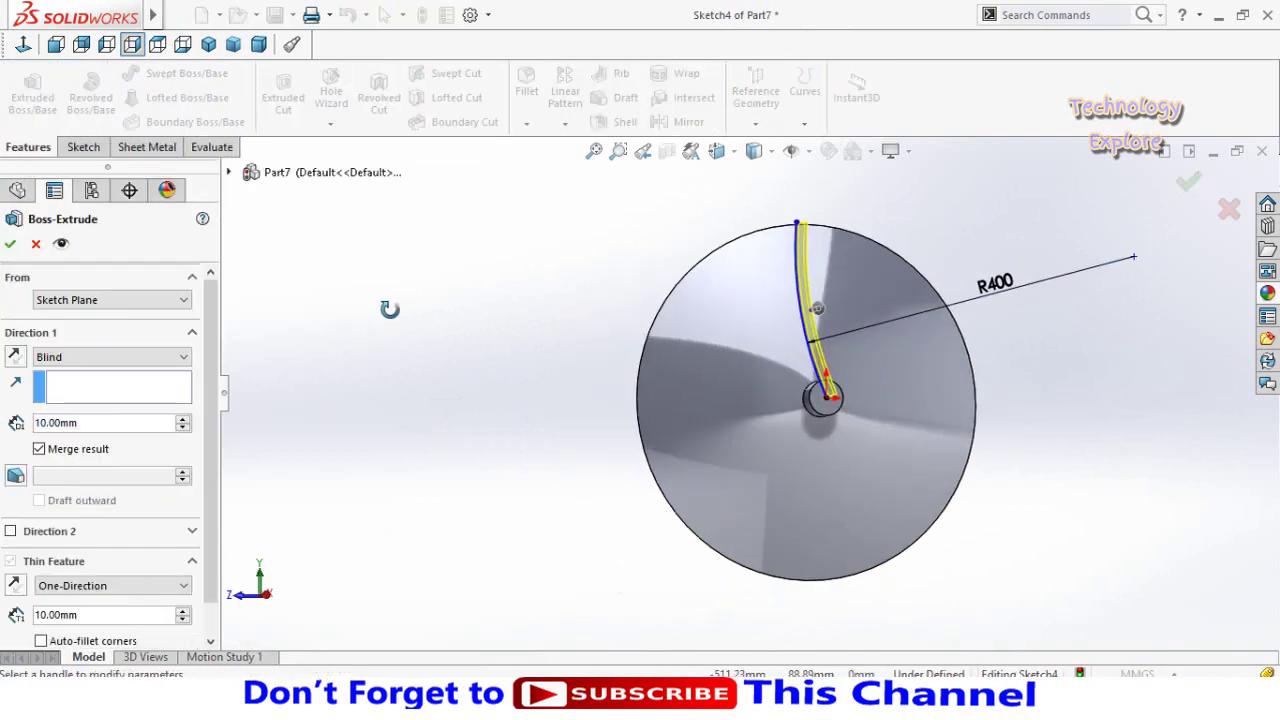
pyautogui.click(791, 336)
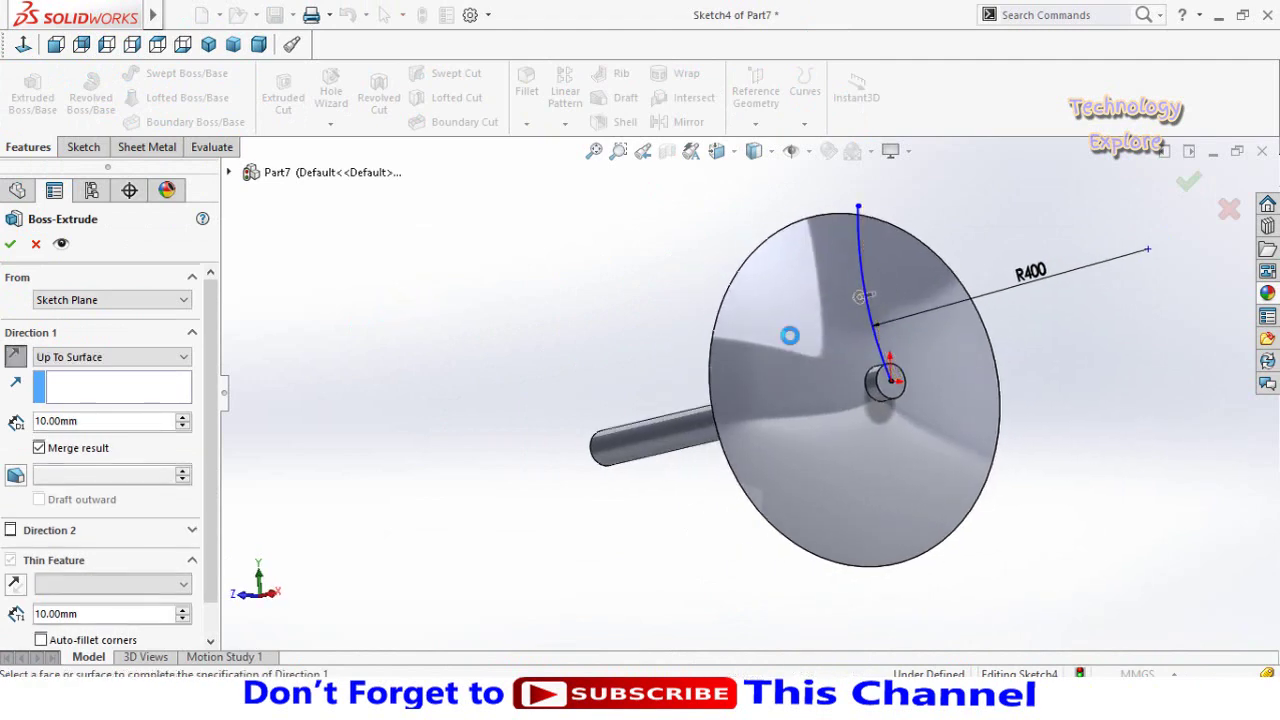
pyautogui.scroll(-1, 4, 432)
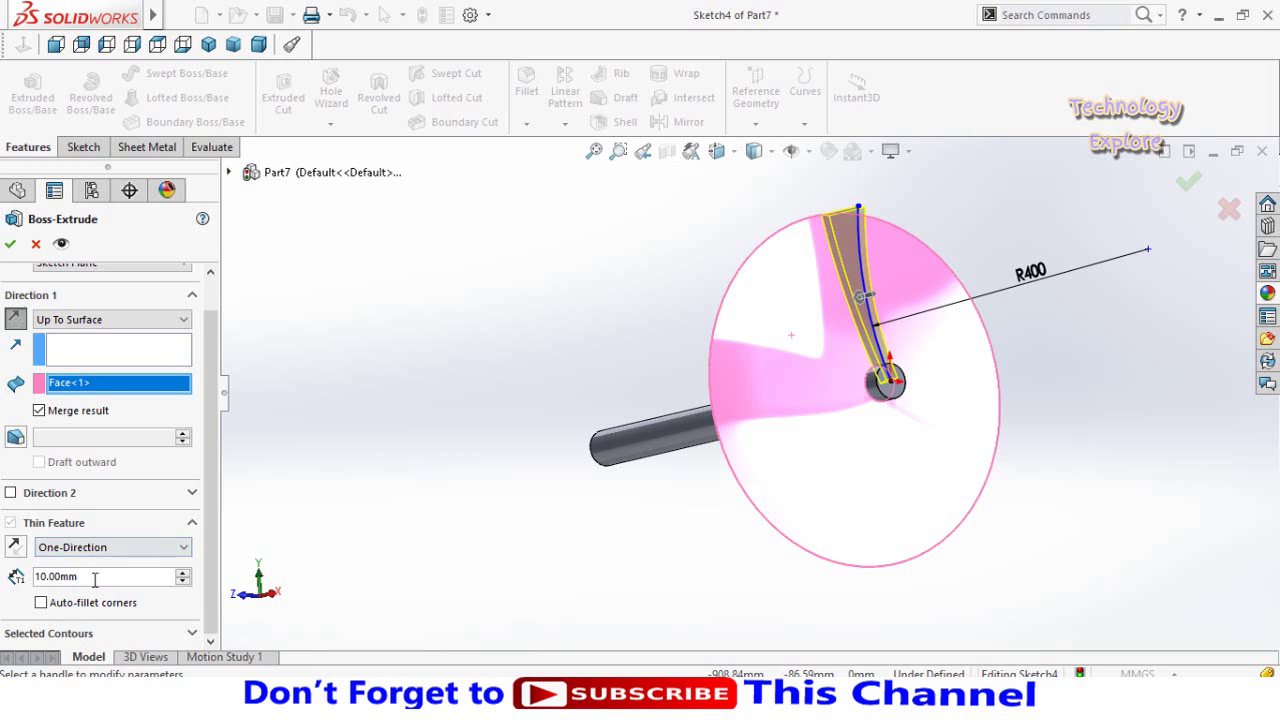
pyautogui.write('2')
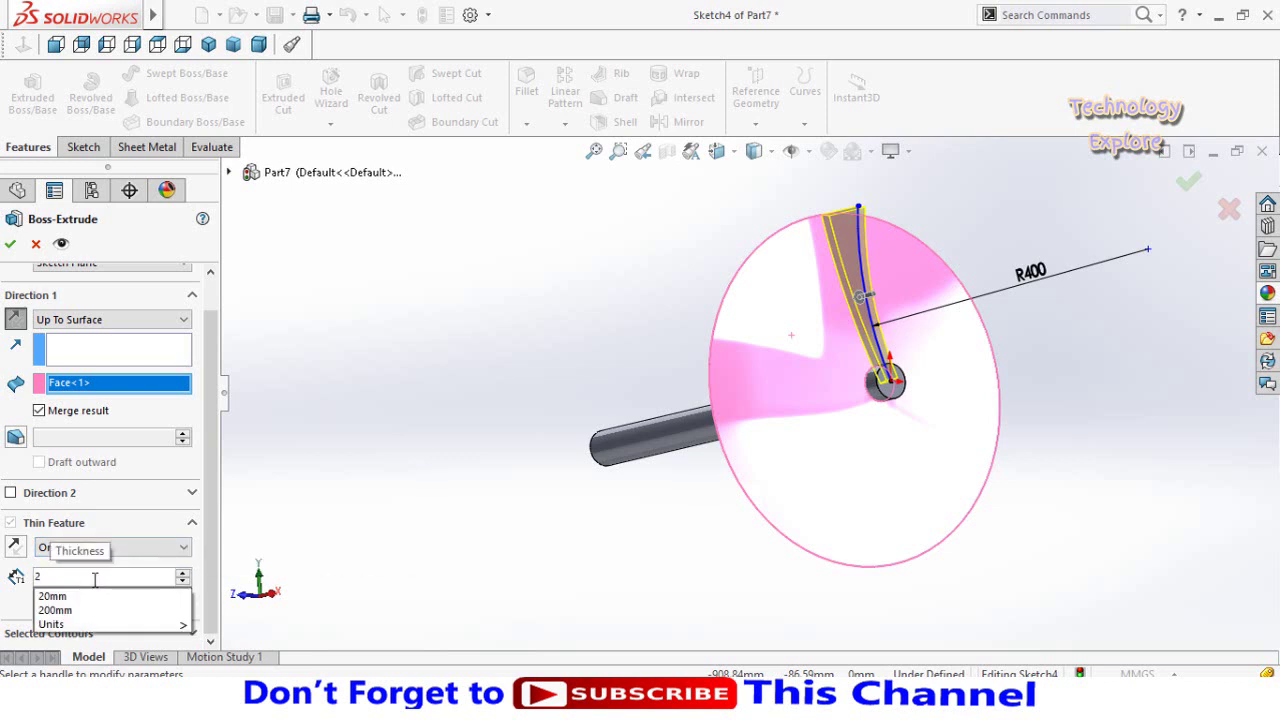
pyautogui.press('Return')
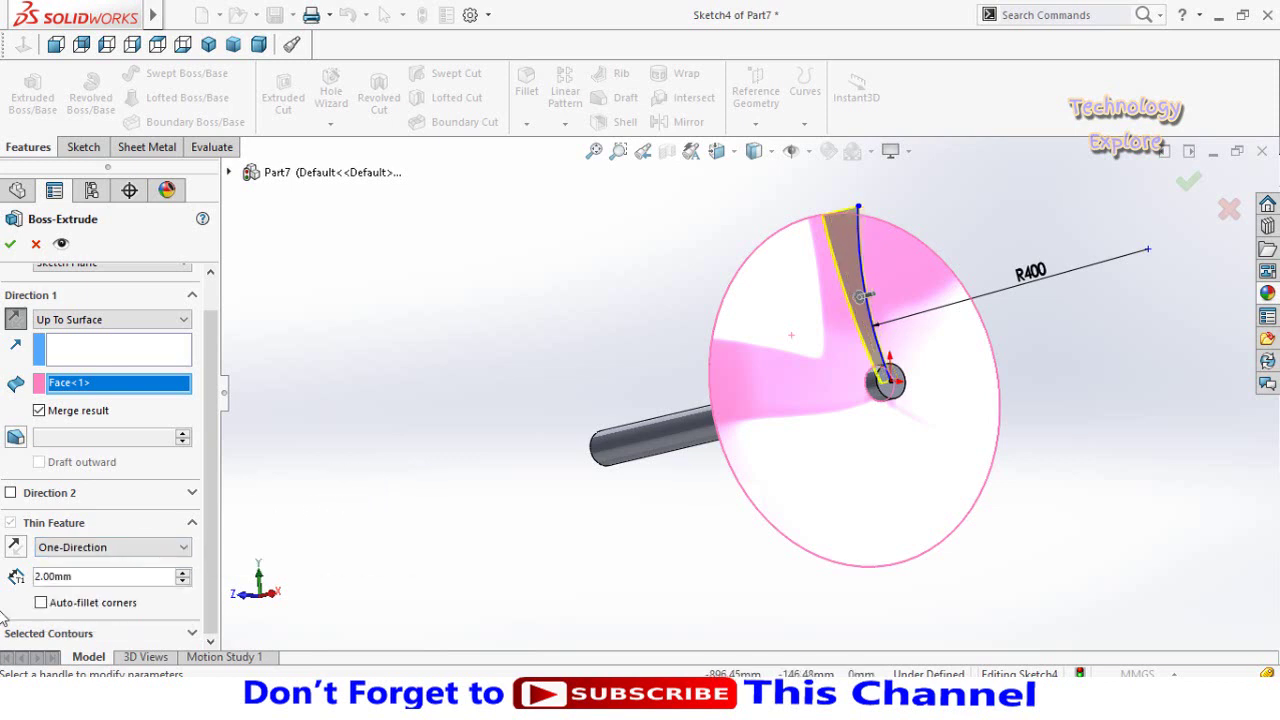
pyautogui.click(62, 557)
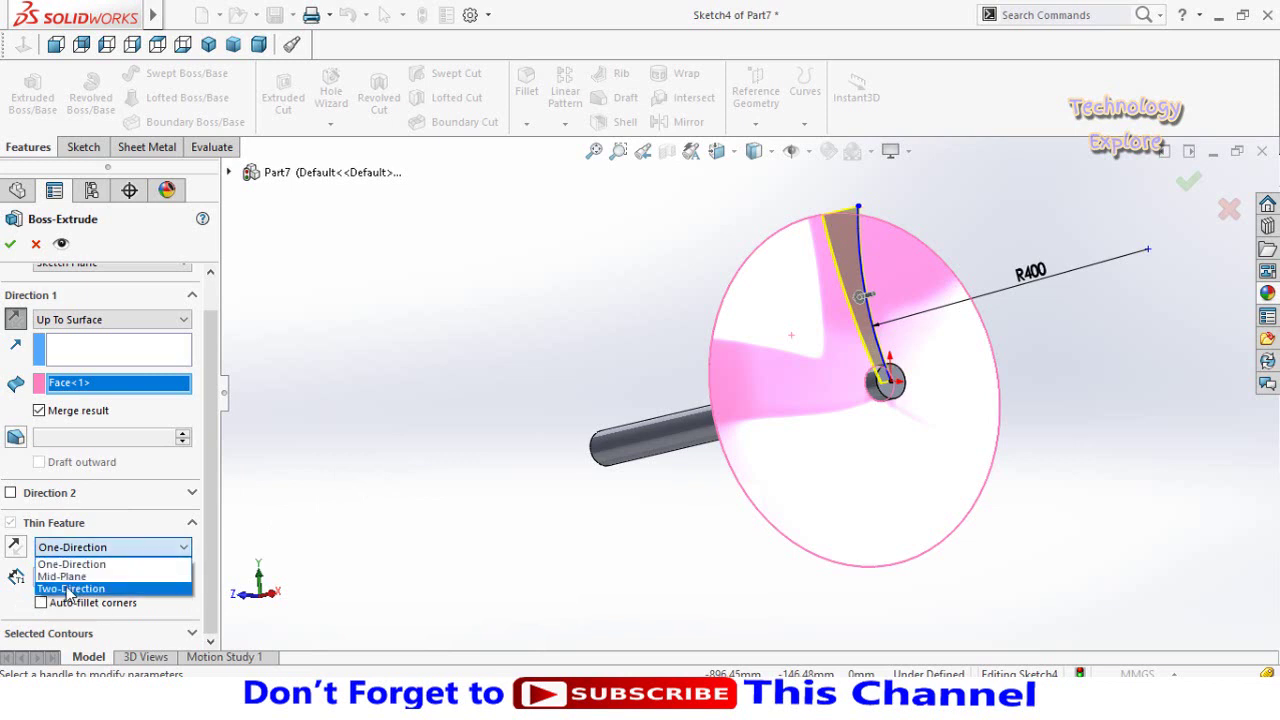
pyautogui.click(61, 576)
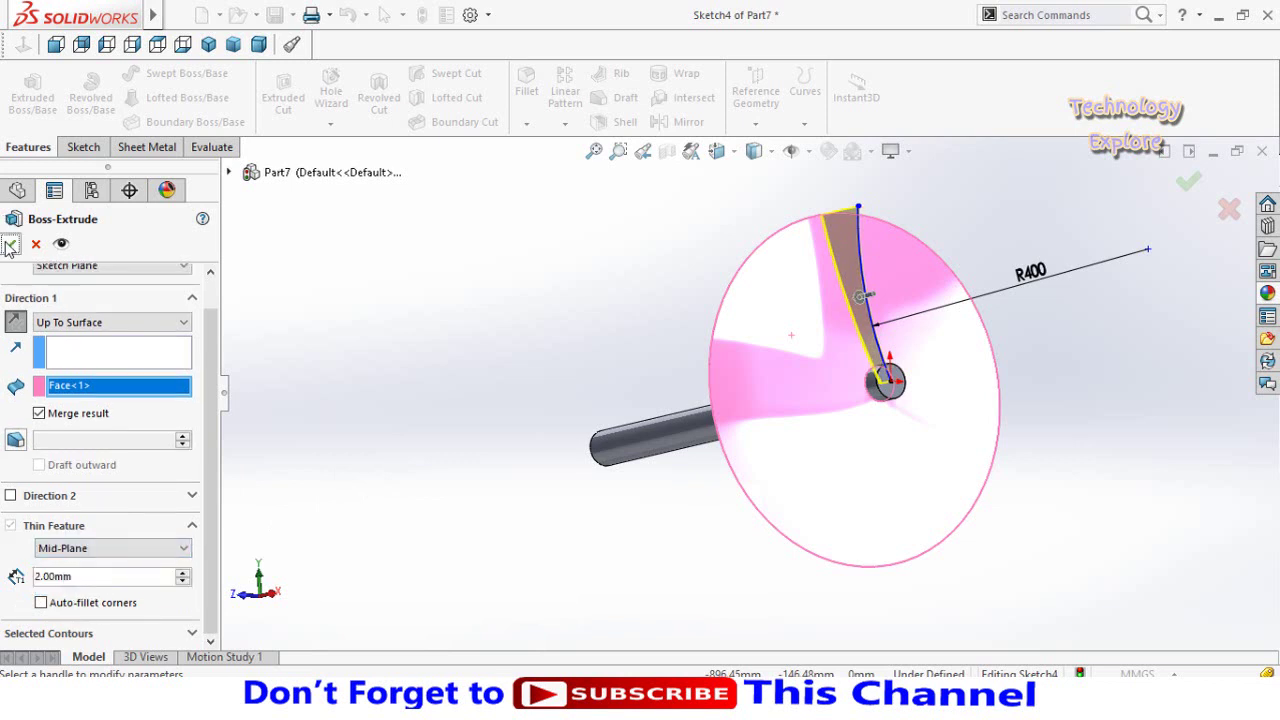
pyautogui.click(10, 244)
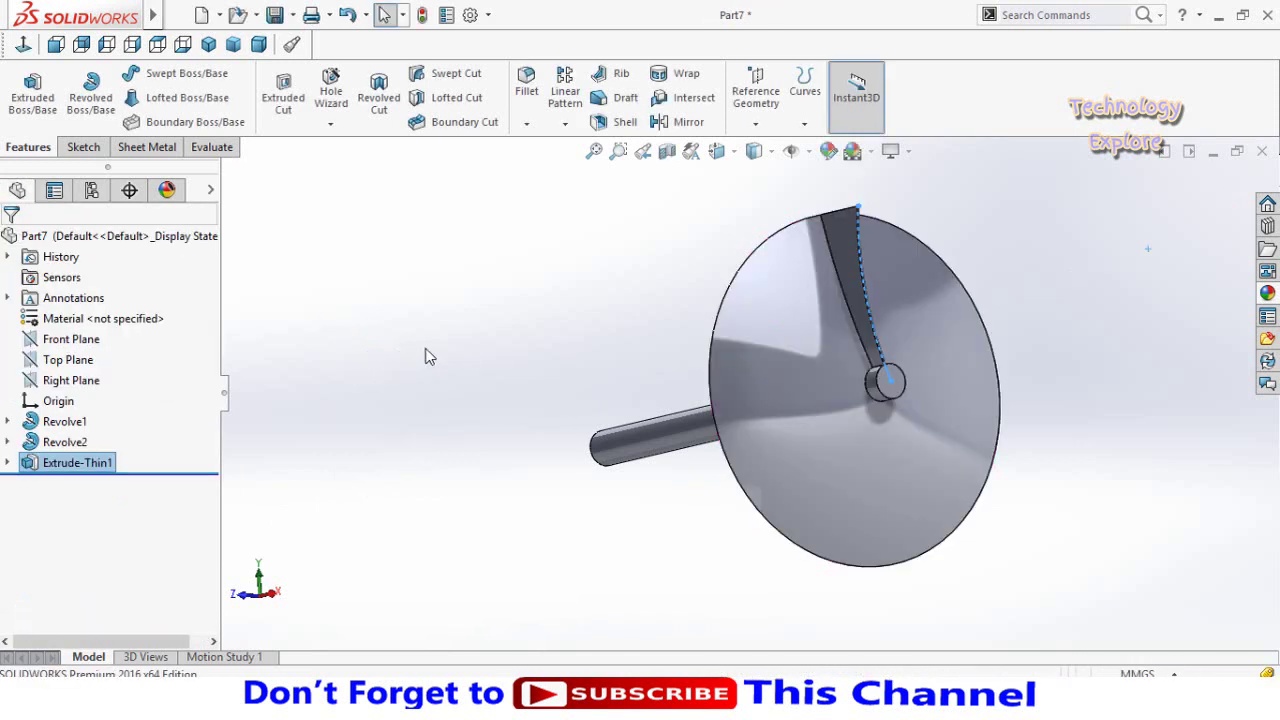
# Circular-pattern Extrude-Thin1 around the disc's circular edge with 40 instances.
pyautogui.click(430, 344)
pyautogui.click(564, 124)
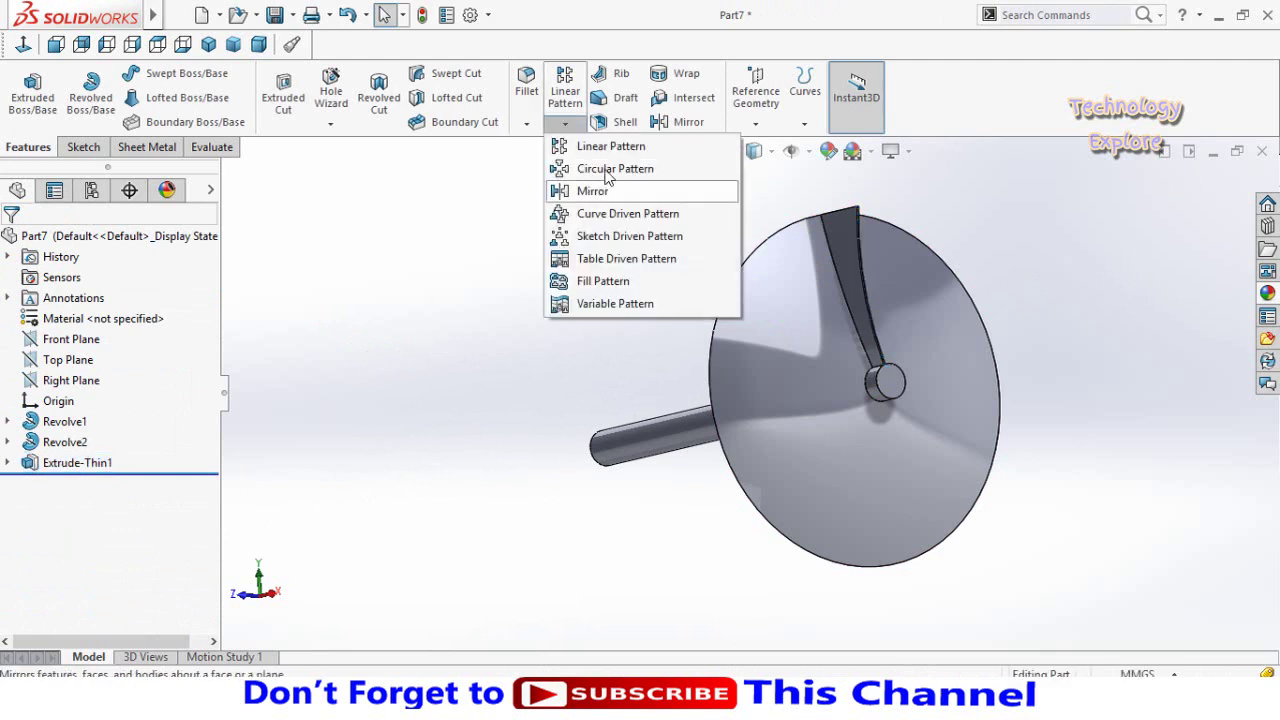
pyautogui.click(592, 168)
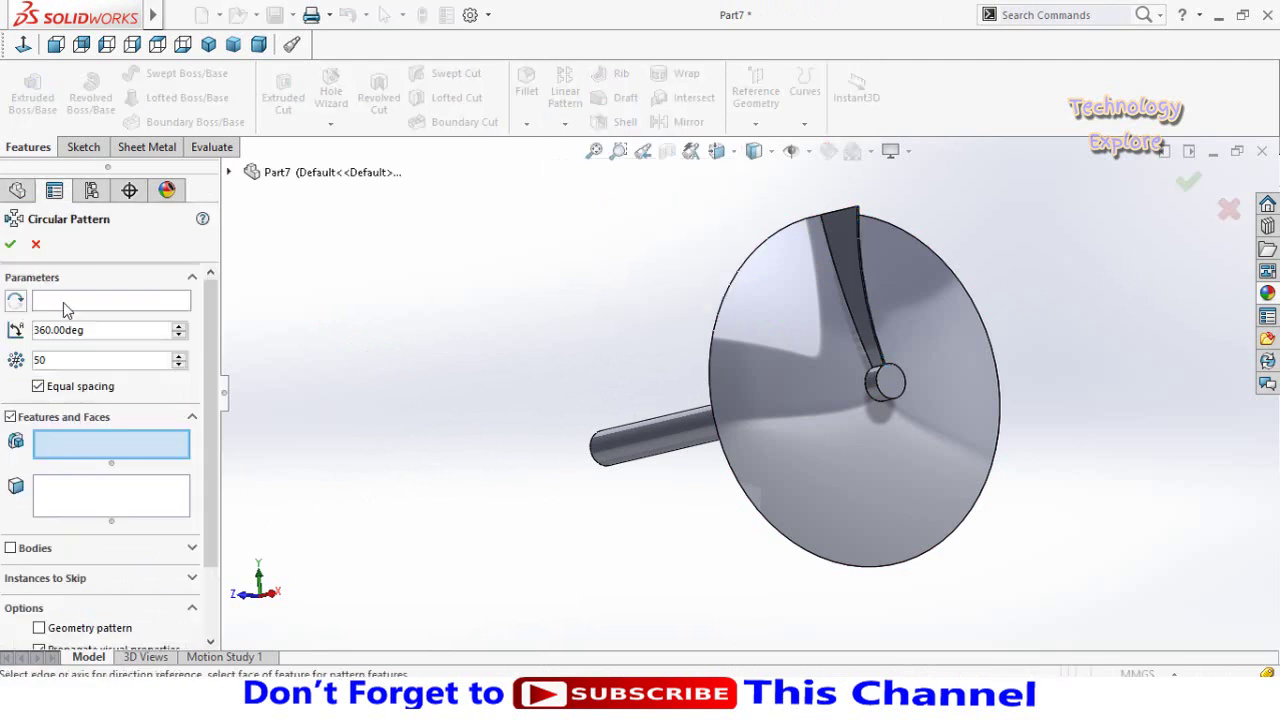
pyautogui.click(65, 306)
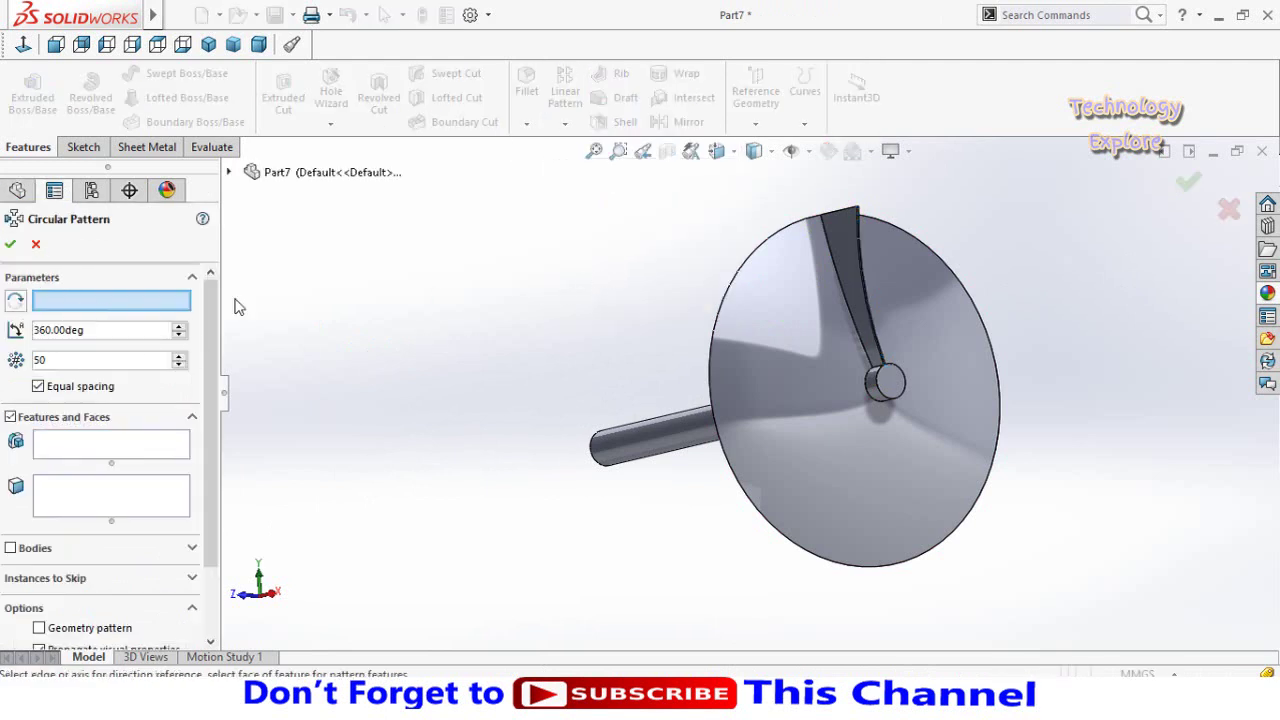
pyautogui.click(716, 316)
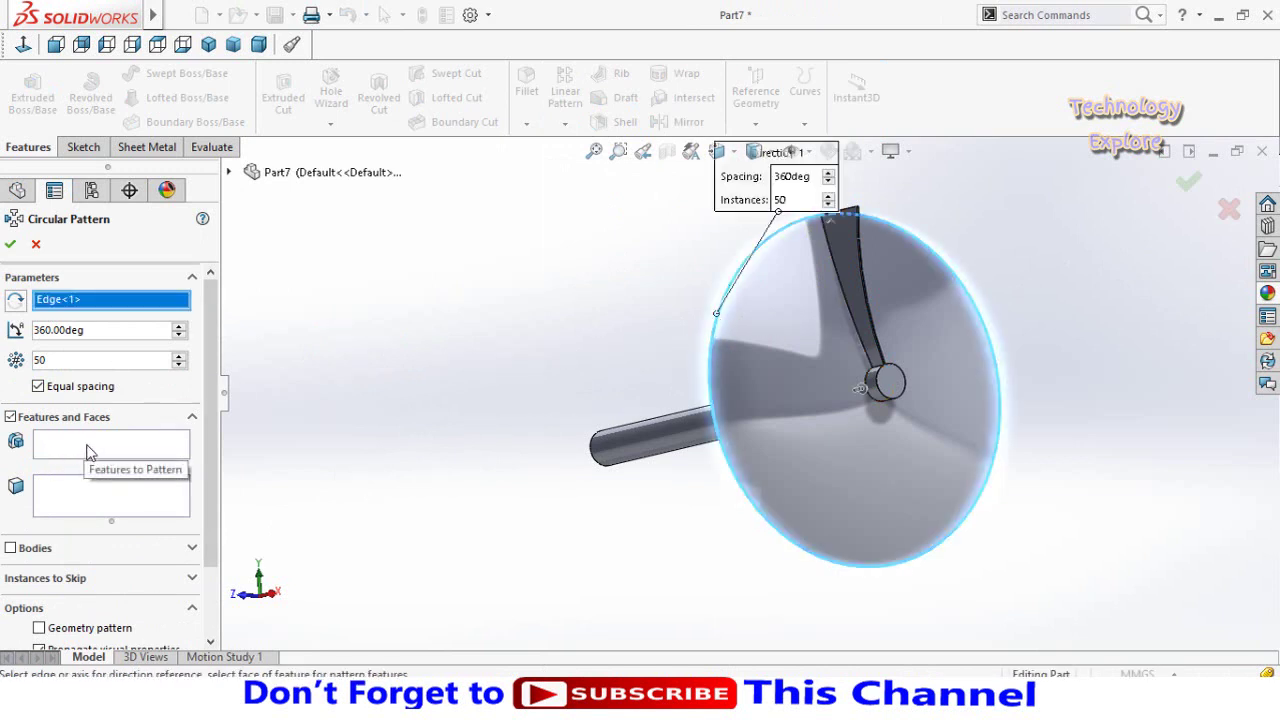
pyautogui.click(118, 450)
pyautogui.click(229, 172)
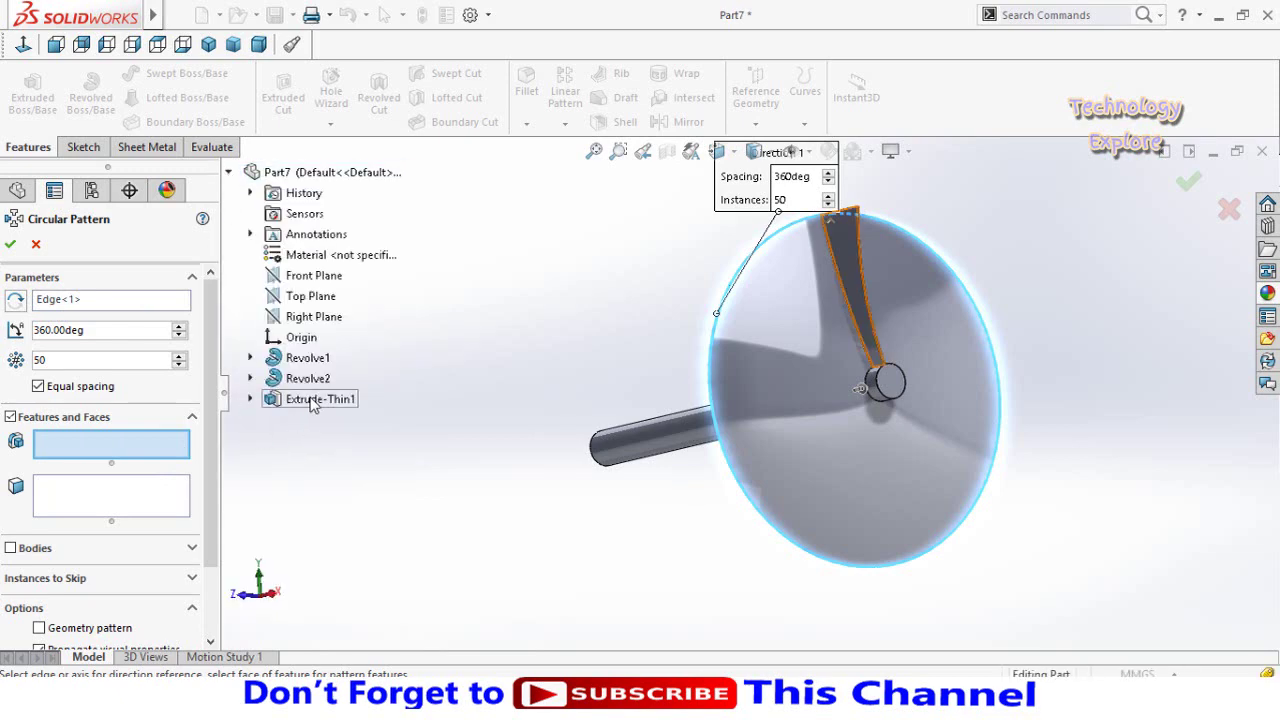
pyautogui.click(301, 399)
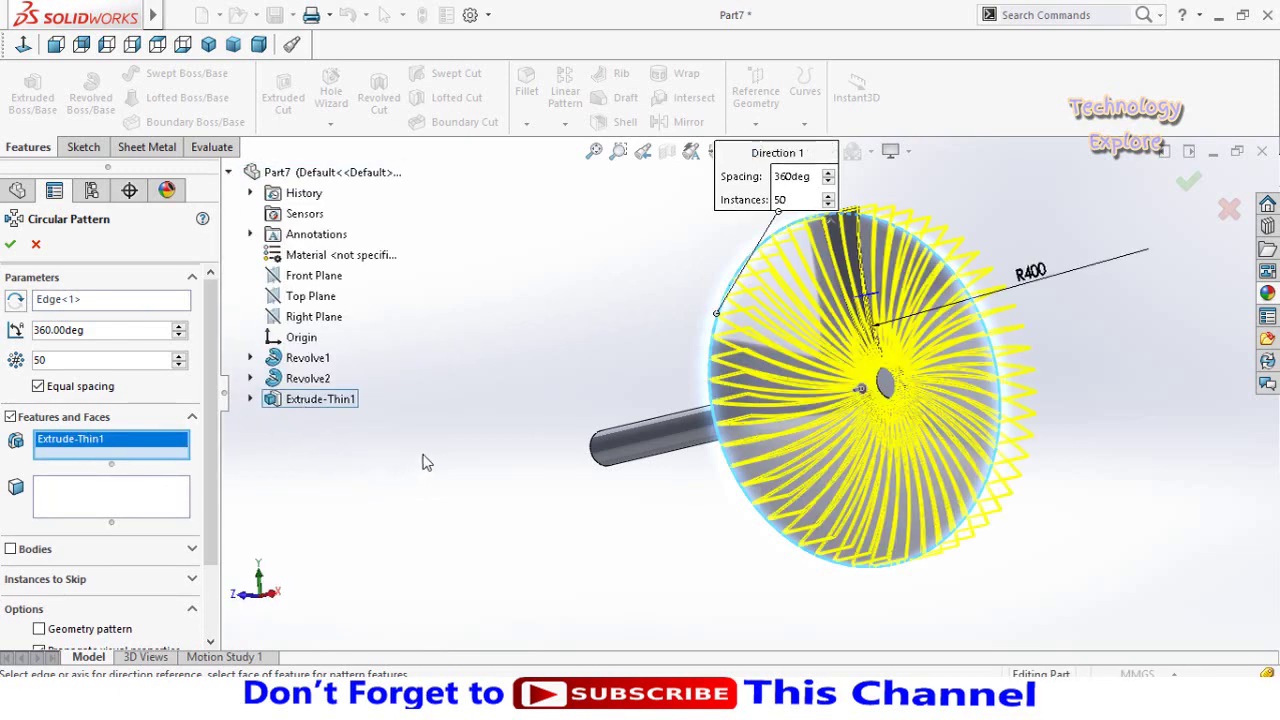
pyautogui.moveTo(422, 461); pyautogui.dragTo(8, 415, button='middle')
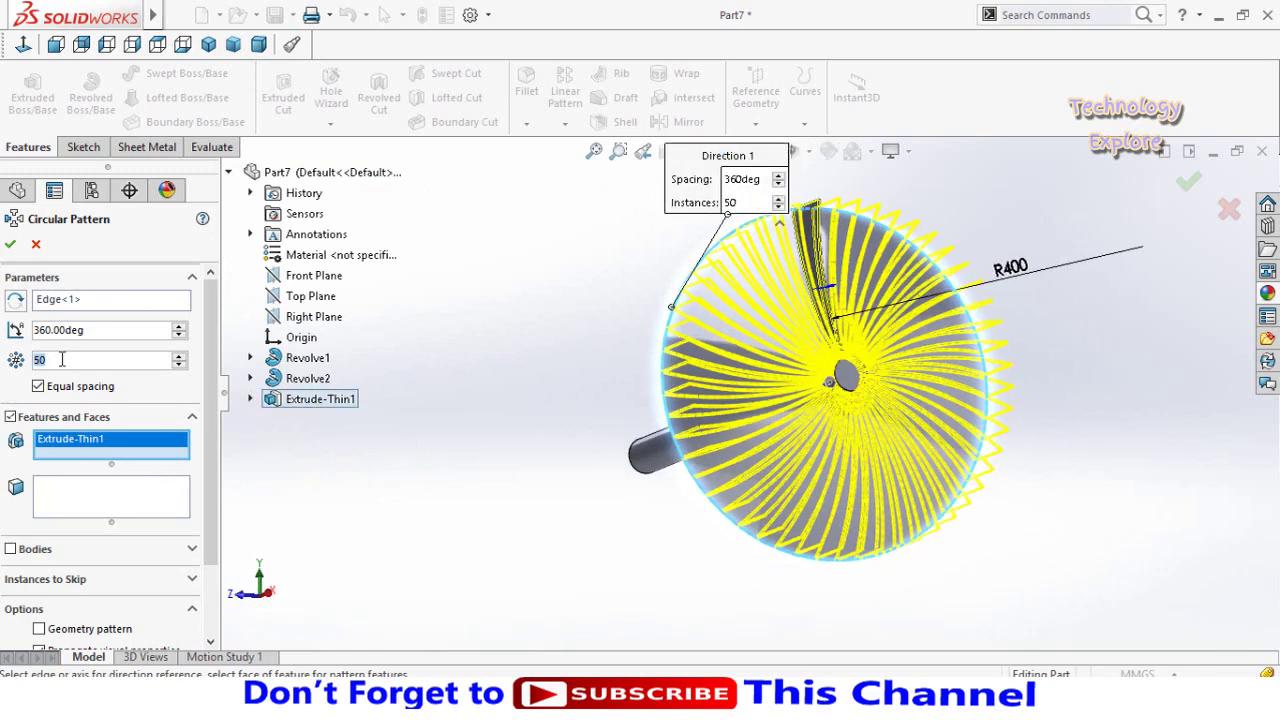
pyautogui.write('0')
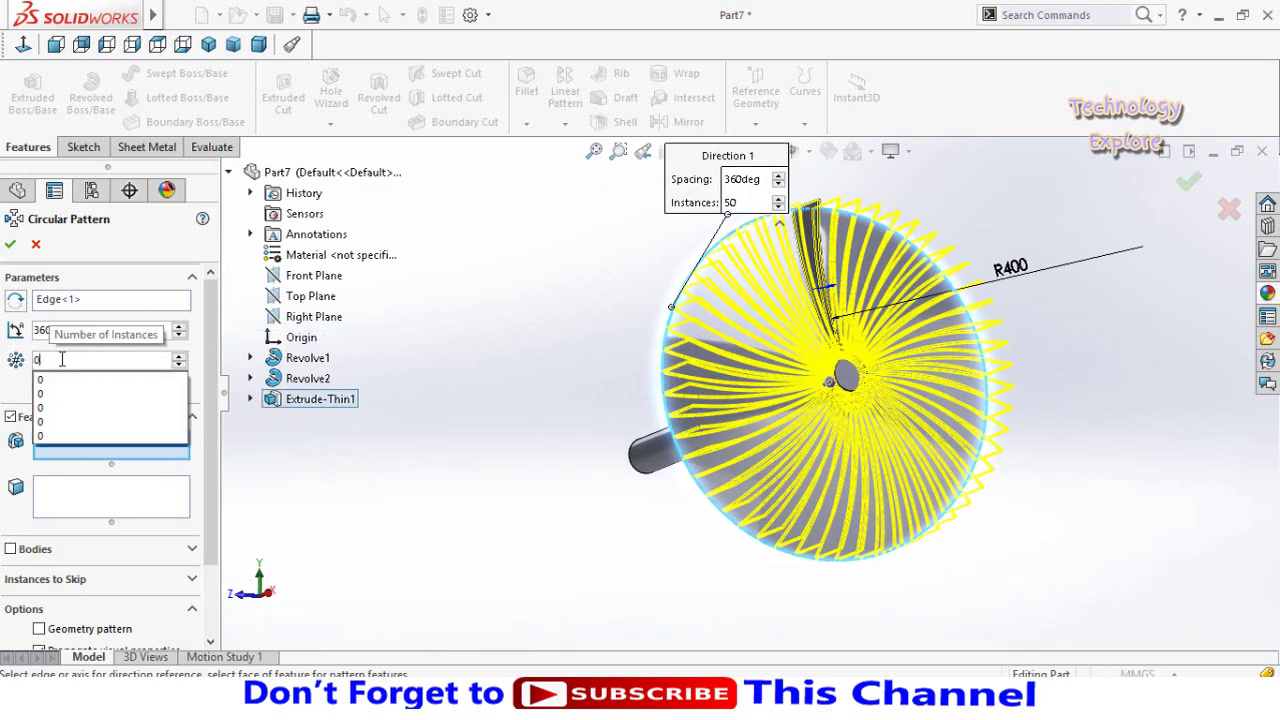
pyautogui.press('Return')
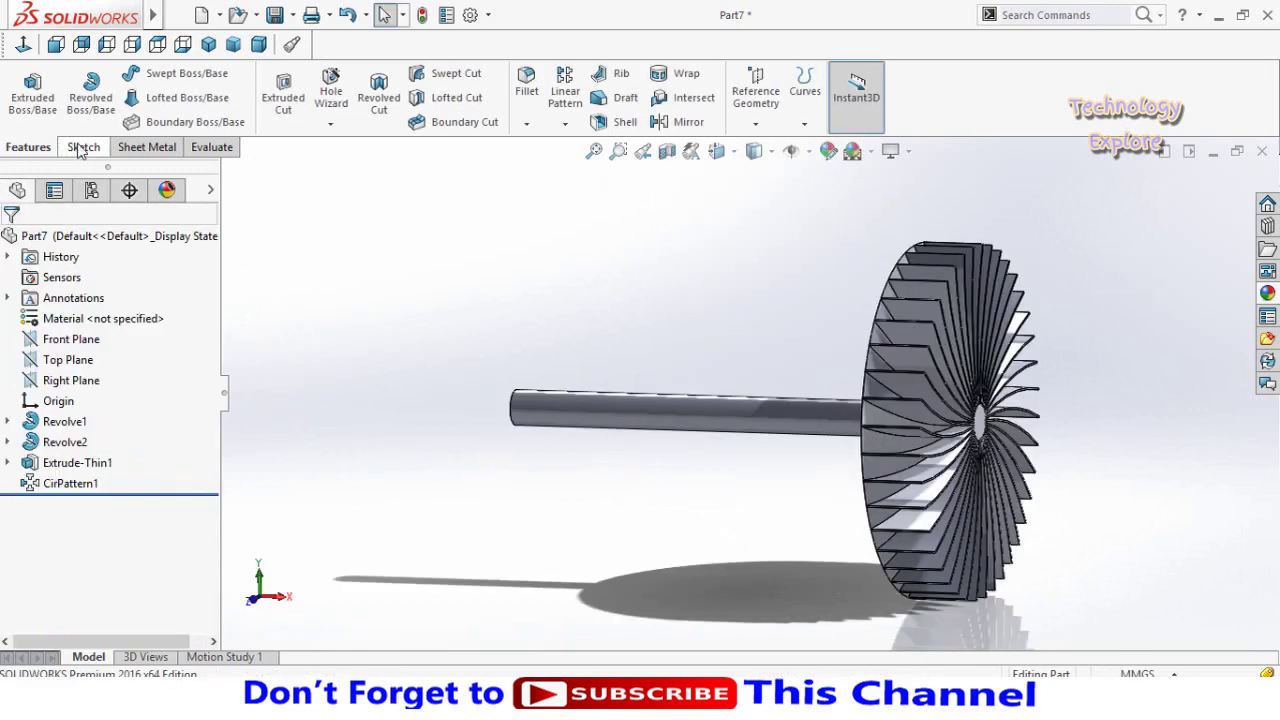
# On the Front Plane, sketch a three-point arc from the part's top edge down near the origin.
pyautogui.click(71, 339)
pyautogui.click(118, 321)
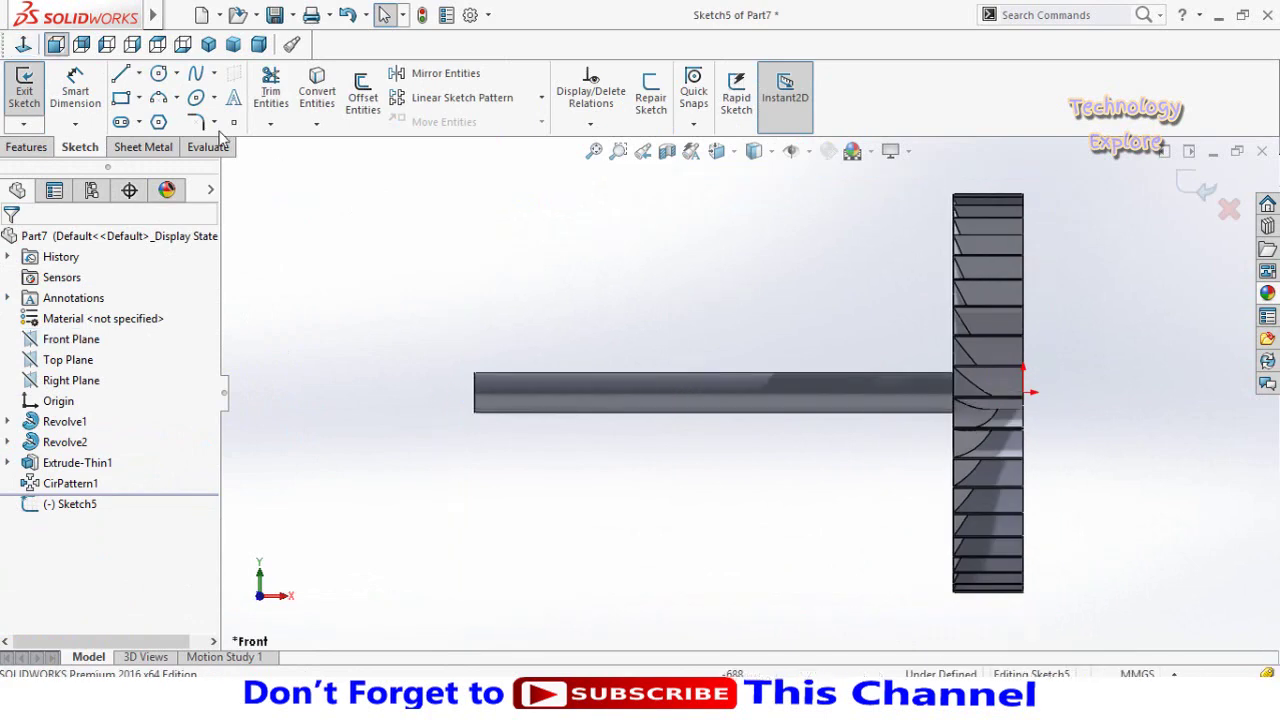
pyautogui.click(158, 100)
pyautogui.scroll(-2, 1128, 286)
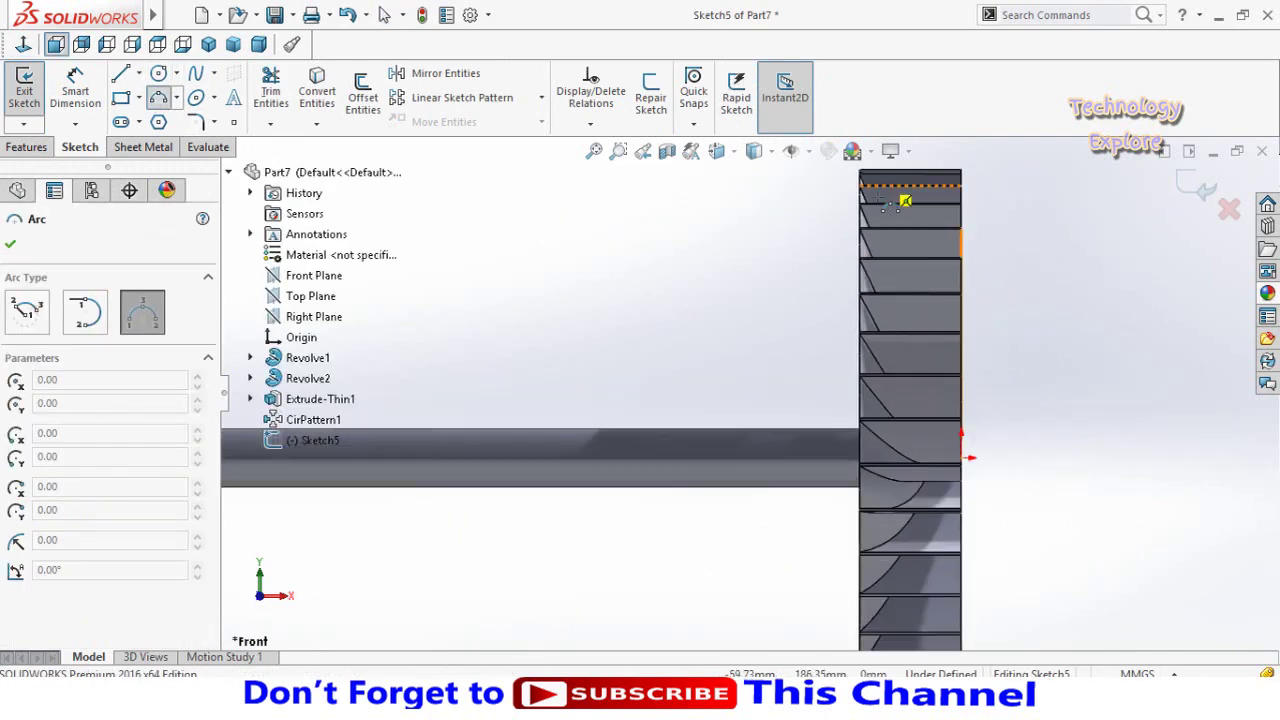
pyautogui.scroll(1, 885, 203)
pyautogui.scroll(-1, 881, 205)
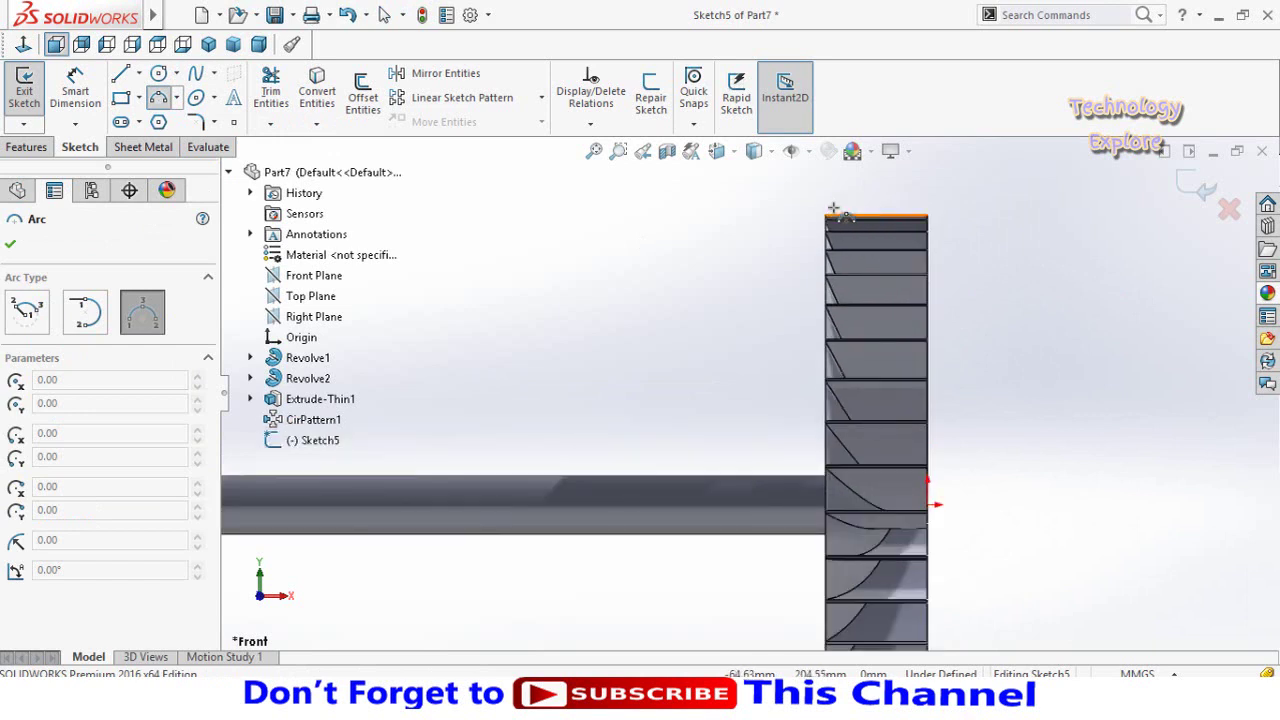
pyautogui.scroll(-1, 826, 212)
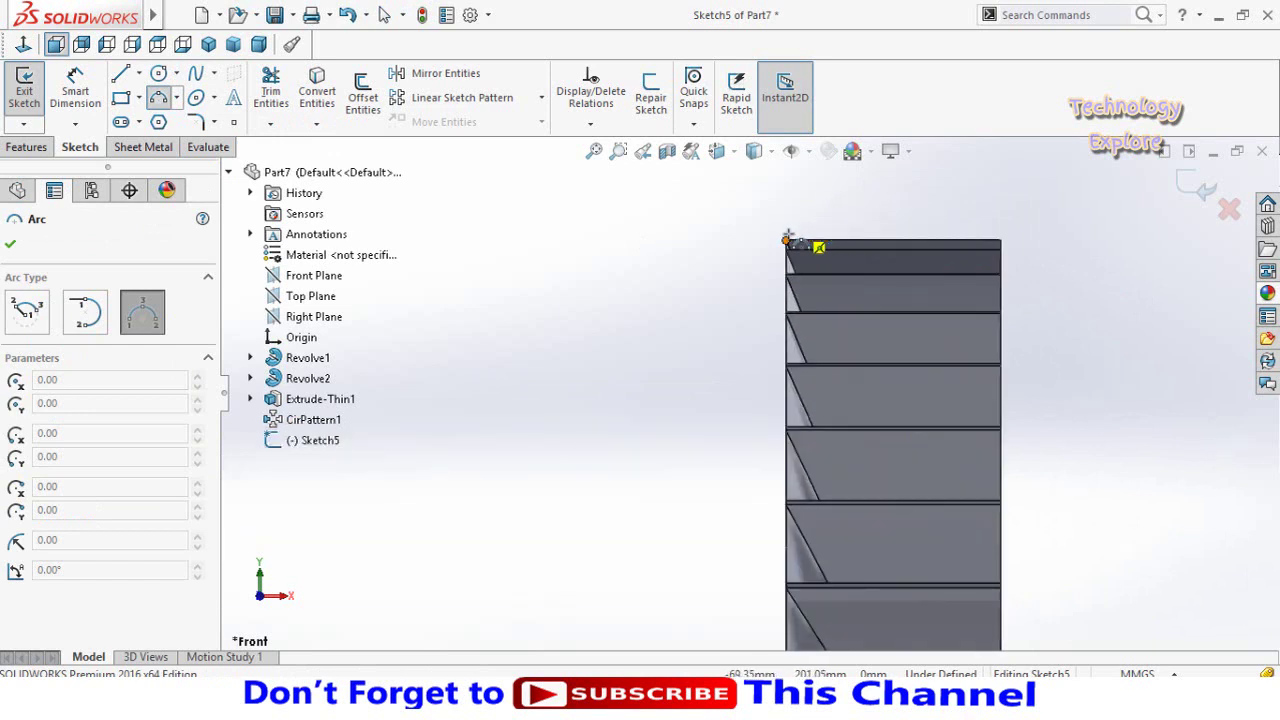
pyautogui.click(792, 240)
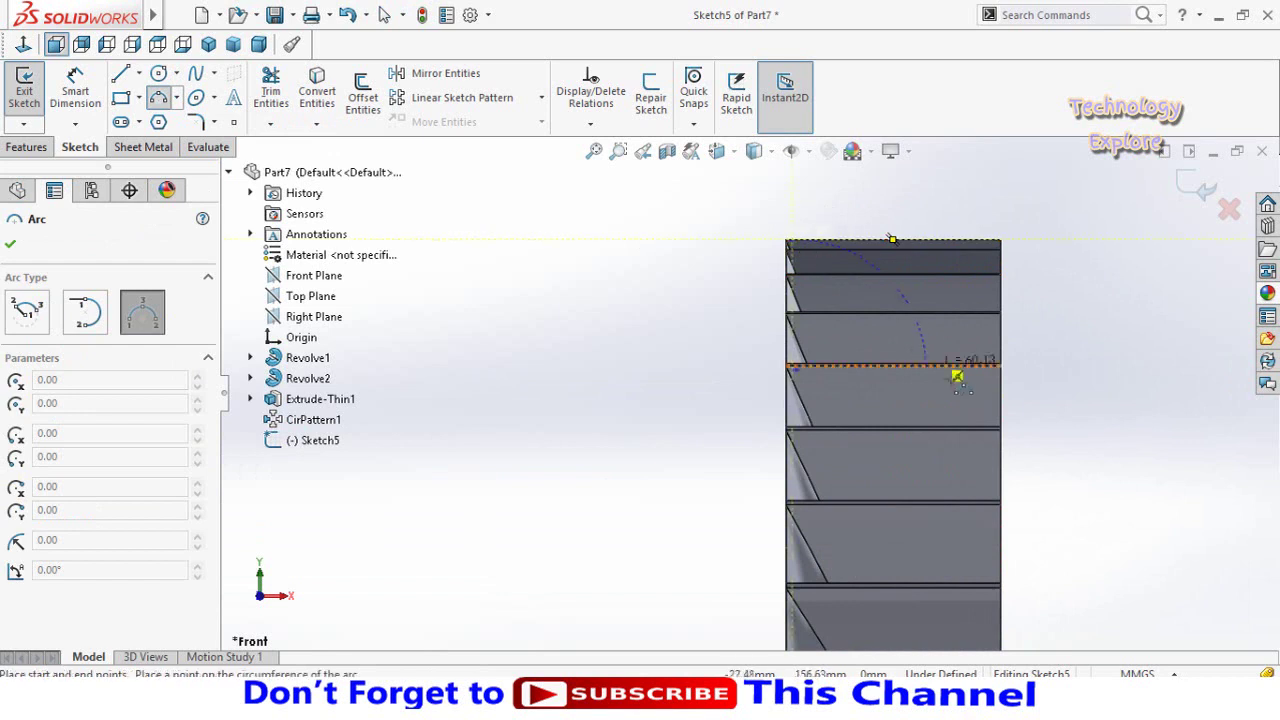
pyautogui.scroll(2, 957, 375)
pyautogui.scroll(1, 960, 390)
pyautogui.scroll(-1, 842, 551)
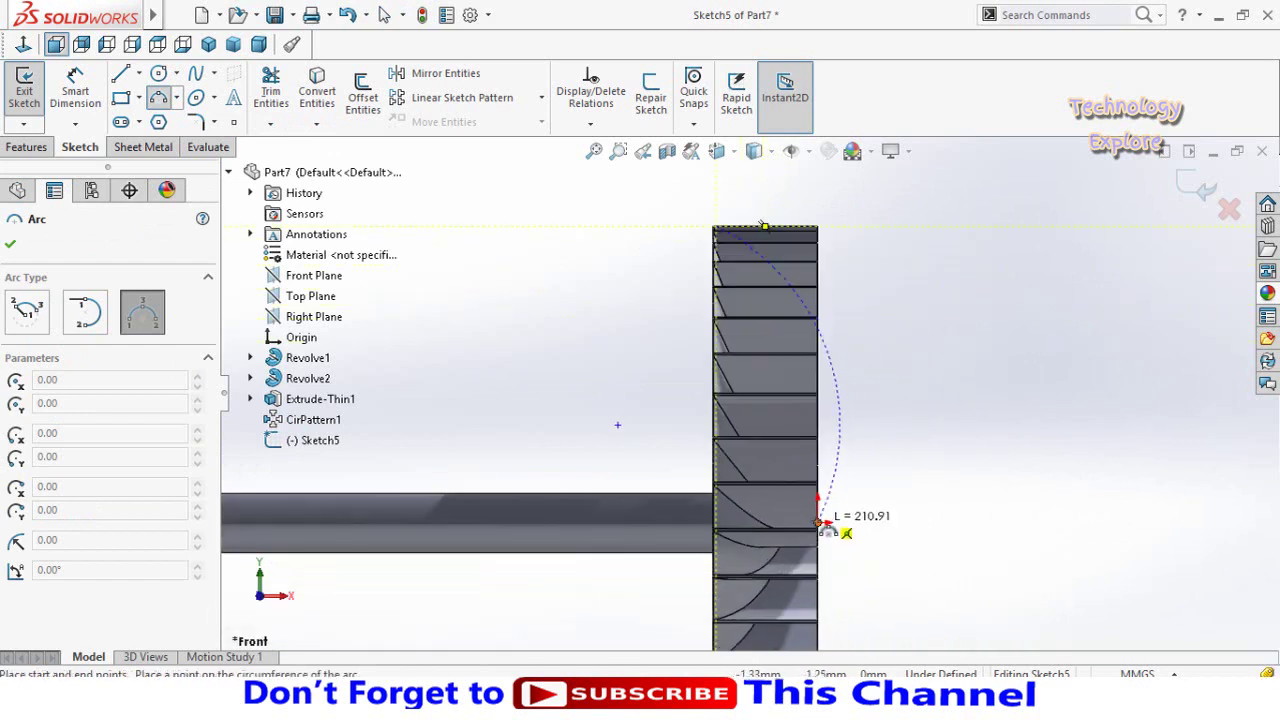
pyautogui.click(818, 522)
pyautogui.click(790, 367)
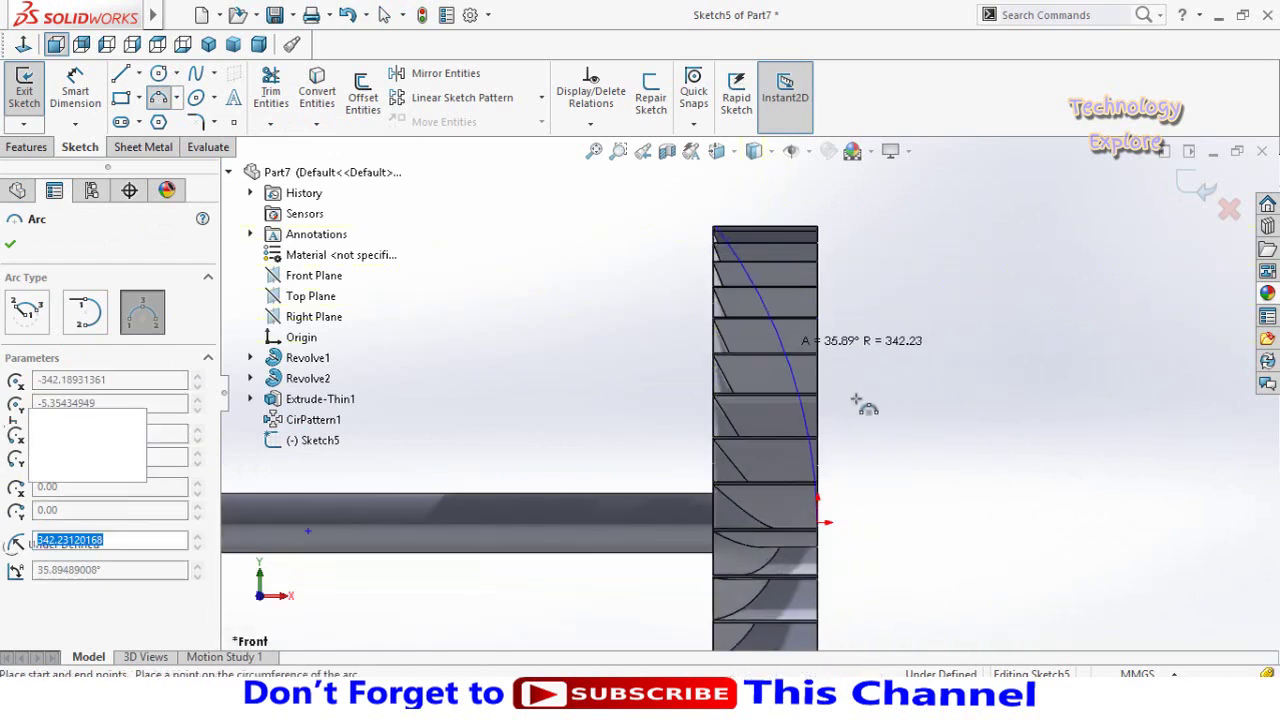
# Dimension the arc radius to 350 mm and its offset from the part's top-left corner to 5 mm.
pyautogui.click(796, 394)
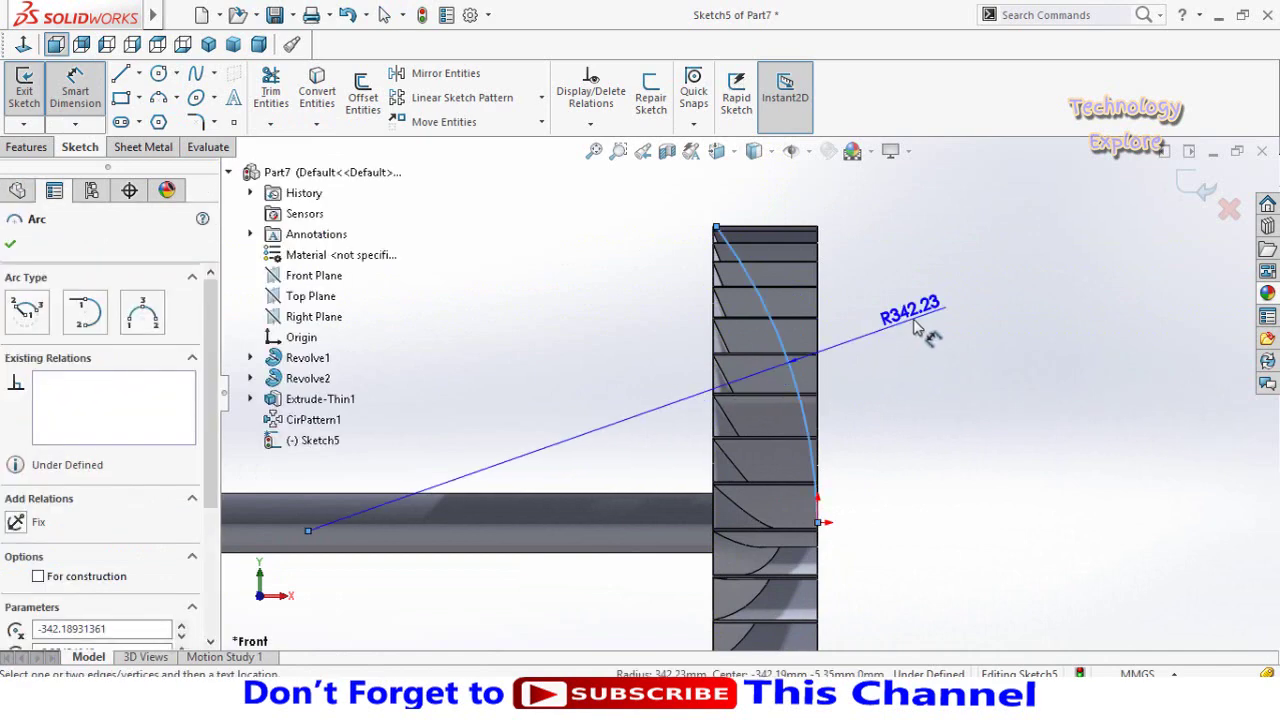
pyautogui.click(914, 330)
pyautogui.write('35')
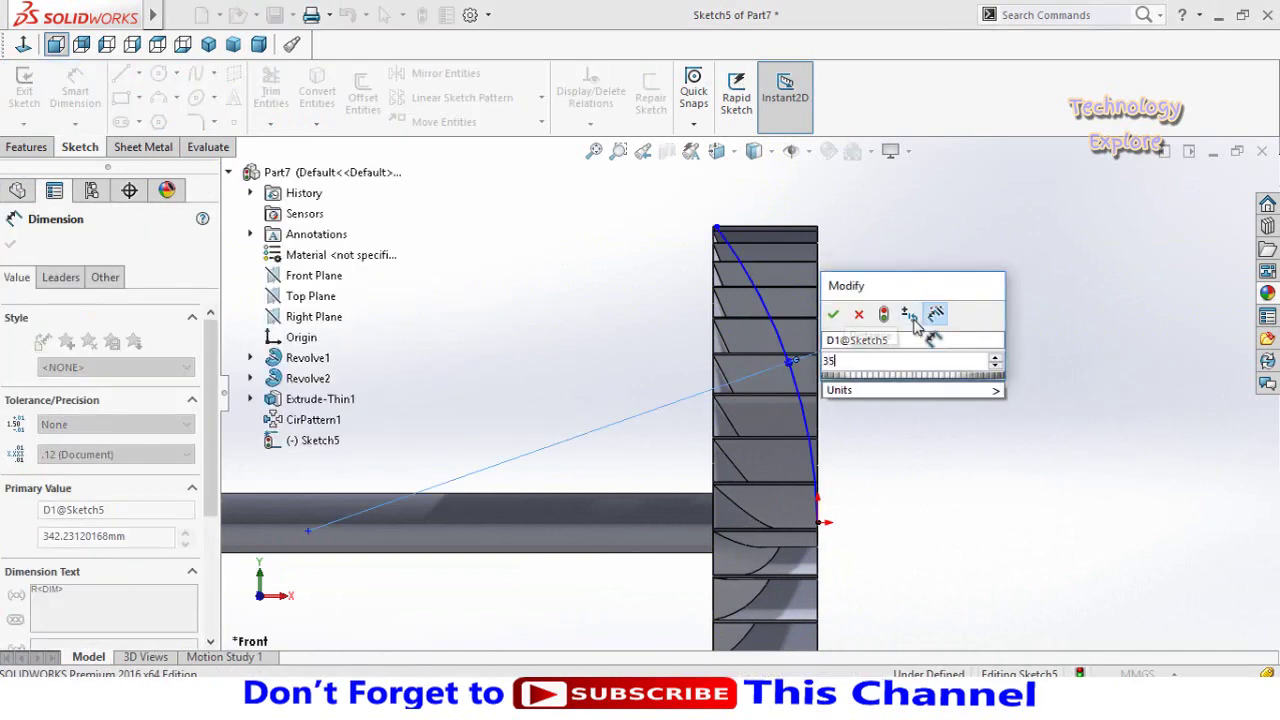
pyautogui.write('0')
pyautogui.press('Return')
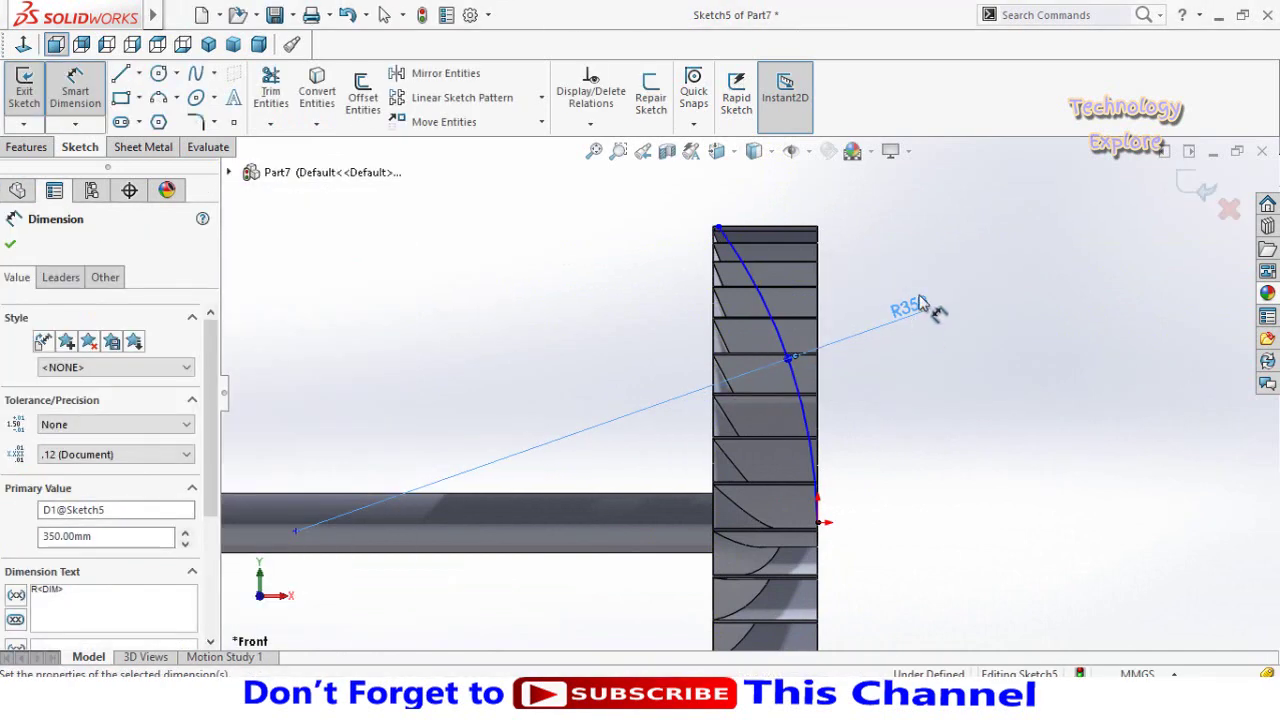
pyautogui.scroll(-3, 600, 229)
pyautogui.scroll(-2, 651, 242)
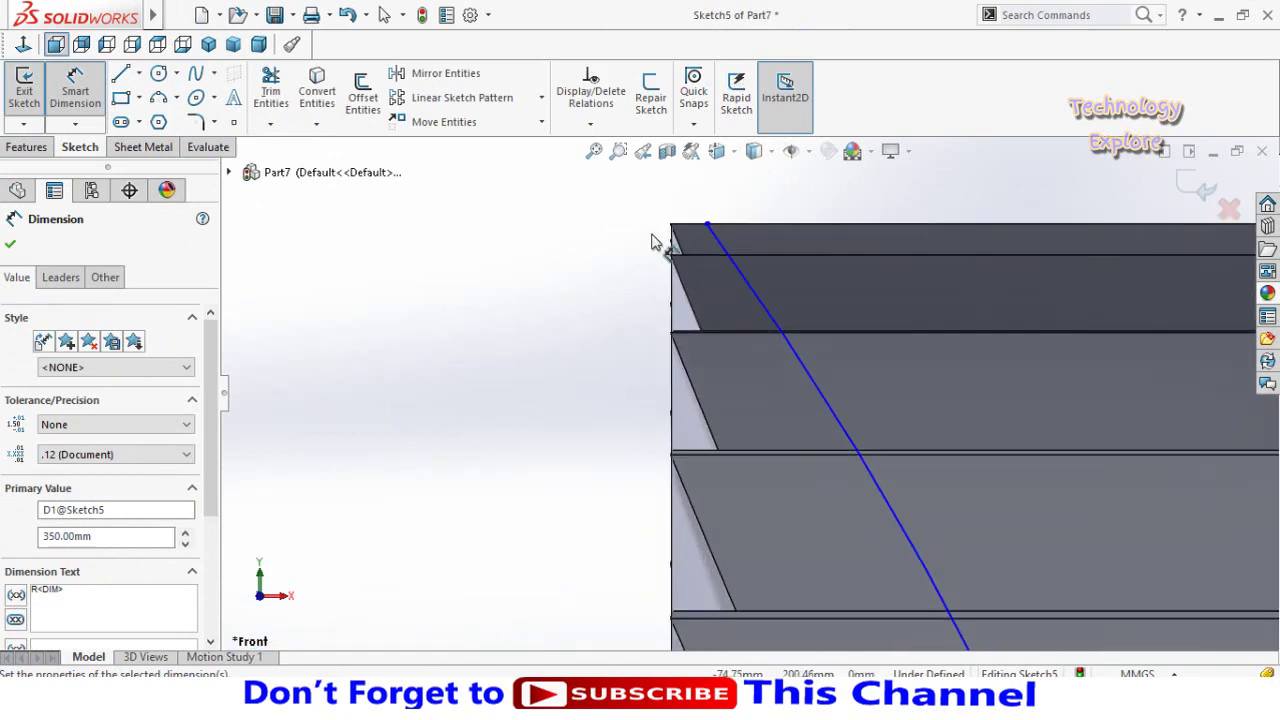
pyautogui.scroll(-2, 672, 238)
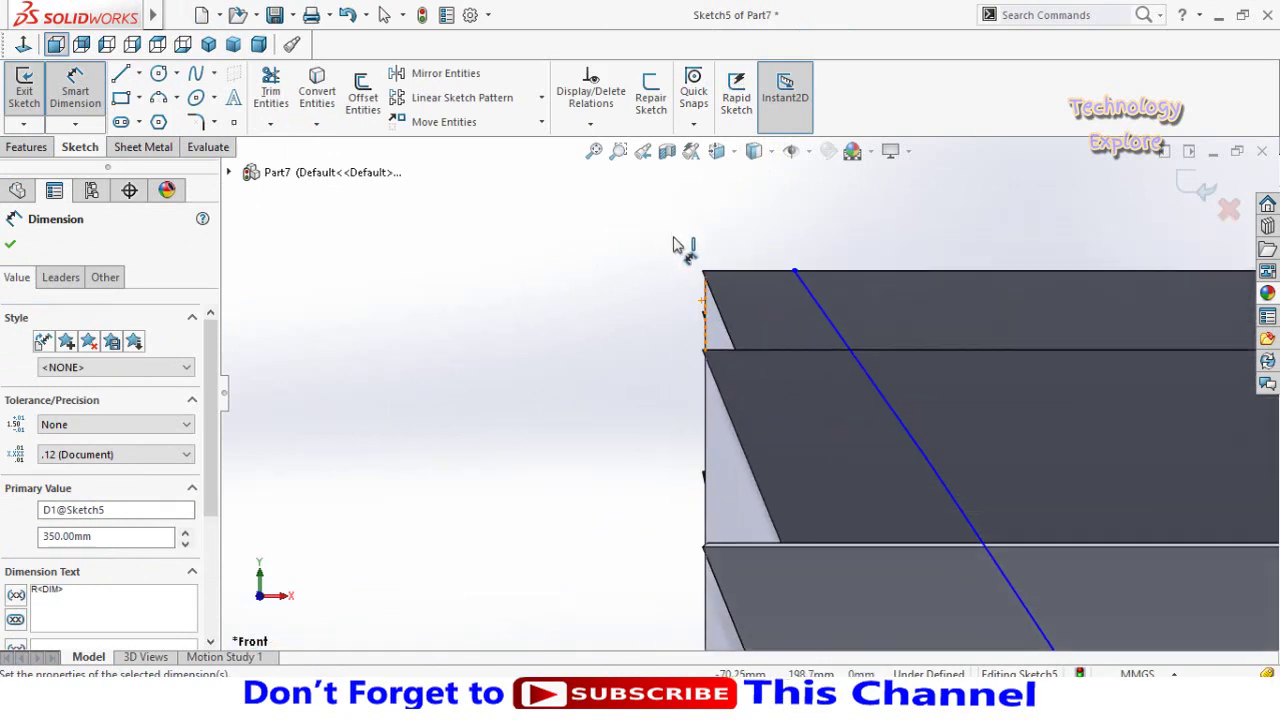
pyautogui.click(703, 272)
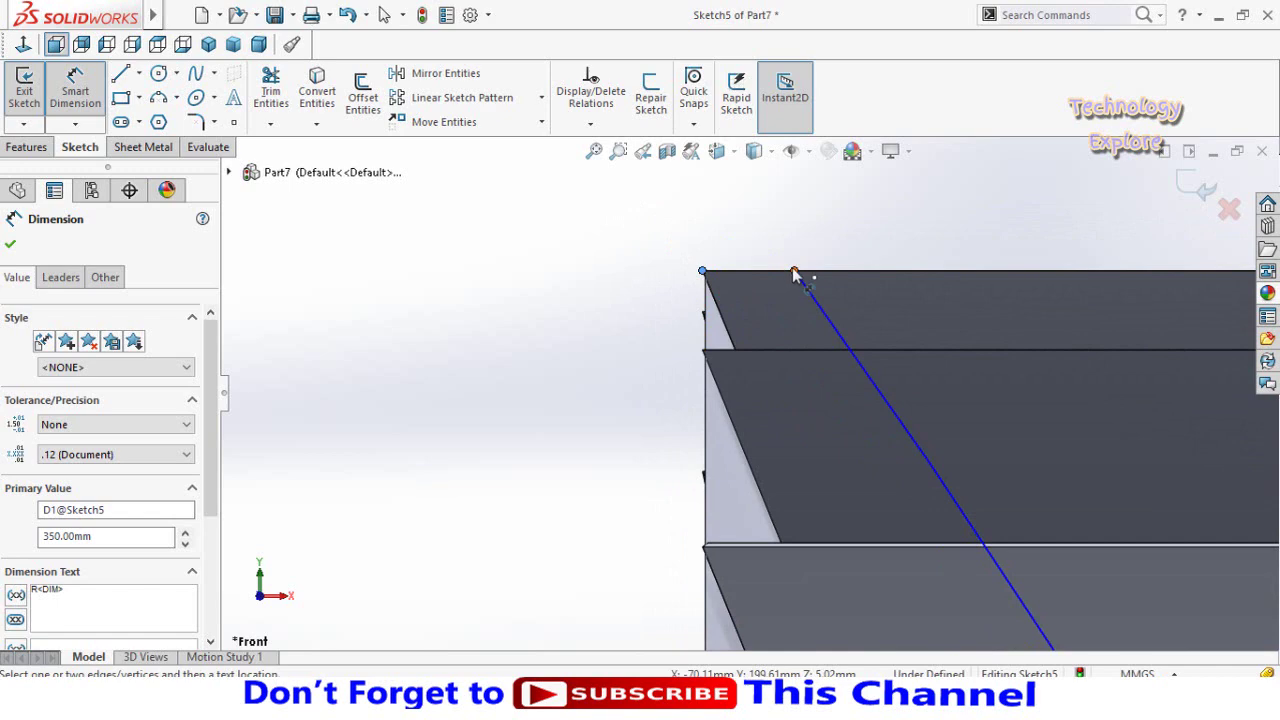
pyautogui.click(794, 272)
pyautogui.click(574, 260)
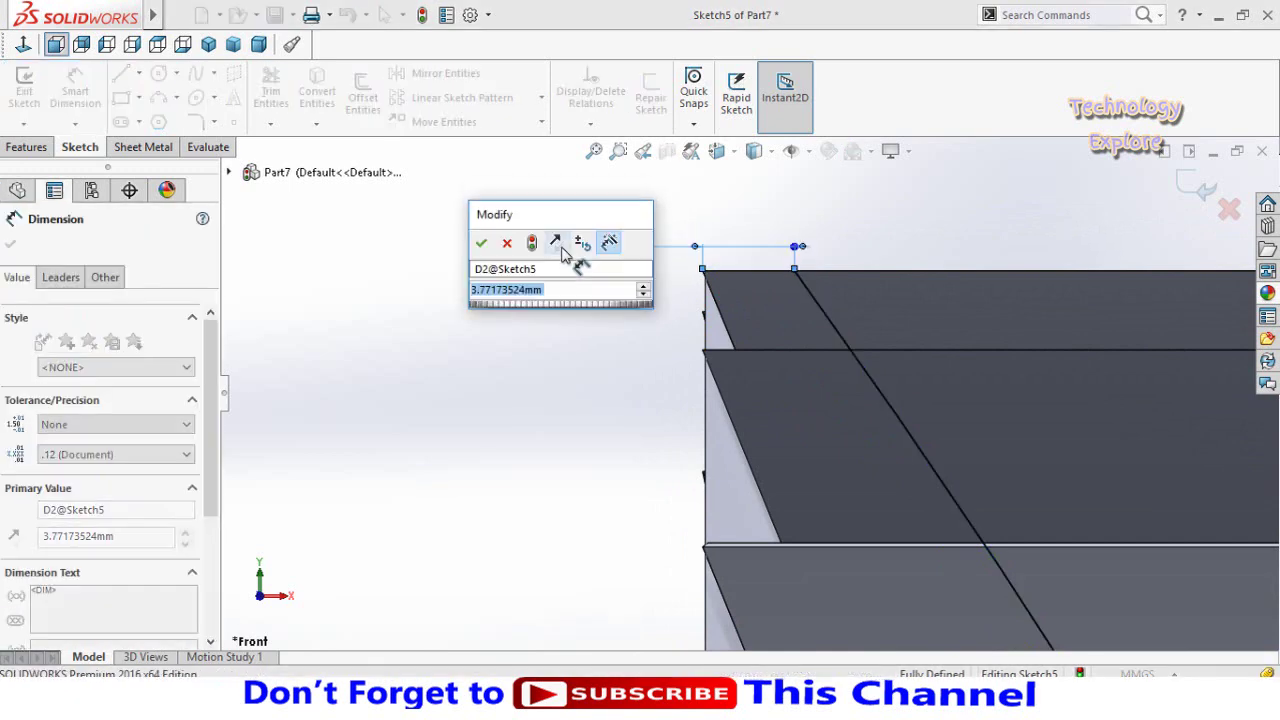
pyautogui.write('5')
pyautogui.press('Return')
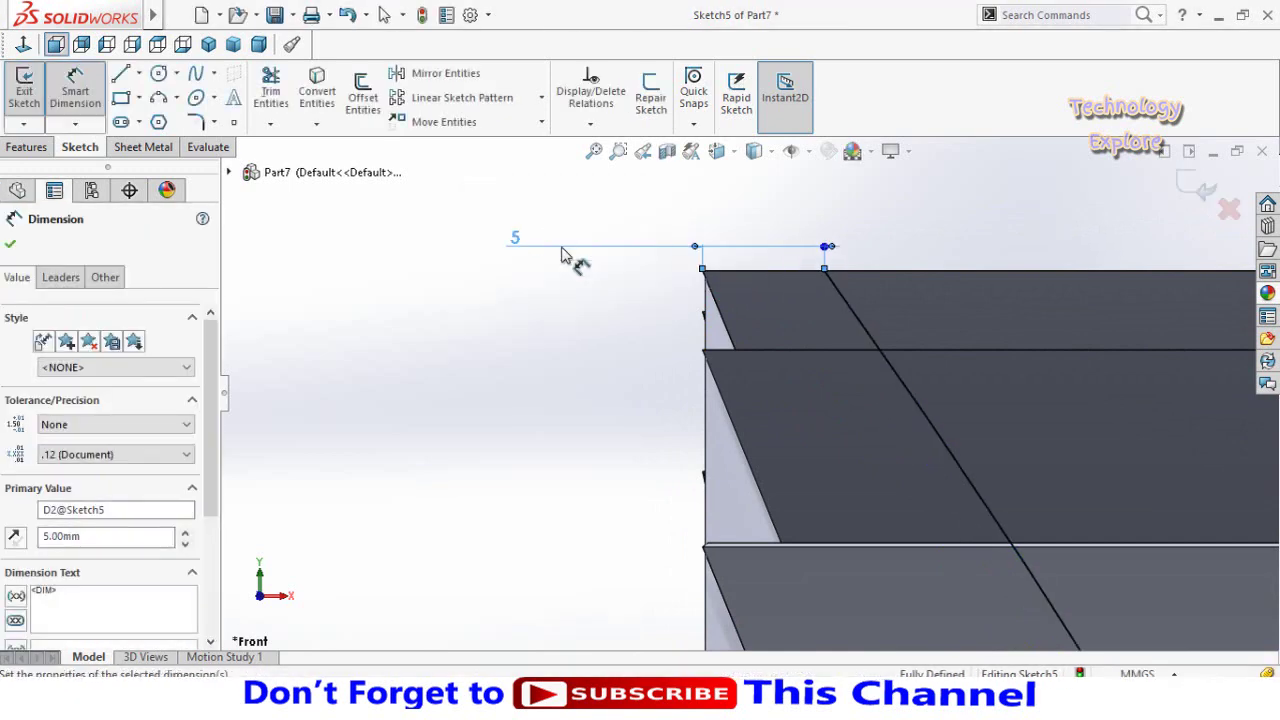
pyautogui.scroll(2, 666, 543)
pyautogui.scroll(2, 663, 537)
pyautogui.scroll(1, 594, 426)
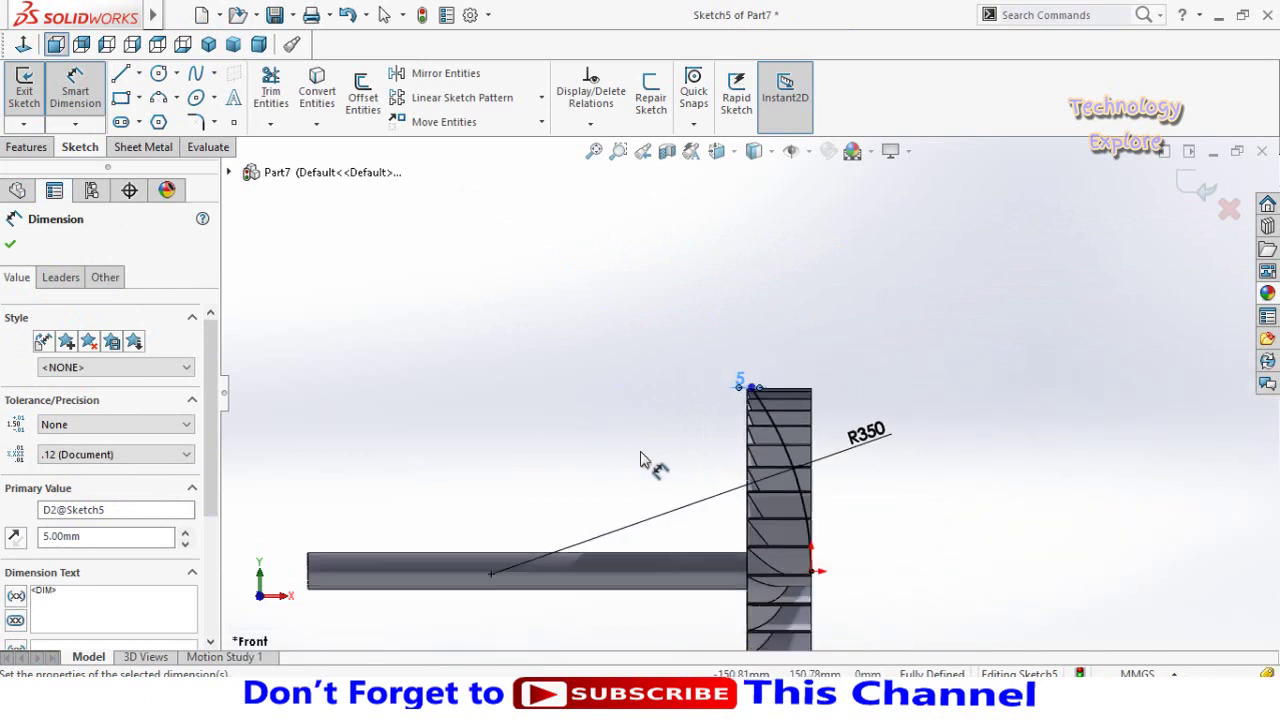
pyautogui.press('Escape')
# Draw a closed line outline from the part's top corner around the outer edge and back.
pyautogui.scroll(-1, 840, 397)
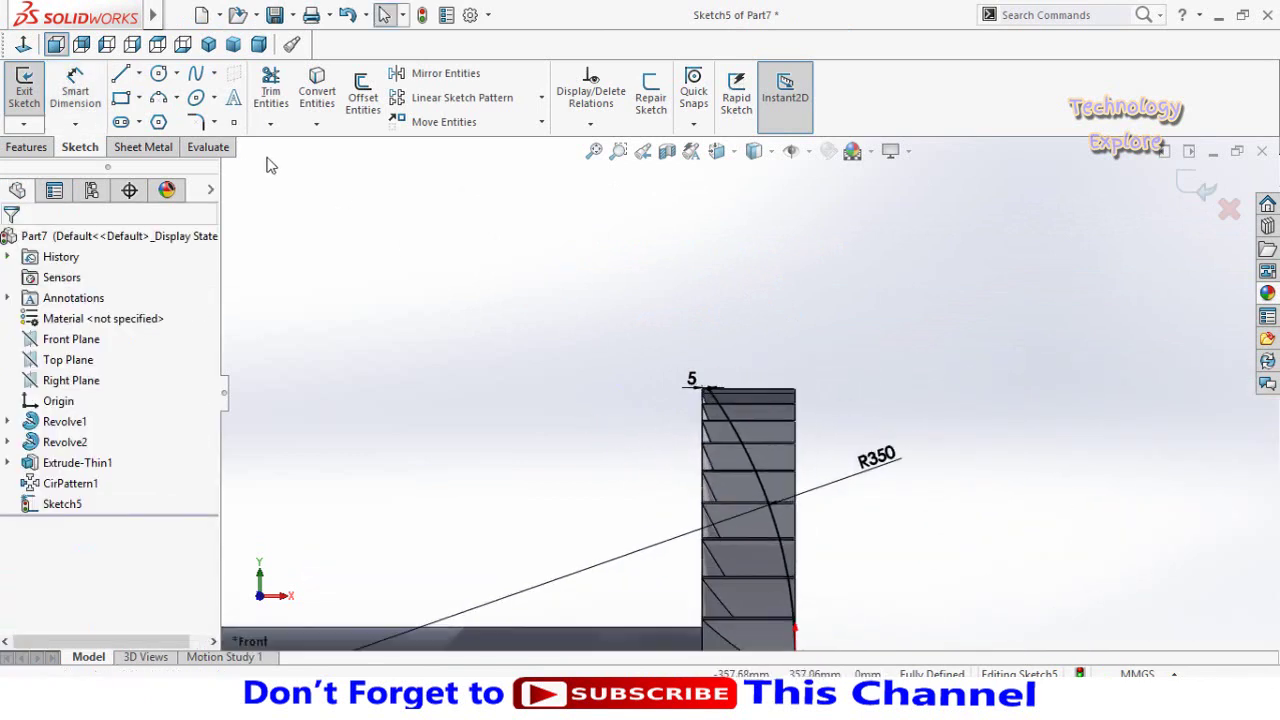
pyautogui.click(121, 75)
pyautogui.scroll(-1, 730, 415)
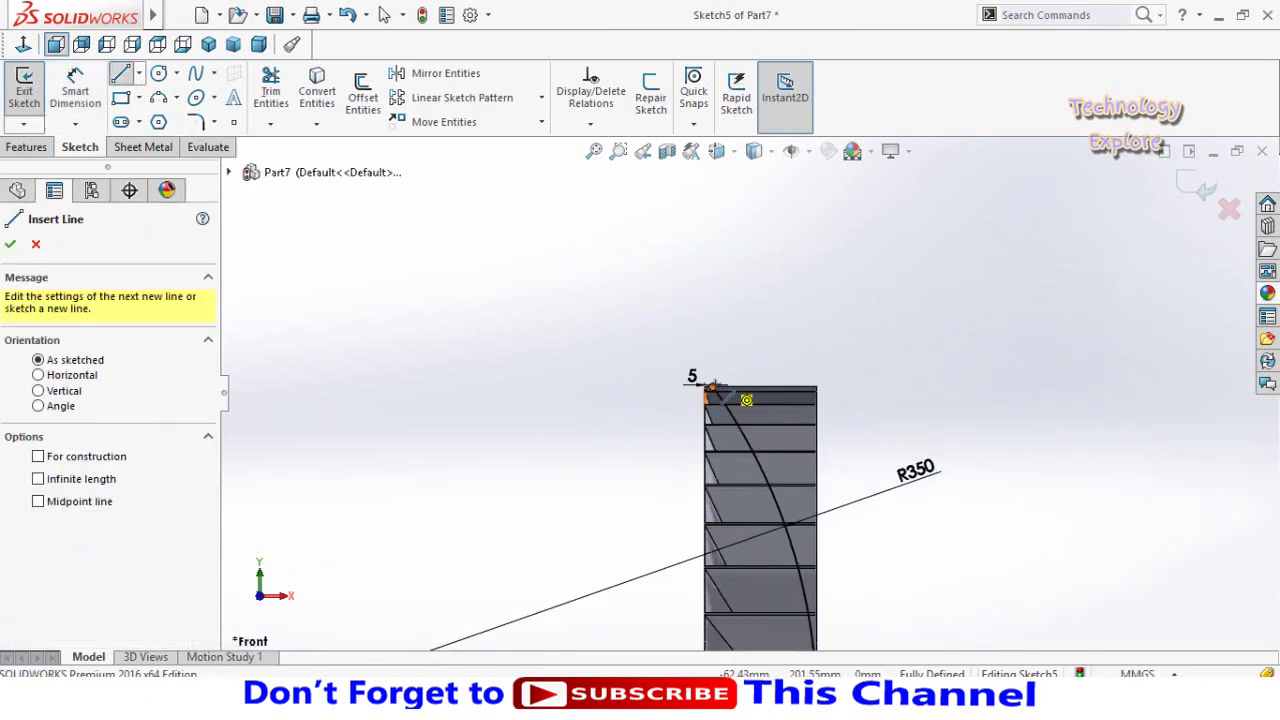
pyautogui.click(710, 388)
pyautogui.click(846, 254)
pyautogui.click(1004, 326)
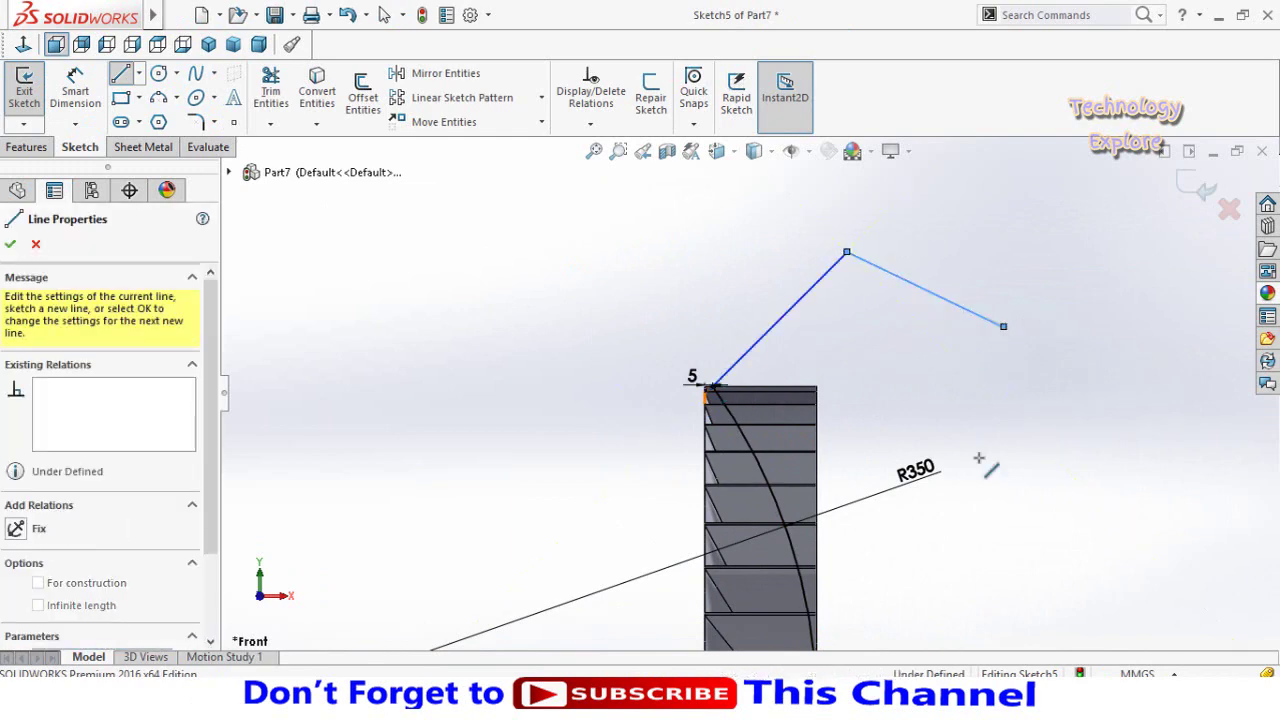
pyautogui.scroll(-3, 975, 495)
pyautogui.scroll(3, 960, 494)
pyautogui.scroll(3, 777, 520)
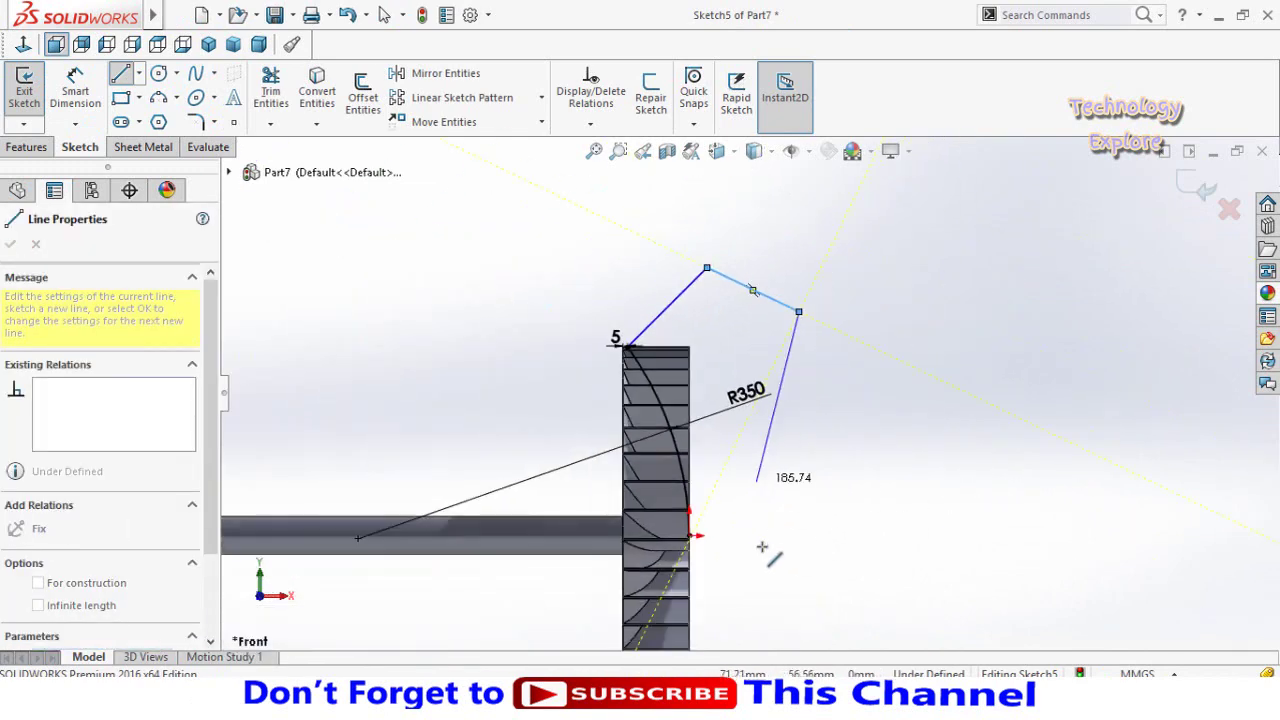
pyautogui.click(768, 488)
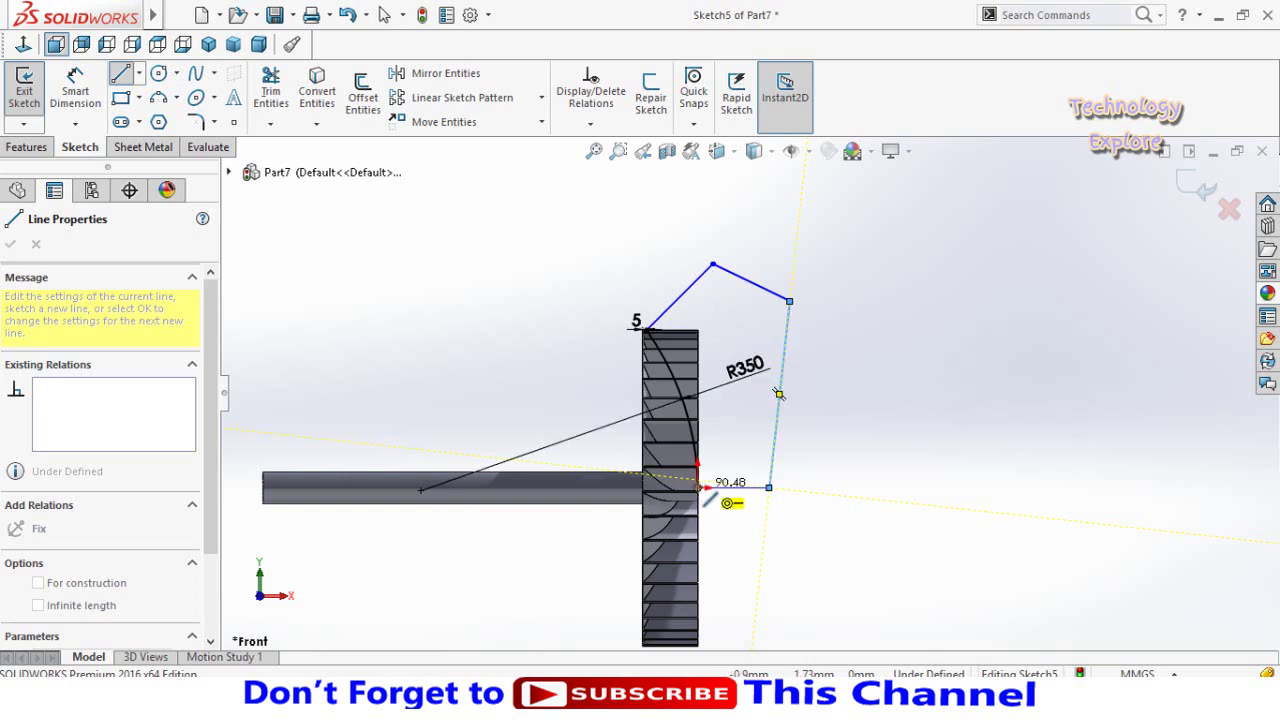
pyautogui.click(789, 301)
pyautogui.press('Escape')
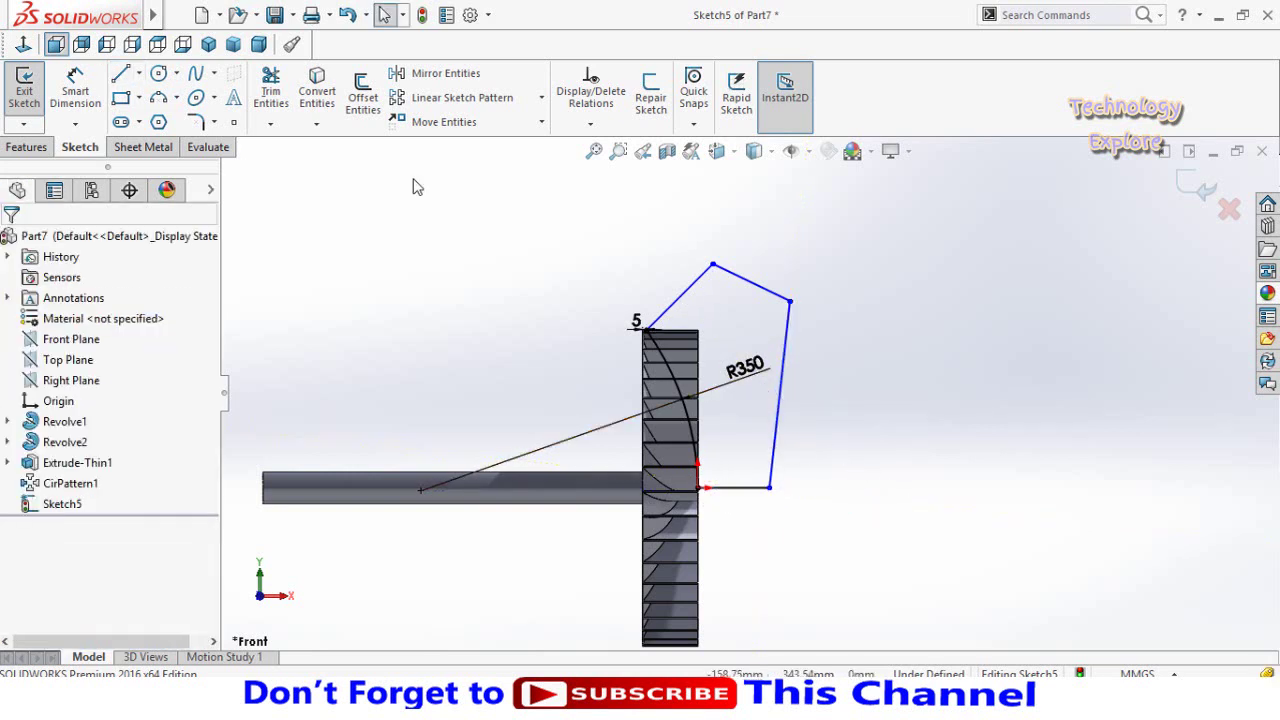
# Revolved-cut Sketch5 a full 360° about Line5, then orbit to view the domed fan in 3D.
pyautogui.click(30, 148)
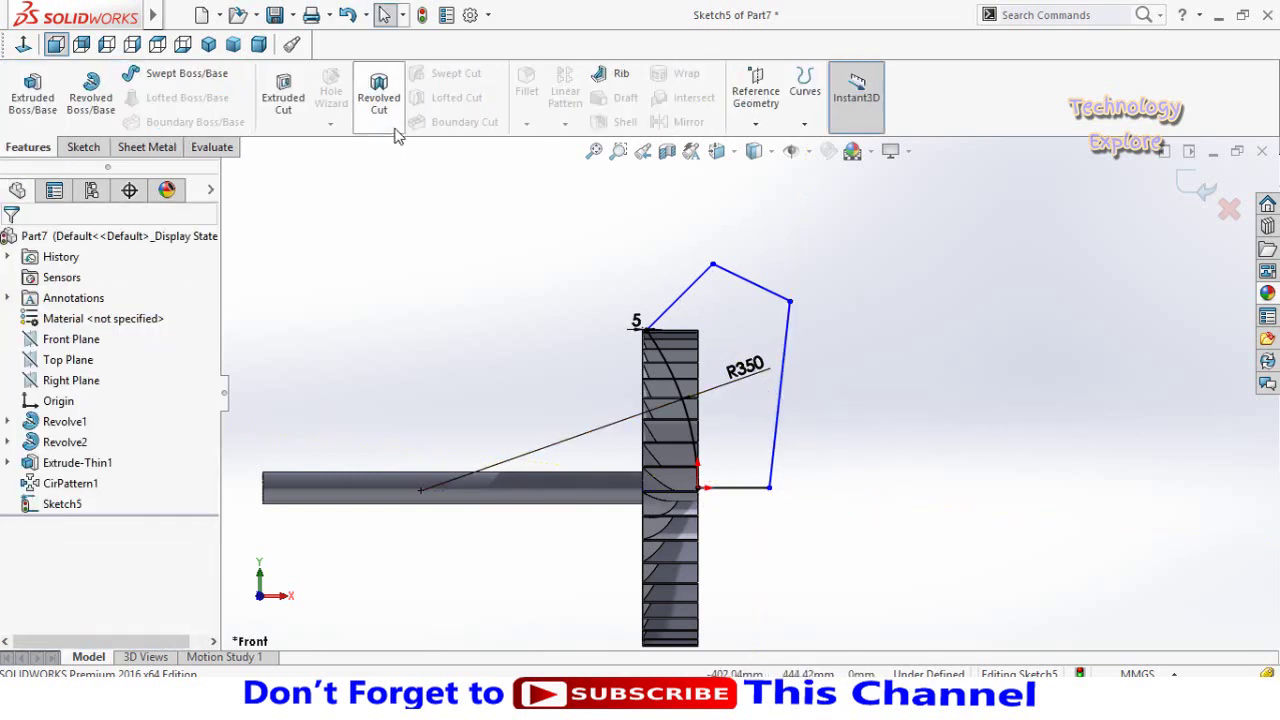
pyautogui.click(376, 100)
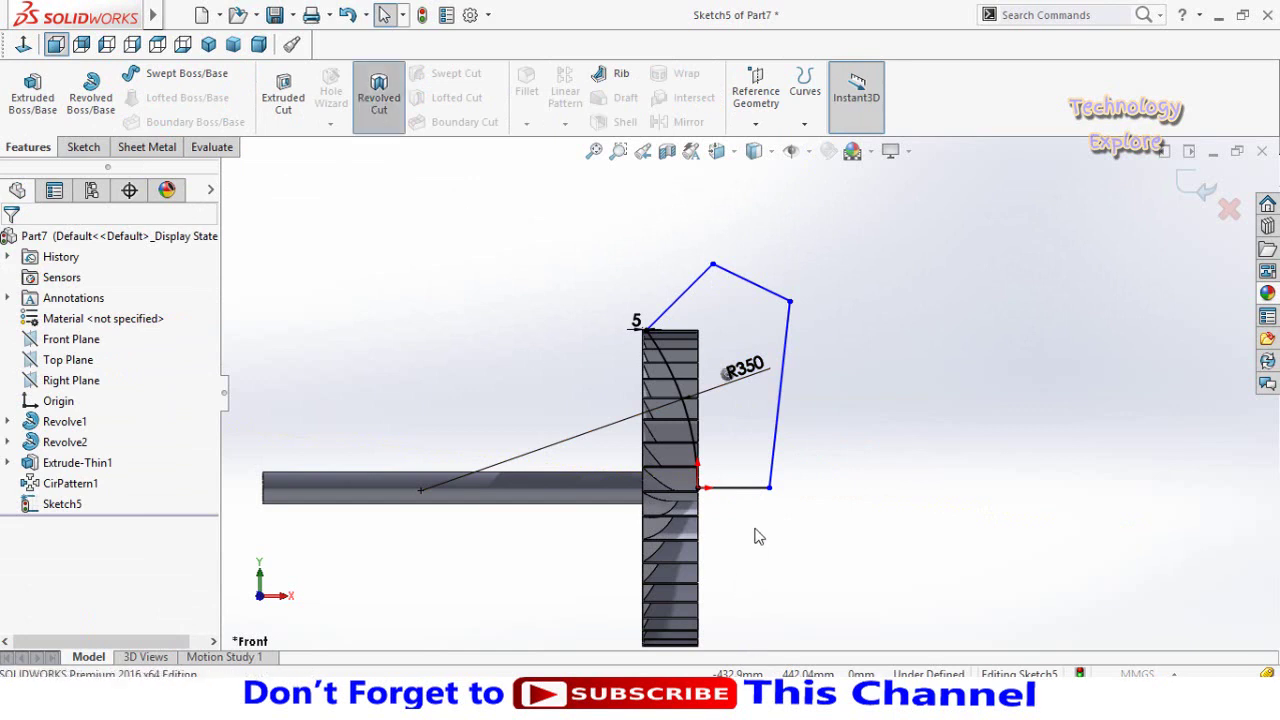
pyautogui.click(730, 495)
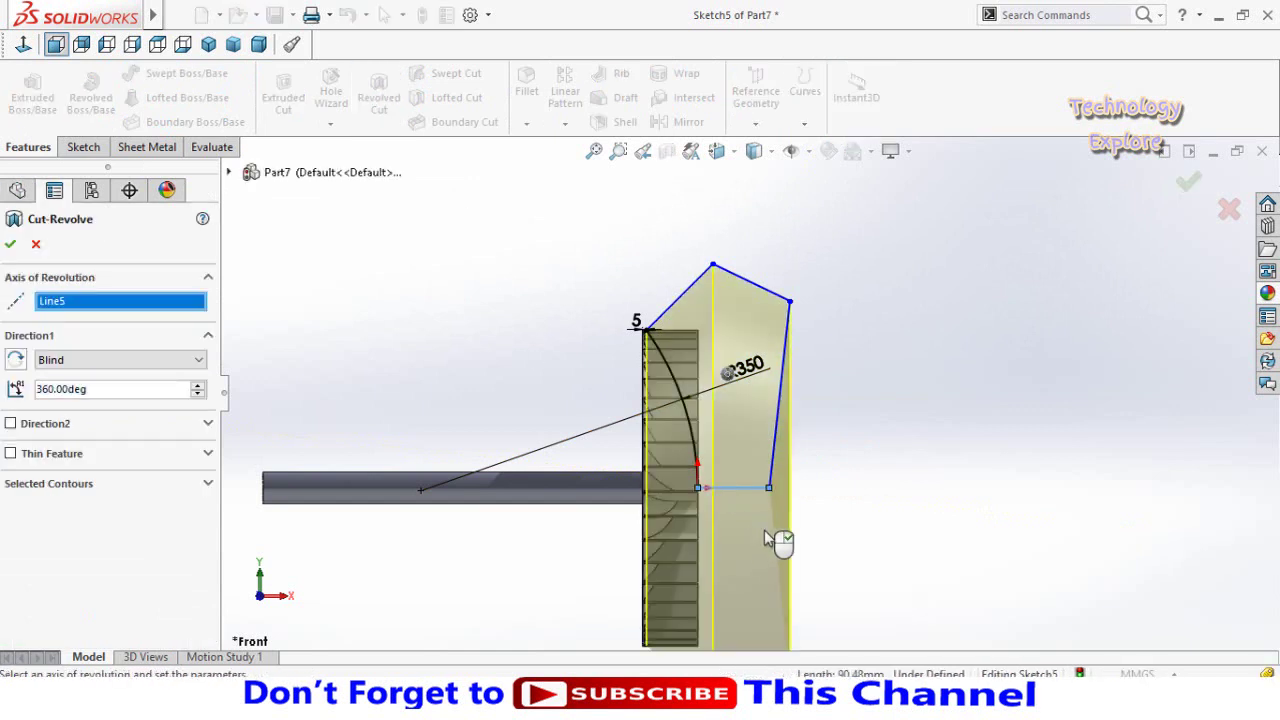
pyautogui.scroll(3, 764, 538)
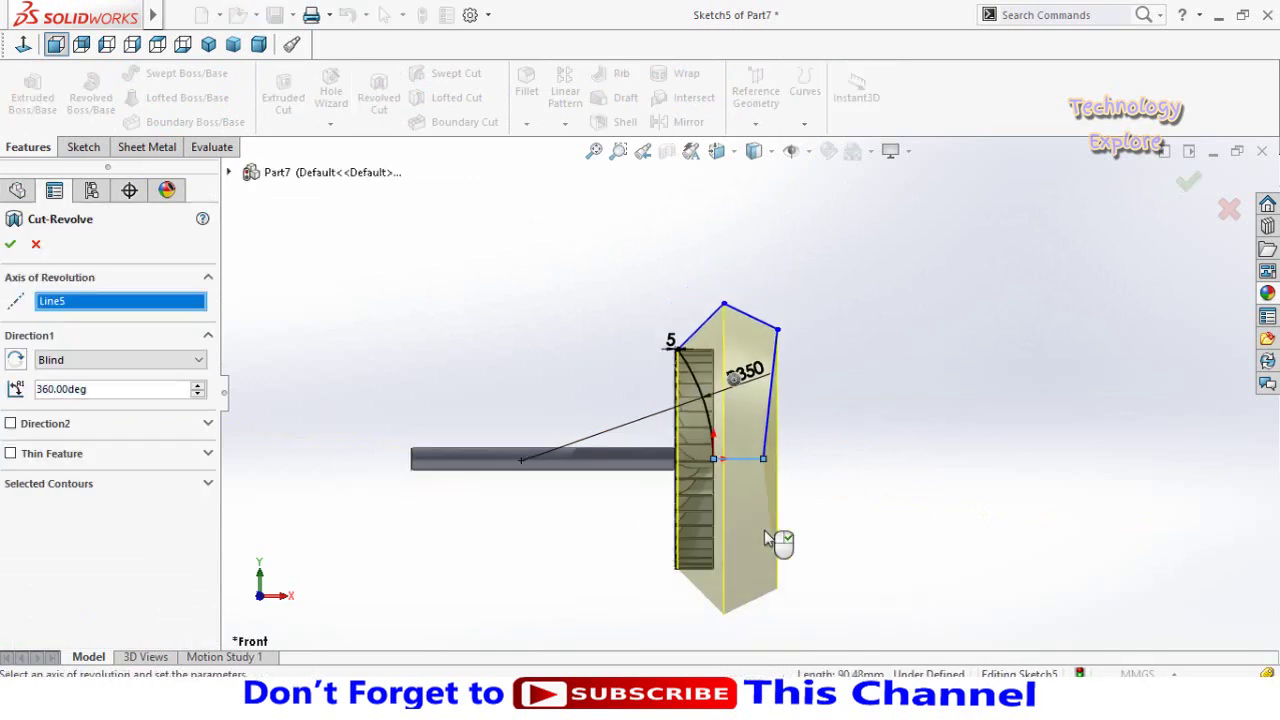
pyautogui.click(11, 246)
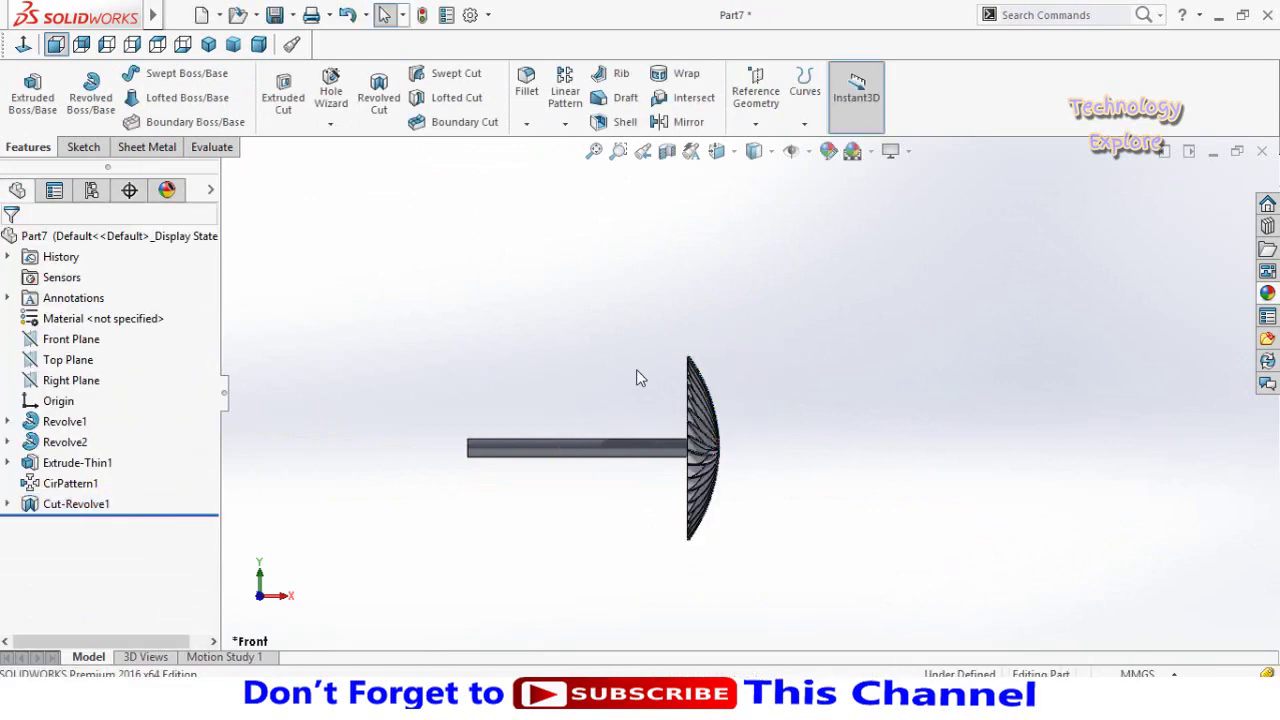
pyautogui.moveTo(640, 378)
pyautogui.mouseDown(button='middle')
pyautogui.moveTo(580, 363)
pyautogui.moveTo(491, 380)
pyautogui.moveTo(582, 395)
pyautogui.moveTo(591, 486)
pyautogui.moveTo(521, 533)
pyautogui.moveTo(517, 517)
pyautogui.mouseUp(button='middle')
pyautogui.scroll(-2, 590, 488)
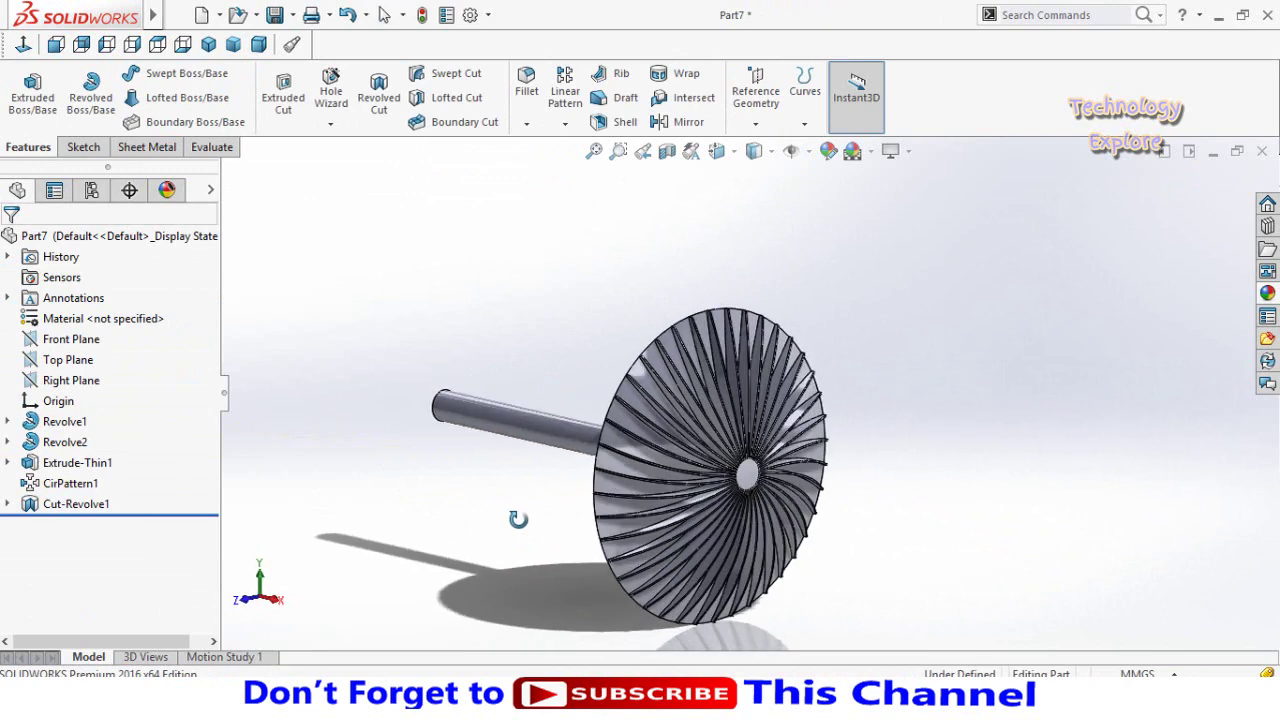
# Give the blade features CirPattern1 and Extrude-Thin1 a dark blue appearance.
pyautogui.click(47, 488)
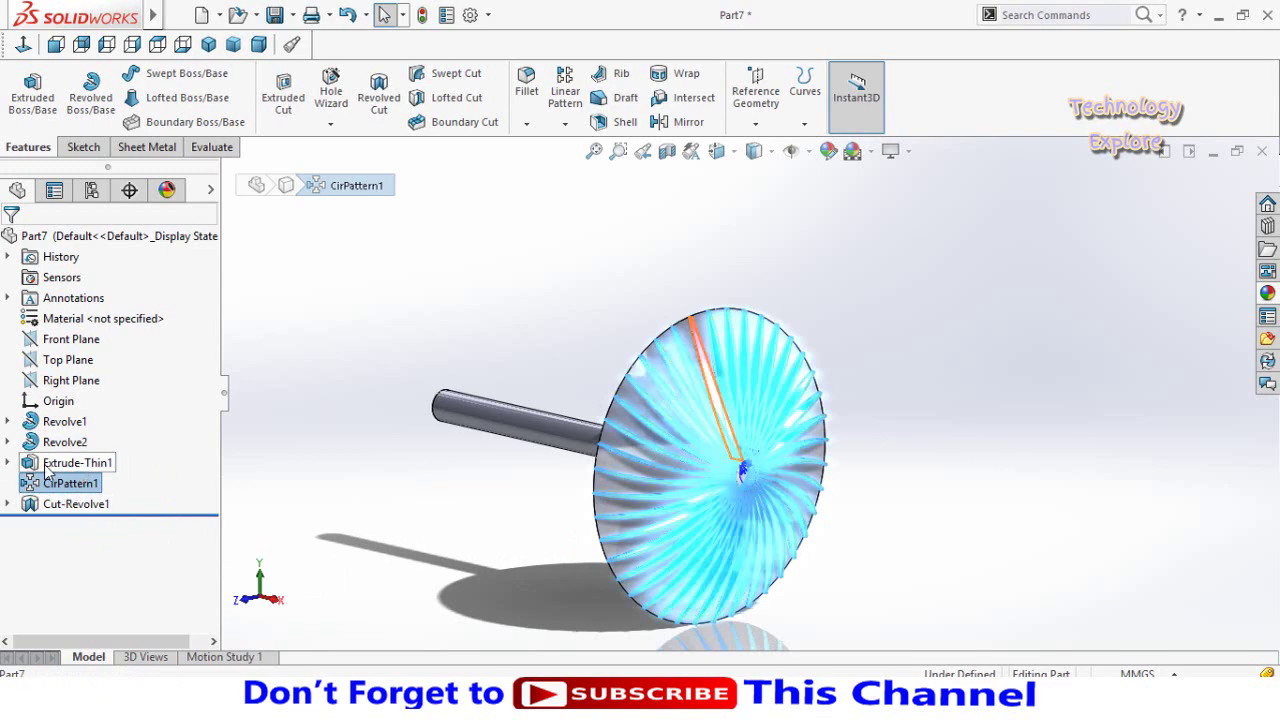
pyautogui.keyDown('ctrl'); pyautogui.click(47, 470); pyautogui.keyUp('ctrl')
pyautogui.click(104, 436)
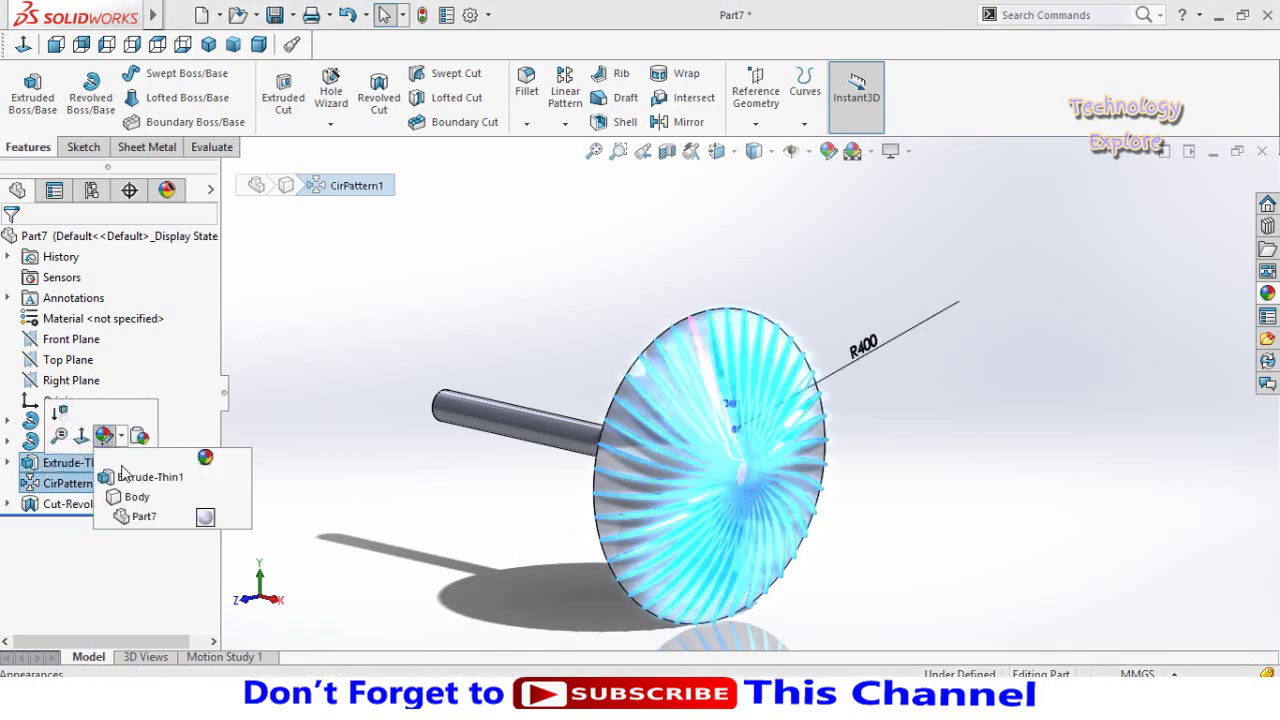
pyautogui.click(122, 476)
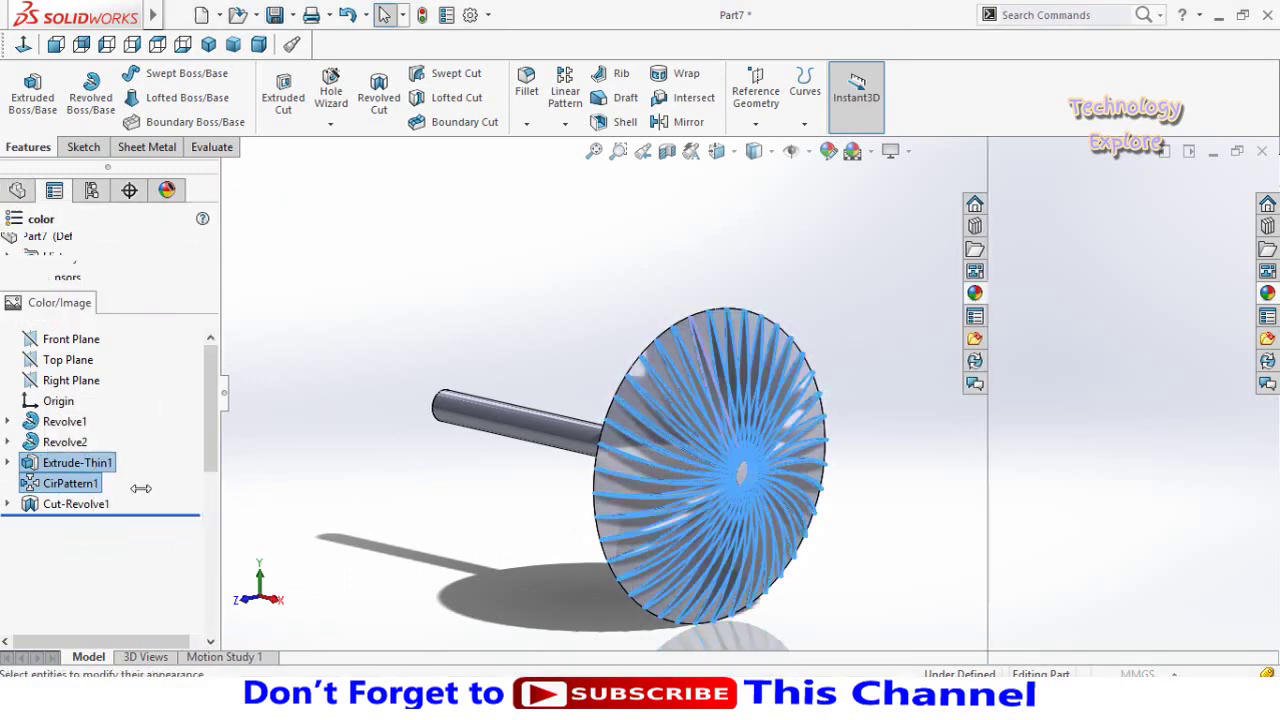
pyautogui.click(14, 243)
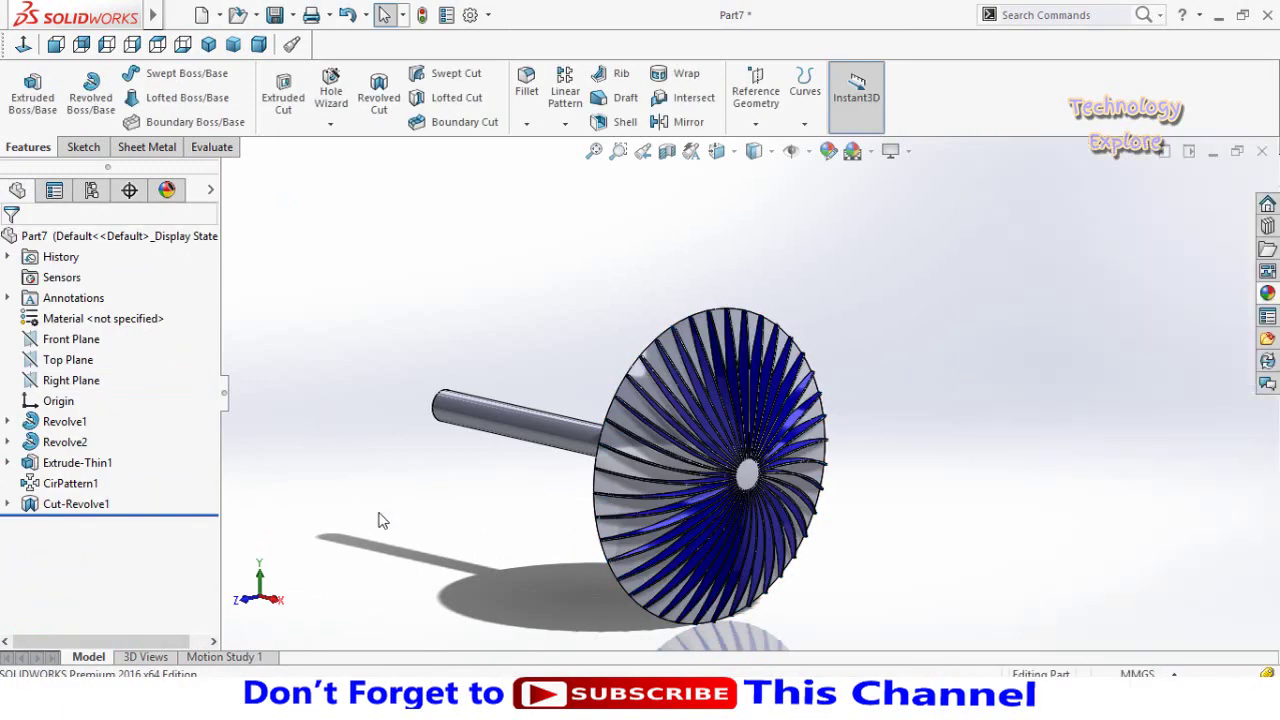
# Give the disc (Revolve2) and the shaft (Revolve1) their own colours, then begin saving under a new name.
pyautogui.click(50, 452)
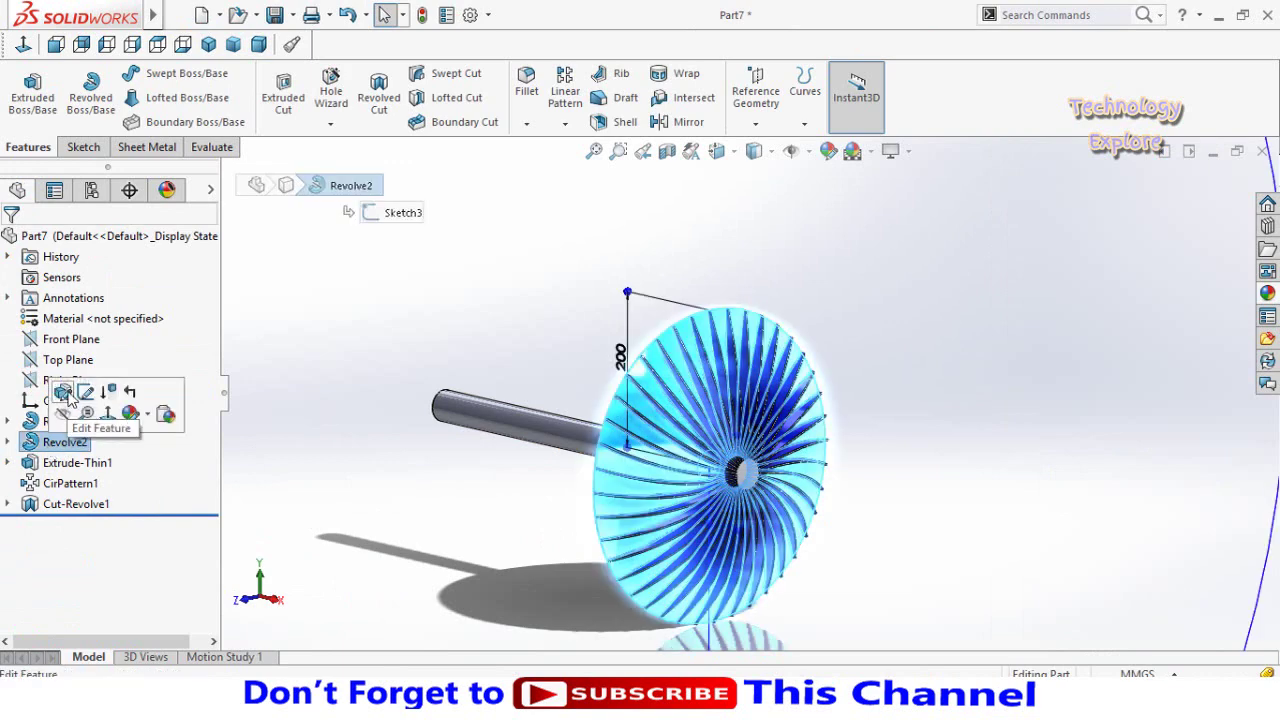
pyautogui.click(130, 413)
pyautogui.click(152, 457)
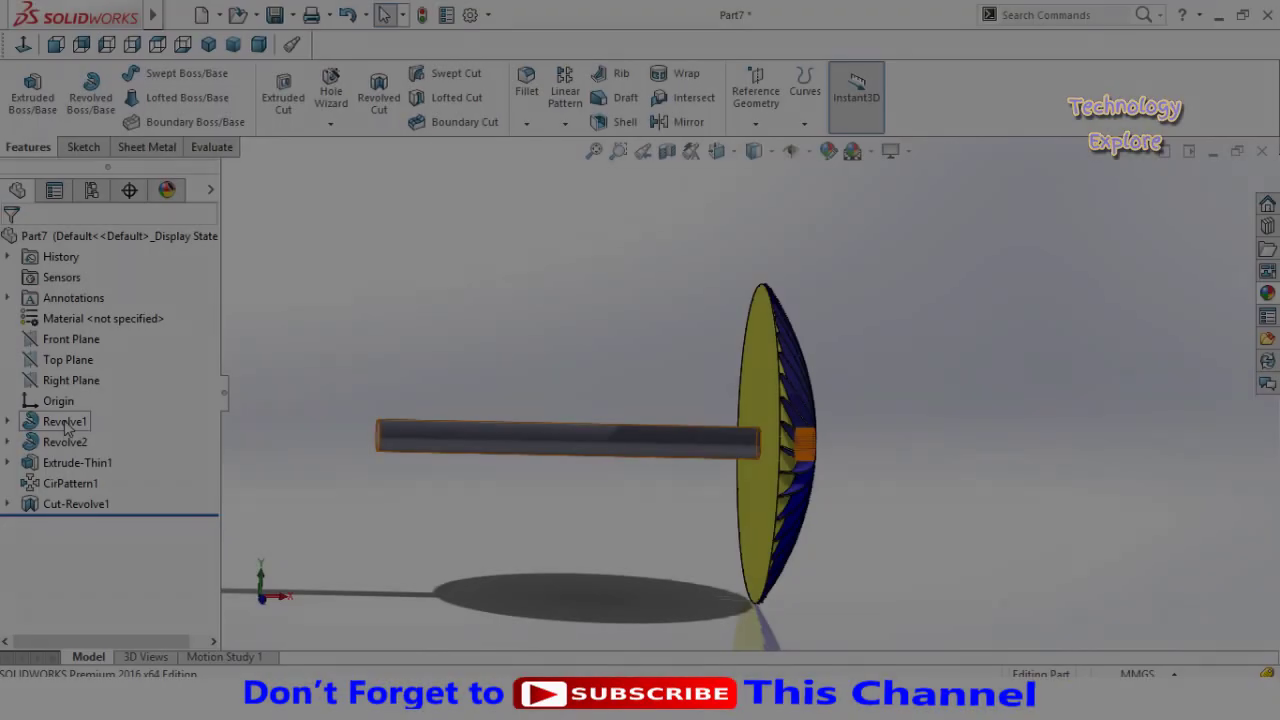
pyautogui.click(65, 421)
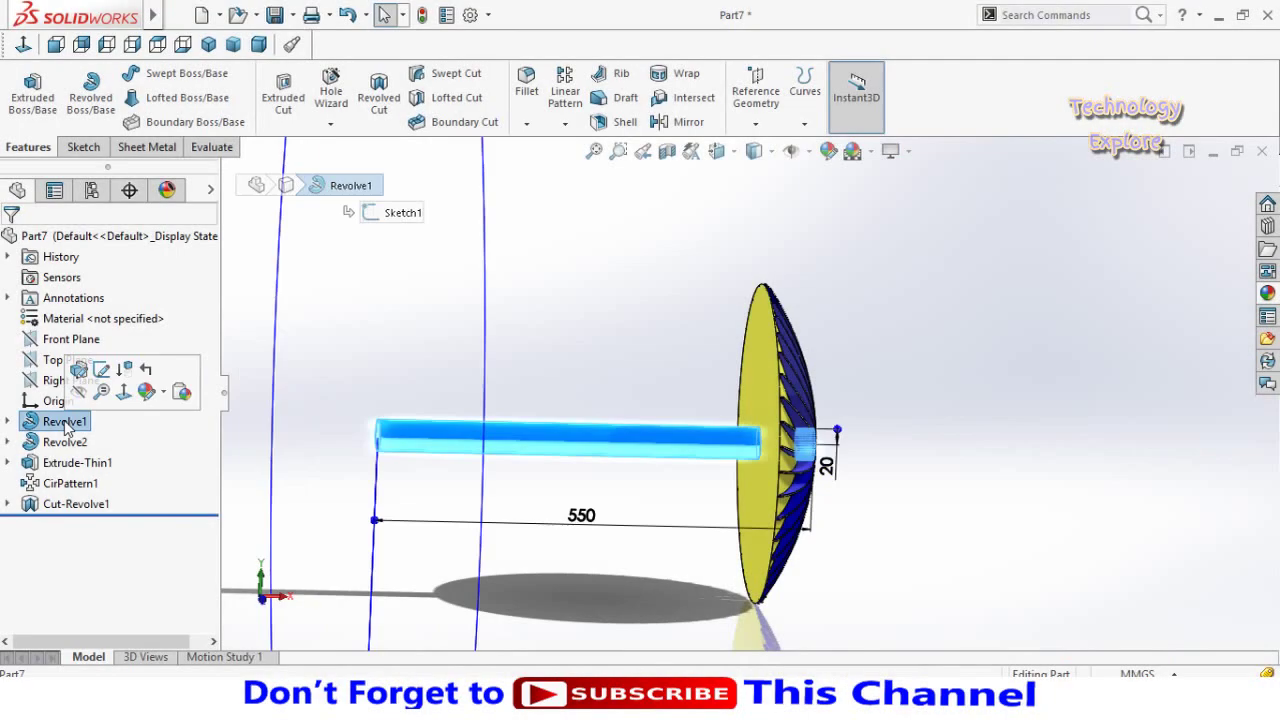
pyautogui.click(146, 391)
pyautogui.click(197, 492)
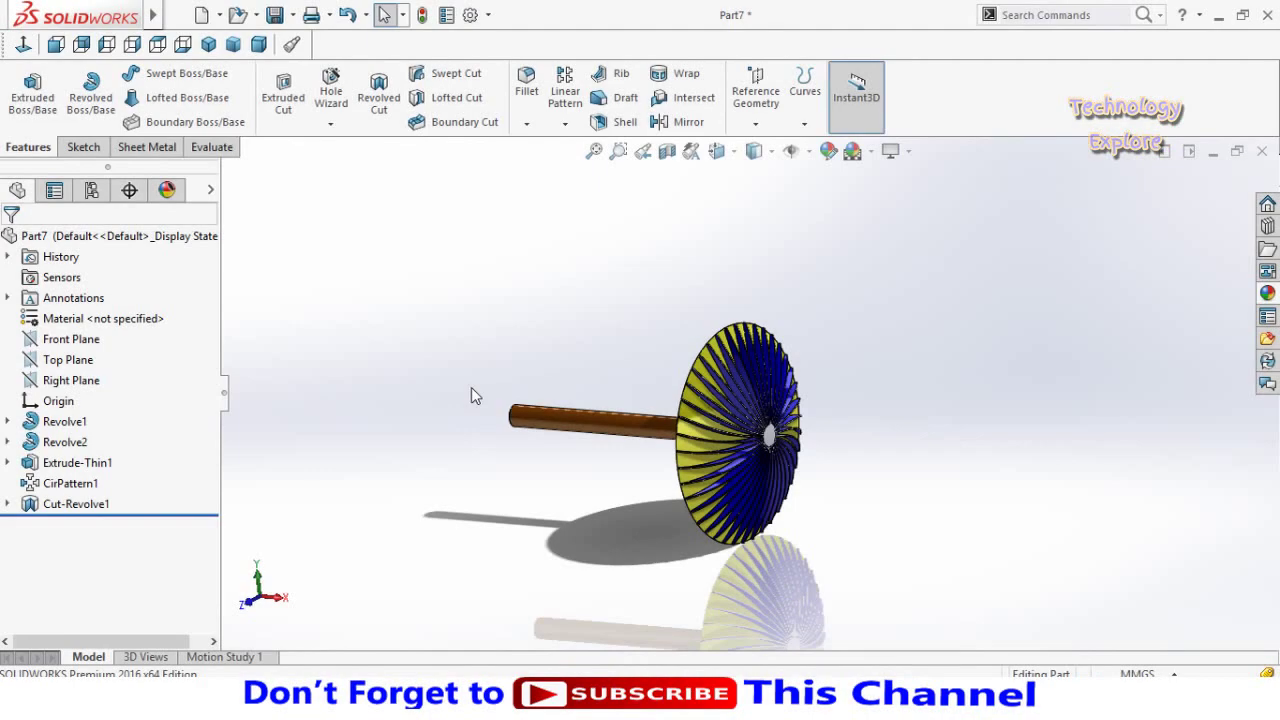
pyautogui.hotkey('ctrl', 's')
# Save the part as 'Generator Shaft' and create a new part document.
pyautogui.write('Generator Shaft')
pyautogui.press('Return')
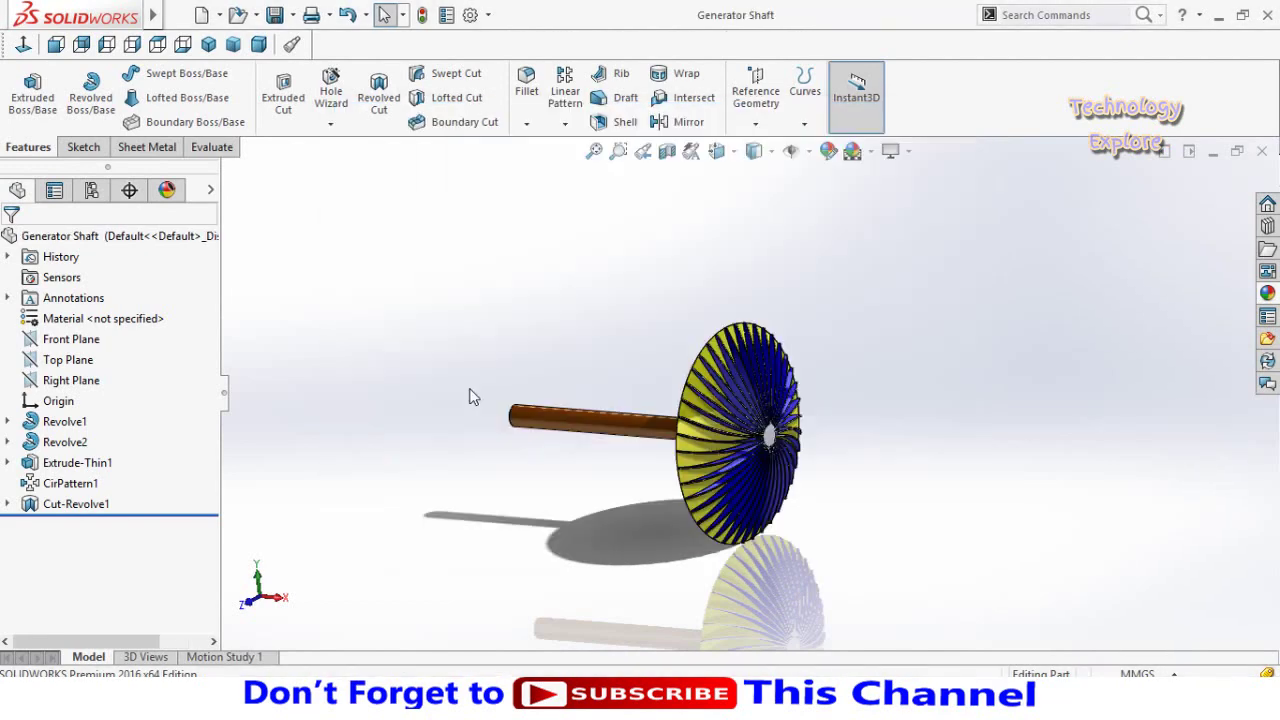
pyautogui.hotkey('ctrl', 'n')
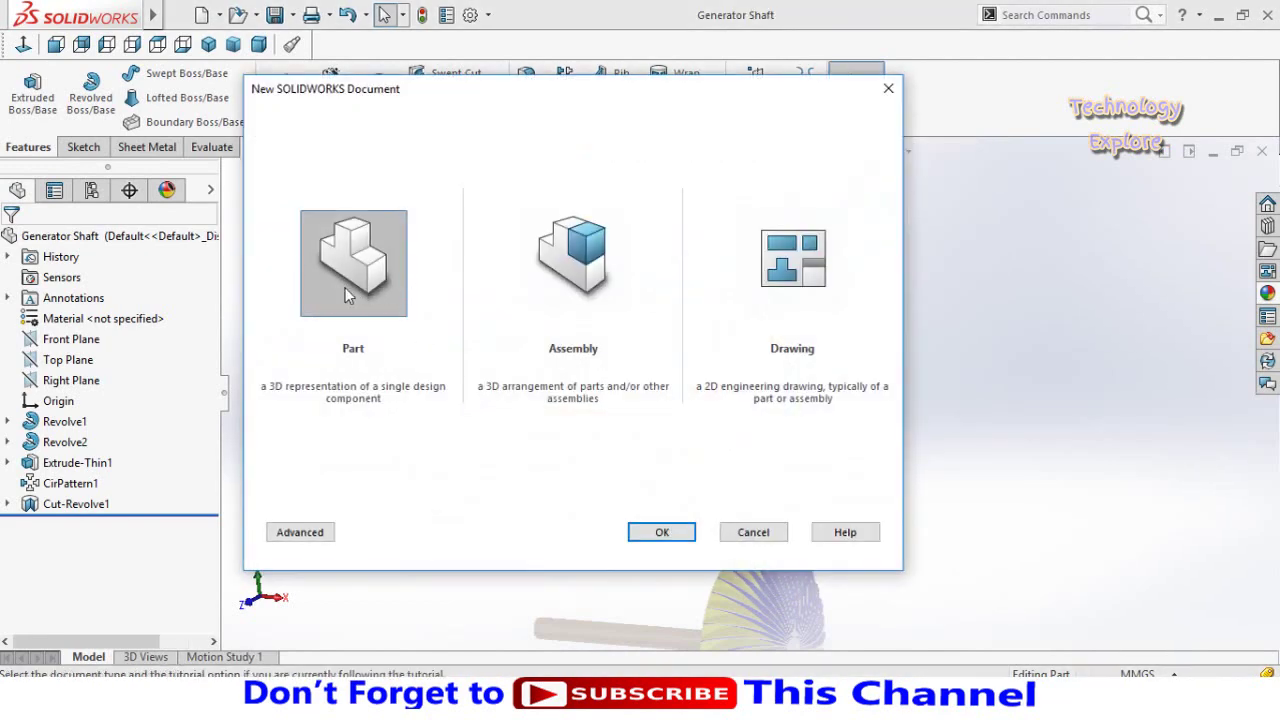
pyautogui.doubleClick(345, 287)
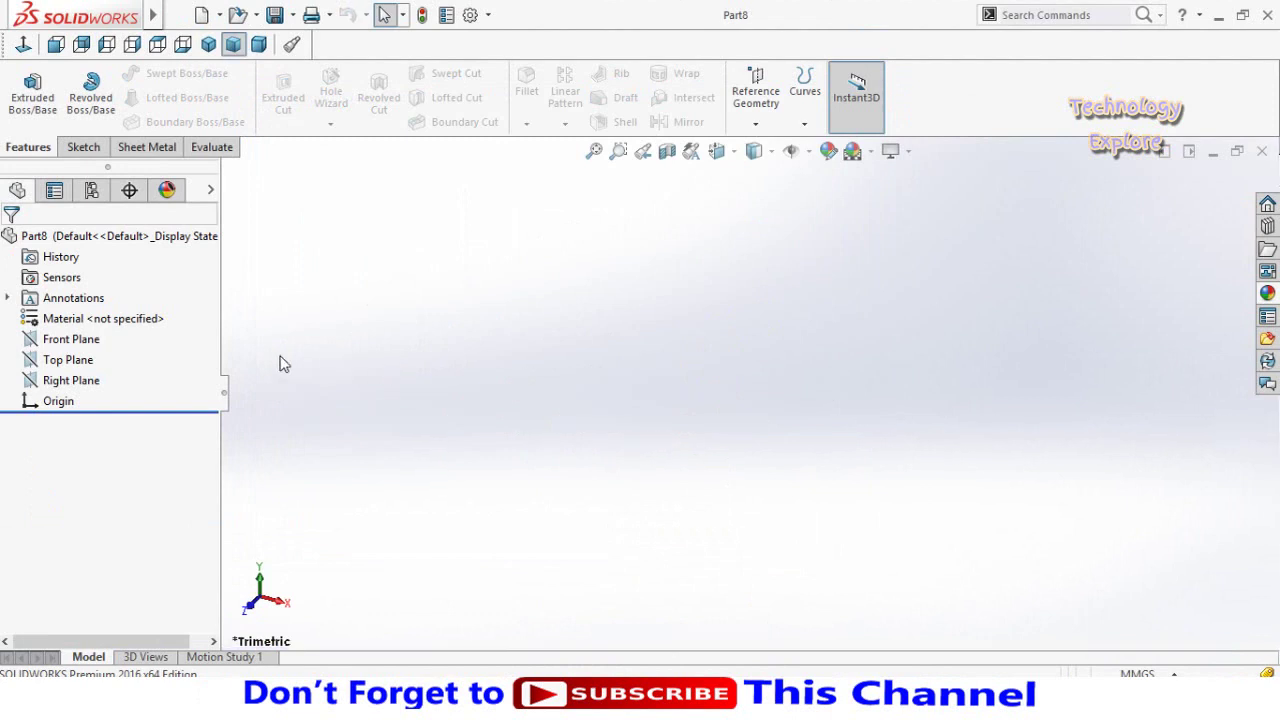
# Sketch a horizontal centreline on the Front Plane running left from the origin.
pyautogui.click(71, 339)
pyautogui.click(100, 320)
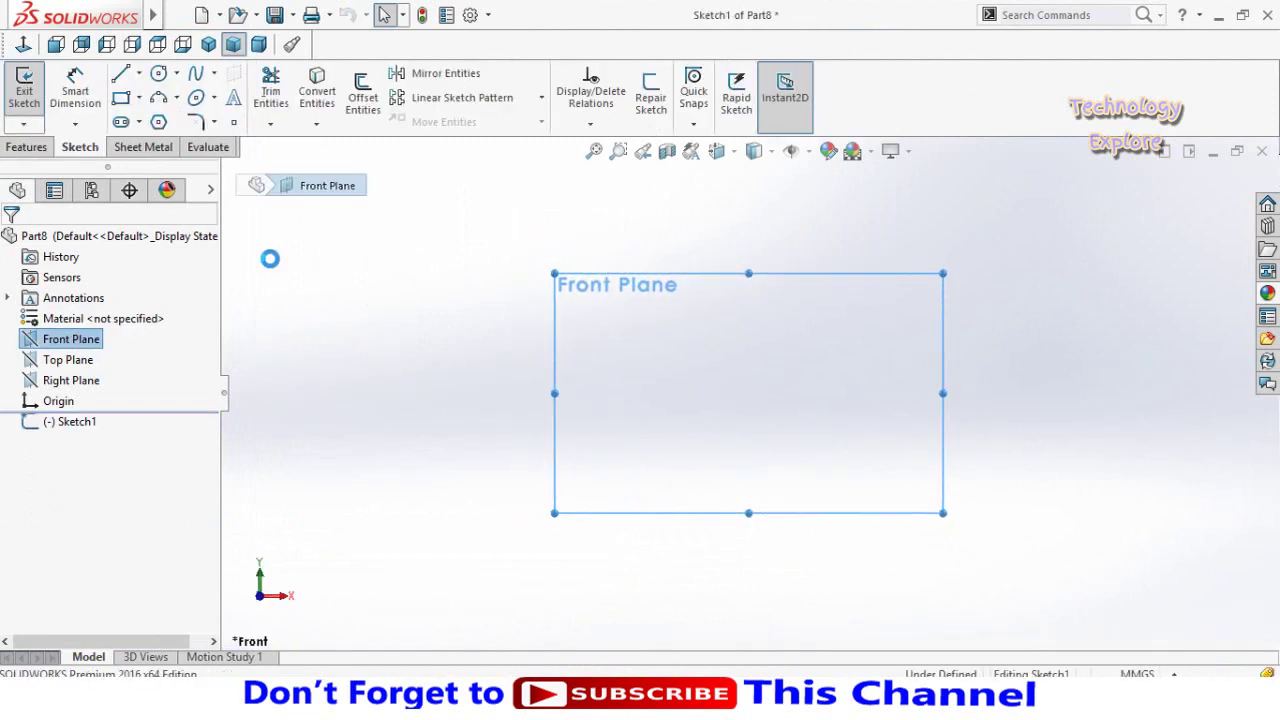
pyautogui.click(139, 74)
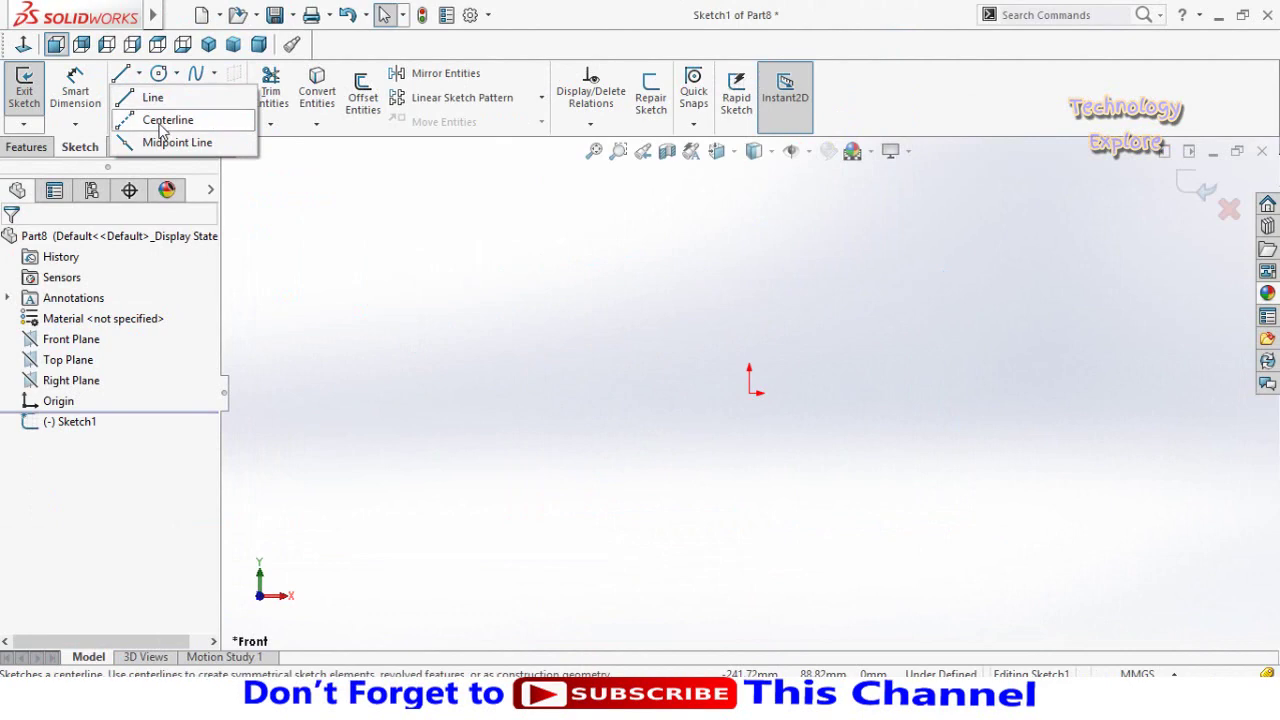
pyautogui.click(165, 120)
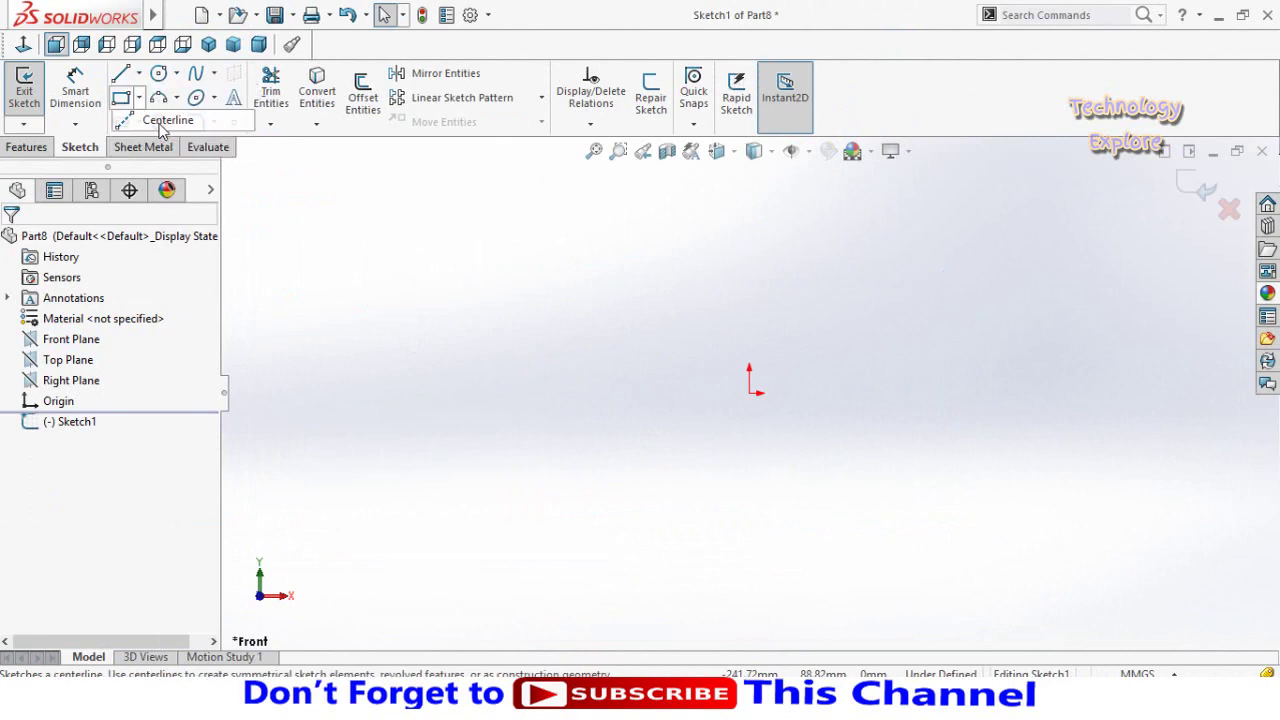
pyautogui.click(750, 393)
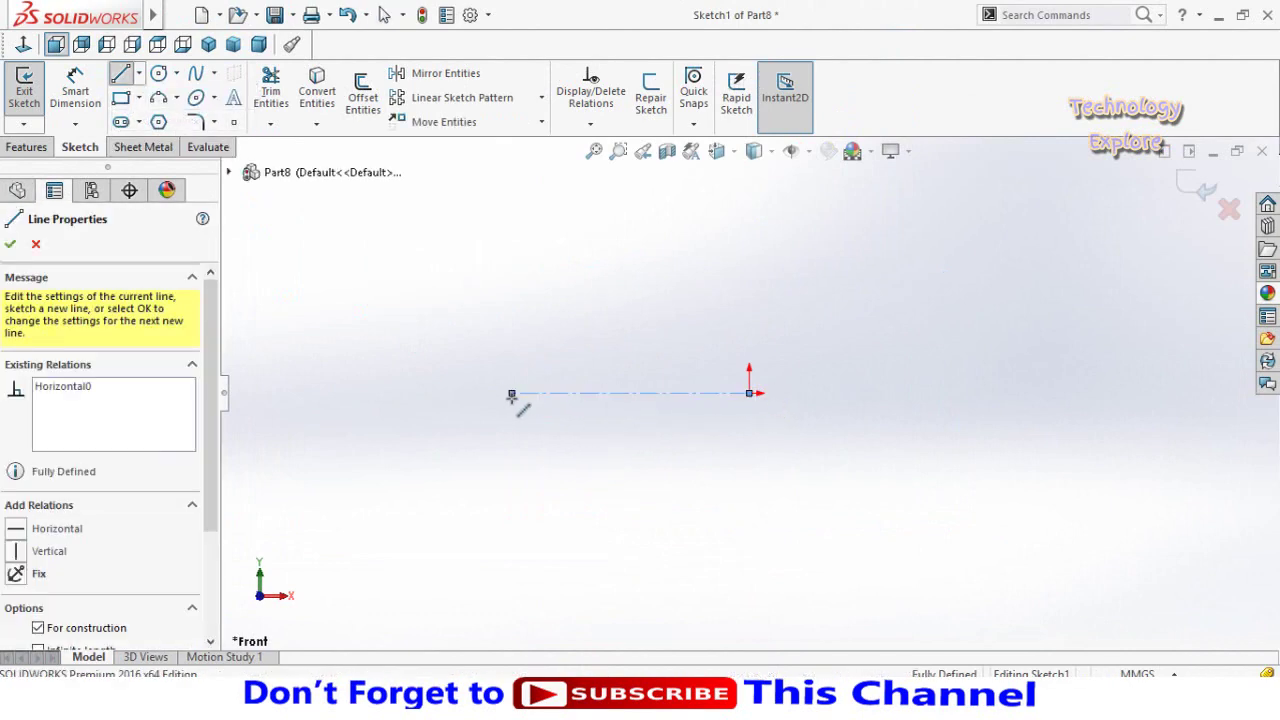
pyautogui.click(511, 393)
pyautogui.press('Escape')
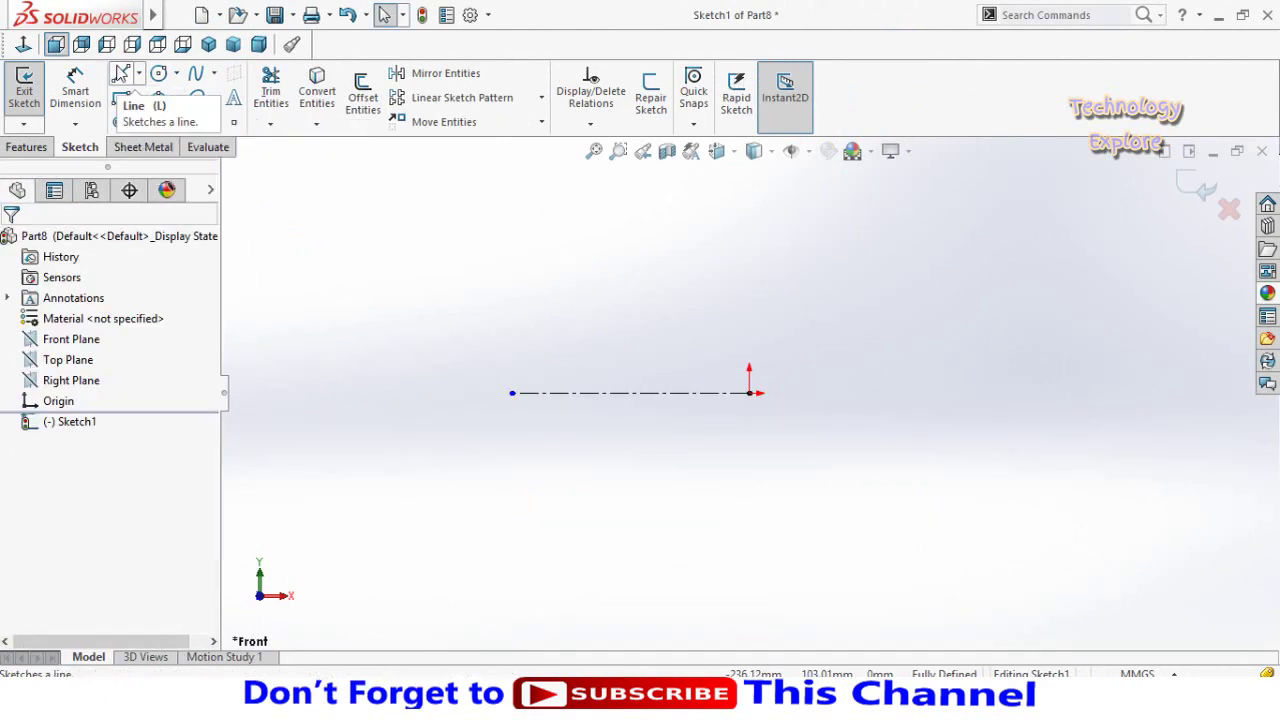
# Draw a closed stepped profile above the centreline with a rectangular notch in its top.
pyautogui.click(734, 338)
pyautogui.click(600, 350)
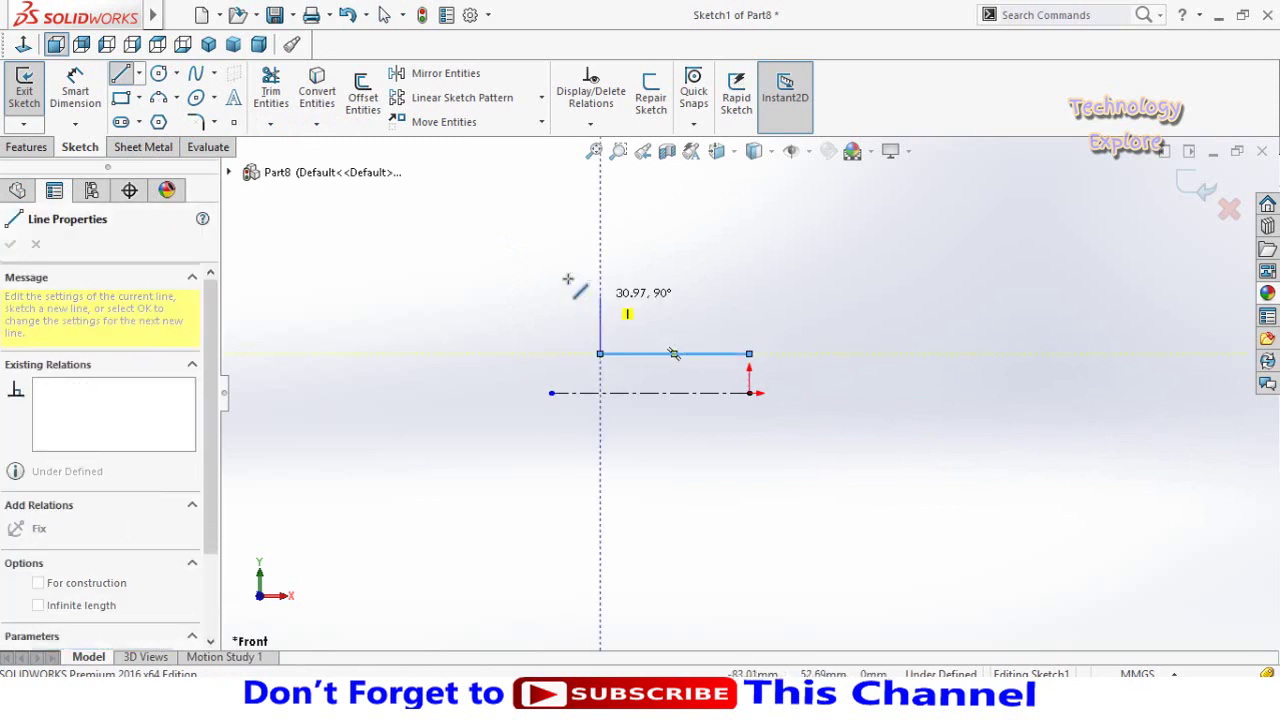
pyautogui.click(625, 191)
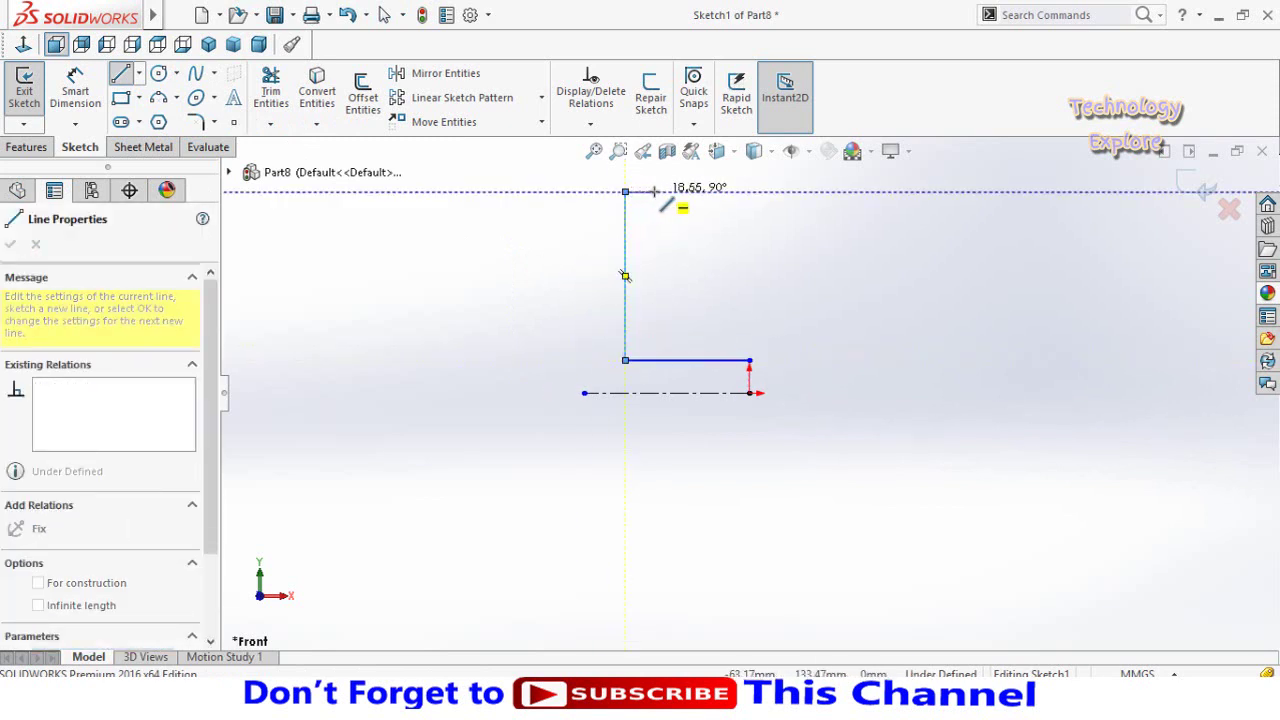
pyautogui.click(654, 191)
pyautogui.click(654, 221)
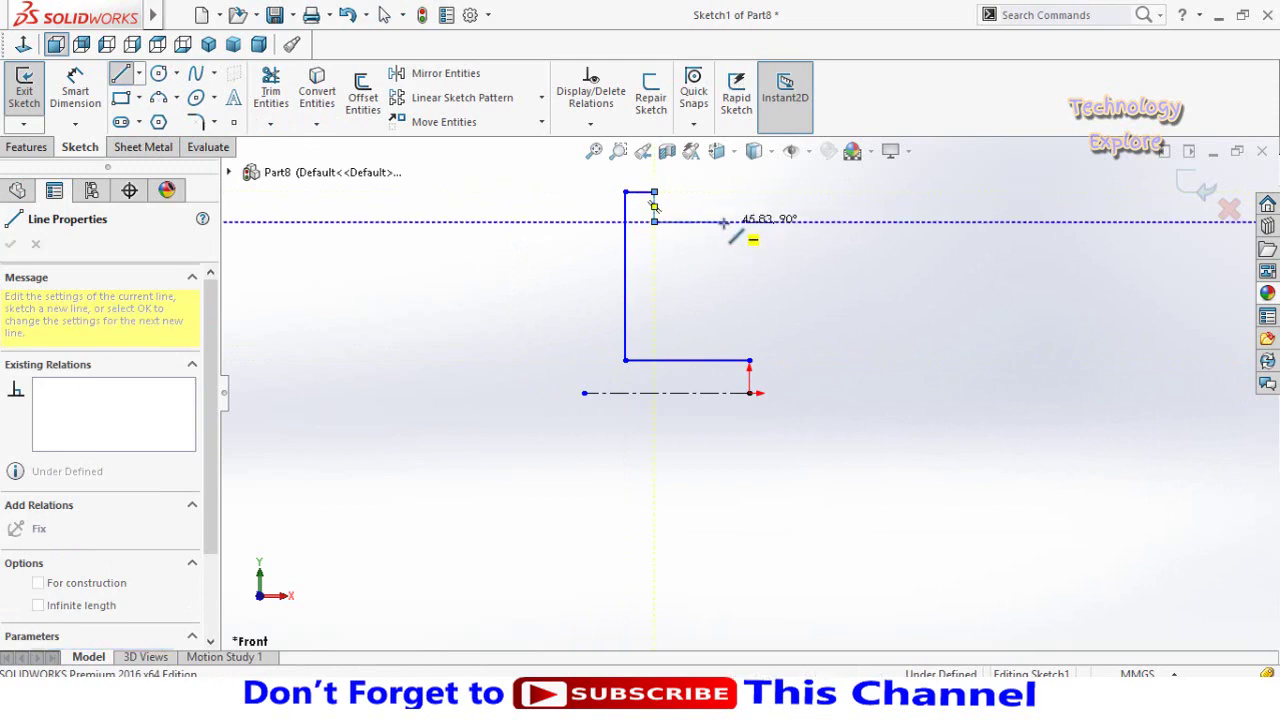
pyautogui.click(724, 221)
pyautogui.click(747, 191)
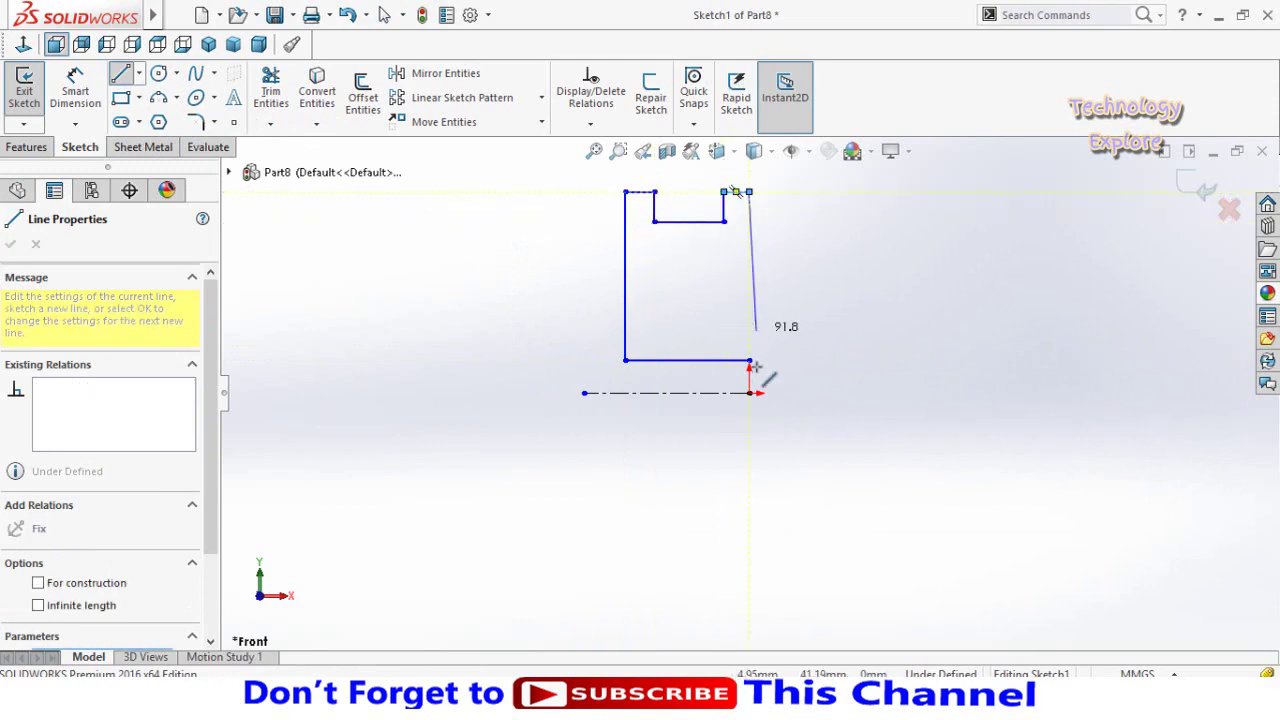
pyautogui.click(748, 360)
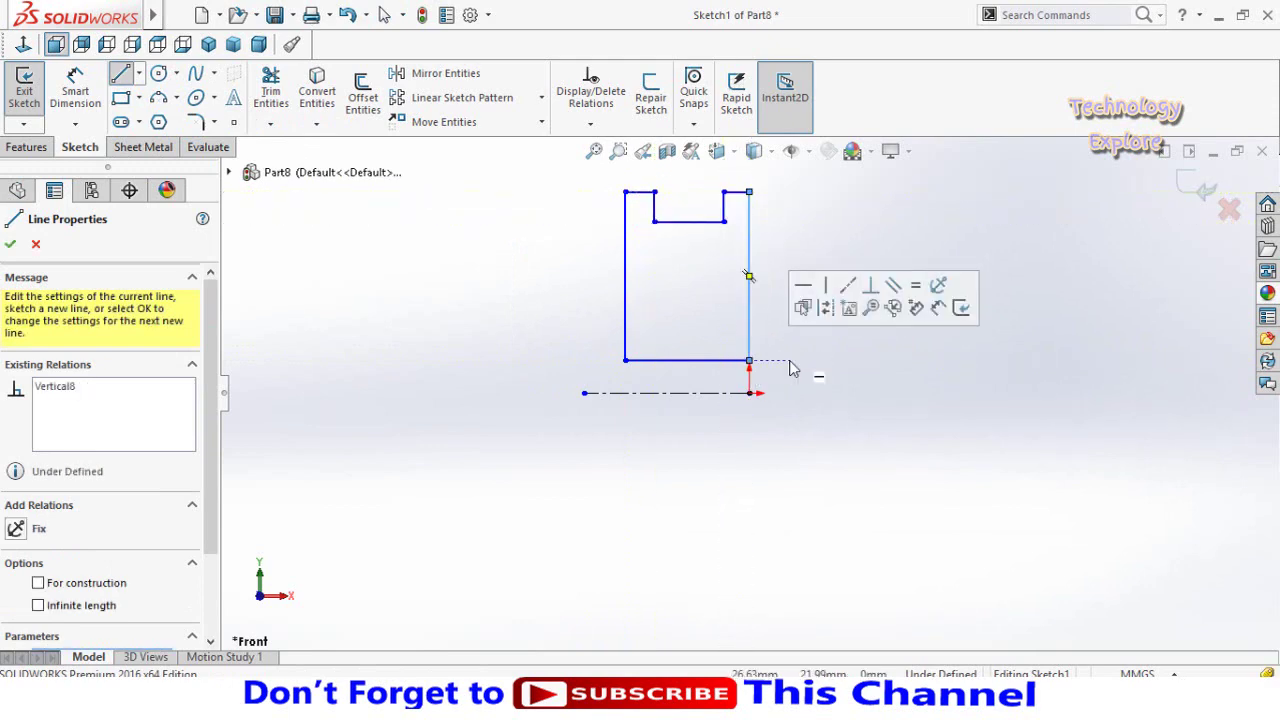
pyautogui.press('Escape')
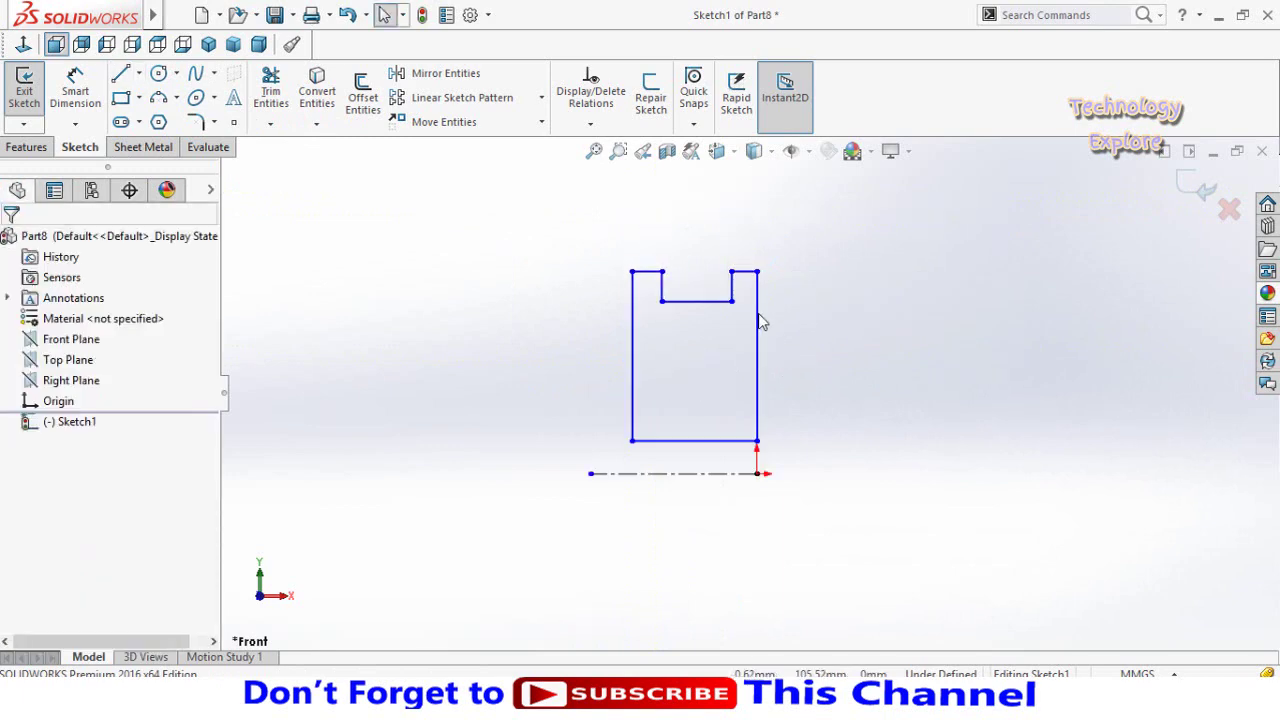
# Add diameter dimensions about the centreline: Ø100 bore and Ø500 outer diameter.
pyautogui.moveTo(876, 460); pyautogui.dragTo(880, 371, button='right')
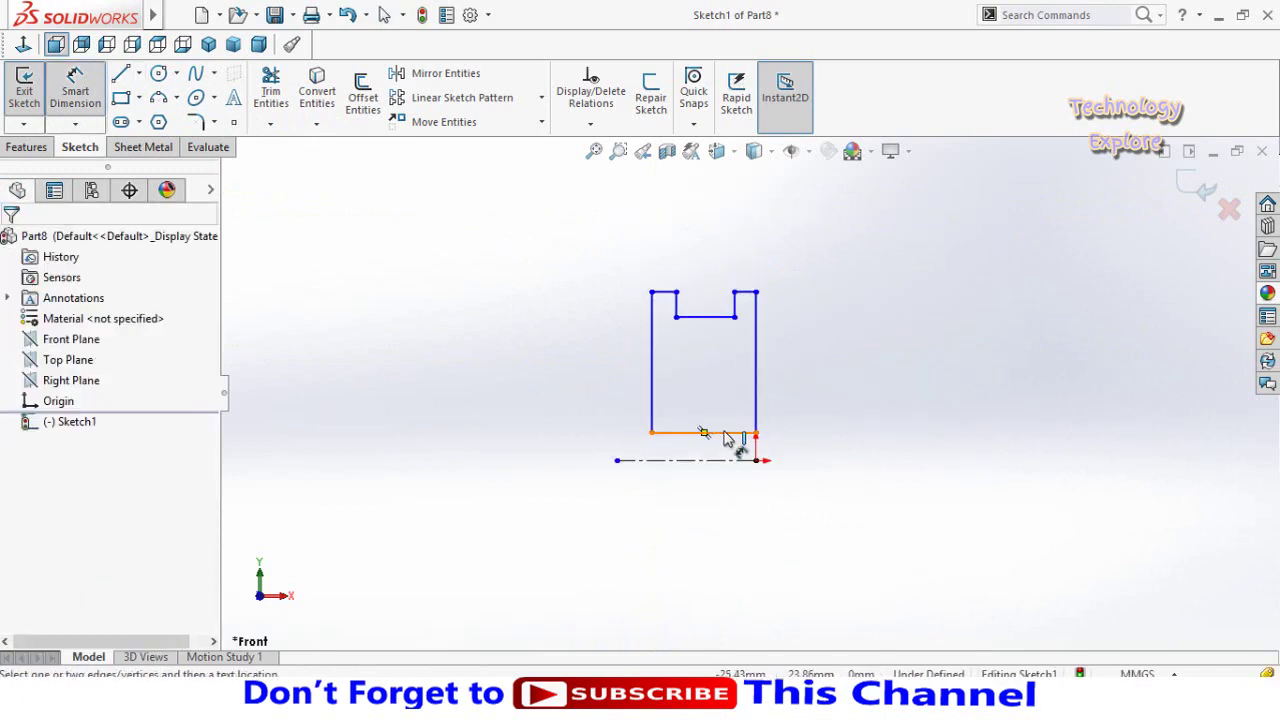
pyautogui.click(727, 434)
pyautogui.click(738, 460)
pyautogui.click(729, 537)
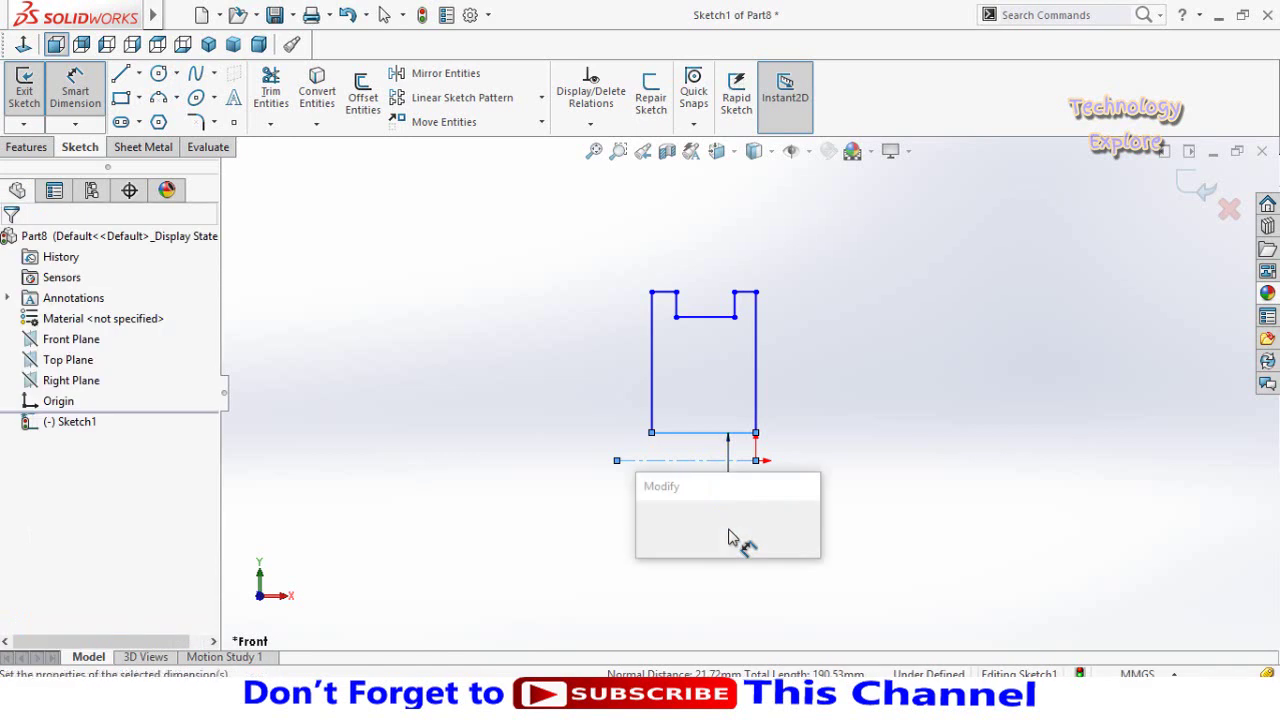
pyautogui.write('100')
pyautogui.press('Return')
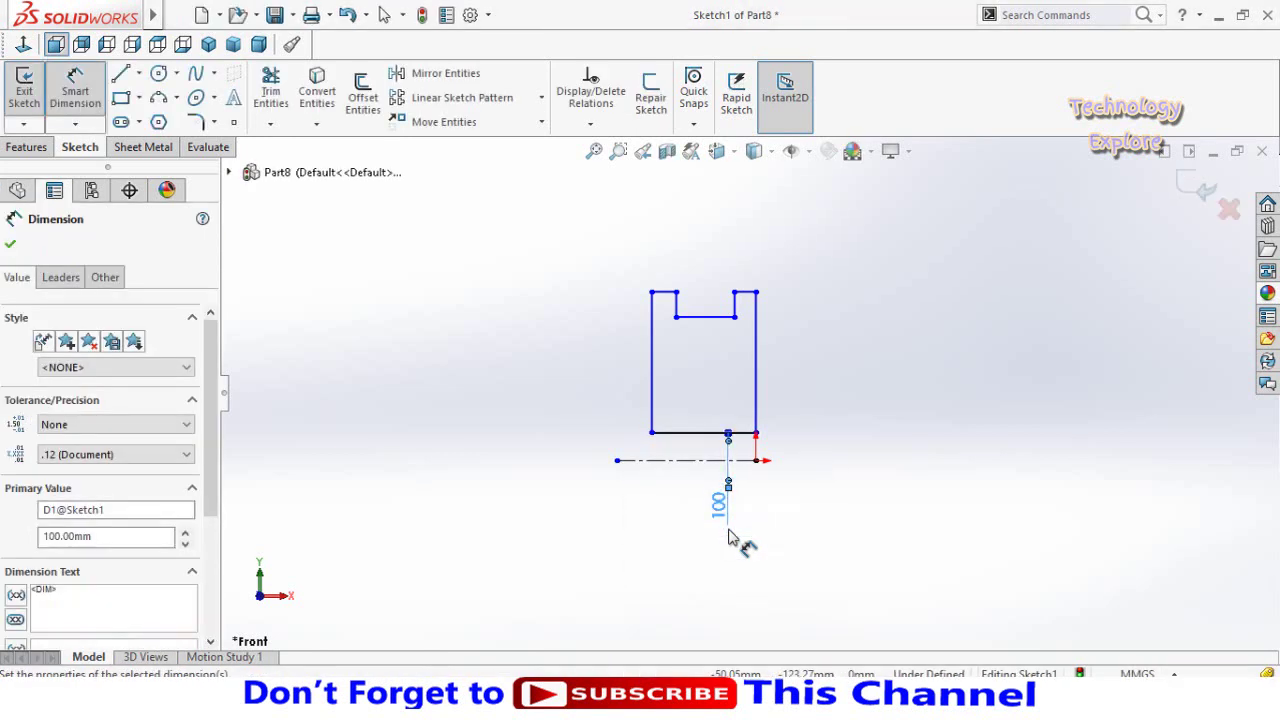
pyautogui.click(841, 421)
pyautogui.click(739, 306)
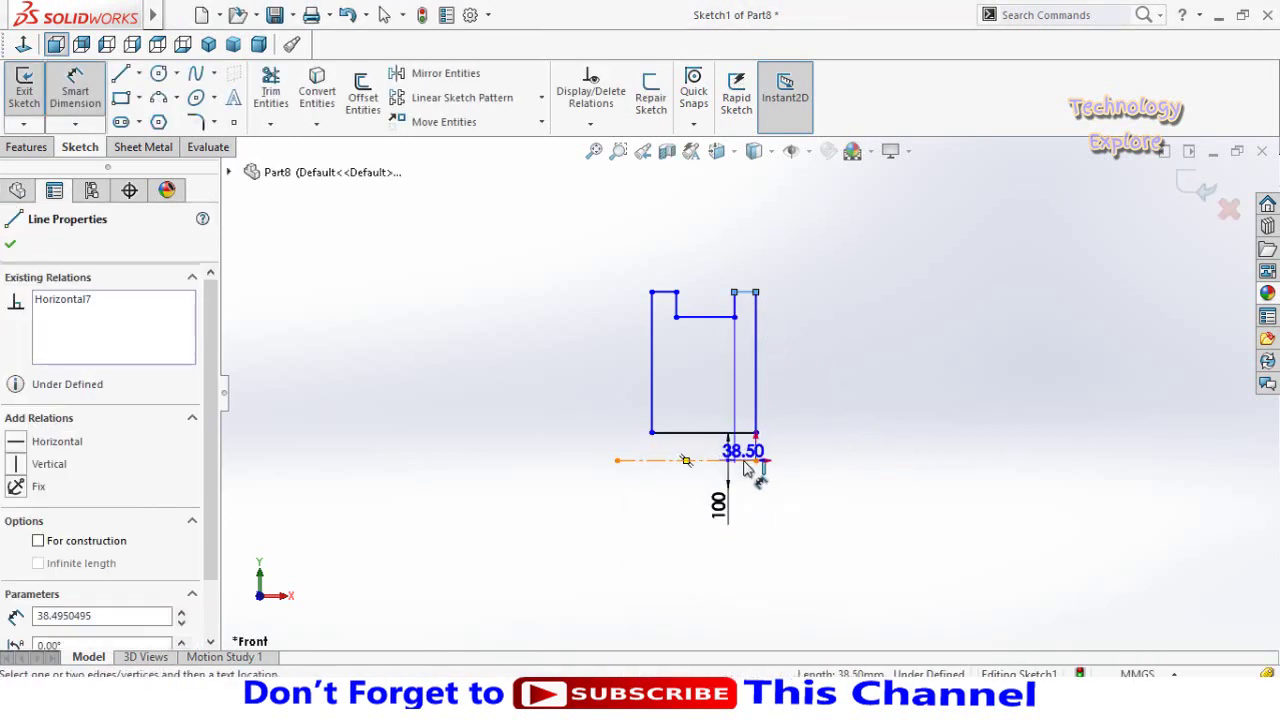
pyautogui.click(750, 460)
pyautogui.click(826, 510)
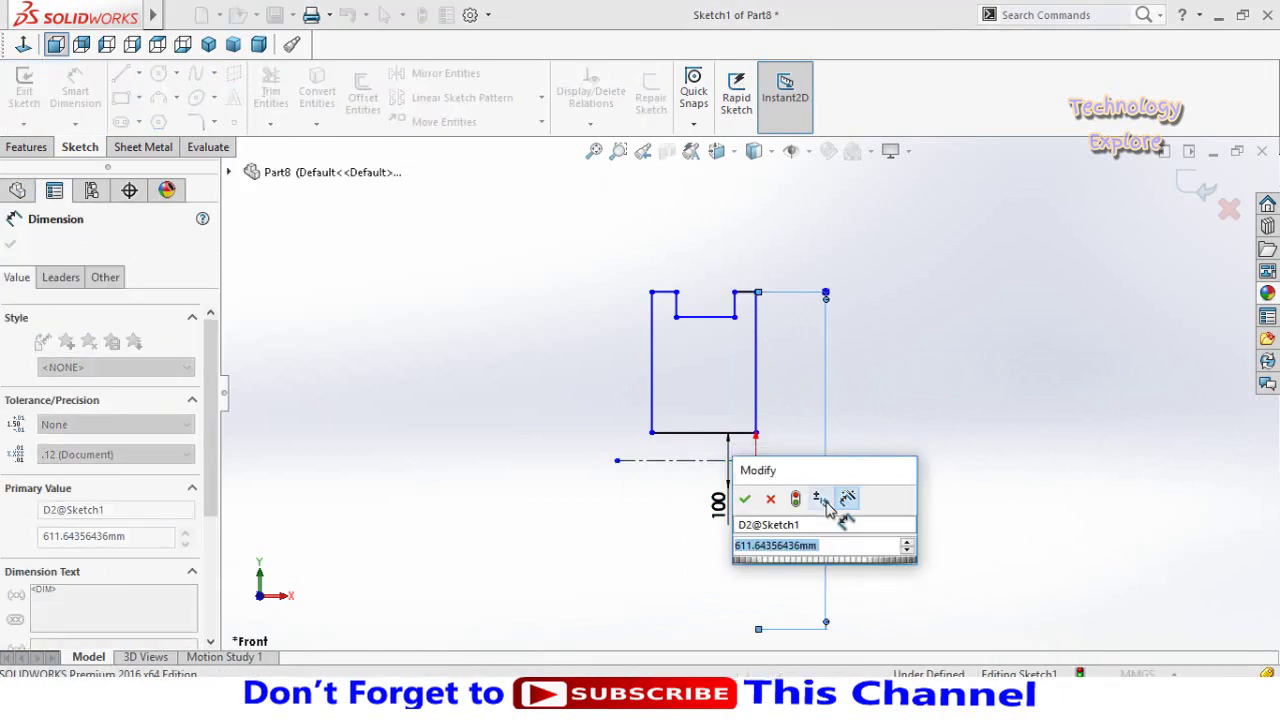
pyautogui.write('500')
pyautogui.press('Return')
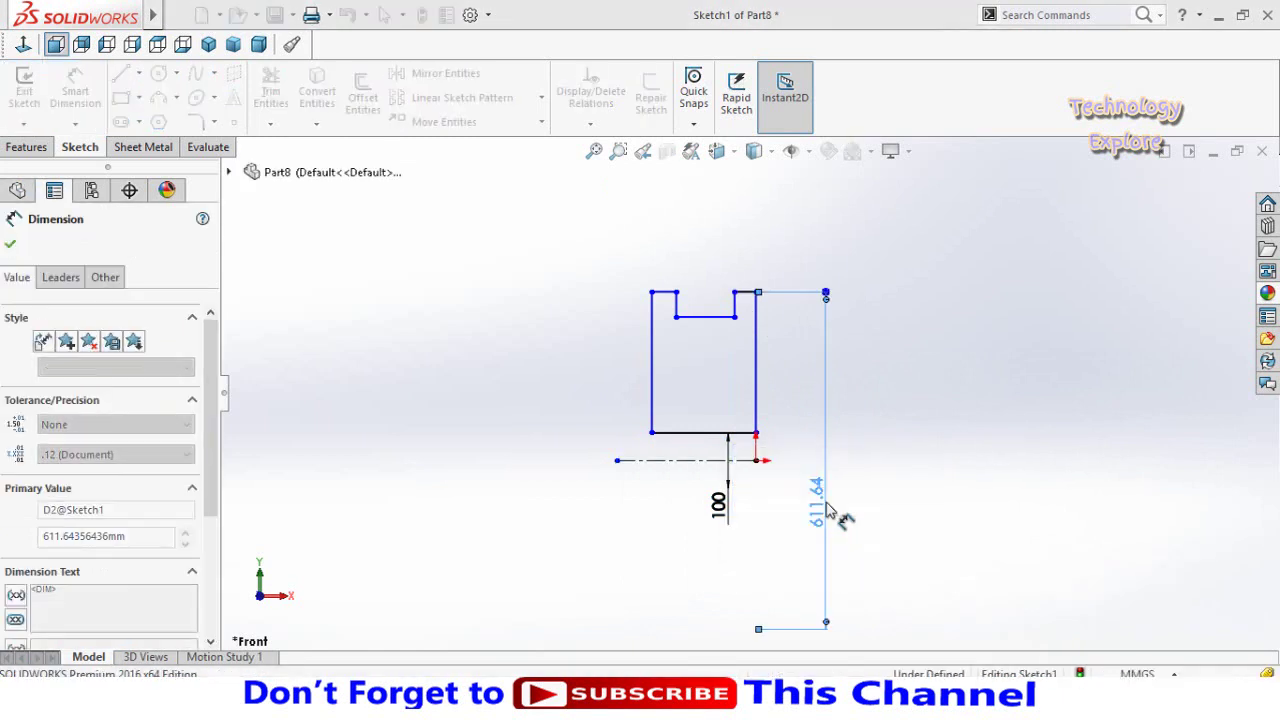
pyautogui.press('Escape')
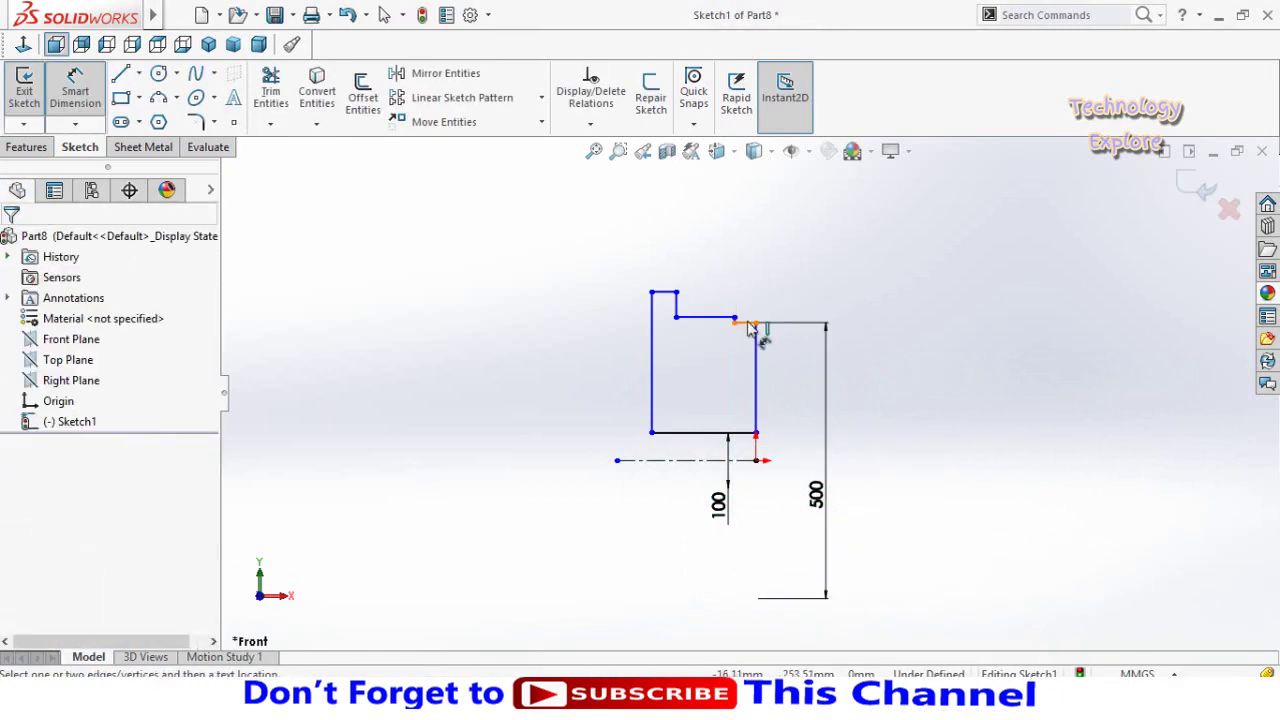
# Make the two short top edges equal in length and collinear.
pyautogui.scroll(-3, 752, 330)
pyautogui.press('Escape')
pyautogui.scroll(-2, 750, 340)
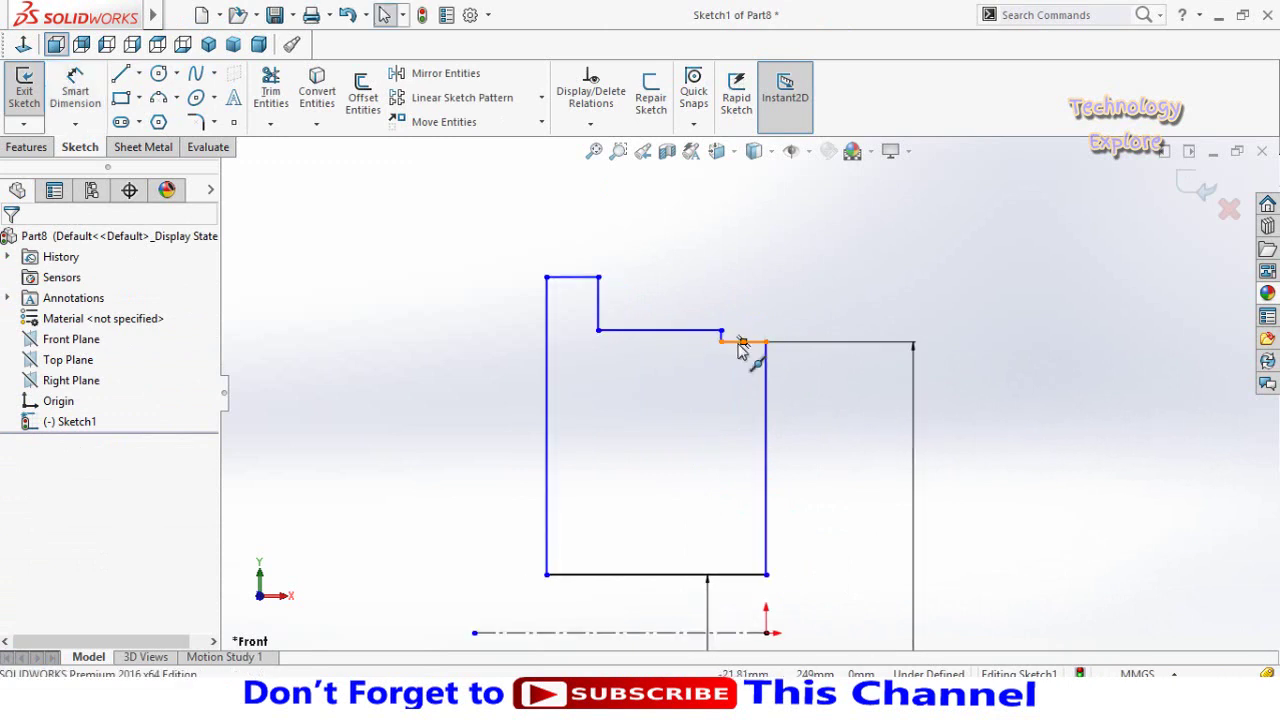
pyautogui.click(735, 343)
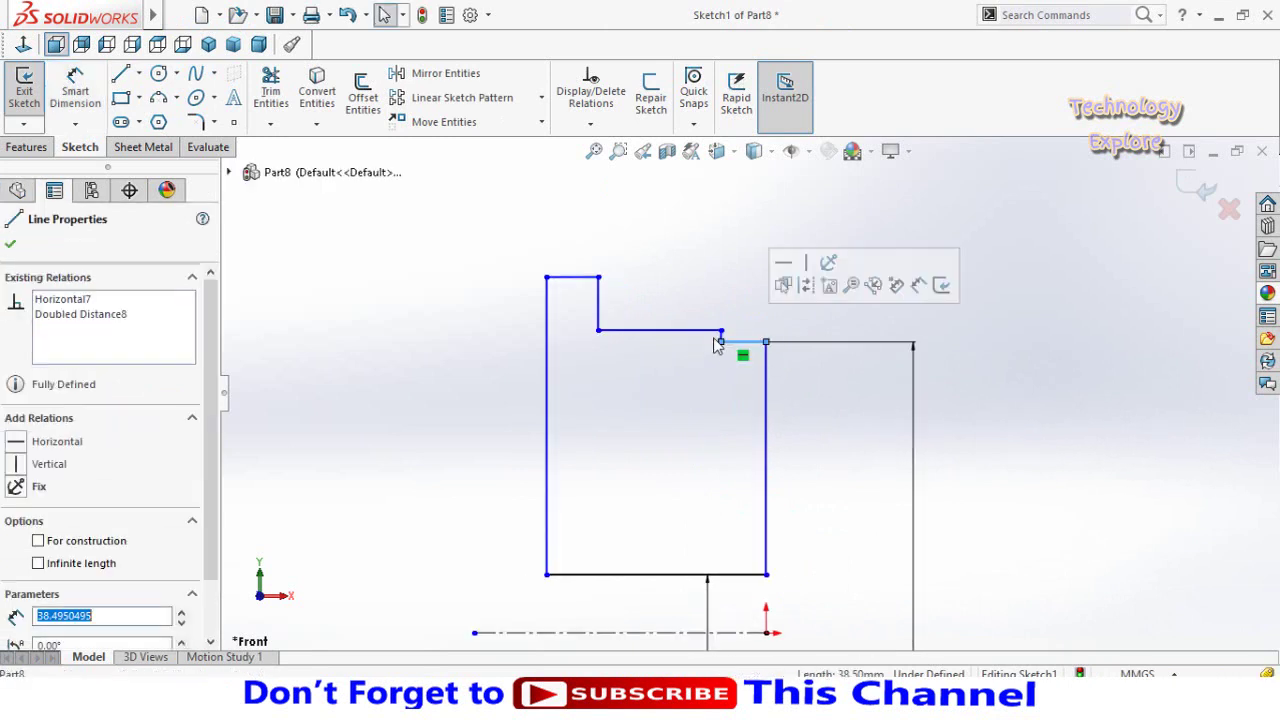
pyautogui.keyDown('ctrl'); pyautogui.click(565, 278); pyautogui.keyUp('ctrl')
pyautogui.click(723, 203)
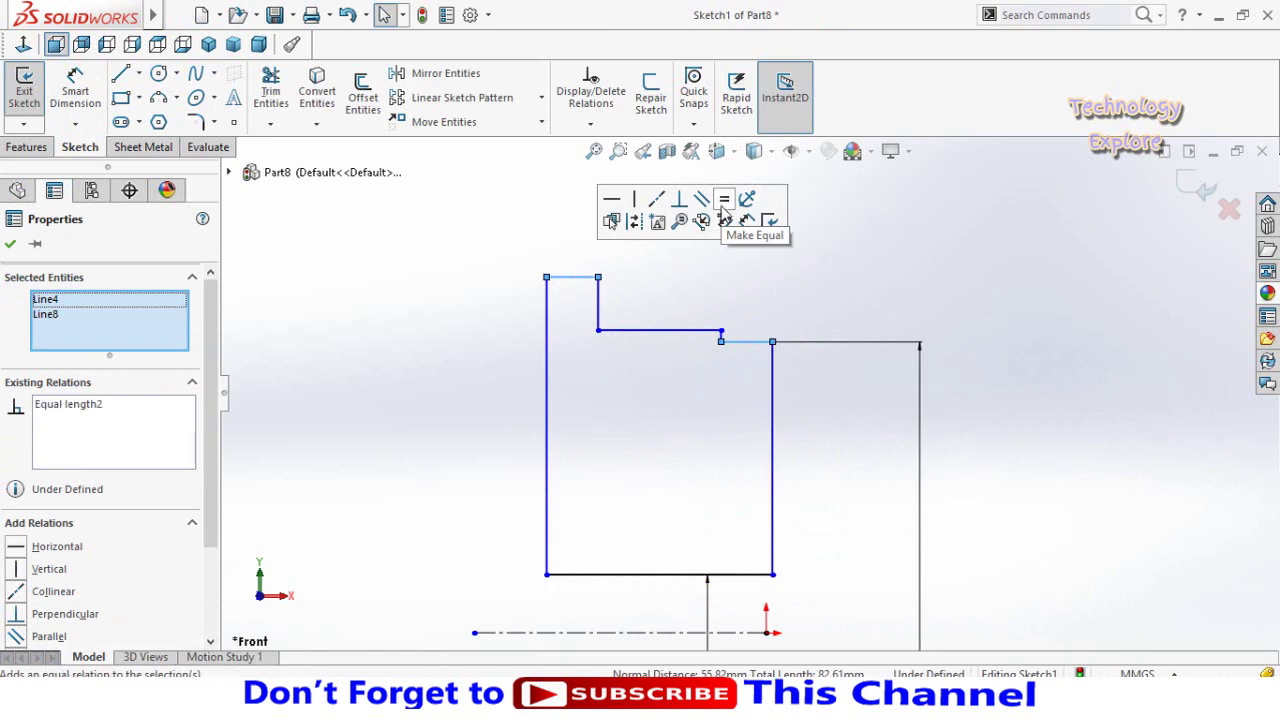
pyautogui.click(656, 199)
pyautogui.click(648, 331)
# Align the bottom edge and notch floor midpoints vertically to centre the notch.
pyautogui.scroll(2, 656, 383)
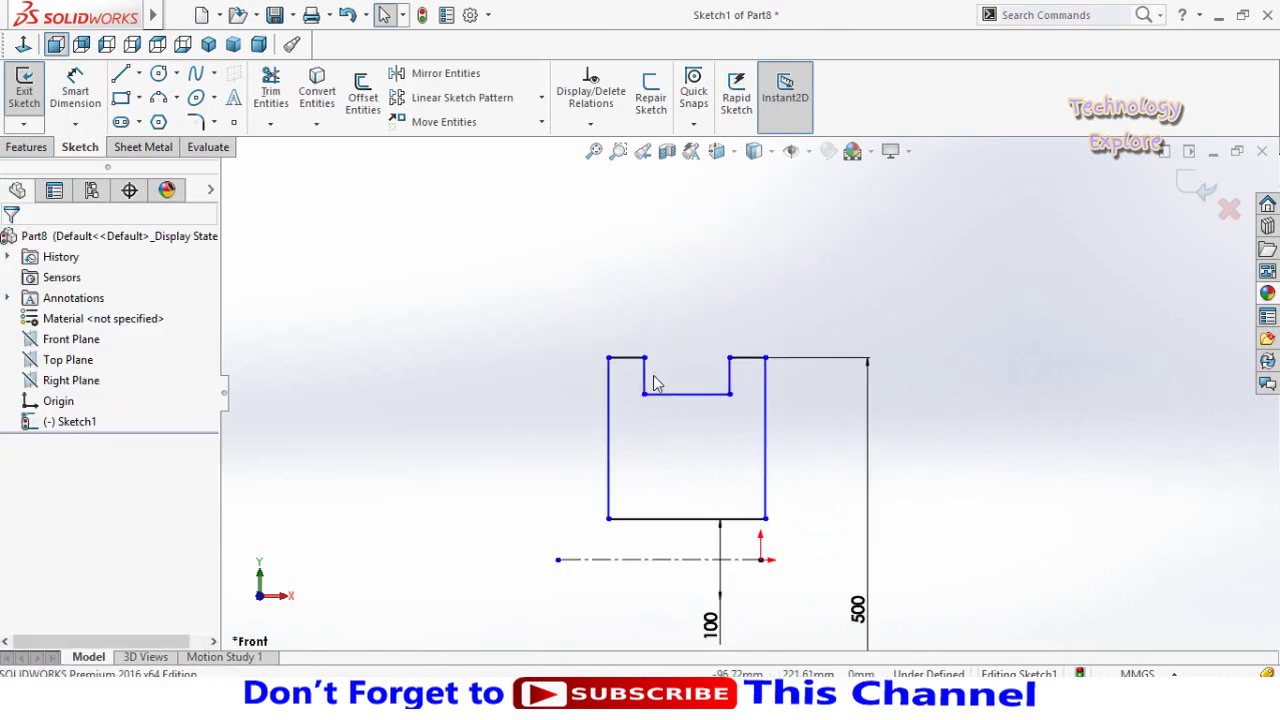
pyautogui.click(686, 519)
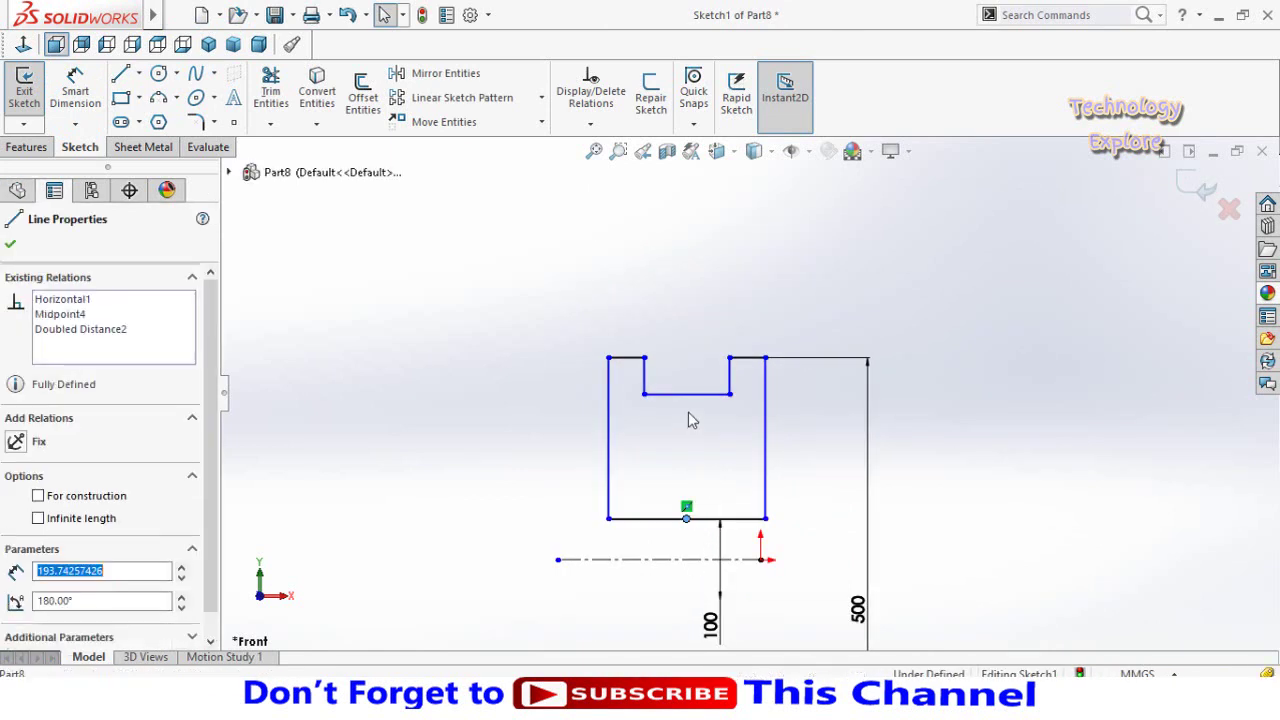
pyautogui.click(686, 394)
pyautogui.keyDown('ctrl'); pyautogui.click(686, 394); pyautogui.keyUp('ctrl')
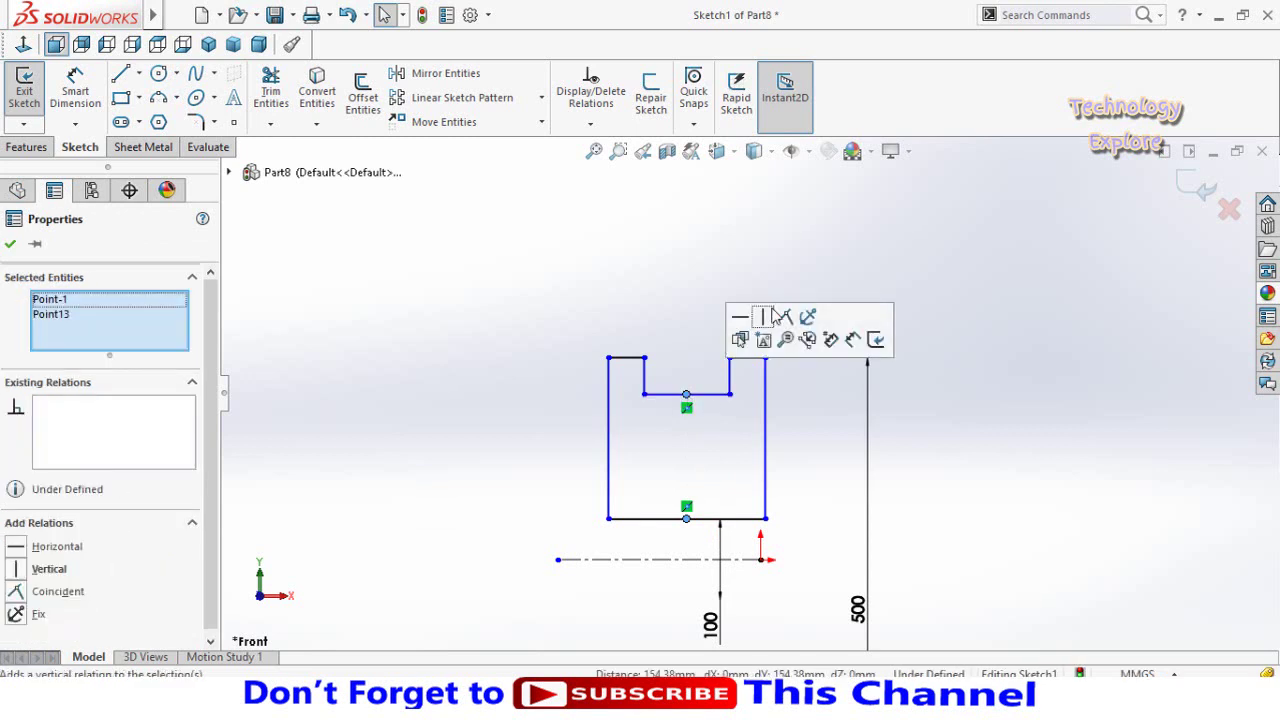
pyautogui.click(763, 318)
pyautogui.click(511, 337)
# Dimension the ledge width 10, notch width 30 and notch depth 20.
pyautogui.scroll(1, 531, 434)
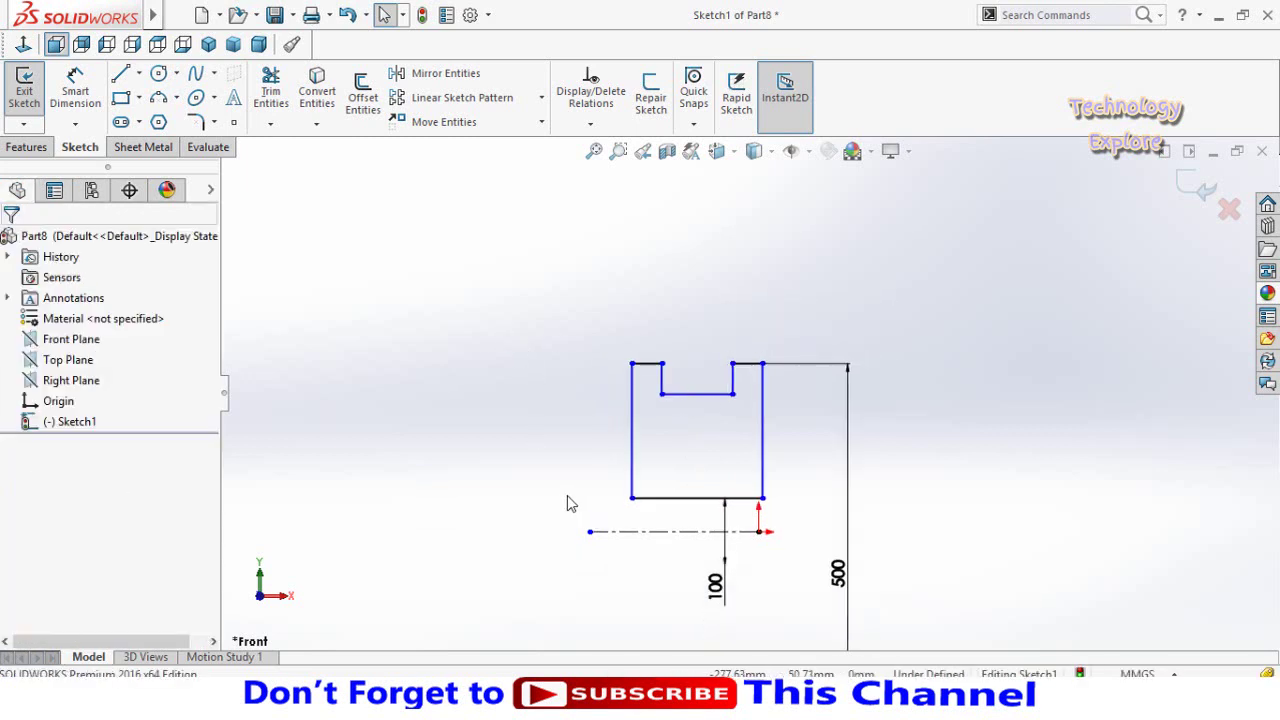
pyautogui.moveTo(568, 503); pyautogui.dragTo(578, 390, button='right')
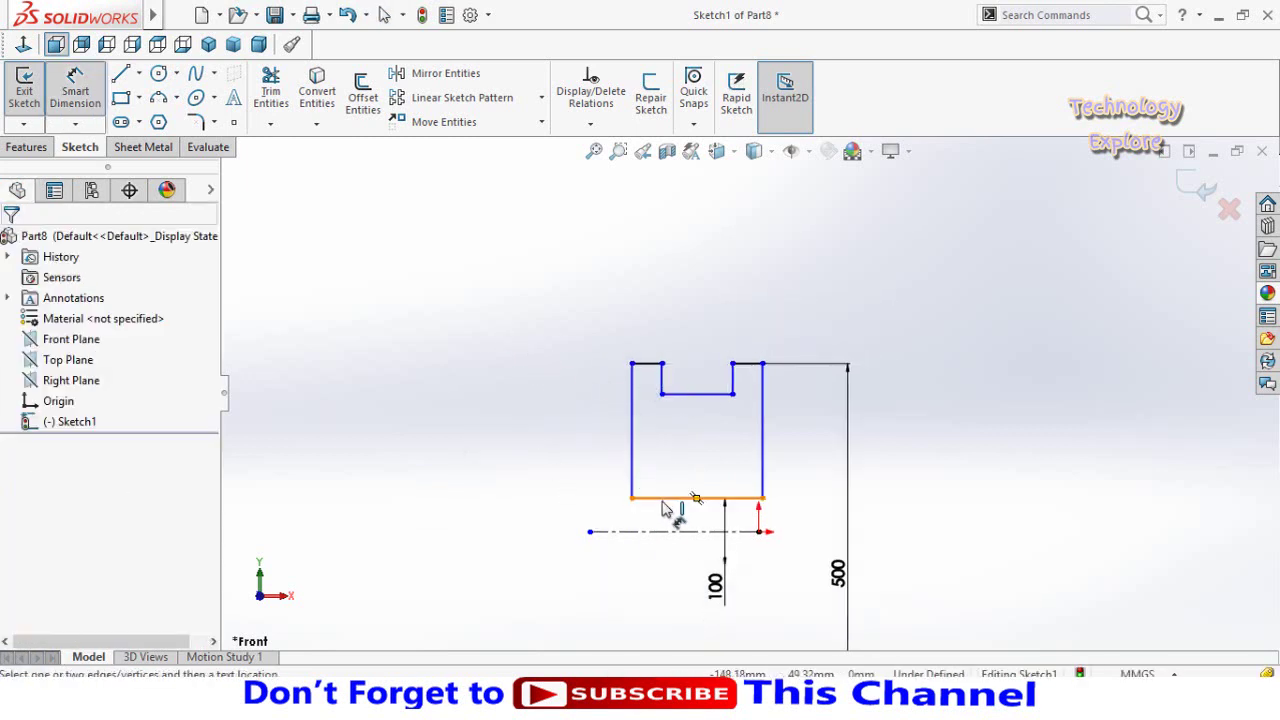
pyautogui.click(646, 364)
pyautogui.click(548, 297)
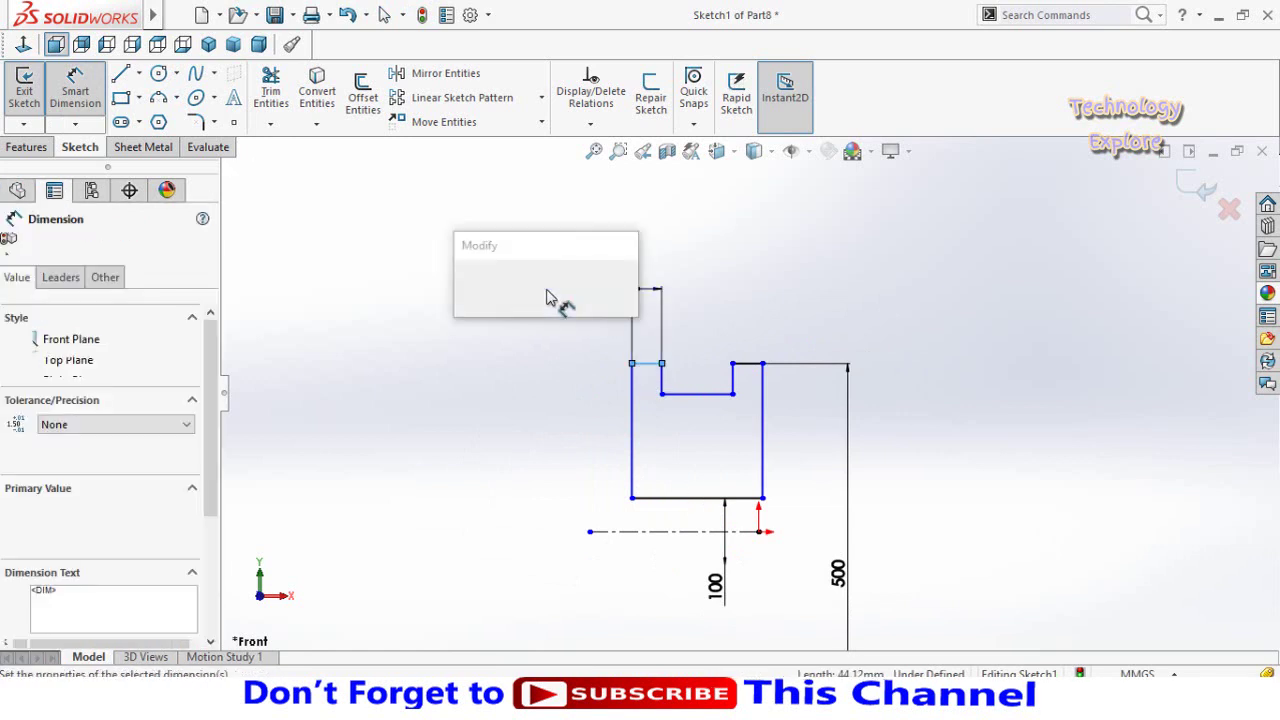
pyautogui.write('10')
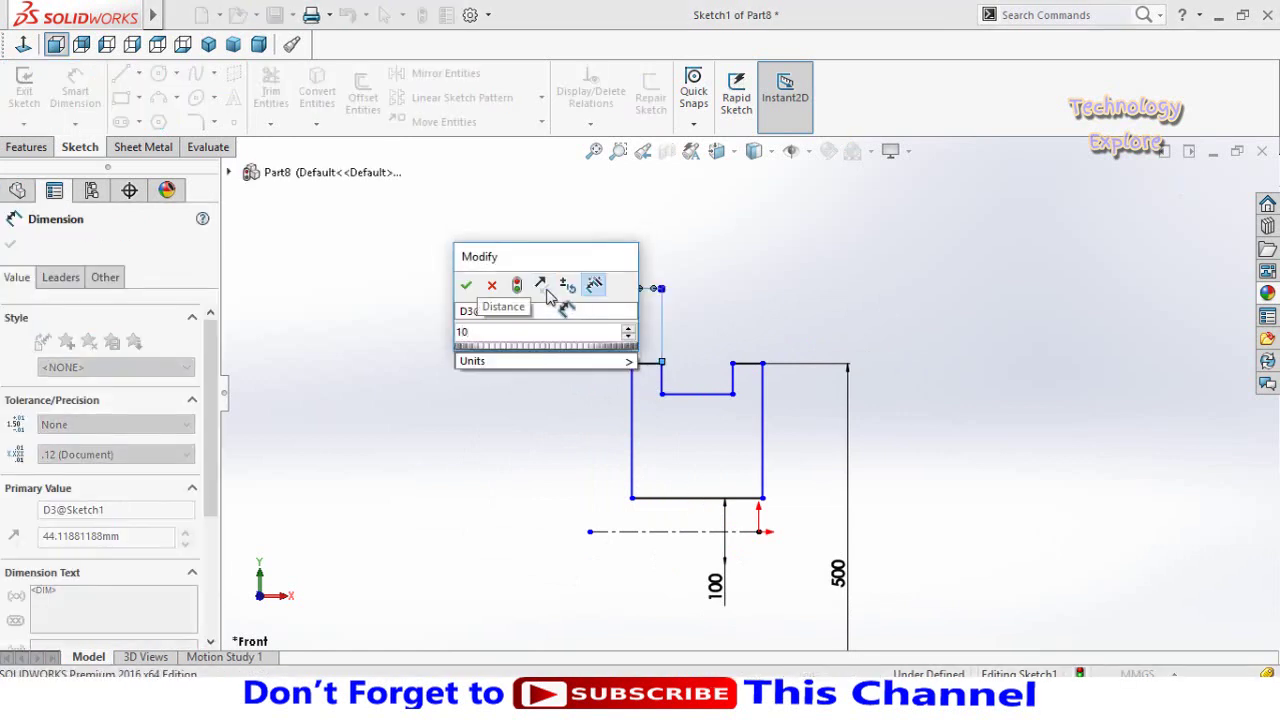
pyautogui.press('Return')
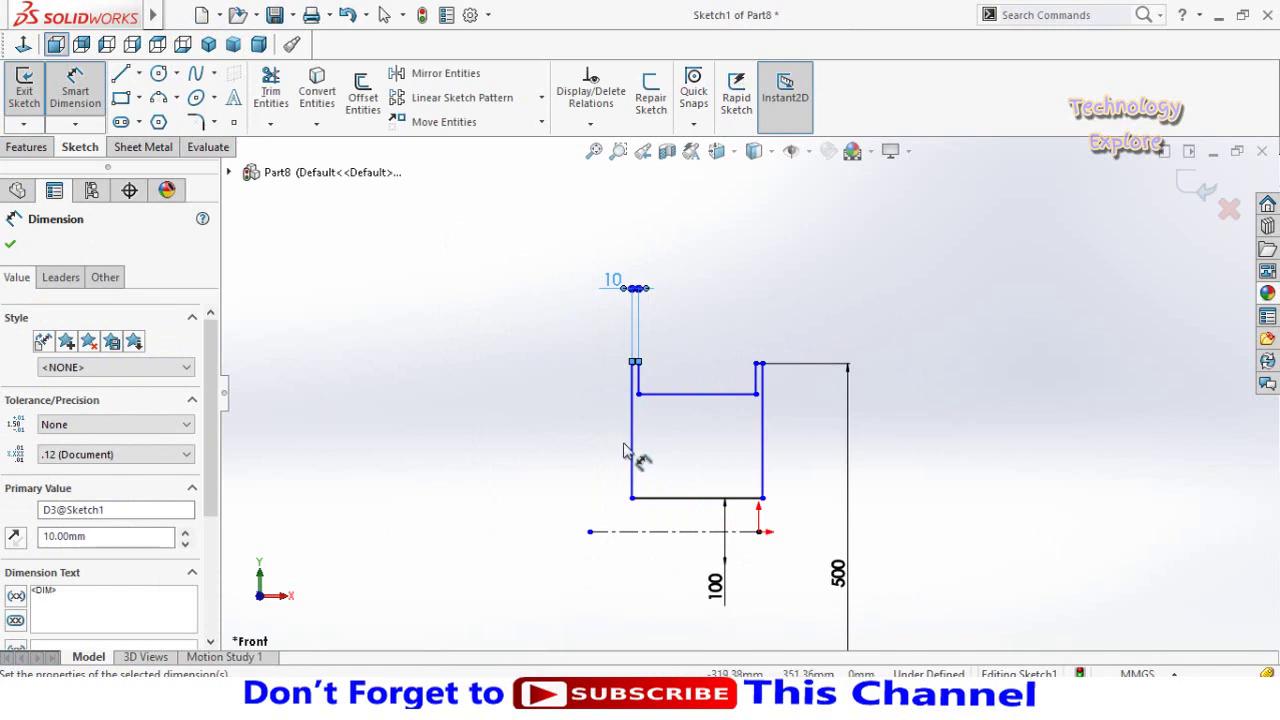
pyautogui.click(672, 394)
pyautogui.click(680, 338)
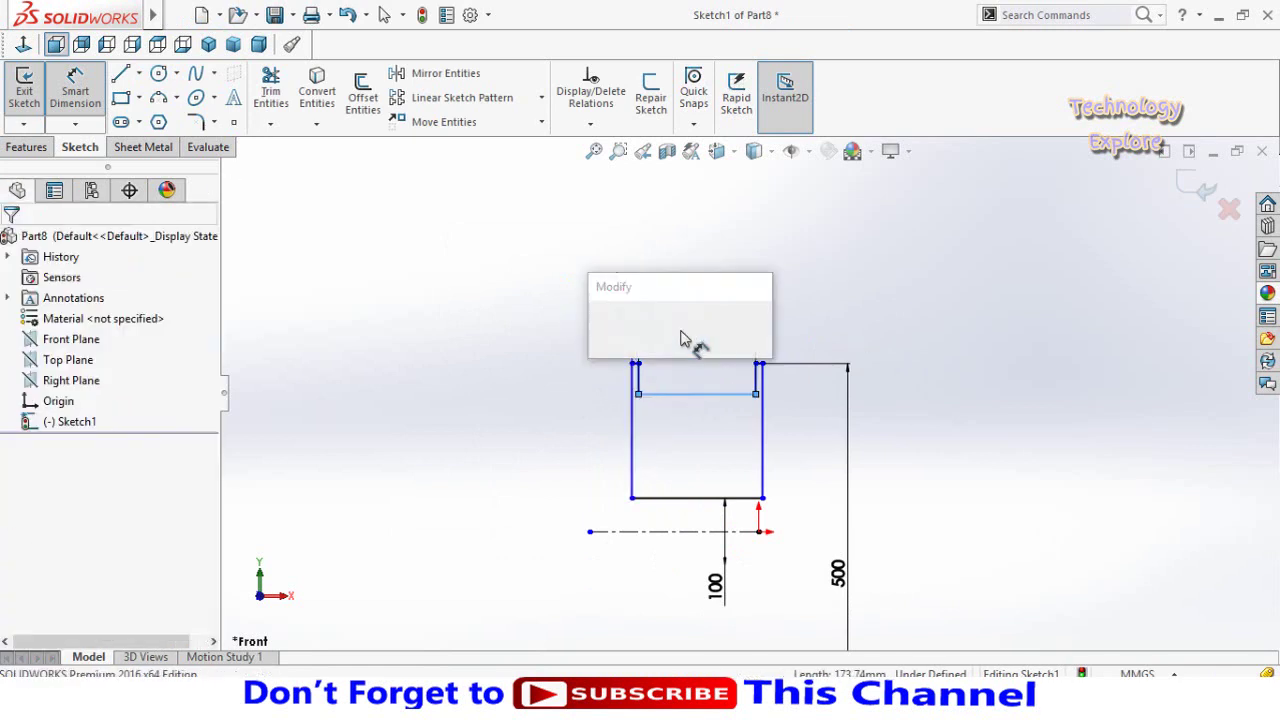
pyautogui.write('30')
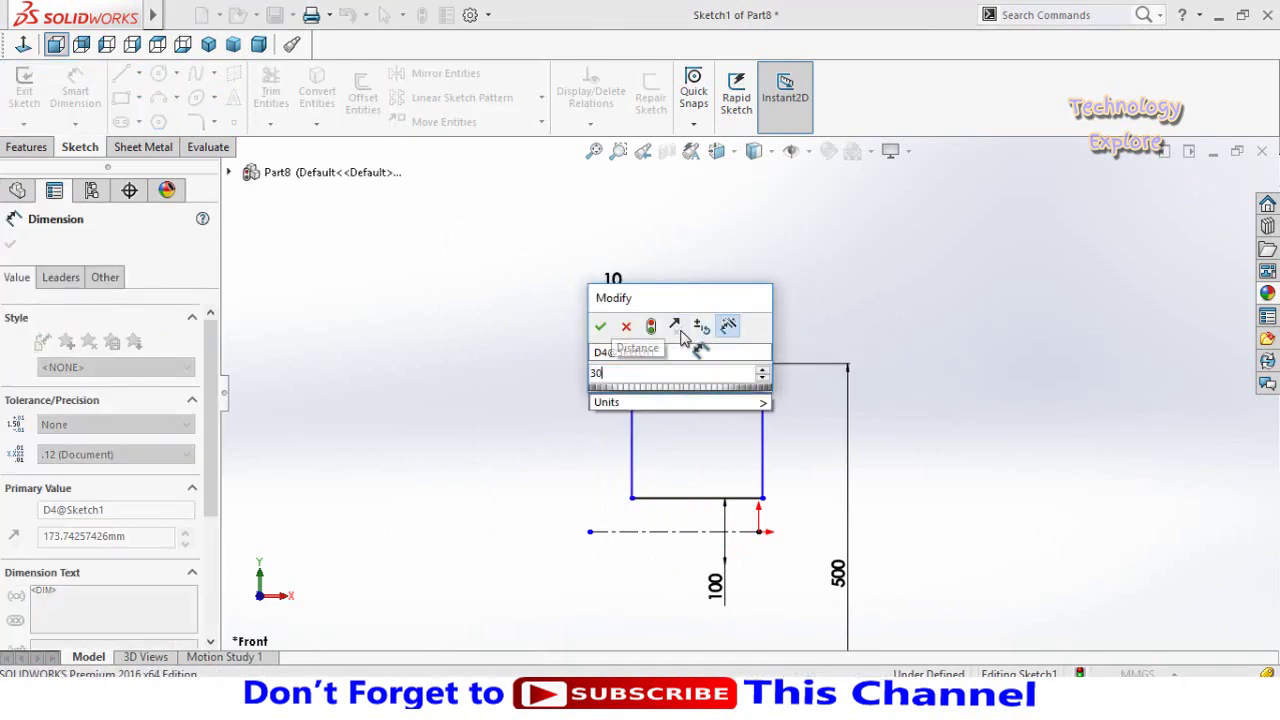
pyautogui.press('Return')
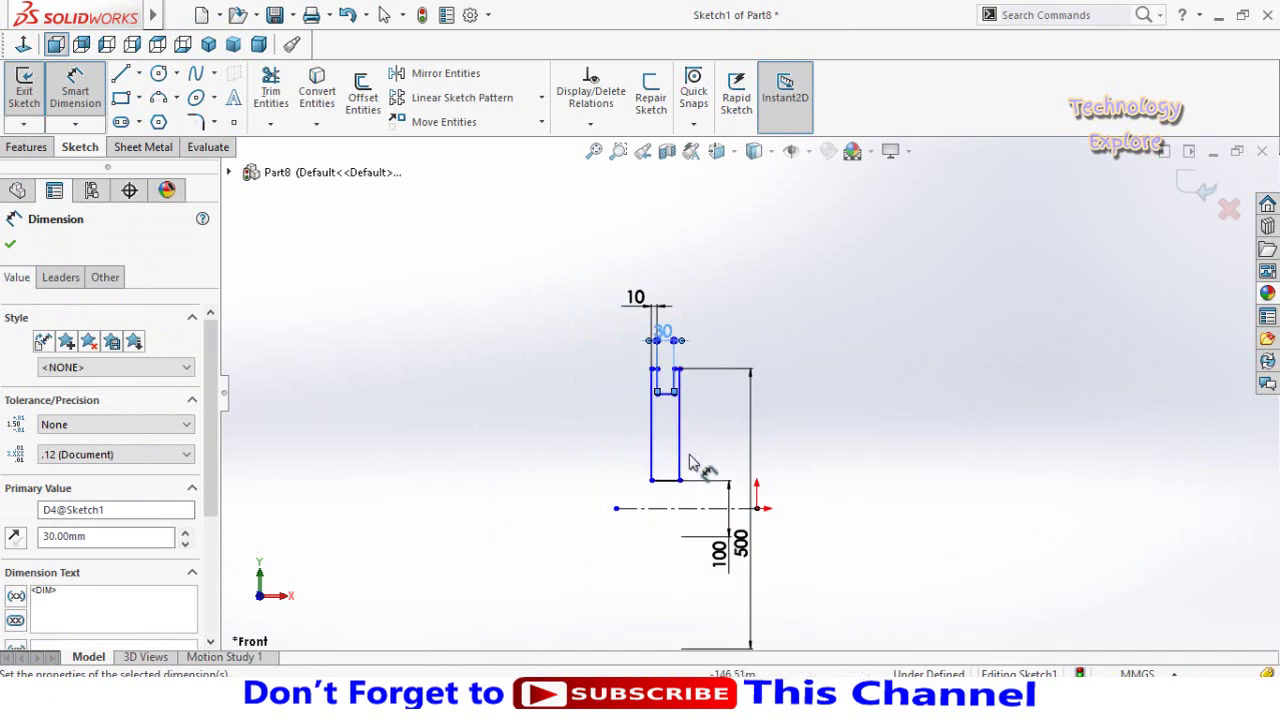
pyautogui.scroll(-2, 676, 397)
pyautogui.scroll(-2, 571, 406)
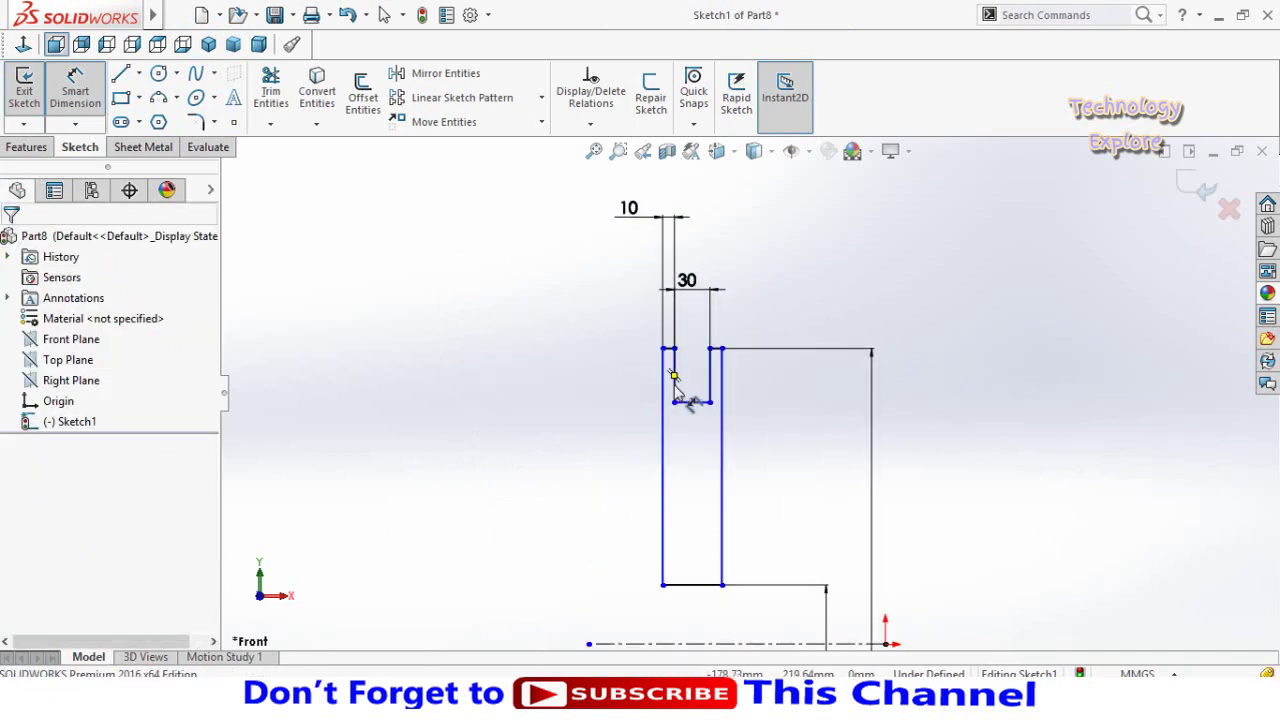
pyautogui.click(674, 378)
pyautogui.click(533, 390)
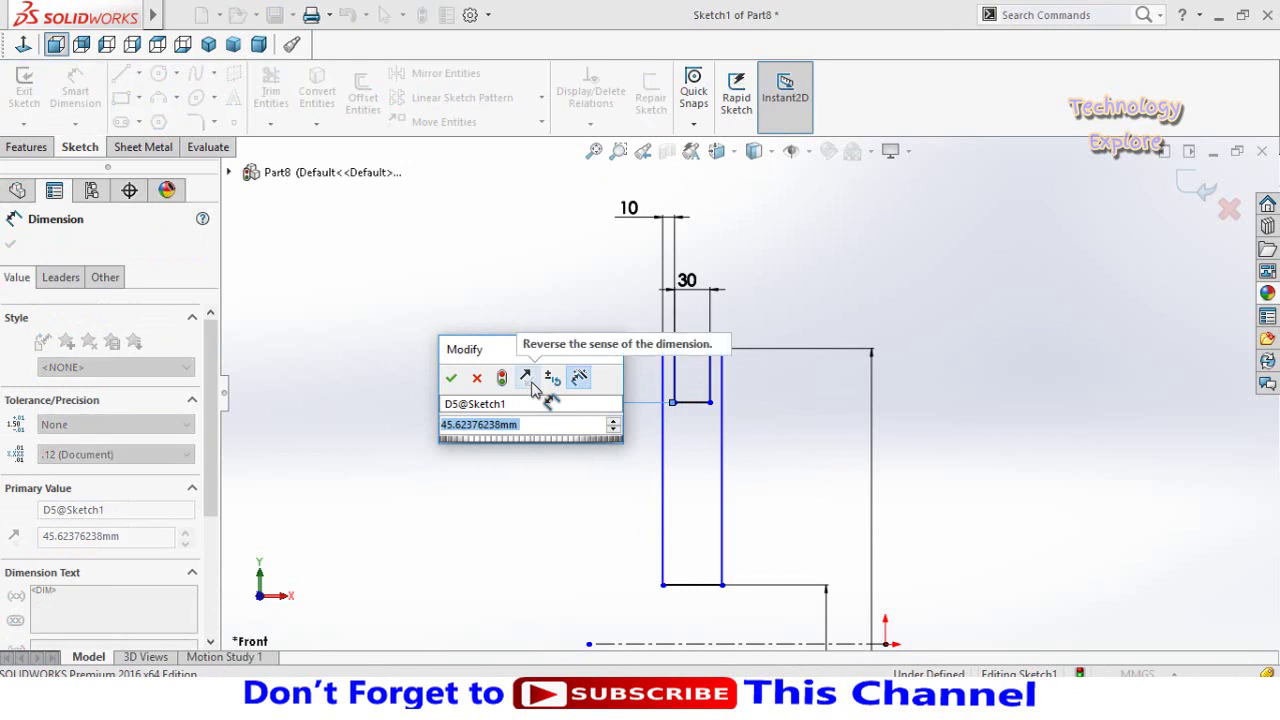
pyautogui.write('20')
pyautogui.press('Return')
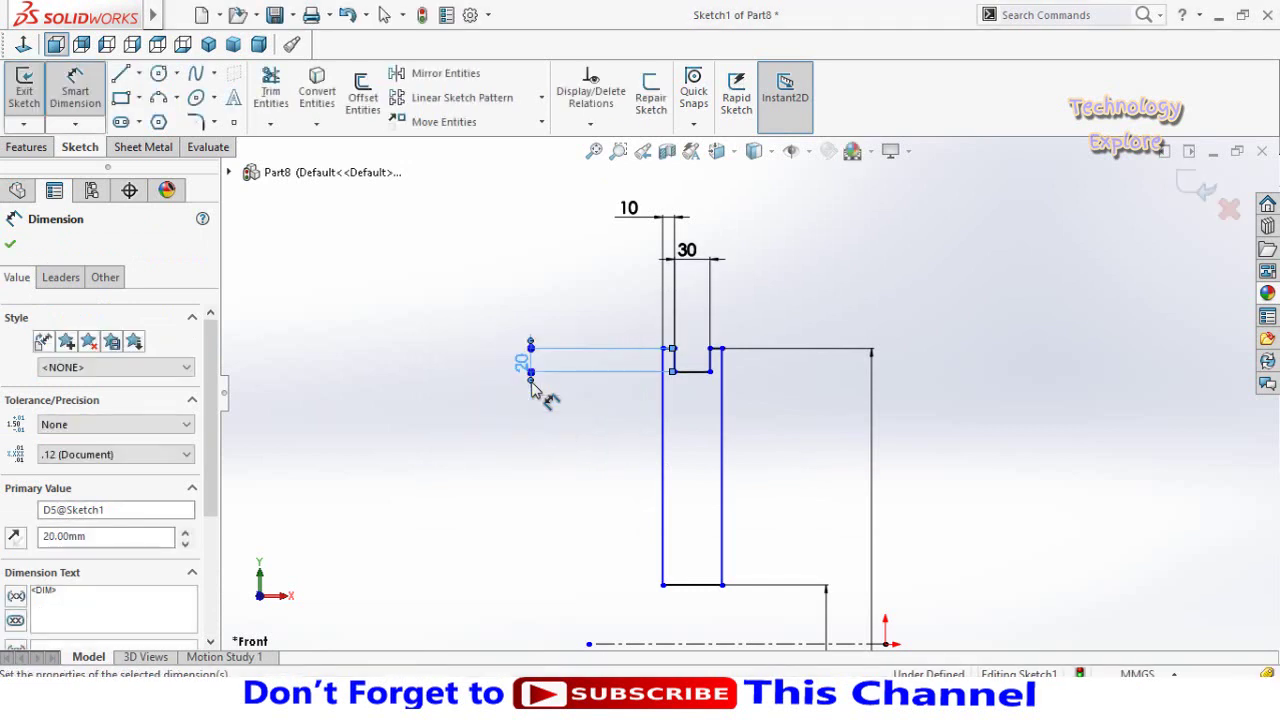
pyautogui.press('Escape')
# Add a Vertical relation between the bottom-right corner point and the second point to fully define the sketch.
pyautogui.scroll(1, 735, 497)
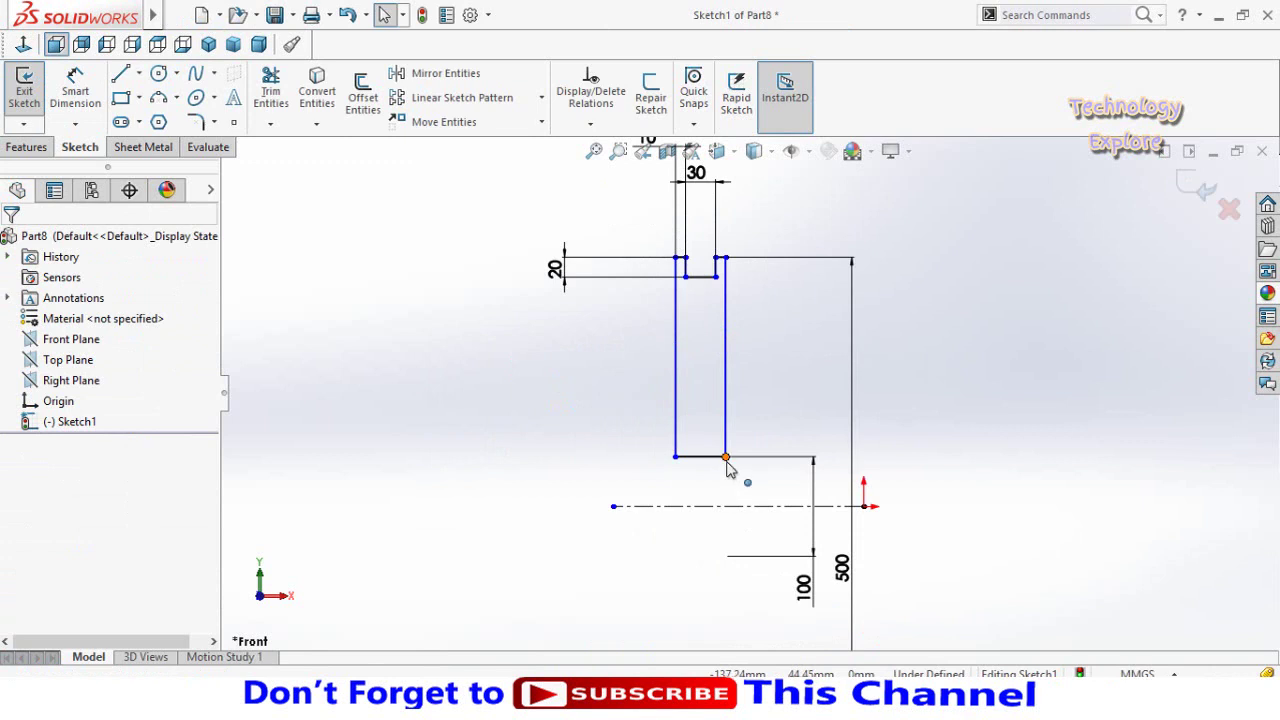
pyautogui.click(726, 458)
pyautogui.keyDown('ctrl'); pyautogui.click(862, 510); pyautogui.keyUp('ctrl')
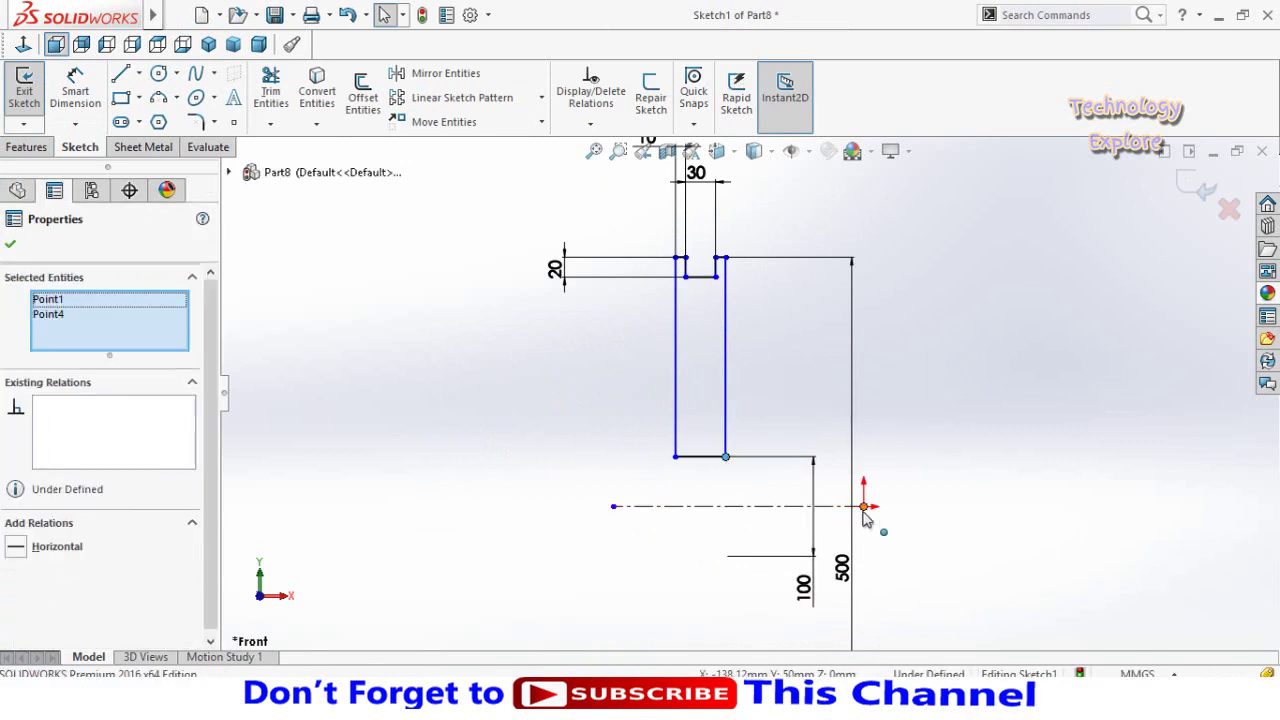
pyautogui.click(940, 434)
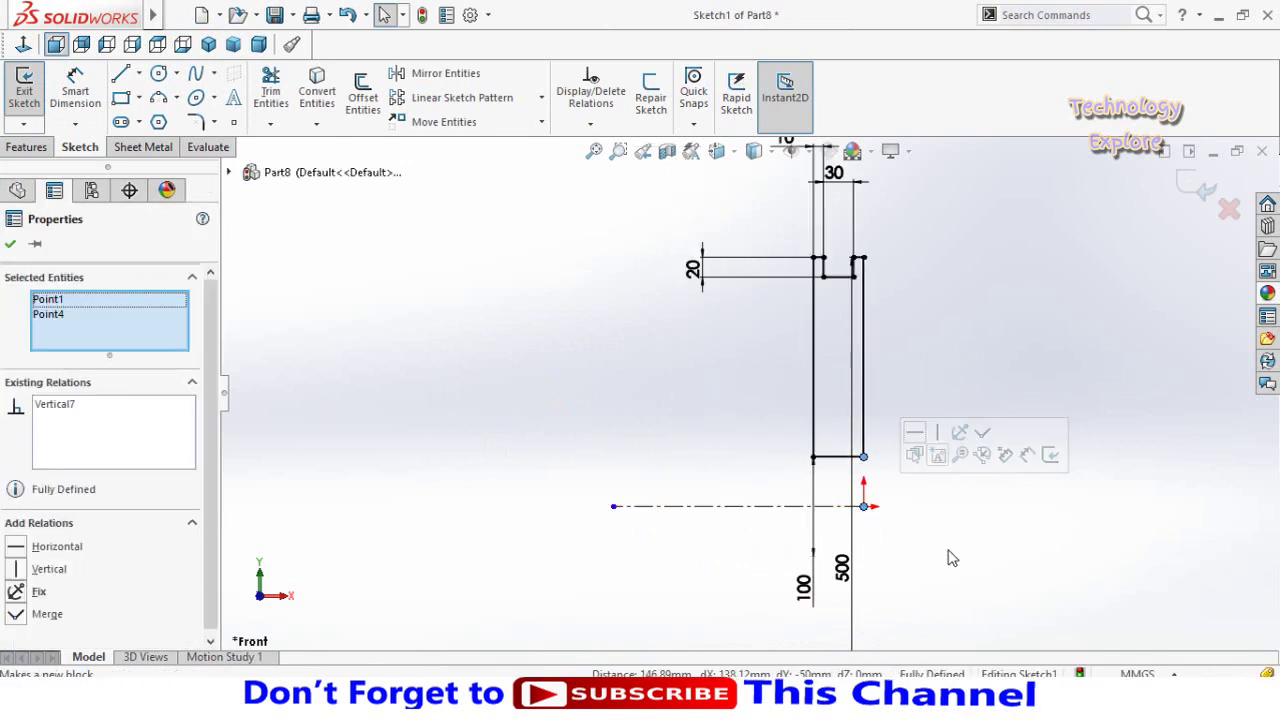
pyautogui.click(945, 530)
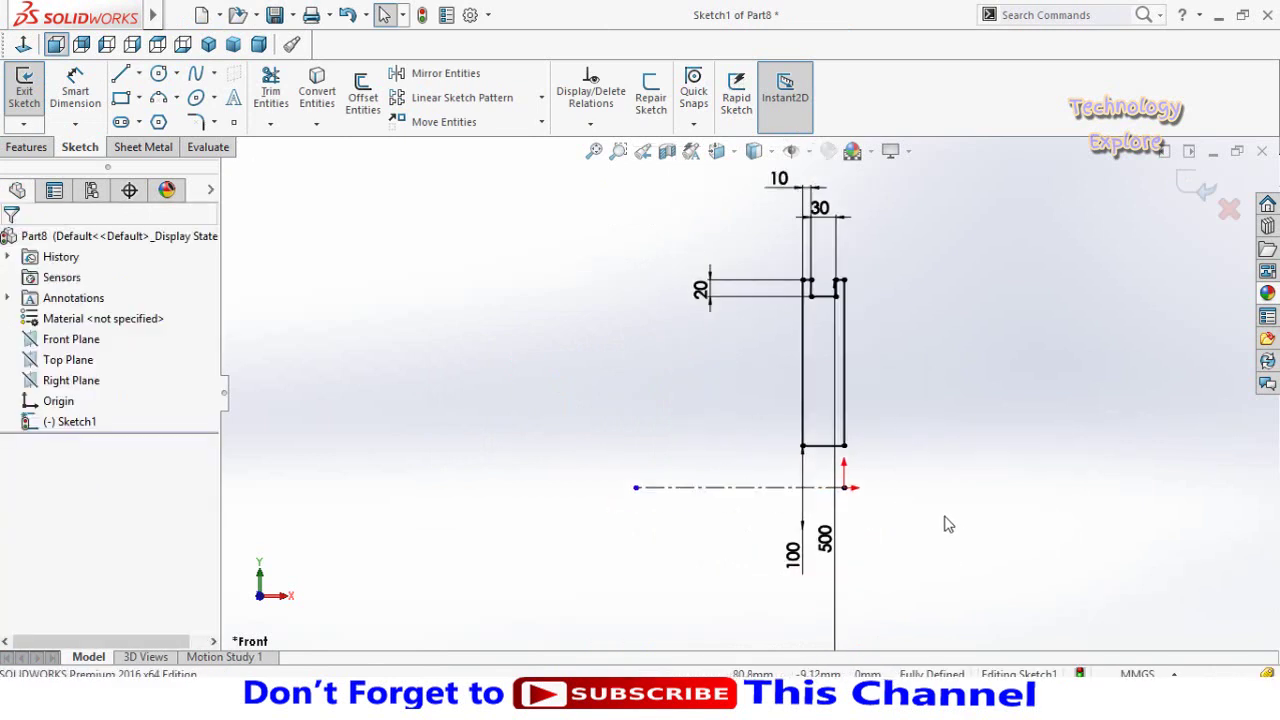
pyautogui.click(28, 147)
# Revolve the profile 360° about Line1, then open Sketch2 on the disc's flat face.
pyautogui.click(90, 95)
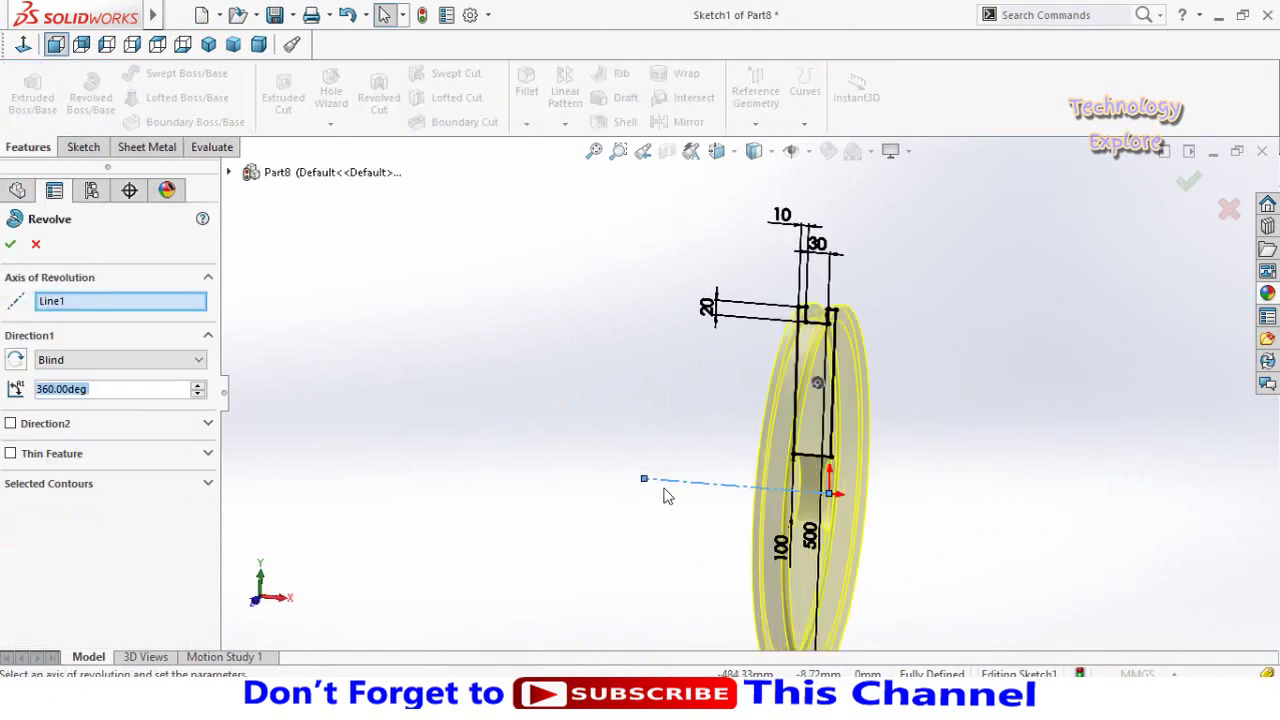
pyautogui.click(10, 244)
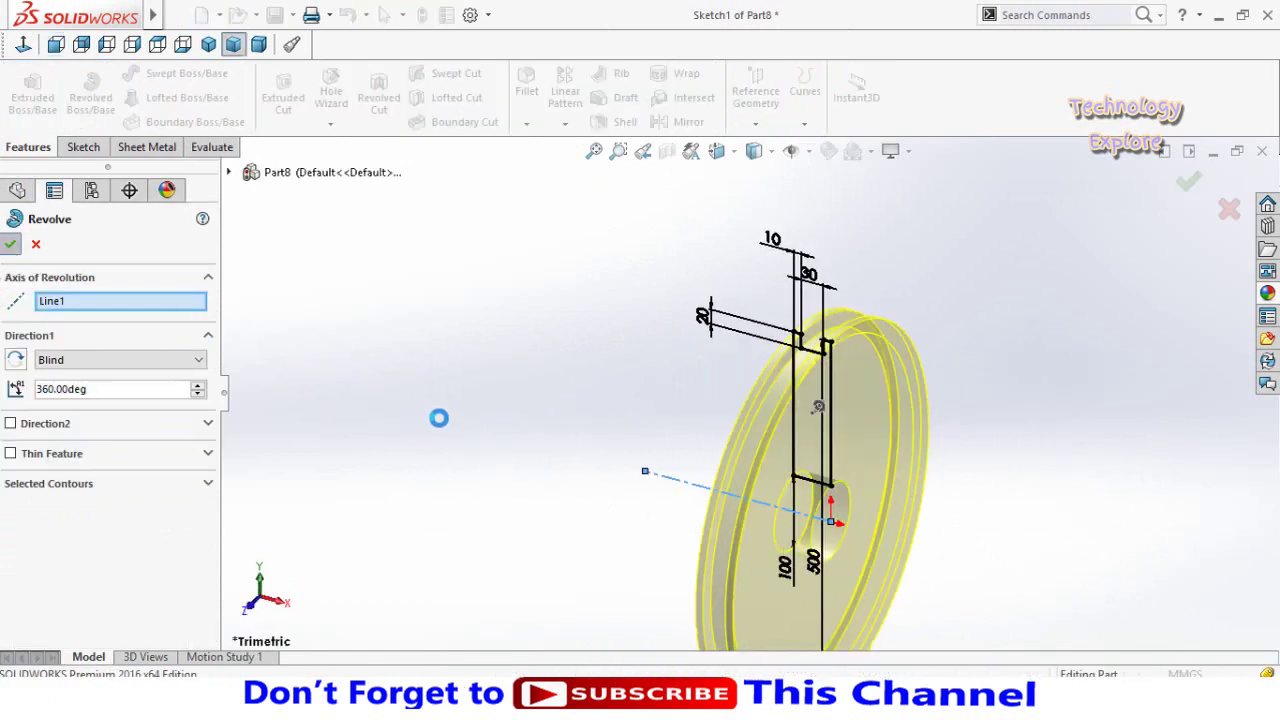
pyautogui.moveTo(545, 414)
pyautogui.mouseDown(button='middle')
pyautogui.moveTo(620, 459)
pyautogui.moveTo(972, 443)
pyautogui.mouseUp(button='middle')
pyautogui.click(972, 443)
pyautogui.click(980, 340)
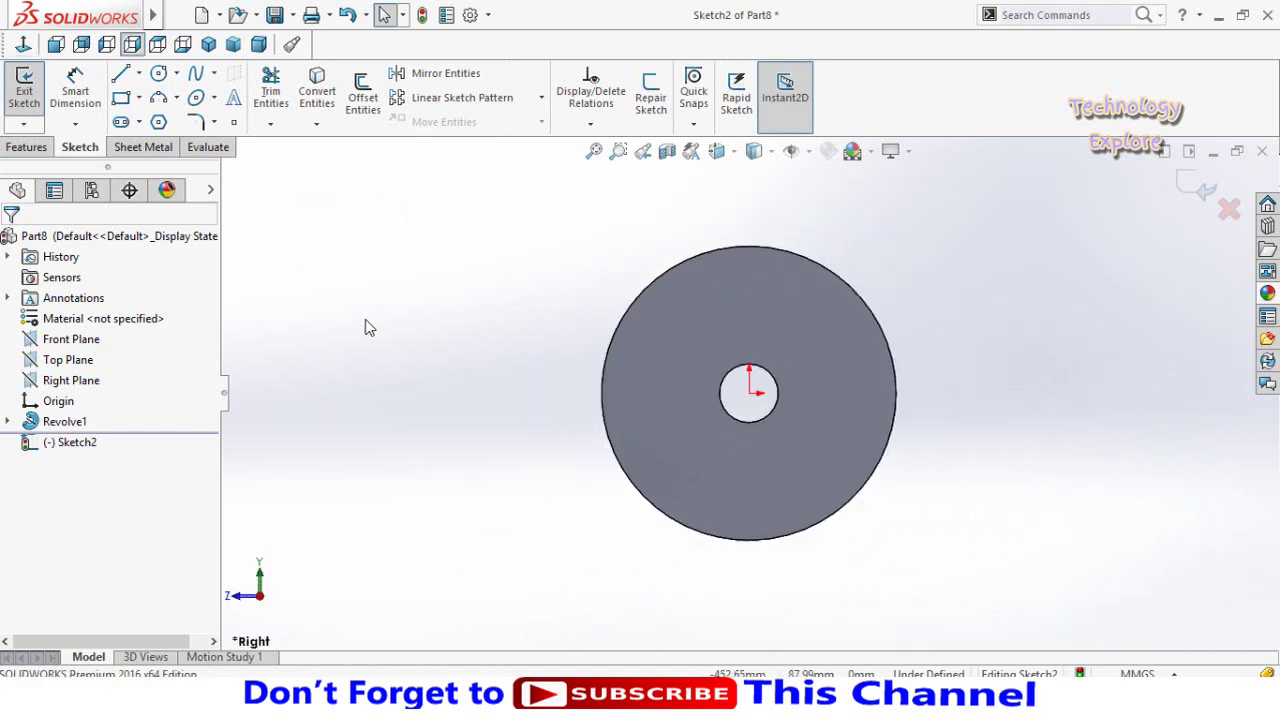
# Draw a small circle on the disc face above the centre bore.
pyautogui.click(159, 74)
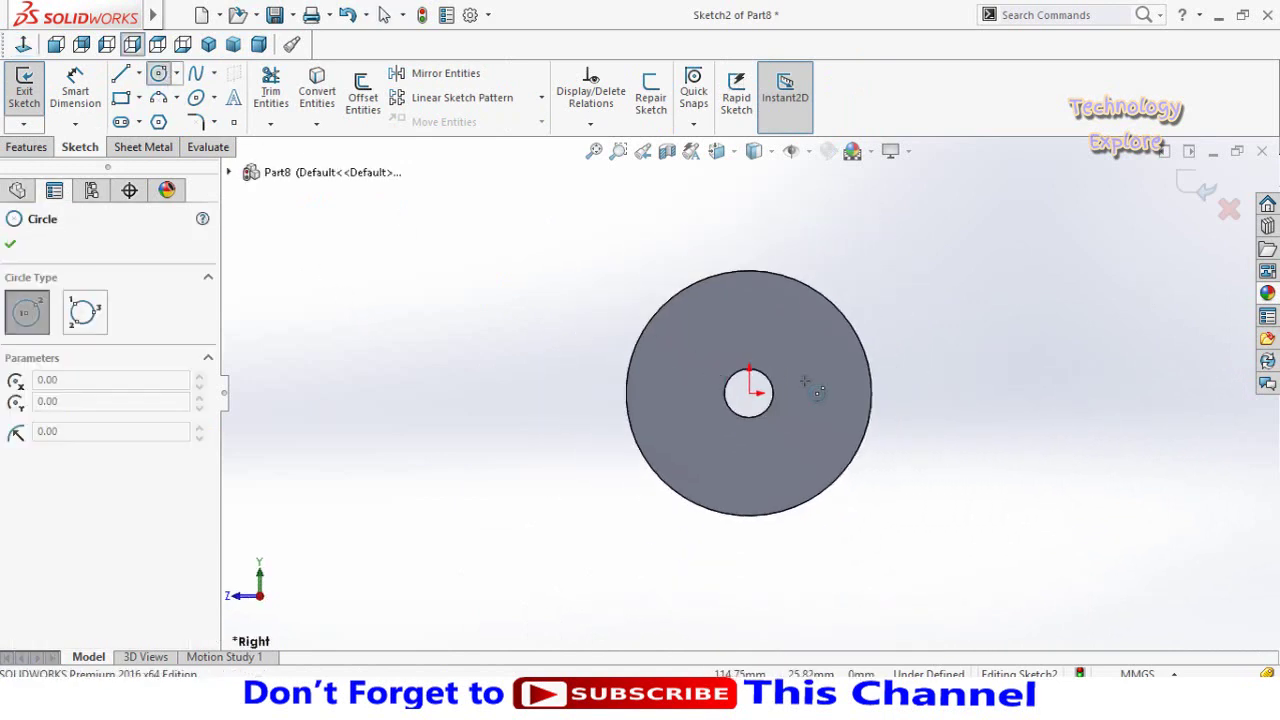
pyautogui.scroll(-2, 792, 380)
pyautogui.moveTo(727, 307); pyautogui.dragTo(757, 323)
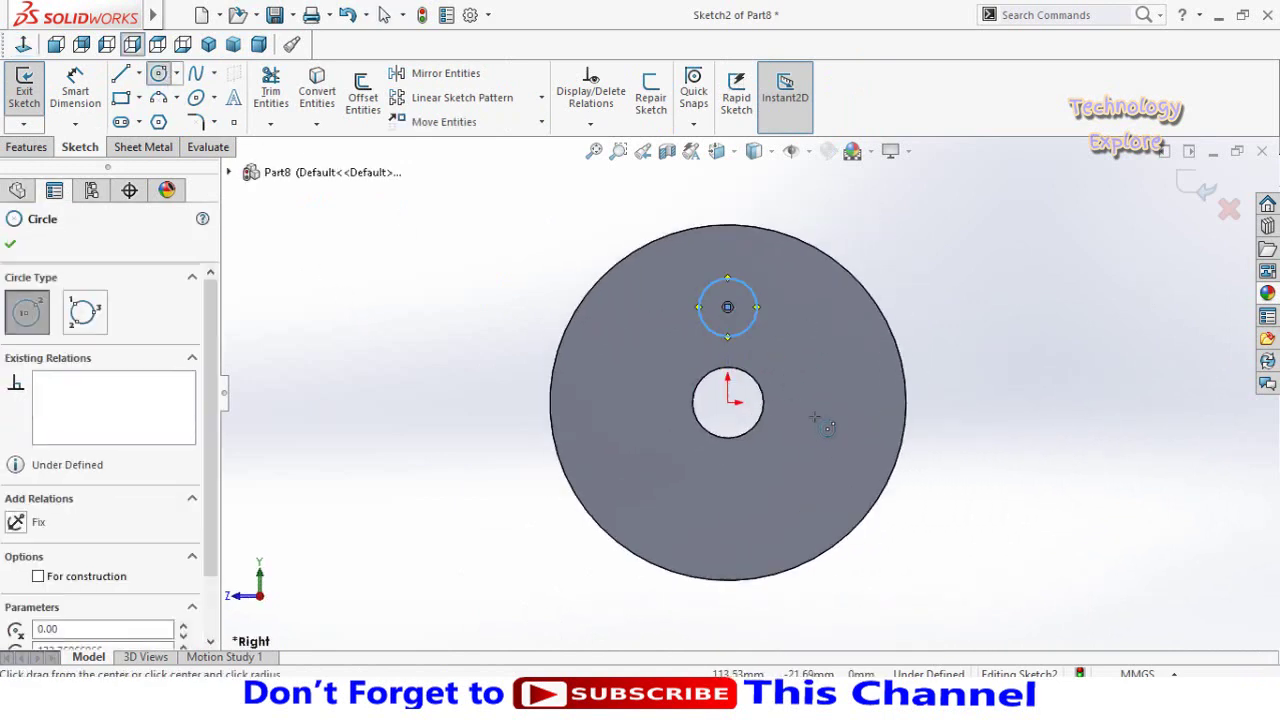
pyautogui.press('Escape')
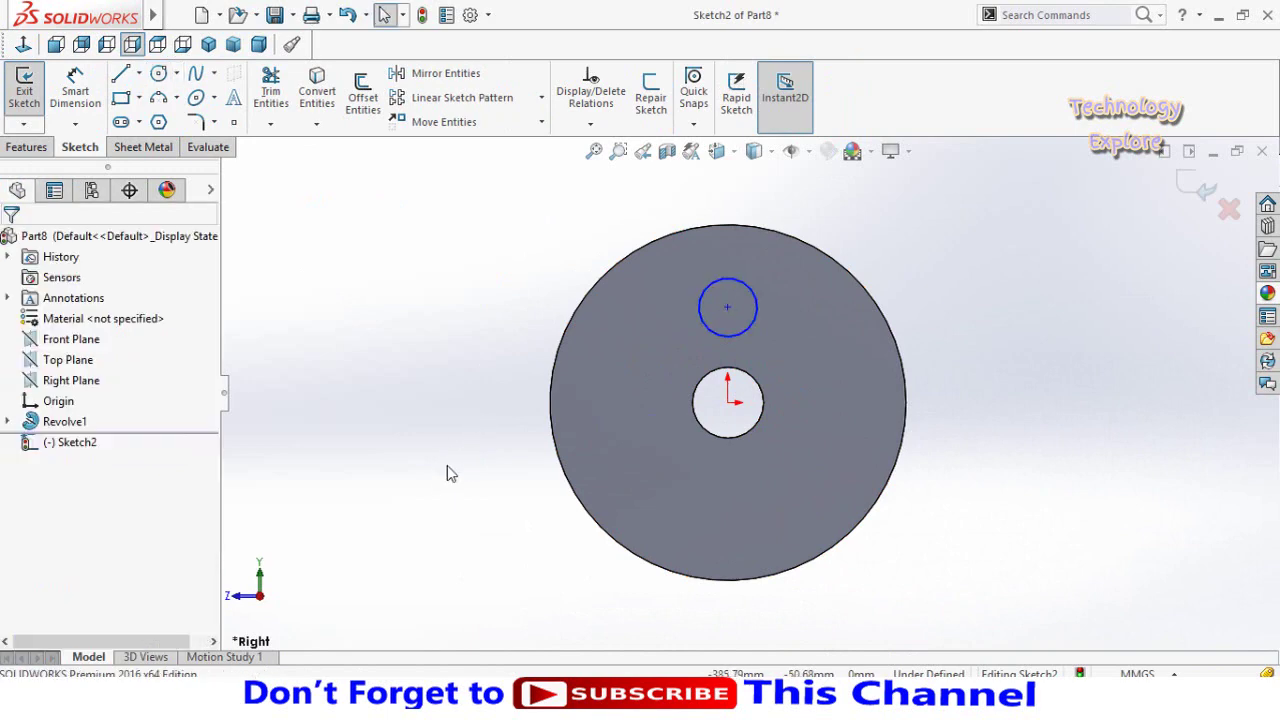
# Dimension the circle's diameter to 100.
pyautogui.moveTo(449, 471); pyautogui.dragTo(621, 349, button='right')
pyautogui.click(735, 345)
pyautogui.click(423, 440)
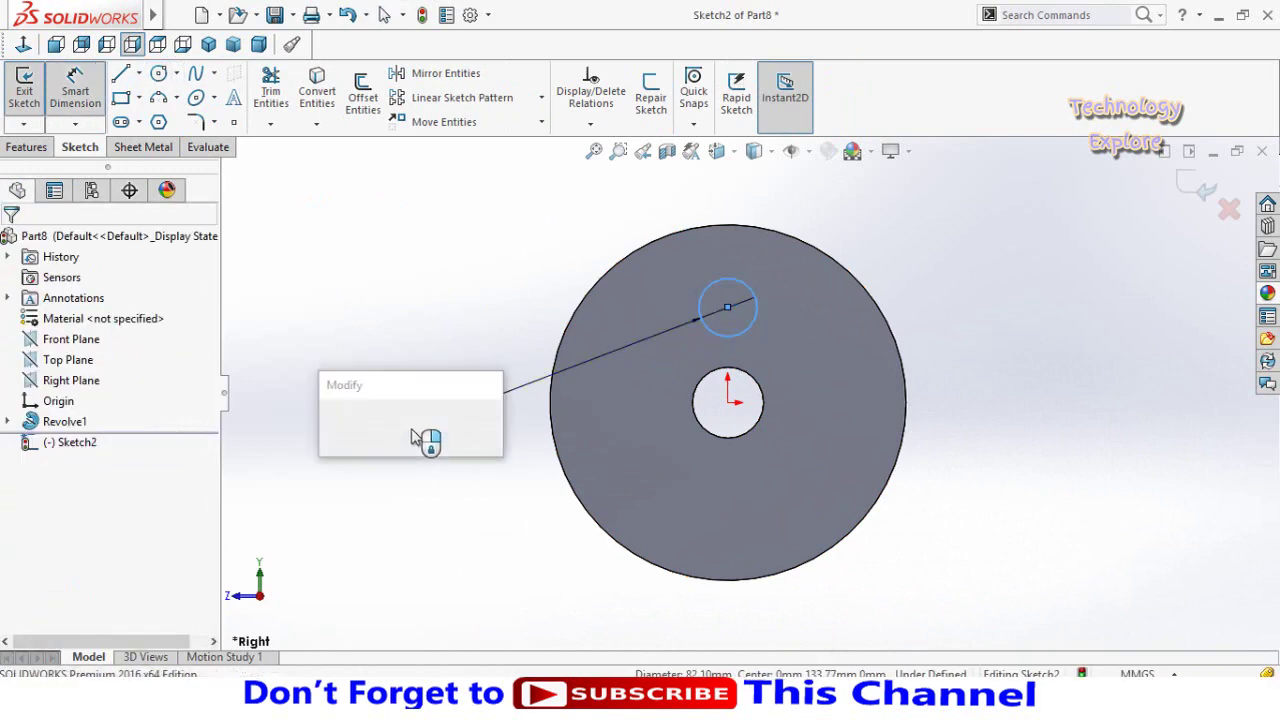
pyautogui.write('100')
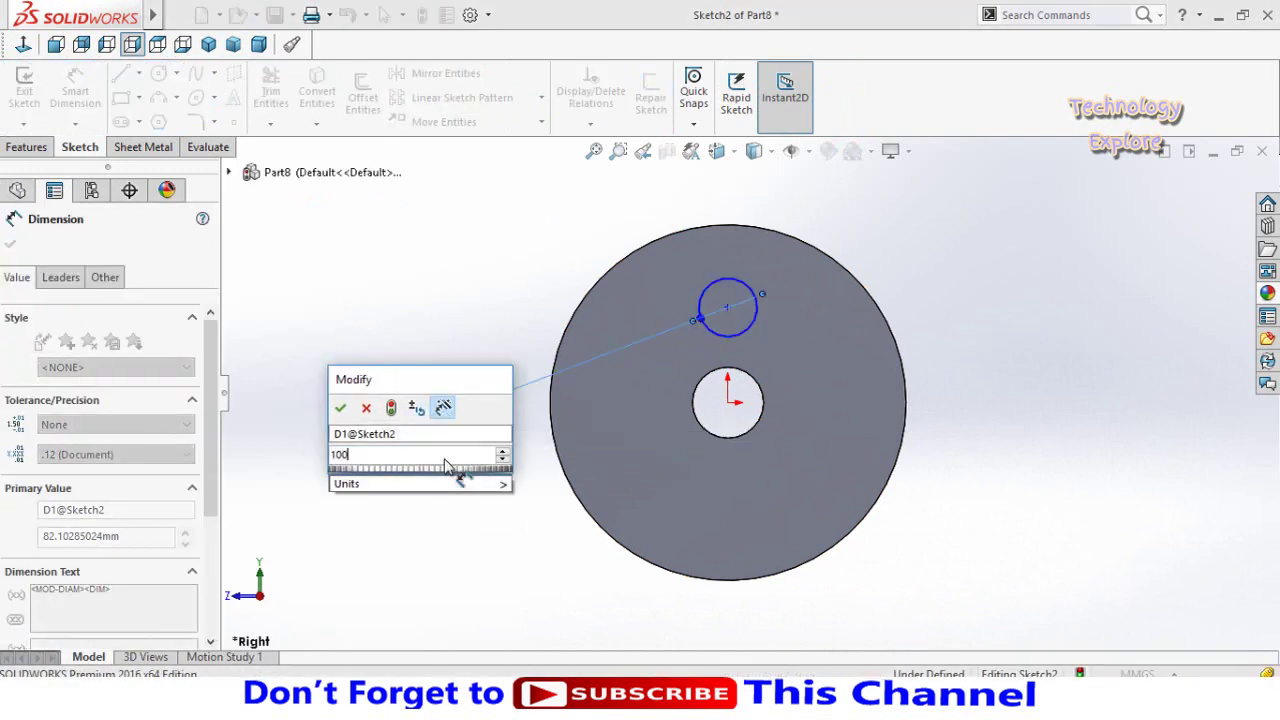
pyautogui.press('Return')
pyautogui.click(442, 353)
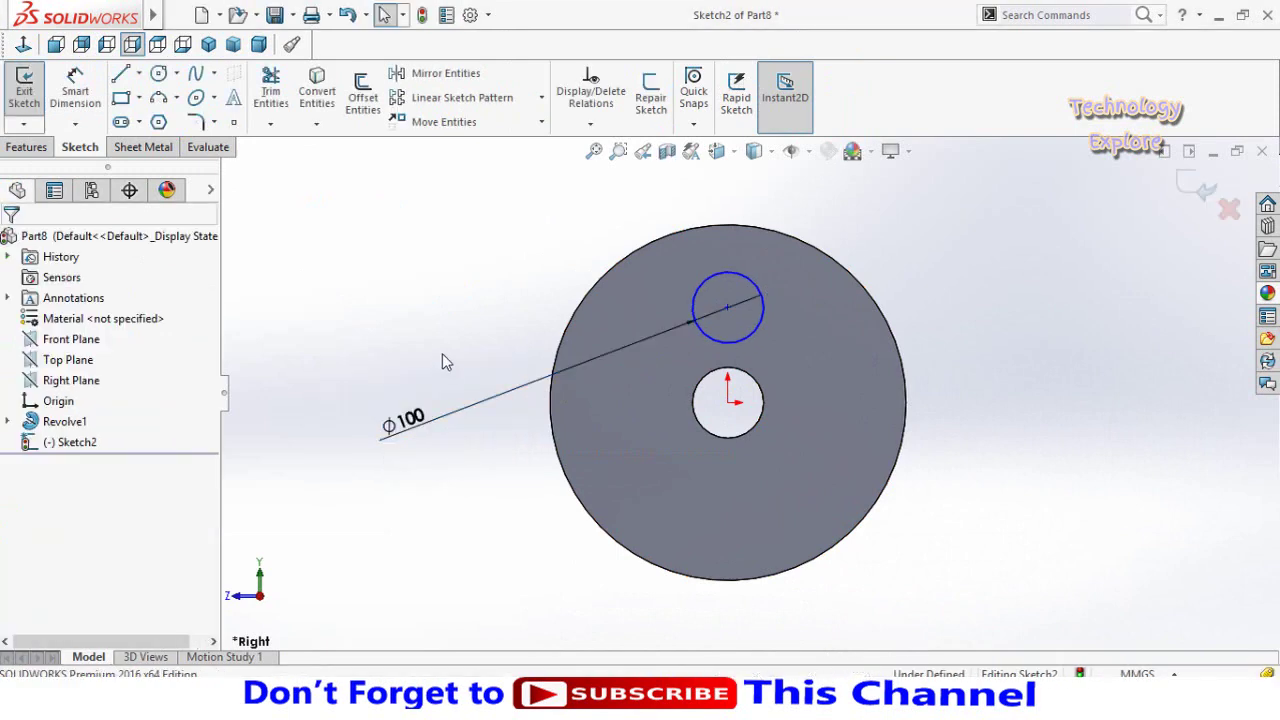
# Add a Vertical relation between the origin and the circle's centre.
pyautogui.scroll(-2, 743, 362)
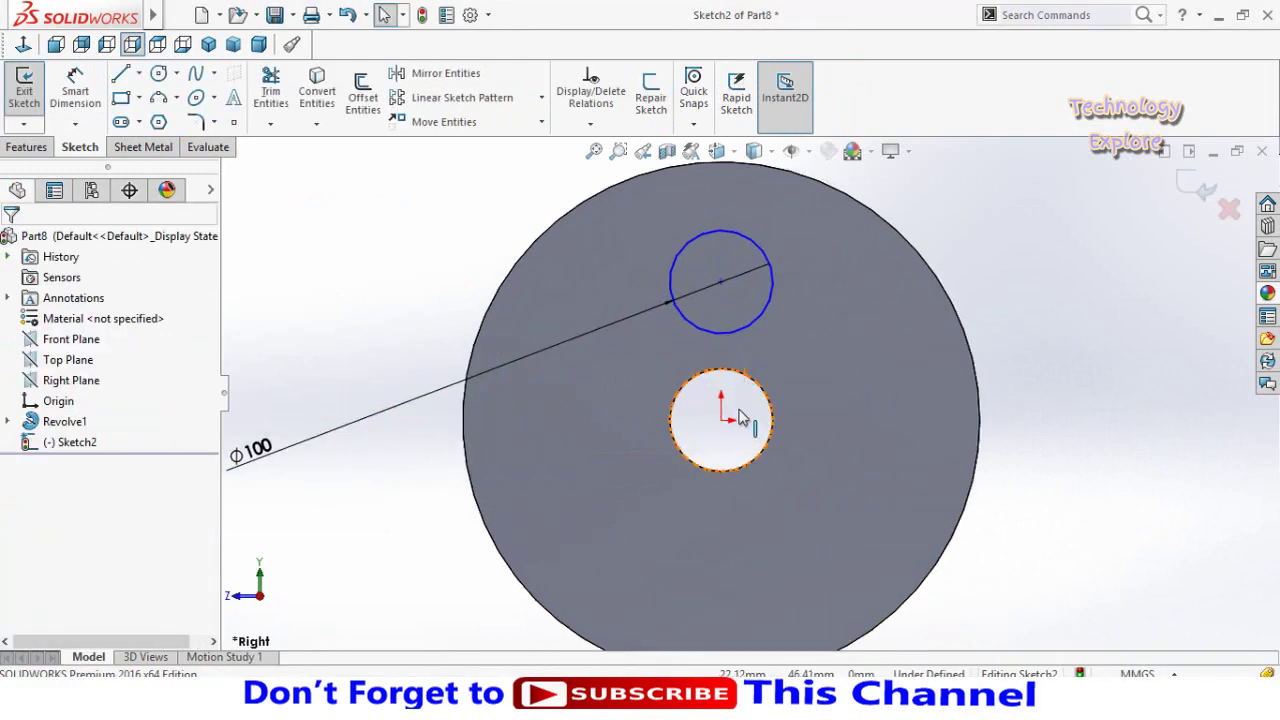
pyautogui.click(721, 420)
pyautogui.keyDown('ctrl'); pyautogui.click(720, 281); pyautogui.keyUp('ctrl')
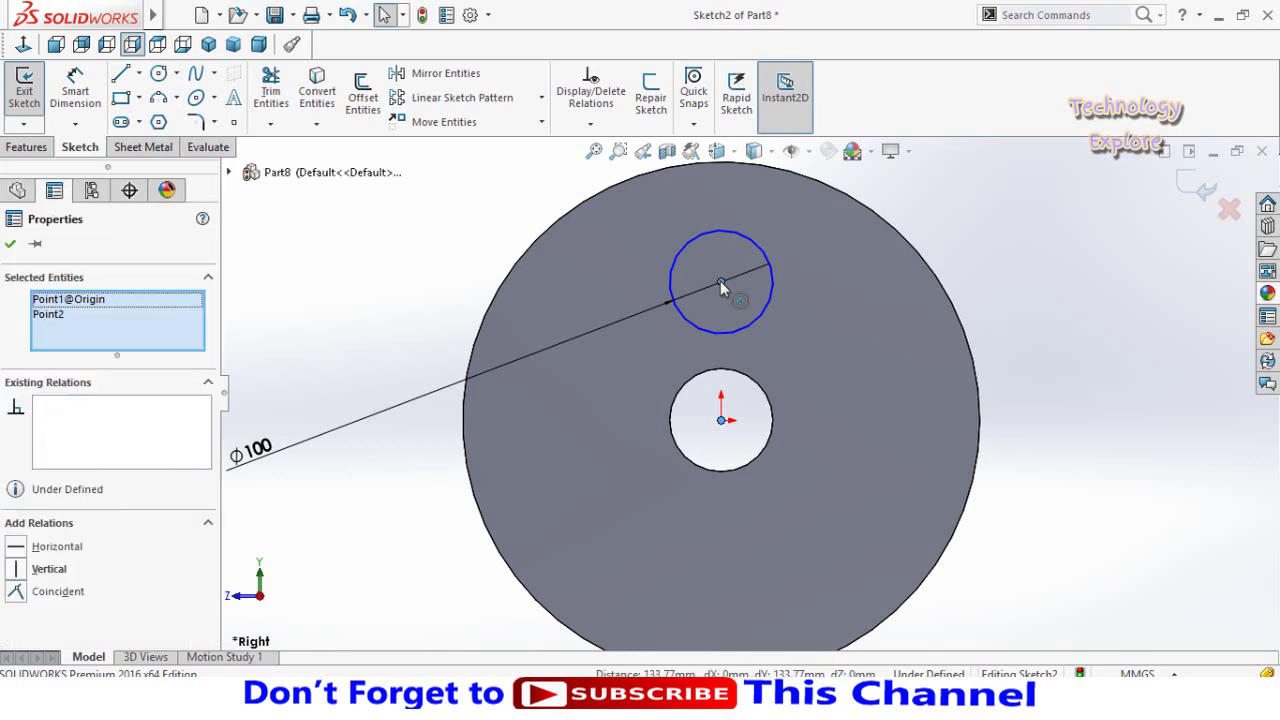
pyautogui.click(795, 205)
pyautogui.click(431, 357)
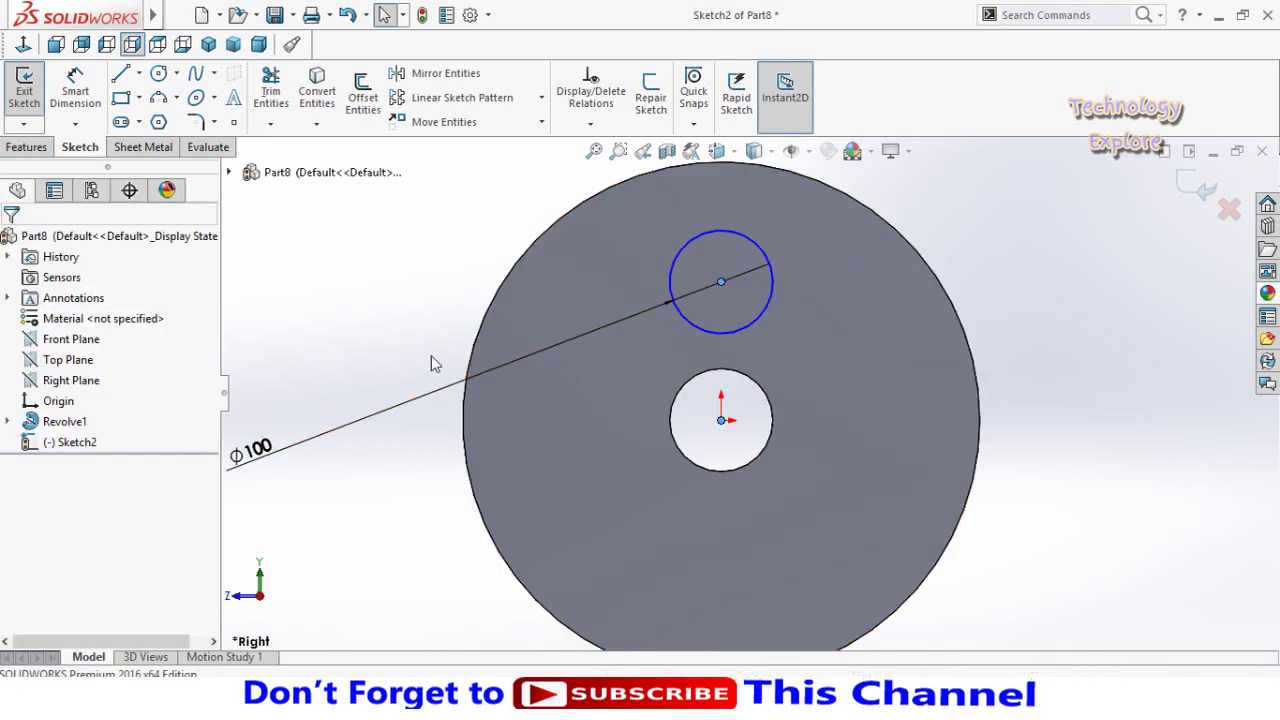
# Dimension the vertical distance from the origin to the circle centre as 130.
pyautogui.scroll(2, 434, 362)
pyautogui.moveTo(437, 343); pyautogui.dragTo(439, 285, button='right')
pyautogui.scroll(-2, 690, 410)
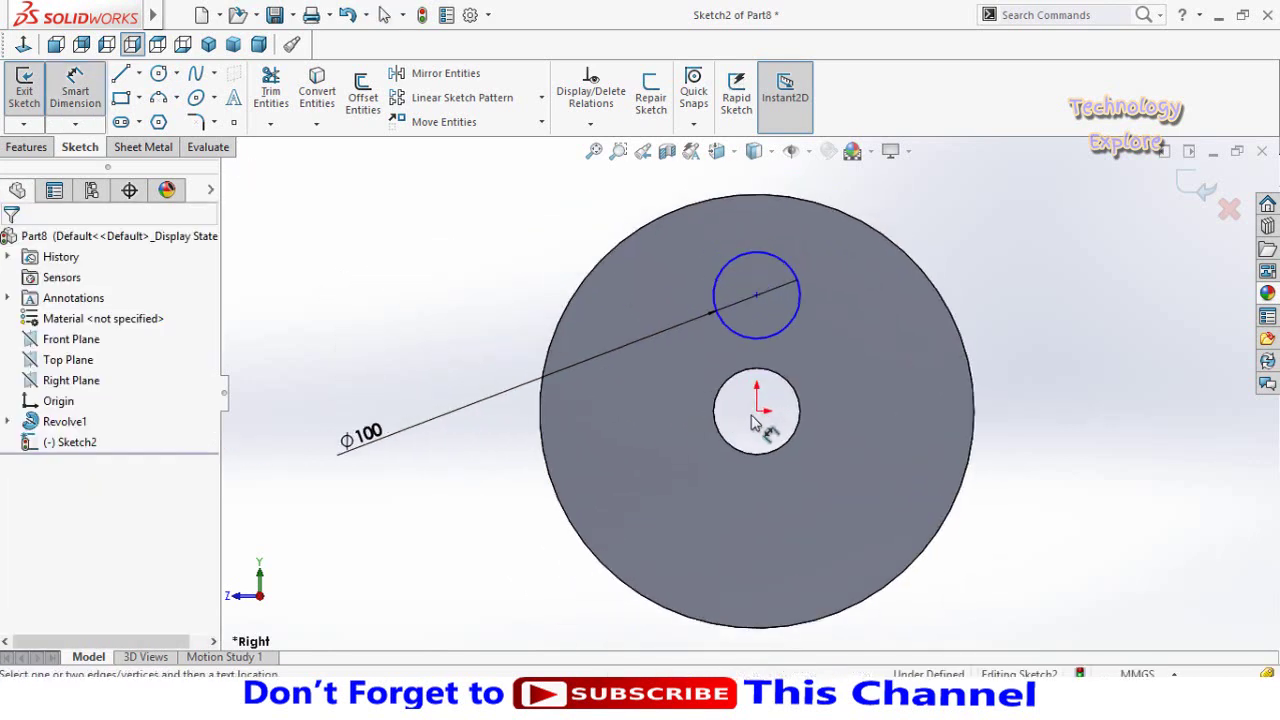
pyautogui.click(757, 412)
pyautogui.click(757, 295)
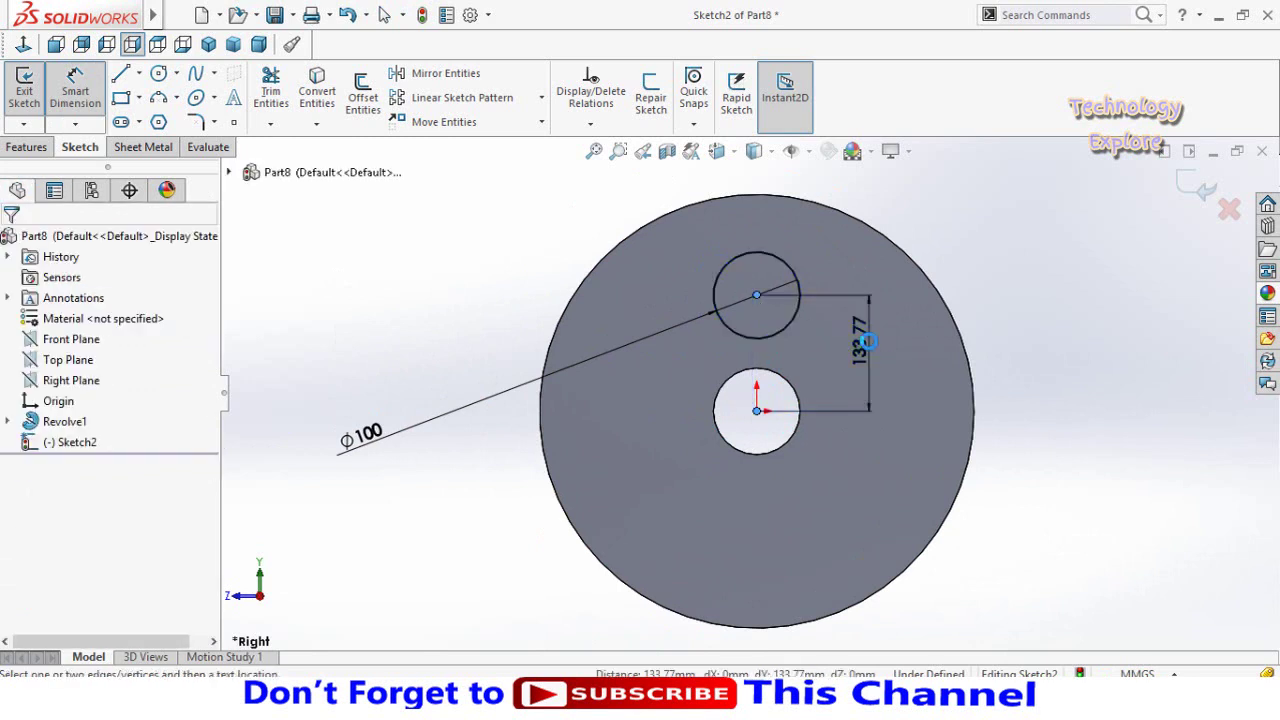
pyautogui.click(868, 341)
pyautogui.write('130')
pyautogui.press('Return')
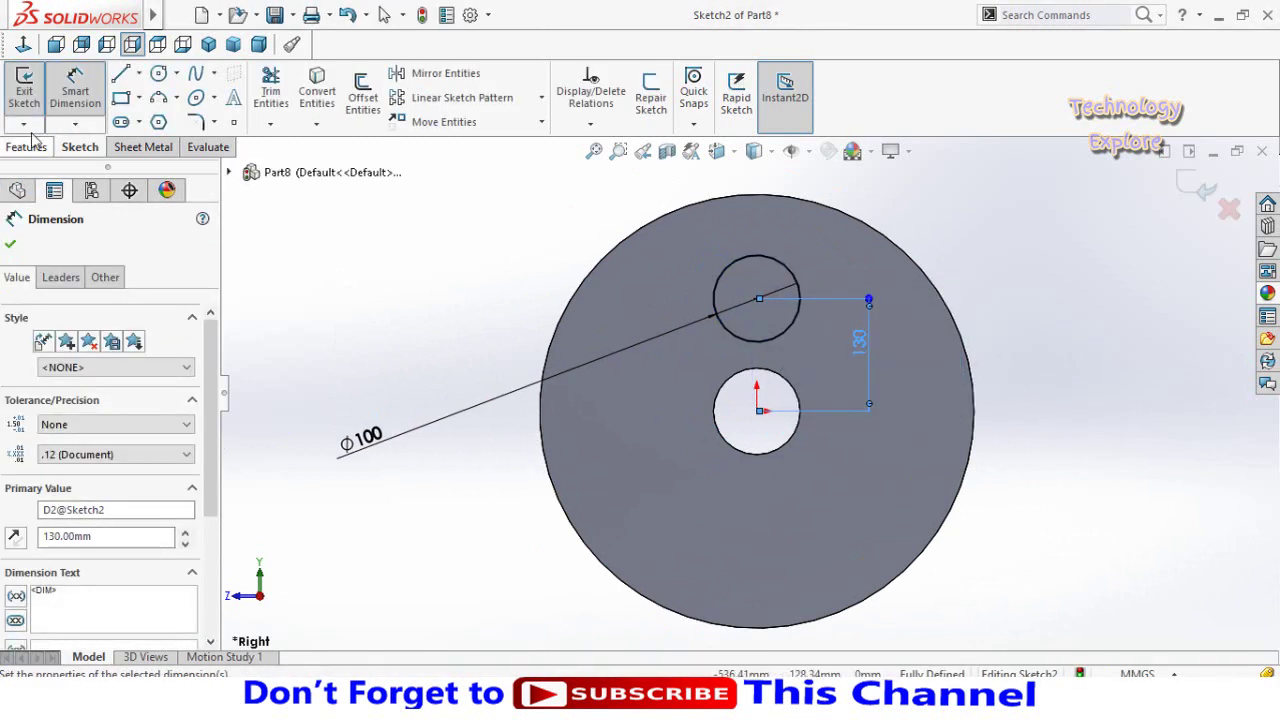
pyautogui.click(309, 243)
# Preview an Extruded Cut of the Ø100 circle with a 324 mm blind depth.
pyautogui.click(28, 147)
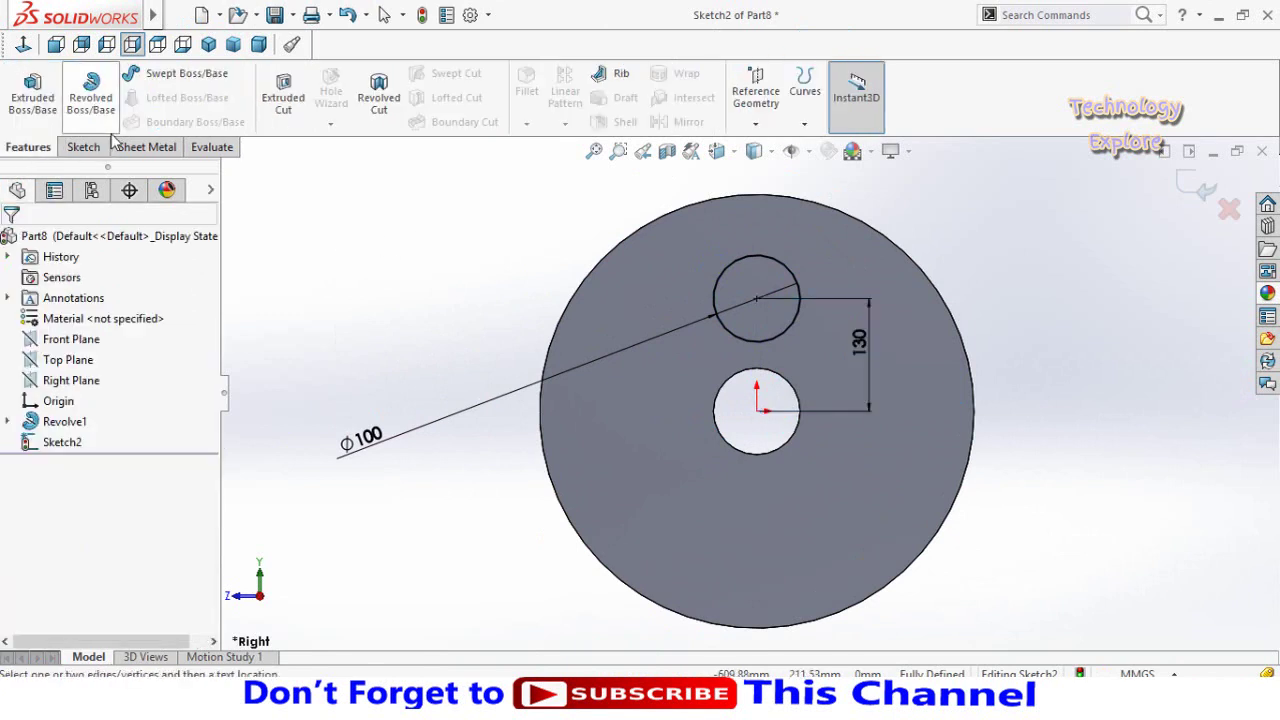
pyautogui.click(283, 95)
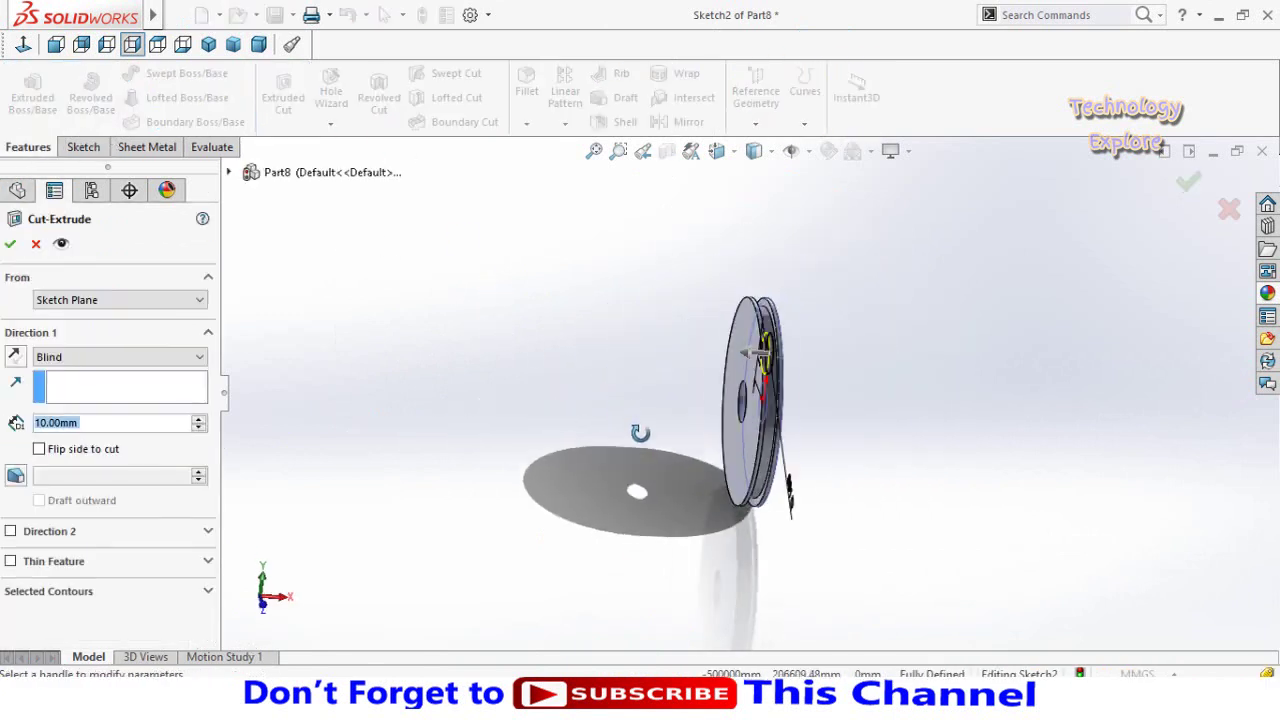
pyautogui.moveTo(640, 432); pyautogui.dragTo(706, 370, button='middle')
pyautogui.moveTo(749, 357)
pyautogui.mouseDown()
pyautogui.moveTo(671, 357)
pyautogui.moveTo(397, 433)
pyautogui.mouseUp()
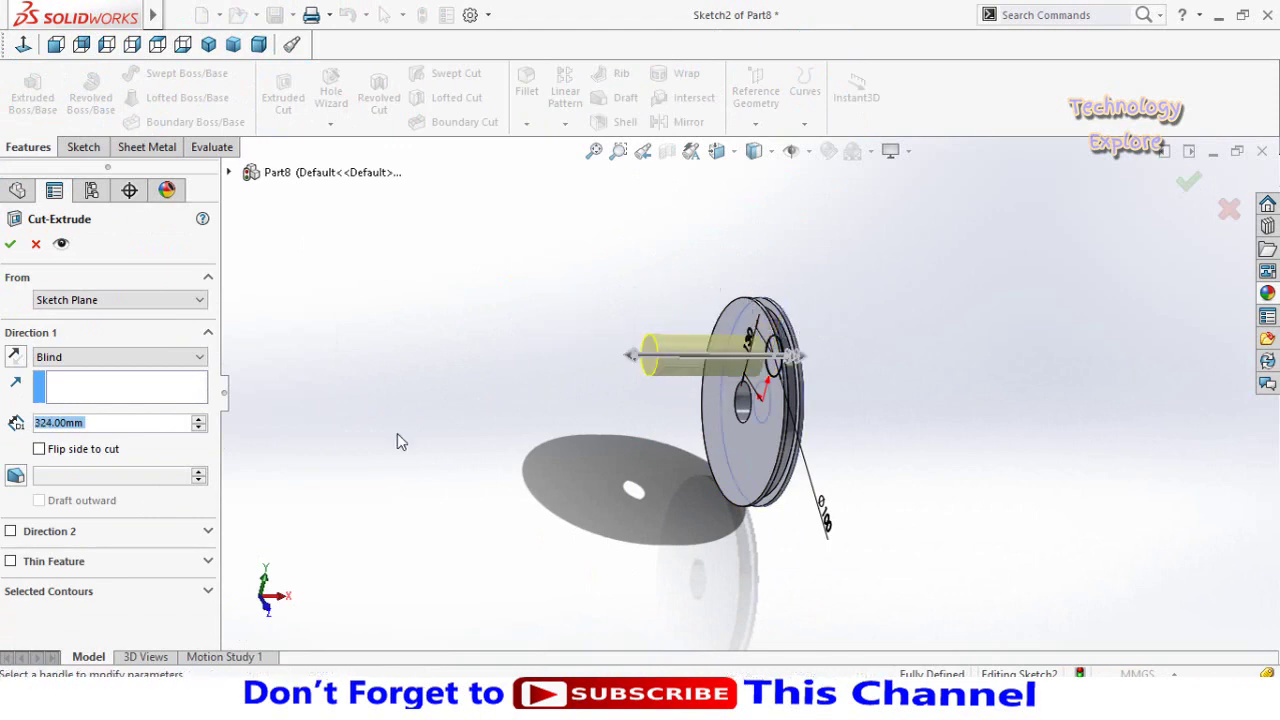
pyautogui.moveTo(543, 432); pyautogui.dragTo(485, 423, button='middle')
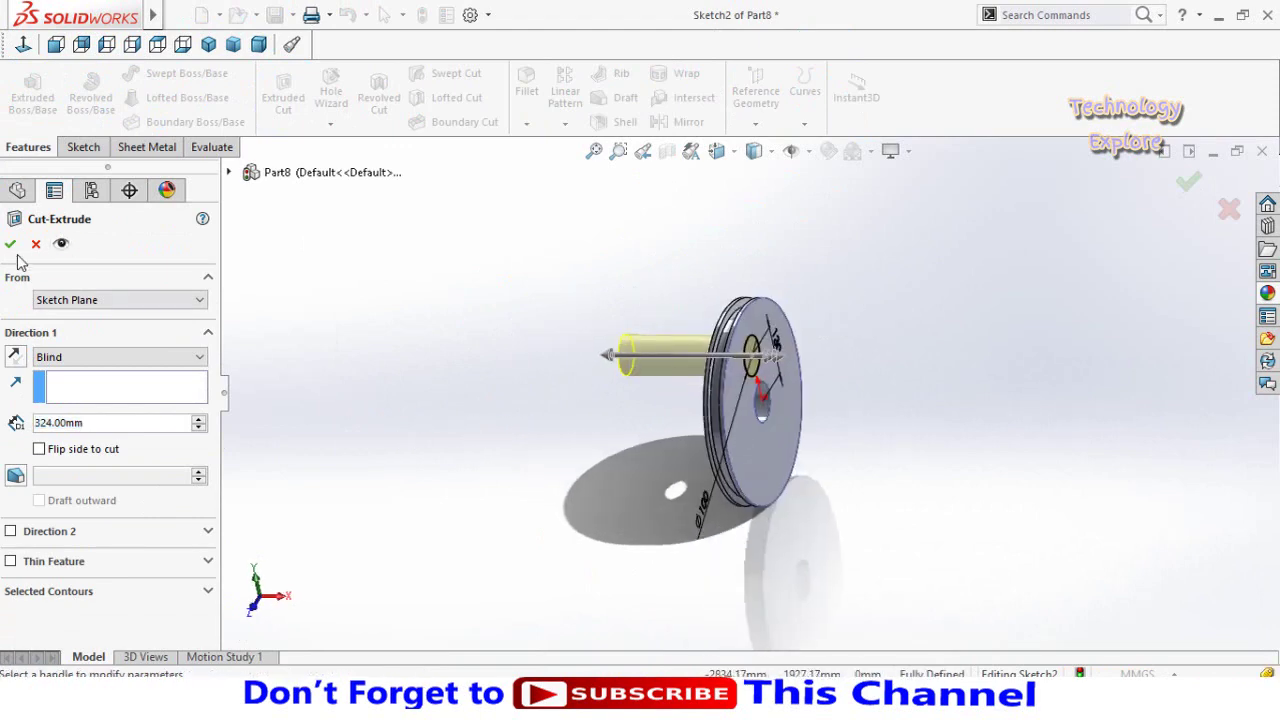
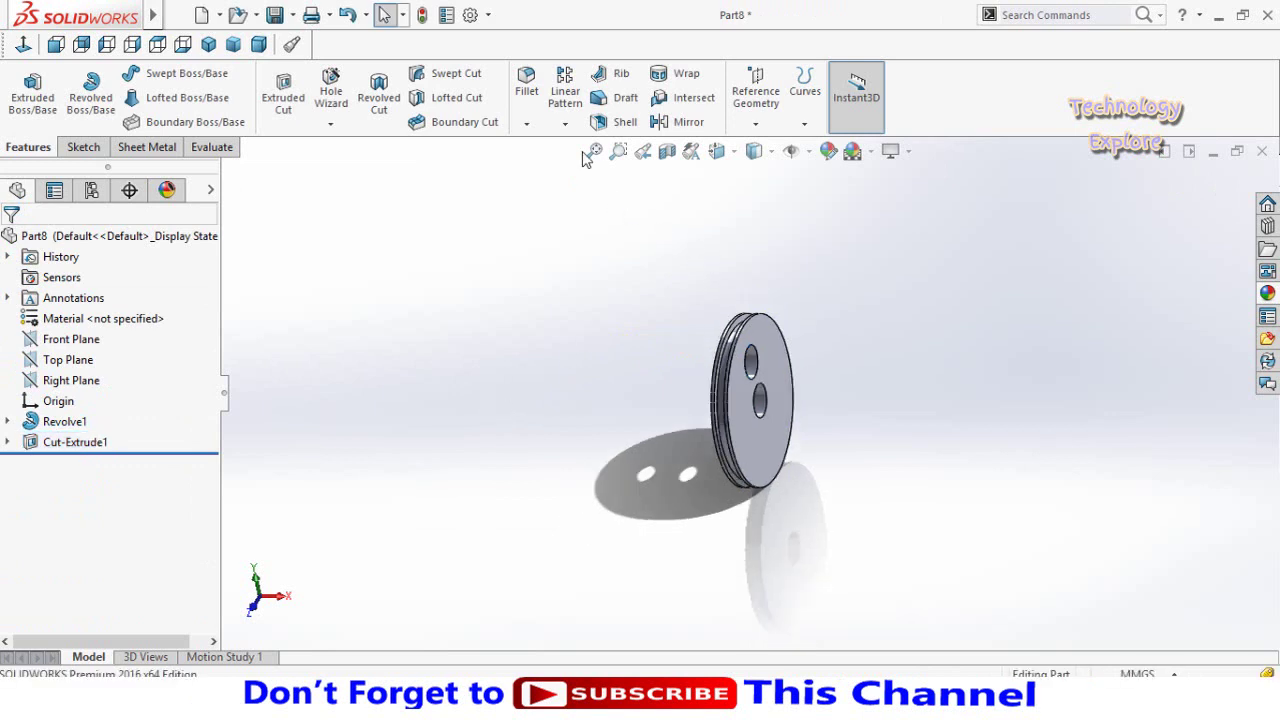
# Circular-pattern Cut-Extrude1 around the disc's outer edge with 4 equally spaced instances.
pyautogui.click(565, 124)
pyautogui.click(605, 169)
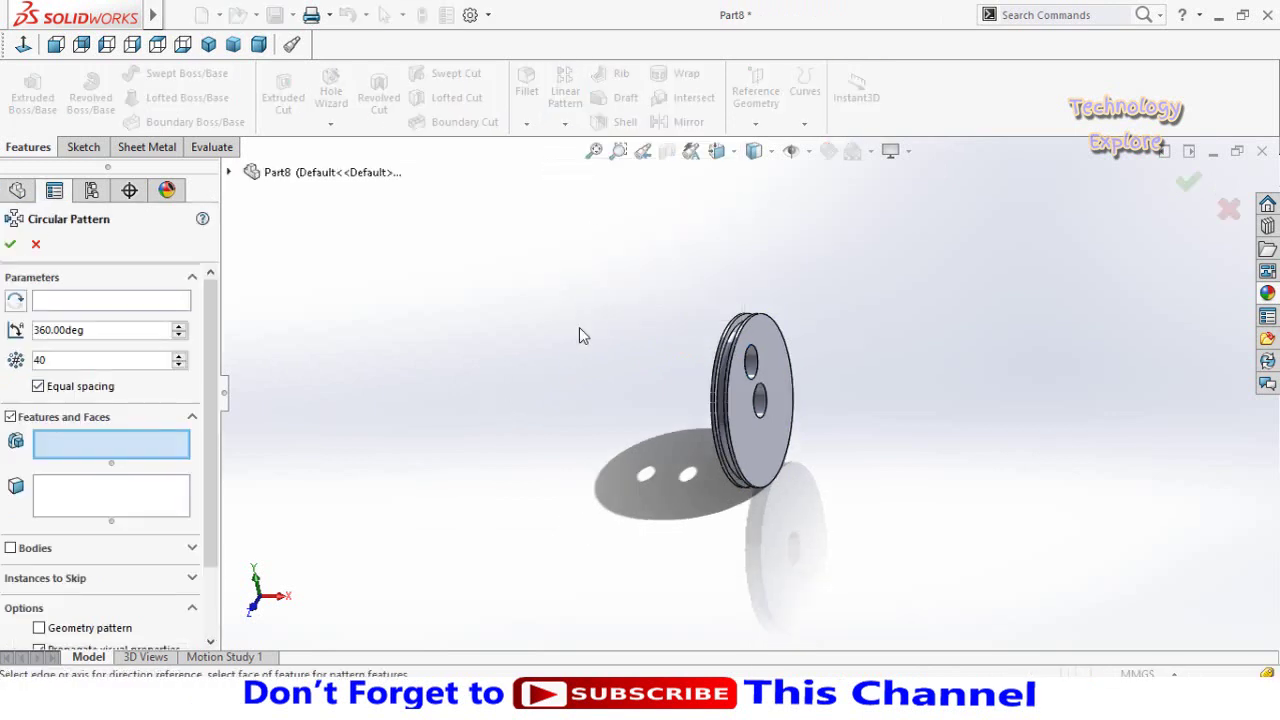
pyautogui.moveTo(540, 310); pyautogui.dragTo(506, 374, button='middle')
pyautogui.scroll(-2, 698, 375)
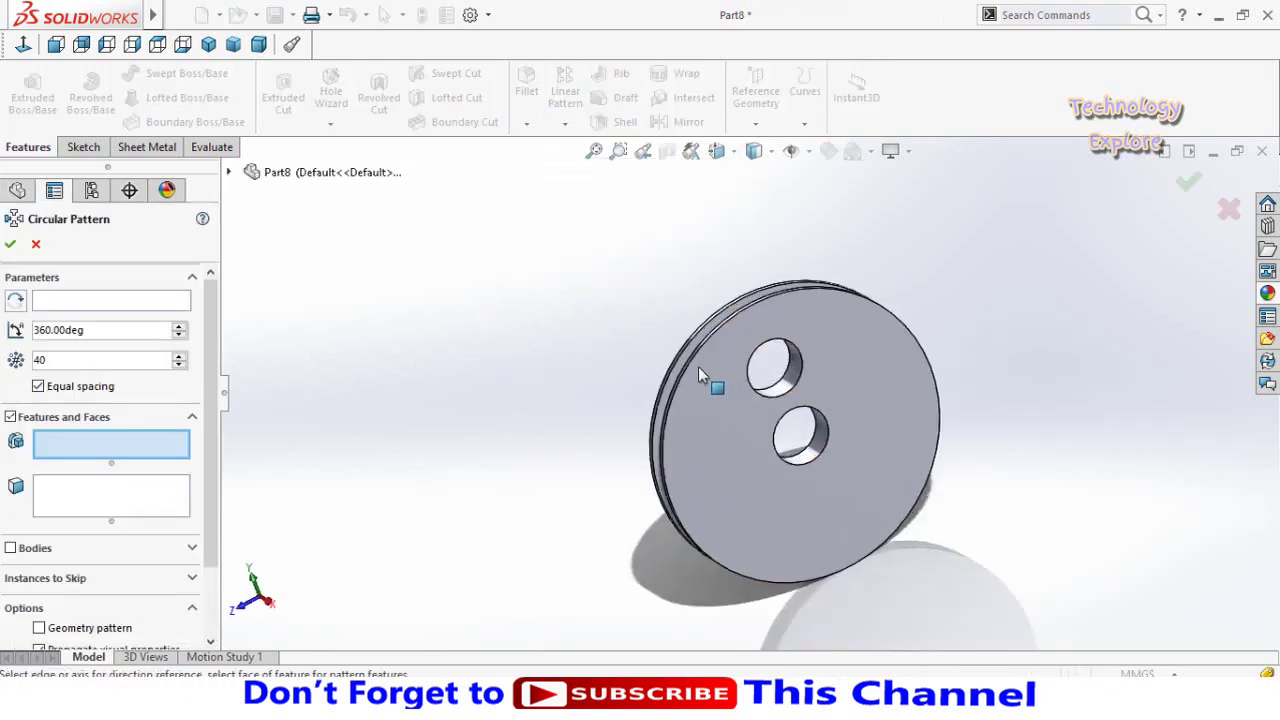
pyautogui.click(86, 303)
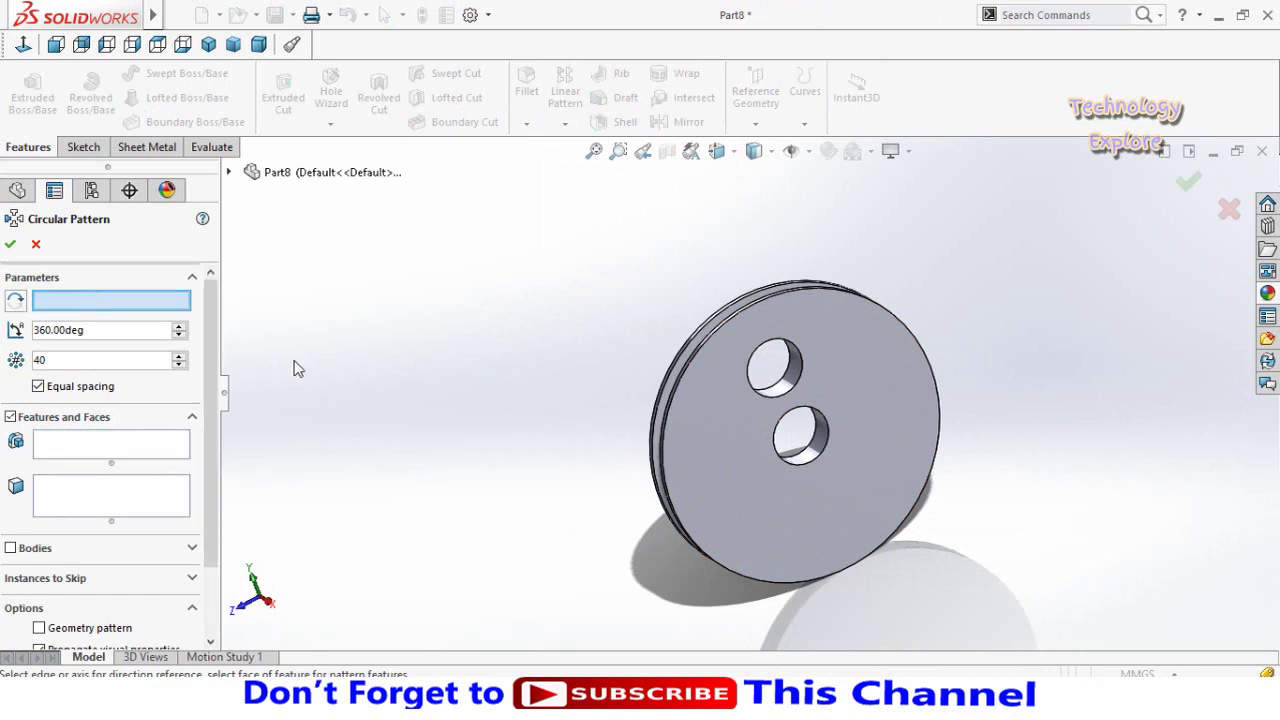
pyautogui.click(657, 497)
pyautogui.click(66, 444)
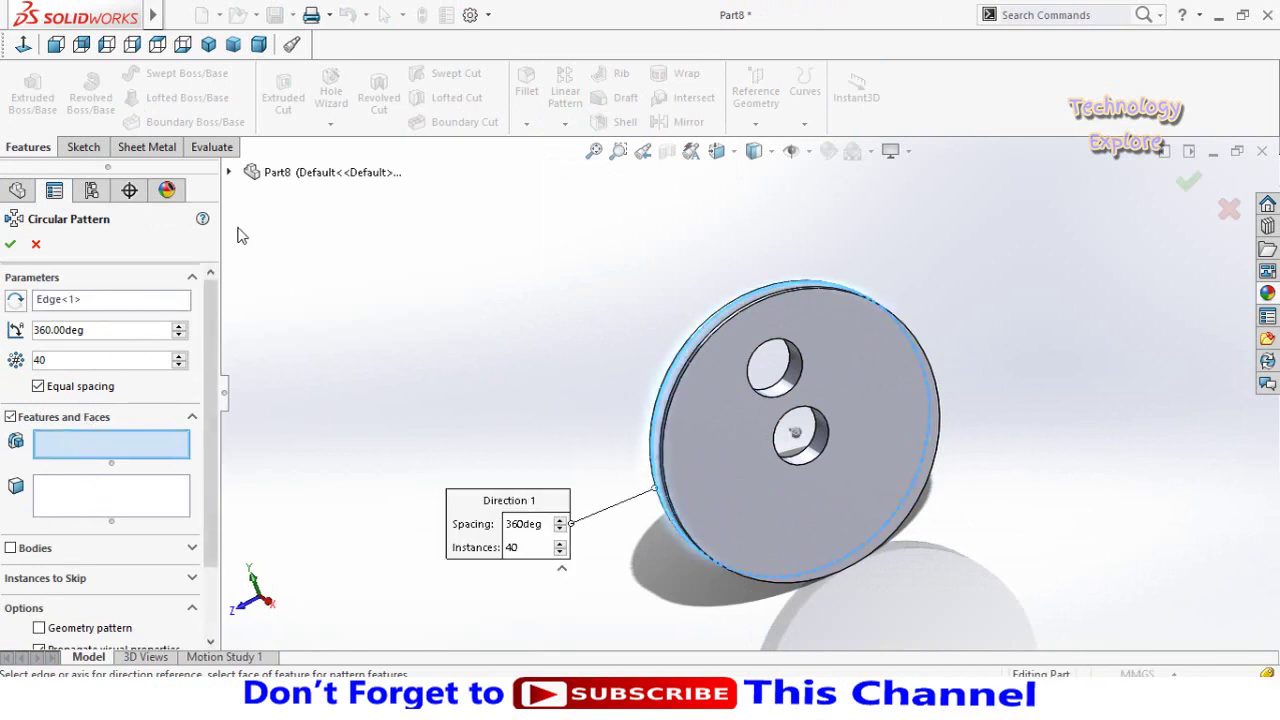
pyautogui.click(229, 172)
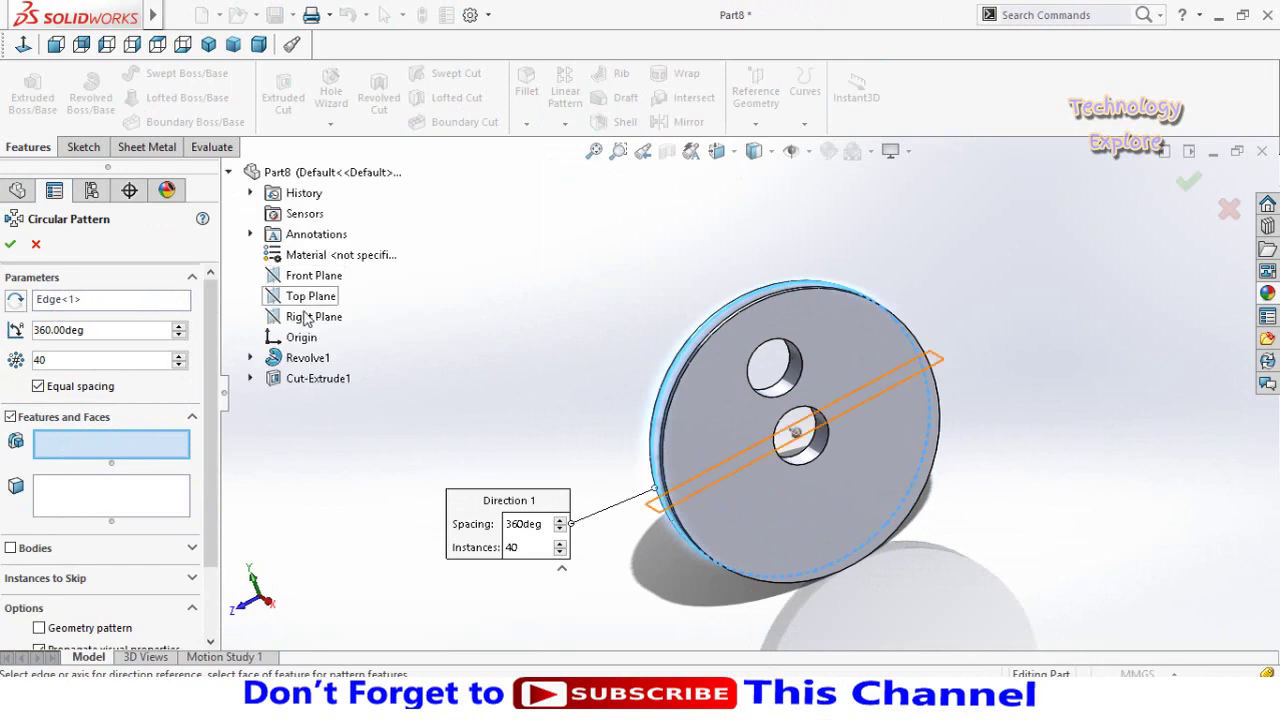
pyautogui.click(318, 378)
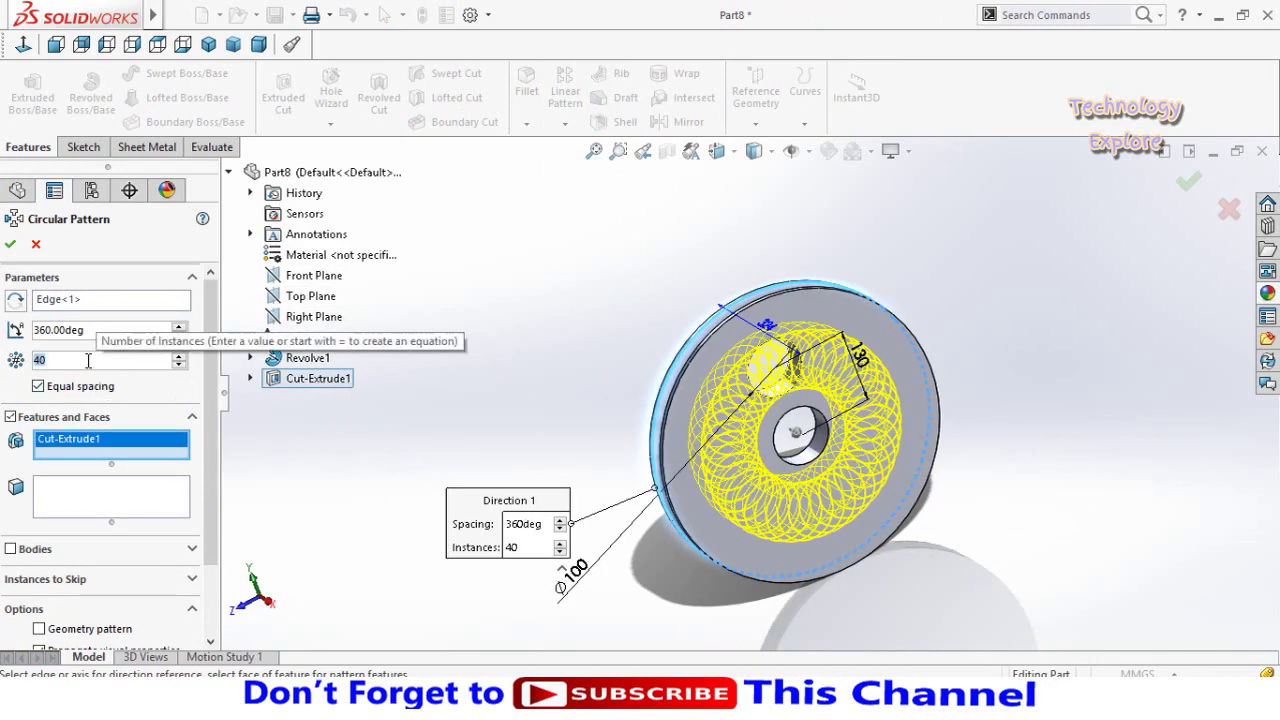
pyautogui.write('4')
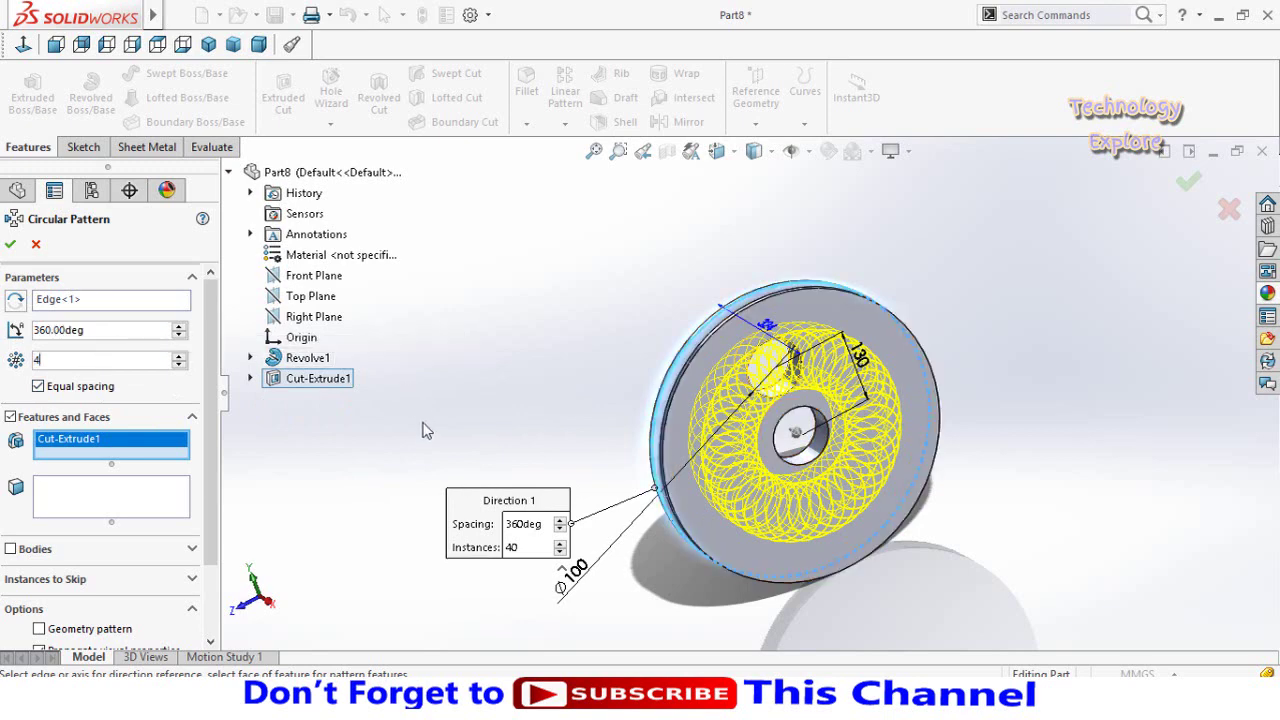
pyautogui.click(10, 244)
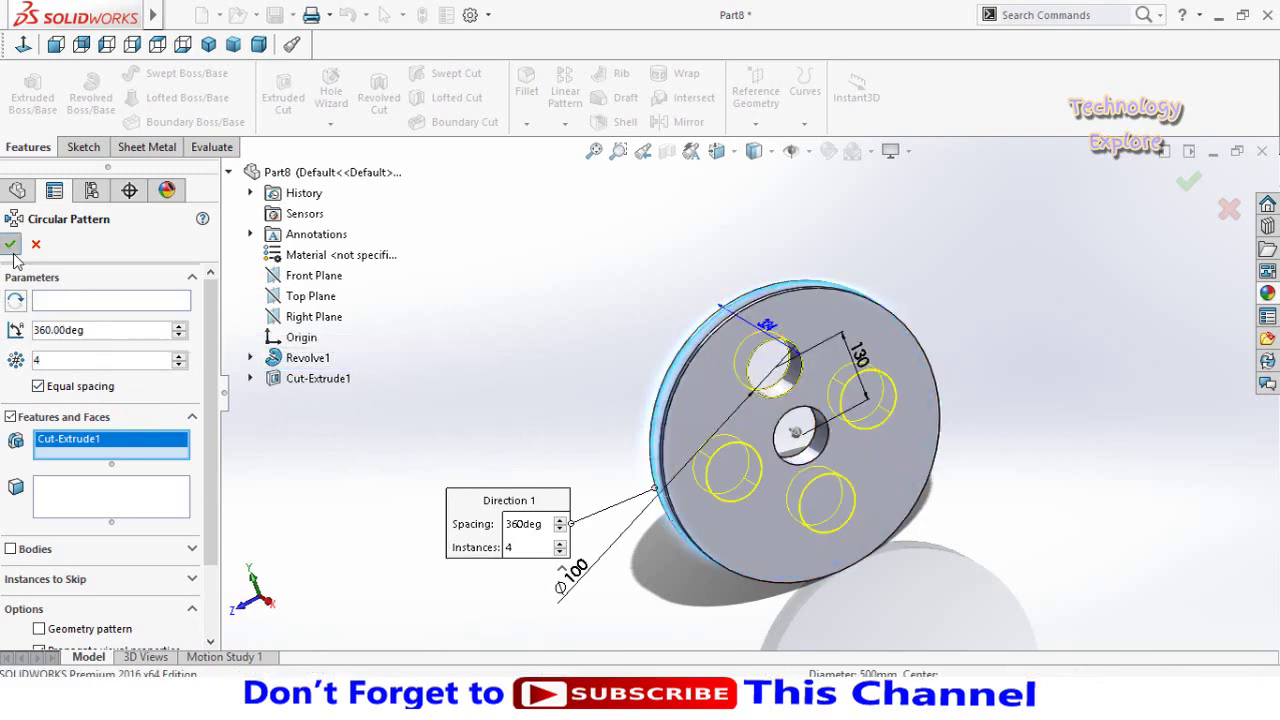
# Save the pulley as 'Pulley turbine' and create a new blank part.
pyautogui.moveTo(453, 424); pyautogui.dragTo(575, 452, button='middle')
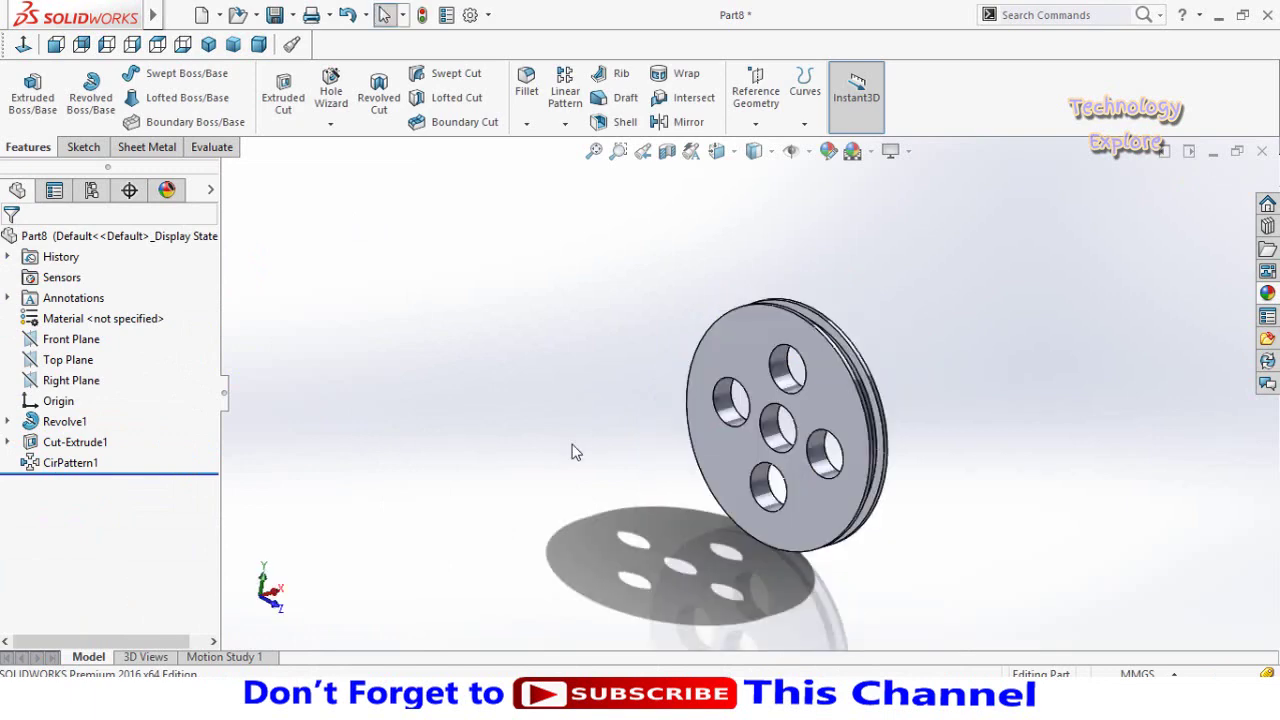
pyautogui.hotkey('ctrl', 's')
pyautogui.write('Pulley turbine')
pyautogui.press('Return')
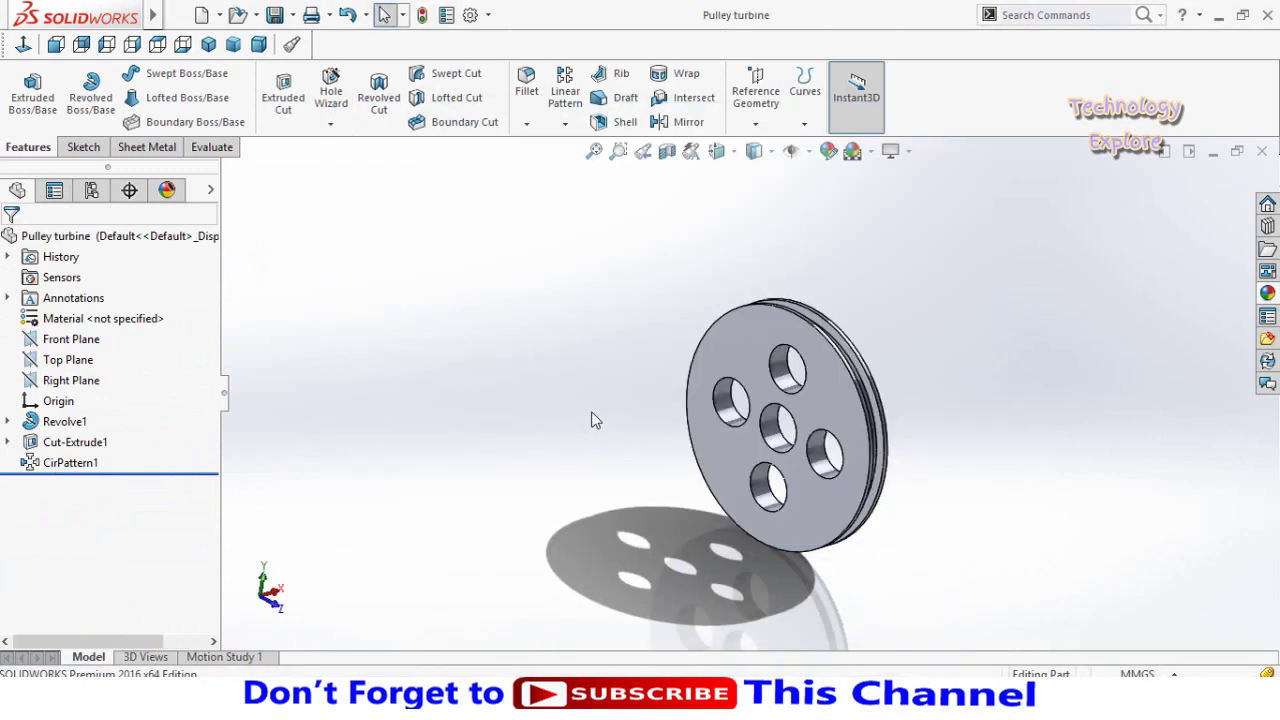
pyautogui.hotkey('ctrl', 'n')
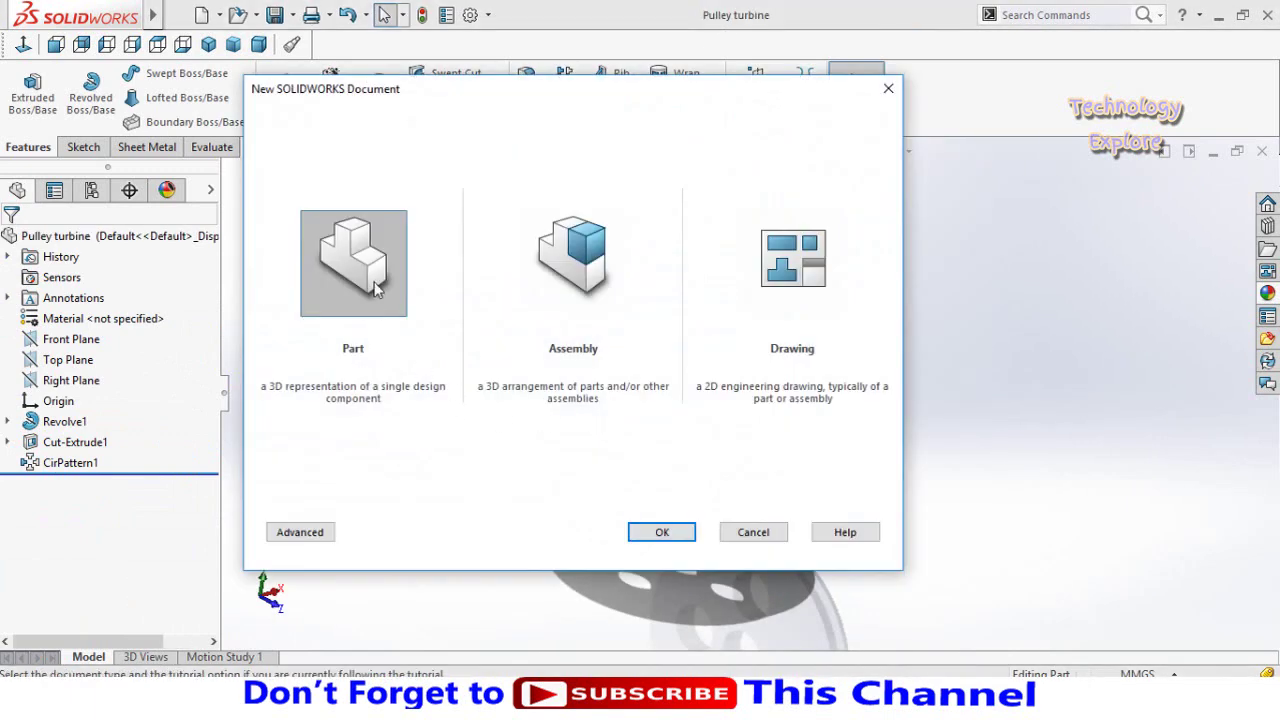
pyautogui.doubleClick(374, 285)
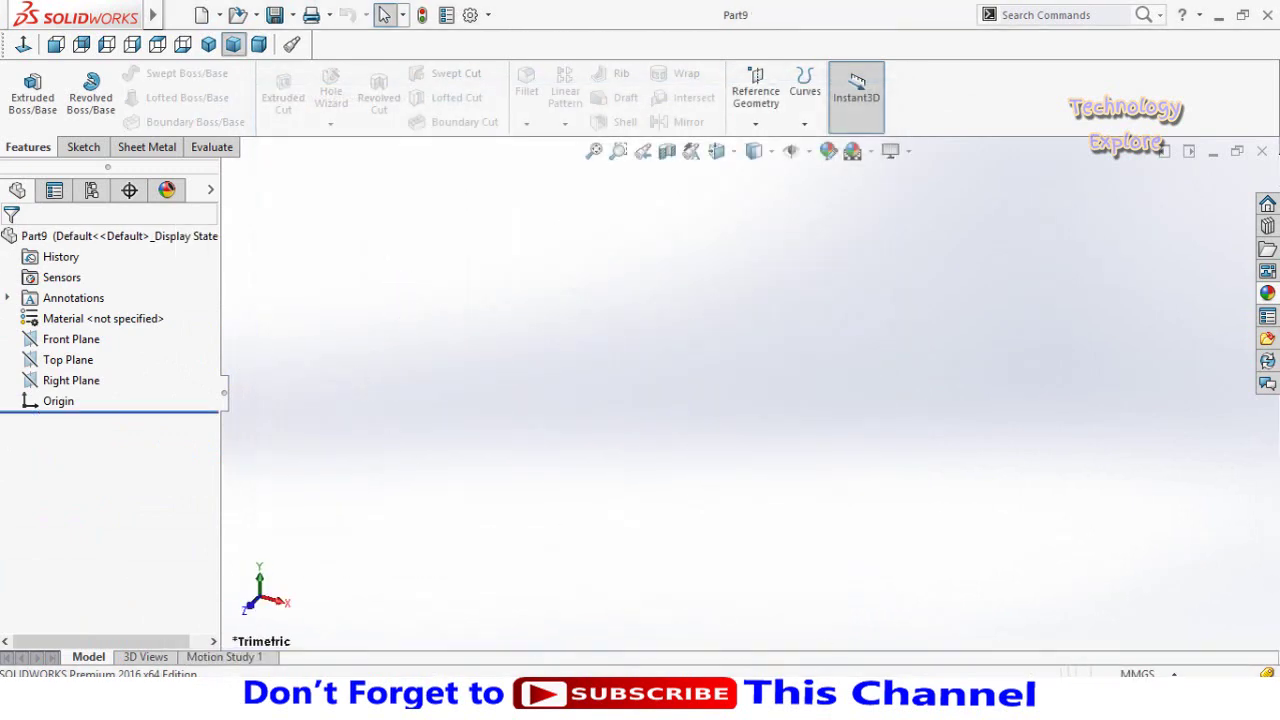
pyautogui.moveTo(1033, 640)
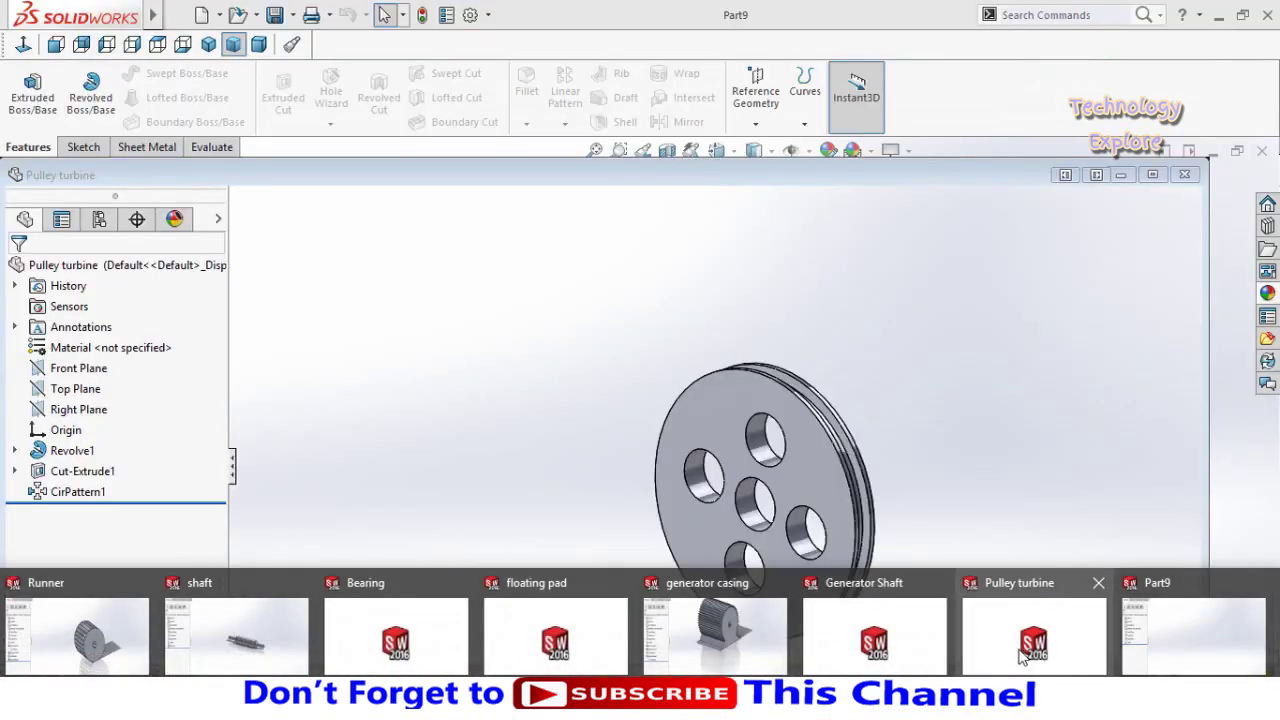
# Select the Pulley turbine profile sketch geometry, exit the sketch, and return to Part9.
pyautogui.click(1022, 655)
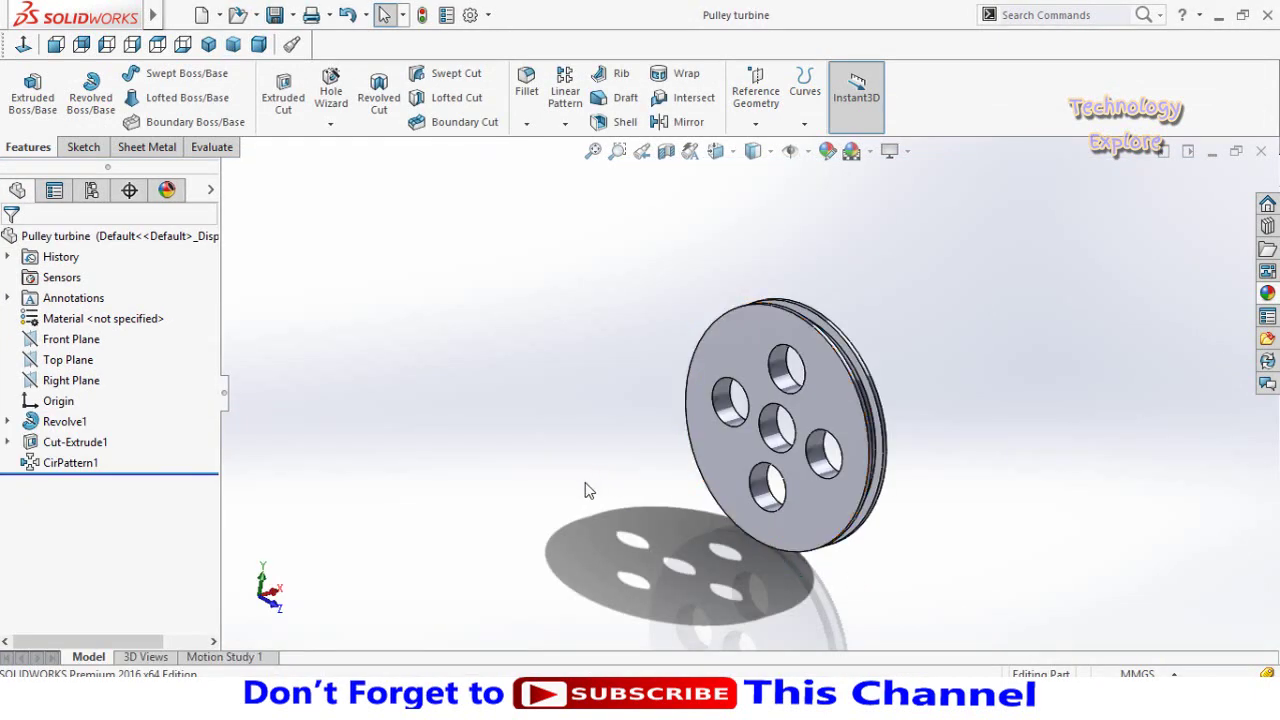
pyautogui.scroll(1, 588, 490)
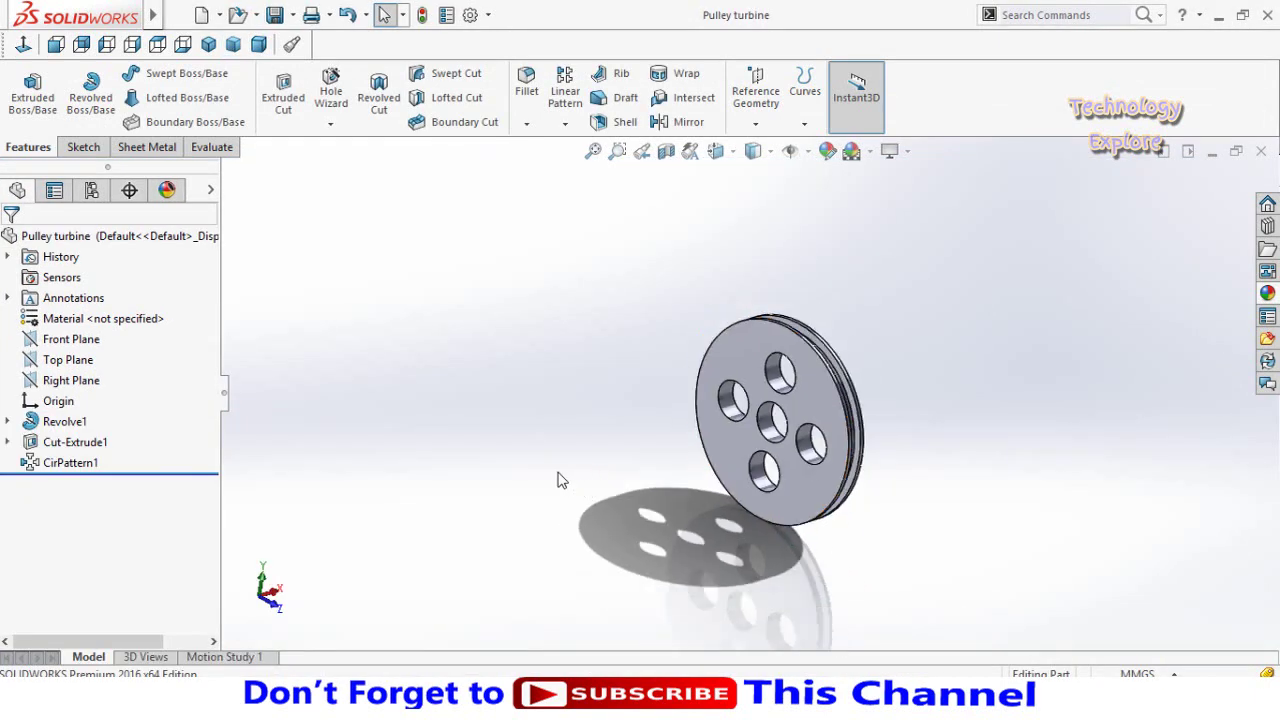
pyautogui.click(7, 422)
pyautogui.click(70, 445)
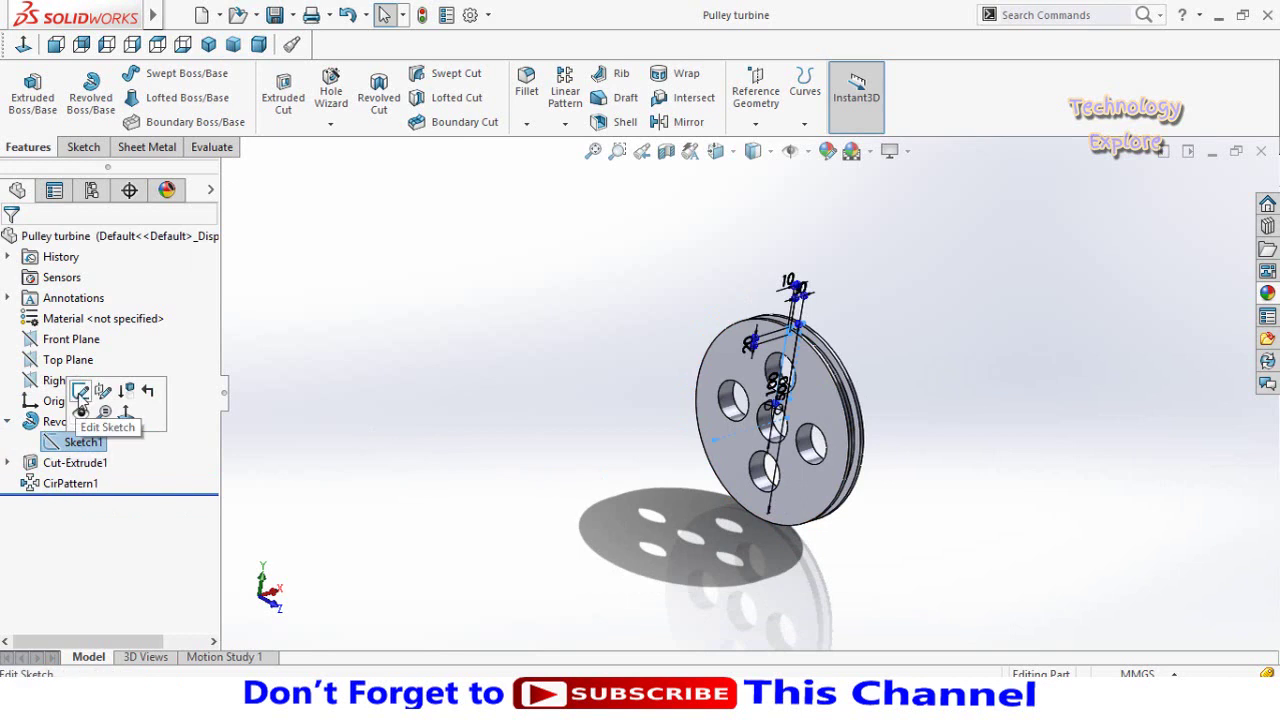
pyautogui.click(80, 398)
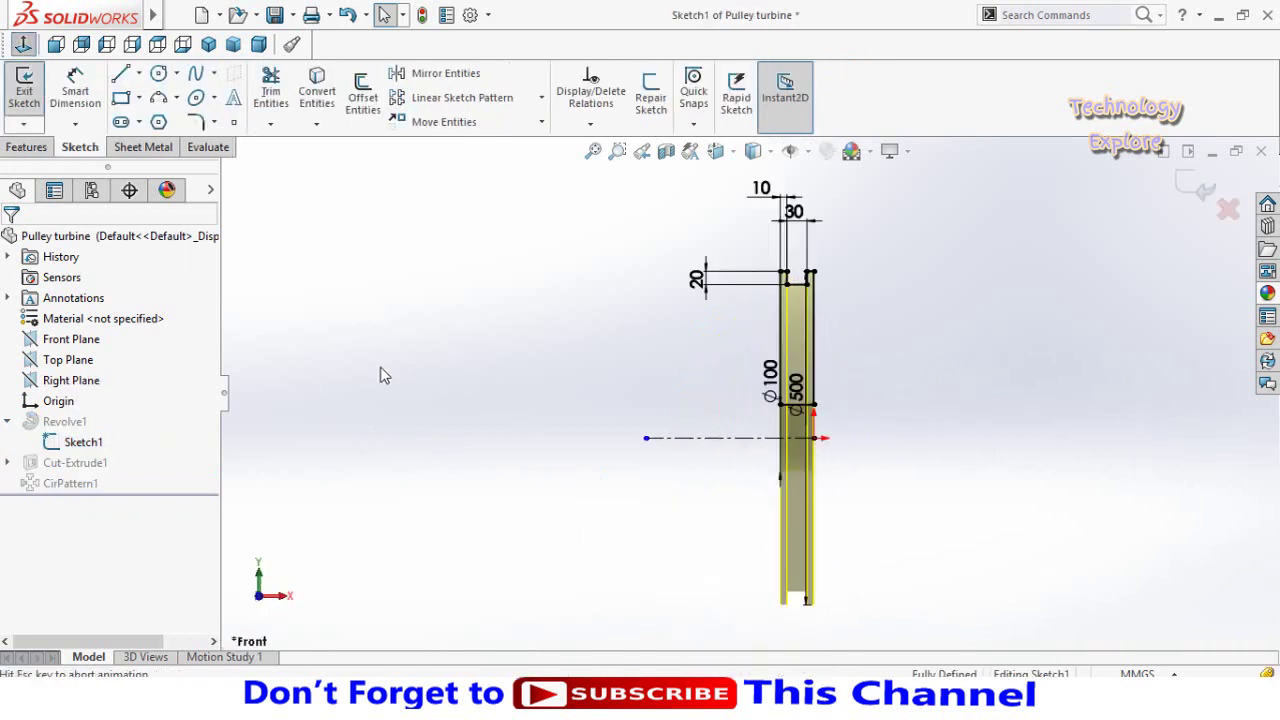
pyautogui.moveTo(650, 528); pyautogui.dragTo(624, 544)
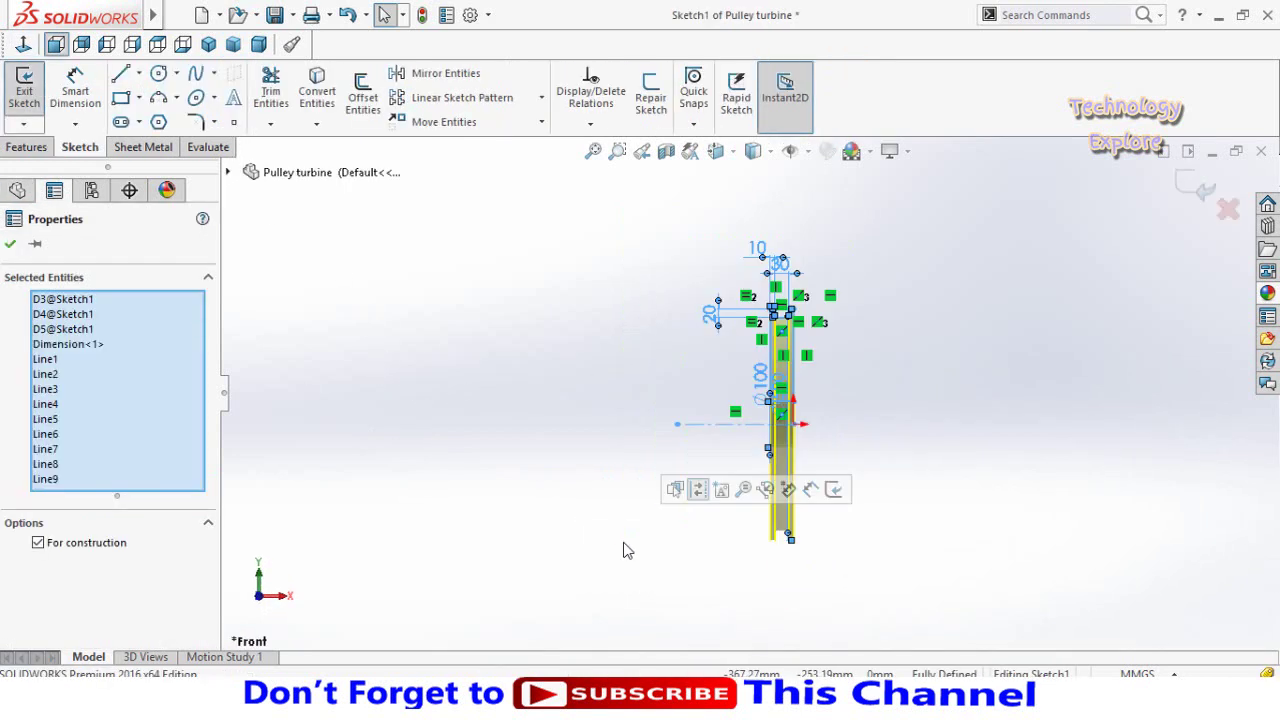
pyautogui.click(872, 366)
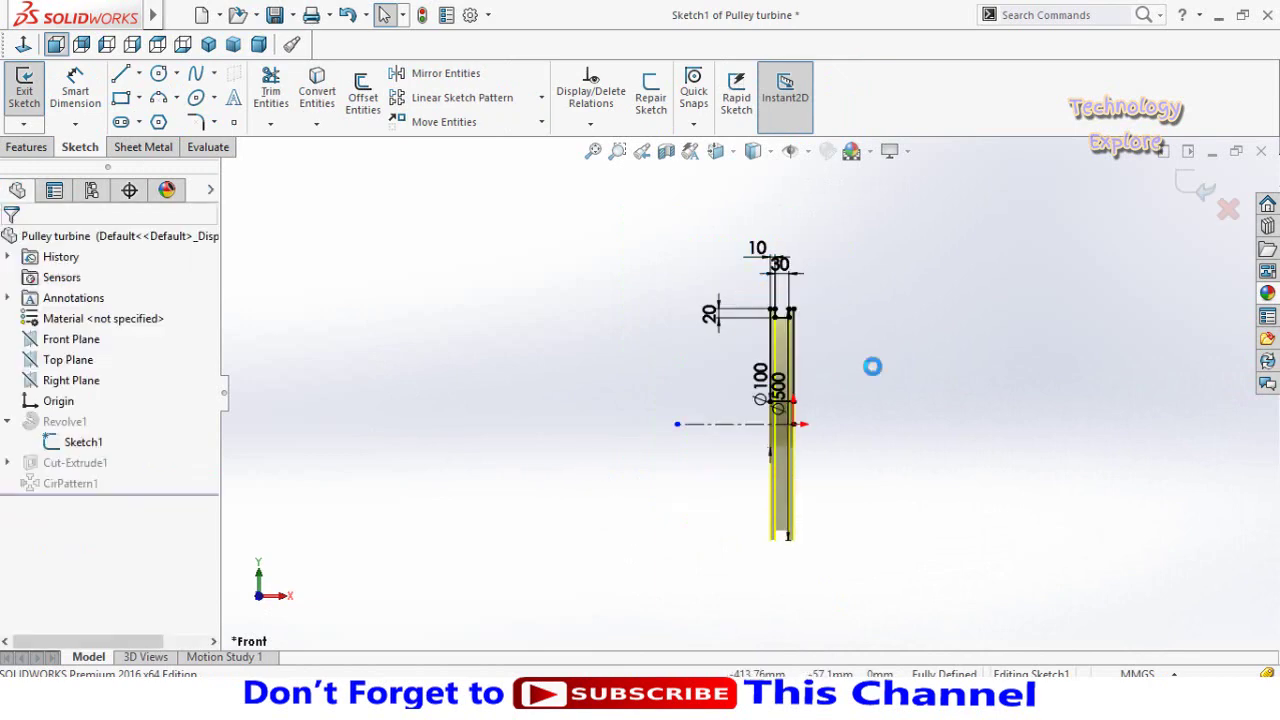
pyautogui.click(1228, 210)
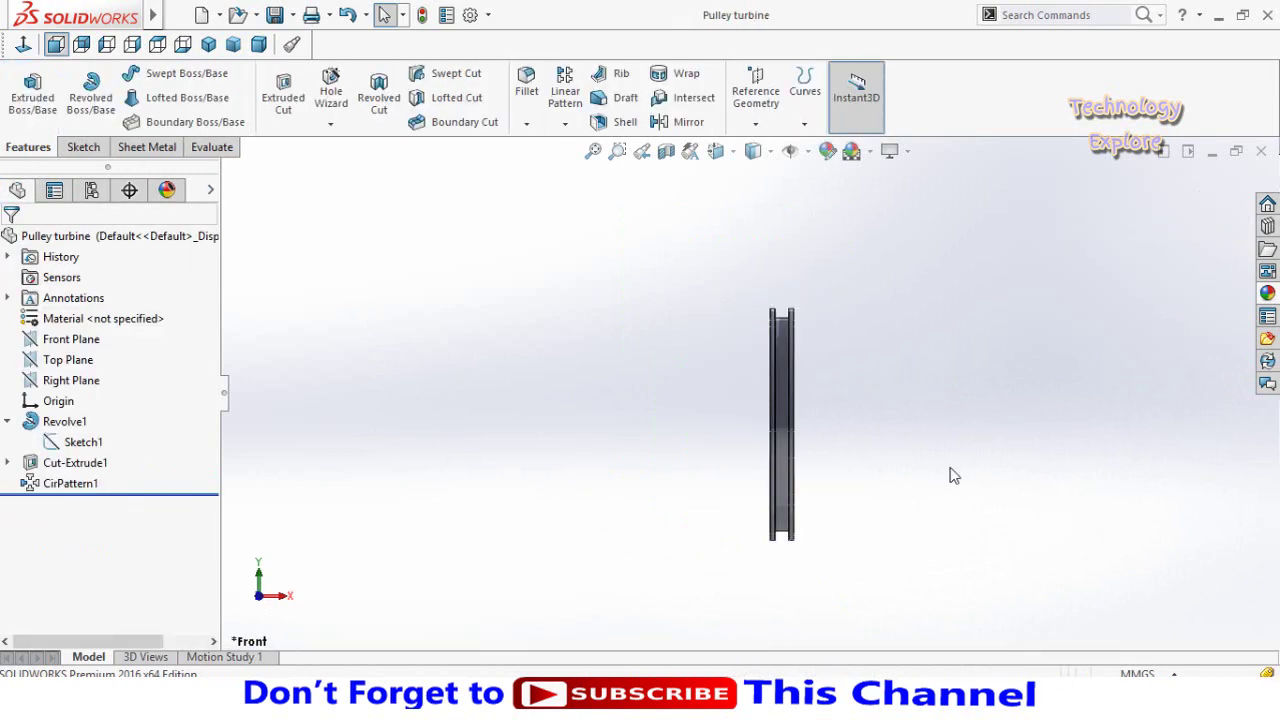
pyautogui.click(1190, 617)
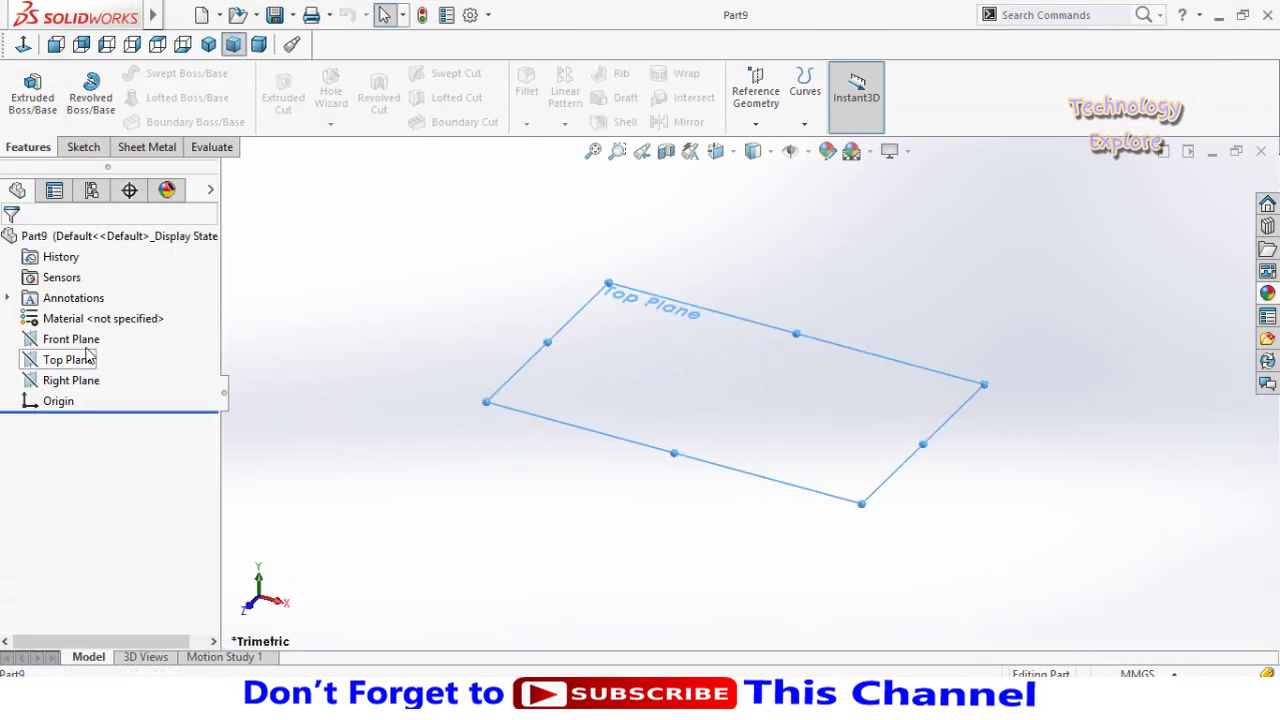
# On the front plane, make the profile's centerline end coincident with the origin.
pyautogui.click(70, 339)
pyautogui.click(151, 313)
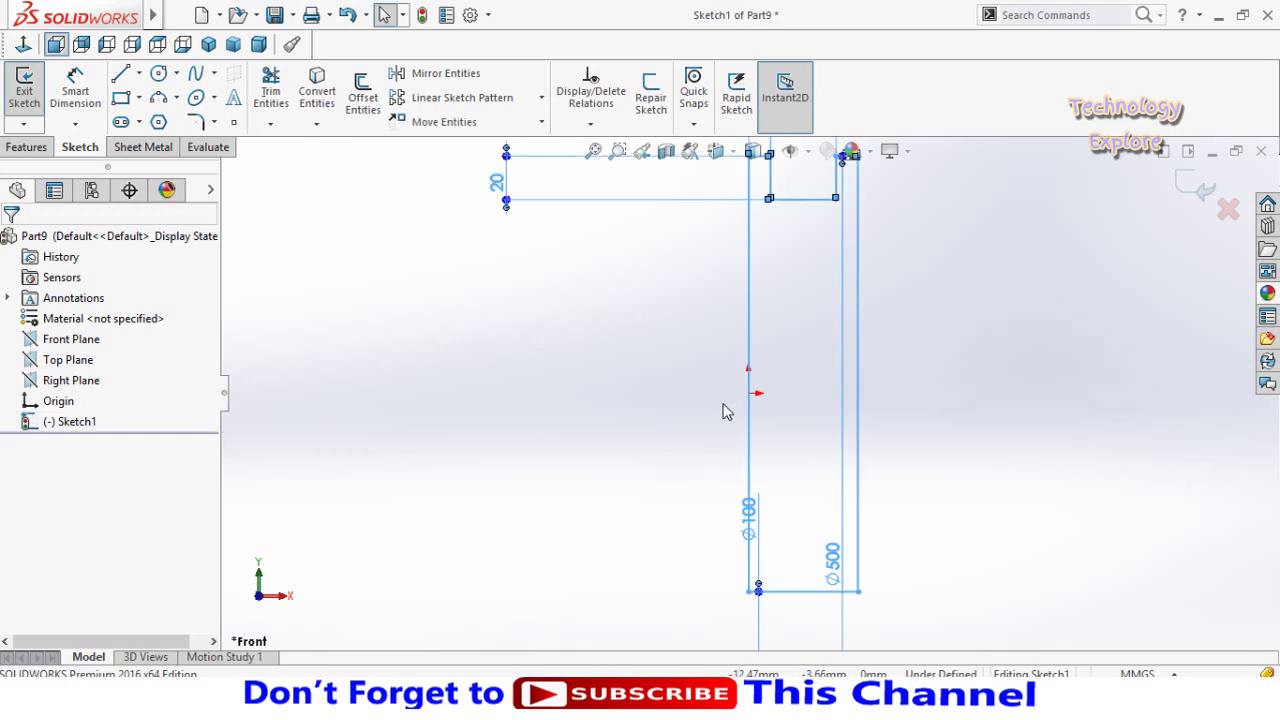
pyautogui.scroll(2, 723, 409)
pyautogui.scroll(3, 689, 474)
pyautogui.scroll(1, 714, 463)
pyautogui.click(838, 480)
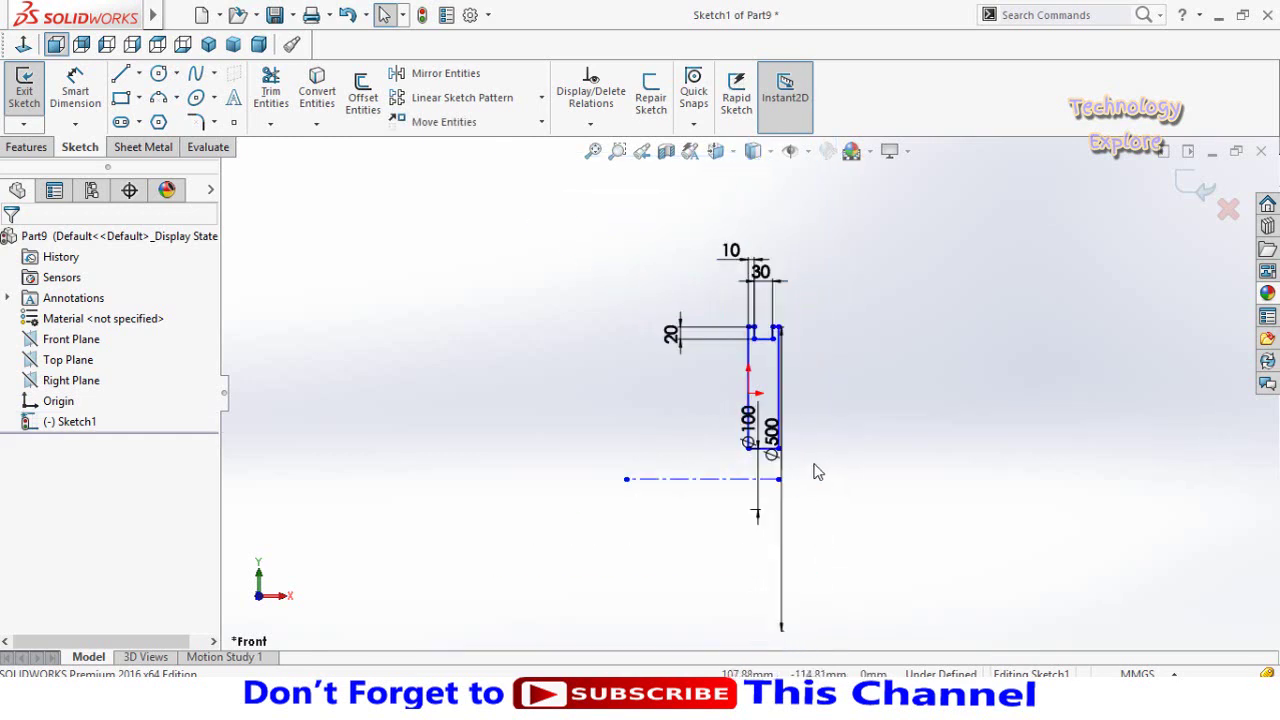
pyautogui.scroll(-2, 814, 471)
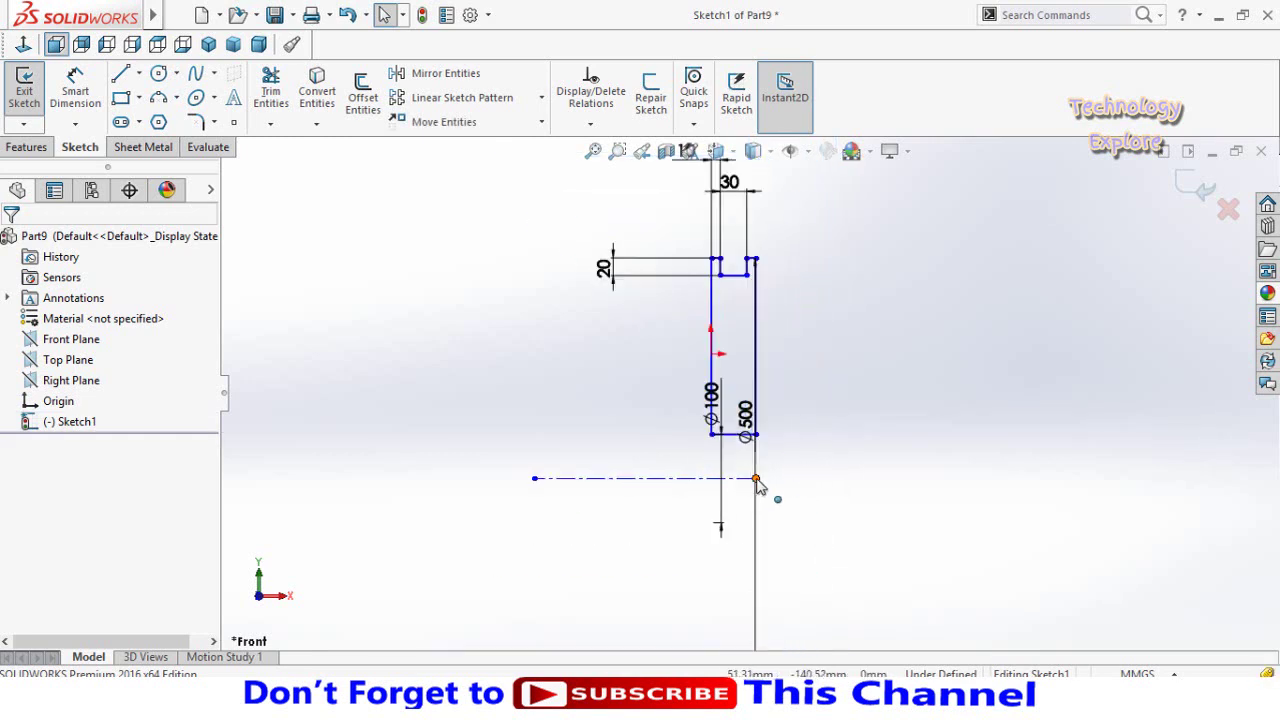
pyautogui.click(755, 478)
pyautogui.keyDown('ctrl'); pyautogui.click(710, 353); pyautogui.keyUp('ctrl')
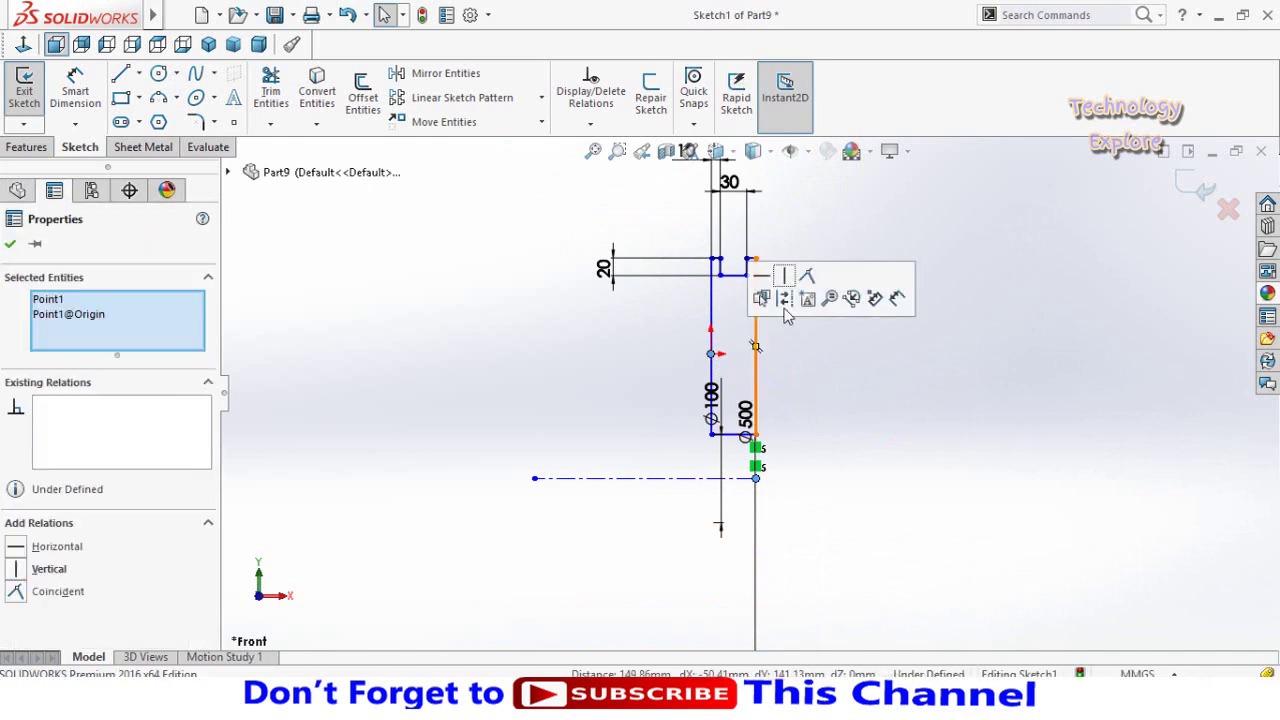
pyautogui.click(808, 280)
pyautogui.click(846, 449)
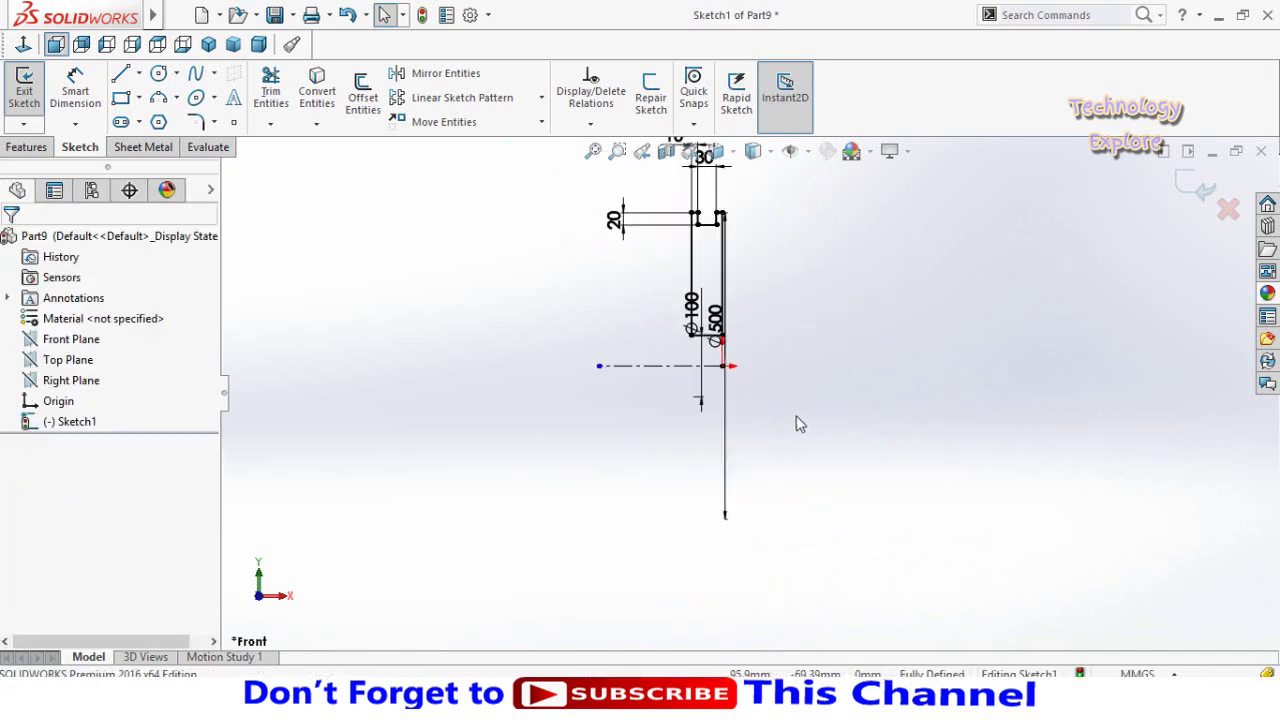
# Change the bore diameter from 100 to 50 and the outer diameter from 500 to 300.
pyautogui.scroll(1, 740, 500)
pyautogui.scroll(1, 740, 500)
pyautogui.moveTo(710, 480); pyautogui.dragTo(524, 472)
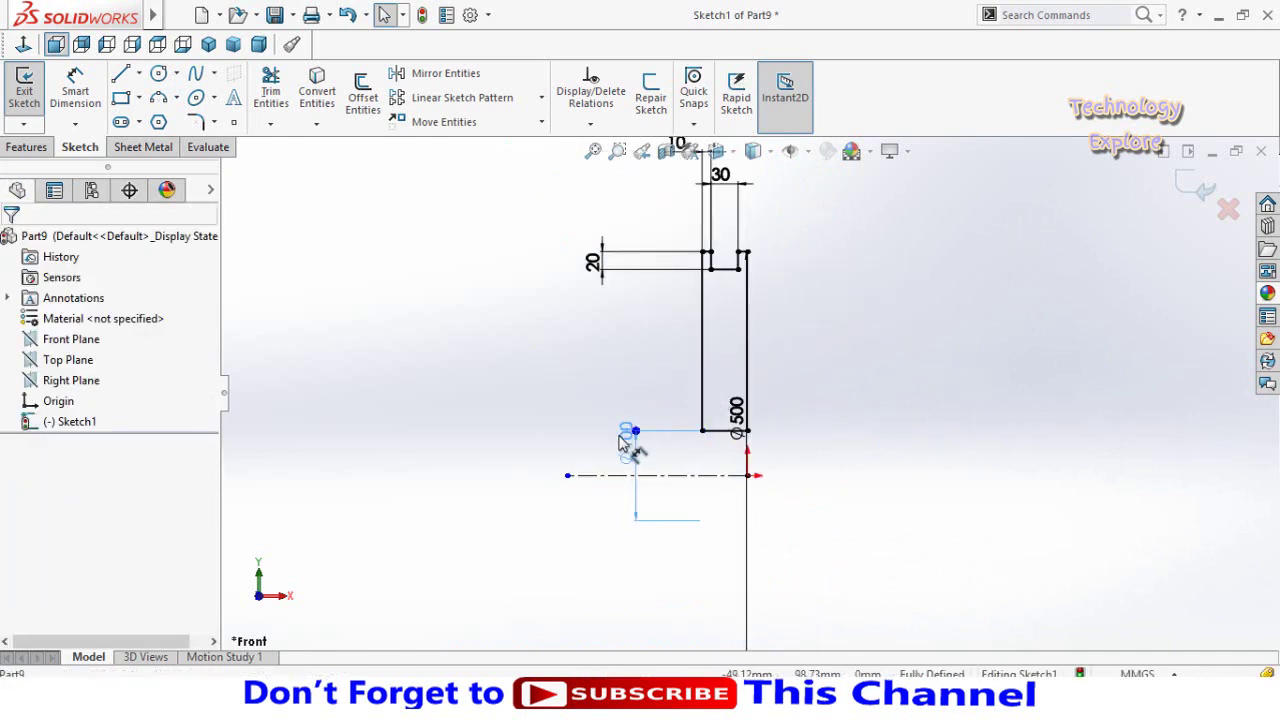
pyautogui.doubleClick(522, 470)
pyautogui.write('50')
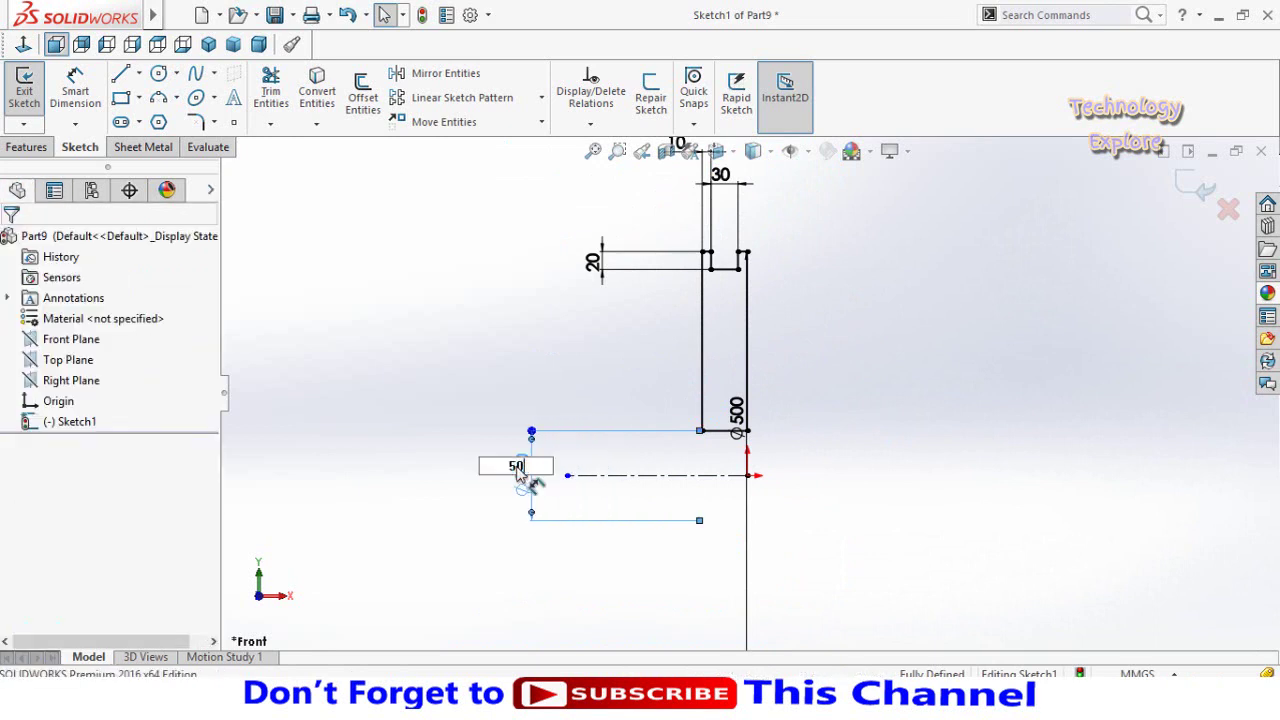
pyautogui.press('Return')
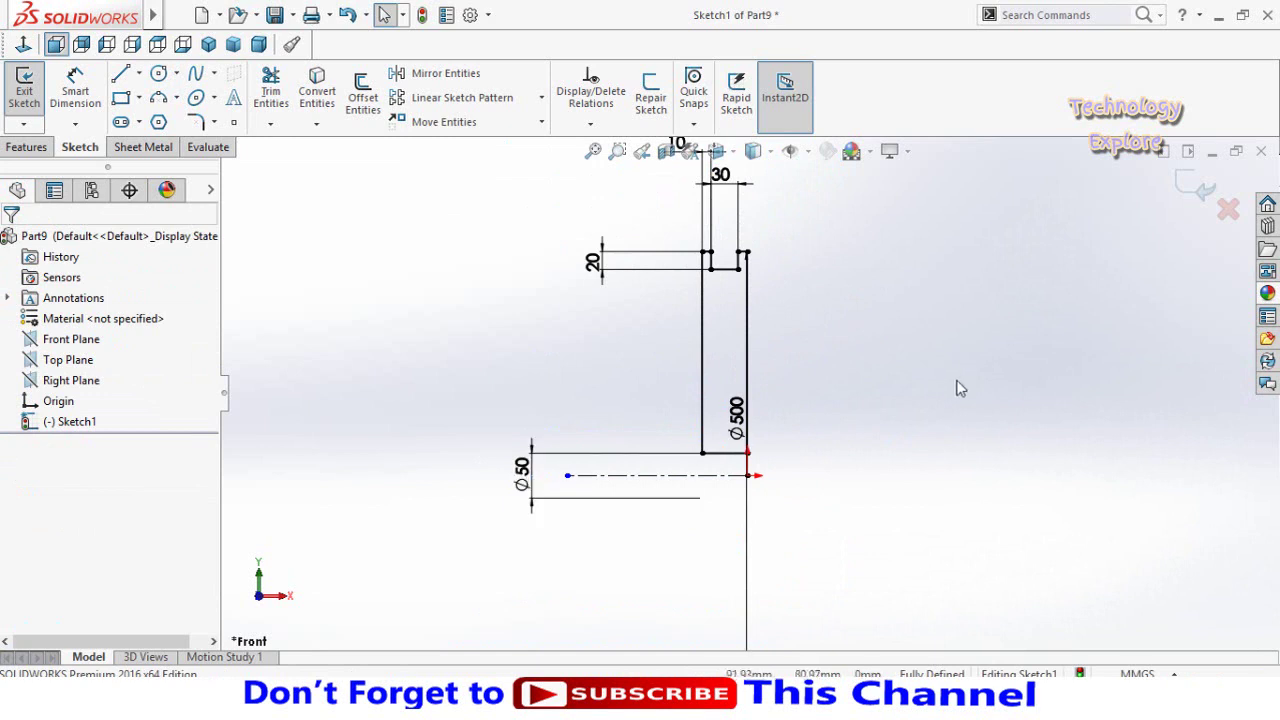
pyautogui.scroll(2, 754, 400)
pyautogui.scroll(2, 808, 331)
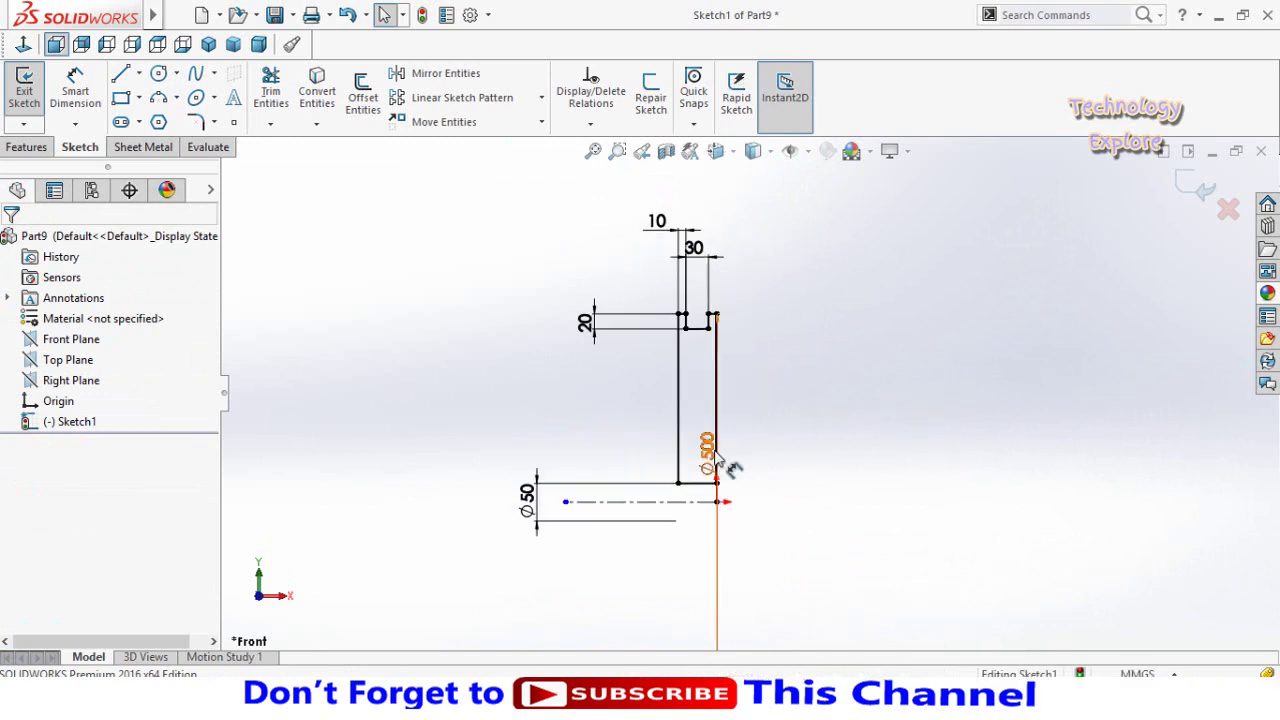
pyautogui.moveTo(730, 460); pyautogui.dragTo(806, 455)
pyautogui.doubleClick(803, 447)
pyautogui.write('300')
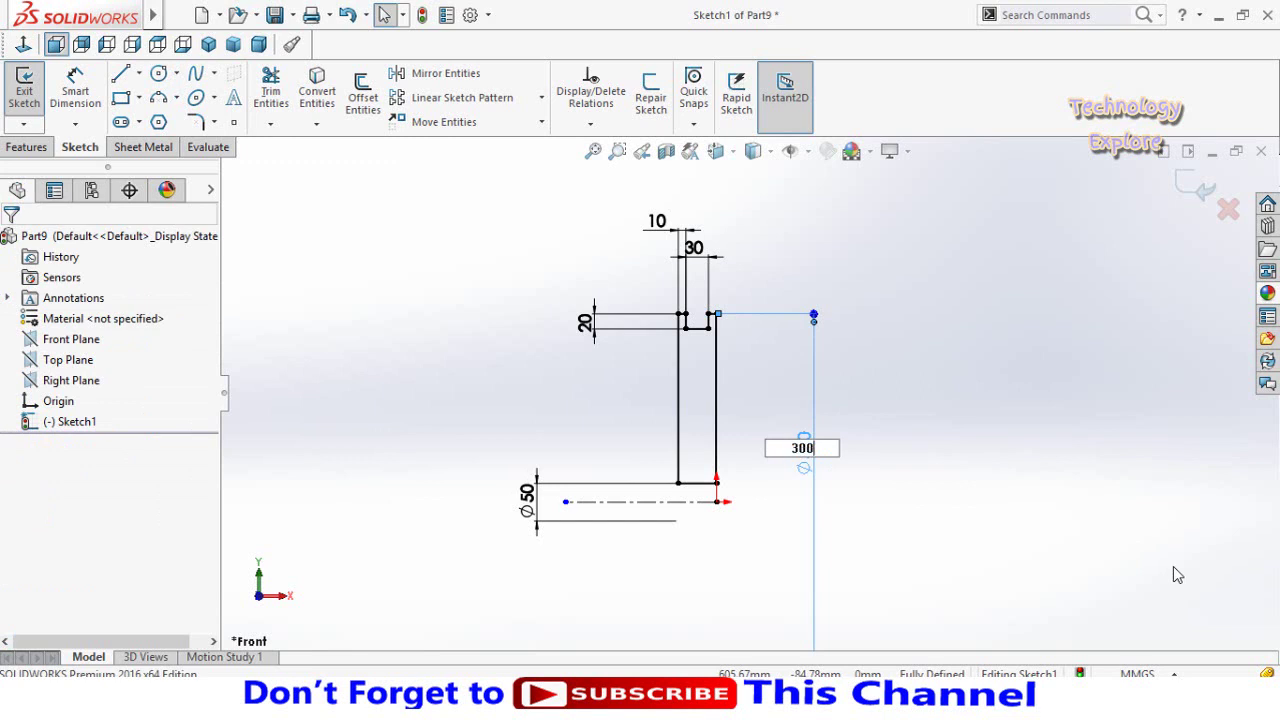
pyautogui.press('Return')
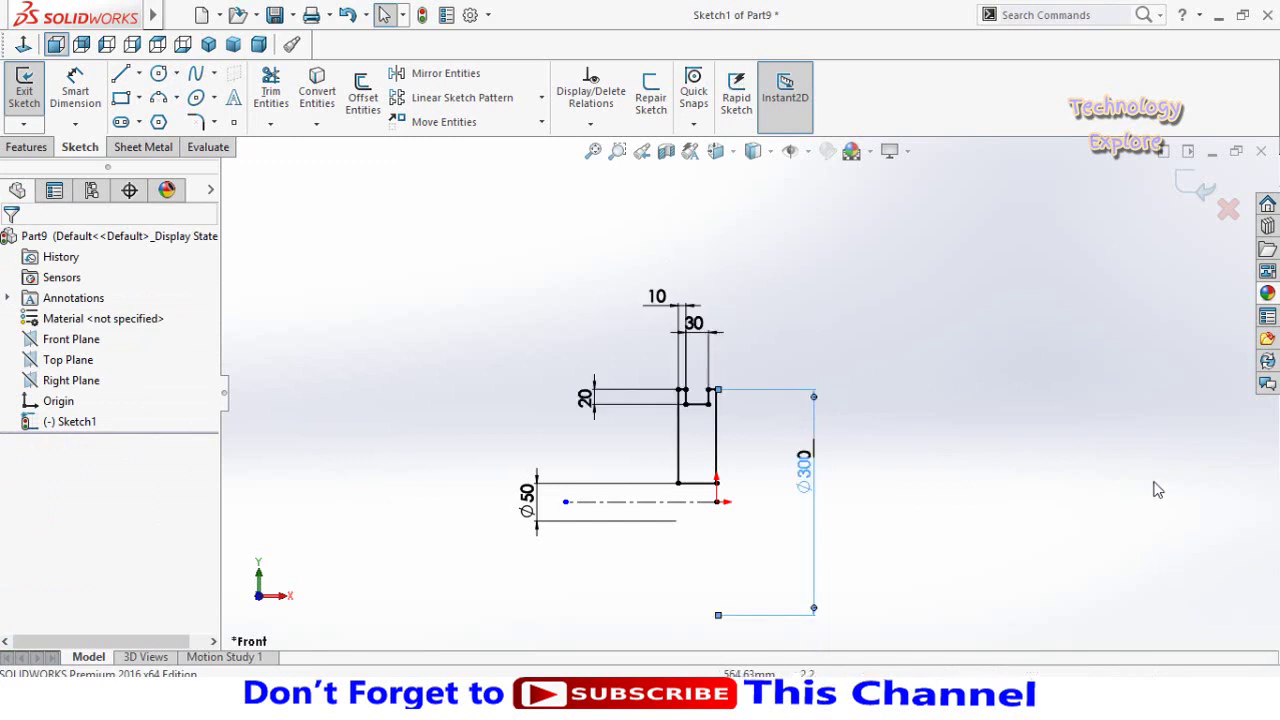
# Revolve the profile into a solid wheel and start a sketch on its flat face.
pyautogui.click(26, 147)
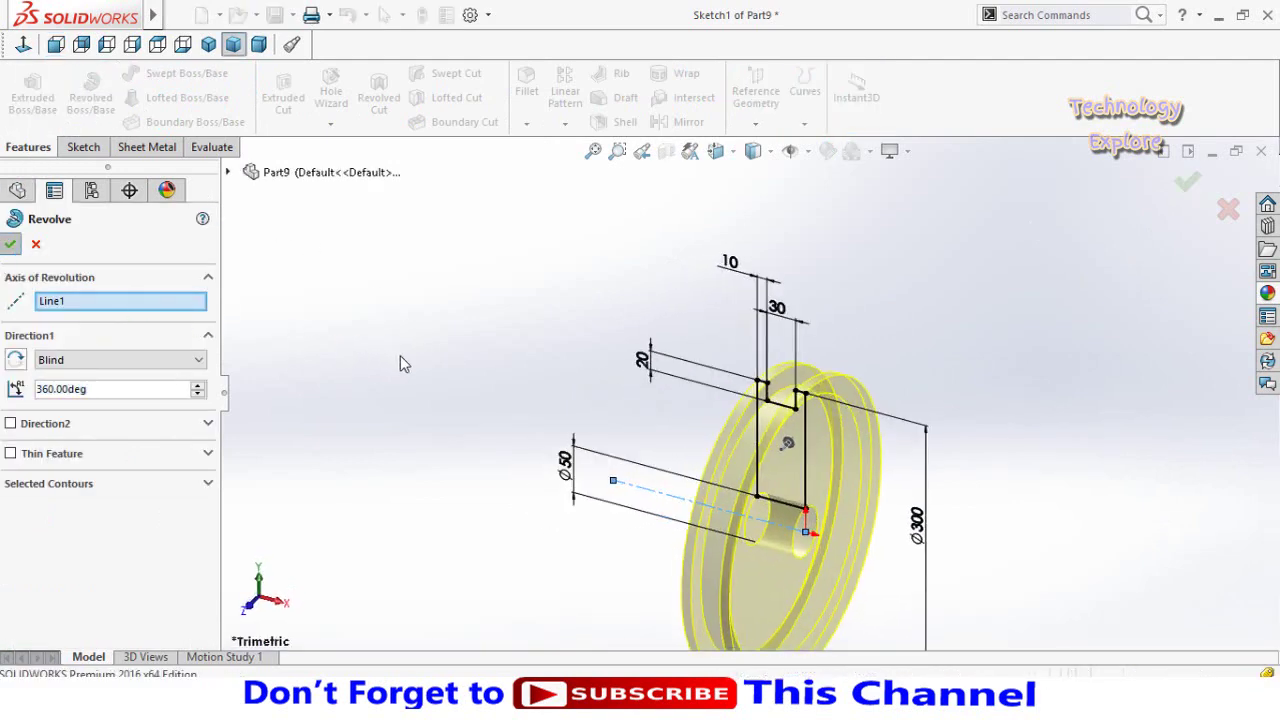
pyautogui.press('Return')
pyautogui.click(790, 487)
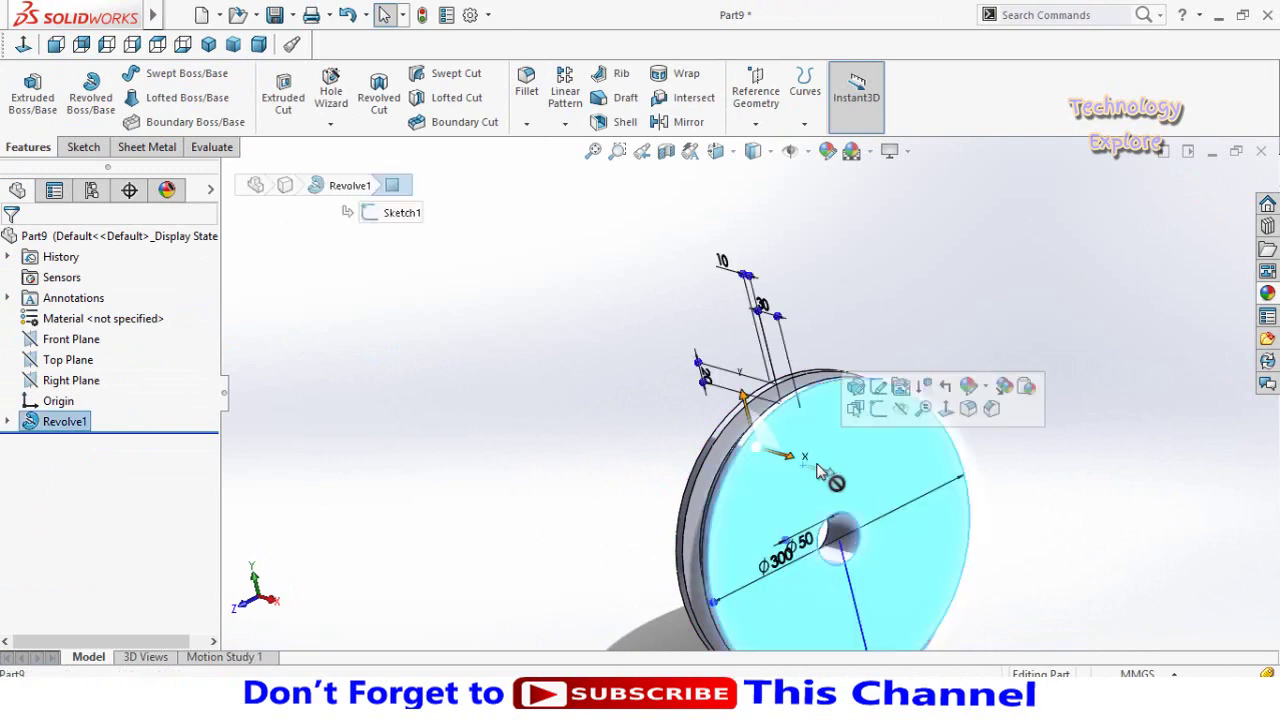
pyautogui.click(872, 410)
# Draw a centerpoint arc slot centred on the origin, viewed normal to the face.
pyautogui.click(23, 46)
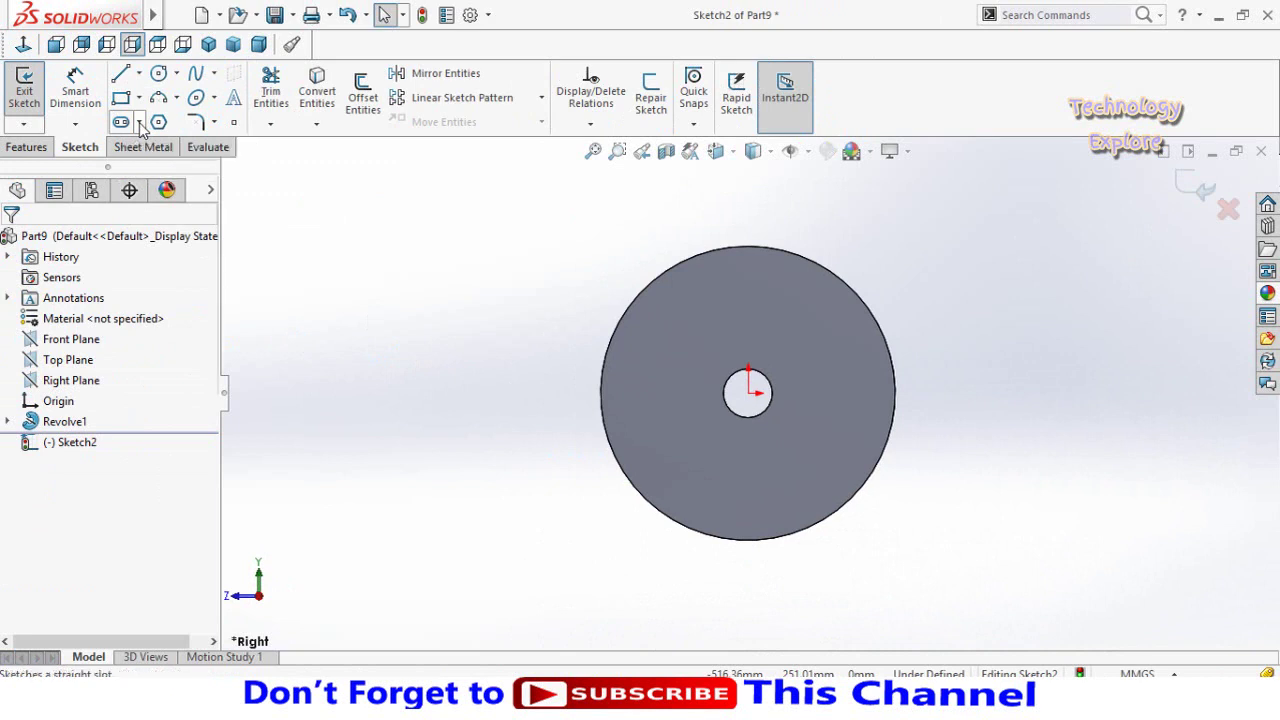
pyautogui.click(140, 121)
pyautogui.click(140, 121)
pyautogui.click(140, 121)
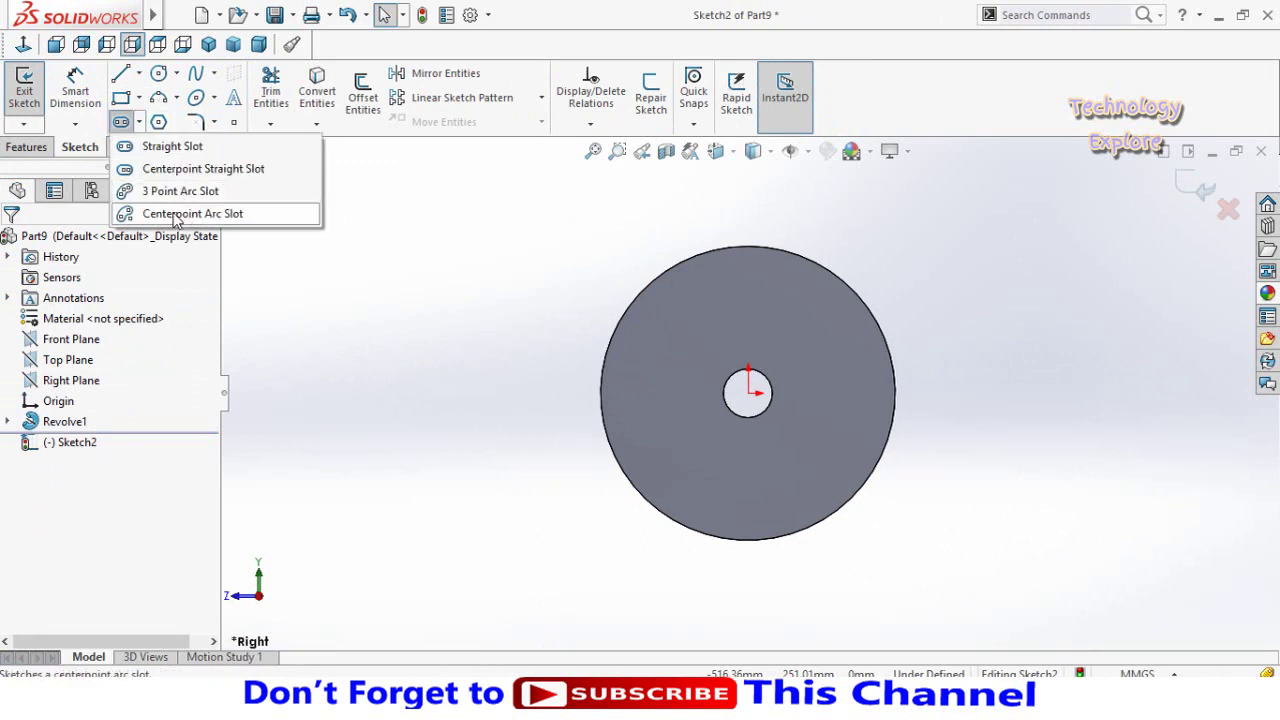
pyautogui.click(180, 214)
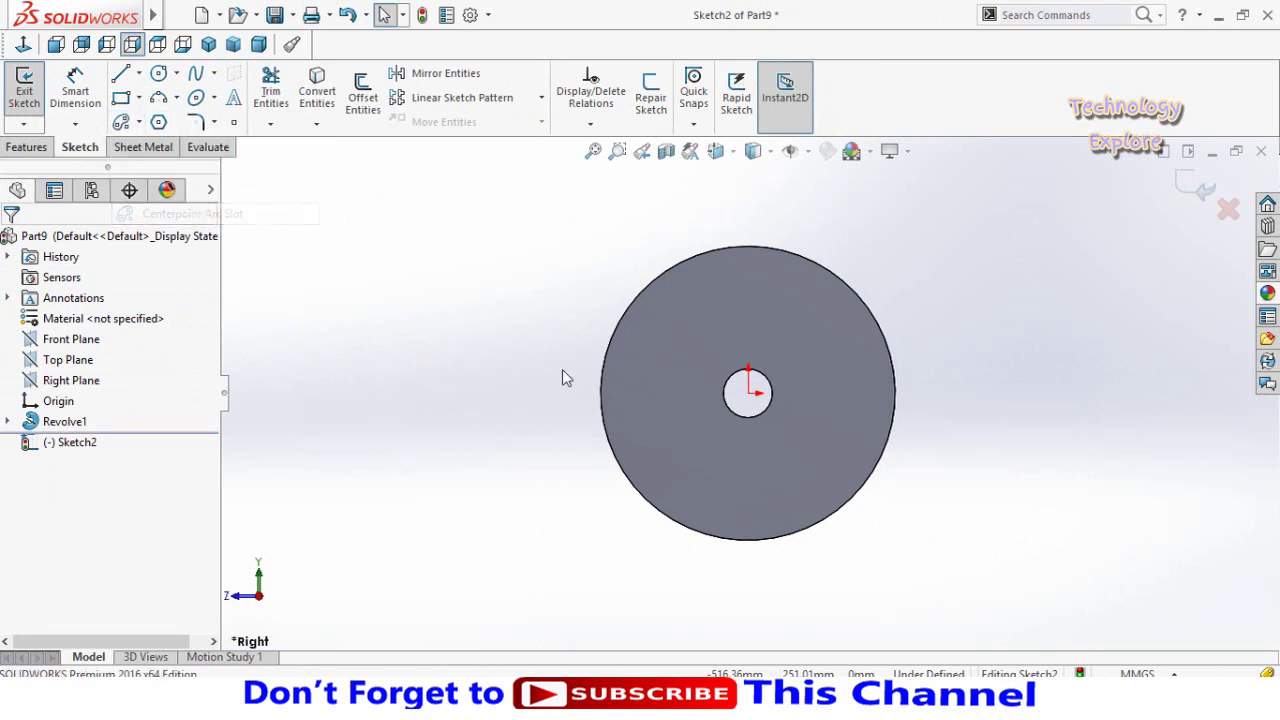
pyautogui.click(748, 393)
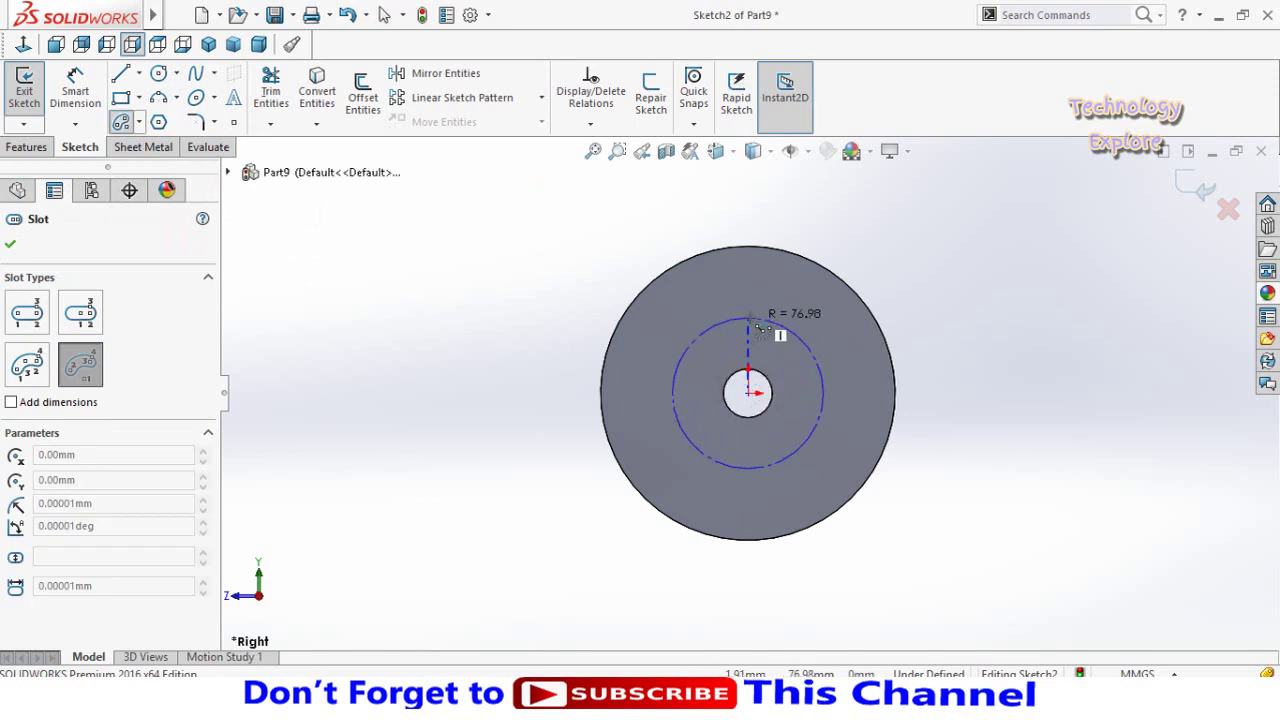
pyautogui.click(748, 318)
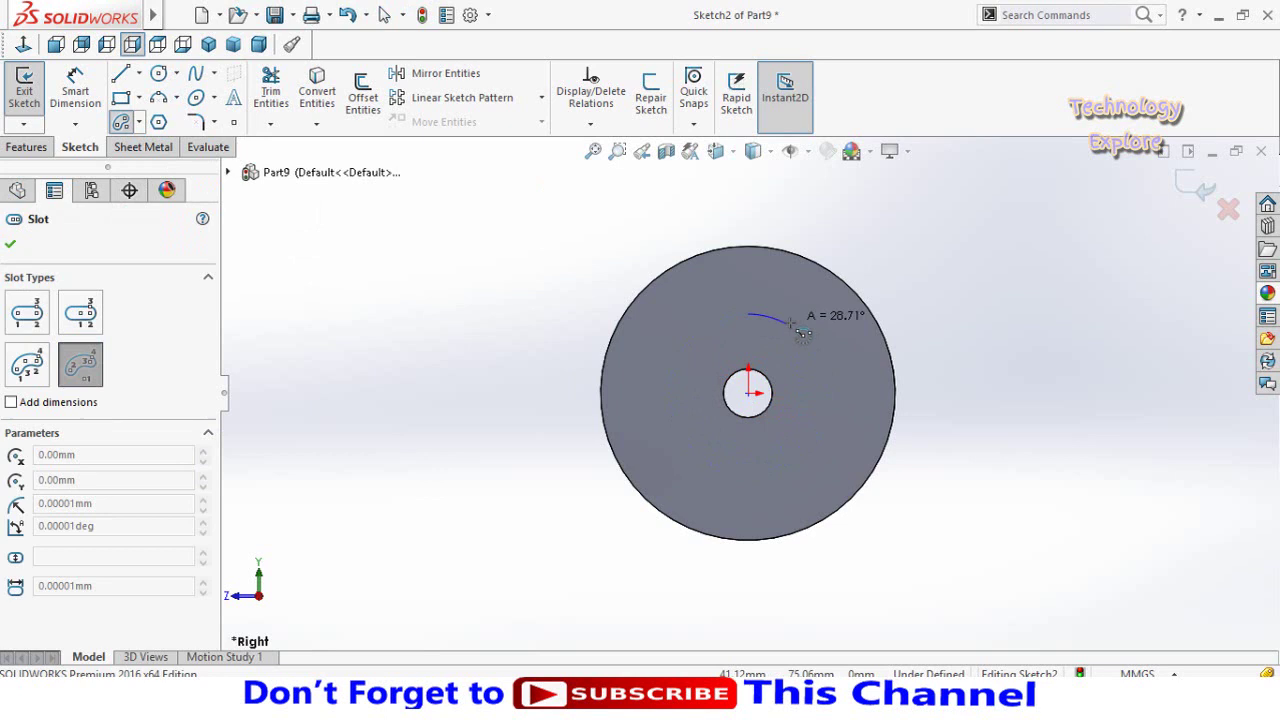
pyautogui.click(835, 397)
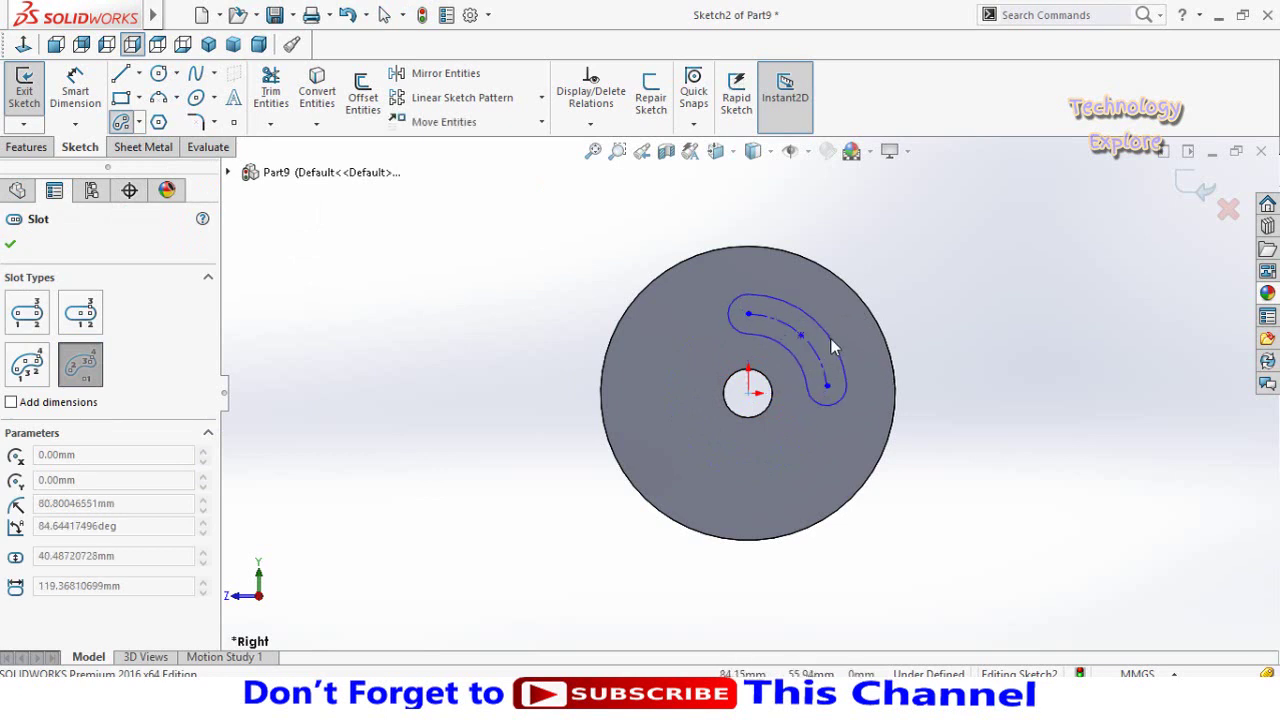
pyautogui.click(832, 338)
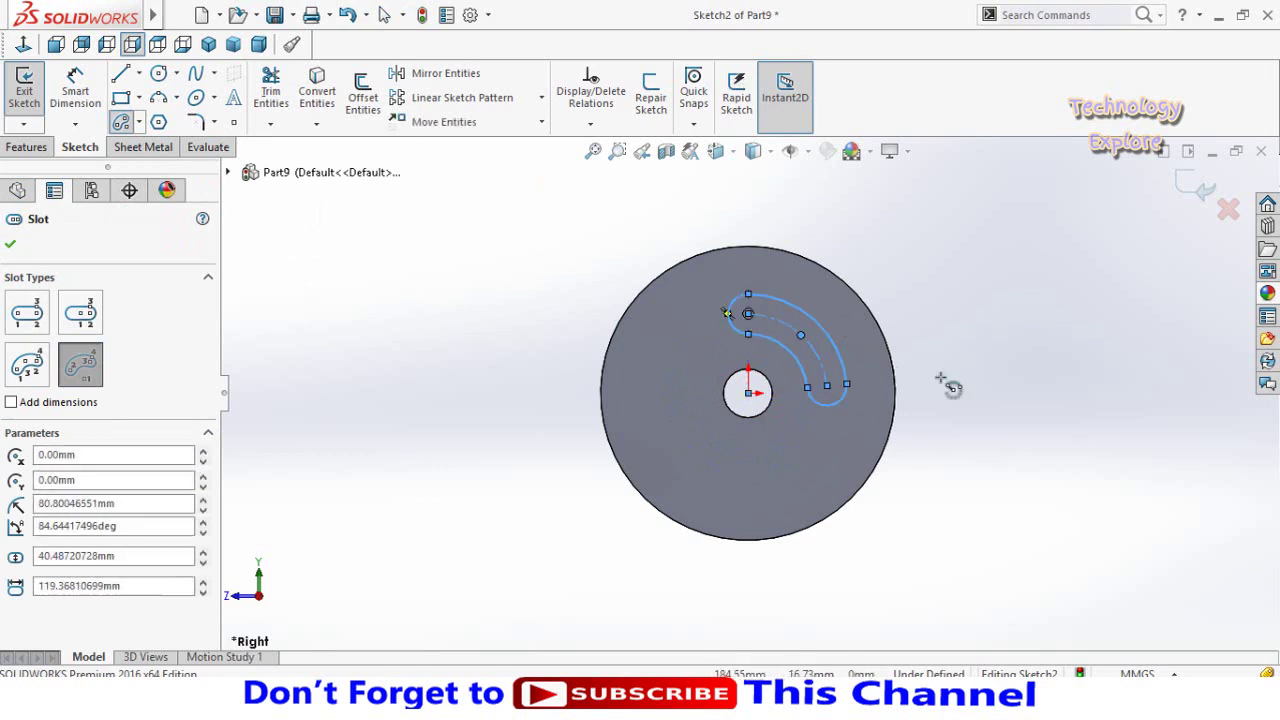
pyautogui.press('Escape')
# Dimension the slot with a 75 arc radius and a 30 width.
pyautogui.moveTo(950, 390); pyautogui.dragTo(931, 229, button='right')
pyautogui.scroll(-3, 784, 364)
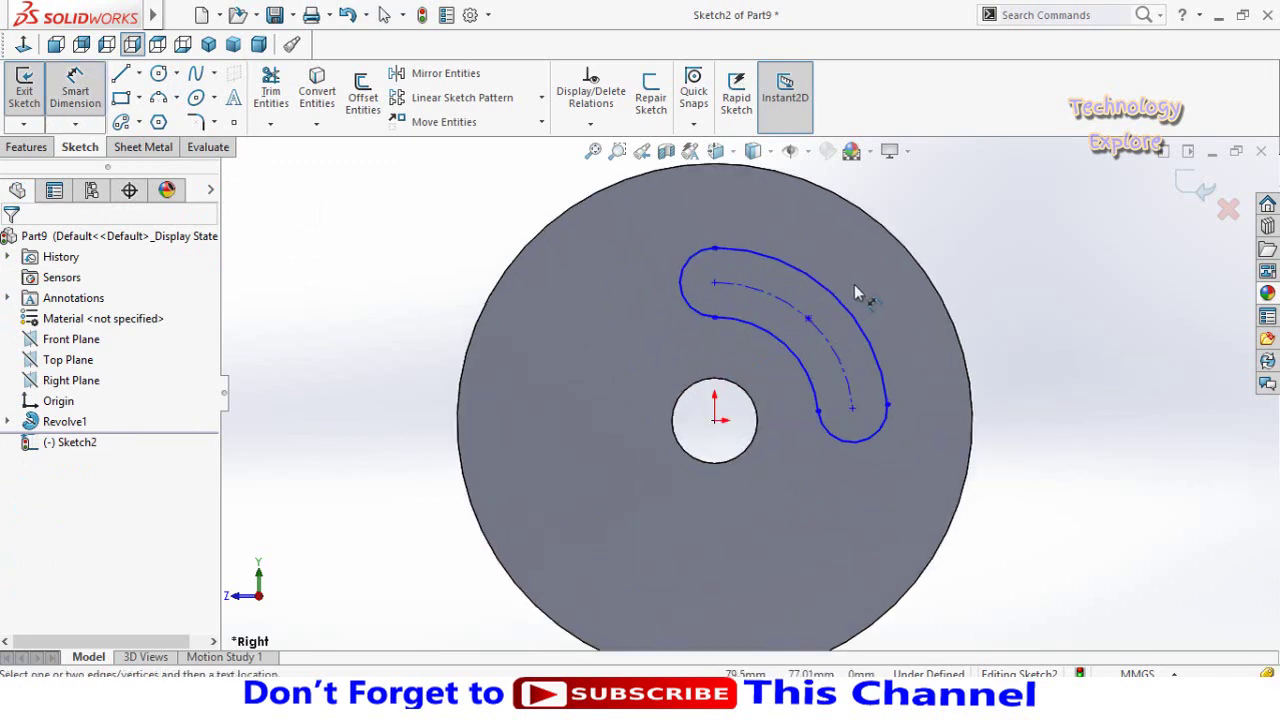
pyautogui.scroll(2, 855, 292)
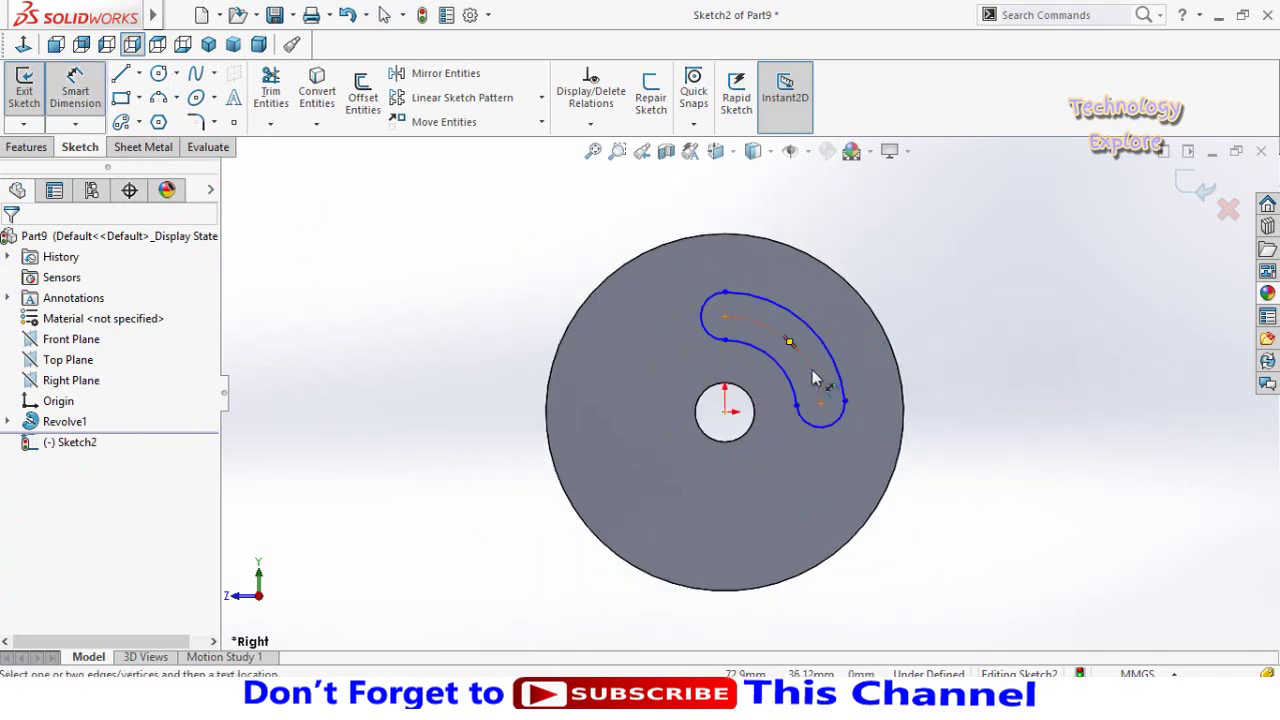
pyautogui.click(872, 322)
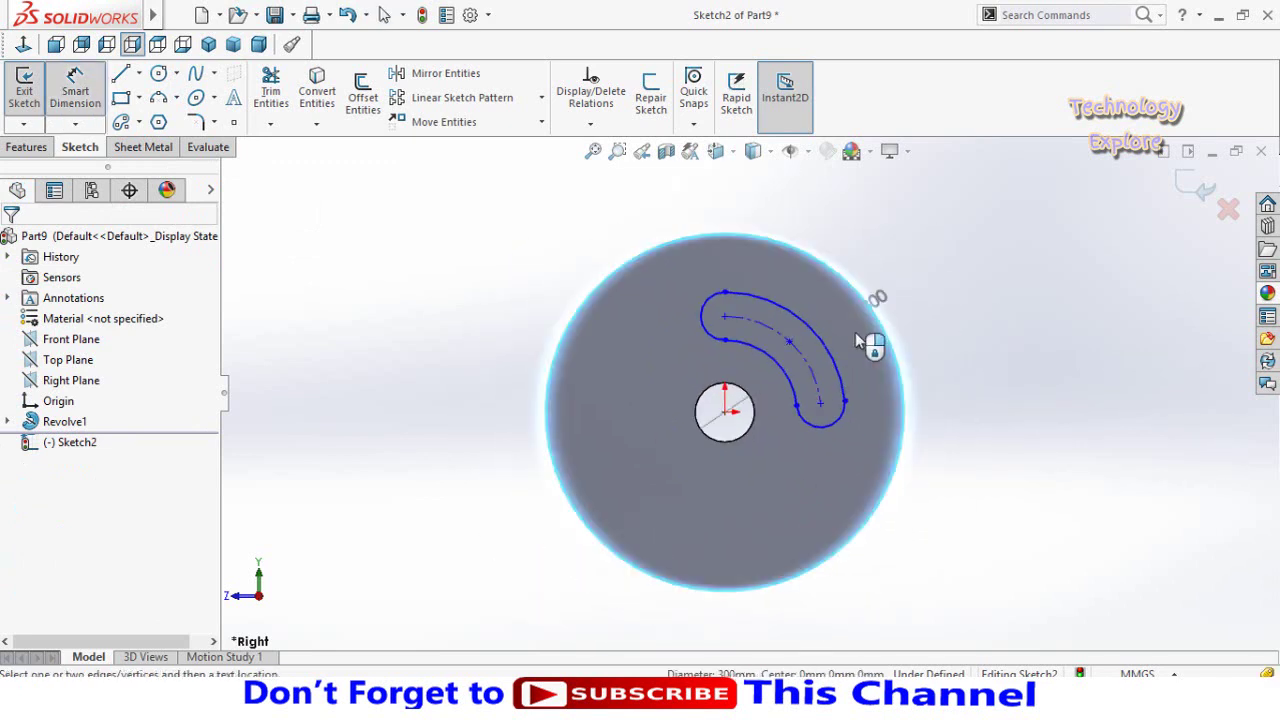
pyautogui.click(823, 388)
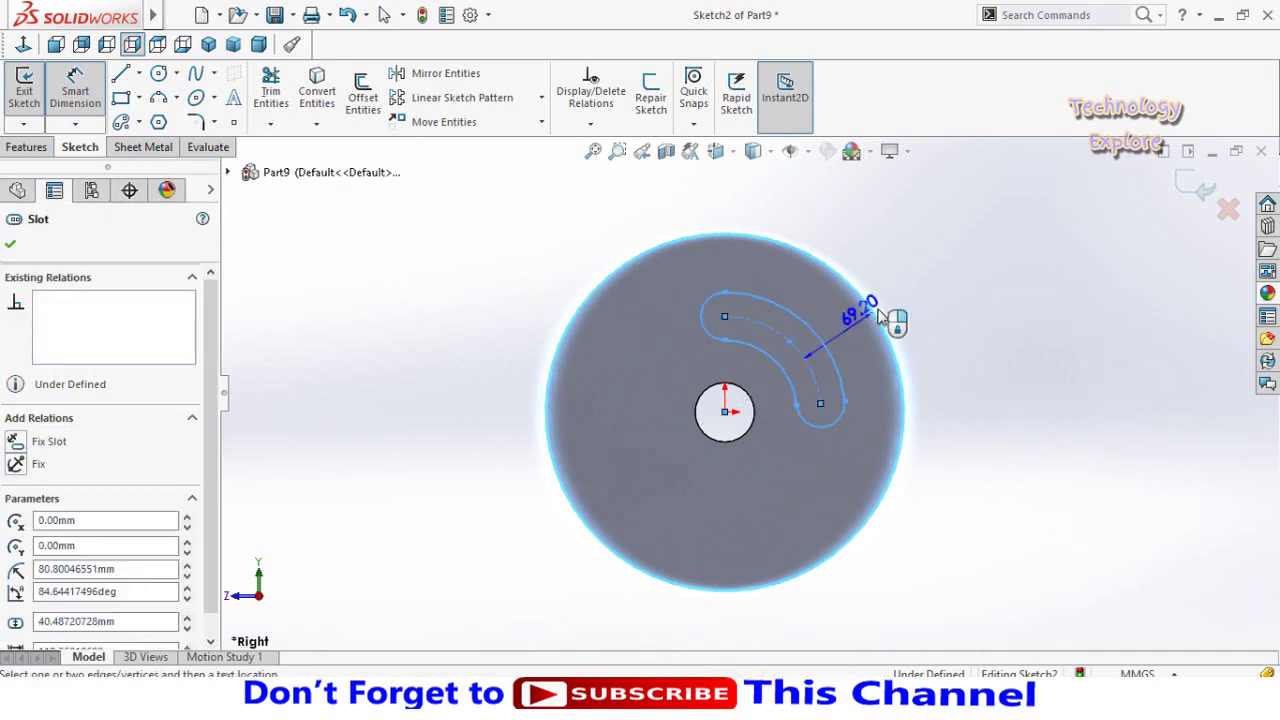
pyautogui.click(940, 297)
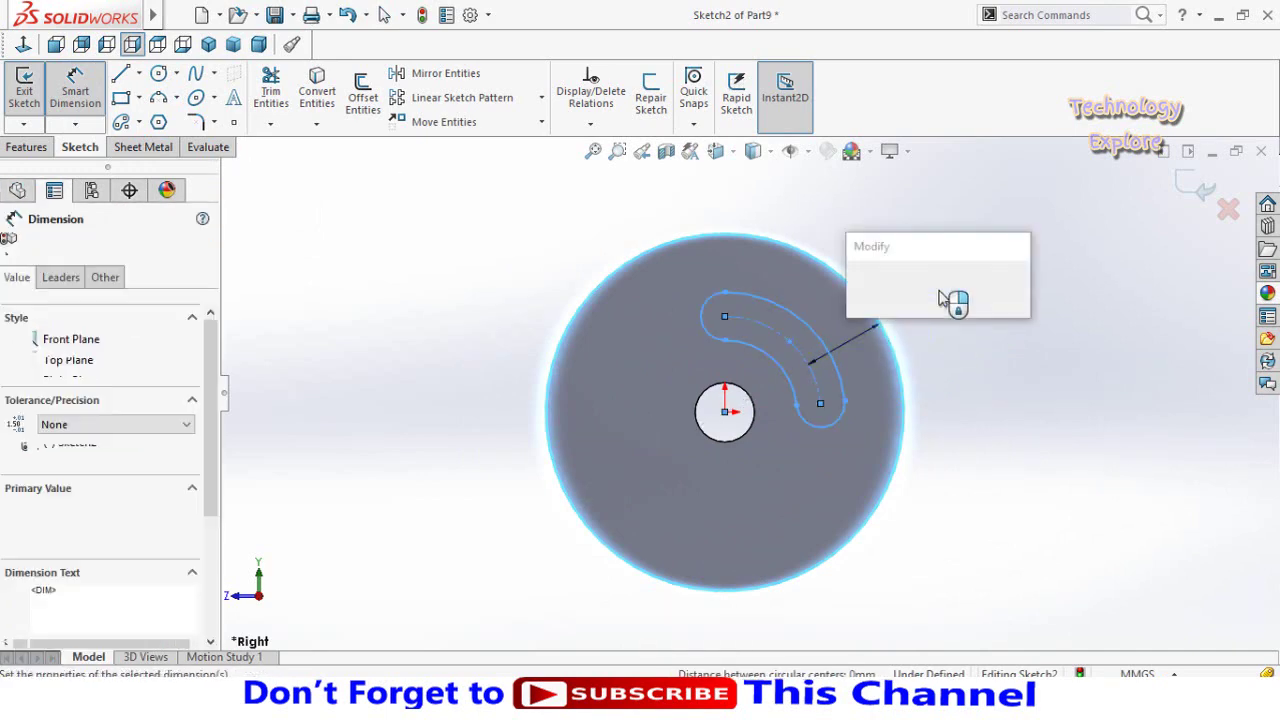
pyautogui.write('70')
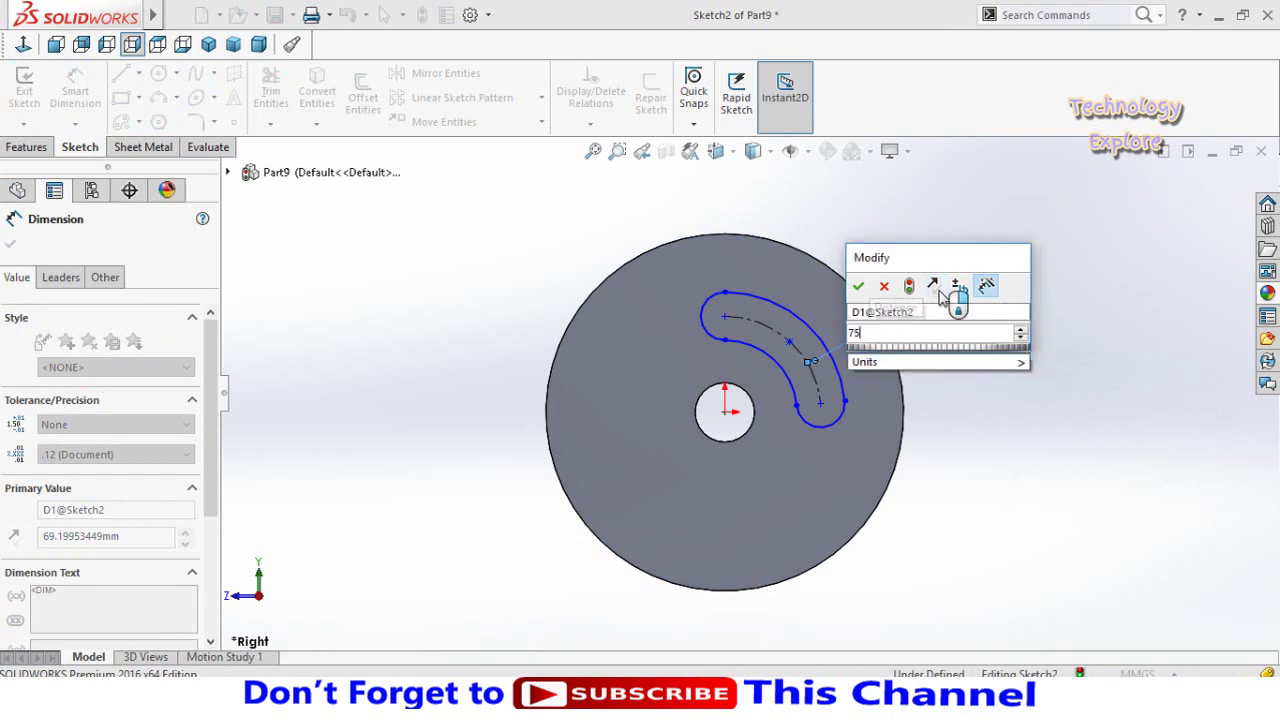
pyautogui.press('Escape')
pyautogui.press('Return')
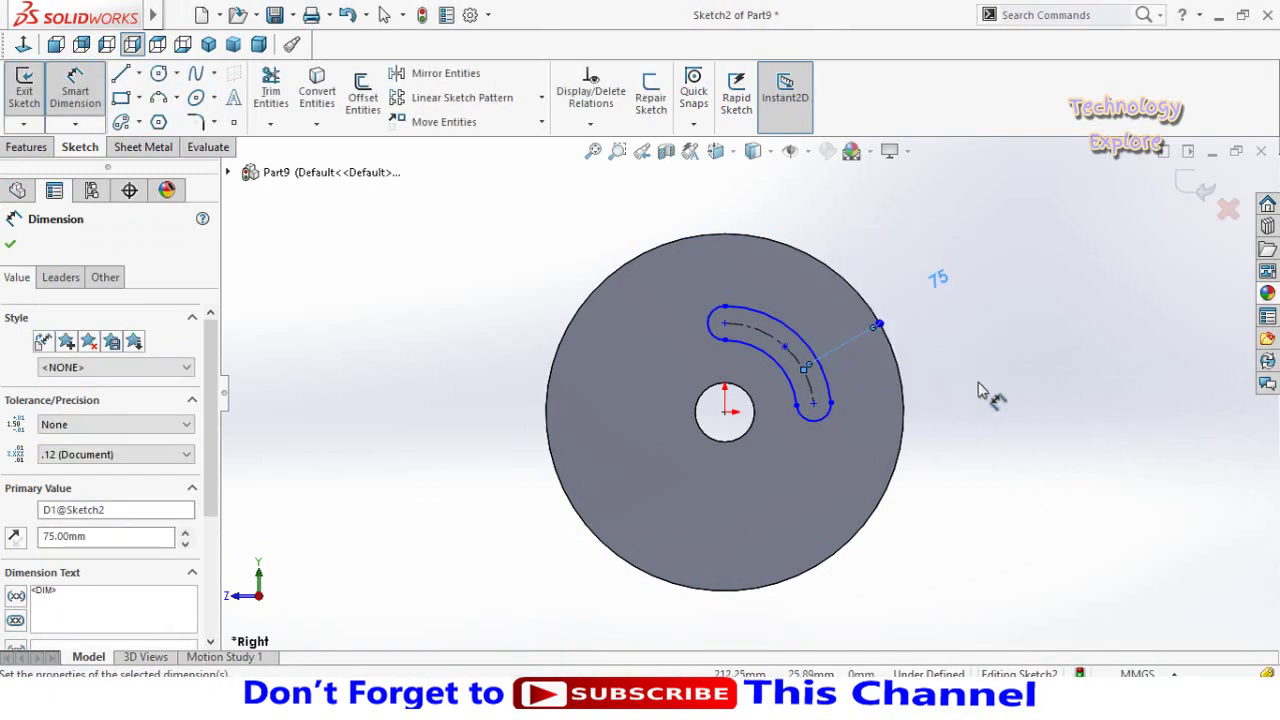
pyautogui.click(982, 392)
pyautogui.click(798, 348)
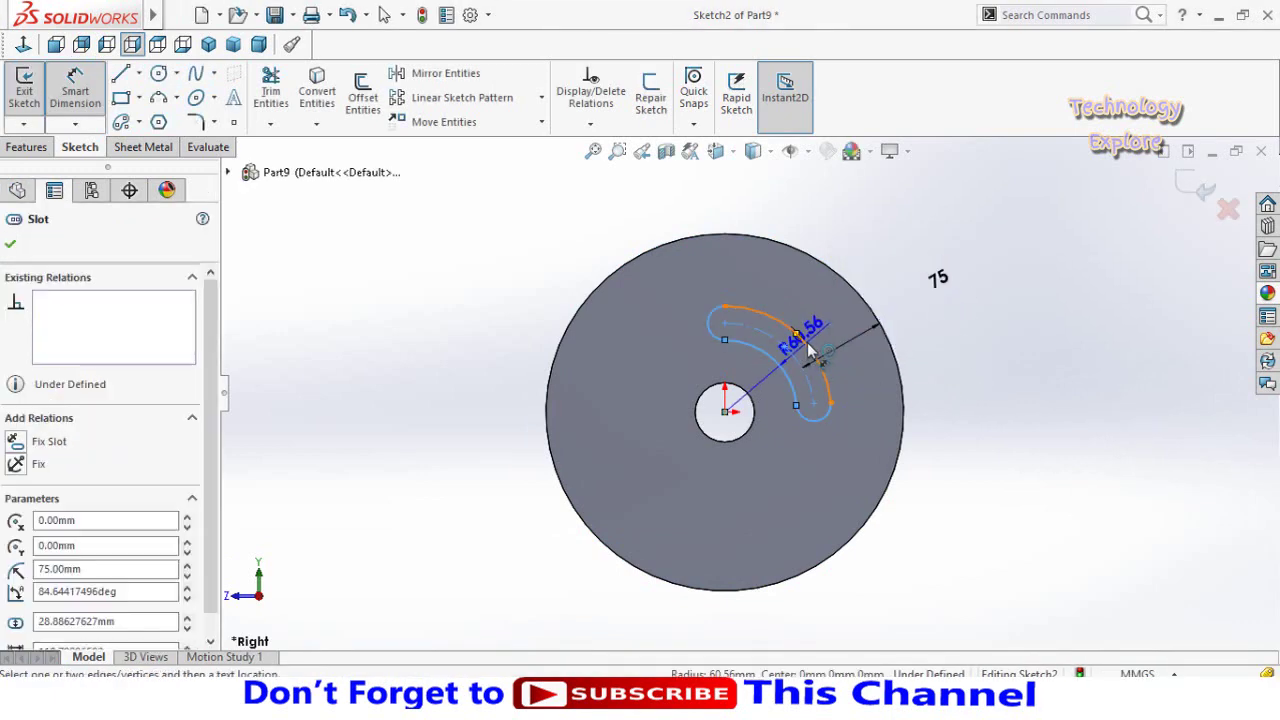
pyautogui.click(810, 348)
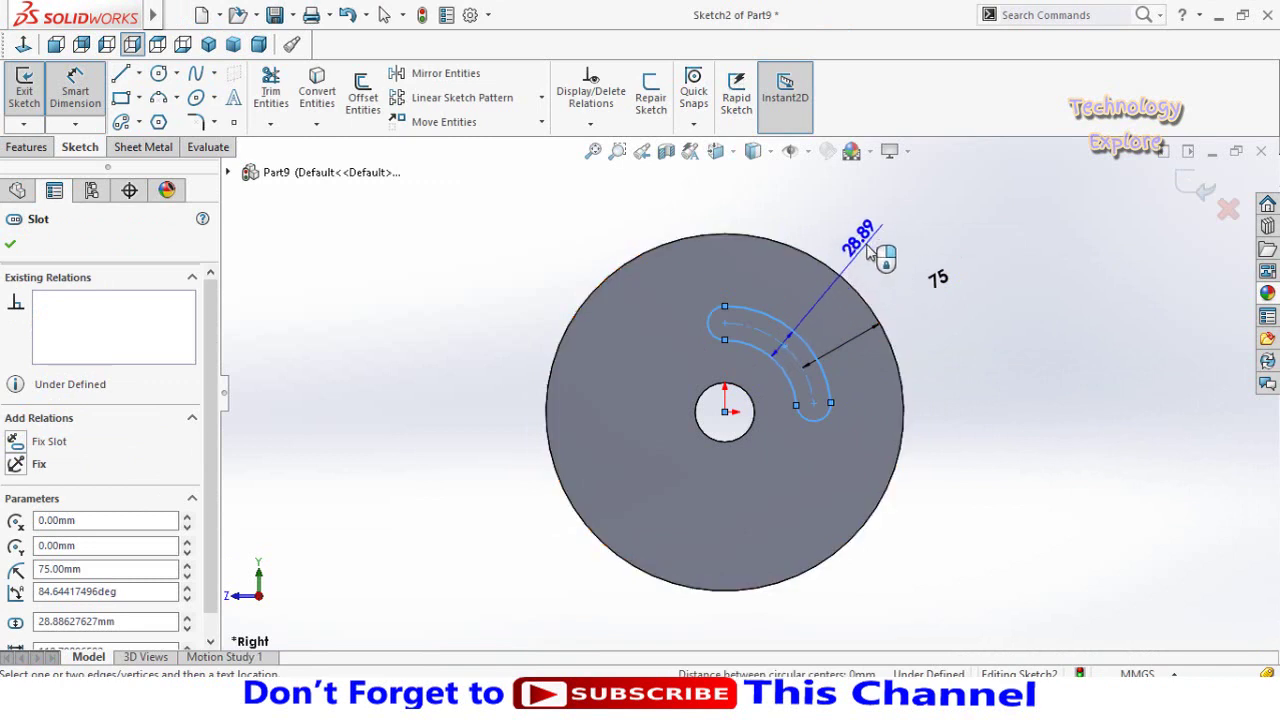
pyautogui.click(868, 252)
pyautogui.write('8.88627627mm')
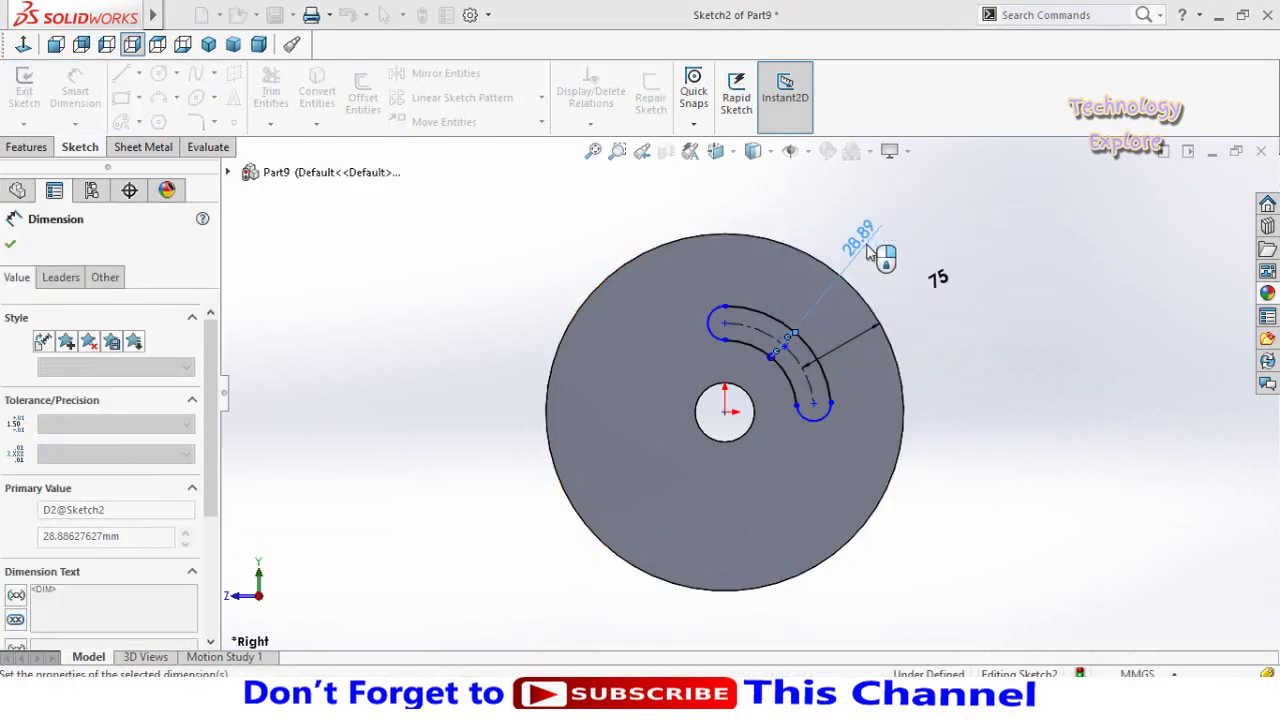
pyautogui.press('Return')
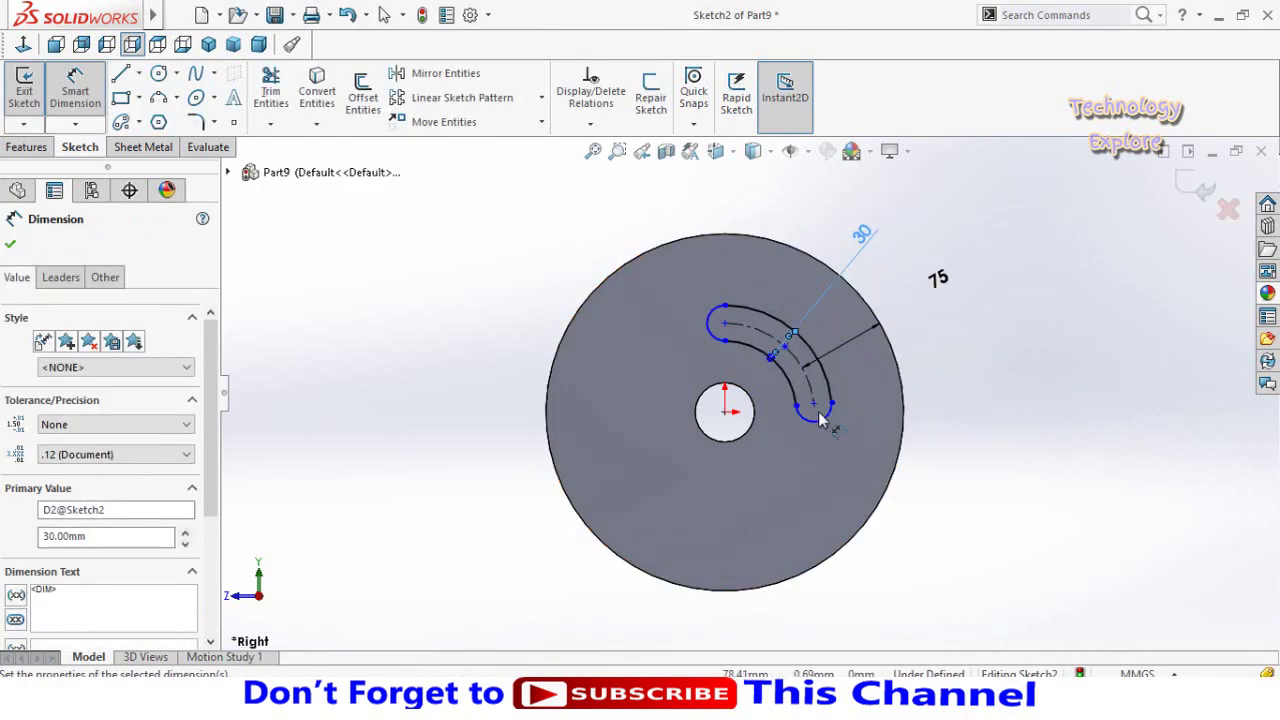
# Dimension the distance between the slot's two ends as 100.
pyautogui.click(810, 410)
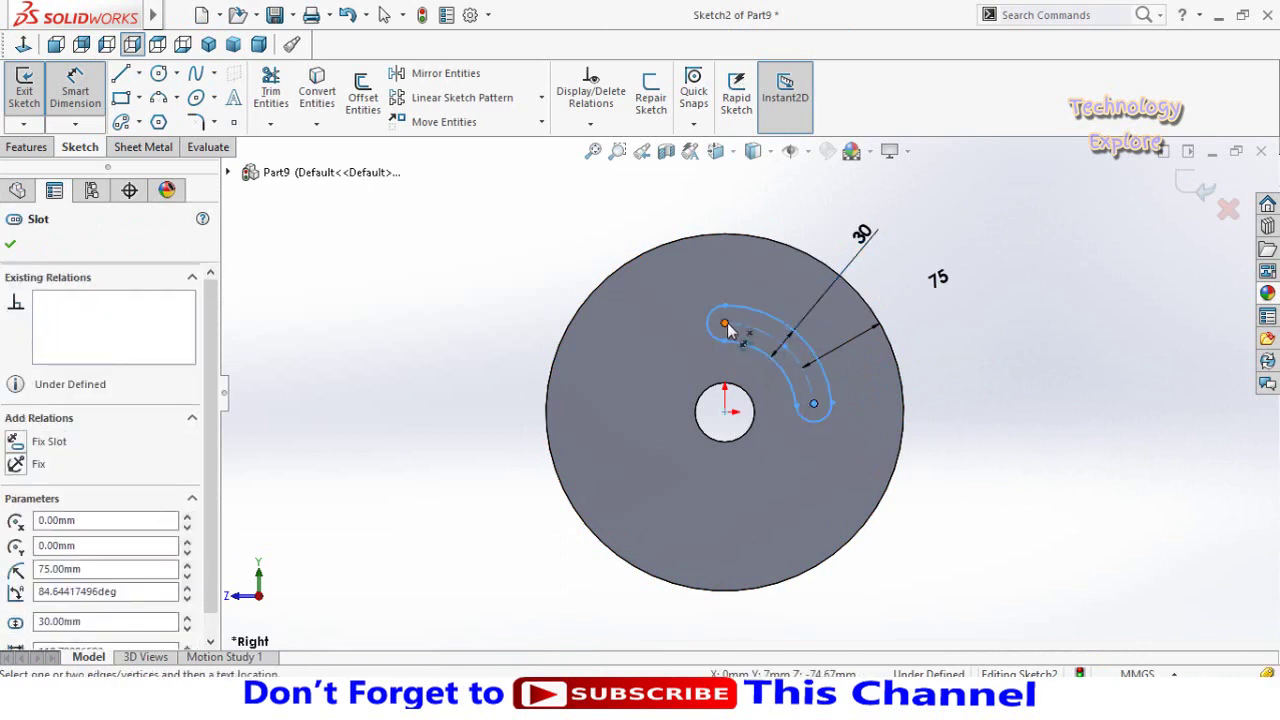
pyautogui.click(724, 324)
pyautogui.click(813, 403)
pyautogui.click(748, 379)
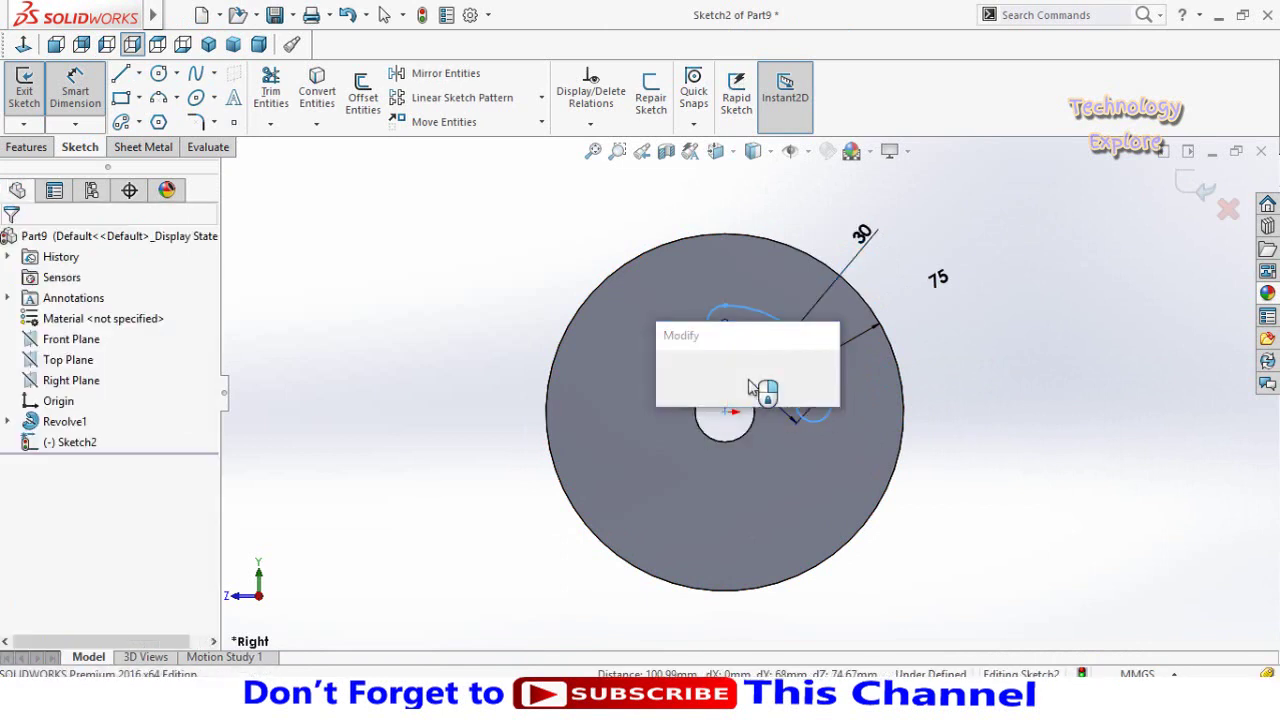
pyautogui.write('100')
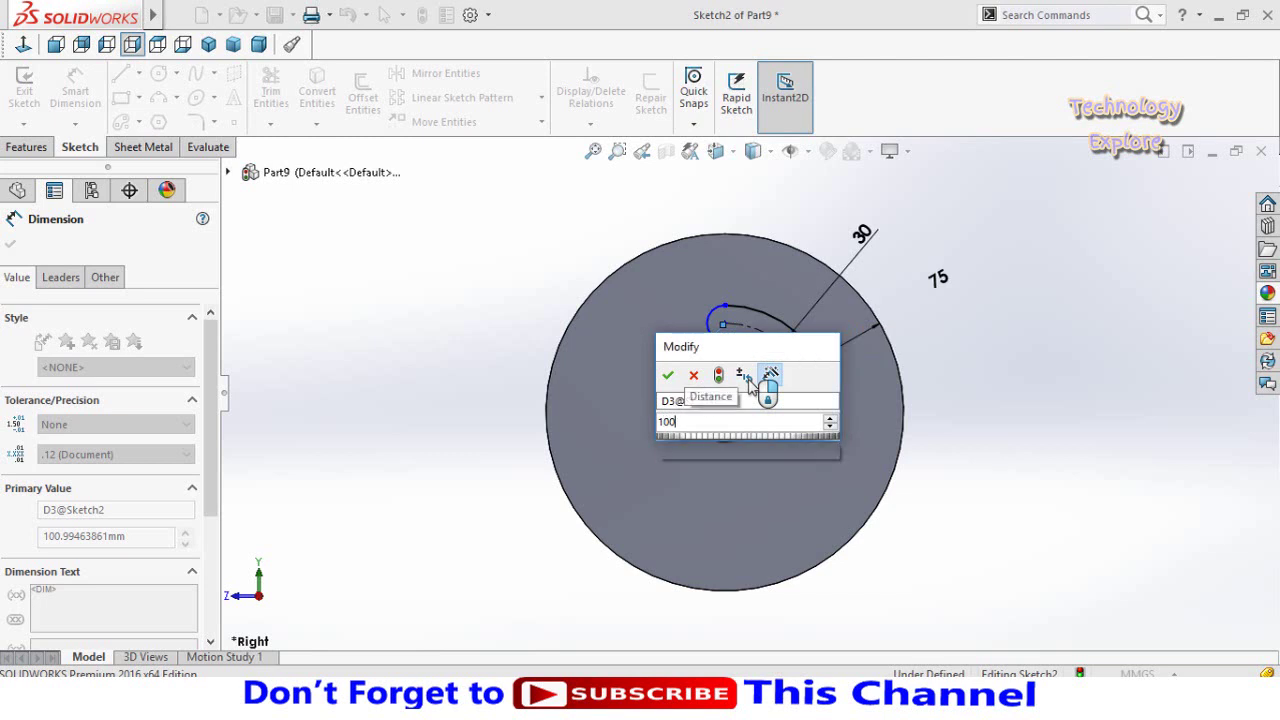
pyautogui.press('Return')
pyautogui.click(950, 415)
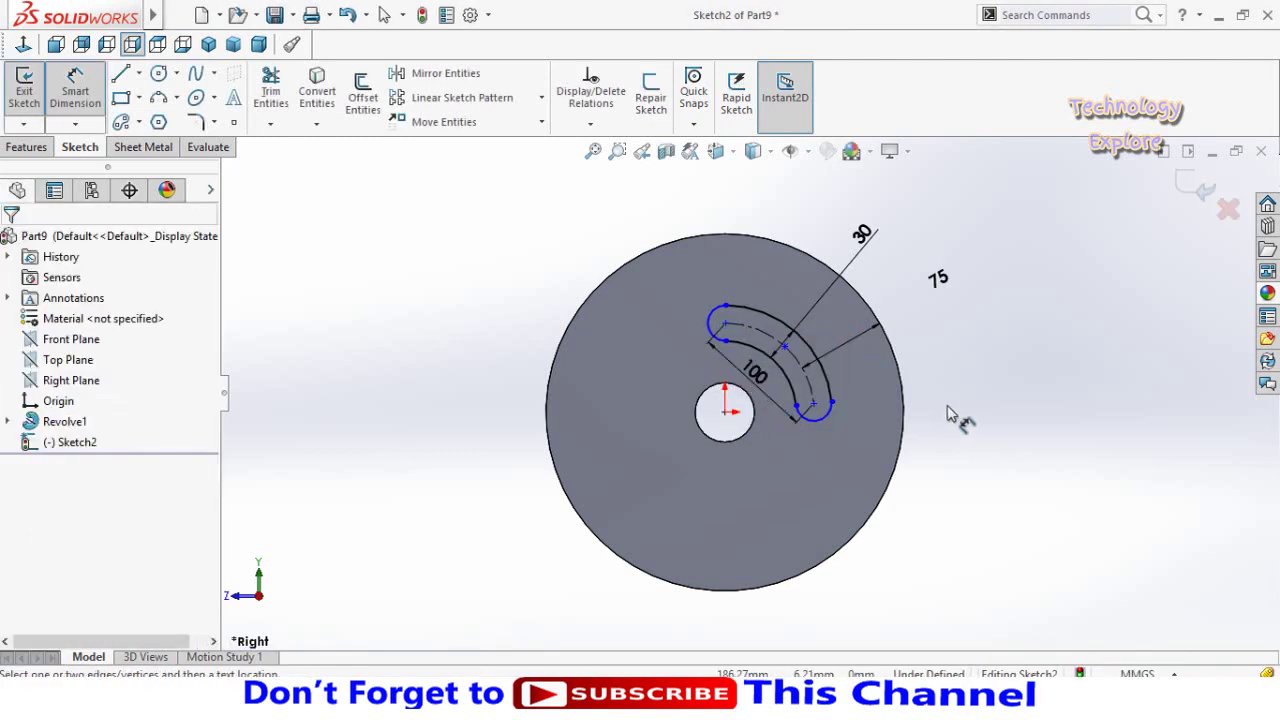
pyautogui.click(30, 148)
# Cut-extrude the slot through the wheel to a depth of 102 mm.
pyautogui.click(283, 95)
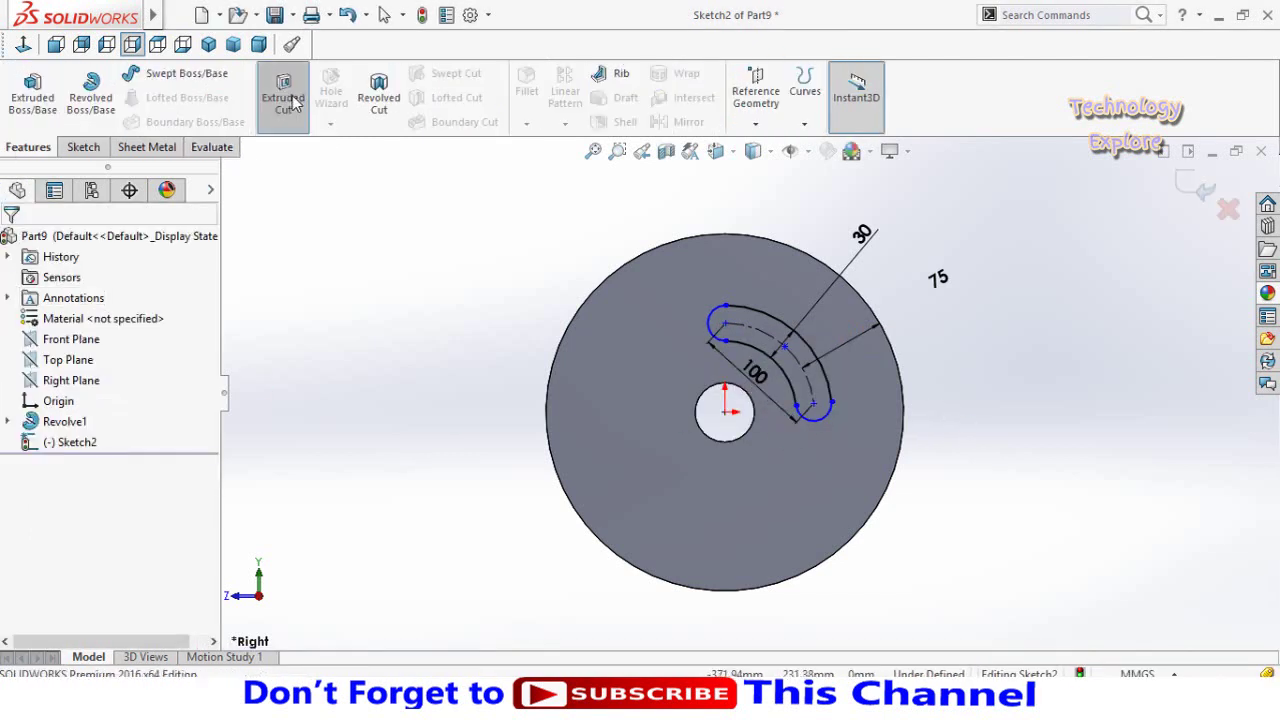
pyautogui.moveTo(505, 382); pyautogui.dragTo(552, 431, button='middle')
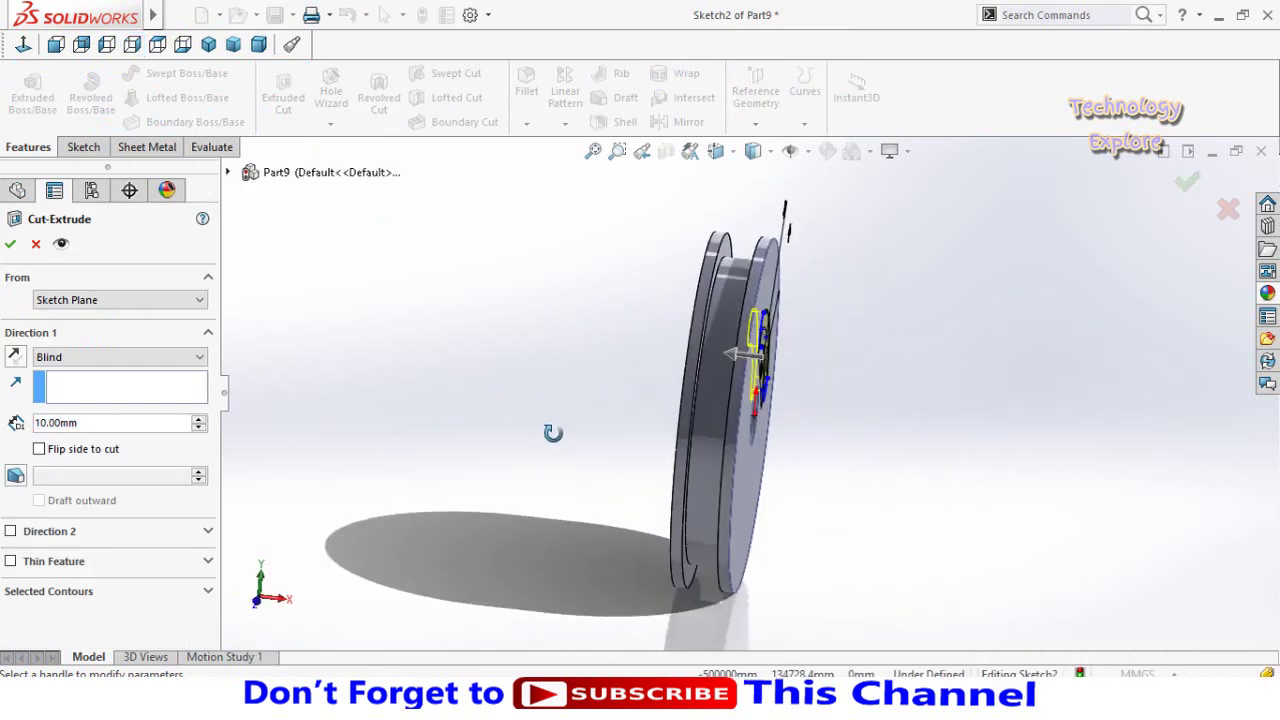
pyautogui.moveTo(721, 343); pyautogui.dragTo(622, 340)
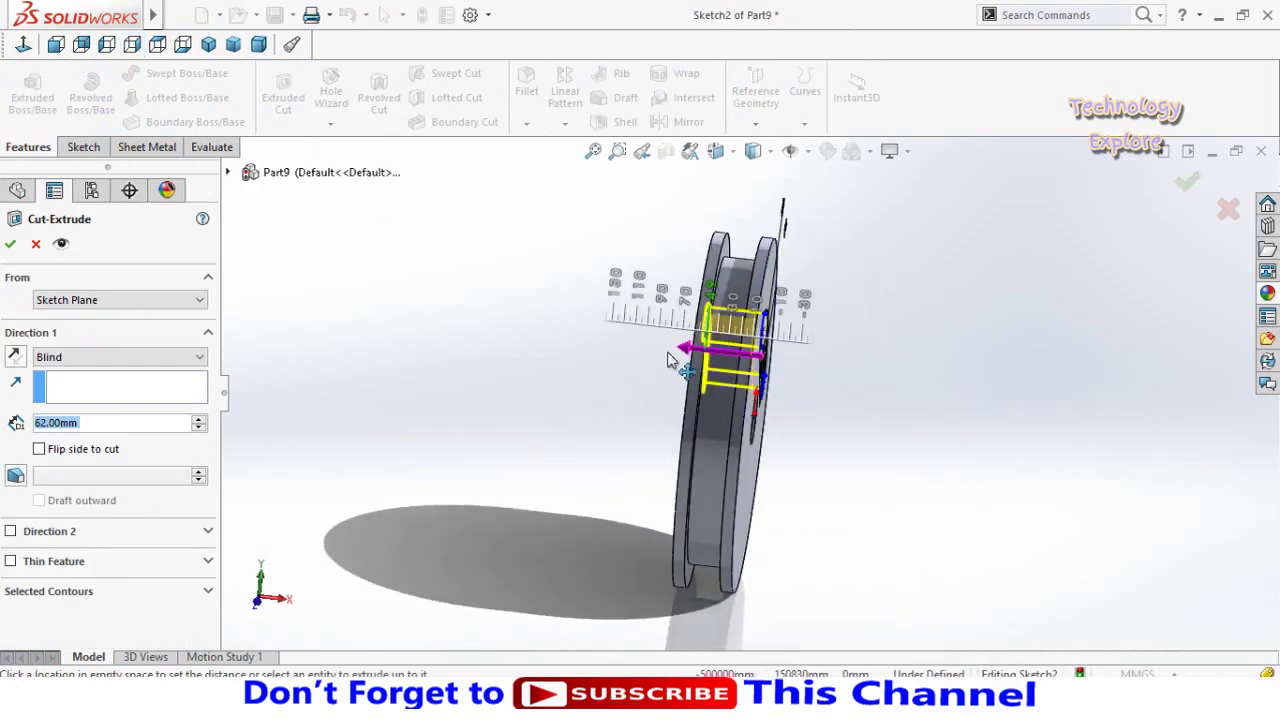
pyautogui.click(10, 246)
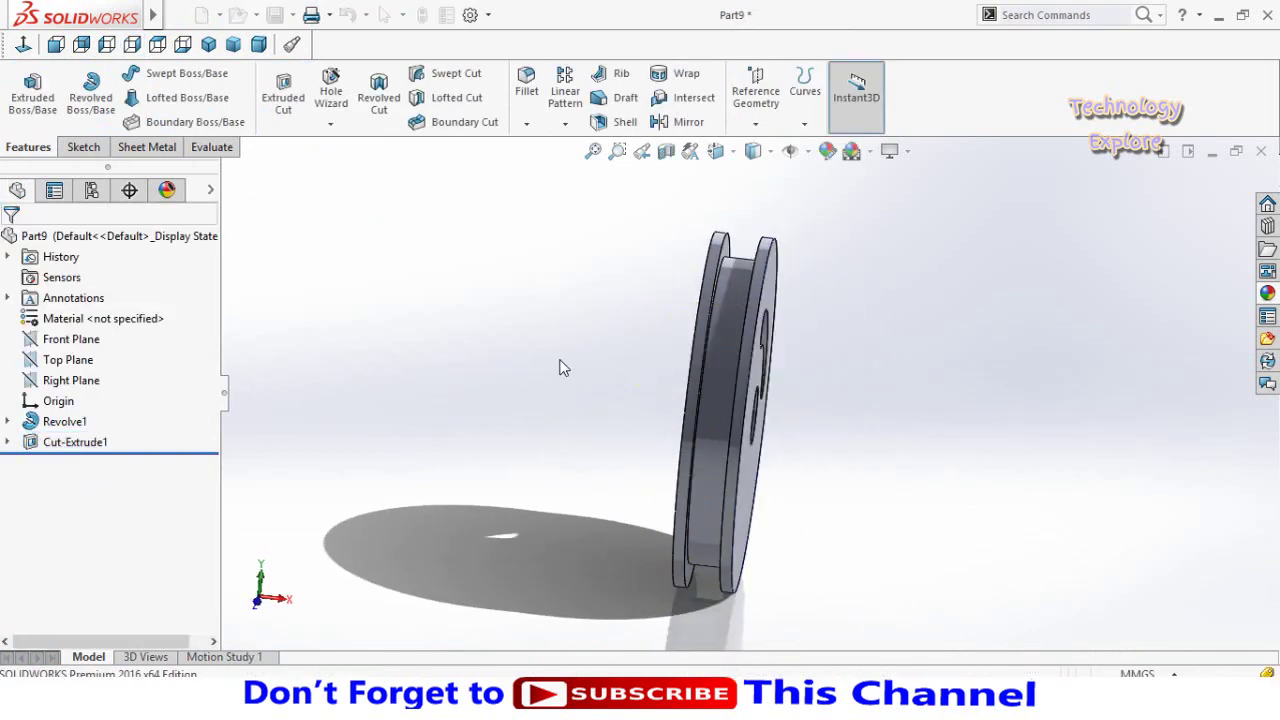
# Circular-pattern Cut-Extrude1 around the disk's outer edge with 3 instances.
pyautogui.moveTo(629, 351); pyautogui.dragTo(524, 328, button='middle')
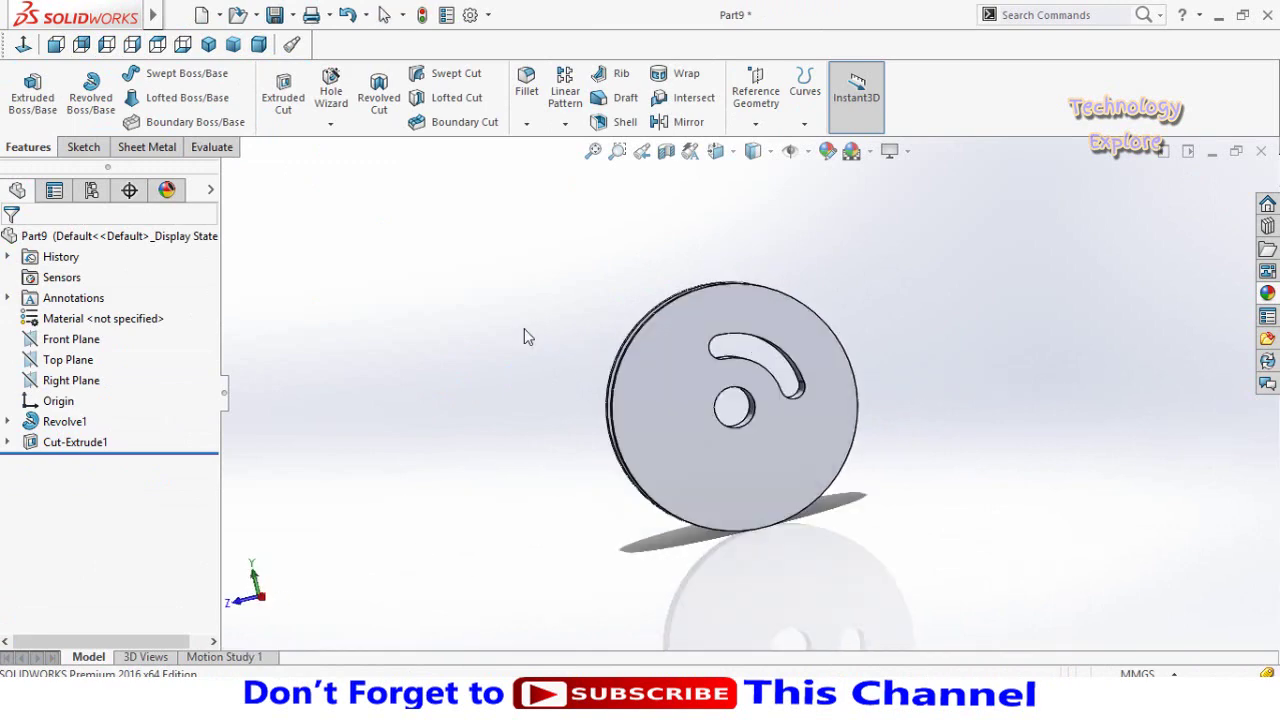
pyautogui.click(565, 123)
pyautogui.click(592, 168)
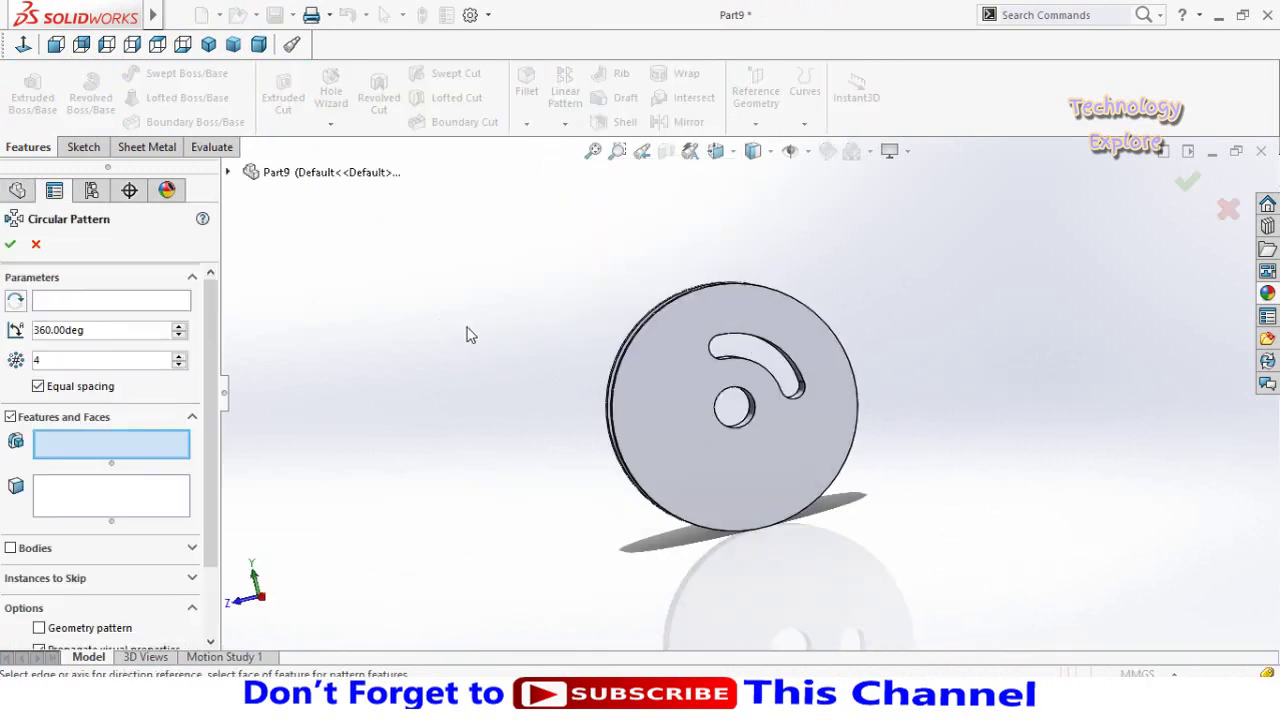
pyautogui.click(152, 304)
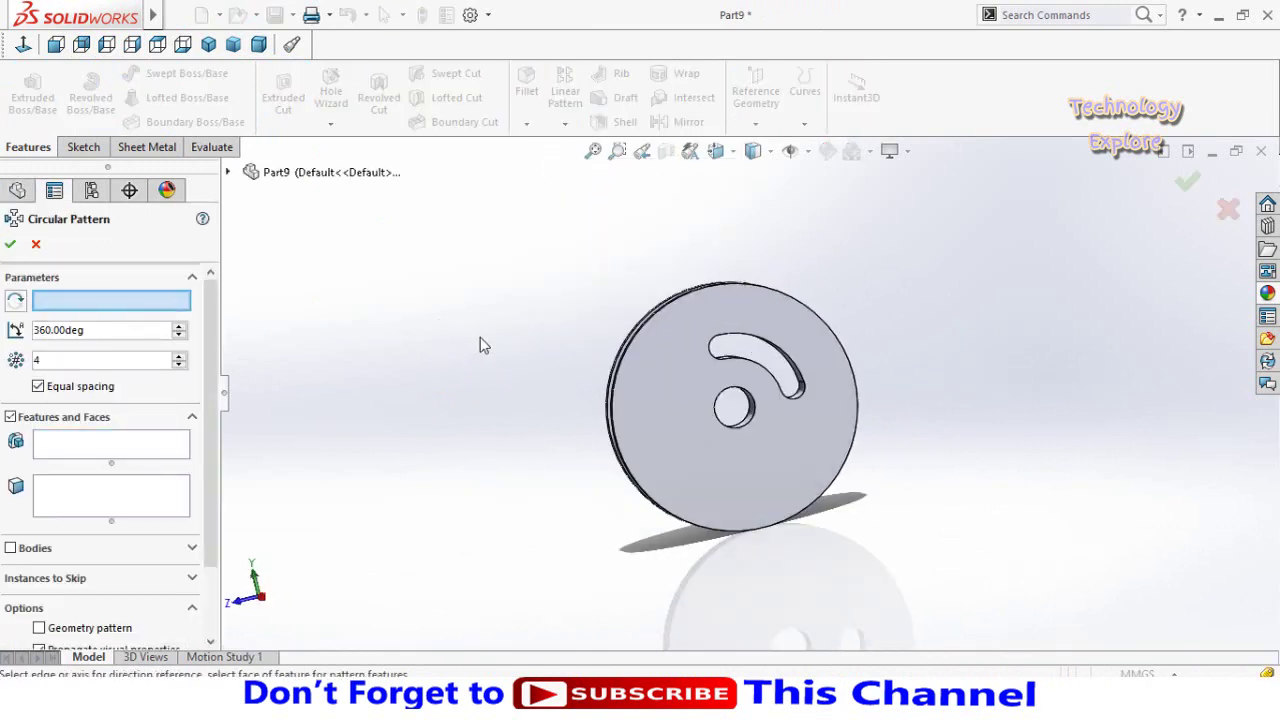
pyautogui.click(611, 420)
pyautogui.moveTo(483, 357); pyautogui.dragTo(226, 218, button='middle')
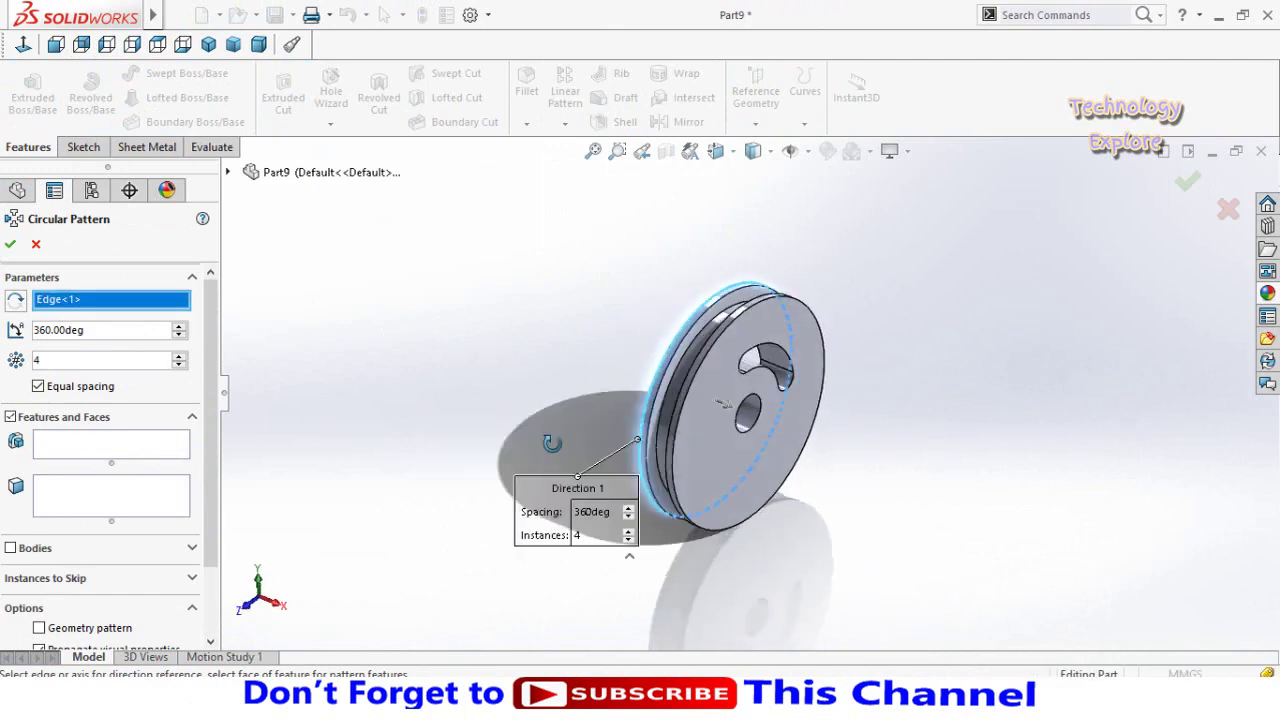
pyautogui.click(229, 172)
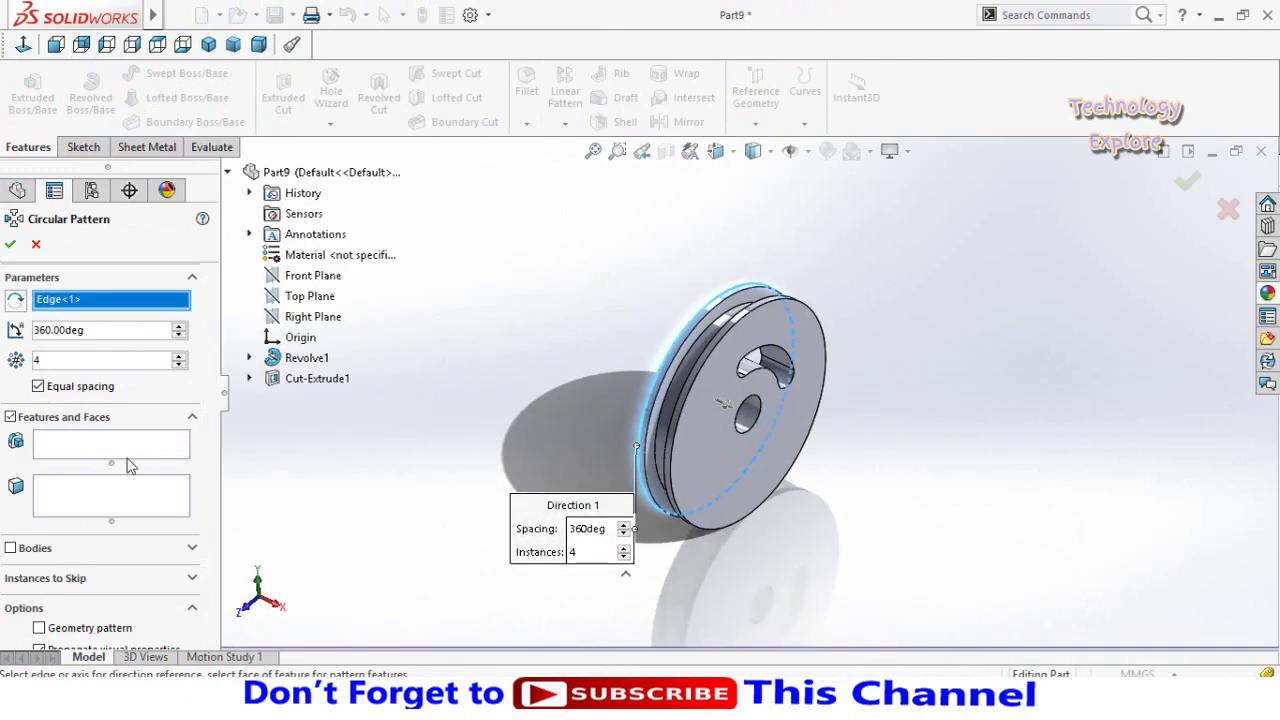
pyautogui.click(305, 382)
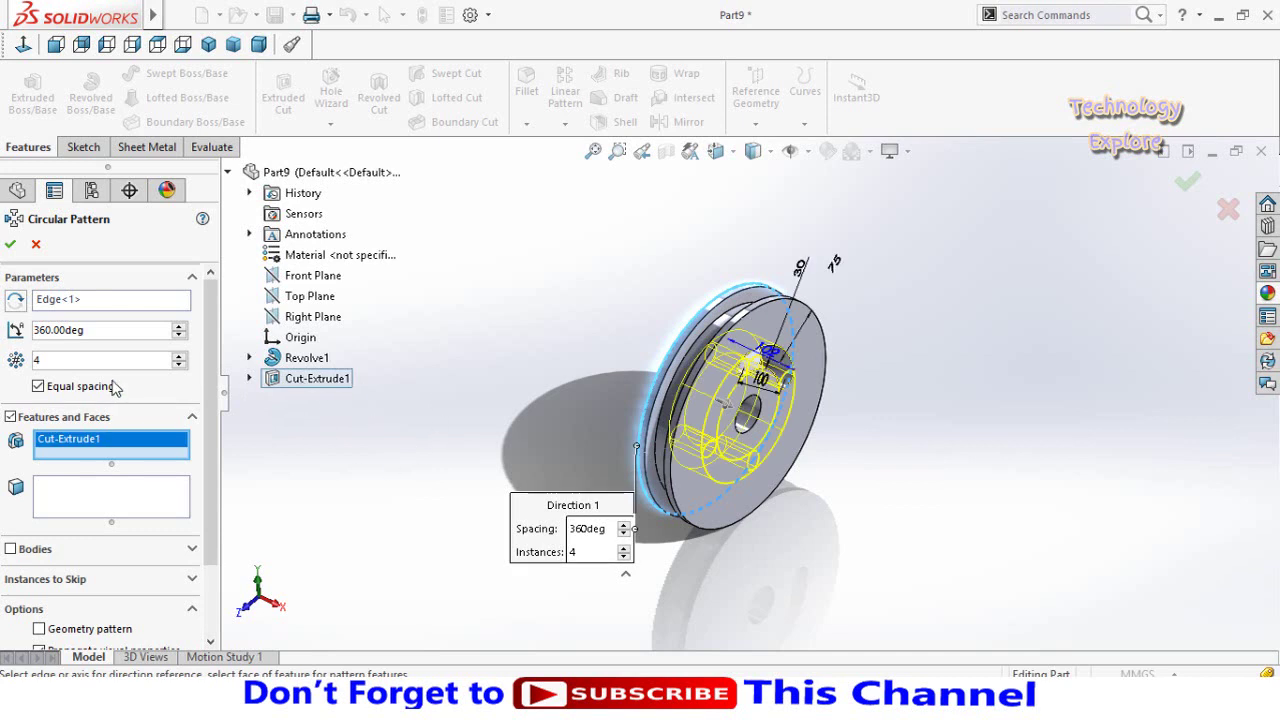
pyautogui.click(178, 365)
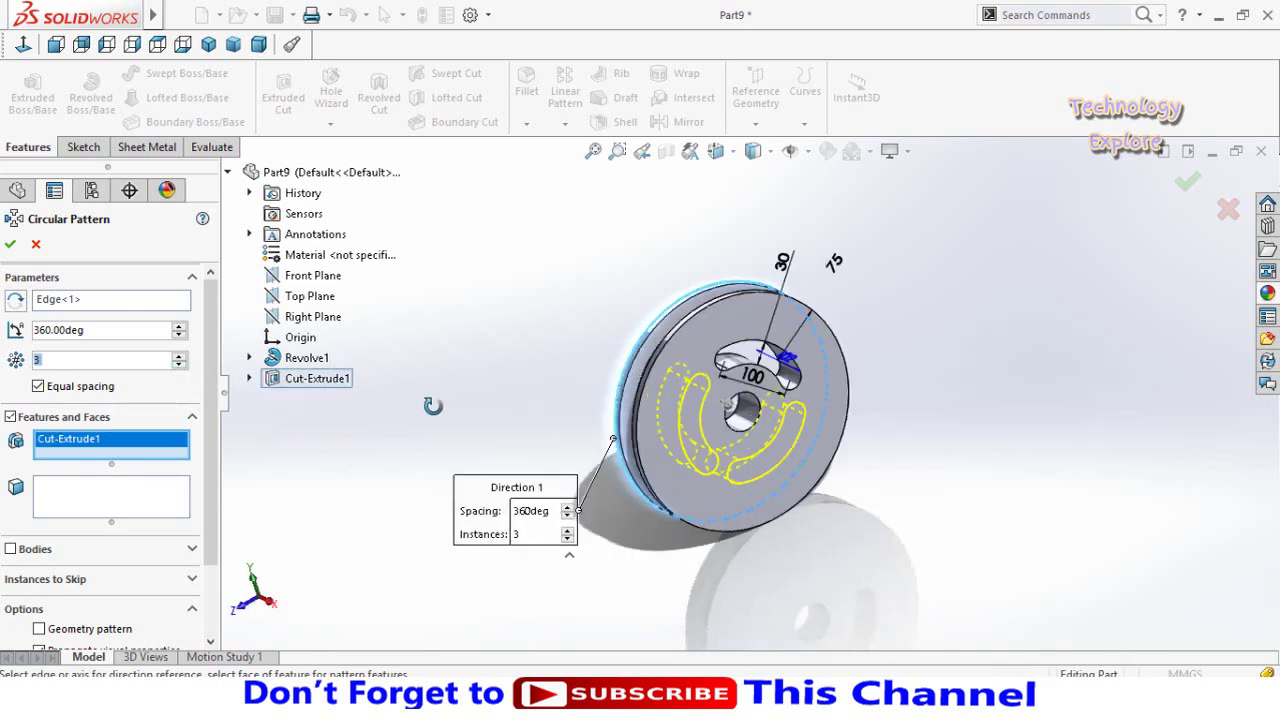
pyautogui.moveTo(460, 454); pyautogui.dragTo(409, 403, button='middle')
pyautogui.click(10, 245)
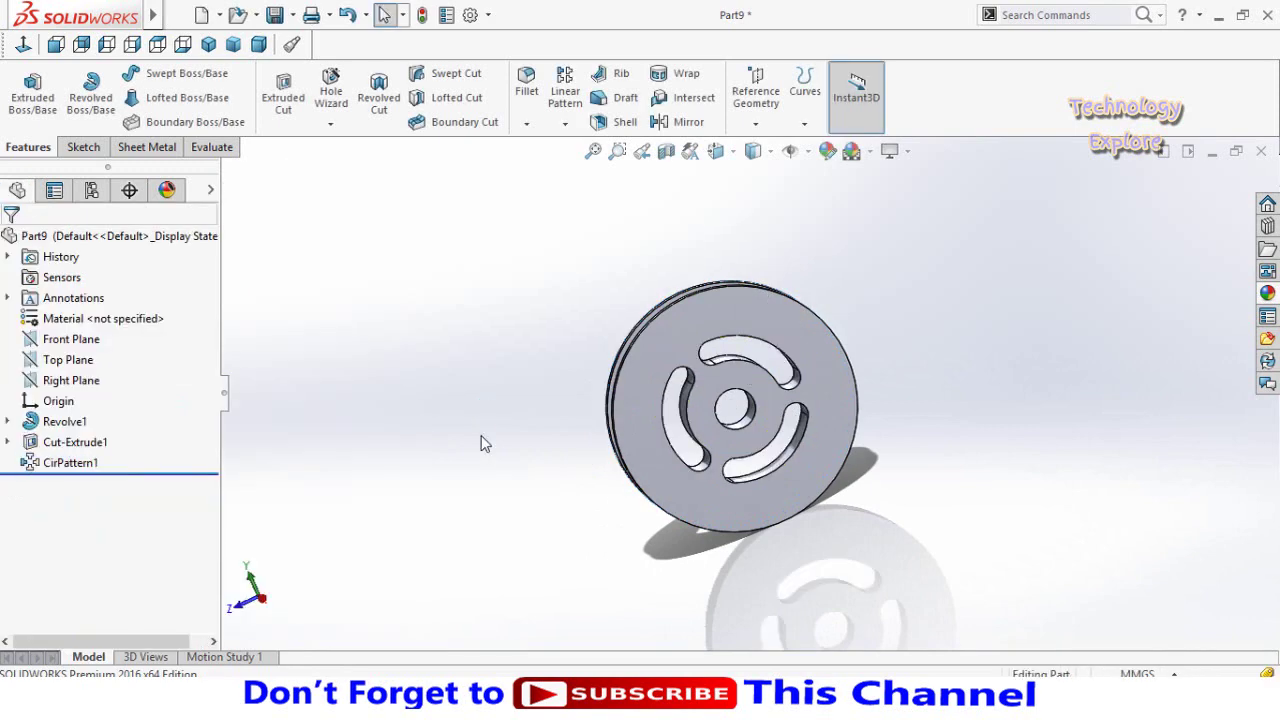
# Save the part as 'generator pulley', start an empty assembly, and open File Explorer.
pyautogui.hotkey('ctrl', 's')
pyautogui.press('Escape')
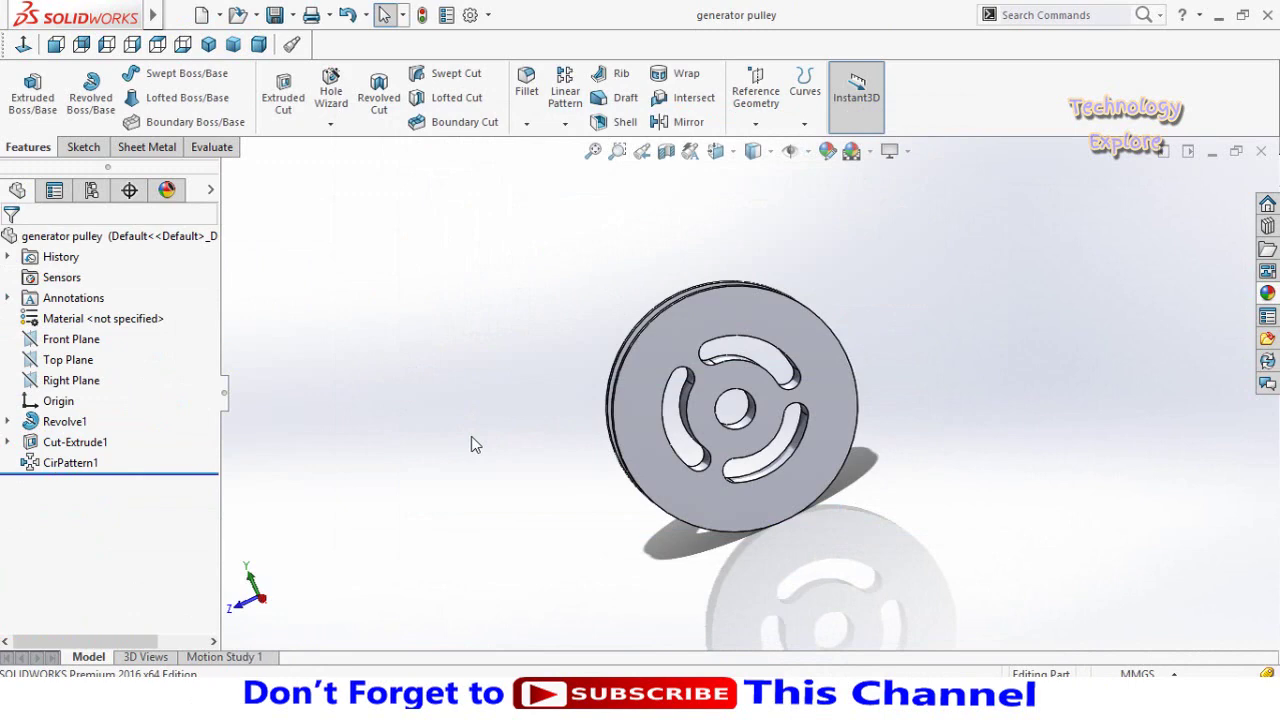
pyautogui.hotkey('ctrl', 'n')
pyautogui.doubleClick(598, 271)
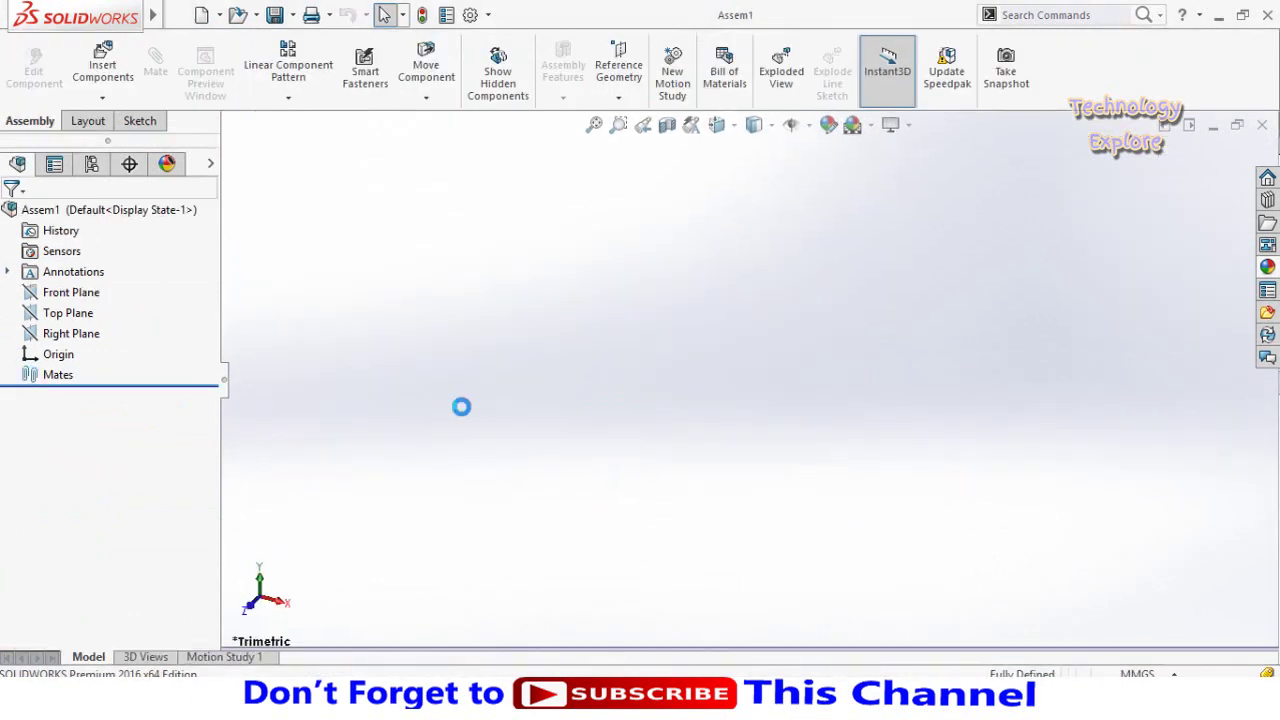
pyautogui.scroll(-2, 120, 485)
pyautogui.scroll(2, 78, 505)
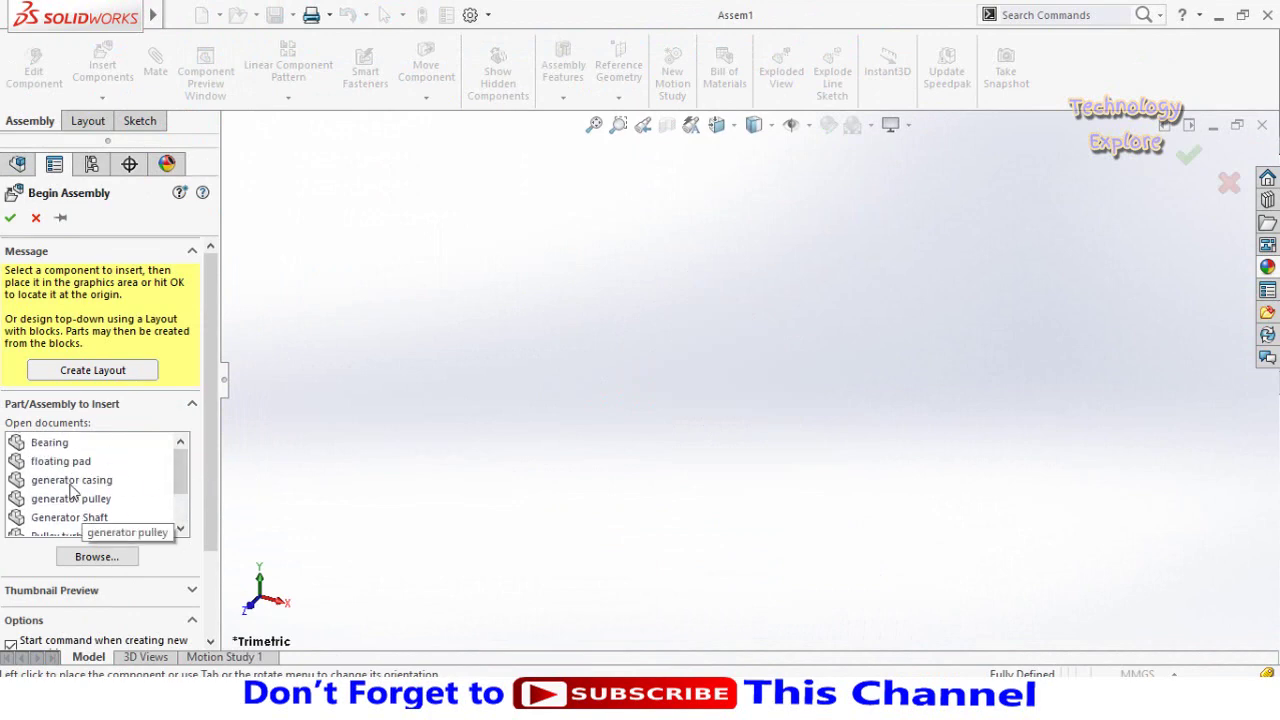
pyautogui.click(36, 218)
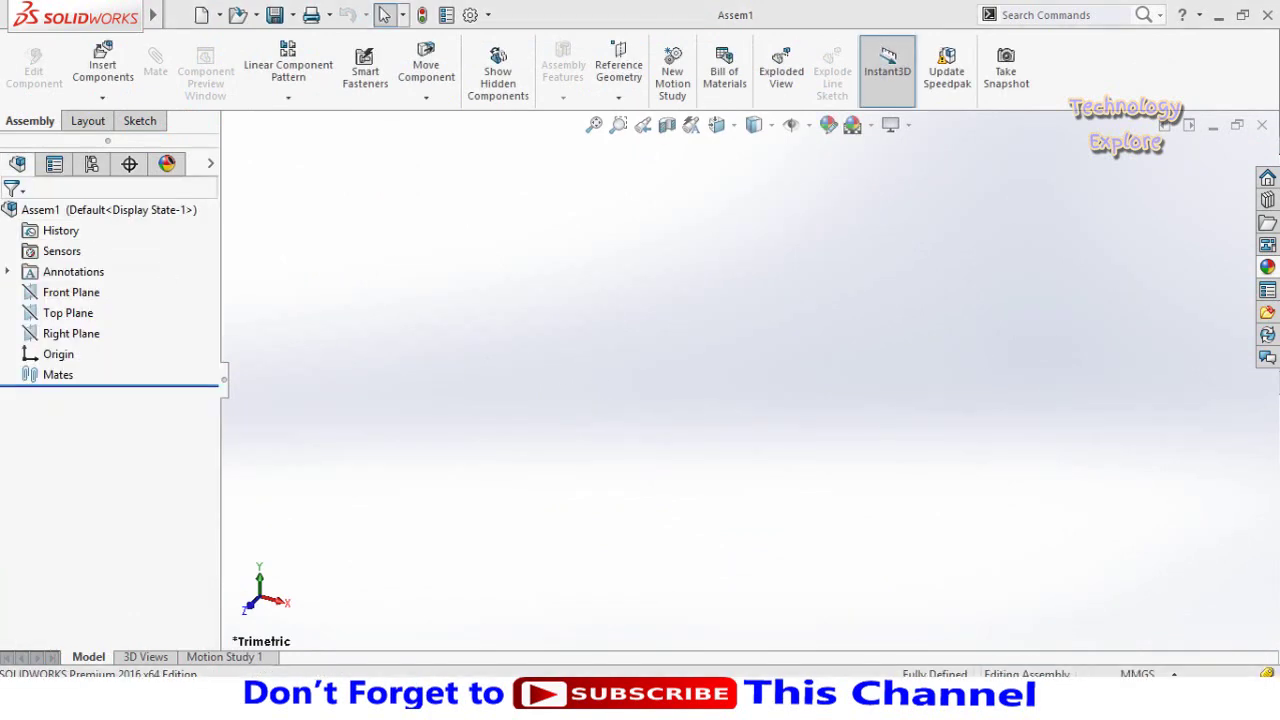
pyautogui.press('super+e')
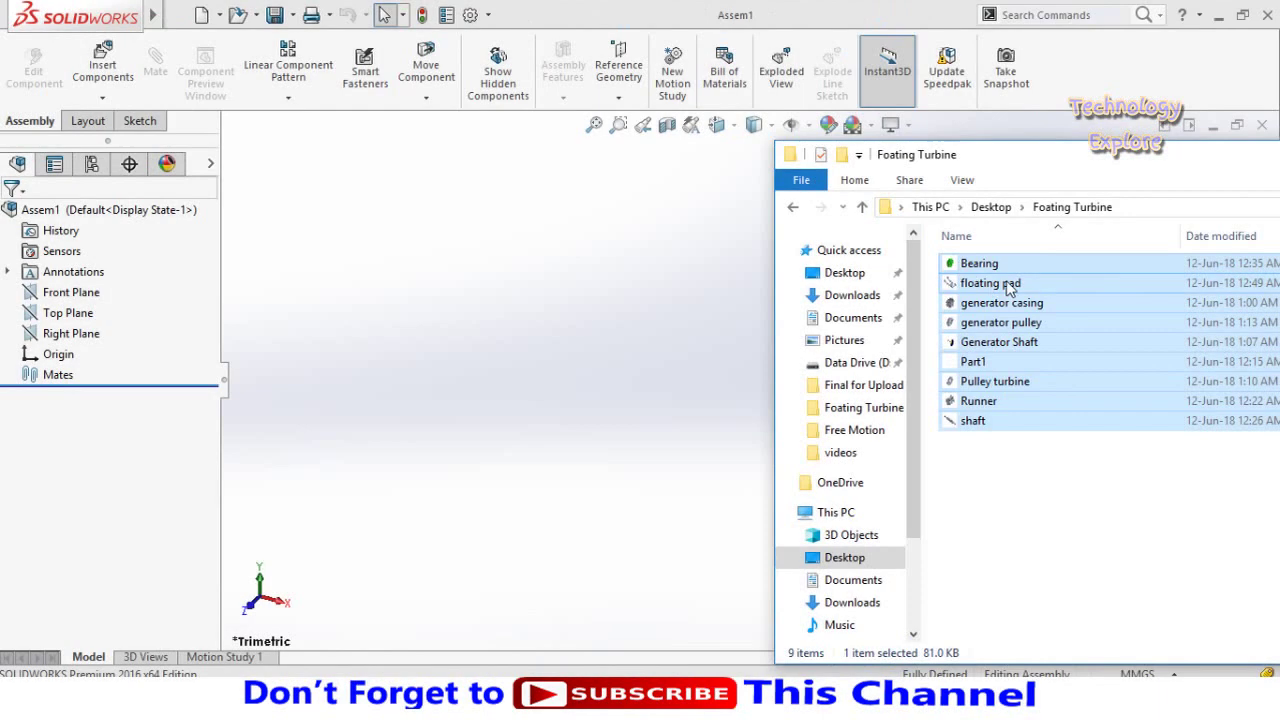
# Insert the turbine part files and pull the runner, generator casing, shaft and pulley apart.
pyautogui.moveTo(1008, 268)
pyautogui.mouseDown()
pyautogui.moveTo(530, 302)
pyautogui.moveTo(544, 304)
pyautogui.mouseUp()
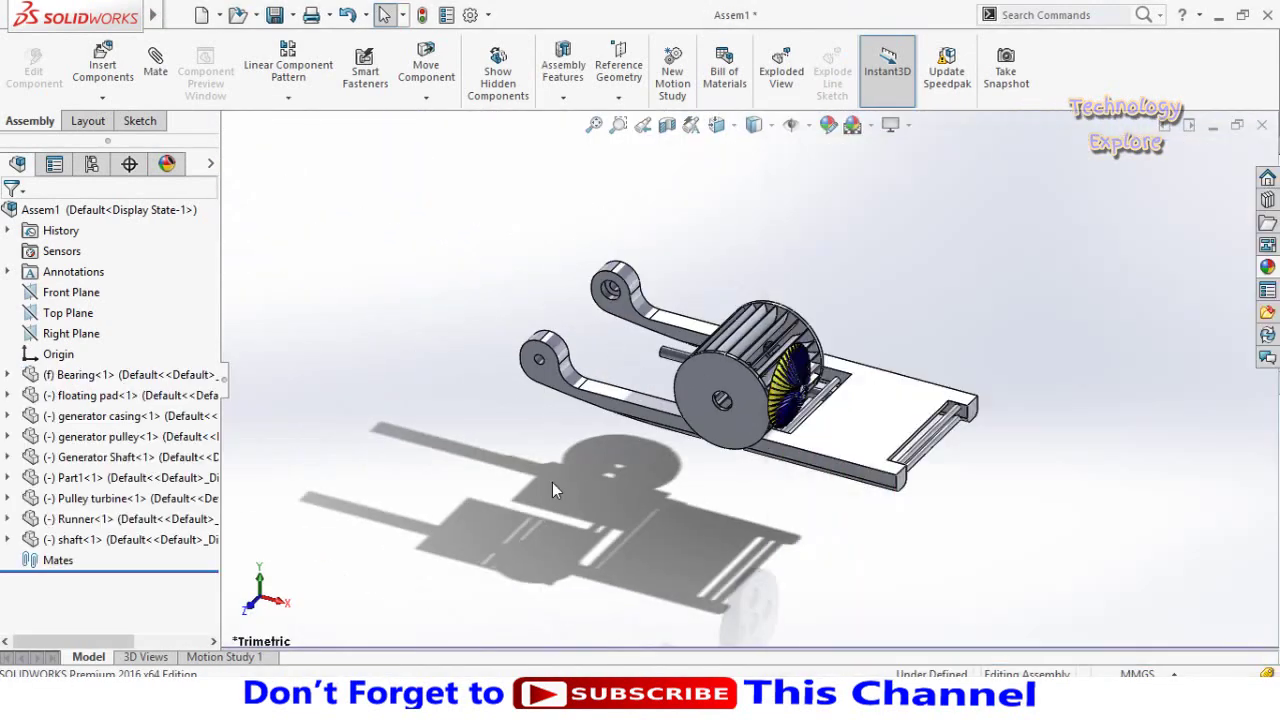
pyautogui.moveTo(552, 482)
pyautogui.mouseDown(button='middle')
pyautogui.moveTo(694, 466)
pyautogui.moveTo(760, 420)
pyautogui.moveTo(808, 362)
pyautogui.moveTo(770, 372)
pyautogui.mouseUp(button='middle')
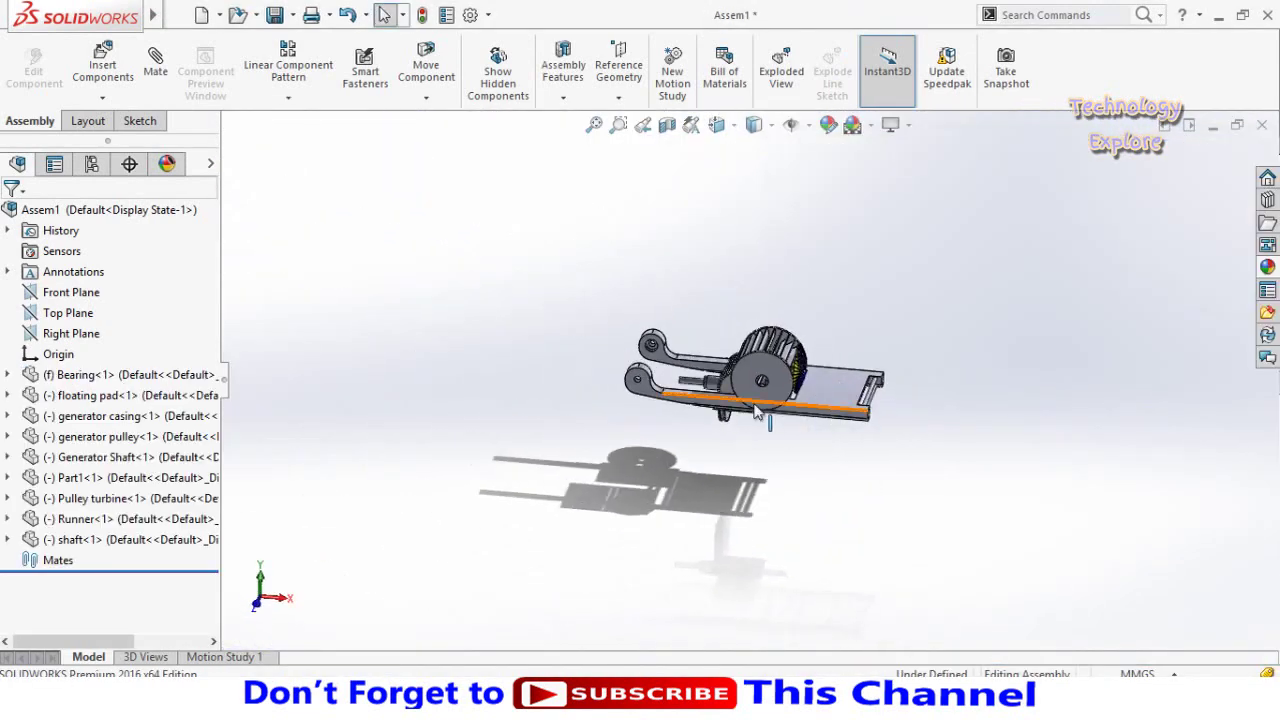
pyautogui.moveTo(760, 370); pyautogui.dragTo(548, 280)
pyautogui.click(667, 409)
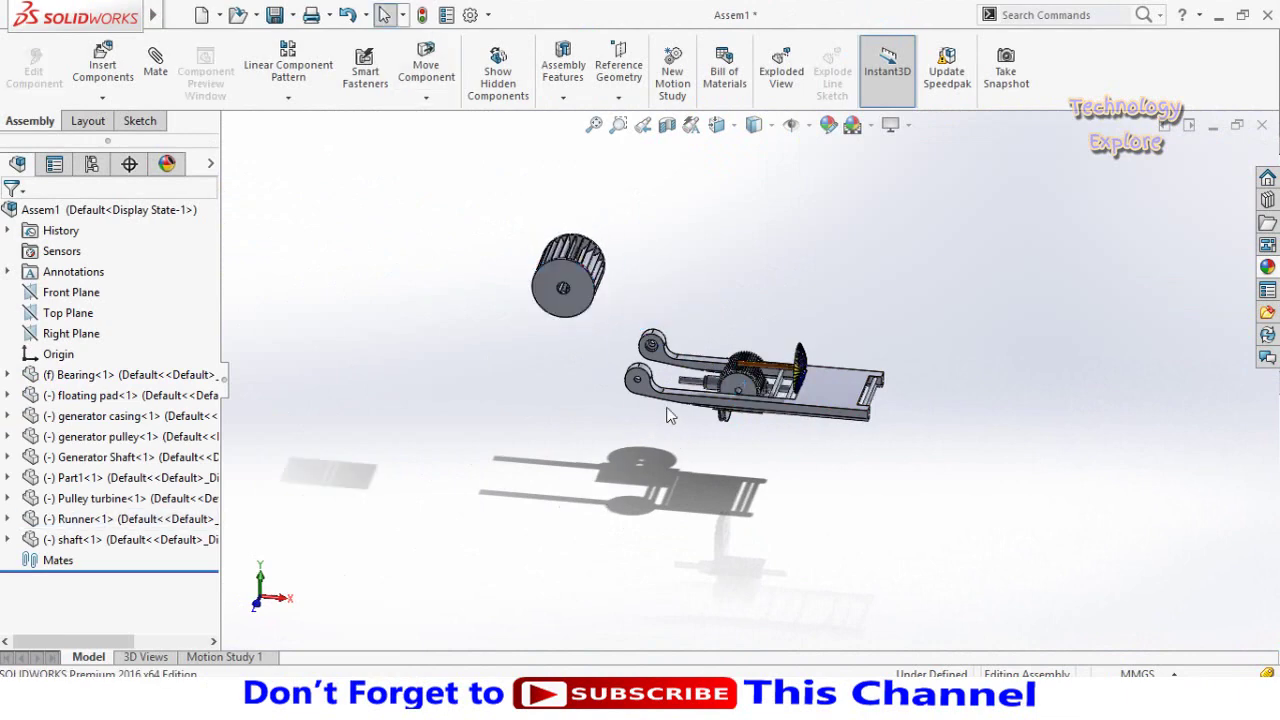
pyautogui.moveTo(733, 382); pyautogui.dragTo(829, 252)
pyautogui.scroll(-3, 690, 345)
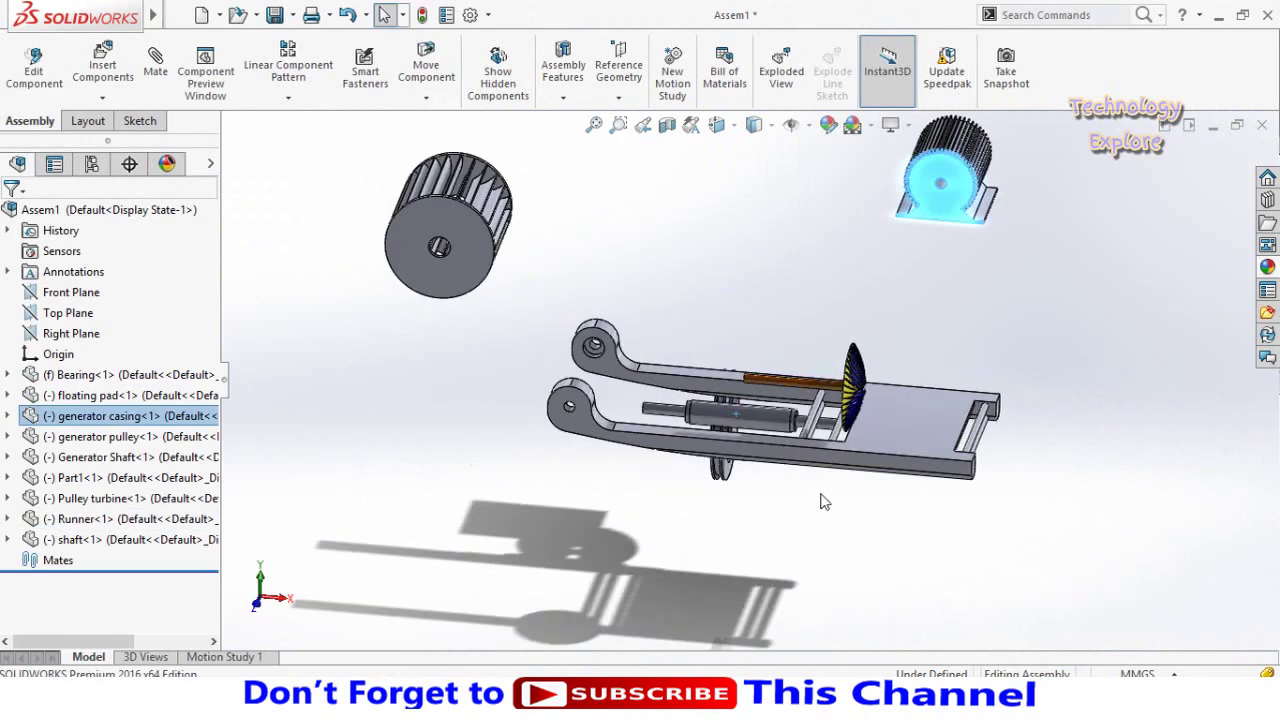
pyautogui.moveTo(805, 516); pyautogui.dragTo(810, 523, button='middle')
pyautogui.click(740, 415)
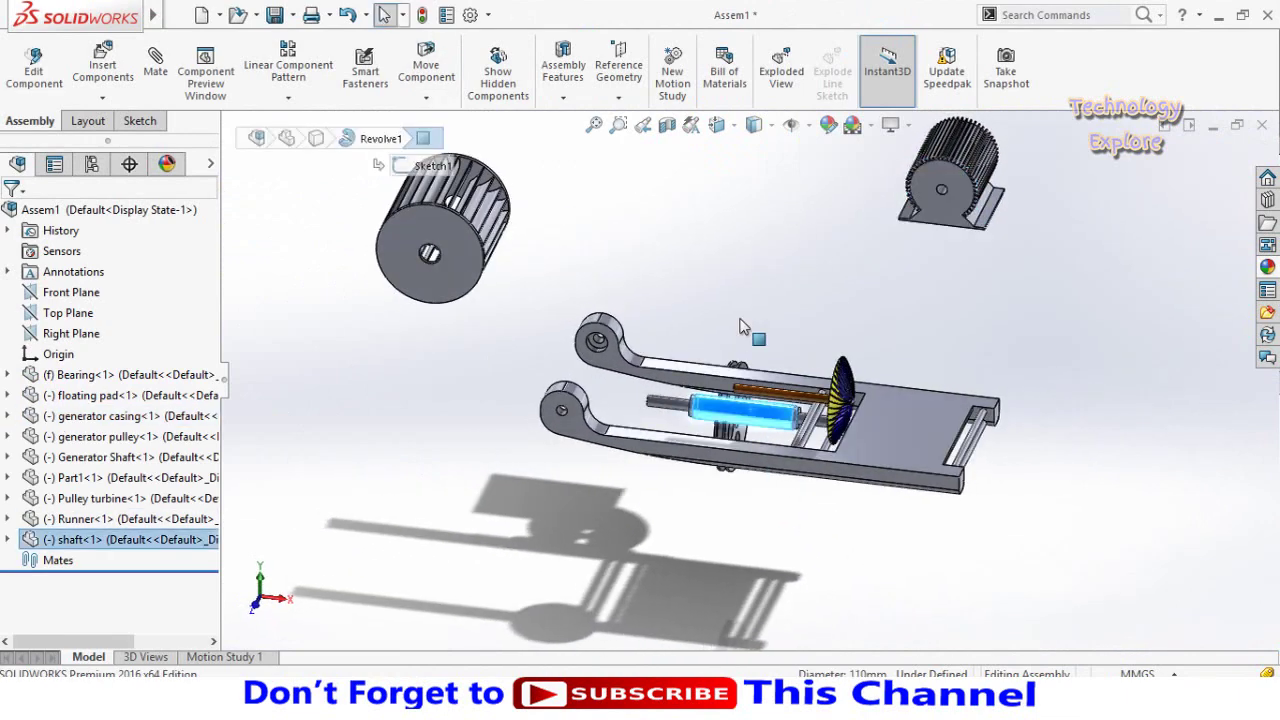
pyautogui.moveTo(740, 415); pyautogui.dragTo(733, 278)
pyautogui.moveTo(738, 415); pyautogui.dragTo(612, 220)
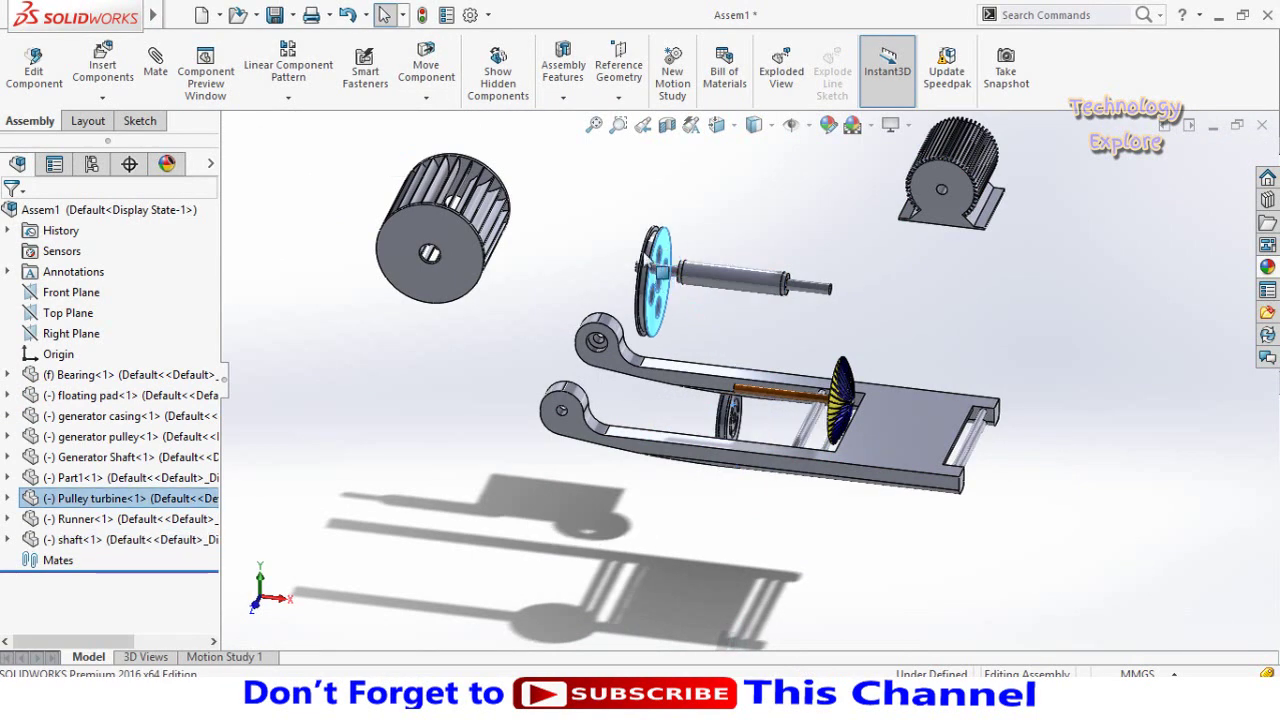
# Fix the floating pad in place.
pyautogui.keyDown('ctrl'); pyautogui.moveTo(897, 422); pyautogui.dragTo(802, 400, button='middle'); pyautogui.keyUp('ctrl')
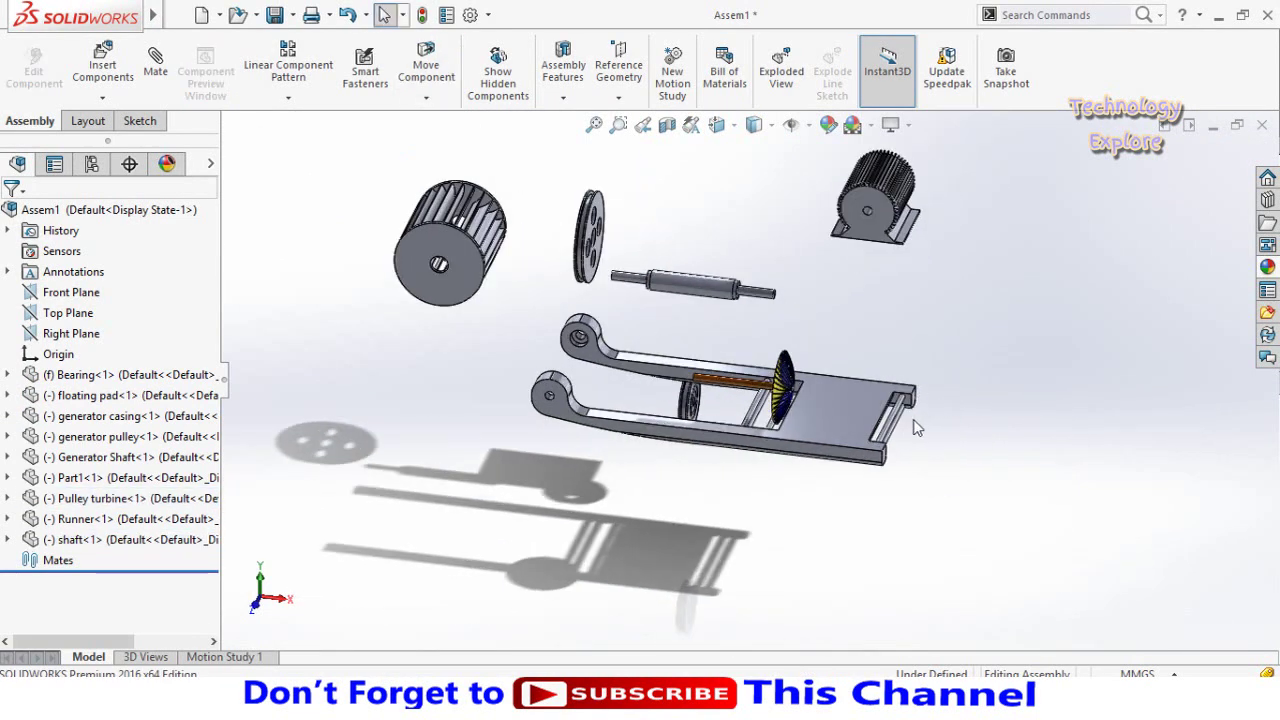
pyautogui.click(802, 400)
pyautogui.rightClick(802, 400)
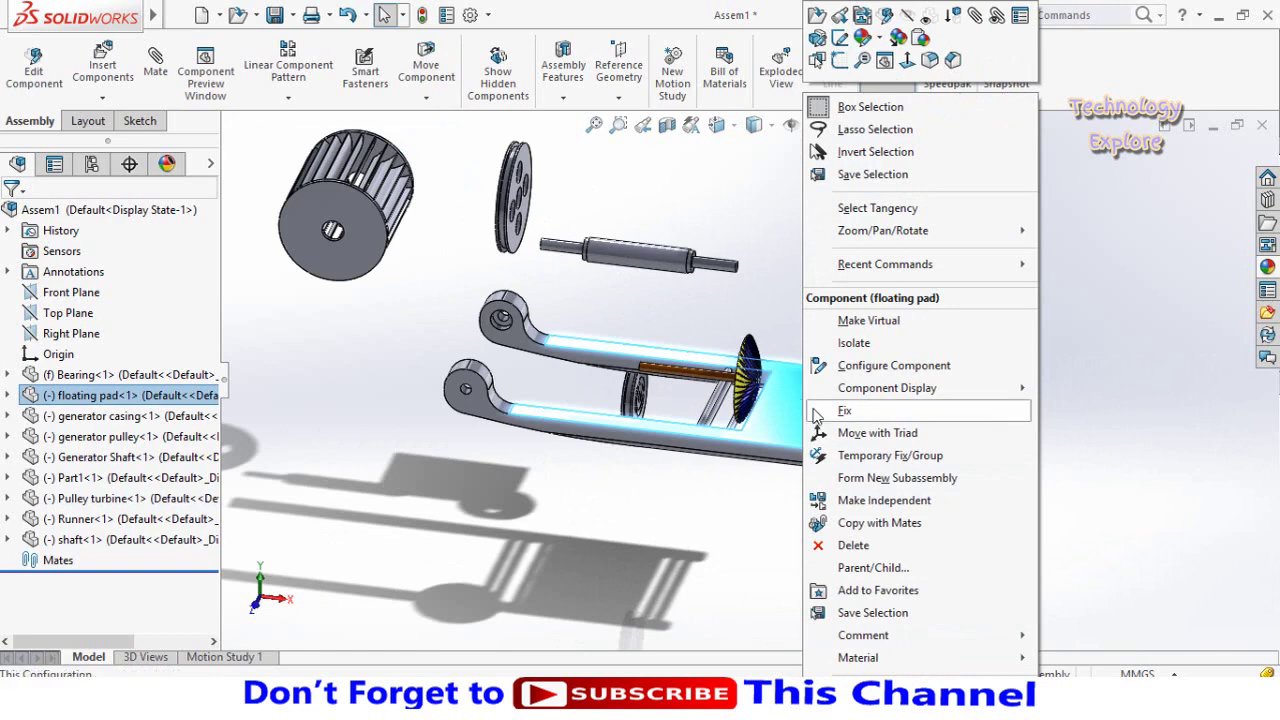
pyautogui.click(846, 412)
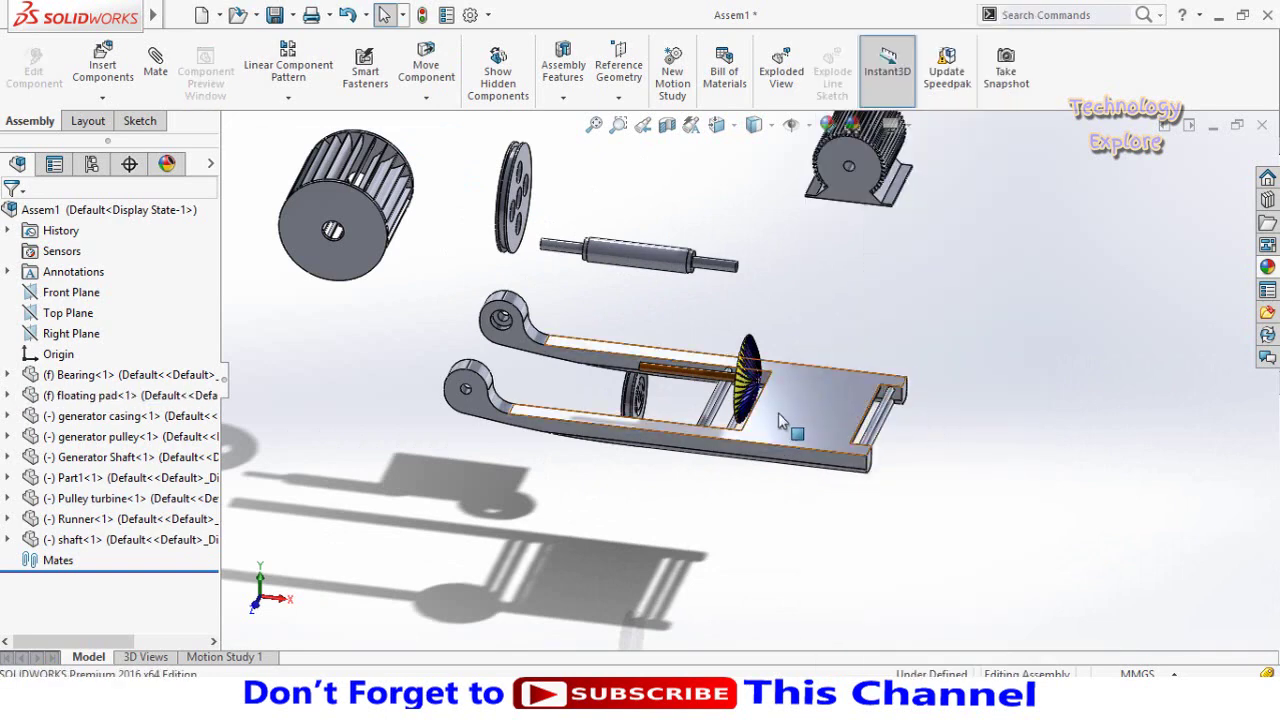
# Move the shaft and runner away from the pad and select the bearing.
pyautogui.moveTo(697, 375); pyautogui.dragTo(865, 289)
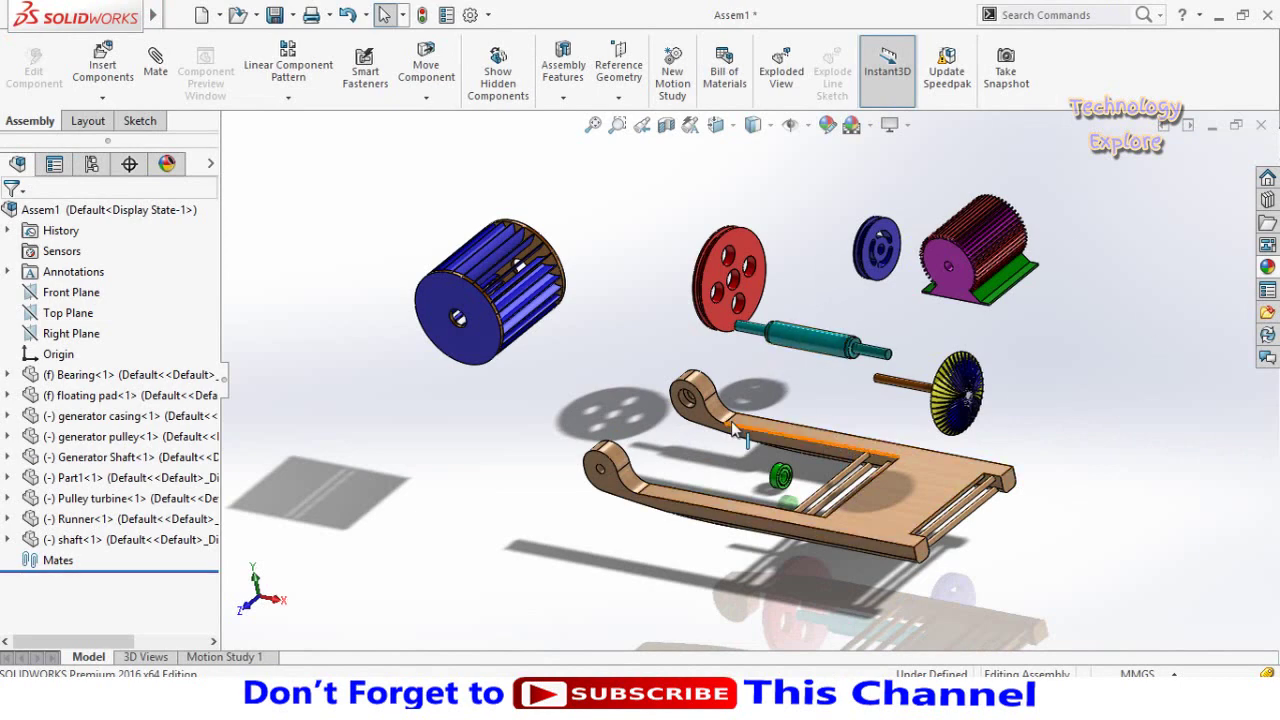
pyautogui.scroll(-2, 755, 443)
pyautogui.scroll(-2, 782, 487)
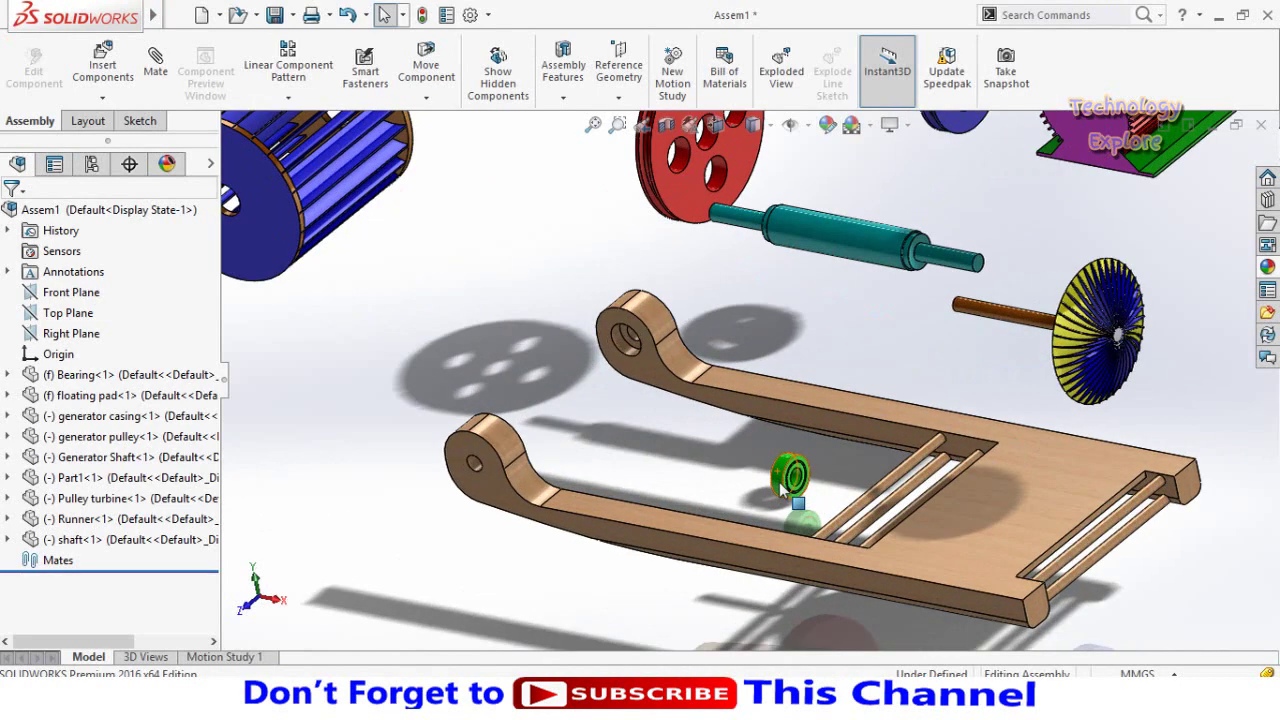
pyautogui.scroll(-2, 782, 487)
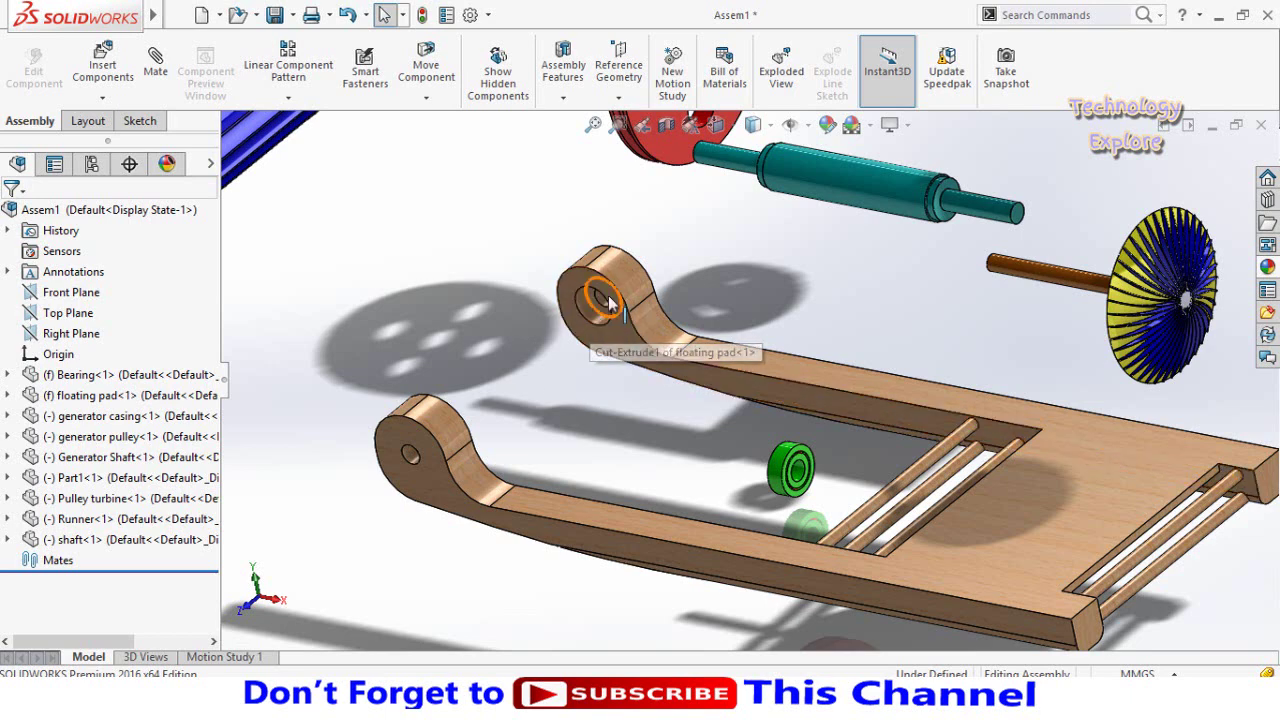
pyautogui.click(796, 485)
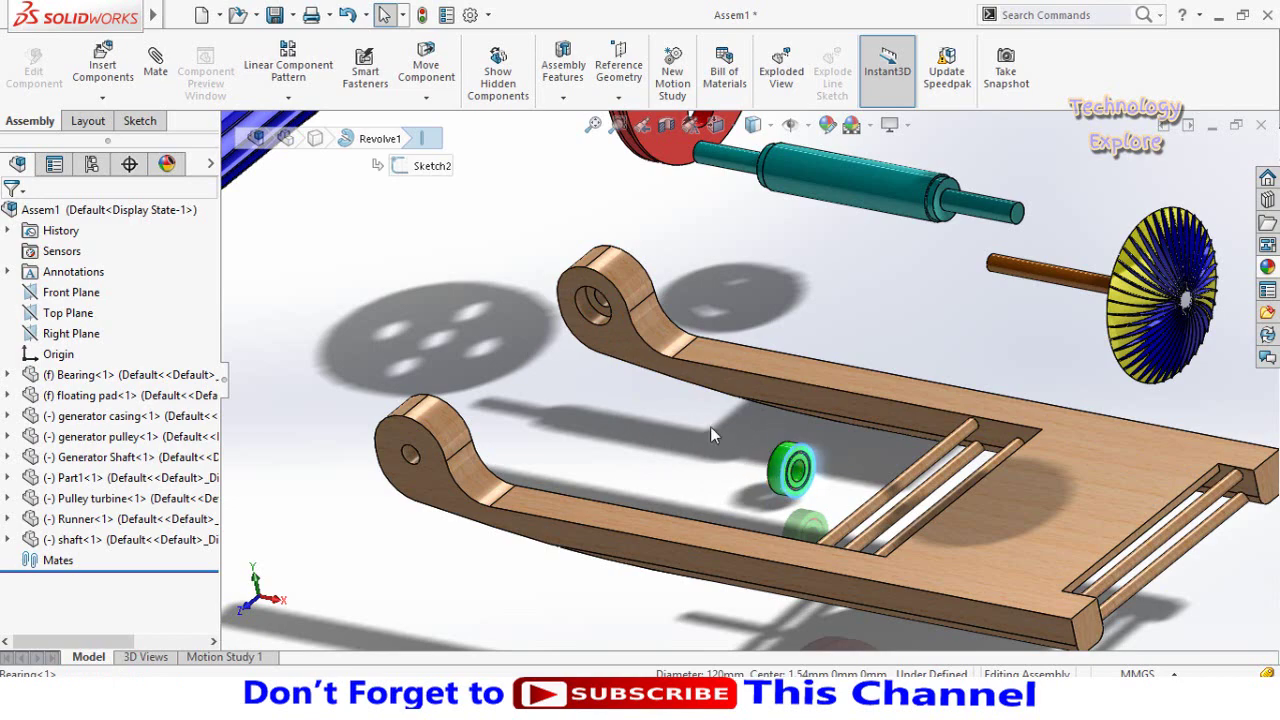
pyautogui.scroll(-1, 808, 475)
# Float the bearing and move it left over the frame.
pyautogui.scroll(2, 775, 452)
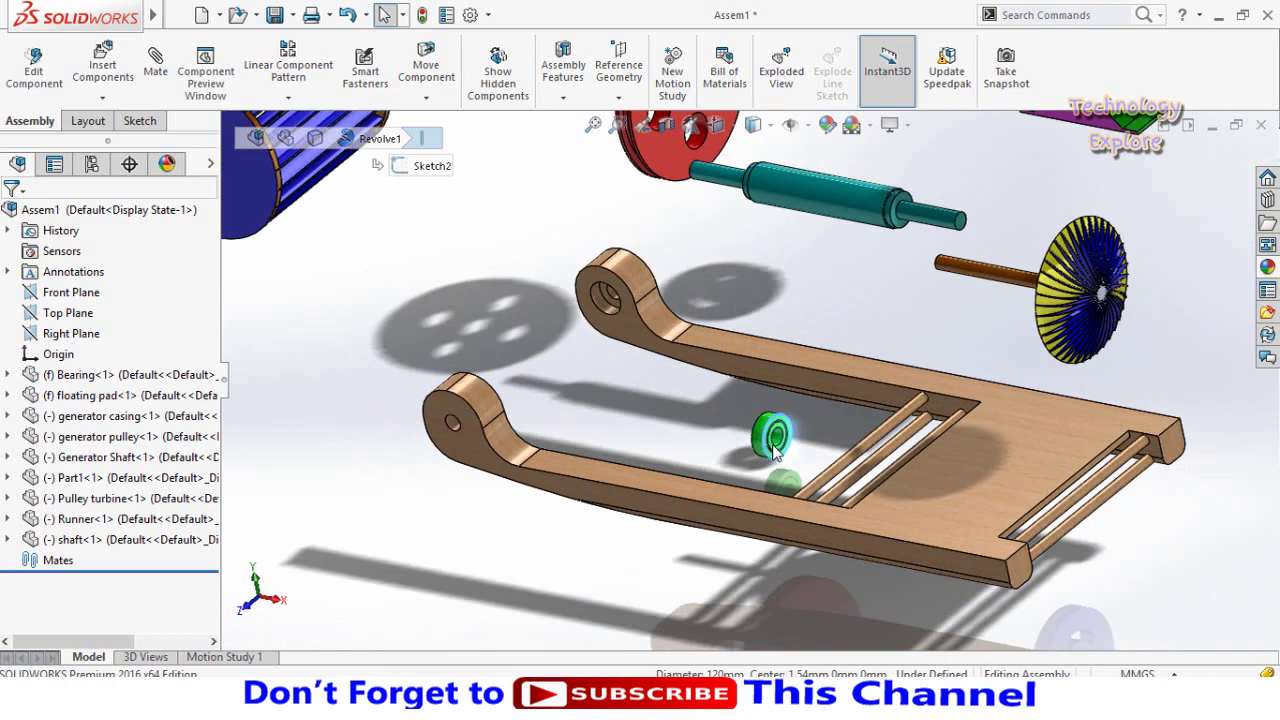
pyautogui.scroll(-1, 773, 452)
pyautogui.scroll(-1, 748, 422)
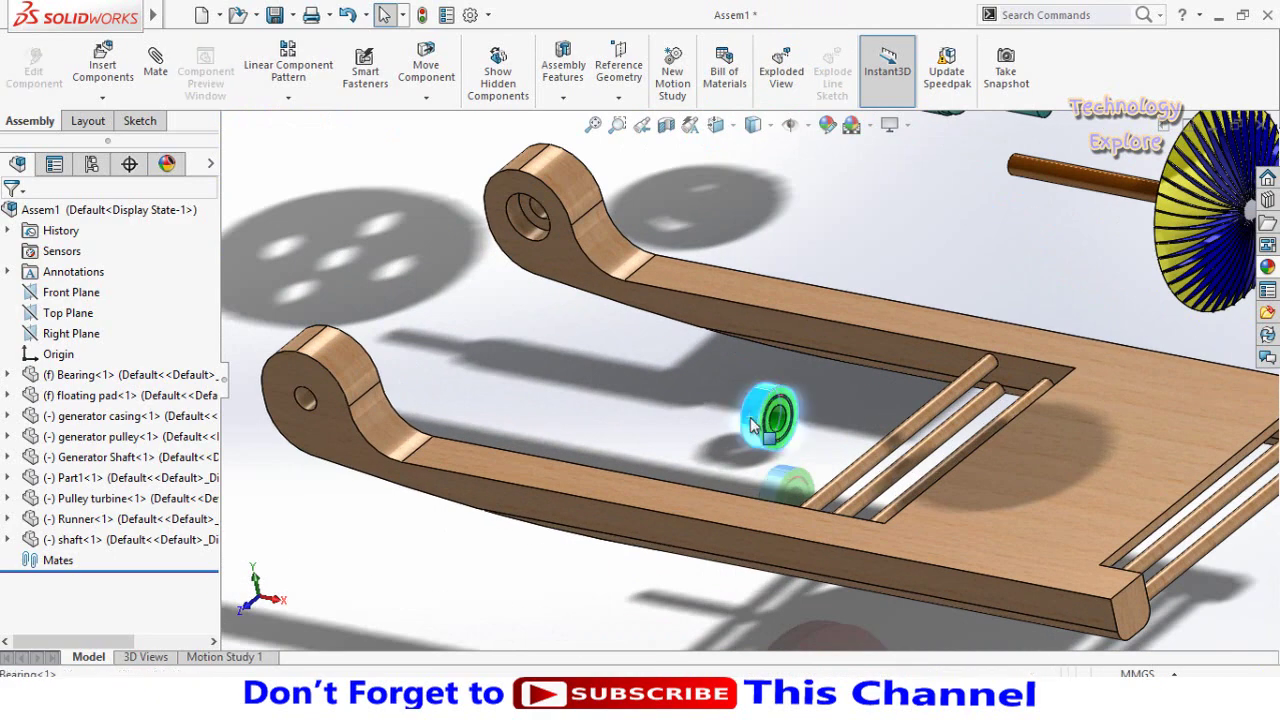
pyautogui.rightClick(754, 412)
pyautogui.click(786, 396)
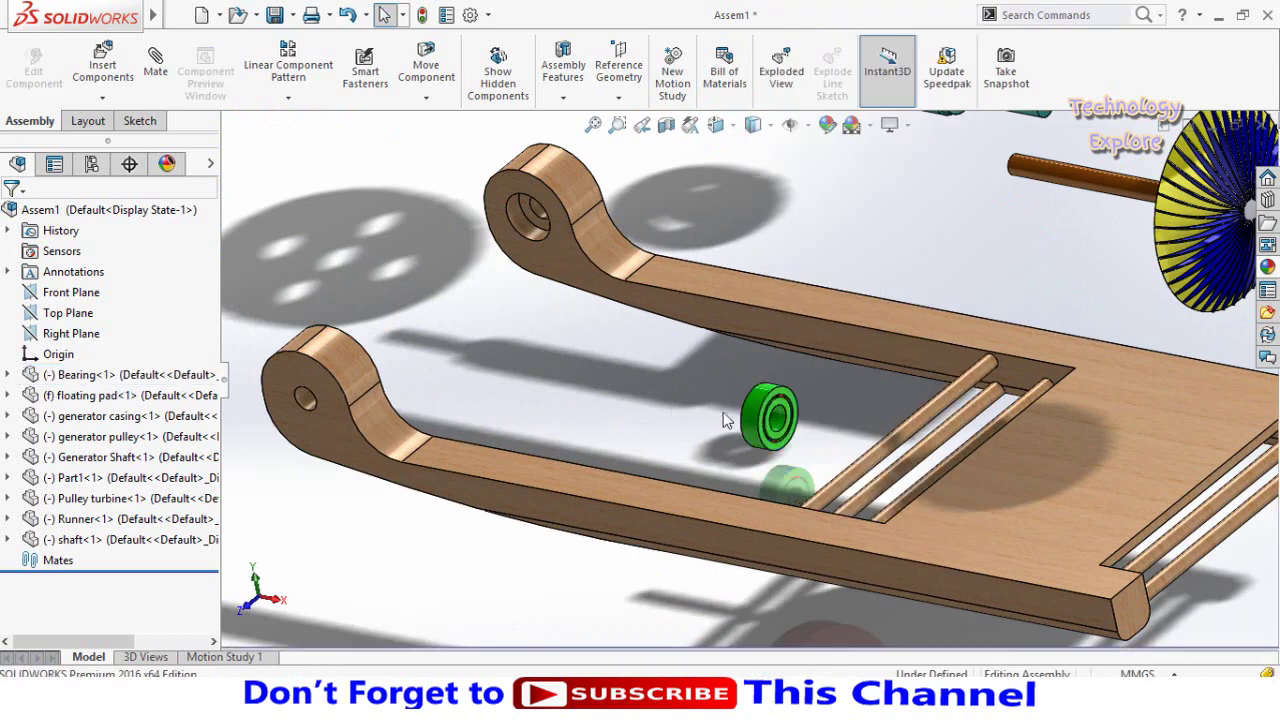
pyautogui.moveTo(764, 412); pyautogui.dragTo(599, 380)
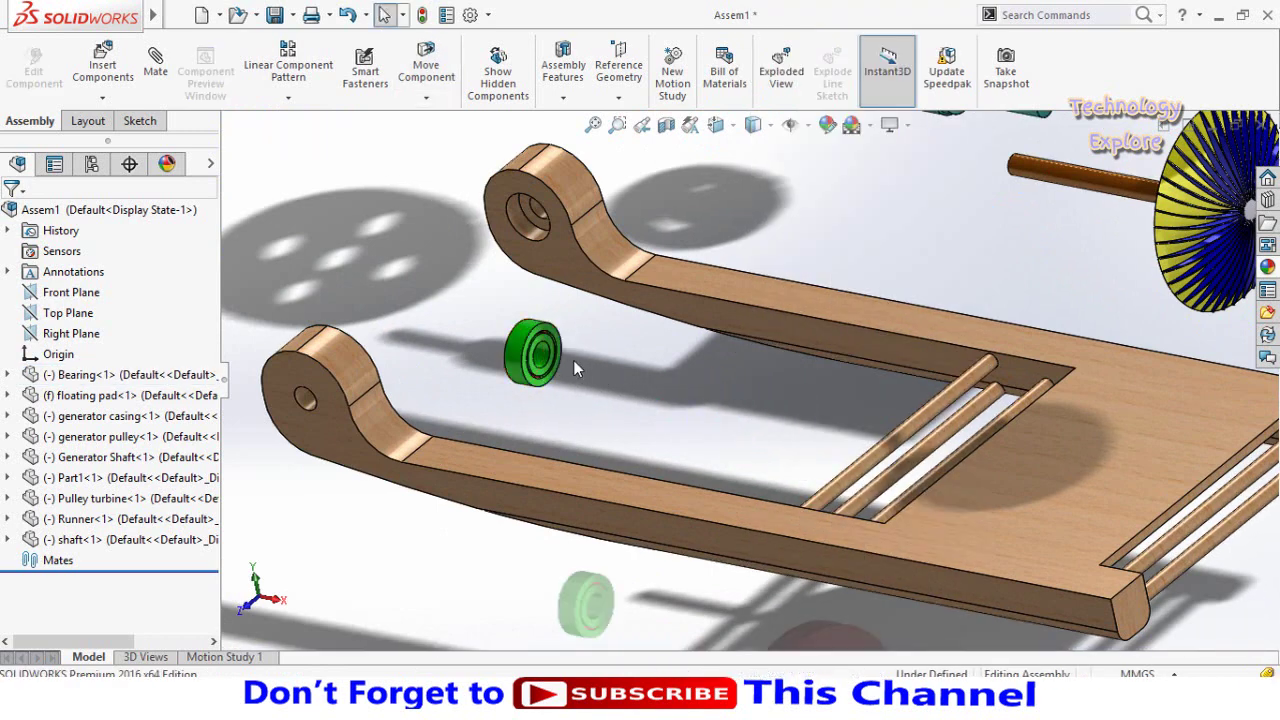
pyautogui.moveTo(551, 337)
pyautogui.mouseDown(button='right')
pyautogui.moveTo(440, 397)
pyautogui.moveTo(440, 420)
pyautogui.mouseUp(button='right')
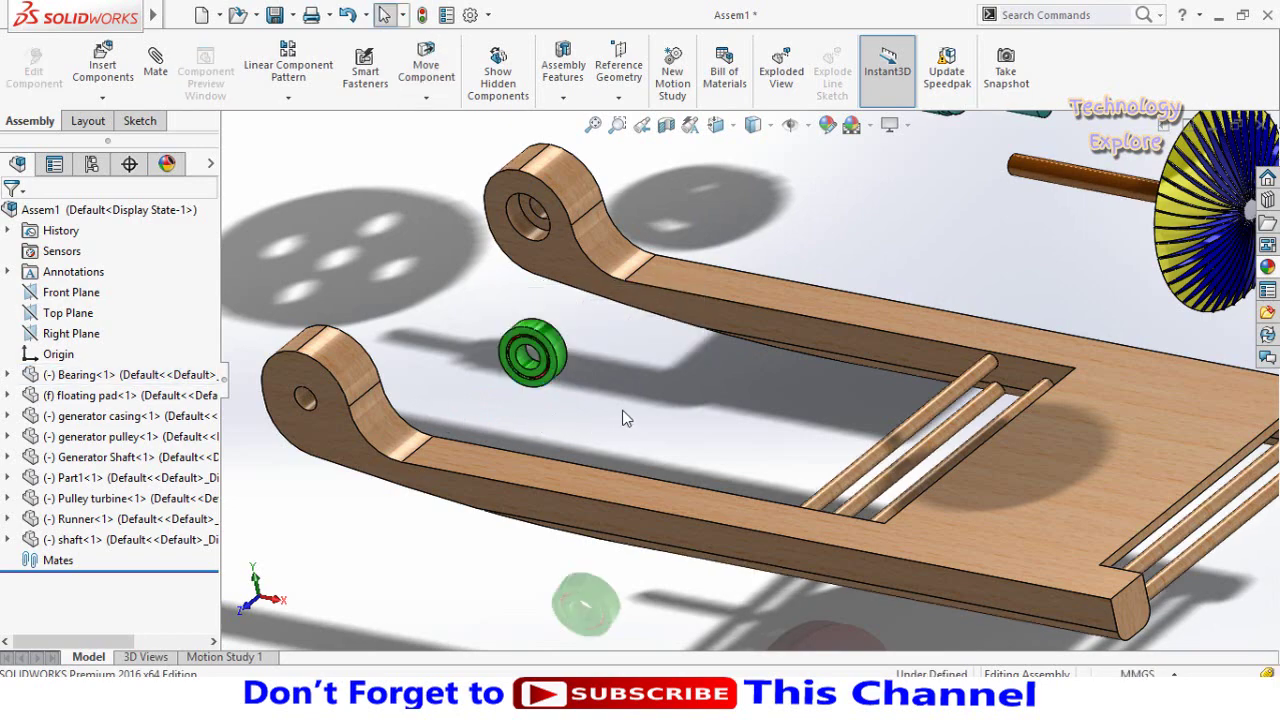
# Copy the green bearing to create Bearing<2> beside the first.
pyautogui.press('f')
pyautogui.moveTo(629, 396)
pyautogui.mouseDown(button='middle')
pyautogui.moveTo(600, 457)
pyautogui.moveTo(610, 360)
pyautogui.mouseUp(button='middle')
pyautogui.scroll(-2, 610, 360)
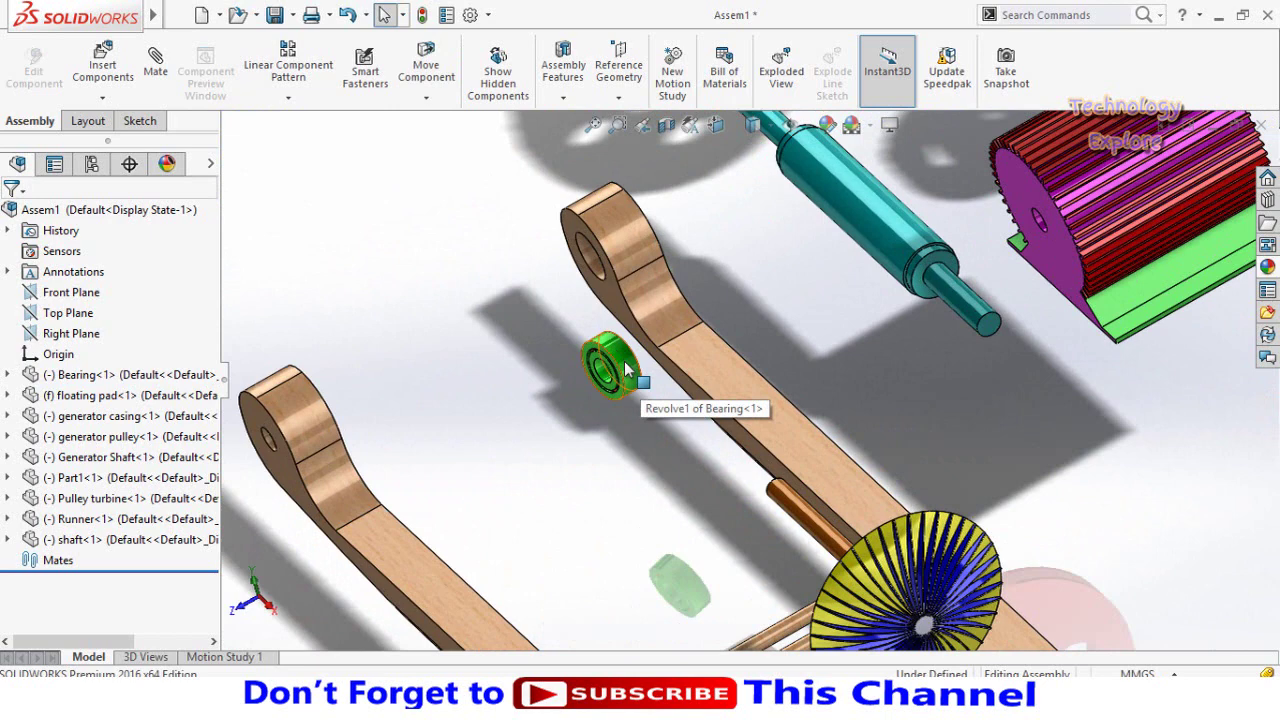
pyautogui.keyDown('ctrl'); pyautogui.moveTo(627, 370); pyautogui.dragTo(525, 405); pyautogui.keyUp('ctrl')
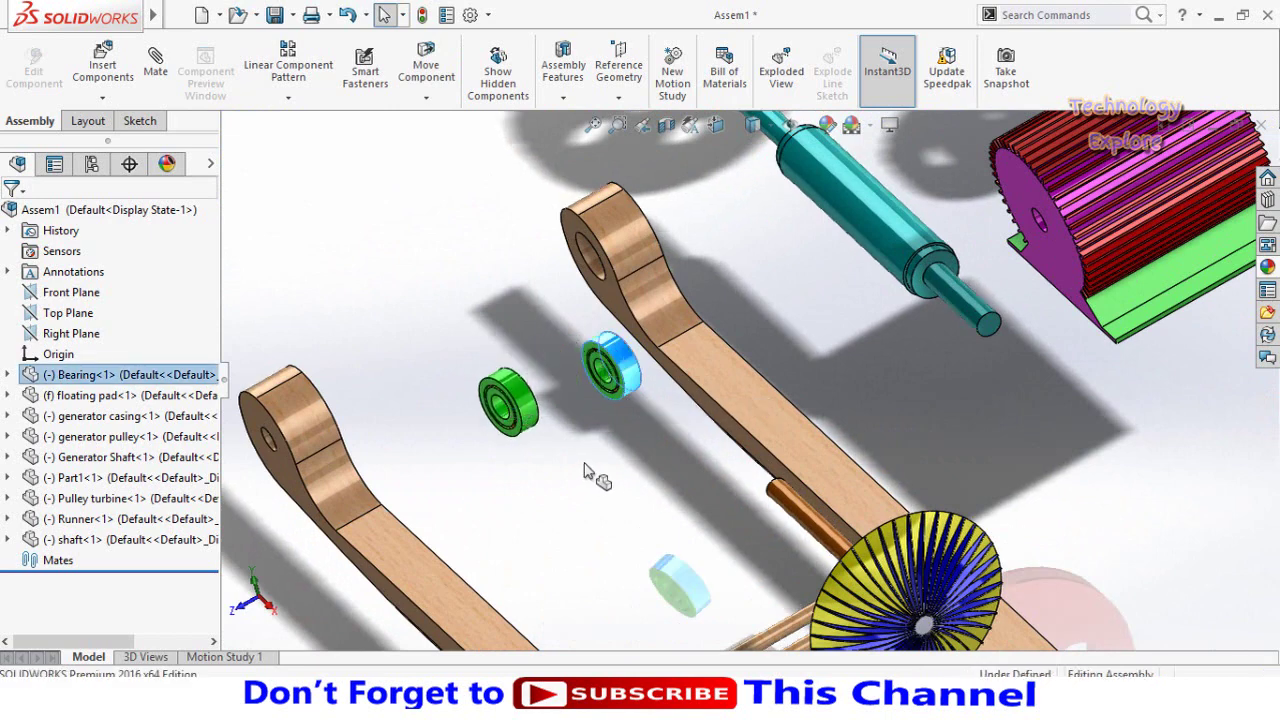
pyautogui.keyDown('ctrl'); pyautogui.moveTo(588, 472); pyautogui.dragTo(580, 458); pyautogui.keyUp('ctrl')
# Add a Concentric mate between the cylindrical faces of the two bearings.
pyautogui.press('Escape')
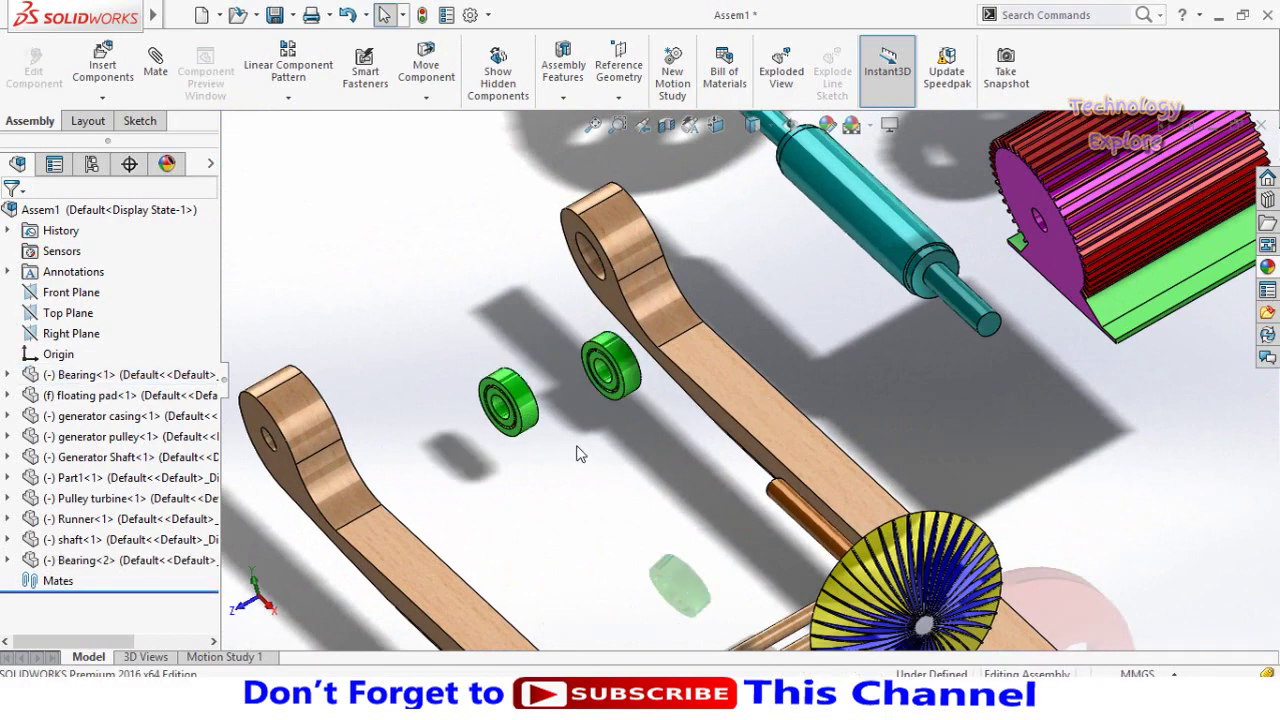
pyautogui.scroll(-3, 578, 454)
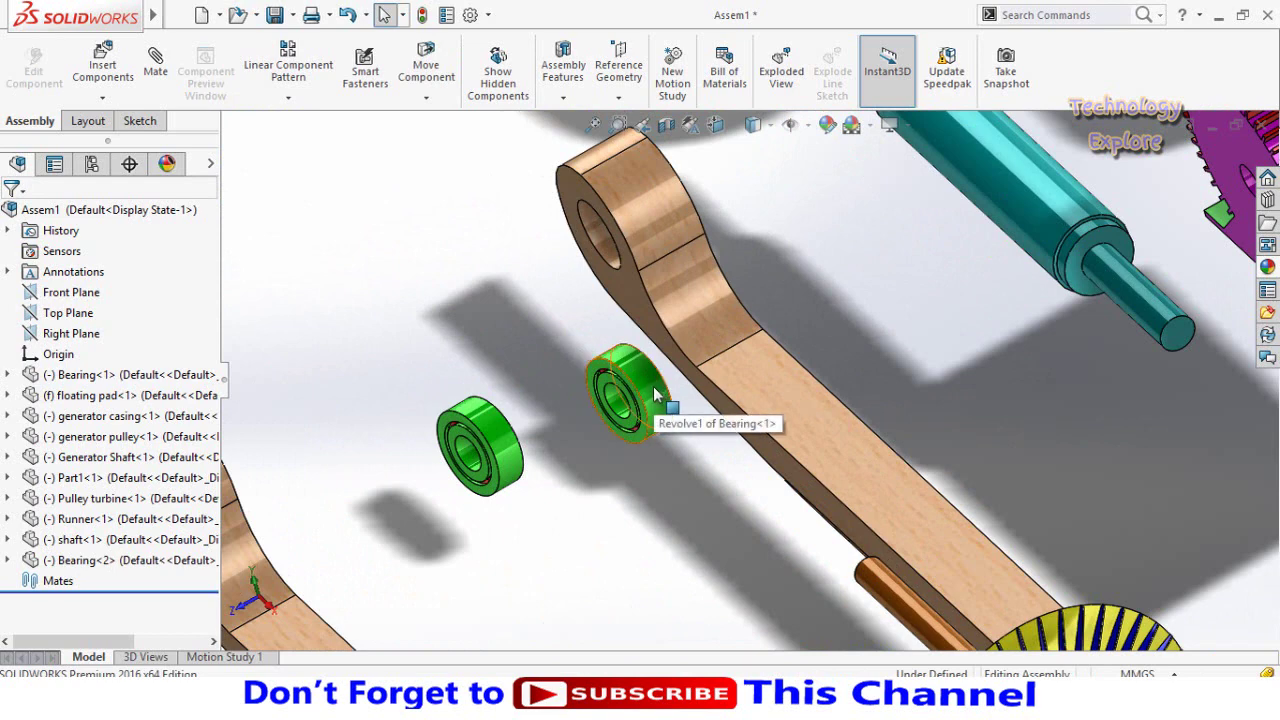
pyautogui.click(655, 395)
pyautogui.keyDown('ctrl'); pyautogui.click(512, 432); pyautogui.keyUp('ctrl')
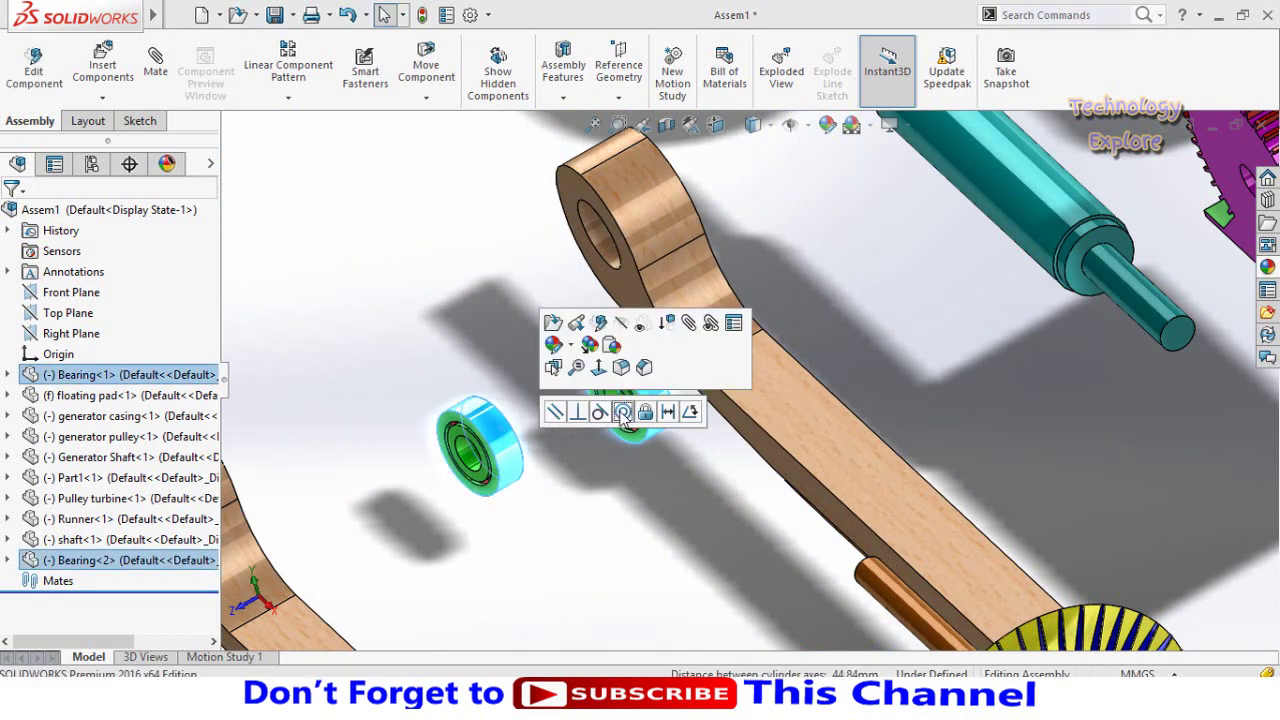
pyautogui.click(623, 413)
pyautogui.click(610, 491)
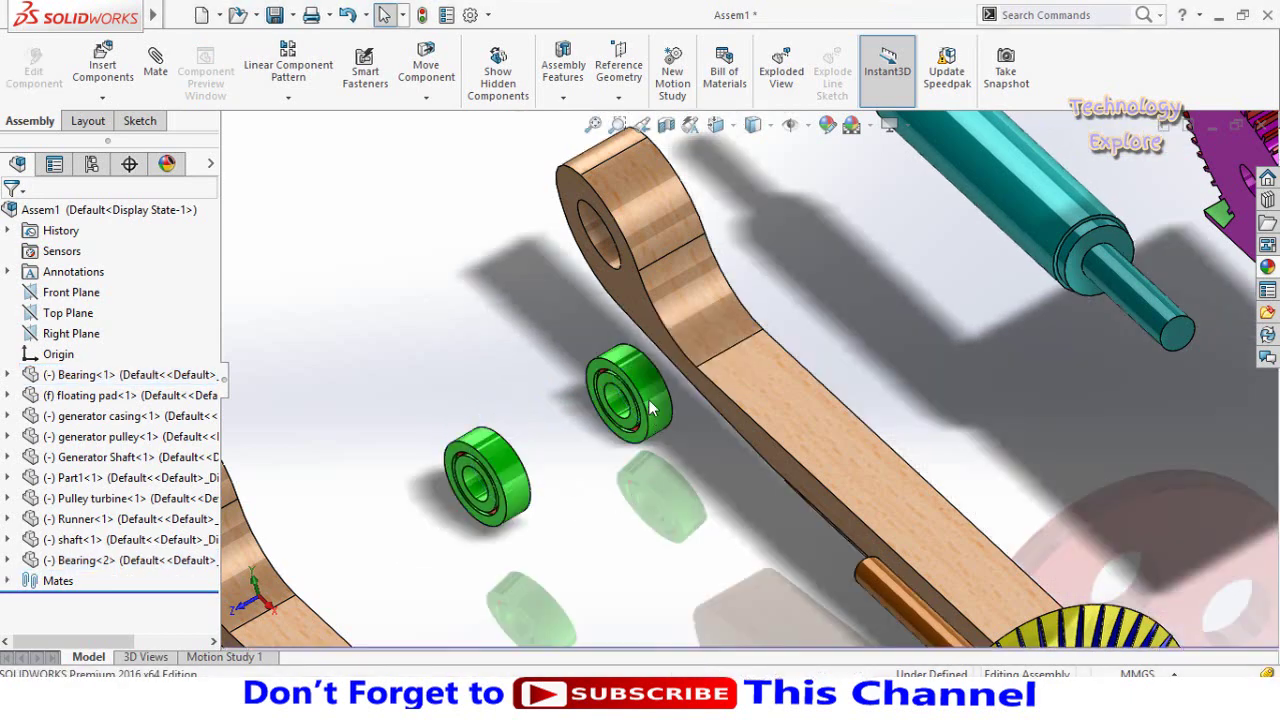
# Mate the first bearing concentric with the arm hole, then drag it along the axis to test.
pyautogui.click(650, 400)
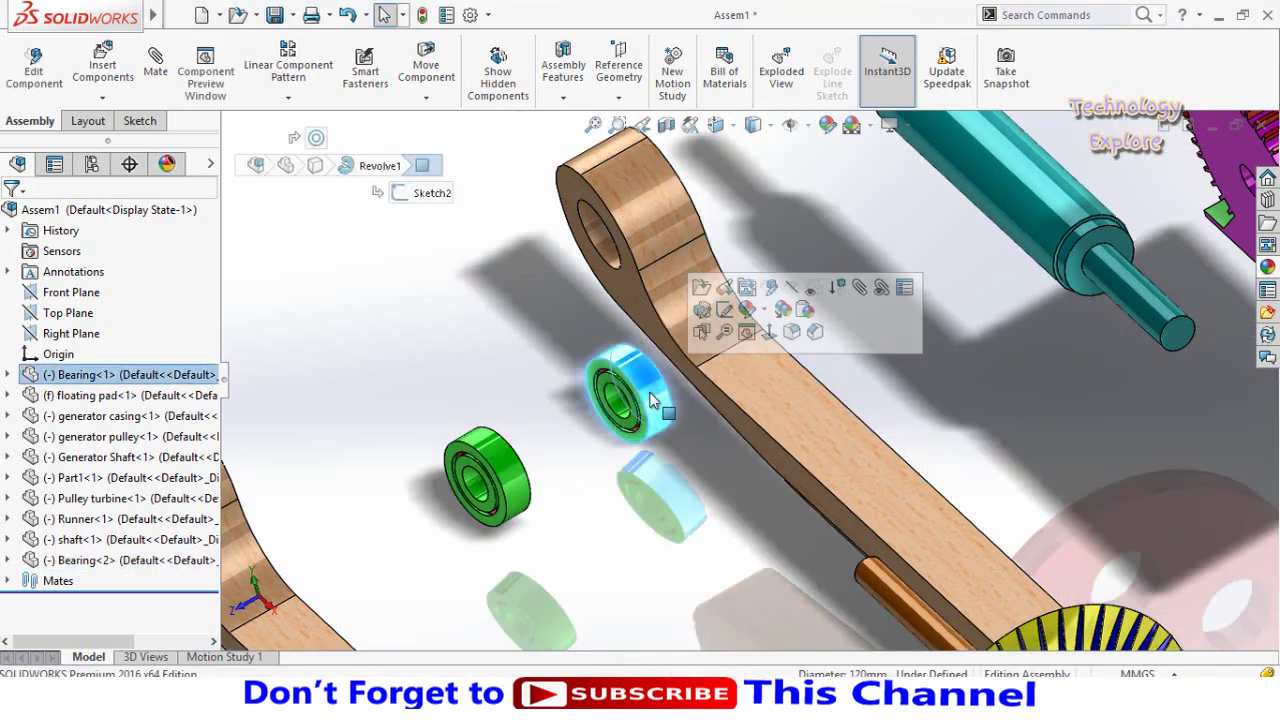
pyautogui.keyDown('ctrl'); pyautogui.click(606, 253); pyautogui.keyUp('ctrl')
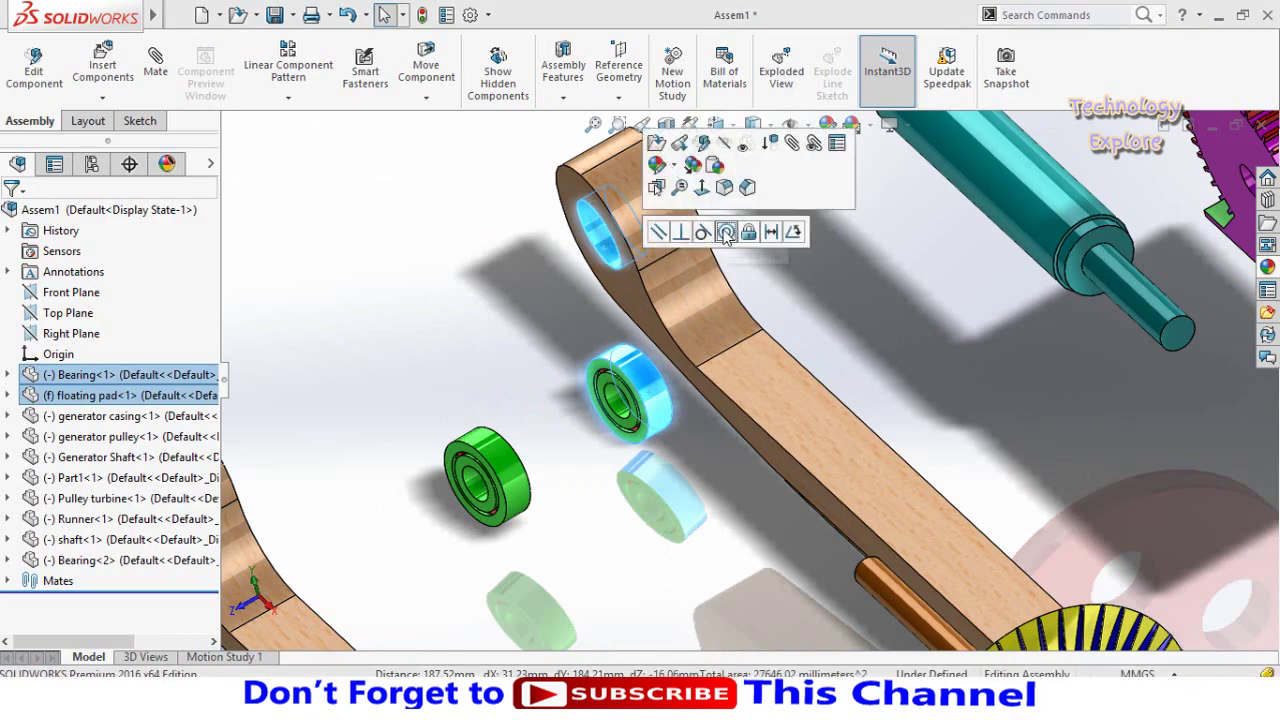
pyautogui.click(726, 232)
pyautogui.scroll(3, 590, 360)
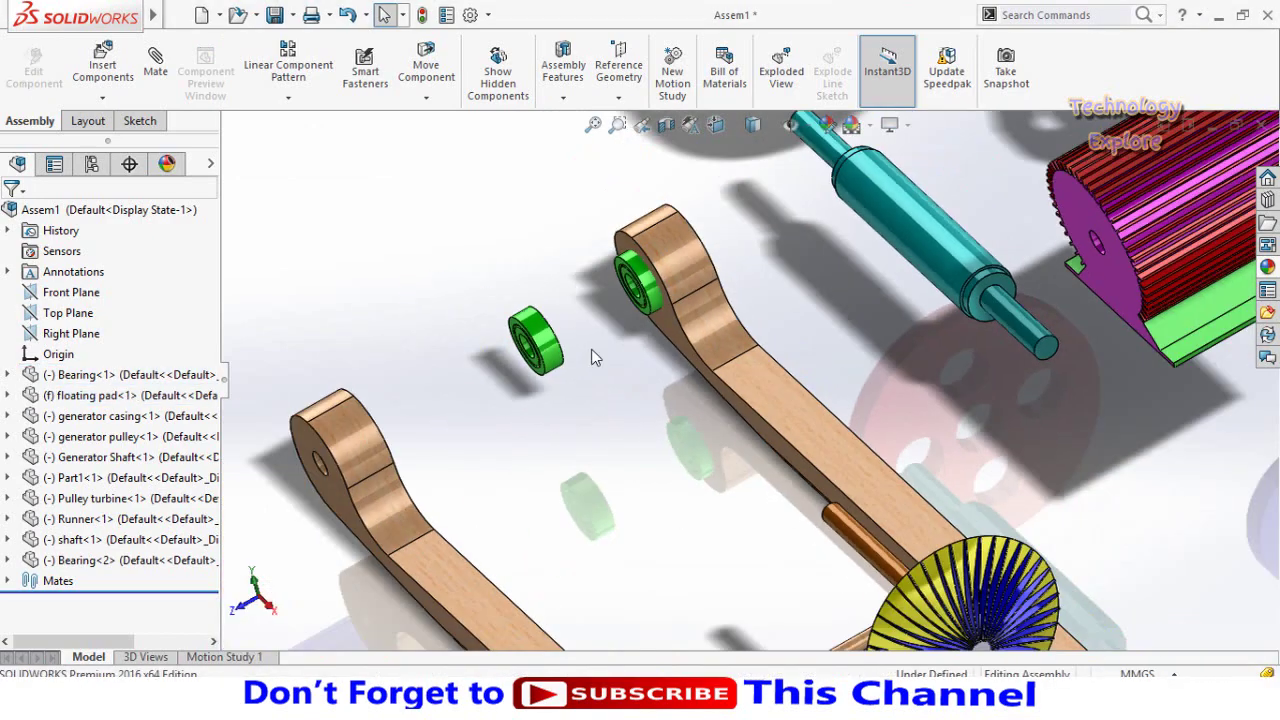
pyautogui.moveTo(592, 358); pyautogui.dragTo(640, 300, button='middle')
pyautogui.scroll(-3, 652, 281)
pyautogui.scroll(-2, 632, 330)
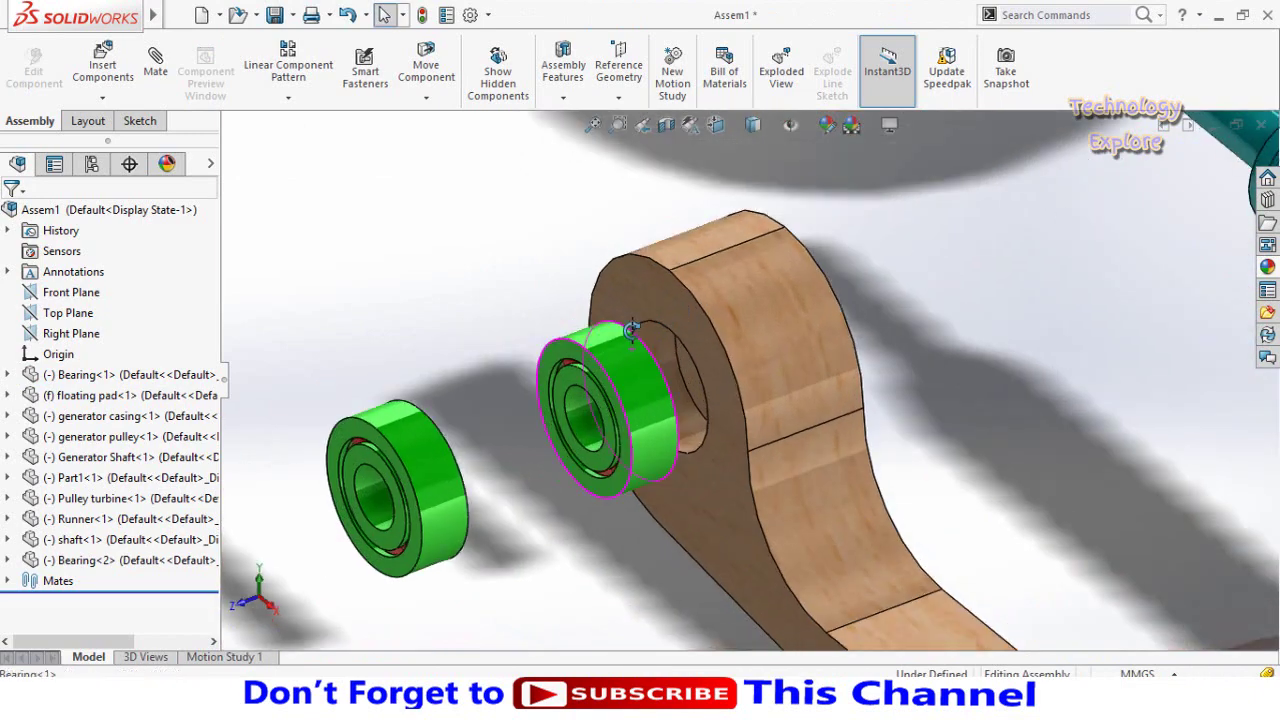
pyautogui.moveTo(632, 330); pyautogui.dragTo(700, 370)
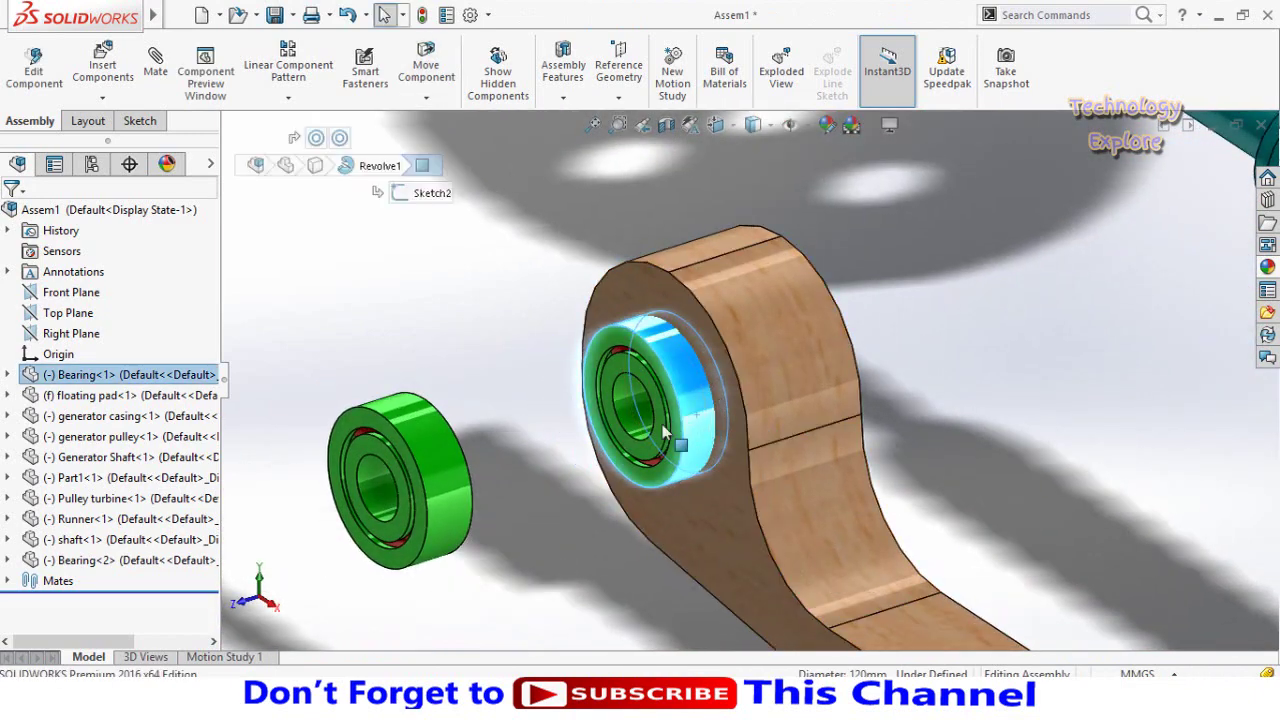
pyautogui.moveTo(670, 437); pyautogui.dragTo(590, 462)
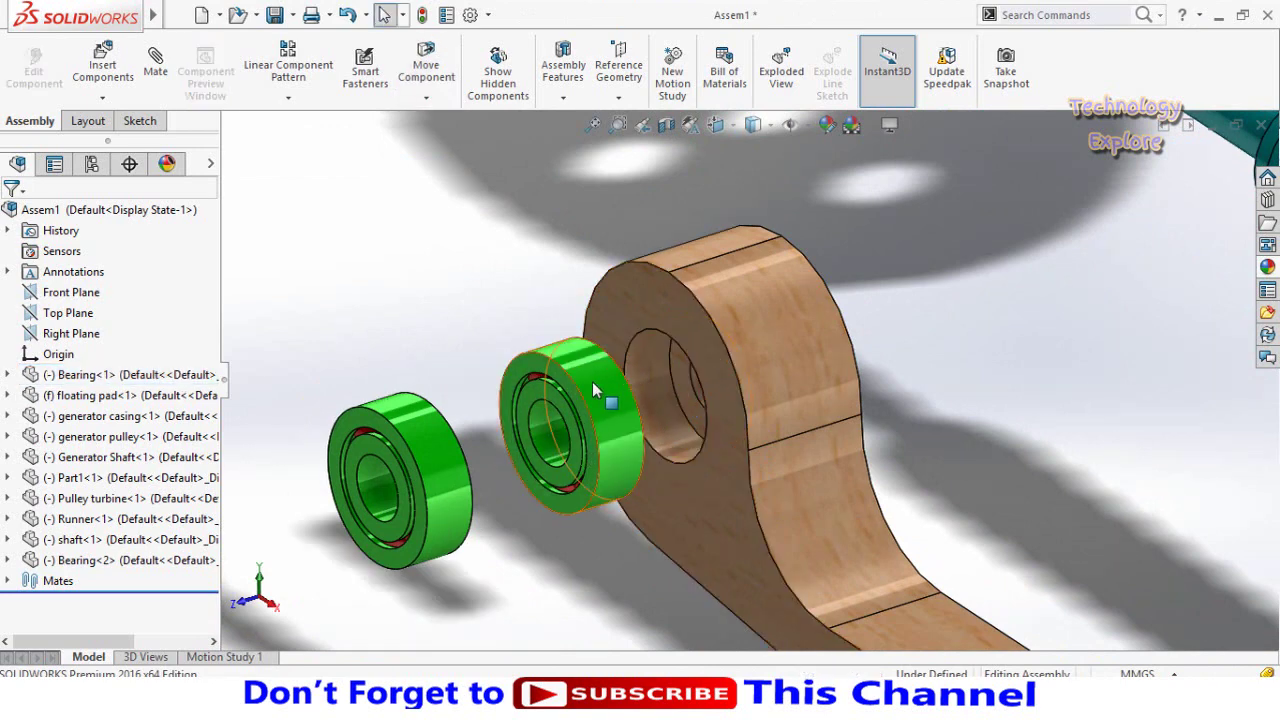
pyautogui.moveTo(592, 381); pyautogui.dragTo(748, 374)
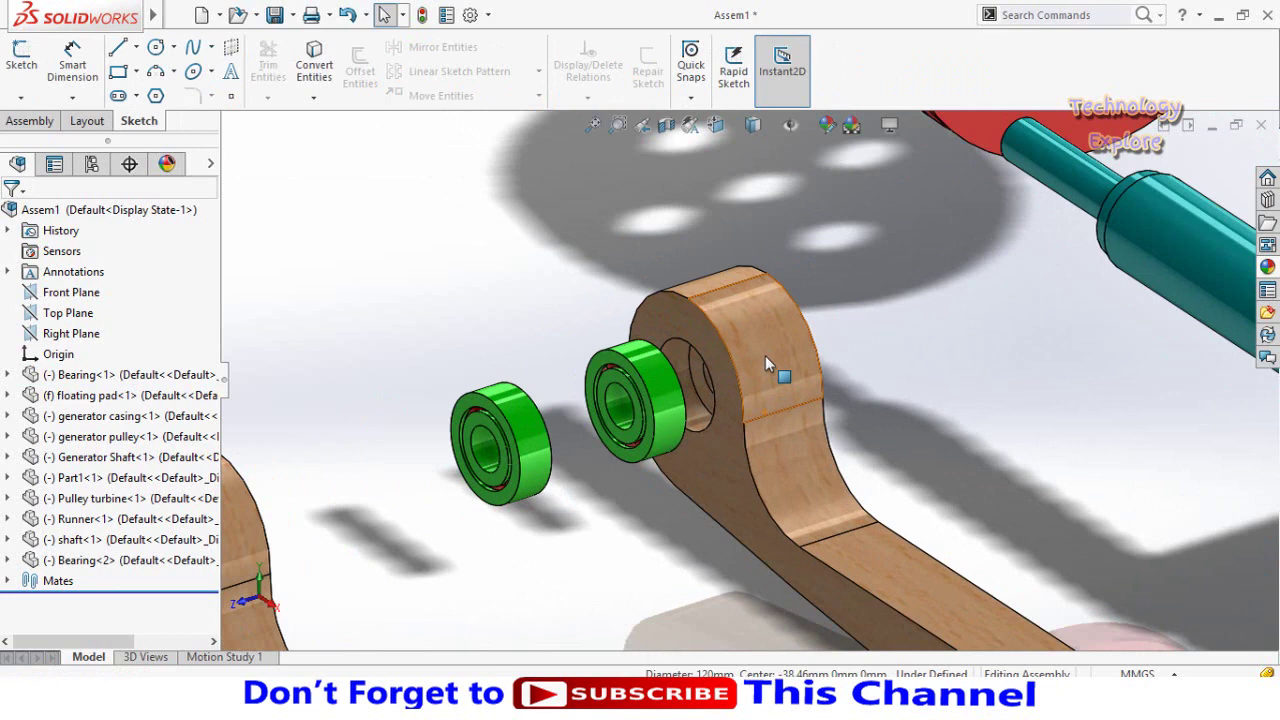
# Start editing the floating pad part from its arm face inside the assembly.
pyautogui.click(765, 355)
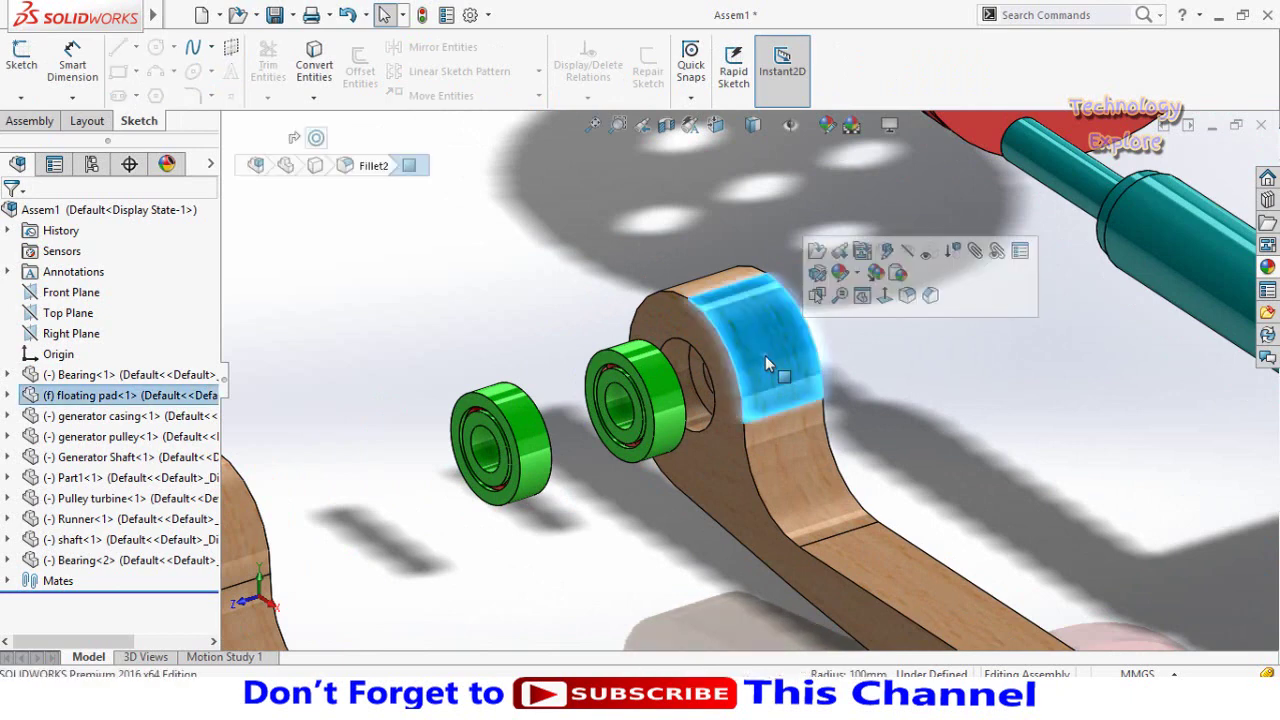
pyautogui.click(815, 245)
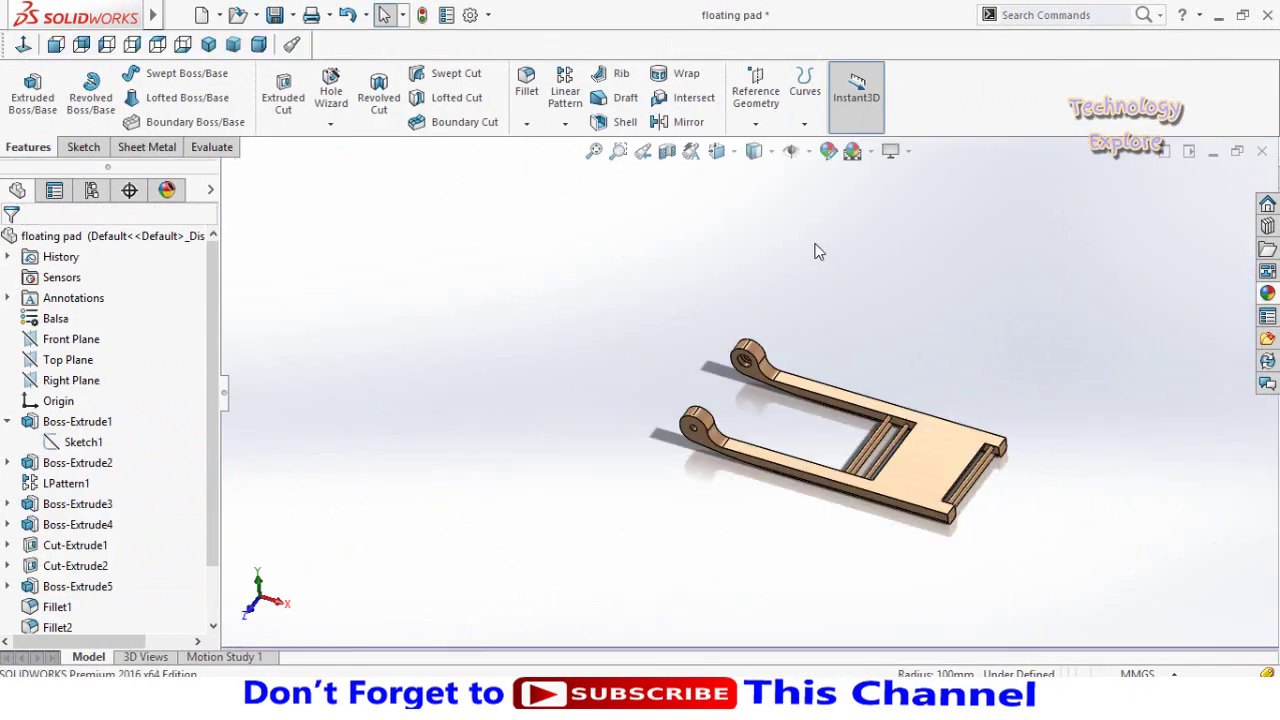
pyautogui.scroll(2, 800, 420)
pyautogui.scroll(3, 615, 292)
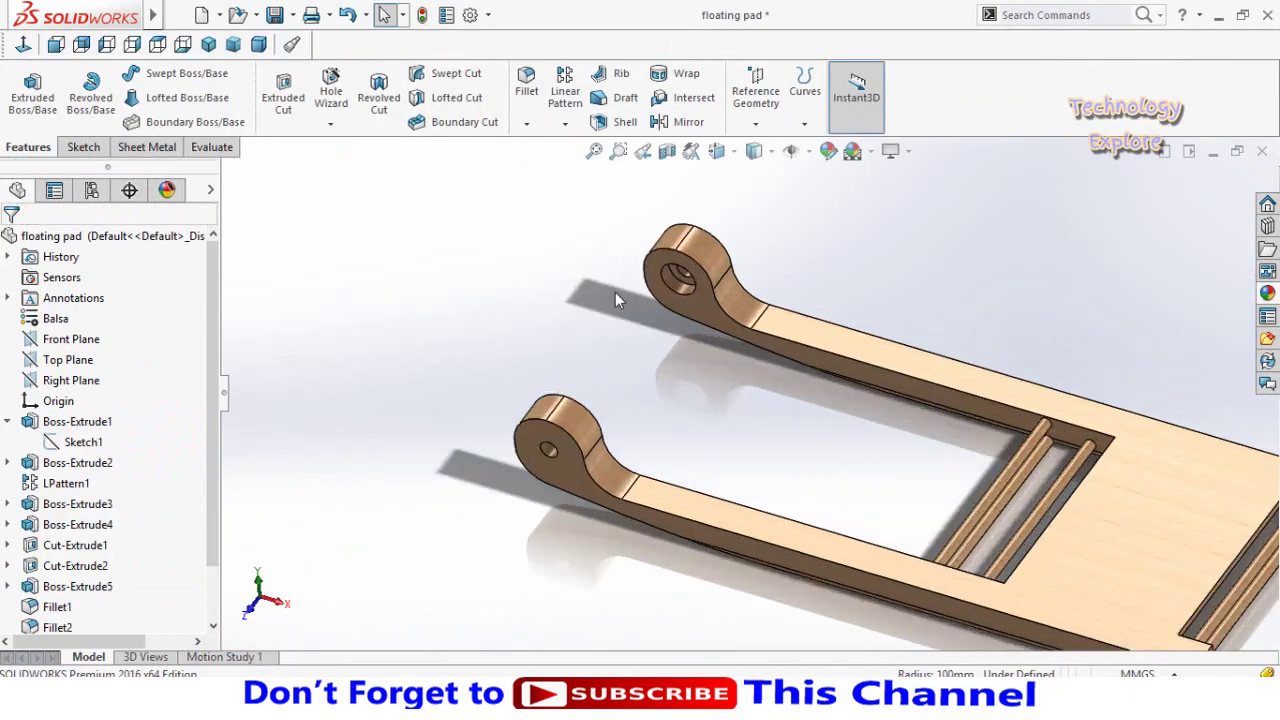
pyautogui.scroll(3, 730, 294)
# In the arm-hole sketch, change the Ø100 hole diameter to 120 mm and rebuild the part.
pyautogui.click(728, 292)
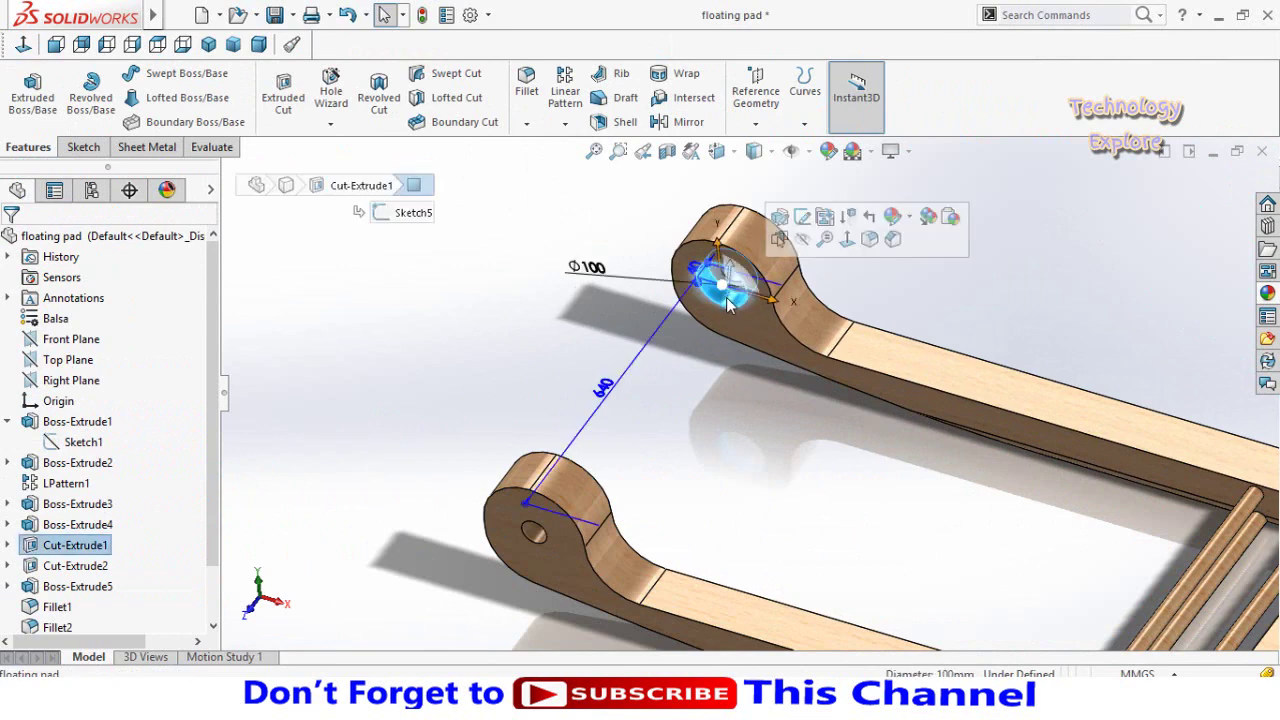
pyautogui.click(803, 218)
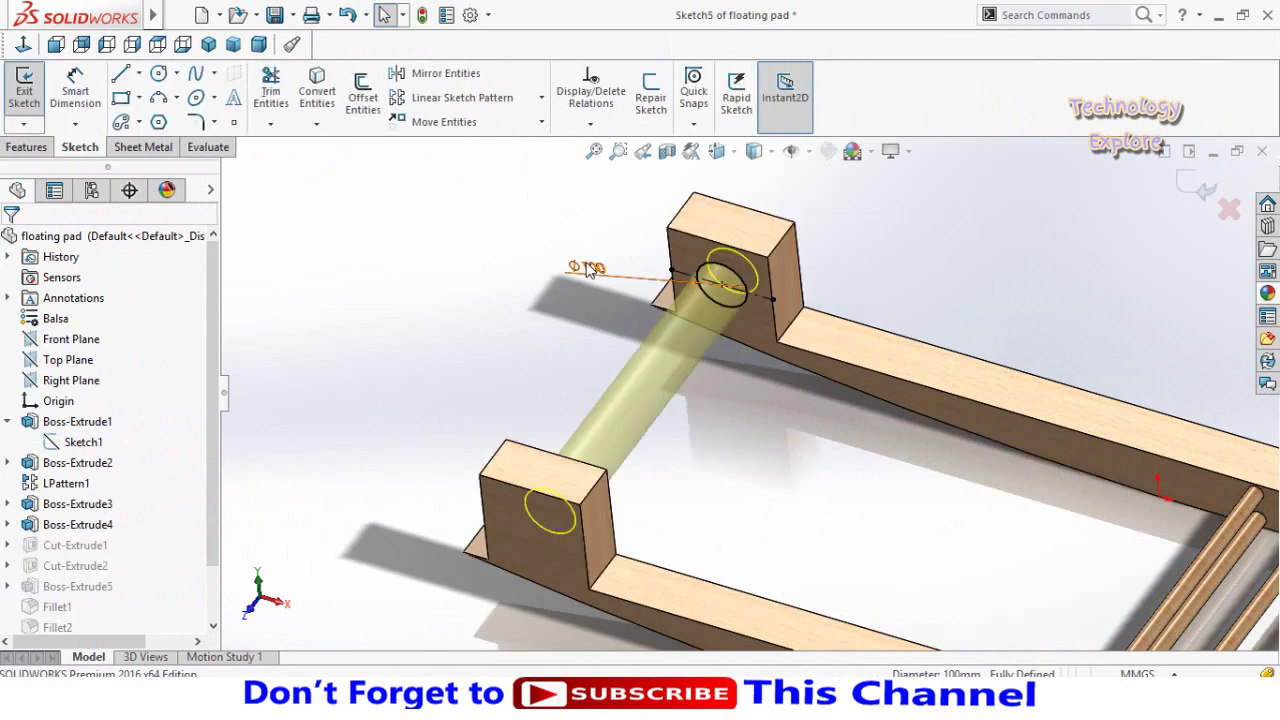
pyautogui.doubleClick(590, 264)
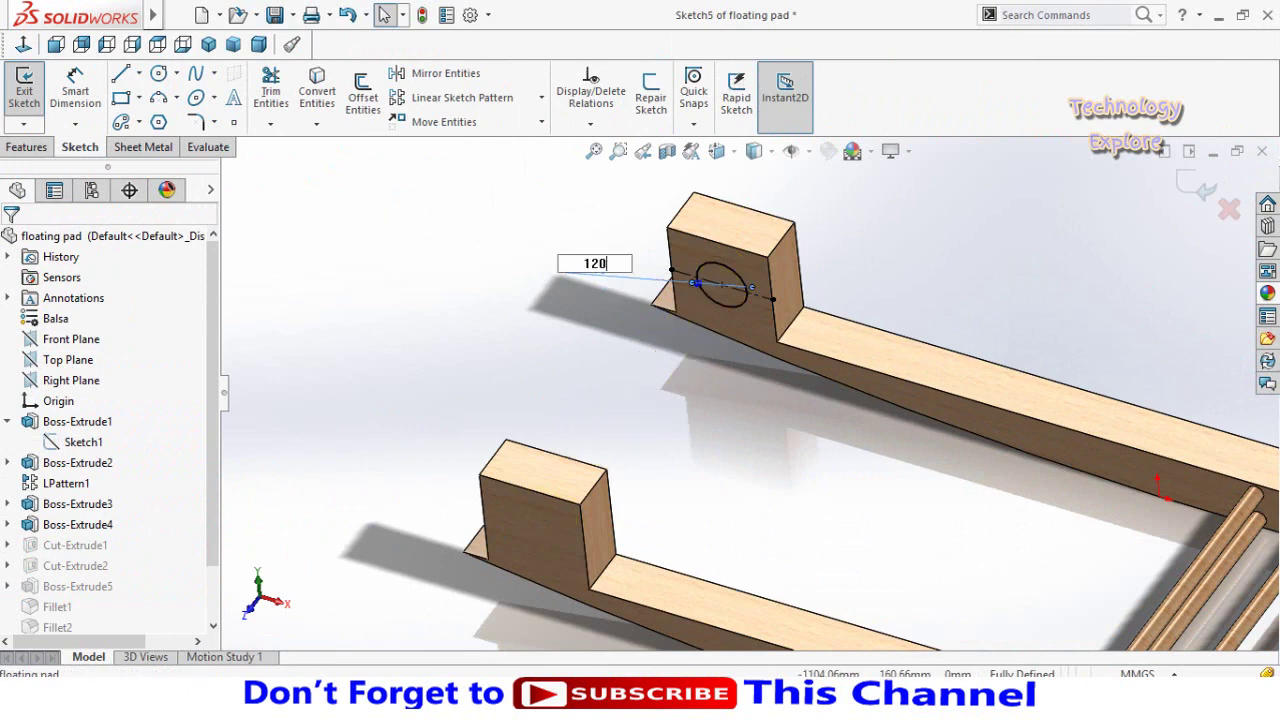
pyautogui.click(1187, 192)
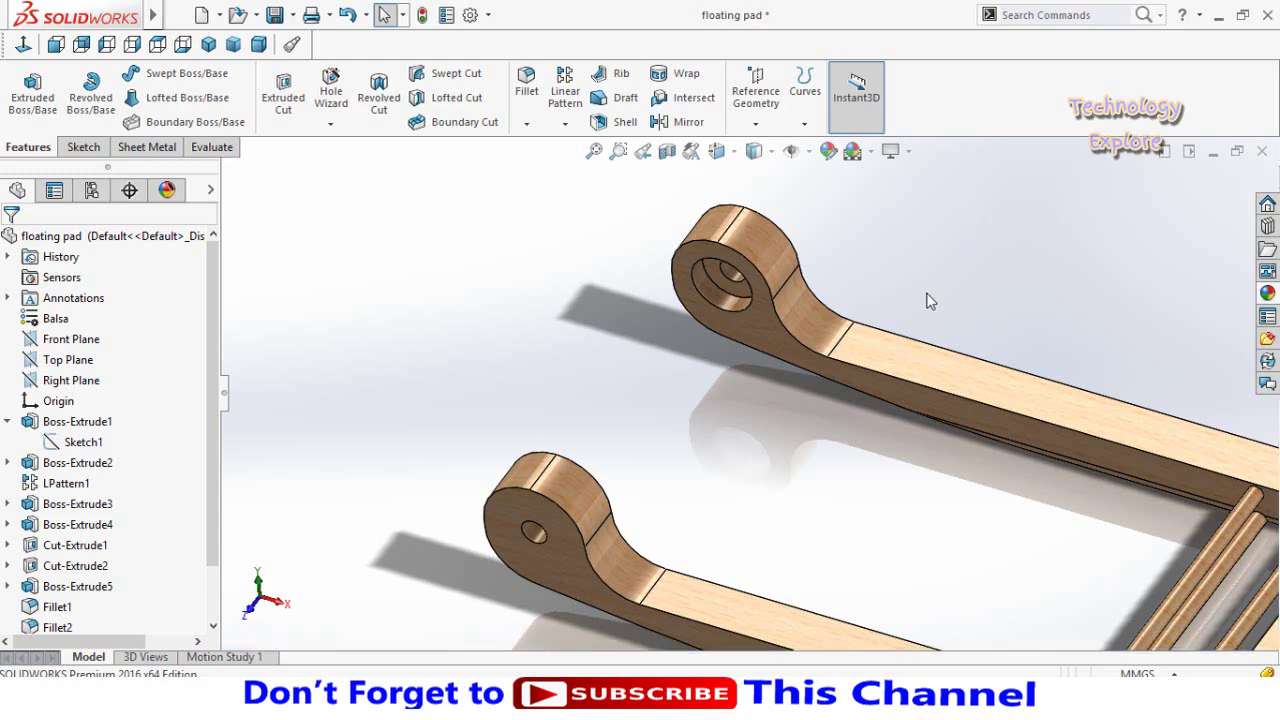
pyautogui.press('f')
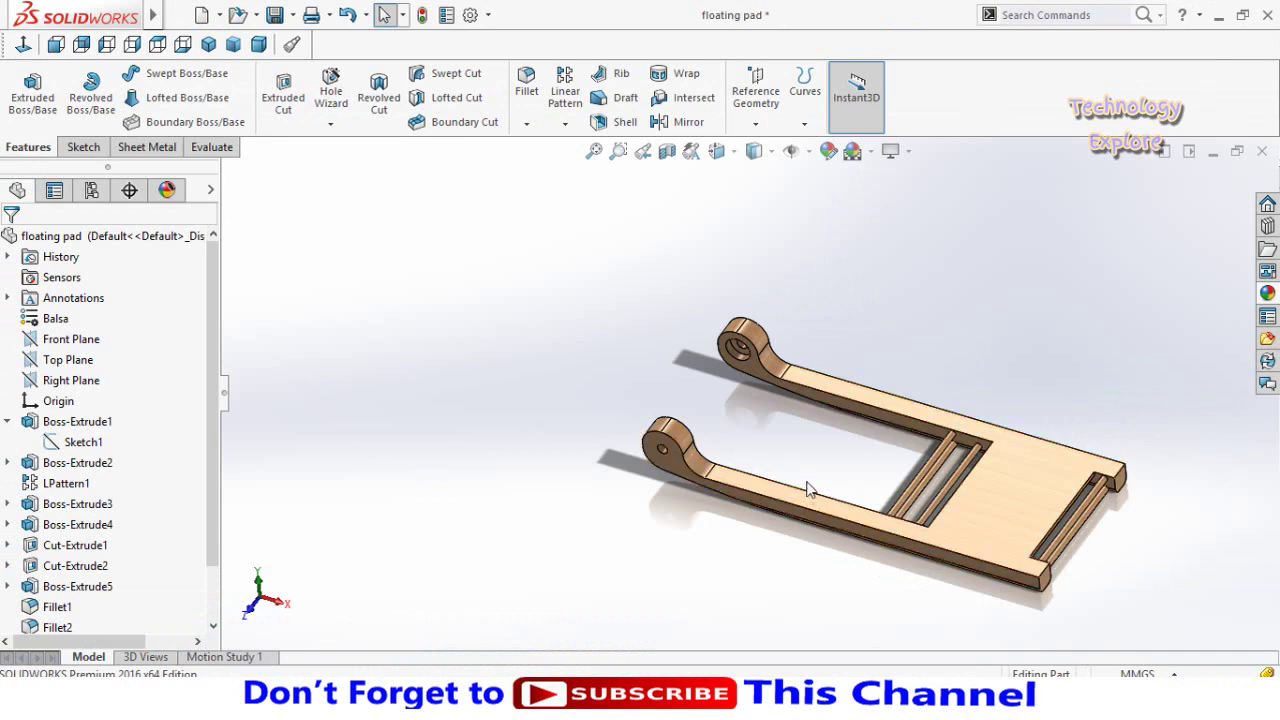
pyautogui.hotkey('ctrl', 'Tab')
pyautogui.hotkey('ctrl', 'Tab')
pyautogui.hotkey('ctrl', 'Tab')
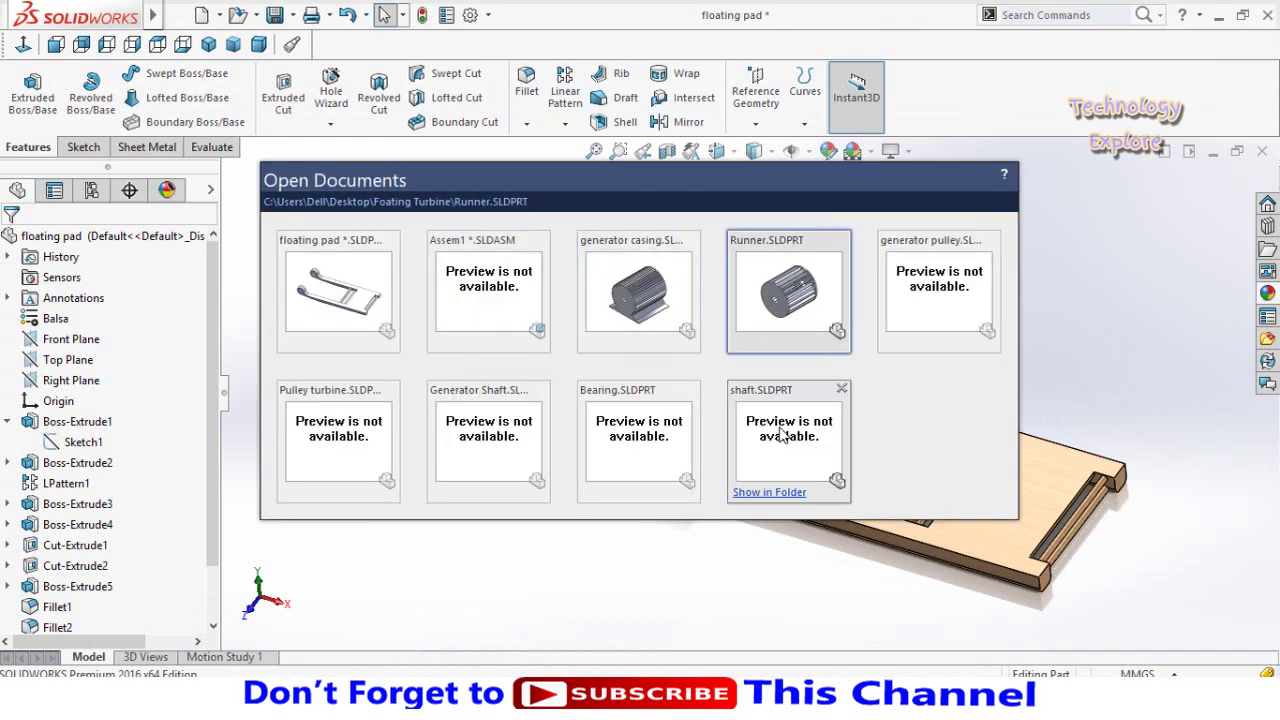
pyautogui.hotkey('ctrl', 'Tab')
pyautogui.hotkey('ctrl', 'Tab')
pyautogui.moveTo(653, 392)
pyautogui.mouseDown()
pyautogui.moveTo(755, 385)
pyautogui.moveTo(621, 380)
pyautogui.mouseUp()
pyautogui.scroll(-3, 621, 380)
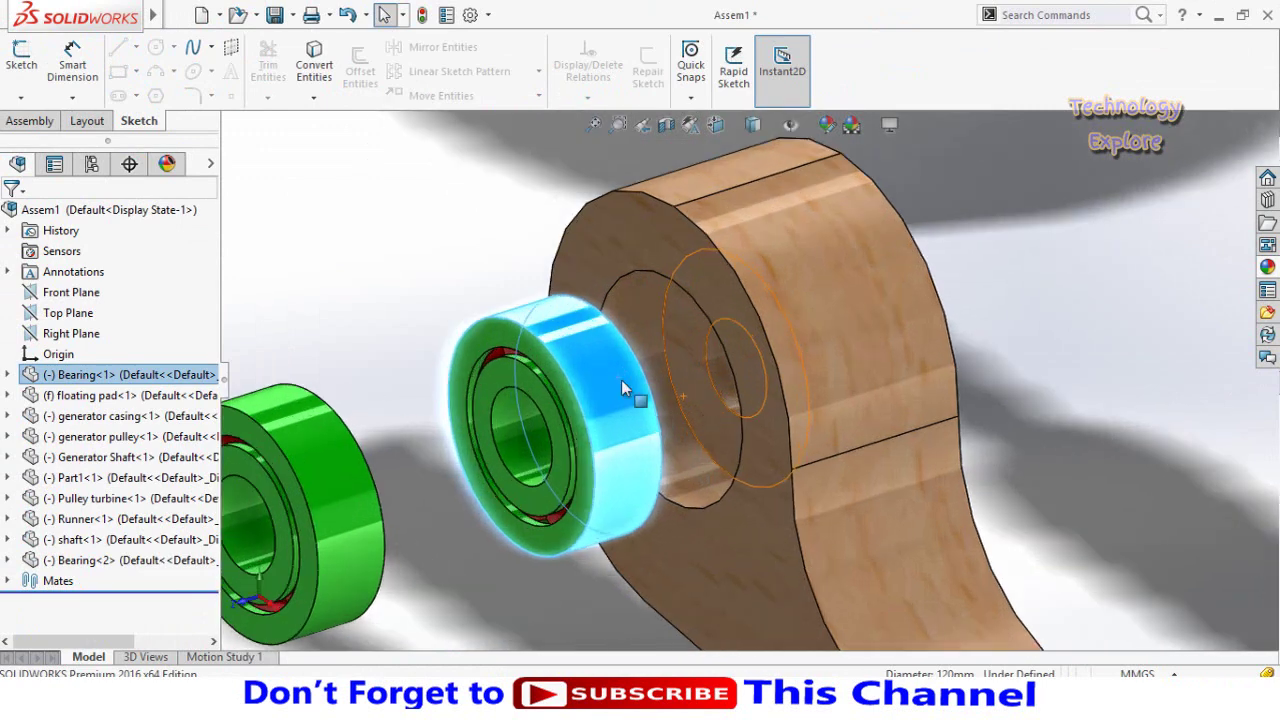
pyautogui.scroll(2, 501, 313)
pyautogui.click(702, 355)
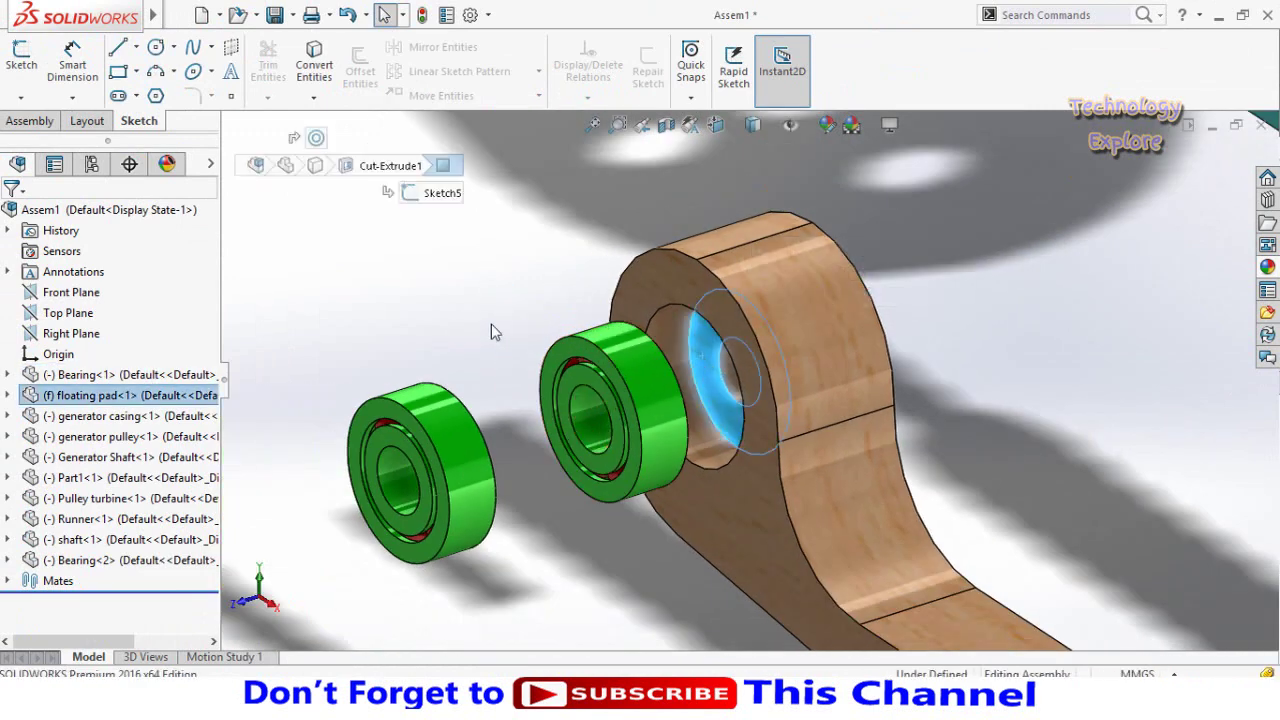
pyautogui.click(495, 330)
pyautogui.click(669, 294)
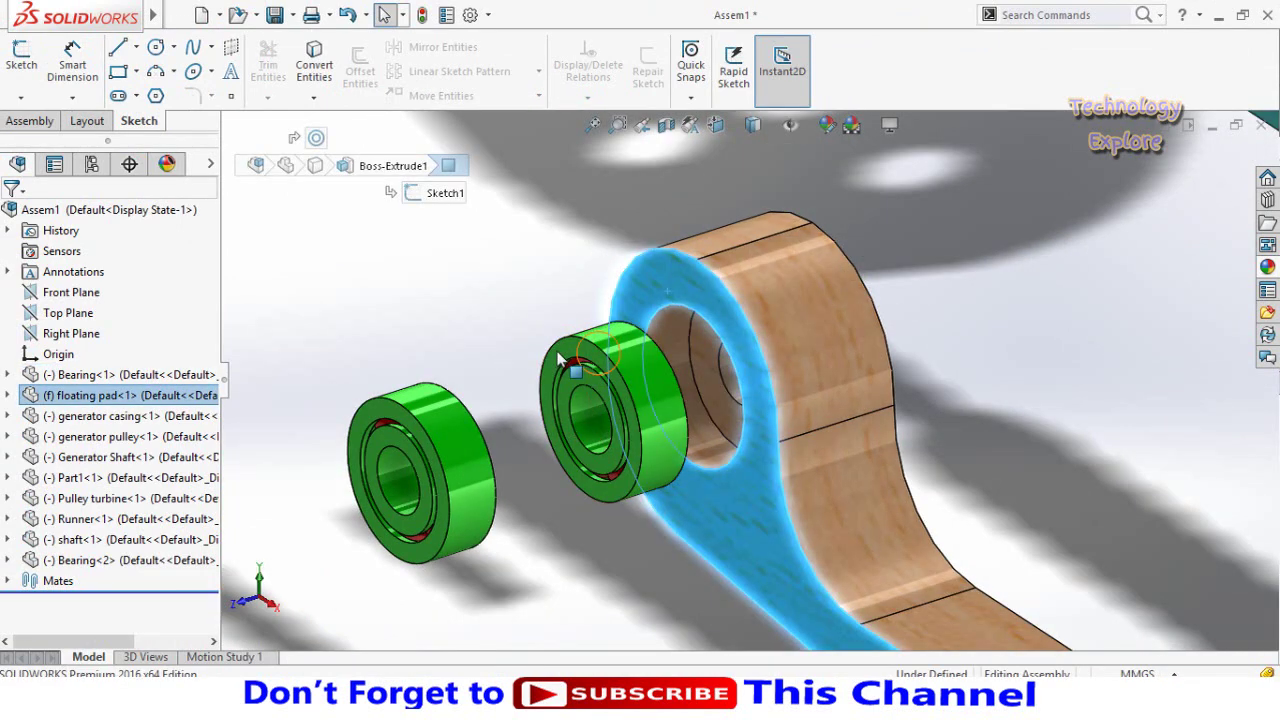
pyautogui.keyDown('ctrl'); pyautogui.click(560, 360); pyautogui.keyUp('ctrl')
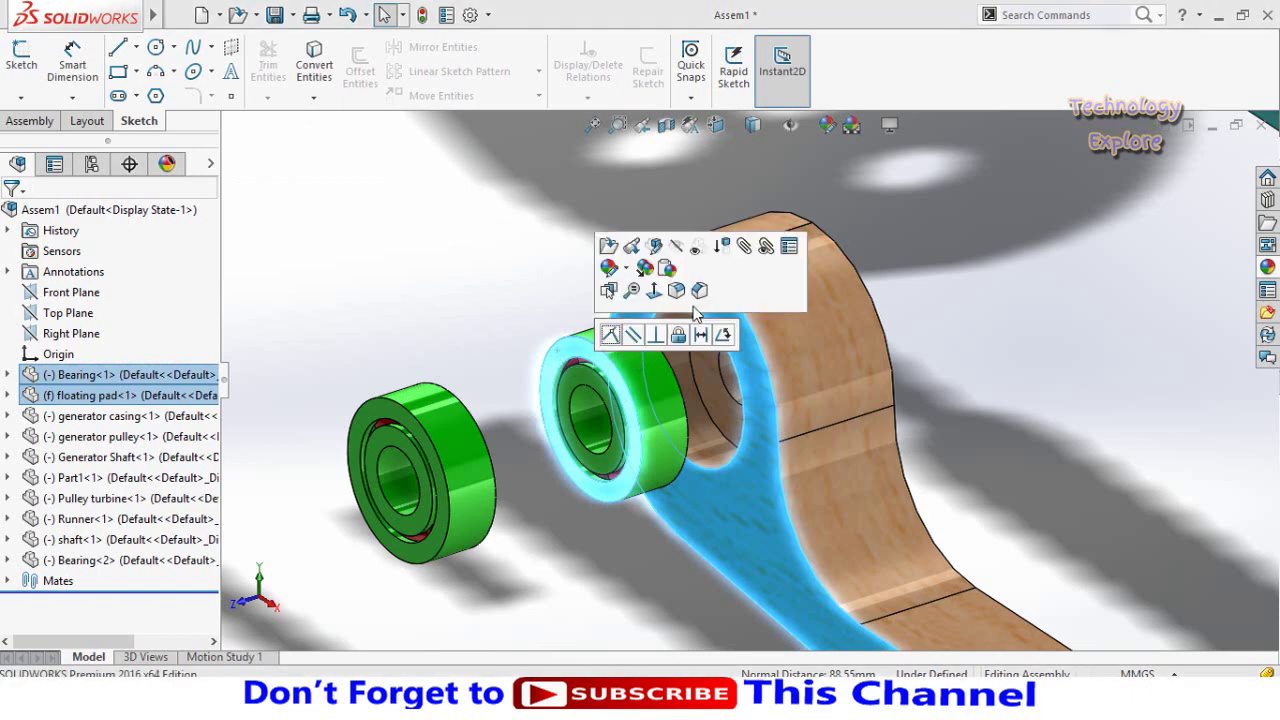
pyautogui.click(607, 333)
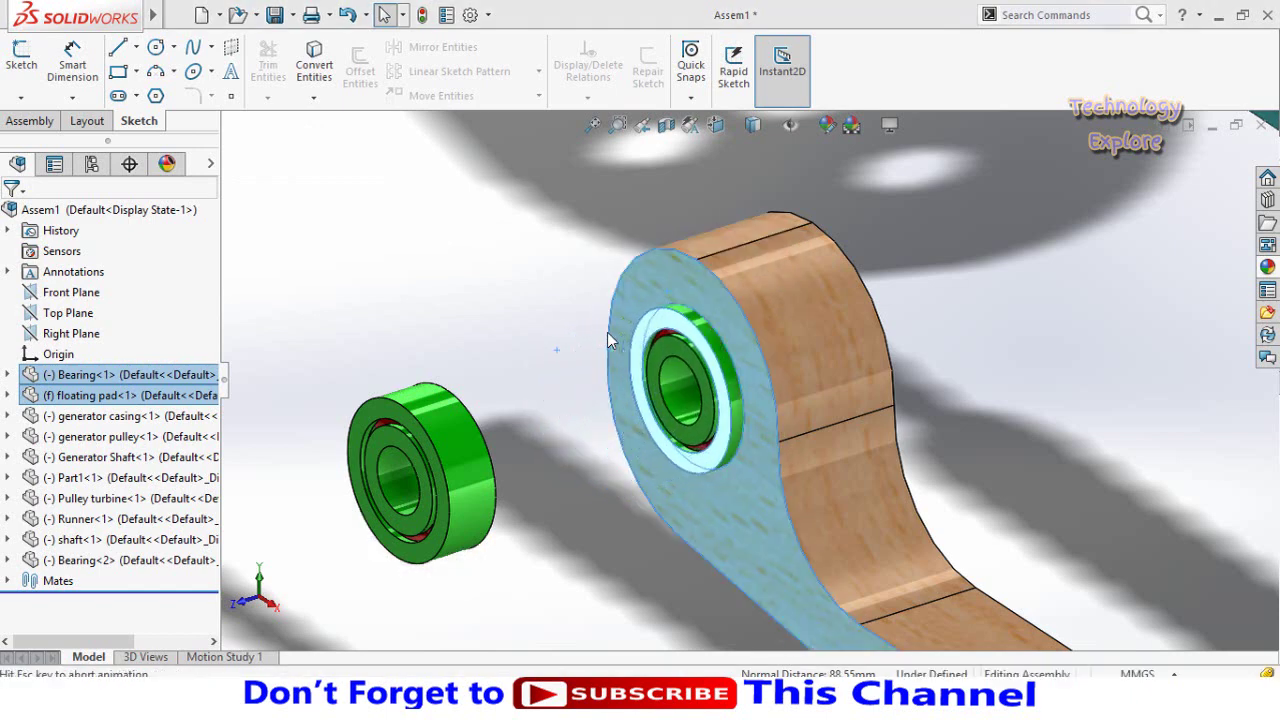
pyautogui.scroll(5, 551, 355)
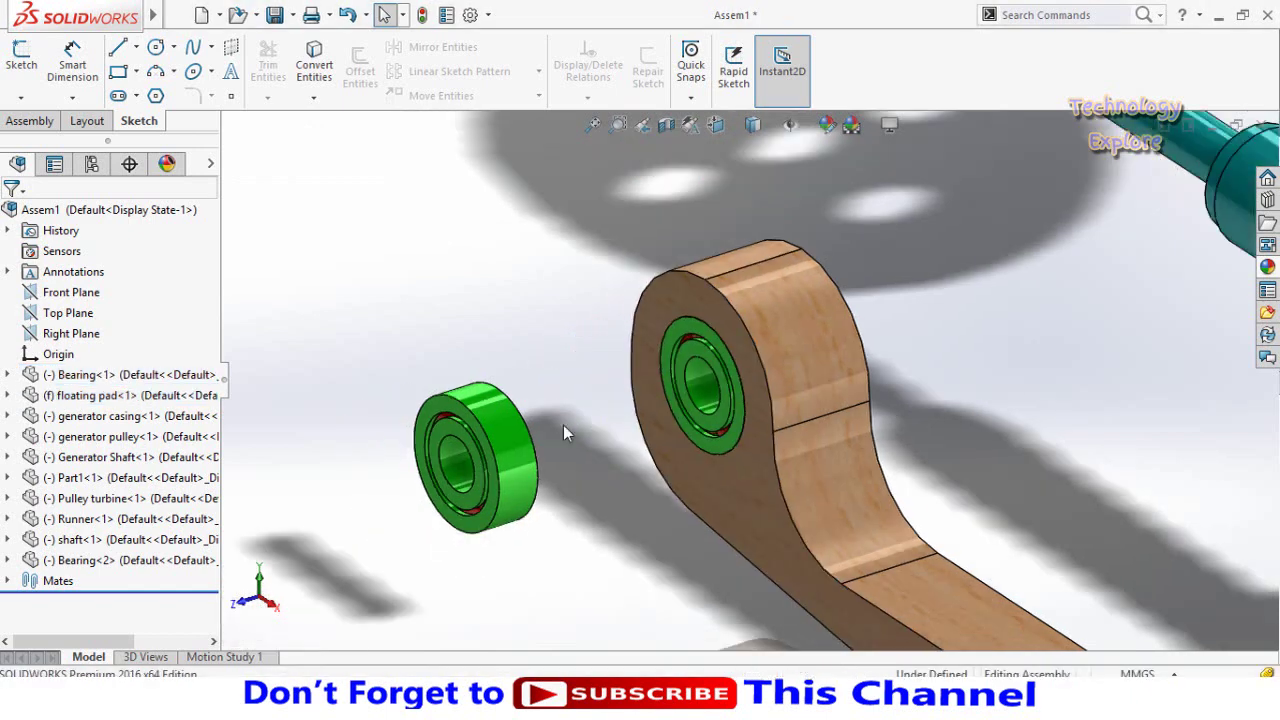
pyautogui.moveTo(563, 425); pyautogui.dragTo(519, 547, button='middle')
pyautogui.scroll(-5, 608, 366)
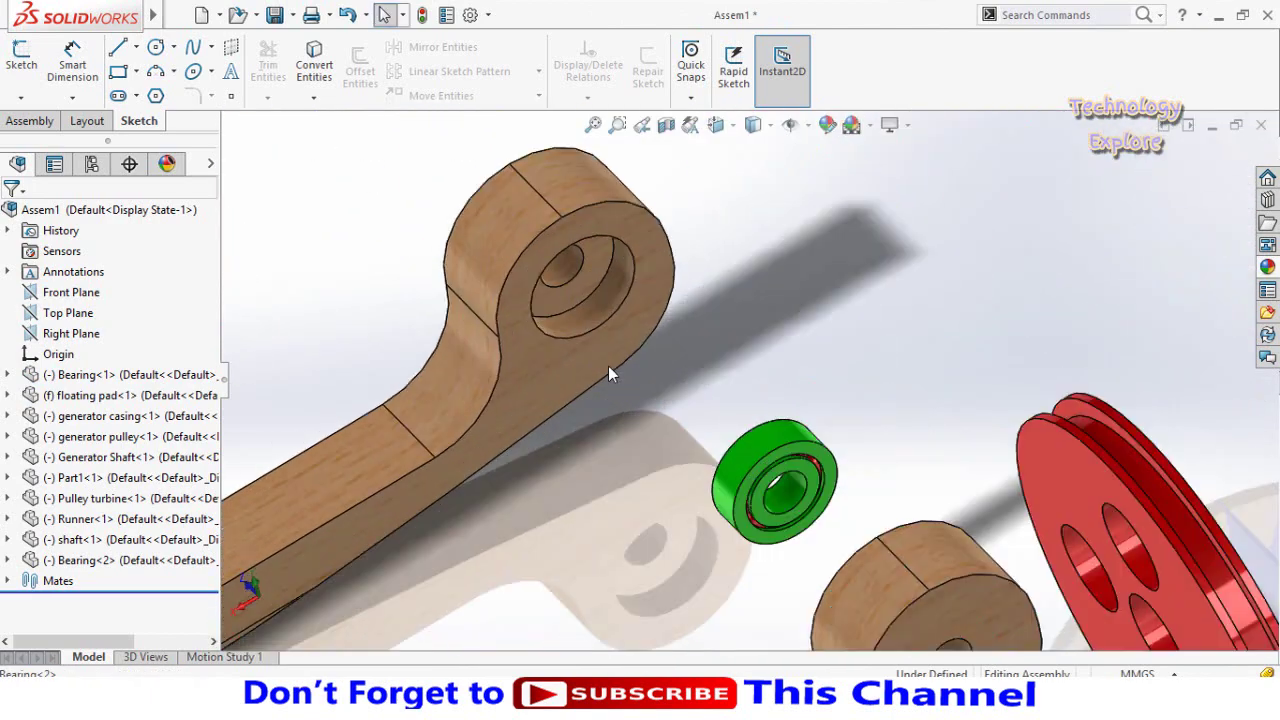
pyautogui.click(600, 391)
pyautogui.keyDown('ctrl'); pyautogui.click(872, 483); pyautogui.keyUp('ctrl')
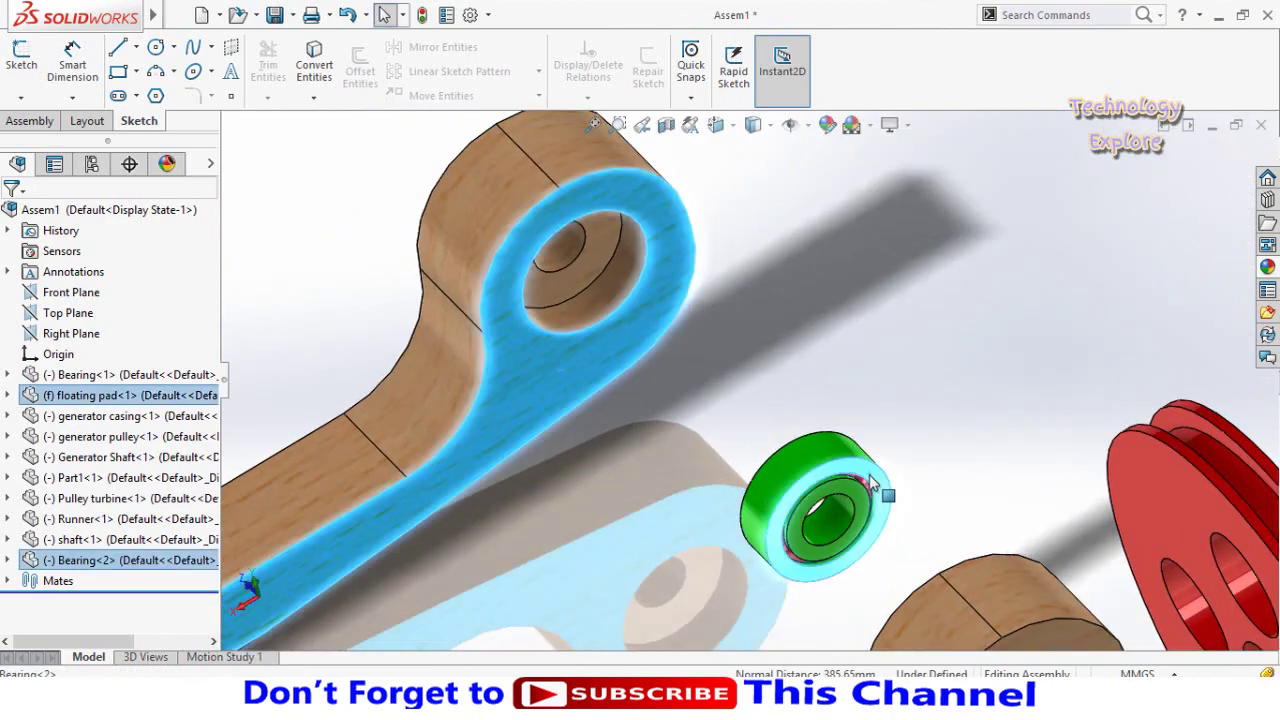
pyautogui.click(922, 458)
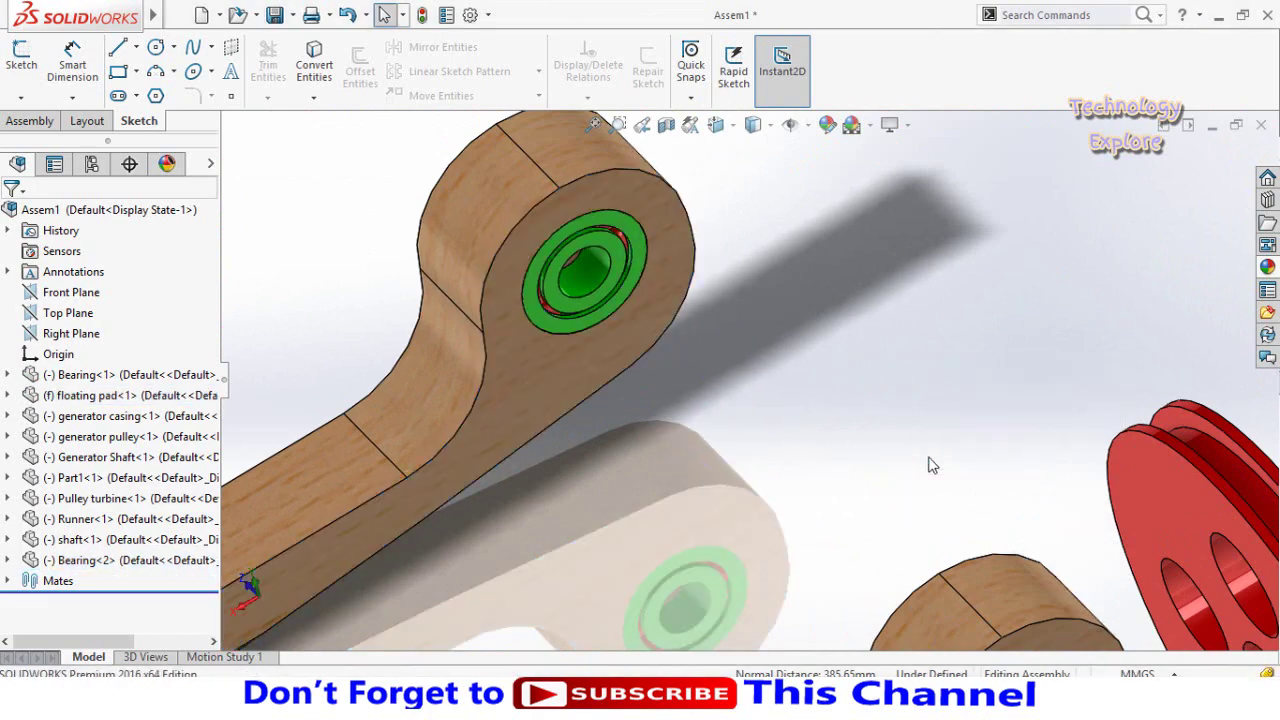
pyautogui.scroll(5, 765, 398)
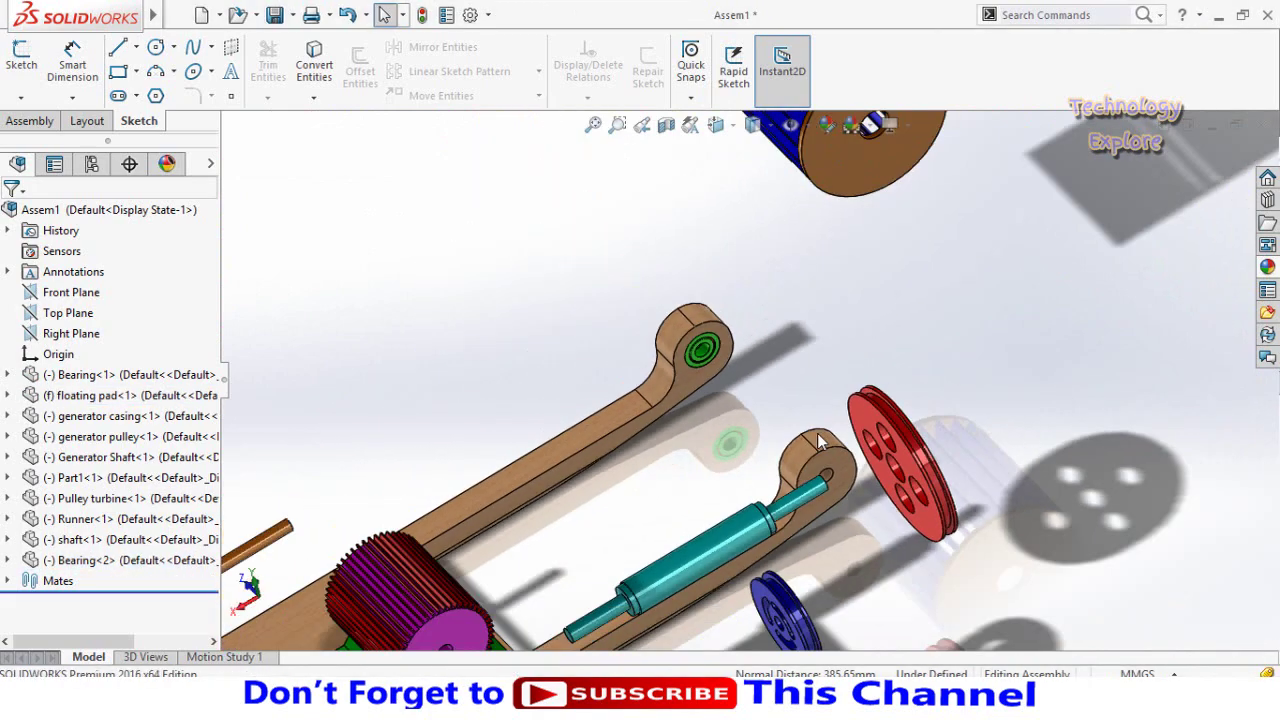
pyautogui.moveTo(731, 422)
pyautogui.mouseDown(button='middle')
pyautogui.moveTo(795, 462)
pyautogui.moveTo(860, 477)
pyautogui.mouseUp(button='middle')
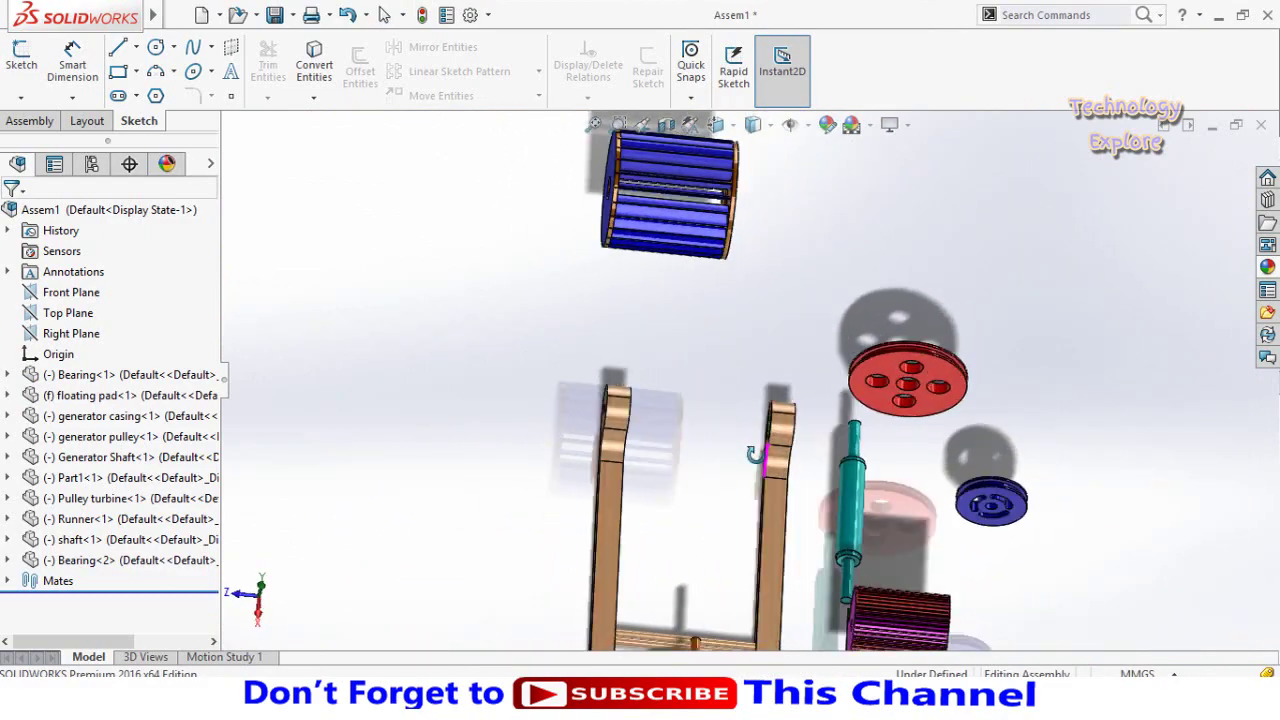
# Add a Concentric mate between the shaft and the bearing hole in the wooden arm.
pyautogui.scroll(-3, 860, 477)
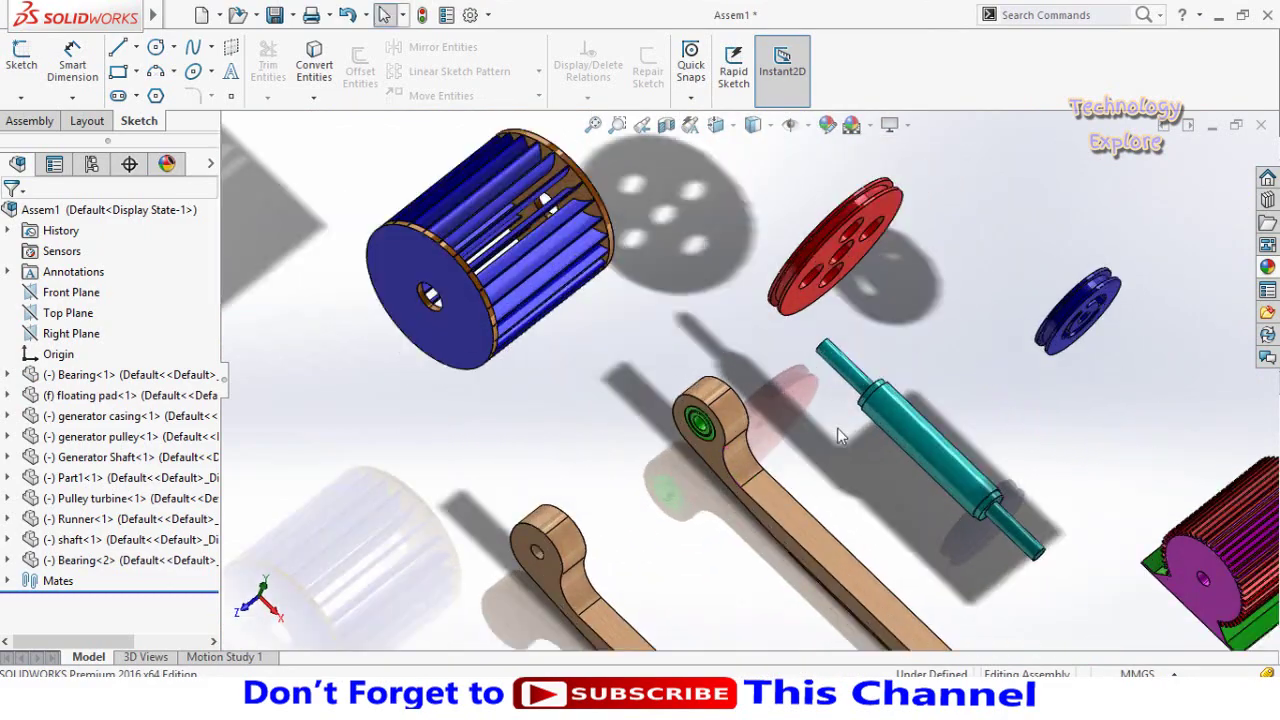
pyautogui.scroll(-3, 846, 429)
pyautogui.click(822, 330)
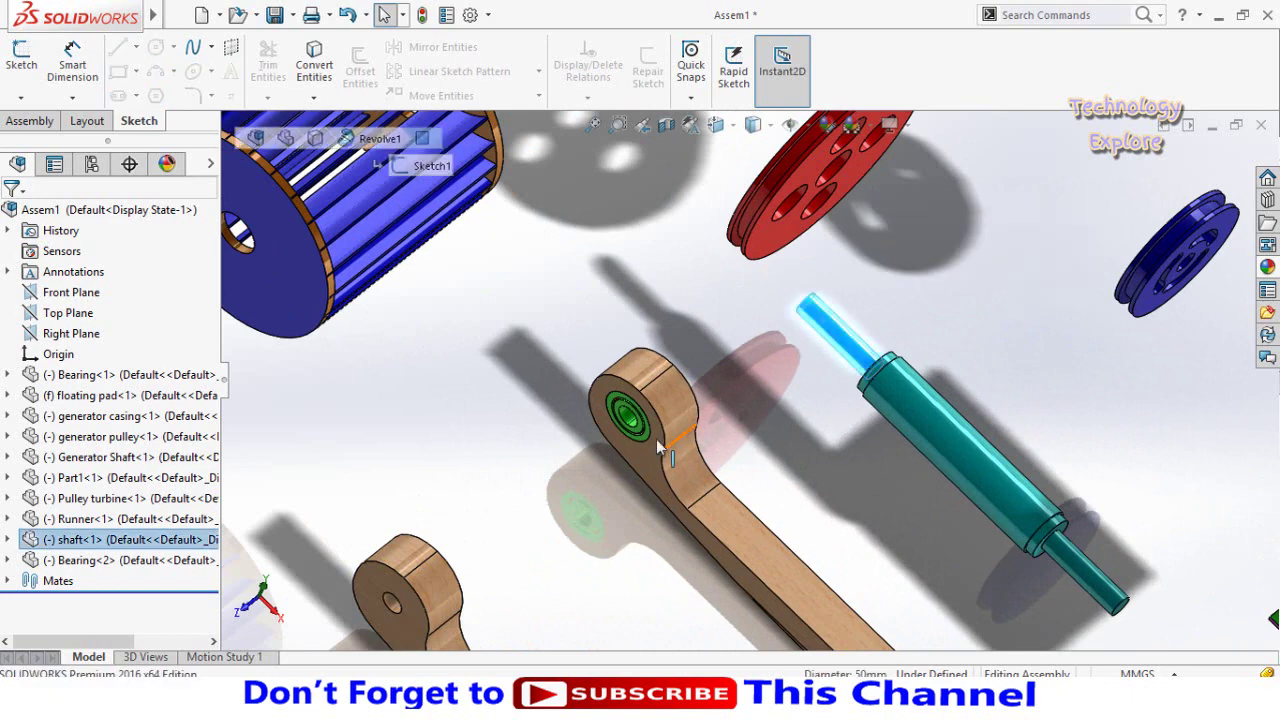
pyautogui.scroll(-3, 650, 430)
pyautogui.keyDown('ctrl'); pyautogui.click(667, 394); pyautogui.keyUp('ctrl')
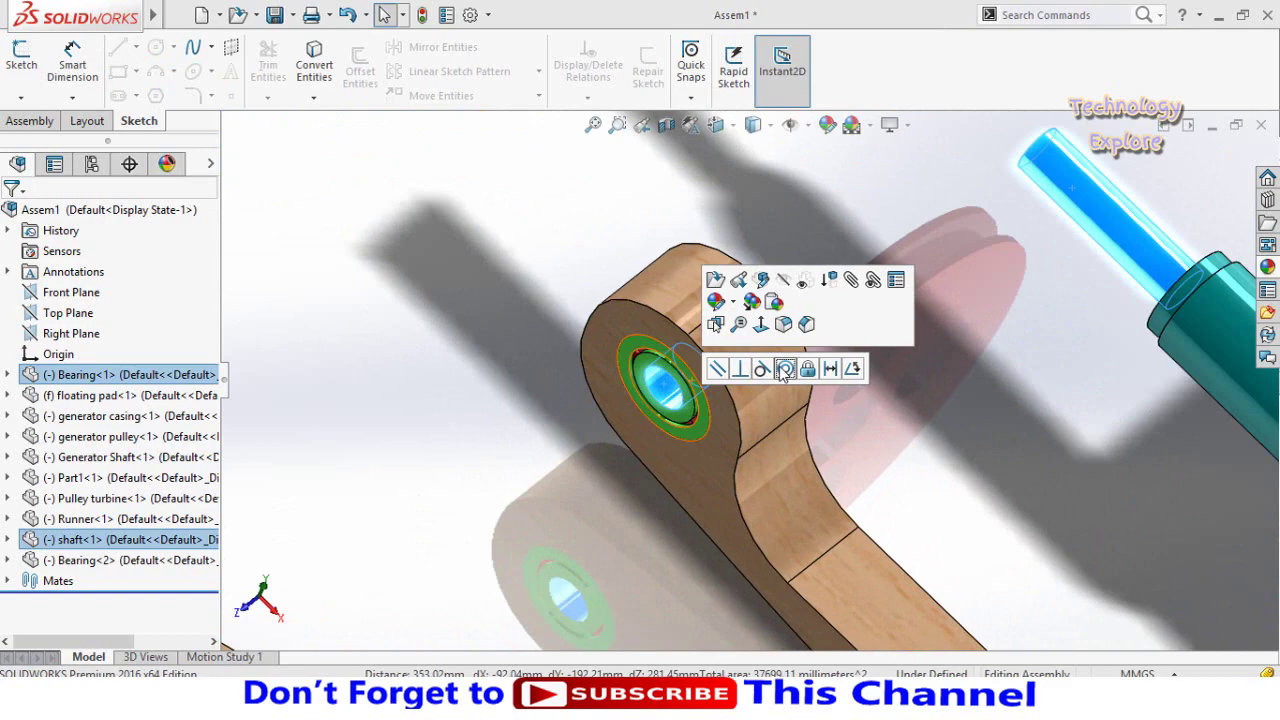
pyautogui.click(785, 370)
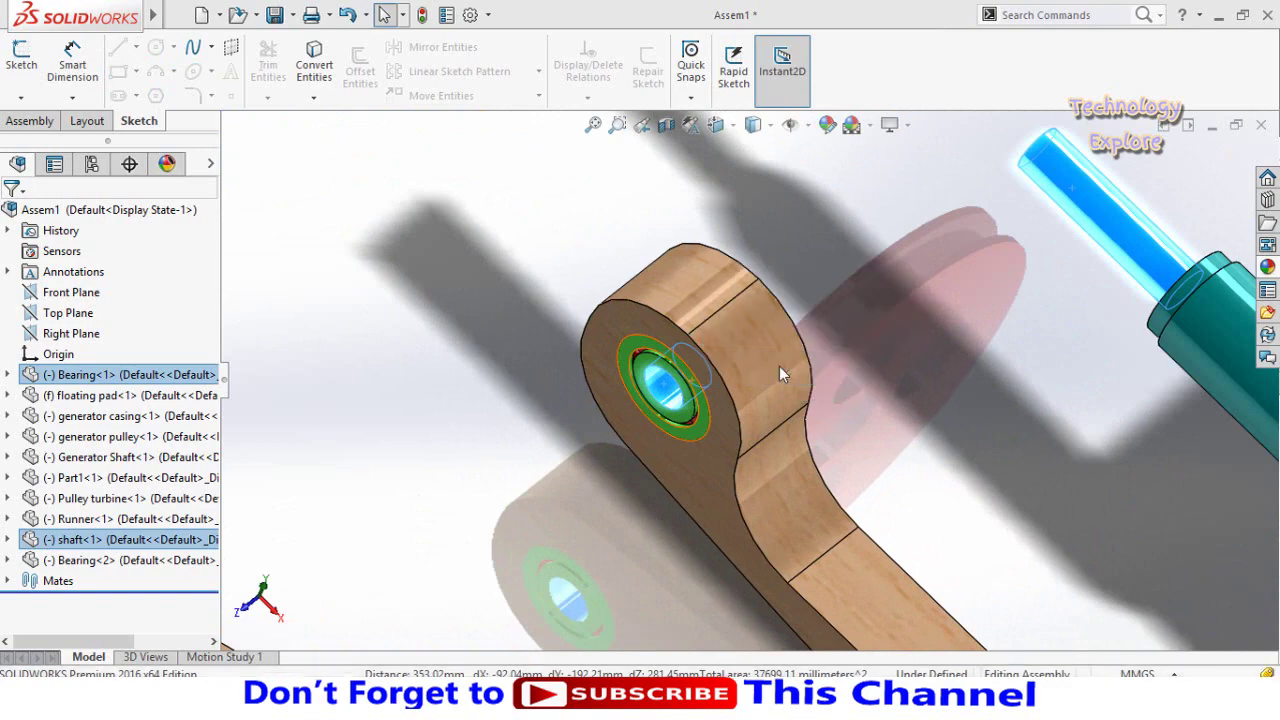
# Add a Concentric mate between the shaft and the floating pad's hole.
pyautogui.scroll(2, 955, 400)
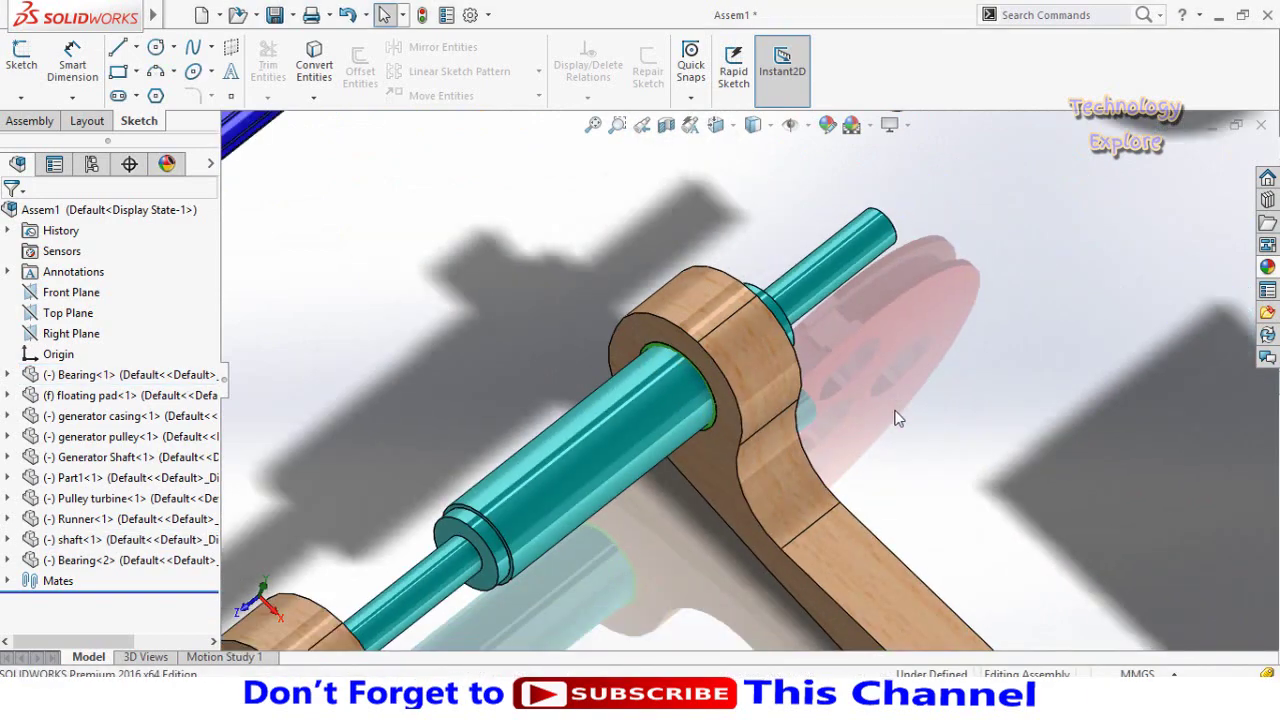
pyautogui.scroll(2, 640, 475)
pyautogui.scroll(-3, 640, 475)
pyautogui.scroll(1, 701, 481)
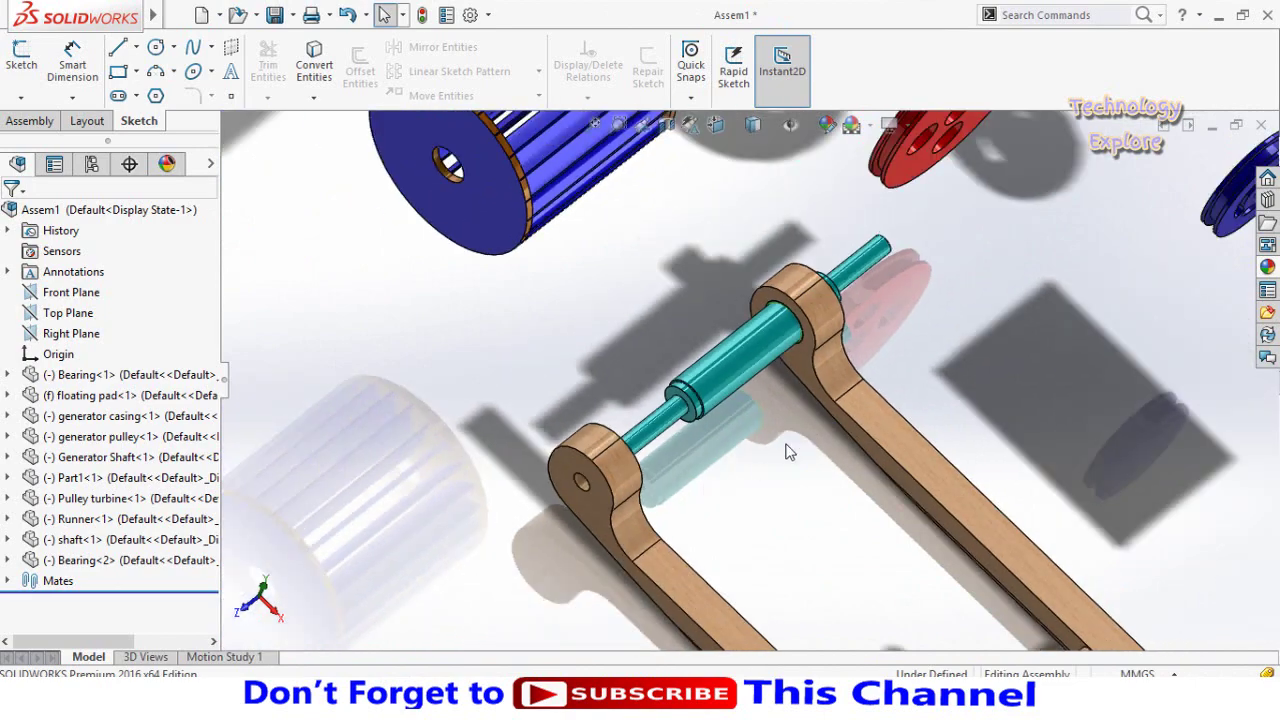
pyautogui.scroll(1, 582, 490)
pyautogui.scroll(1, 582, 492)
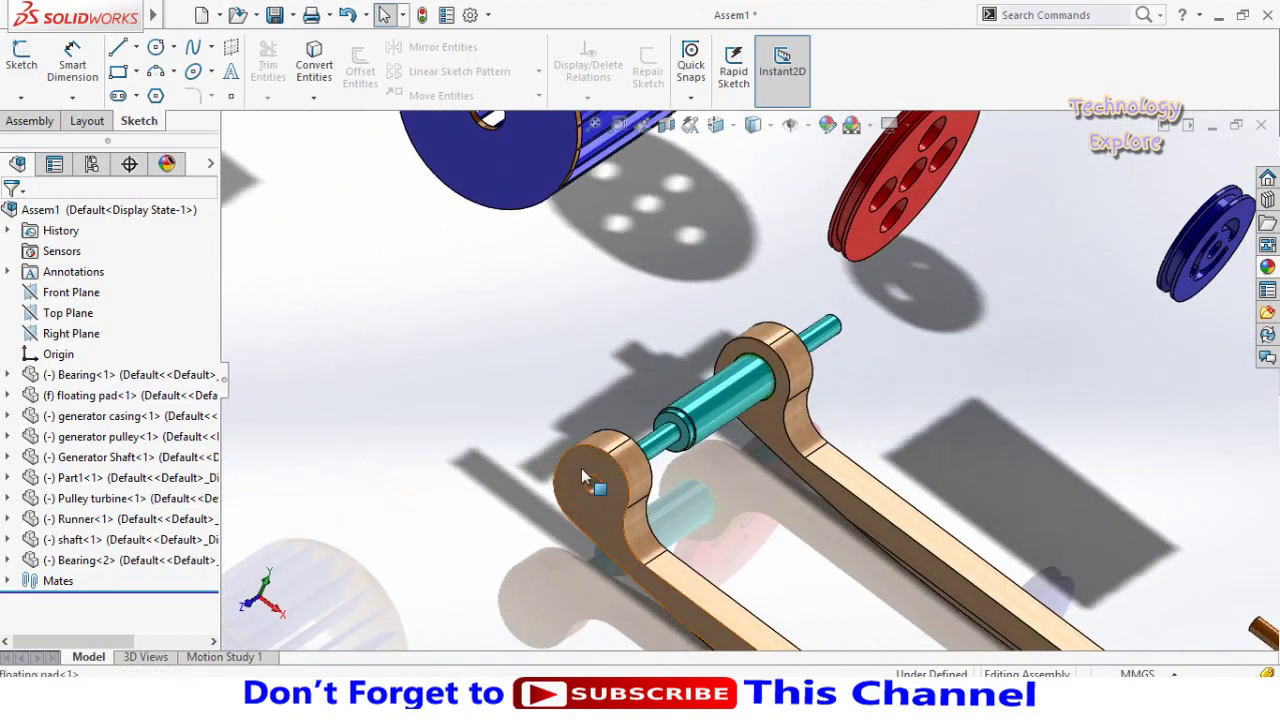
pyautogui.click(581, 468)
pyautogui.moveTo(770, 476); pyautogui.dragTo(818, 400, button='middle')
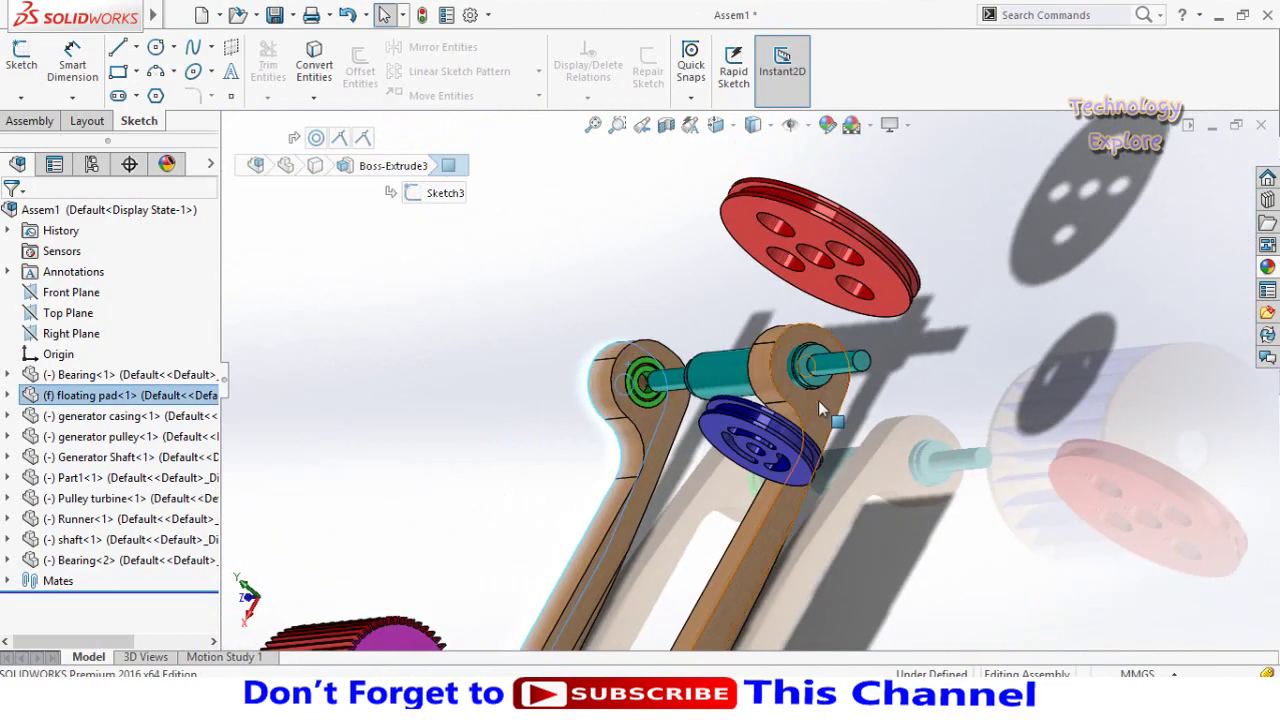
pyautogui.keyDown('ctrl'); pyautogui.click(859, 366); pyautogui.keyUp('ctrl')
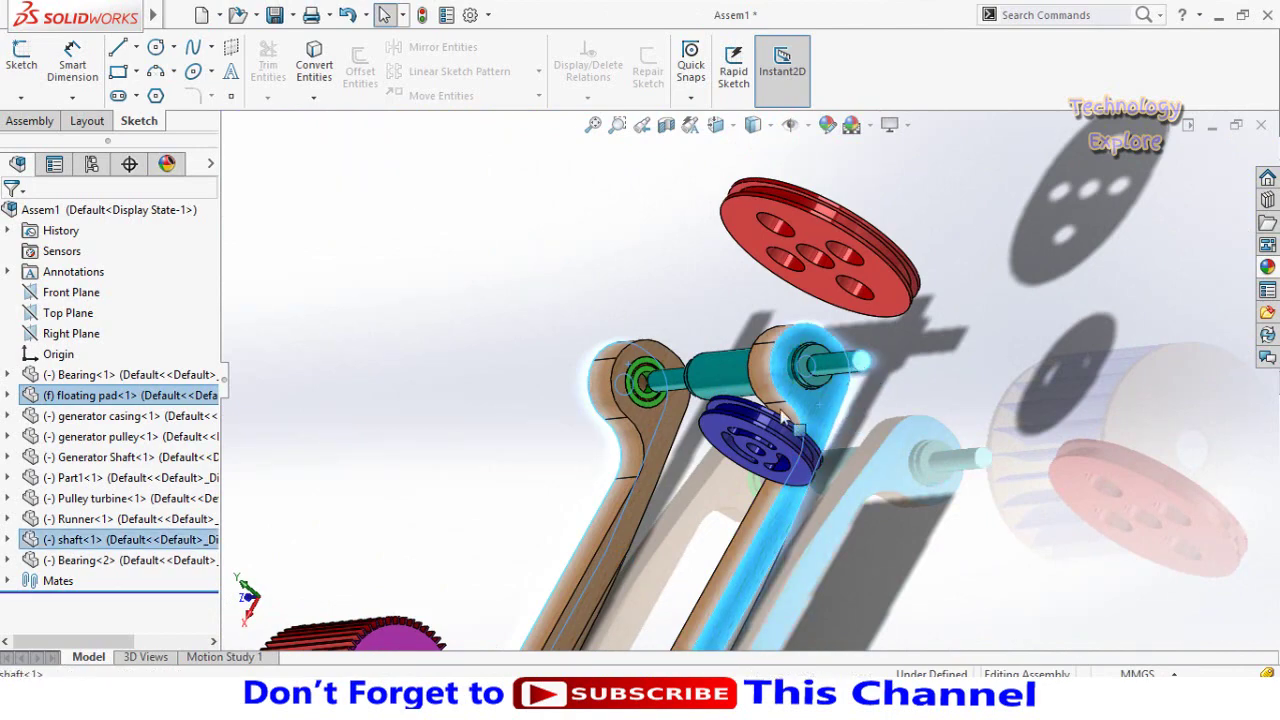
pyautogui.moveTo(662, 442)
pyautogui.mouseDown(button='middle')
pyautogui.moveTo(765, 415)
pyautogui.moveTo(677, 319)
pyautogui.mouseUp(button='middle')
pyautogui.scroll(-3, 765, 415)
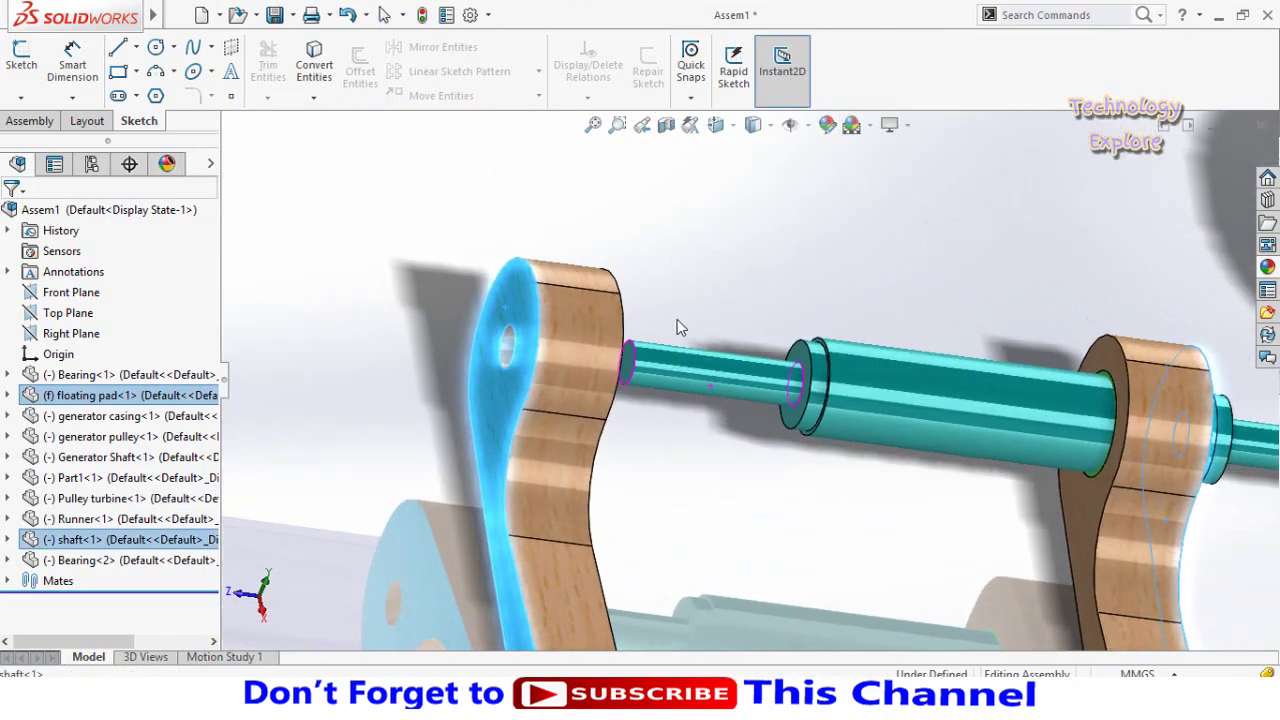
pyautogui.click(630, 365)
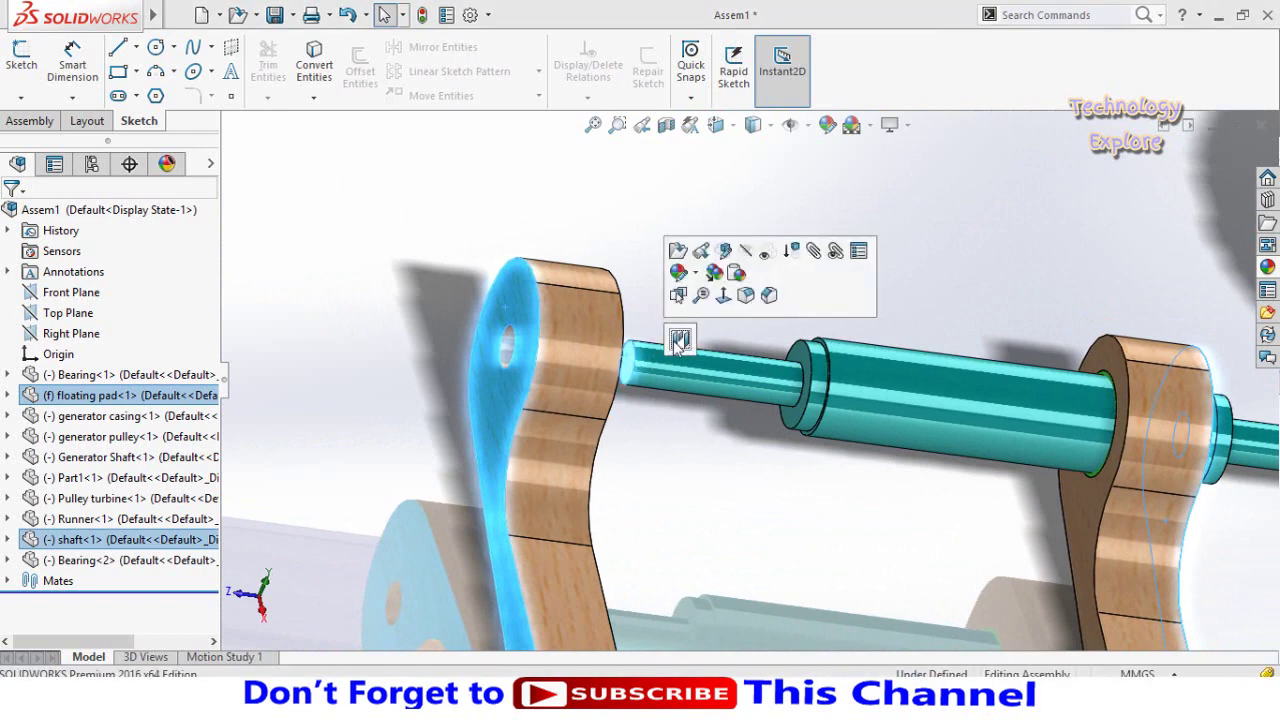
pyautogui.click(680, 340)
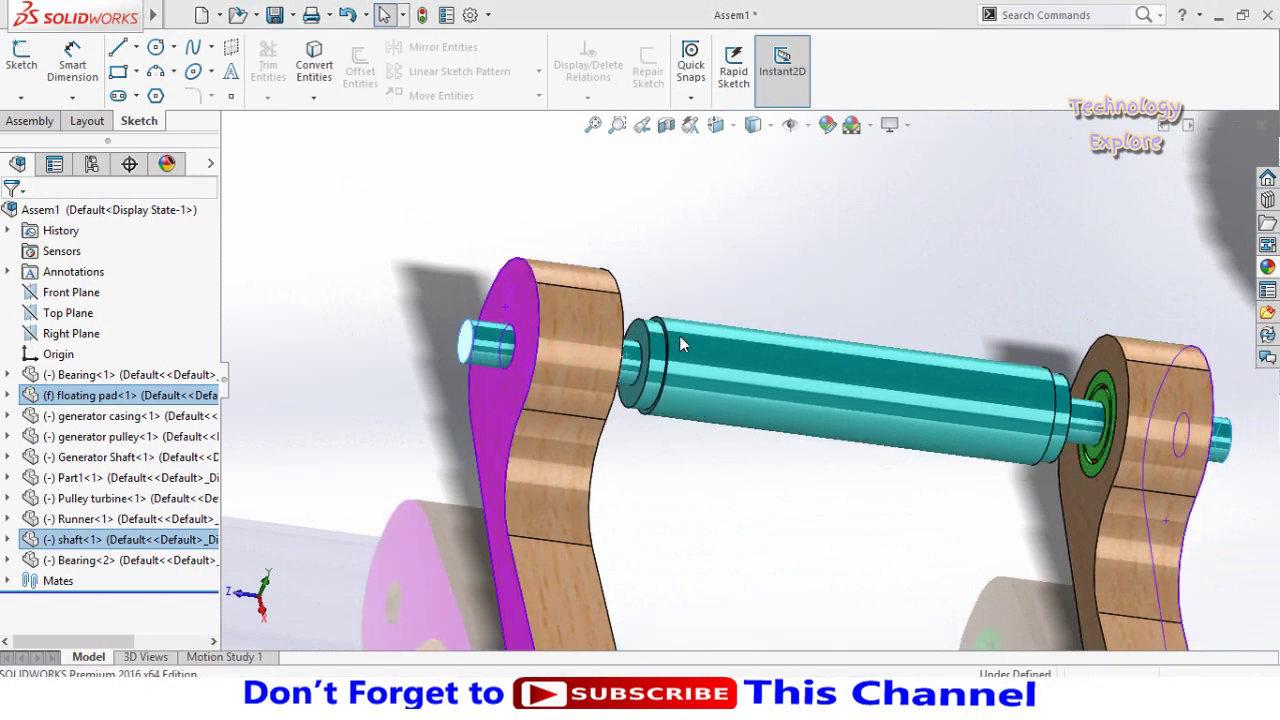
# Turn the assembly front-on and select the shaft component.
pyautogui.scroll(3, 783, 481)
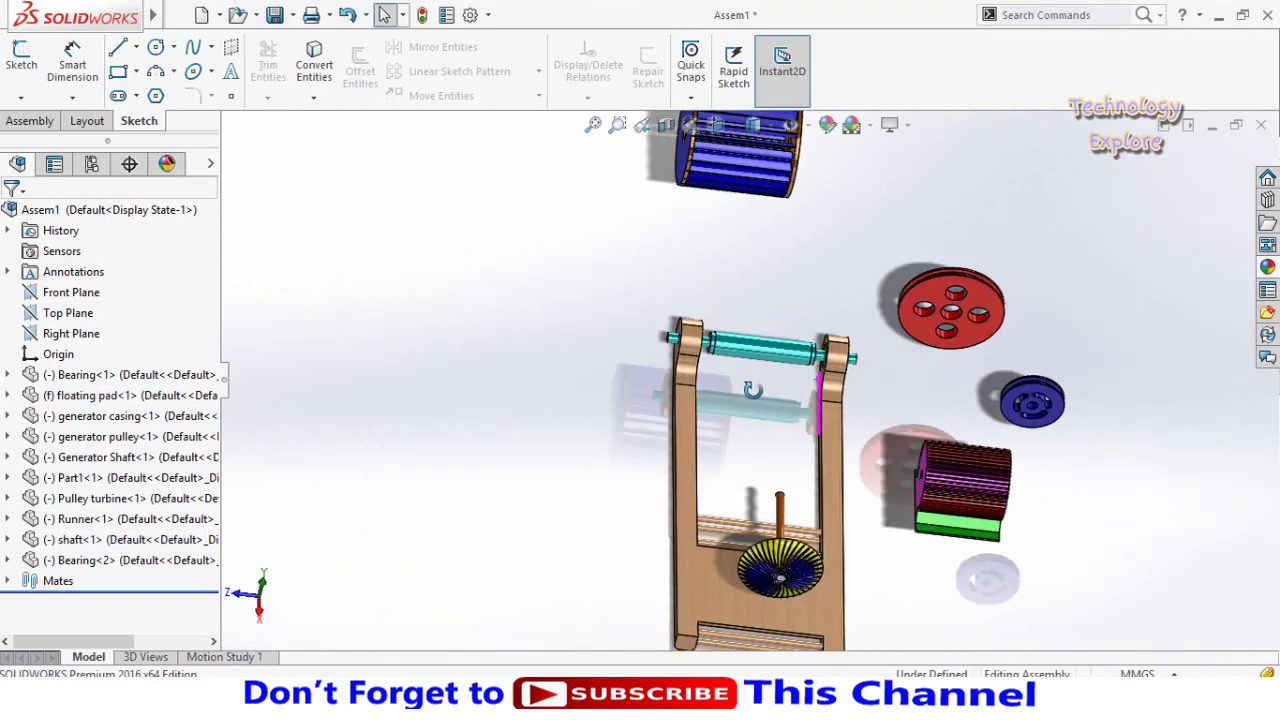
pyautogui.moveTo(783, 481); pyautogui.dragTo(770, 376, button='middle')
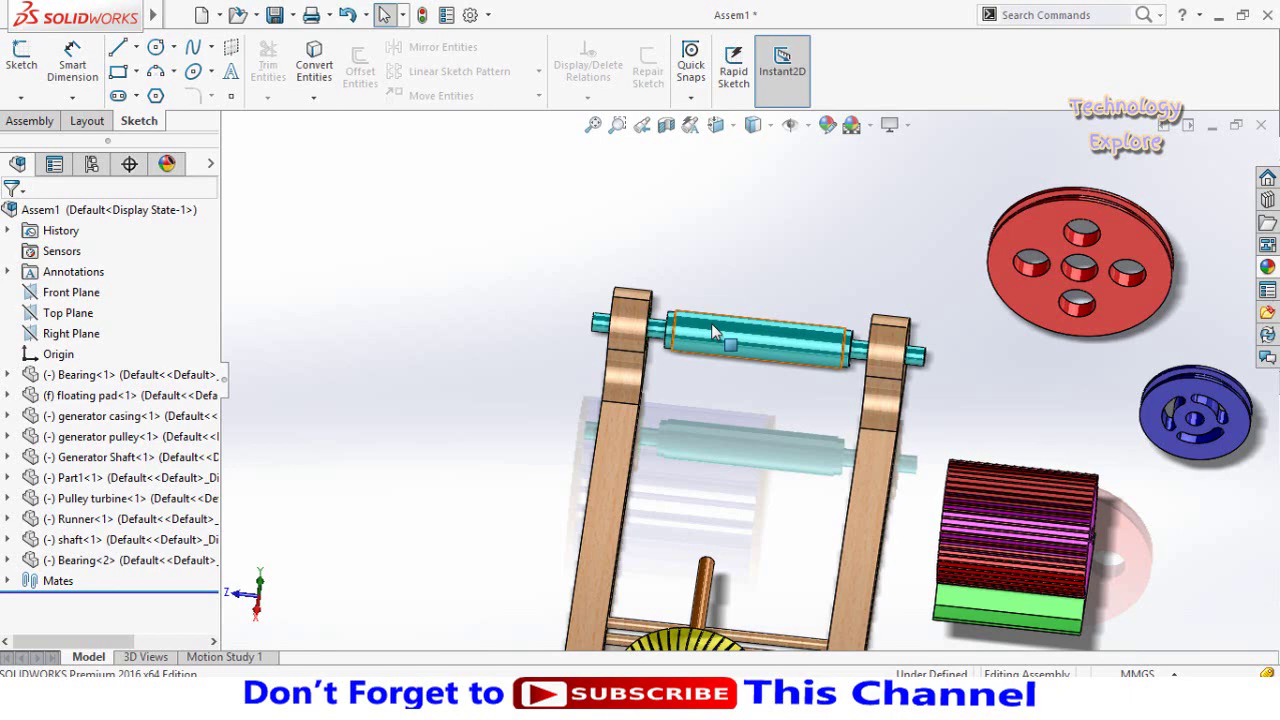
pyautogui.click(711, 323)
pyautogui.moveTo(711, 323); pyautogui.dragTo(760, 300, button='middle')
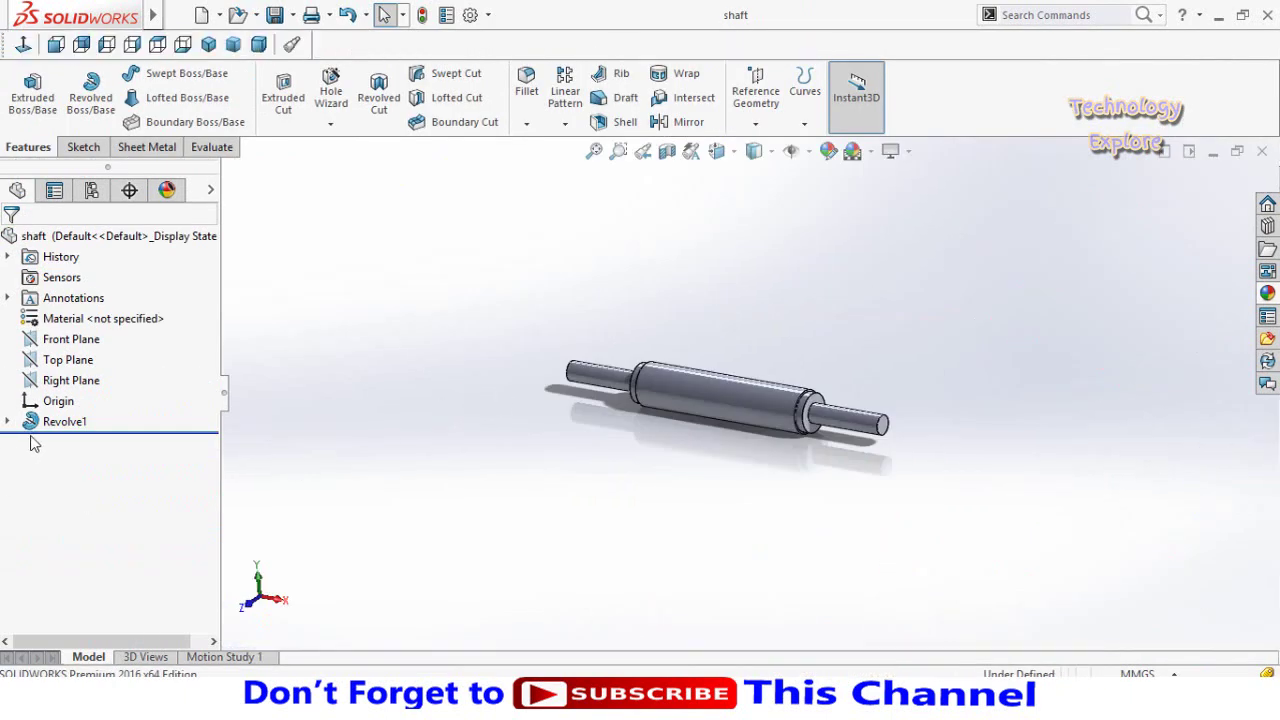
# In the shaft's Sketch1, change the 460 central length to 560, exit the sketch, and return to Assem1.
pyautogui.click(8, 421)
pyautogui.click(62, 442)
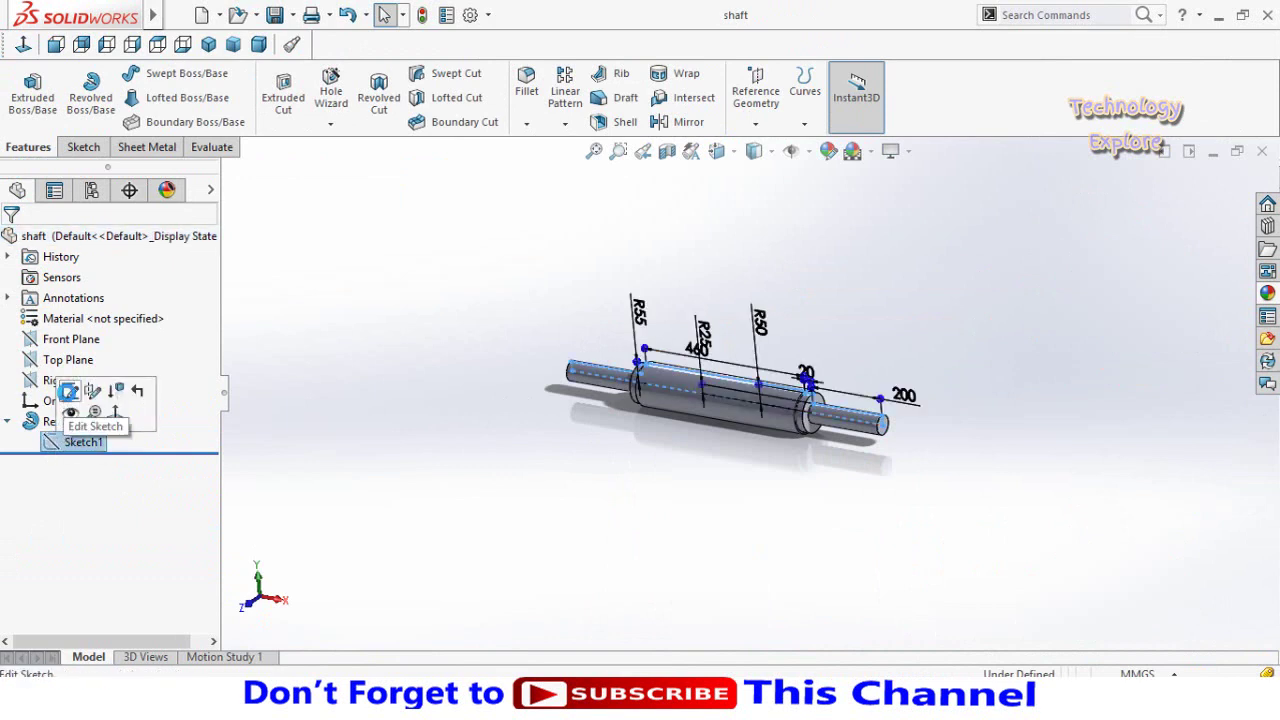
pyautogui.click(66, 398)
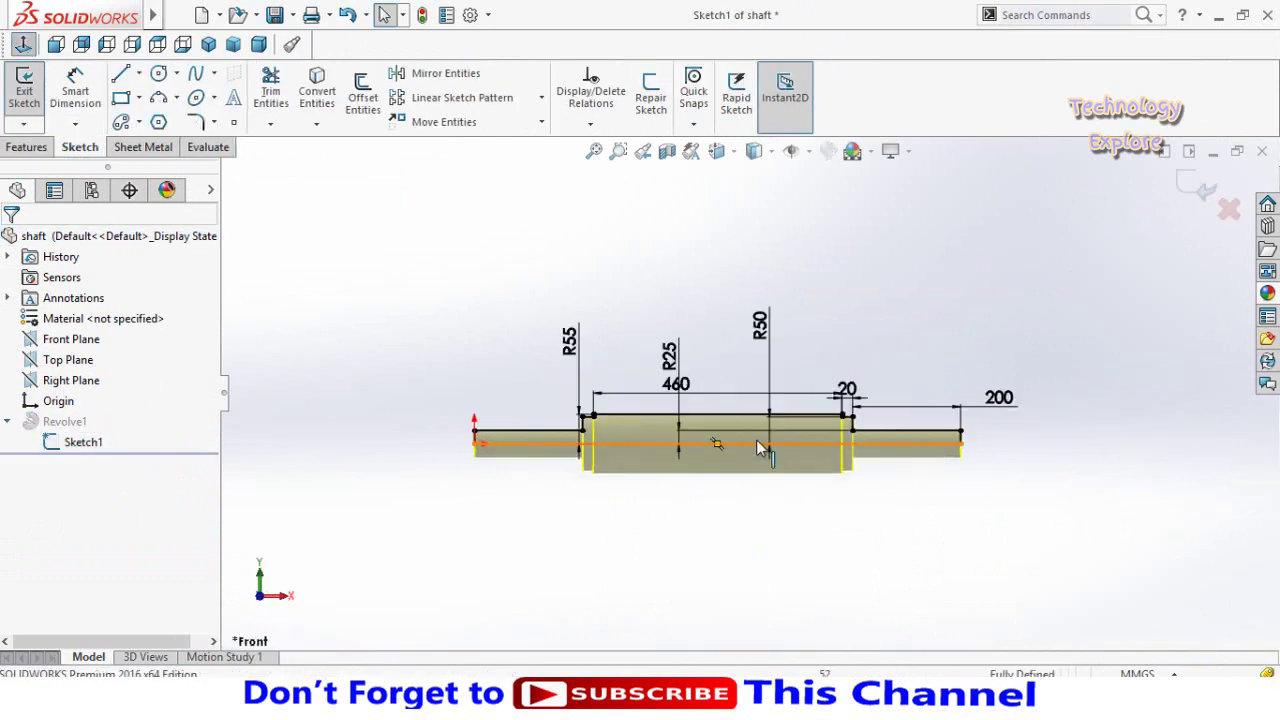
pyautogui.moveTo(700, 392); pyautogui.dragTo(700, 271)
pyautogui.click(680, 257)
pyautogui.write('560')
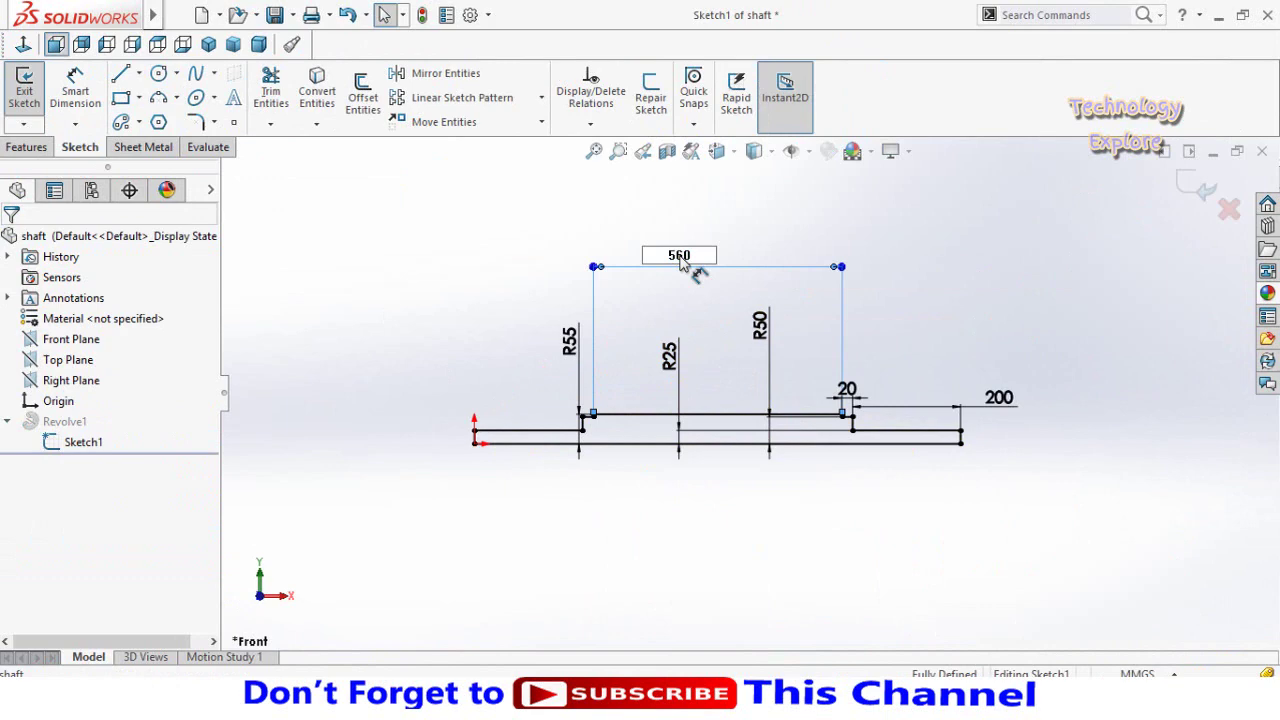
pyautogui.press('Return')
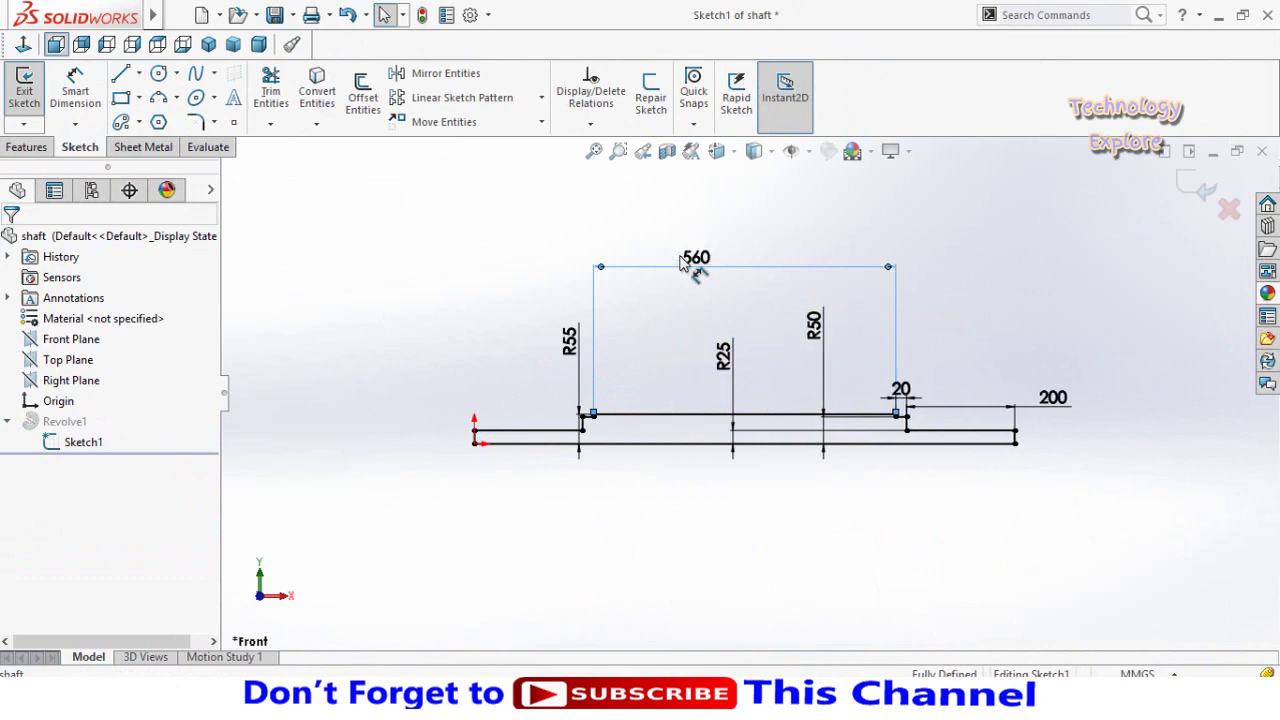
pyautogui.click(726, 205)
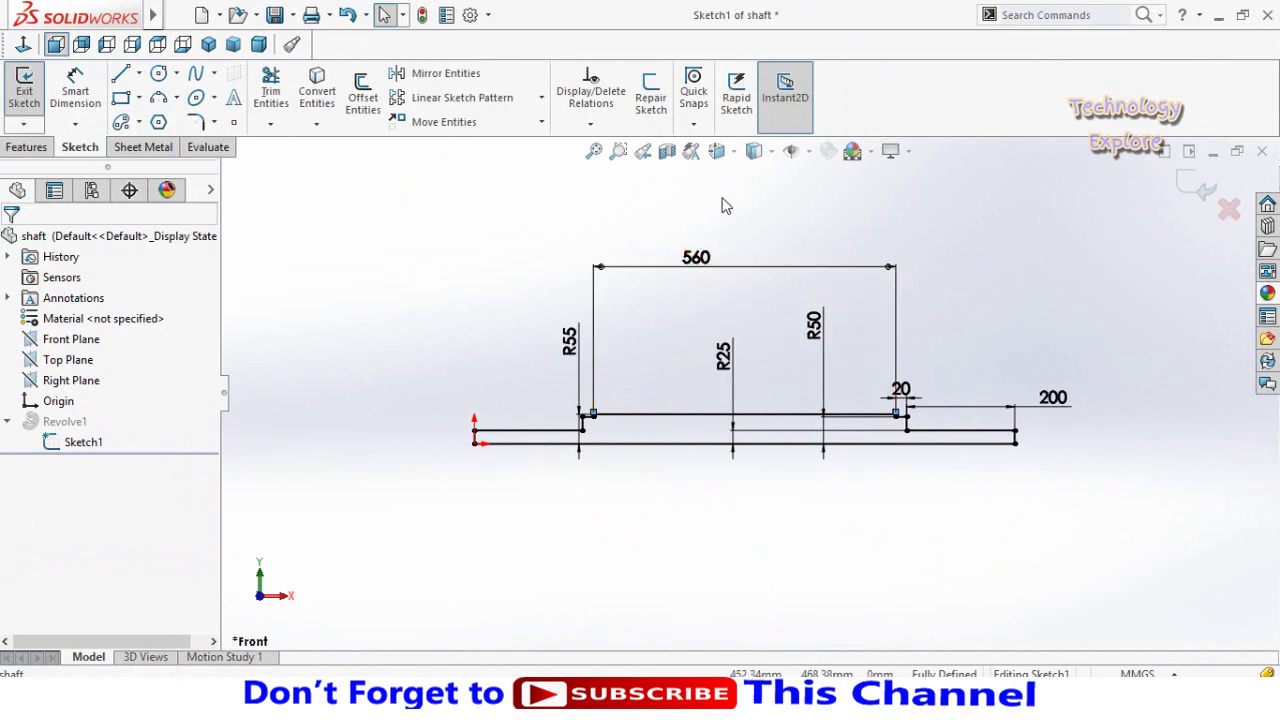
pyautogui.click(1185, 192)
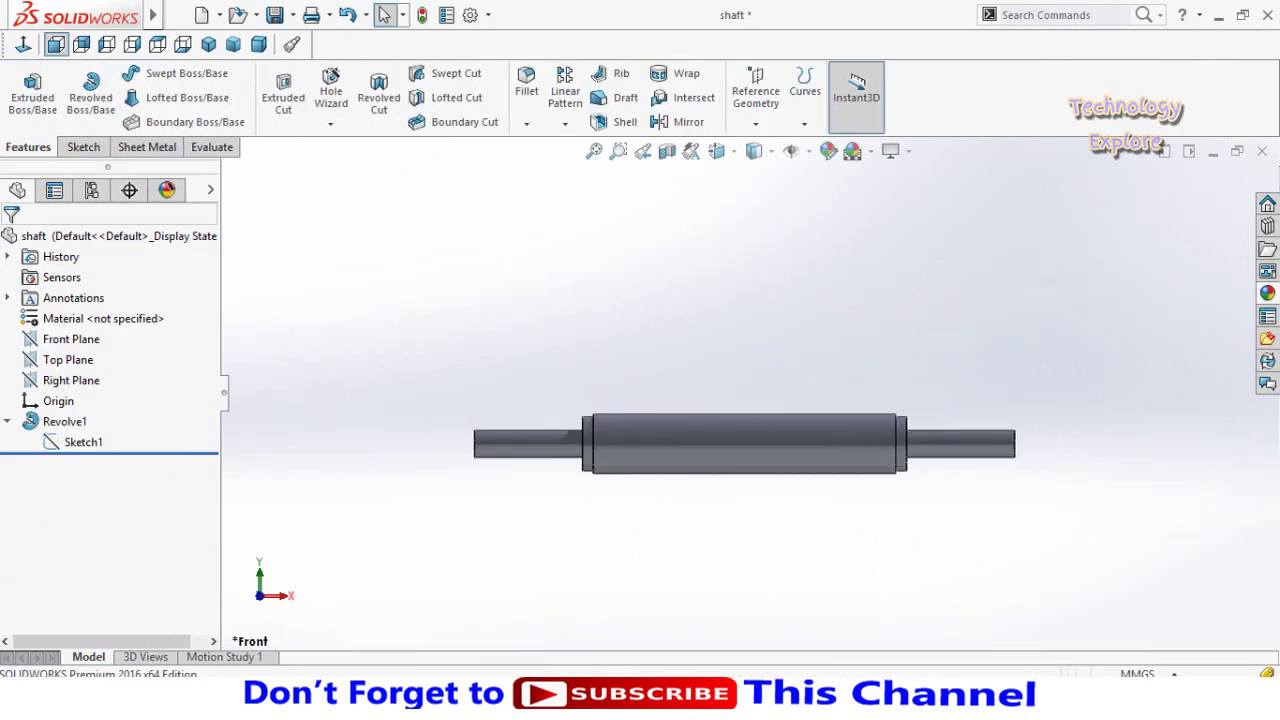
pyautogui.click(1220, 643)
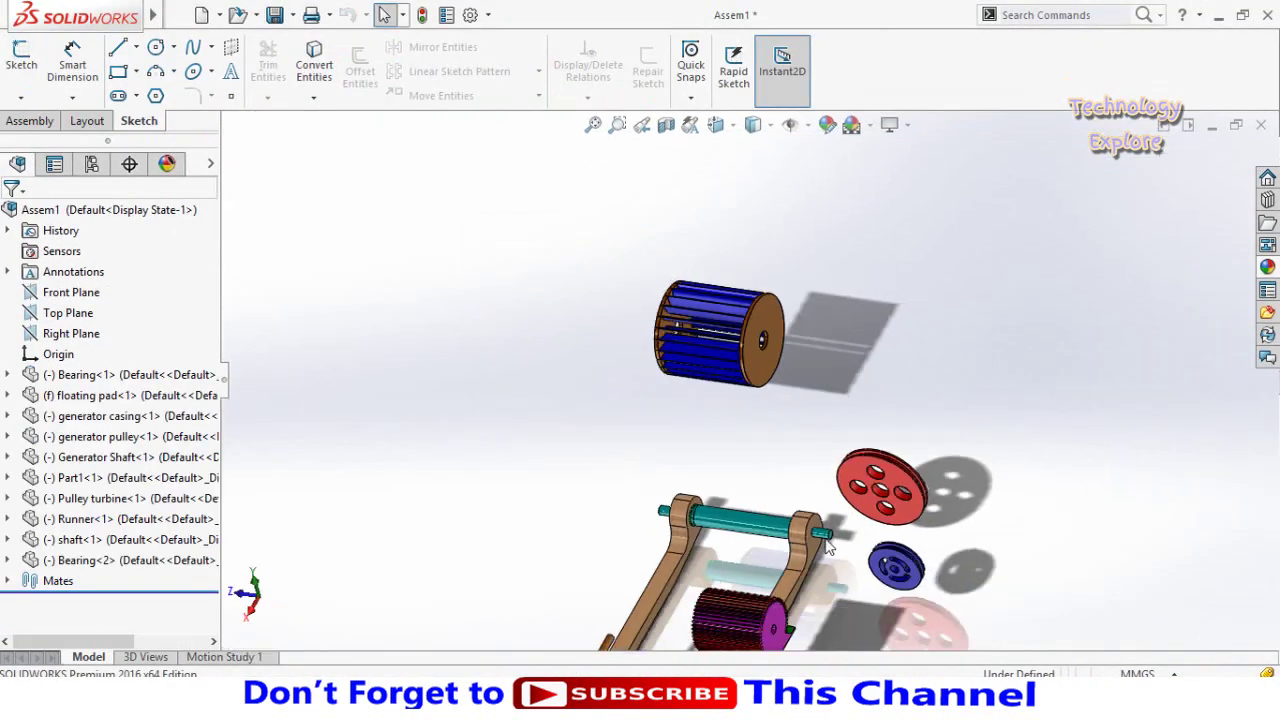
# Start a Concentric mate between the runner drum's bore and the shaft surface.
pyautogui.scroll(-1, 740, 519)
pyautogui.scroll(-3, 740, 519)
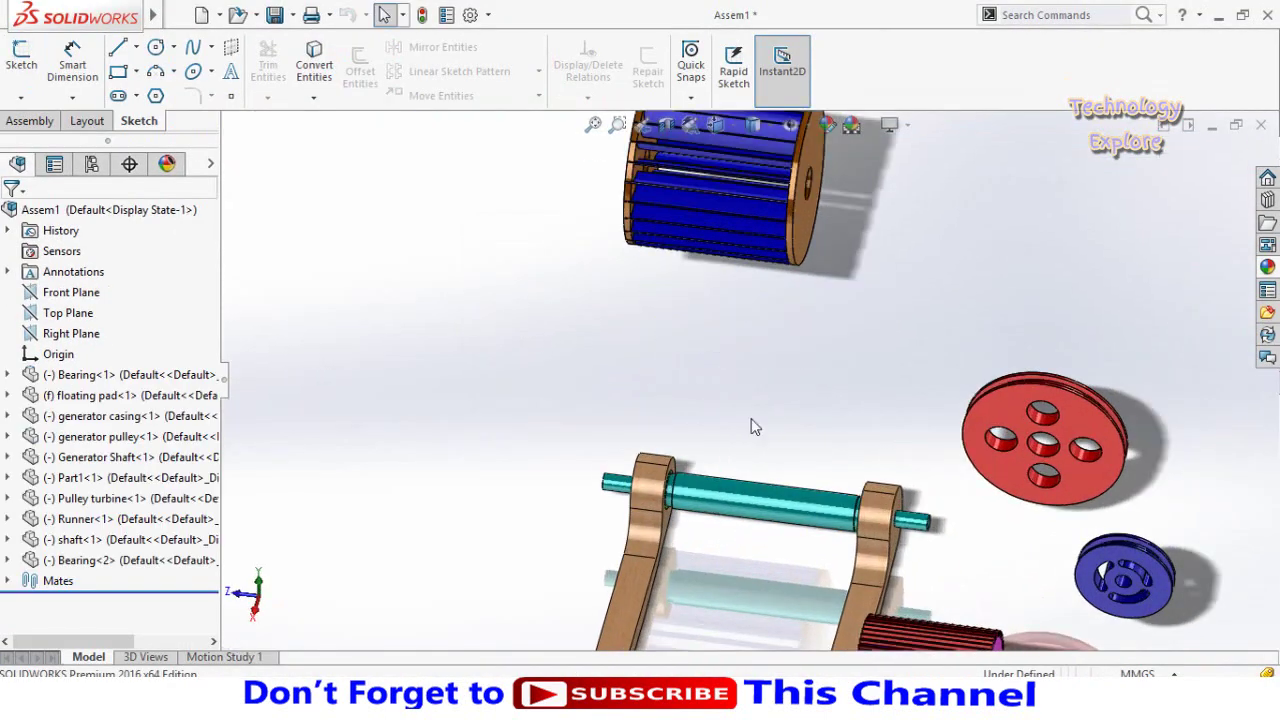
pyautogui.scroll(-2, 830, 170)
pyautogui.scroll(-2, 830, 170)
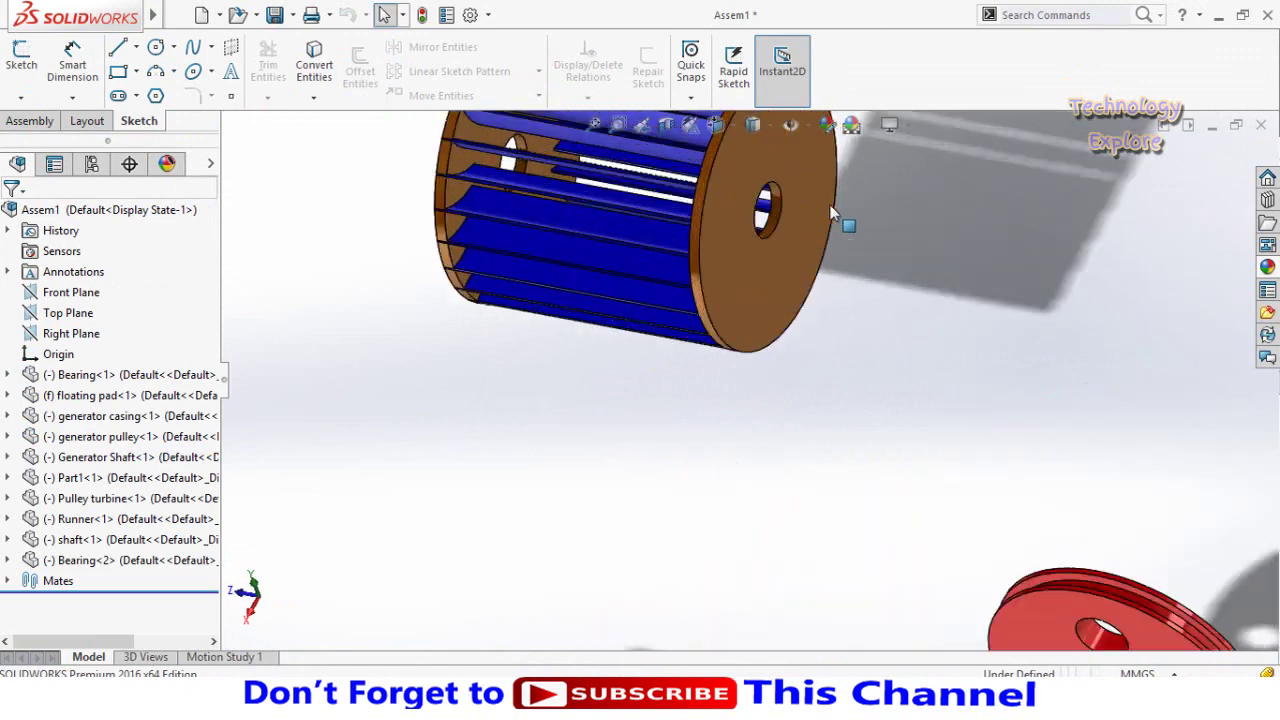
pyautogui.scroll(-2, 830, 170)
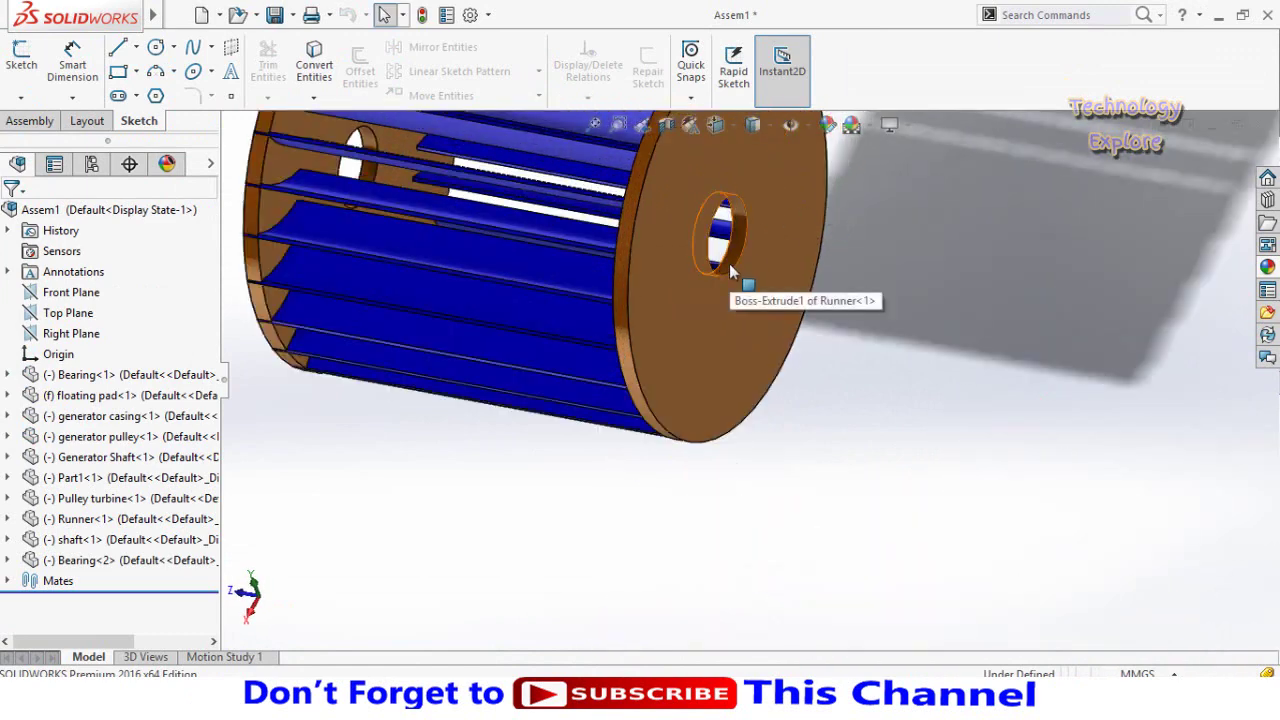
pyautogui.scroll(4, 869, 375)
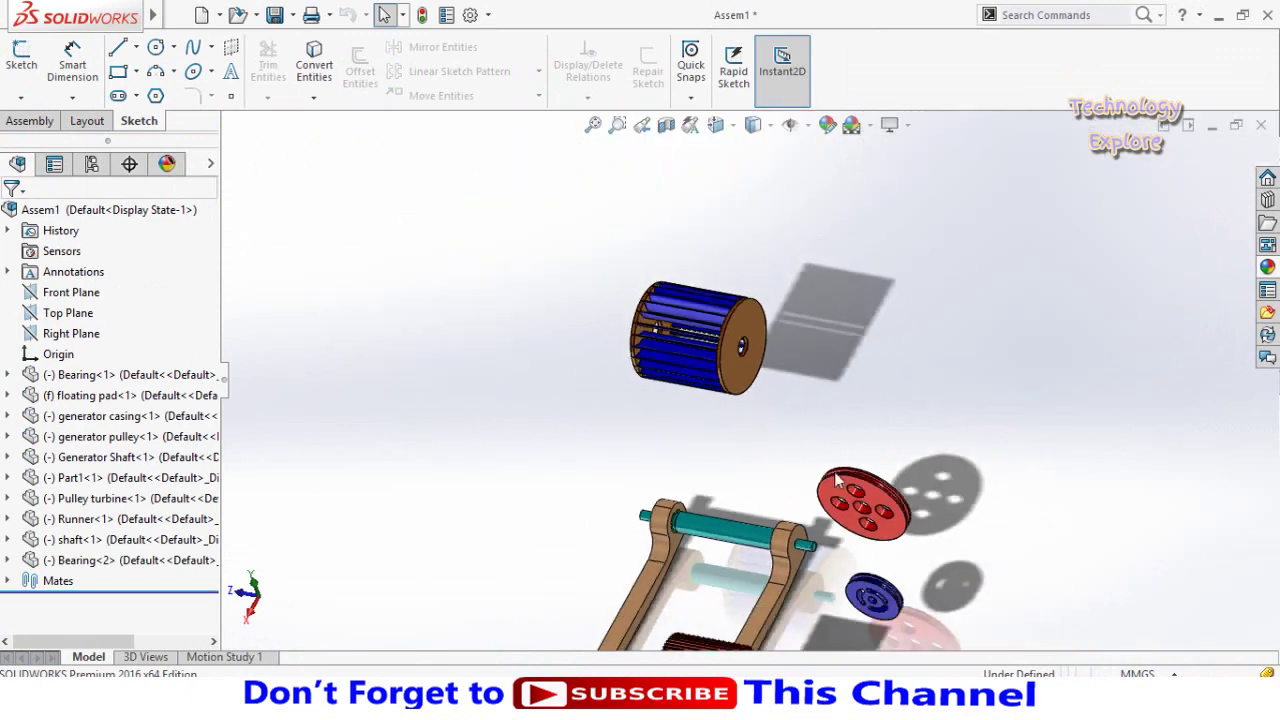
pyautogui.scroll(-2, 740, 330)
pyautogui.scroll(-2, 740, 330)
pyautogui.scroll(-2, 740, 330)
pyautogui.click(738, 318)
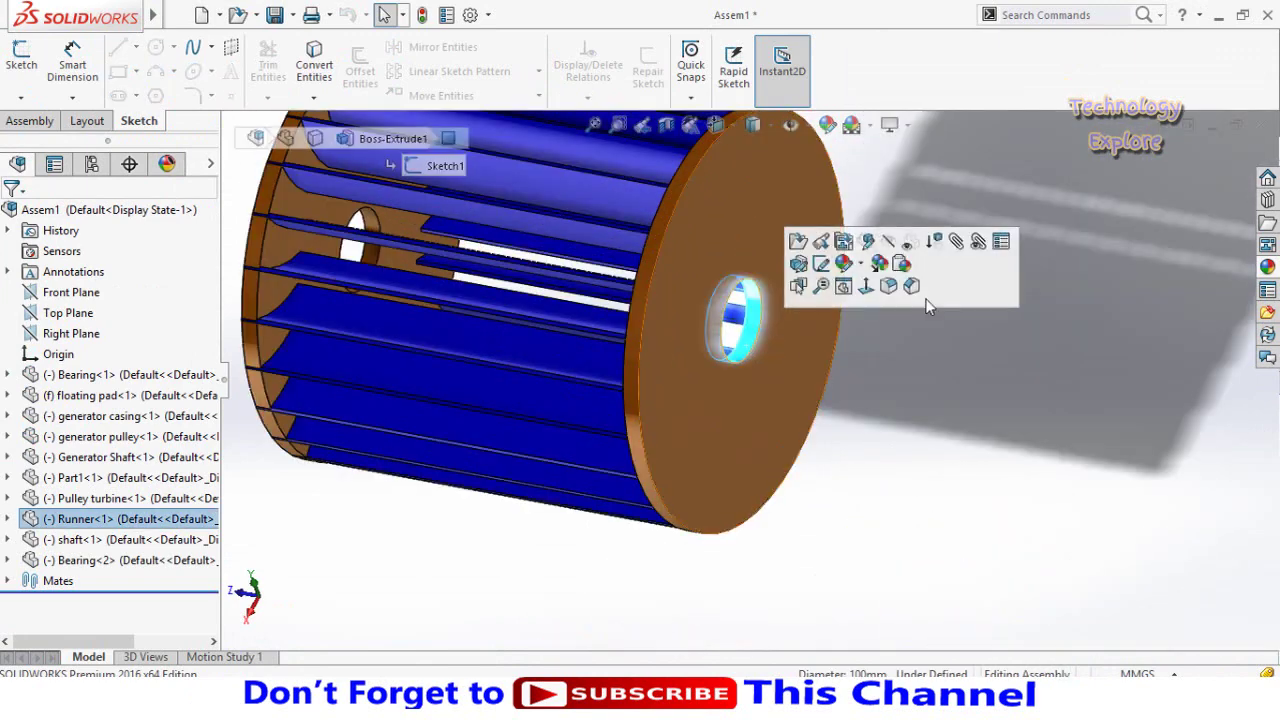
pyautogui.click(955, 243)
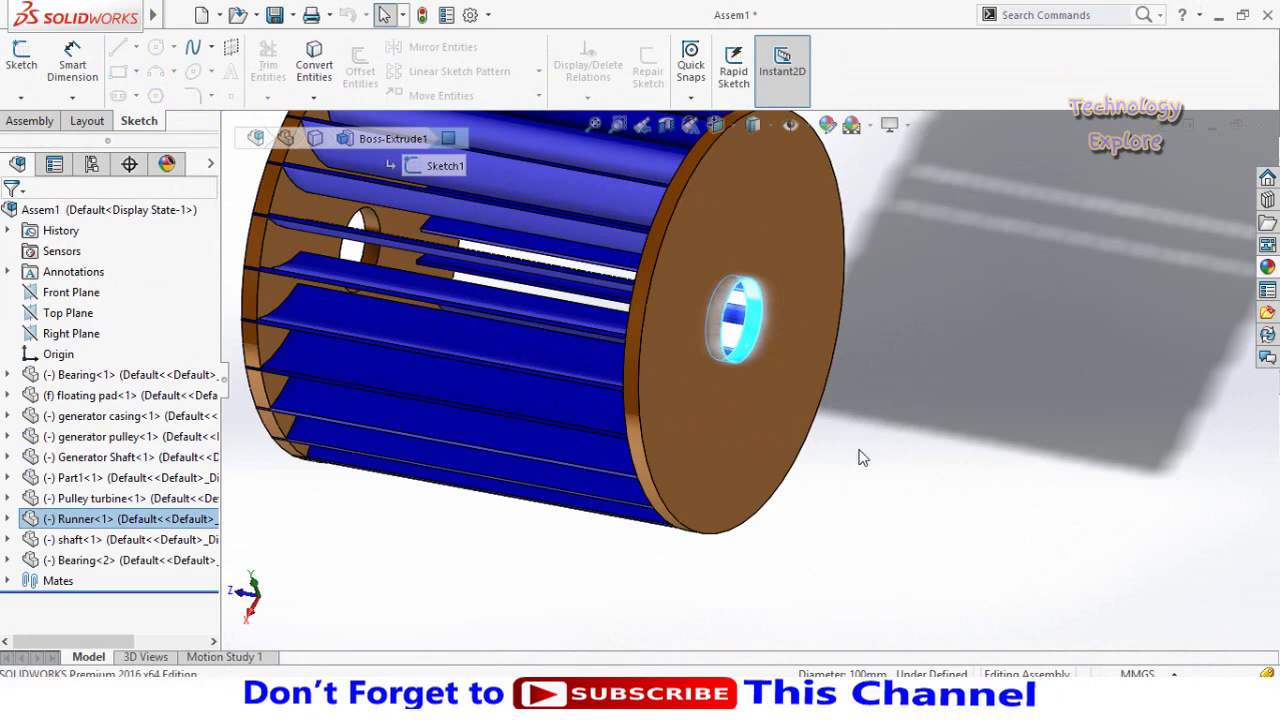
pyautogui.scroll(5, 845, 478)
pyautogui.moveTo(728, 581); pyautogui.dragTo(770, 525, button='middle')
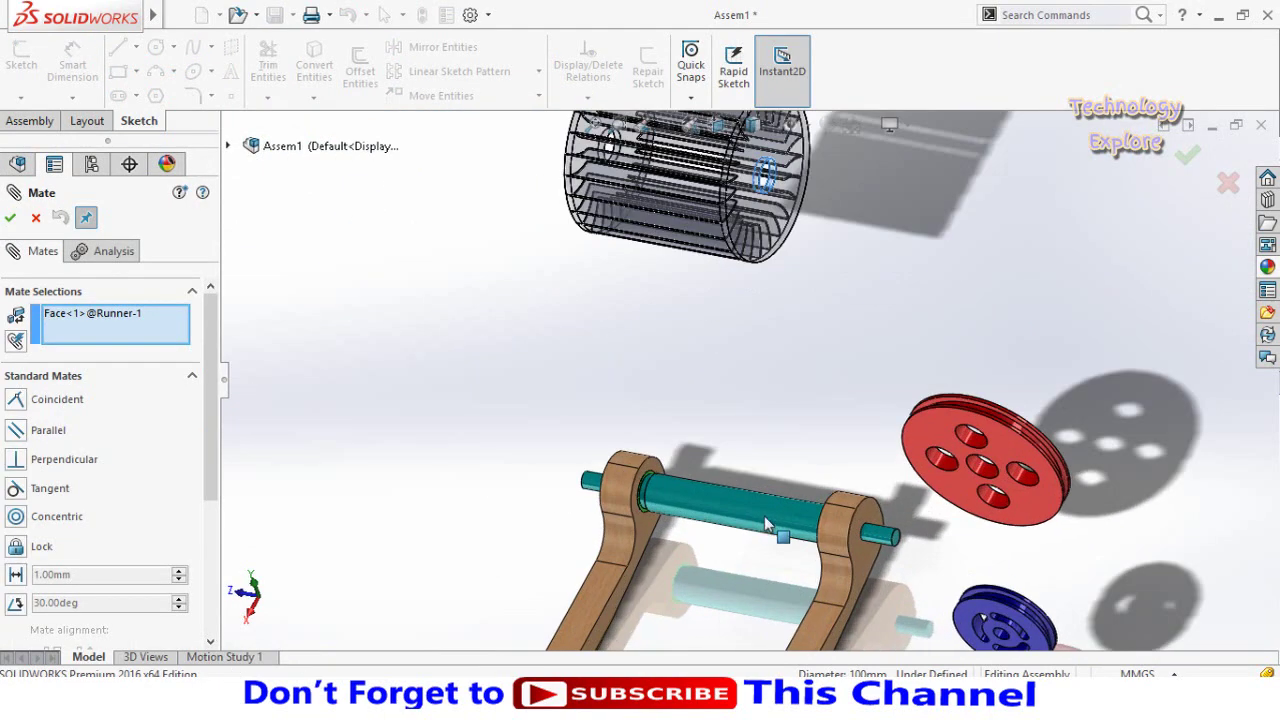
pyautogui.click(780, 520)
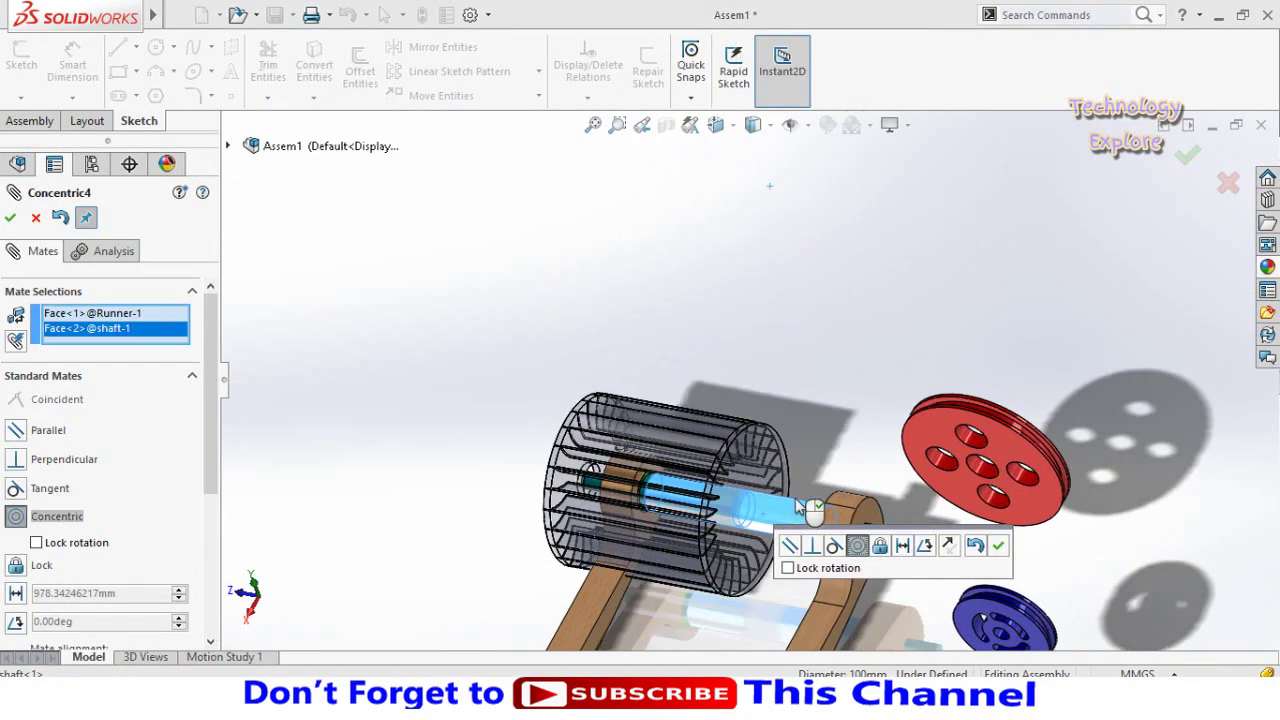
# Flip the drum's mate alignment, lock its rotation, and confirm the concentric mate.
pyautogui.moveTo(795, 523)
pyautogui.mouseDown(button='middle')
pyautogui.moveTo(760, 354)
pyautogui.moveTo(965, 221)
pyautogui.moveTo(694, 563)
pyautogui.mouseUp(button='middle')
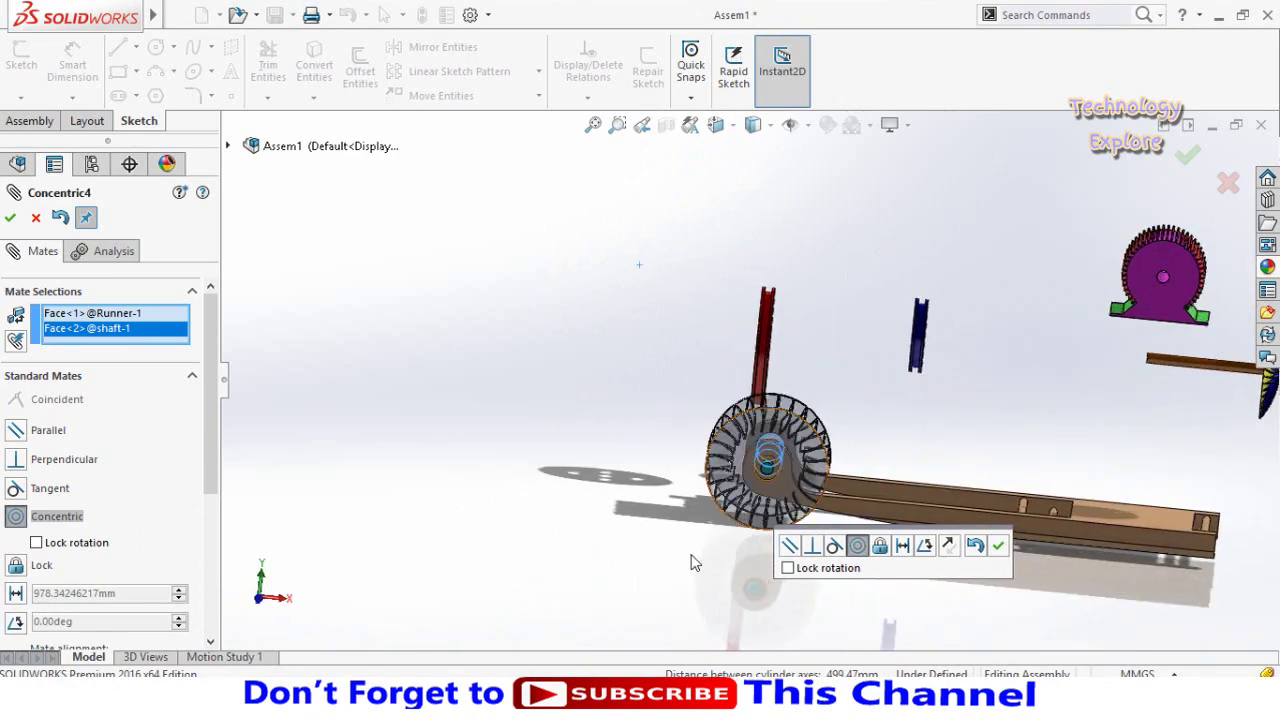
pyautogui.scroll(-3, 725, 538)
pyautogui.scroll(-2, 776, 500)
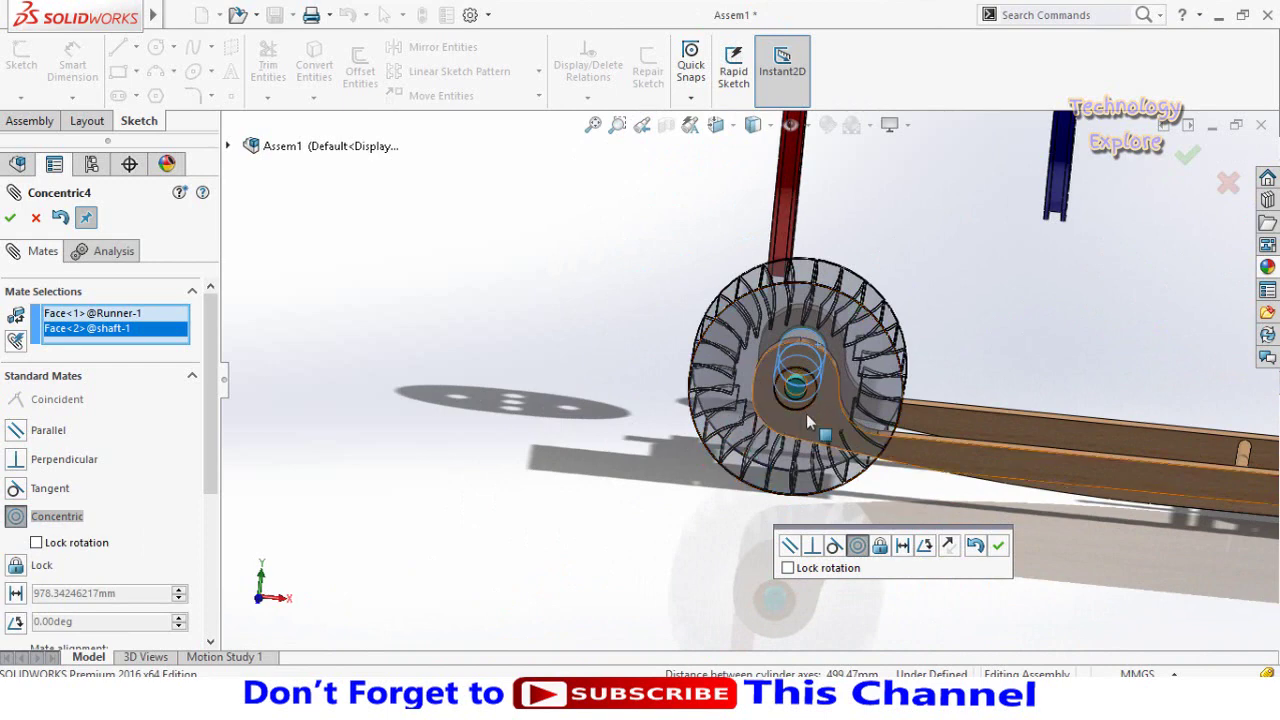
pyautogui.click(949, 546)
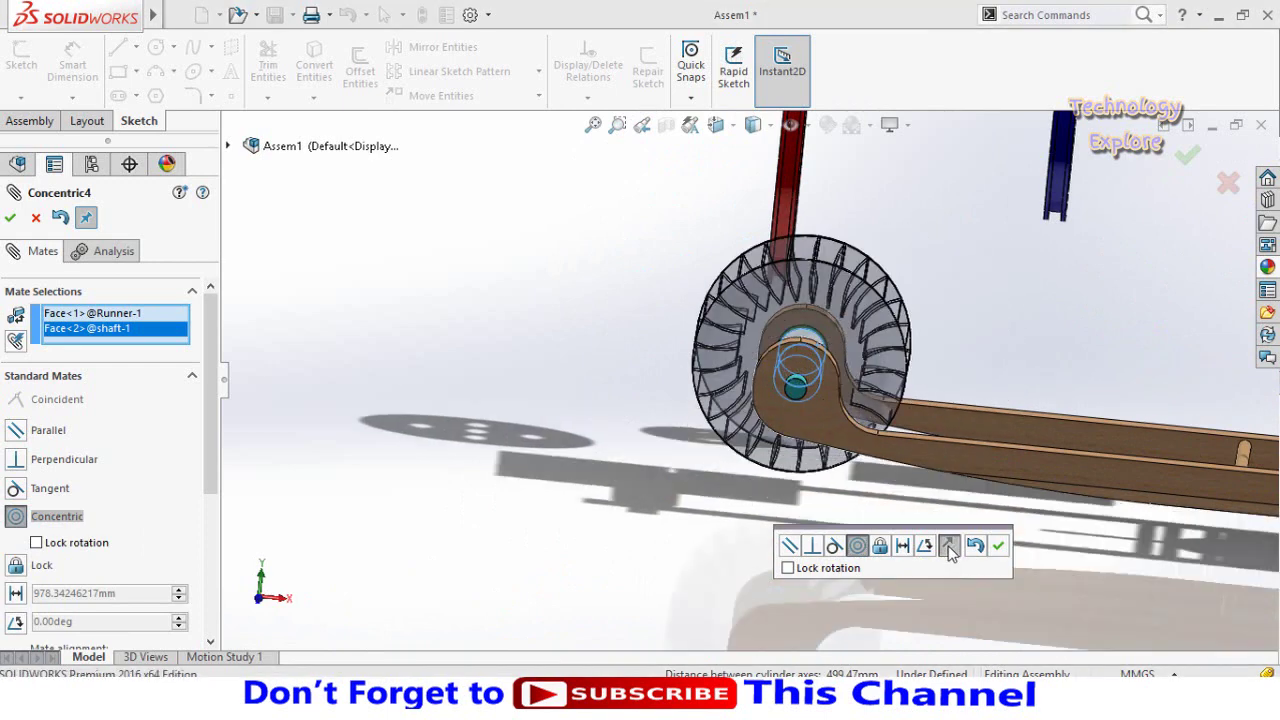
pyautogui.click(949, 546)
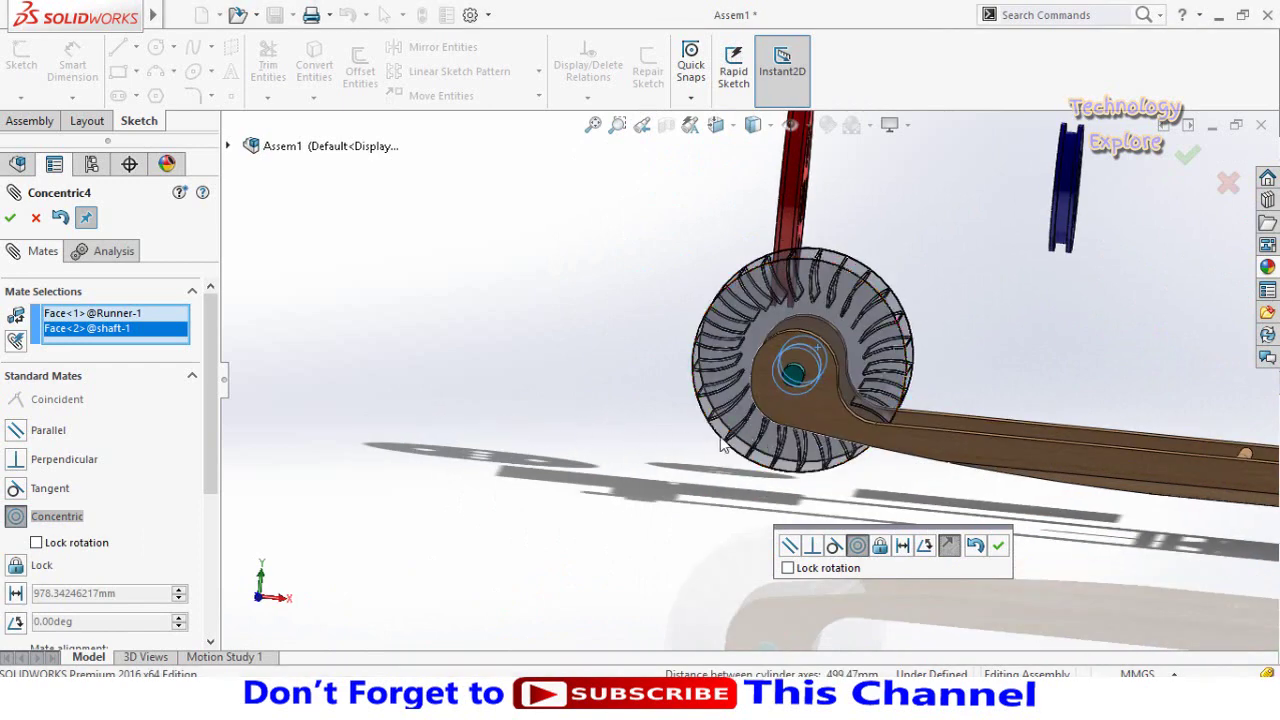
pyautogui.click(788, 568)
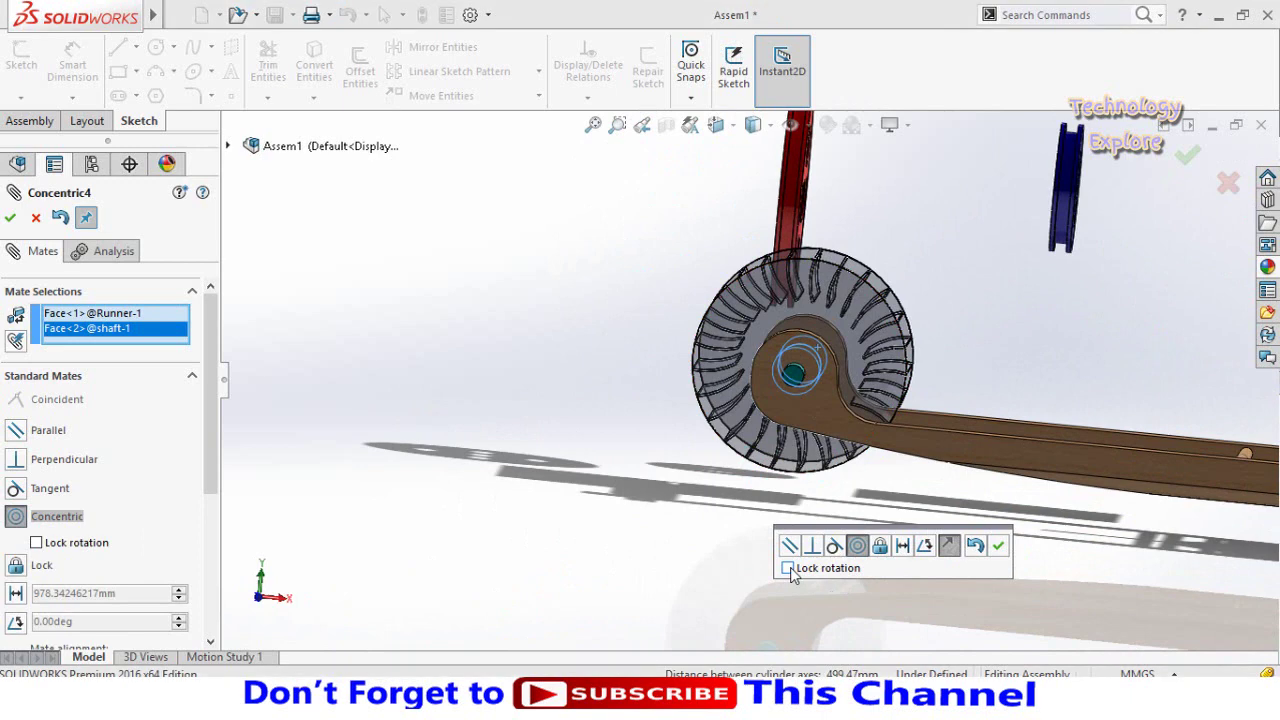
pyautogui.click(999, 548)
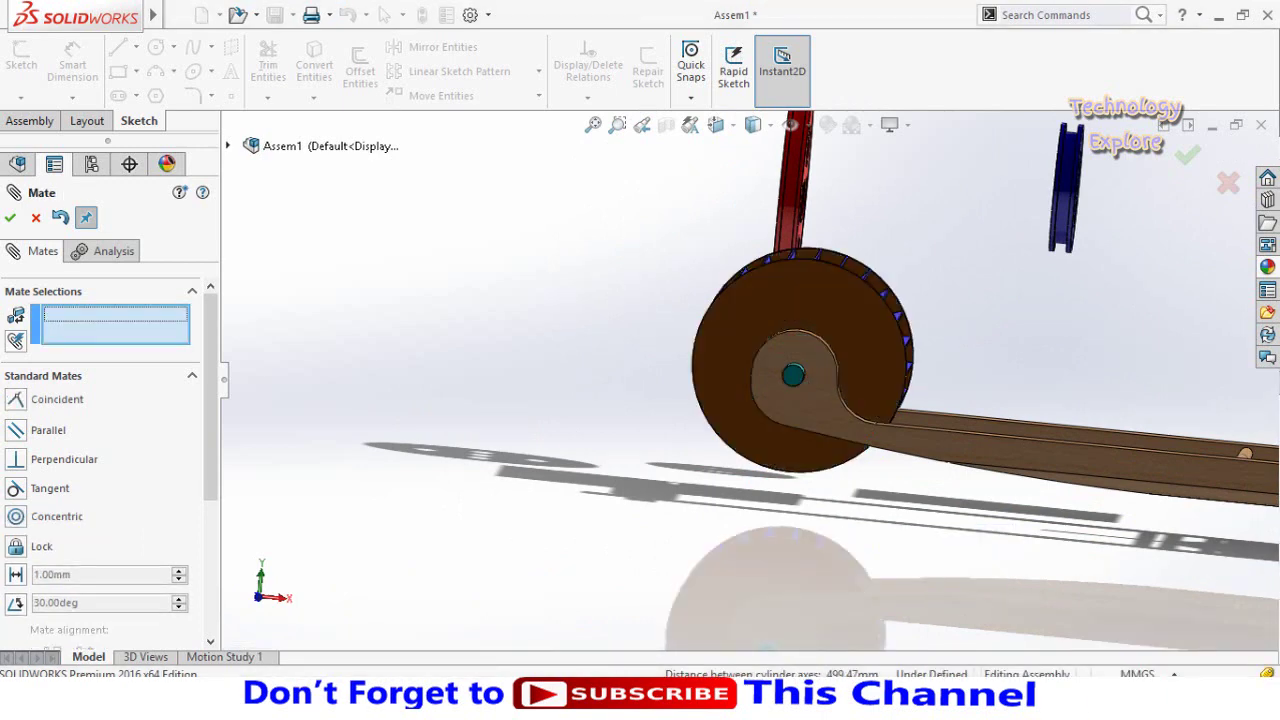
# Close the mate tool and select the runner drum's end face.
pyautogui.moveTo(849, 523)
pyautogui.mouseDown(button='middle')
pyautogui.moveTo(800, 557)
pyautogui.moveTo(1010, 393)
pyautogui.moveTo(1105, 350)
pyautogui.mouseUp(button='middle')
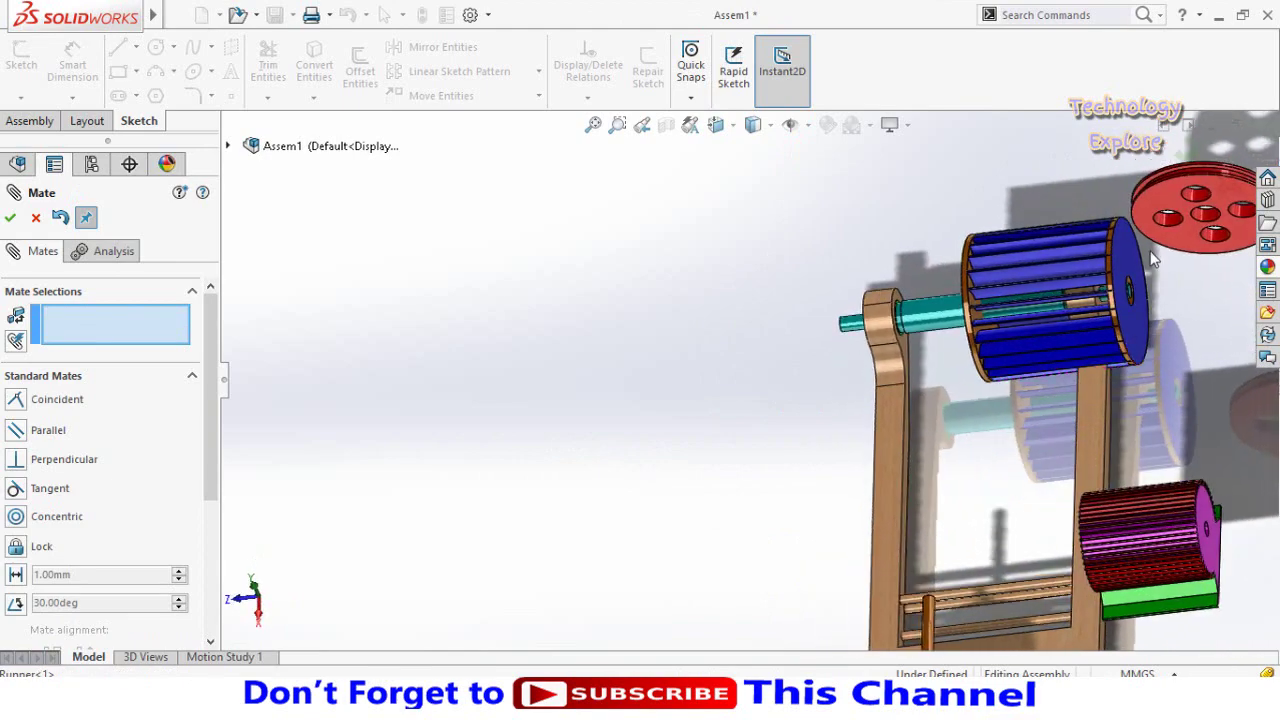
pyautogui.press('Escape')
pyautogui.moveTo(534, 391); pyautogui.dragTo(491, 383, button='middle')
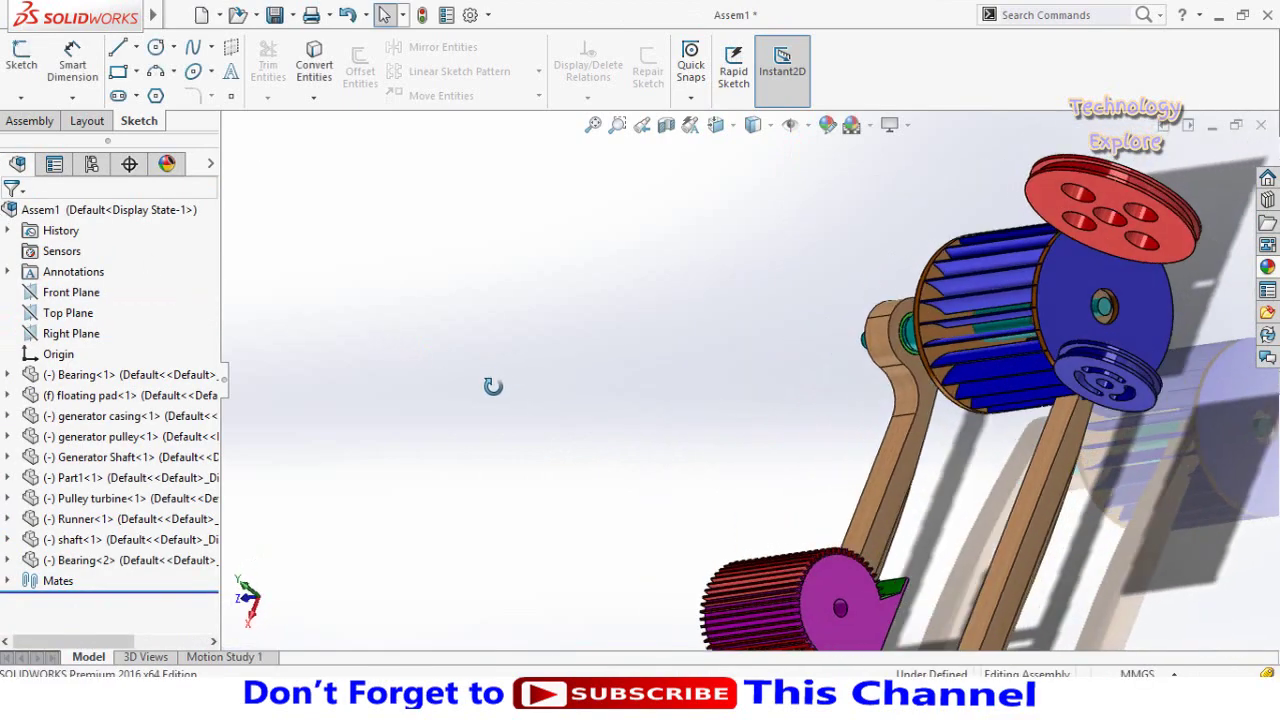
pyautogui.click(1053, 296)
pyautogui.moveTo(816, 284); pyautogui.dragTo(970, 358, button='middle')
pyautogui.click(972, 358)
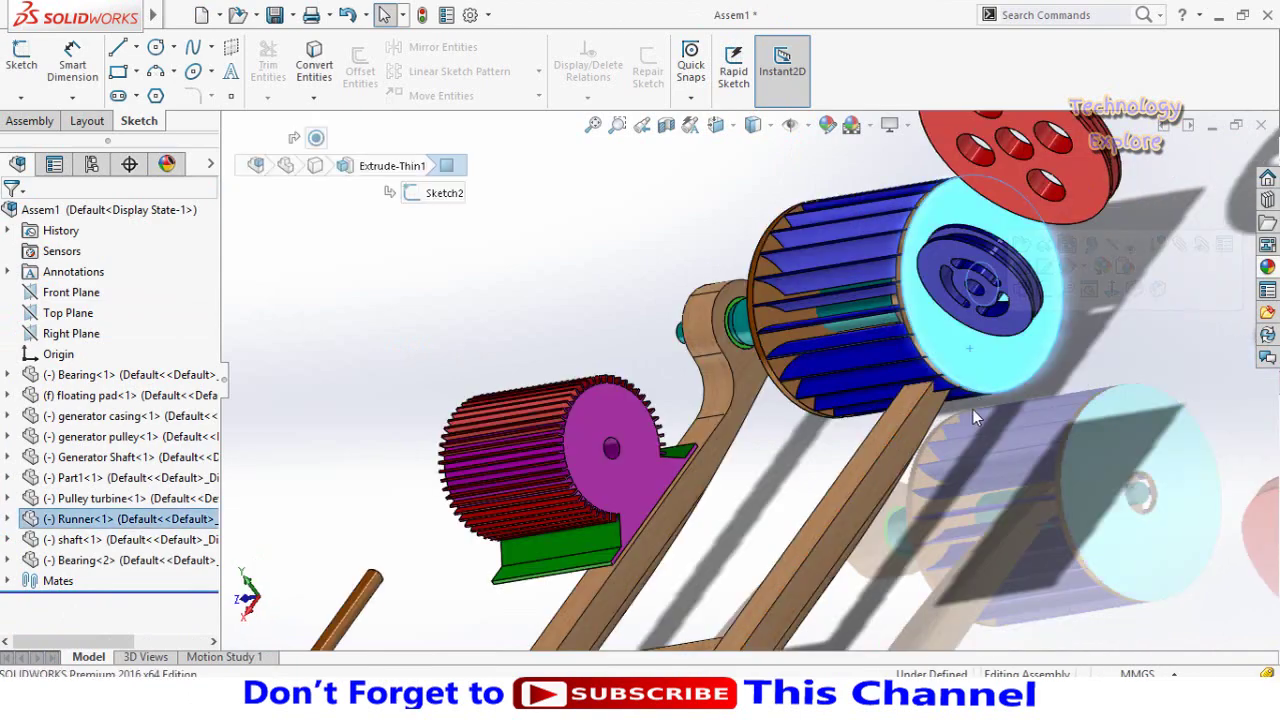
pyautogui.moveTo(972, 409); pyautogui.dragTo(840, 390, button='middle')
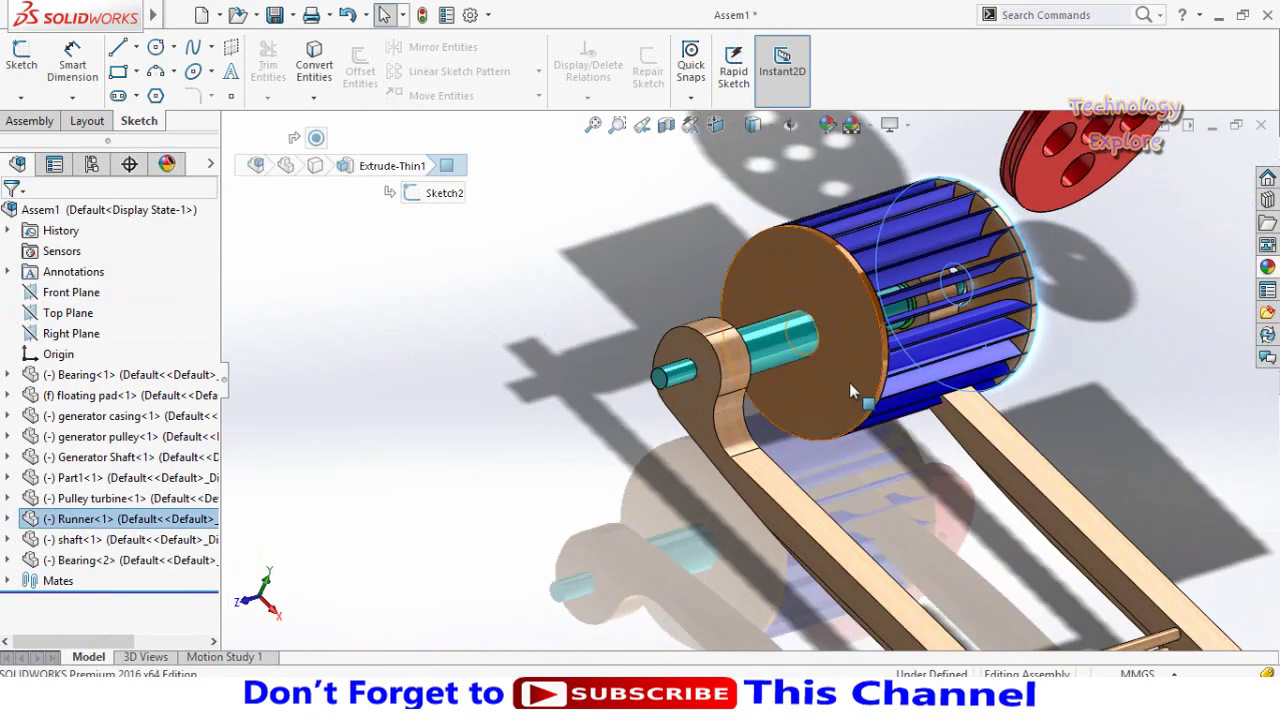
pyautogui.click(849, 382)
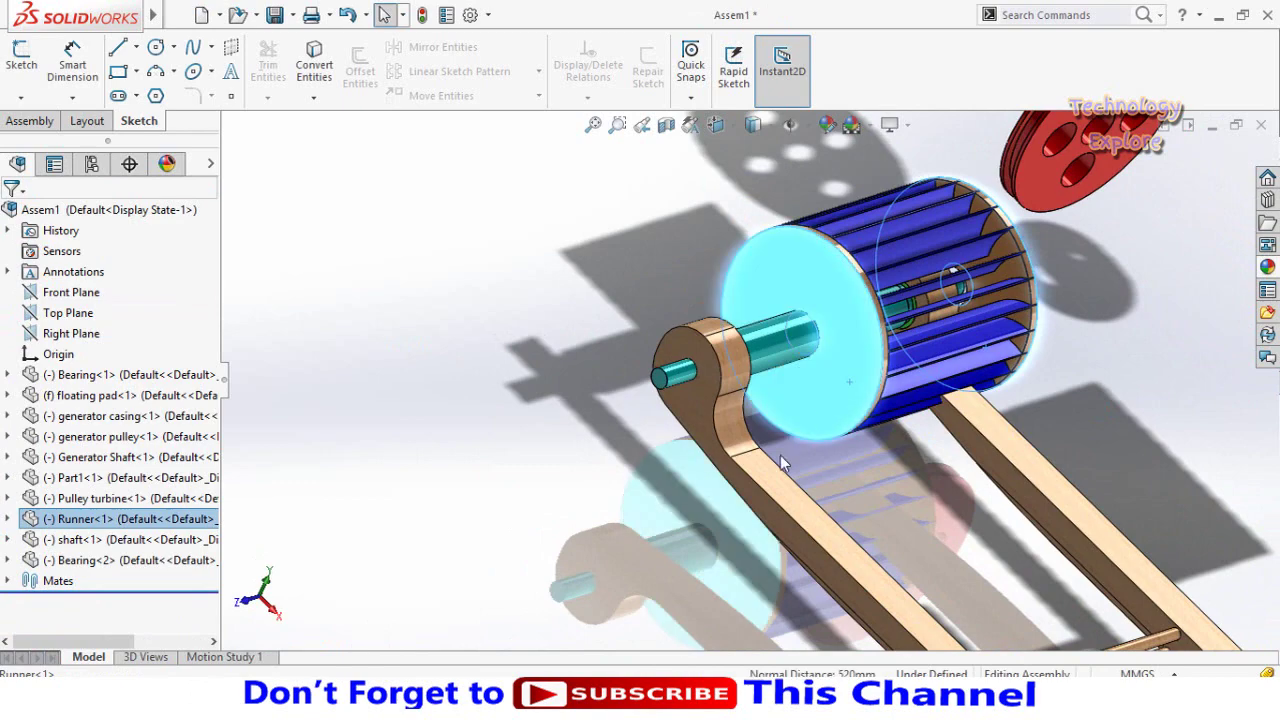
# Add the floating pad and frame beam faces and apply a Width mate centring the runner.
pyautogui.keyDown('ctrl'); pyautogui.click(698, 402); pyautogui.keyUp('ctrl')
pyautogui.moveTo(896, 466)
pyautogui.mouseDown(button='middle')
pyautogui.moveTo(977, 456)
pyautogui.moveTo(912, 432)
pyautogui.mouseUp(button='middle')
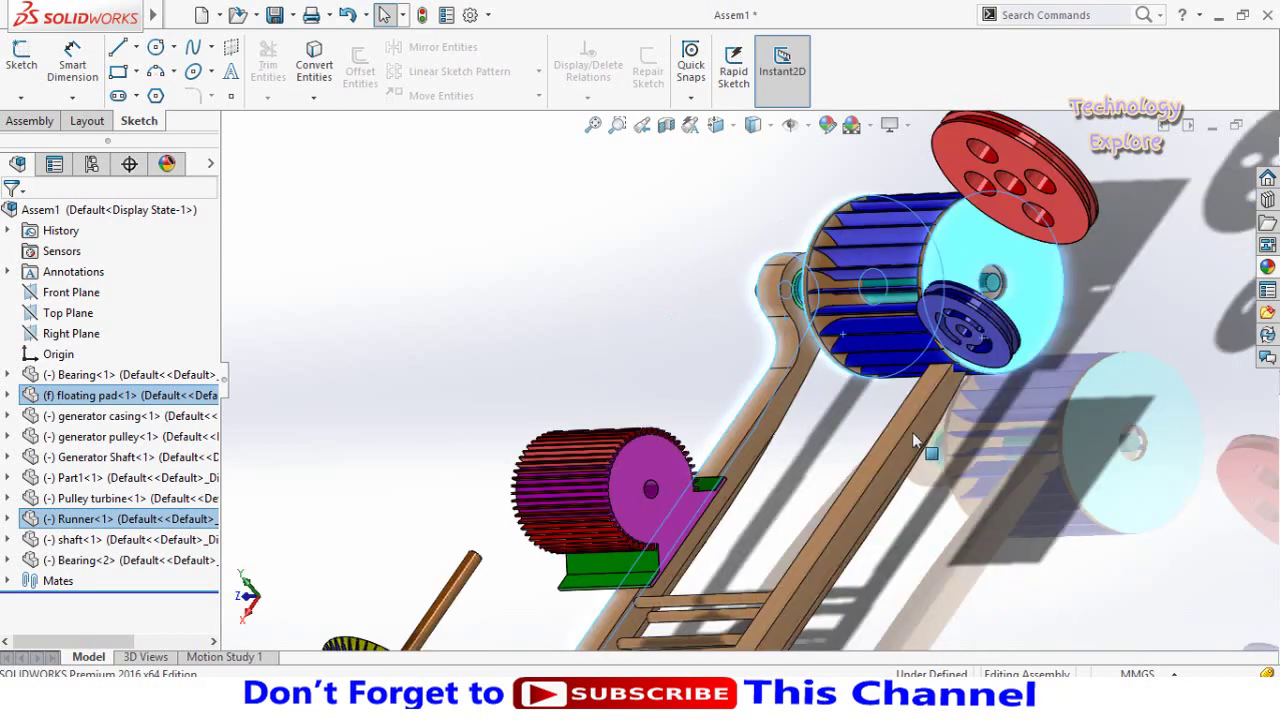
pyautogui.keyDown('ctrl'); pyautogui.click(935, 421); pyautogui.keyUp('ctrl')
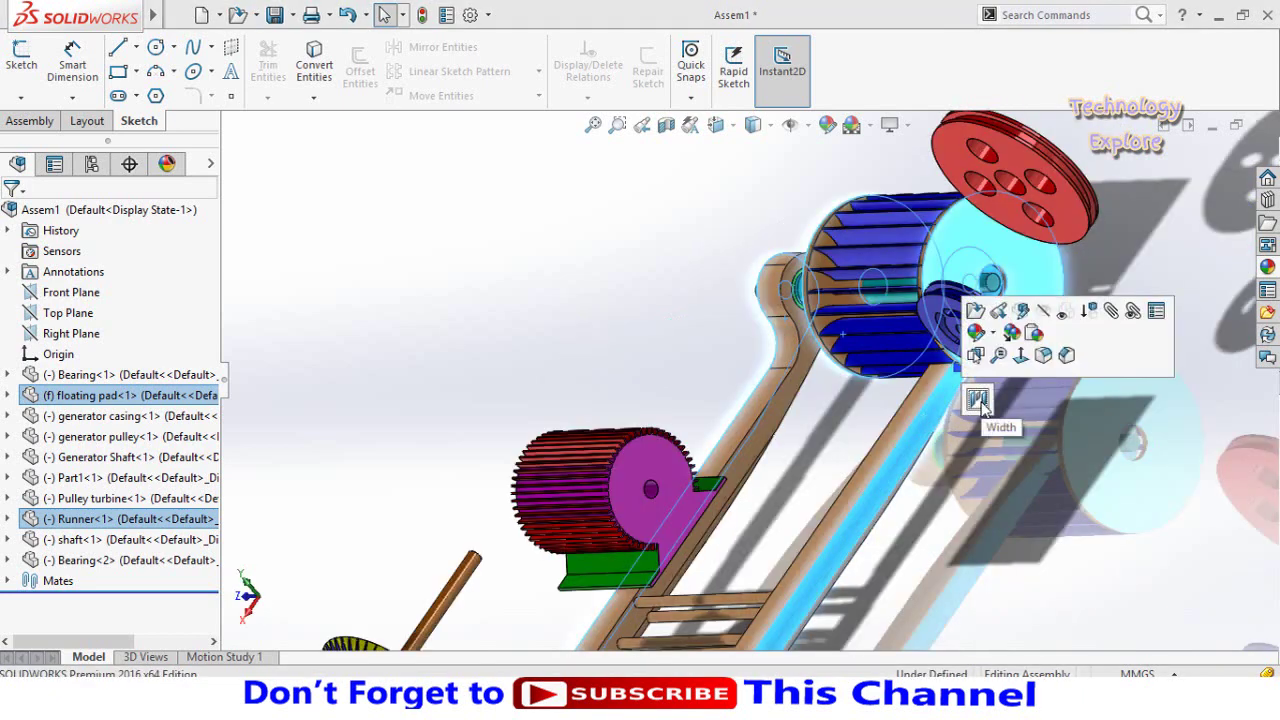
pyautogui.click(978, 400)
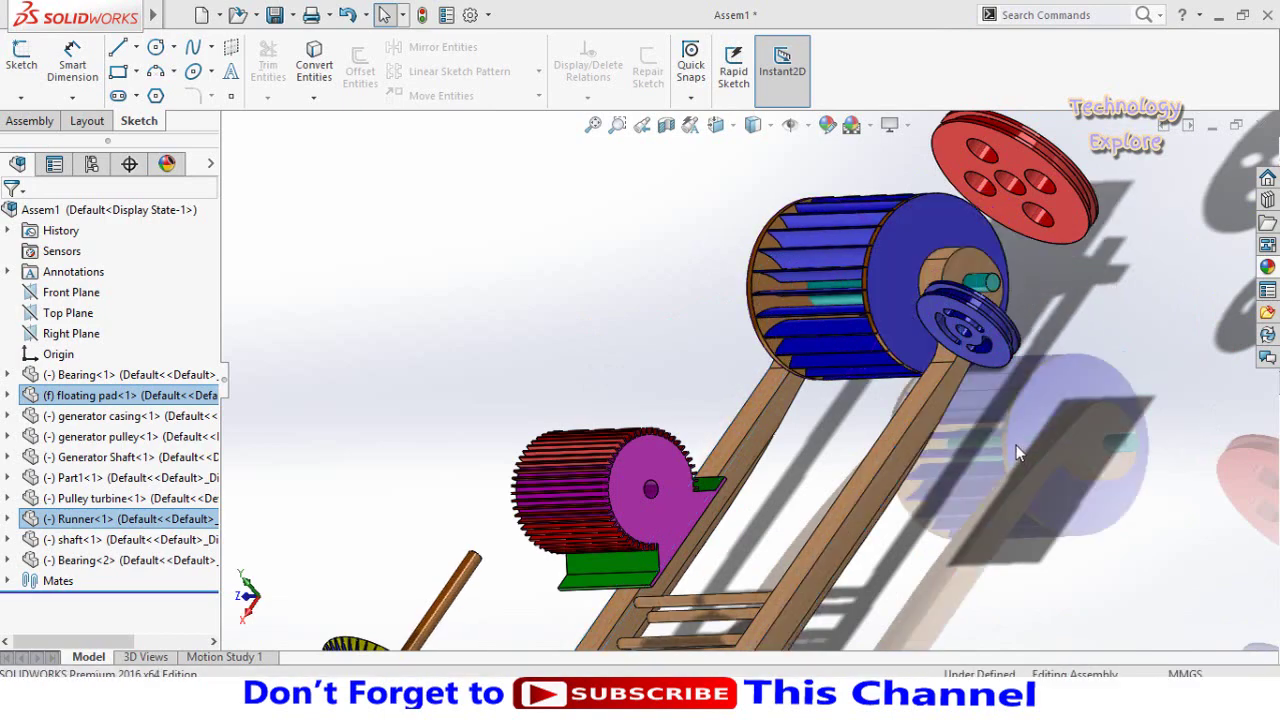
pyautogui.moveTo(976, 462); pyautogui.dragTo(838, 340, button='middle')
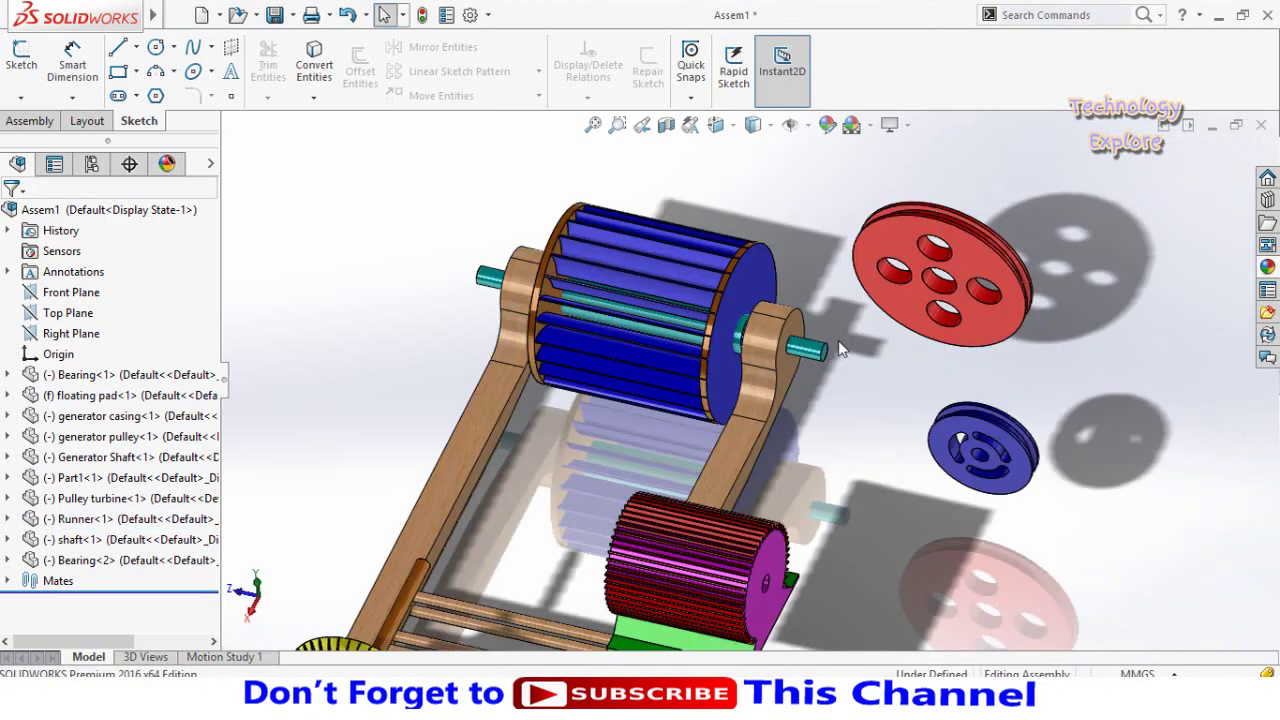
pyautogui.scroll(-3, 888, 290)
pyautogui.scroll(1, 892, 342)
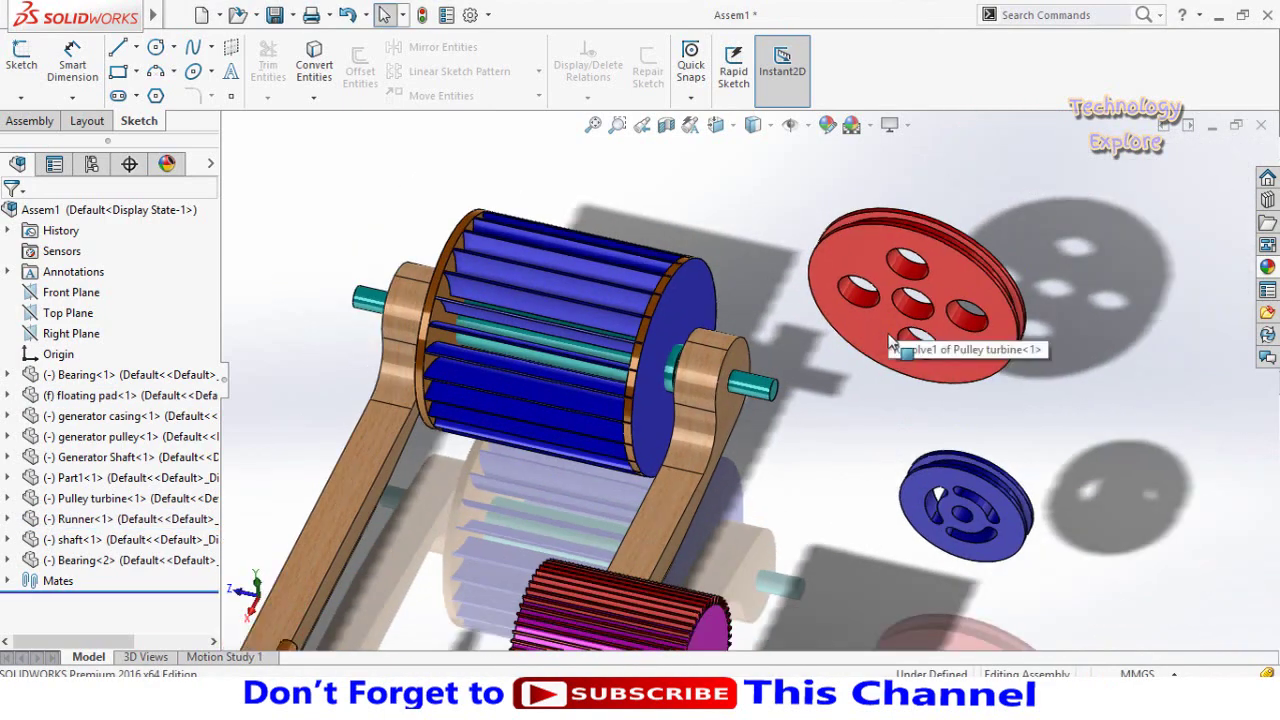
# Mate the red pulley's bore concentric with the shaft, with rotation locked.
pyautogui.click(910, 312)
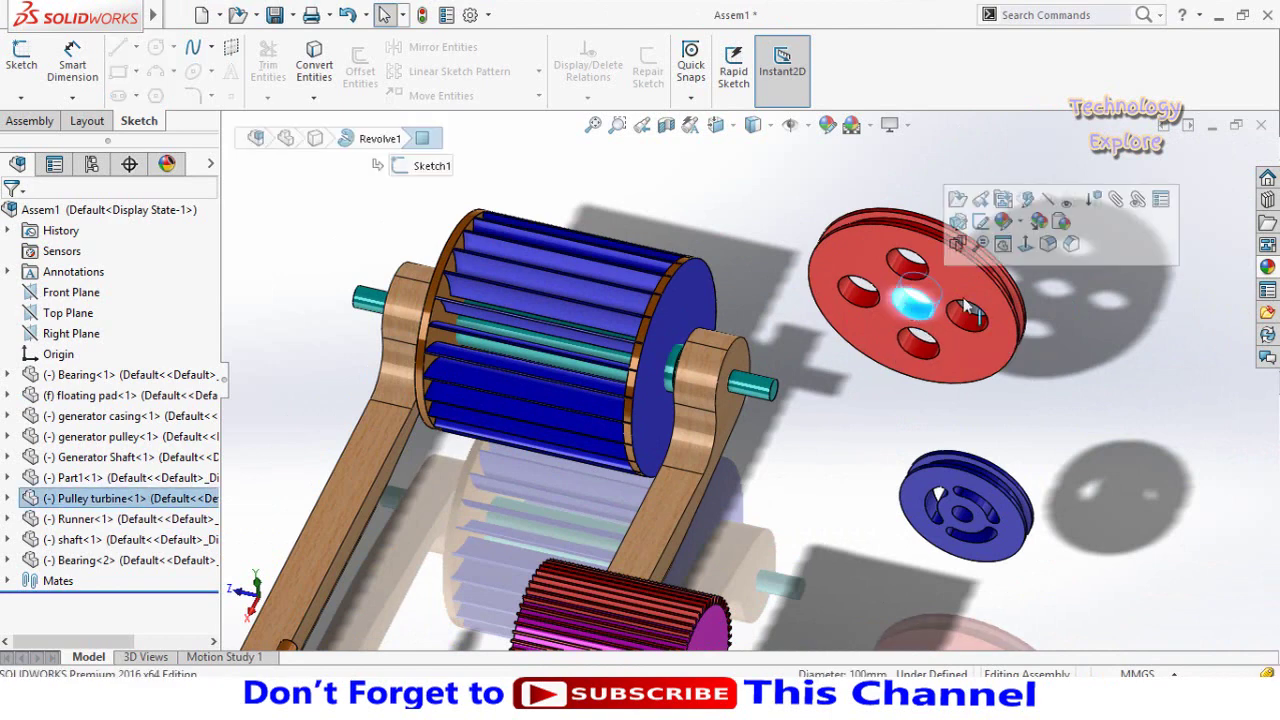
pyautogui.click(1116, 200)
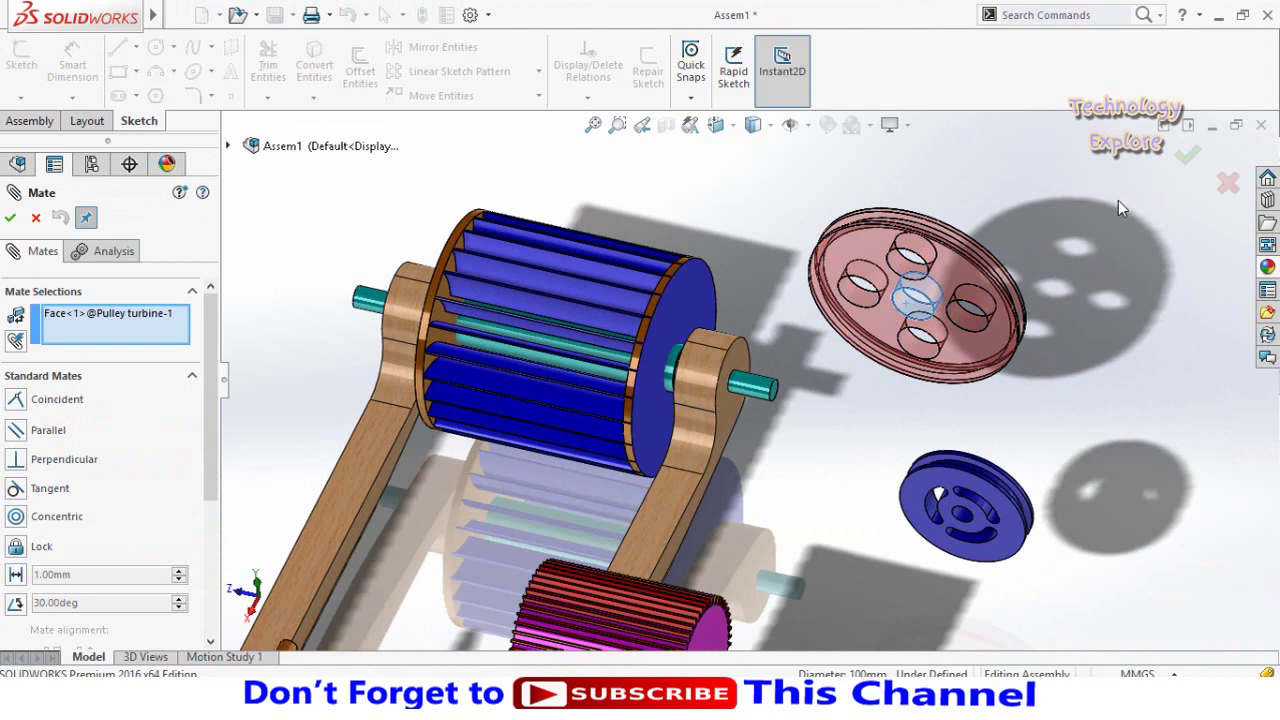
pyautogui.click(752, 390)
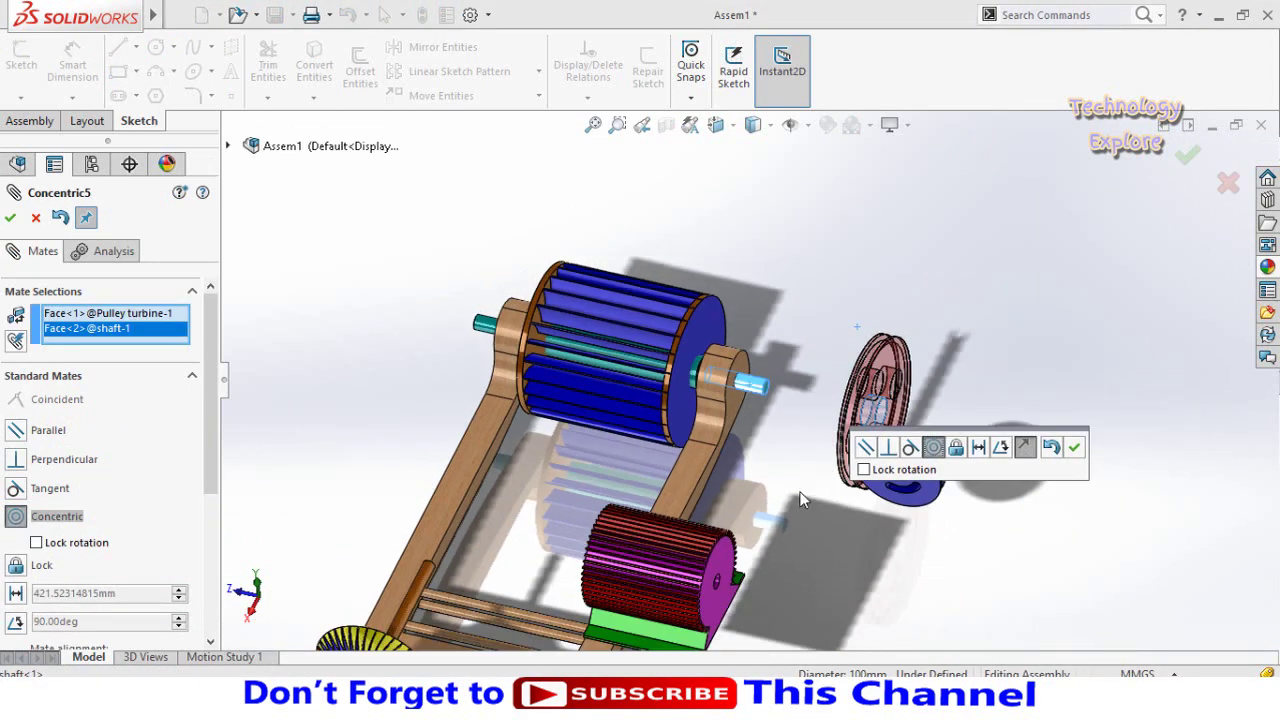
pyautogui.click(863, 470)
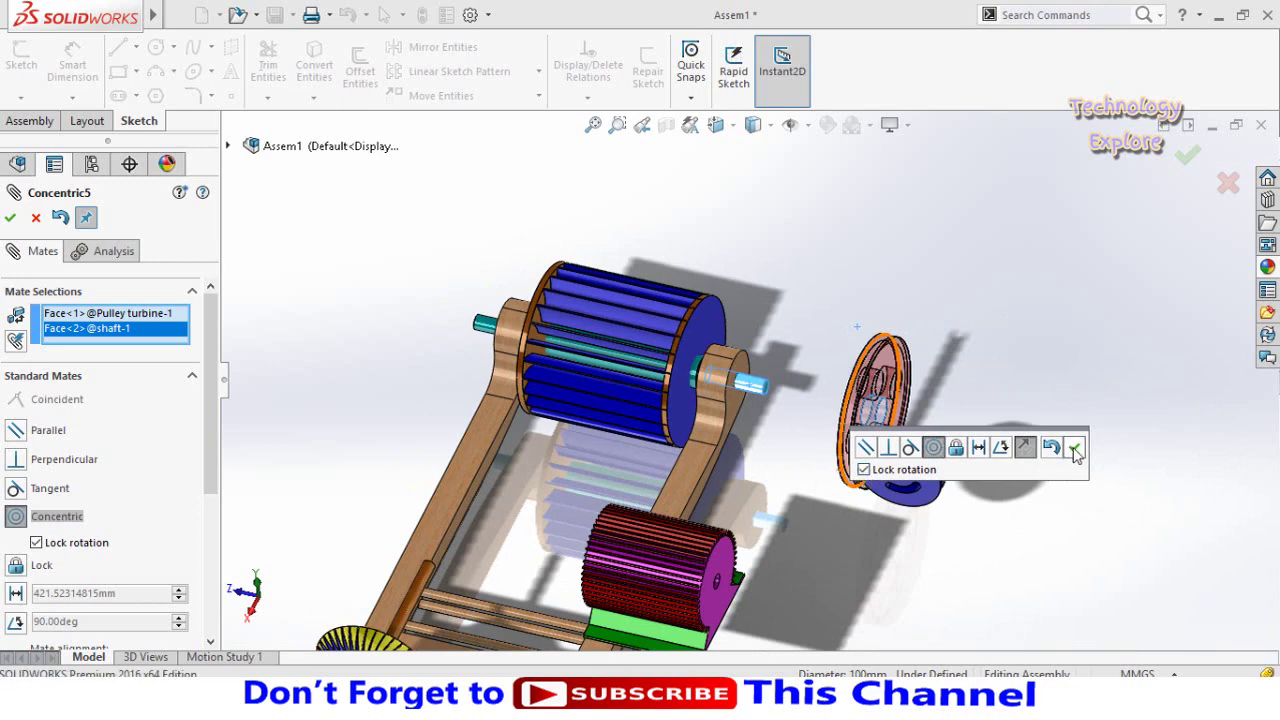
pyautogui.click(1075, 450)
# Add a Coincident mate seating the pulley flush with the shaft end, then select the pulley.
pyautogui.scroll(-3, 825, 405)
pyautogui.scroll(-3, 820, 405)
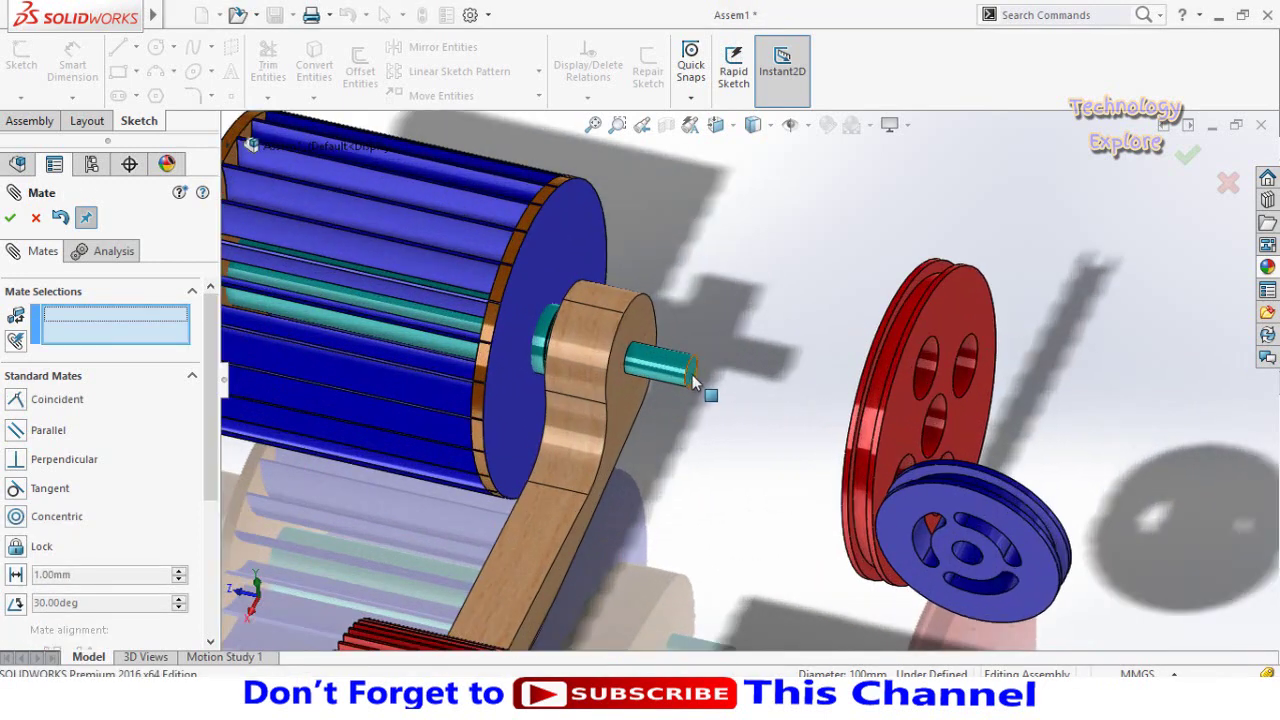
pyautogui.click(692, 374)
pyautogui.click(940, 330)
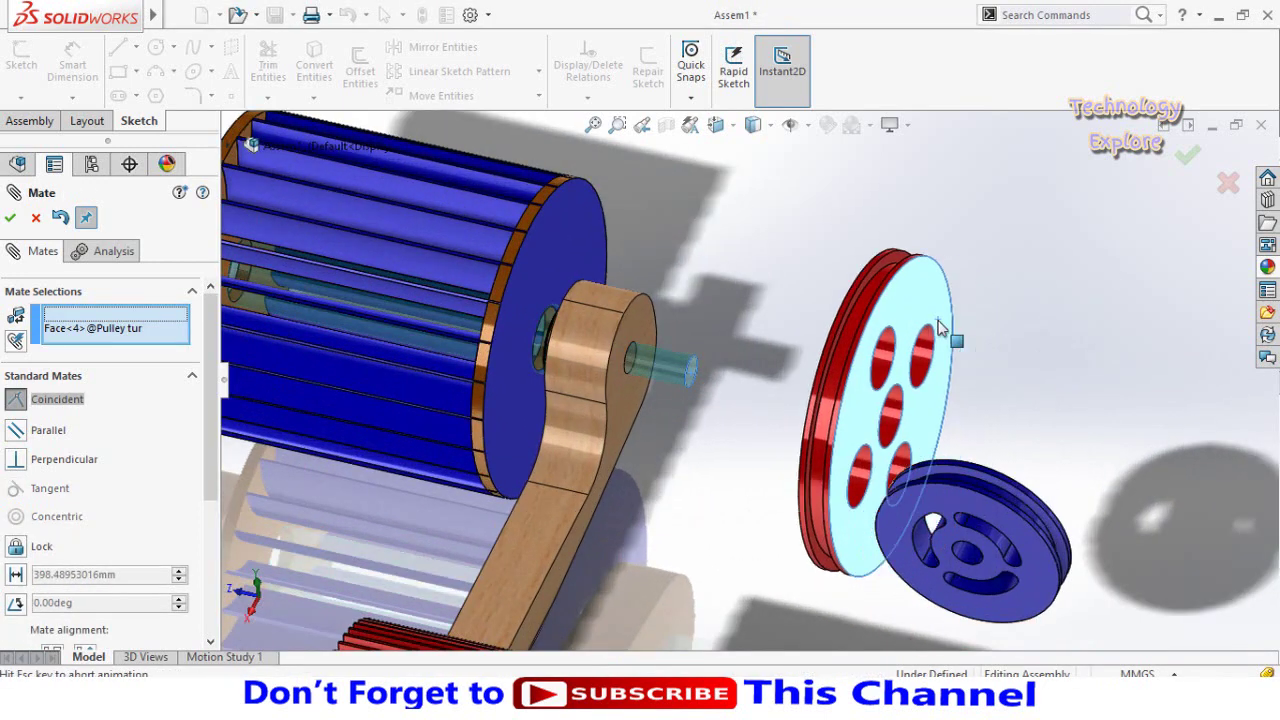
pyautogui.click(1147, 279)
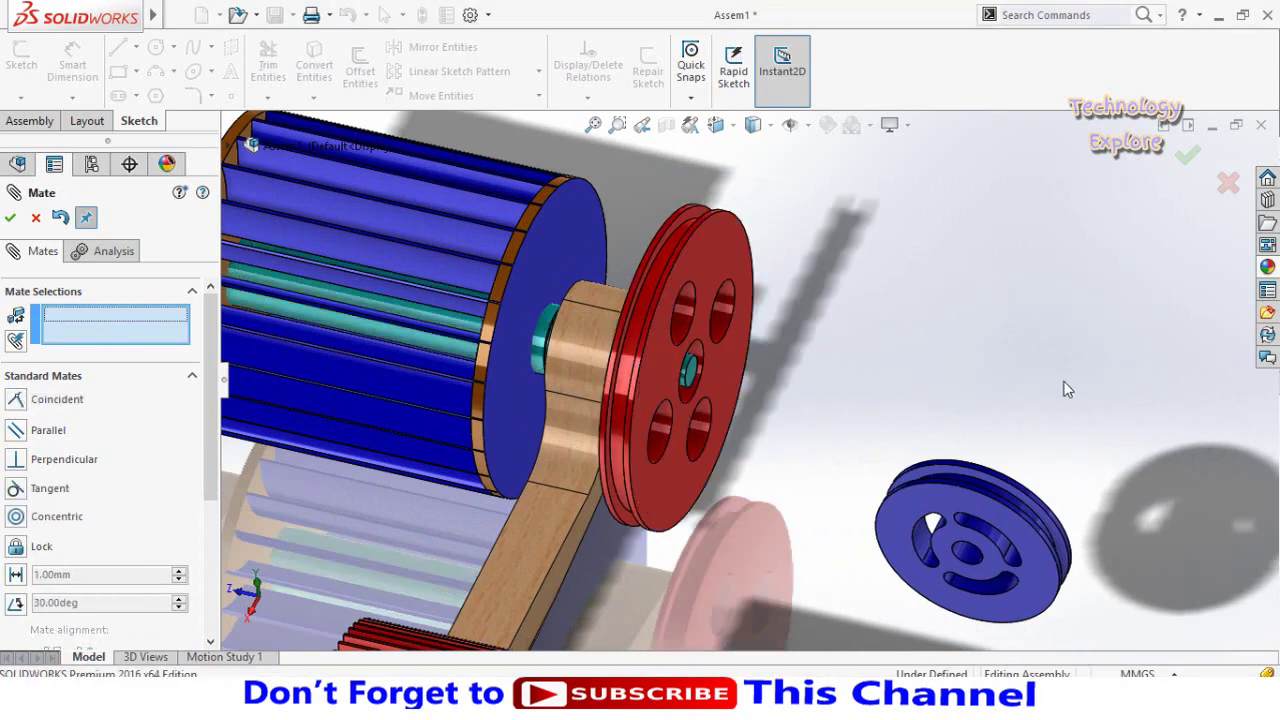
pyautogui.moveTo(750, 403); pyautogui.dragTo(790, 420, button='middle')
pyautogui.scroll(3, 766, 405)
pyautogui.scroll(-3, 766, 405)
pyautogui.press('Escape')
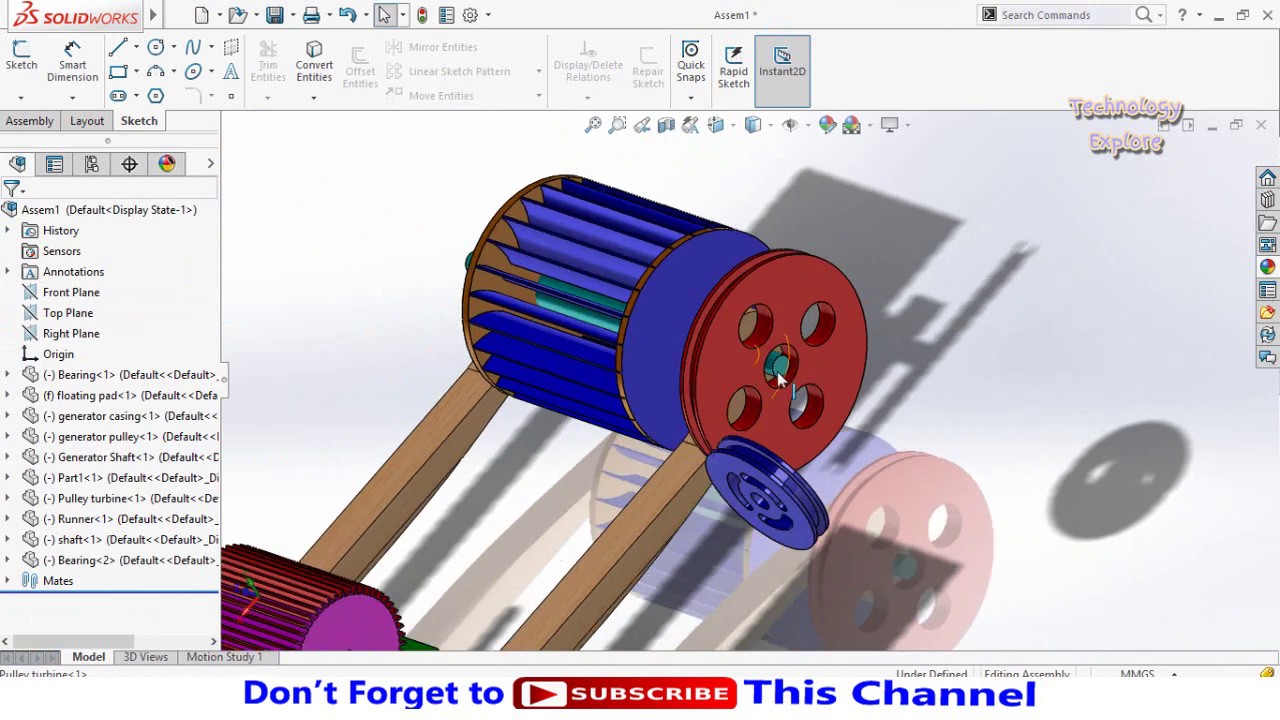
pyautogui.scroll(-2, 812, 415)
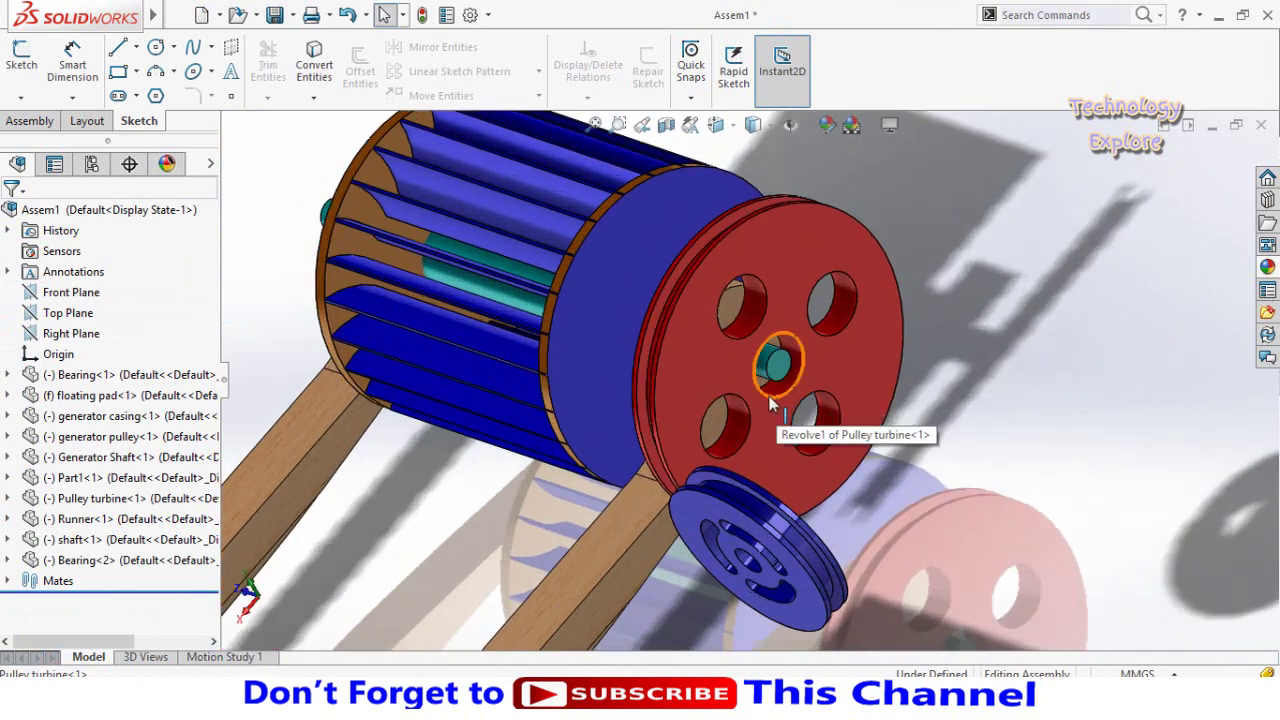
pyautogui.click(776, 431)
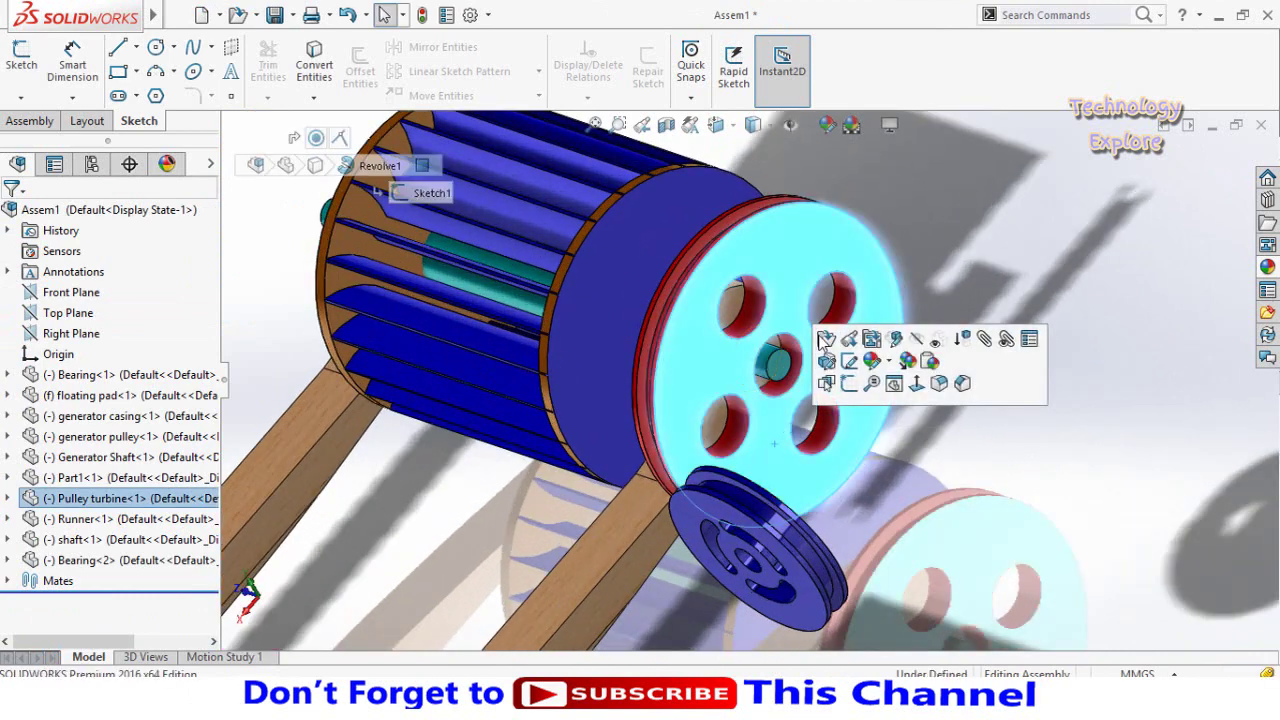
# Open Pulley turbine, change its Sketch1 bore from Ø100 to Ø50, and return to Assem1.
pyautogui.click(824, 340)
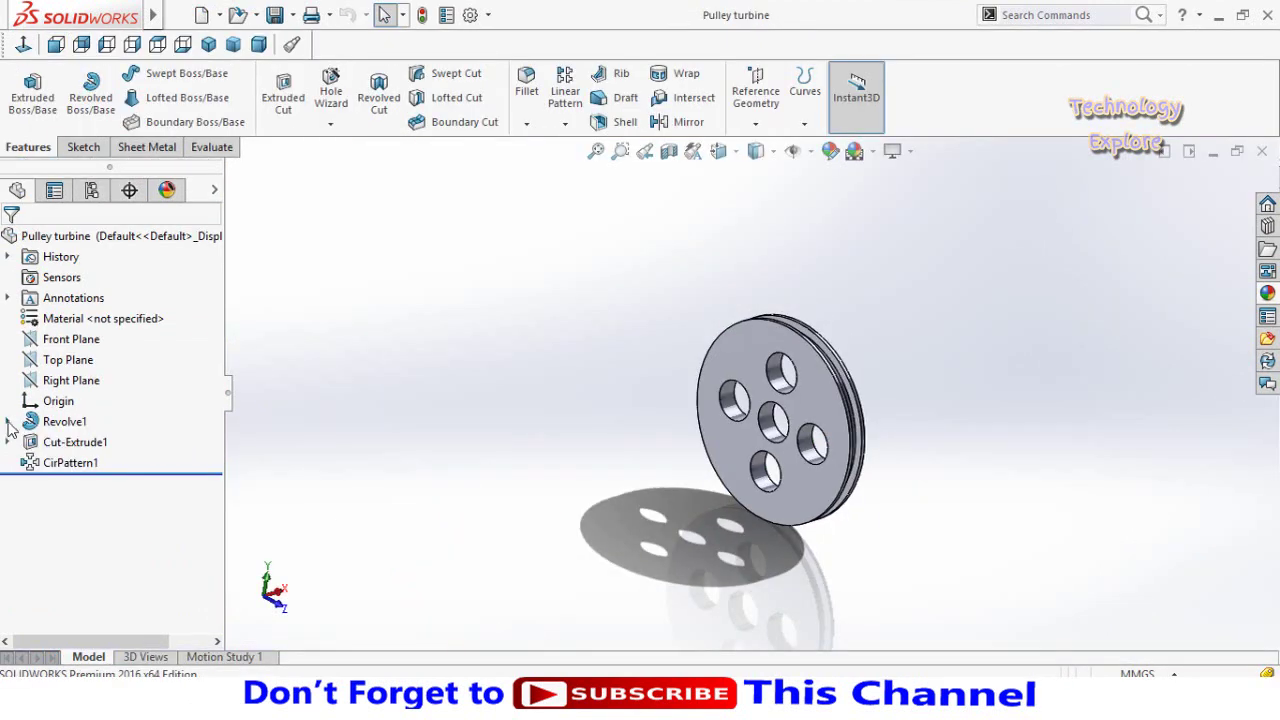
pyautogui.click(7, 422)
pyautogui.click(80, 442)
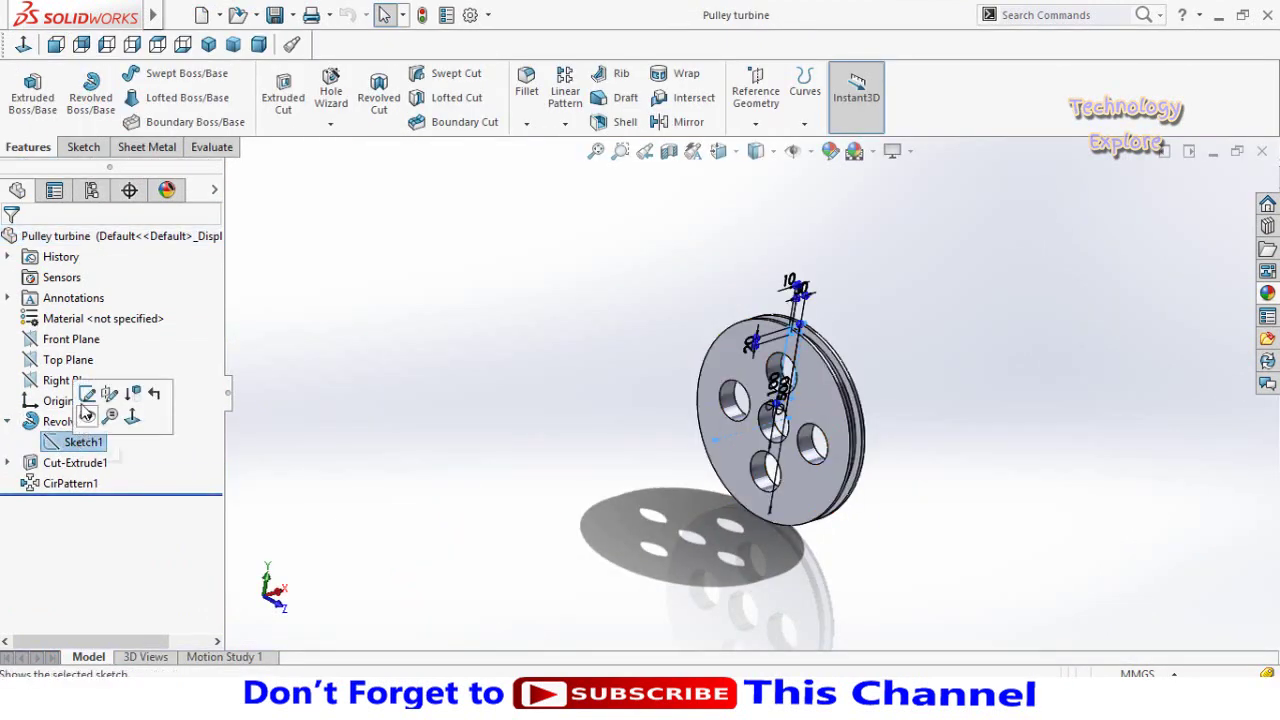
pyautogui.click(136, 393)
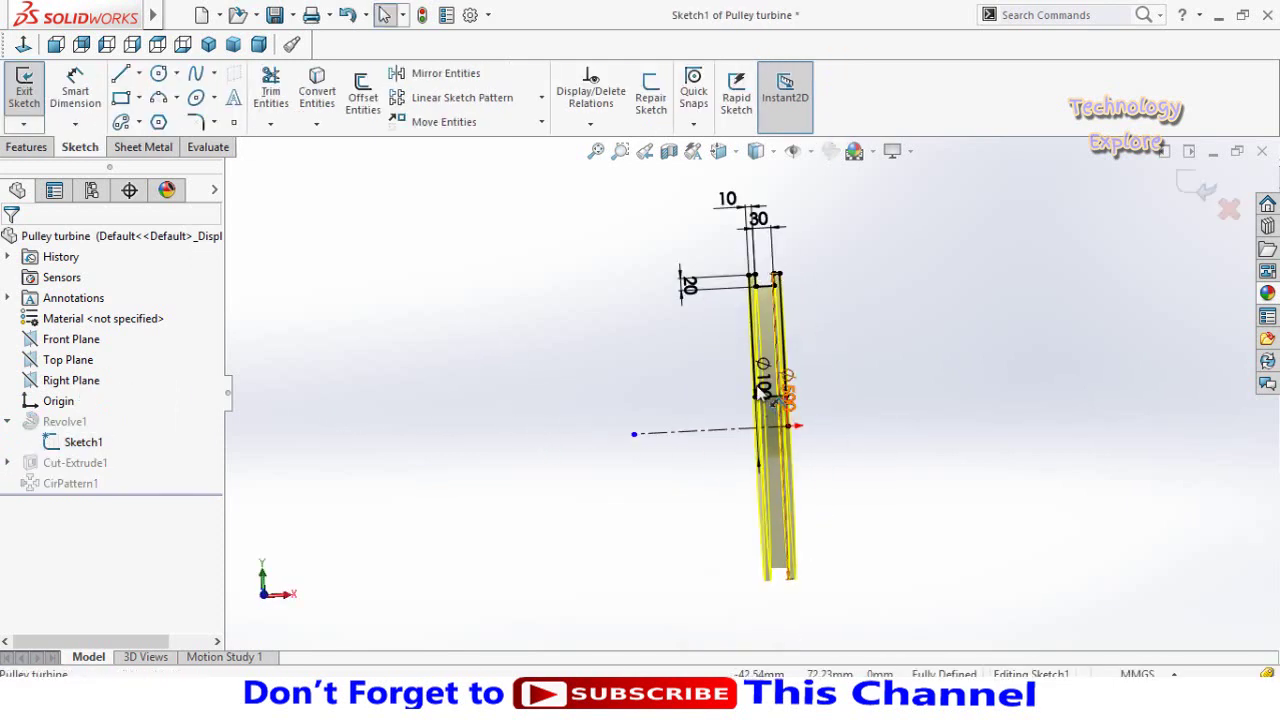
pyautogui.moveTo(788, 393); pyautogui.dragTo(915, 412)
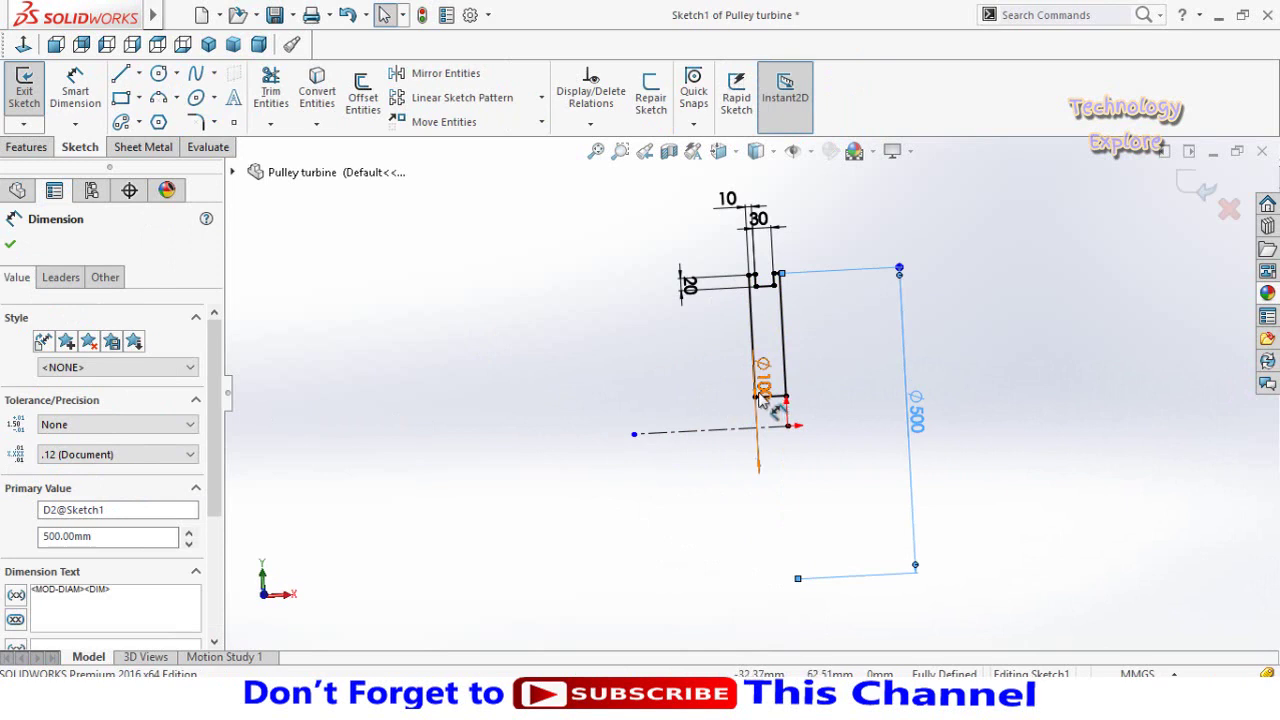
pyautogui.click(576, 447)
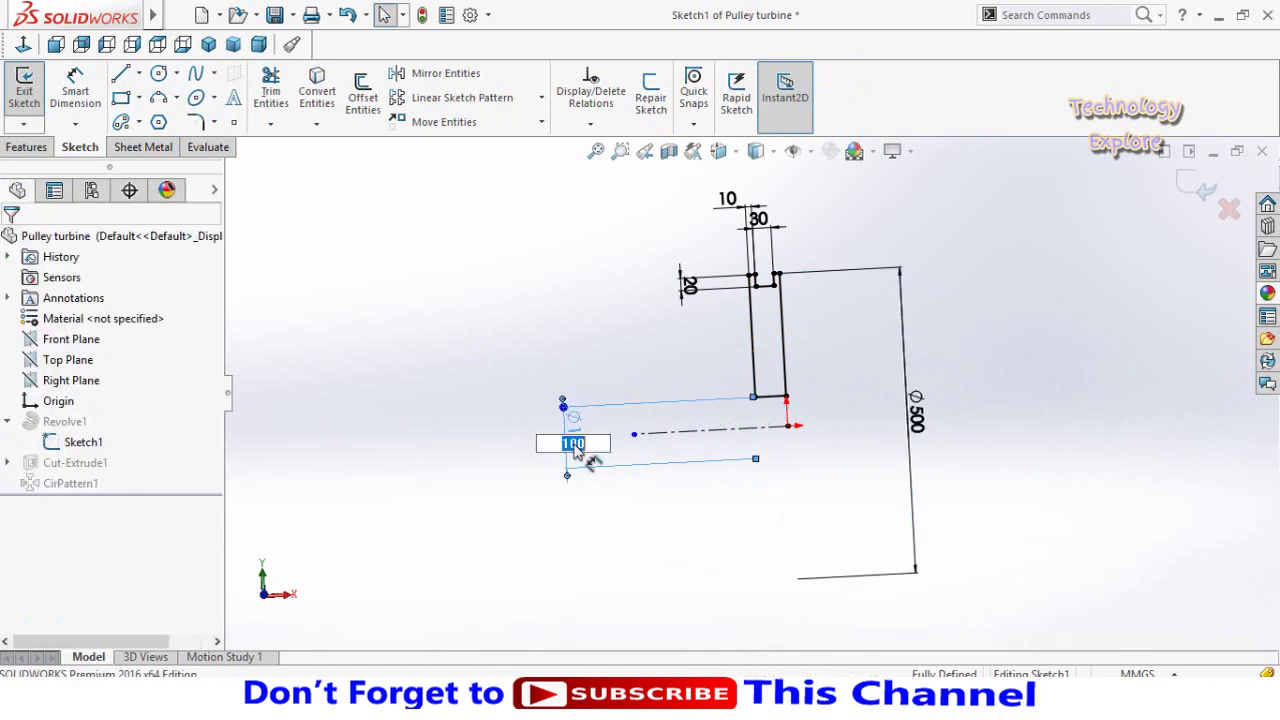
pyautogui.write('50')
pyautogui.press('Return')
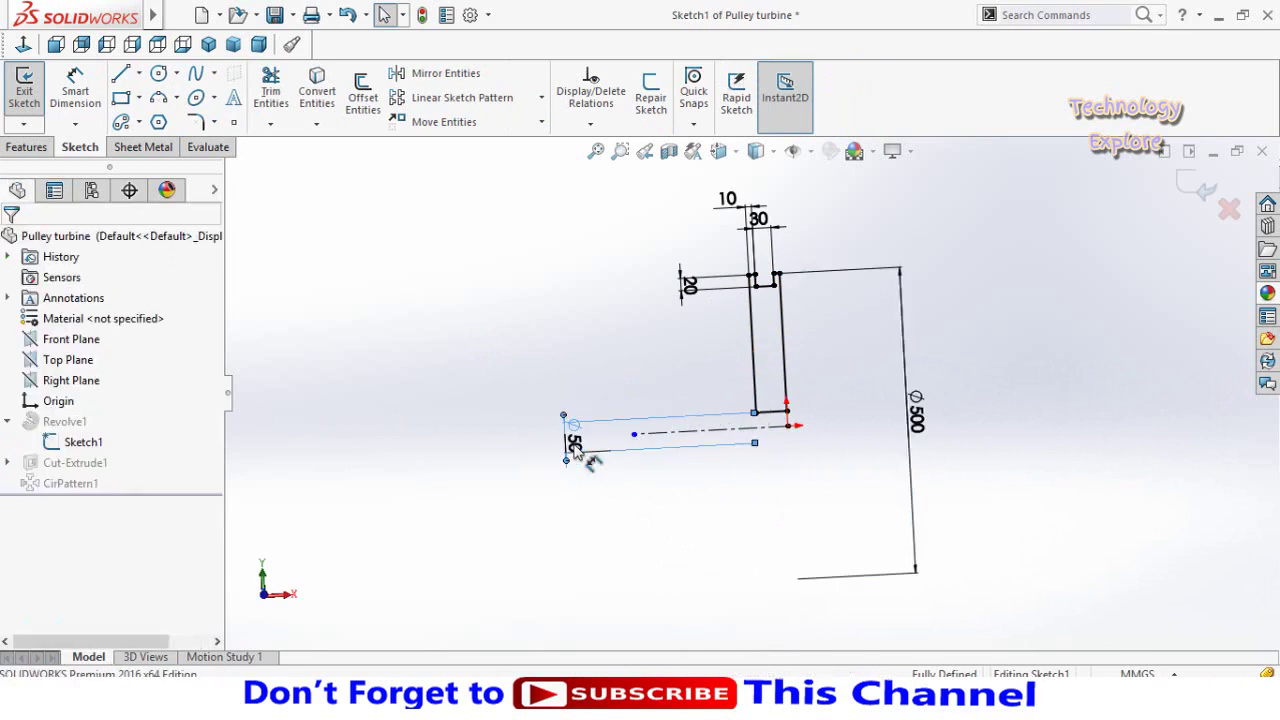
pyautogui.click(1190, 185)
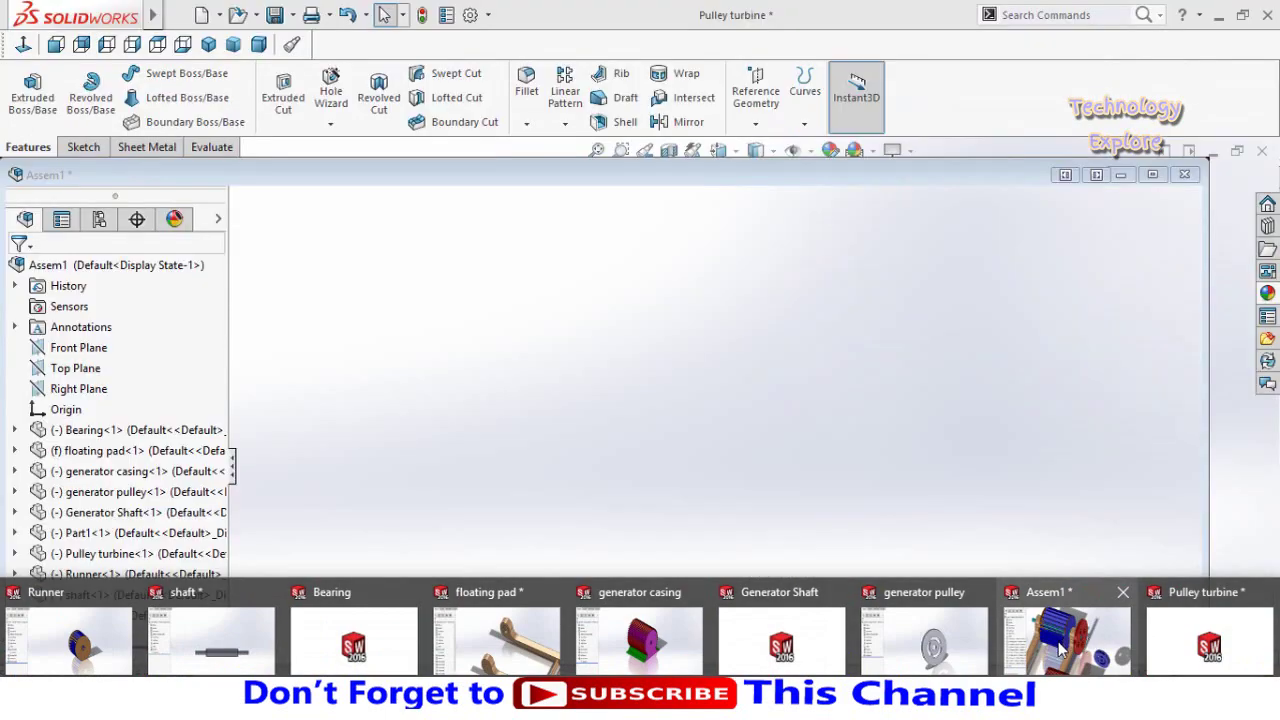
pyautogui.click(1107, 645)
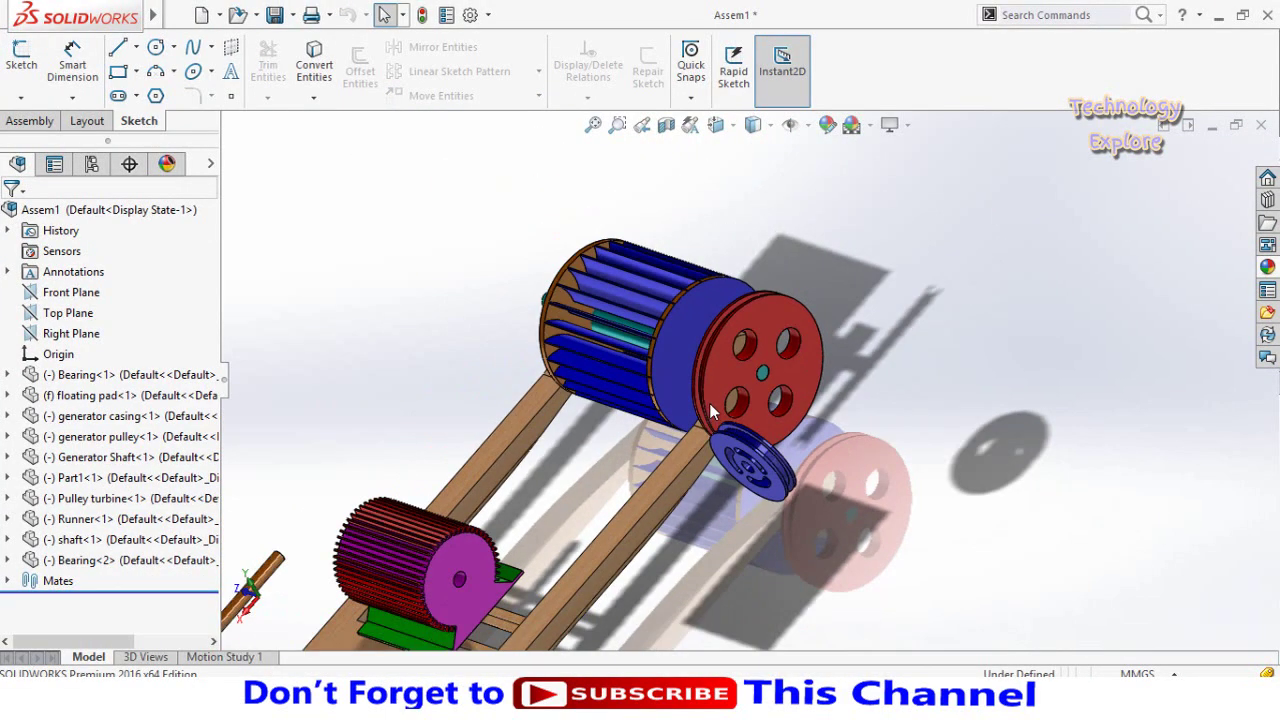
# Mate the generator shaft concentric with the generator casing's hole edge.
pyautogui.moveTo(709, 403)
pyautogui.mouseDown(button='middle')
pyautogui.moveTo(738, 398)
pyautogui.moveTo(745, 472)
pyautogui.mouseUp(button='middle')
pyautogui.scroll(5, 745, 472)
pyautogui.scroll(-3, 783, 425)
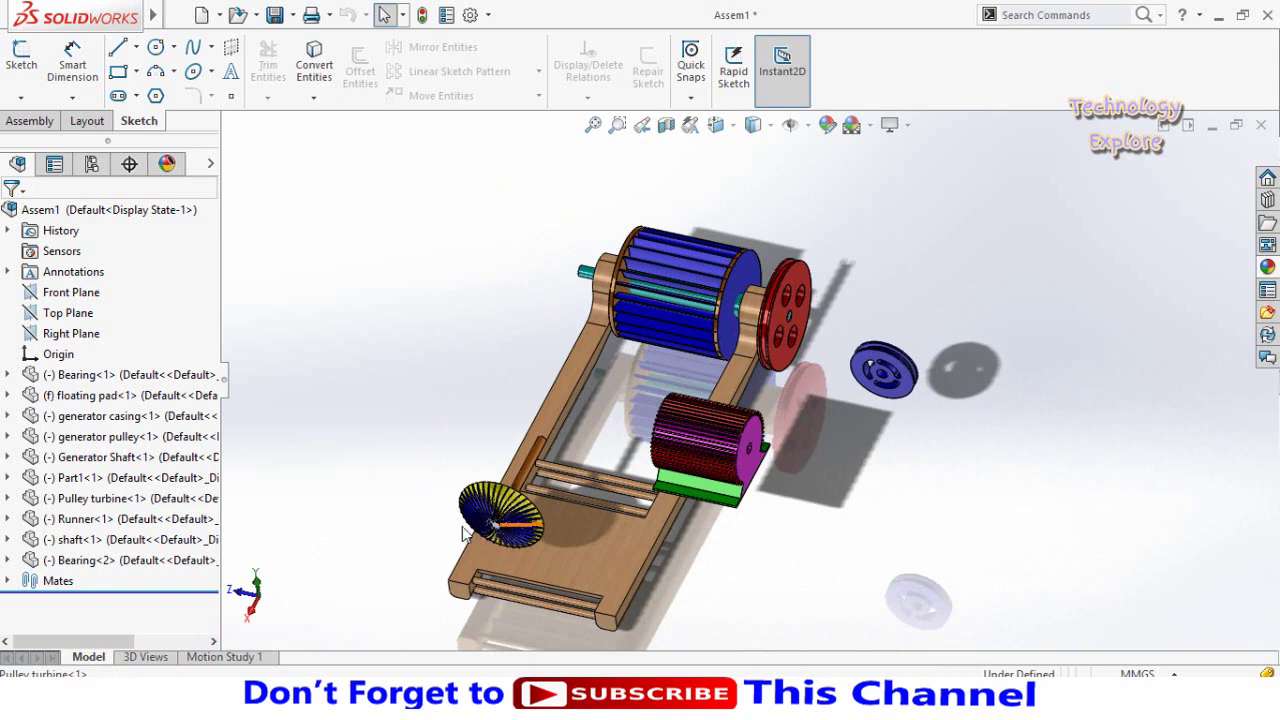
pyautogui.scroll(-2, 837, 413)
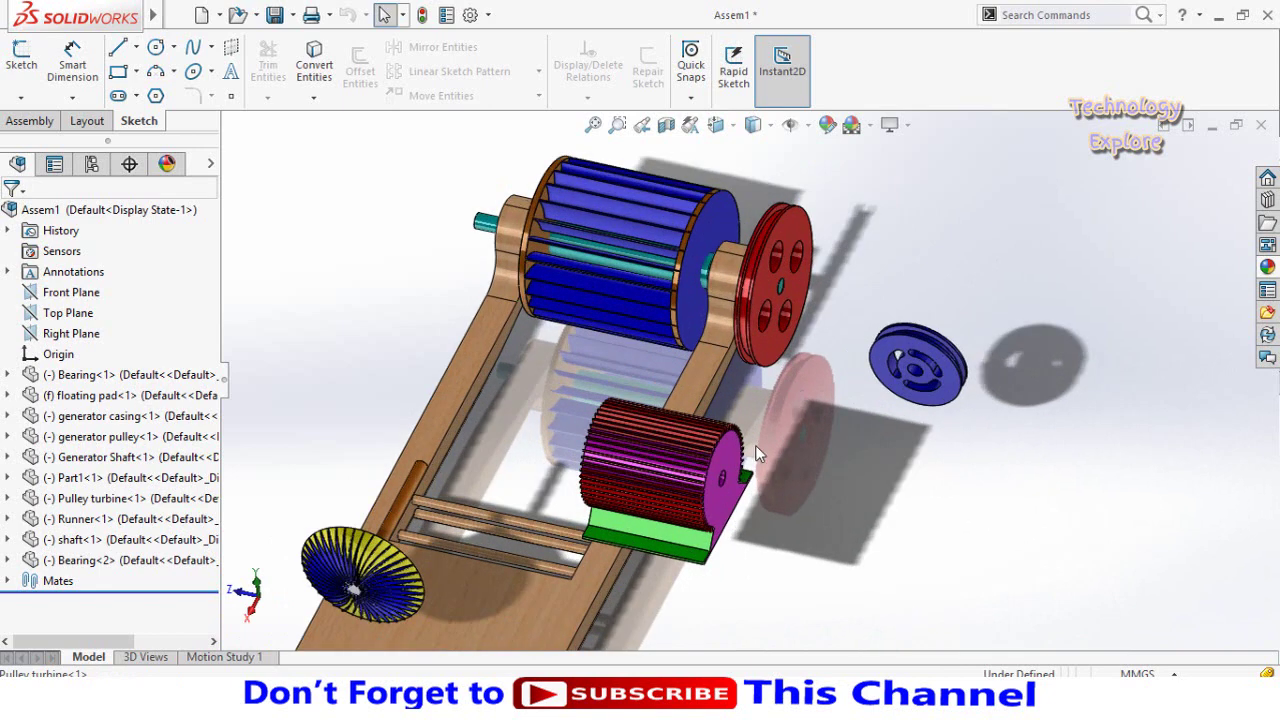
pyautogui.click(397, 519)
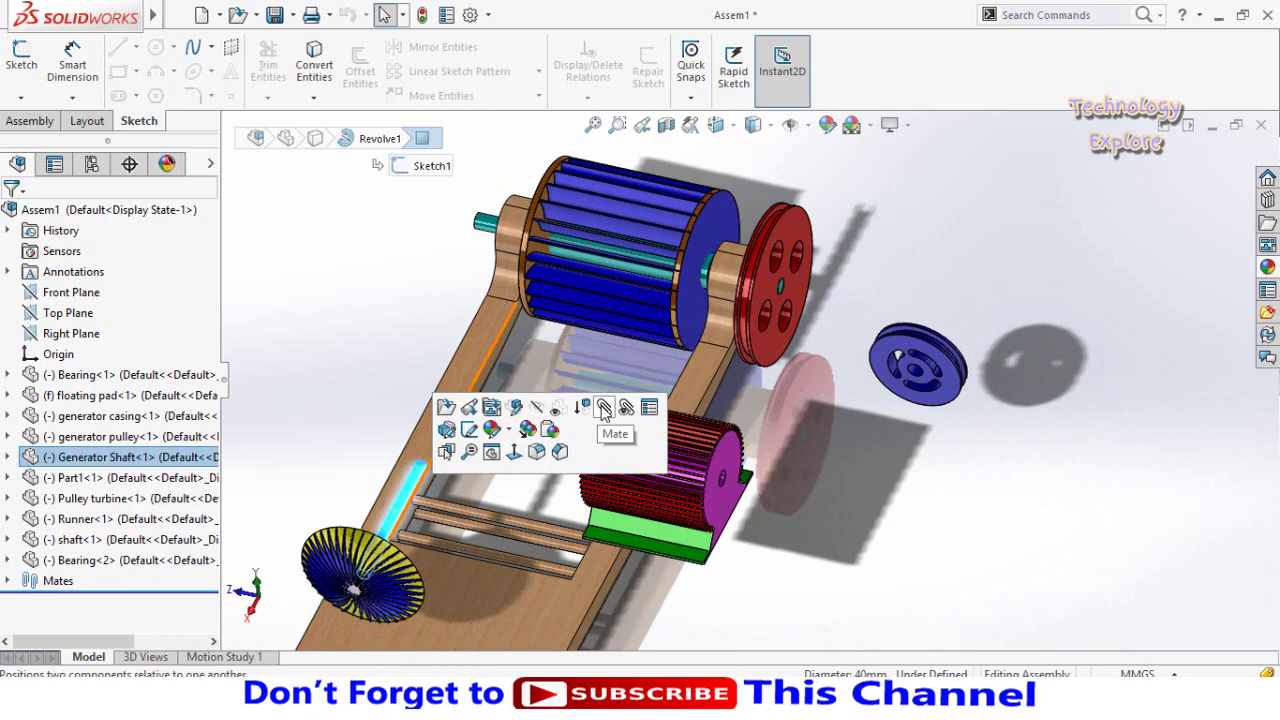
pyautogui.scroll(-2, 700, 470)
pyautogui.scroll(-3, 690, 470)
pyautogui.scroll(-2, 660, 460)
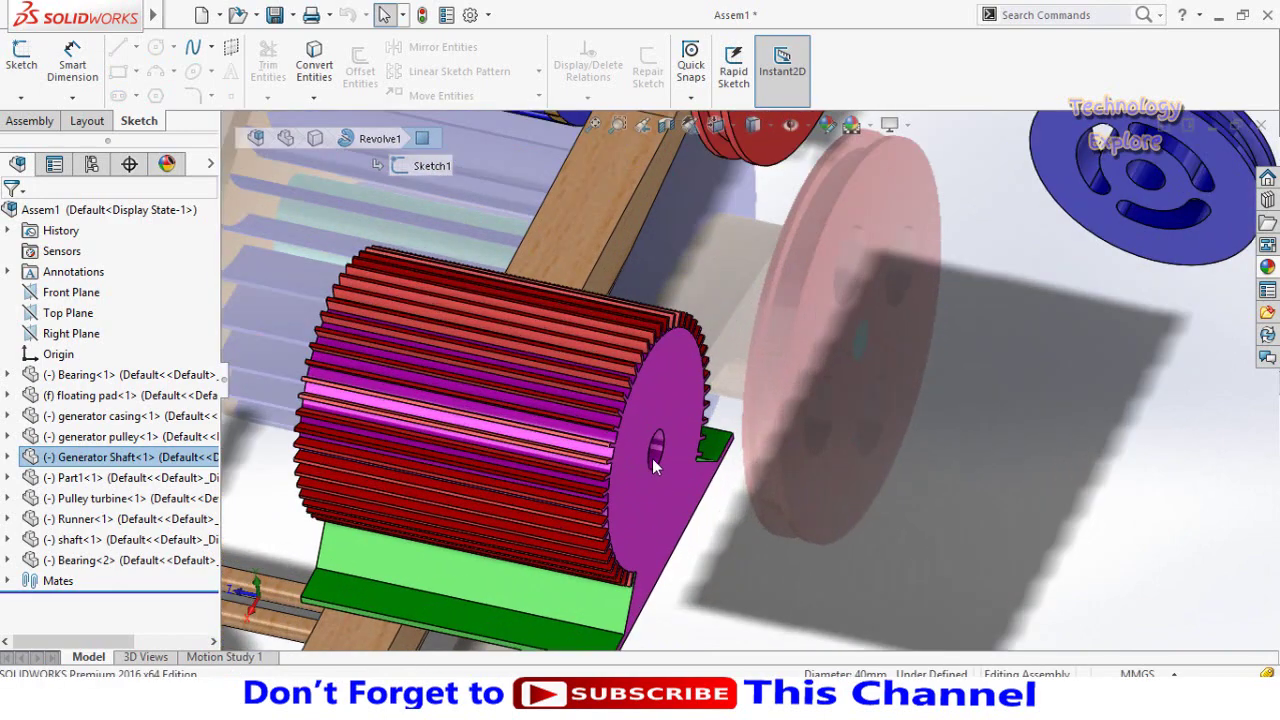
pyautogui.keyDown('ctrl'); pyautogui.click(655, 460); pyautogui.keyUp('ctrl')
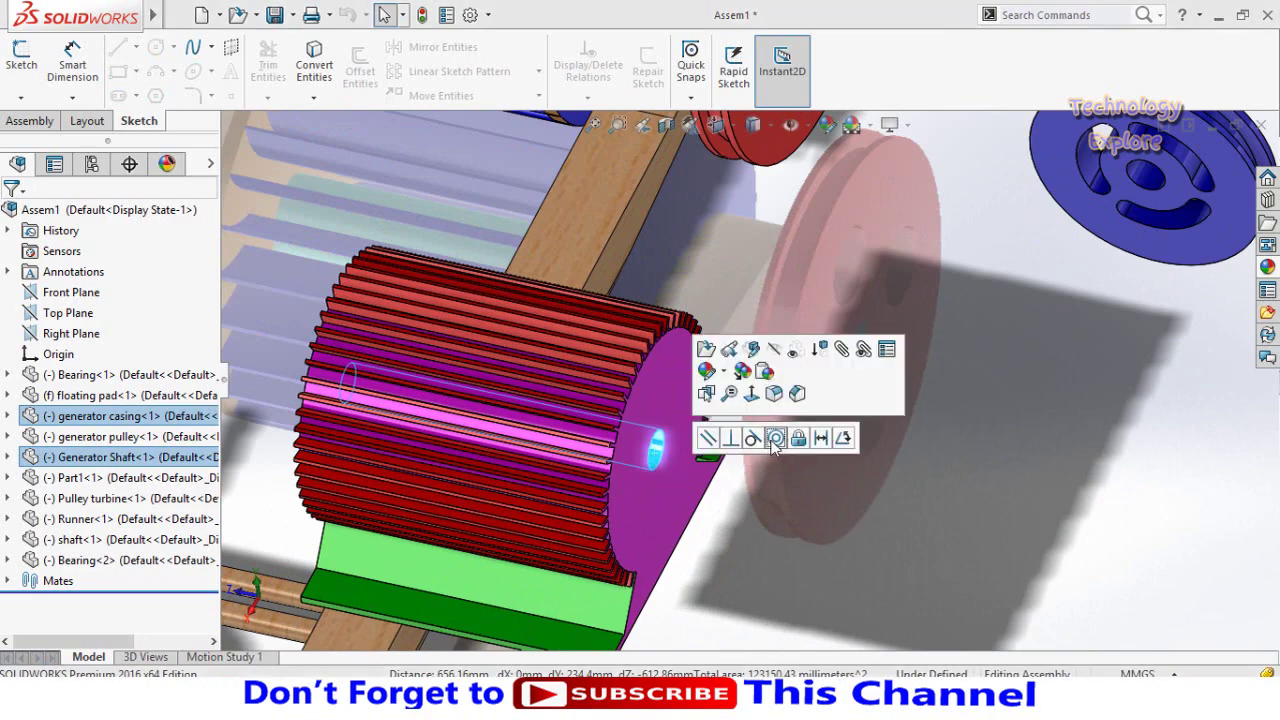
pyautogui.click(776, 440)
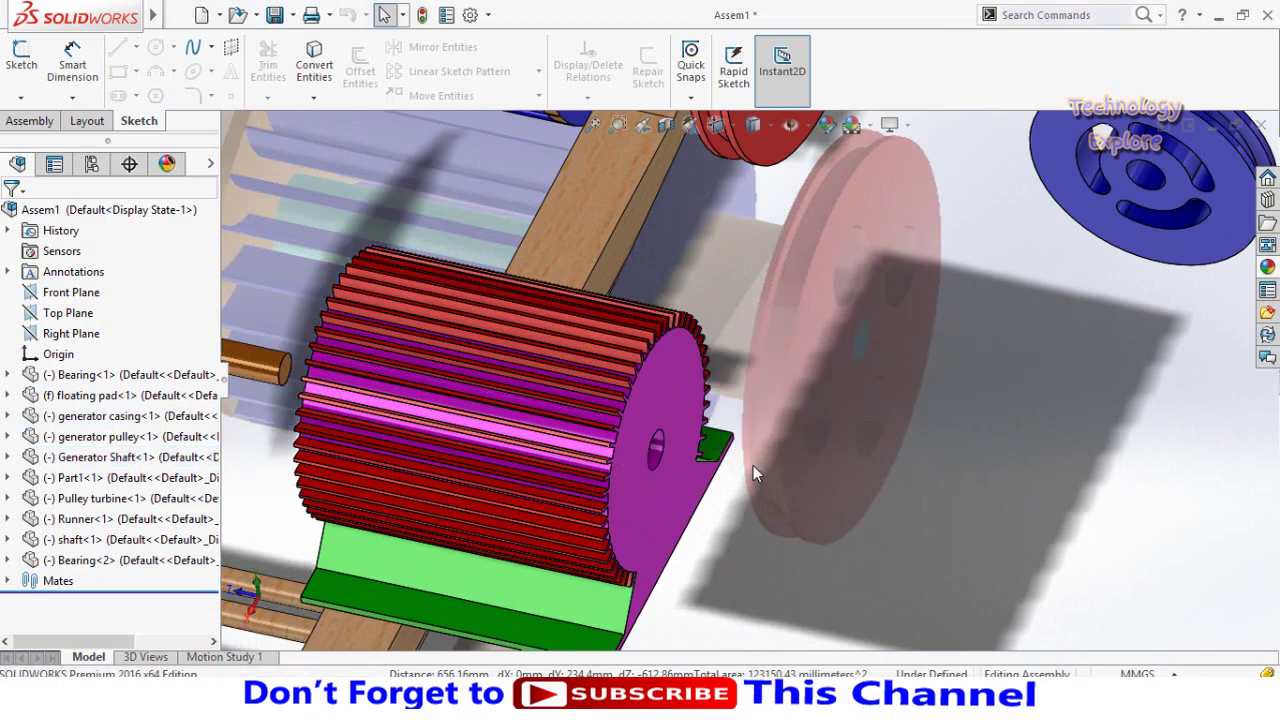
# Add a 10 mm distance mate between the yellow fan disc and the generator casing face.
pyautogui.press('f')
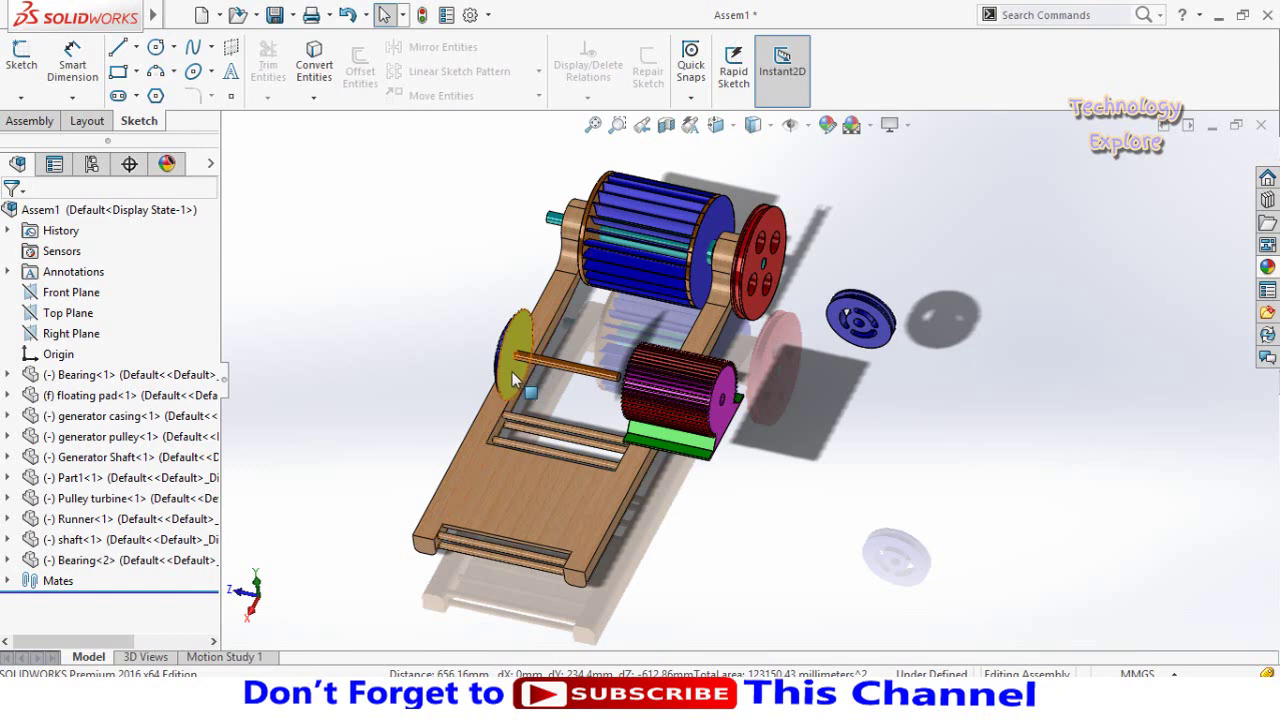
pyautogui.click(512, 380)
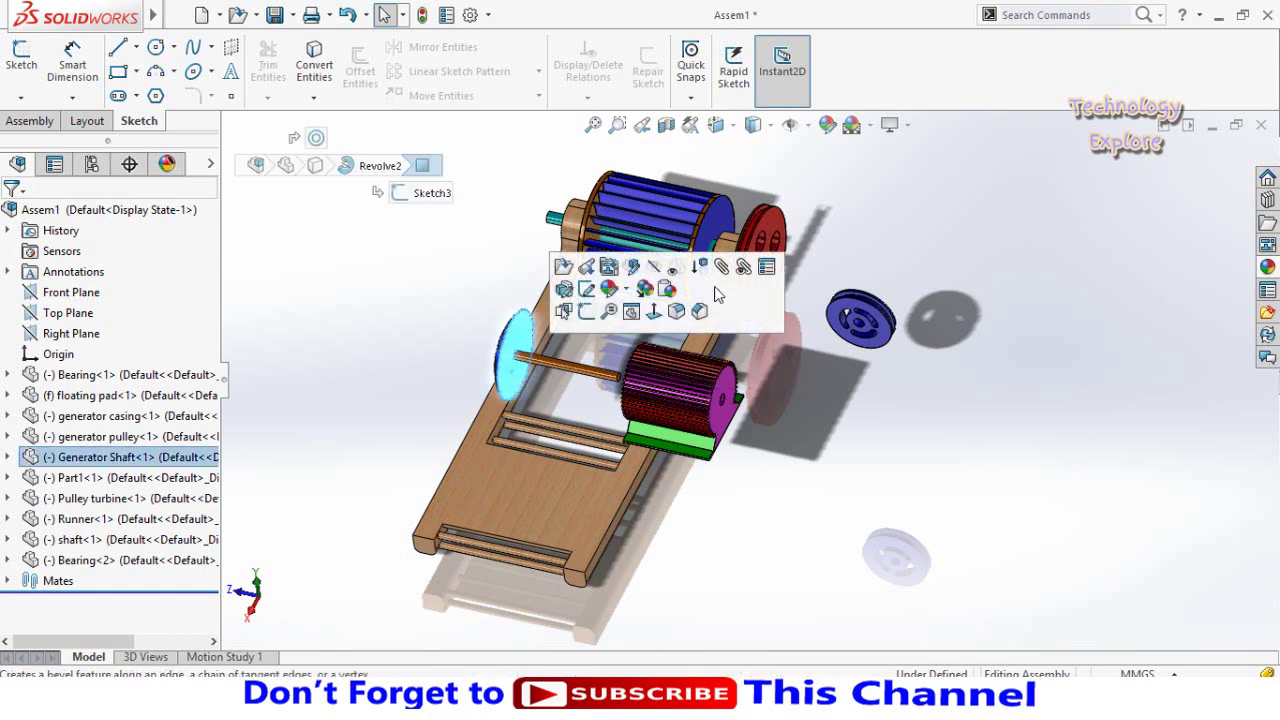
pyautogui.moveTo(716, 293); pyautogui.dragTo(628, 390, button='middle')
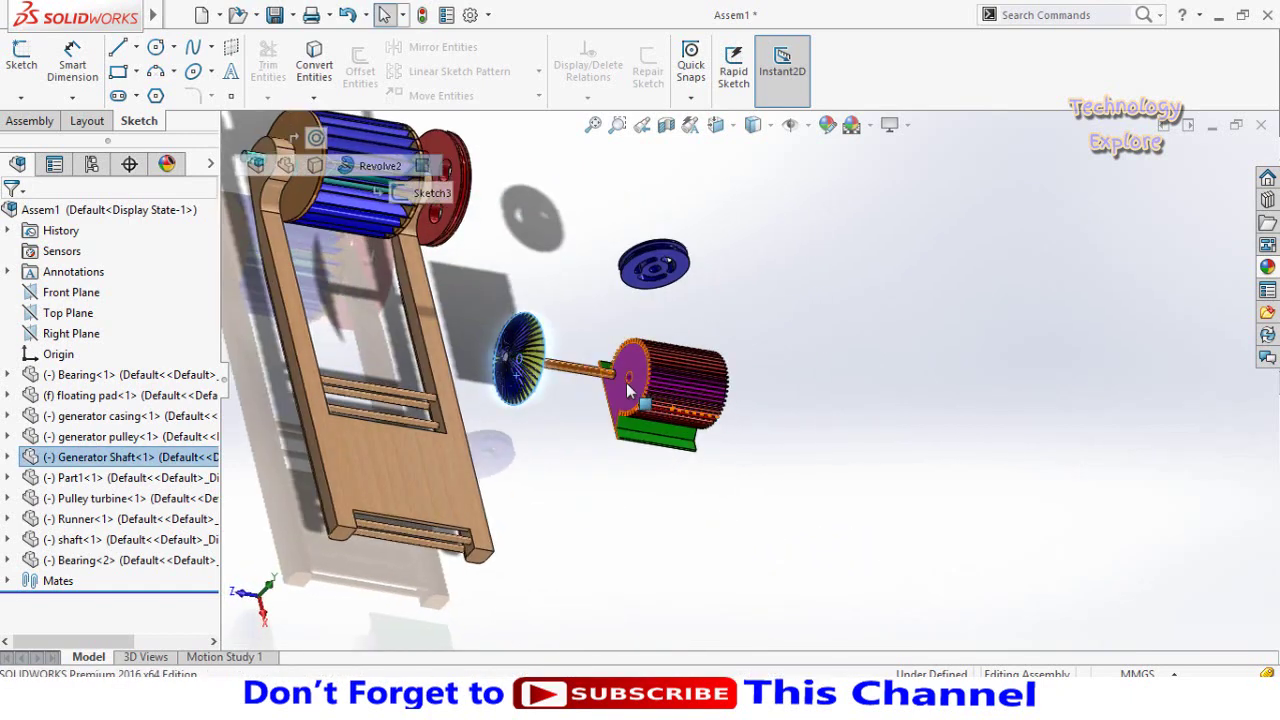
pyautogui.keyDown('ctrl'); pyautogui.click(630, 391); pyautogui.keyUp('ctrl')
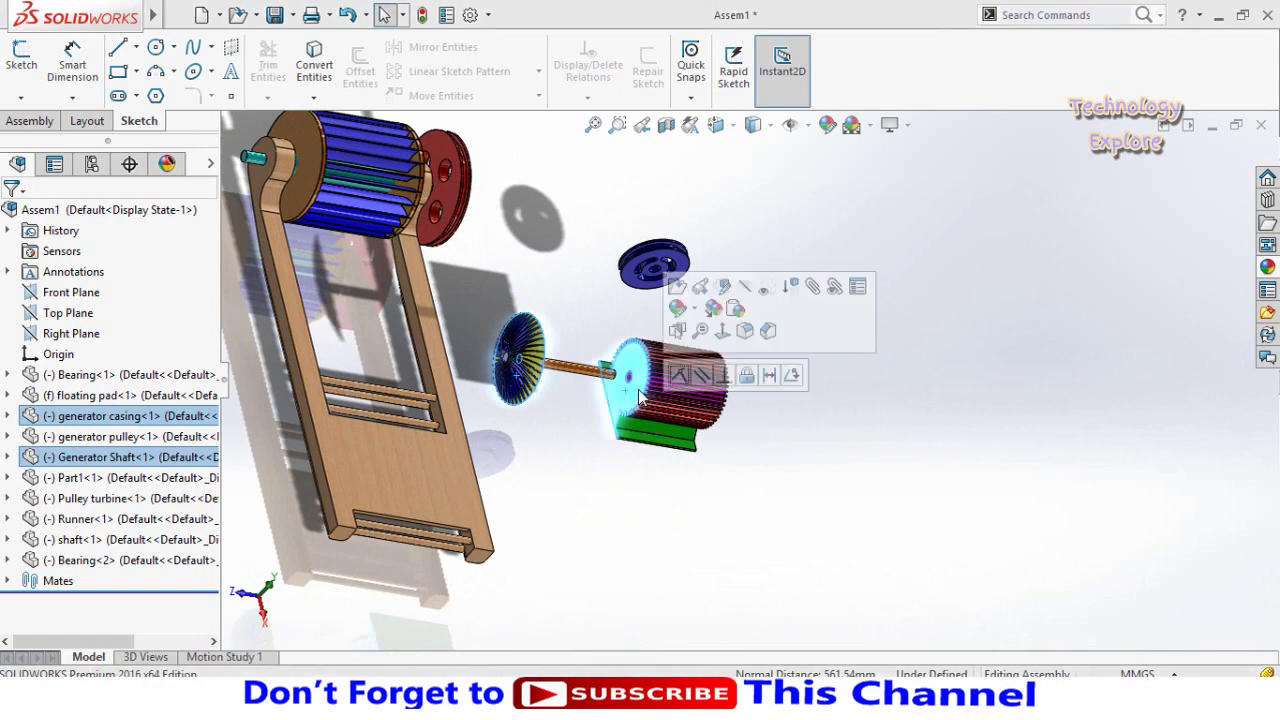
pyautogui.click(769, 376)
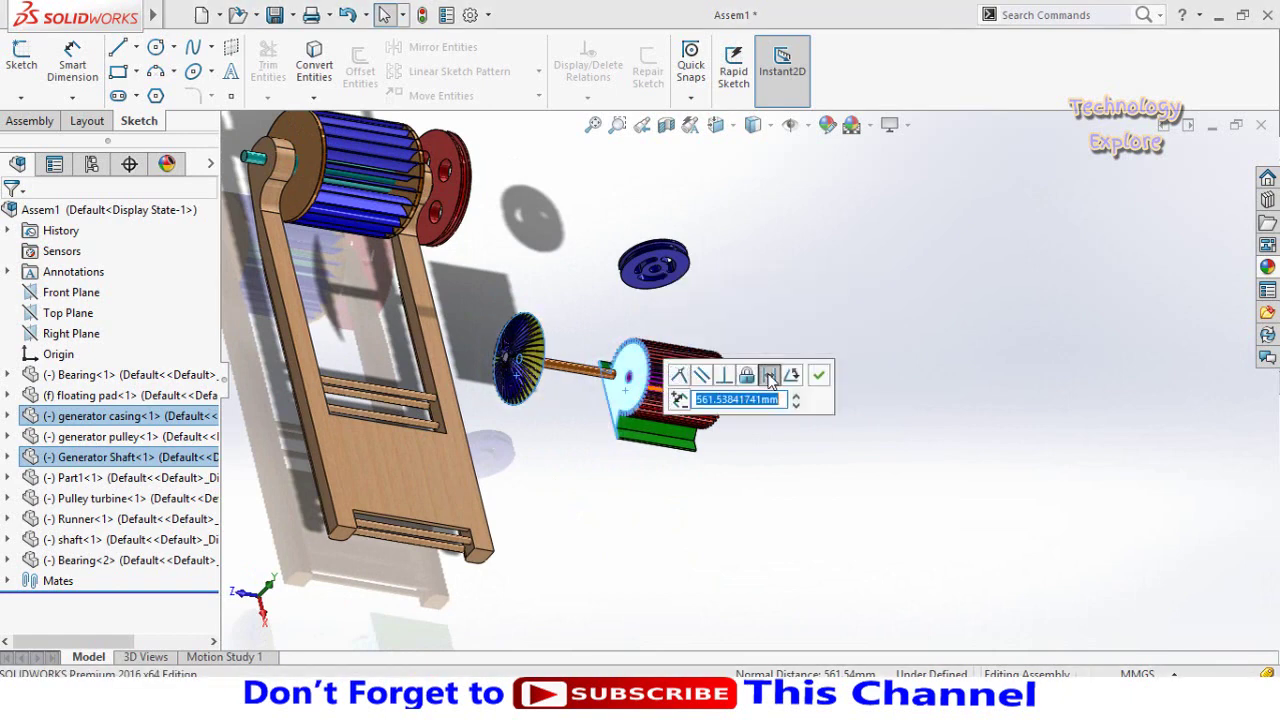
pyautogui.write('10')
pyautogui.press('Return')
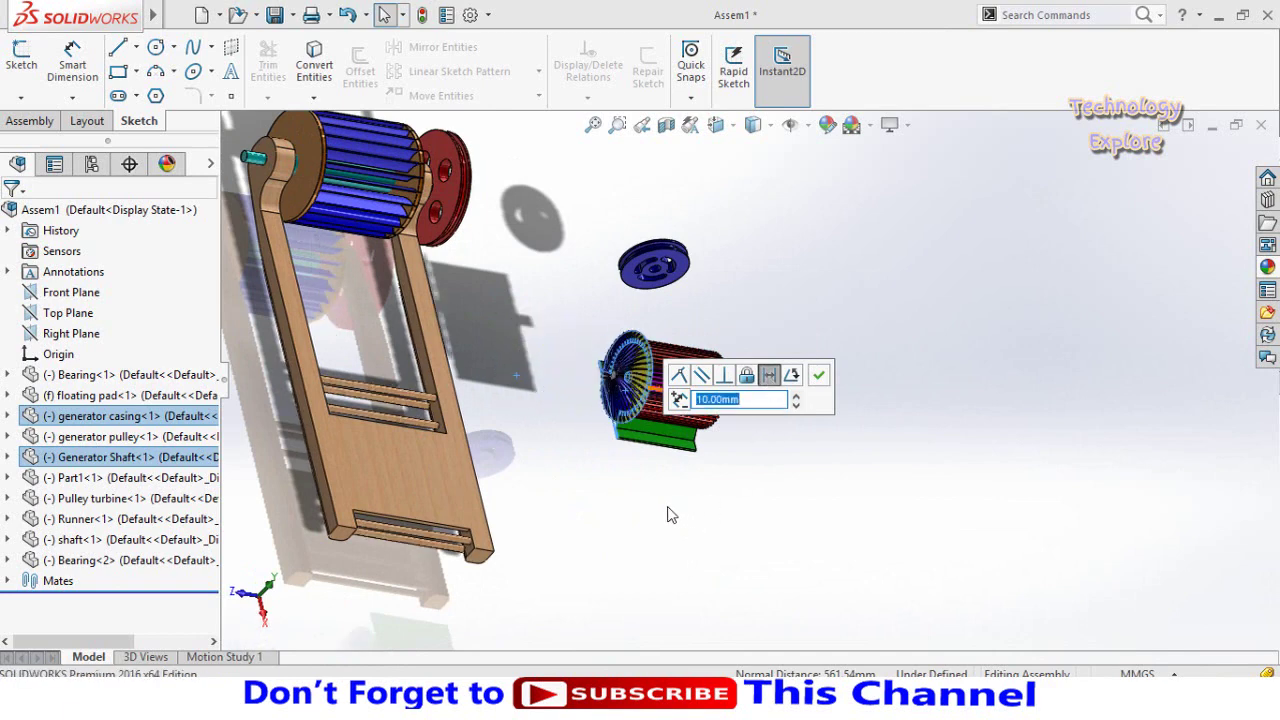
pyautogui.click(818, 374)
pyautogui.moveTo(723, 470)
pyautogui.mouseDown(button='middle')
pyautogui.moveTo(634, 452)
pyautogui.moveTo(611, 433)
pyautogui.moveTo(624, 440)
pyautogui.mouseUp(button='middle')
pyautogui.scroll(-2, 784, 324)
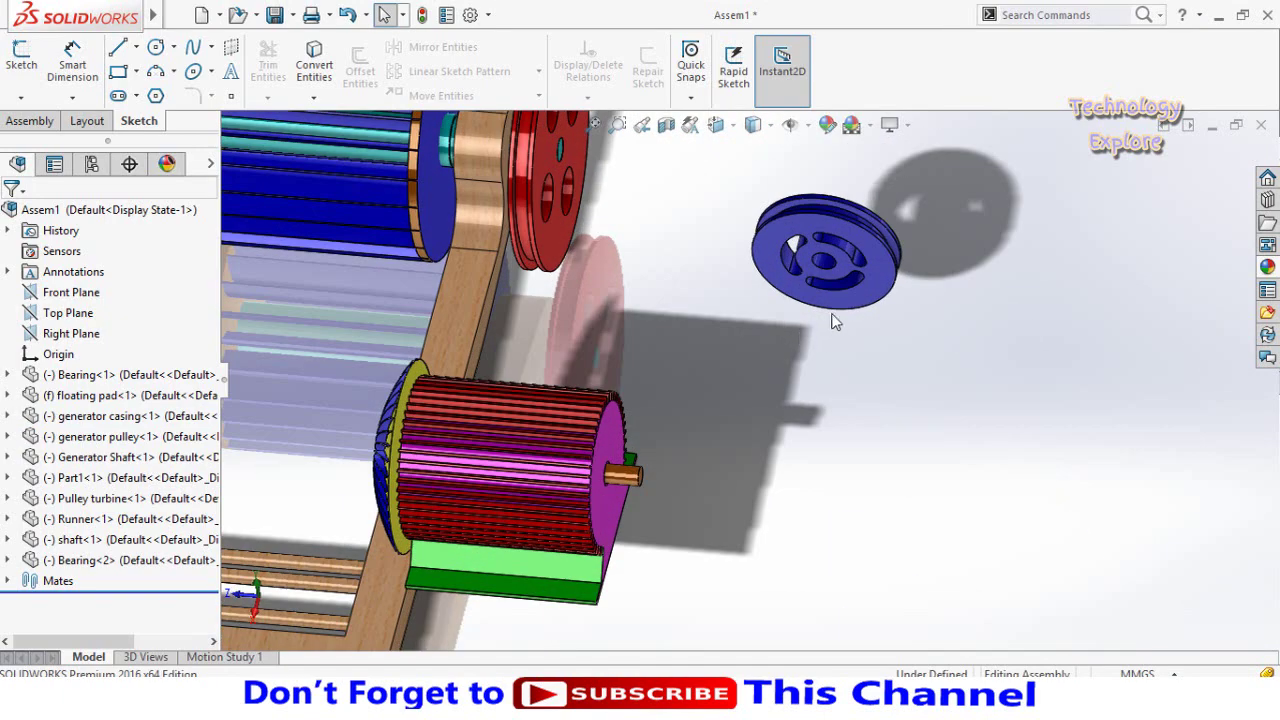
pyautogui.scroll(-2, 800, 330)
# Mate the blue generator pulley's bore concentric with the generator shaft.
pyautogui.scroll(2, 800, 390)
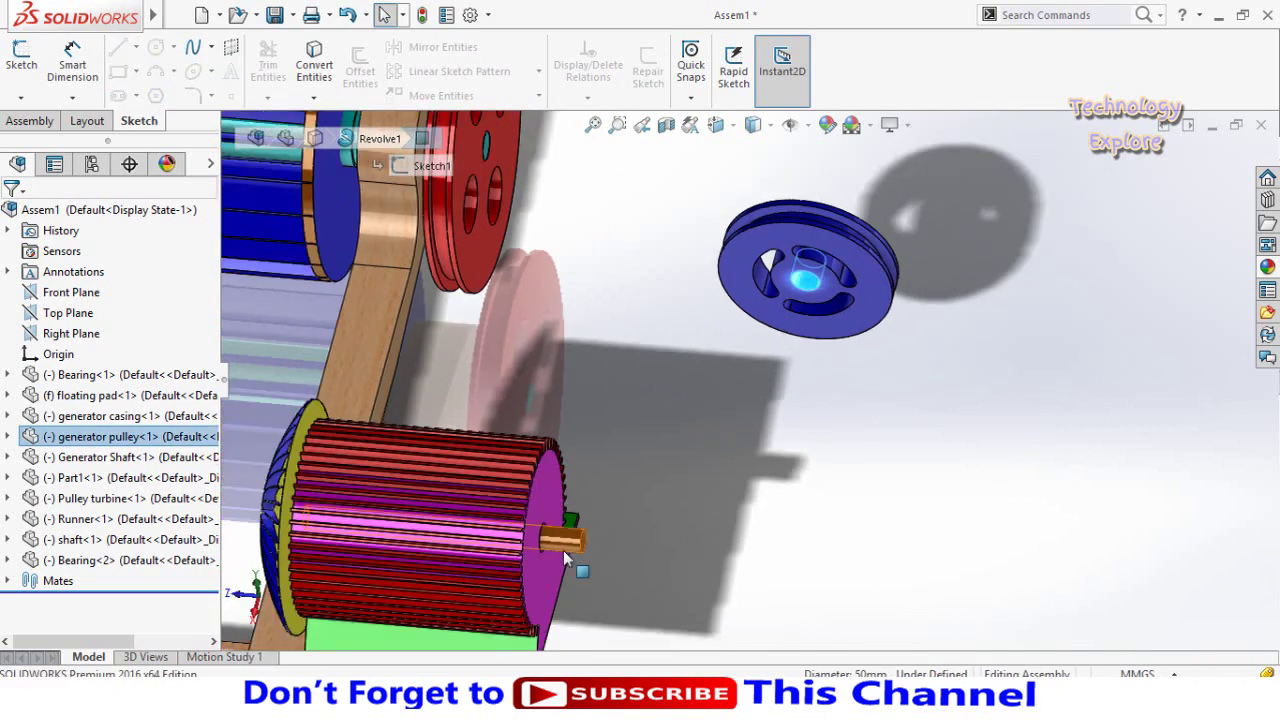
pyautogui.click(810, 285)
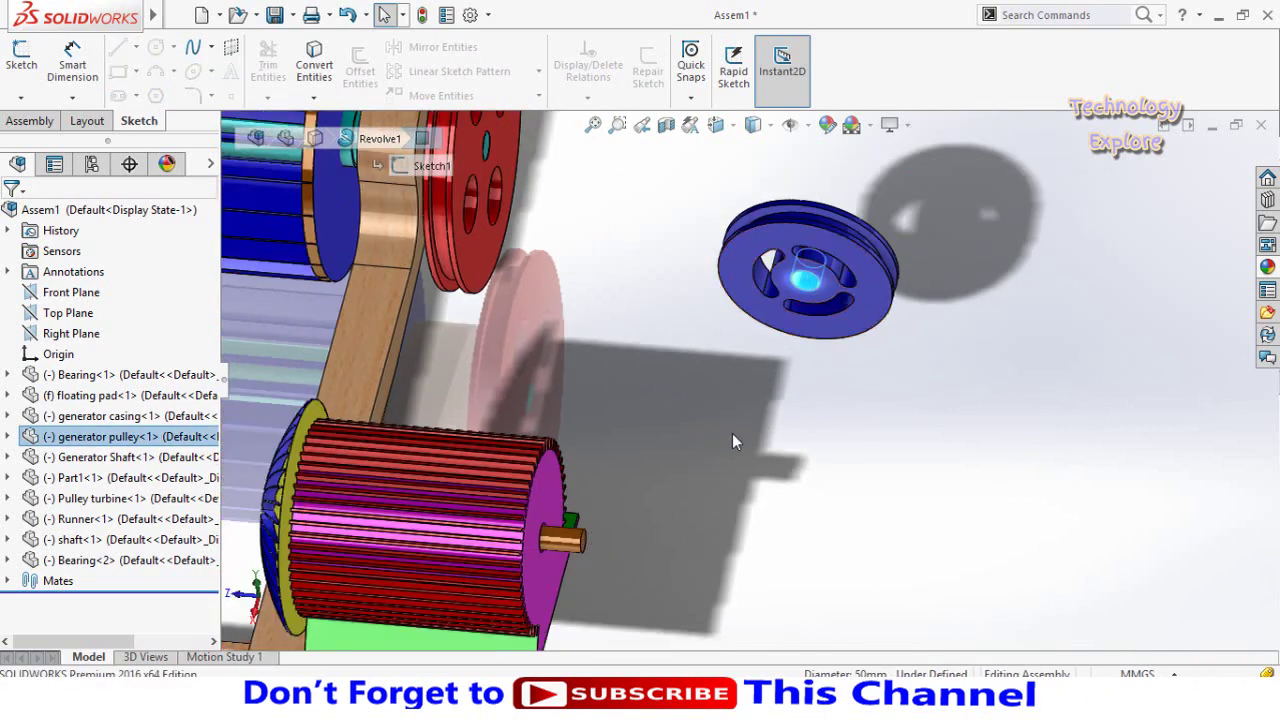
pyautogui.click(566, 550)
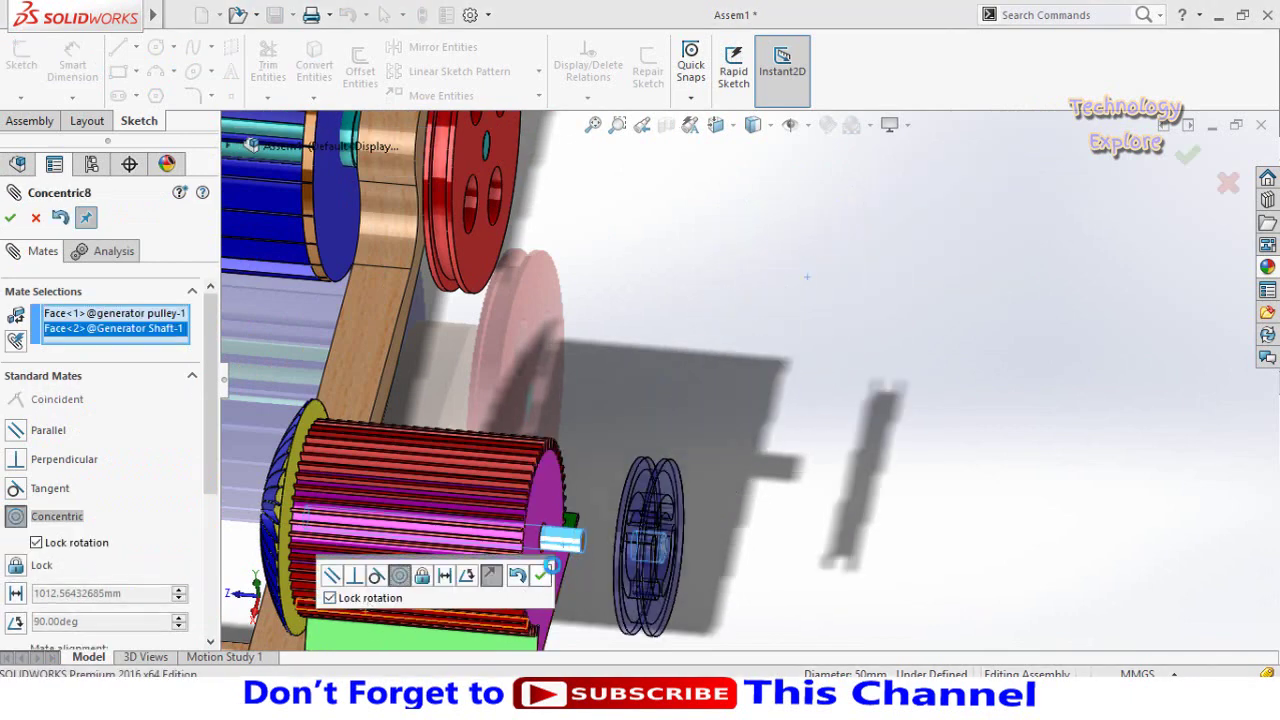
pyautogui.click(540, 577)
# Make the pulley face coincident with the generator shaft's end face.
pyautogui.scroll(-2, 600, 530)
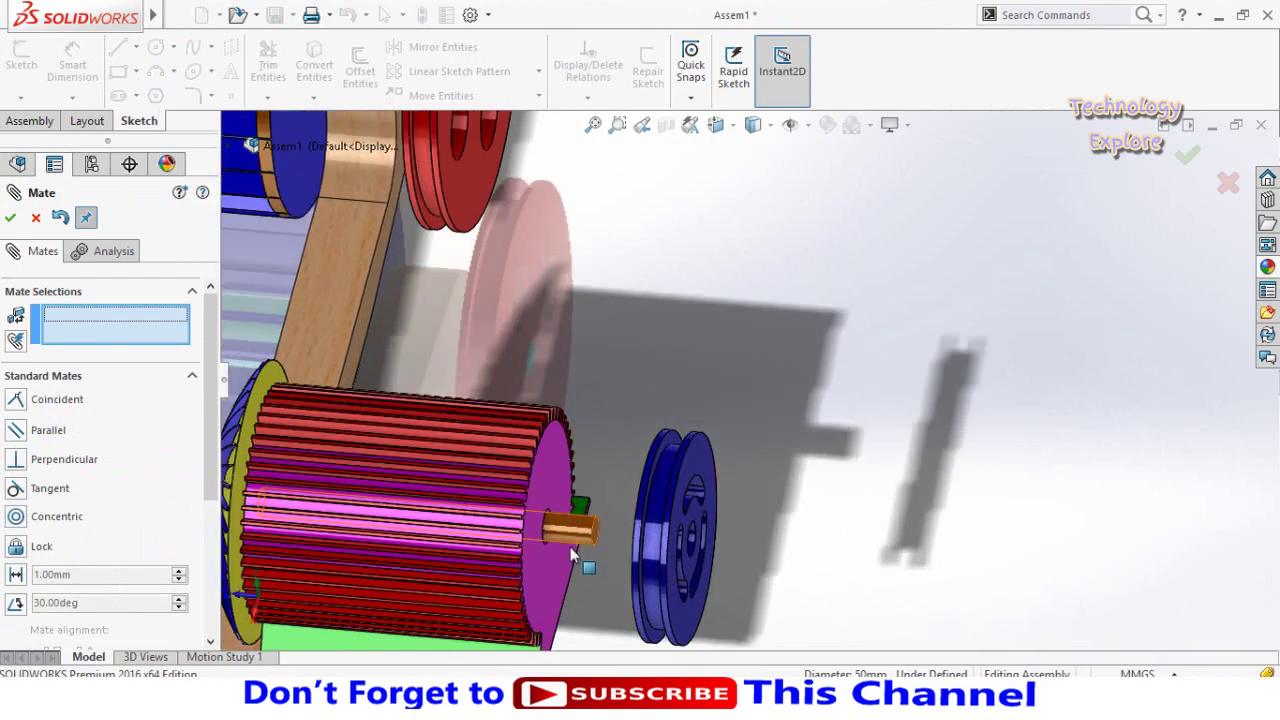
pyautogui.scroll(-3, 593, 527)
pyautogui.scroll(-3, 577, 524)
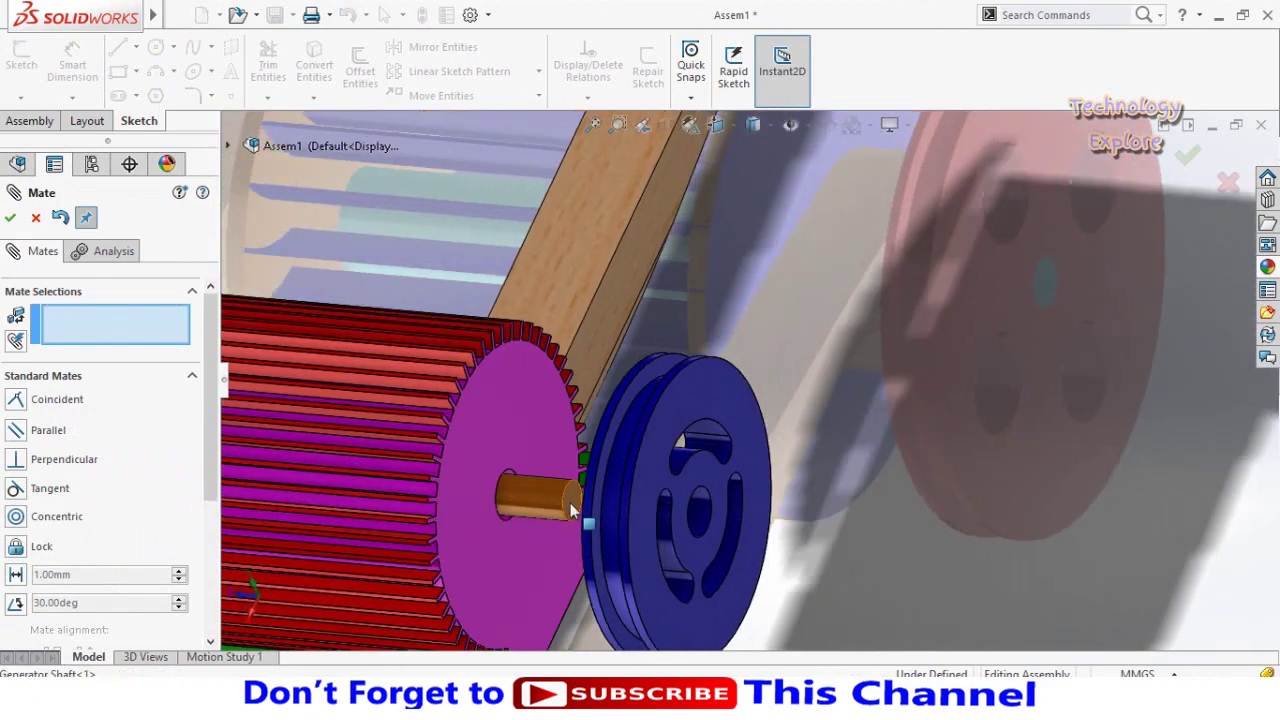
pyautogui.click(572, 510)
pyautogui.scroll(3, 781, 549)
pyautogui.scroll(2, 750, 543)
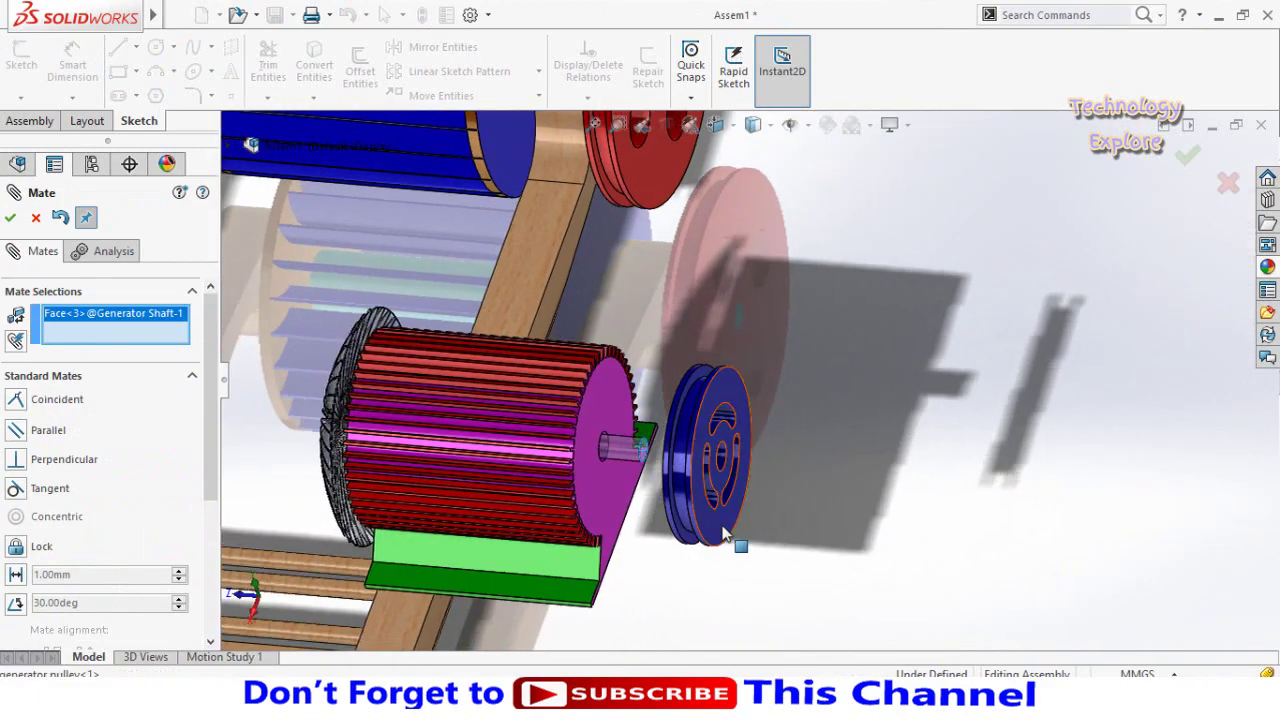
pyautogui.click(723, 535)
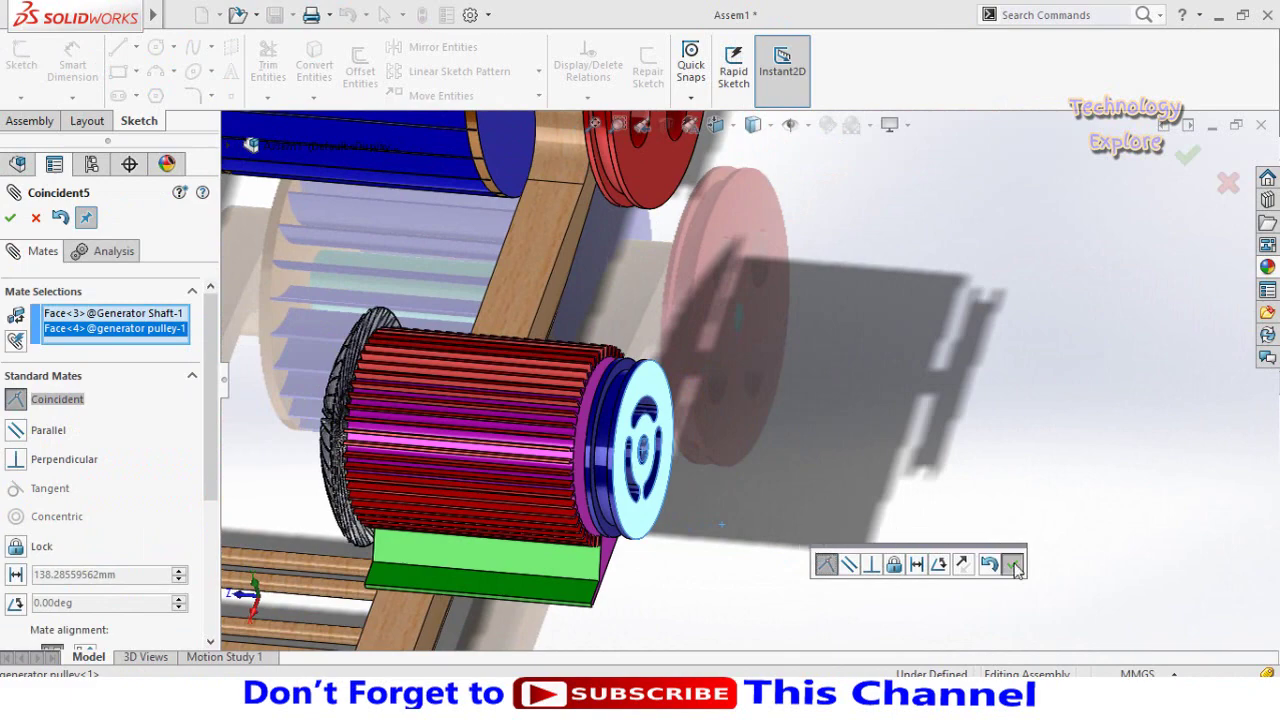
pyautogui.click(1013, 566)
pyautogui.scroll(3, 790, 472)
pyautogui.scroll(2, 700, 468)
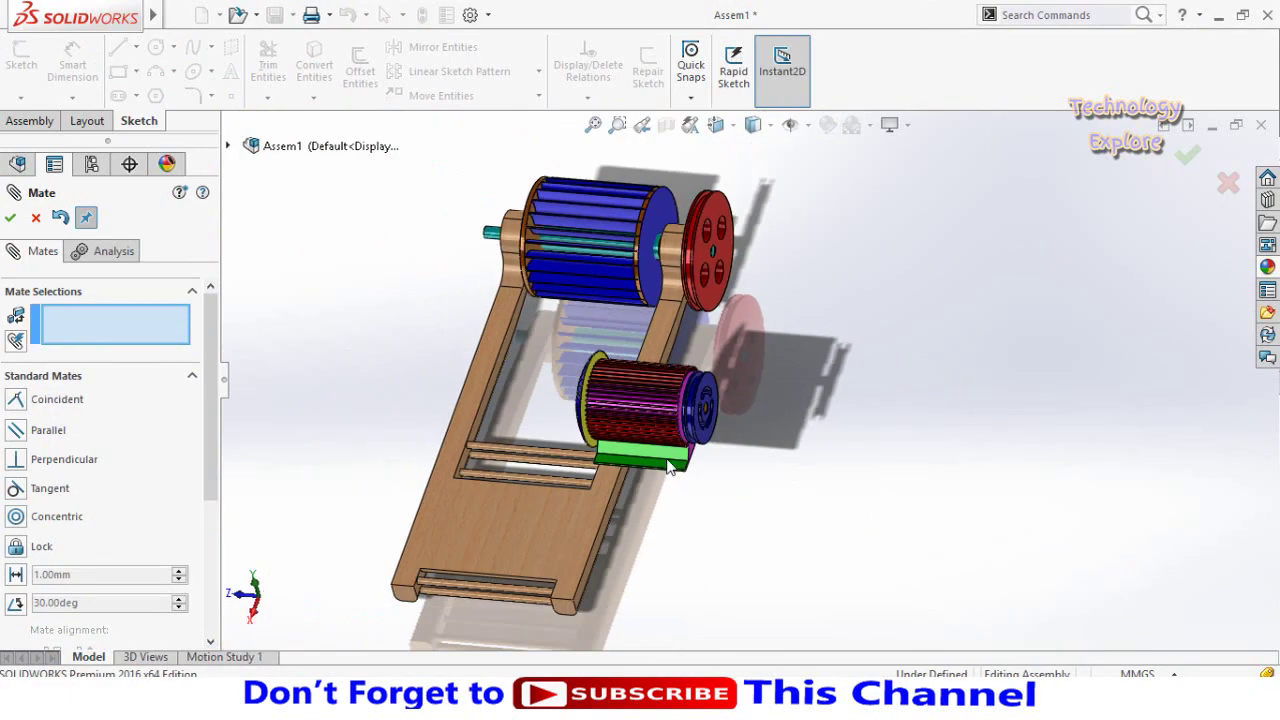
# Mate the red turbine pulley face coincident with the blue generator pulley face.
pyautogui.moveTo(620, 440); pyautogui.dragTo(698, 372, button='middle')
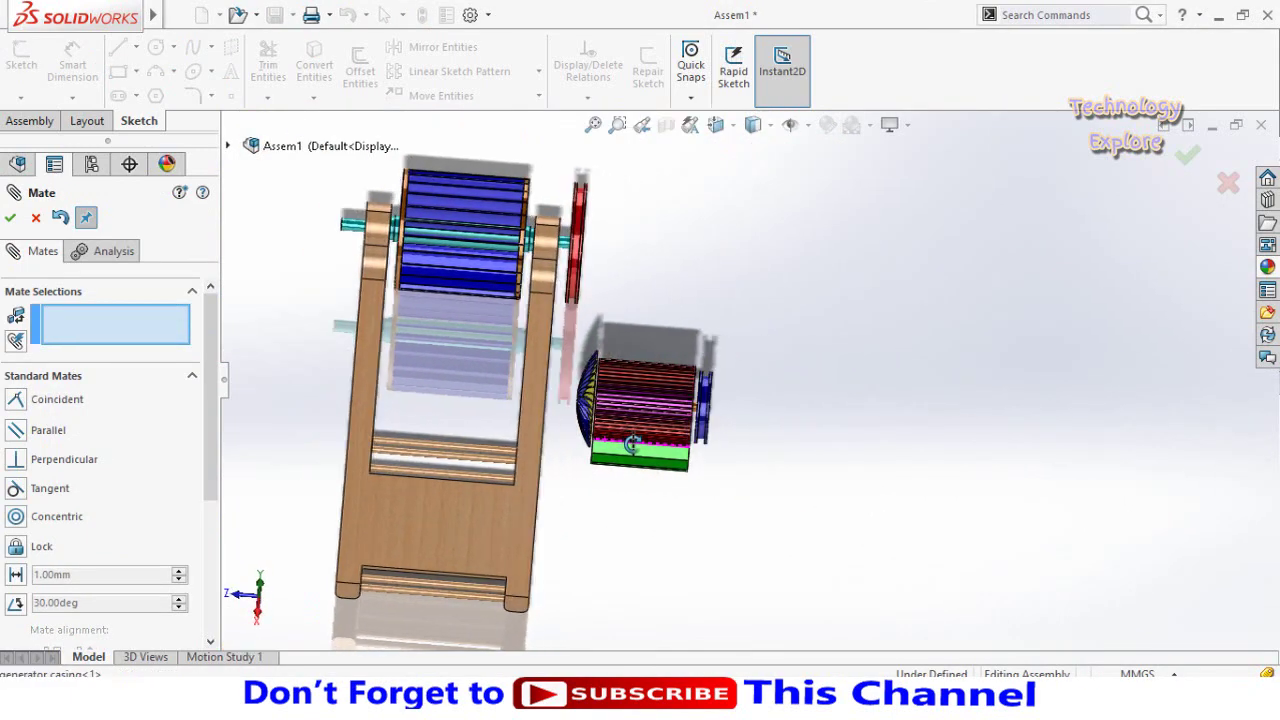
pyautogui.scroll(-2, 698, 372)
pyautogui.scroll(-1, 698, 372)
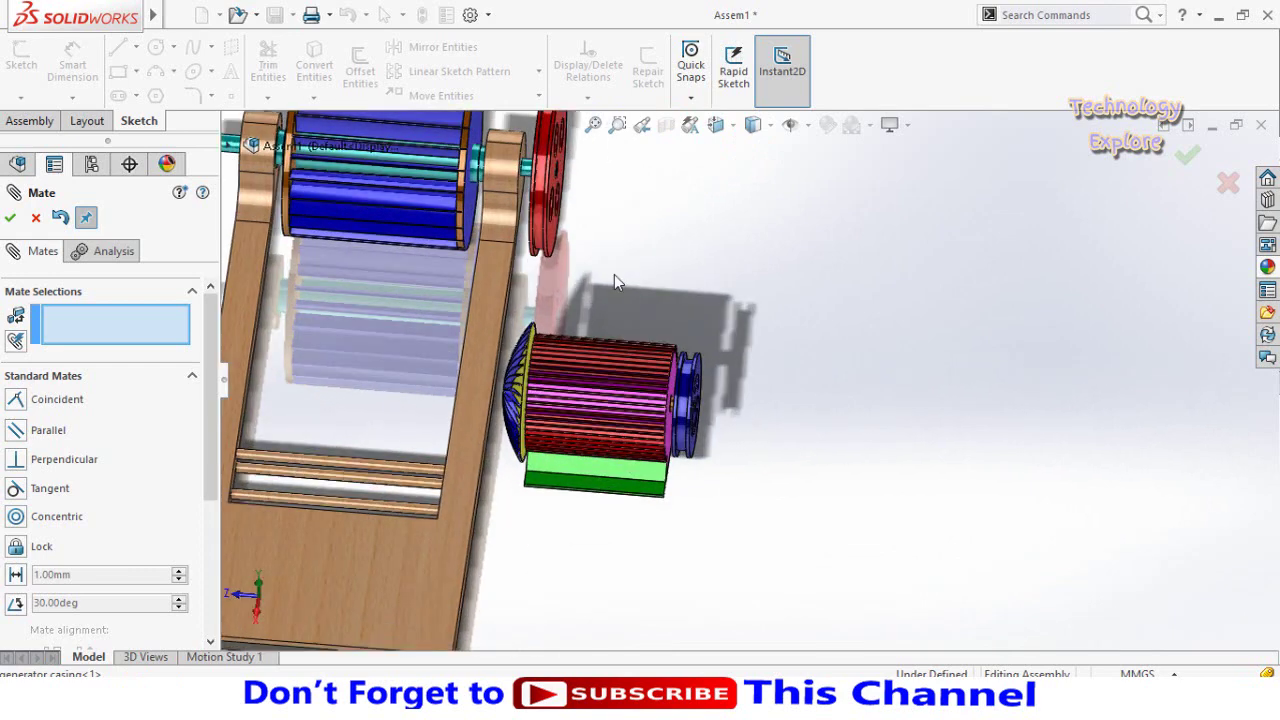
pyautogui.scroll(2, 615, 256)
pyautogui.moveTo(615, 256); pyautogui.dragTo(590, 264, button='middle')
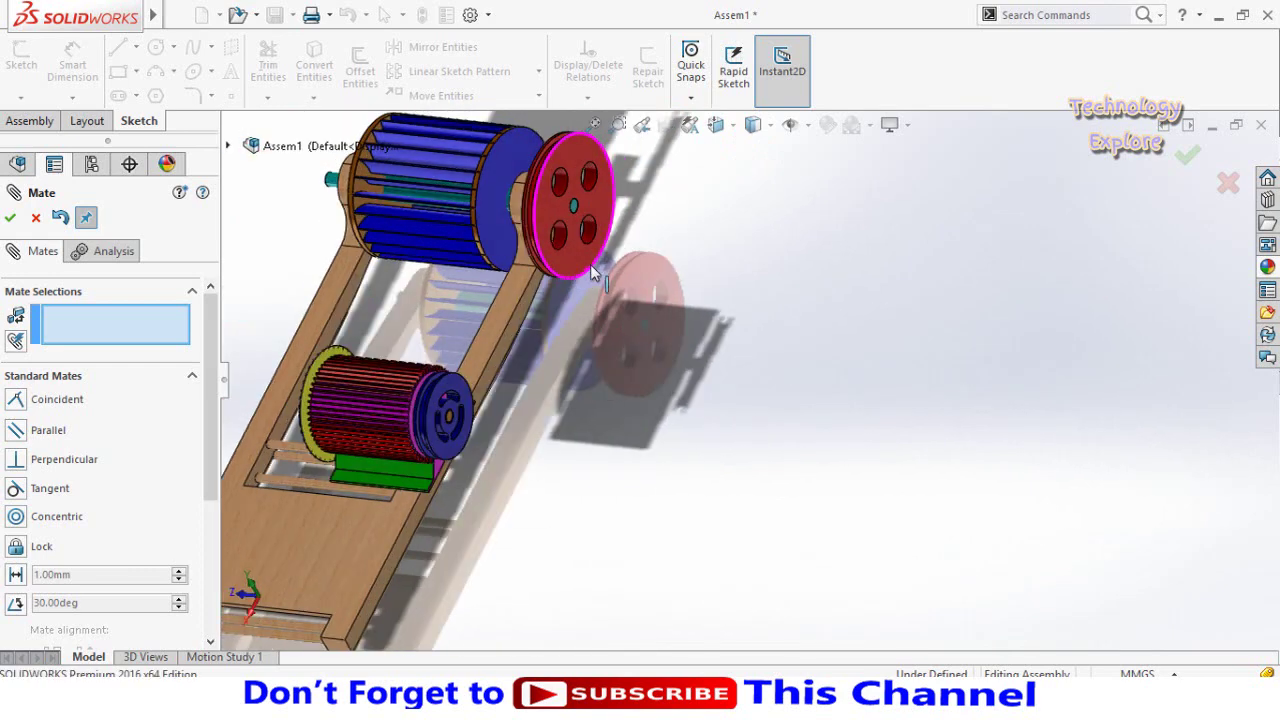
pyautogui.click(577, 265)
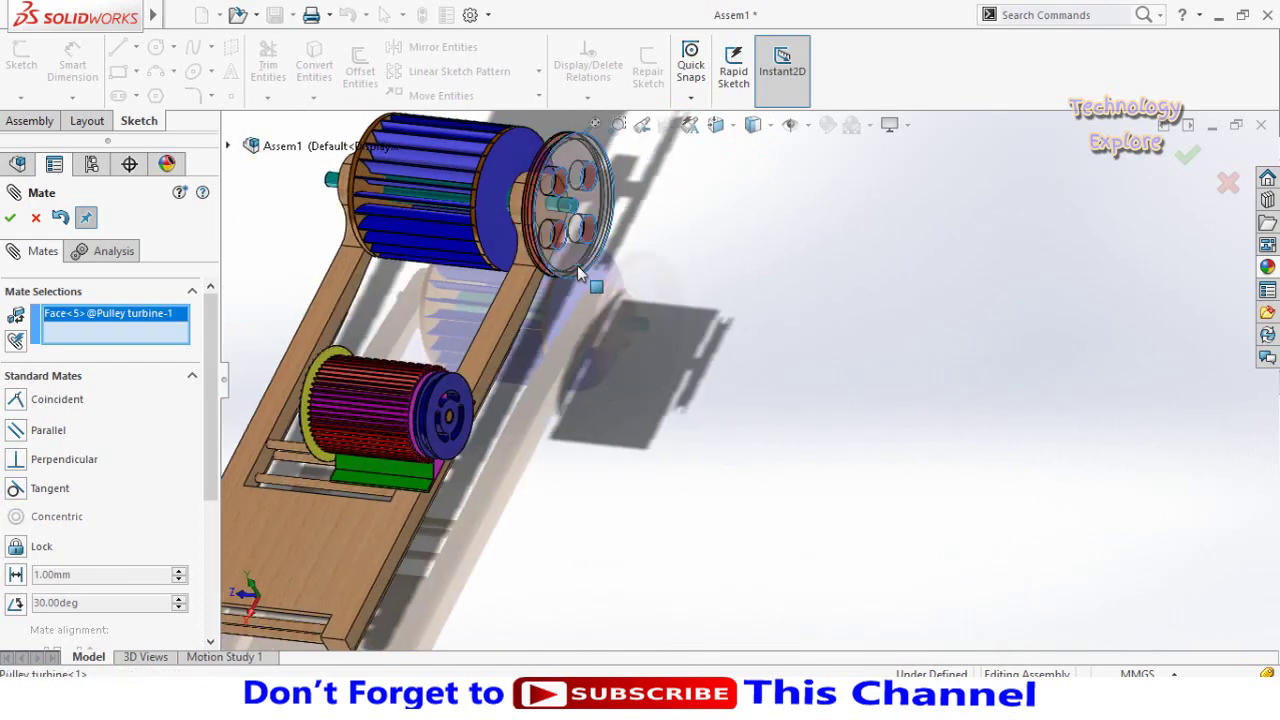
pyautogui.click(457, 380)
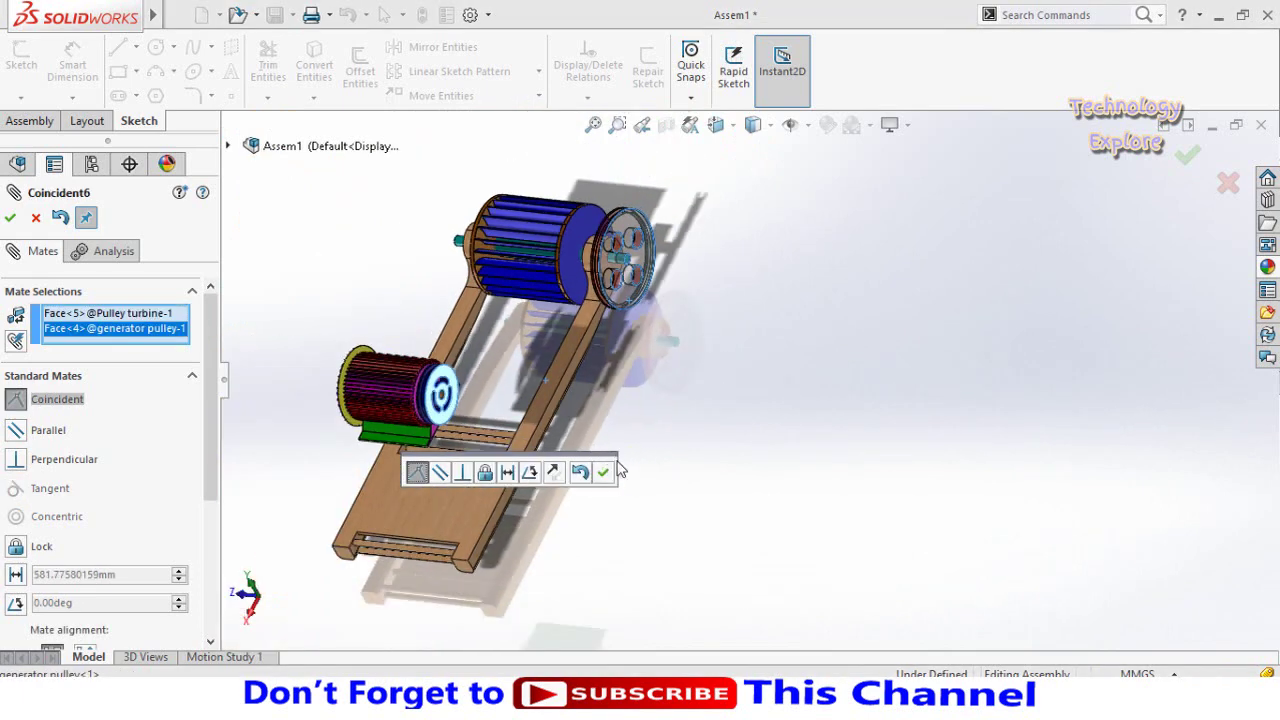
pyautogui.click(605, 473)
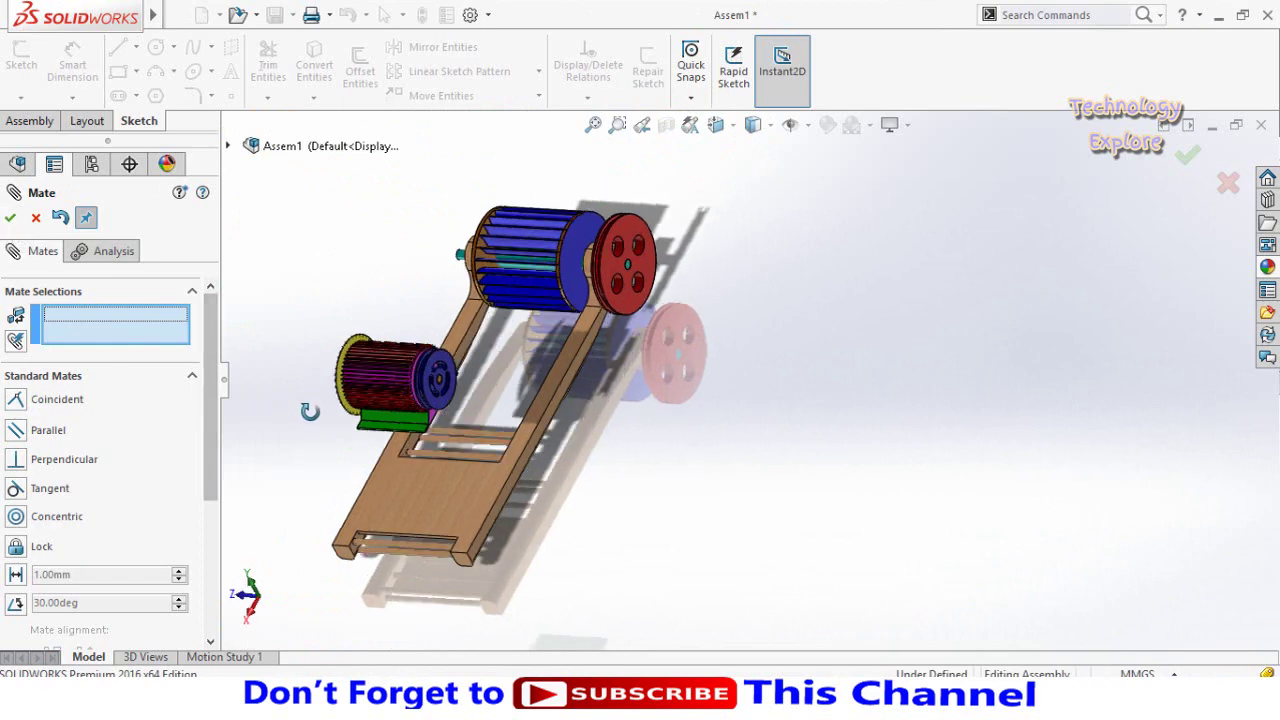
# Select the generator casing's base face to begin seating it on the frame.
pyautogui.moveTo(309, 451)
pyautogui.mouseDown(button='middle')
pyautogui.moveTo(309, 360)
pyautogui.moveTo(320, 403)
pyautogui.moveTo(370, 345)
pyautogui.mouseUp(button='middle')
pyautogui.scroll(-2, 380, 325)
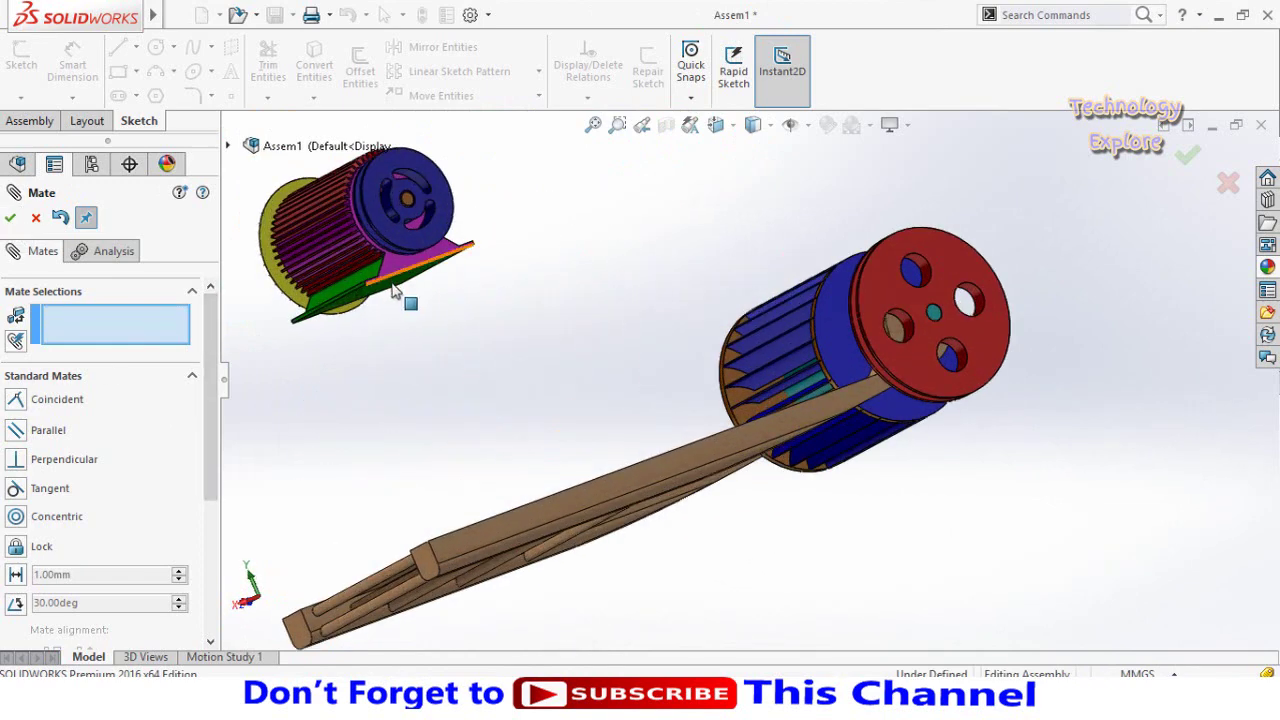
pyautogui.click(395, 290)
pyautogui.scroll(3, 394, 500)
pyautogui.moveTo(394, 511)
pyautogui.mouseDown(button='middle')
pyautogui.moveTo(514, 550)
pyautogui.moveTo(647, 512)
pyautogui.mouseUp(button='middle')
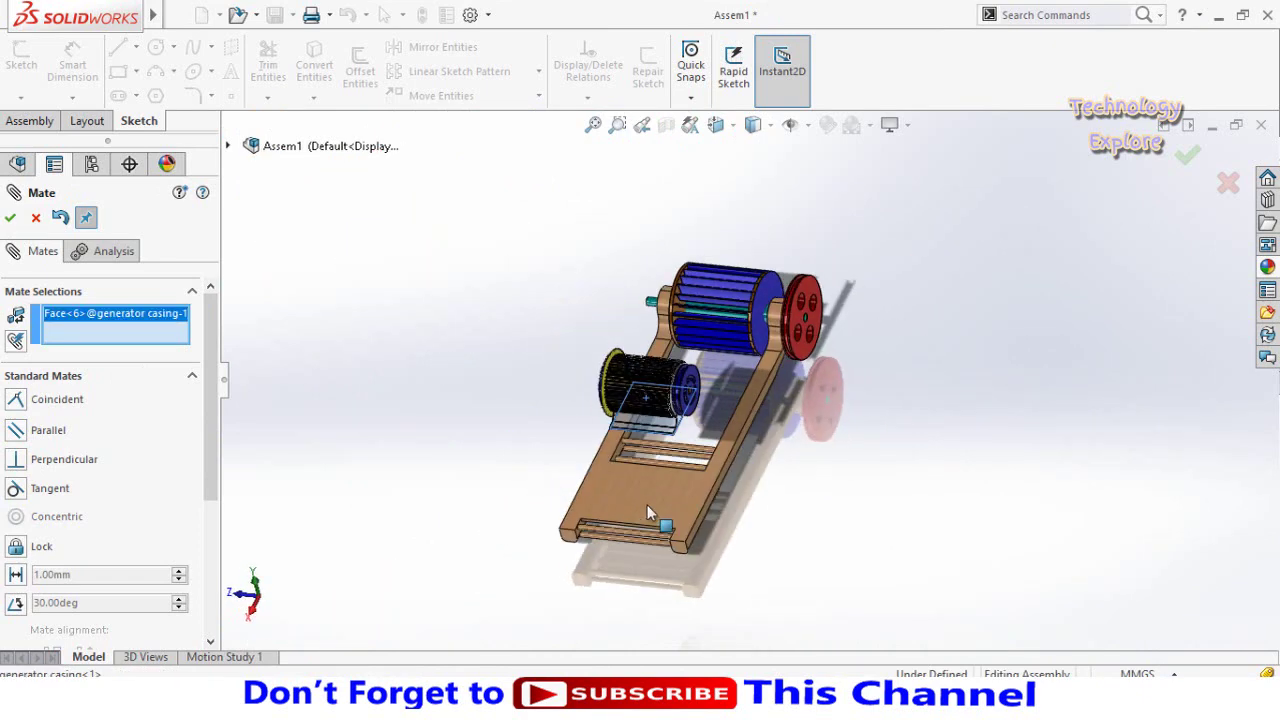
# Mate the generator casing base coincident with the floating pad face.
pyautogui.click(670, 499)
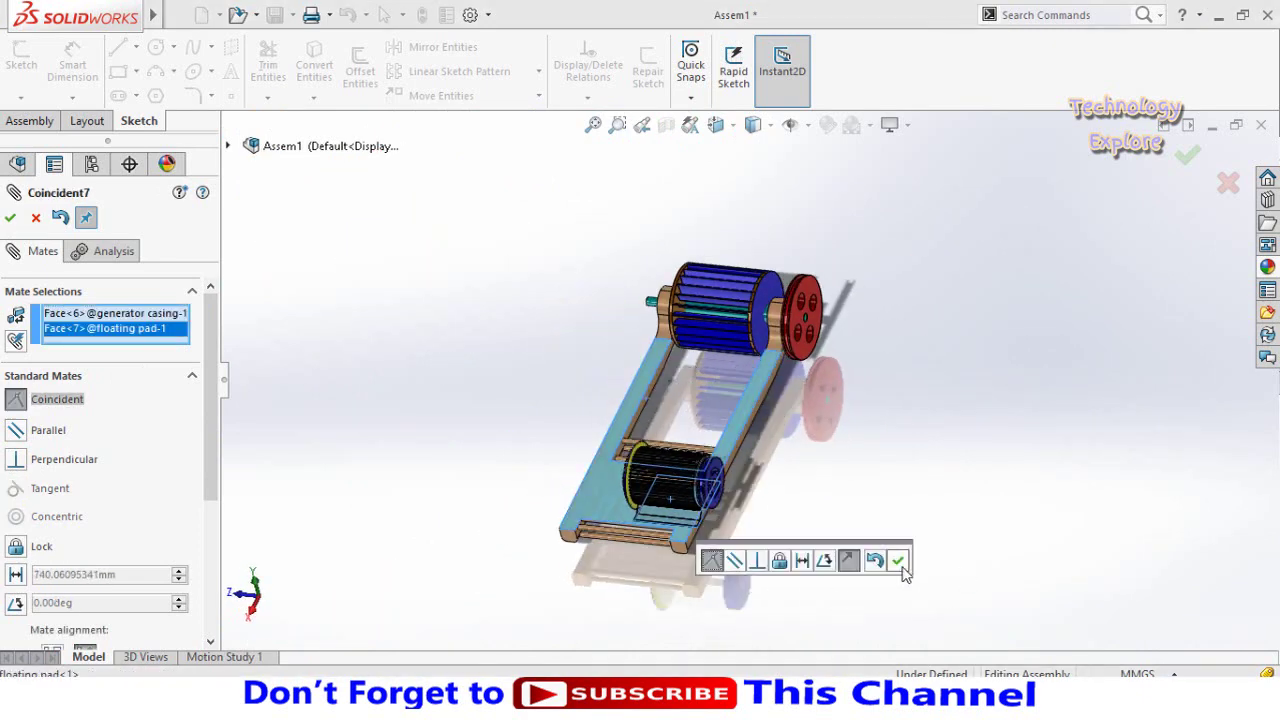
pyautogui.click(898, 561)
pyautogui.scroll(-1, 702, 519)
pyautogui.scroll(-2, 600, 530)
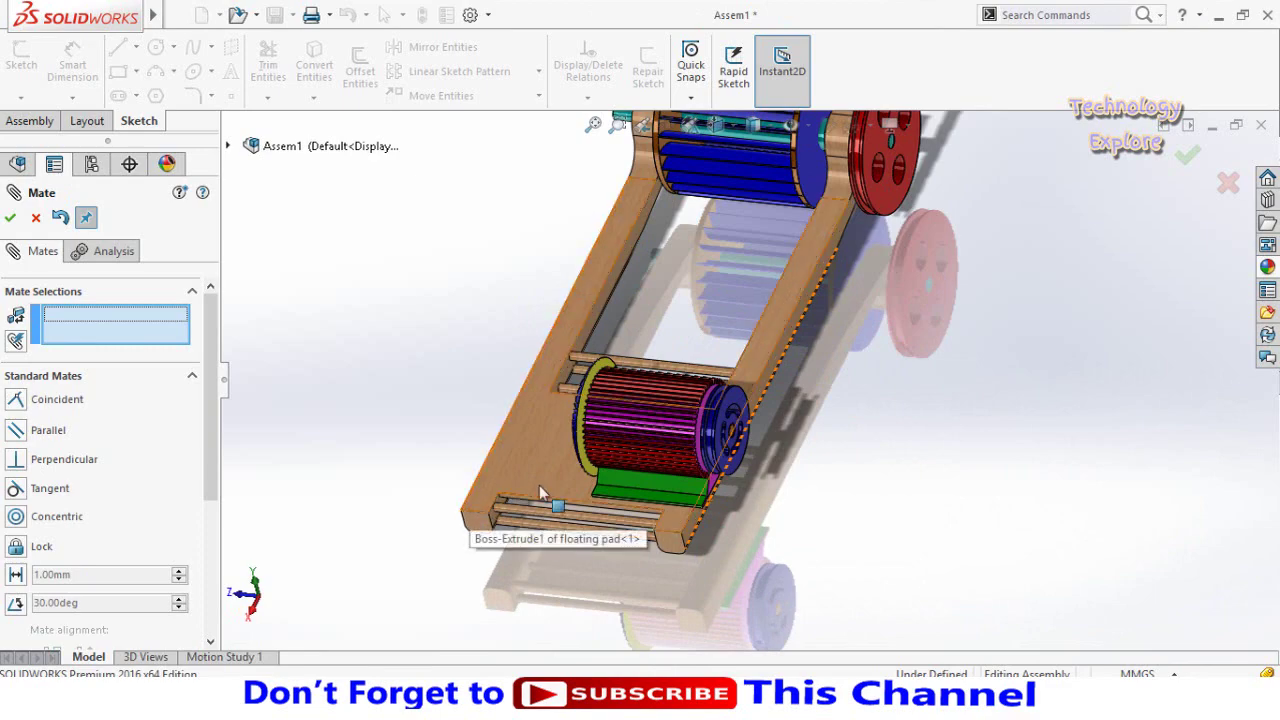
# Fix the casing 150 mm from the floating pad's end face with a distance mate, then close Mate.
pyautogui.moveTo(539, 487)
pyautogui.mouseDown(button='middle')
pyautogui.moveTo(737, 502)
pyautogui.moveTo(766, 443)
pyautogui.moveTo(760, 465)
pyautogui.mouseUp(button='middle')
pyautogui.scroll(-3, 689, 460)
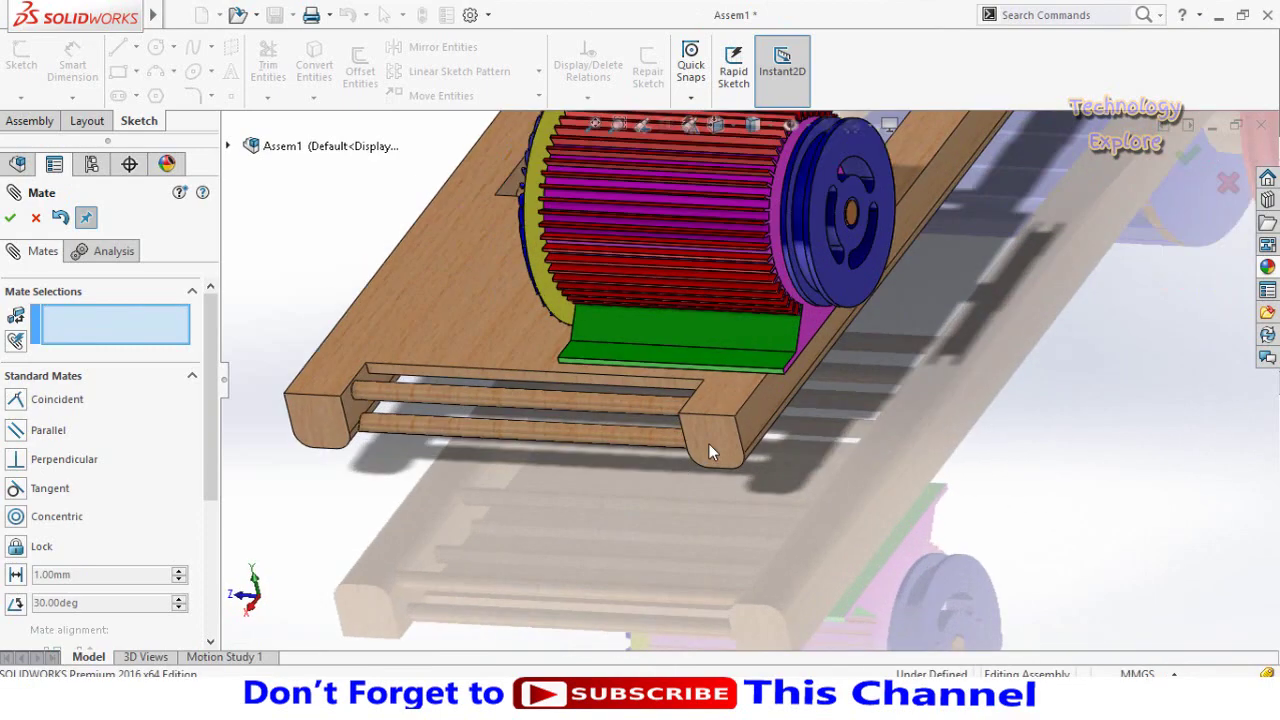
pyautogui.click(709, 444)
pyautogui.scroll(-3, 744, 372)
pyautogui.click(751, 365)
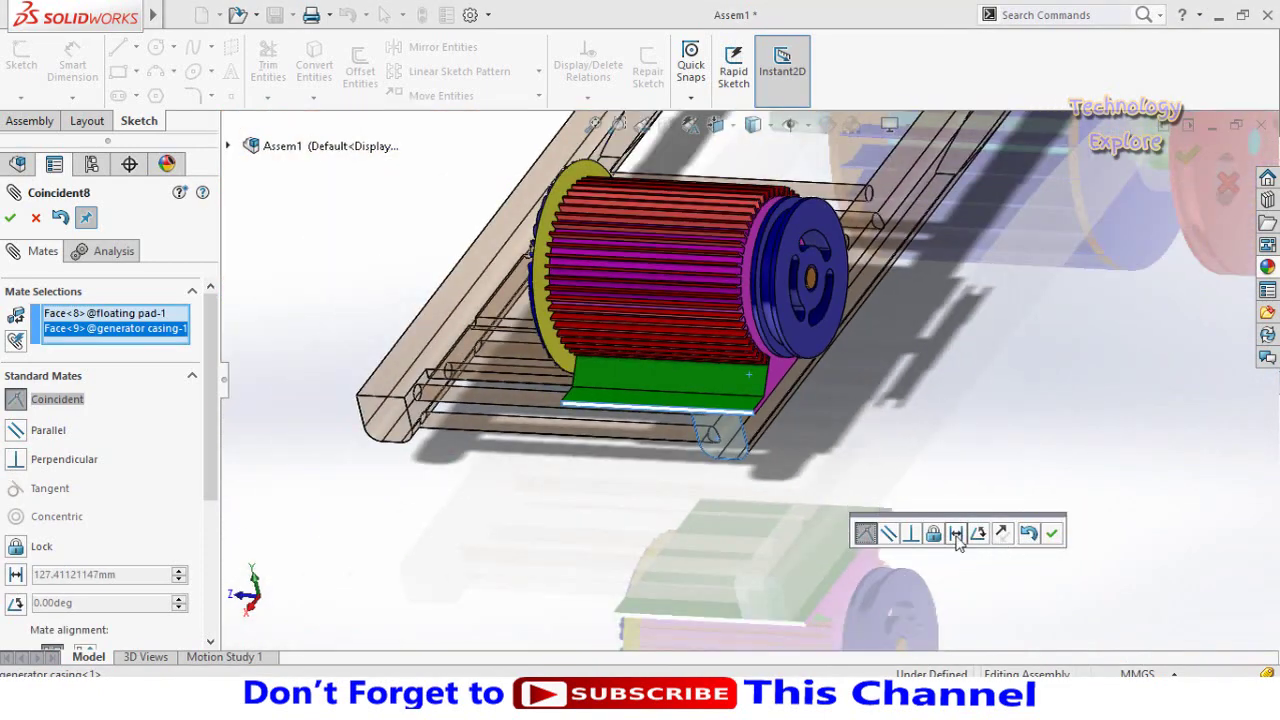
pyautogui.click(955, 534)
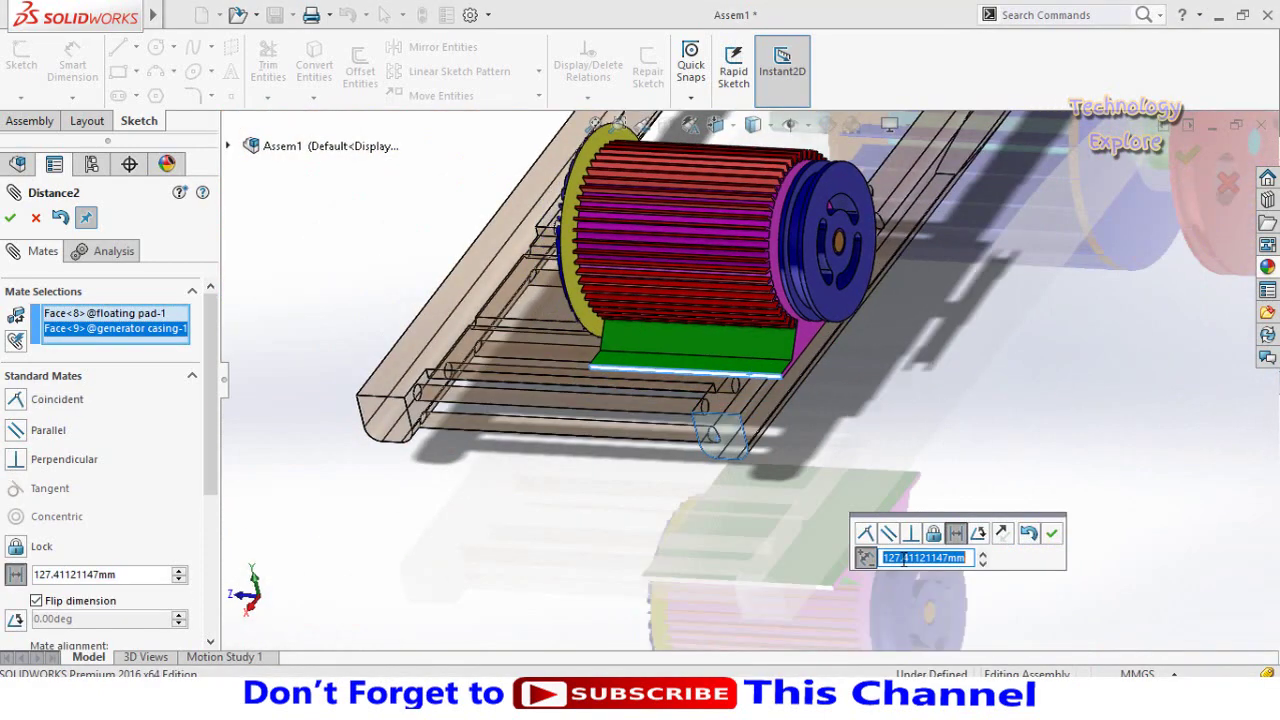
pyautogui.write('150')
pyautogui.press('Return')
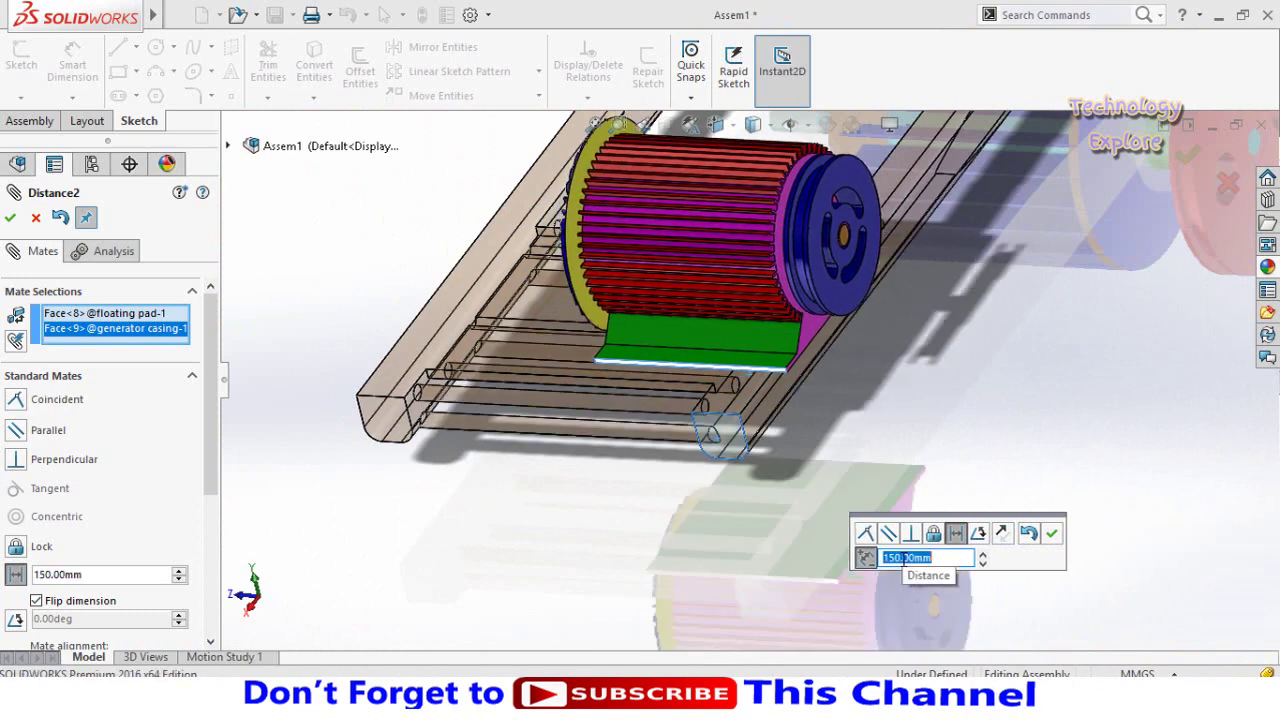
pyautogui.click(1062, 538)
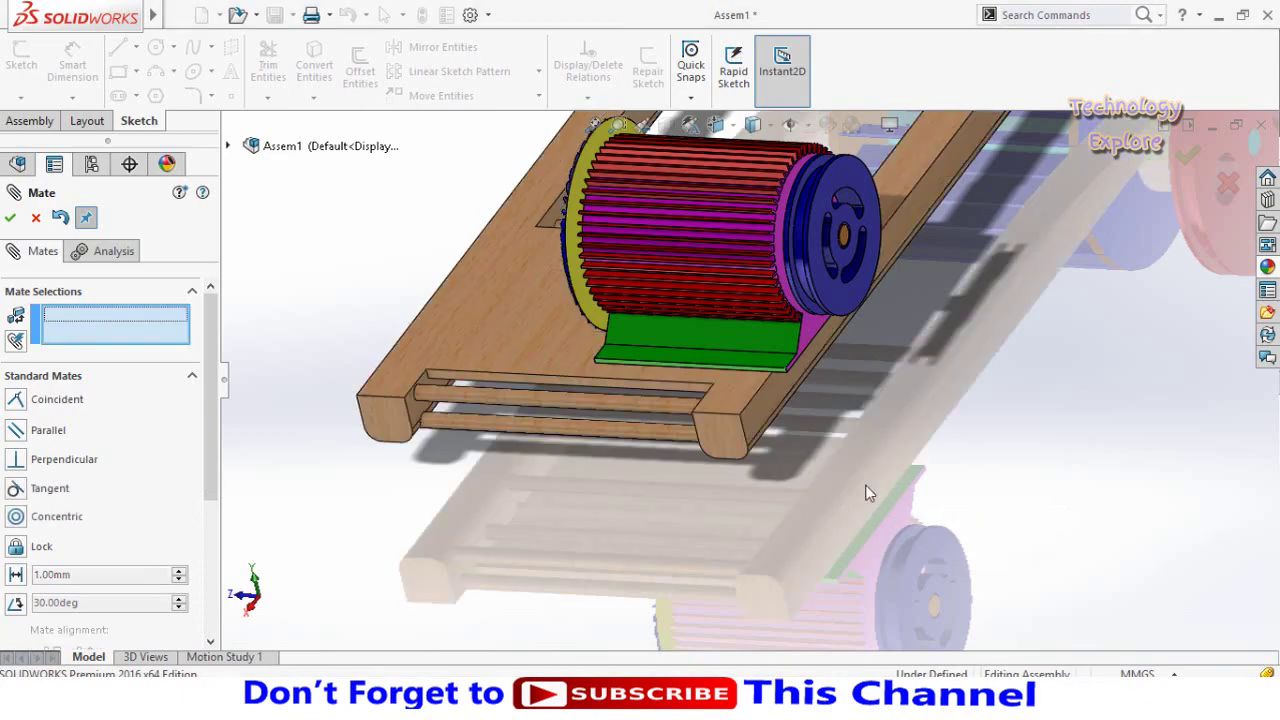
pyautogui.moveTo(700, 470)
pyautogui.mouseDown(button='middle')
pyautogui.moveTo(766, 444)
pyautogui.moveTo(705, 474)
pyautogui.mouseUp(button='middle')
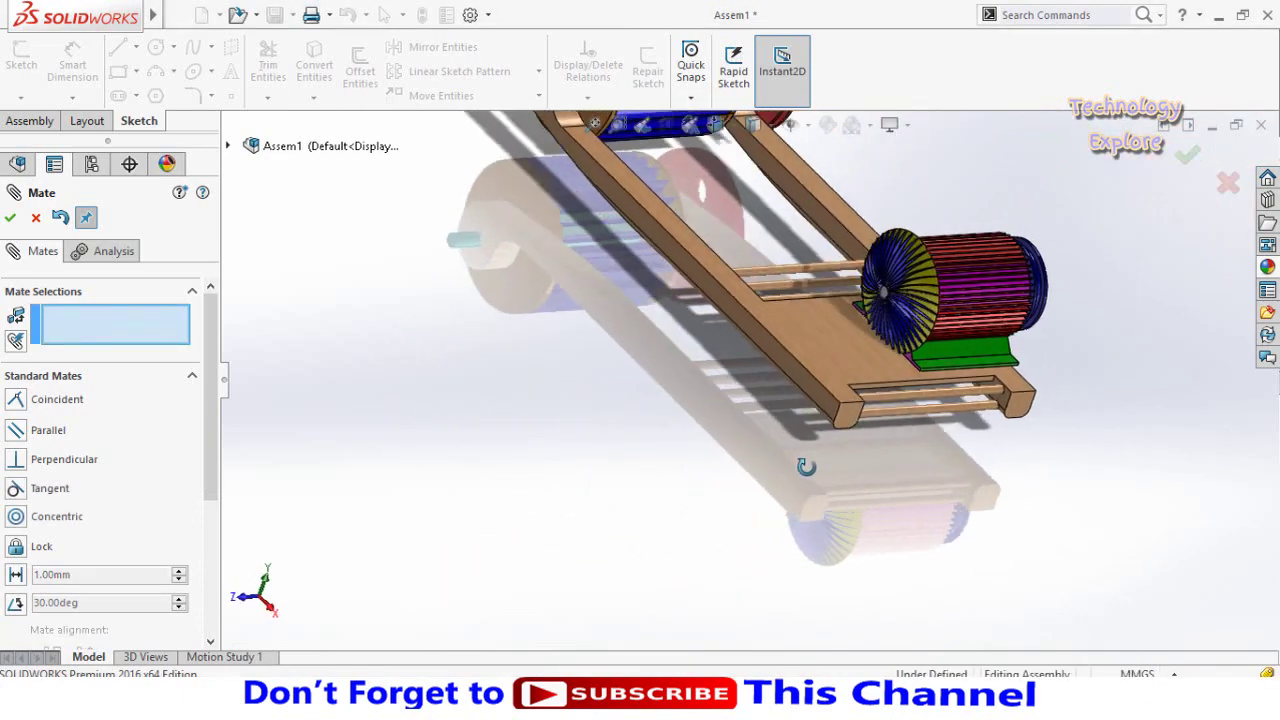
pyautogui.click(10, 220)
# In the Generator Shaft part, edit Sketch3 and change the fan disc's 200 dimension to 150.
pyautogui.scroll(-1, 1006, 366)
pyautogui.scroll(-3, 912, 342)
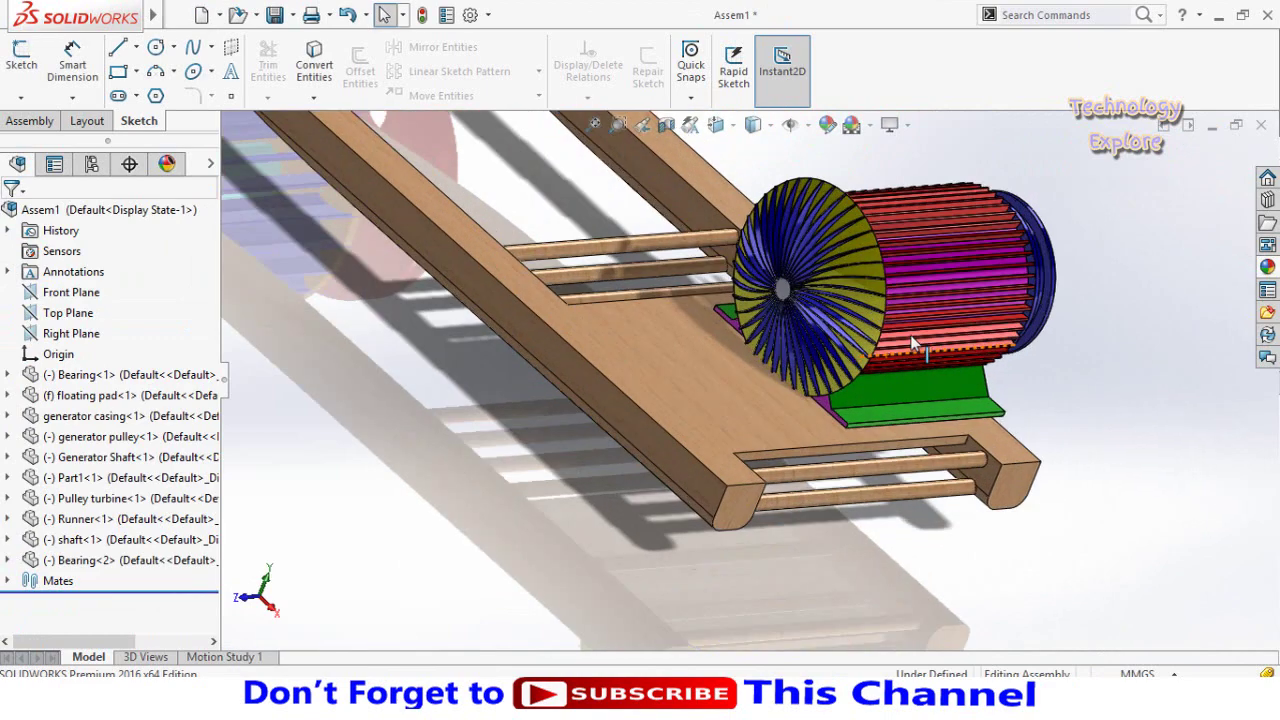
pyautogui.moveTo(912, 342)
pyautogui.mouseDown(button='middle')
pyautogui.moveTo(749, 391)
pyautogui.moveTo(845, 393)
pyautogui.mouseUp(button='middle')
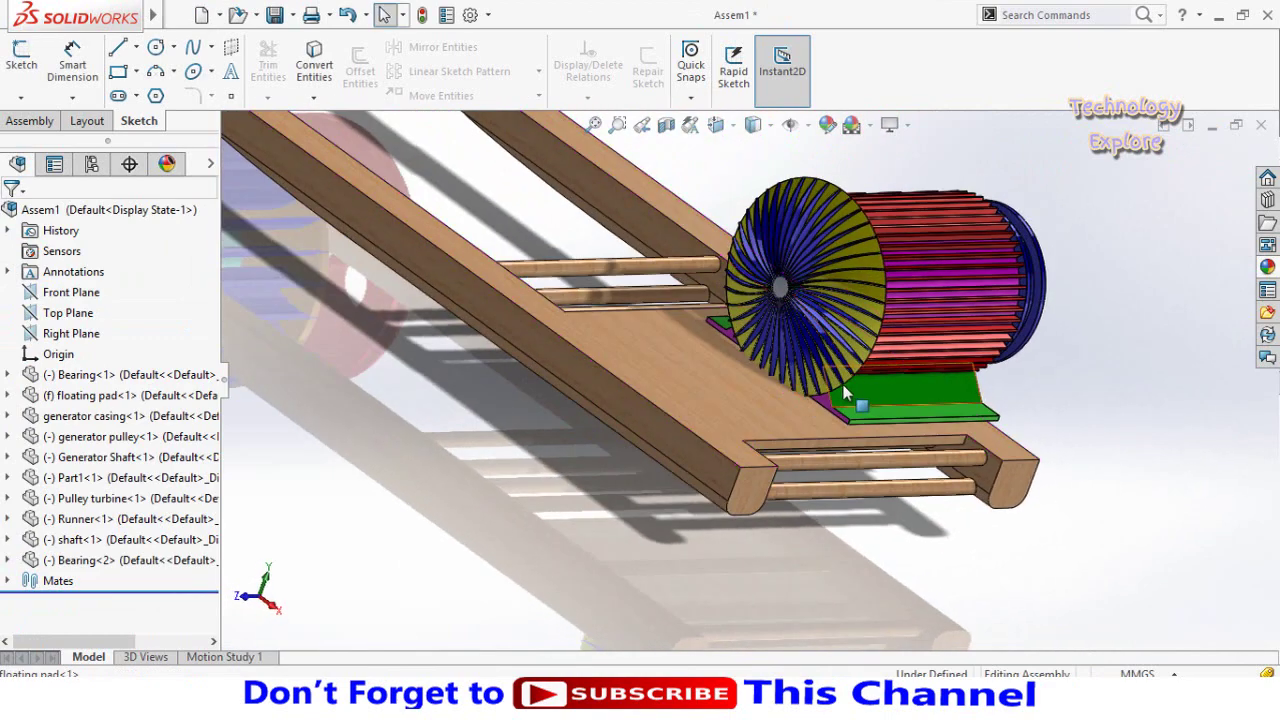
pyautogui.click(871, 290)
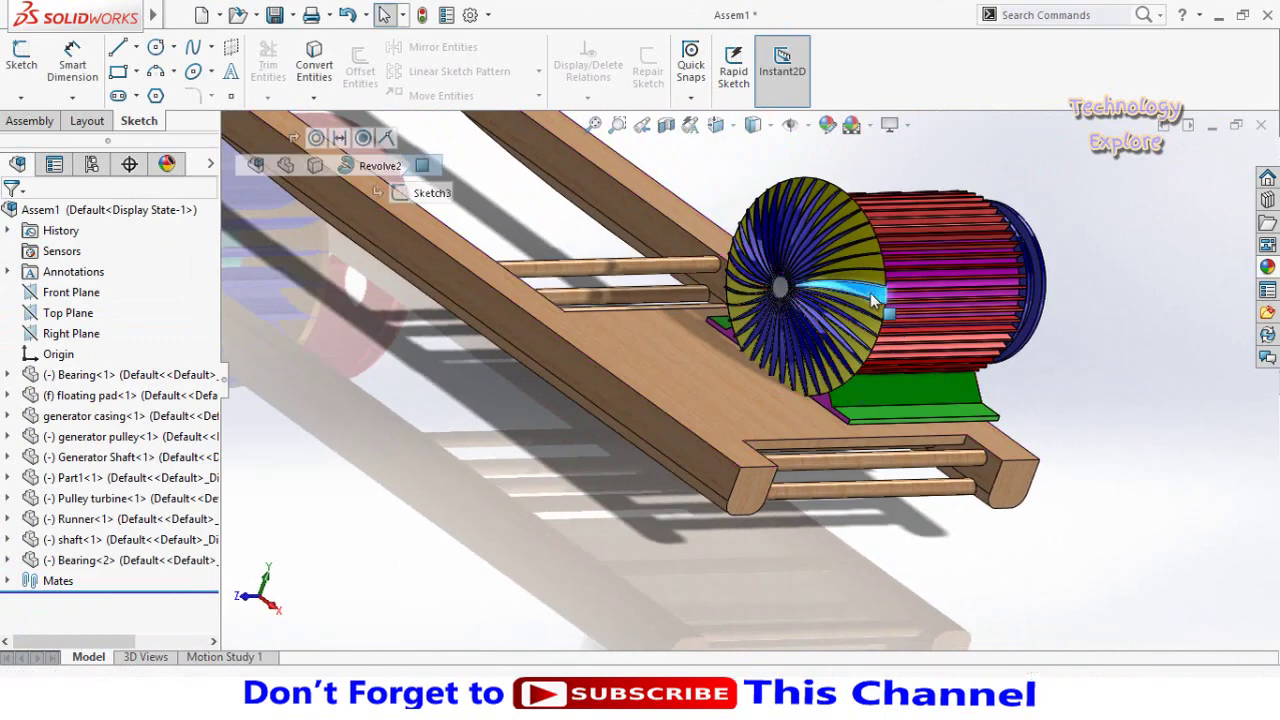
pyautogui.click(924, 188)
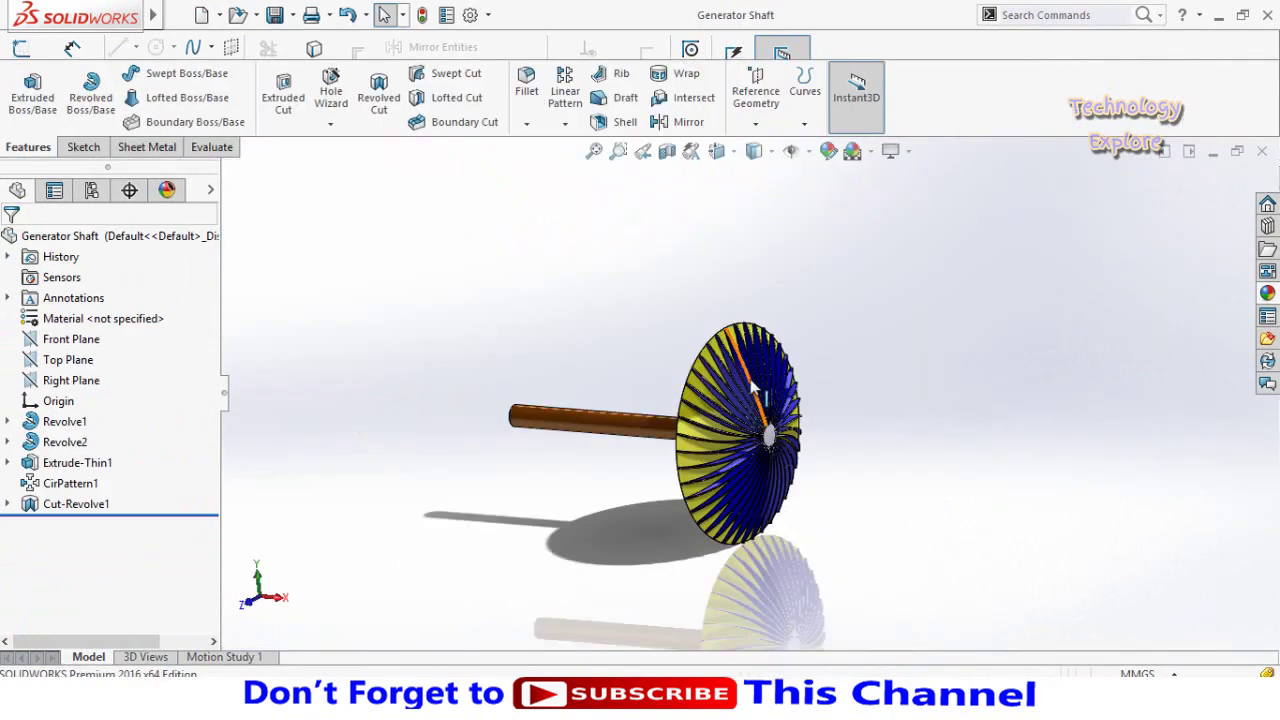
pyautogui.click(91, 466)
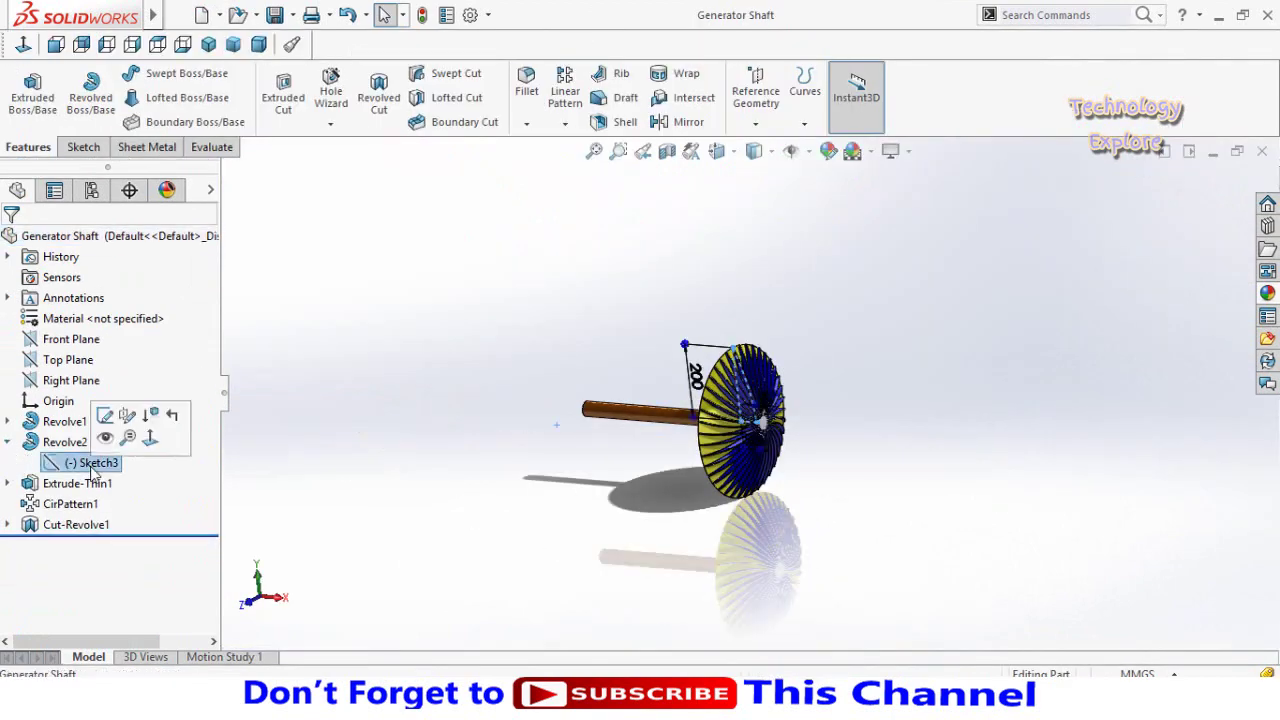
pyautogui.click(104, 418)
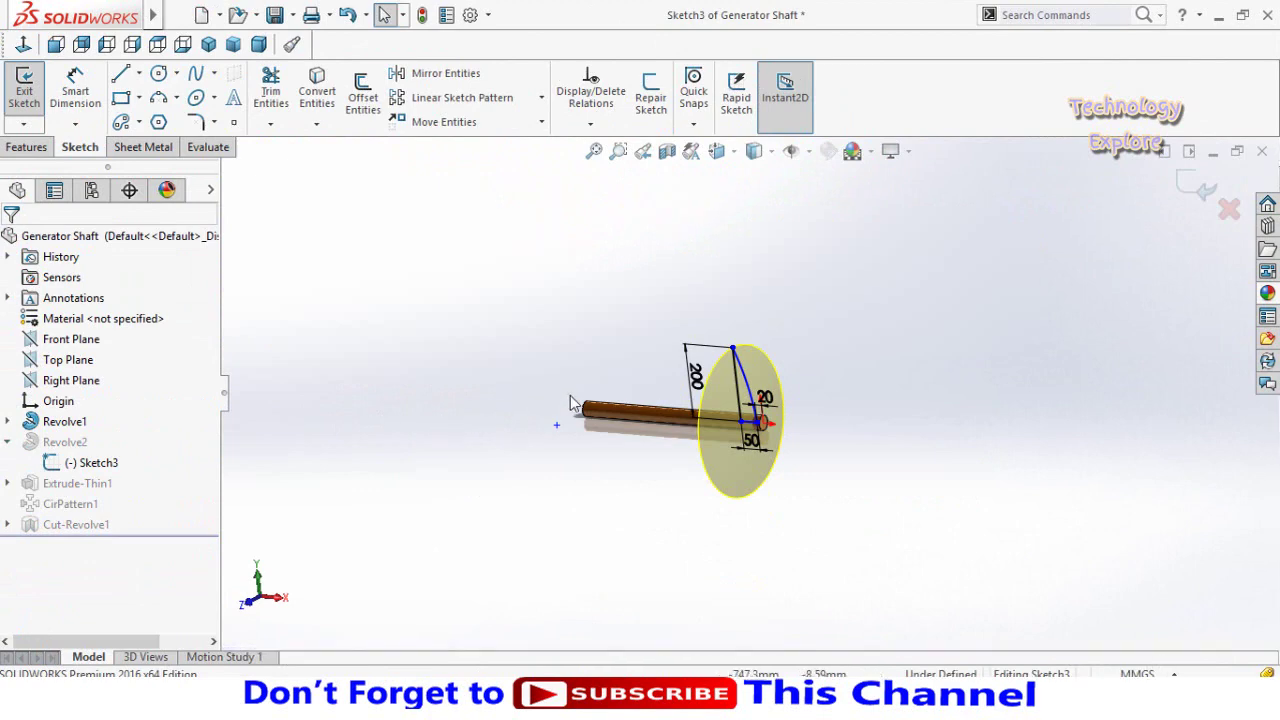
pyautogui.doubleClick(703, 377)
pyautogui.write('150')
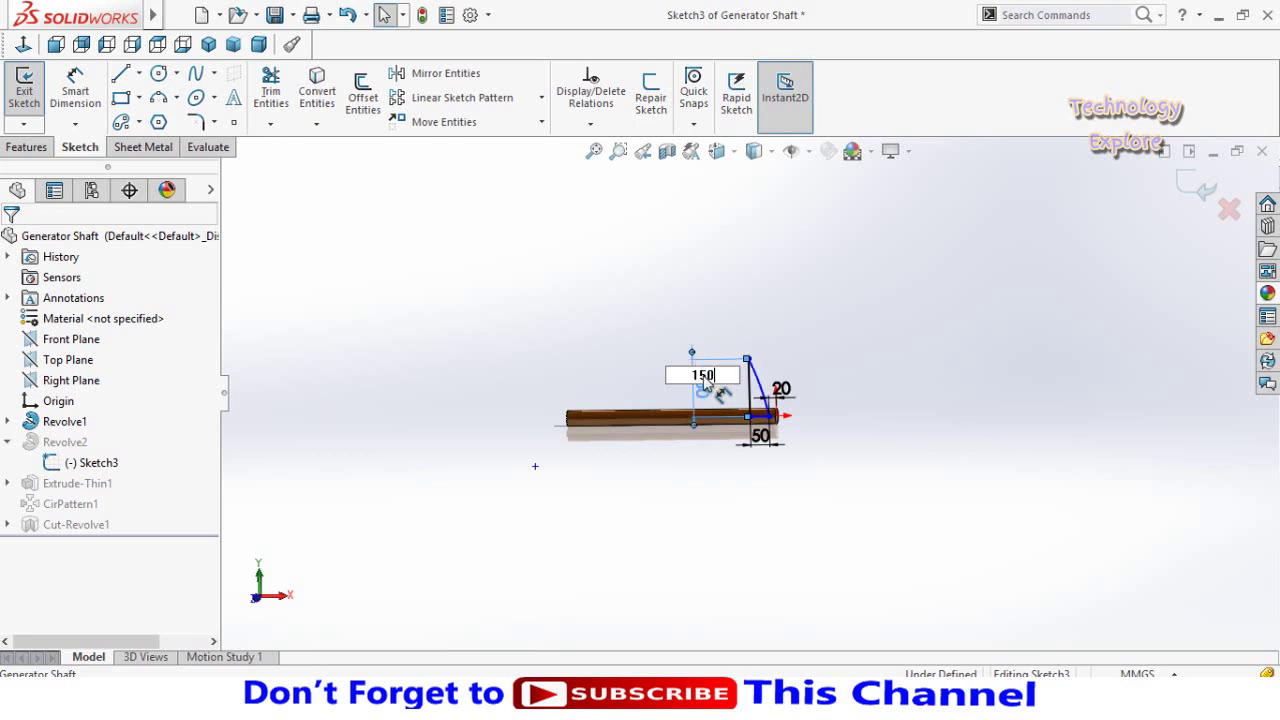
pyautogui.press('Return')
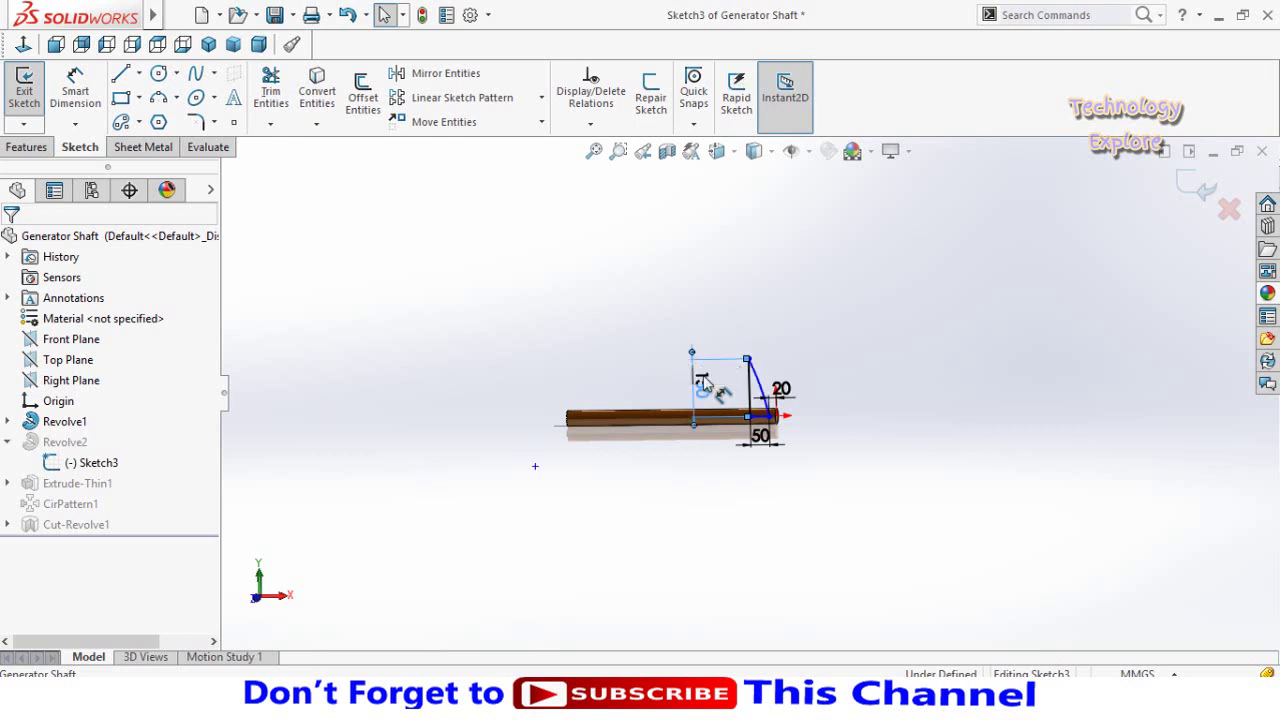
pyautogui.click(1197, 197)
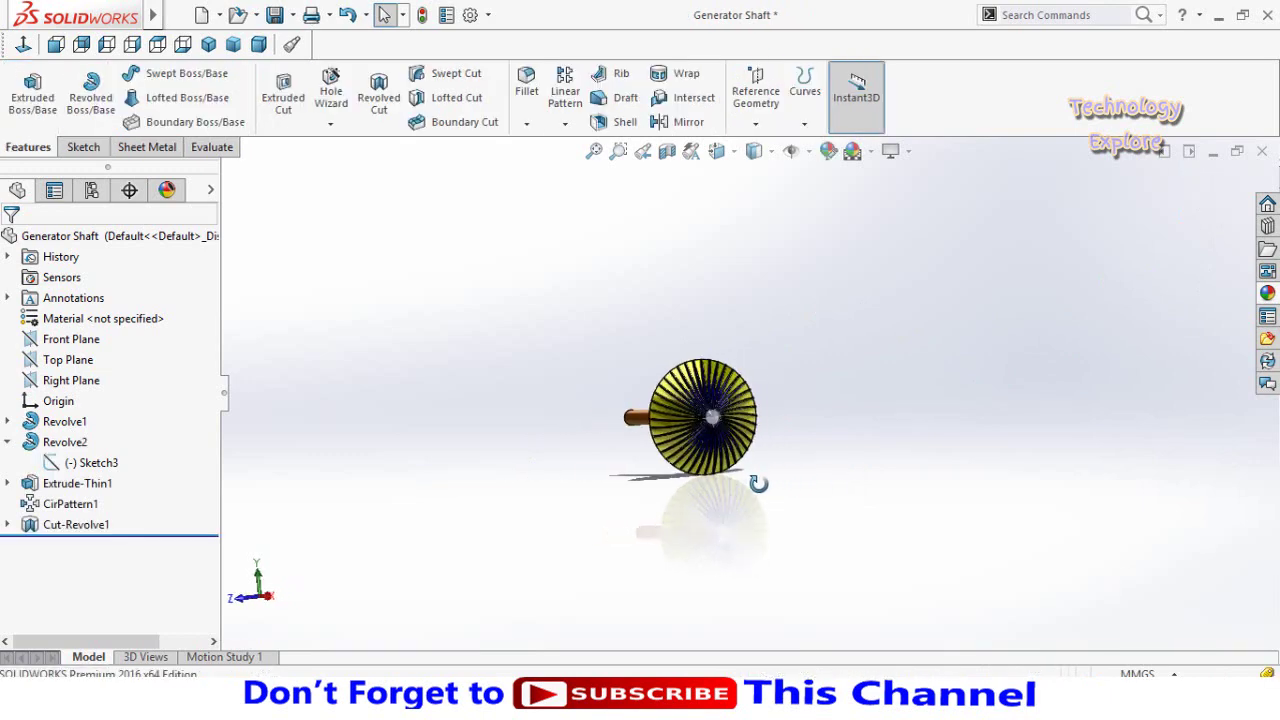
pyautogui.moveTo(758, 484)
pyautogui.mouseDown(button='middle')
pyautogui.moveTo(794, 509)
pyautogui.moveTo(918, 426)
pyautogui.mouseUp(button='middle')
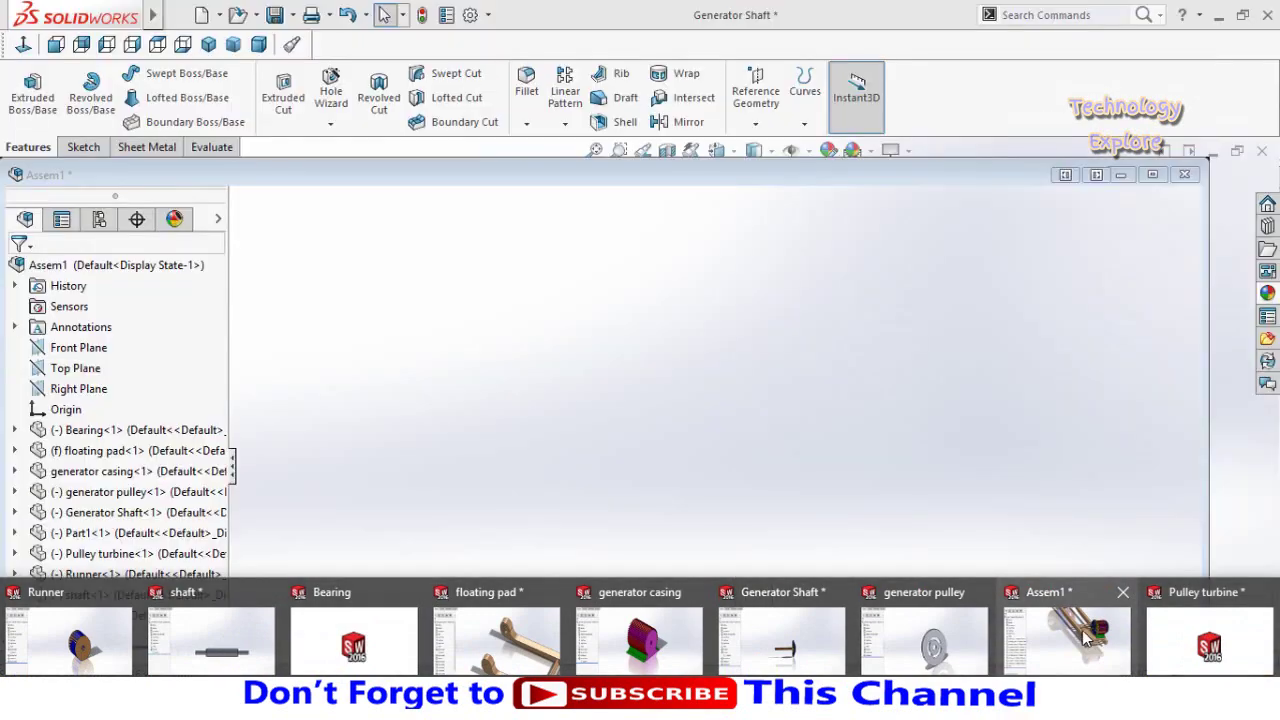
# Return to Assem1 and inspect the updated generator, pulleys and frame from several angles.
pyautogui.click(1070, 638)
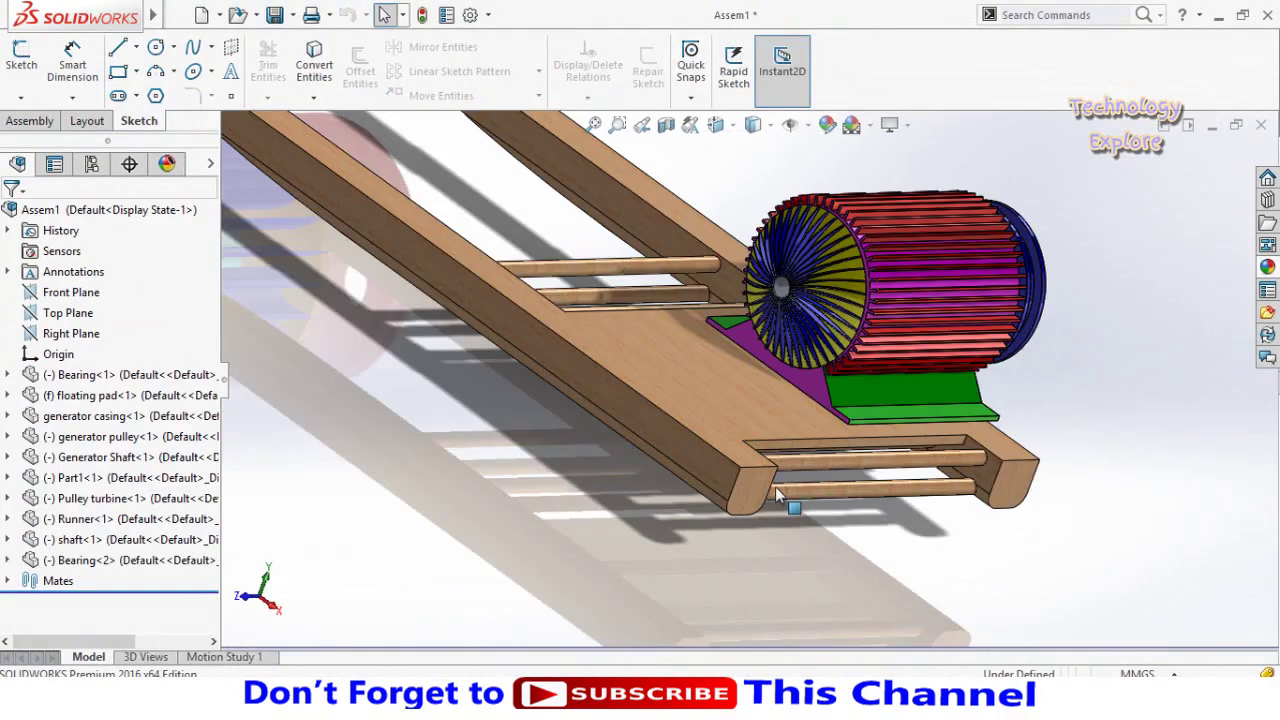
pyautogui.moveTo(794, 509)
pyautogui.mouseDown(button='middle')
pyautogui.moveTo(903, 491)
pyautogui.moveTo(810, 450)
pyautogui.moveTo(1046, 333)
pyautogui.moveTo(1025, 296)
pyautogui.moveTo(942, 287)
pyautogui.mouseUp(button='middle')
pyautogui.click(915, 415)
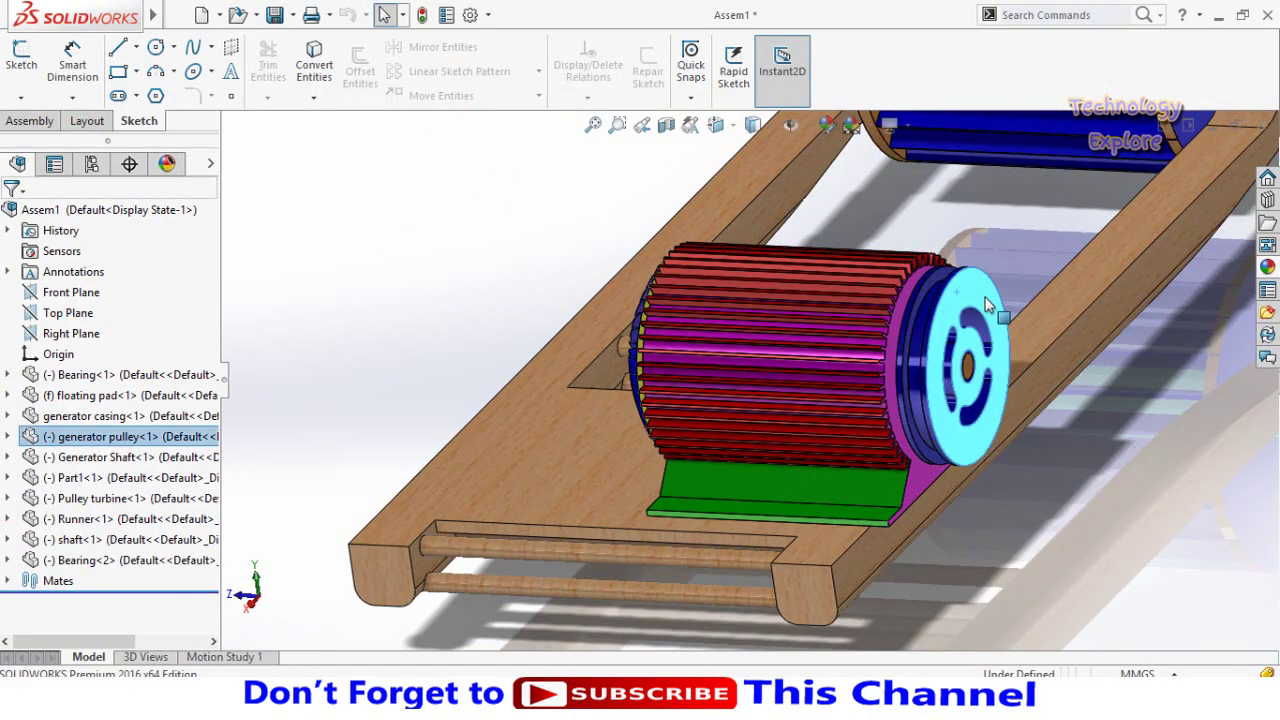
pyautogui.moveTo(912, 418)
pyautogui.mouseDown(button='middle')
pyautogui.moveTo(957, 400)
pyautogui.moveTo(931, 475)
pyautogui.mouseUp(button='middle')
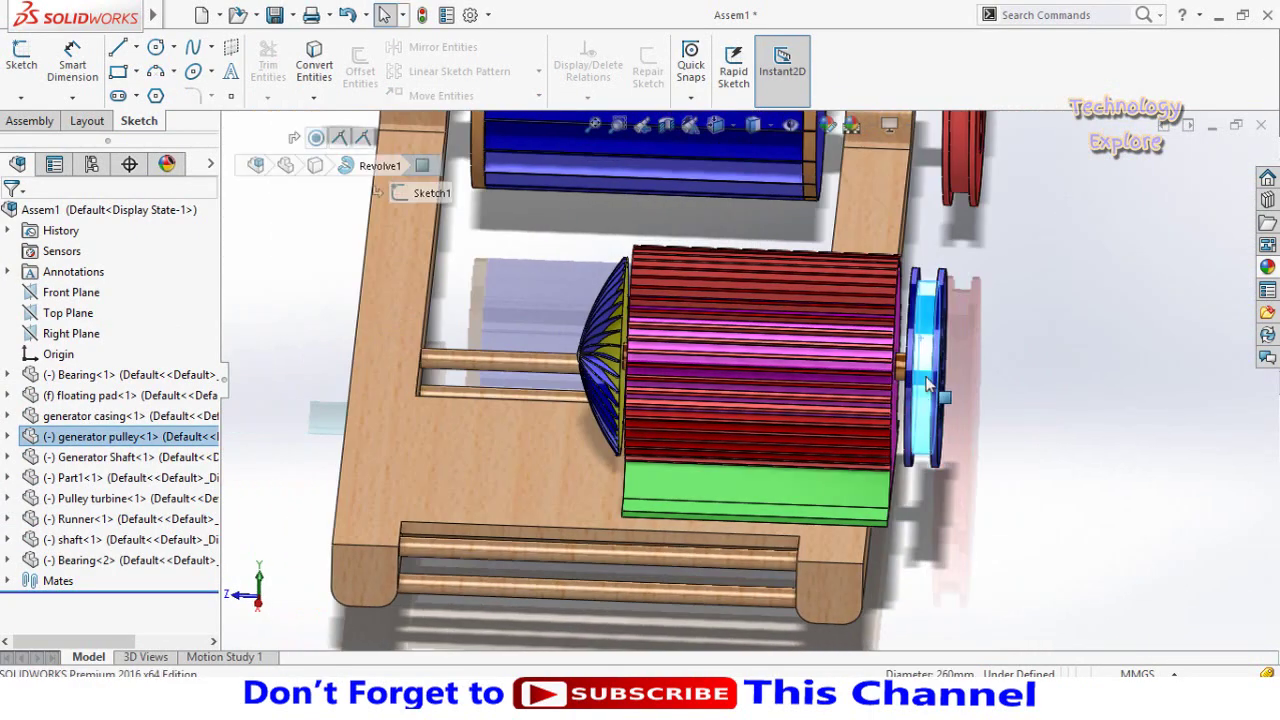
pyautogui.click(1037, 368)
pyautogui.scroll(5, 1037, 368)
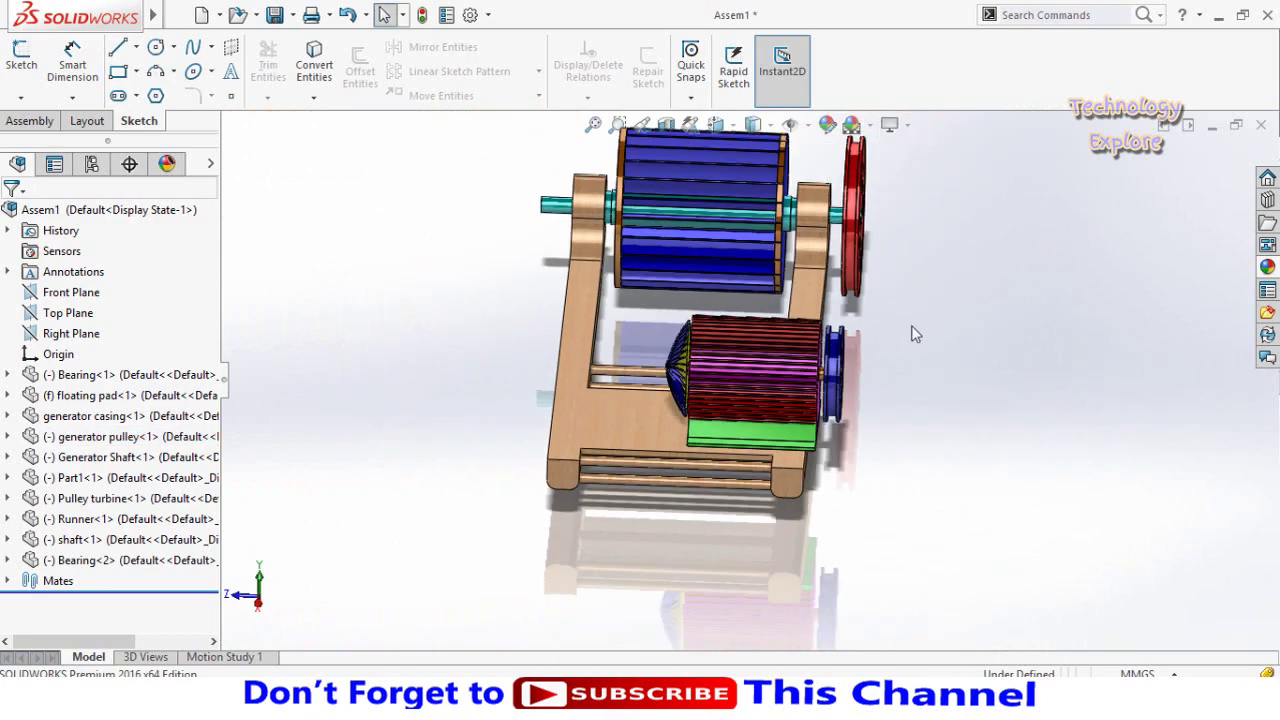
pyautogui.moveTo(876, 328)
pyautogui.mouseDown(button='middle')
pyautogui.moveTo(668, 339)
pyautogui.moveTo(655, 292)
pyautogui.mouseUp(button='middle')
pyautogui.scroll(3, 877, 346)
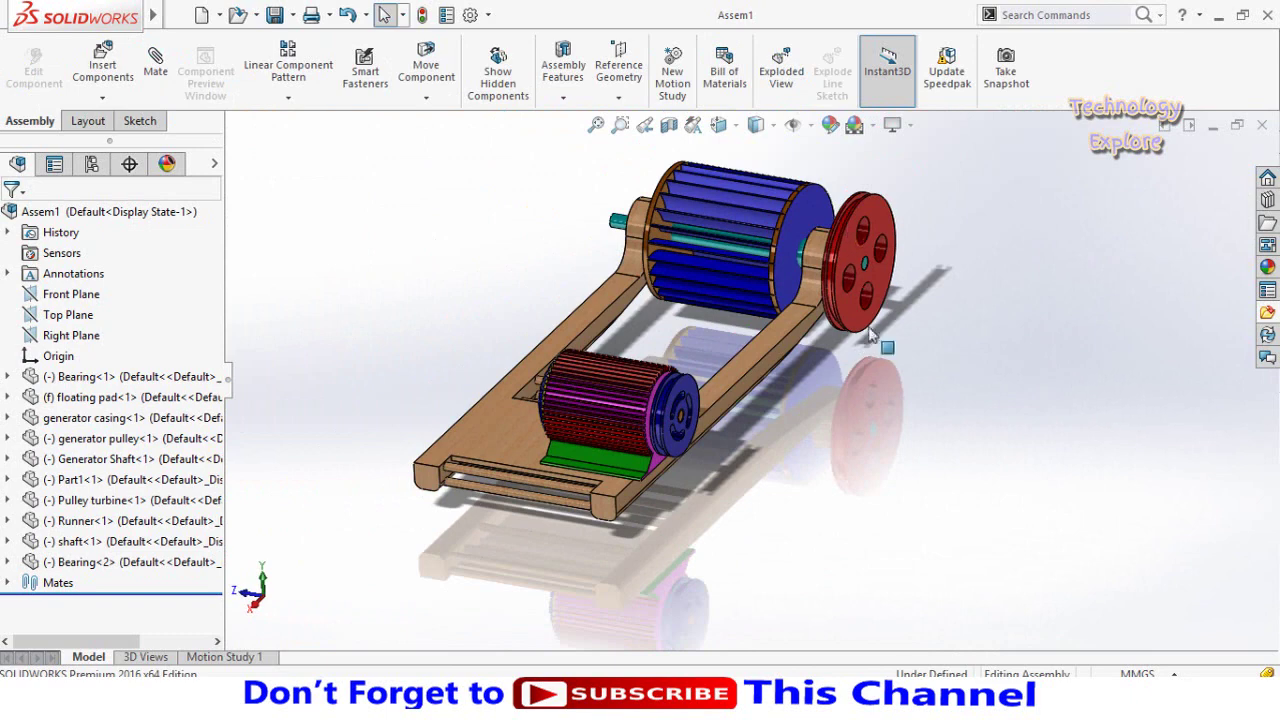
pyautogui.moveTo(466, 277); pyautogui.dragTo(480, 258, button='middle')
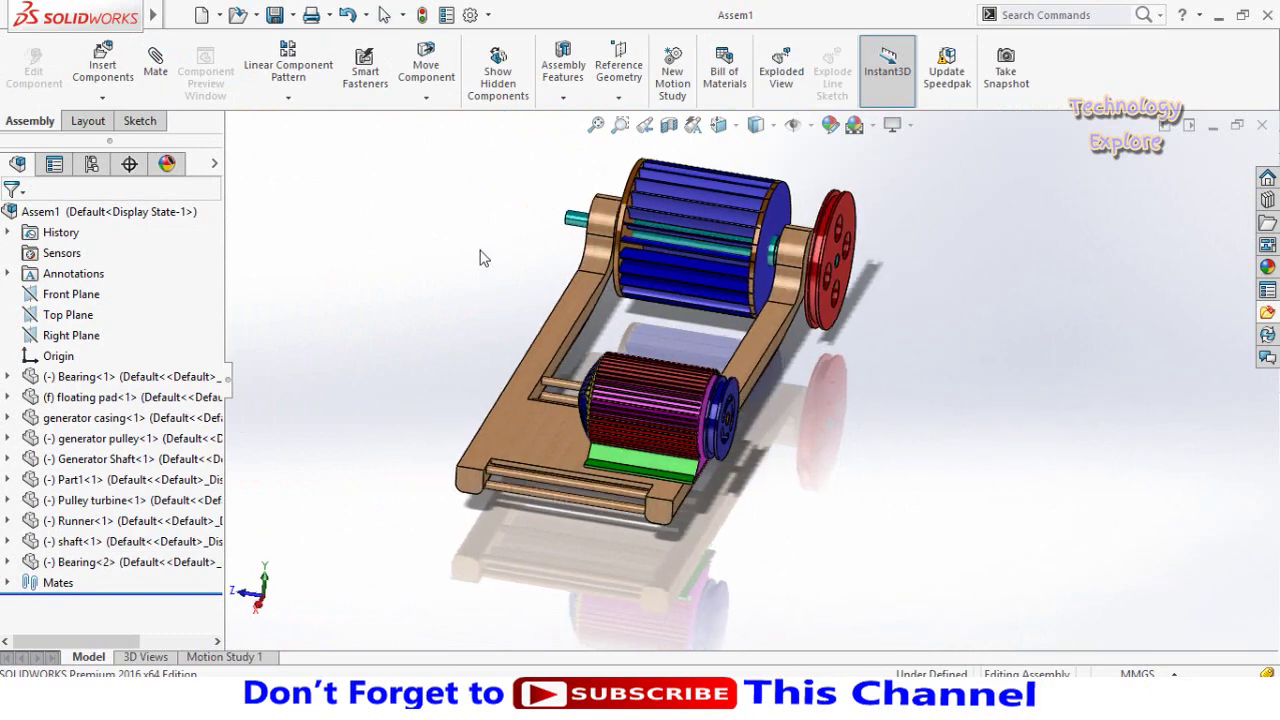
# Add a Belt/Chain feature around the red turbine and blue generator pulleys, creating Belt1 (4141.9mm).
pyautogui.click(562, 102)
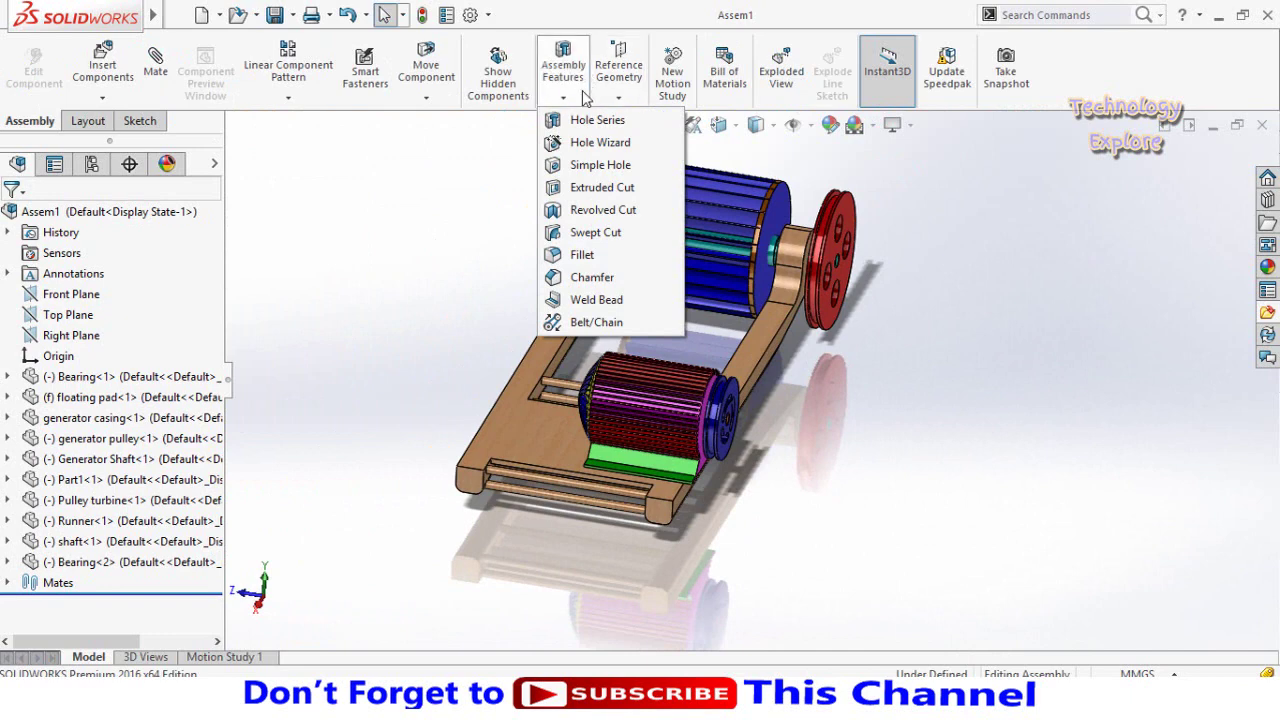
pyautogui.click(590, 325)
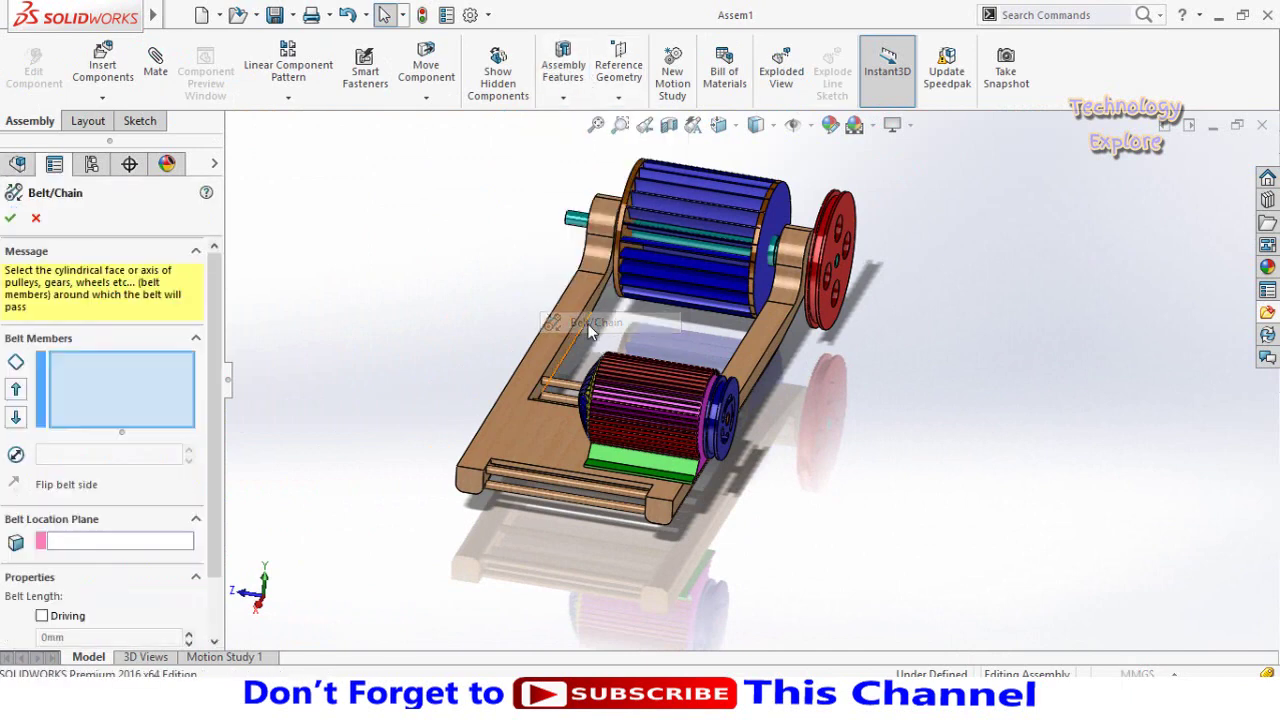
pyautogui.scroll(-3, 819, 268)
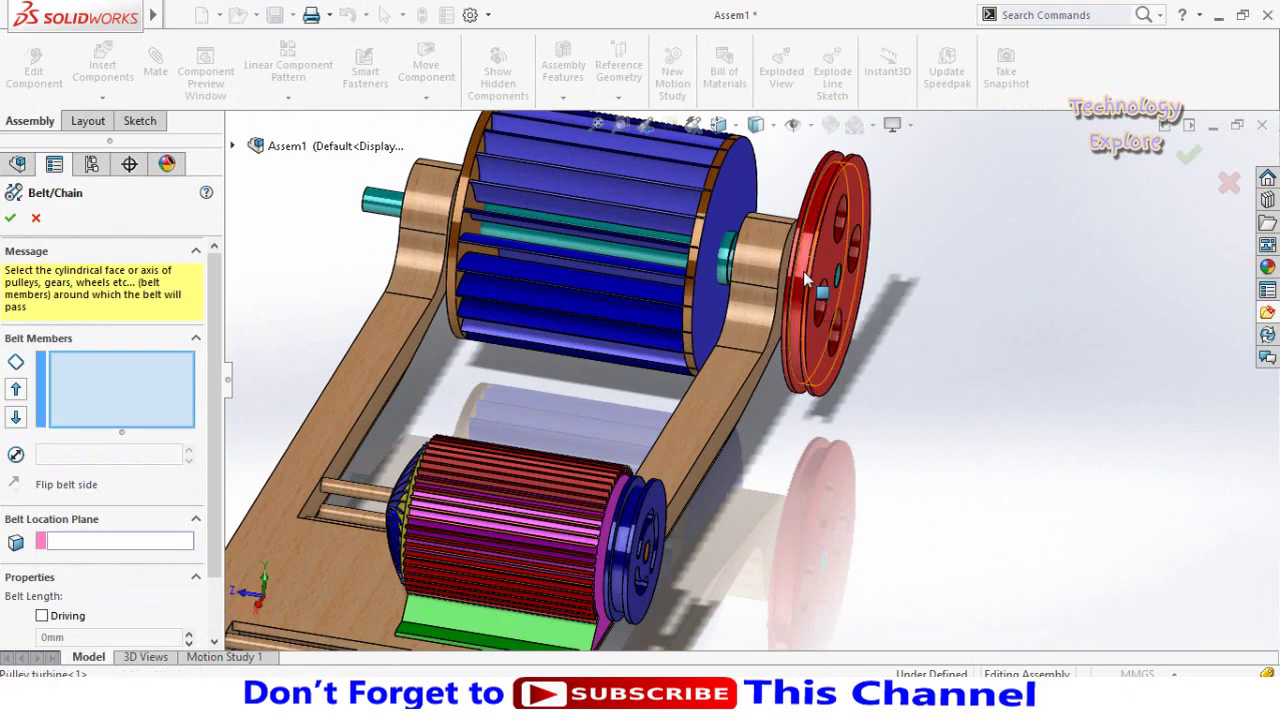
pyautogui.click(806, 276)
pyautogui.click(625, 522)
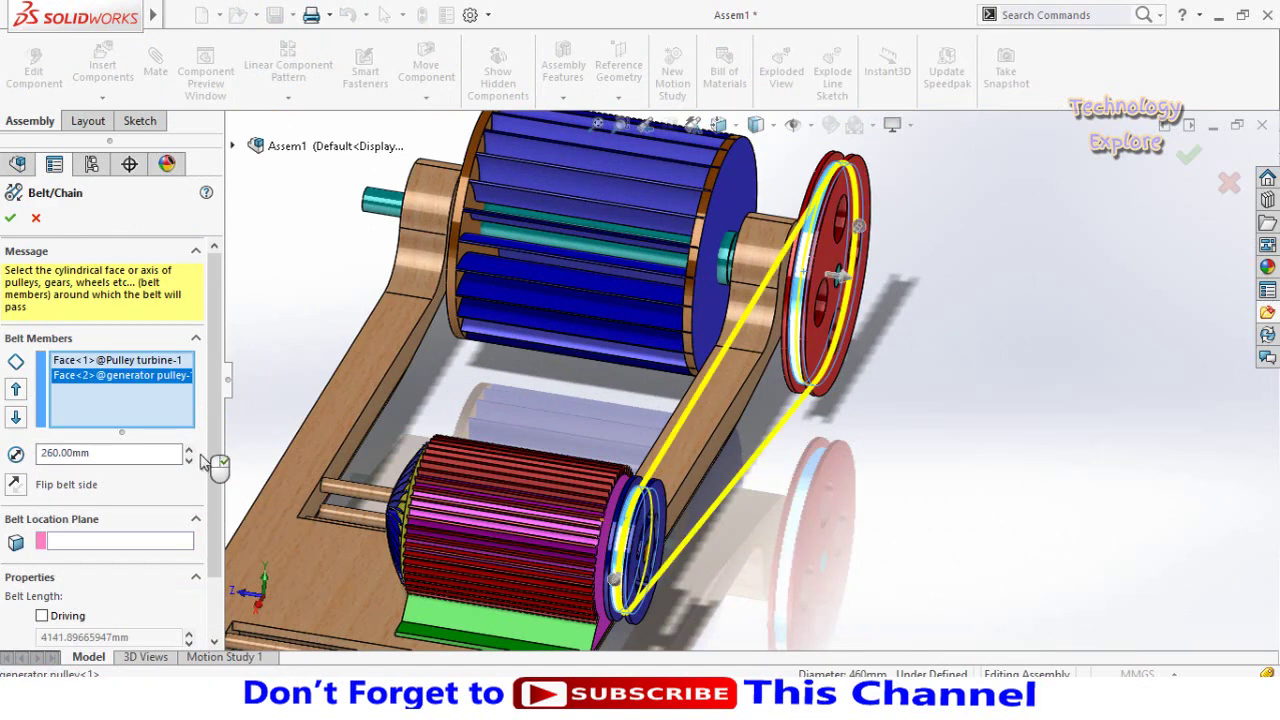
pyautogui.scroll(-2, 4, 481)
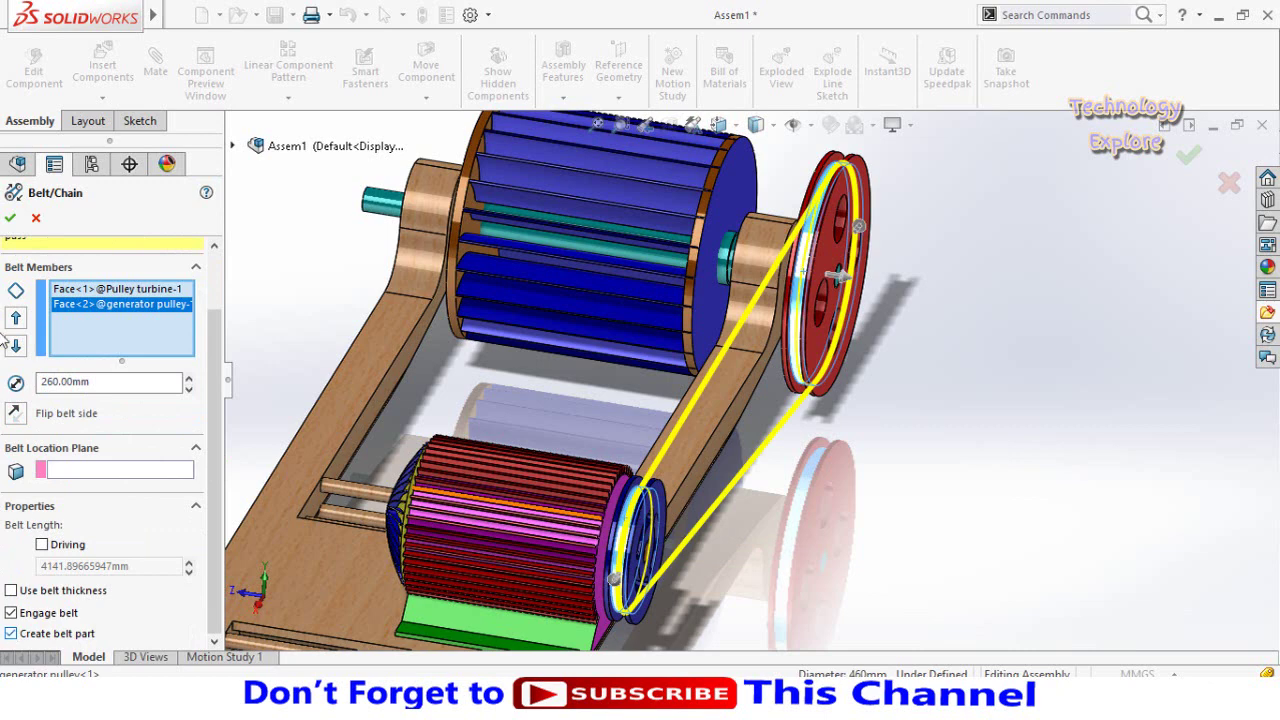
pyautogui.click(11, 219)
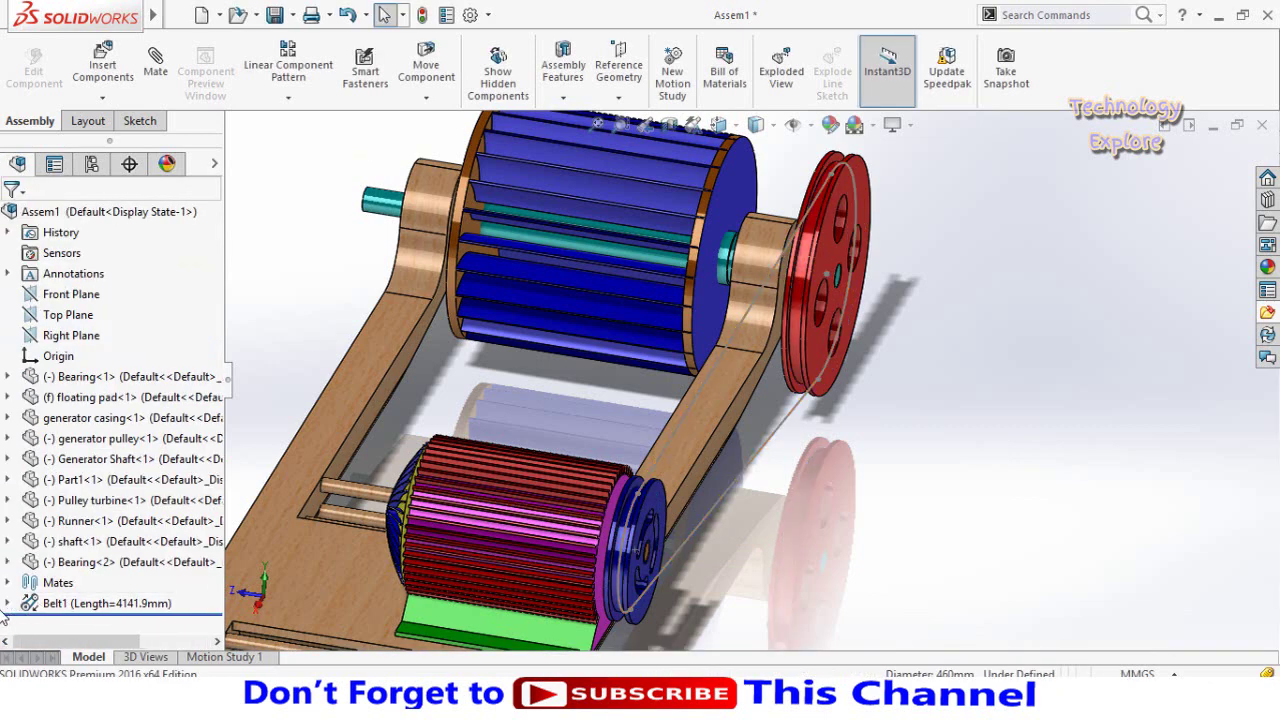
# Open Belt1's derived Sketch2 for editing.
pyautogui.click(8, 603)
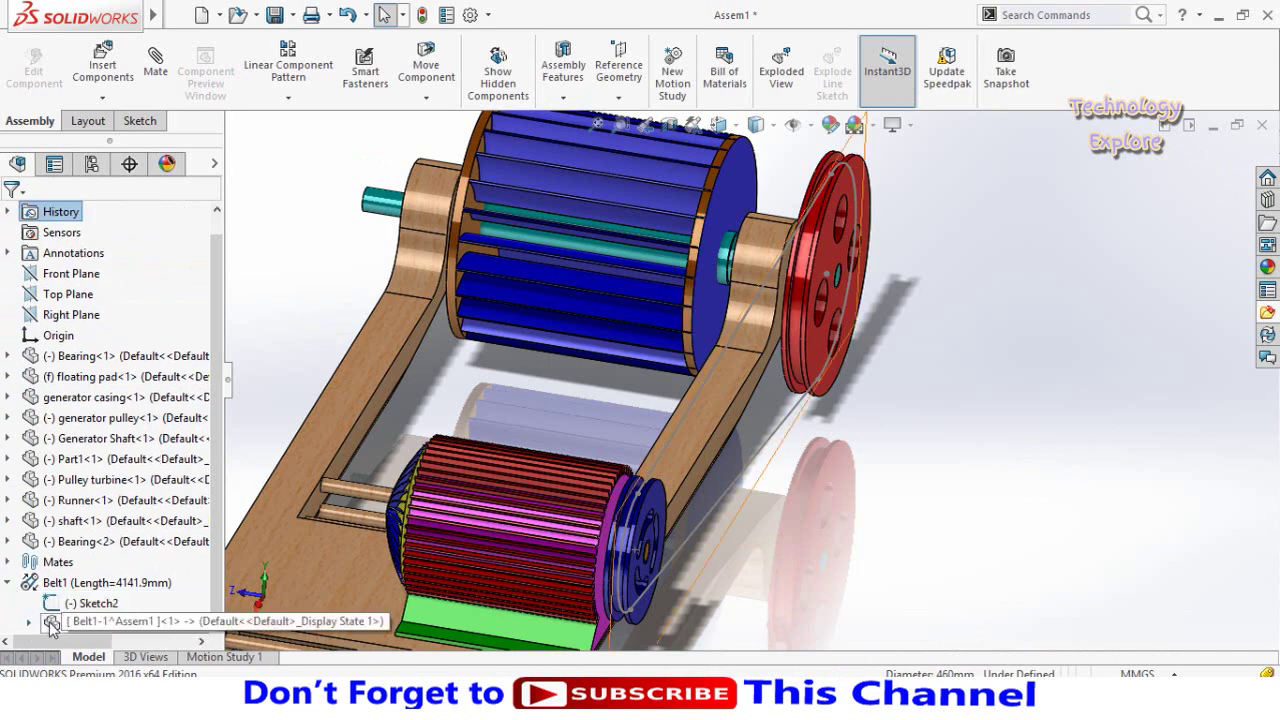
pyautogui.click(30, 624)
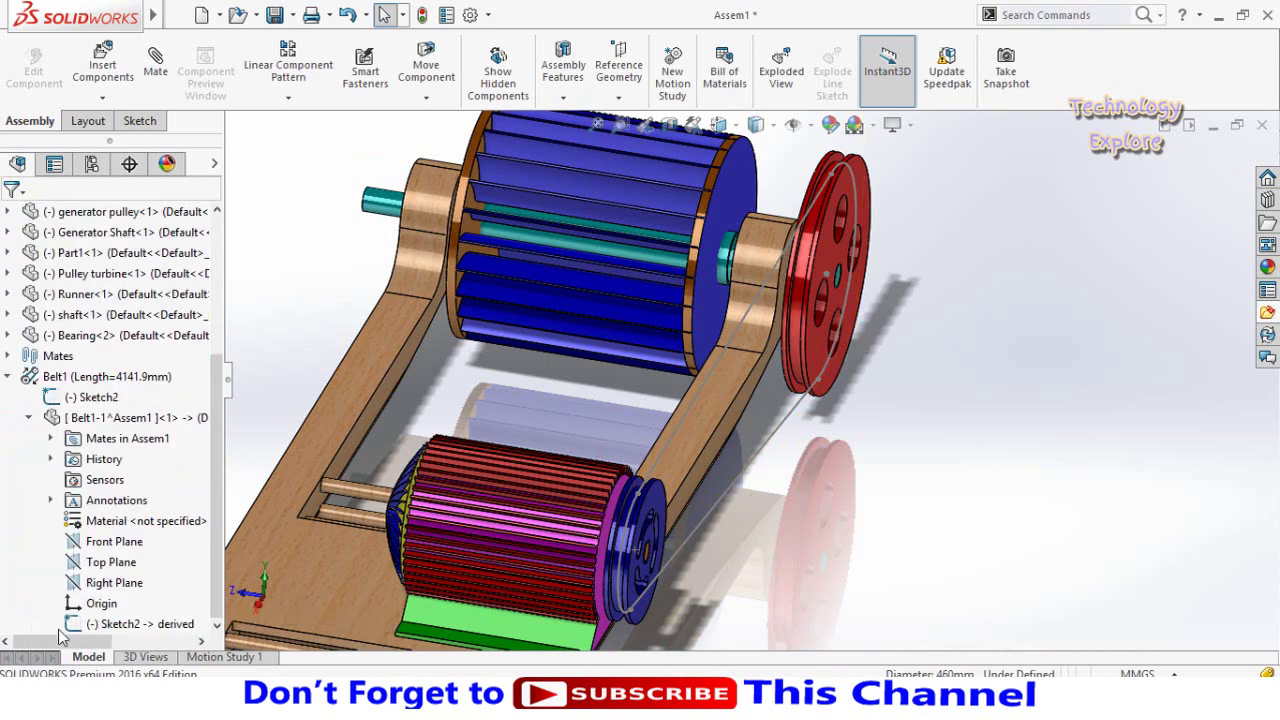
pyautogui.click(110, 624)
pyautogui.click(118, 587)
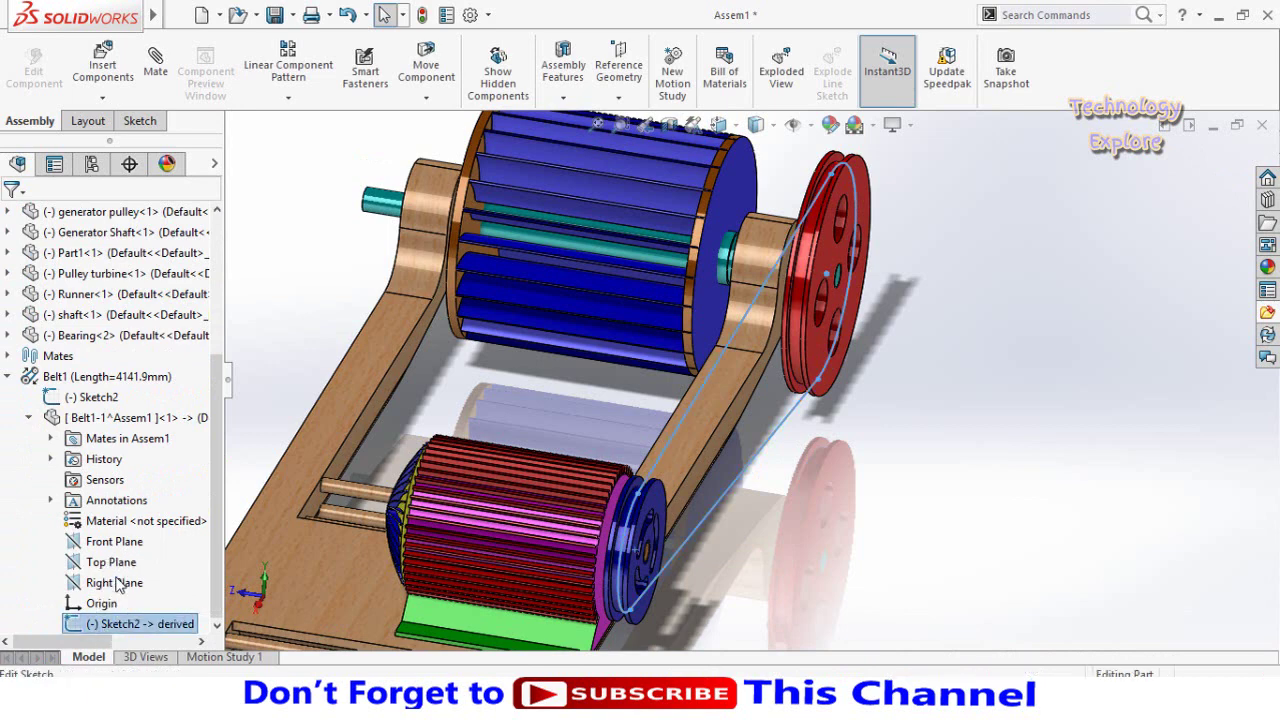
pyautogui.press('z')
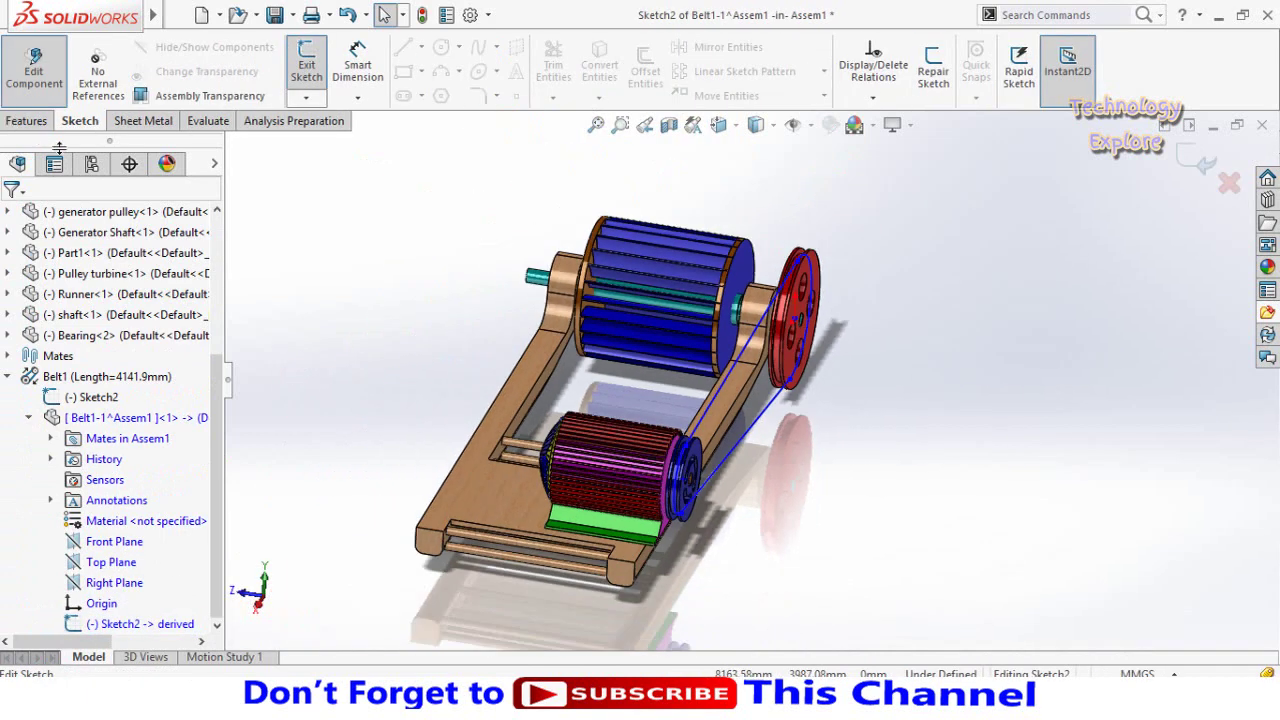
# Extrude the belt sketch Mid Plane with a 30 mm depth.
pyautogui.click(13, 124)
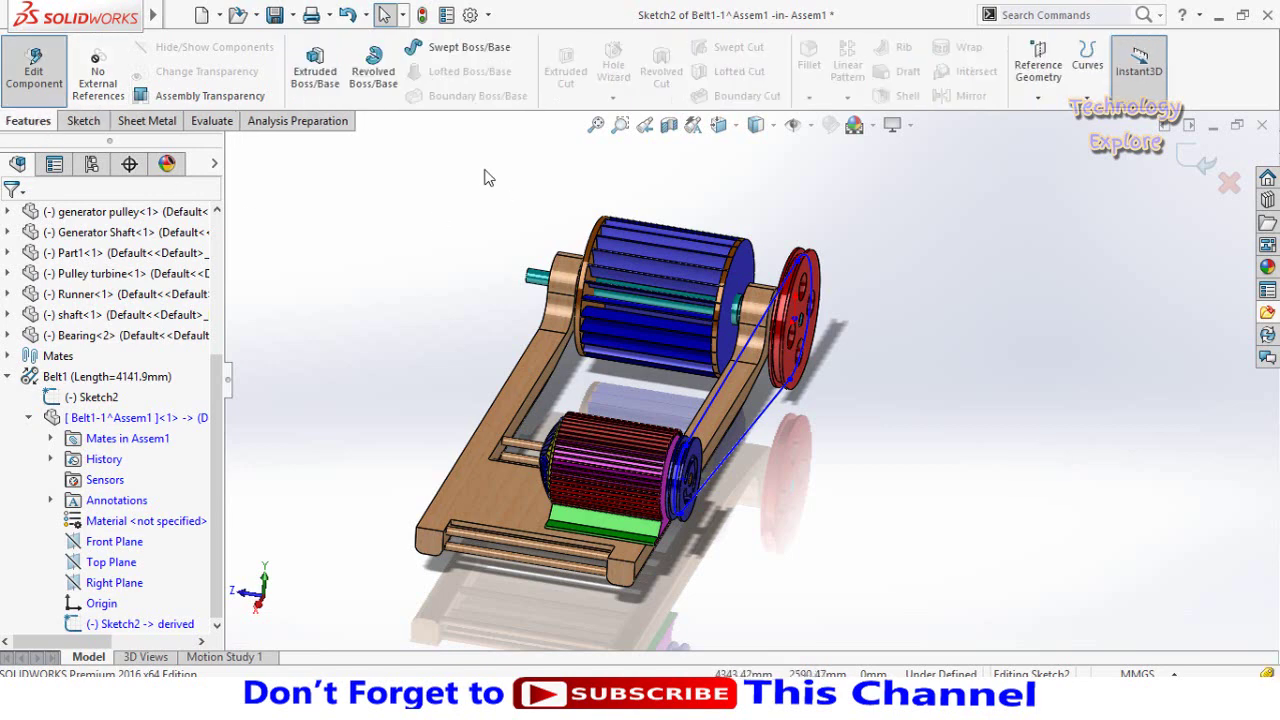
pyautogui.click(316, 76)
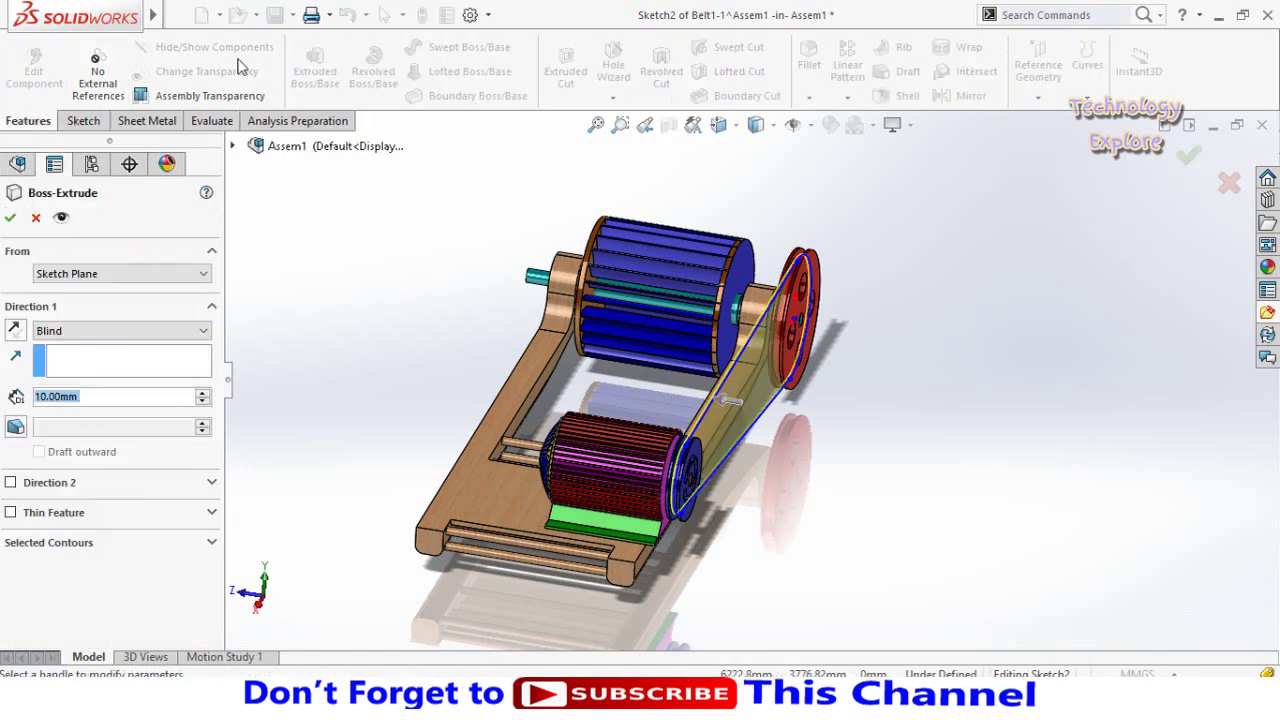
pyautogui.click(65, 340)
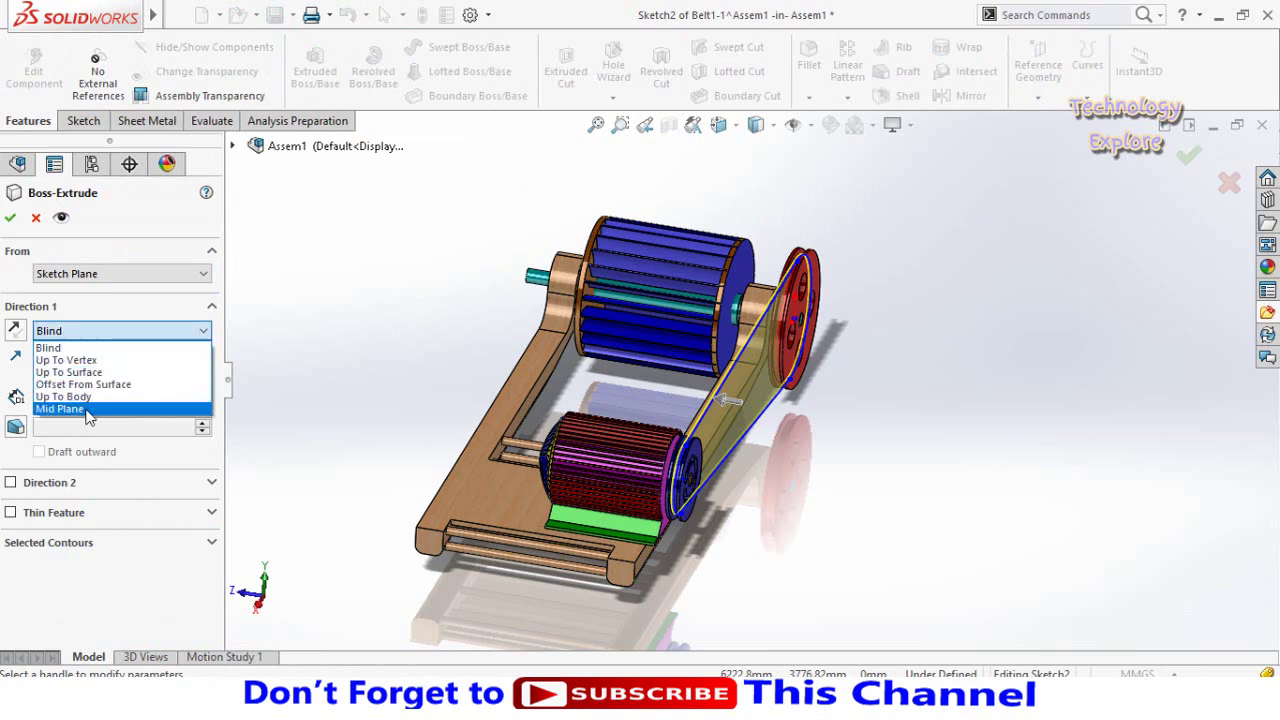
pyautogui.click(88, 409)
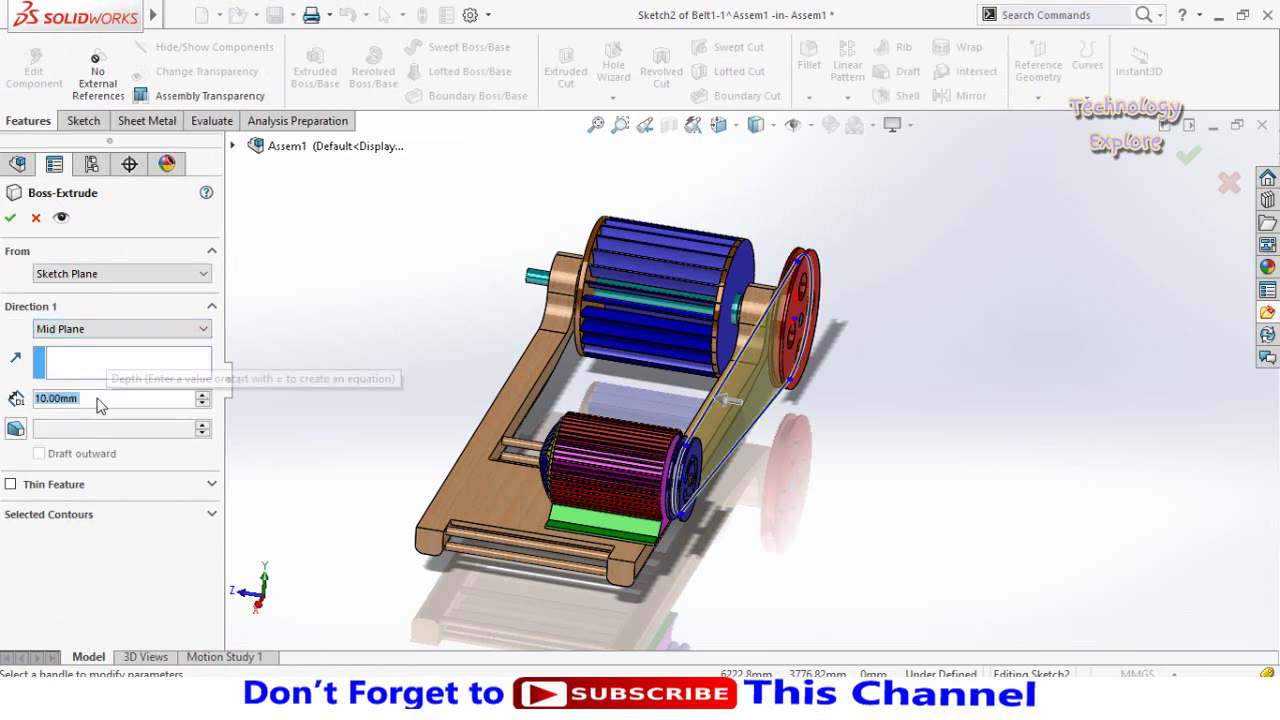
pyautogui.write('3')
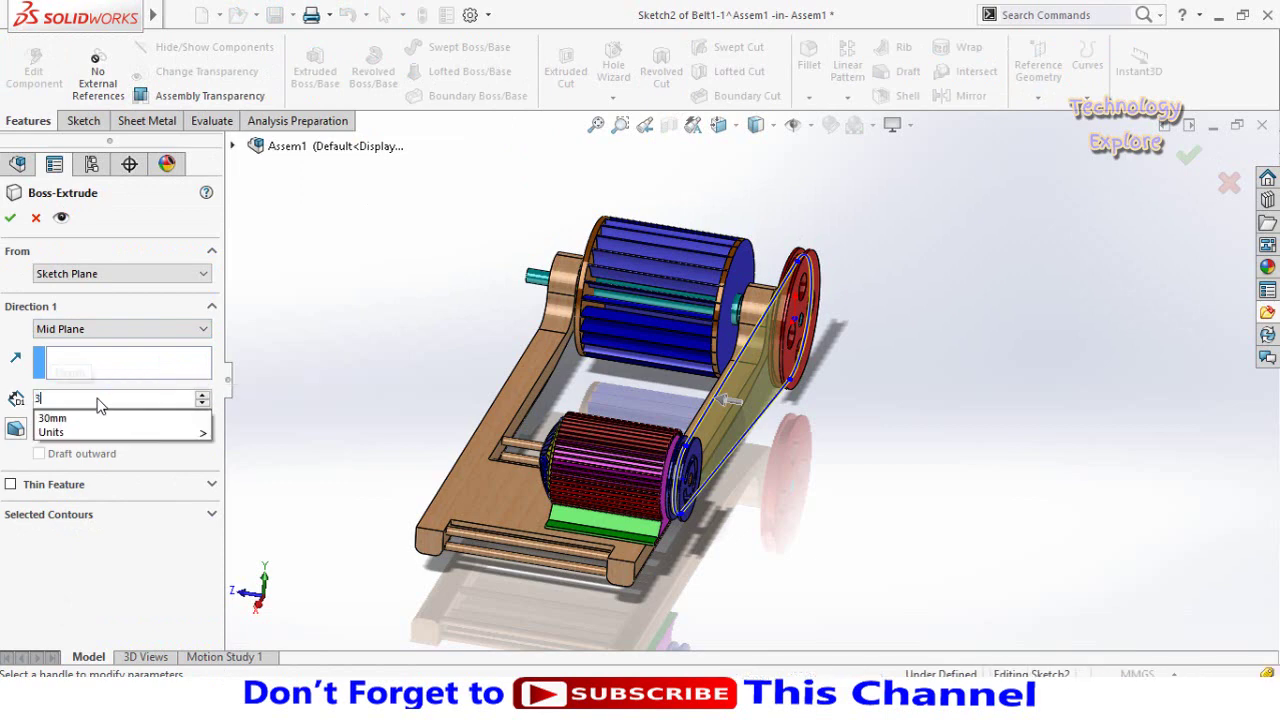
pyautogui.write('0')
pyautogui.press('Return')
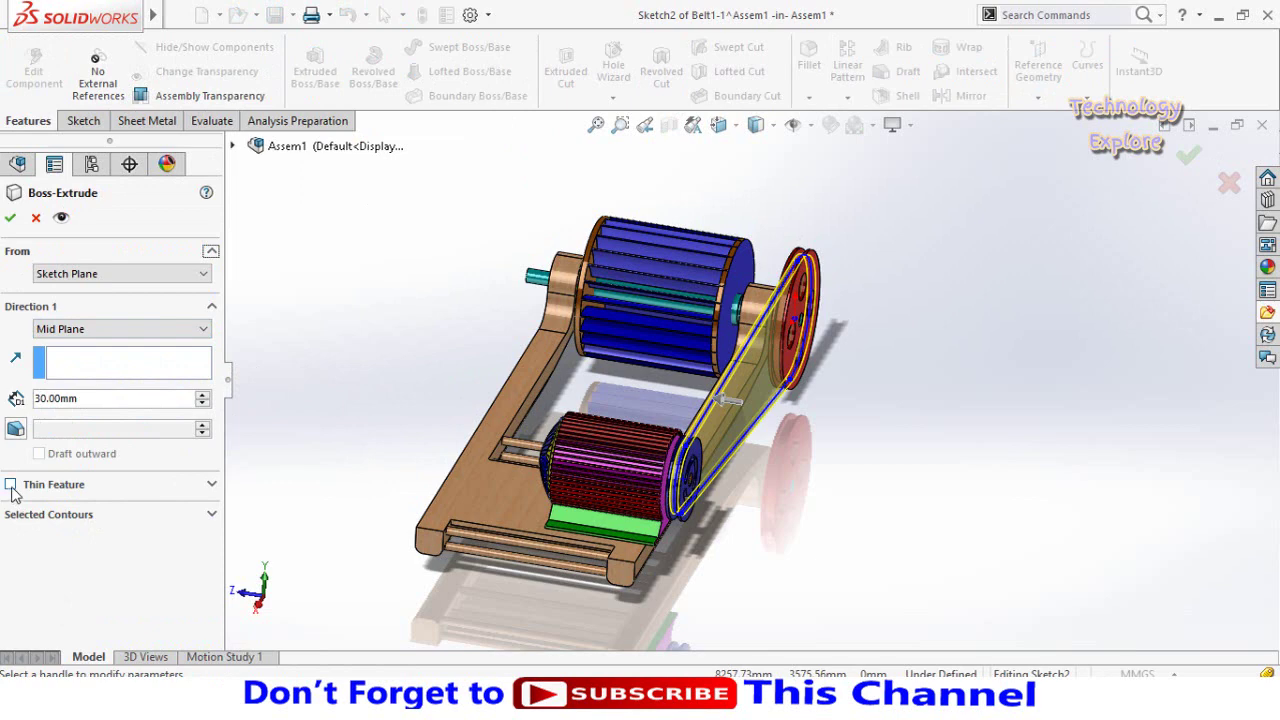
# Make the extrusion a 20 mm thin feature and accept the belt body.
pyautogui.click(11, 485)
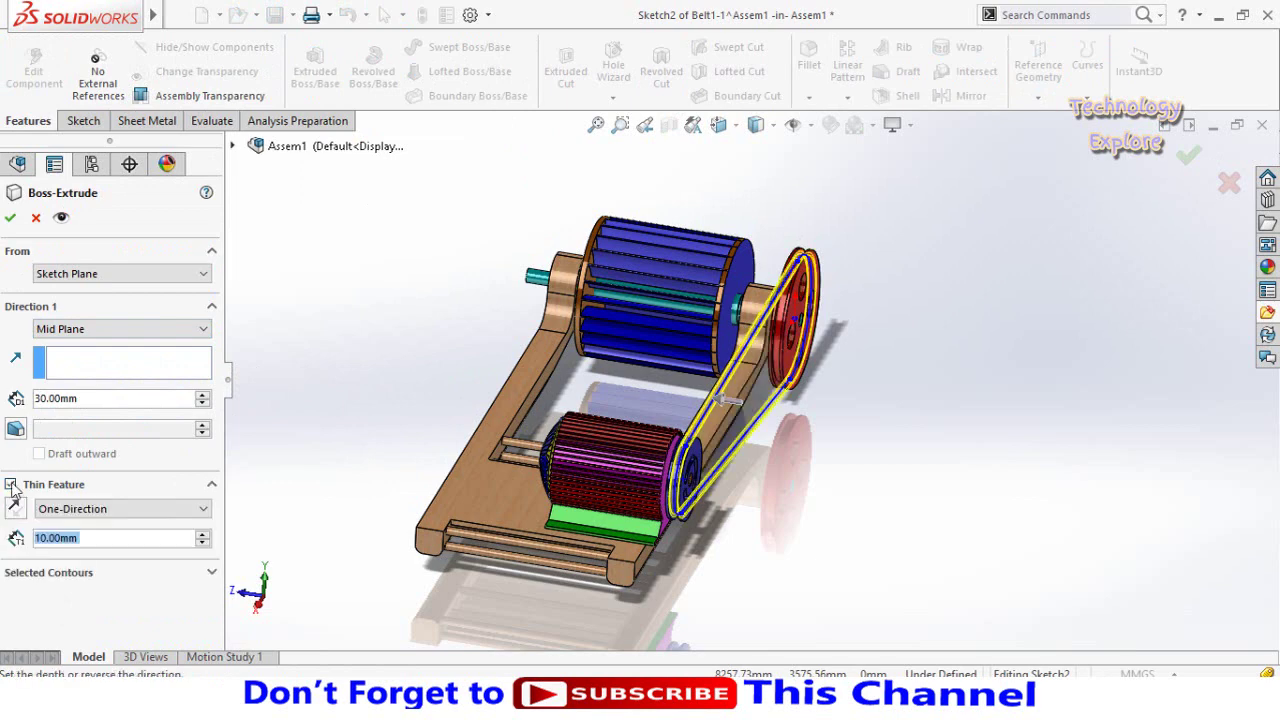
pyautogui.moveTo(400, 403); pyautogui.dragTo(329, 363, button='middle')
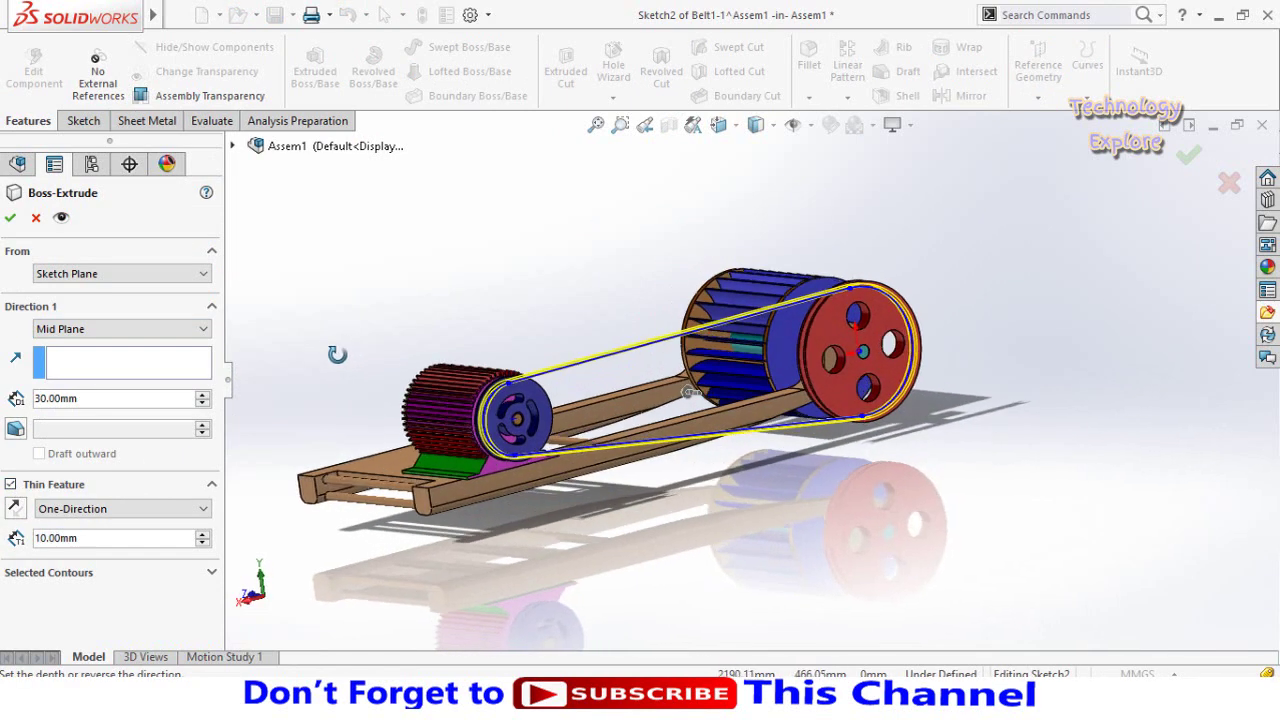
pyautogui.scroll(-5, 517, 420)
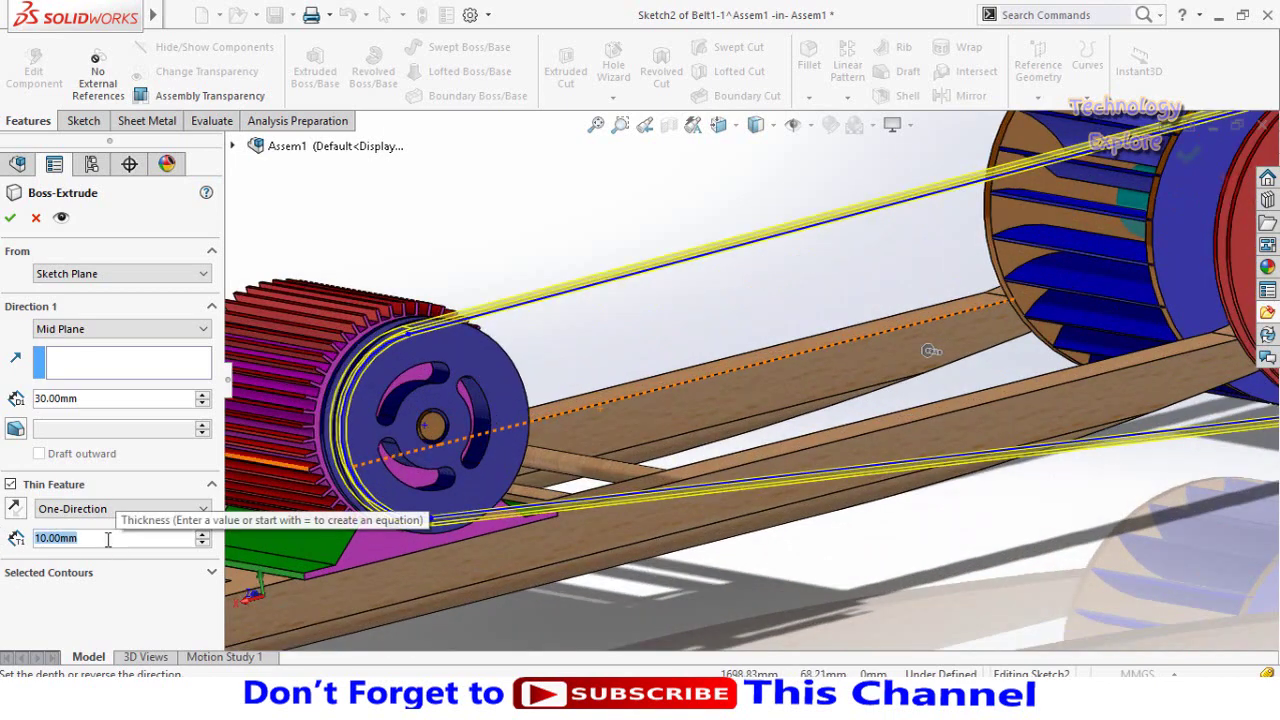
pyautogui.write('20')
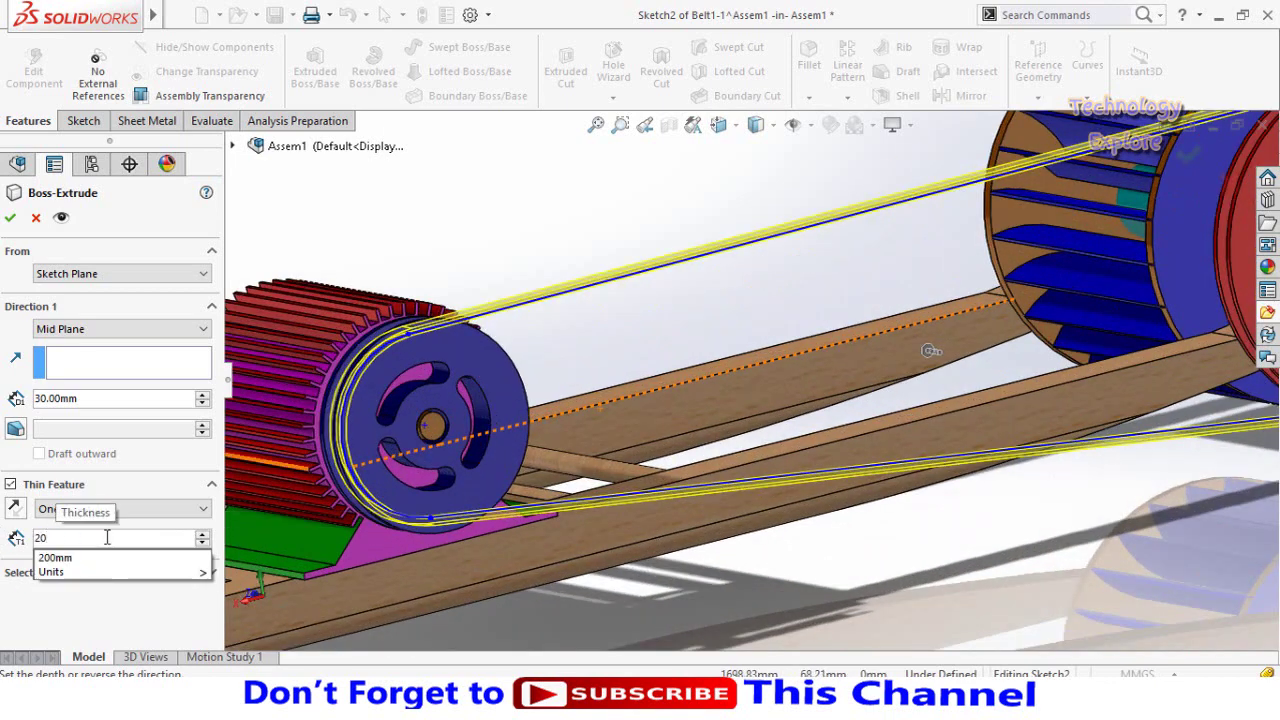
pyautogui.press('Return')
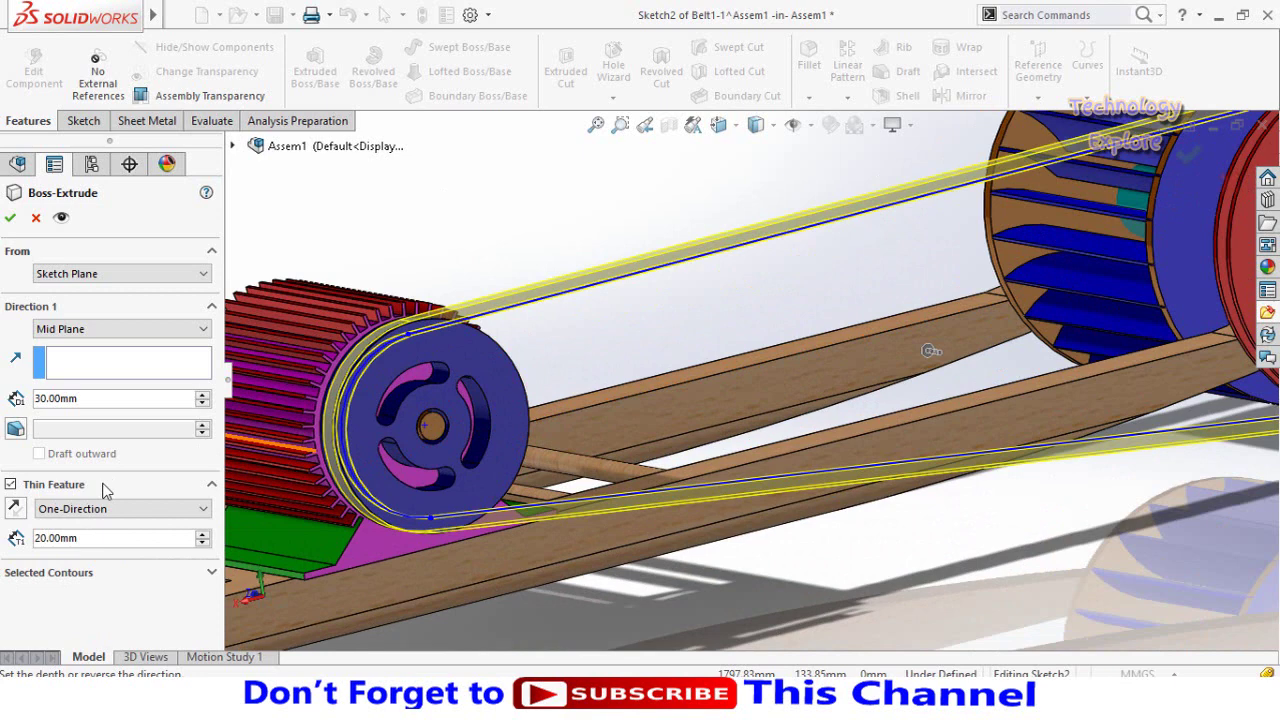
pyautogui.click(14, 510)
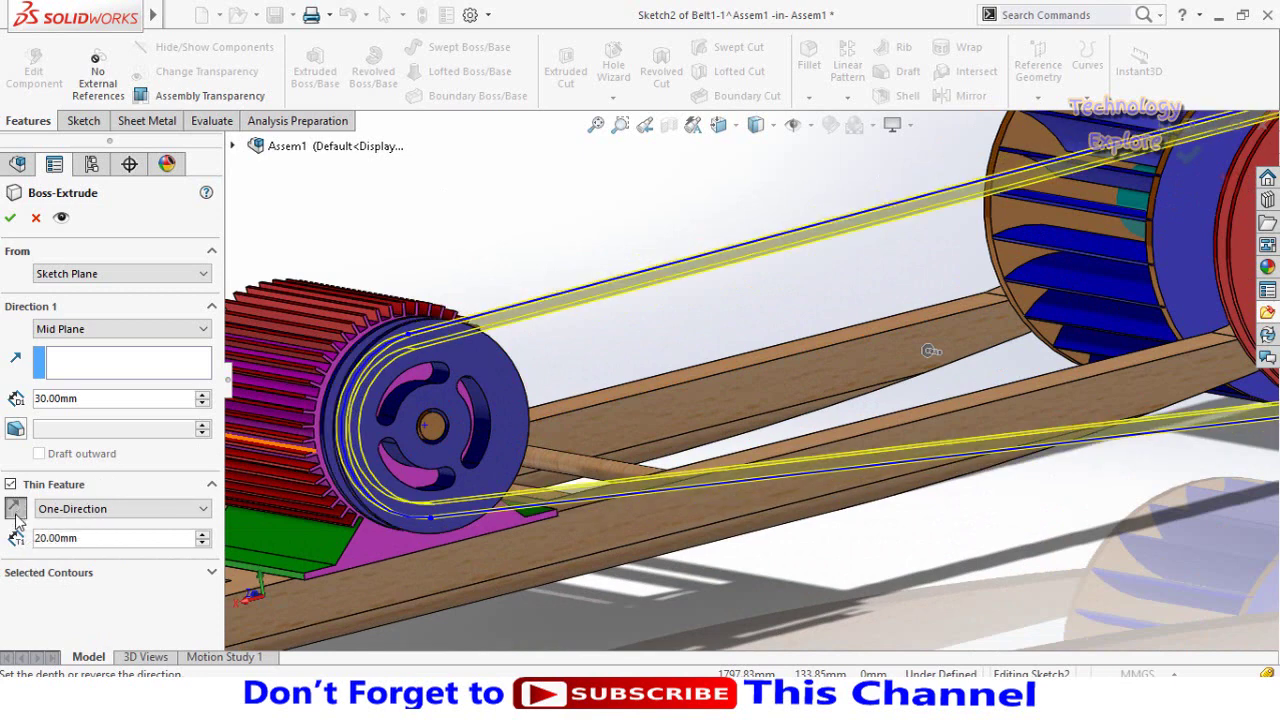
pyautogui.click(14, 512)
pyautogui.click(8, 219)
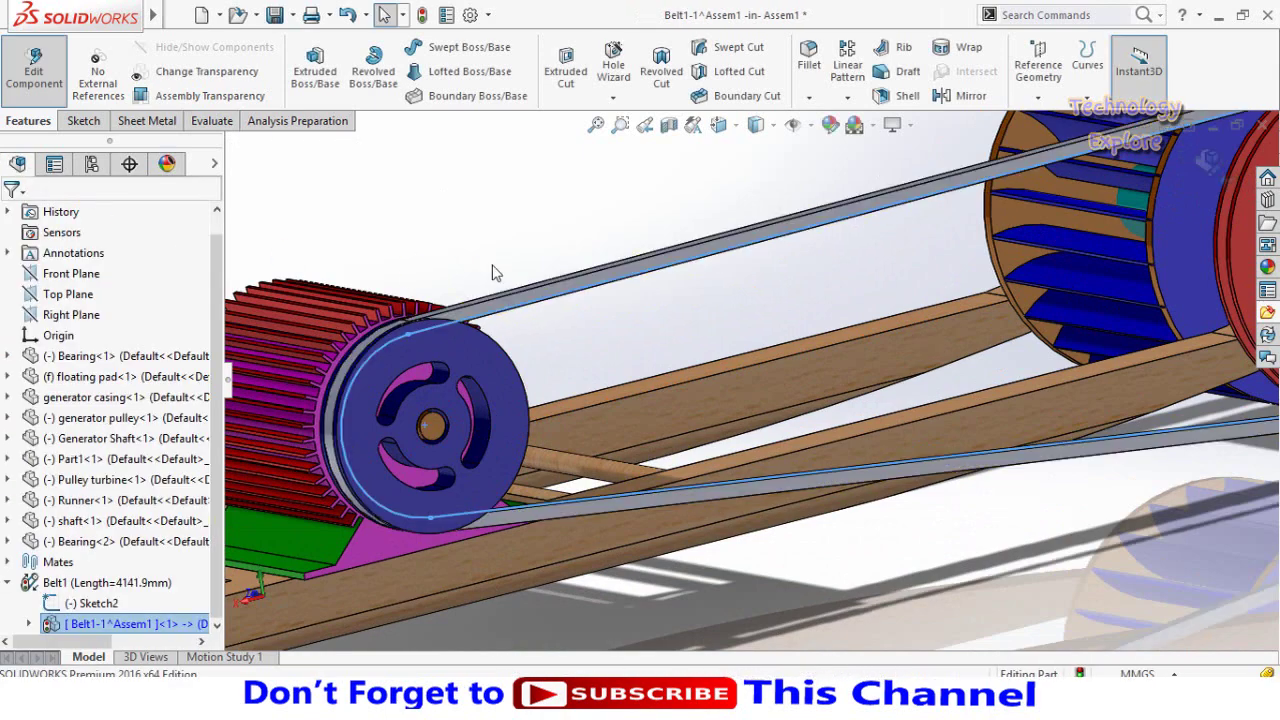
# Hide the belt's Sketch2 path.
pyautogui.press('f')
pyautogui.scroll(-5, 586, 434)
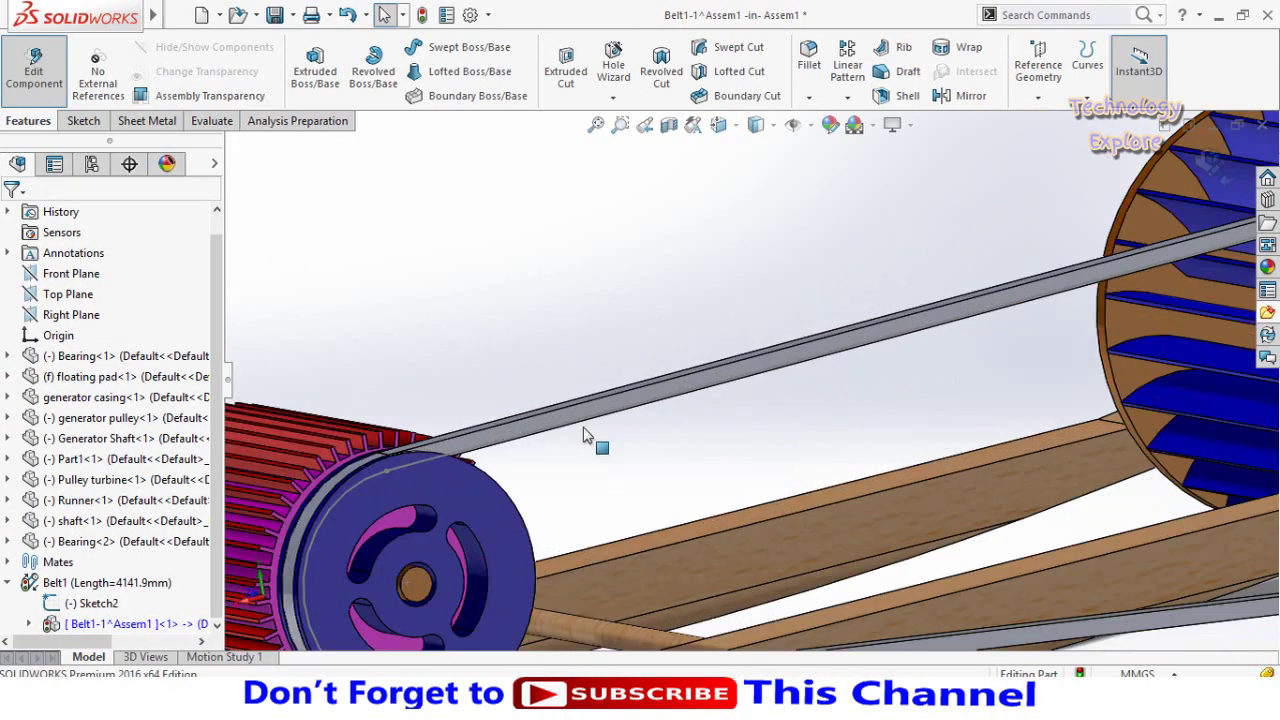
pyautogui.scroll(-2, 497, 463)
pyautogui.click(480, 448)
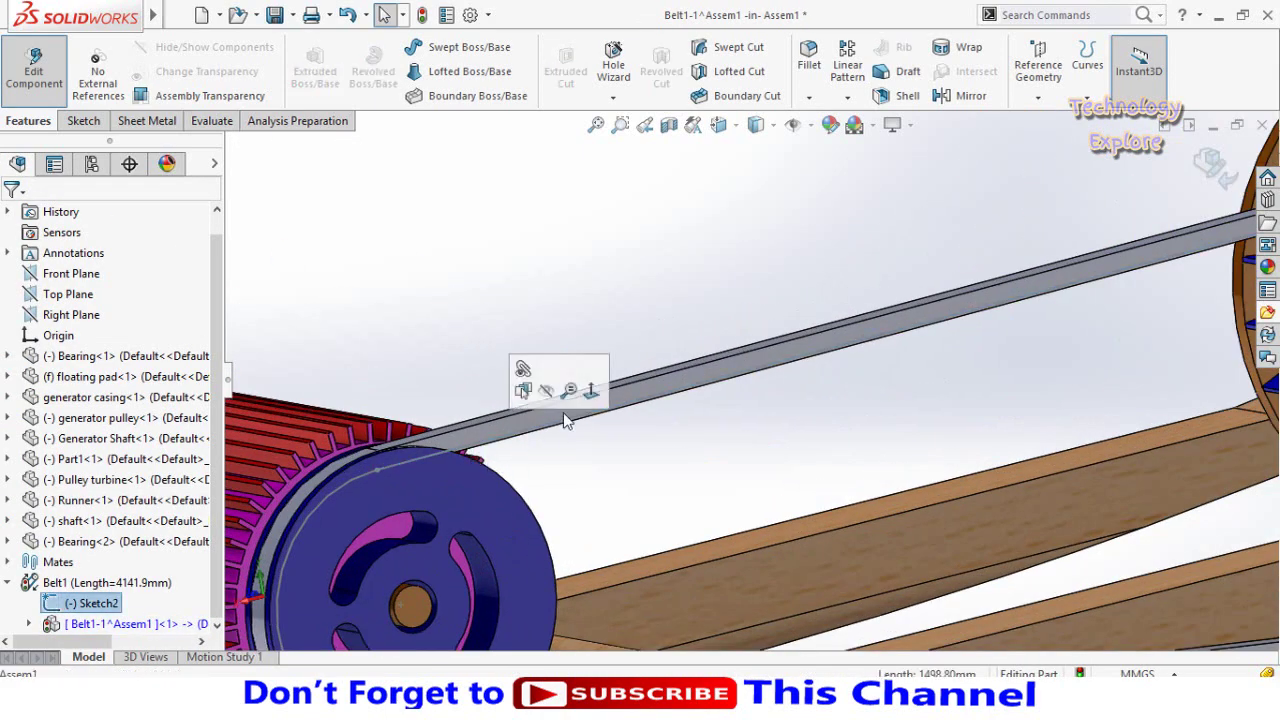
pyautogui.click(551, 392)
pyautogui.scroll(5, 625, 467)
pyautogui.scroll(-2, 690, 423)
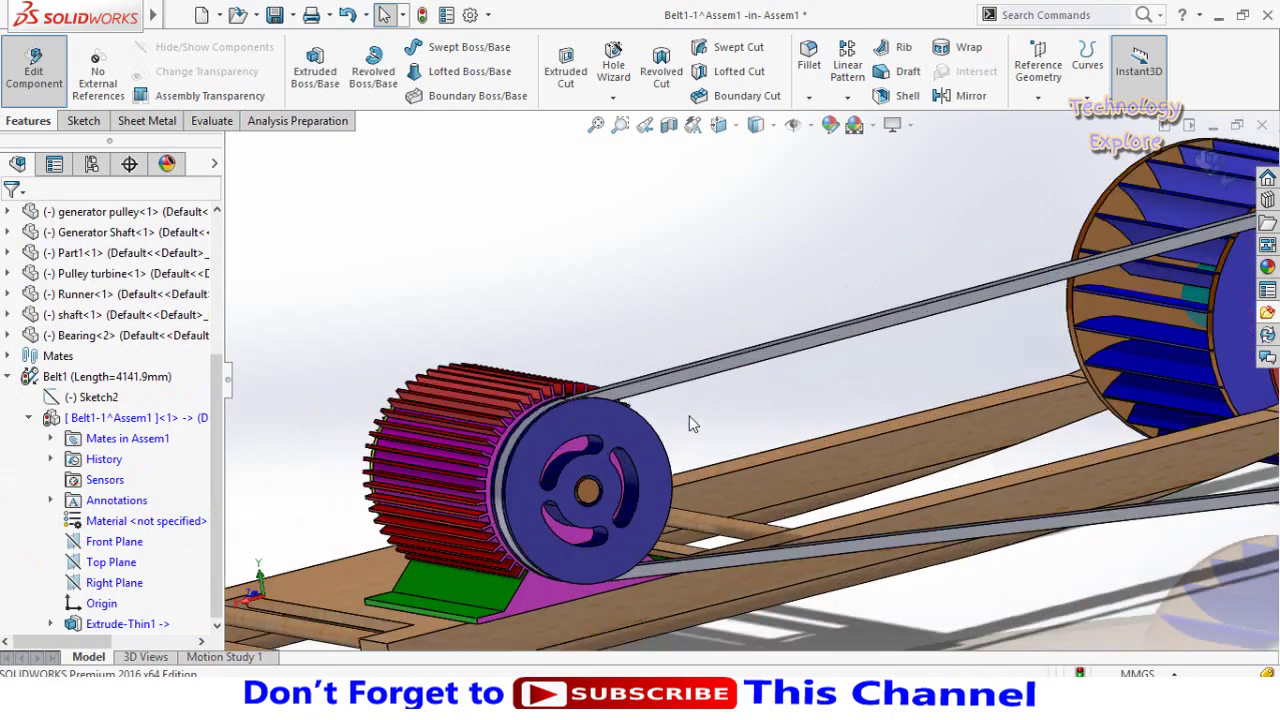
# Give the belt body a black colour appearance.
pyautogui.click(670, 388)
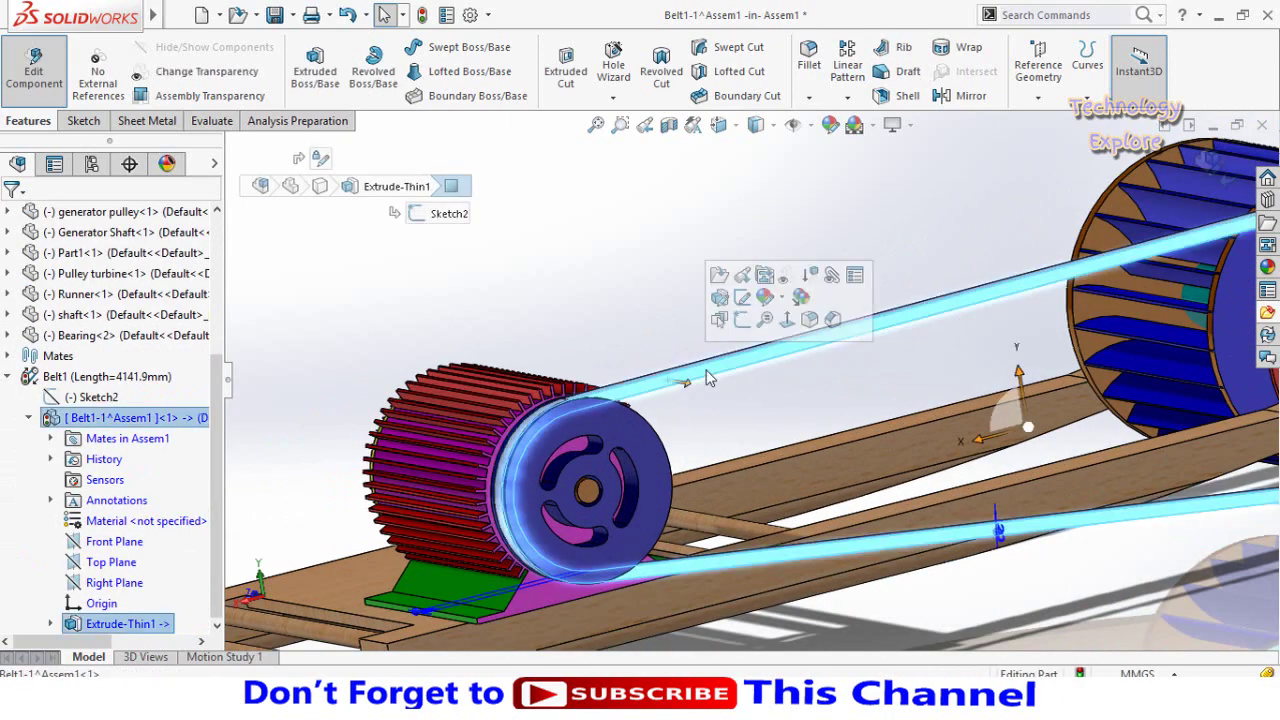
pyautogui.click(765, 297)
pyautogui.click(768, 378)
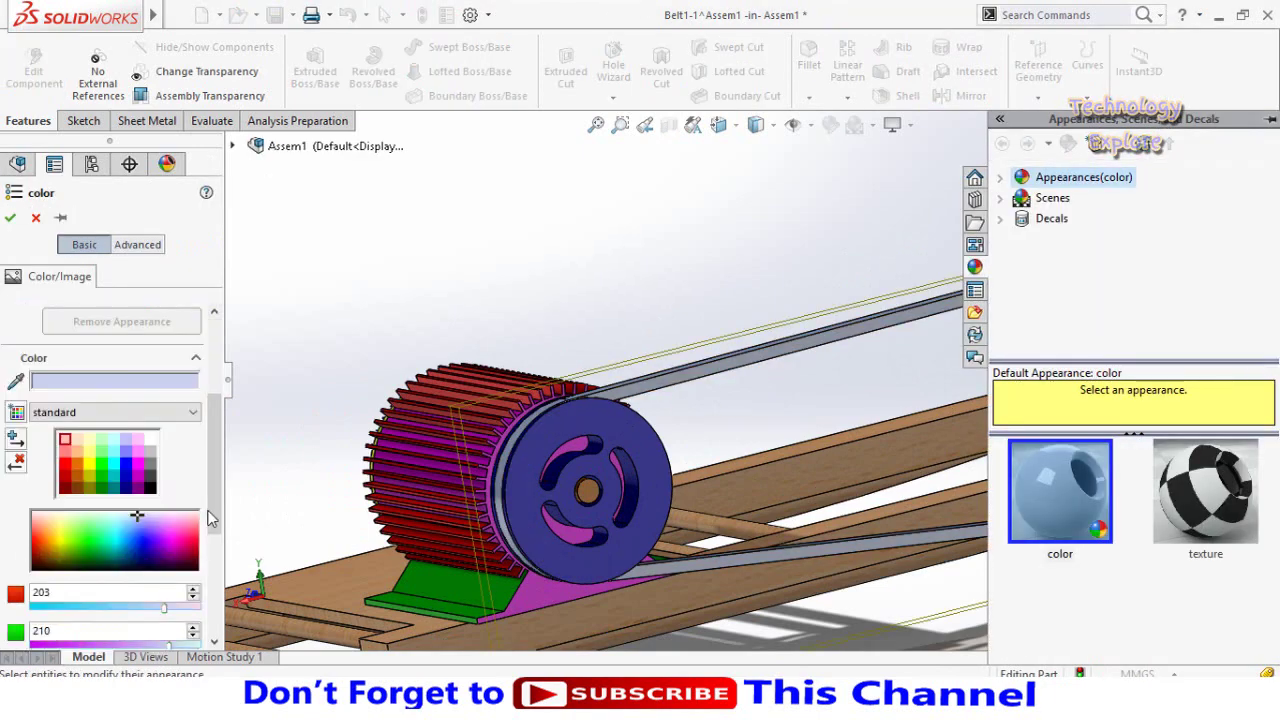
pyautogui.click(149, 488)
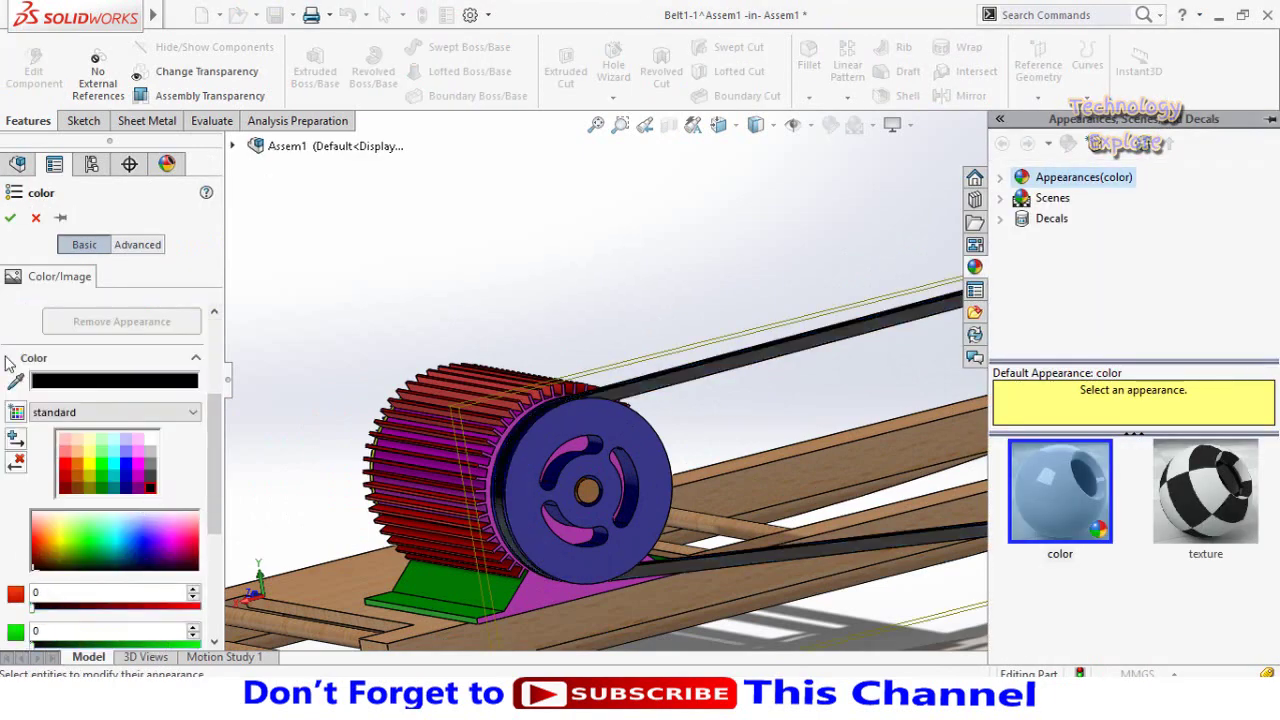
pyautogui.click(9, 219)
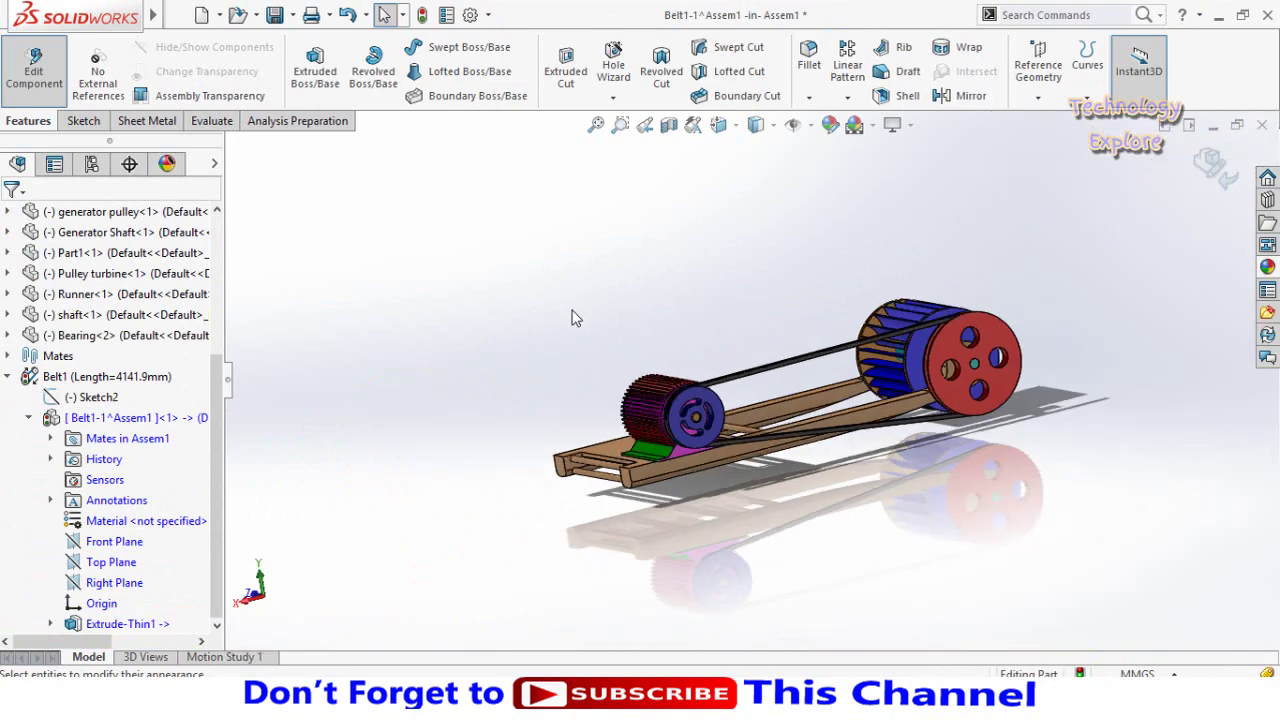
pyautogui.moveTo(571, 317)
pyautogui.mouseDown(button='middle')
pyautogui.moveTo(706, 347)
pyautogui.moveTo(789, 249)
pyautogui.moveTo(880, 320)
pyautogui.moveTo(893, 355)
pyautogui.moveTo(707, 391)
pyautogui.mouseUp(button='middle')
# Turn the turbine shaft to test the belt drive around the pulleys.
pyautogui.scroll(-2, 707, 391)
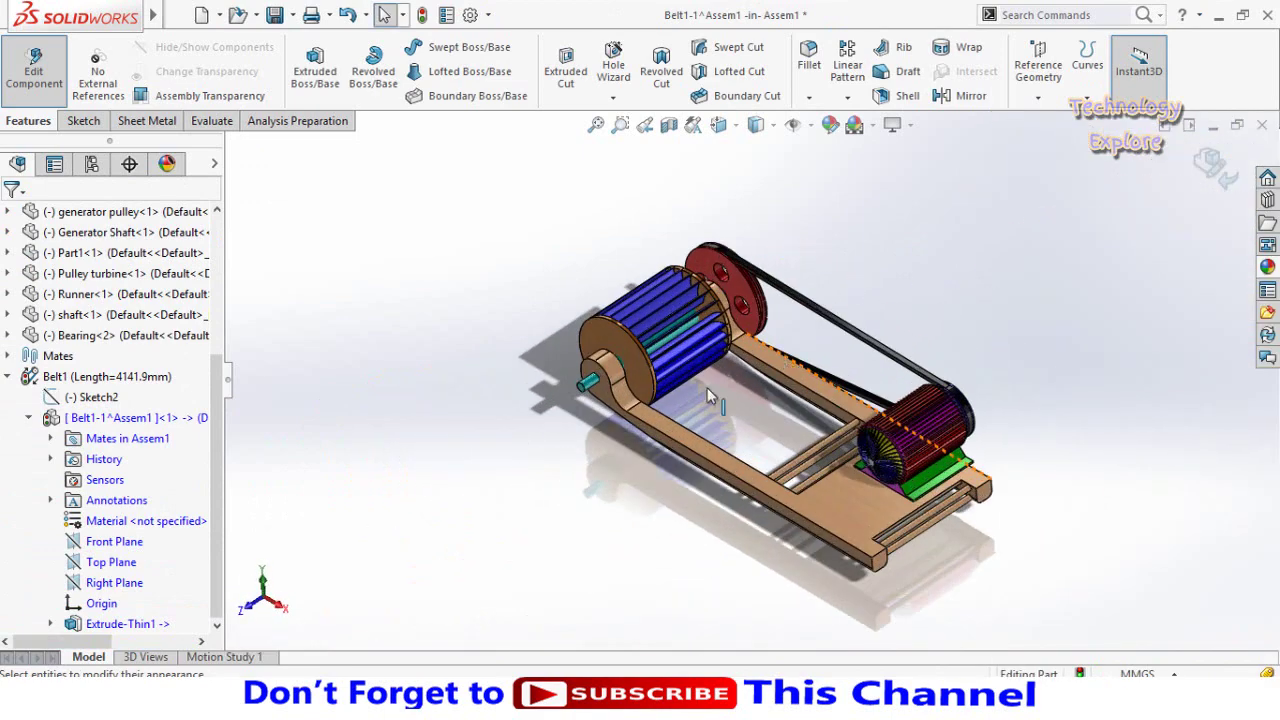
pyautogui.click(80, 314)
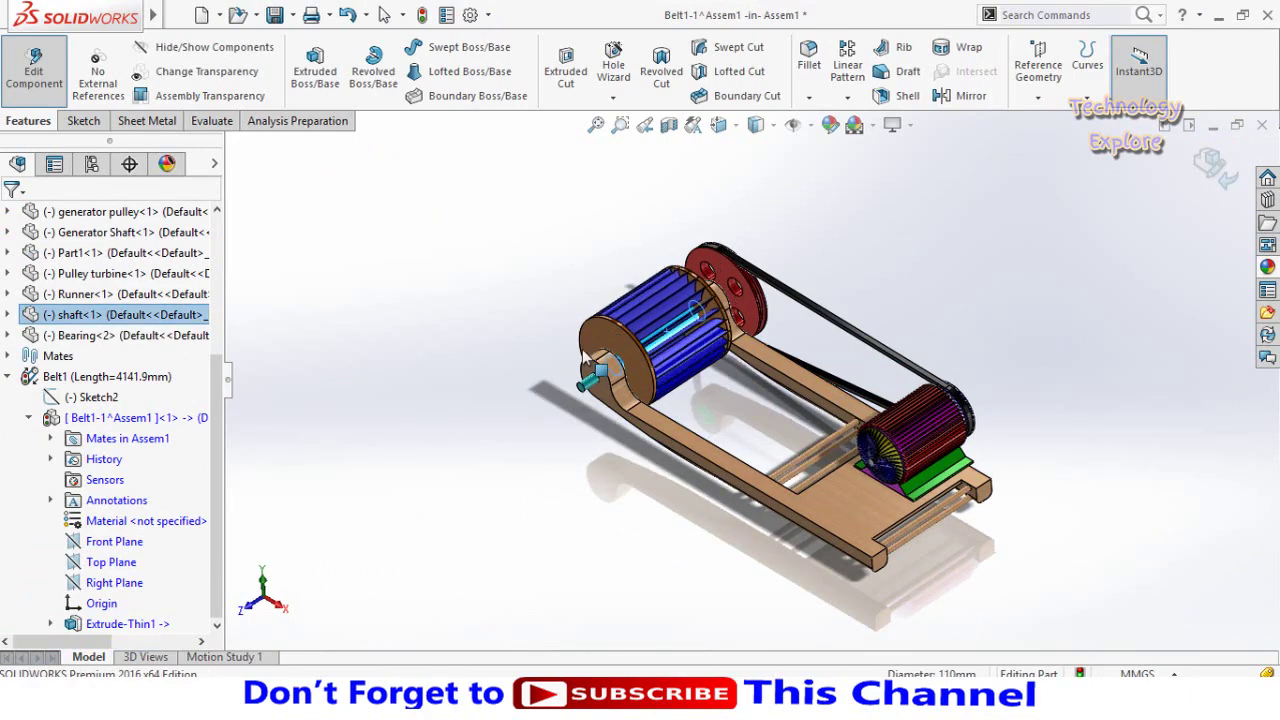
pyautogui.moveTo(582, 349); pyautogui.dragTo(749, 365)
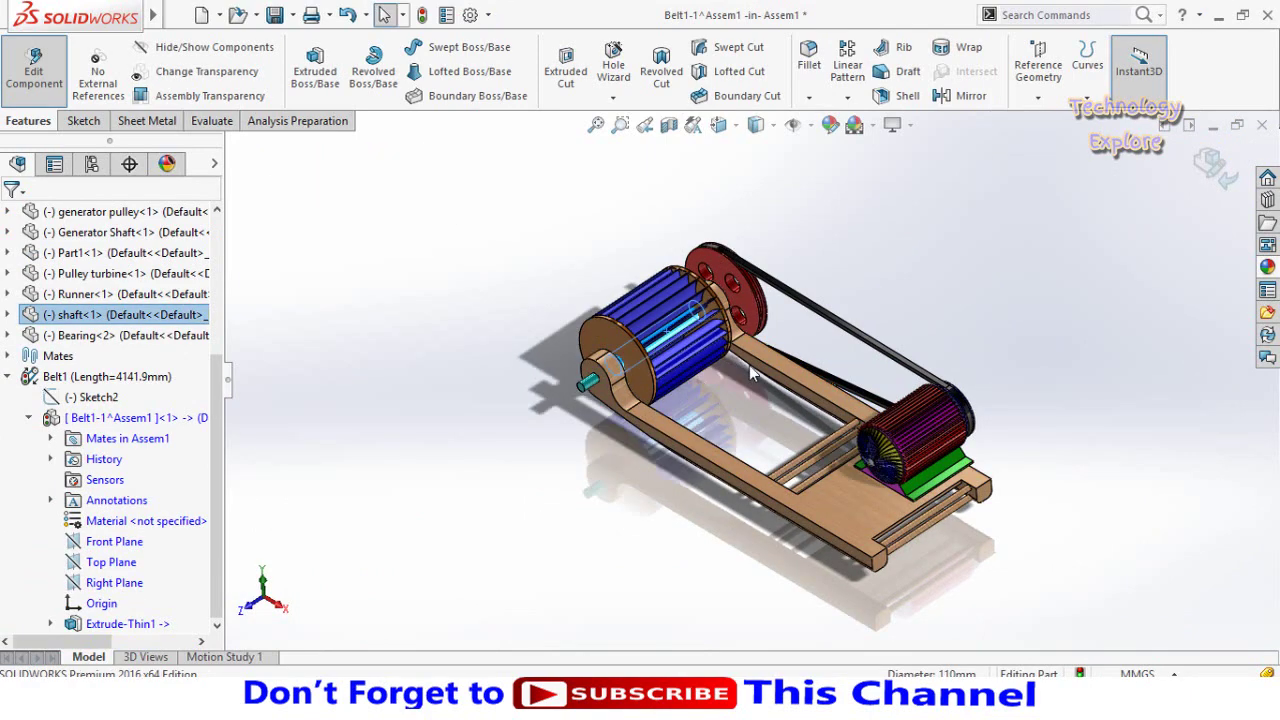
pyautogui.moveTo(749, 365)
pyautogui.mouseDown(button='middle')
pyautogui.moveTo(634, 309)
pyautogui.moveTo(603, 391)
pyautogui.moveTo(598, 381)
pyautogui.mouseUp(button='middle')
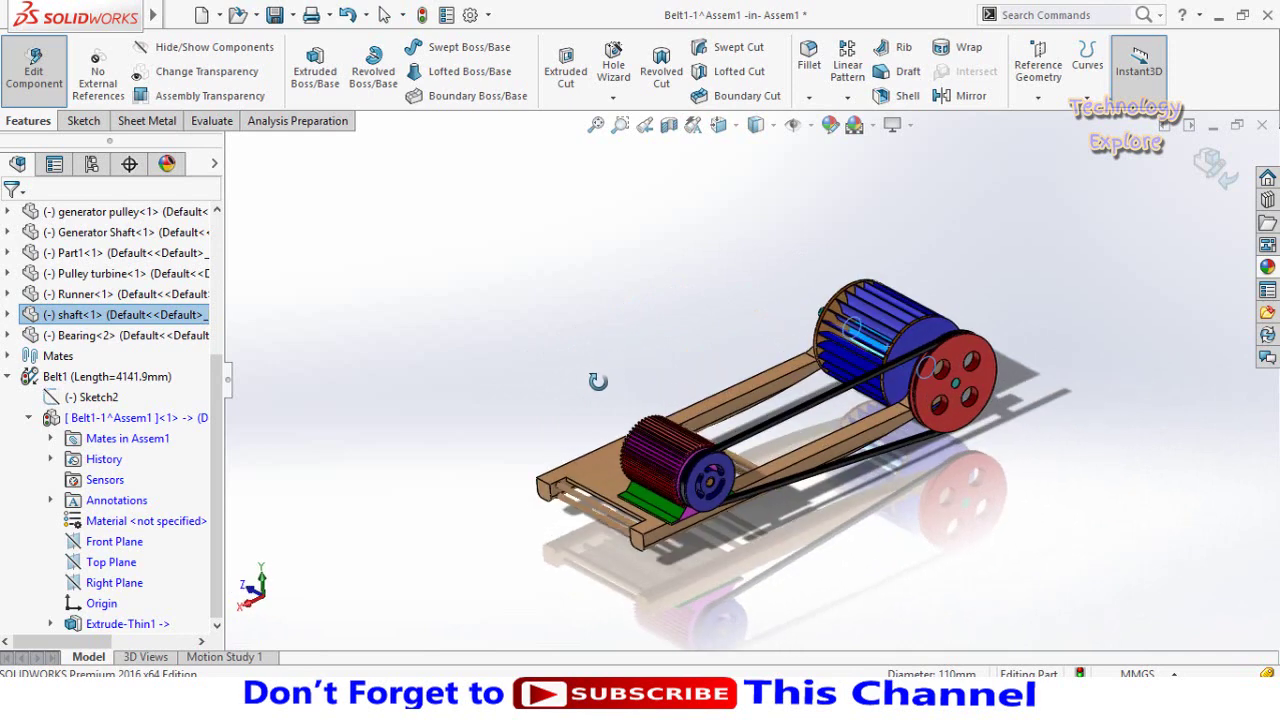
pyautogui.click(996, 375)
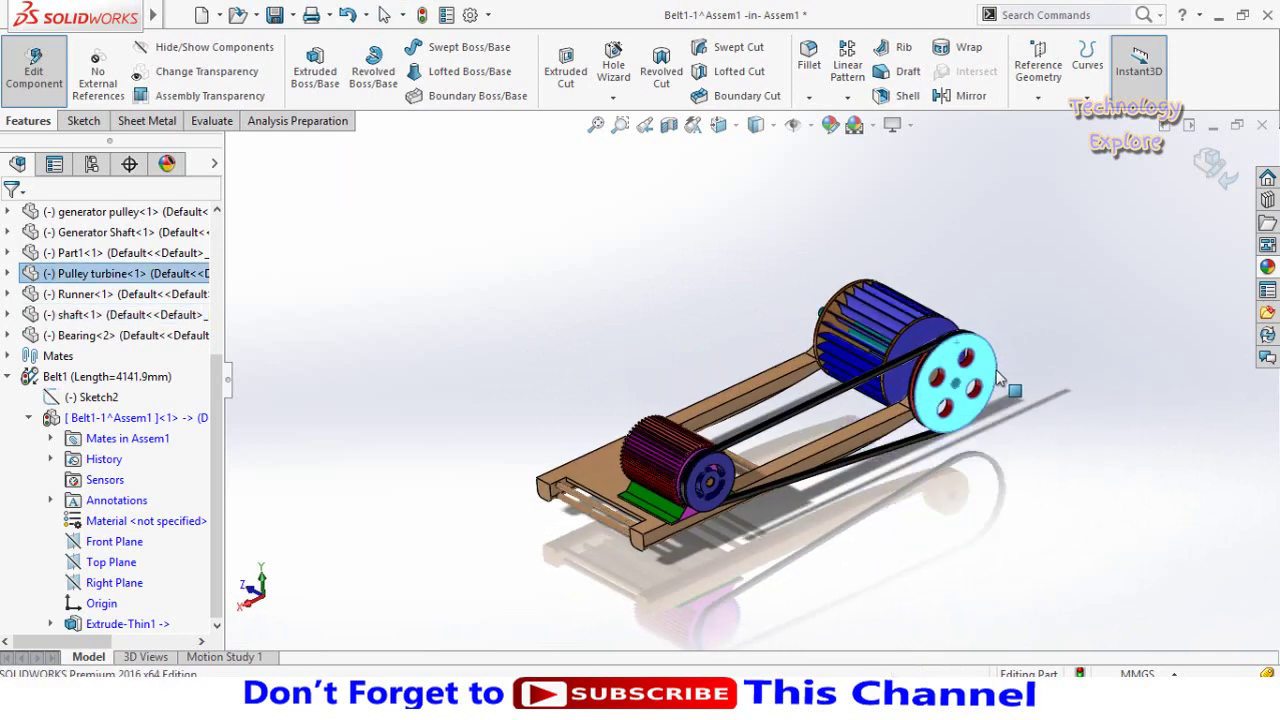
pyautogui.click(1085, 255)
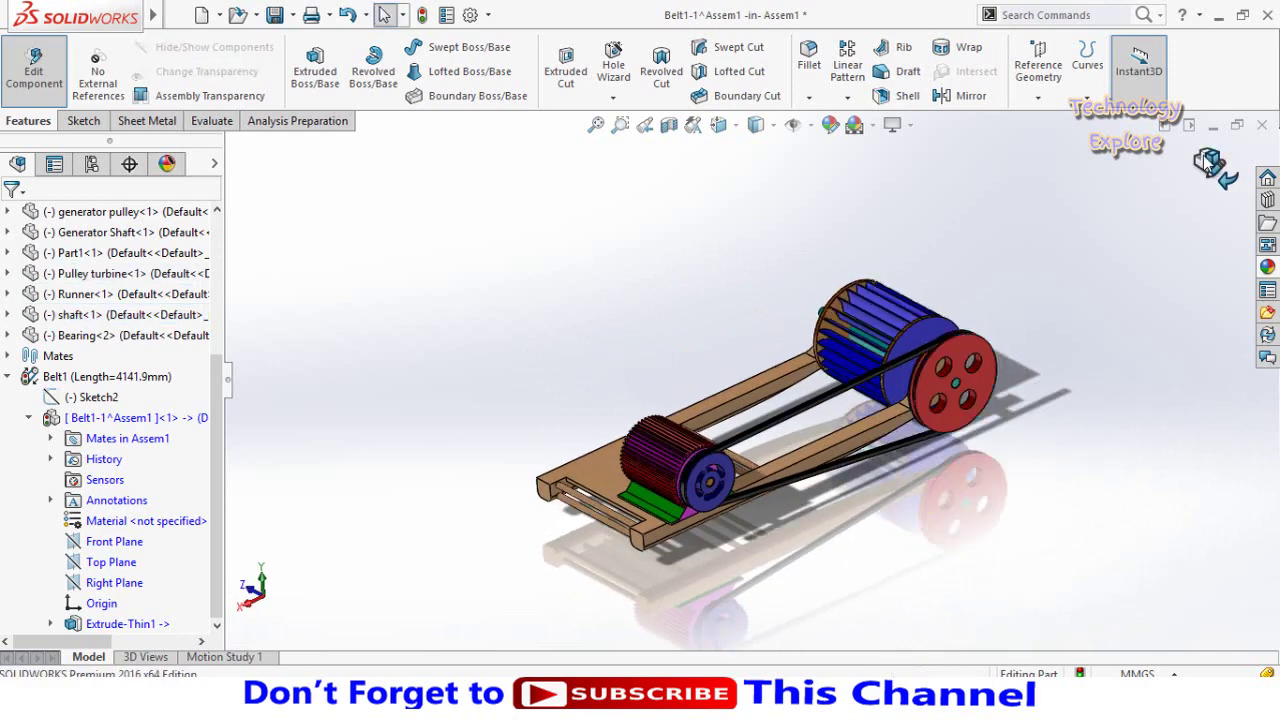
# Exit the belt edit, rebuild Assem1 and spin the turbine pulley to check the belt.
pyautogui.click(1208, 165)
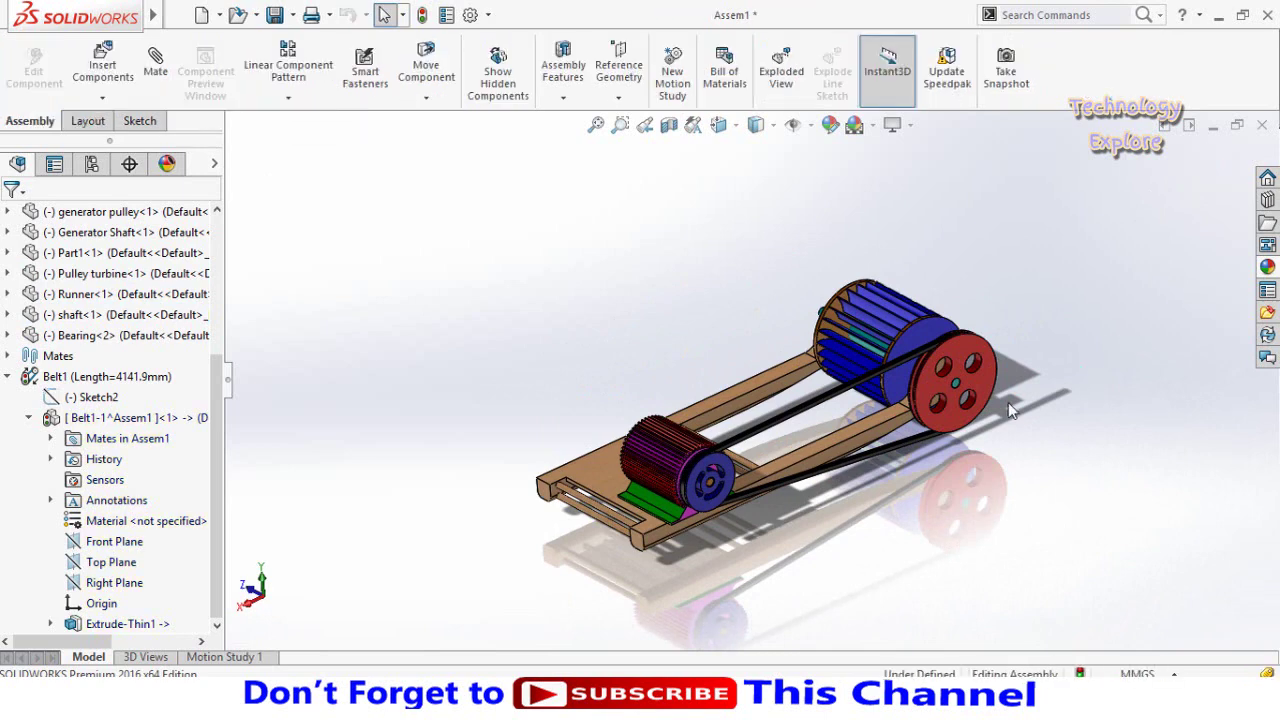
pyautogui.click(424, 18)
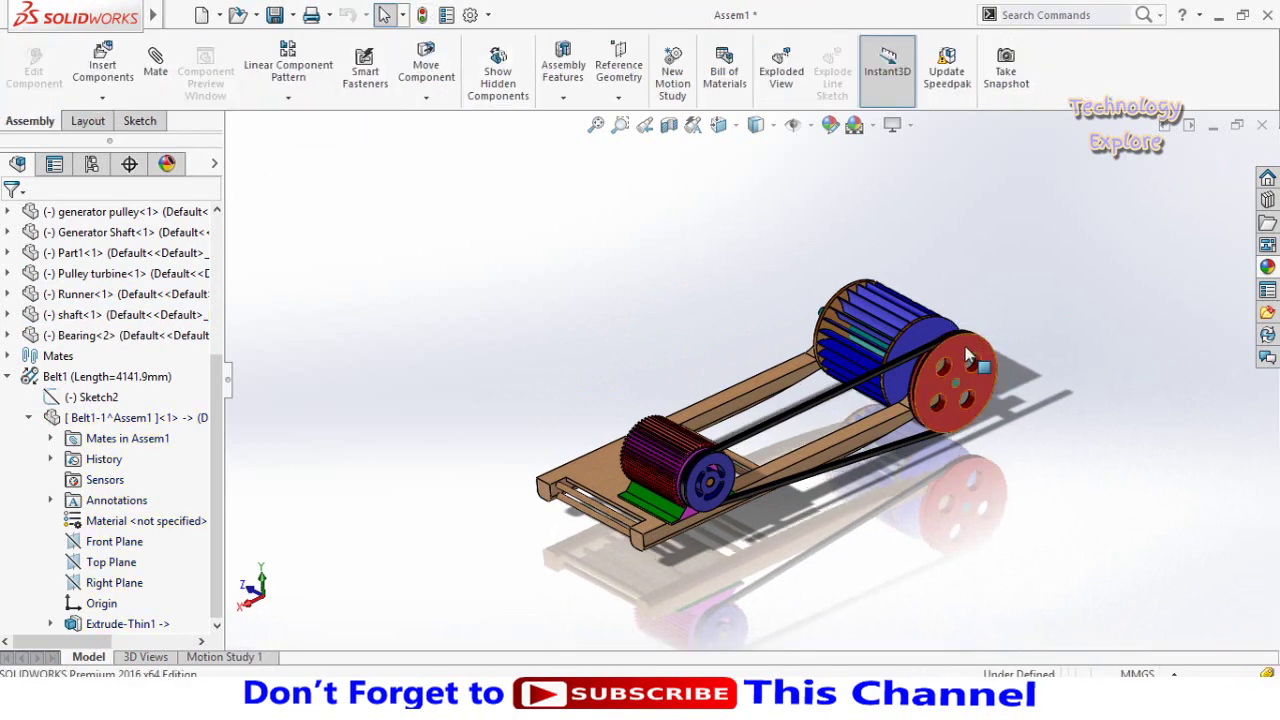
pyautogui.moveTo(965, 346); pyautogui.dragTo(844, 437)
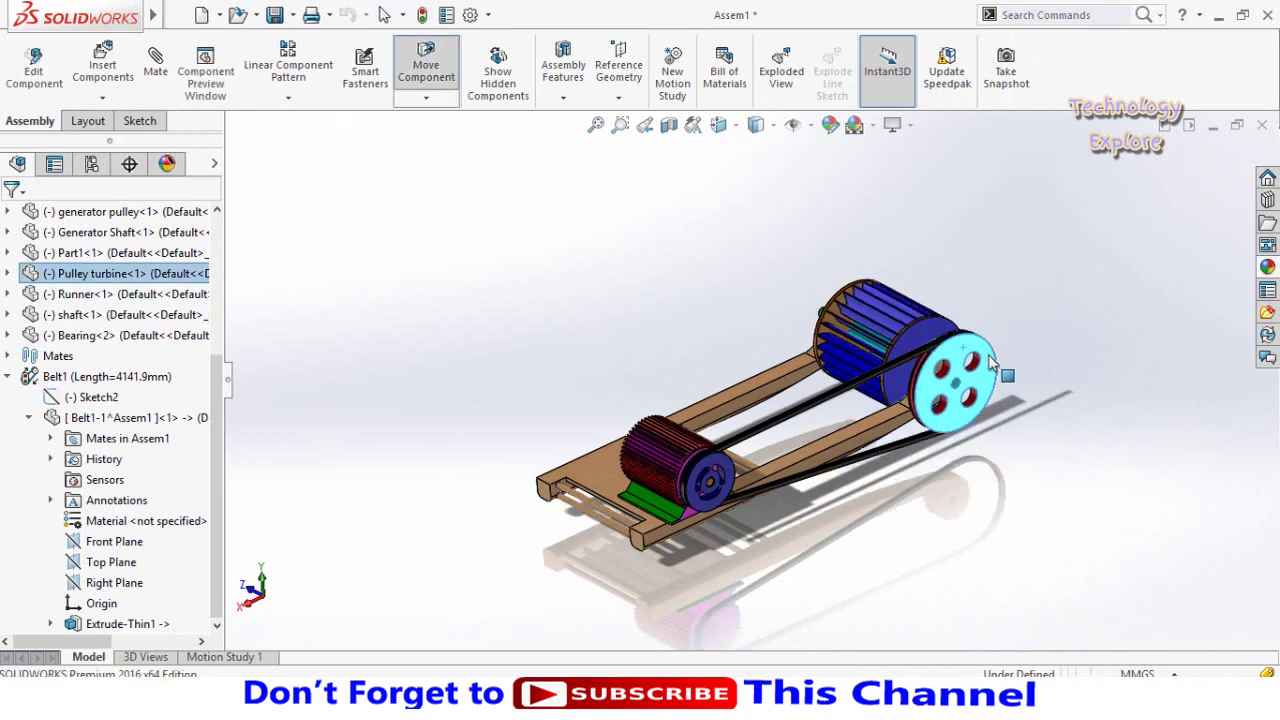
pyautogui.scroll(-3, 844, 437)
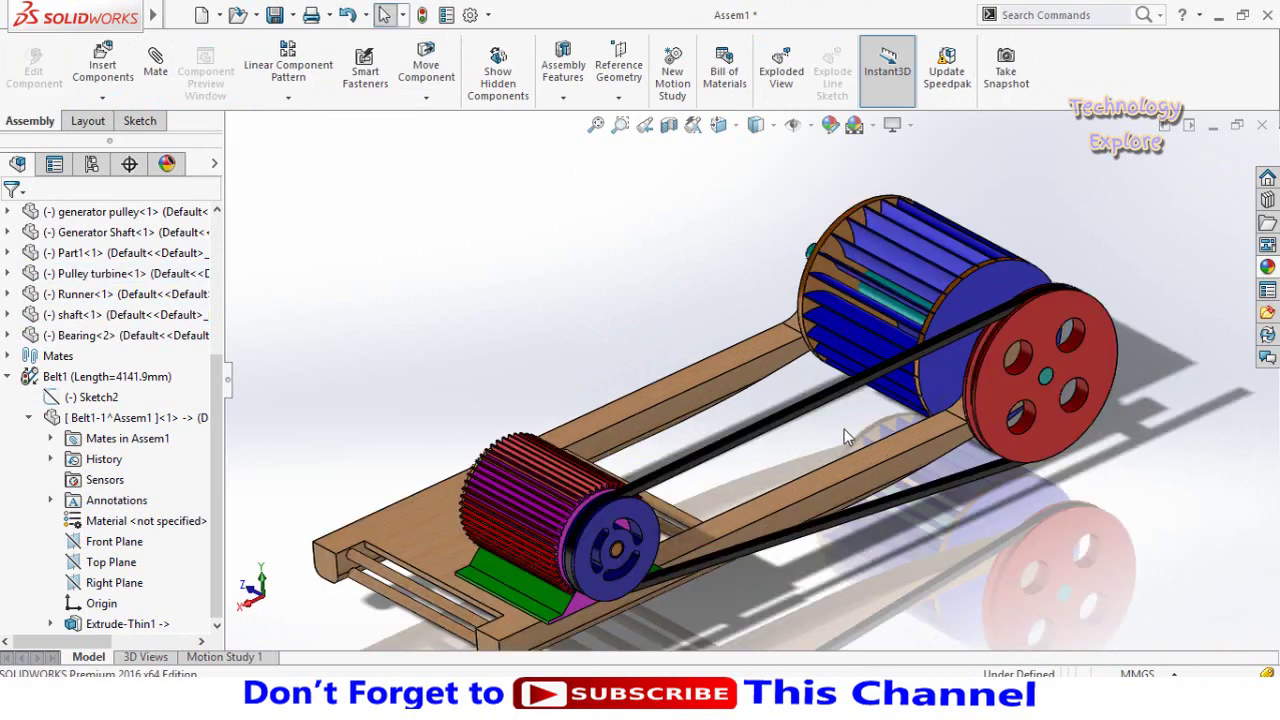
pyautogui.moveTo(844, 429); pyautogui.dragTo(819, 436, button='middle')
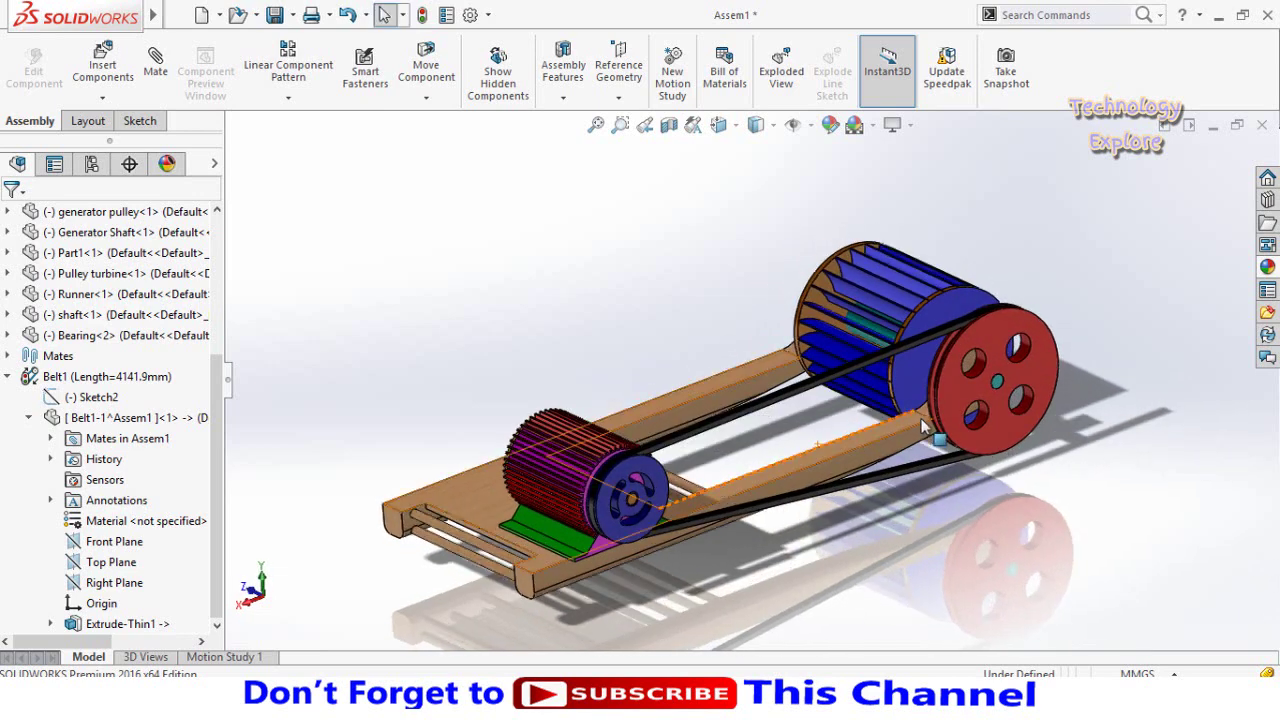
pyautogui.scroll(-2, 912, 435)
pyautogui.scroll(2, 912, 435)
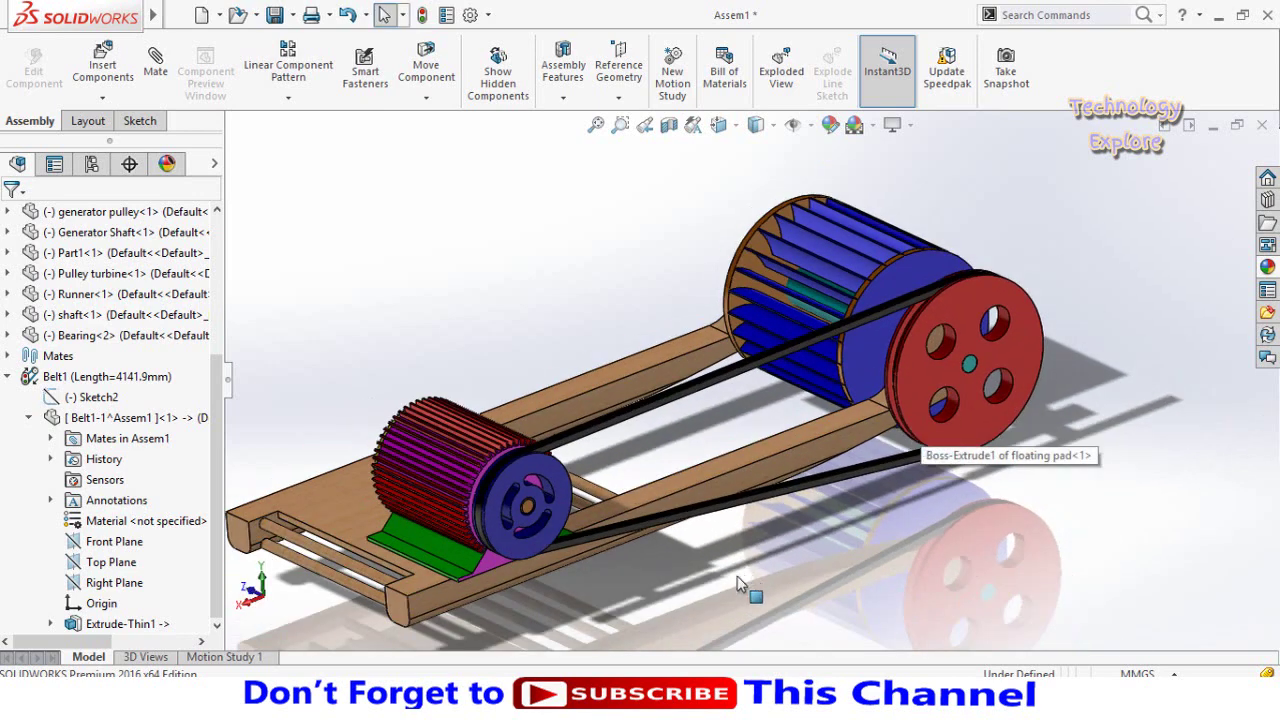
# Switch to Motion Study 1 and start adding a rotary motor.
pyautogui.click(214, 659)
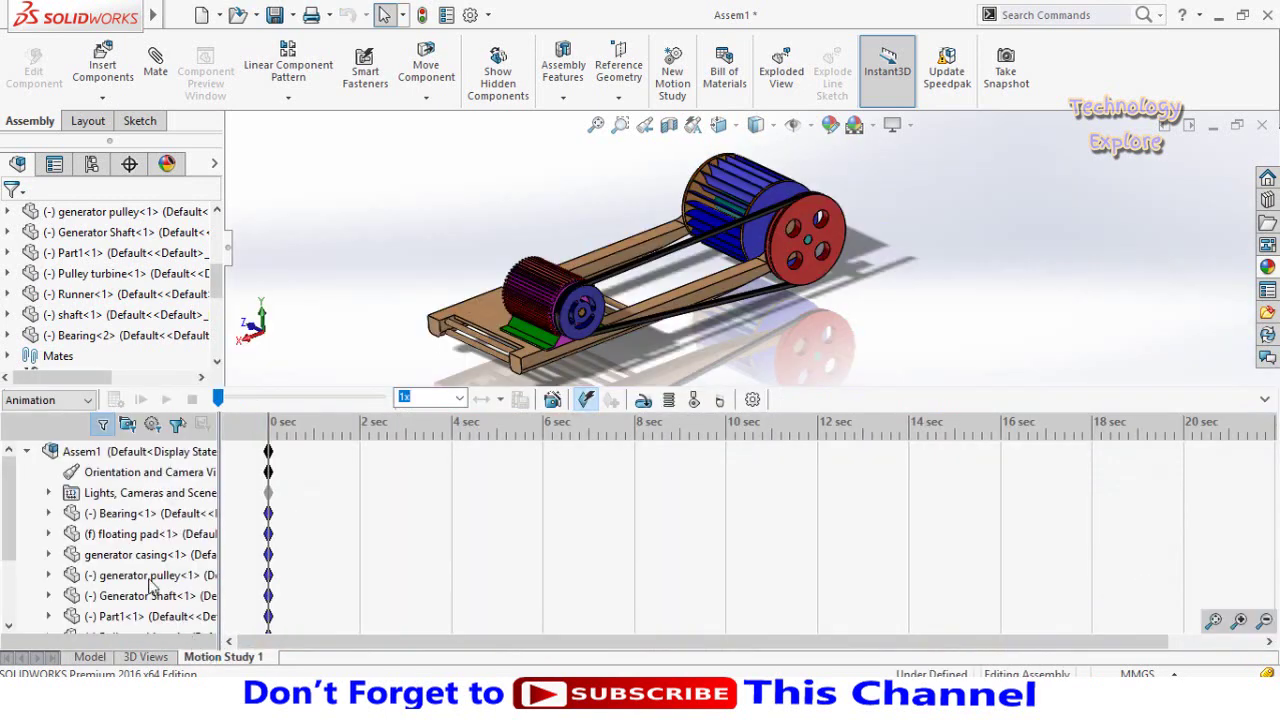
pyautogui.click(644, 401)
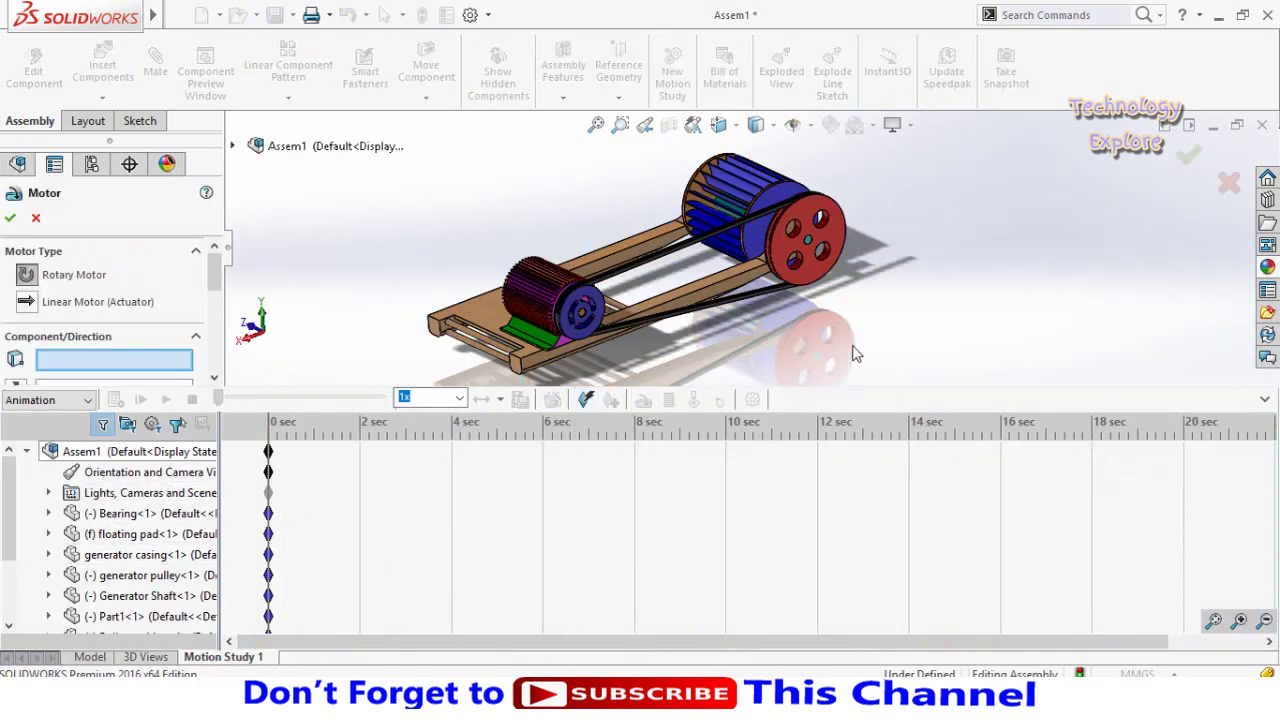
pyautogui.scroll(-2, 837, 285)
pyautogui.scroll(-2, 810, 255)
pyautogui.scroll(-2, 783, 230)
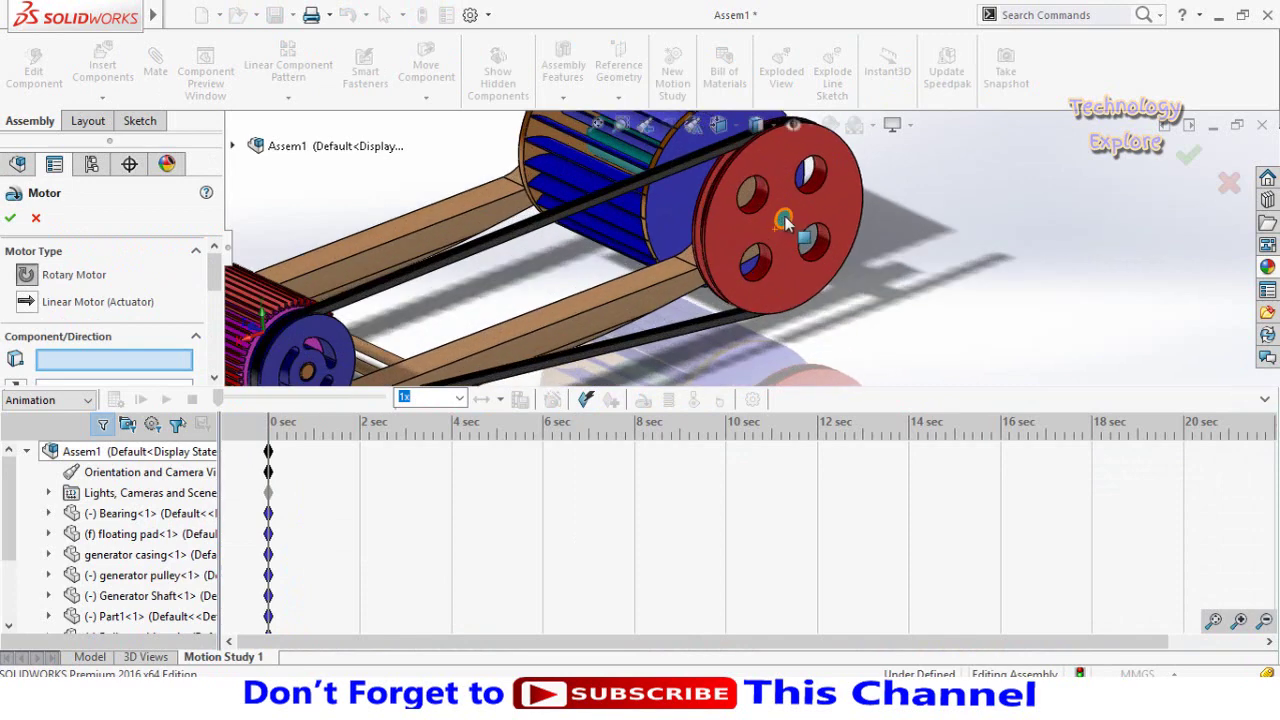
# Drive the turbine shaft face with a reversed rotary motor at constant 10 RPM.
pyautogui.click(785, 222)
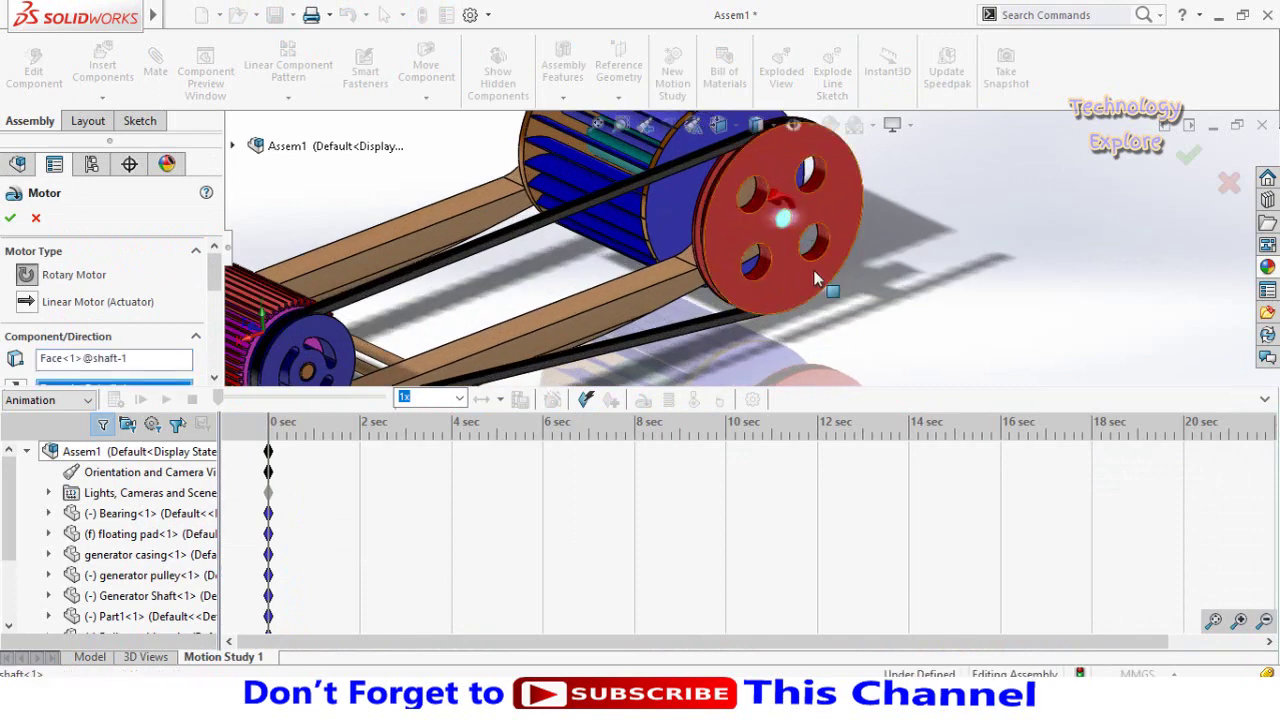
pyautogui.press('f')
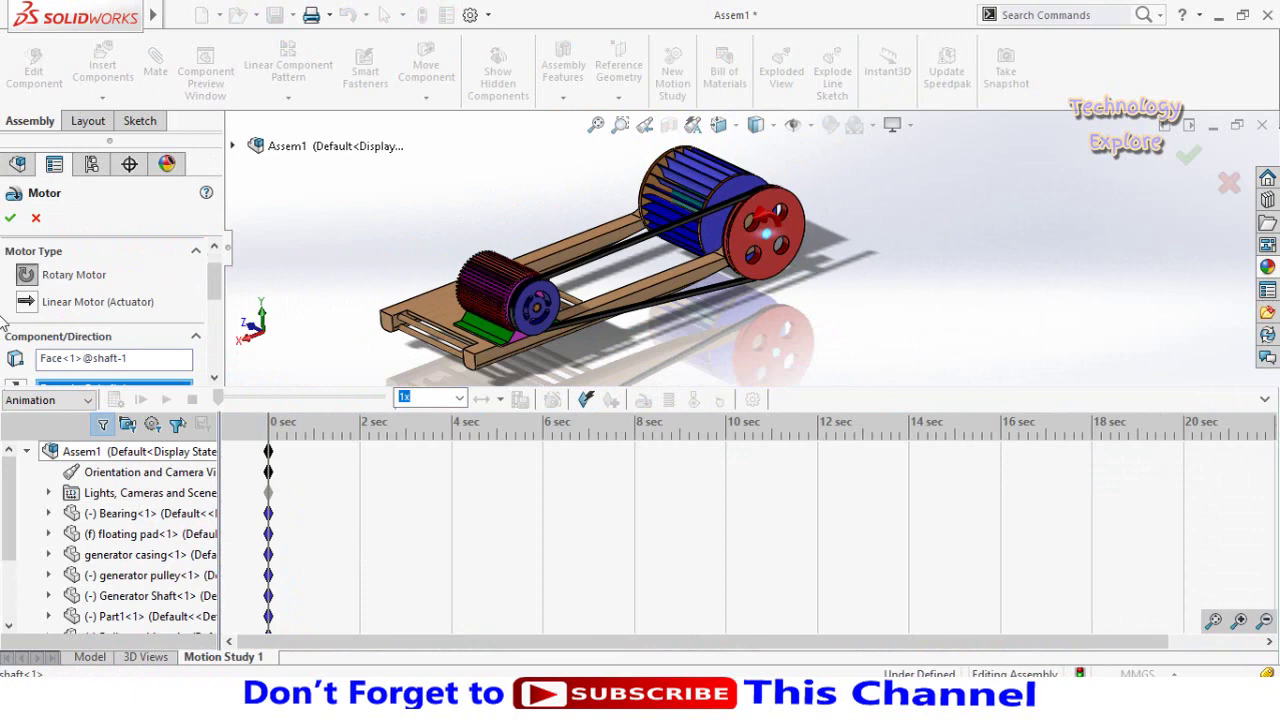
pyautogui.scroll(-1, 5, 322)
pyautogui.scroll(-1, 5, 320)
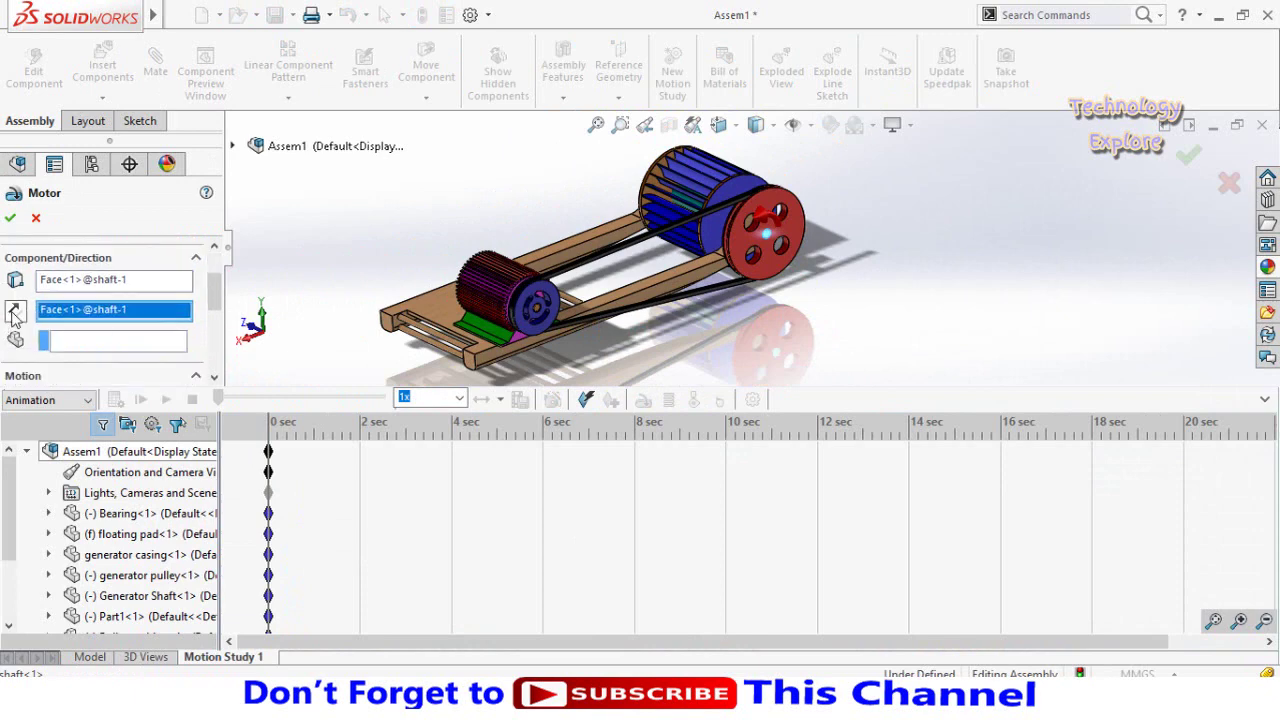
pyautogui.click(13, 312)
pyautogui.moveTo(222, 291); pyautogui.dragTo(227, 292)
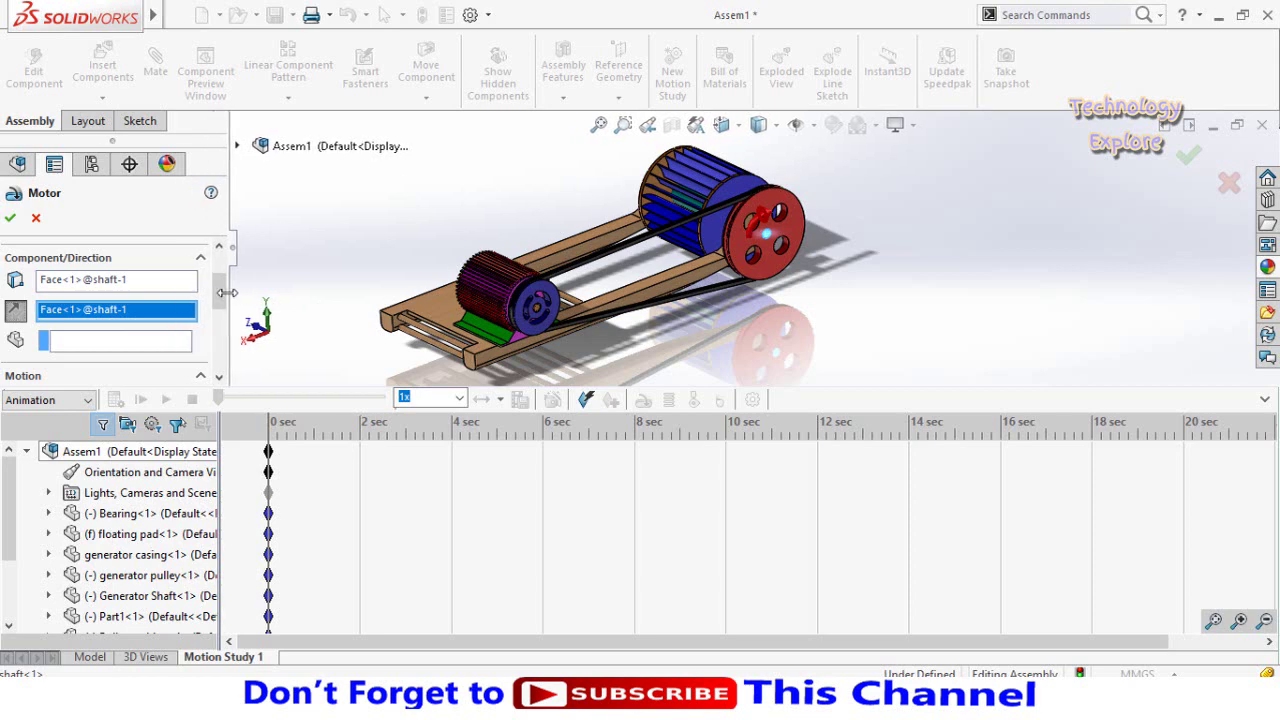
pyautogui.scroll(-3, 222, 300)
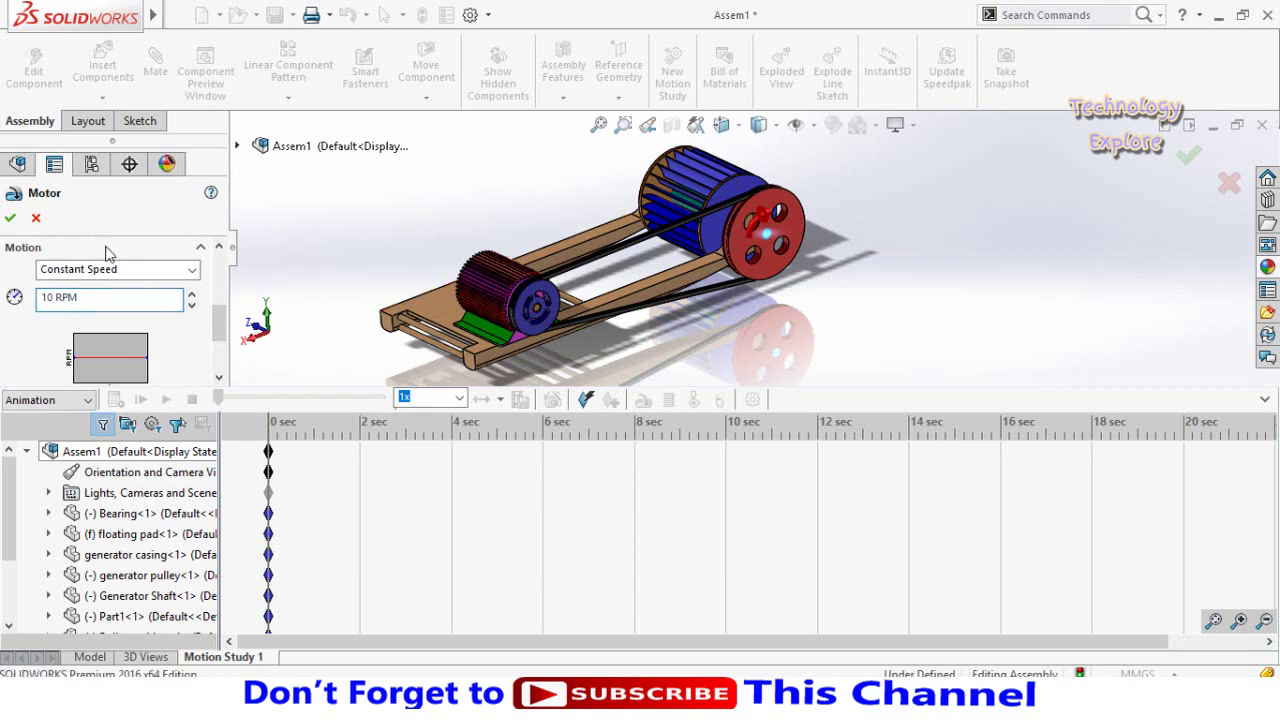
pyautogui.click(12, 219)
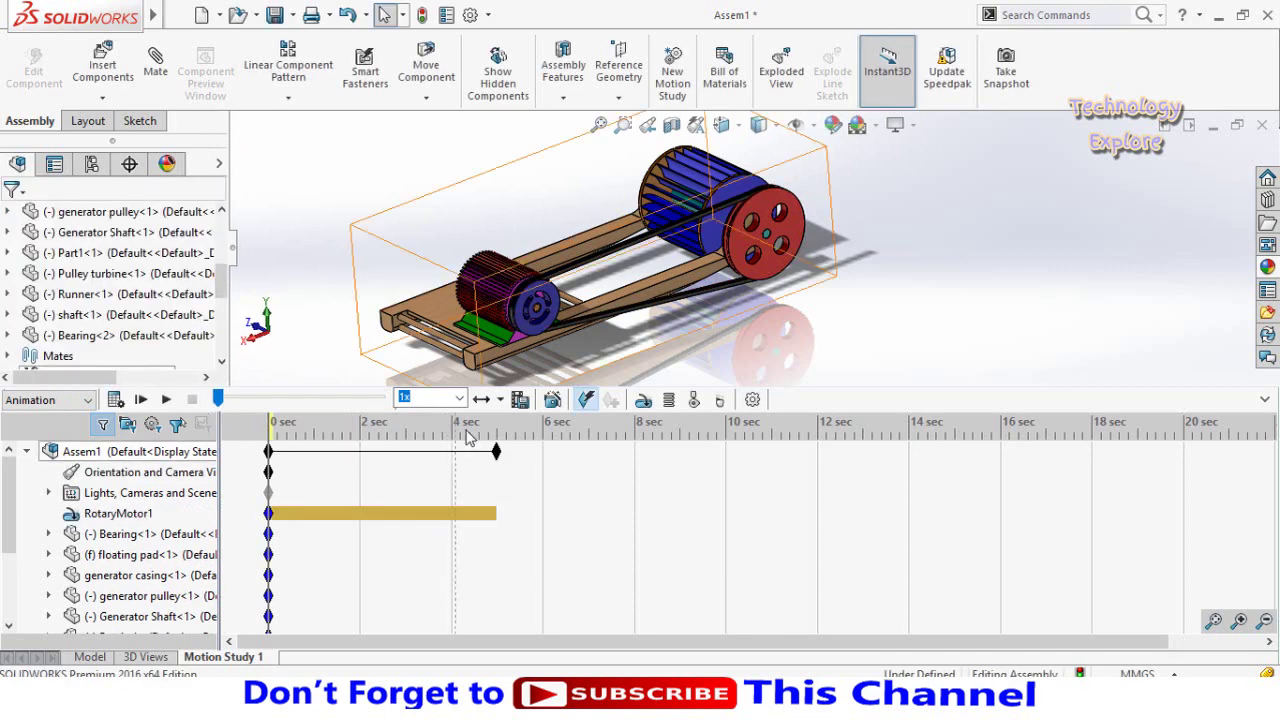
# Set the motion study playback to Normal mode at 0.25x speed.
pyautogui.click(501, 401)
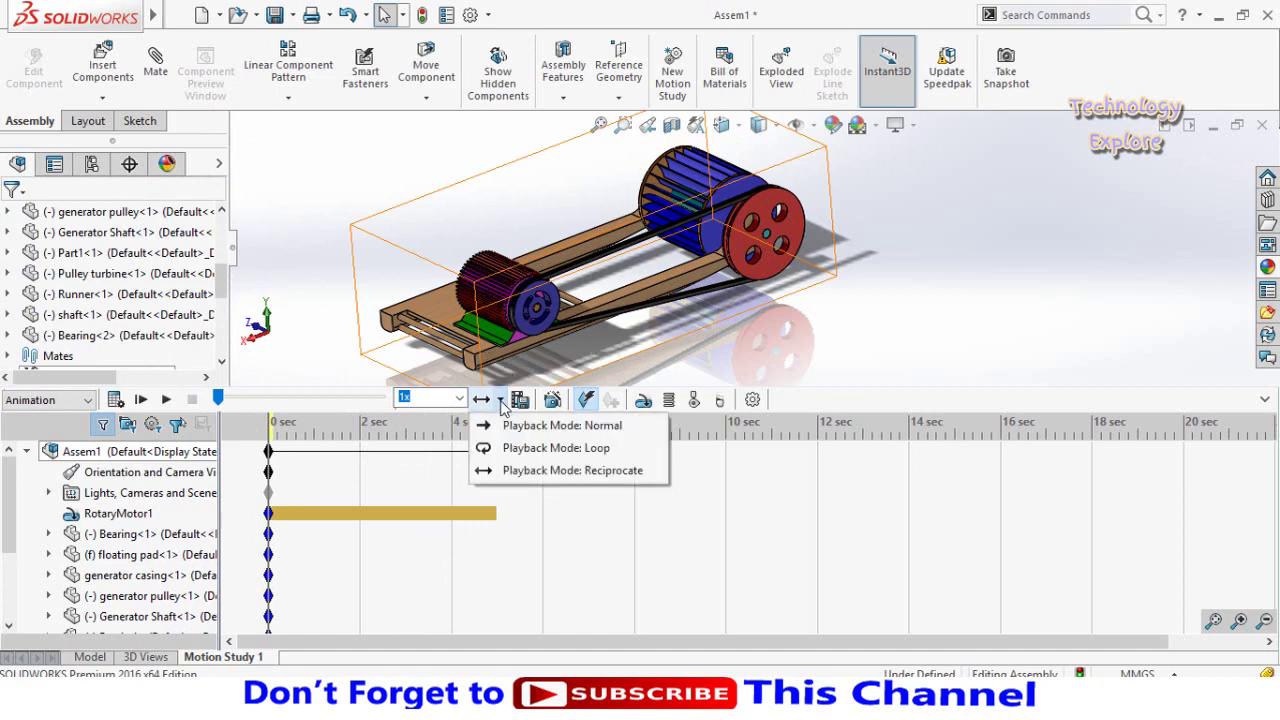
pyautogui.click(545, 425)
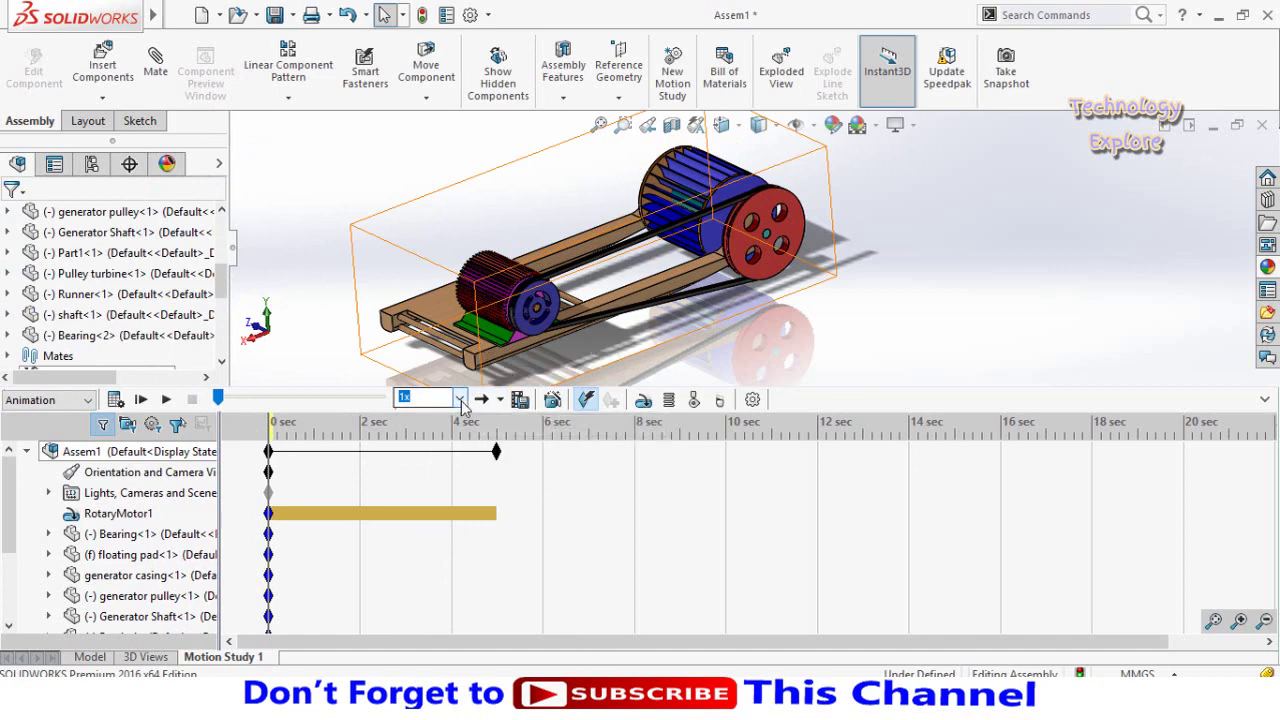
pyautogui.click(460, 399)
pyautogui.click(434, 430)
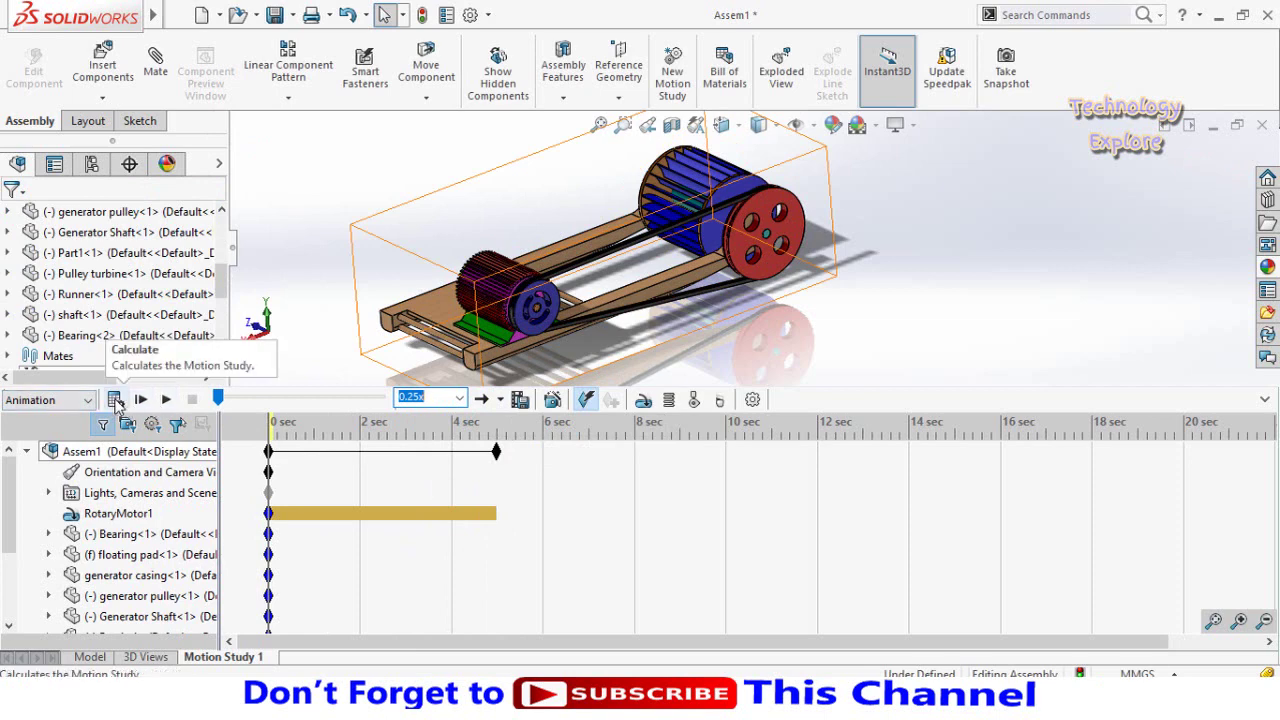
# Calculate the motion study and play the belt-driven turbine animation.
pyautogui.click(115, 400)
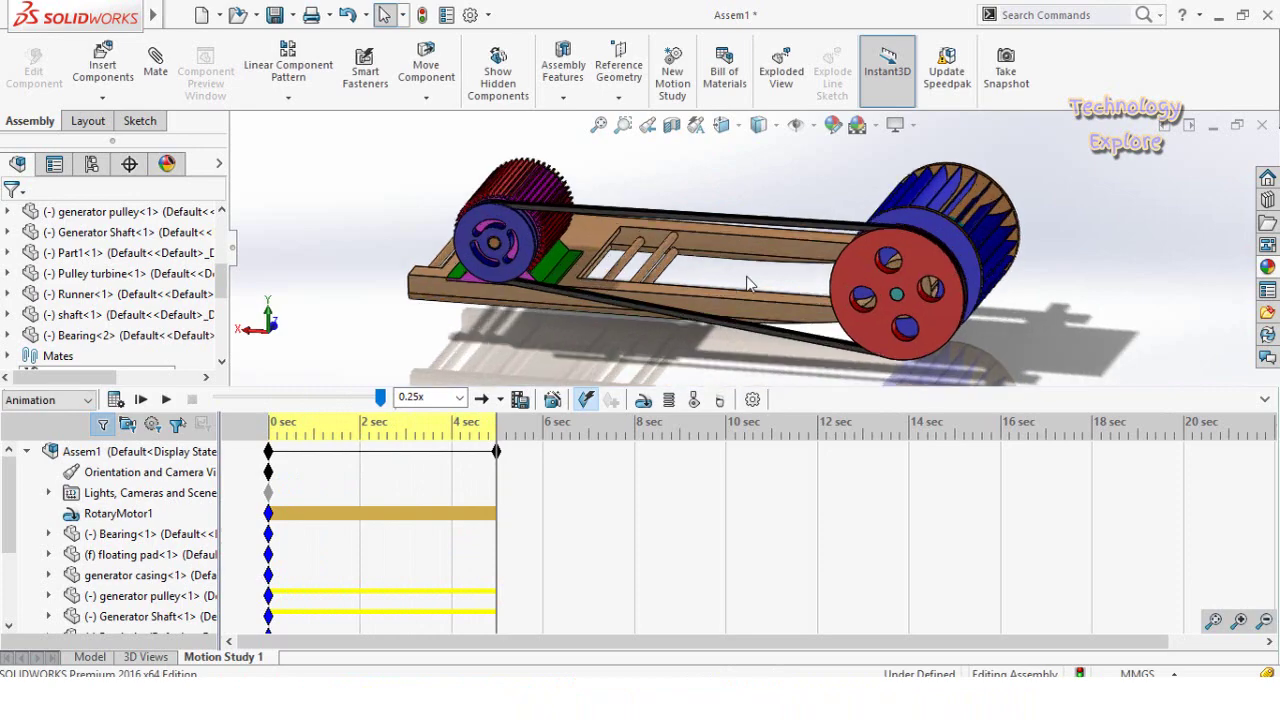
pyautogui.moveTo(746, 276)
pyautogui.mouseDown(button='middle')
pyautogui.moveTo(724, 299)
pyautogui.moveTo(757, 250)
pyautogui.moveTo(757, 288)
pyautogui.moveTo(763, 270)
pyautogui.moveTo(780, 288)
pyautogui.mouseUp(button='middle')
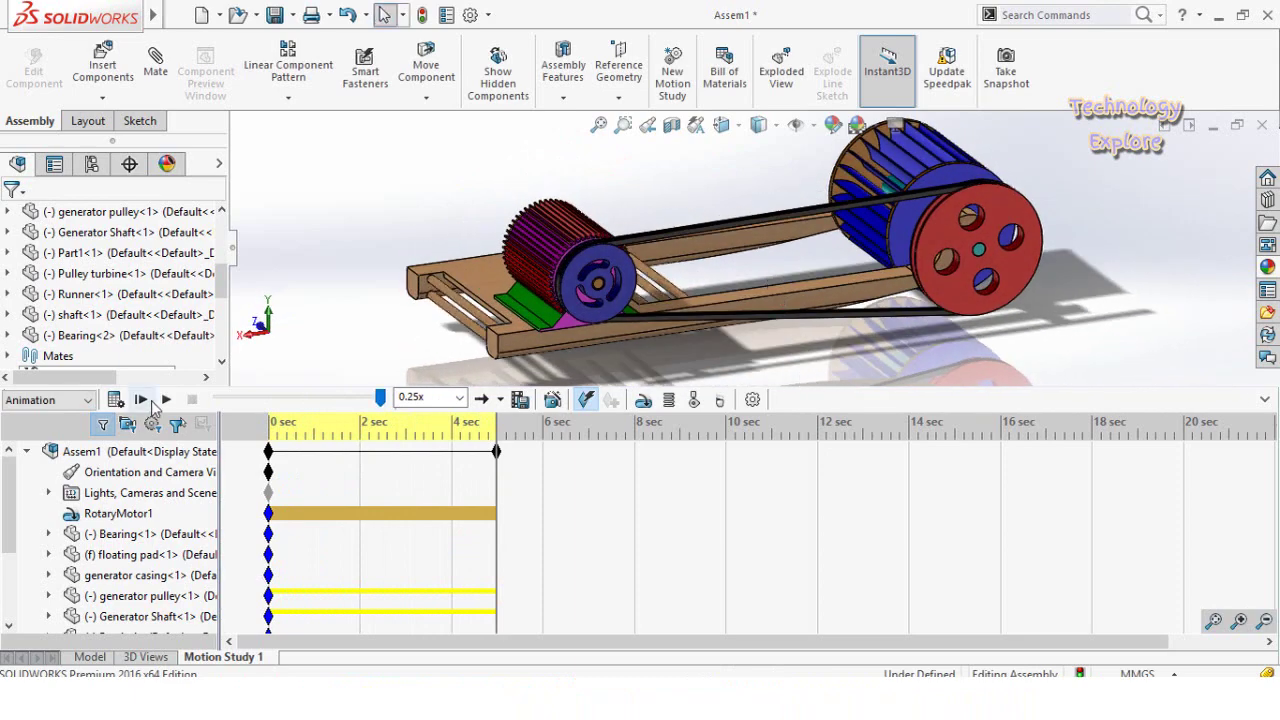
pyautogui.click(167, 400)
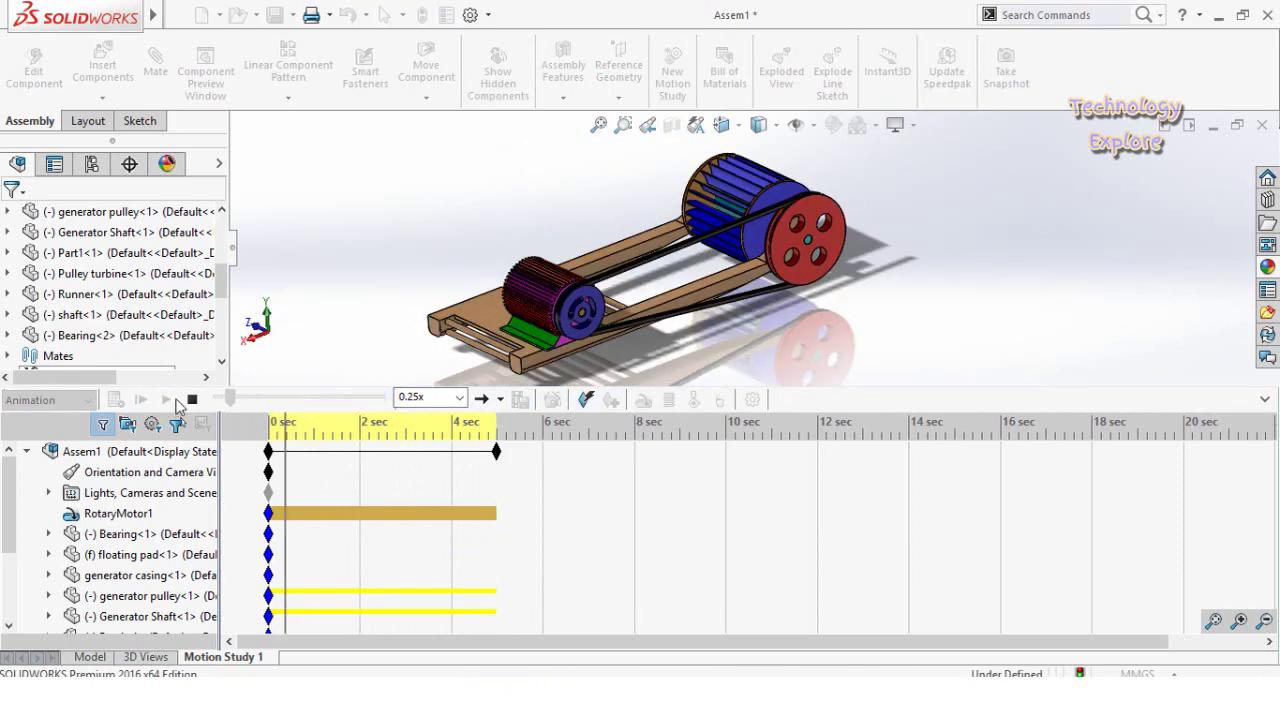